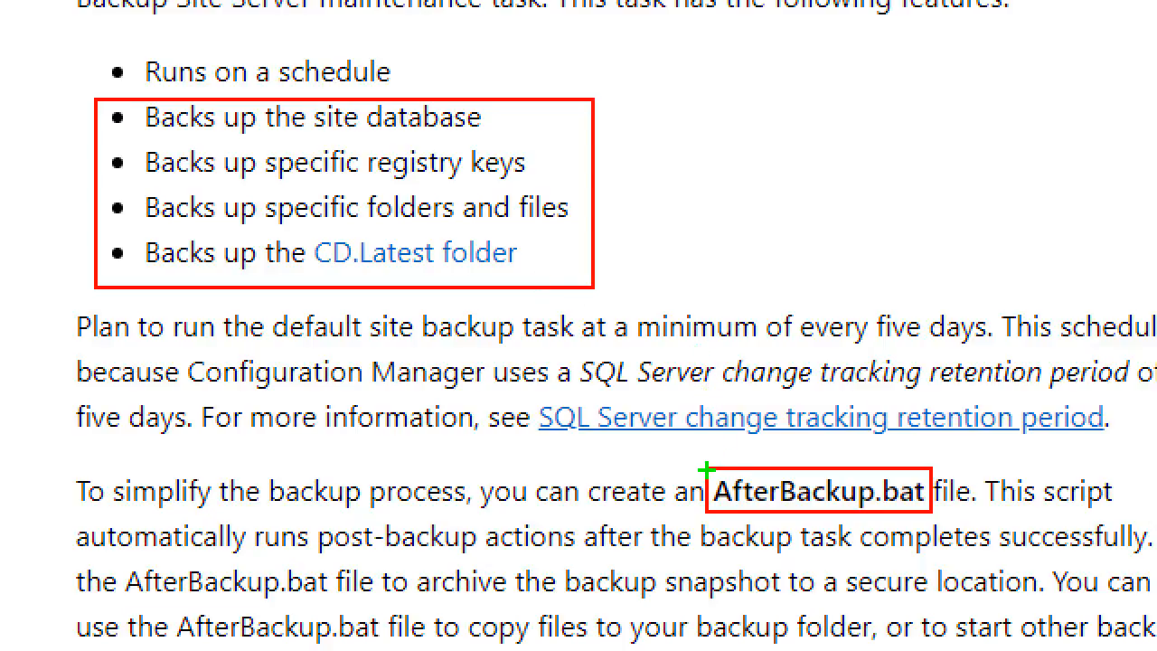
- Read the site backup documentation from the Backup maintenance task section through to Using the AfterBackup.bat file
mouse_move(698, 461)
left_mouse_down()
mouse_move(949, 546)
mouse_move(943, 520)
left_mouse_up()
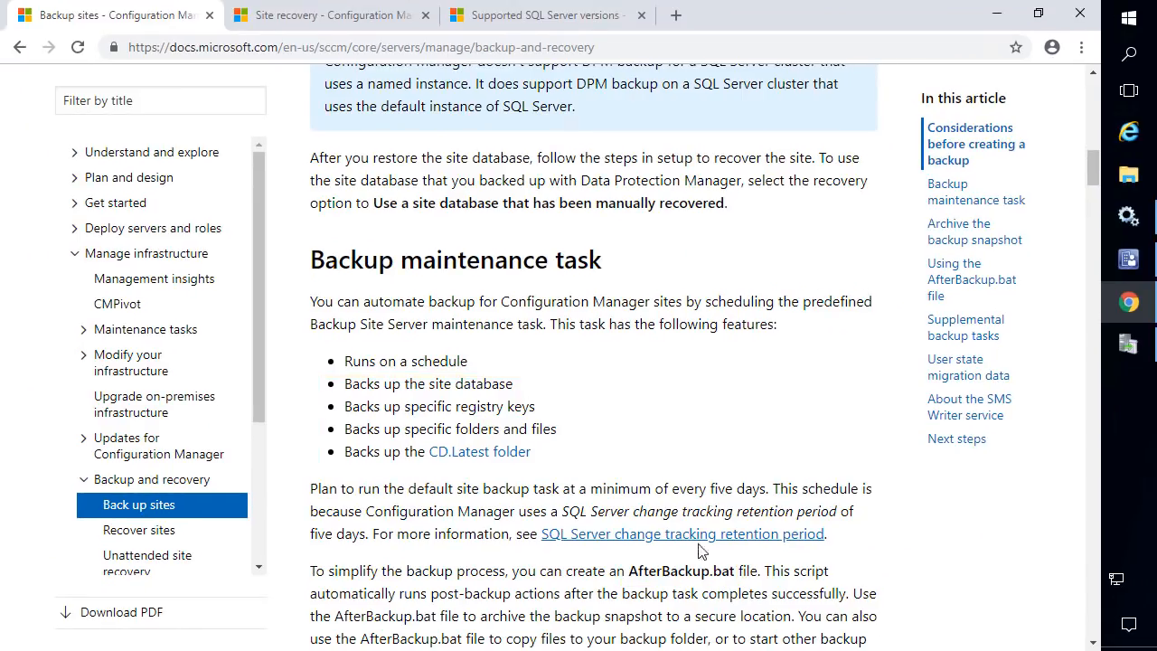
scroll(560, 500, "down", 3)
scroll(561, 500, "down", 2)
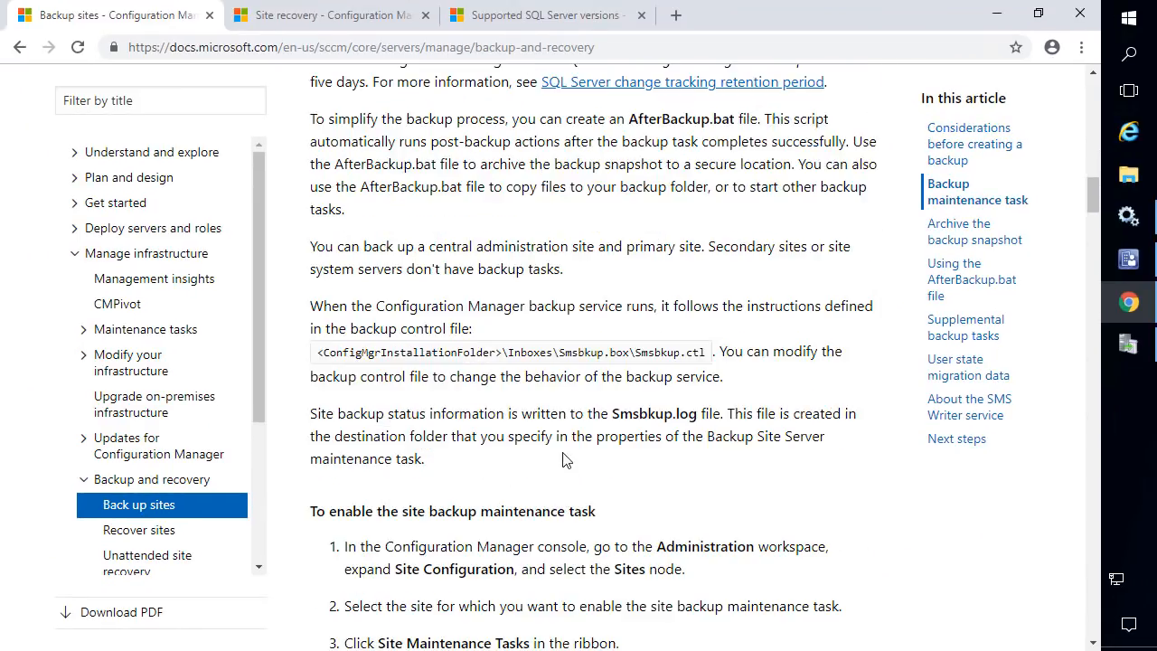
scroll(557, 430, "down", 2)
scroll(557, 430, "down", 6)
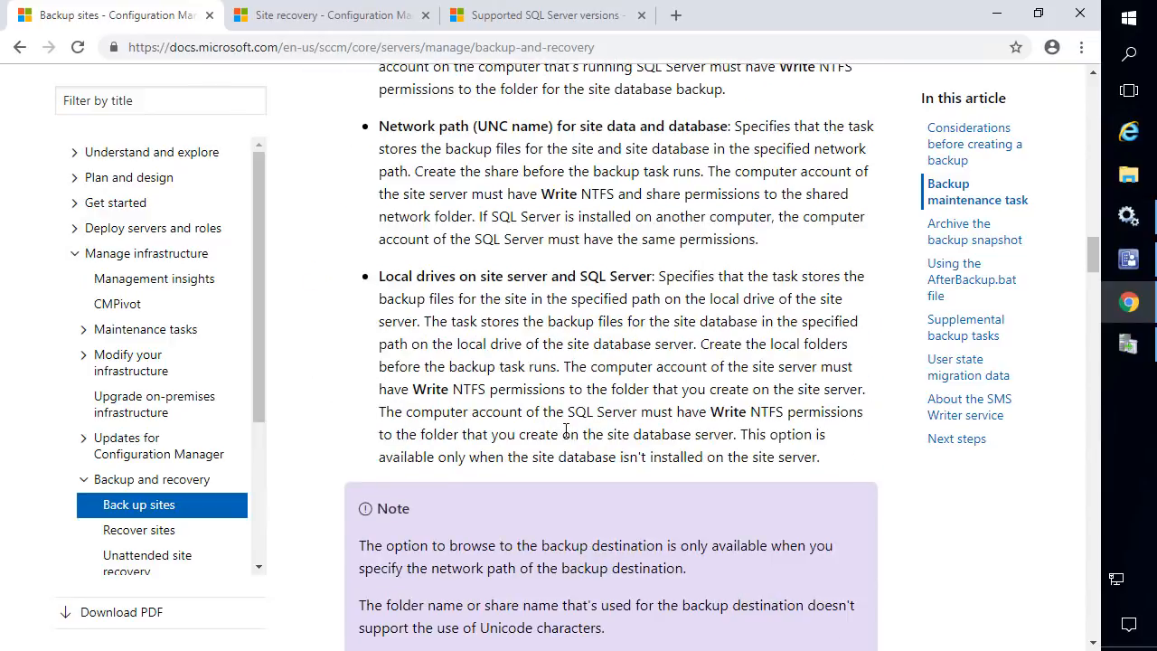
scroll(570, 434, "down", 7)
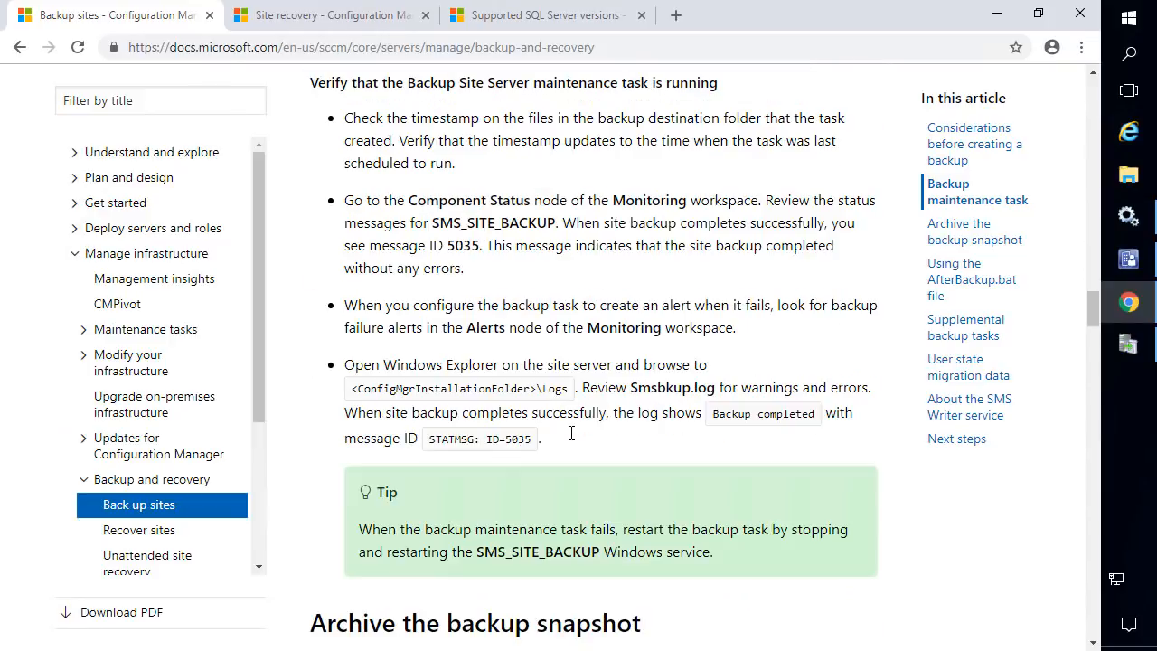
scroll(589, 473, "down", 5)
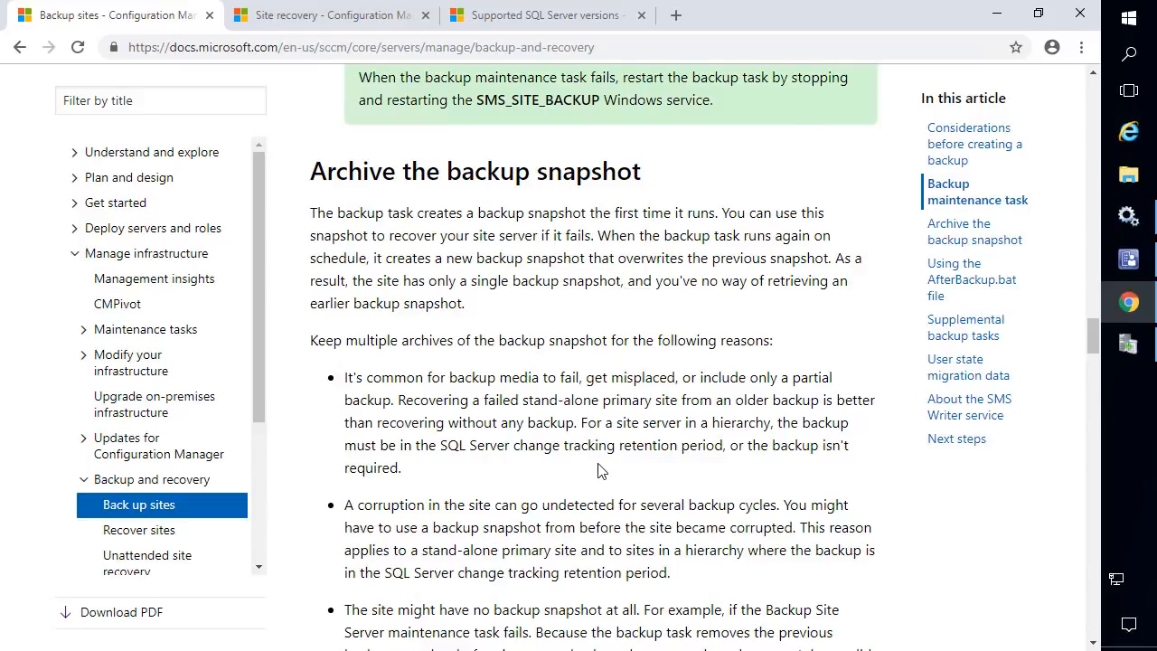
scroll(599, 467, "down", 6)
scroll(600, 467, "down", 4)
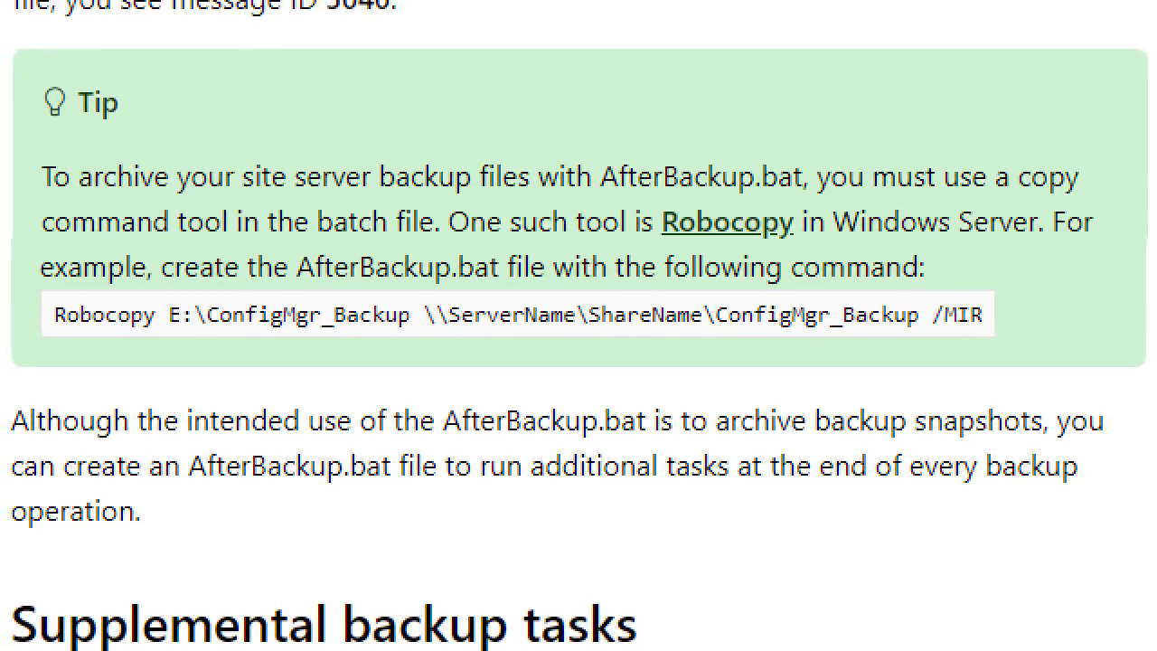
- Examine the example Robocopy command in the tip on archiving backup files with AfterBackup.bat
left_click(273, 360)
mouse_move(44, 289)
left_mouse_down()
mouse_move(94, 311)
mouse_move(382, 336)
mouse_move(1030, 343)
mouse_move(1031, 355)
mouse_move(1008, 360)
left_mouse_up()
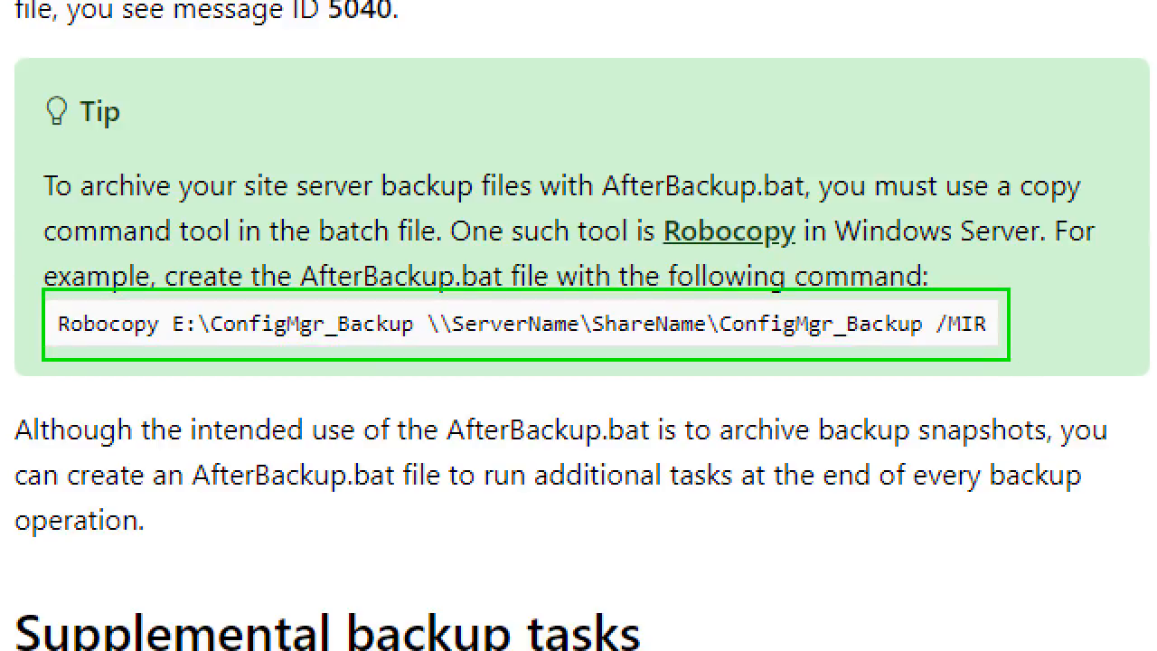
left_click_drag(200, 306, 996, 350)
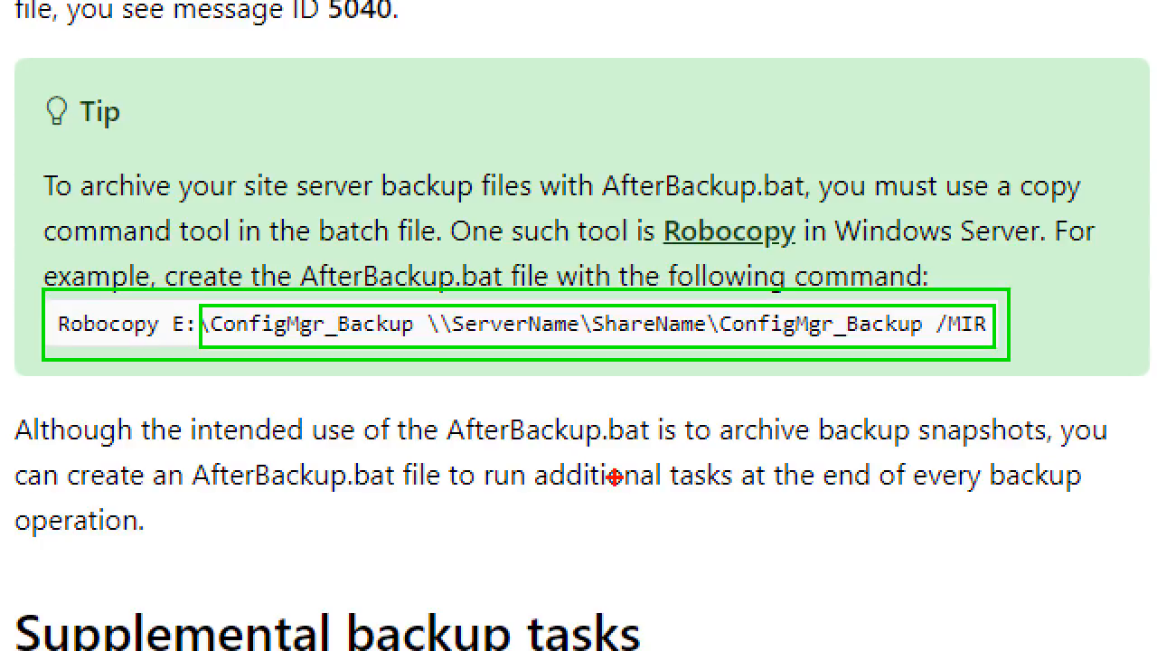
key("Escape")
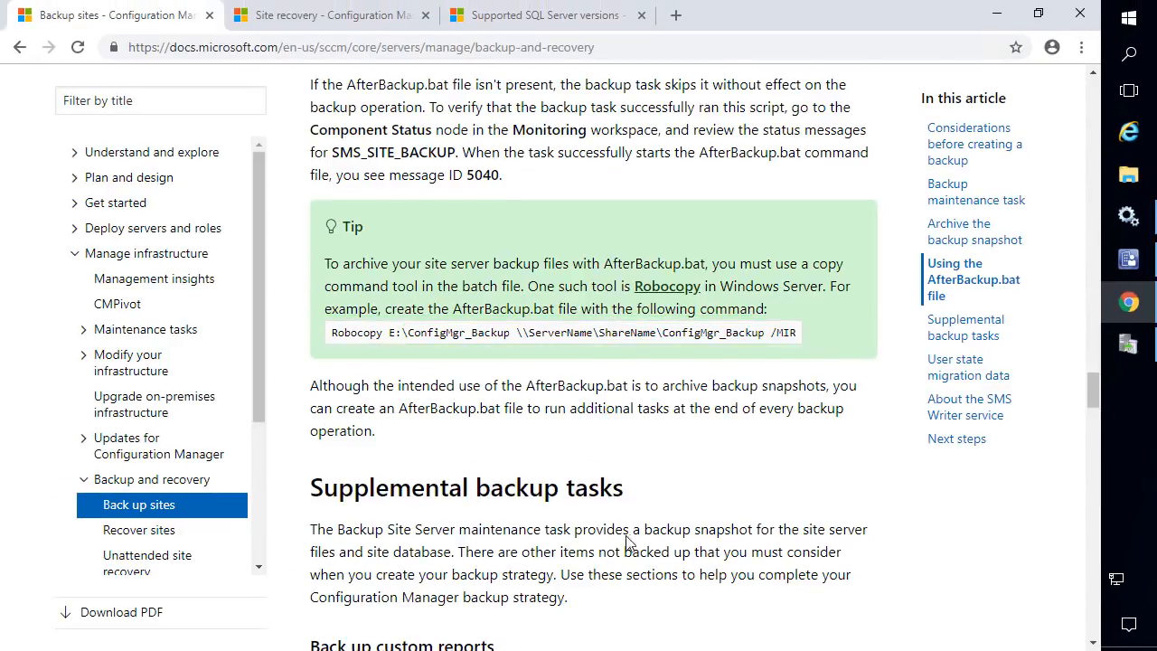
- Read the Back up content files section on restoring the content library and package source files, and highlight its SELECT * FROM v_Package query
scroll(628, 535, "down", 2)
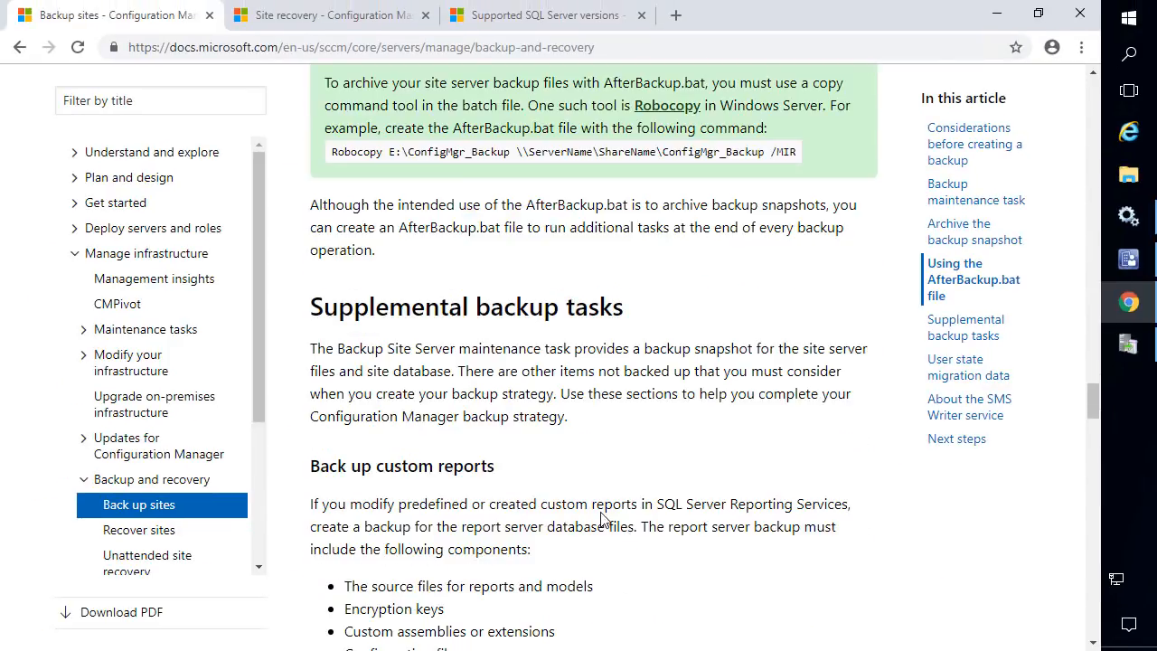
scroll(601, 520, "down", 8)
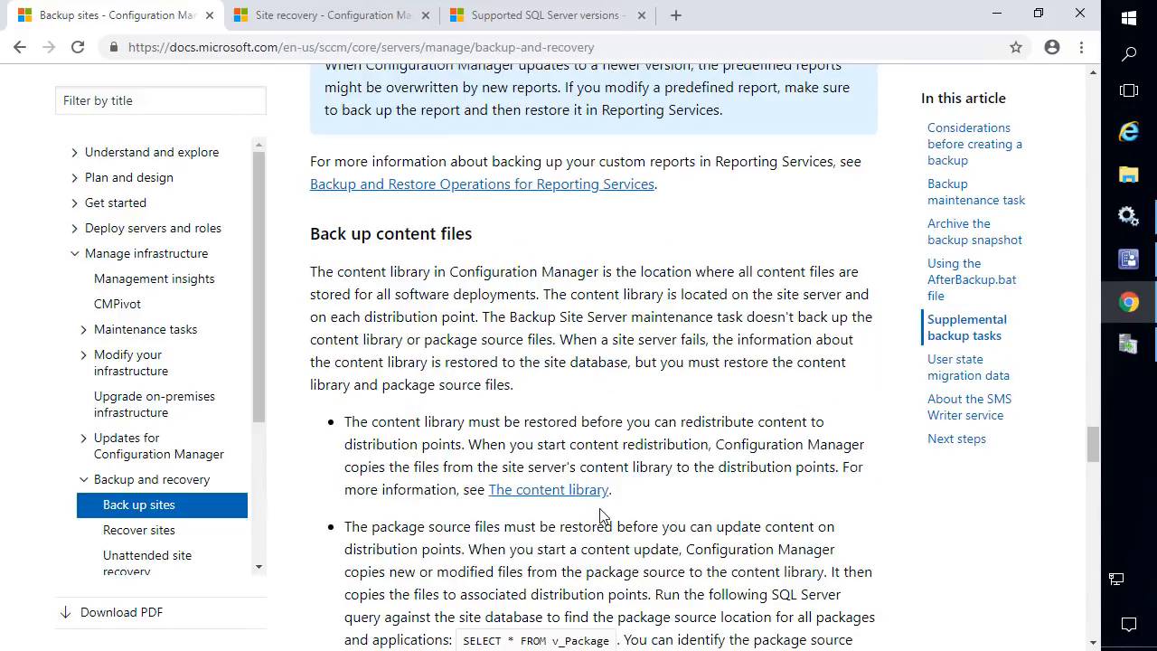
left_click(486, 236)
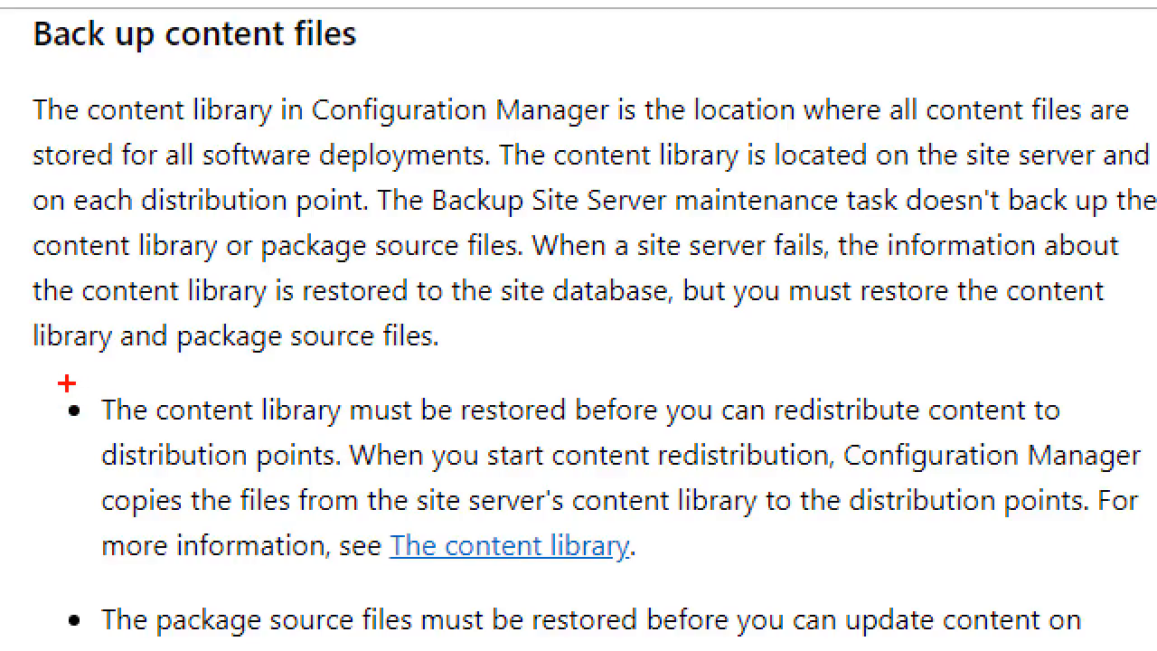
mouse_move(64, 384)
left_mouse_down()
mouse_move(298, 428)
mouse_move(341, 449)
mouse_move(349, 434)
left_mouse_up()
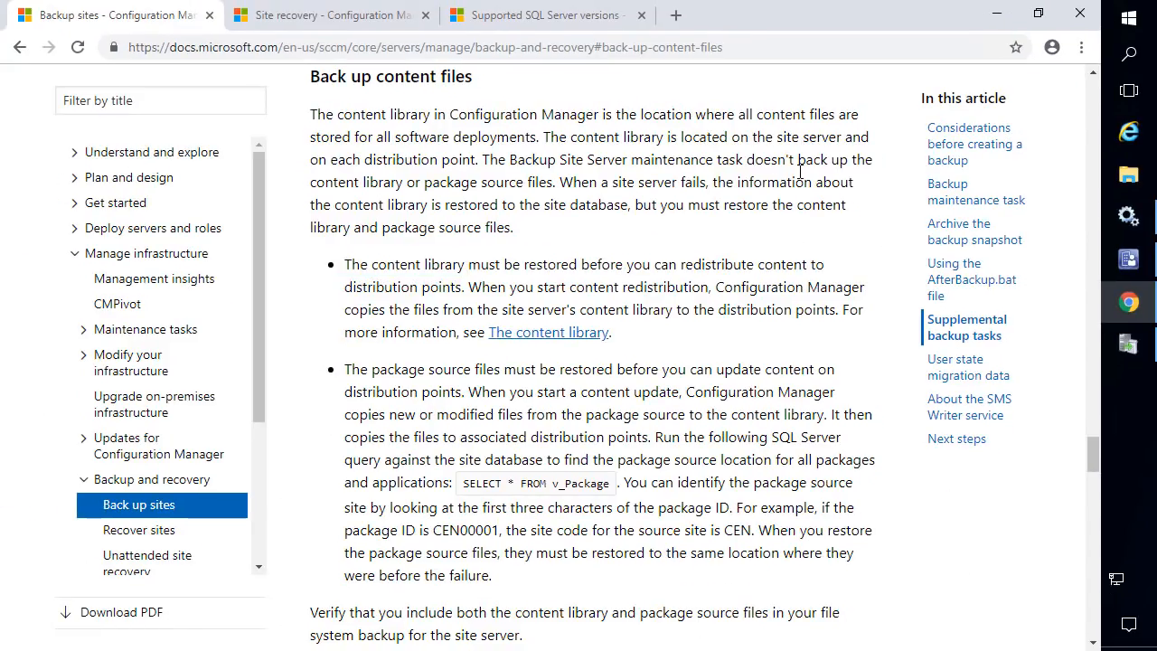
scroll(611, 362, "down", 1)
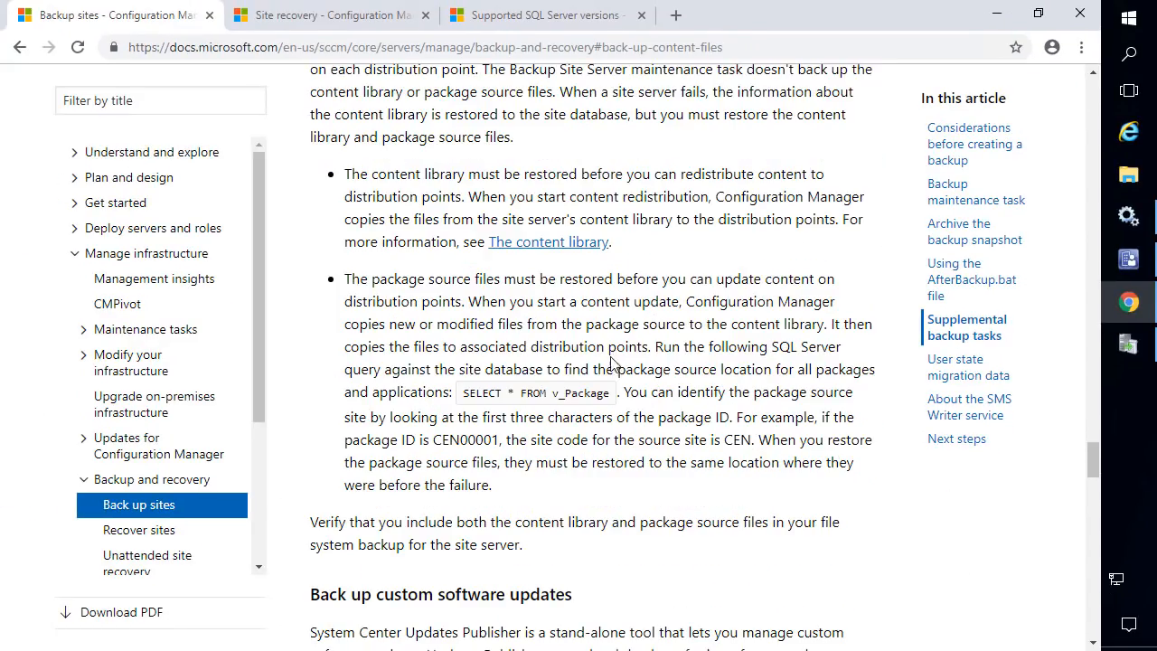
scroll(570, 349, "down", 1)
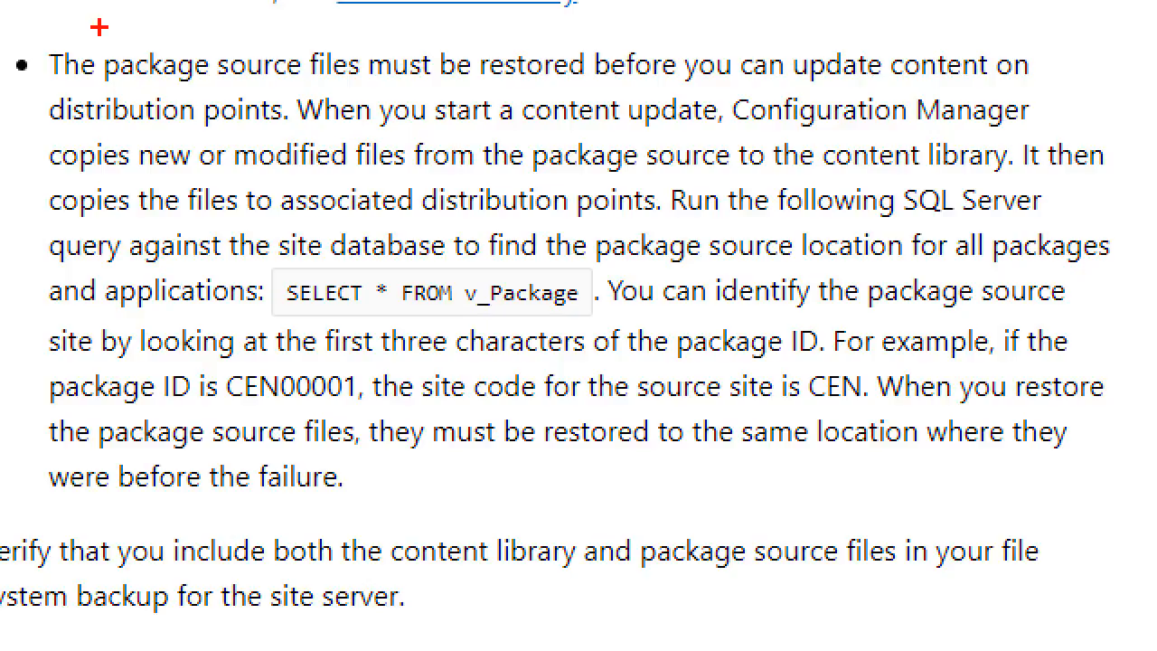
mouse_move(24, 35)
left_mouse_down()
mouse_move(145, 73)
mouse_move(363, 87)
left_mouse_up()
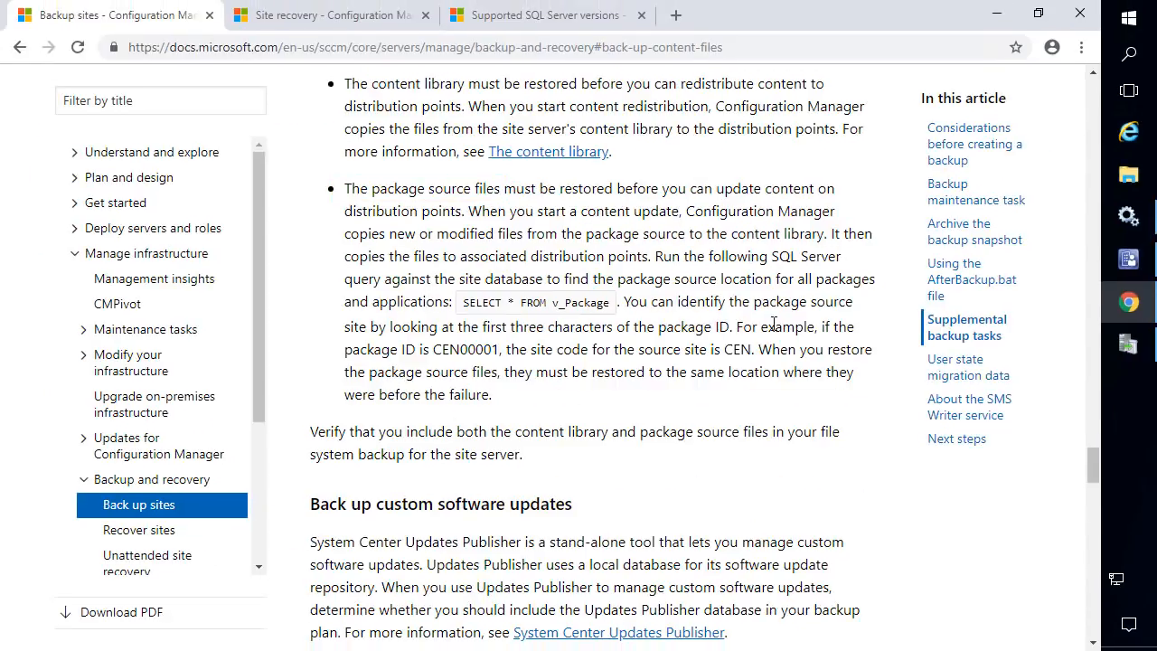
left_click_drag(465, 303, 616, 315)
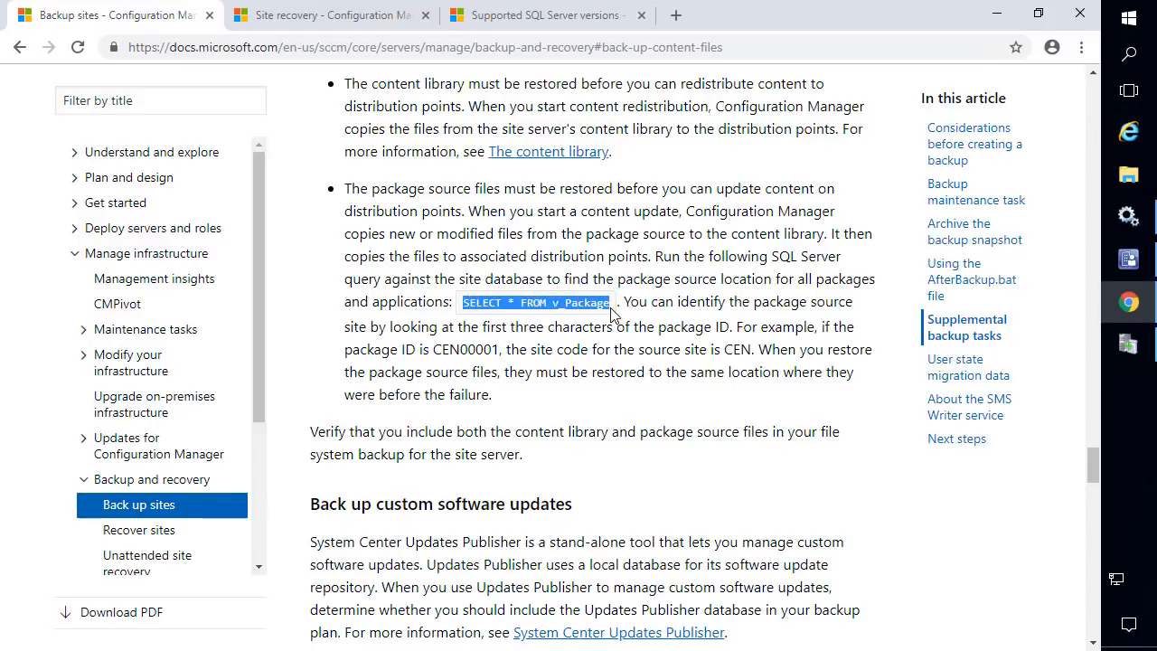
- Launch Microsoft SQL Server Management Studio and connect to the SCCM3 database engine with Windows Authentication
left_click(1127, 20)
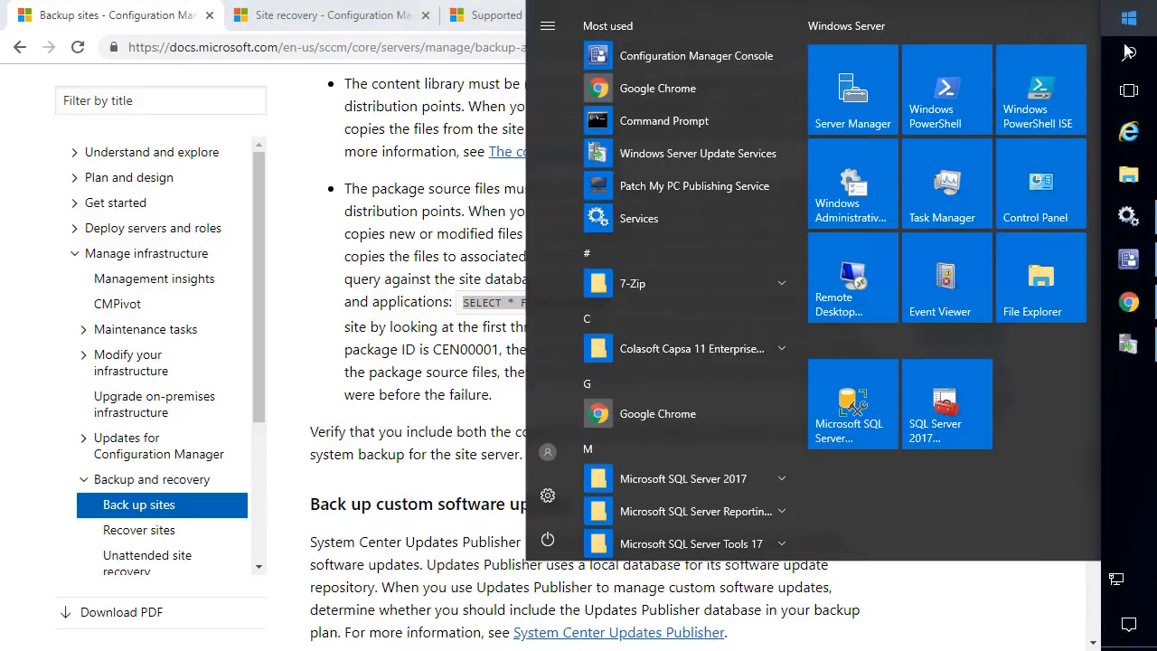
left_click(876, 409)
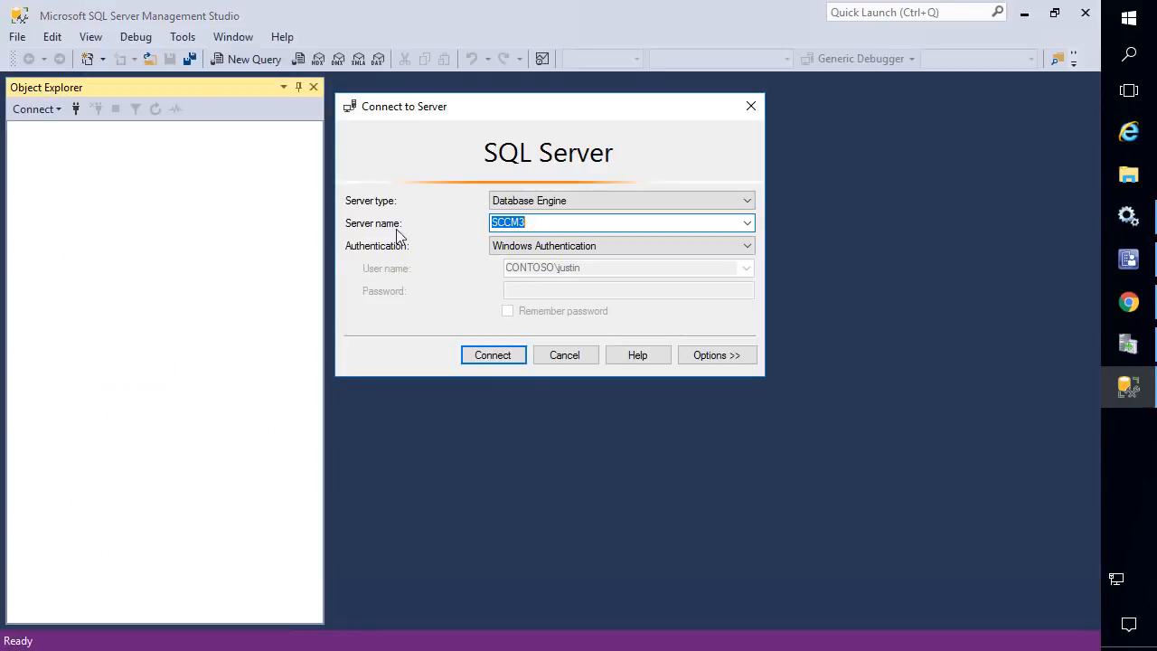
left_click(491, 355)
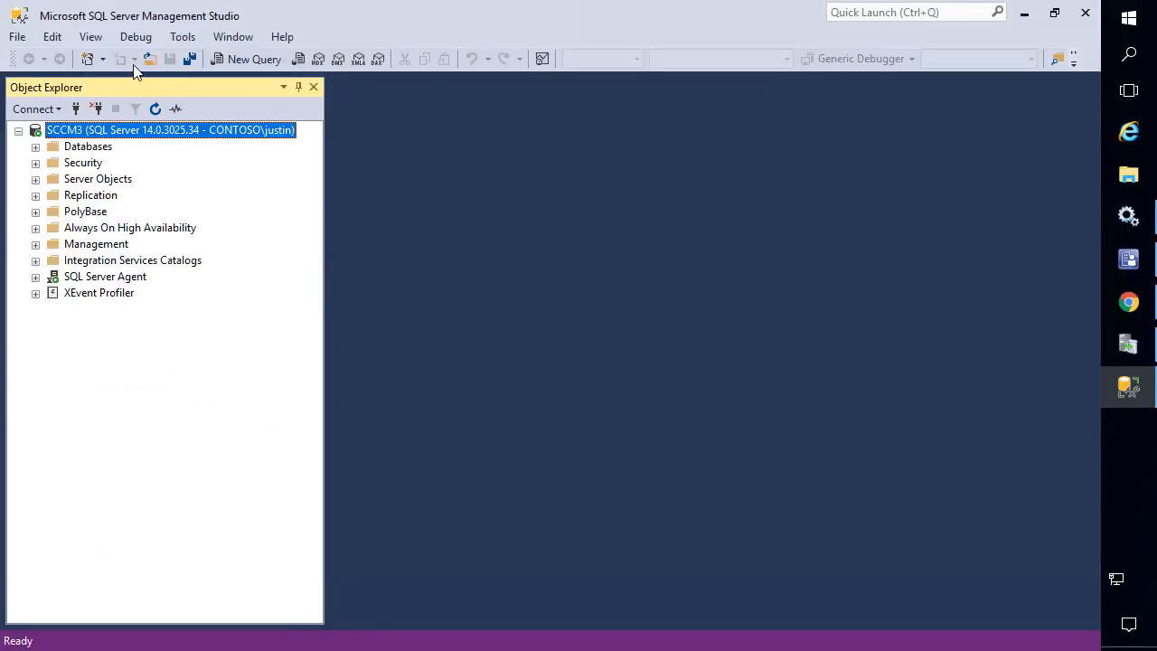
- Open the saved query file GetPacakgesWithSourcePath.sql
left_click(16, 37)
mouse_move(95, 115)
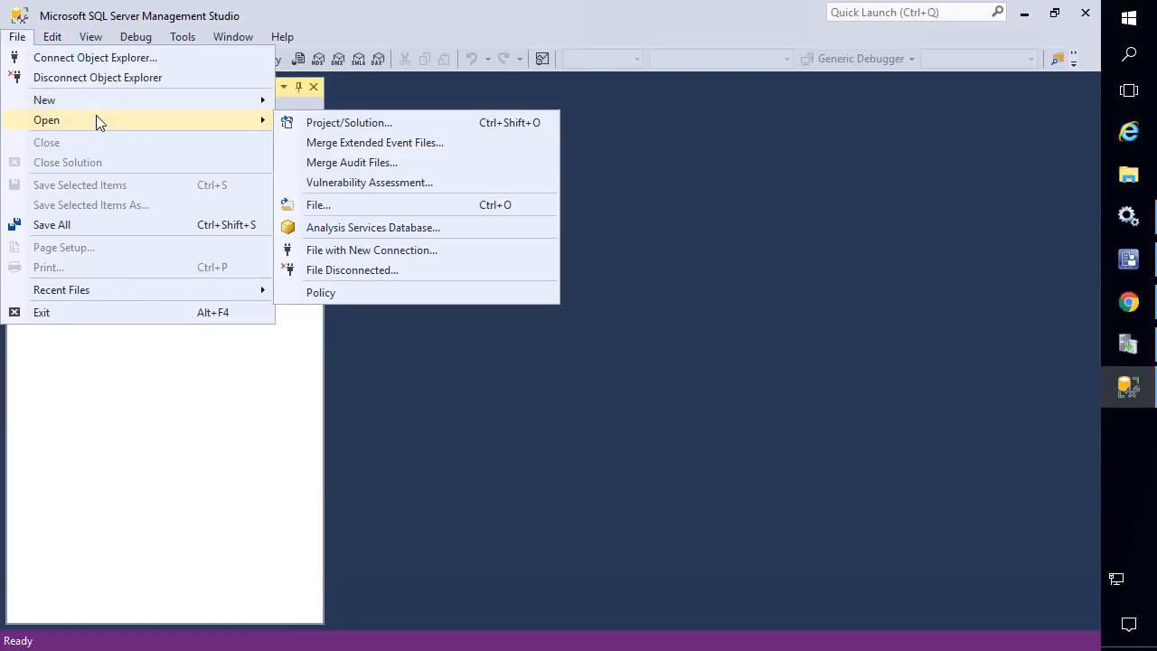
left_click(352, 208)
double_click(286, 154)
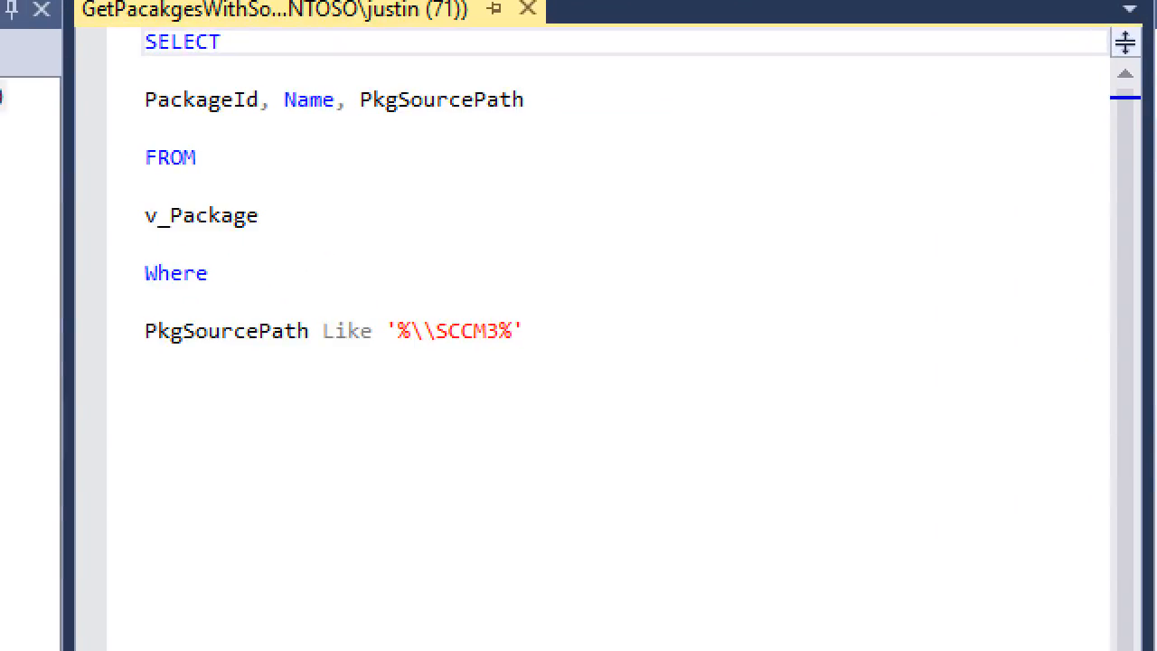
- Examine the query's selected columns, the v_Package view it reads from and its PkgSourcePath filter
mouse_move(136, 43)
left_mouse_down()
mouse_move(509, 150)
mouse_move(575, 139)
left_mouse_up()
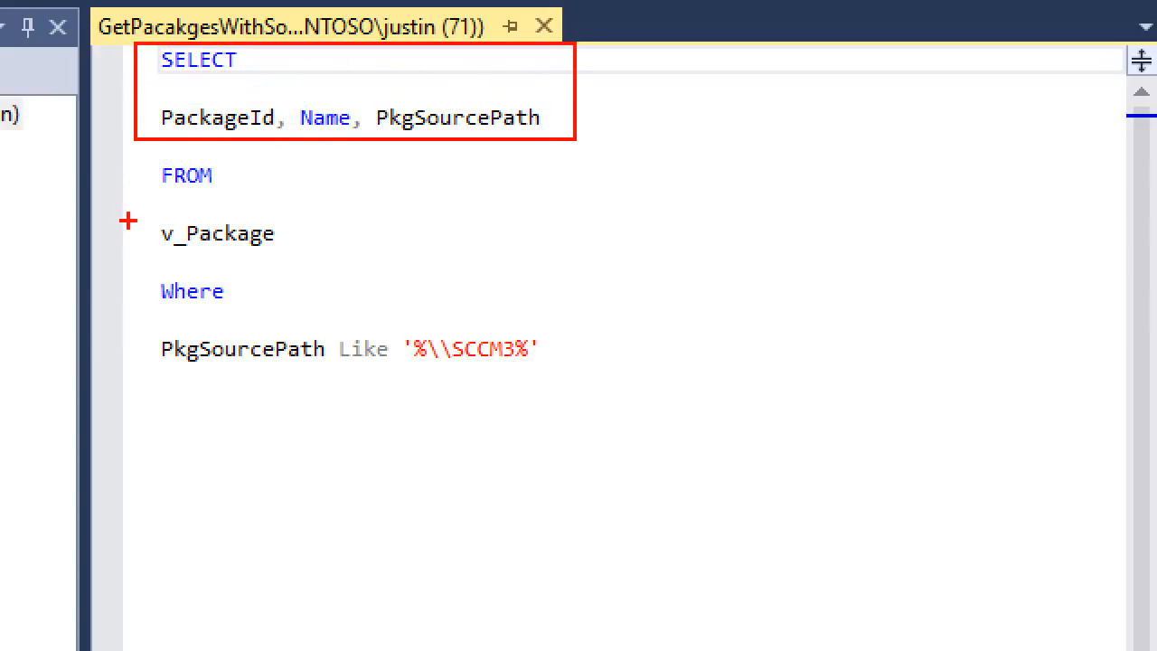
mouse_move(125, 218)
left_mouse_down()
mouse_move(318, 259)
mouse_move(335, 247)
left_mouse_up()
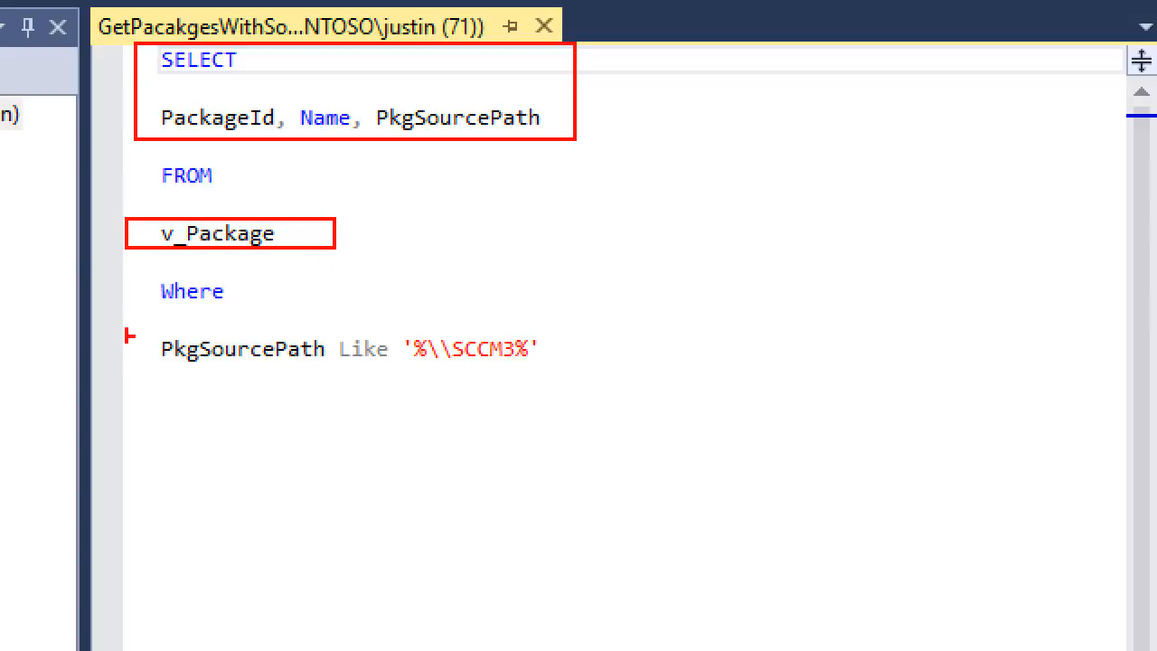
left_click_drag(137, 325, 576, 376)
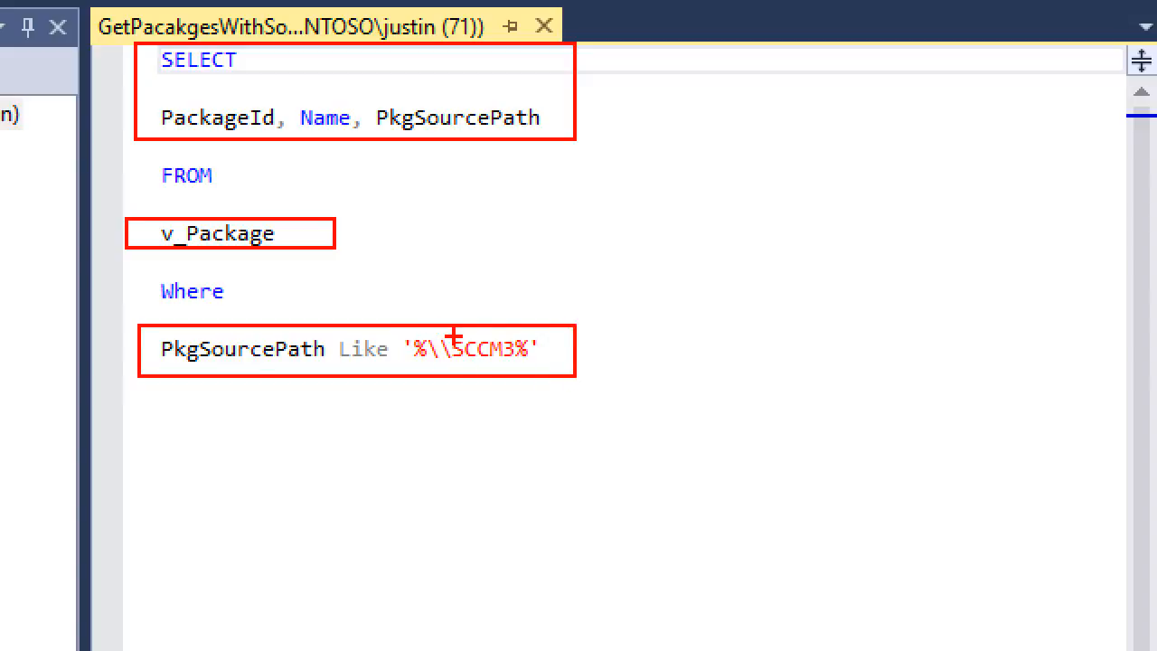
key("Escape")
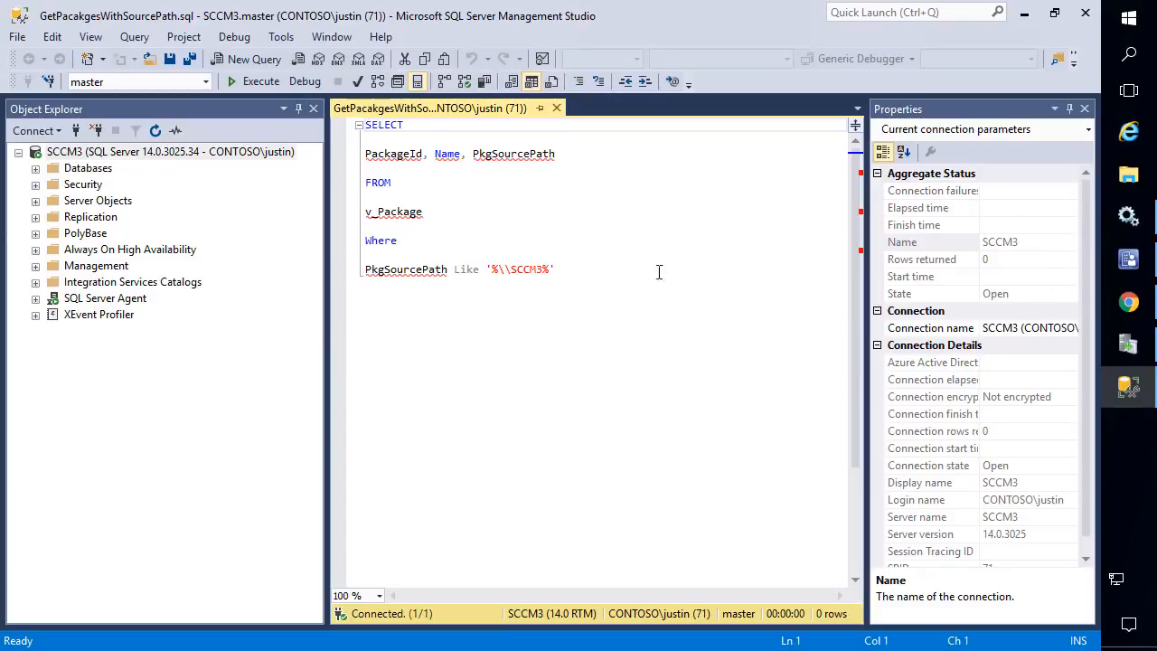
- Run the package source path query against the CM_PR3 database
left_click(206, 82)
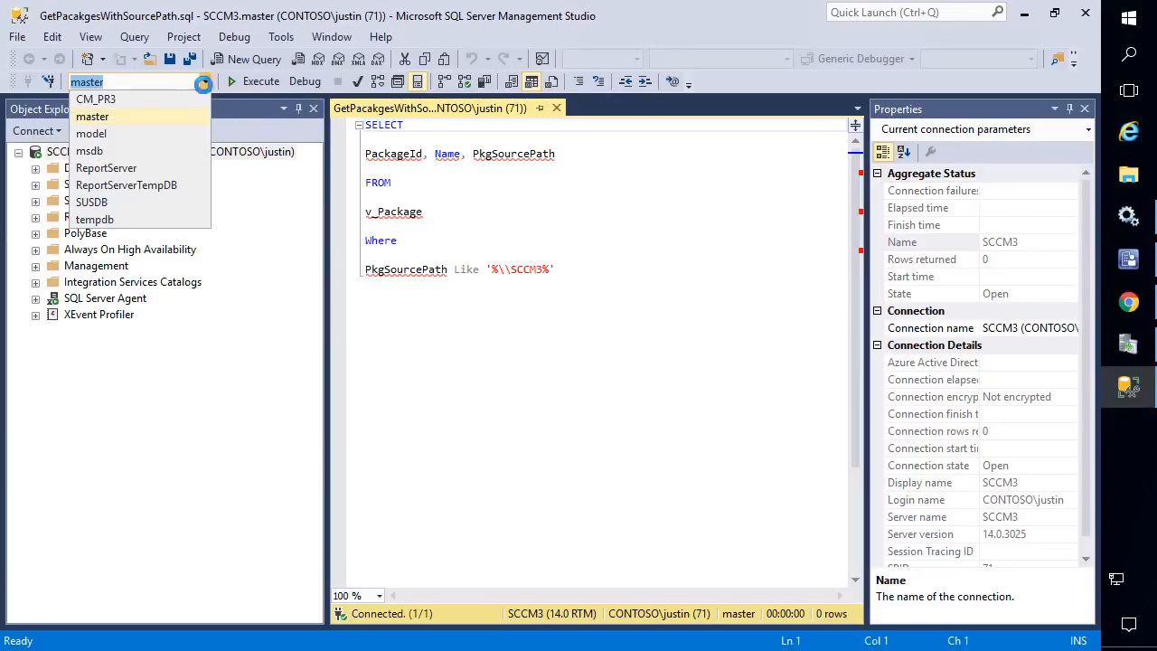
left_click(98, 100)
left_click(251, 83)
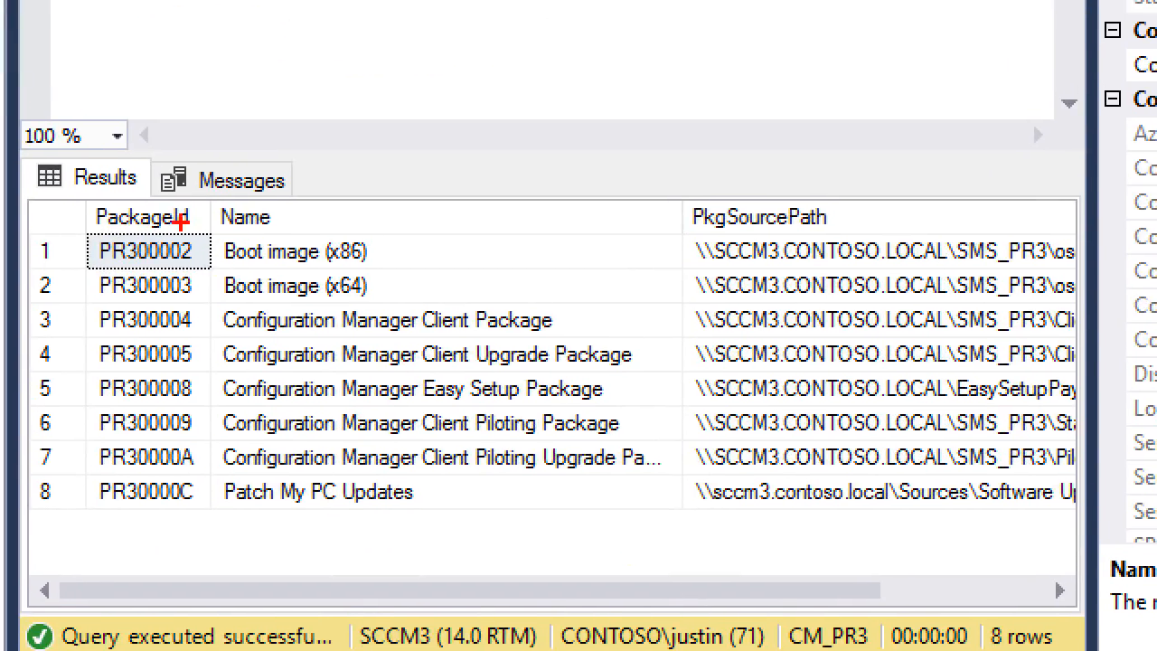
- Examine the packages and source paths in the query results, and return to the backup documentation in Chrome
mouse_move(33, 218)
left_mouse_down()
mouse_move(516, 304)
mouse_move(968, 422)
mouse_move(1072, 478)
mouse_move(1080, 468)
left_mouse_up()
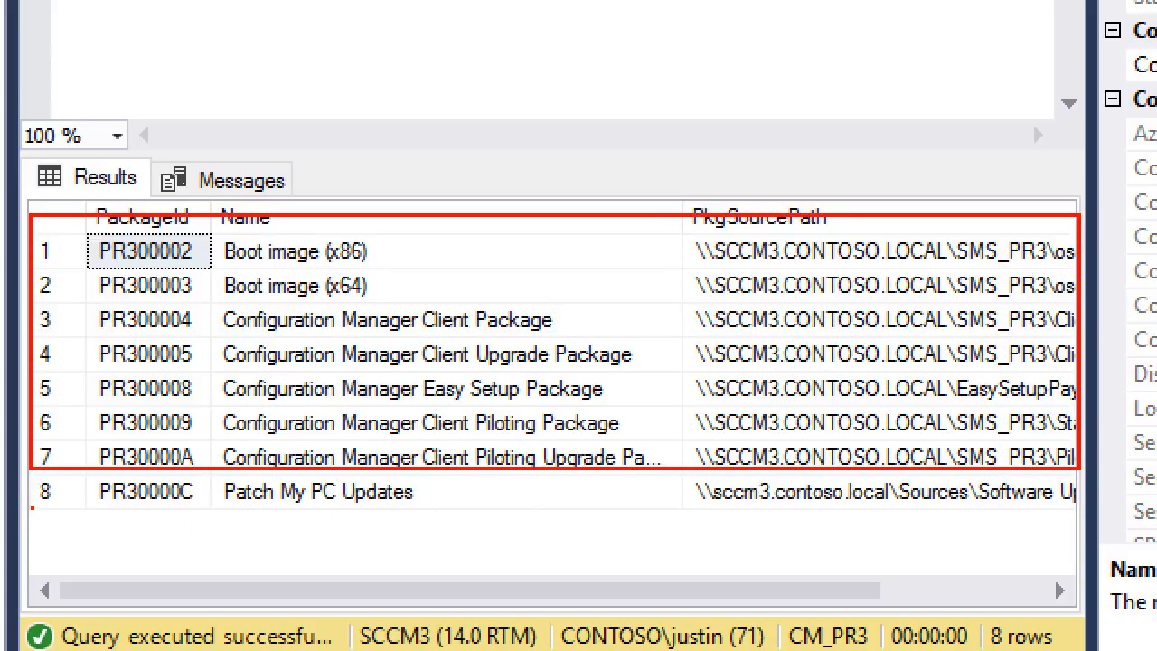
mouse_move(31, 508)
left_mouse_down()
mouse_move(465, 480)
mouse_move(1094, 488)
mouse_move(1087, 472)
mouse_move(1067, 476)
left_mouse_up()
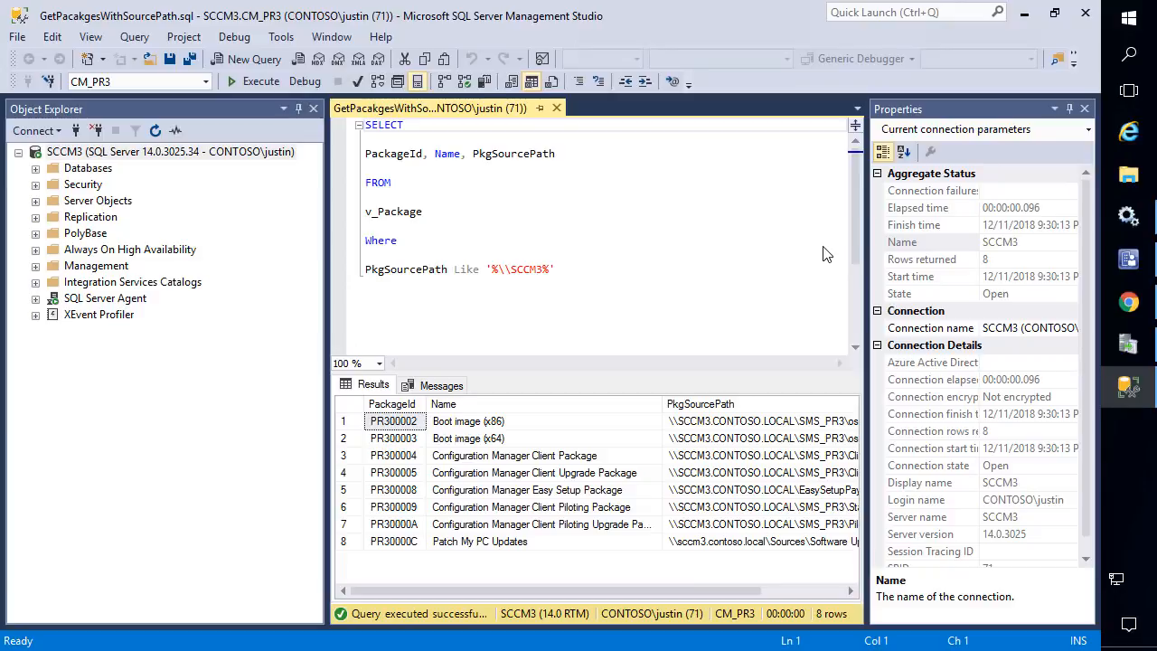
left_click(1025, 18)
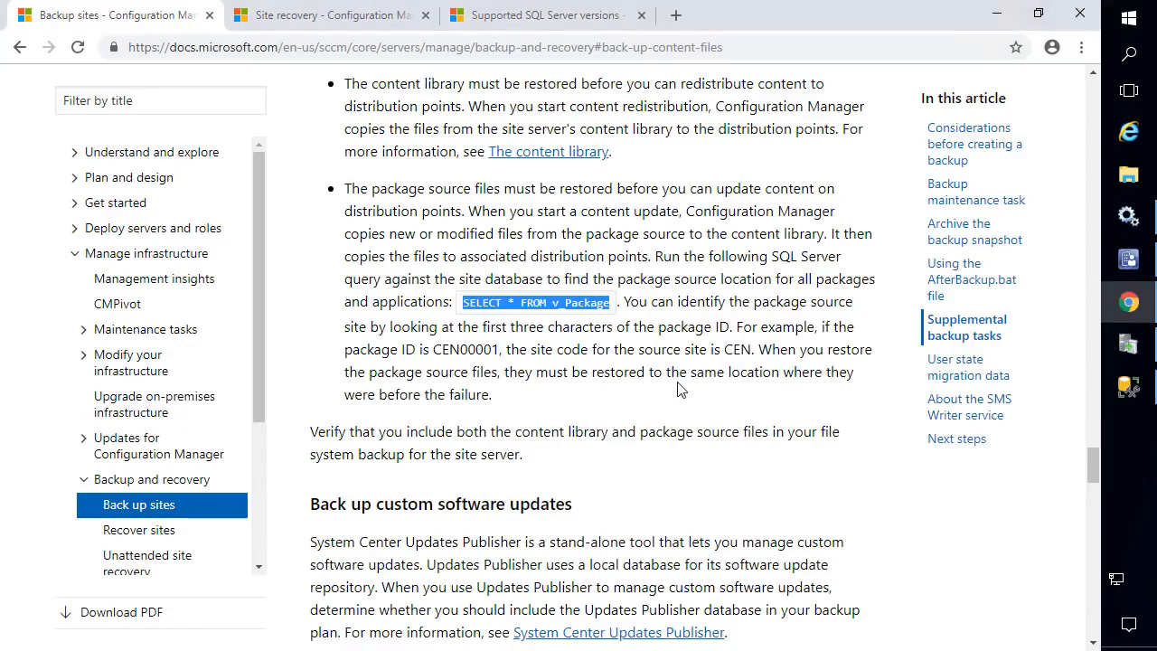
left_click(624, 347)
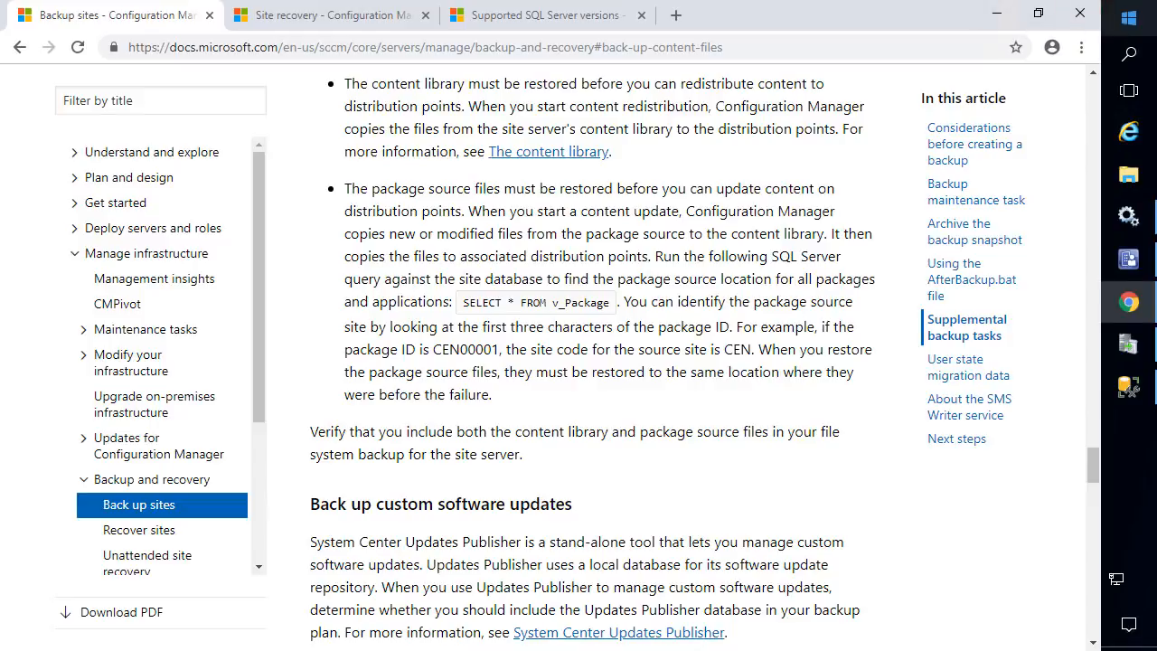
- Switch to File Explorer and view the properties of the Backups folder on the L: drive
left_click(998, 13)
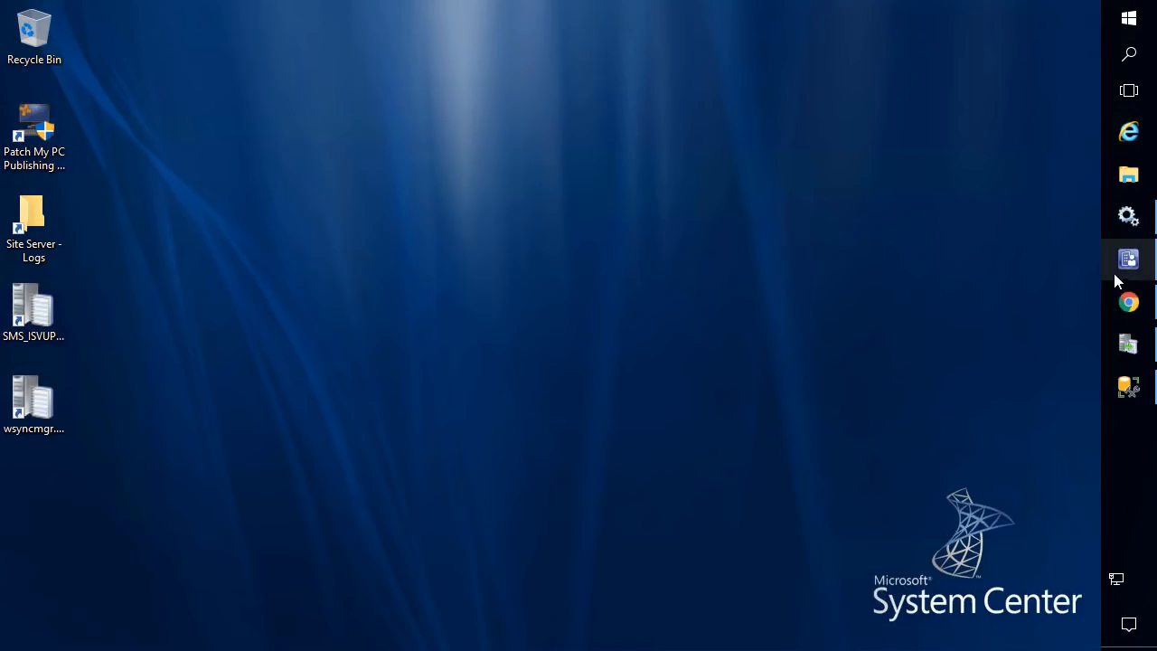
left_click(1127, 262)
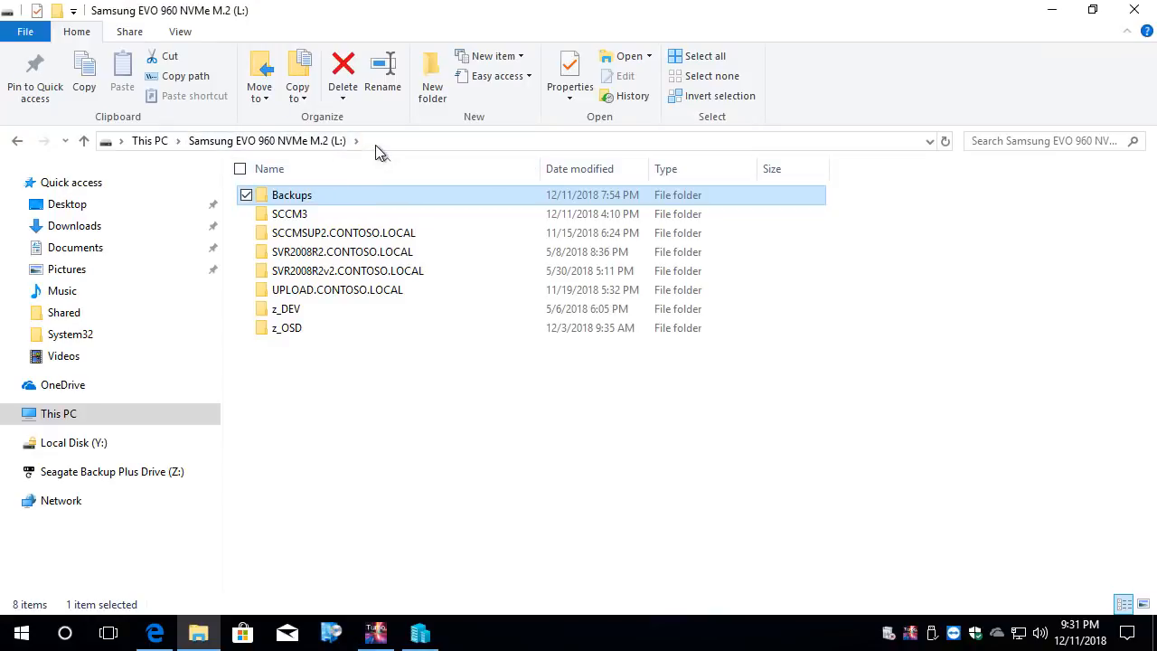
right_click(290, 200)
left_click(214, 568)
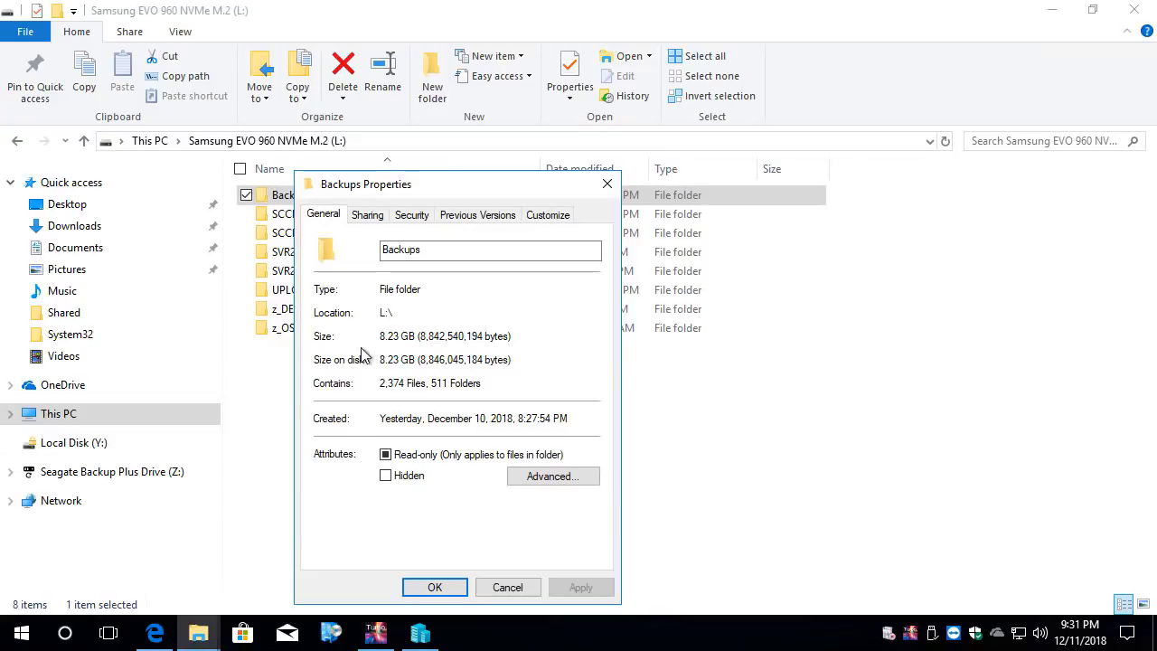
- Examine the Backups folder's security permissions for the SCCM_SQL, SCCM3$ and SCCM_Site_Servers entries
left_click(413, 216)
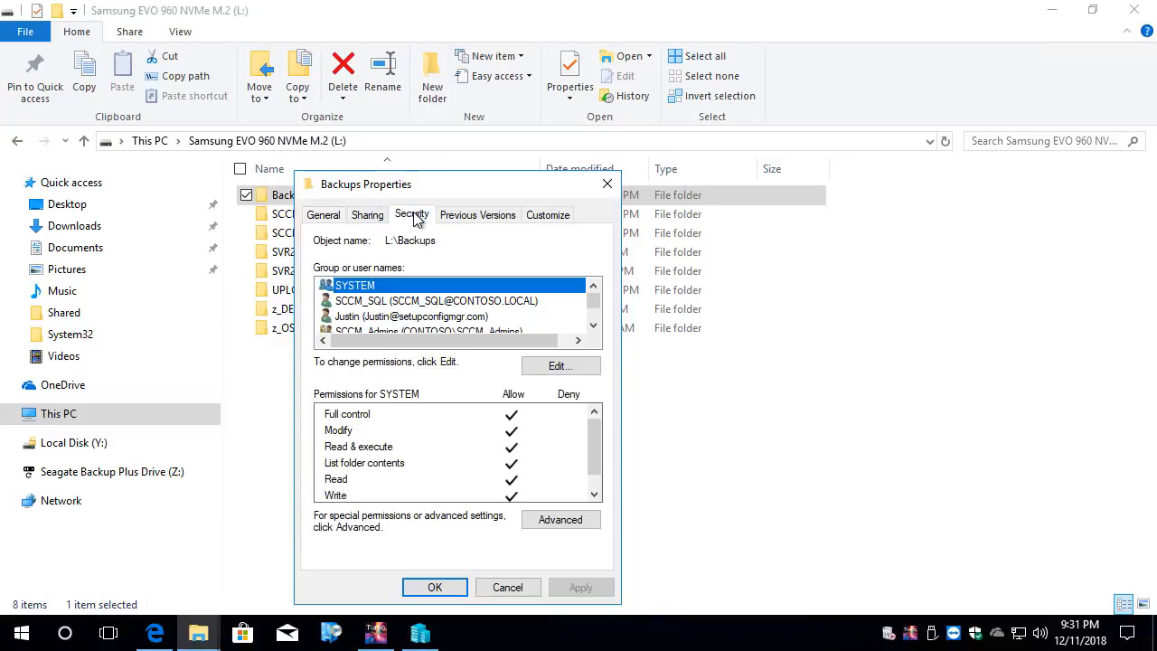
left_click(427, 303)
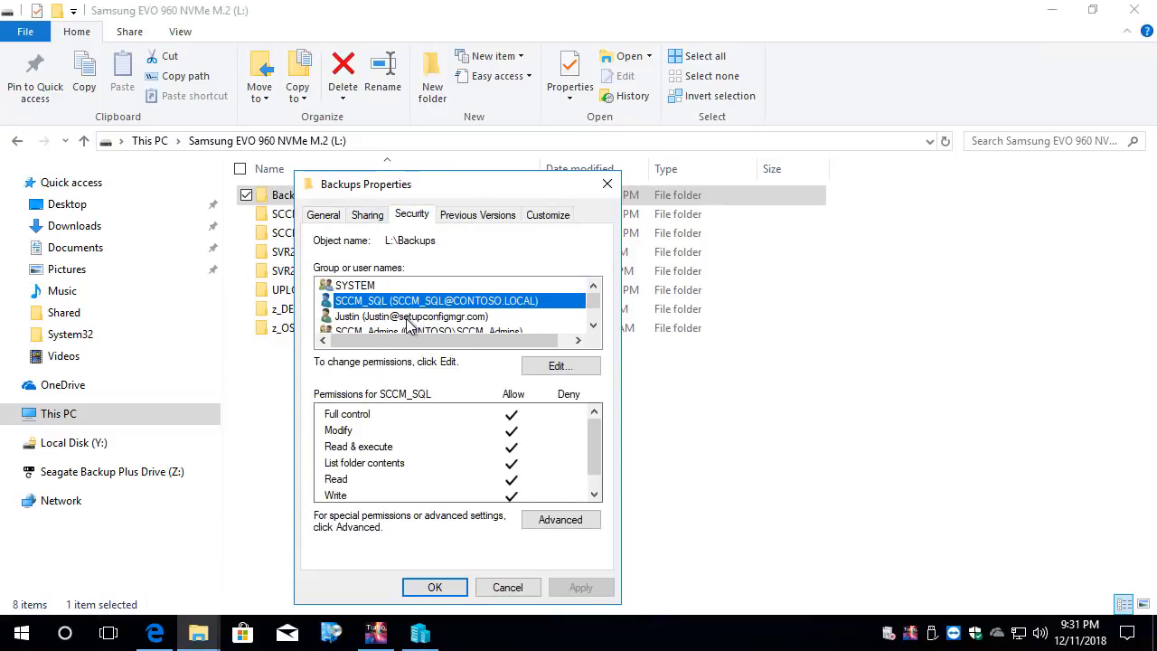
scroll(420, 312, "down", 1)
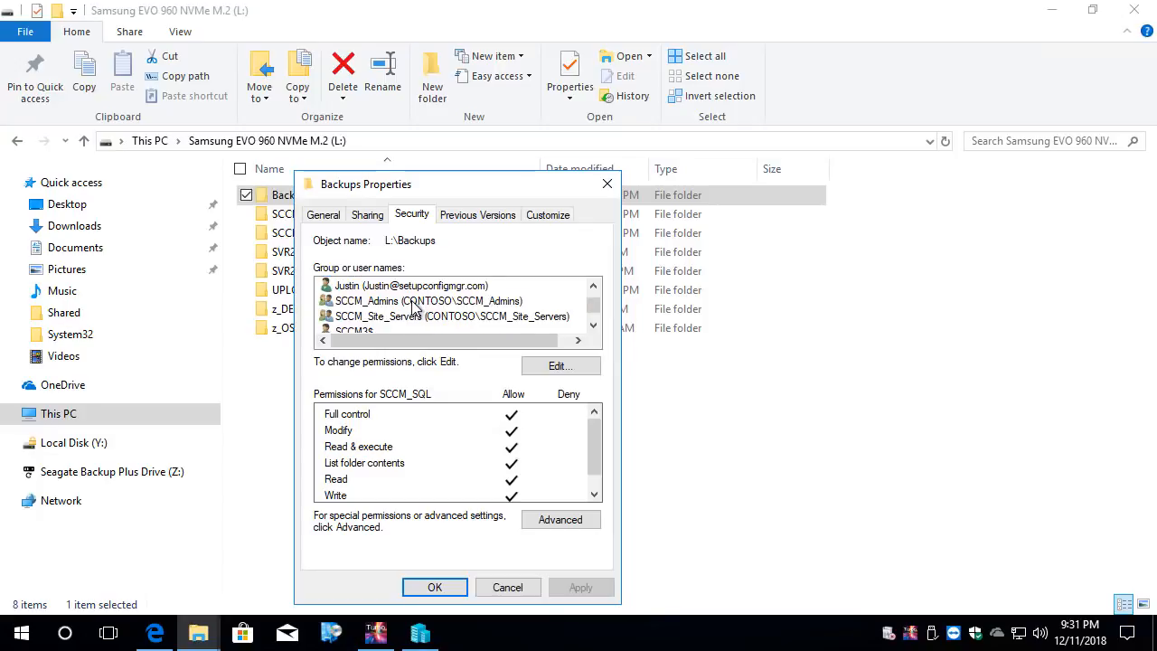
scroll(398, 323, "down", 1)
left_click(363, 302)
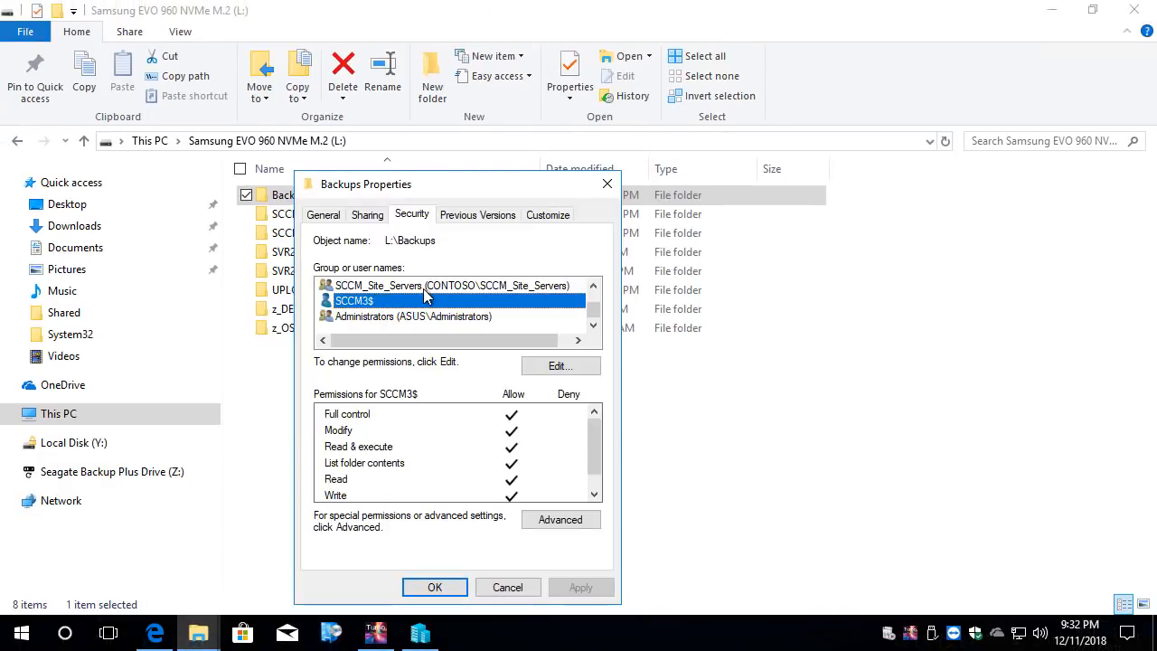
left_click(478, 279)
scroll(427, 295, "up", 1)
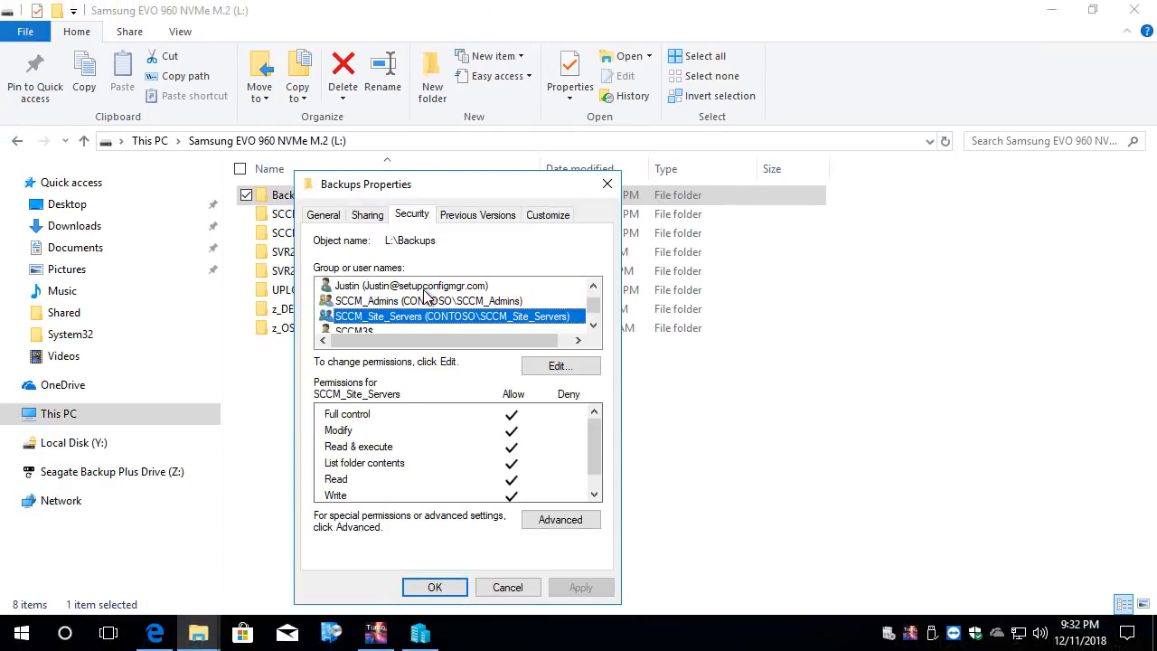
scroll(375, 308, "up", 1)
left_click(375, 307)
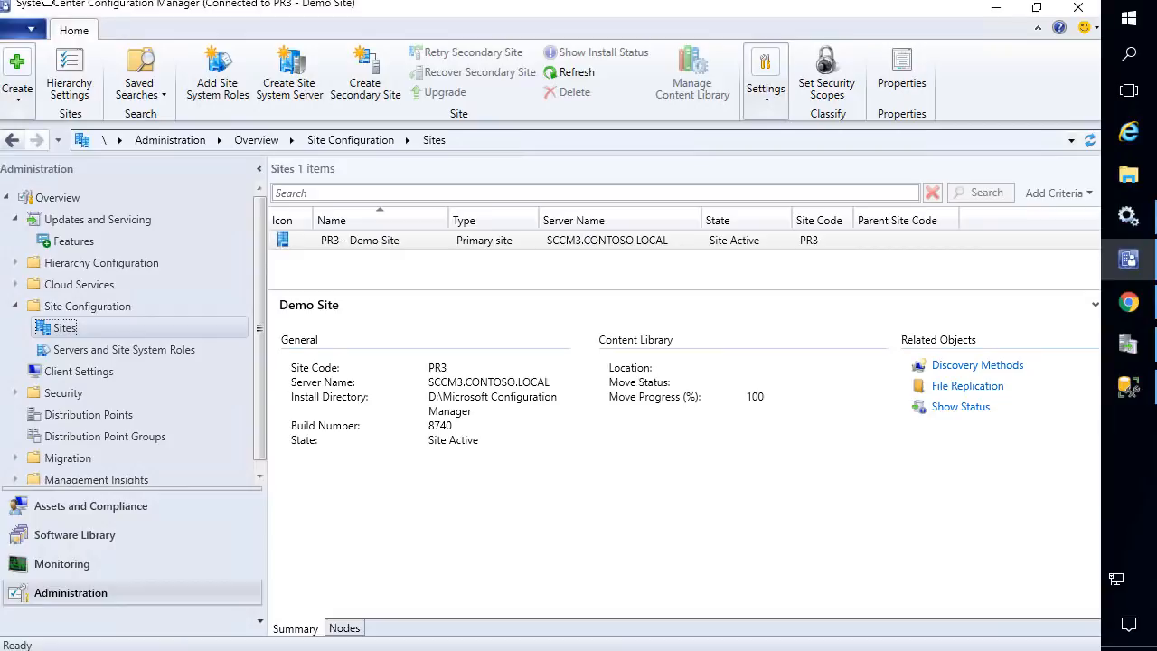
- Open the properties of the Backup Site Server maintenance task for the PR3 site in the Configuration Manager console
left_click(765, 100)
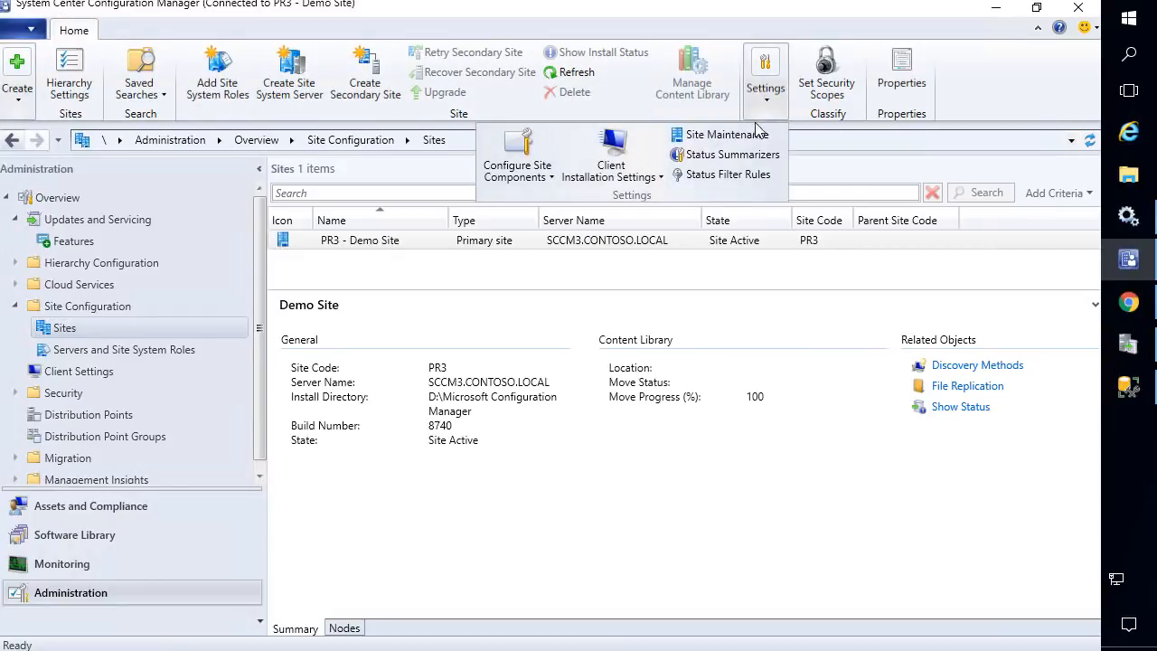
left_click(746, 131)
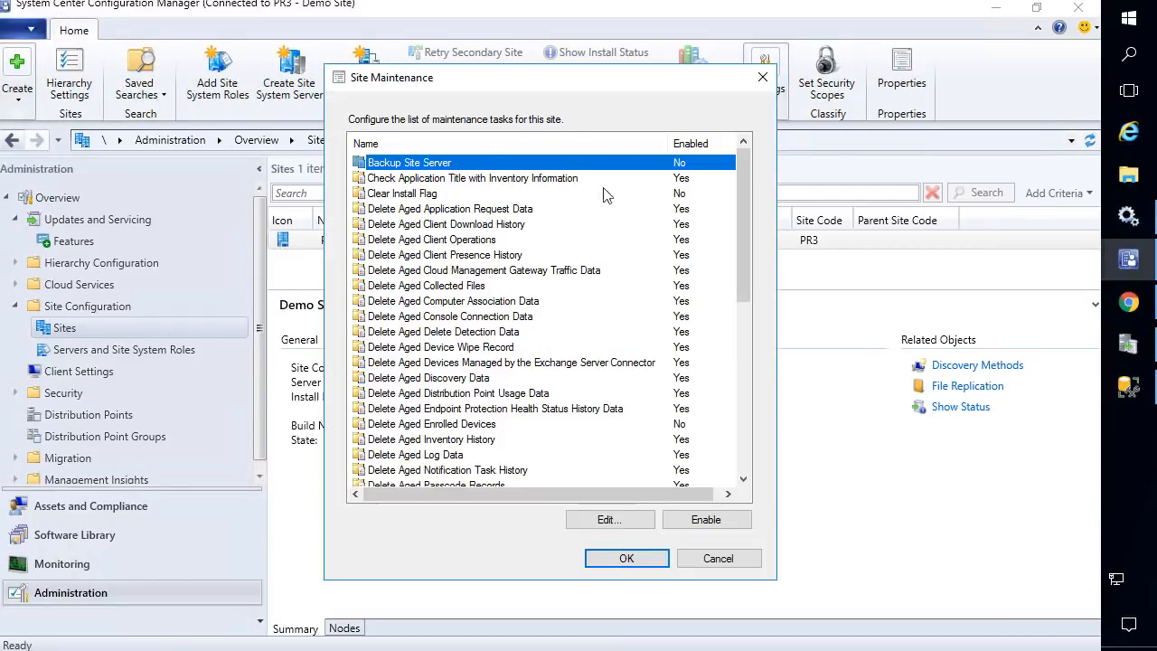
double_click(412, 164)
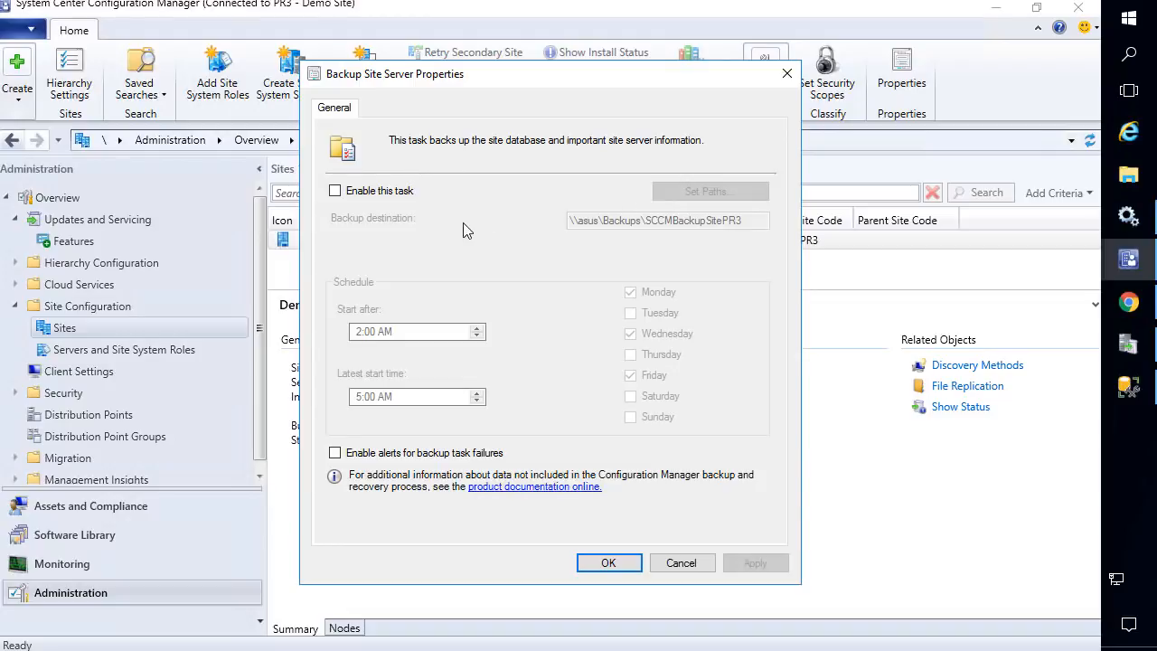
- Switch to File Explorer on the site server and browse to the network folder \\asus\Backups\SitePR3
left_click(1121, 179)
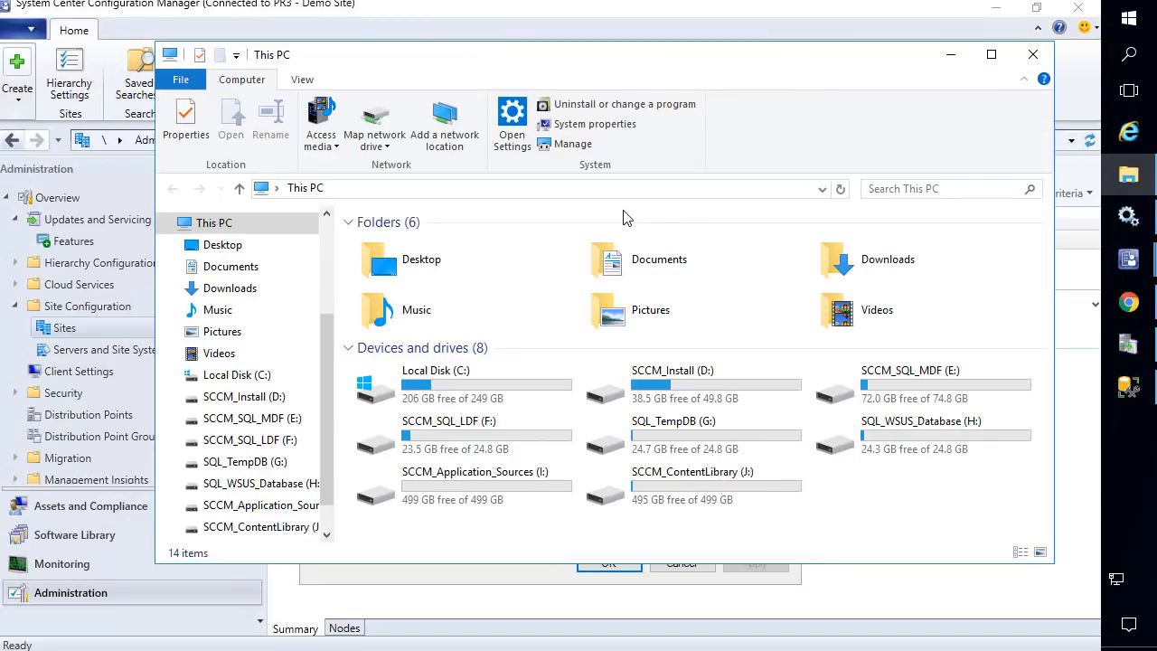
left_click(537, 193)
type("\\\\a")
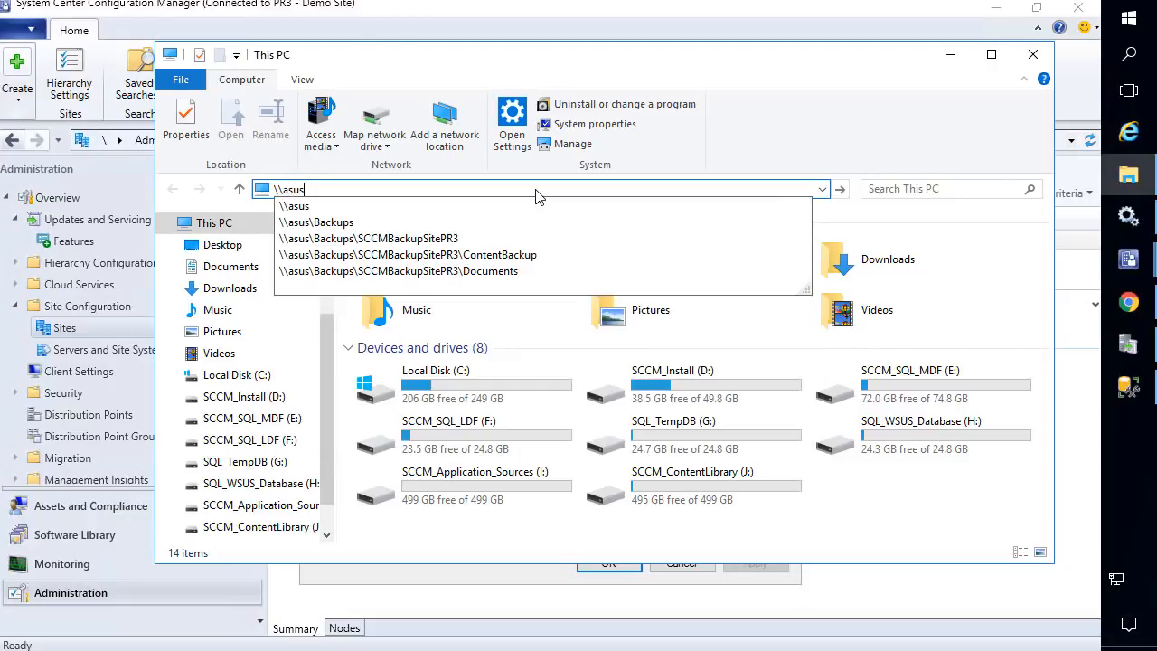
type("sus")
key("Return")
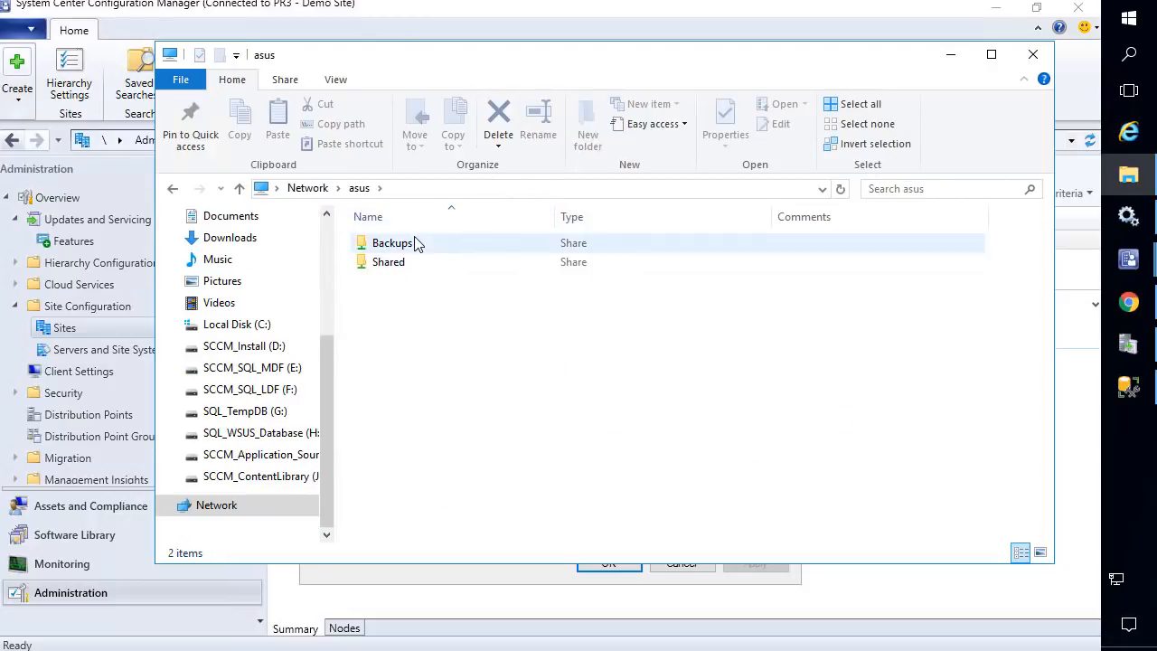
double_click(393, 243)
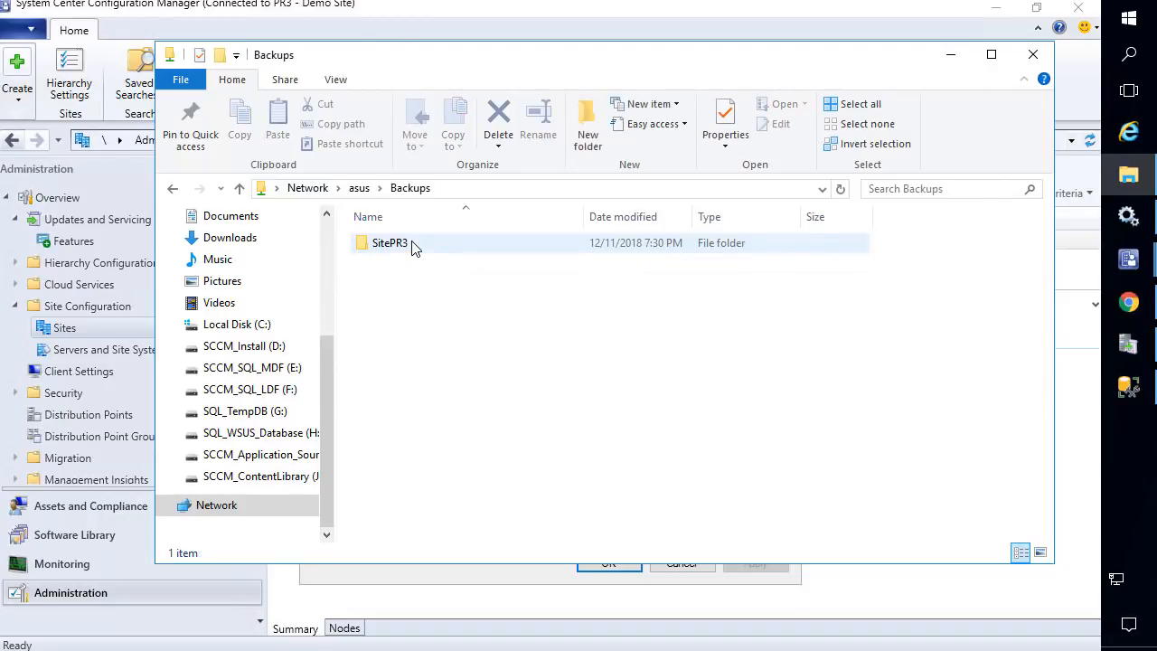
double_click(404, 243)
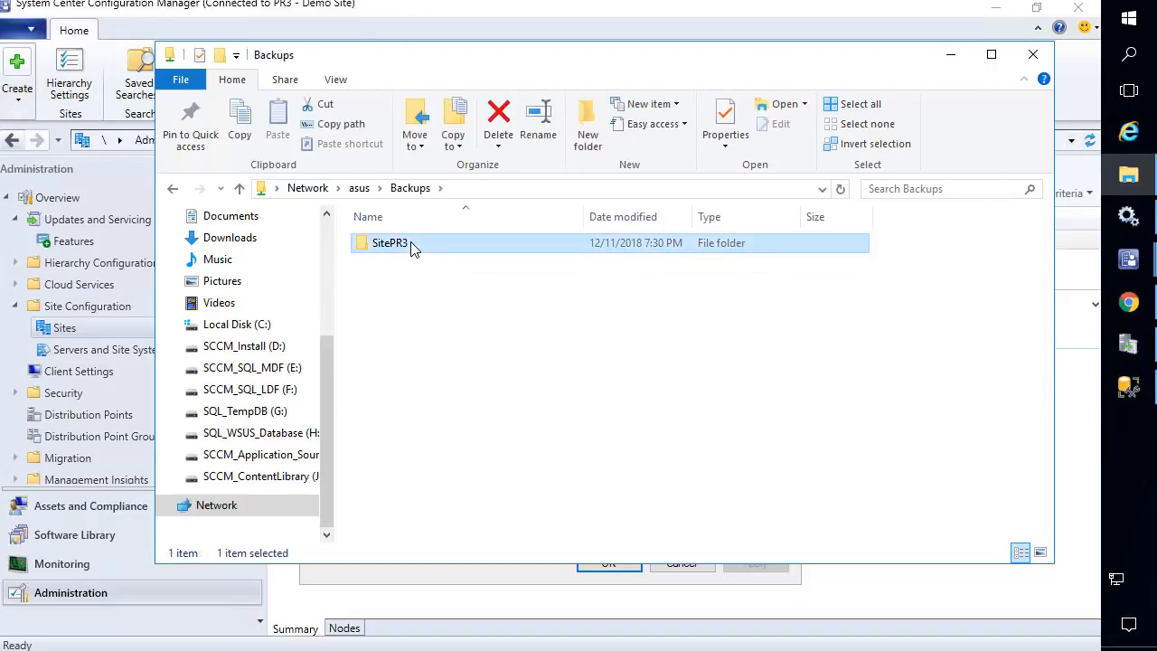
- Copy the SitePR3 folder's full network path and minimize File Explorer to return to the backup task properties
left_click(535, 187)
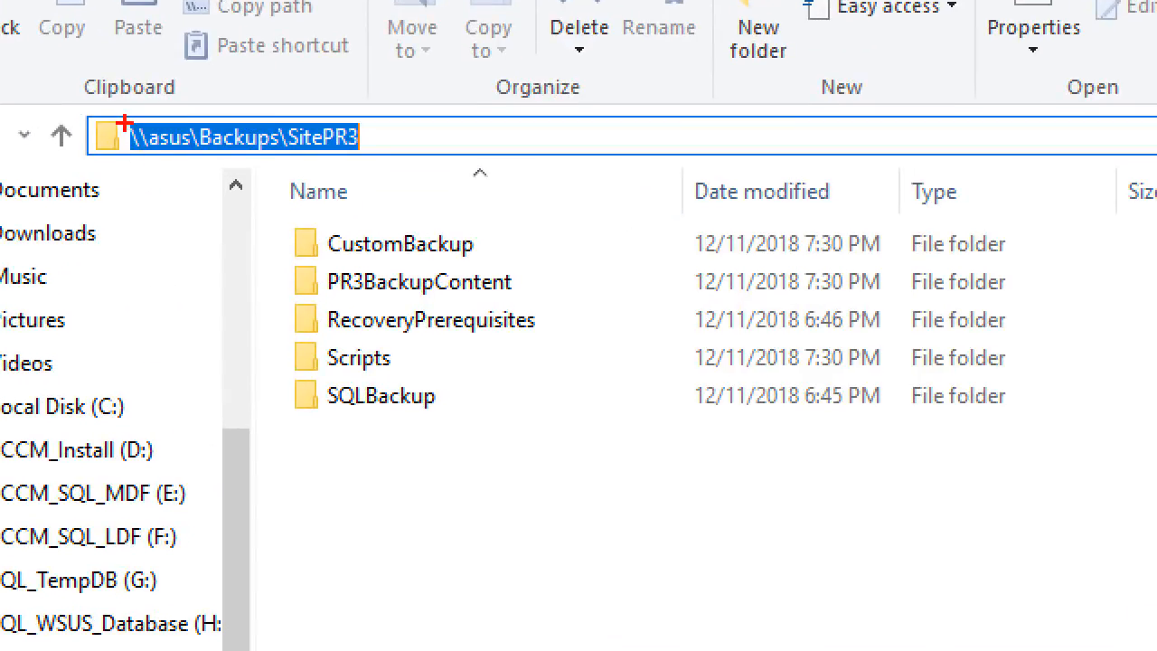
mouse_move(107, 113)
left_mouse_down()
mouse_move(509, 318)
mouse_move(1054, 405)
mouse_move(1094, 489)
left_mouse_up()
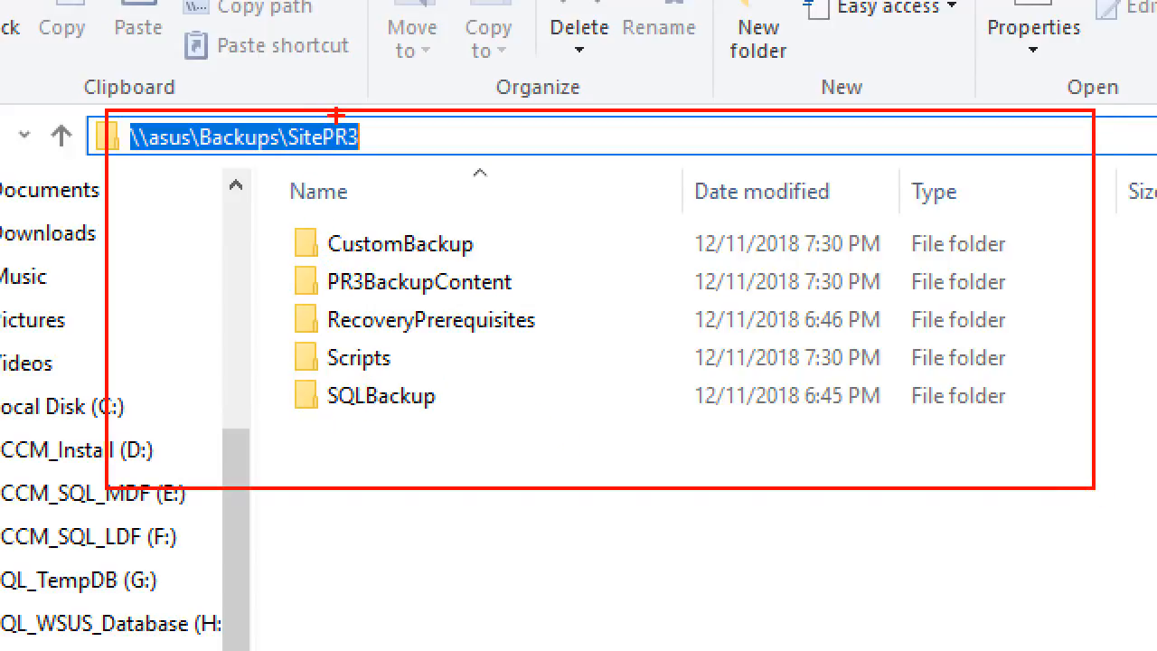
left_click_drag(319, 111, 377, 160)
key("Escape")
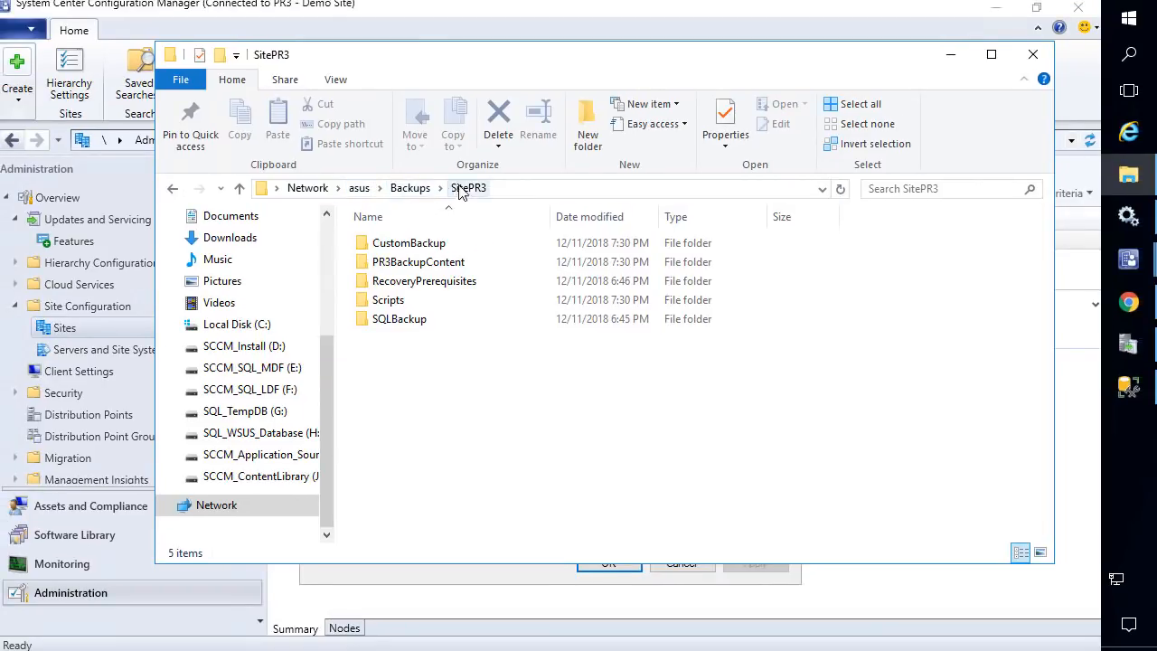
left_click(519, 189)
key("ctrl+c")
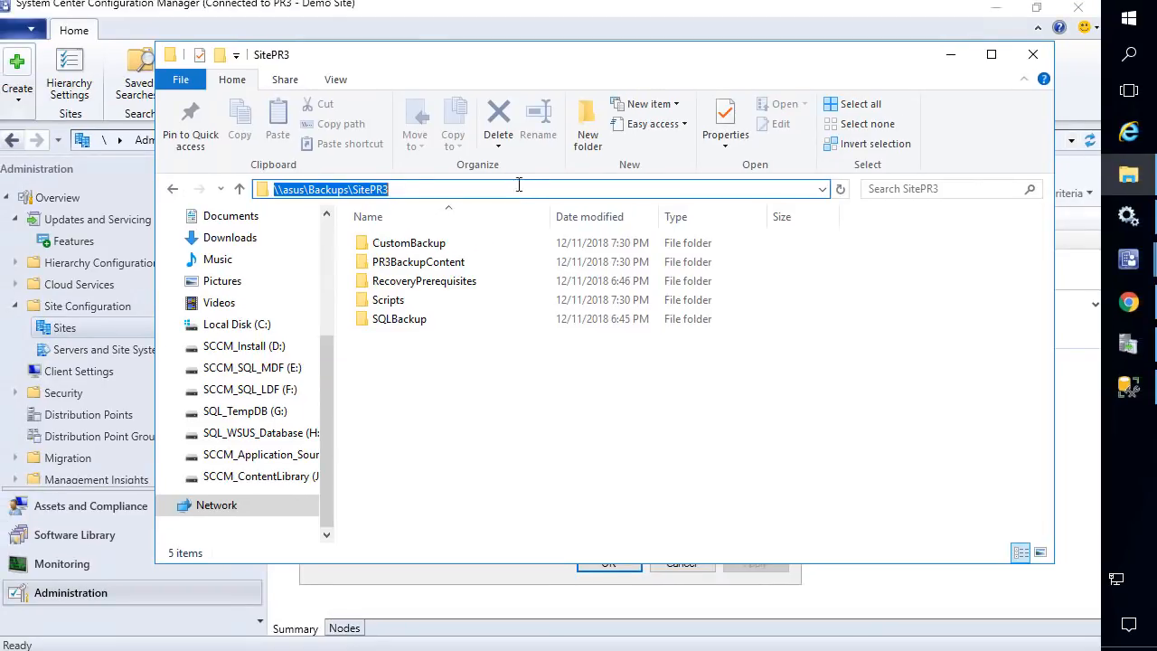
left_click(952, 59)
- Enable the Backup Site Server task and set its backup destination to the network path \\asus\Backups\SitePR3
left_click(354, 189)
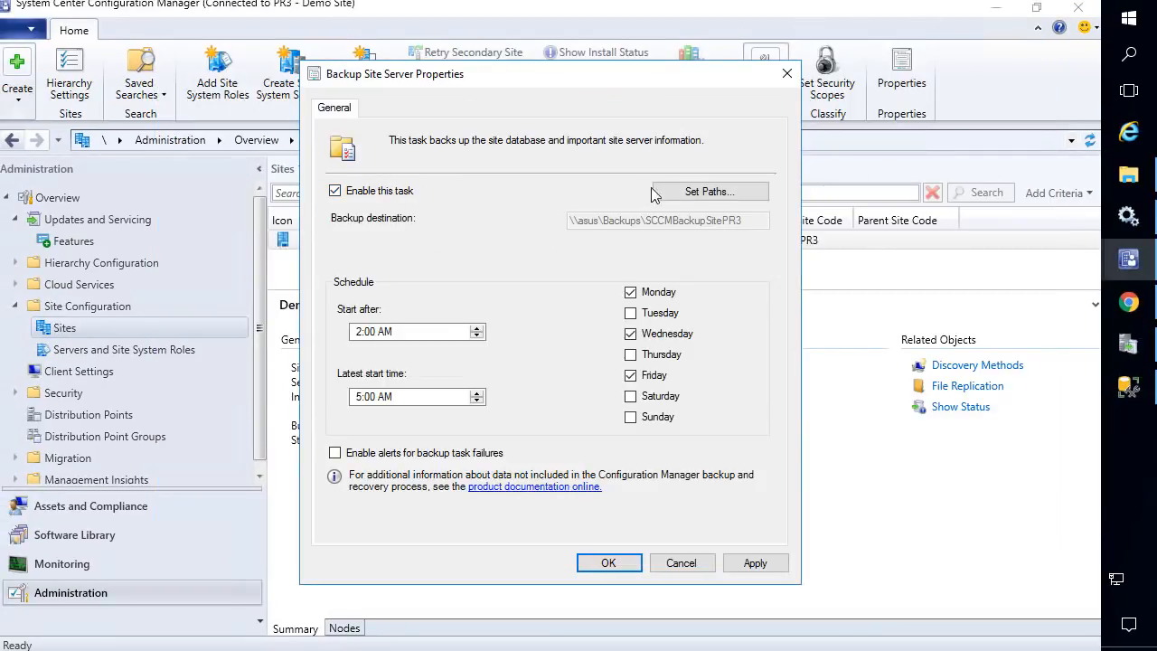
left_click(687, 192)
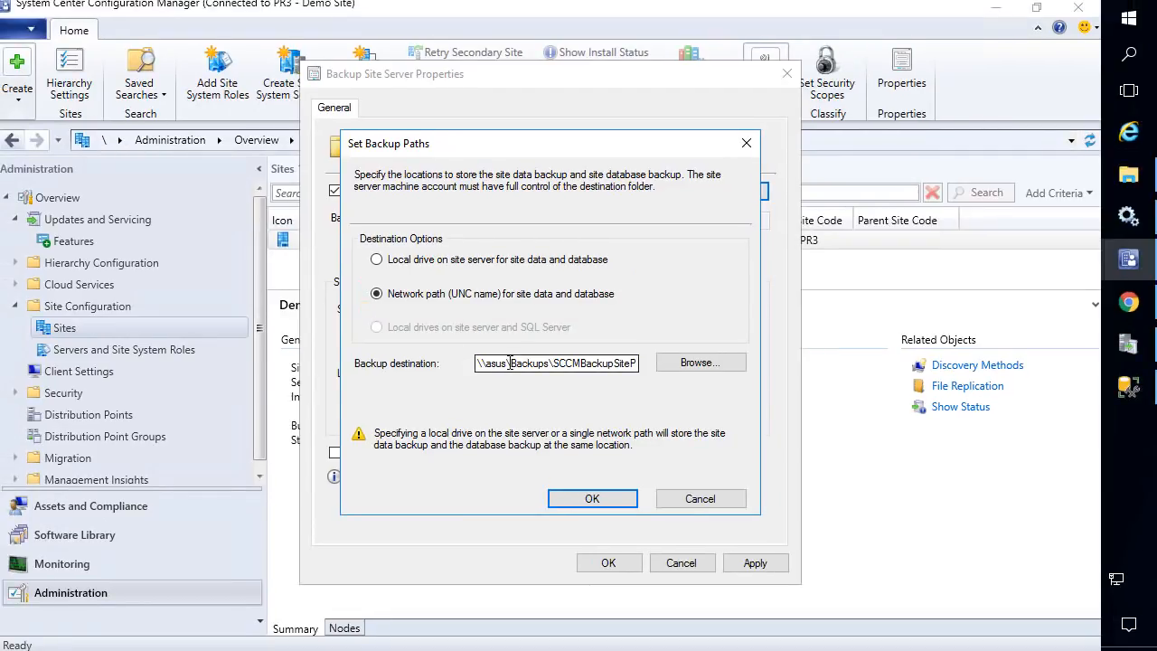
left_click(510, 363)
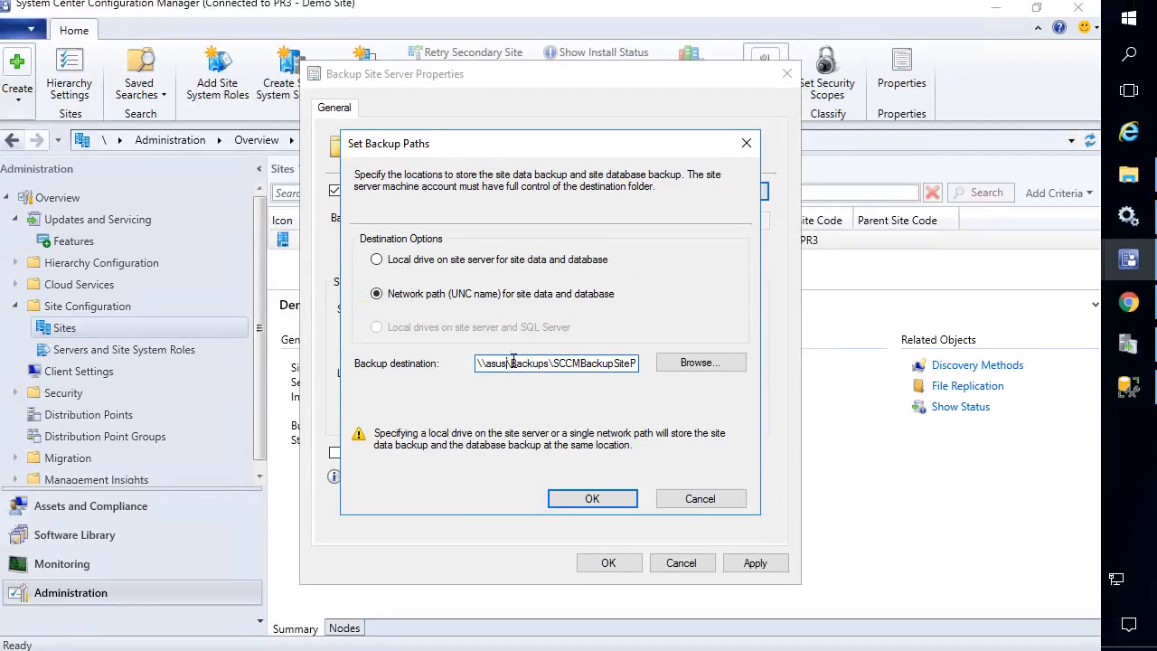
left_click_drag(480, 363, 662, 370)
key("ctrl+v")
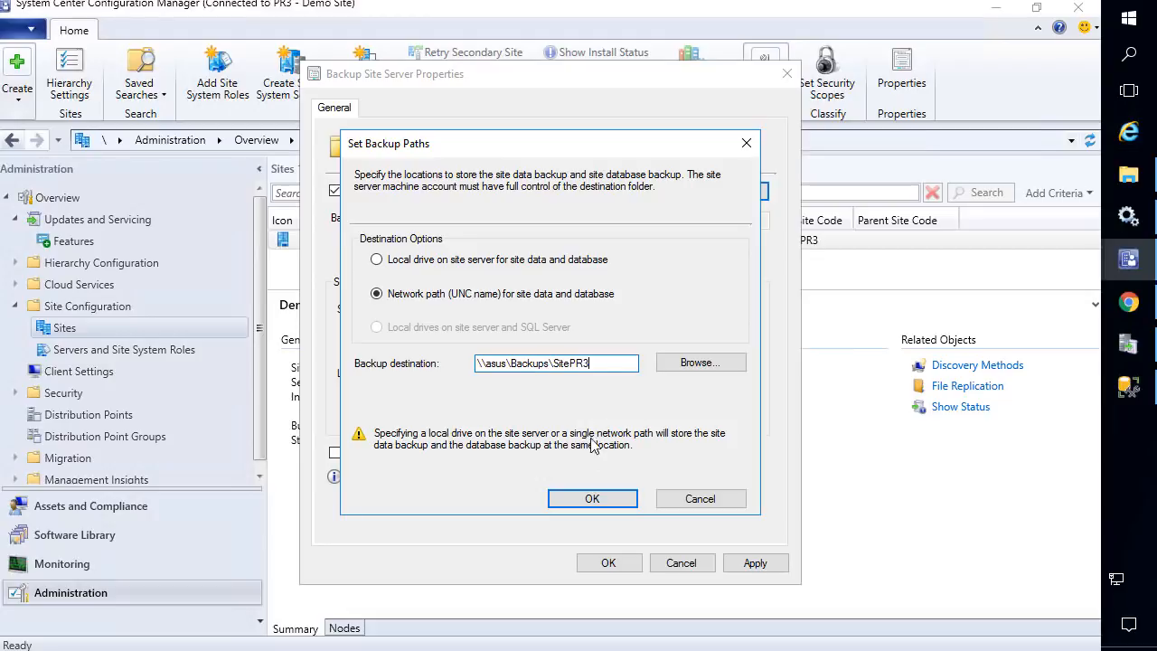
left_click(592, 499)
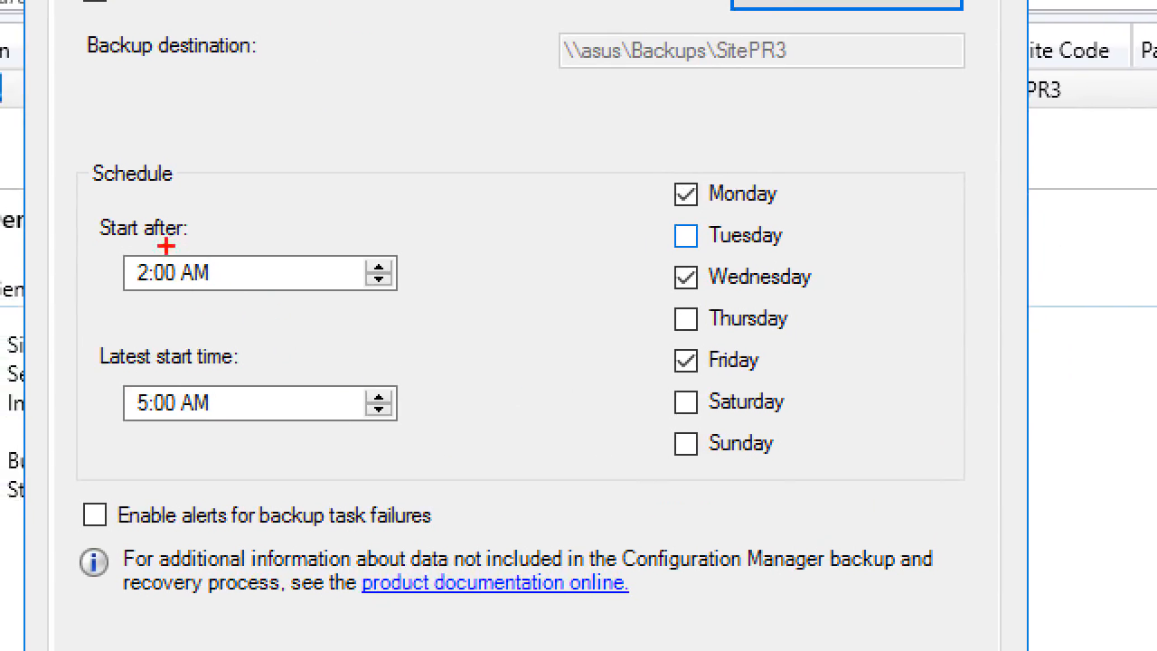
- Review the backup schedule, enable alerts for backup task failures, and save the task and site maintenance settings
mouse_move(75, 206)
left_mouse_down()
mouse_move(432, 400)
mouse_move(450, 467)
left_mouse_up()
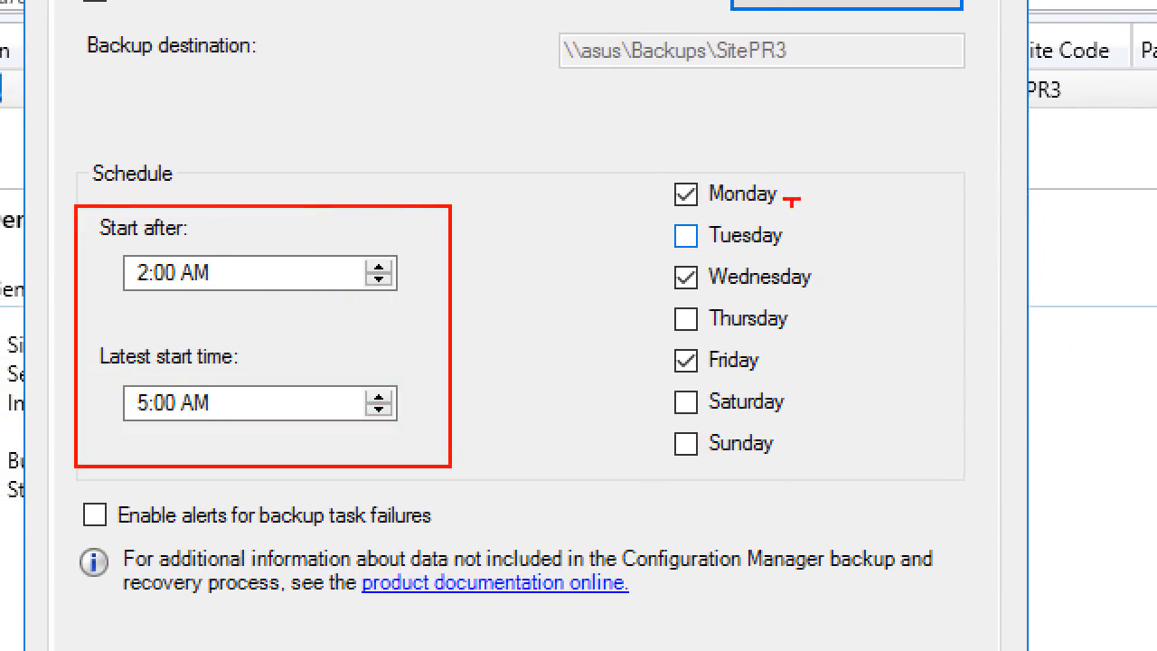
mouse_move(648, 170)
left_mouse_down()
mouse_move(750, 263)
mouse_move(796, 364)
mouse_move(842, 380)
left_mouse_up()
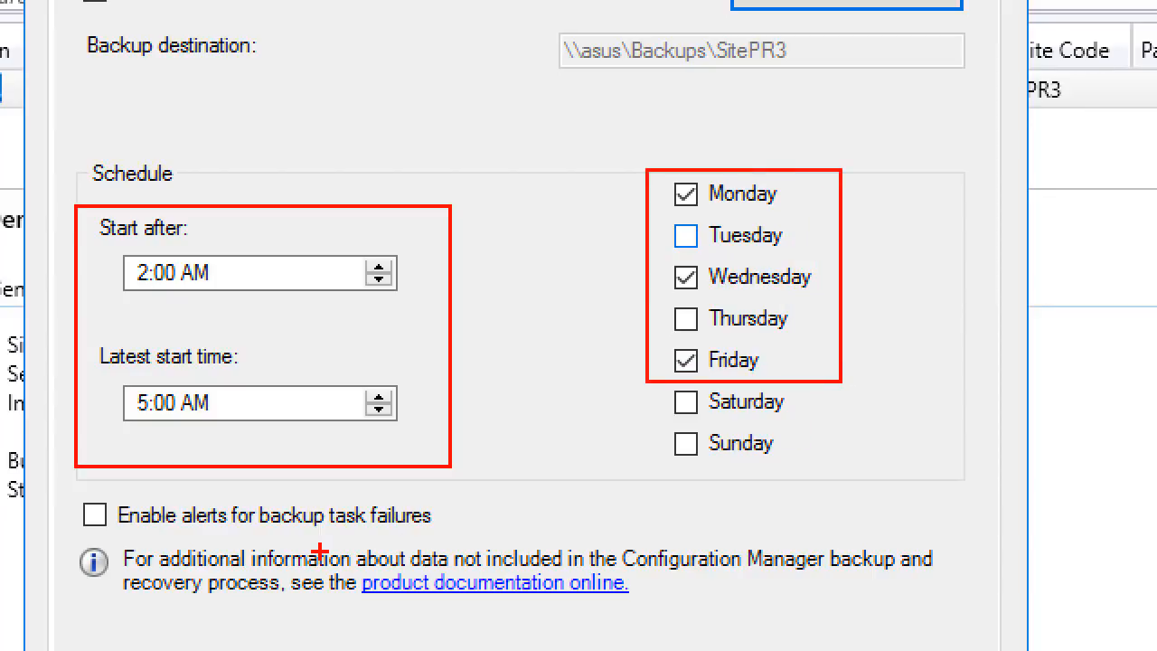
key("Escape")
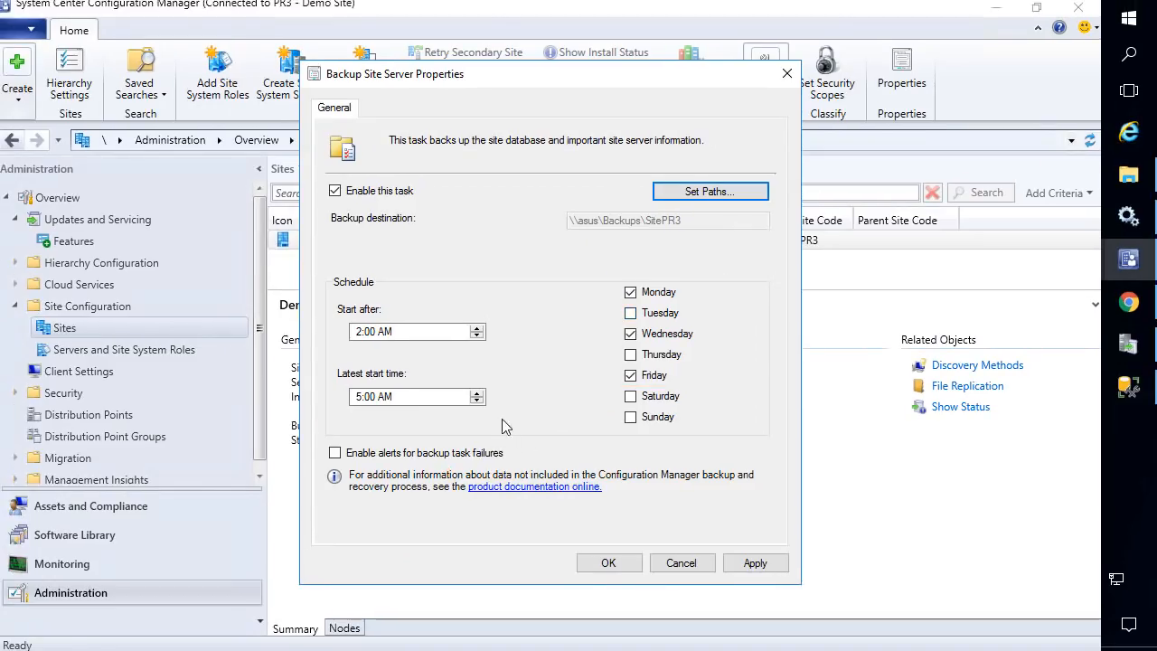
left_click(335, 454)
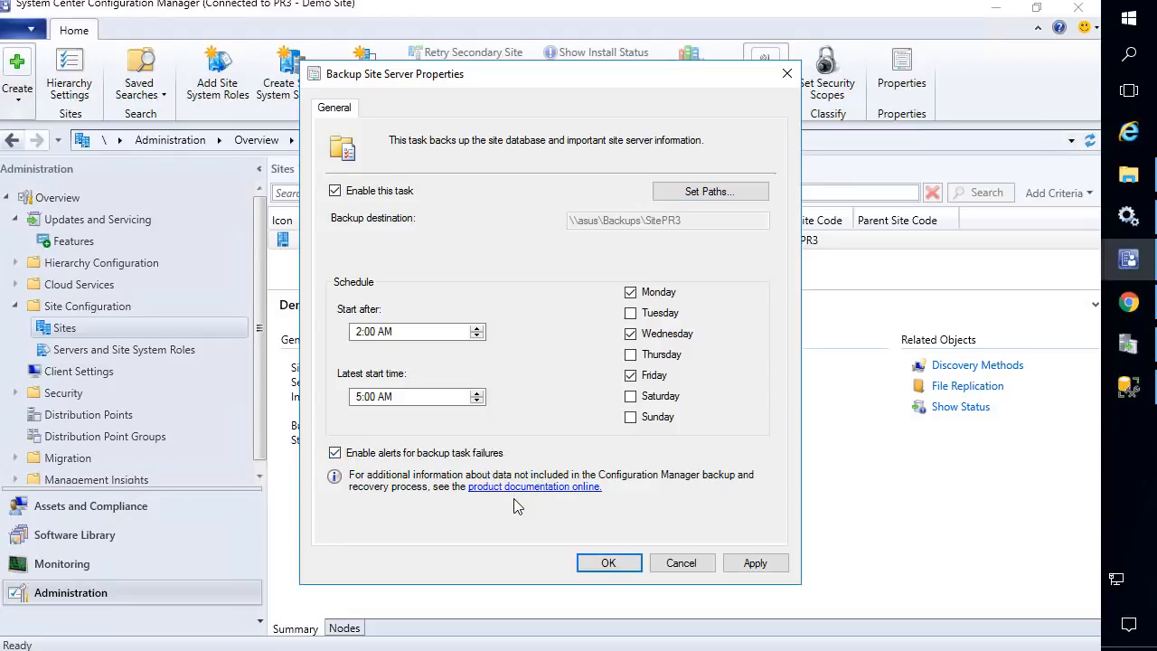
left_click(742, 567)
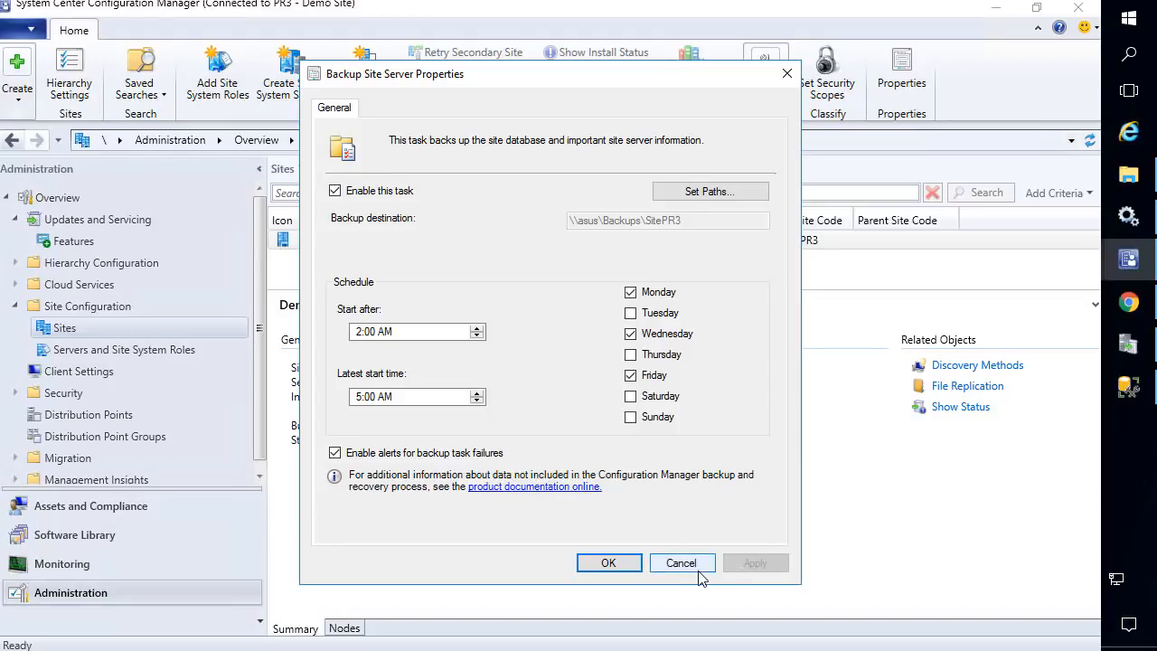
left_click(613, 563)
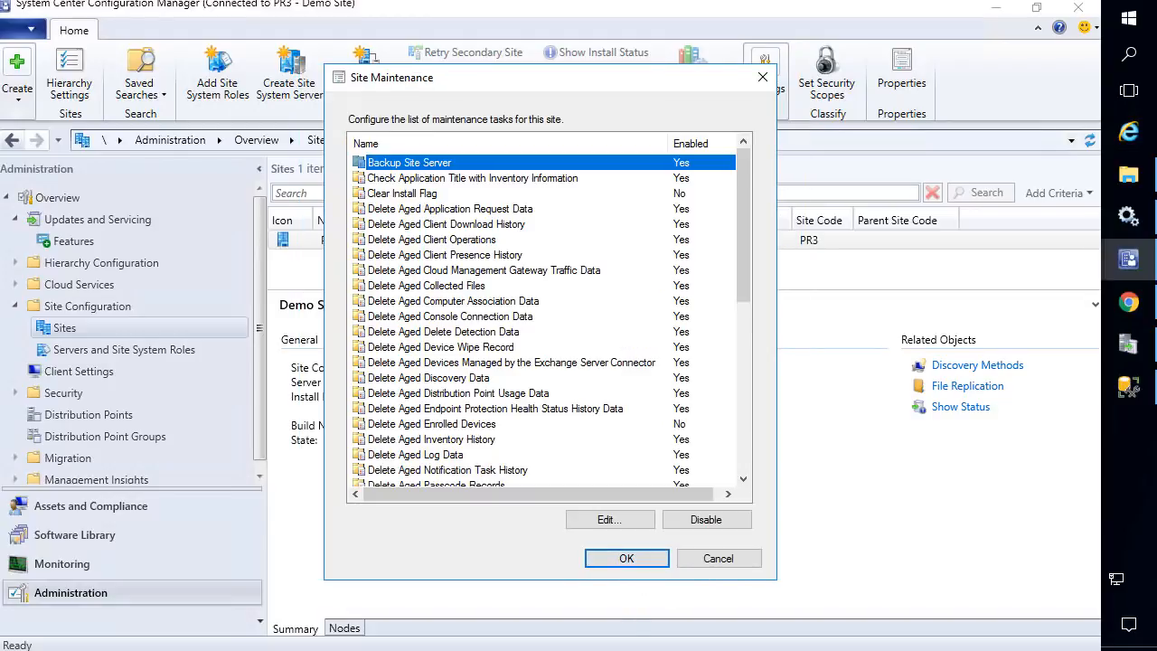
left_click(638, 564)
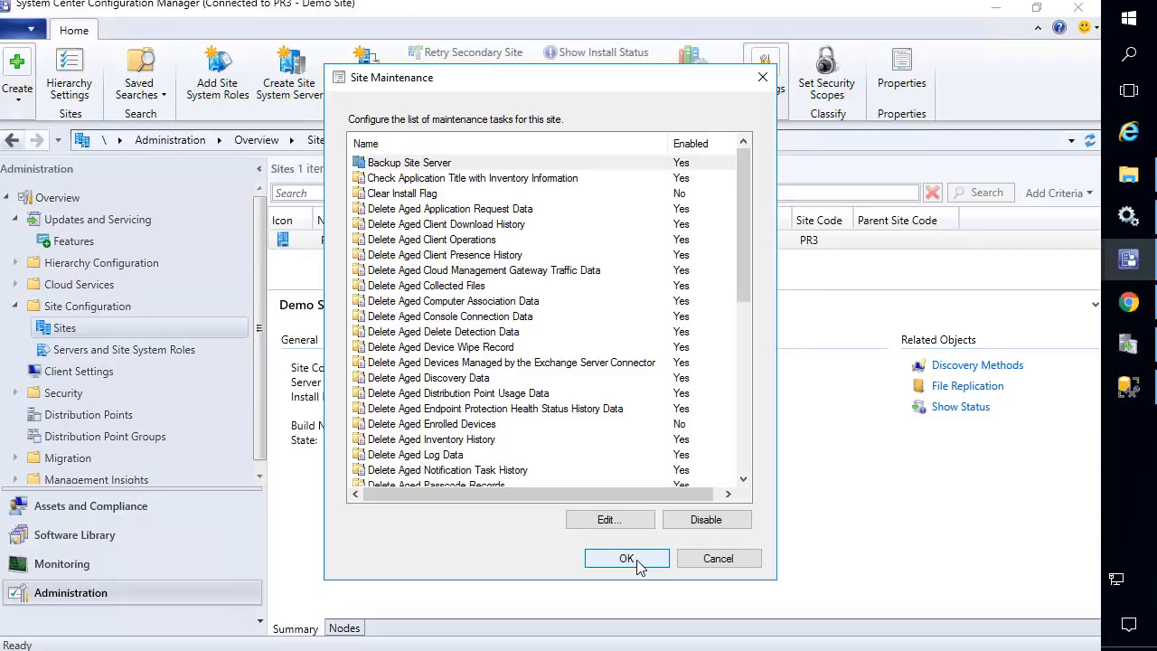
left_click(627, 562)
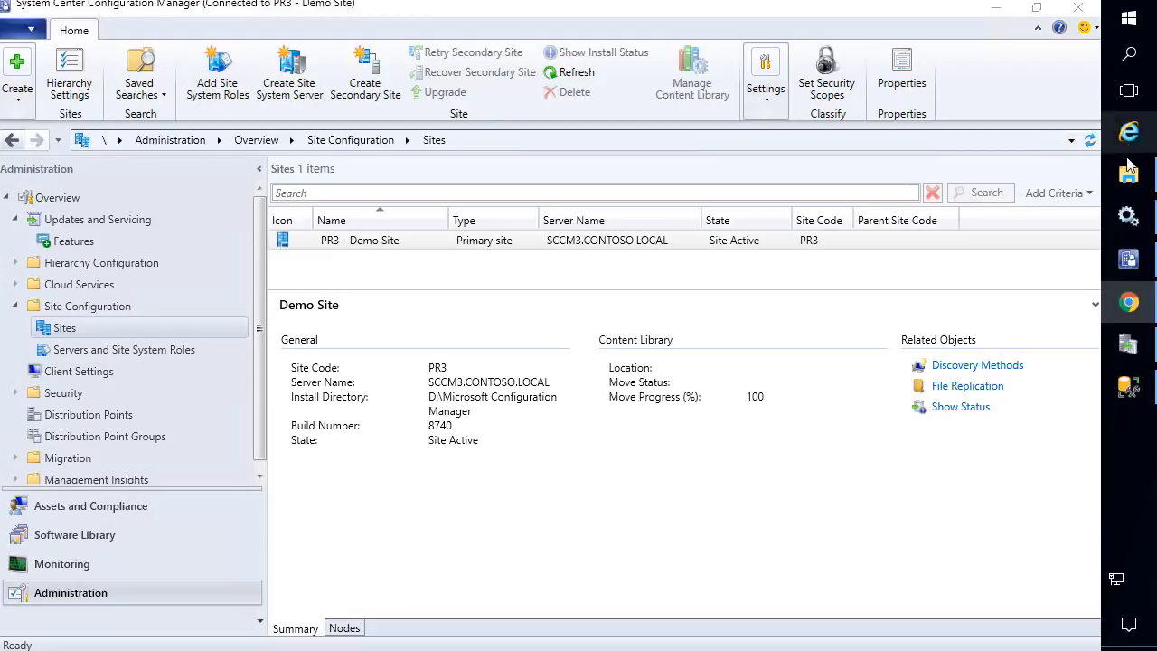
- Minimize the Configuration Manager console and bring the SitePR3 backup folder up in File Explorer
mouse_move(1121, 315)
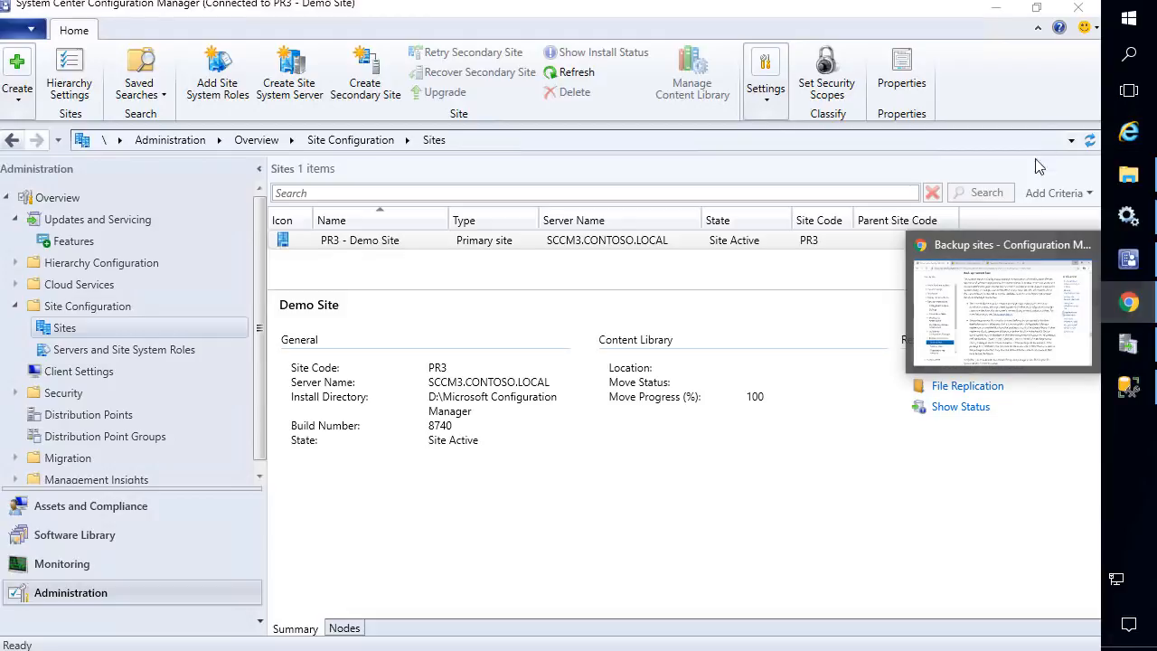
left_click(998, 13)
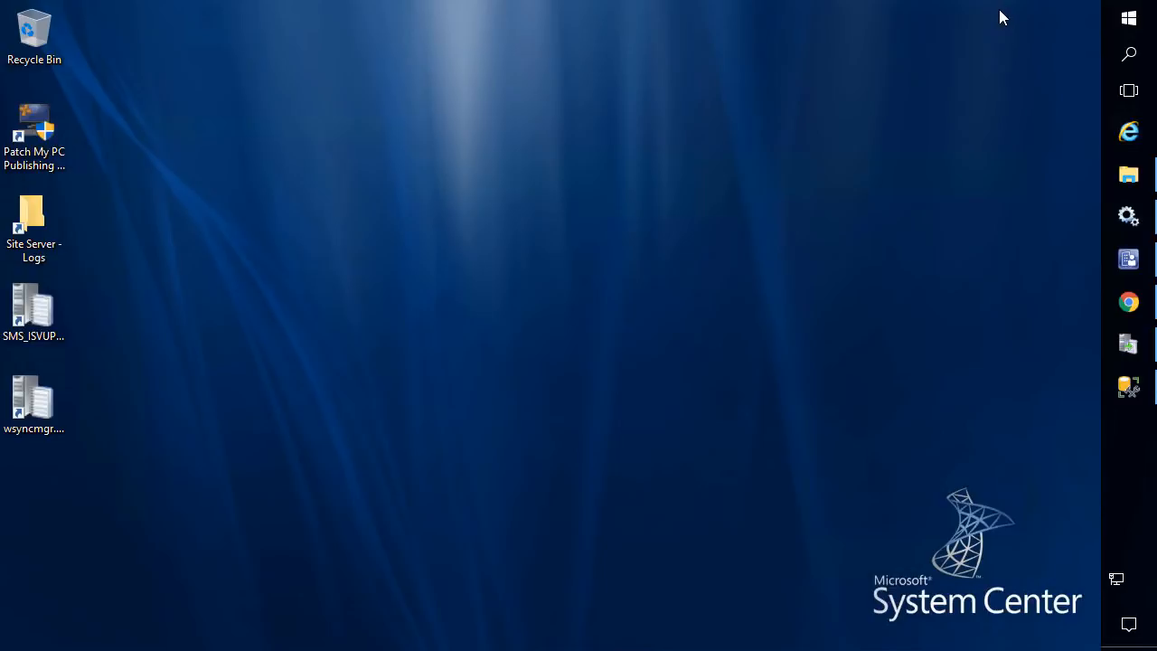
mouse_move(1128, 174)
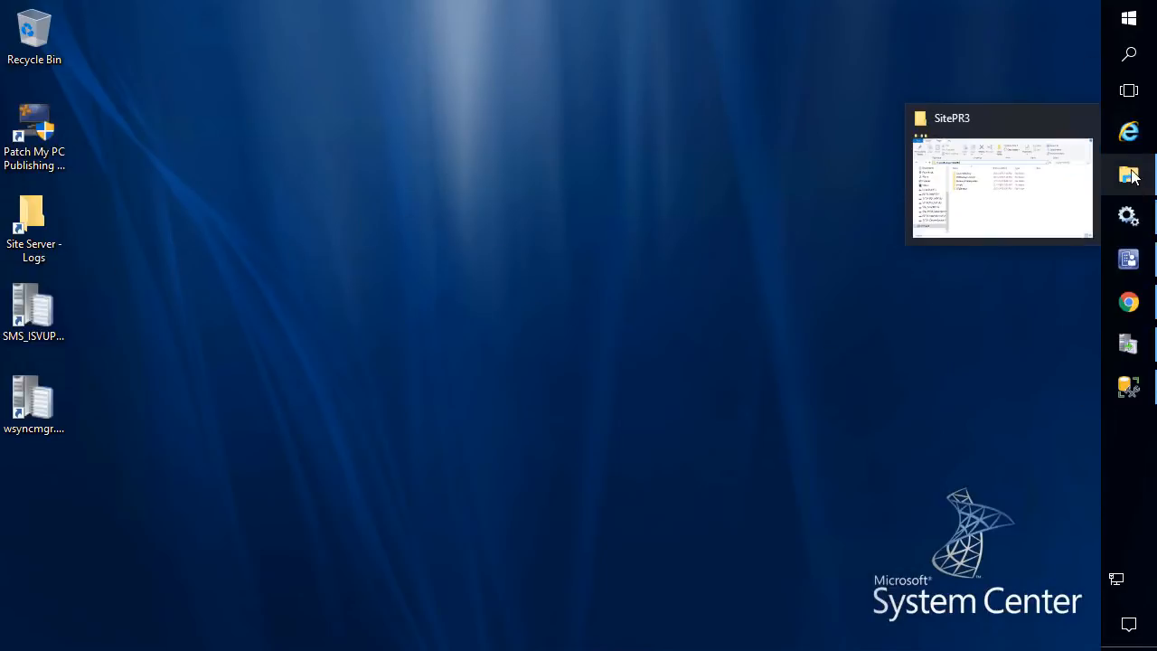
left_click(1030, 194)
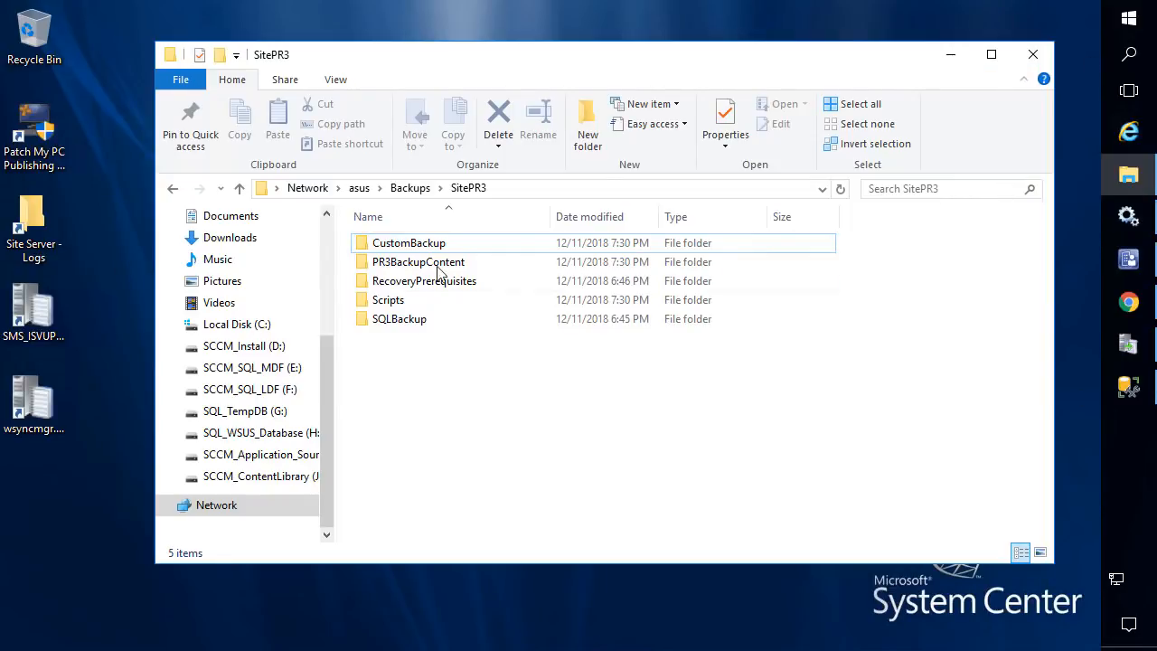
- Browse the SCCM_ContentLibrary (J:) drive and open its SCCMContentLib folder to examine the content library
left_click(545, 191)
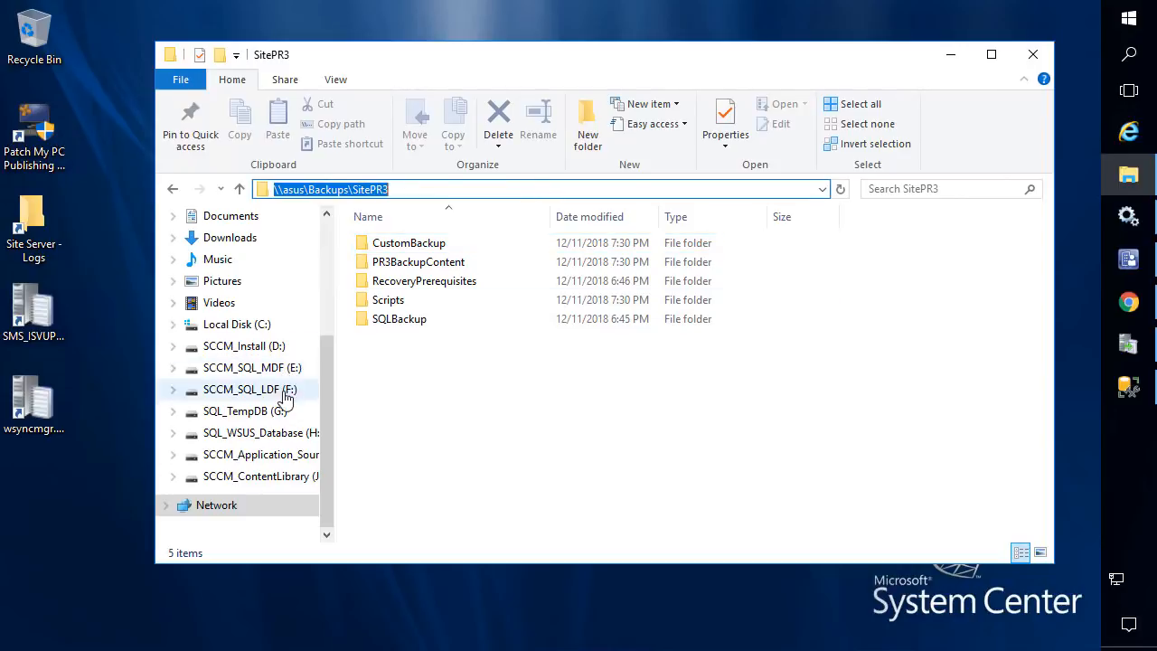
scroll(233, 312, "up", 1)
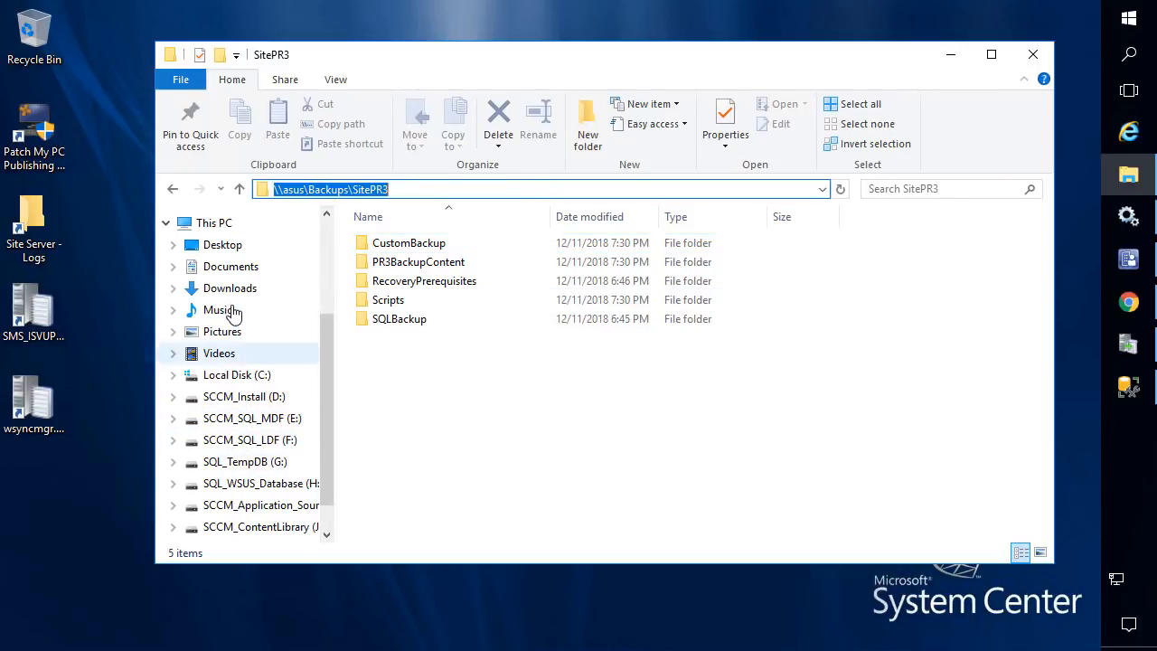
left_click(215, 226)
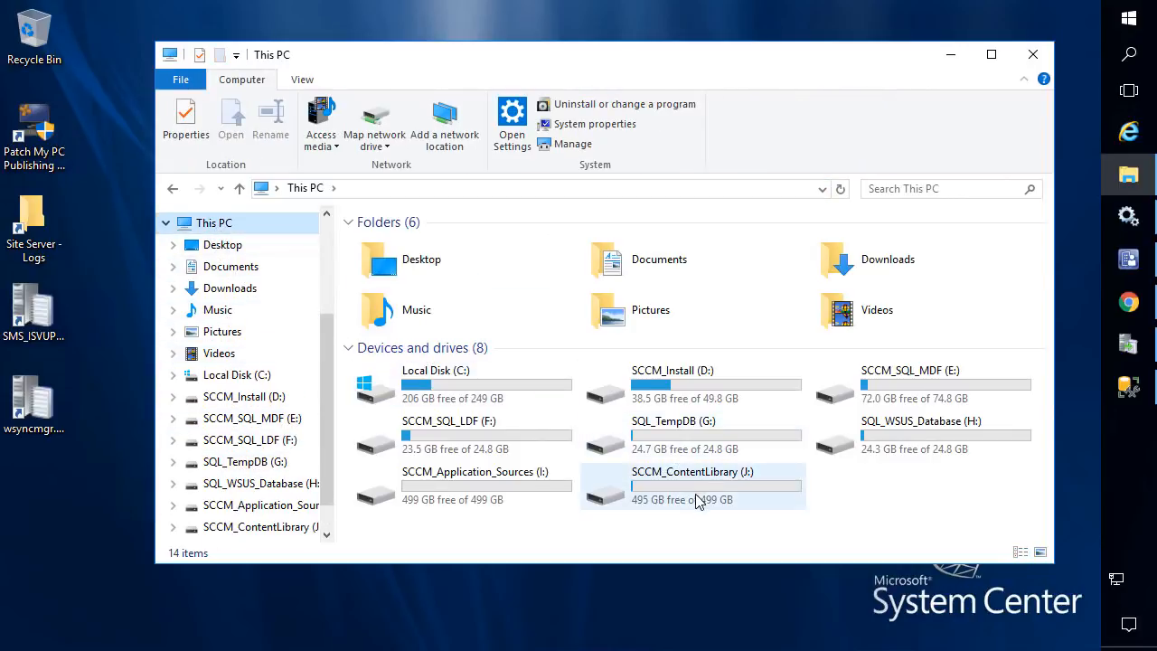
double_click(689, 481)
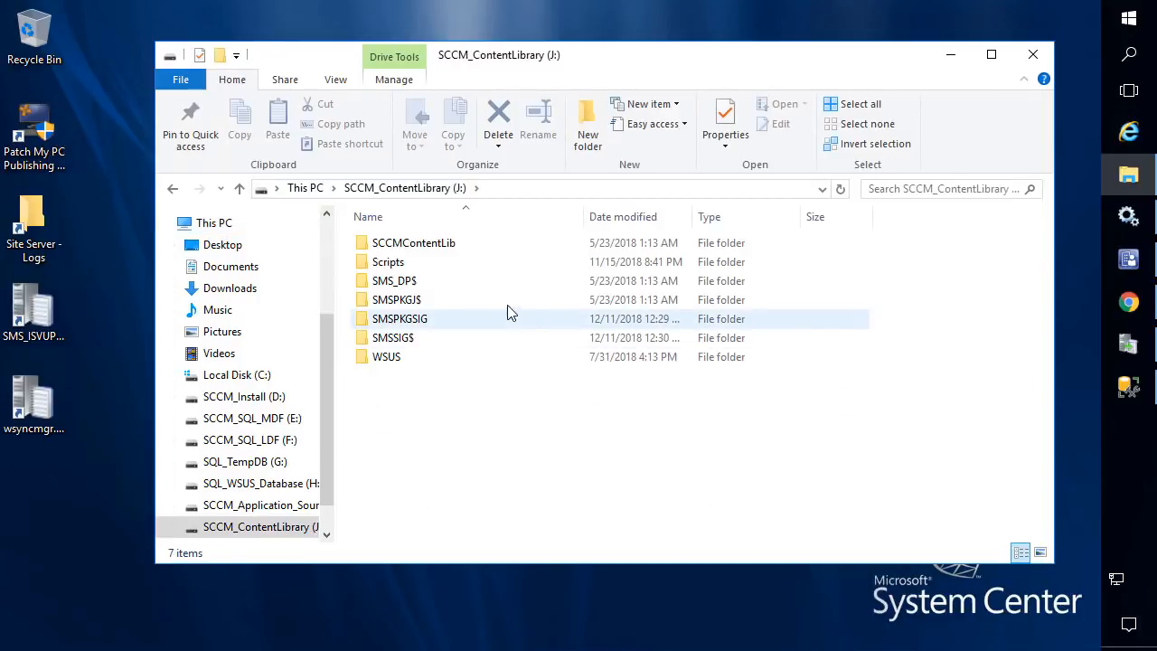
key("ctrl+1")
left_click(437, 263)
mouse_move(252, 193)
left_mouse_down()
mouse_move(473, 201)
mouse_move(539, 248)
left_mouse_up()
key("Escape")
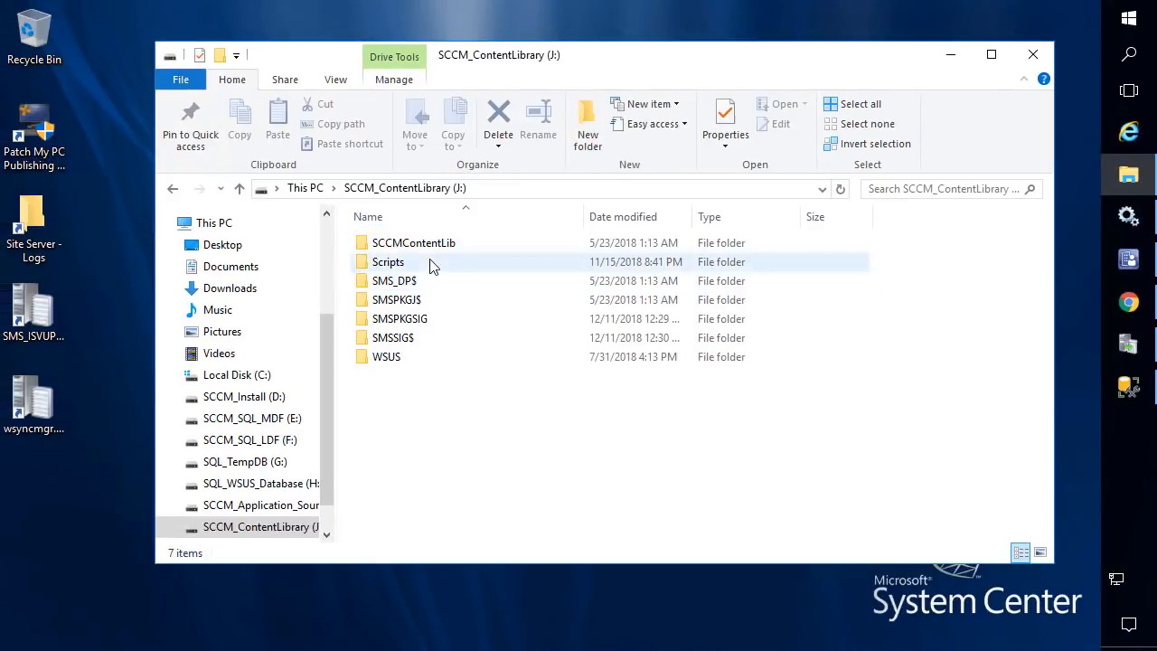
double_click(412, 246)
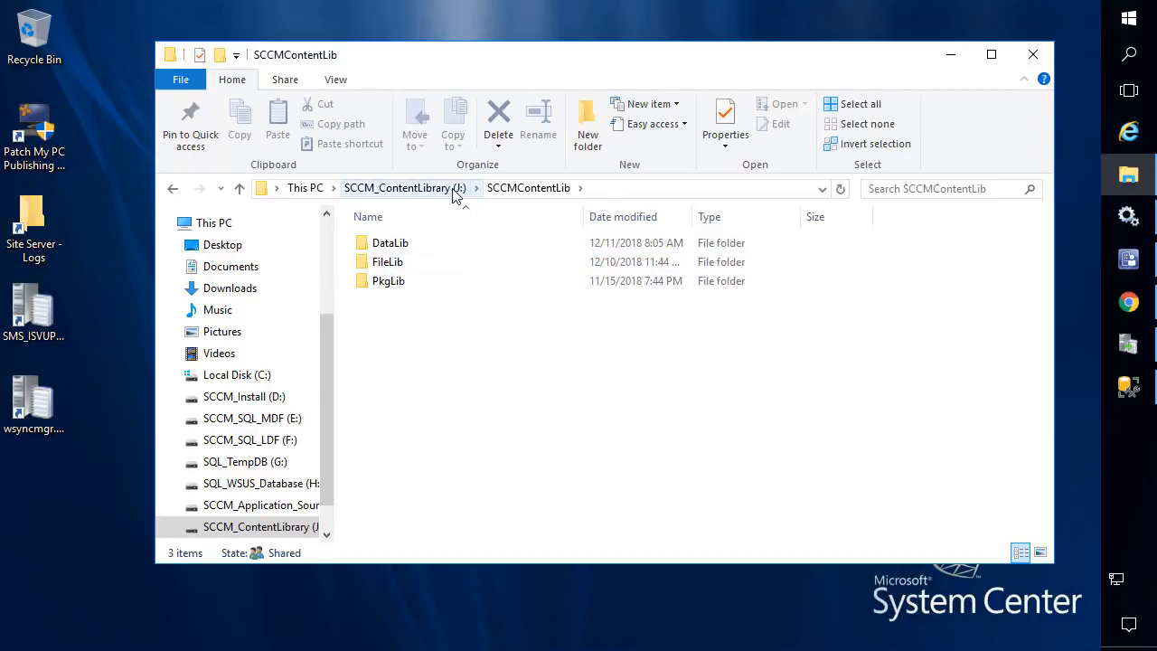
- Switch to Chrome, read the documentation section on backing up content files, and minimize the browser
left_click(1136, 301)
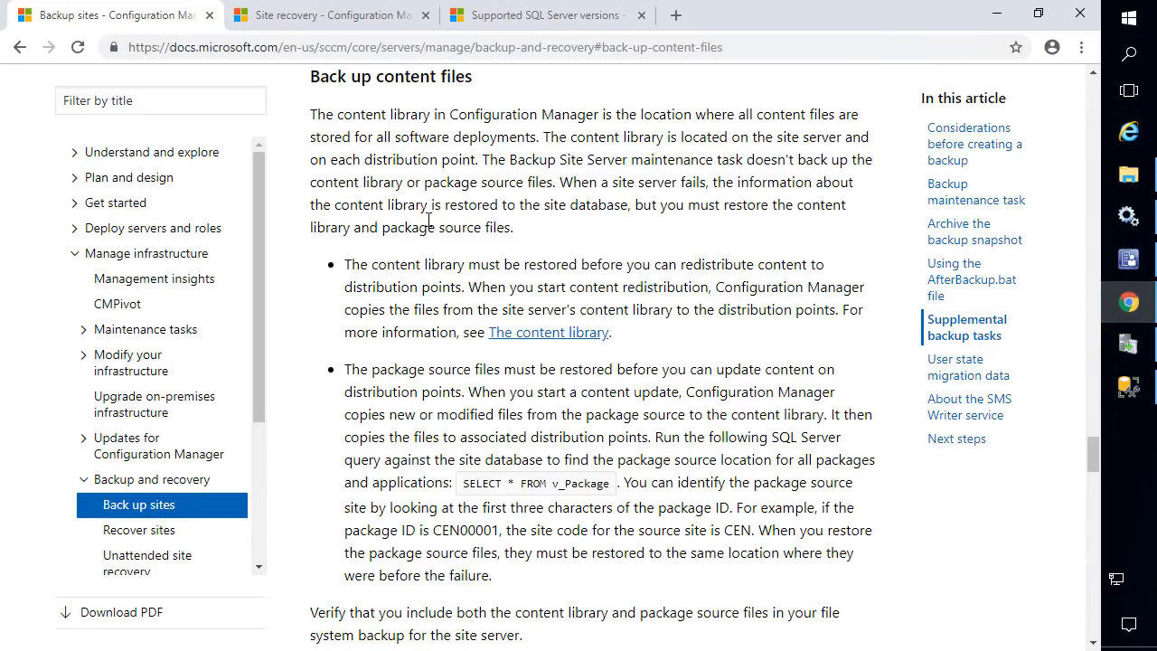
left_click_drag(360, 254, 472, 275)
key("Escape")
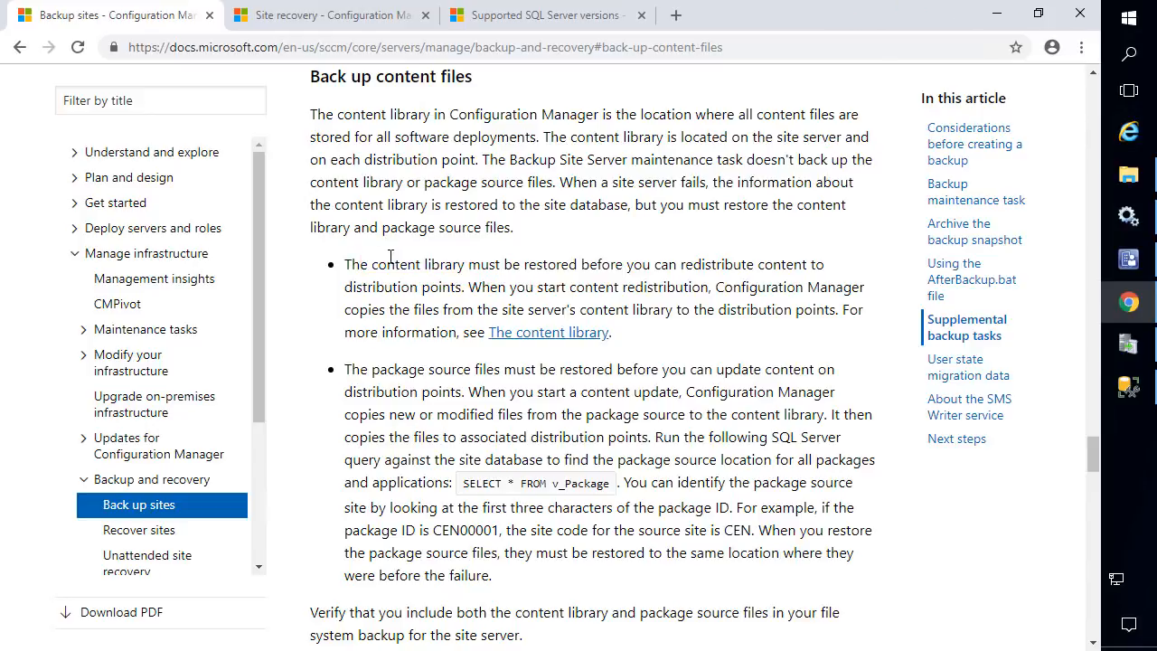
left_click(999, 16)
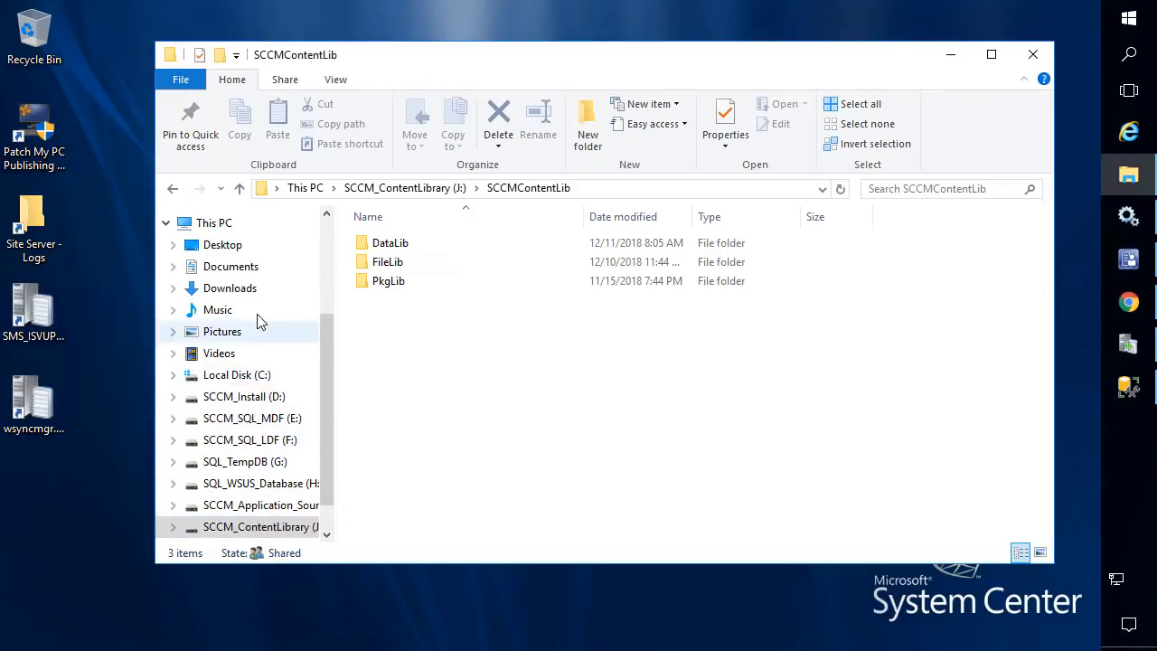
- Open the SCCM_Application_Sources (I:) drive and select its Sources folder
left_click(227, 222)
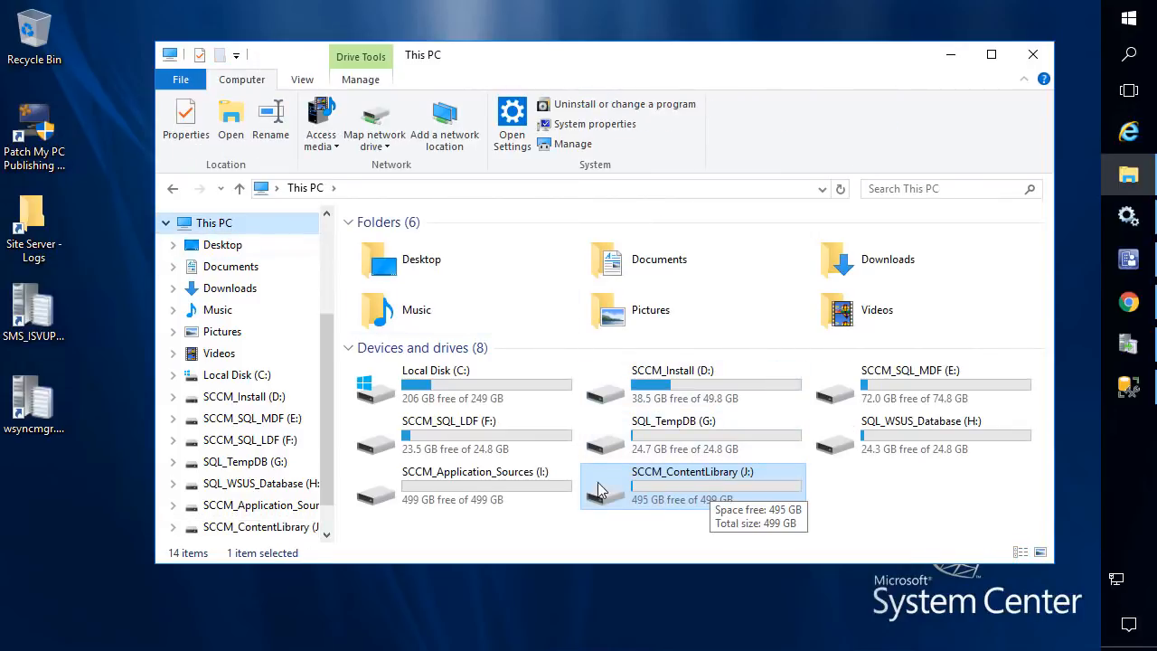
double_click(504, 485)
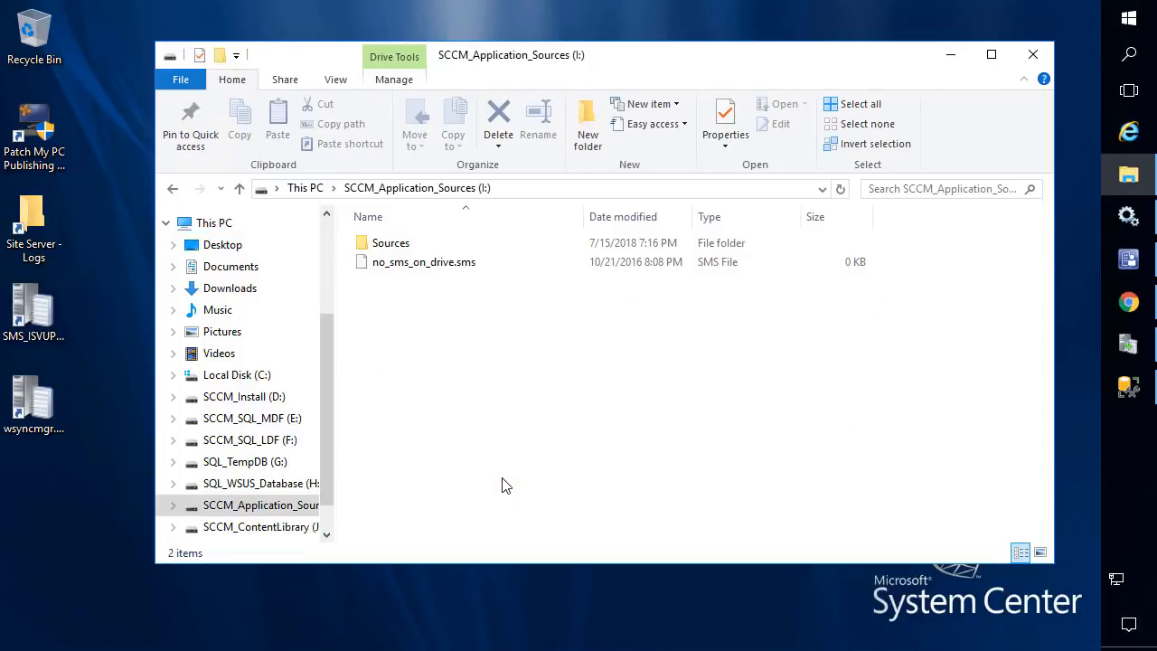
left_click(402, 251)
- Open the \\sccm3 network share, examine the Applications and Software Updates folders under Sources, and minimize the window
left_click(1132, 25)
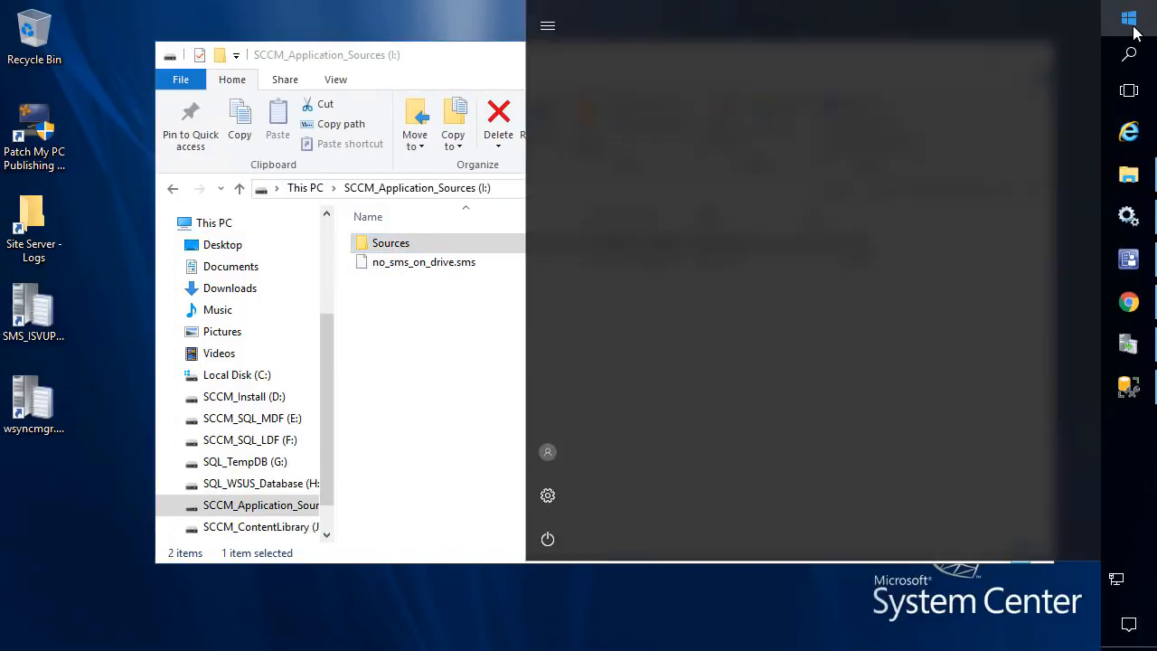
type("\\\\scc")
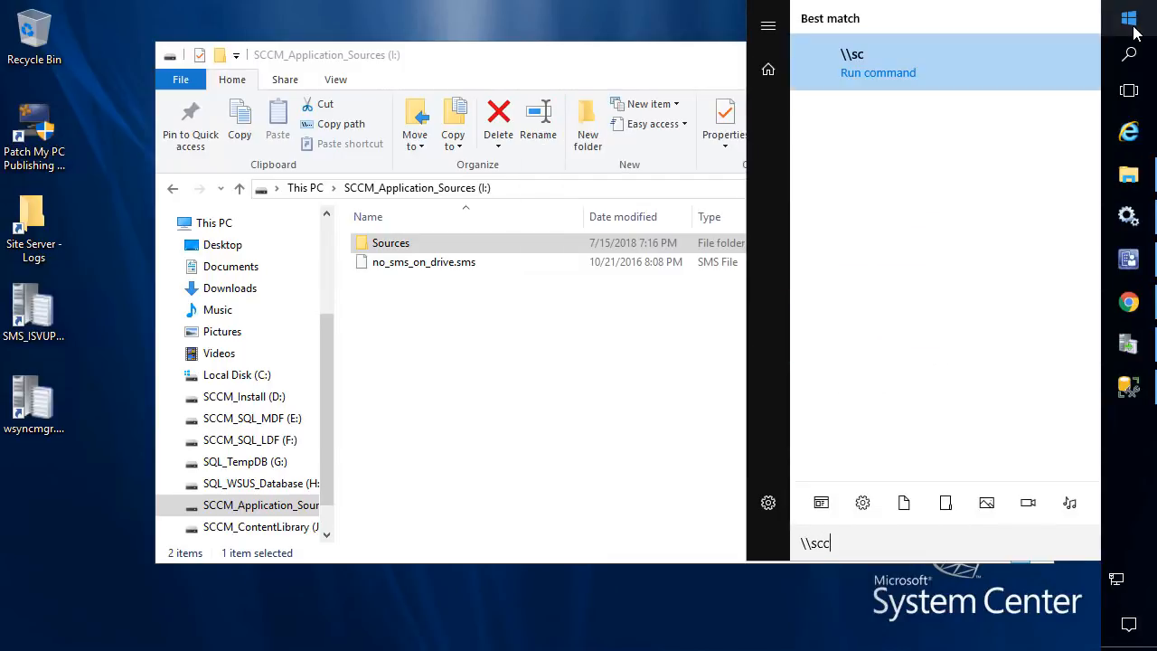
type("m3")
key("Return")
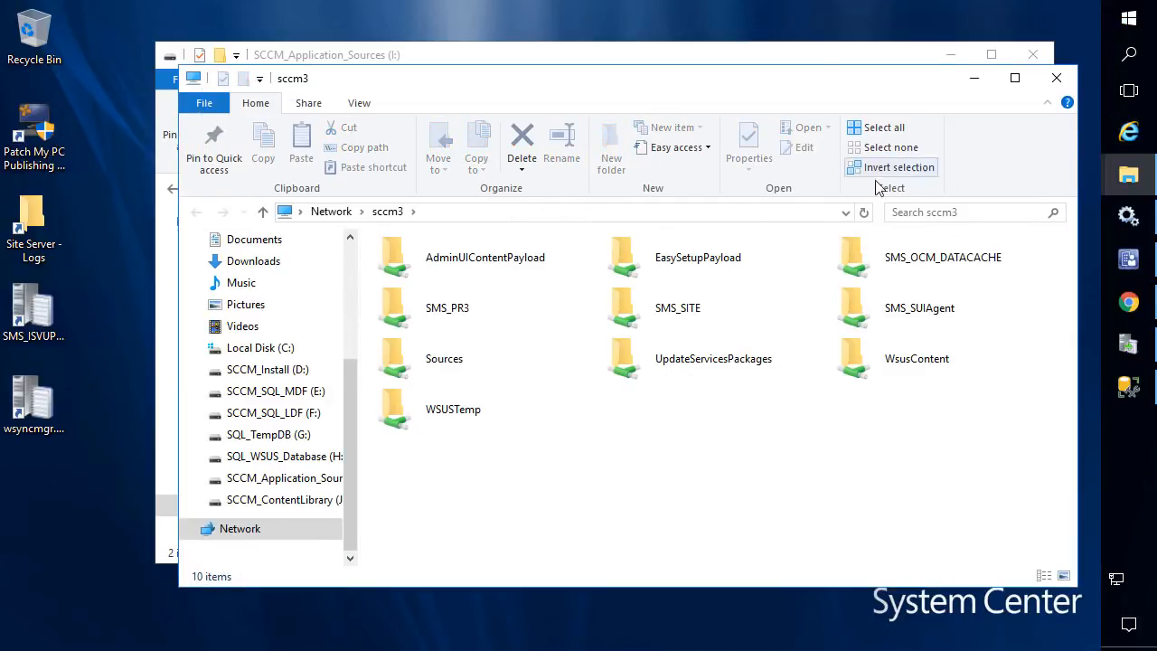
double_click(441, 369)
double_click(411, 263)
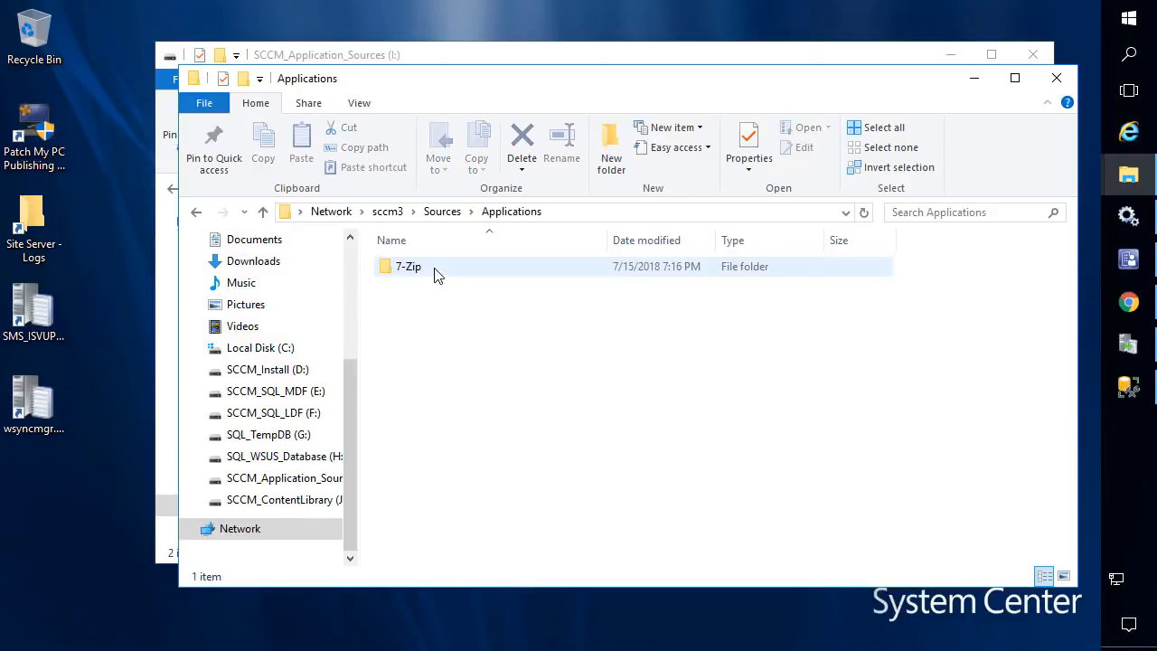
left_click(442, 211)
double_click(439, 285)
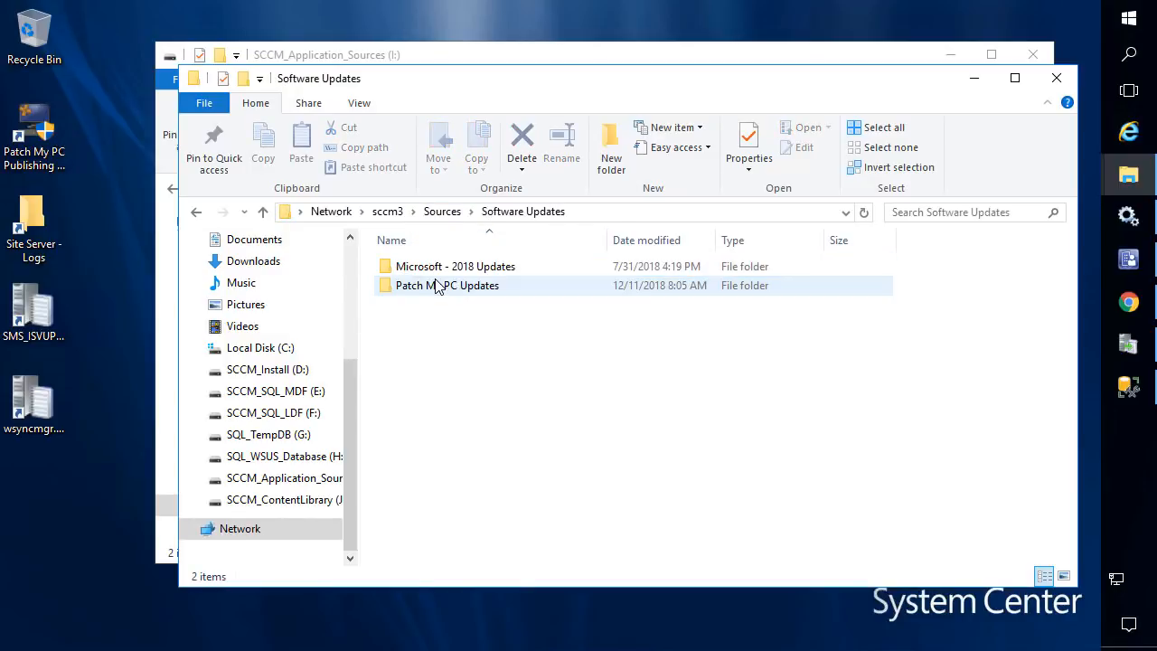
left_click(974, 77)
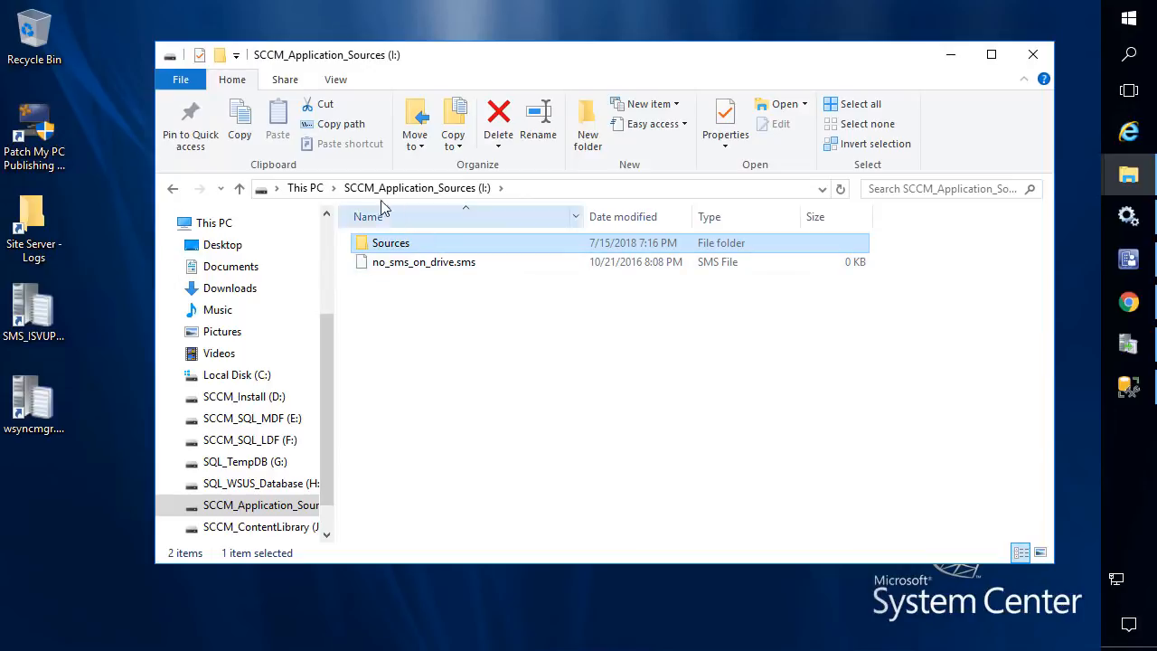
- Switch to the Configuration Manager console, review the site system roles on SCCM3, select the Software update point, and minimize the console
left_click(1128, 259)
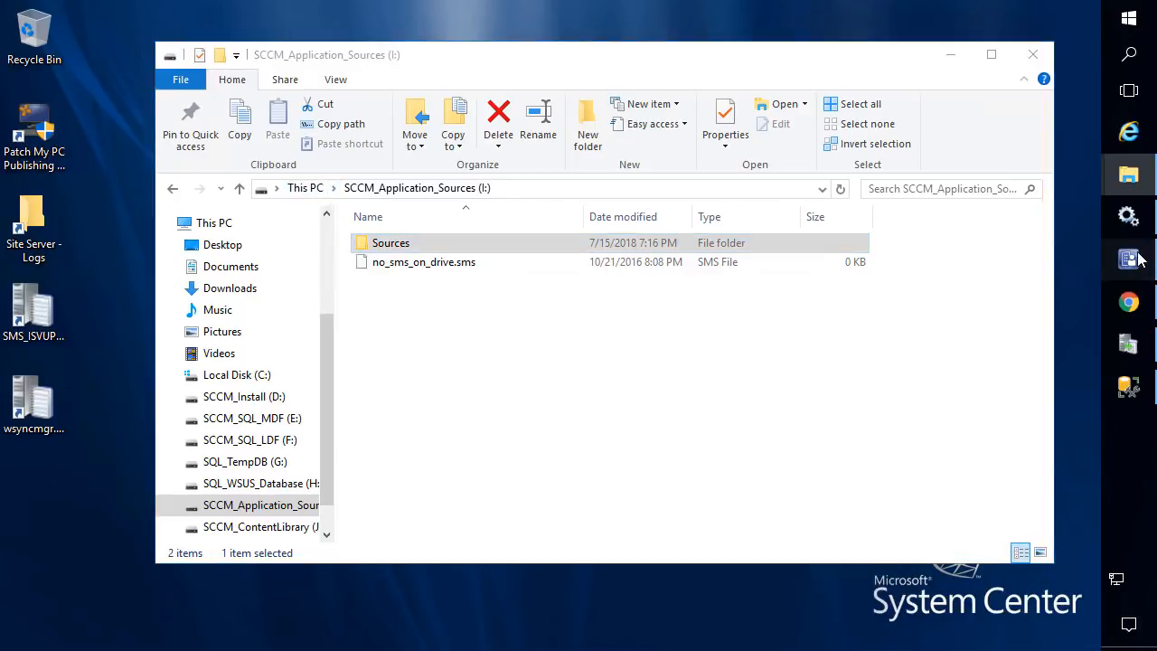
left_click(100, 352)
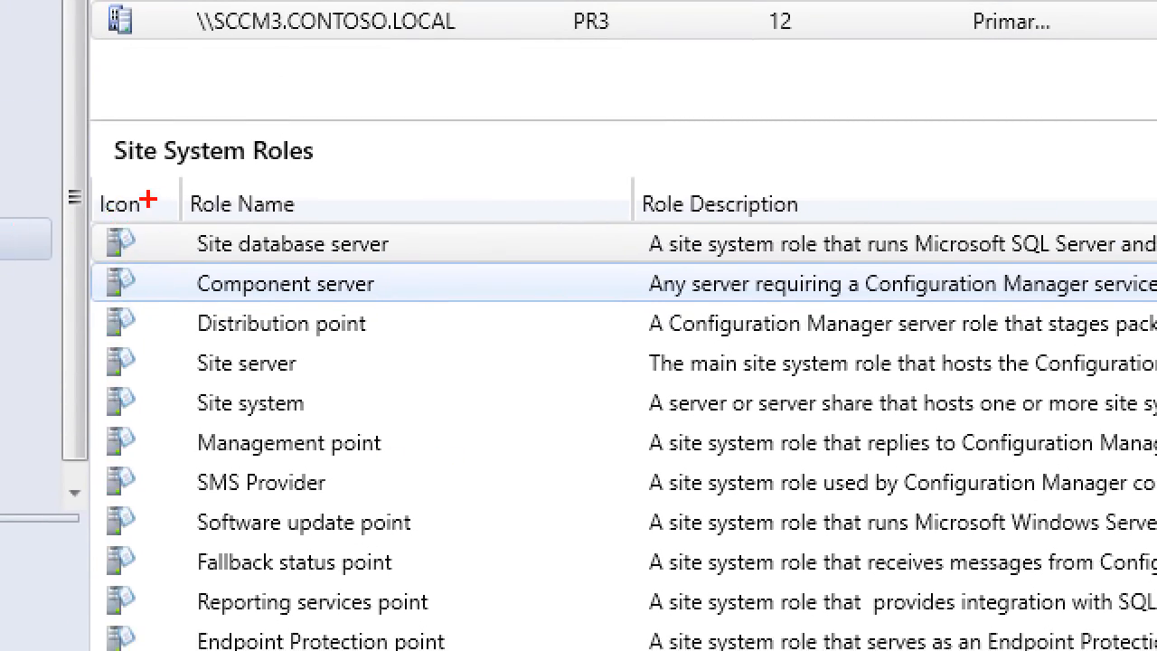
mouse_move(98, 205)
left_mouse_down()
mouse_move(124, 370)
mouse_move(363, 600)
mouse_move(466, 648)
mouse_move(527, 647)
left_mouse_up()
key("Escape")
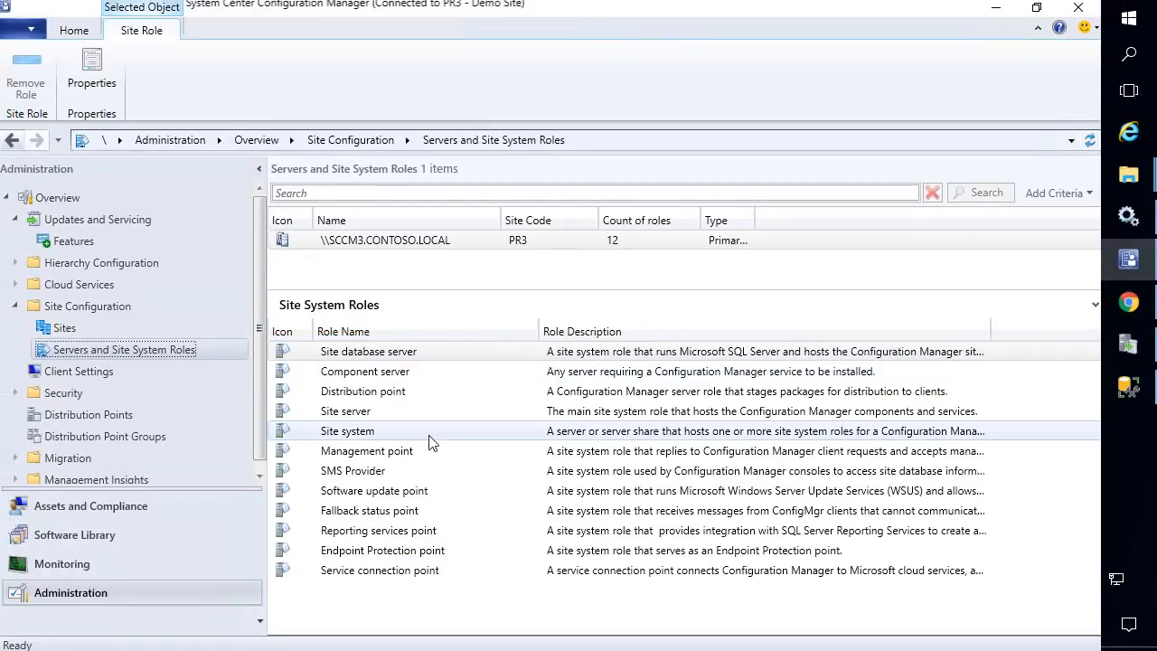
left_click(388, 495)
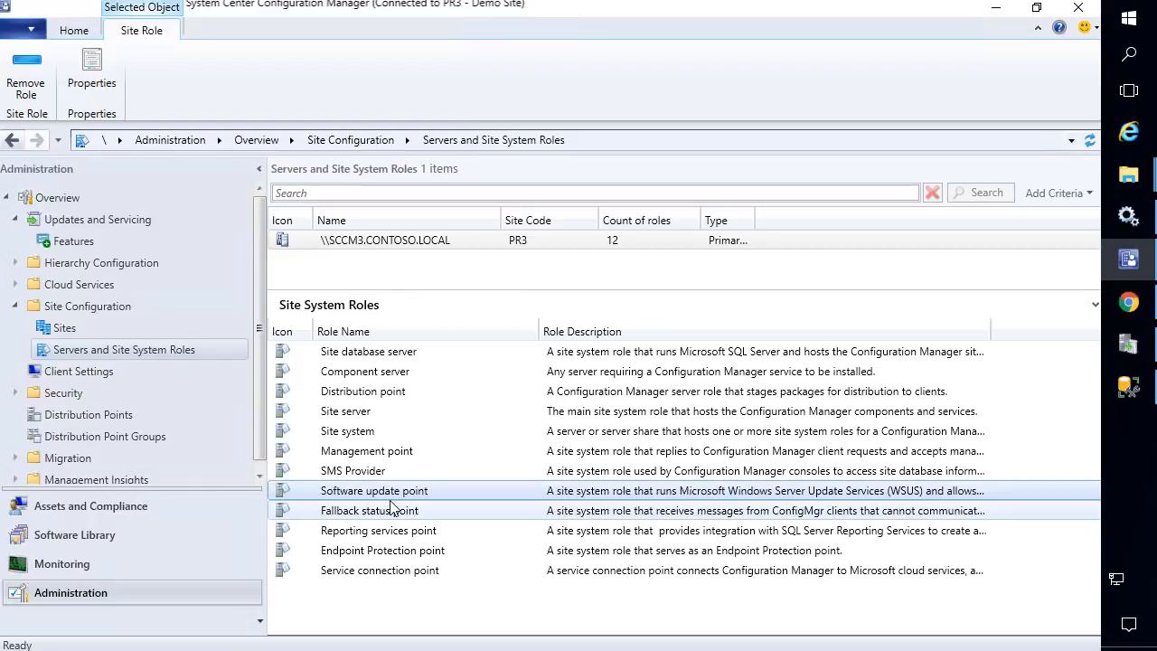
left_click(995, 7)
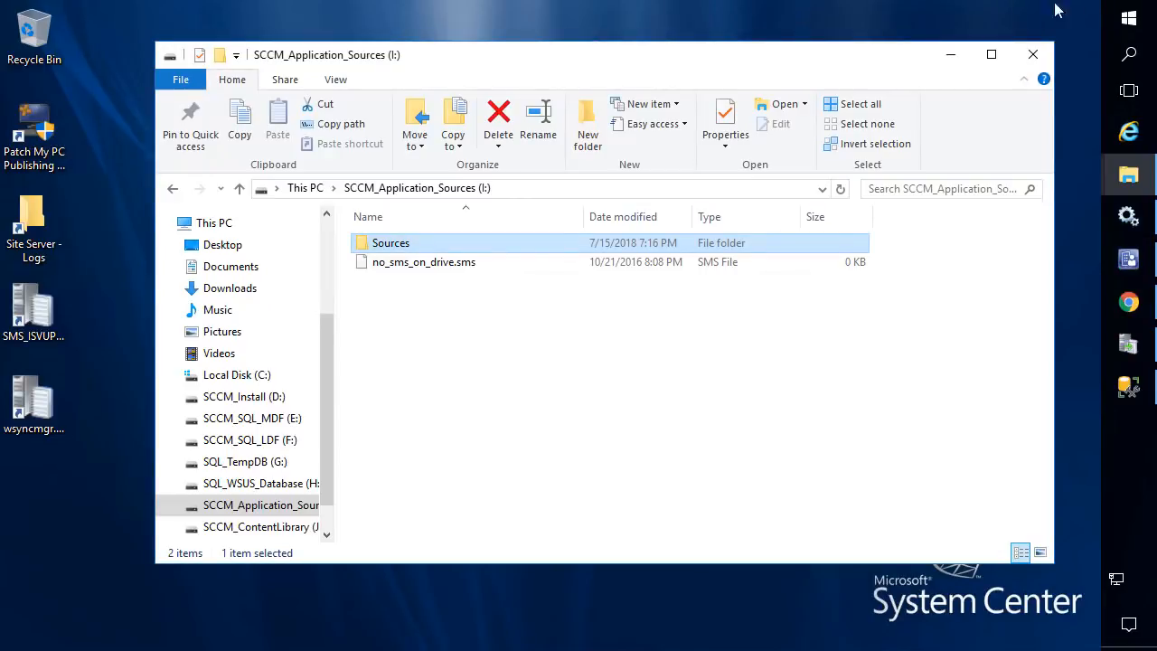
- Launch Registry Editor with elevation, check the ContentDir value in the Update Services\Server\Setup key, and minimize the editor
left_click(1128, 18)
type("regedit")
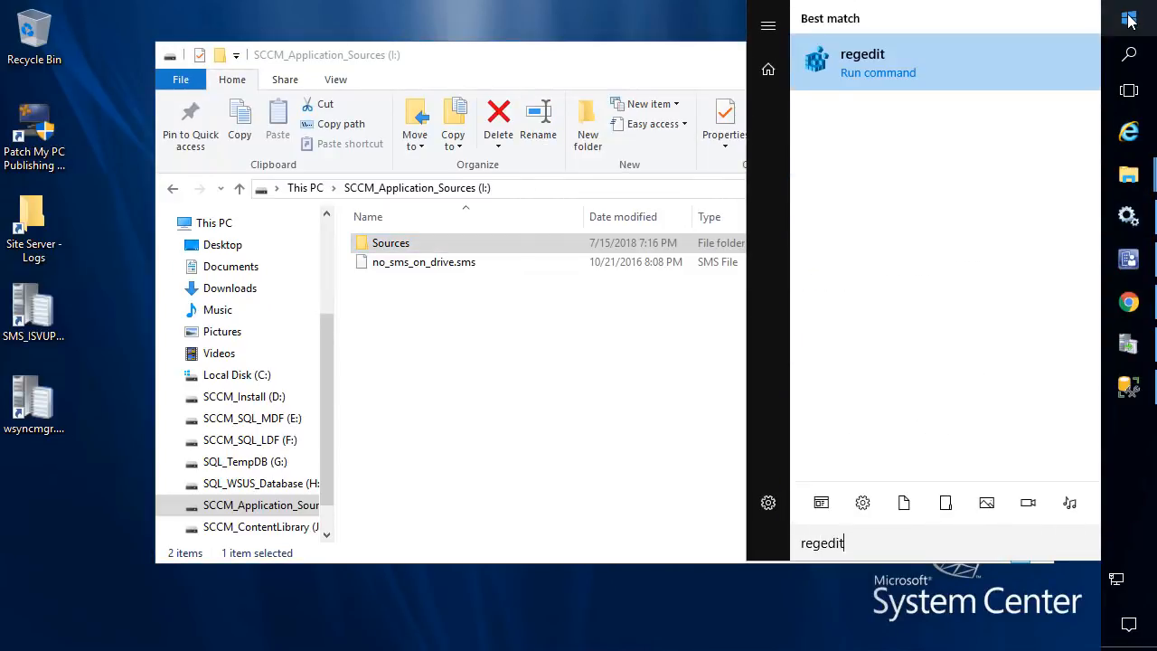
key("Return")
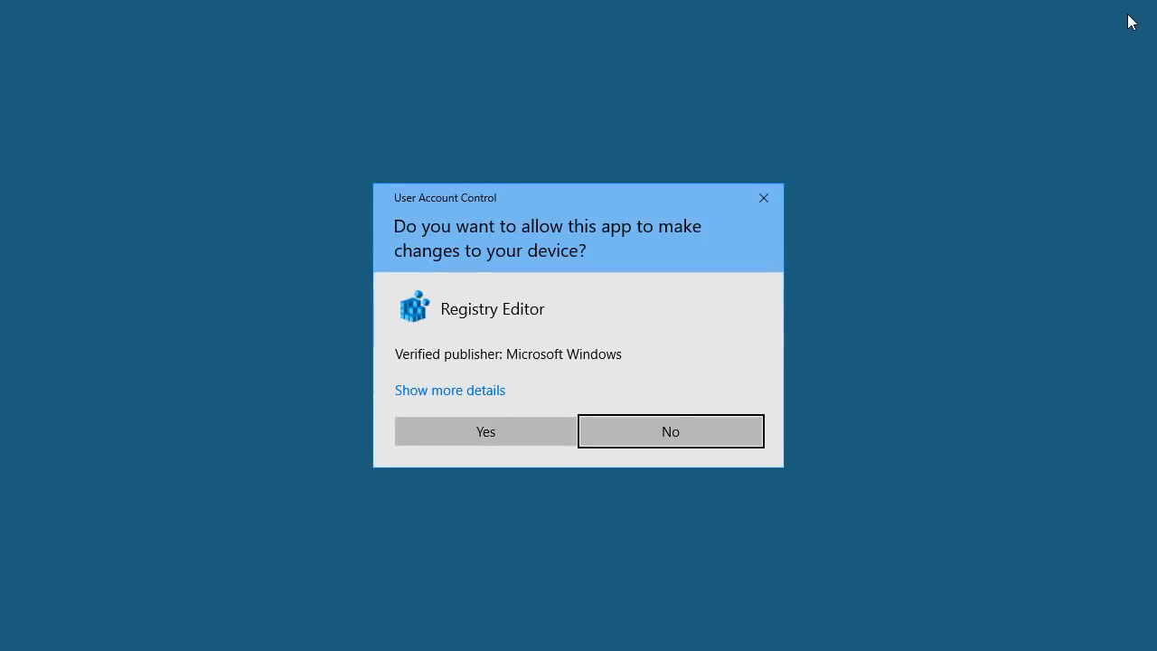
key("Left")
key("Return")
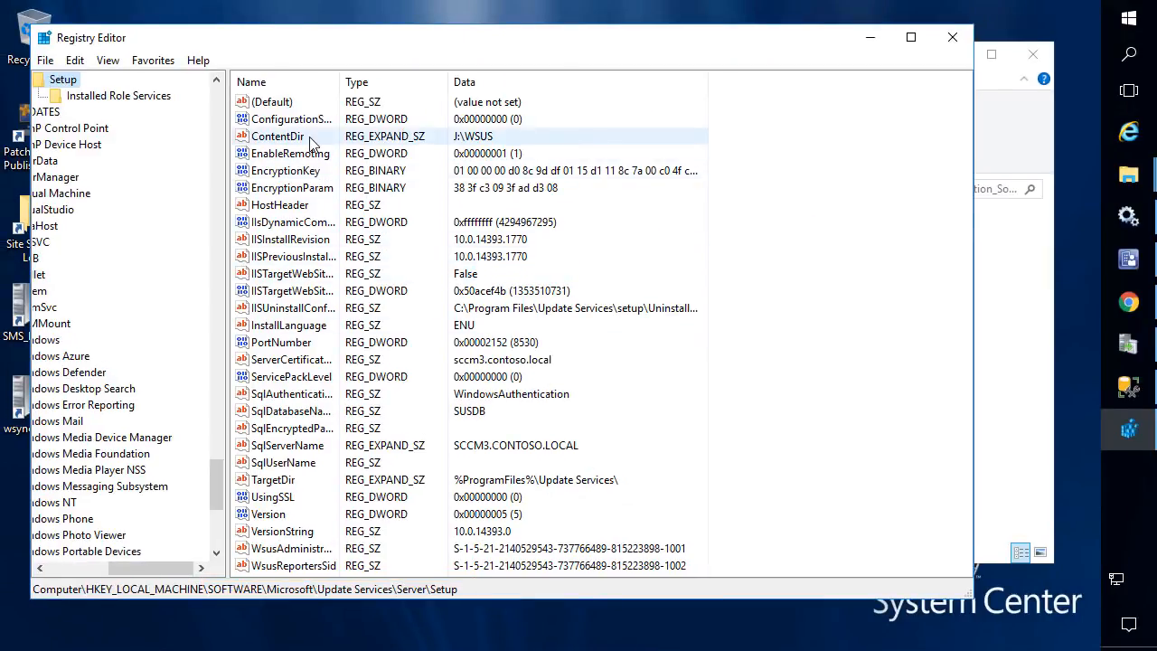
left_click(310, 142)
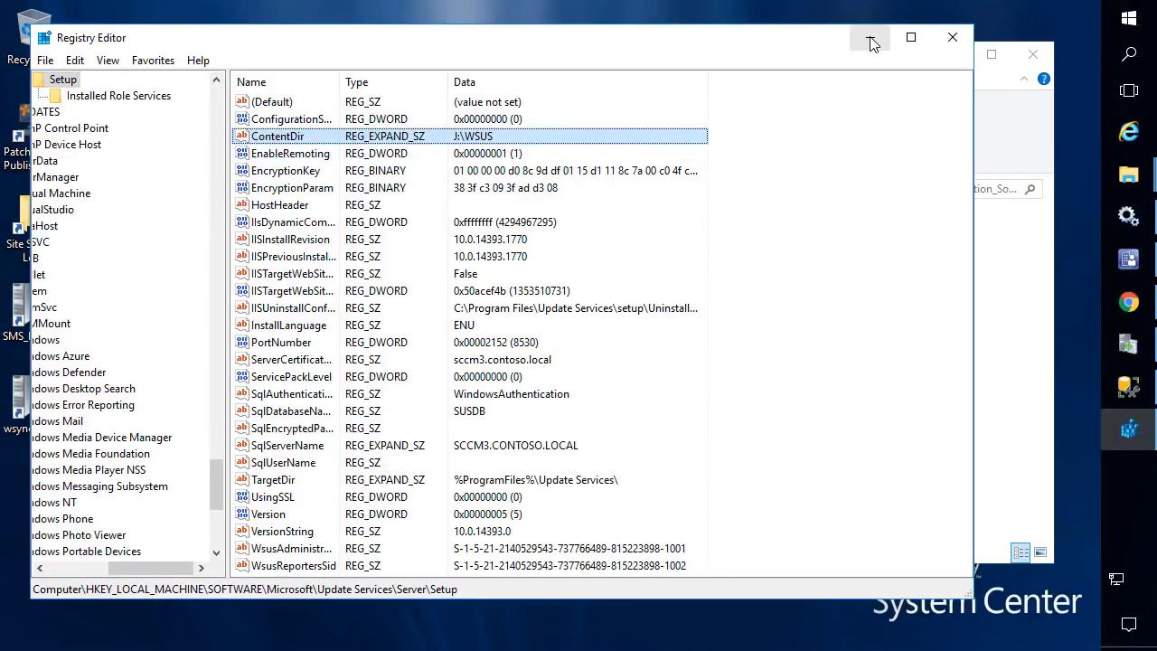
left_click(868, 41)
- Open the WSUS\WsusContent folder on the SCCM_ContentLibrary (J:) drive to examine the WSUS update content
left_click(297, 529)
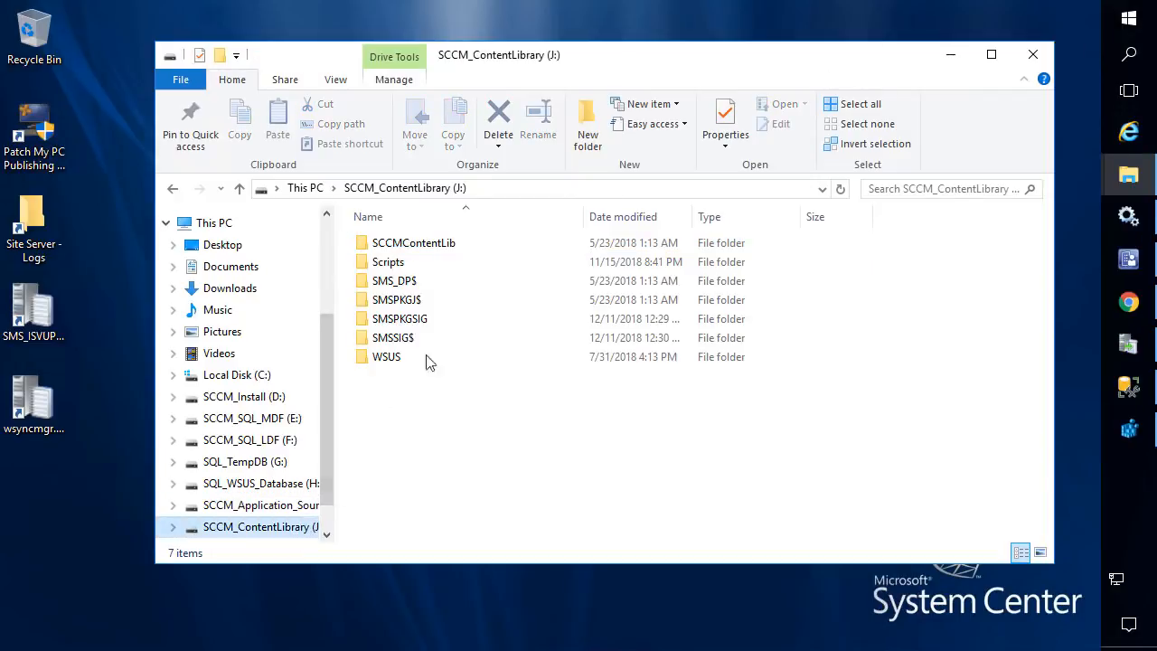
left_click(392, 366)
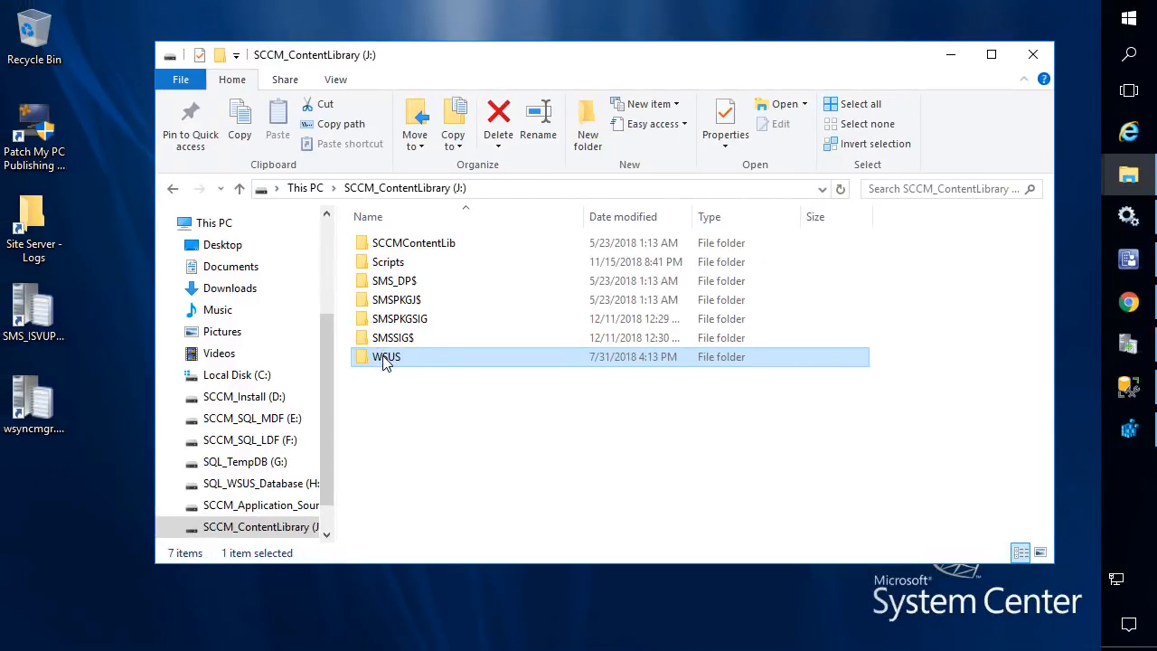
double_click(384, 358)
double_click(397, 269)
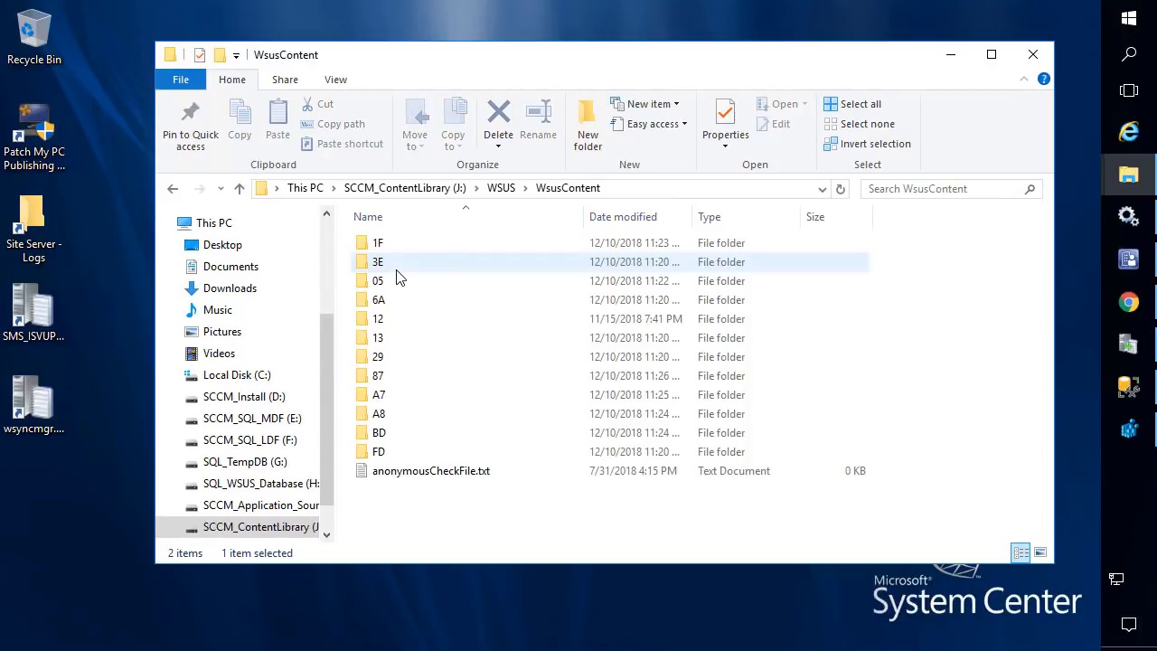
left_click(398, 250)
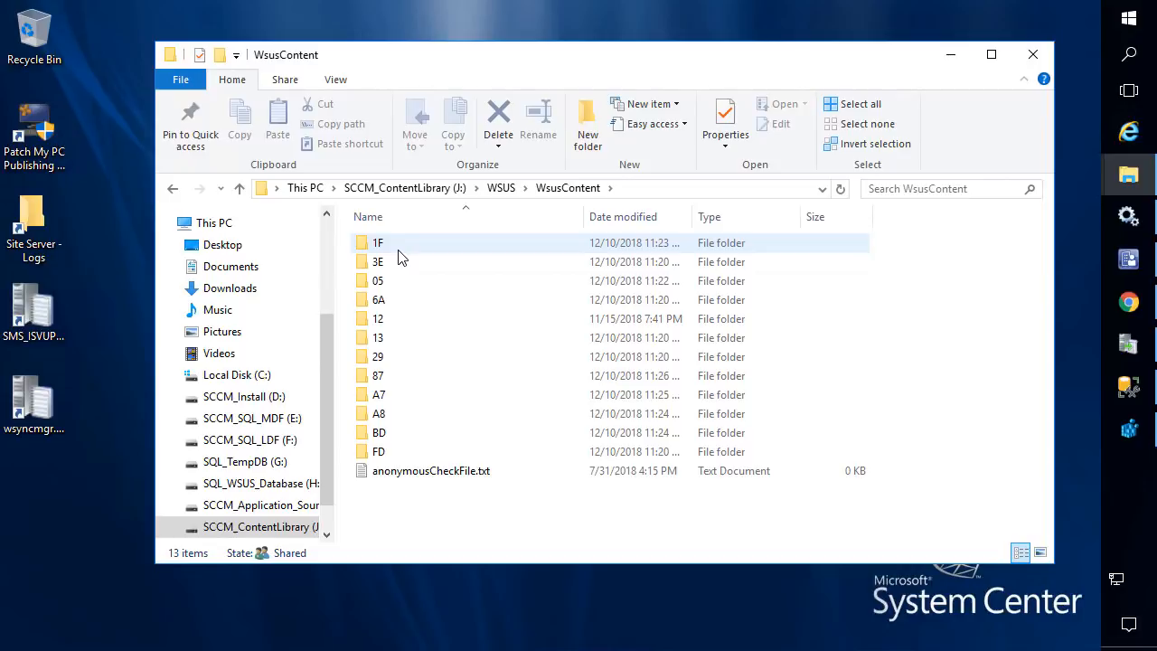
- Switch to Chrome and read the custom software updates backup section, noting the Updates Publisher database file Scupdb.sdf and its folder path
left_click(1147, 318)
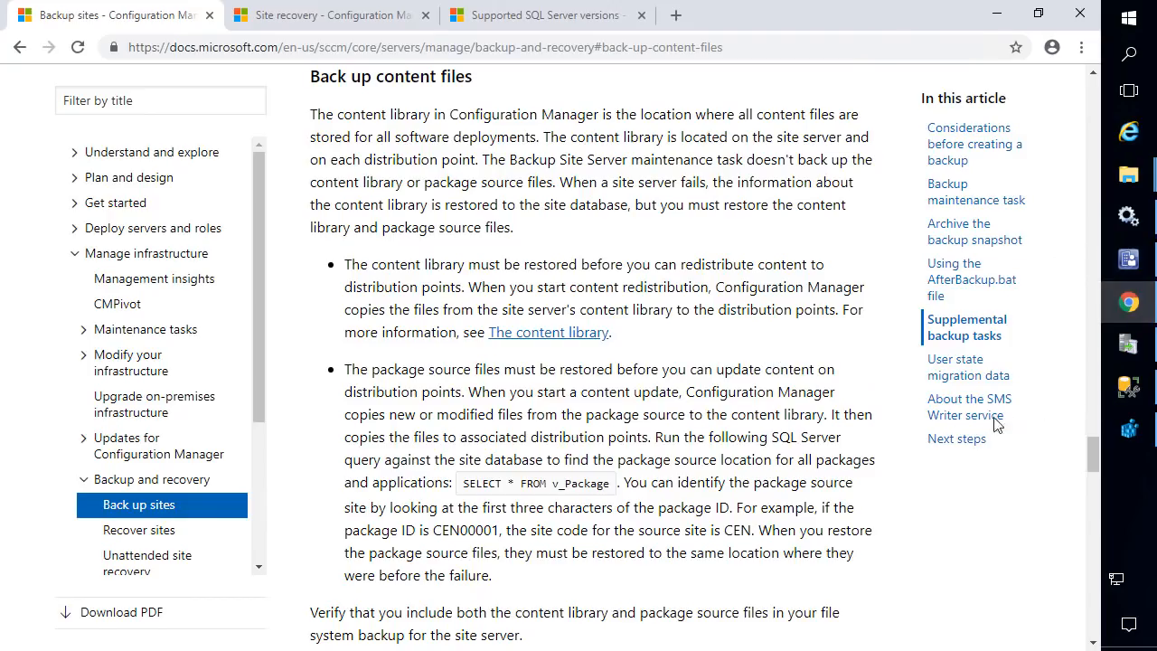
scroll(723, 320, "down", 5)
scroll(581, 335, "down", 1)
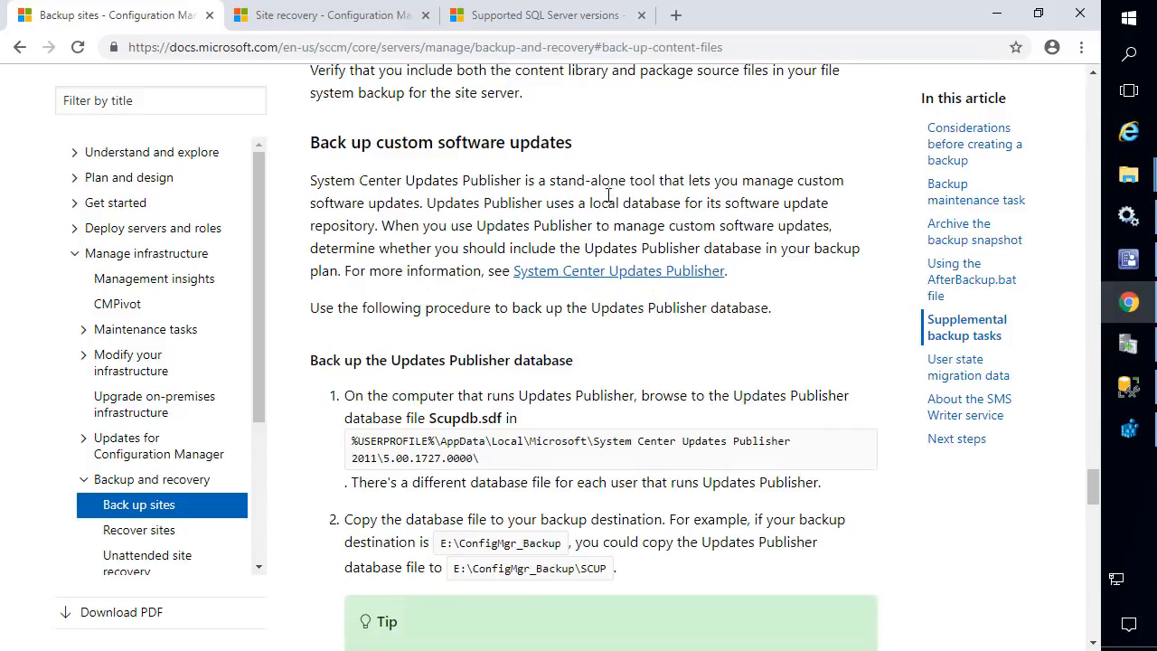
left_click(589, 146)
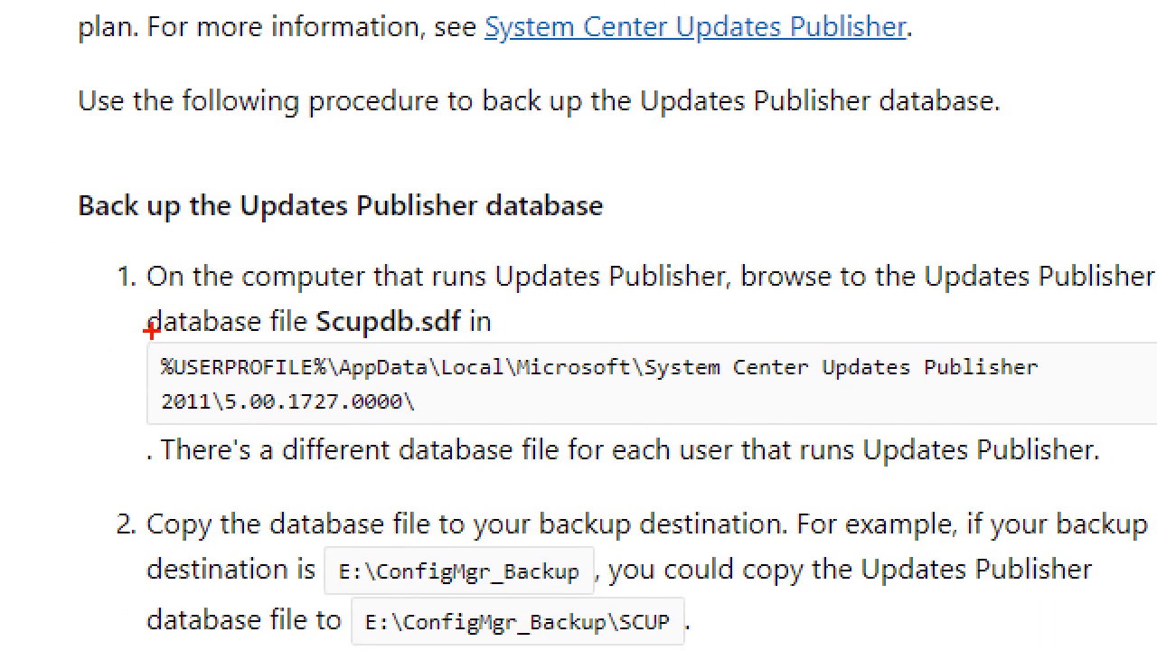
mouse_move(136, 346)
left_mouse_down()
mouse_move(188, 370)
mouse_move(604, 414)
mouse_move(1084, 413)
mouse_move(1081, 429)
left_mouse_up()
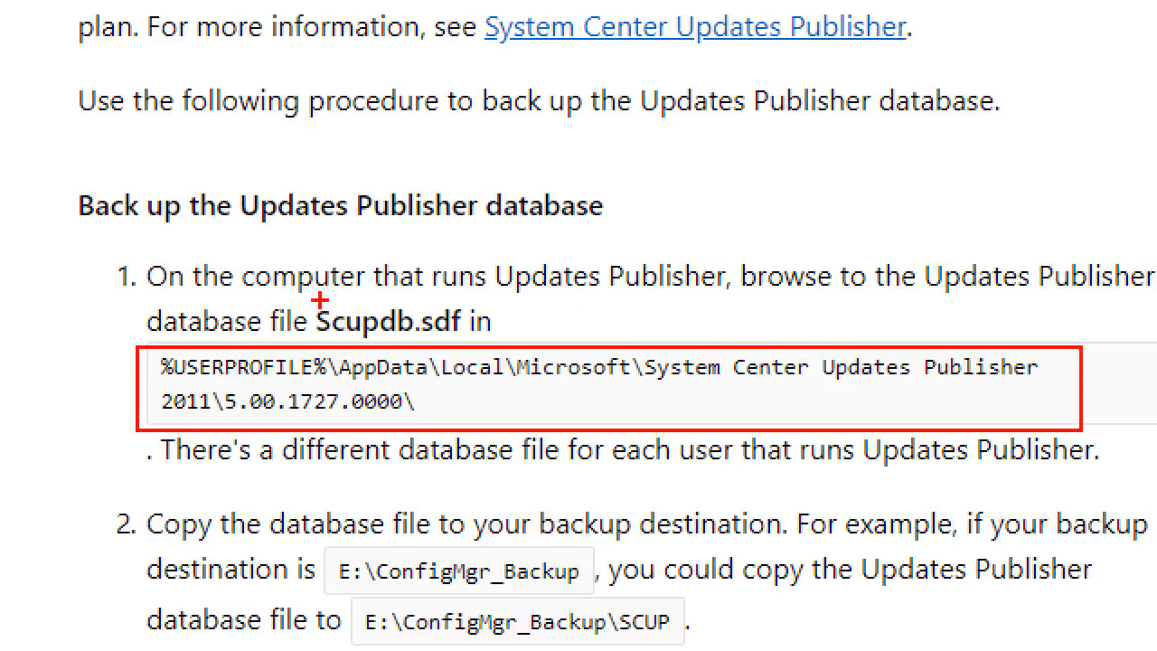
left_click_drag(310, 301, 461, 336)
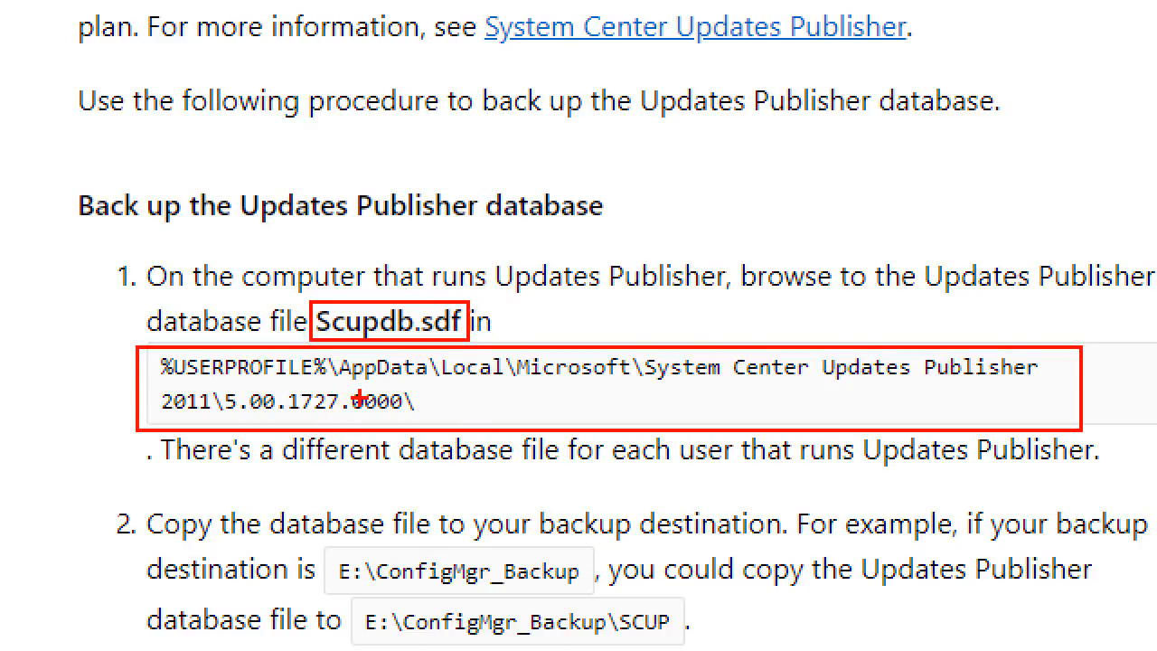
- Minimize the browser and open the Microsoft Configuration Manager\inboxes folder on the SCCM_Install (D:) drive in File Explorer
key("Escape")
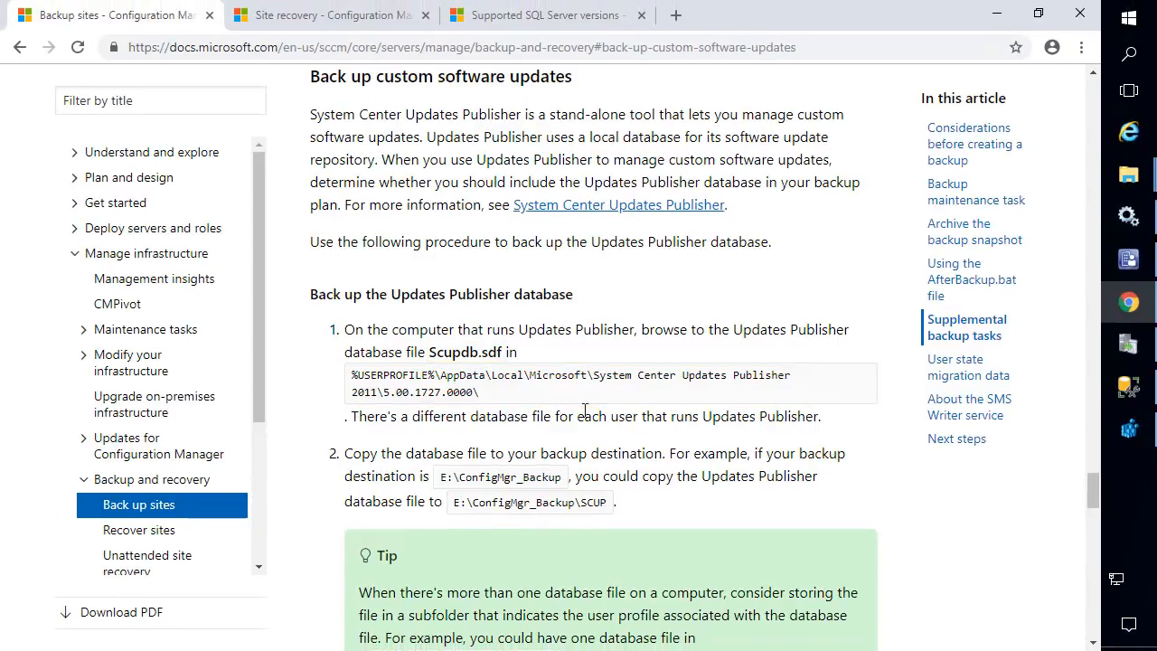
left_click(997, 14)
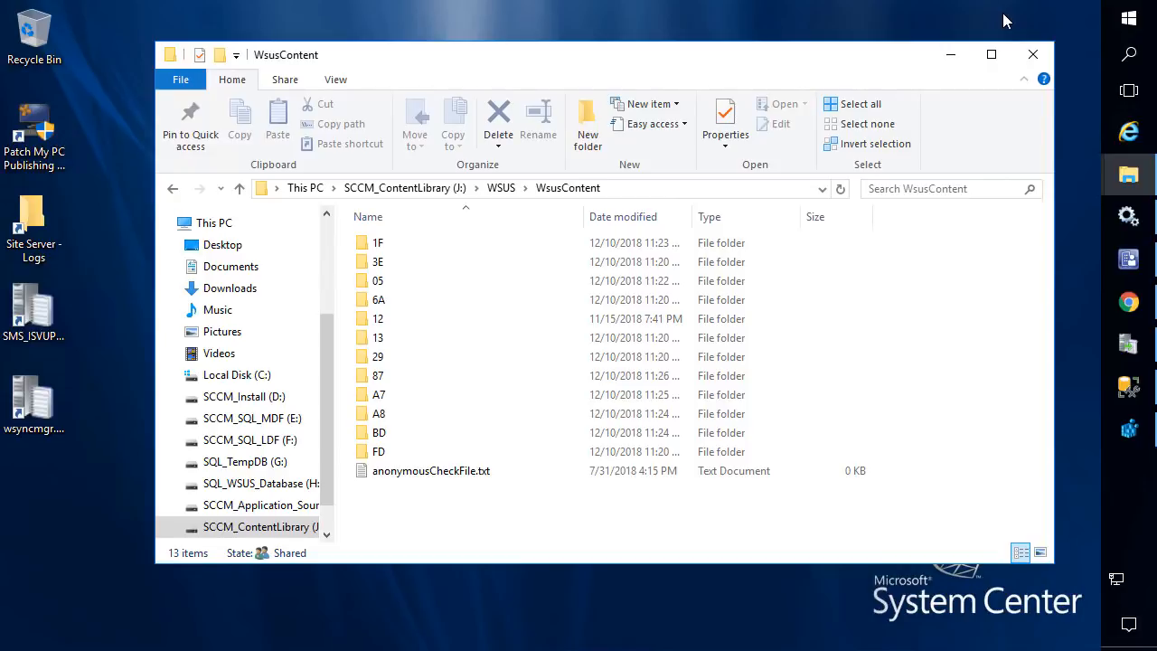
left_click(268, 396)
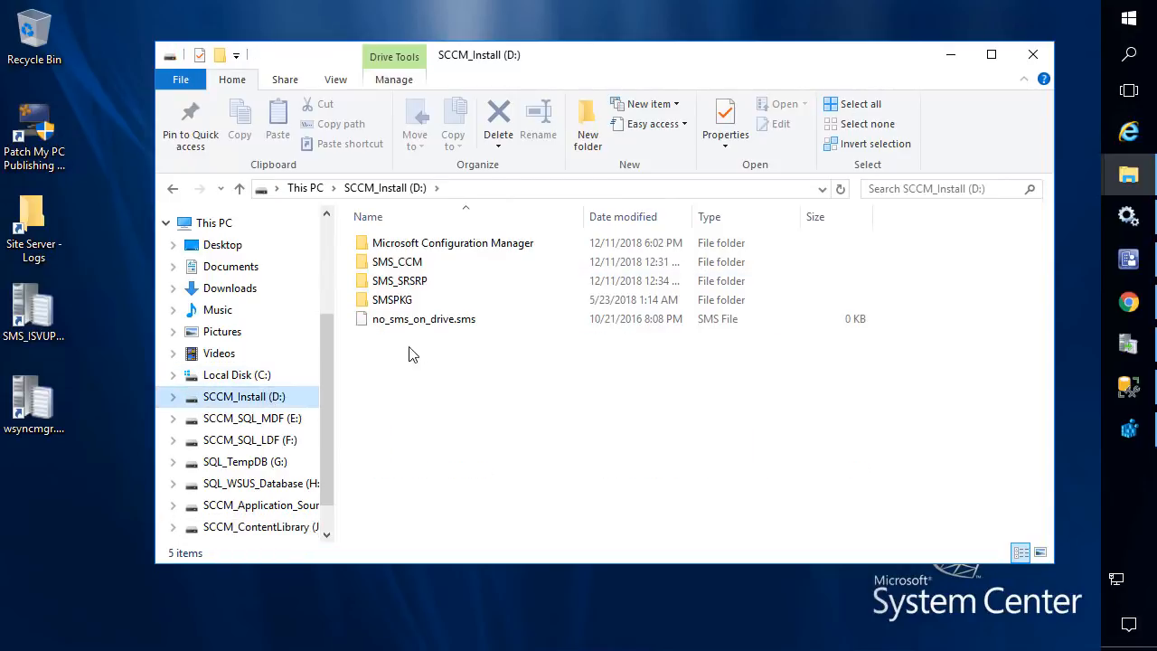
double_click(460, 249)
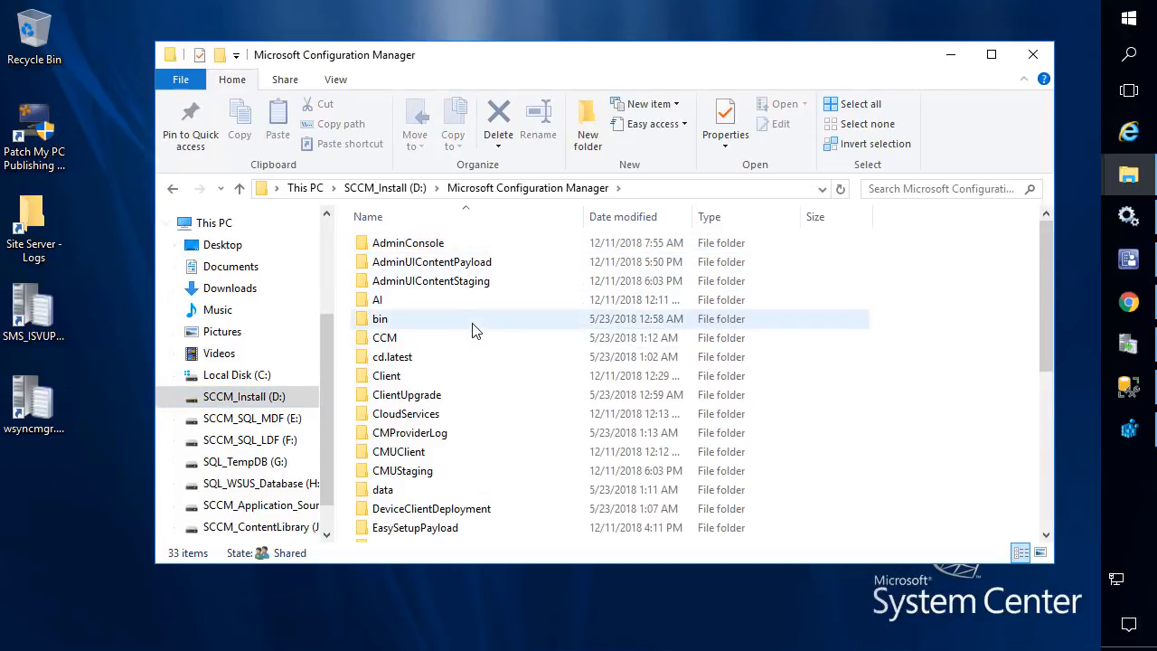
scroll(453, 419, "down", 2)
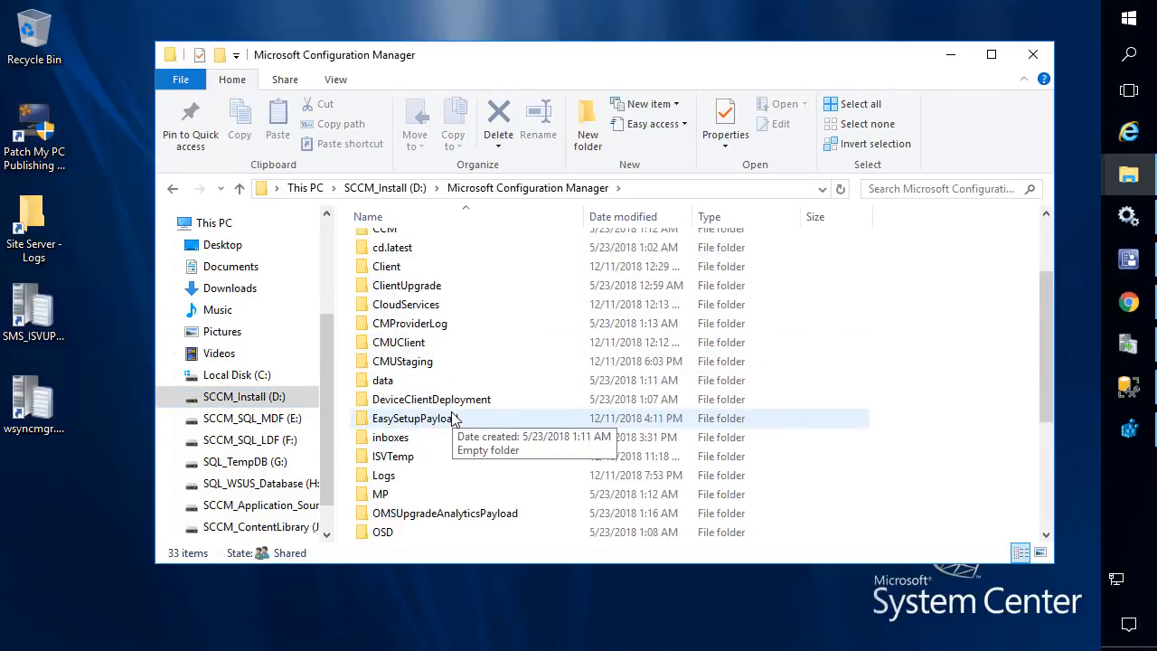
scroll(454, 419, "down", 1)
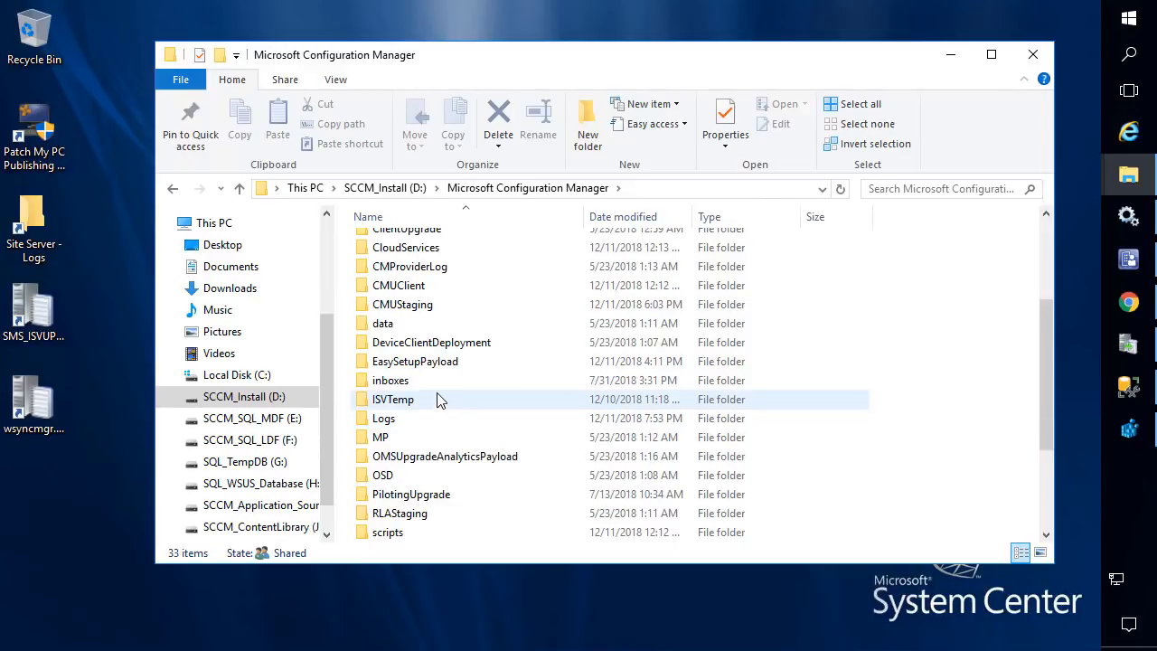
double_click(432, 383)
- Switch to Chrome and read the "Using the AfterBackup.bat file" section, noting the script name and its \Inboxes\Smsbkup.box location
left_click(1129, 302)
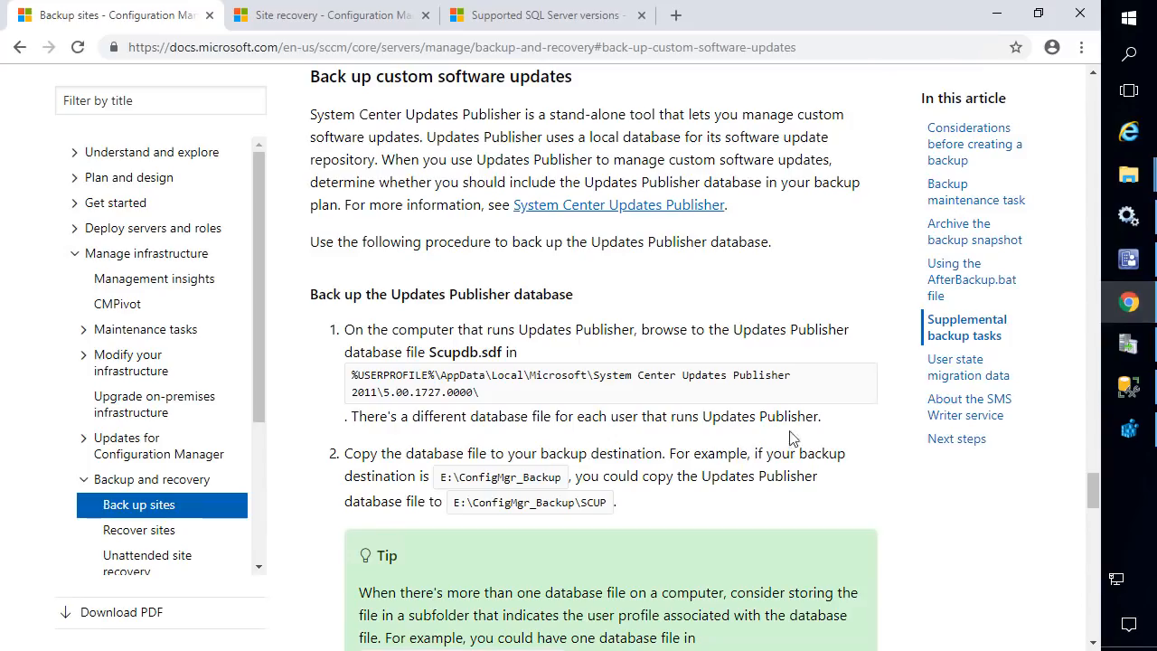
scroll(630, 402, "up", 4)
scroll(630, 402, "up", 4)
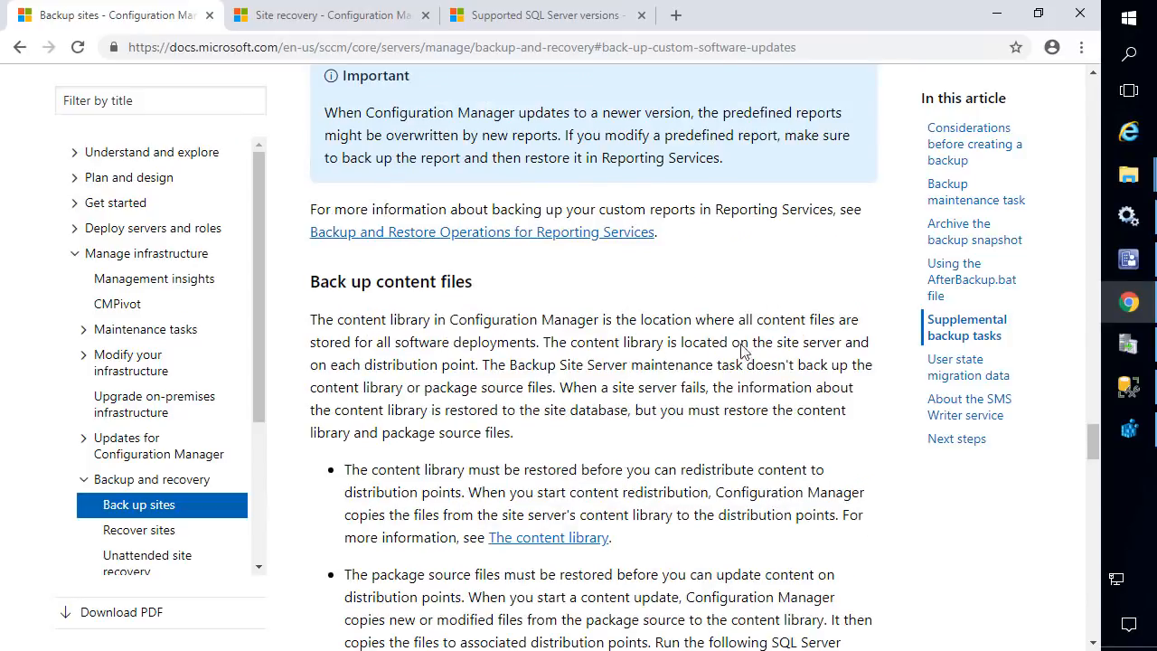
left_click(973, 282)
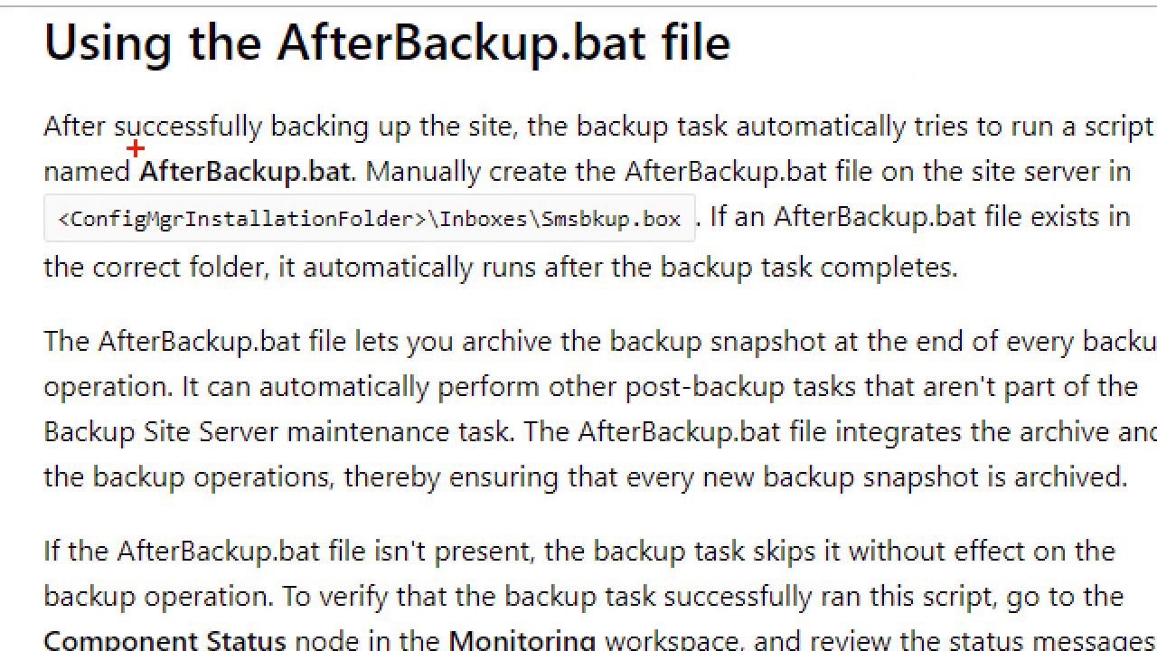
mouse_move(134, 152)
left_mouse_down()
mouse_move(170, 170)
mouse_move(324, 173)
mouse_move(359, 193)
mouse_move(573, 240)
mouse_move(703, 240)
left_mouse_up()
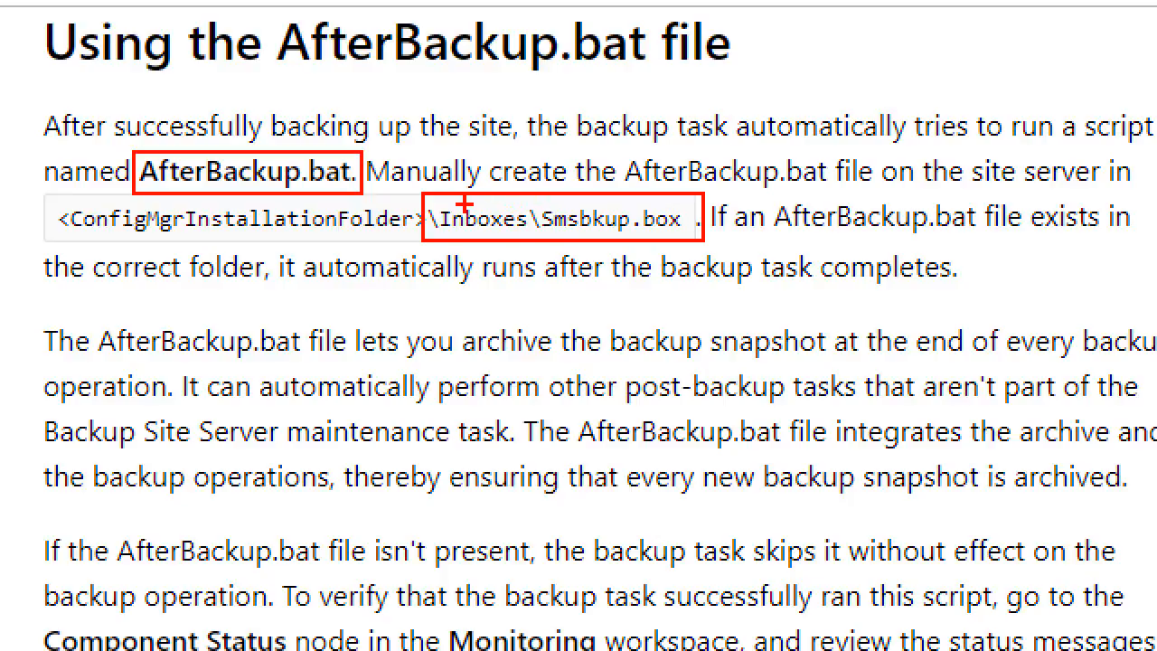
mouse_move(437, 201)
left_mouse_down()
mouse_move(540, 238)
mouse_move(532, 234)
left_mouse_up()
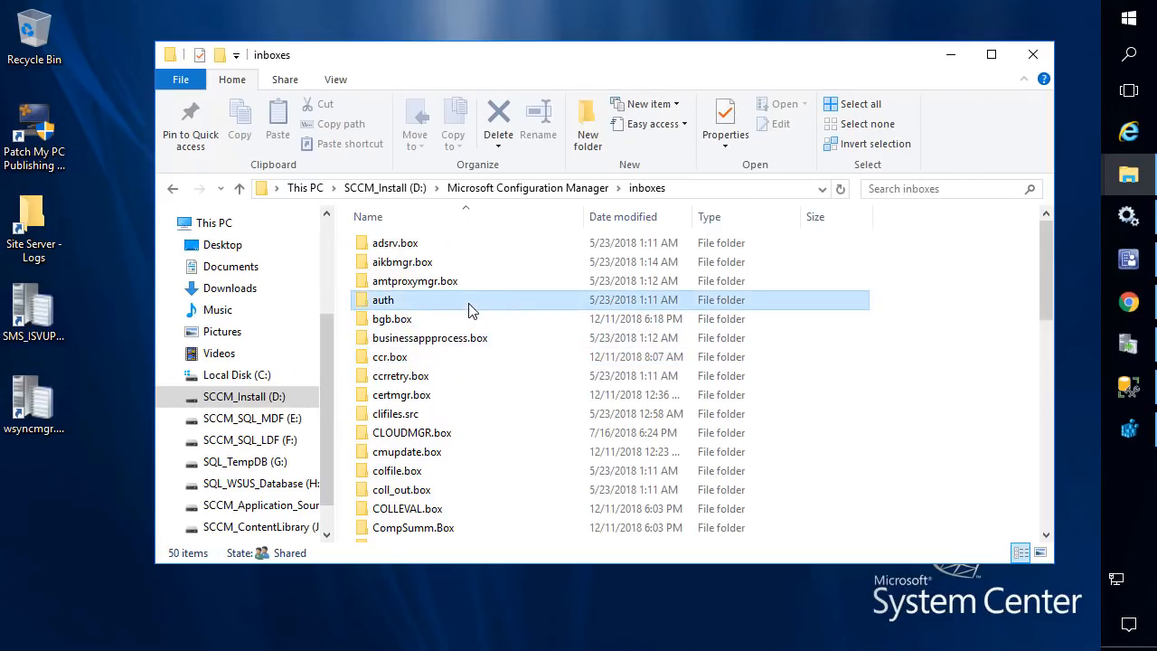
- Open smsbkup.box within the inboxes folder in File Explorer and permanently delete the existing AfterBackup.bat and AfterBackup.log files
left_click(468, 307)
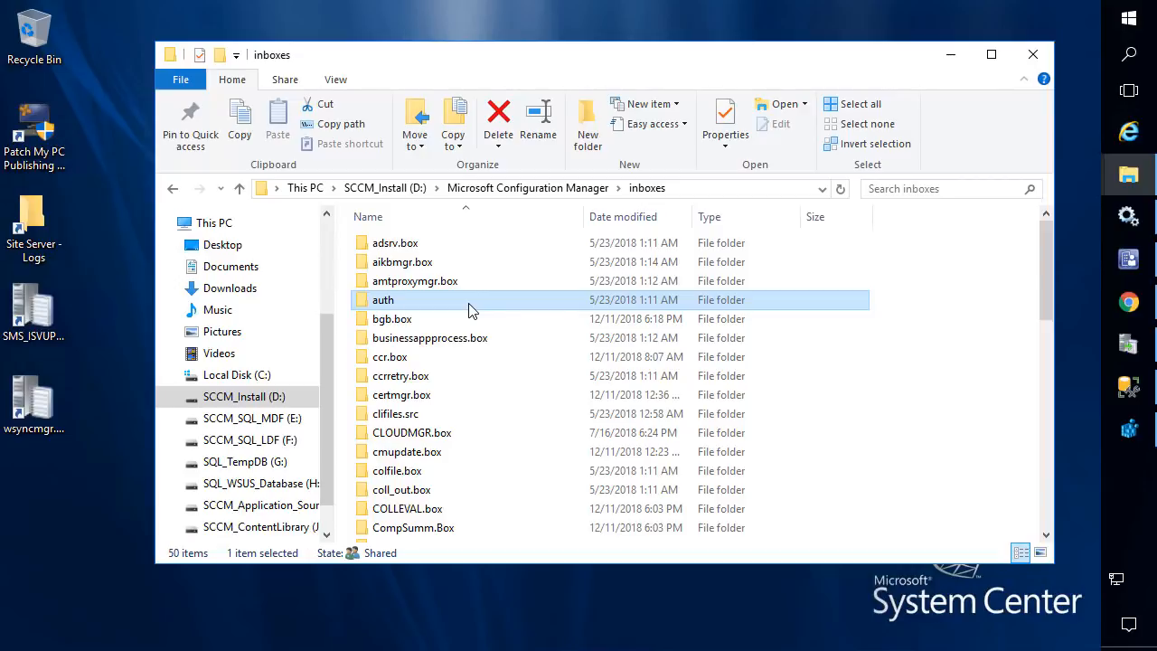
type("sms")
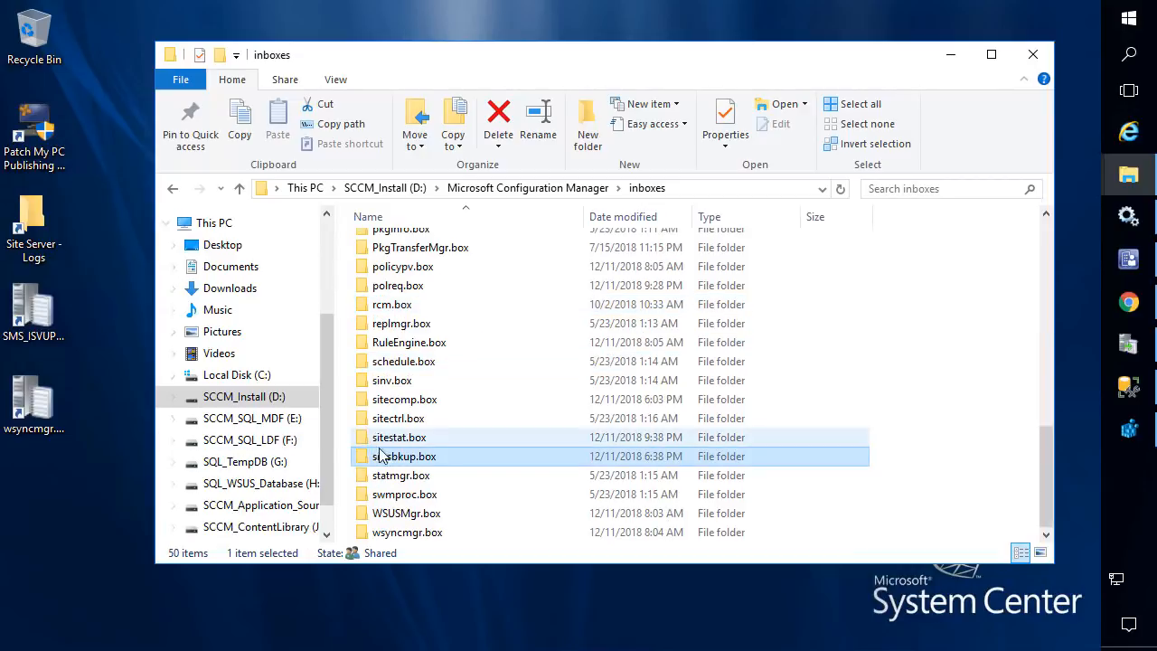
double_click(392, 457)
left_click_drag(488, 229, 425, 266)
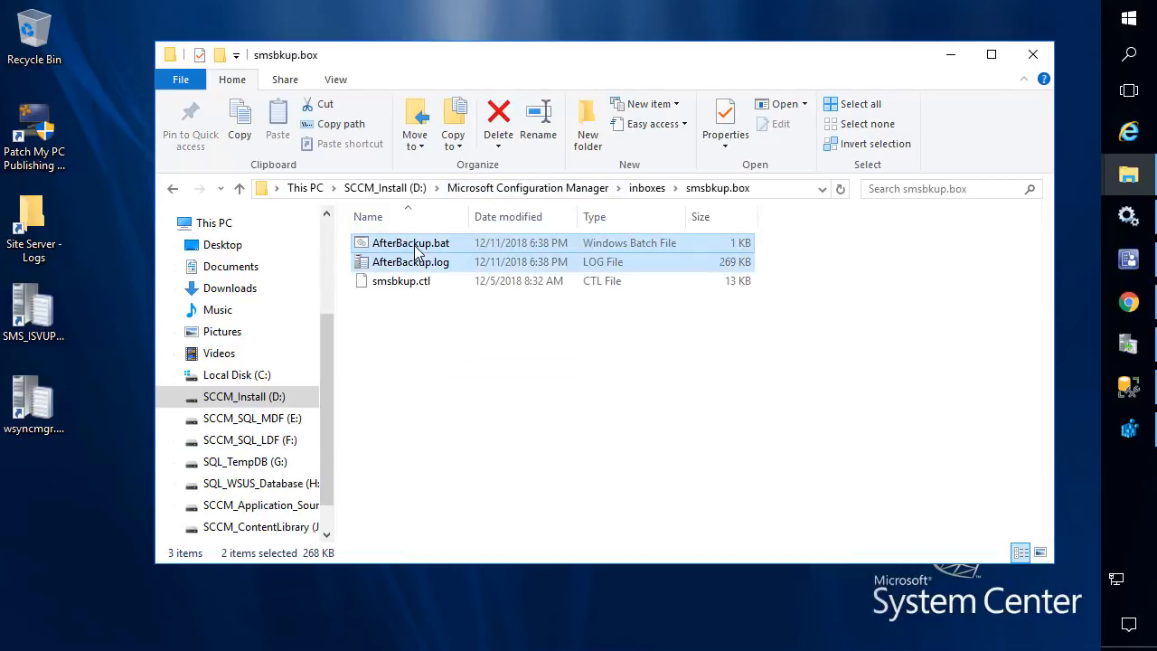
key("shift+Delete")
key("Return")
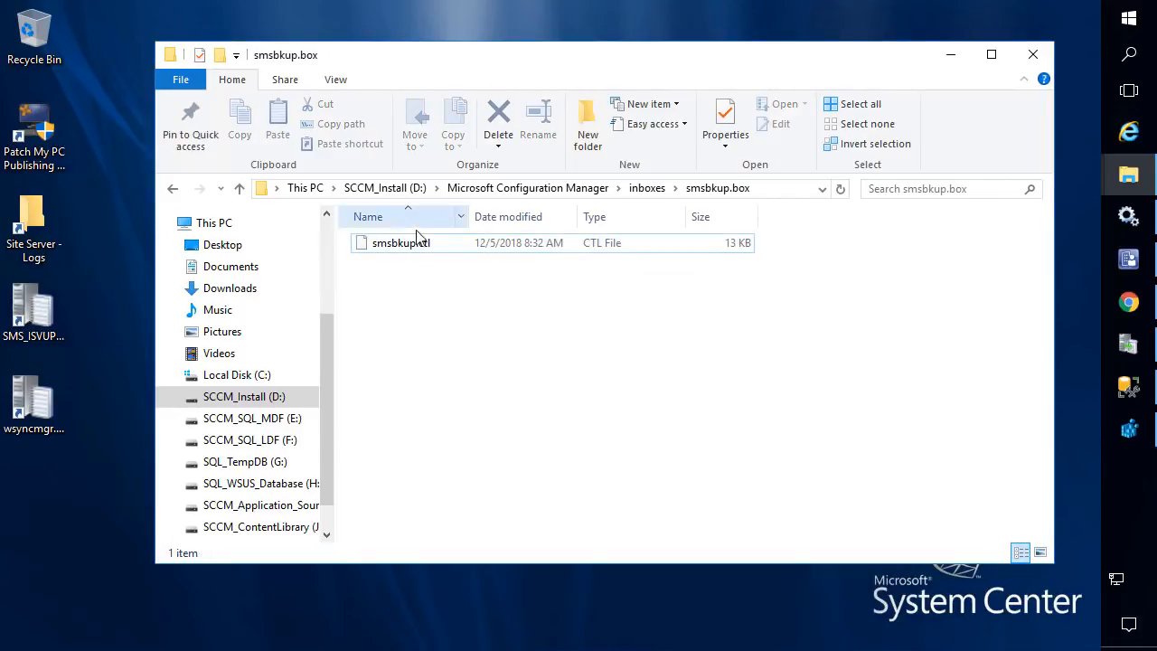
- Browse to \\asus\Backups\SitePR3\Scripts in the File Explorer window that shows Software Updates
mouse_move(1126, 178)
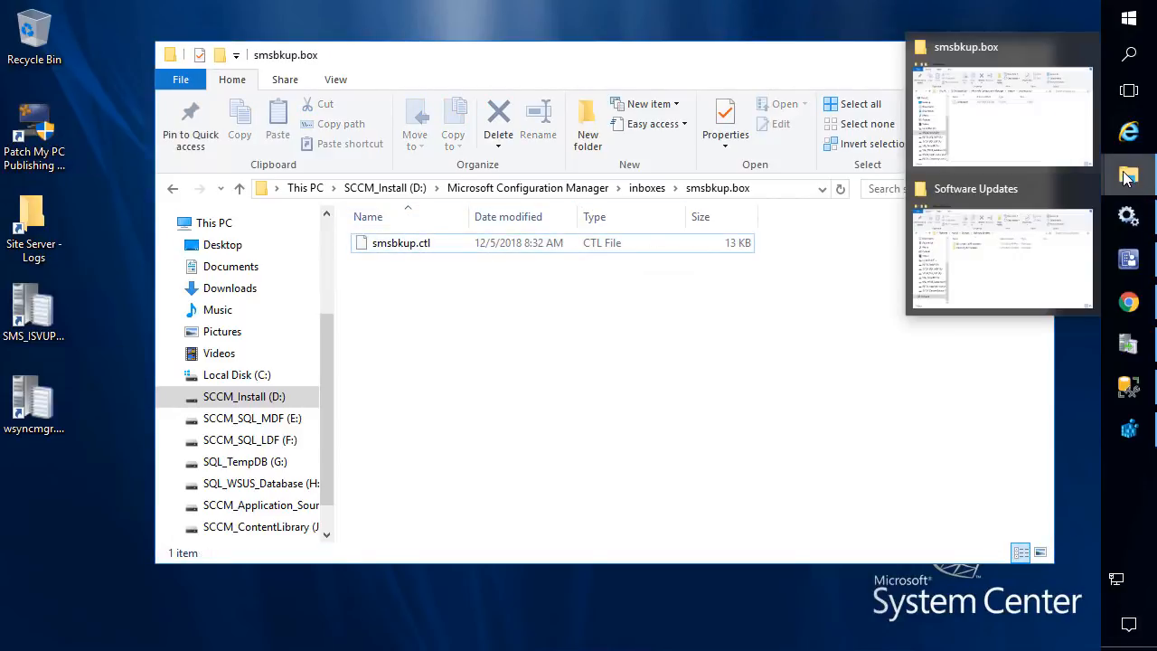
left_click(1021, 265)
left_click(781, 212)
type("\\")
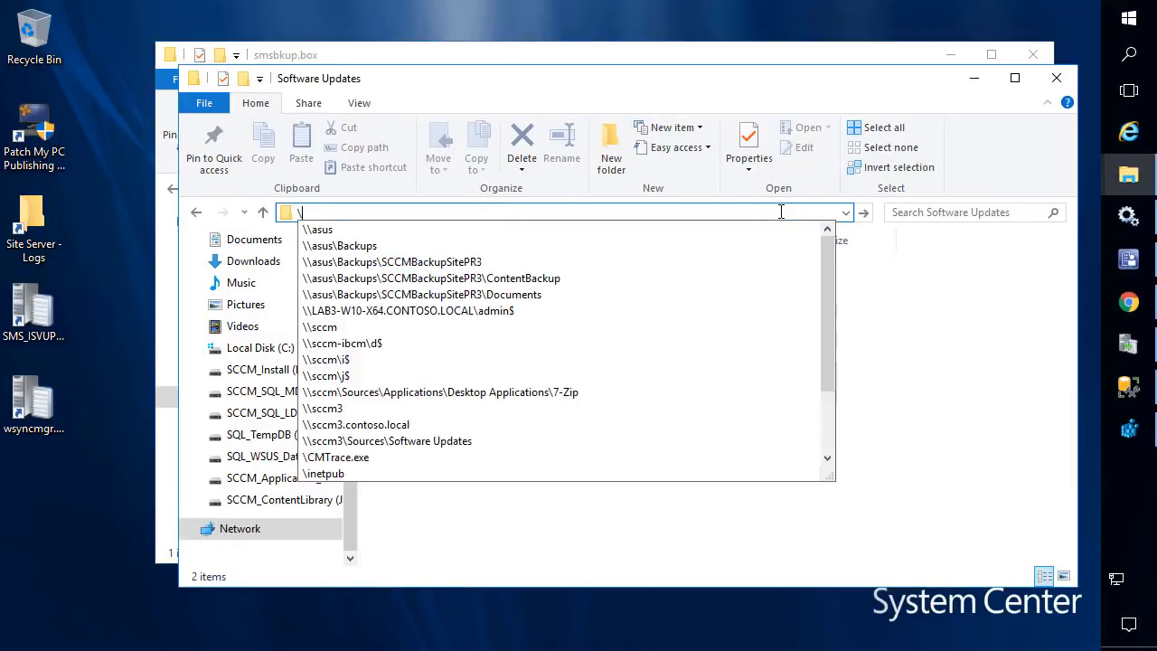
type("\\asus")
key("Return")
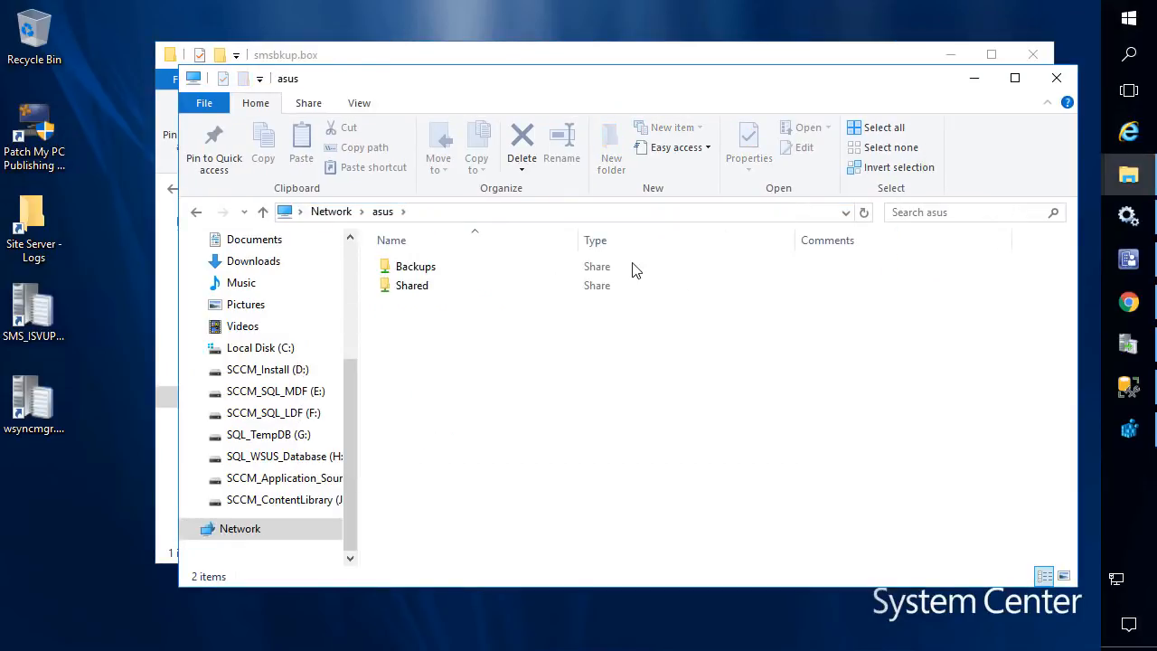
double_click(449, 274)
double_click(439, 269)
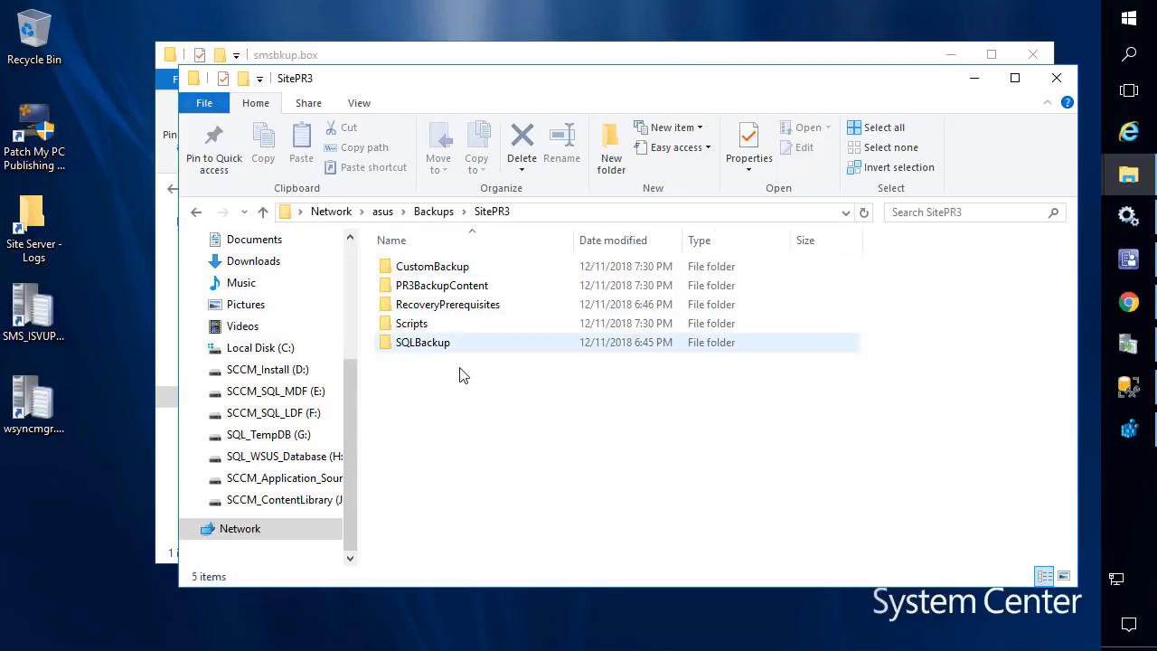
left_click(421, 324)
double_click(421, 325)
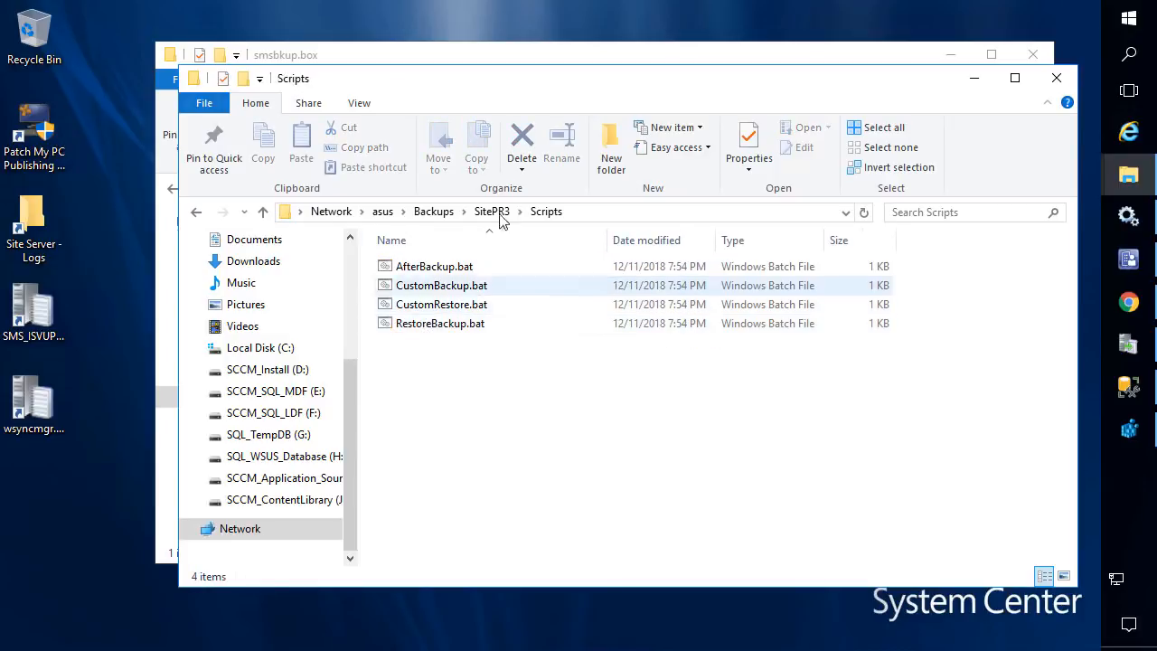
- Copy AfterBackup.bat from the Scripts folder into the smsbkup.box folder and minimize the Scripts window
left_click_drag(489, 86, 648, 96)
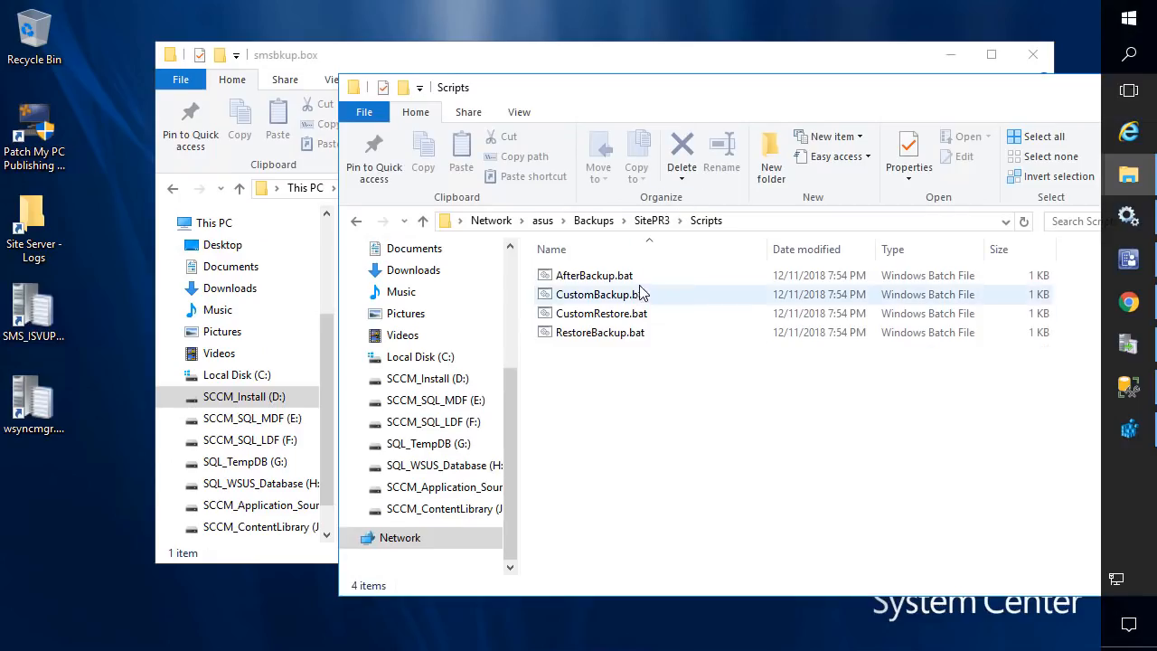
left_click(623, 294)
left_click(619, 275)
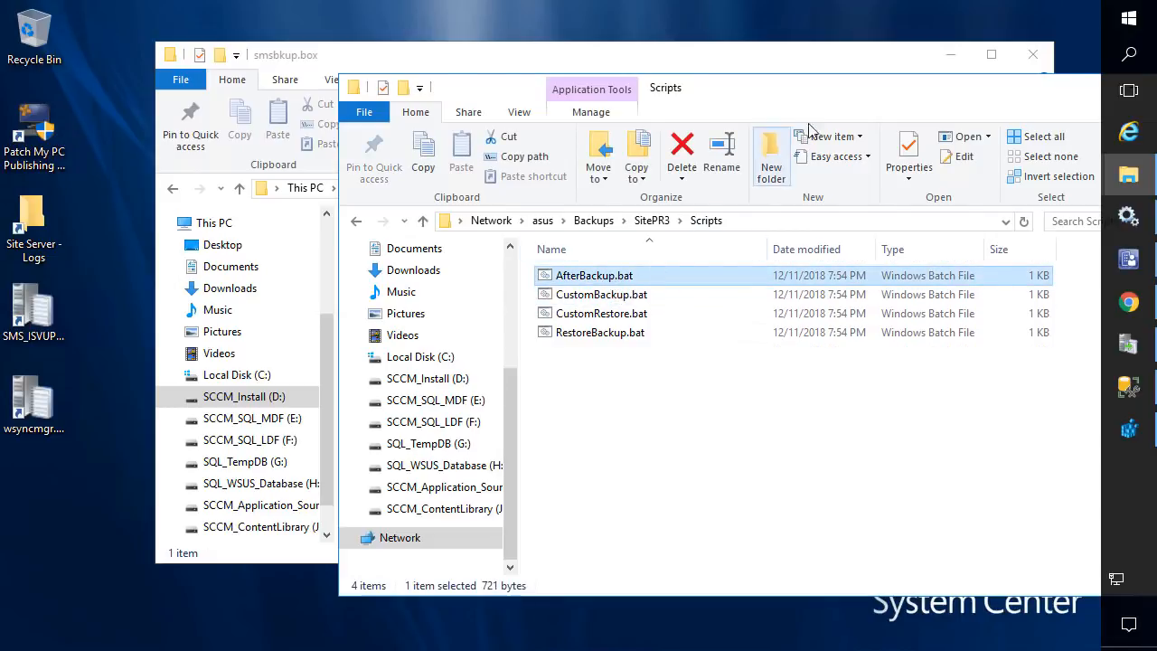
left_click_drag(832, 88, 667, 88)
left_click(971, 88)
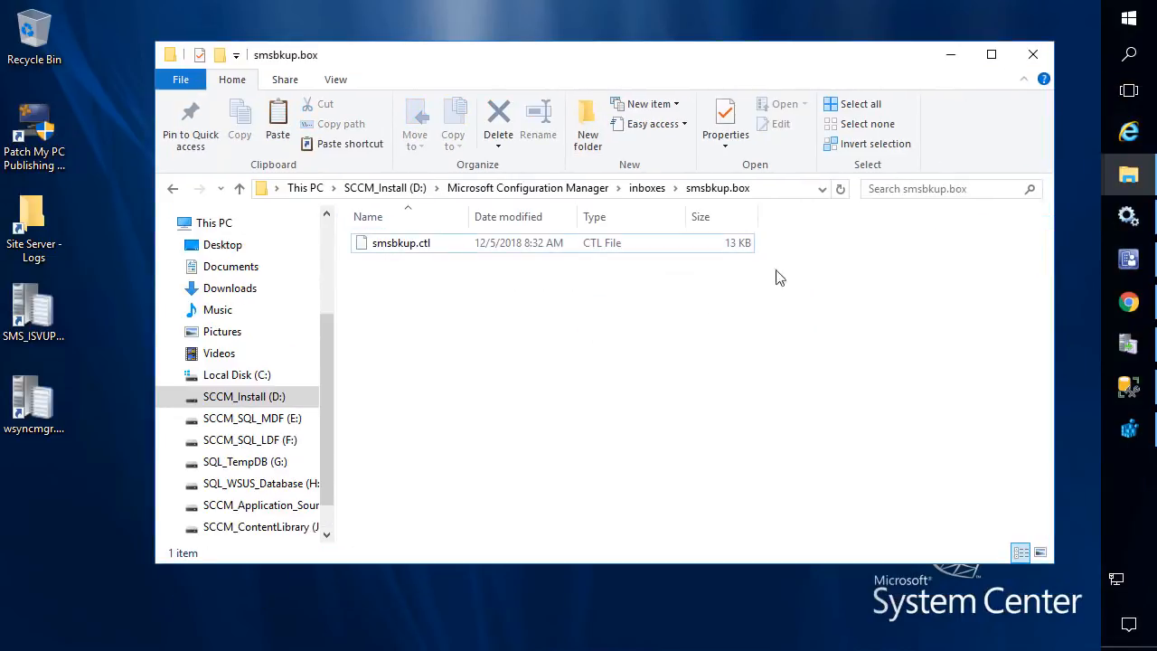
key("ctrl+v")
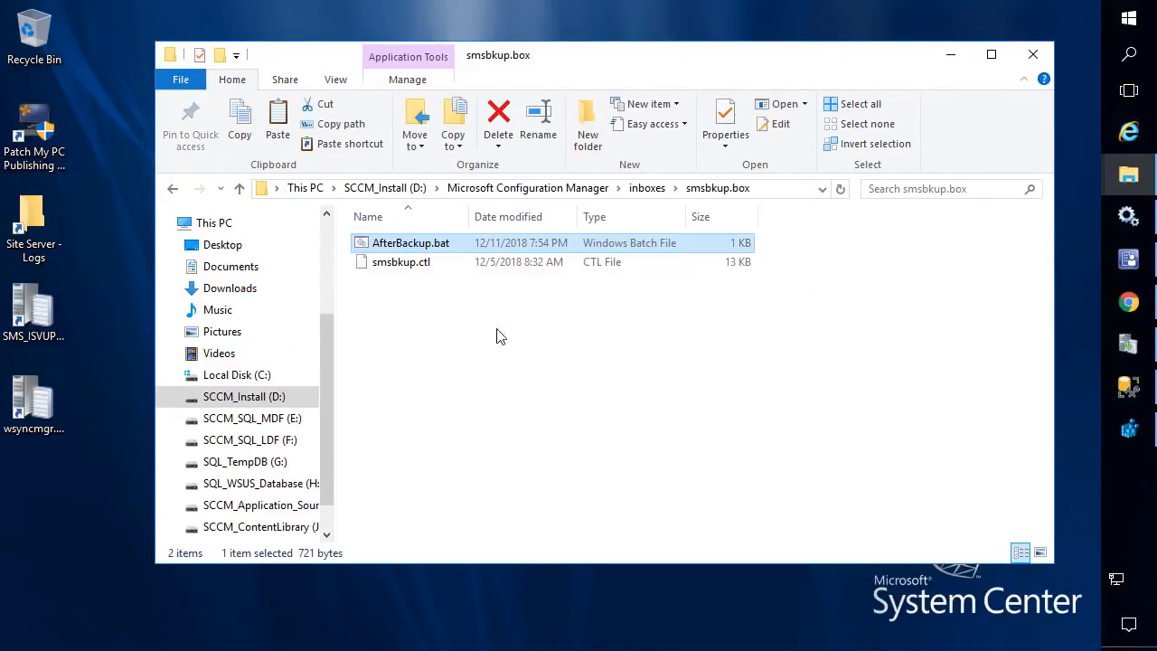
- Open the copied AfterBackup.bat in Notepad++ and review the robocopy source folders, UNC backup destinations, and /MIR option
right_click(409, 247)
left_click(312, 368)
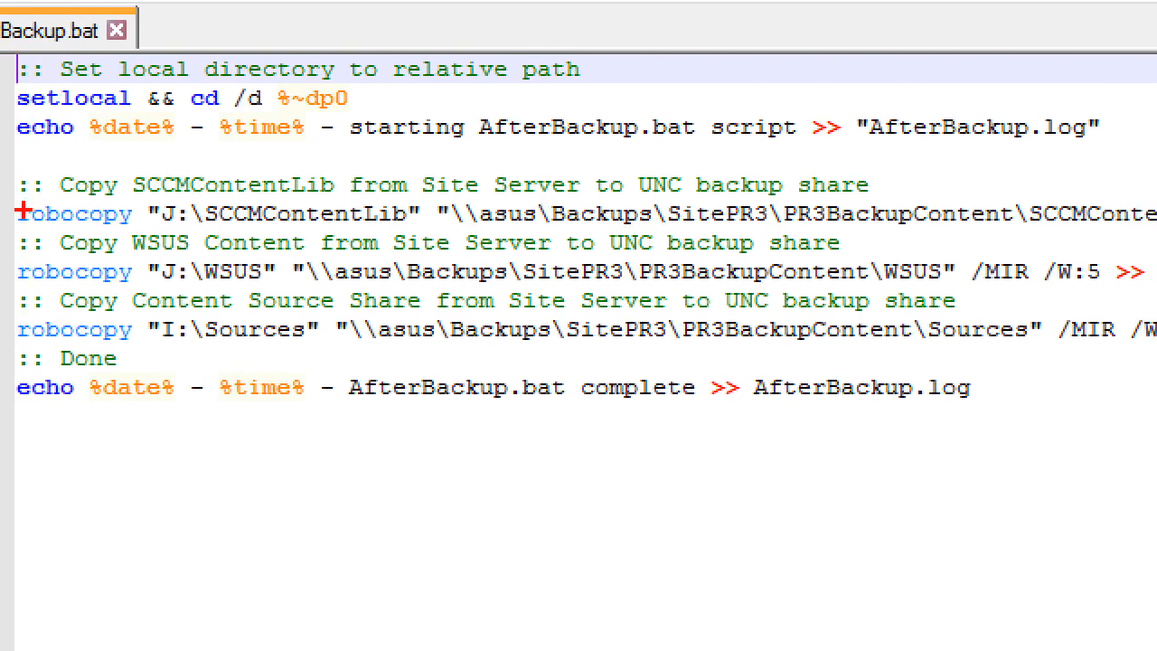
left_click_drag(5, 202, 430, 227)
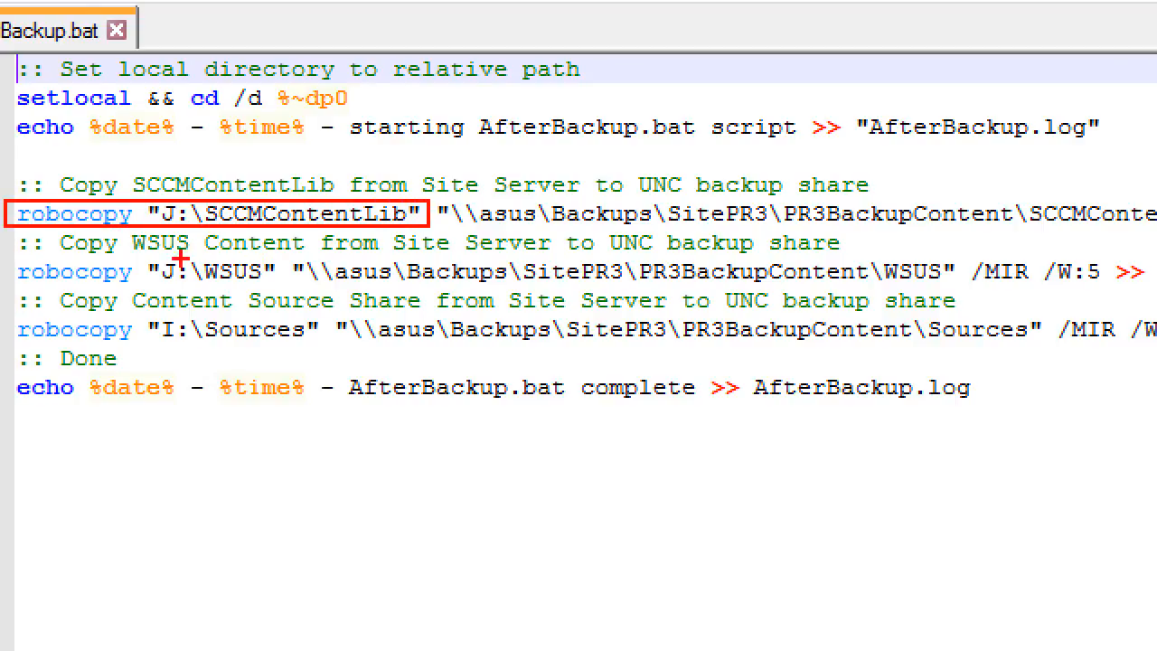
left_click_drag(4, 262, 285, 286)
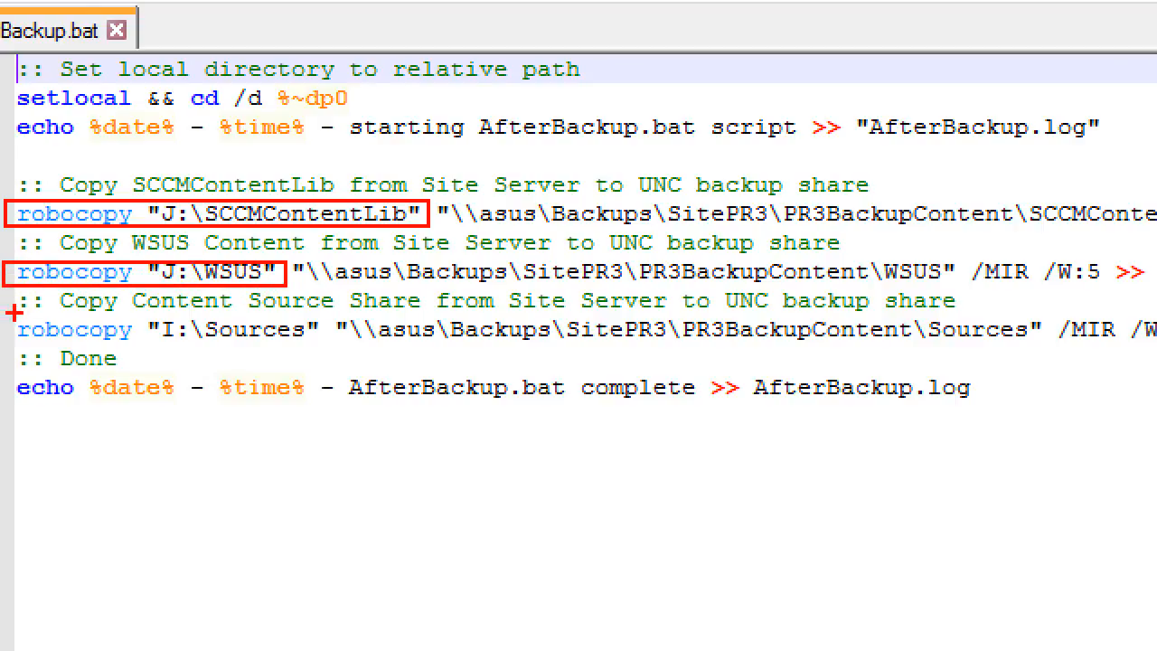
mouse_move(3, 315)
left_mouse_down()
mouse_move(324, 343)
mouse_move(1041, 345)
left_mouse_up()
mouse_move(302, 260)
left_mouse_down()
mouse_move(470, 280)
mouse_move(969, 290)
left_mouse_up()
mouse_move(458, 192)
left_mouse_down()
mouse_move(666, 231)
mouse_move(943, 244)
mouse_move(1144, 237)
left_mouse_up()
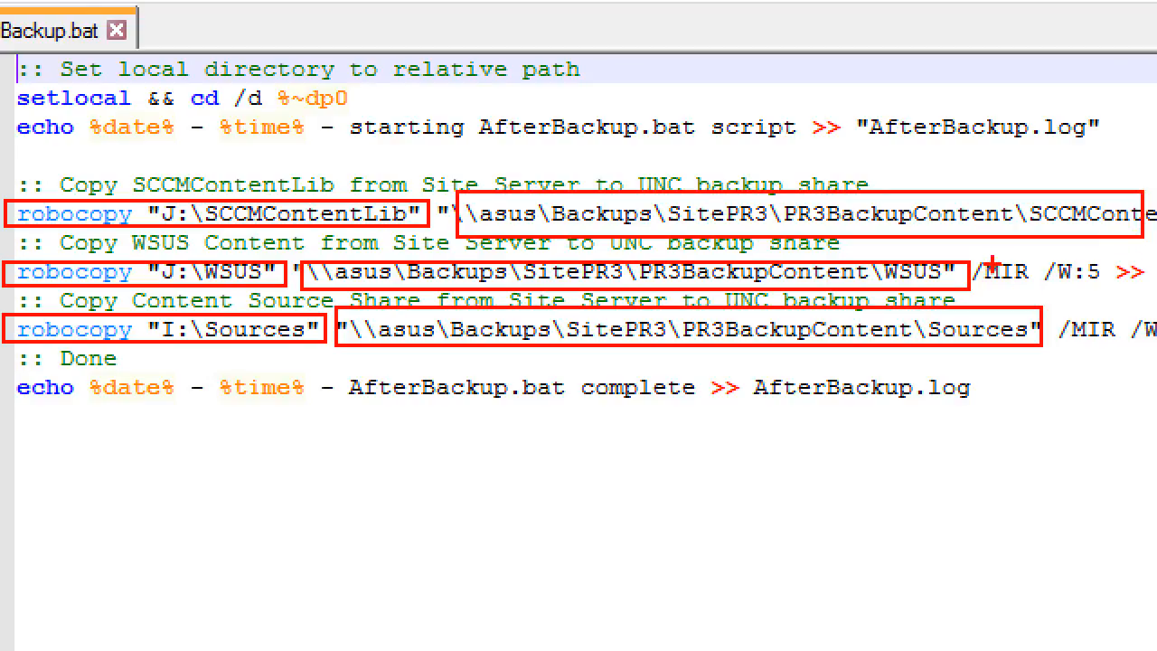
left_click_drag(975, 253, 1044, 290)
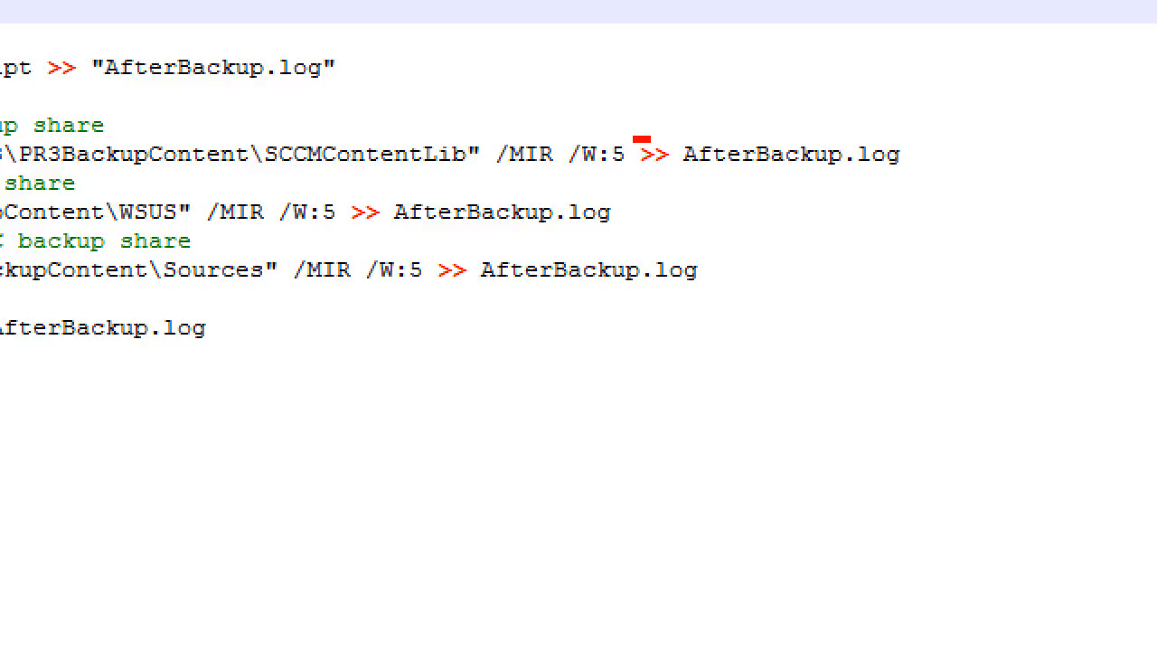
- Examine the AfterBackup.log output redirection on the three robocopy lines and close the script
left_click_drag(931, 169, 929, 177)
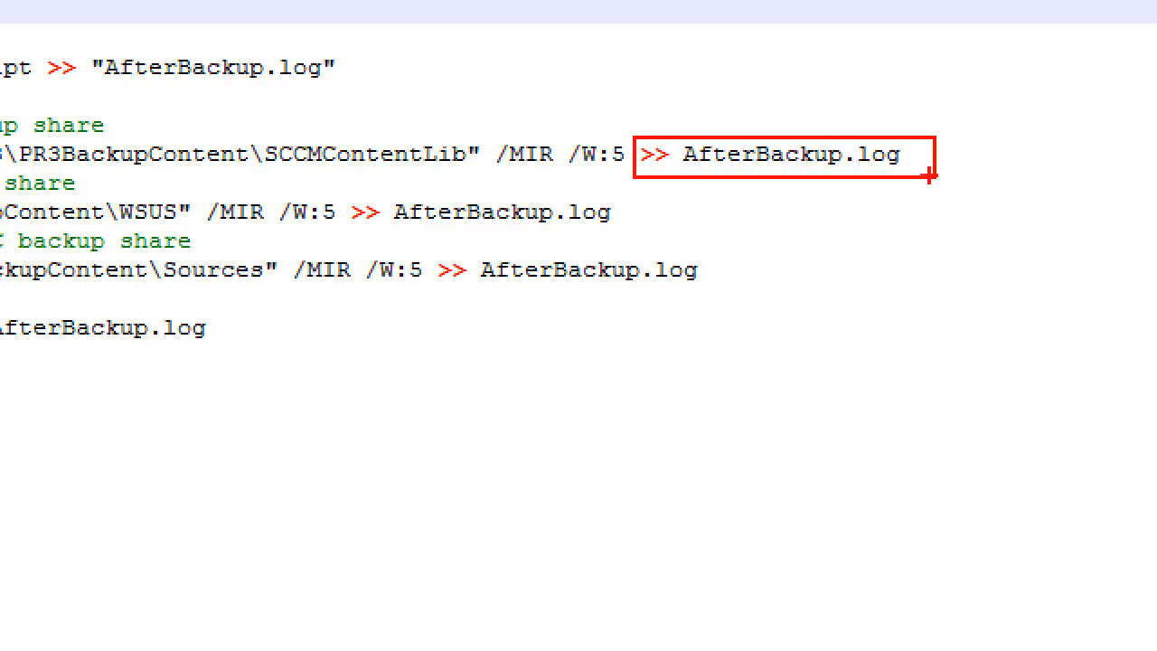
left_click_drag(341, 190, 638, 226)
mouse_move(430, 260)
left_mouse_down()
mouse_move(526, 280)
mouse_move(732, 278)
mouse_move(732, 291)
left_mouse_up()
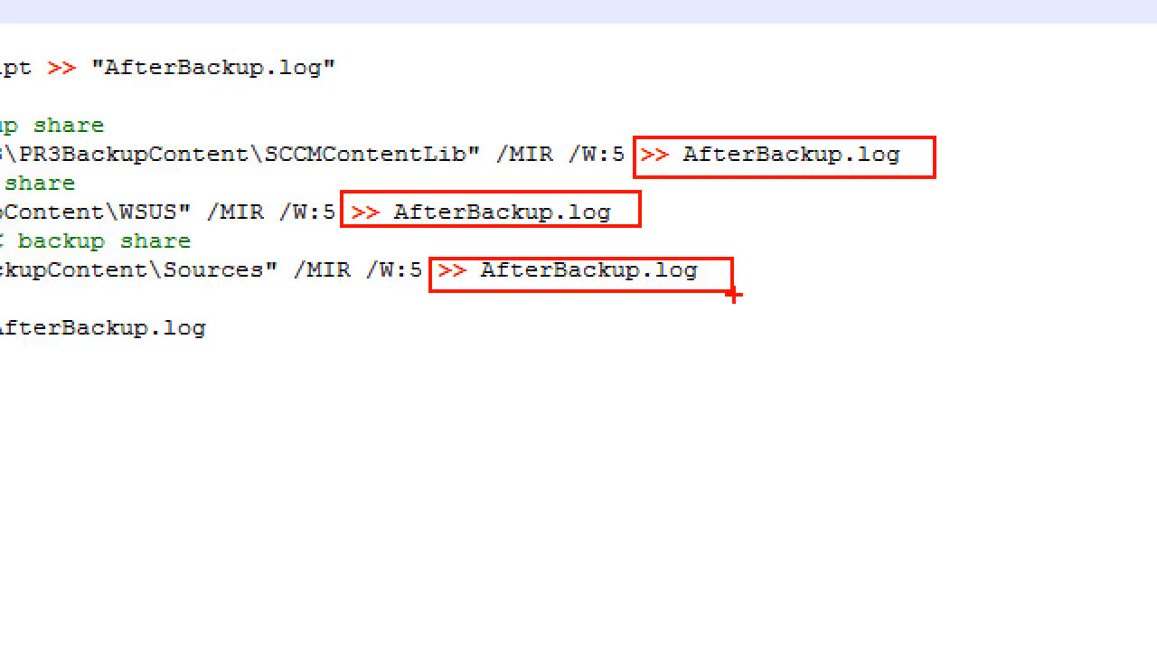
key("Escape")
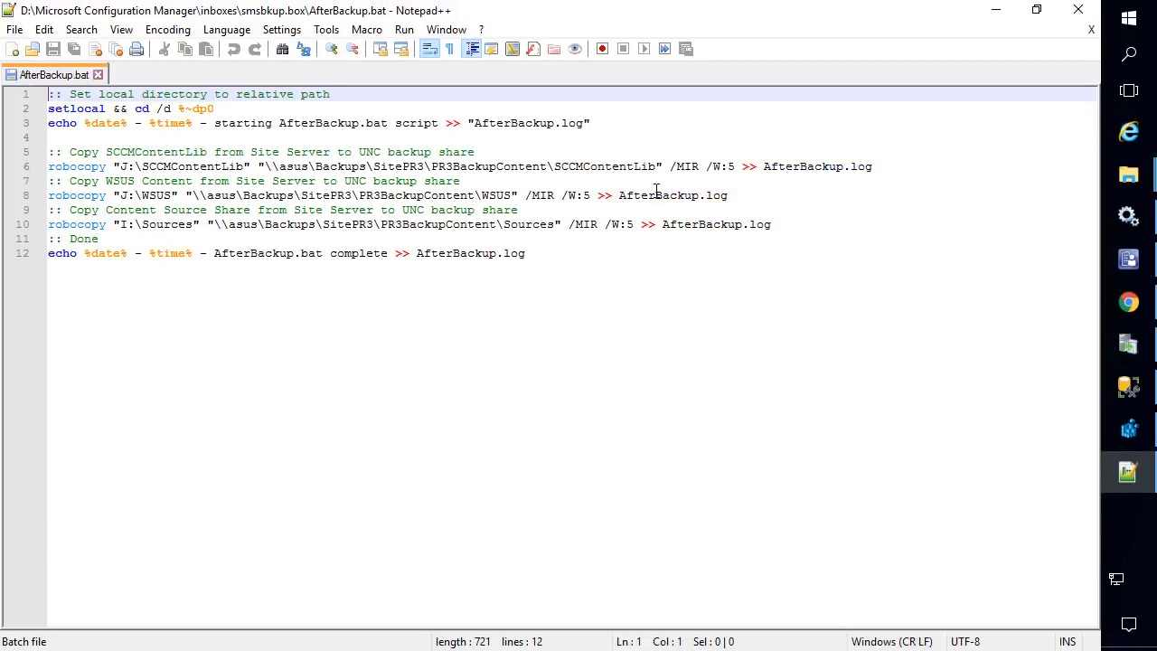
left_click(1074, 18)
- Browse to \\asus\Backups\SitePR3\PR3BackupContent in a new File Explorer window and show its full path
left_click(766, 188)
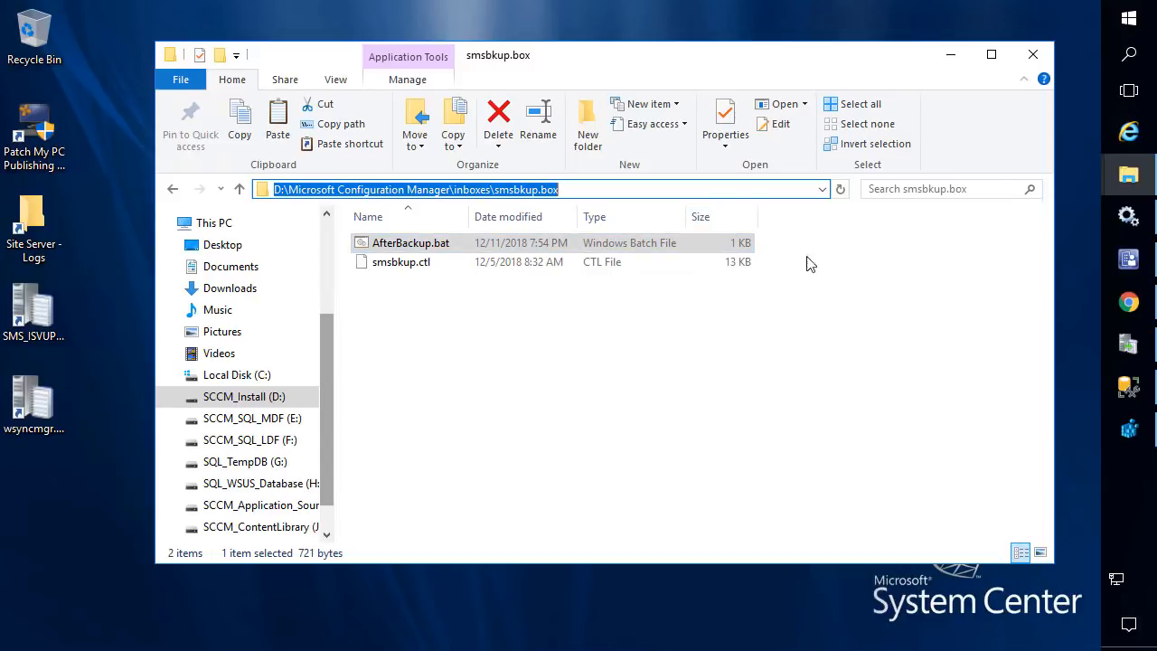
left_click(1129, 18)
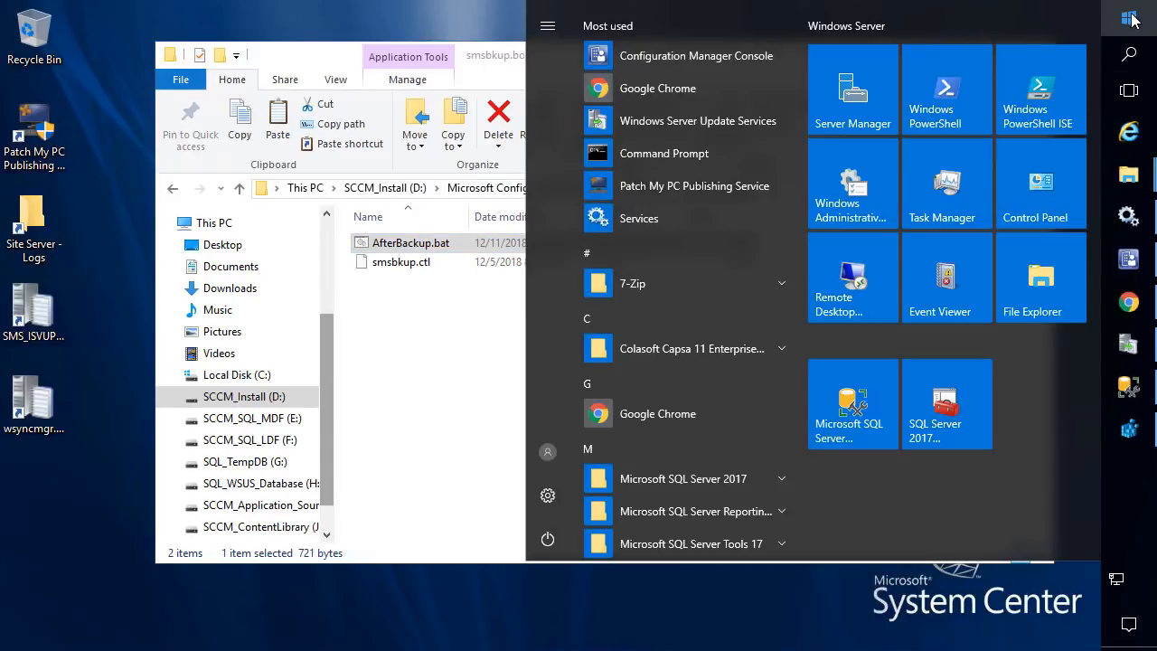
type("\\asis")
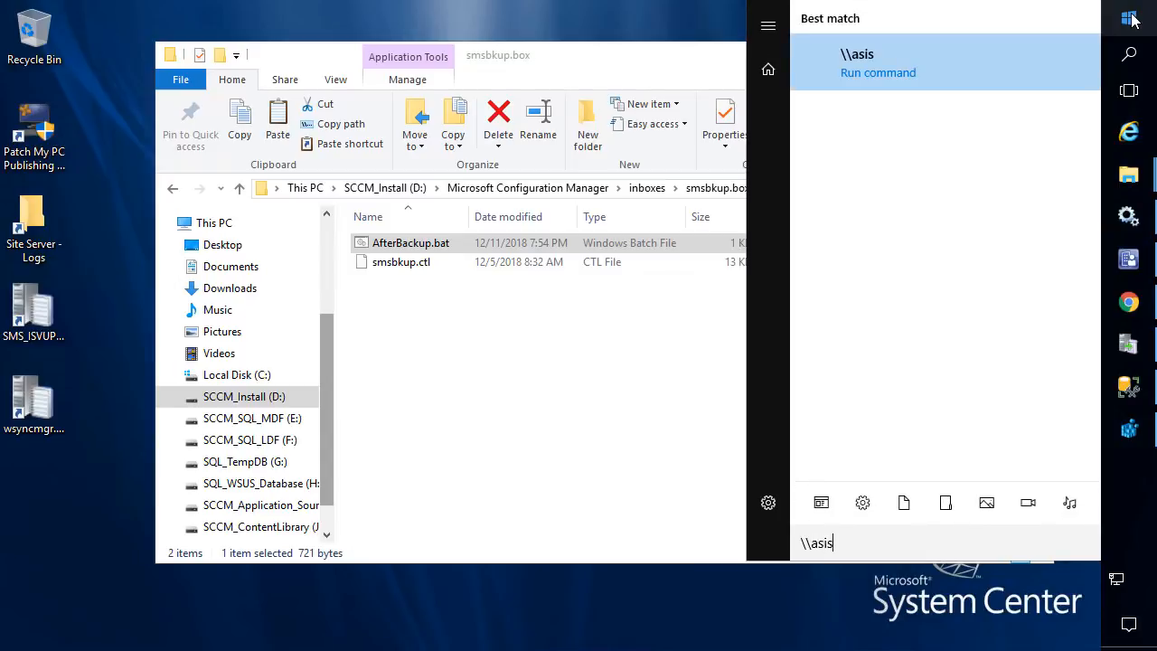
key("Return")
double_click(289, 199)
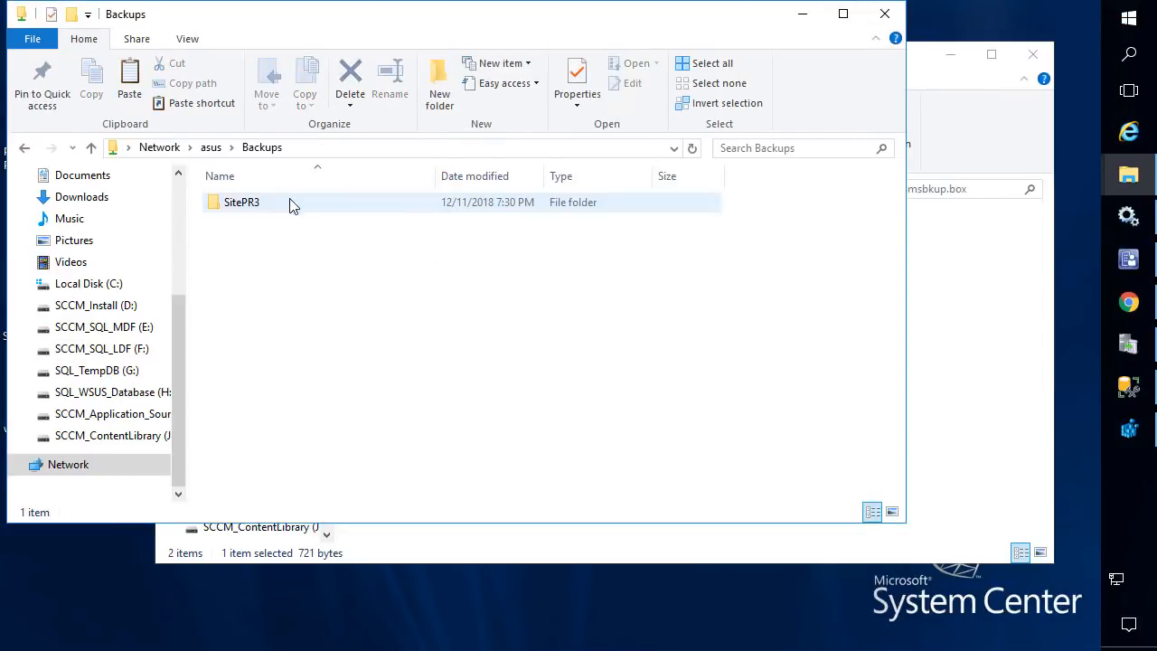
double_click(266, 209)
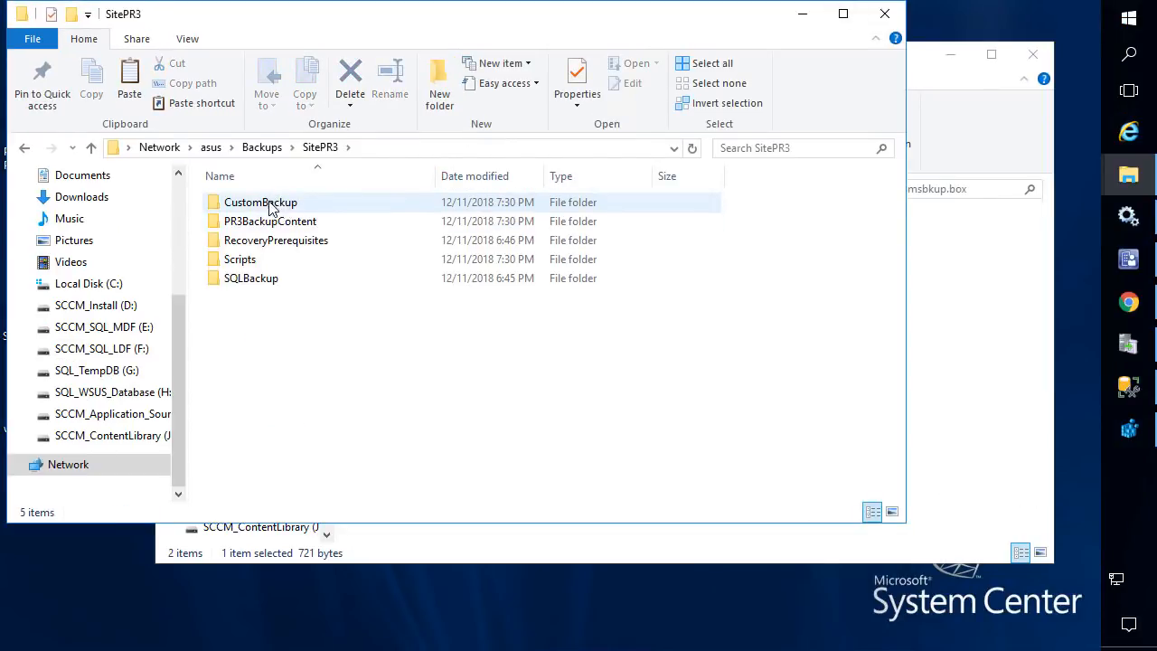
double_click(269, 221)
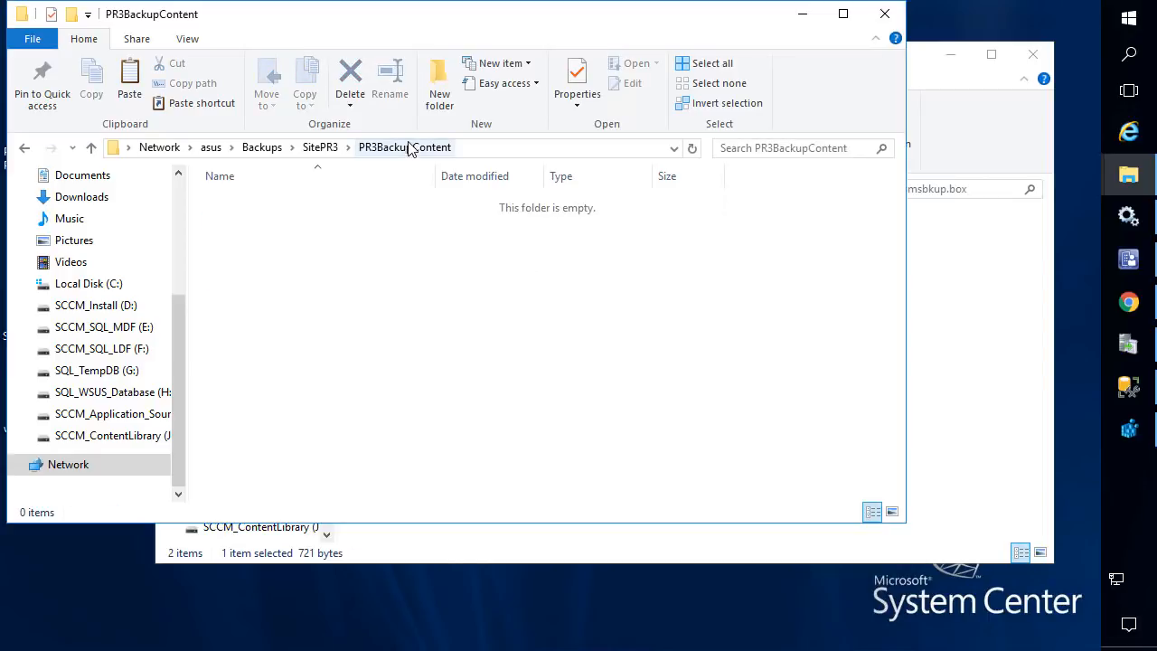
left_click(497, 145)
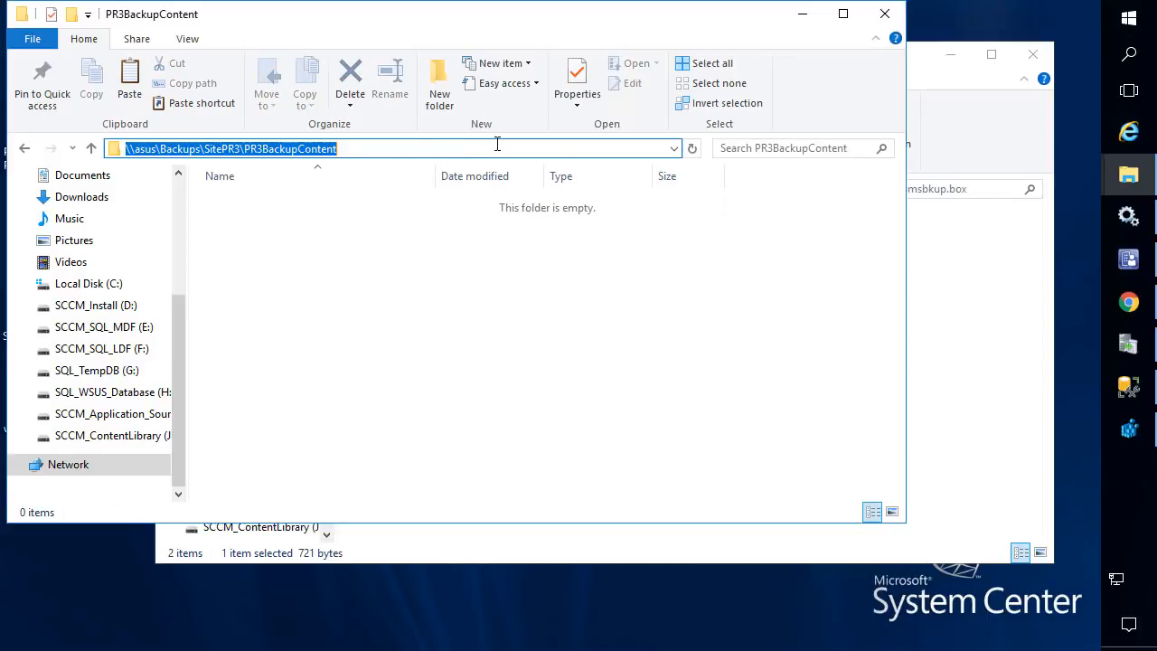
- Open AfterBackup.bat from the smsbkup.box folder in Notepad++ to review its robocopy lines, and minimize the editor
left_click(948, 292)
right_click(390, 251)
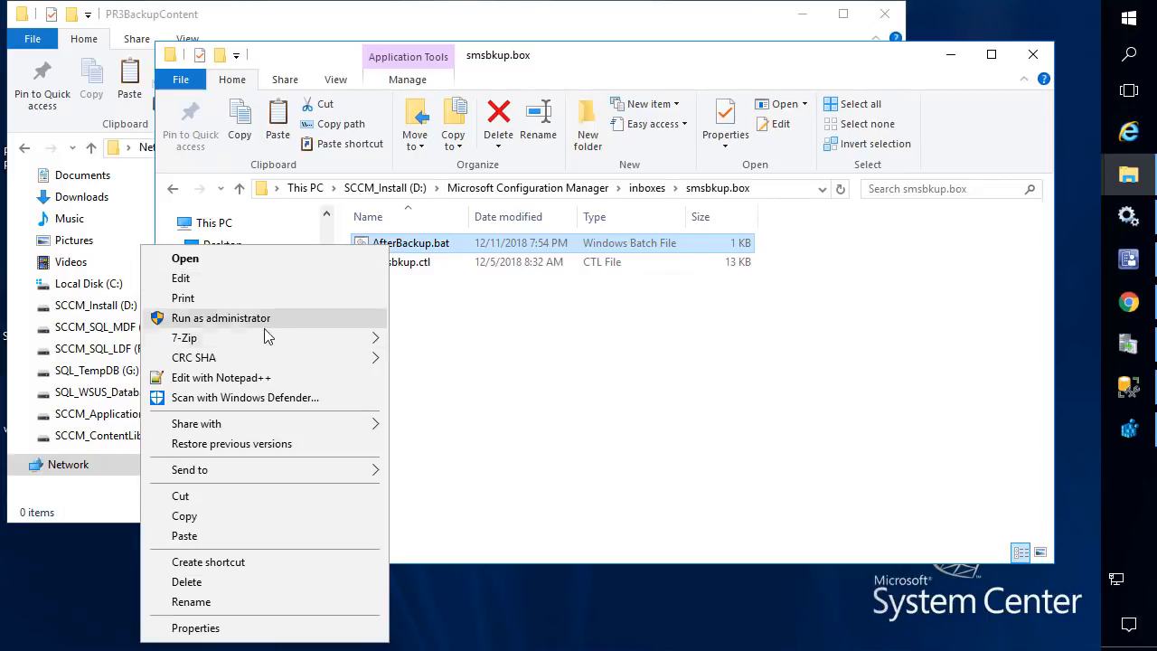
left_click(259, 376)
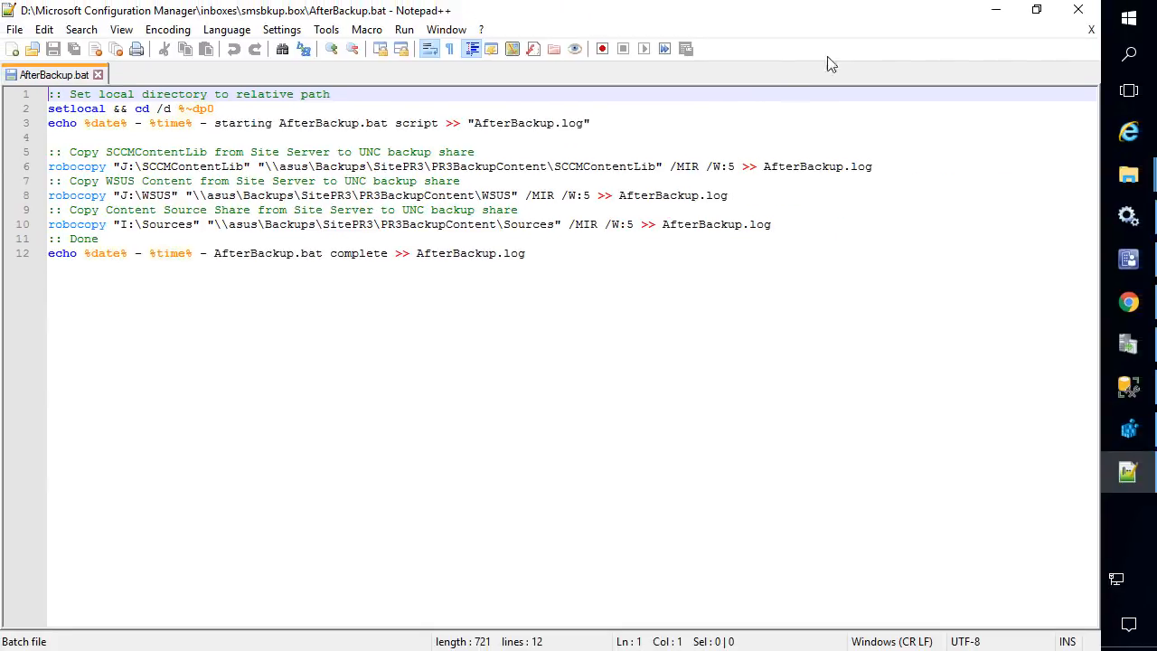
left_click(995, 10)
- Open the Services console, maximize it, and go to the services whose names begin with SMS
left_click(1129, 20)
type("serv")
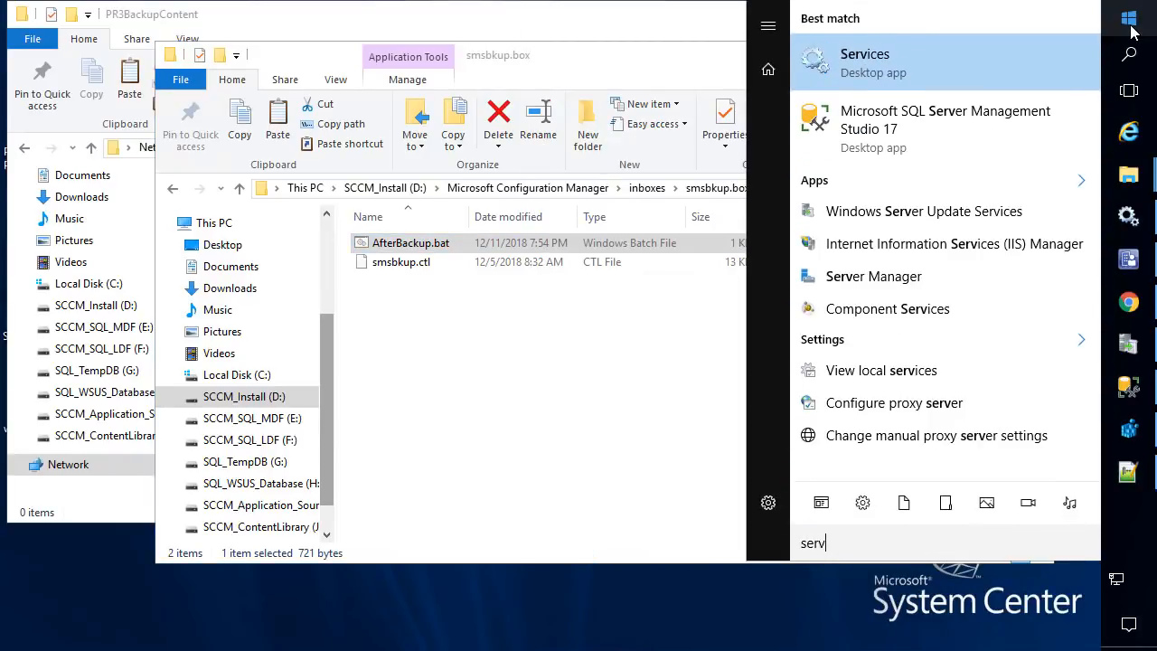
key("Return")
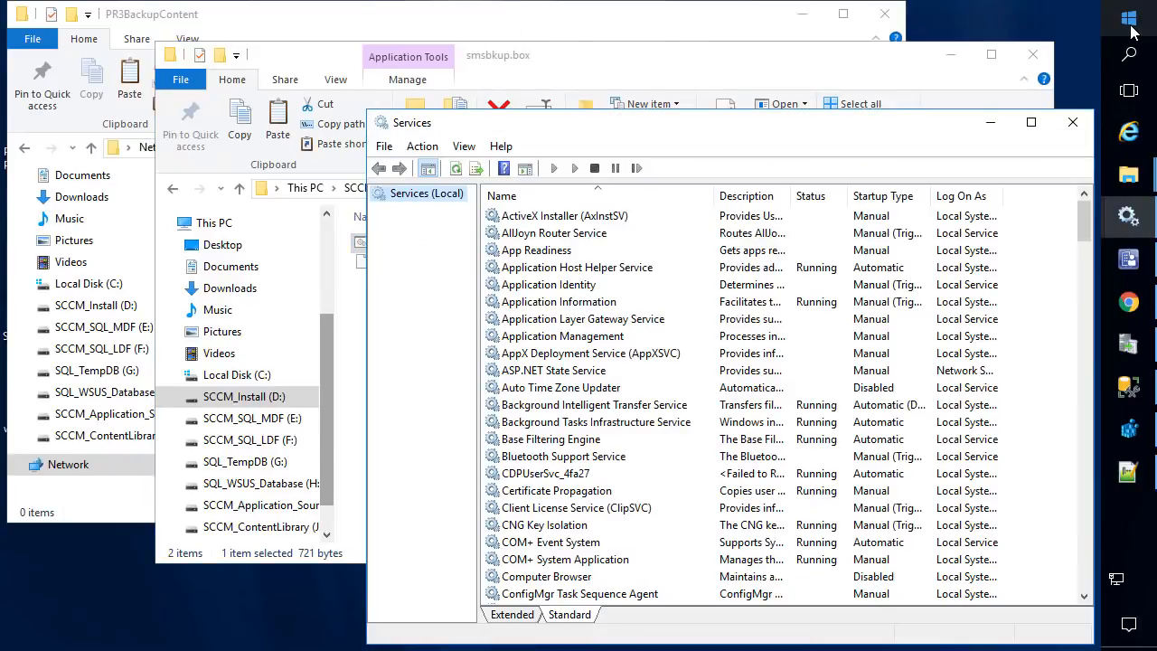
double_click(632, 122)
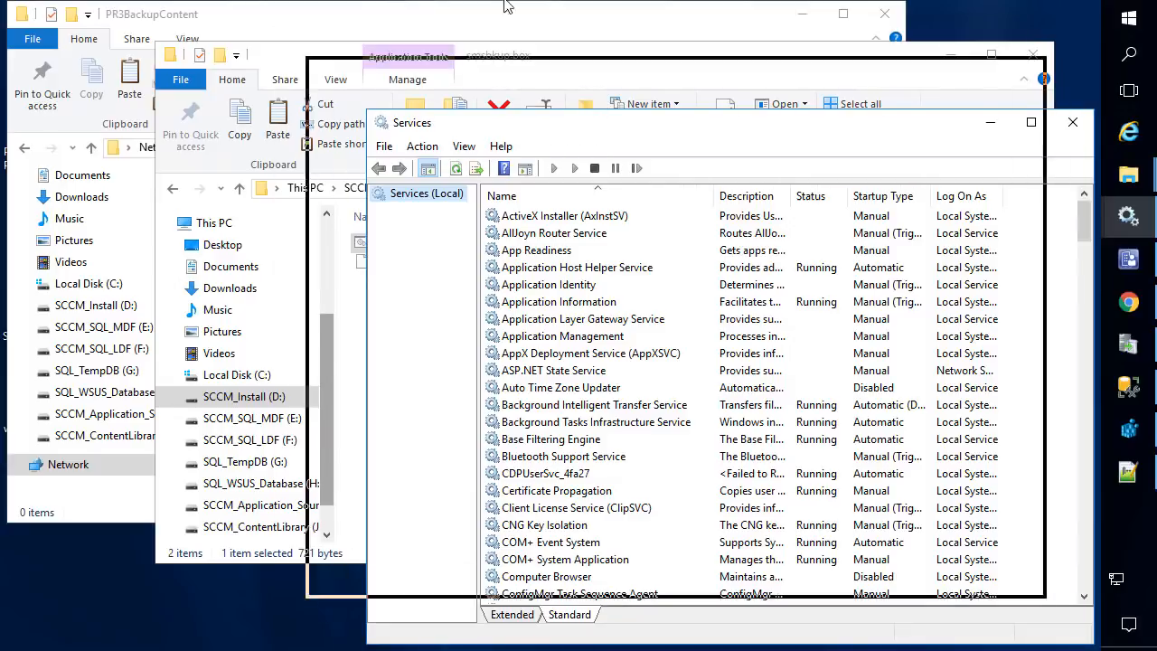
left_click(197, 170)
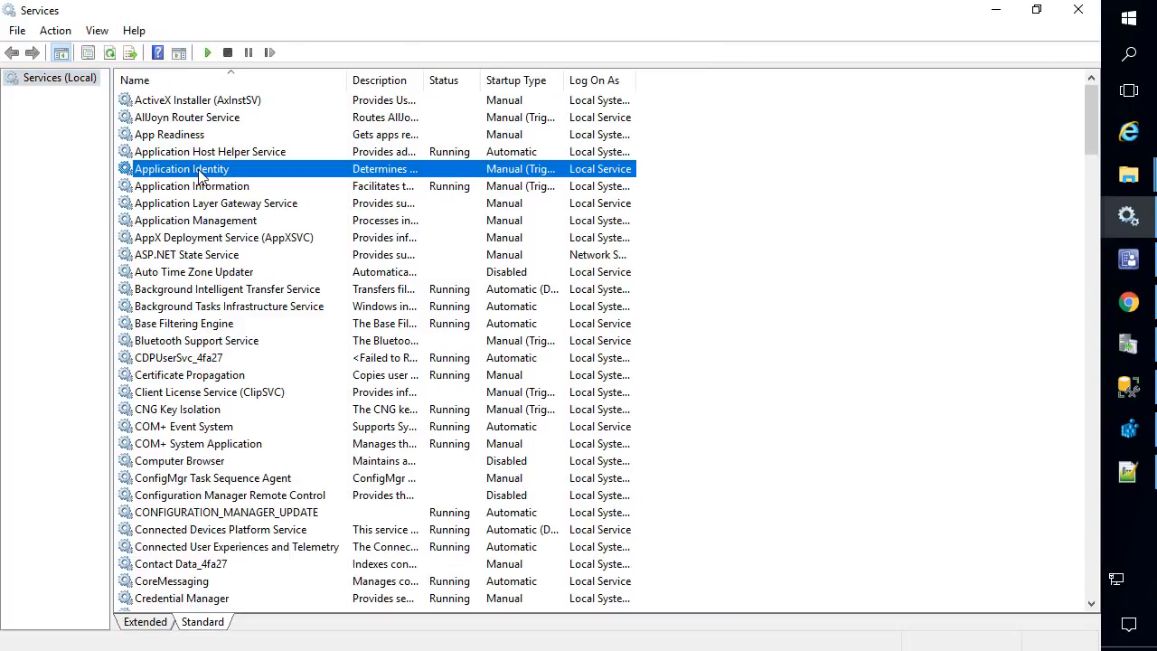
type("sms")
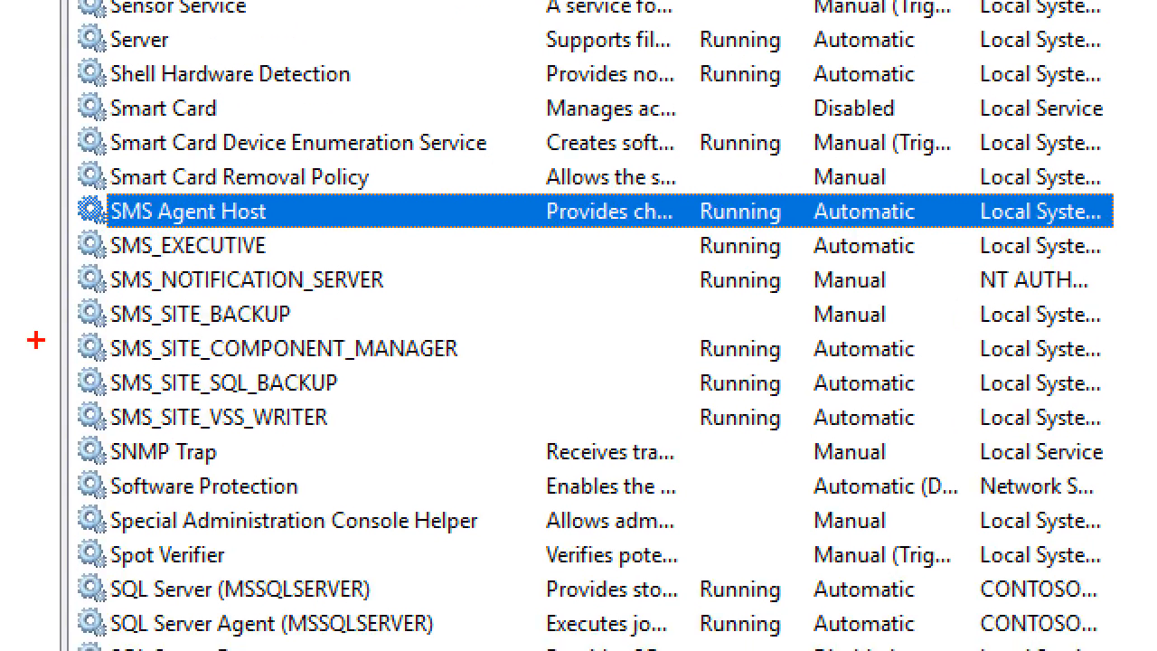
- Start the SMS_SITE_BACKUP service and minimize the Services console
mouse_move(58, 289)
left_mouse_down()
mouse_move(878, 382)
mouse_move(952, 333)
left_mouse_up()
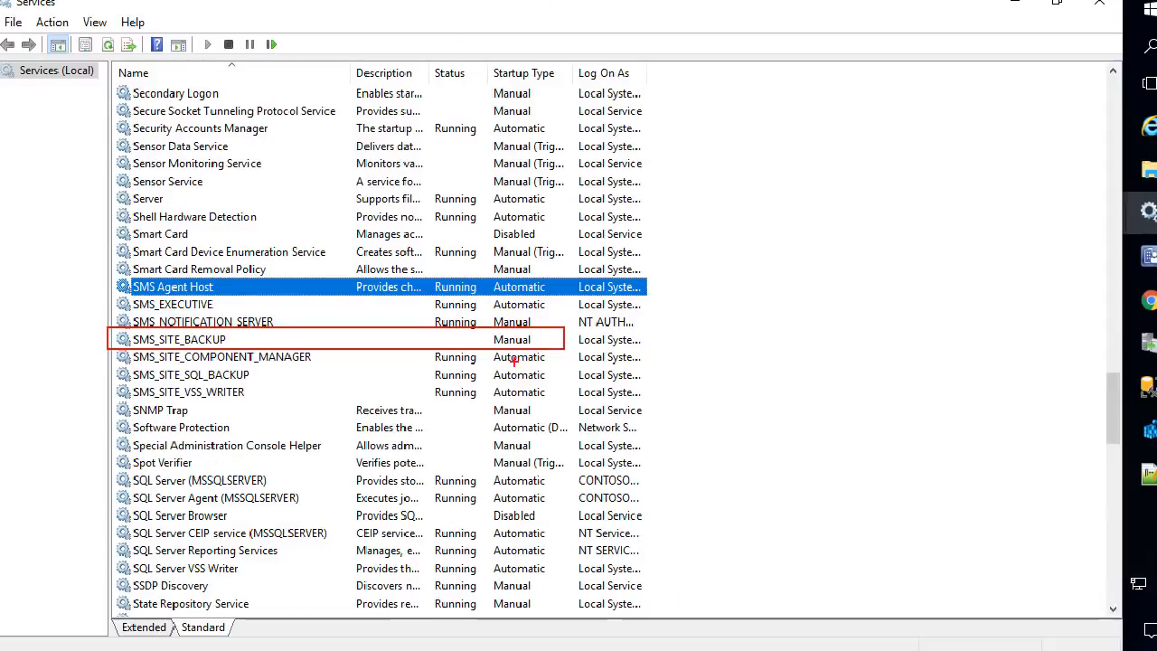
right_click(156, 351)
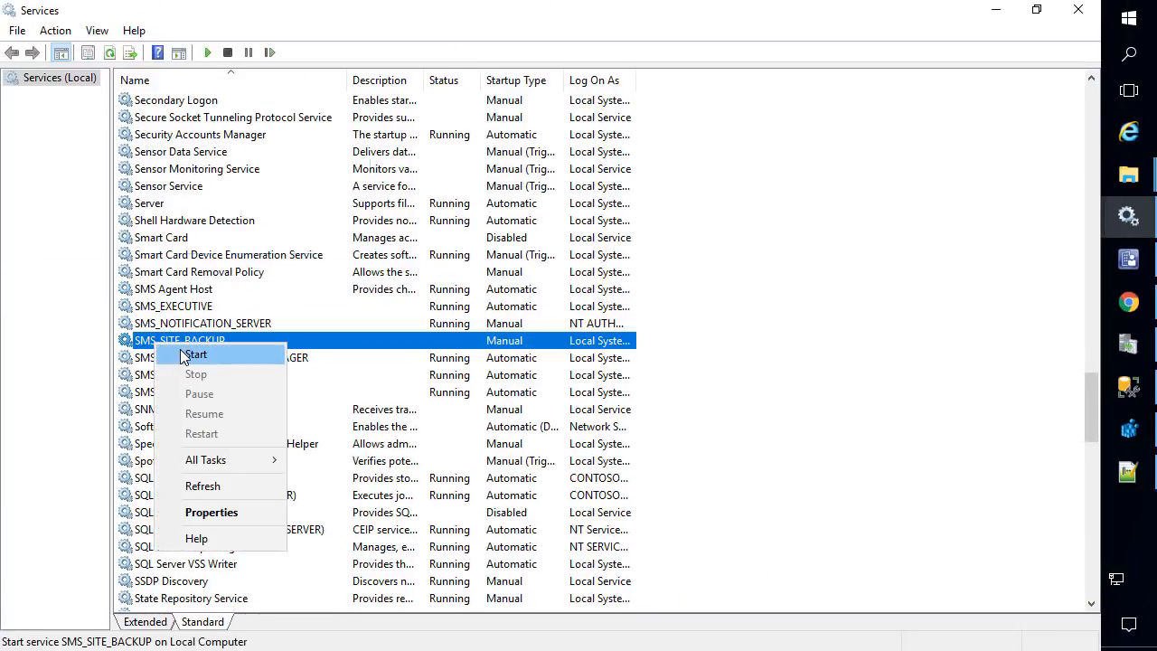
left_click(183, 353)
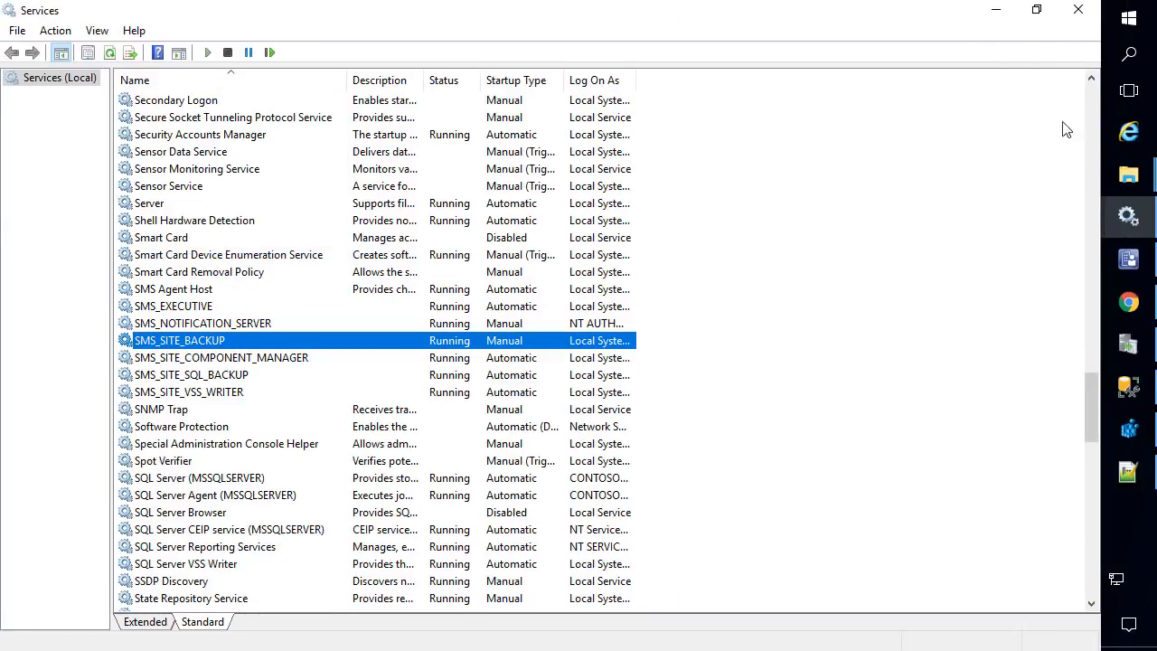
left_click(996, 10)
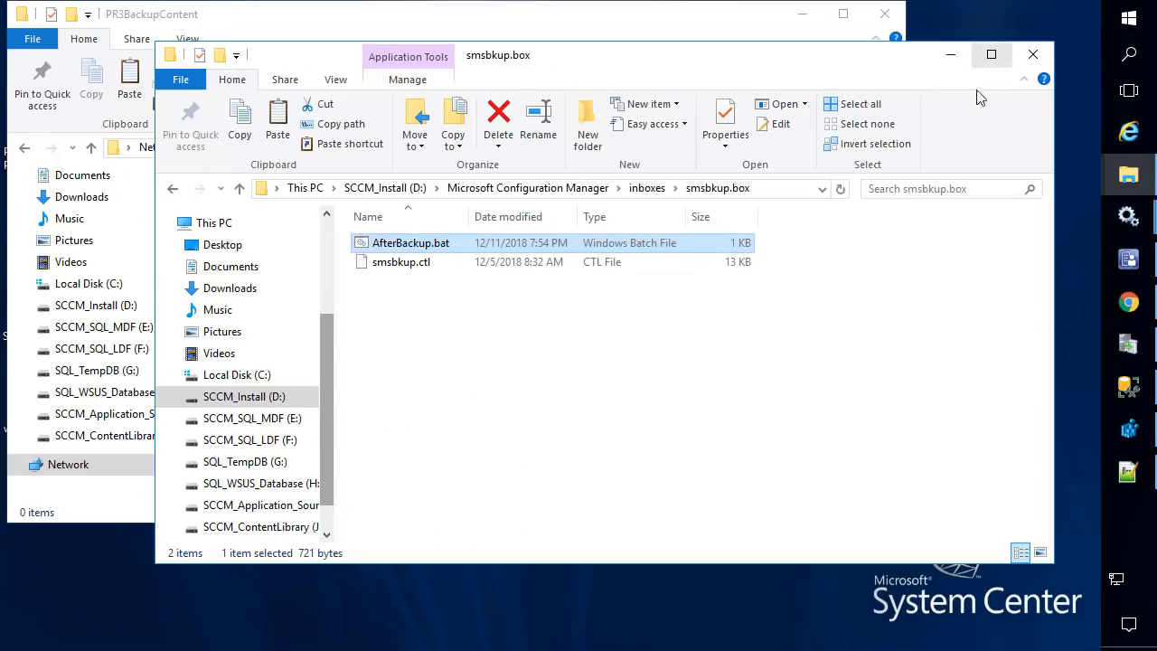
- Minimize the PR3BackupContent window and open smsbkup.log from the Site Server - Logs desktop folder in a maximized log viewer
left_click(801, 14)
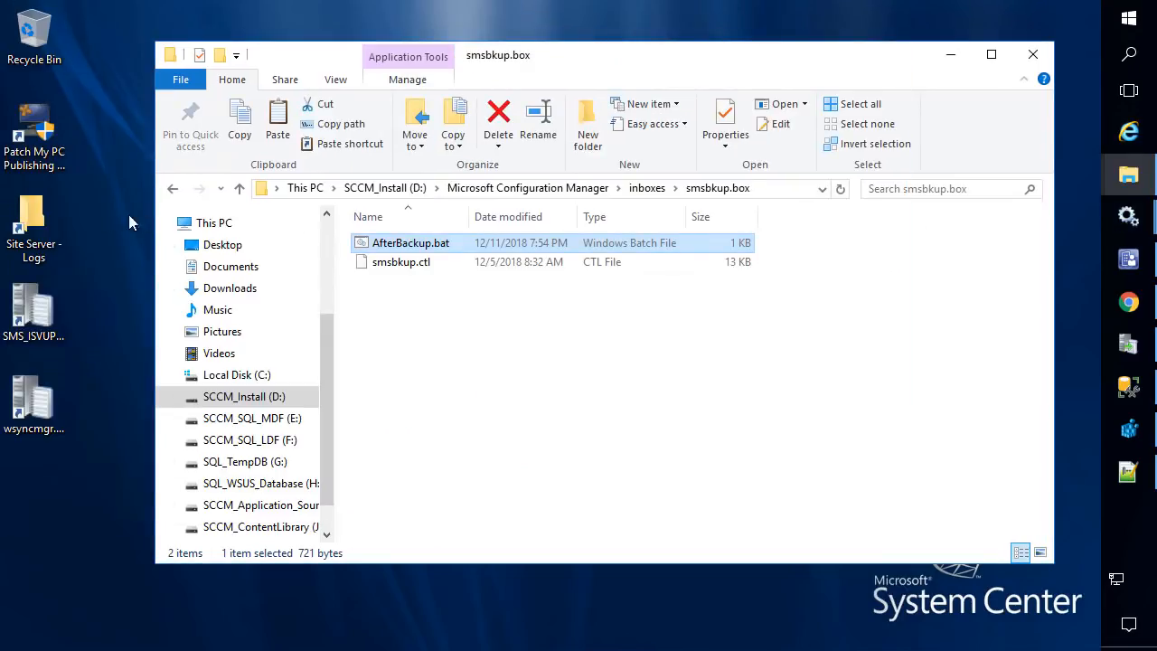
double_click(34, 217)
left_click(327, 323)
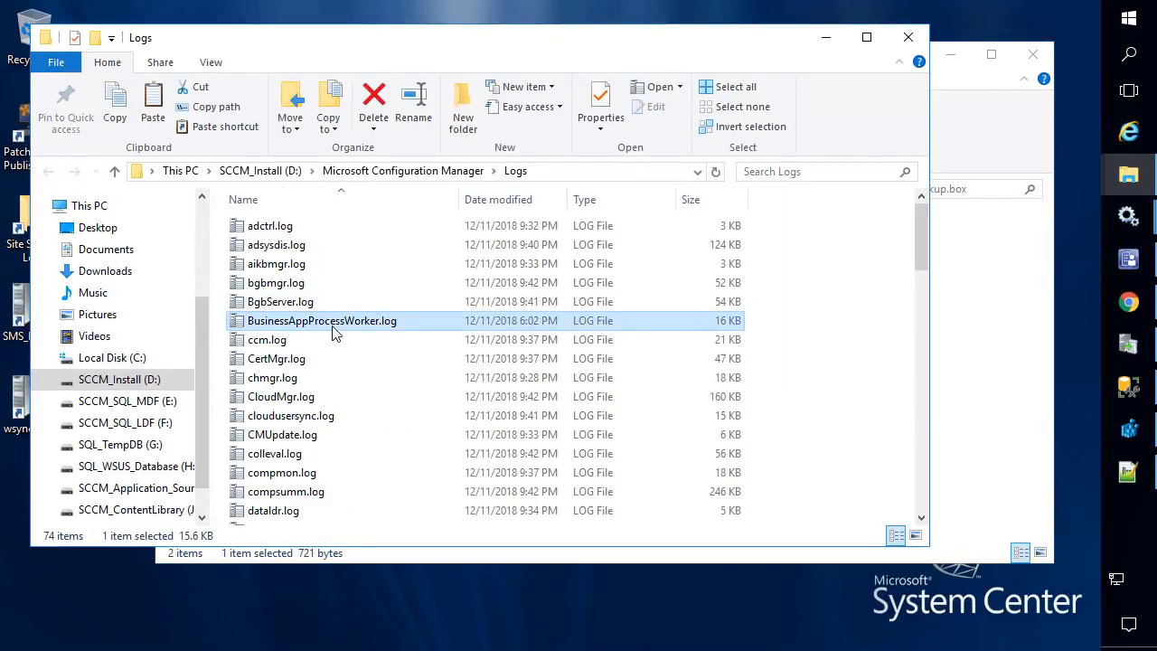
type("smsbkup")
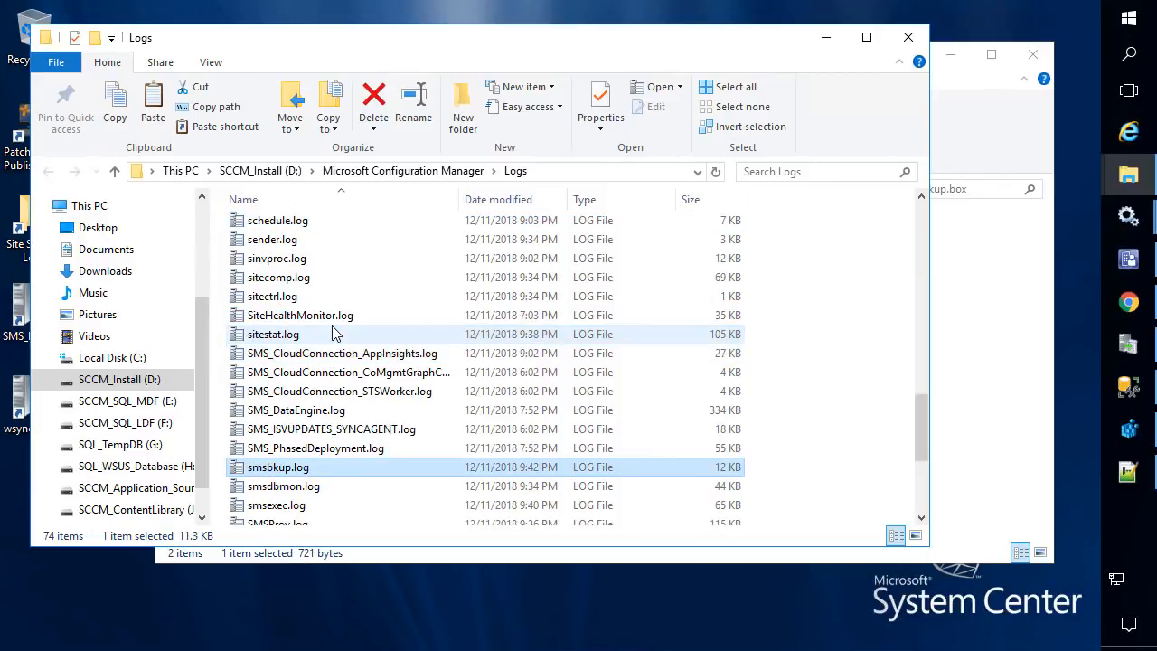
double_click(272, 467)
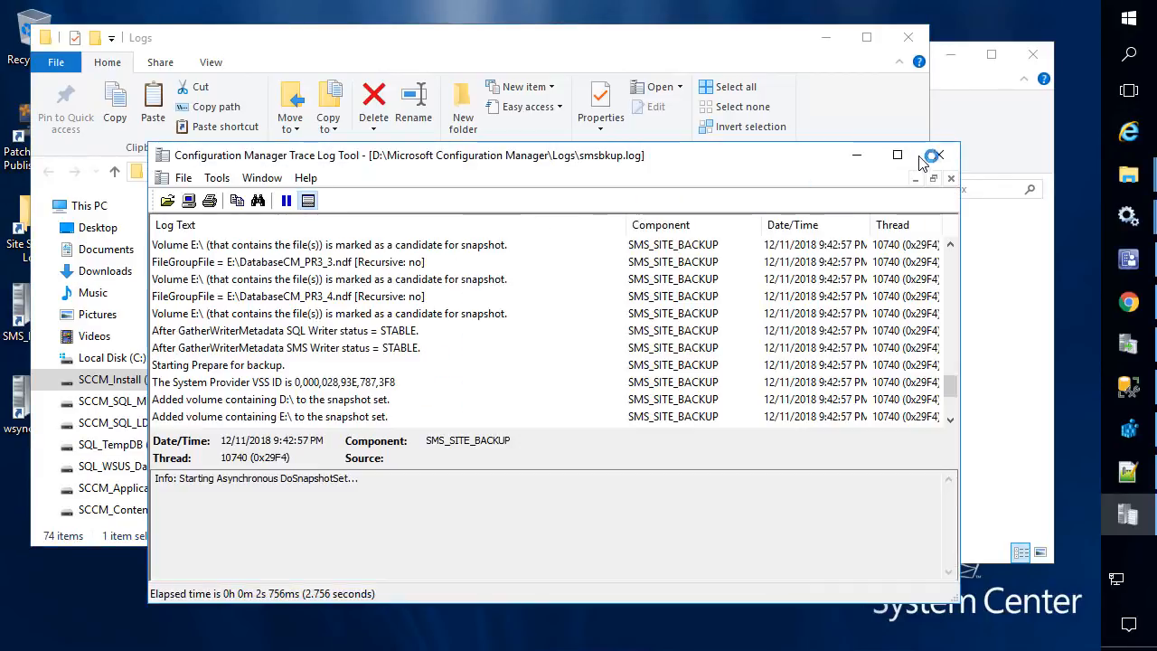
left_click(896, 155)
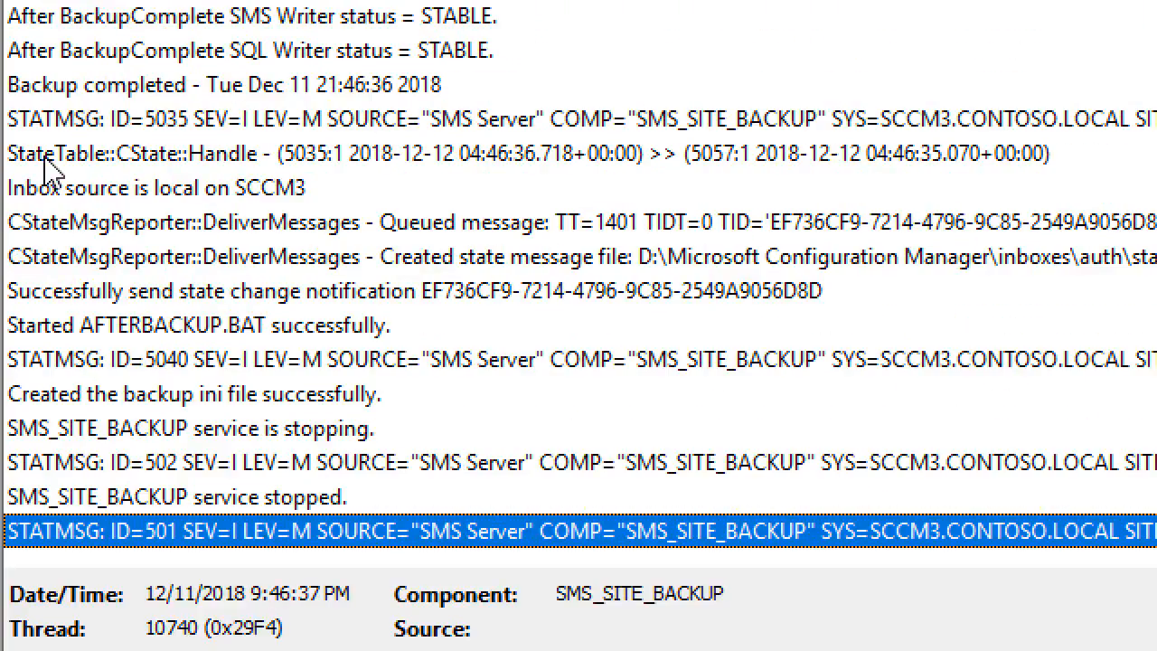
- Examine the backup completion and AFTERBACKUP.BAT start entries in smsbkup.log, and minimize the log viewer
left_click(166, 163)
left_click(209, 328)
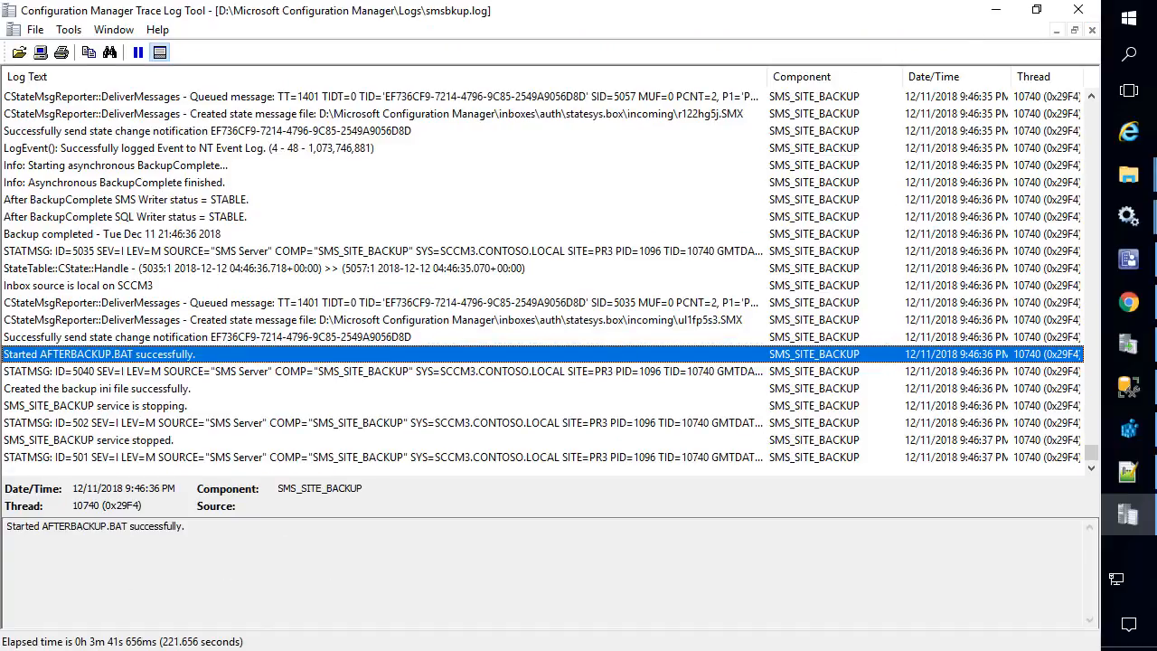
left_click(998, 11)
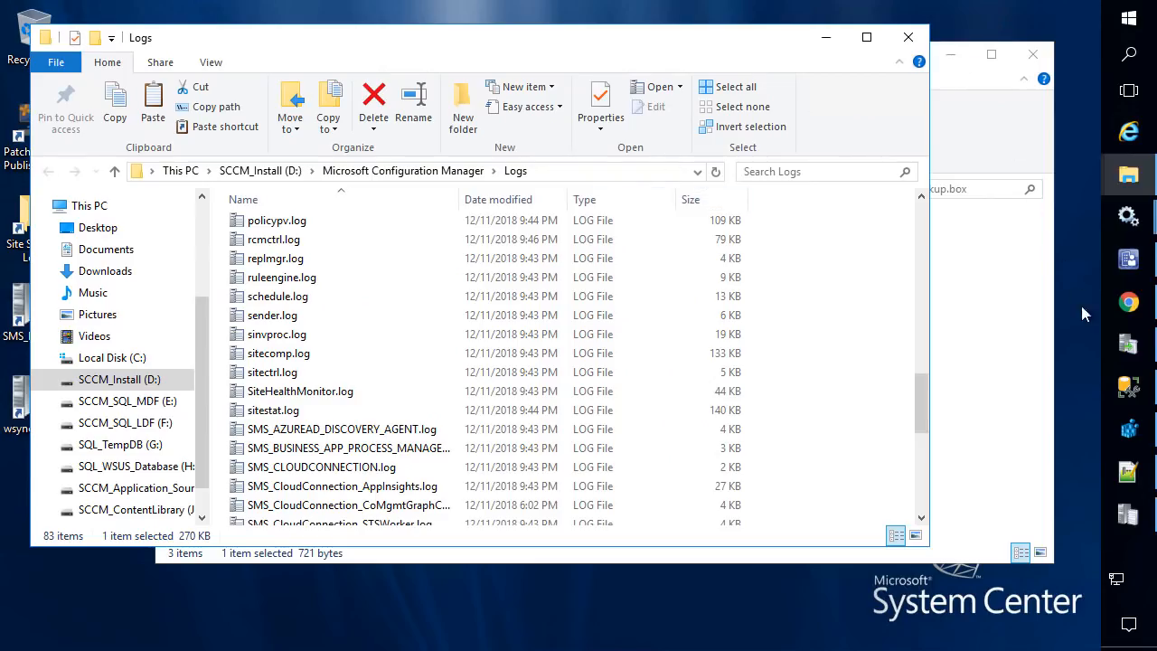
- Open Task Manager, inspect the command line of the cmd.exe process in the process details, and close Task Manager
right_click(1146, 565)
left_click(890, 461)
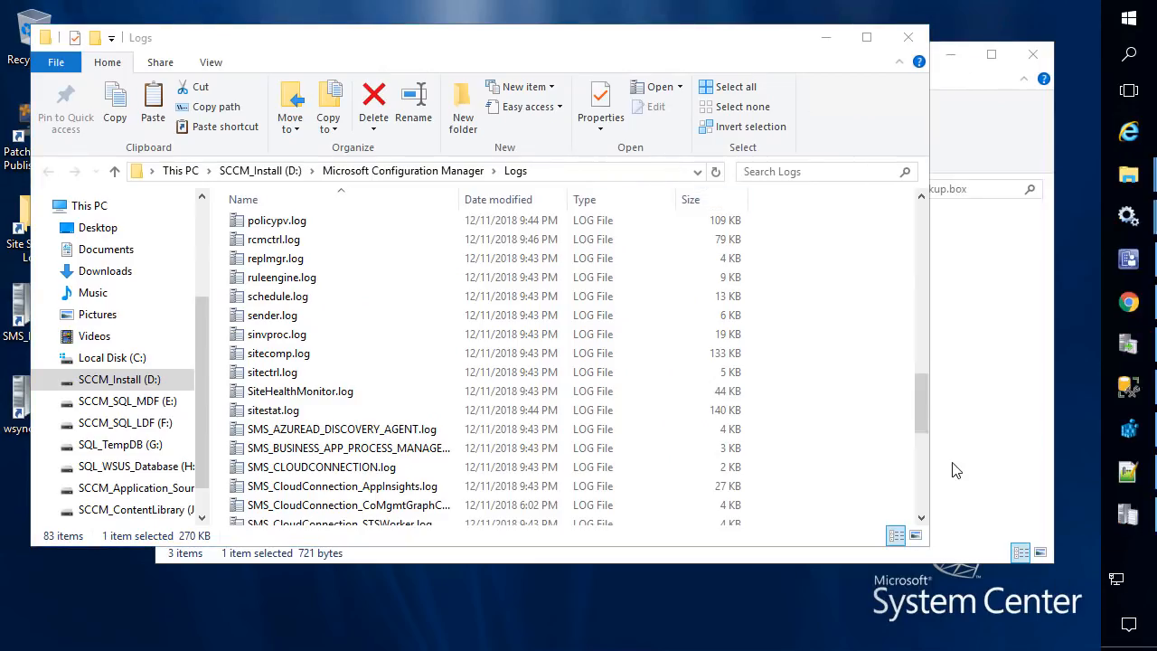
double_click(421, 129)
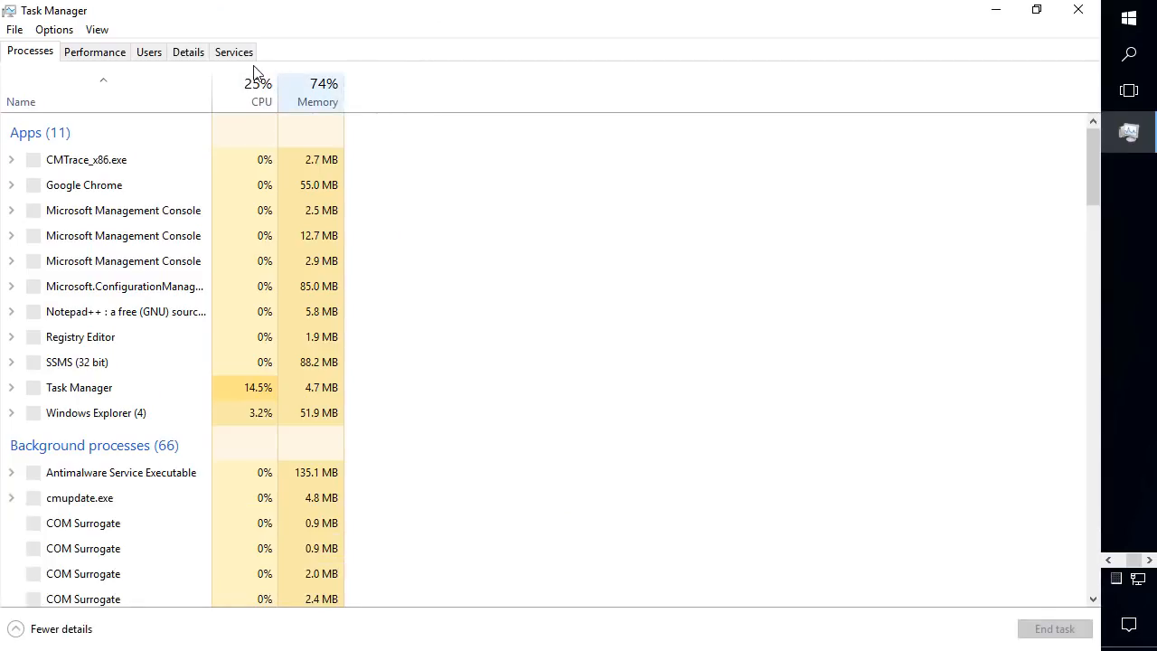
left_click(204, 56)
left_click(301, 259)
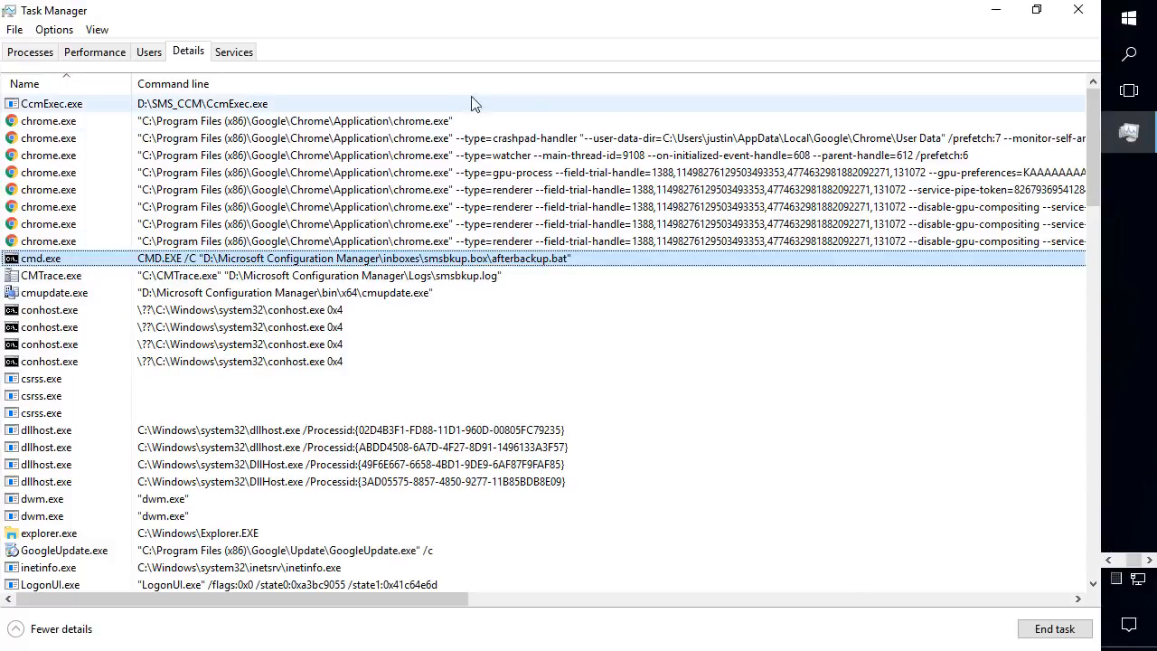
left_click(1098, 4)
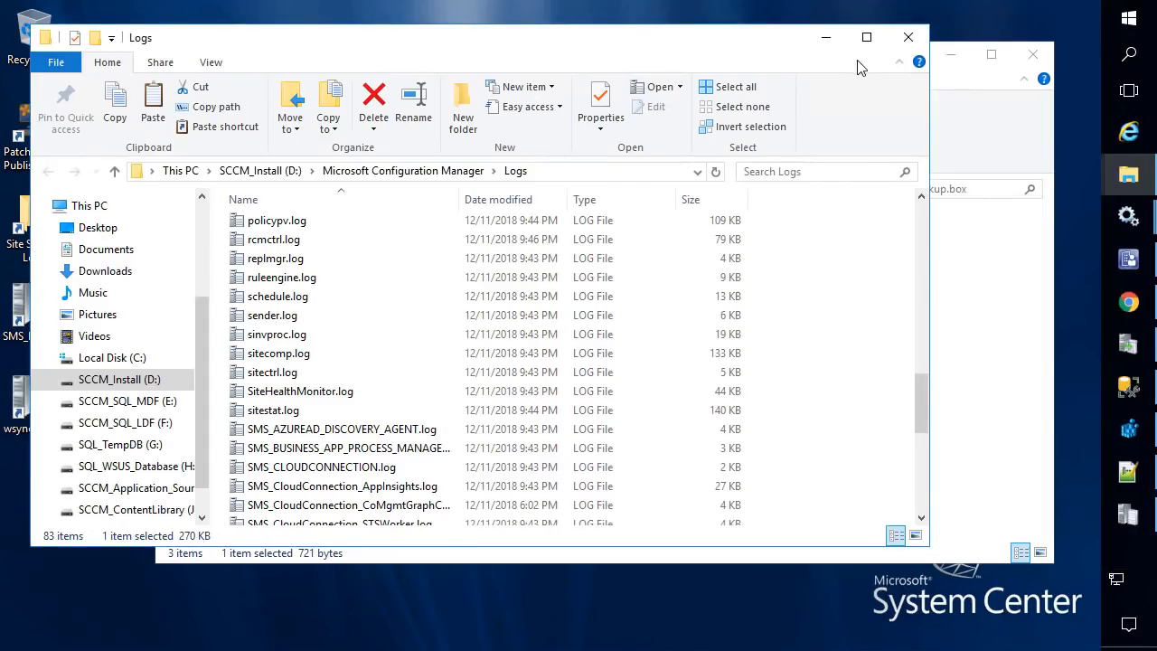
- Minimize the Logs folder and open AfterBackup.log from smsbkup.box in a maximized log viewer to follow the robocopy progress
left_click(821, 43)
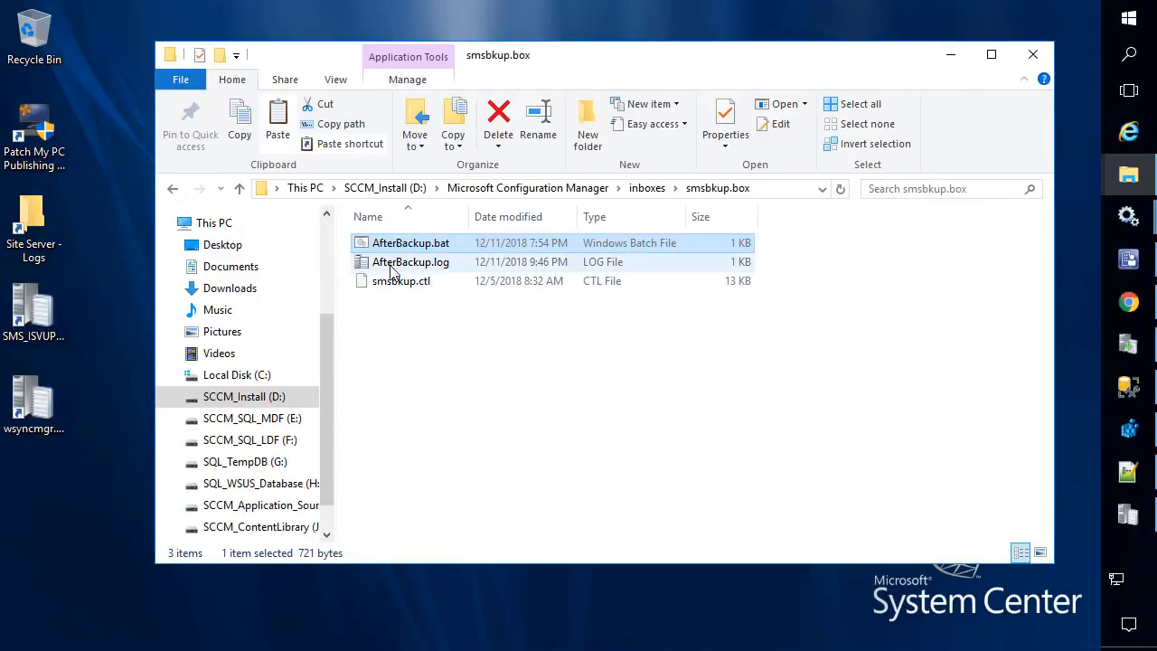
double_click(420, 261)
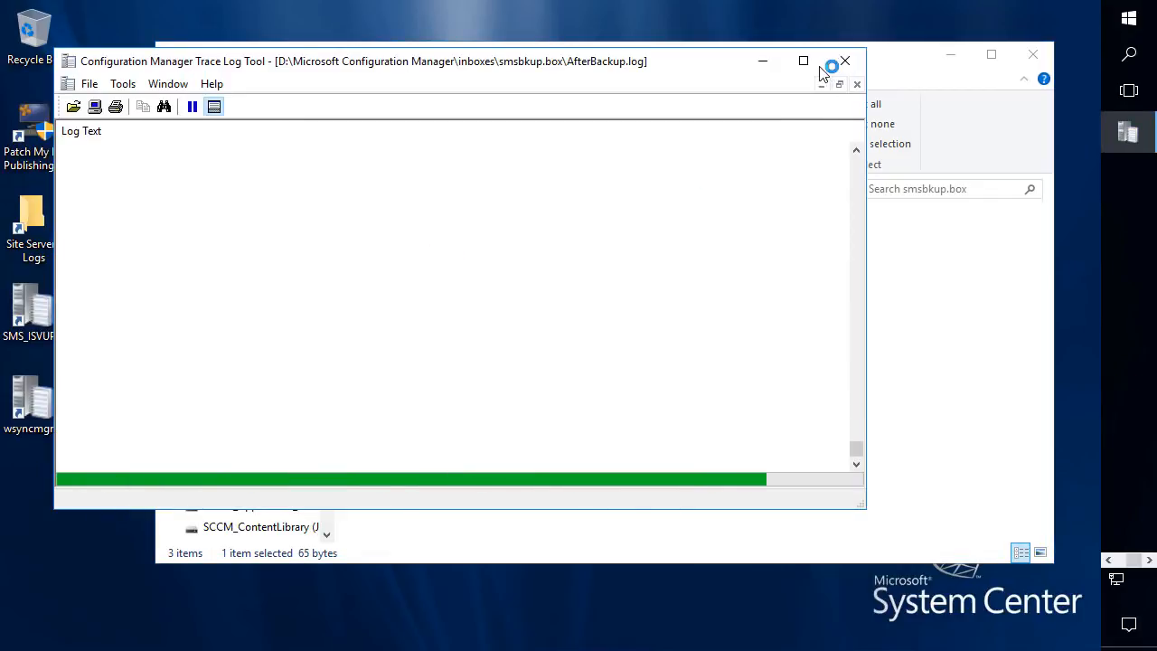
left_click(813, 60)
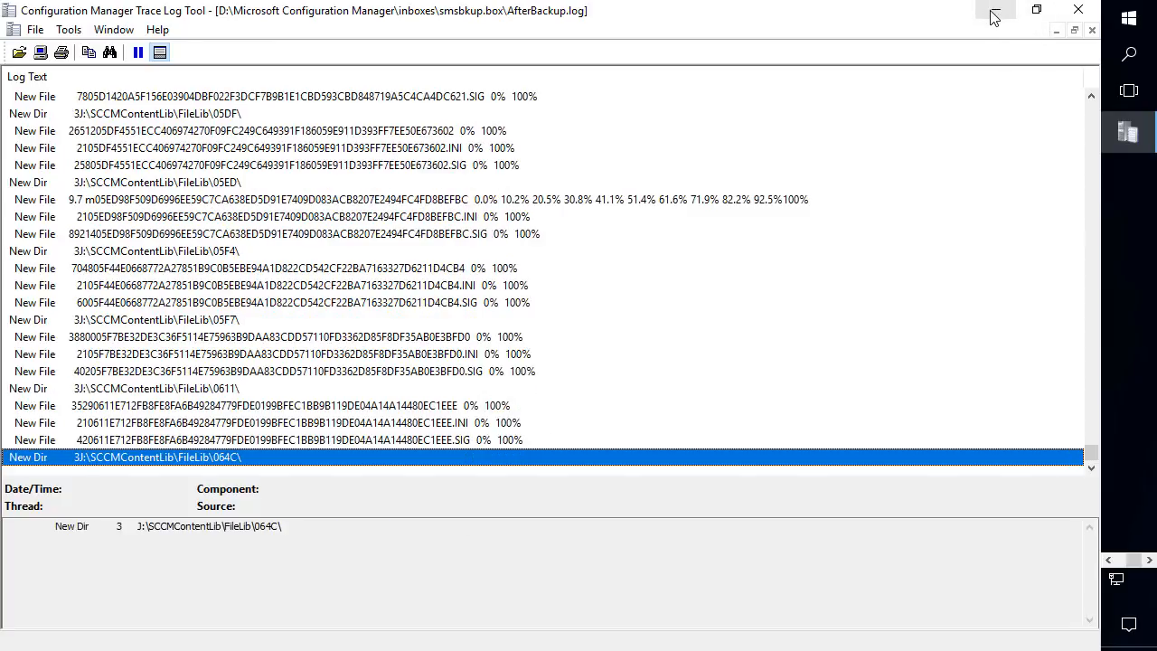
- Bring up the Scripts folder window and browse from it to the SitePR3\PR3BackupContent folder to check the copied content
left_click(1110, 561)
mouse_move(1128, 175)
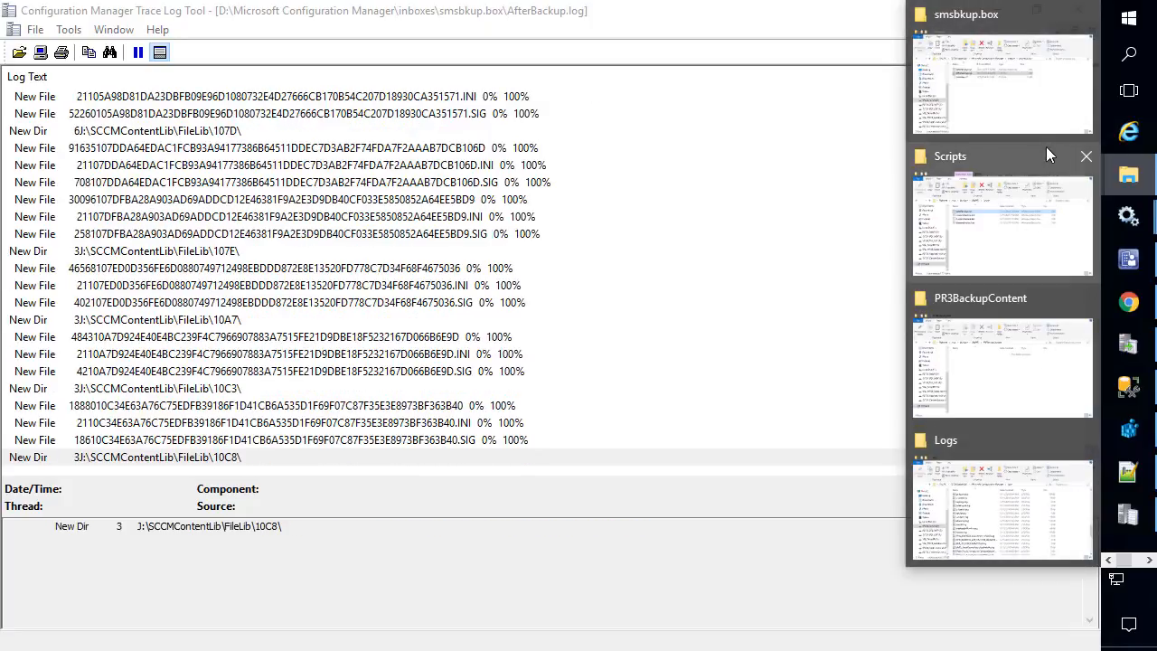
left_click(943, 241)
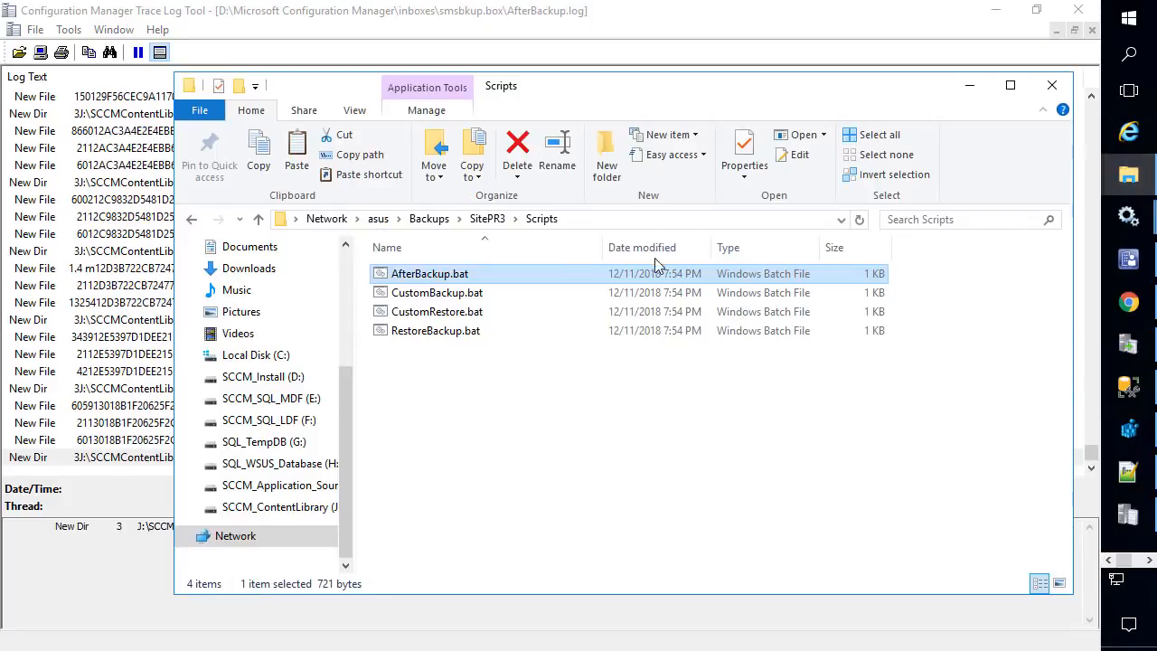
left_click(497, 221)
double_click(418, 311)
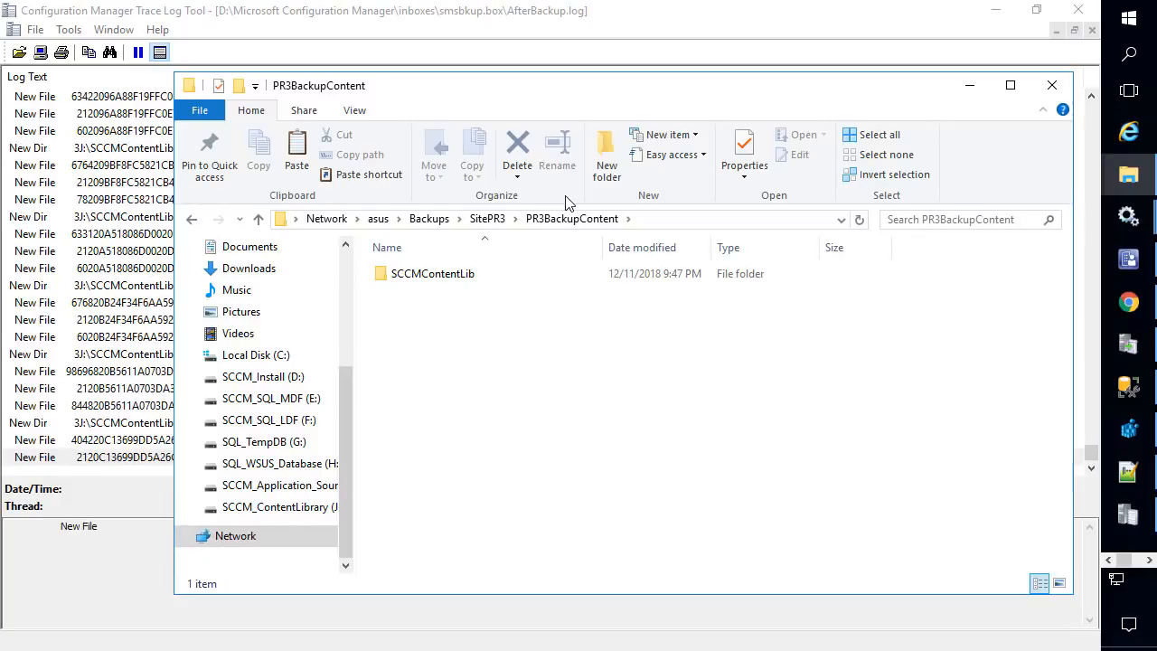
- Go back to the SitePR3 folder, open PR3Backup, and check the contents of its CD.Latest folder
left_click(496, 223)
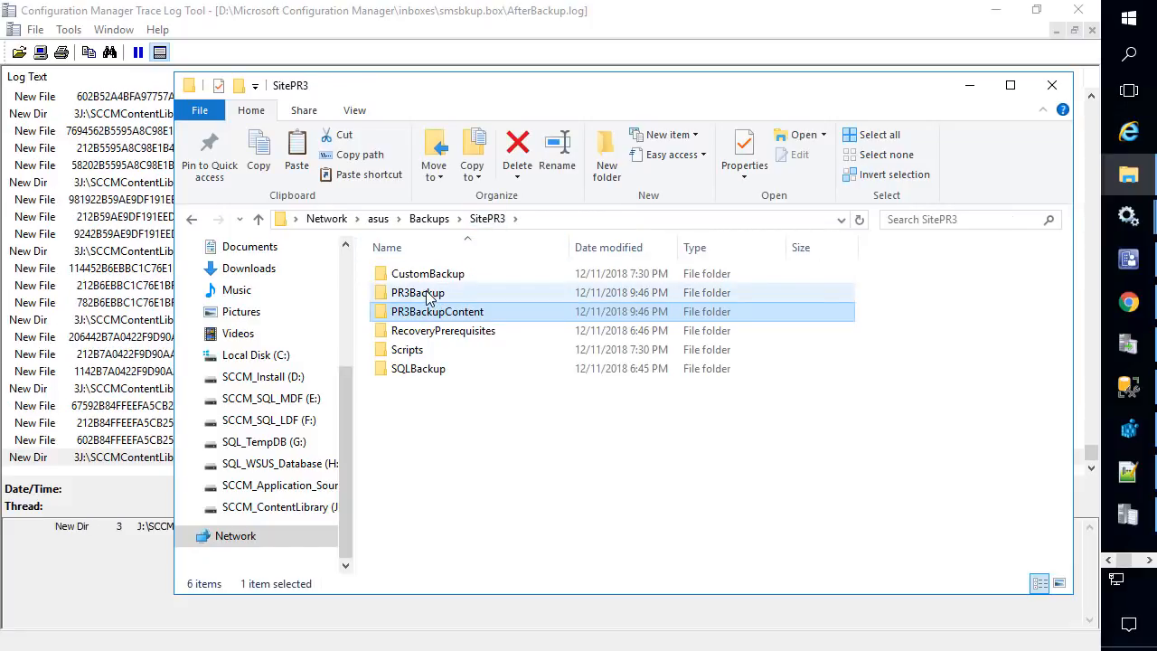
mouse_move(429, 301)
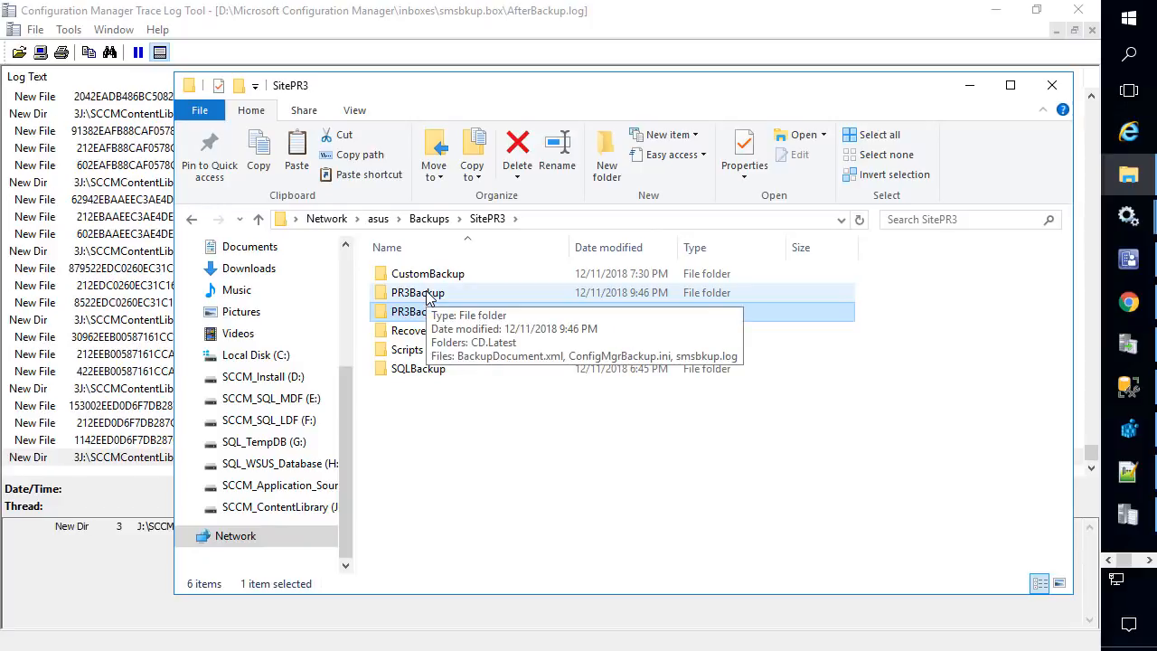
left_click(428, 298)
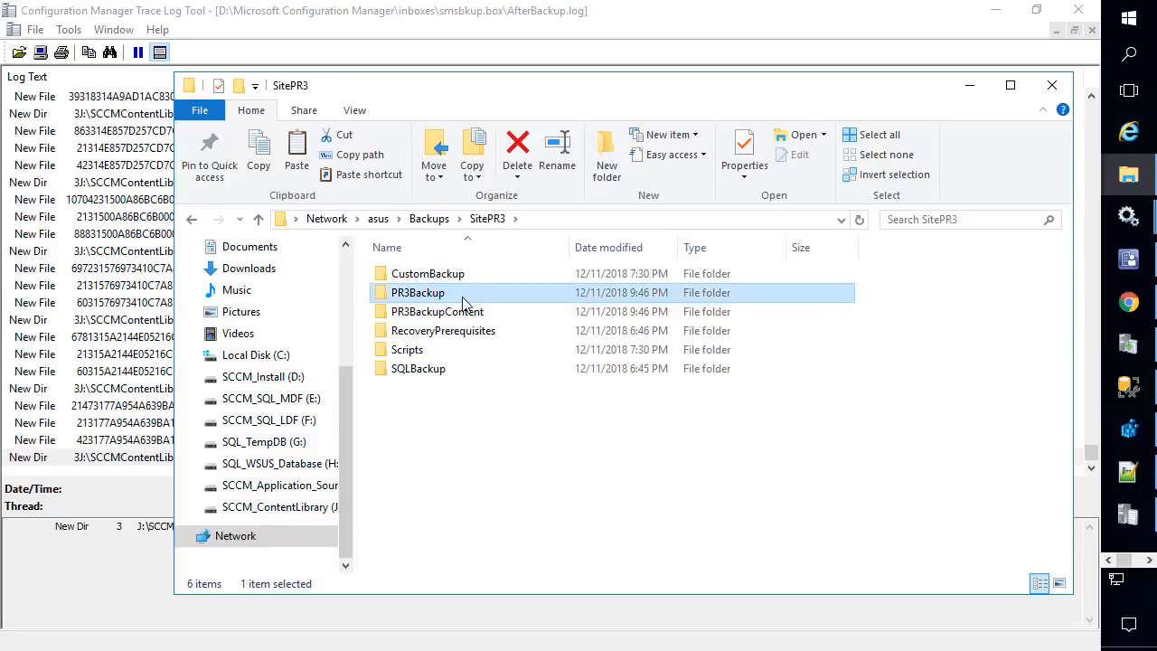
double_click(423, 297)
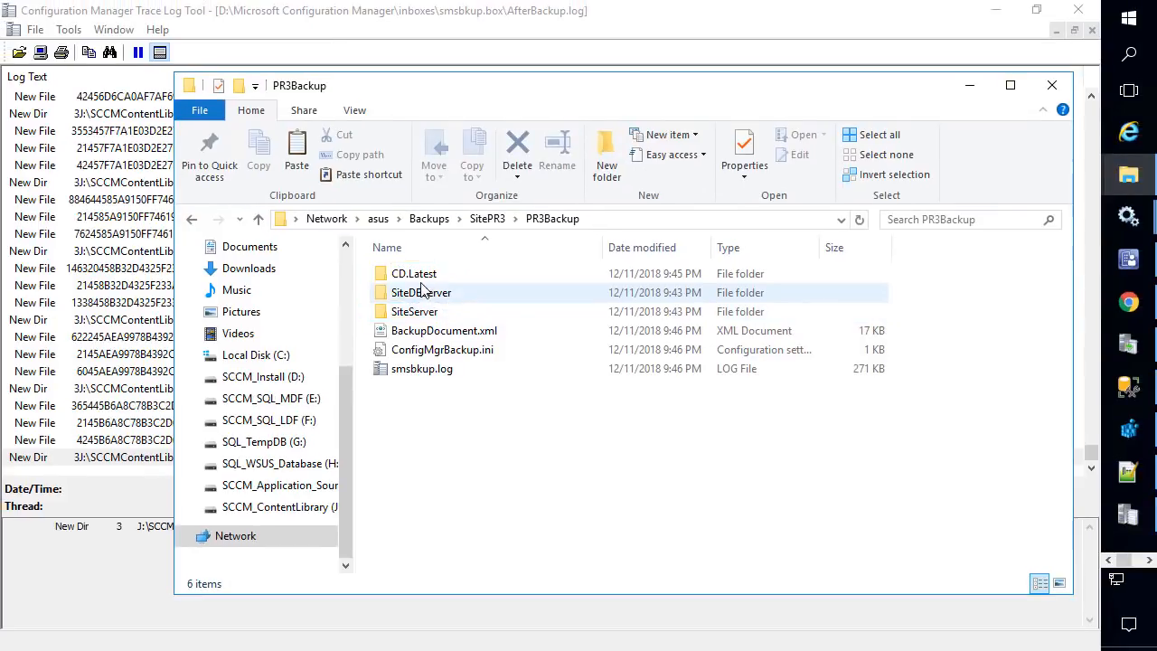
double_click(414, 274)
left_click_drag(551, 426, 374, 254)
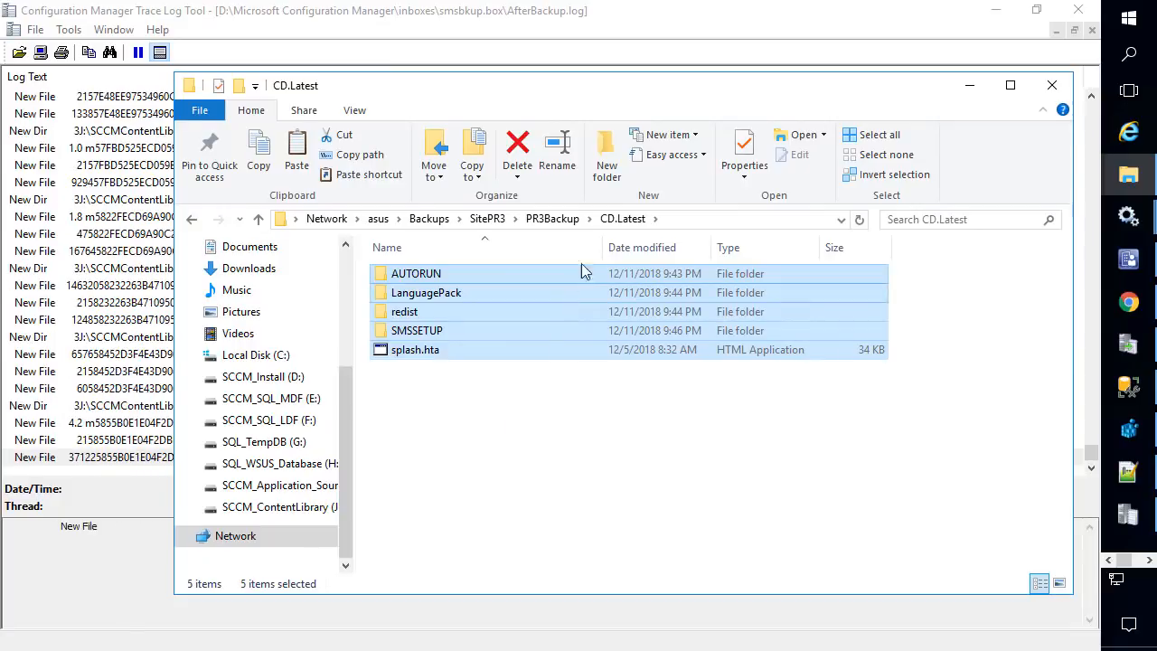
left_click(553, 219)
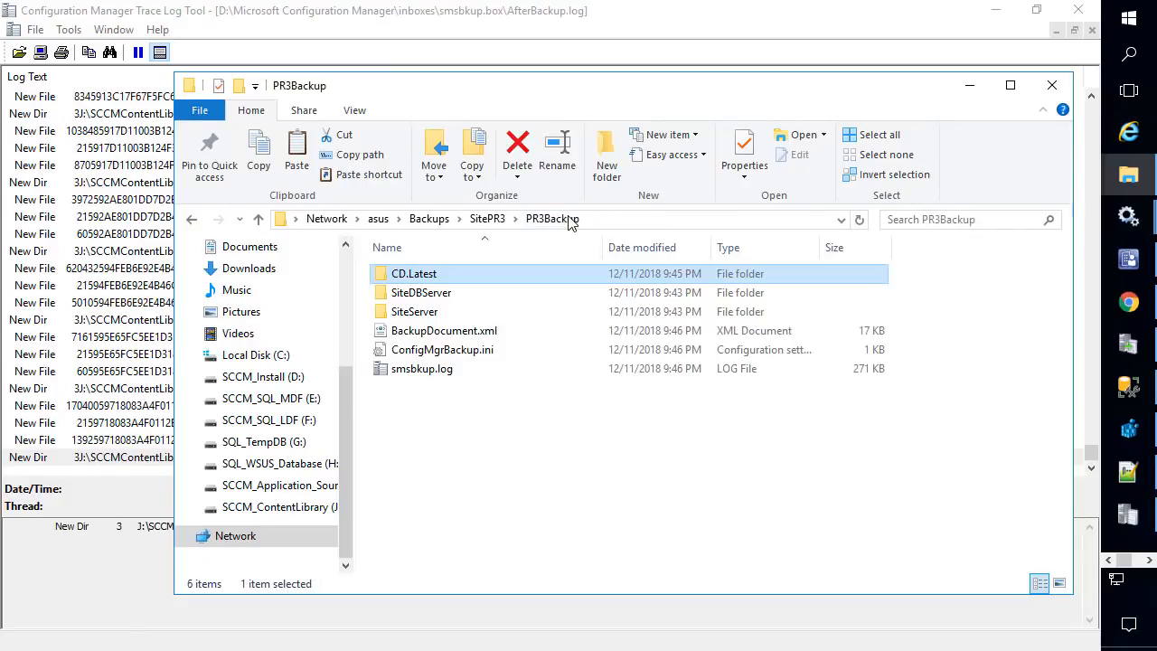
- Check the database files backed up in the SiteDBServer folder and return to PR3Backup
double_click(438, 295)
left_click(444, 311)
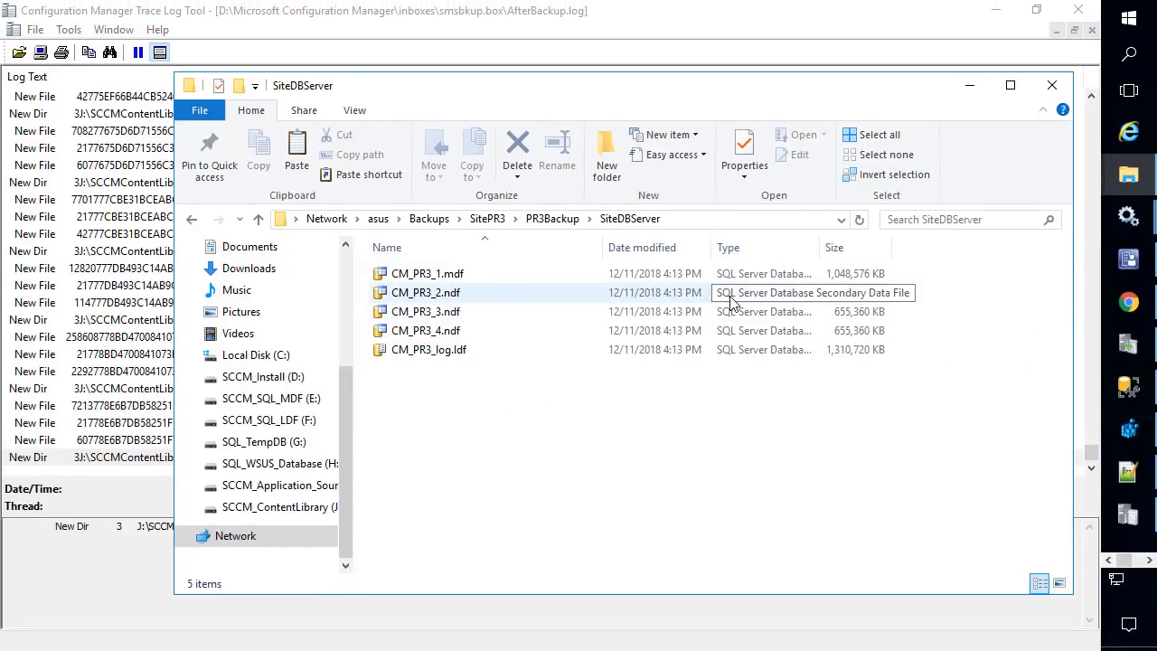
left_click(558, 218)
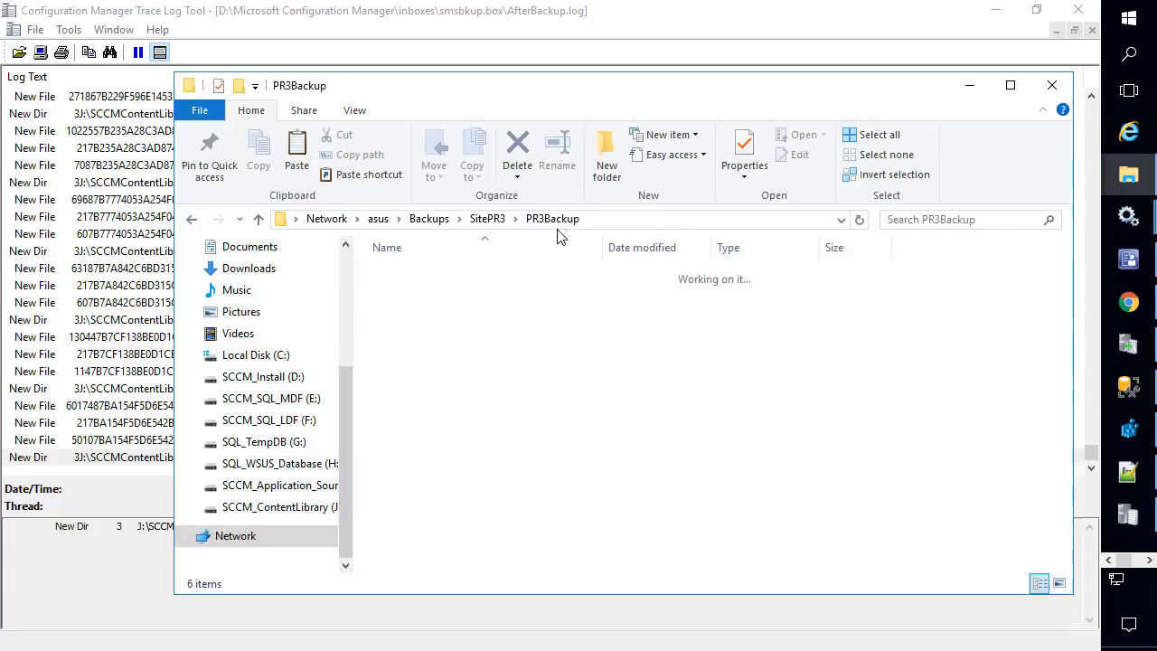
- Open the SMSServer folder under SiteServer and look through the backed-up inboxes folder
double_click(434, 312)
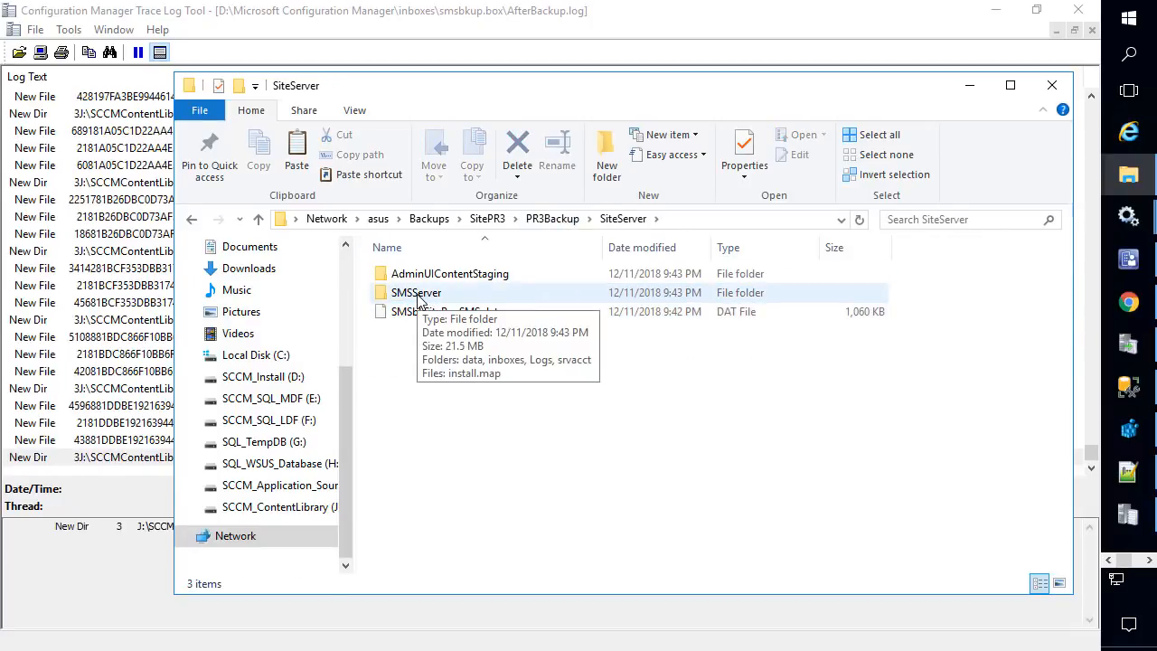
double_click(419, 298)
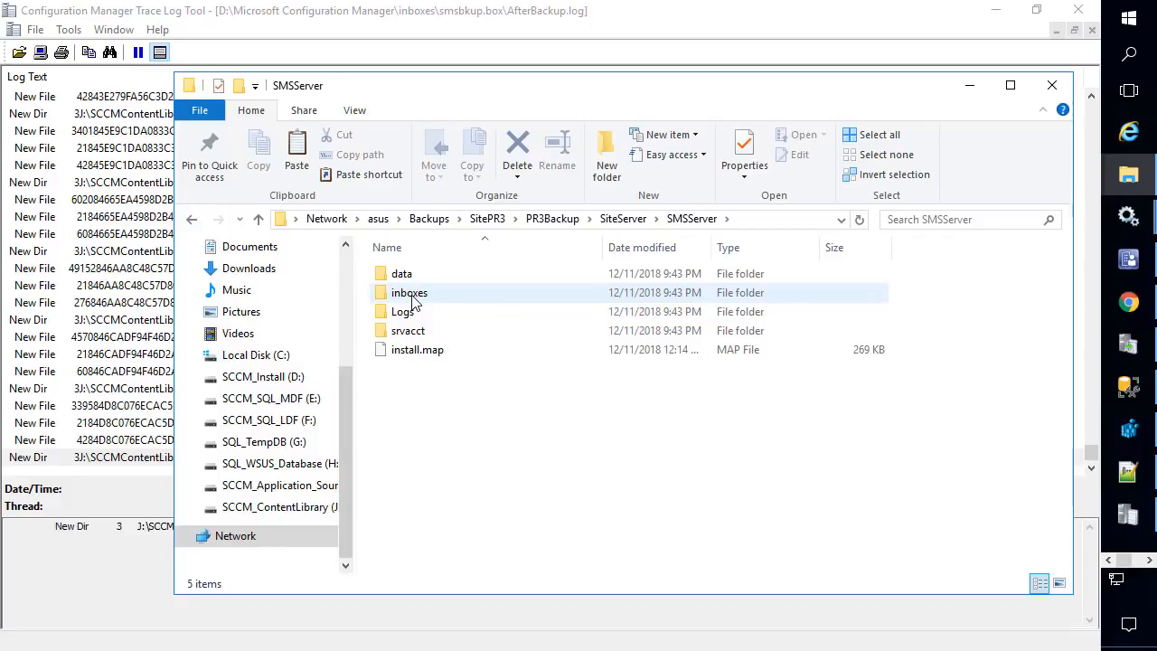
double_click(416, 295)
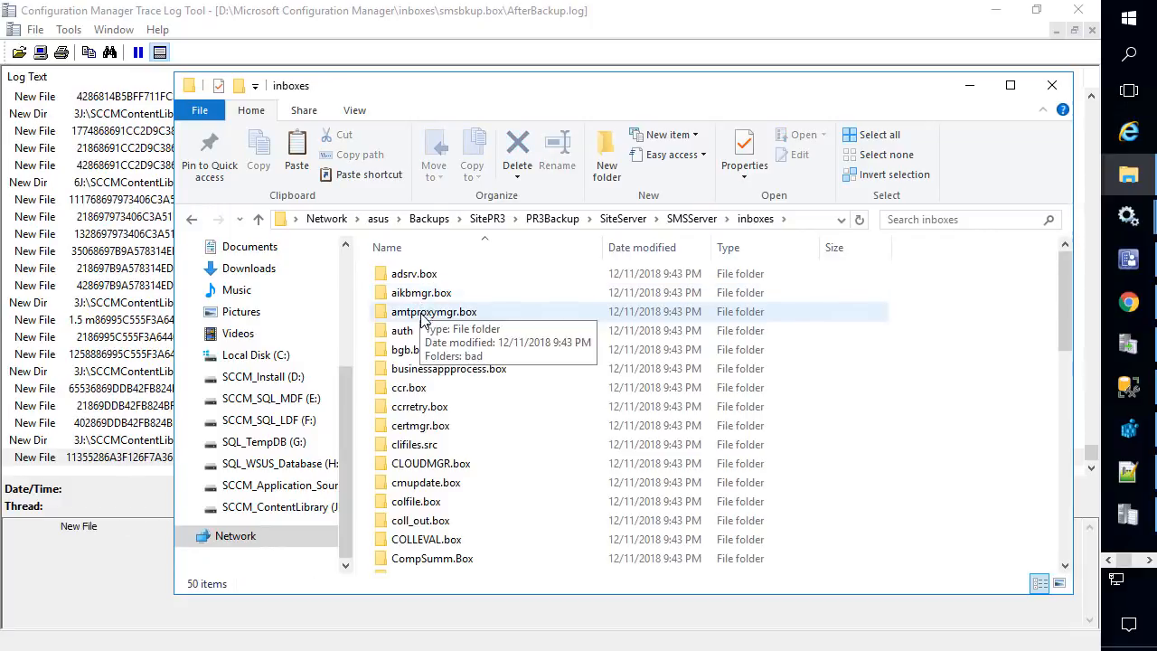
scroll(480, 408, "down", 11)
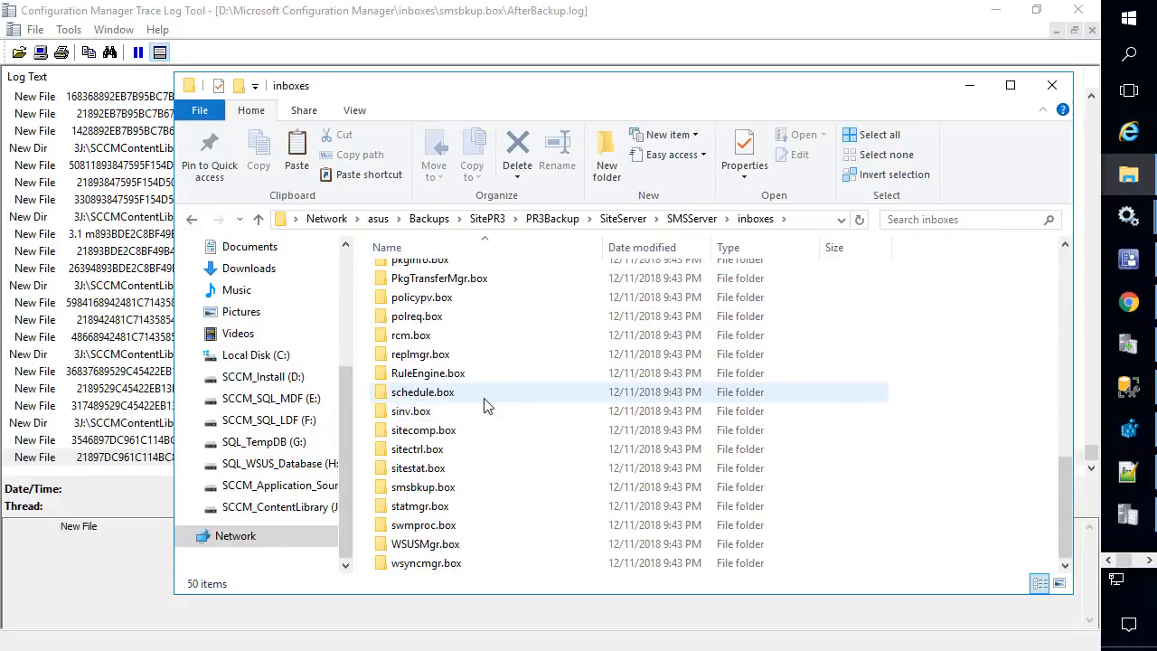
scroll(492, 407, "up", 10)
key("BackSpace")
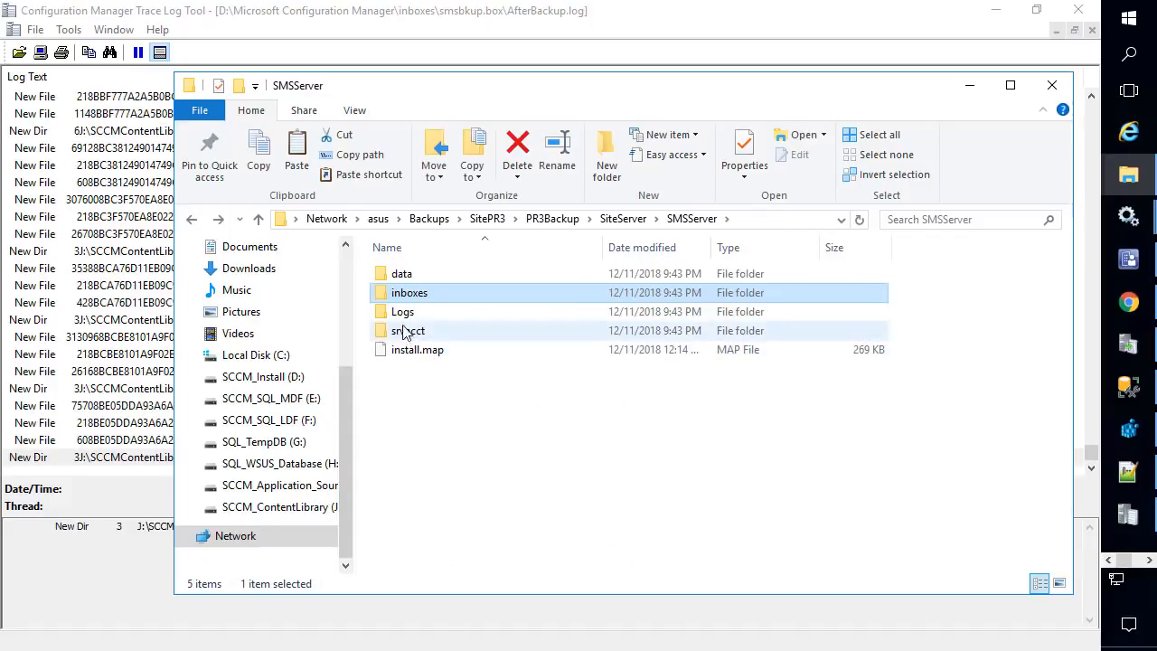
- Look through the backed-up Logs folder in SMSServer and return to the PR3Backup folder
double_click(403, 312)
scroll(441, 308, "down", 20)
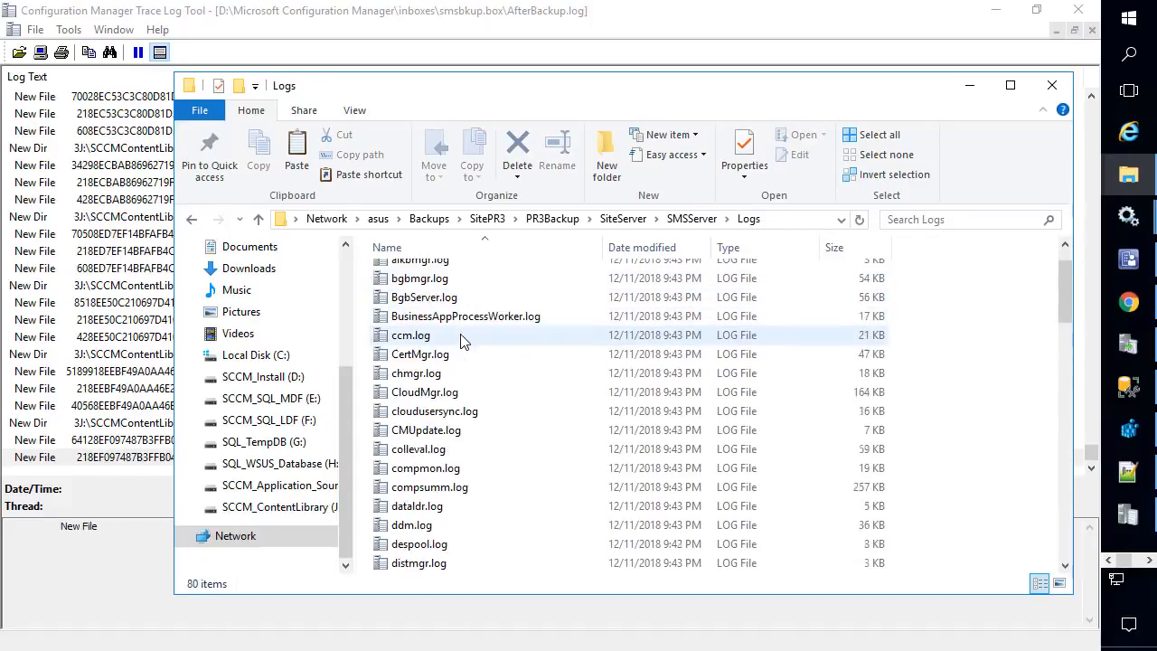
key("BackSpace")
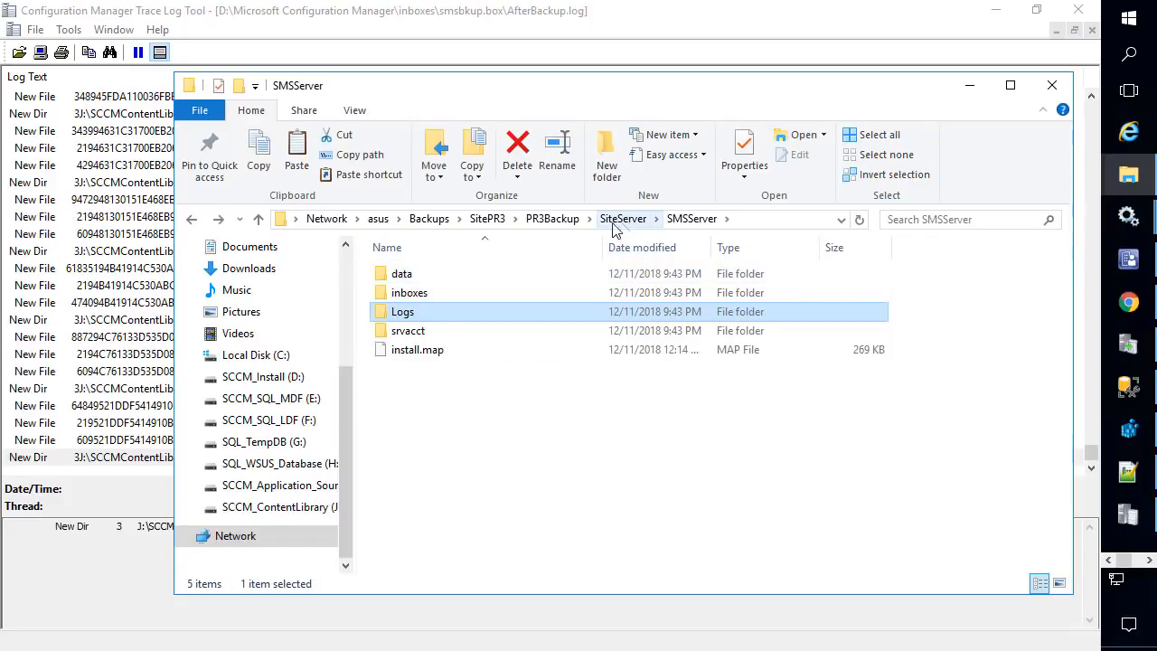
left_click(552, 219)
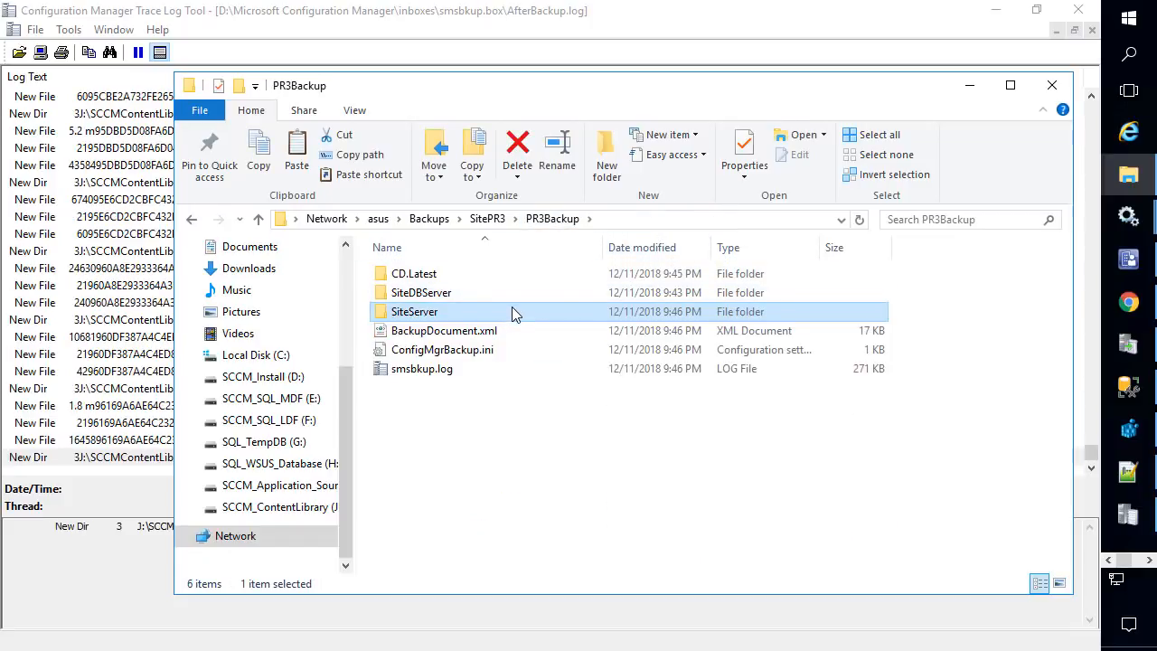
- Locate and select the smsbkup.log file in the PR3Backup folder
left_click(454, 370)
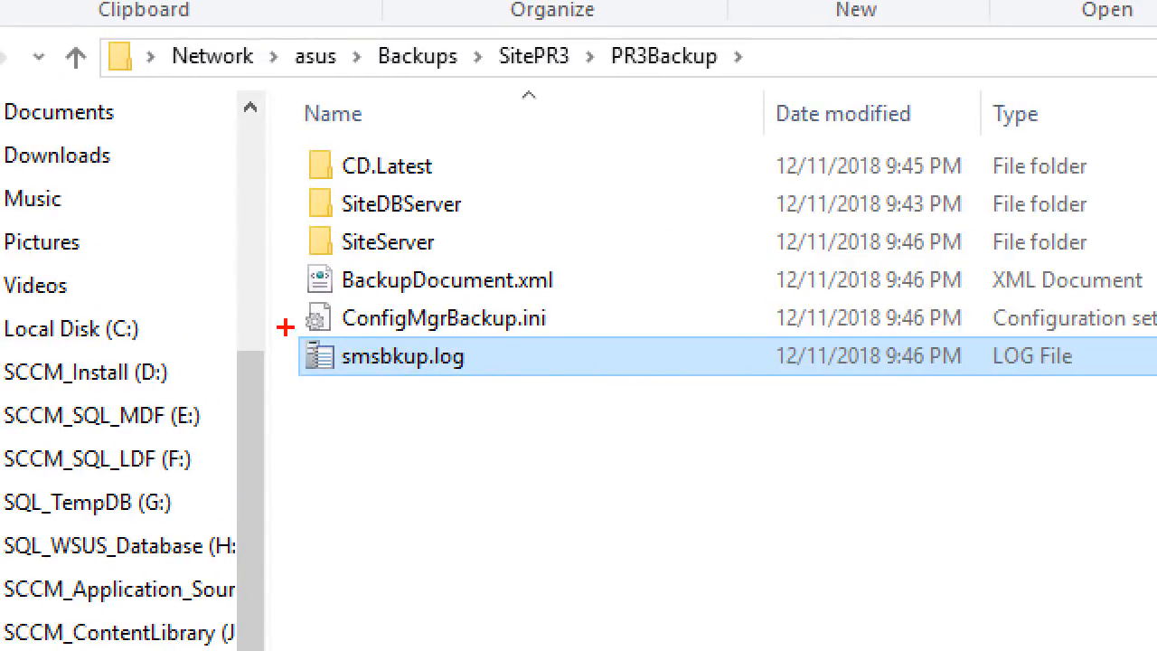
mouse_move(285, 327)
left_mouse_down()
mouse_move(481, 394)
mouse_move(511, 386)
left_mouse_up()
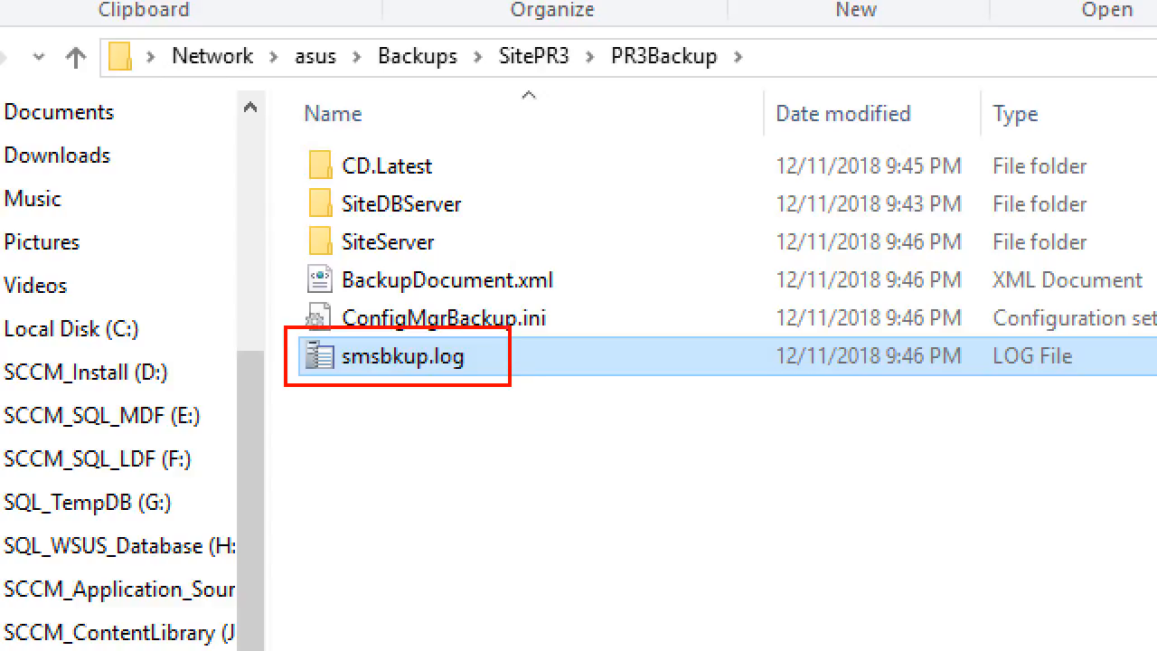
key("Escape")
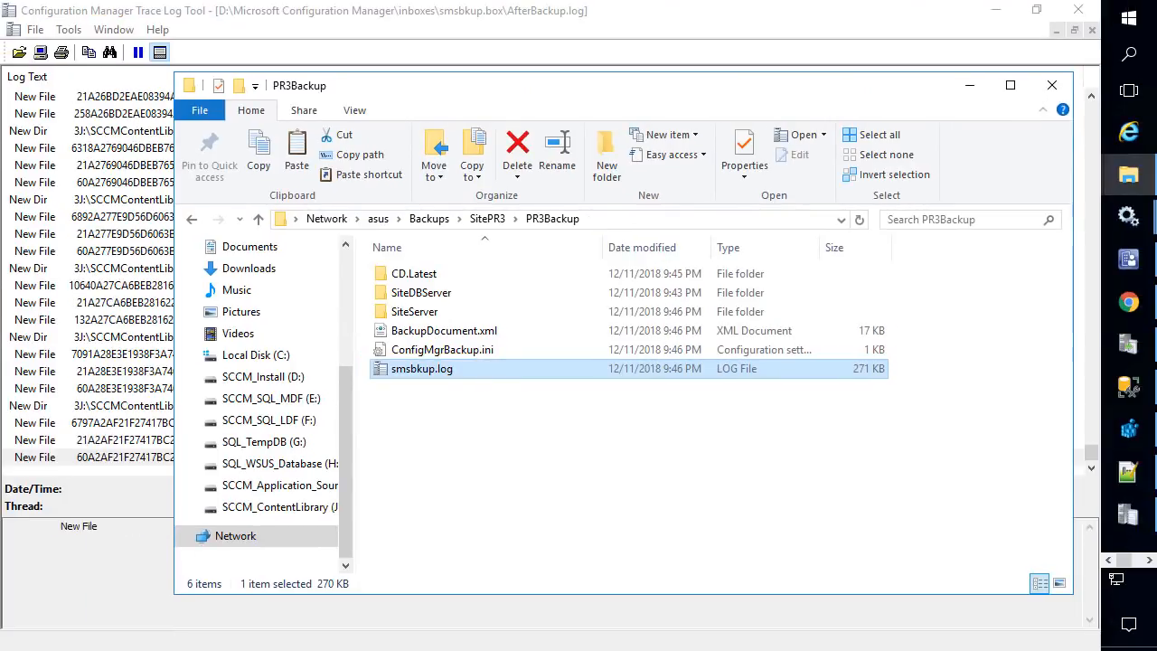
- Open RecoveryPrerequisites in SitePR3 and check the contents of its SQL Server 2017 and Windows 10 1809 ADK folders
left_click(535, 56)
left_click(455, 316)
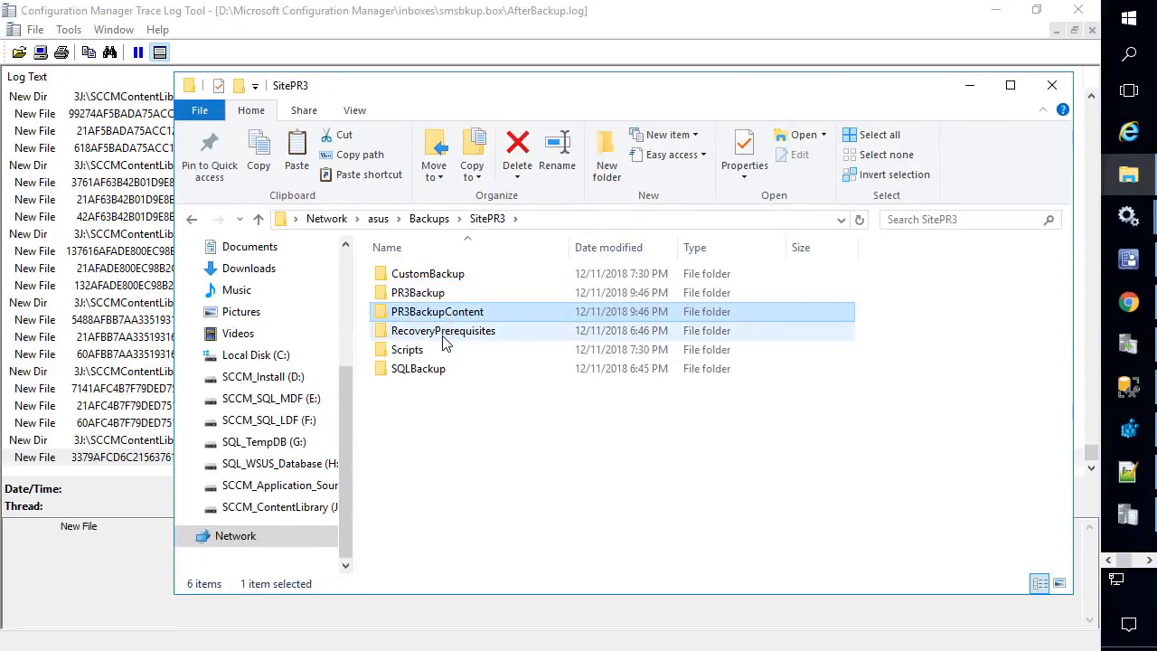
double_click(436, 331)
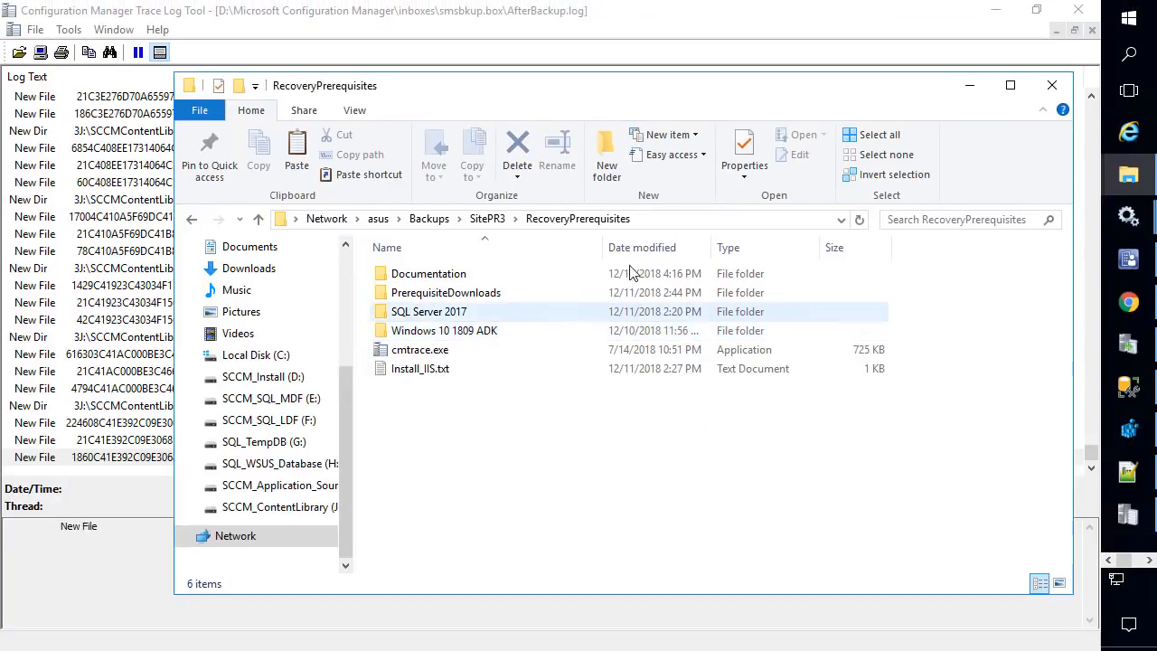
double_click(465, 321)
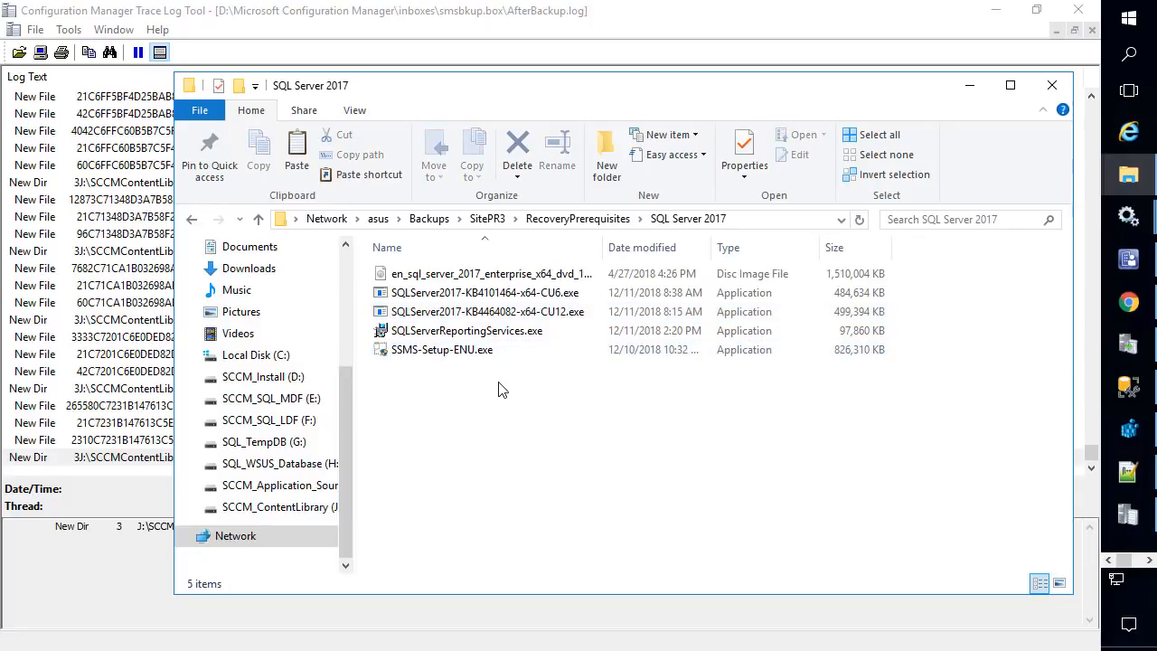
left_click_drag(498, 388, 391, 242)
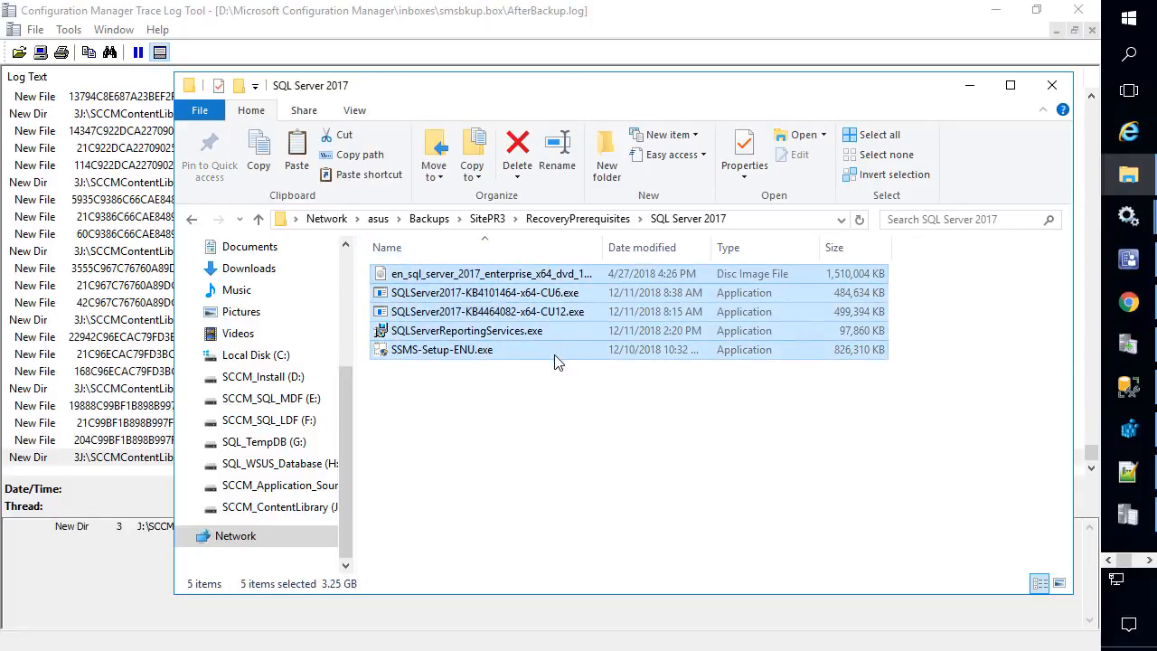
key("alt+Left")
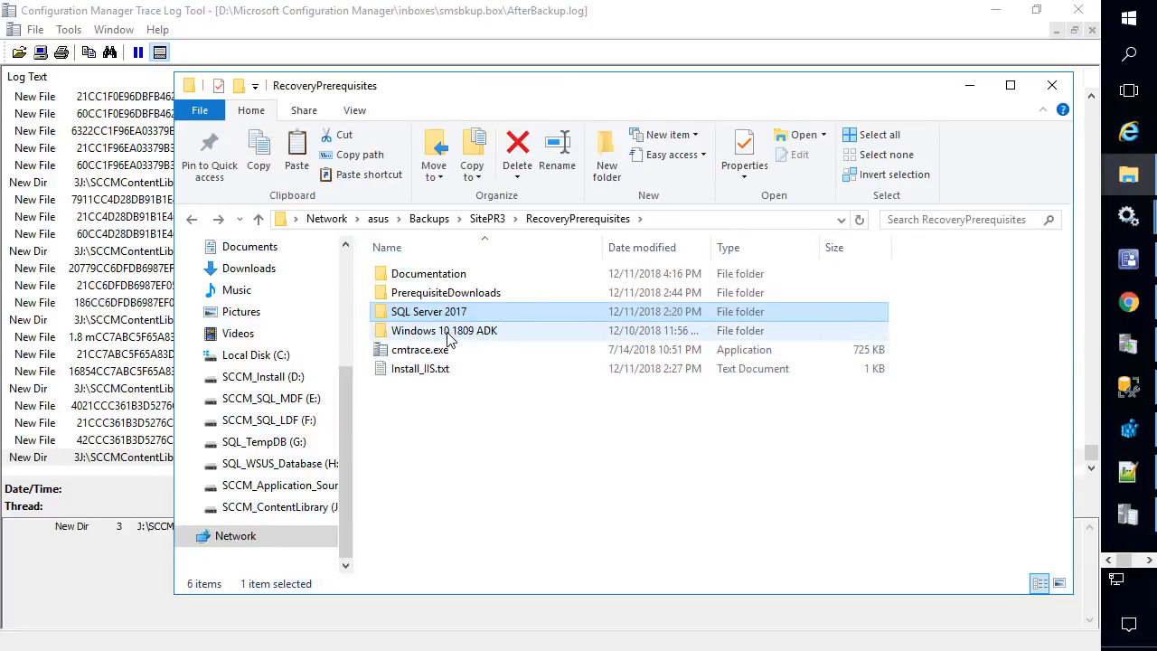
double_click(452, 331)
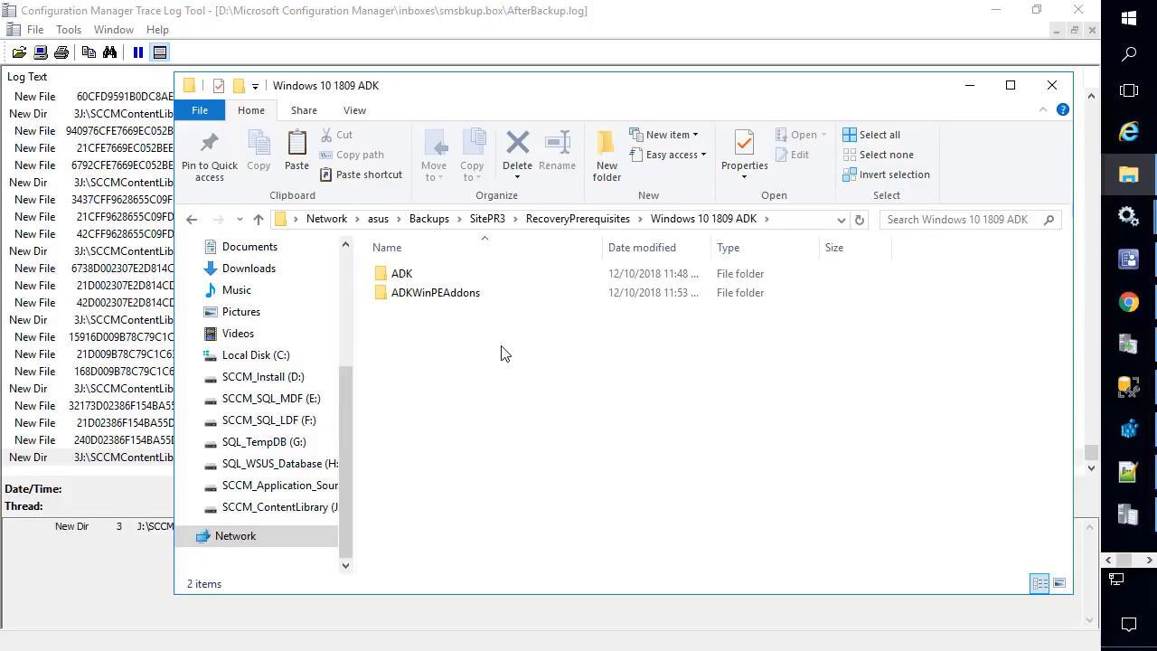
key("alt+Left")
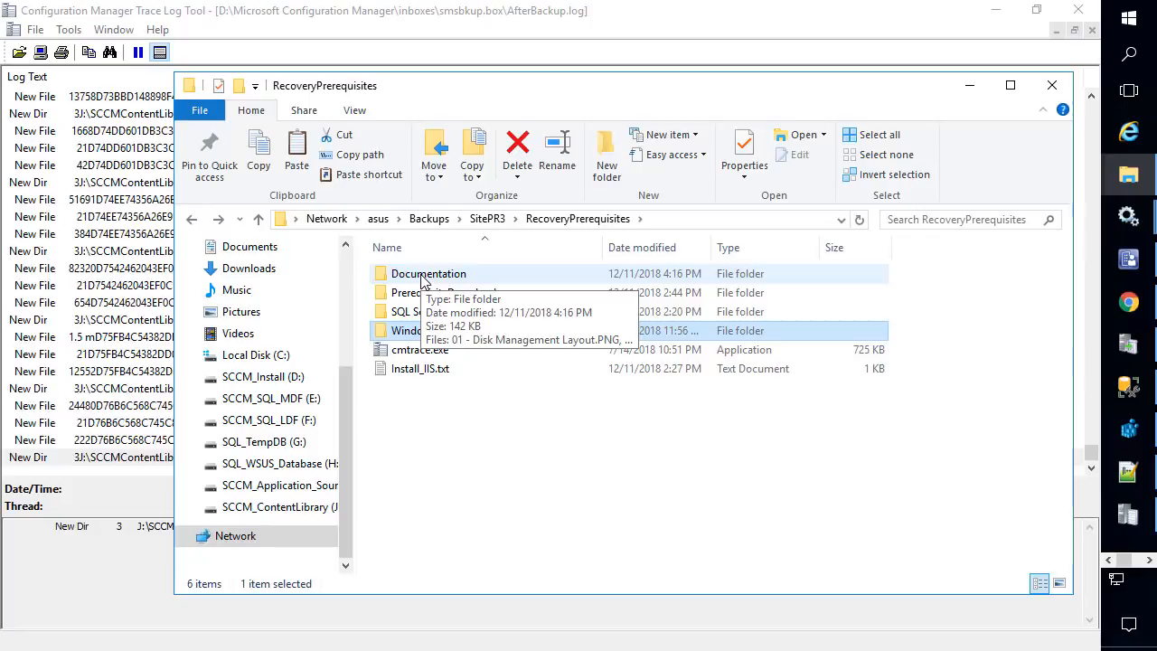
- Open 01 - Disk Management Layout.PNG from the Documentation folder, review the volume list, and close the image
double_click(421, 276)
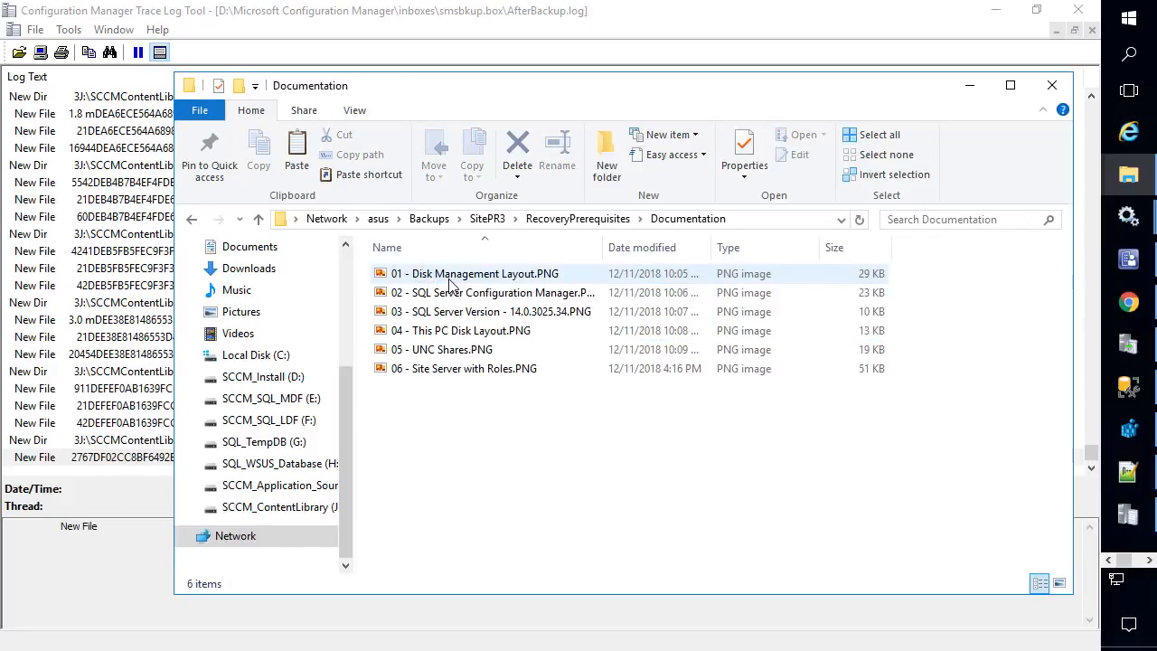
left_click(449, 282)
double_click(456, 273)
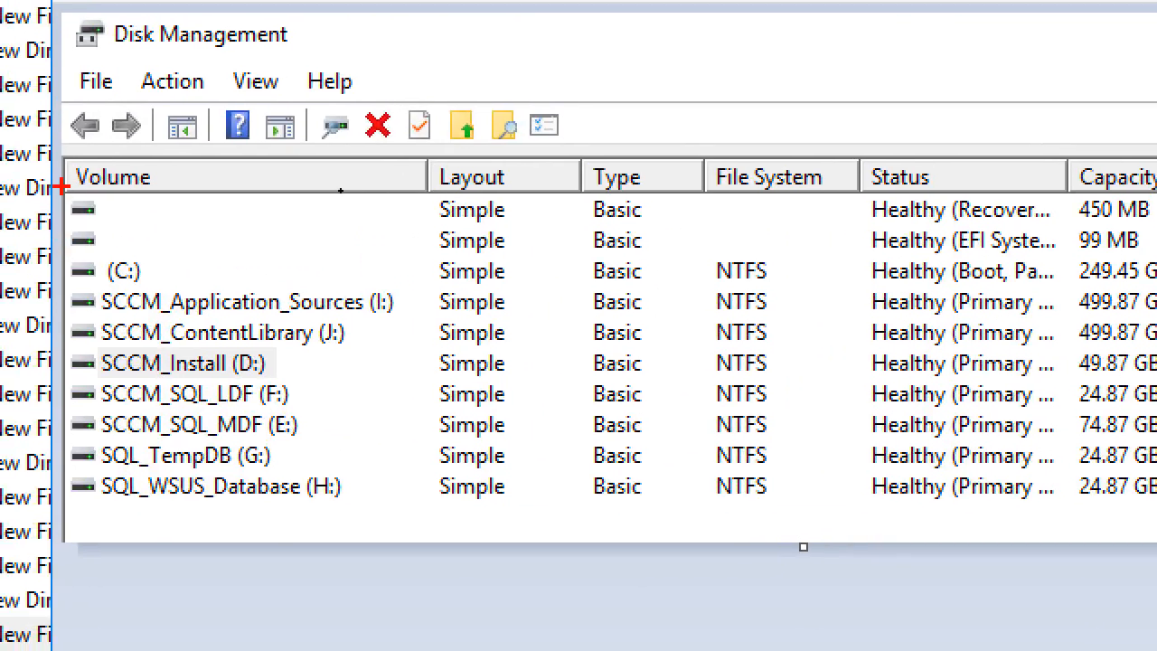
mouse_move(60, 187)
left_mouse_down()
mouse_move(344, 496)
mouse_move(413, 551)
left_mouse_up()
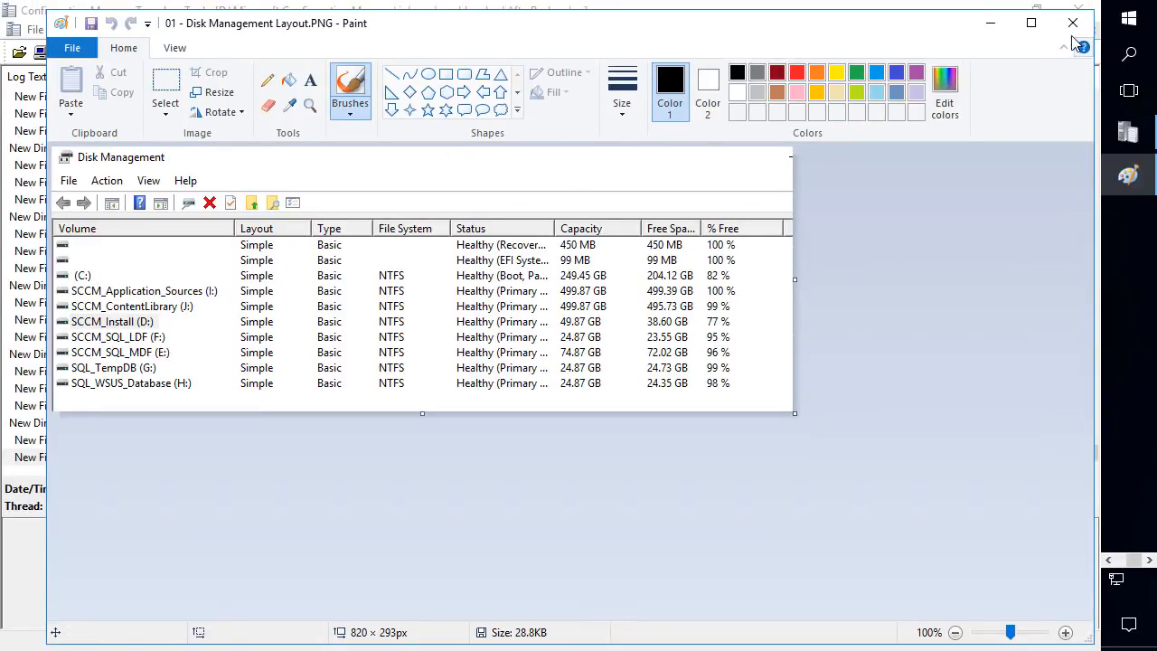
left_click(1073, 22)
- Open 02 - SQL Server Configuration Manager.PNG, review the service log-on accounts, and close the image
double_click(457, 293)
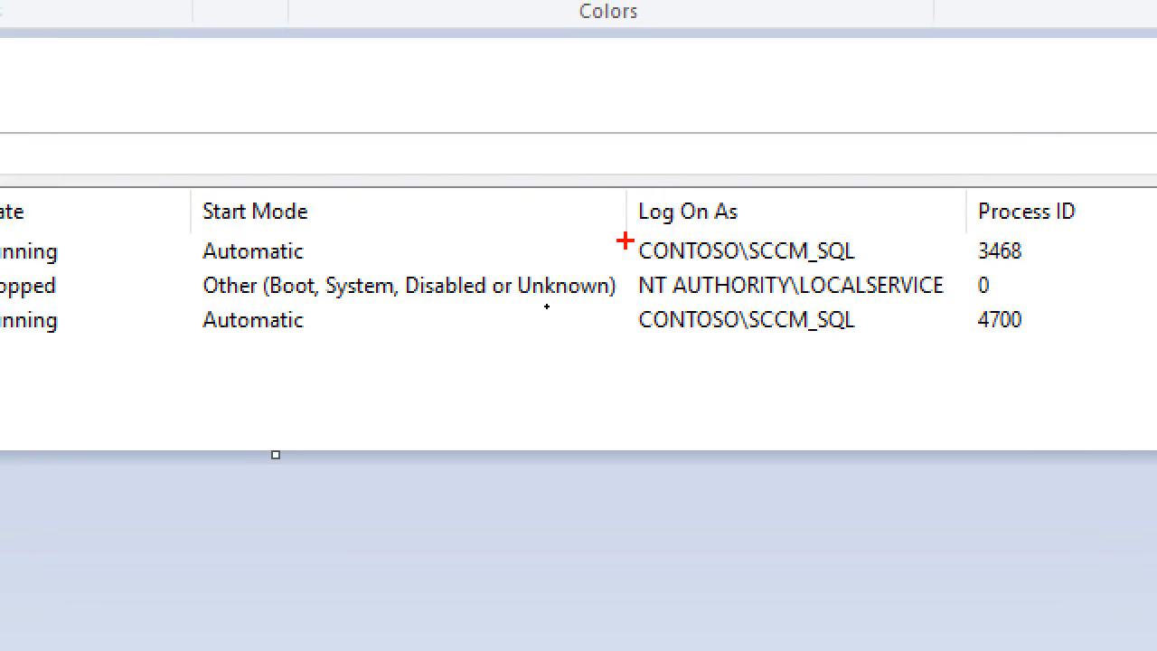
left_click_drag(645, 236, 877, 265)
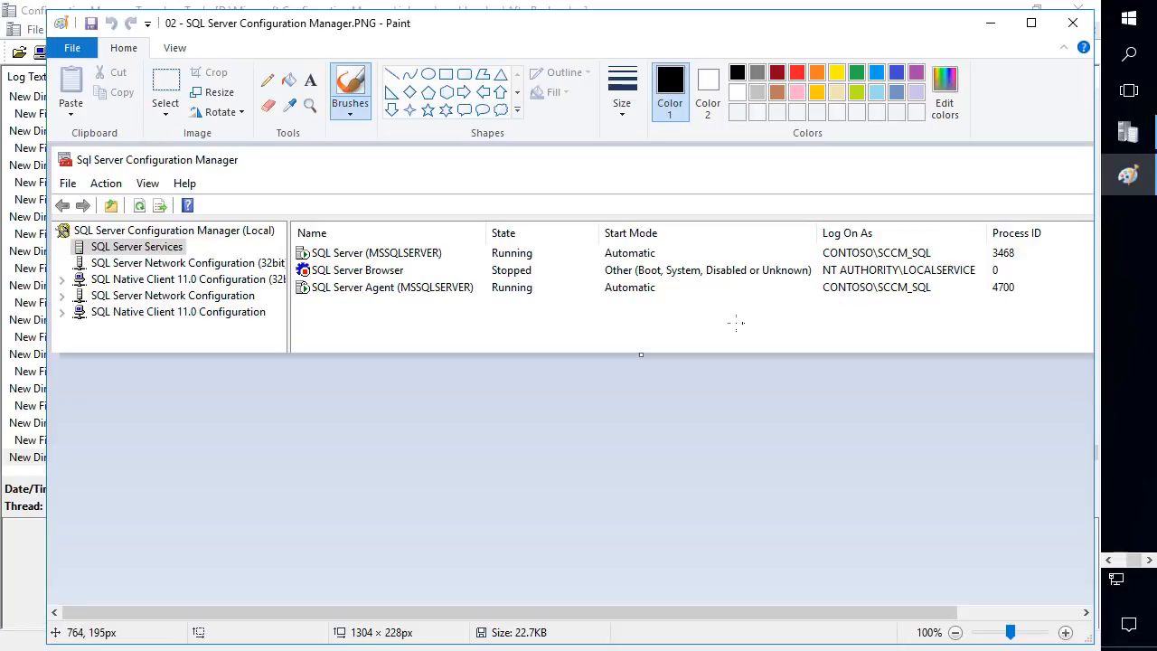
left_click(1073, 24)
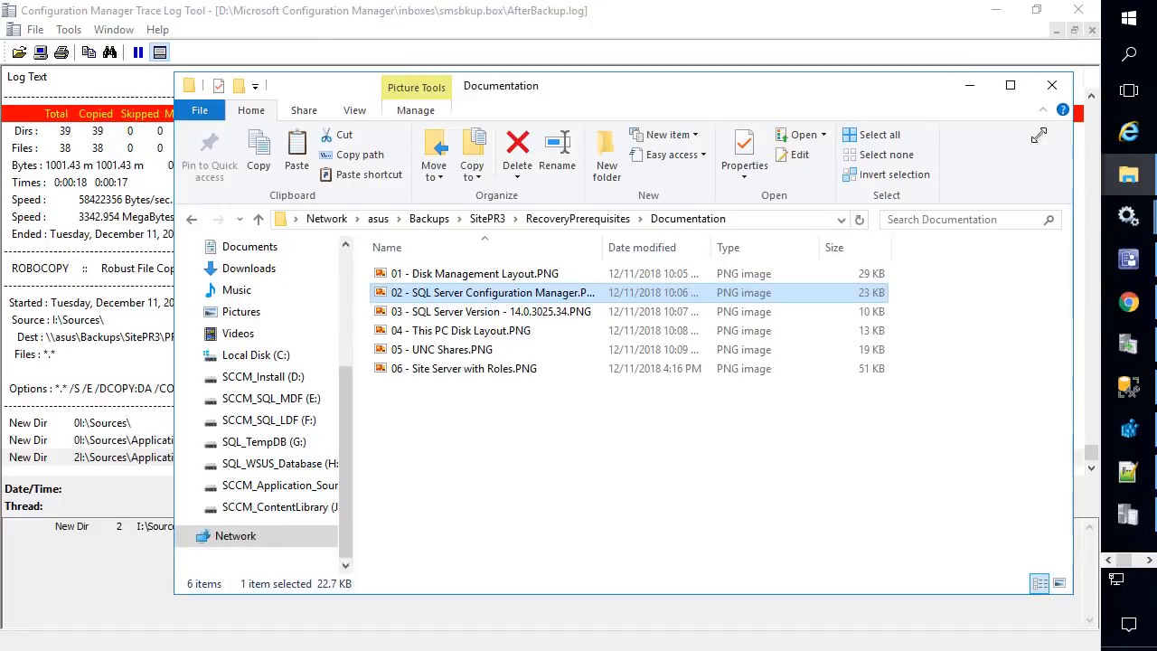
- Open 03 - SQL Server Version - 14.0.3025.34.PNG and review the documented SQL Server version
double_click(570, 312)
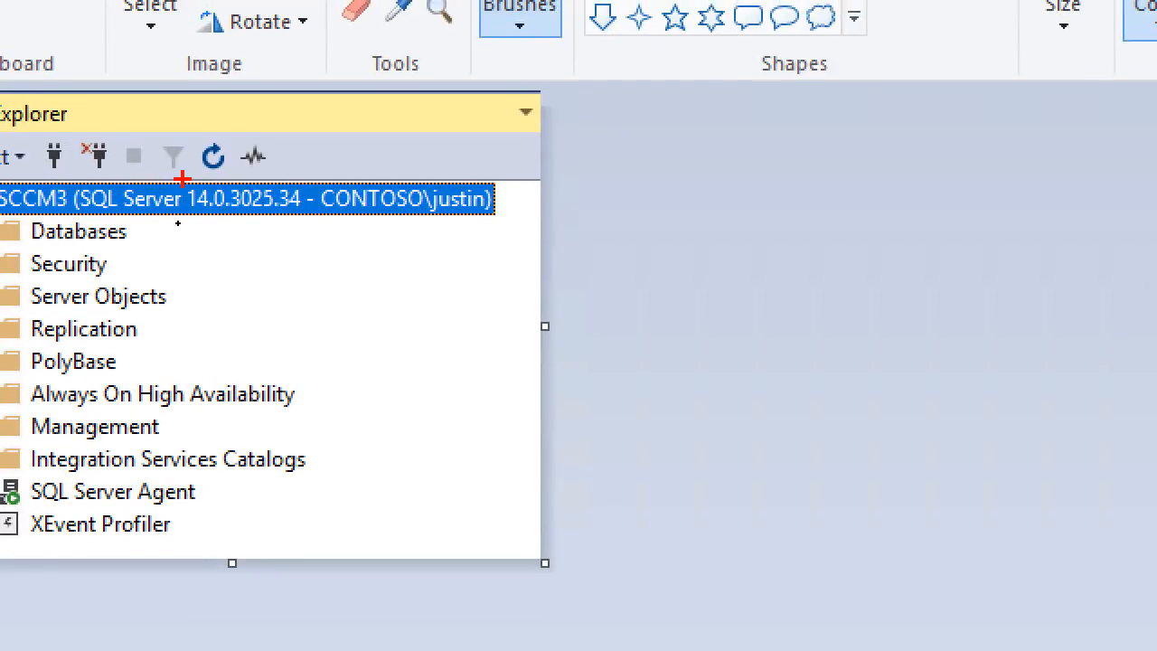
left_click_drag(183, 180, 306, 214)
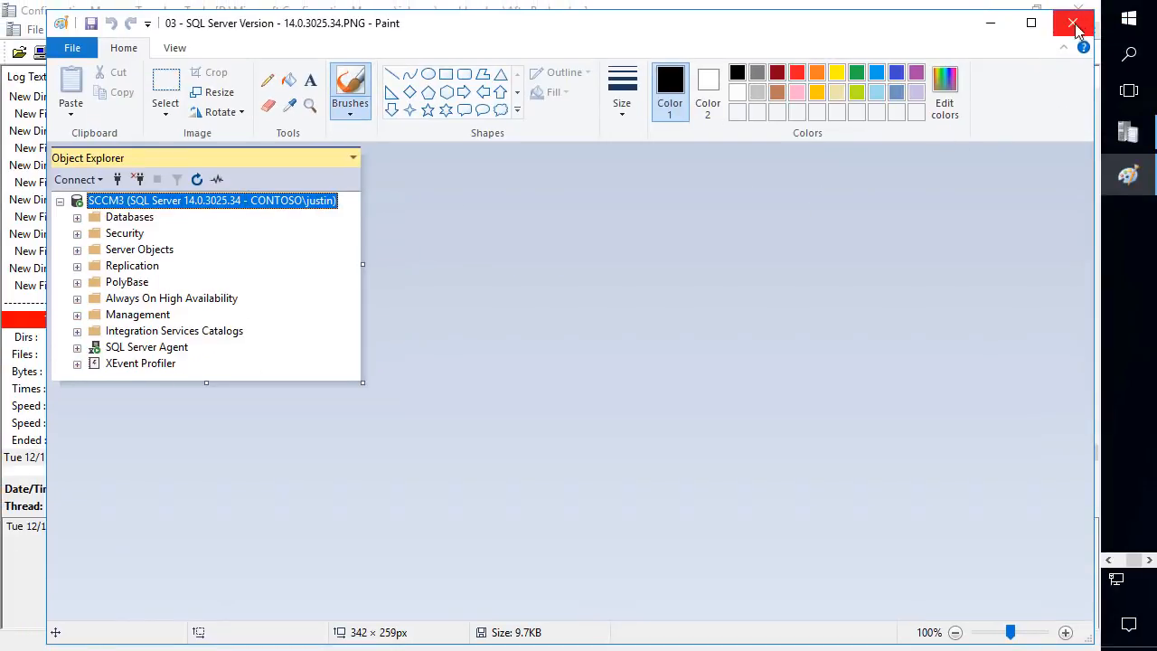
left_click(1110, 560)
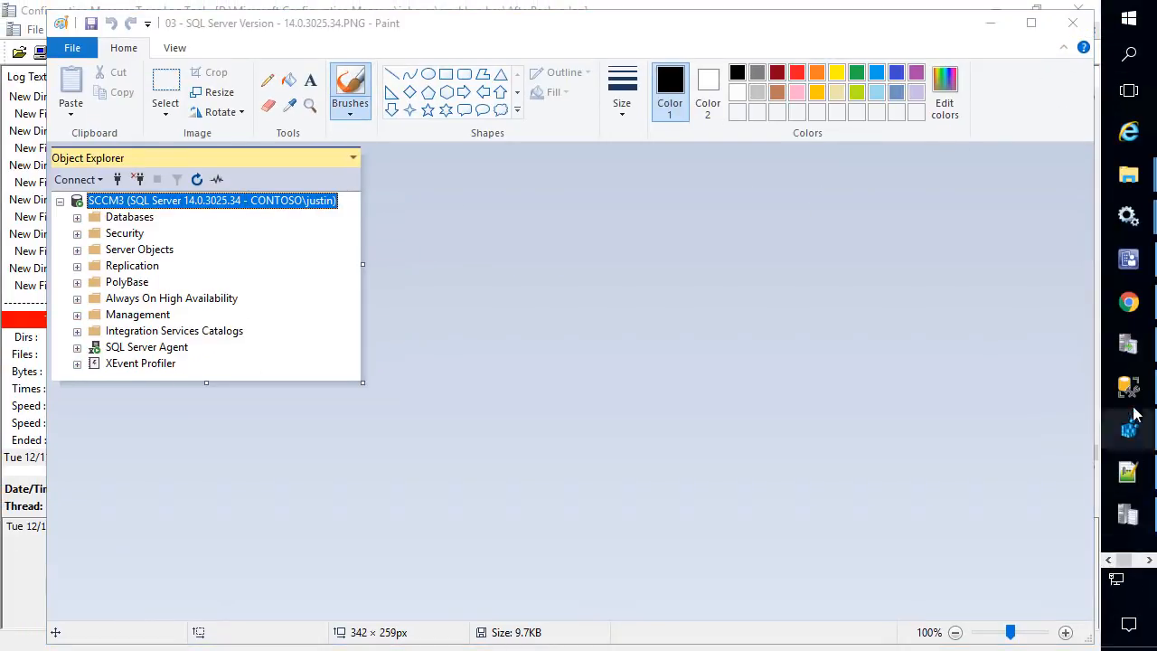
left_click(1130, 306)
left_click(602, 18)
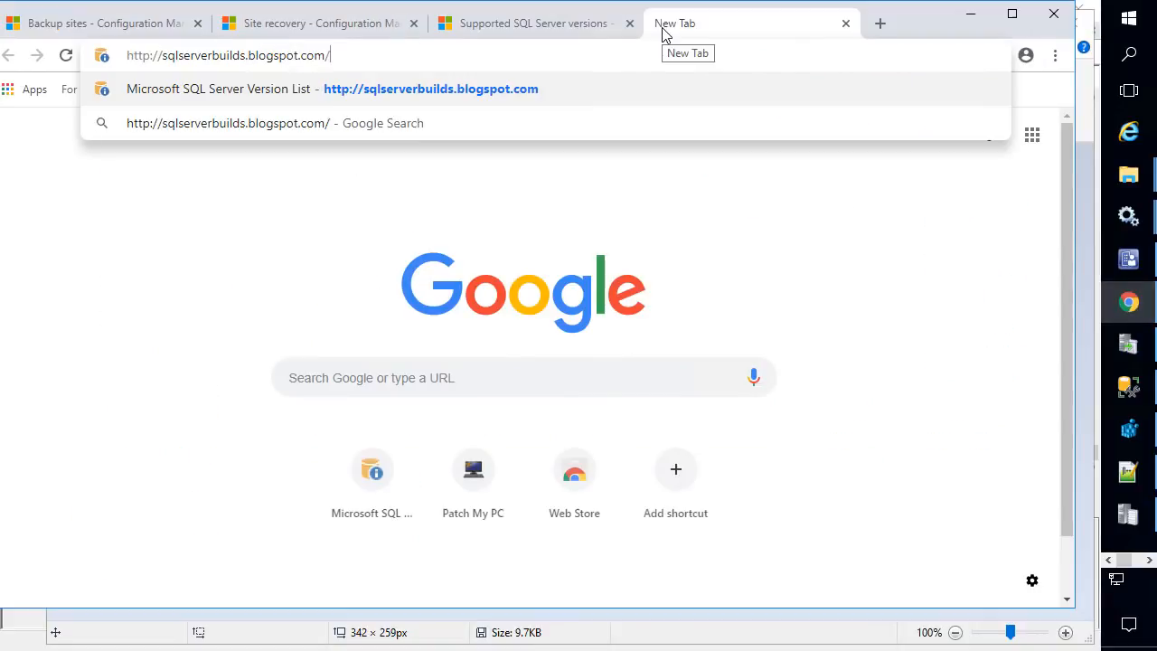
key("Return")
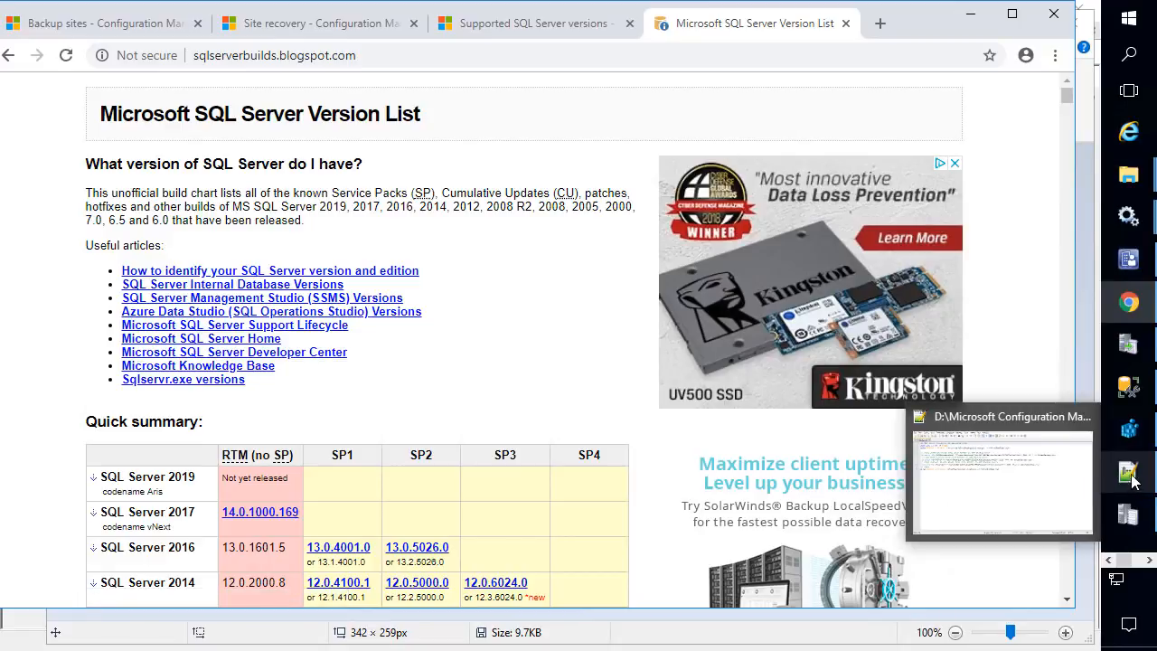
mouse_move(1146, 538)
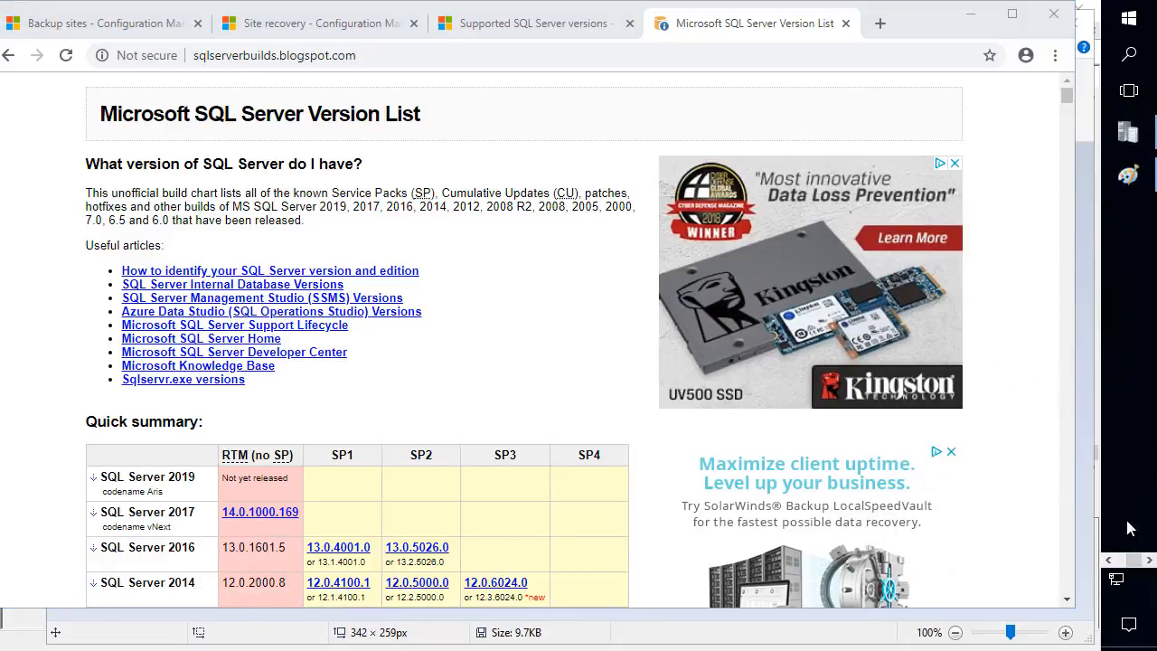
left_click(1129, 181)
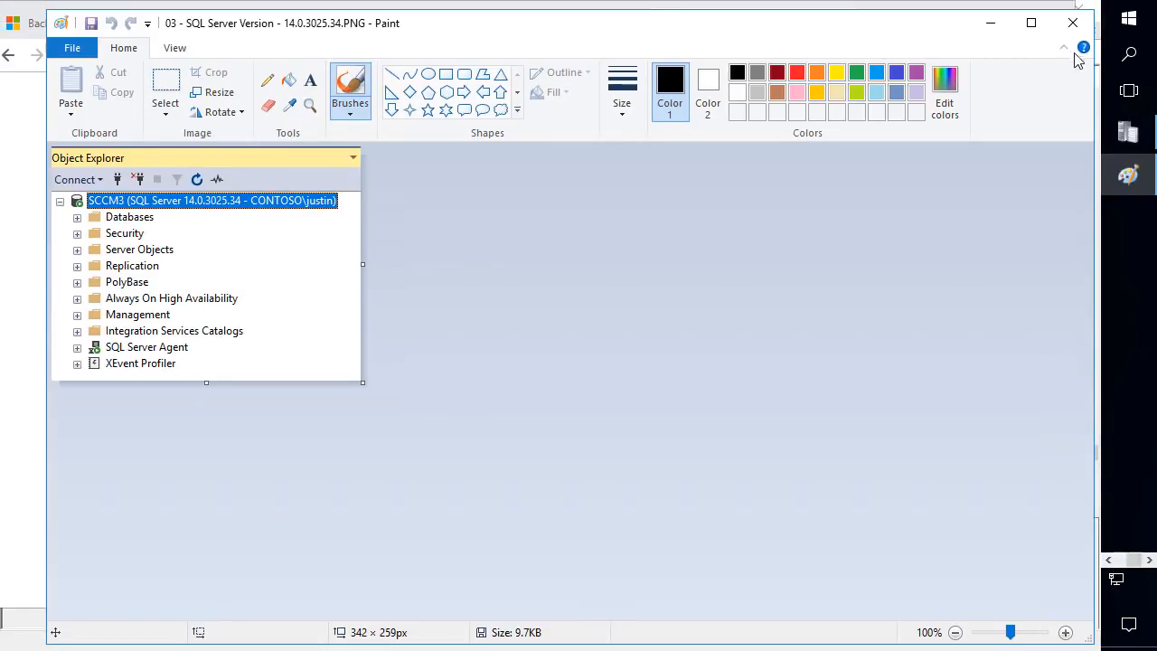
left_click(1073, 24)
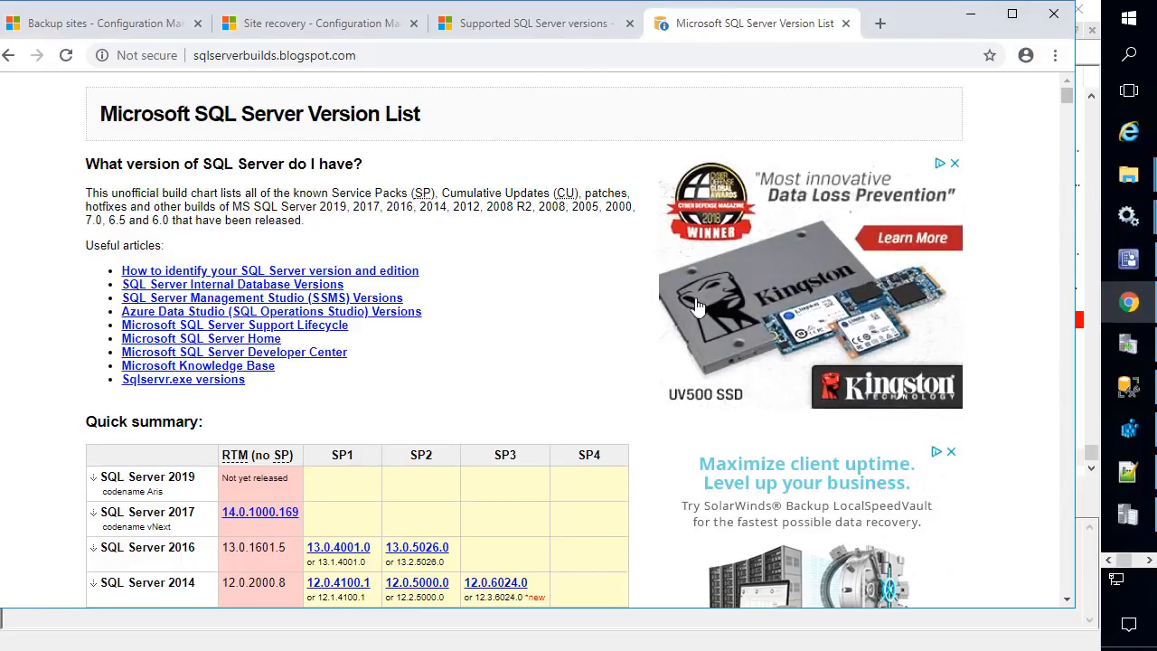
- Search the SQL Server version list for build 3025.3 and examine the matching cumulative update entry
key("ctrl+f")
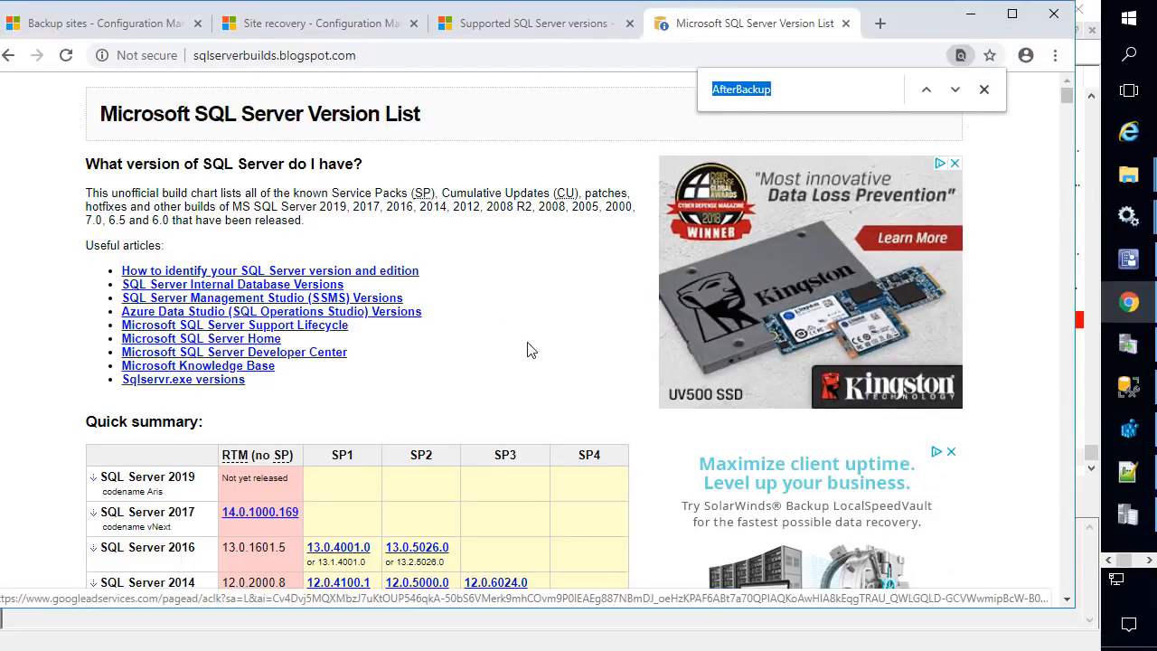
type("3025.4")
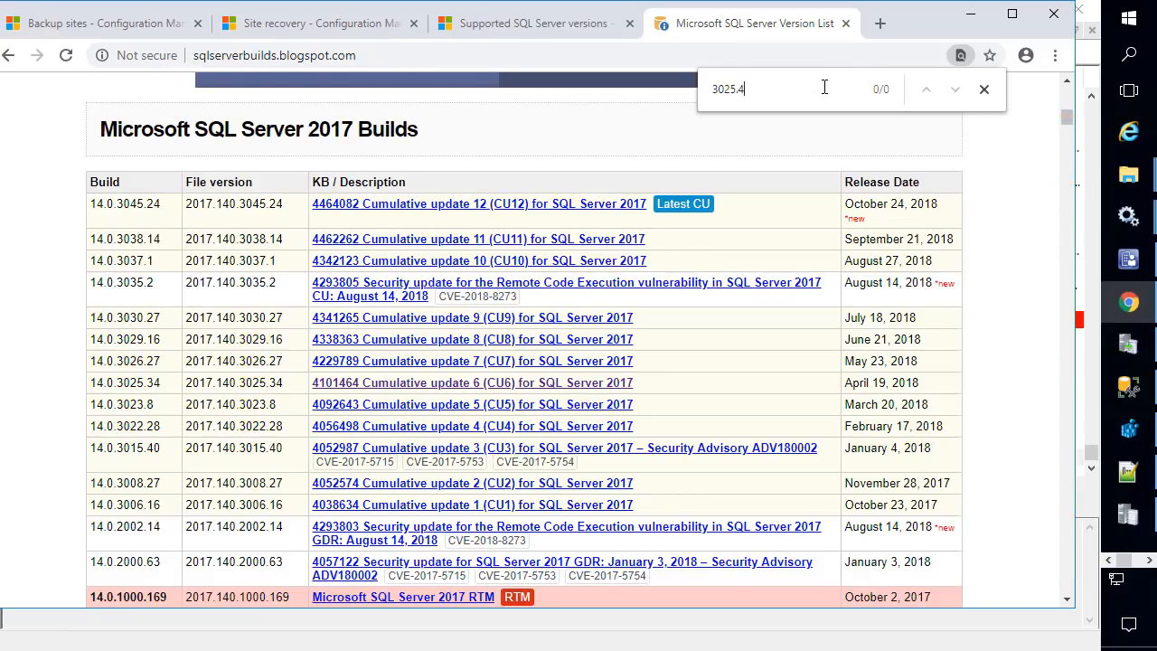
key("BackSpace")
type("3")
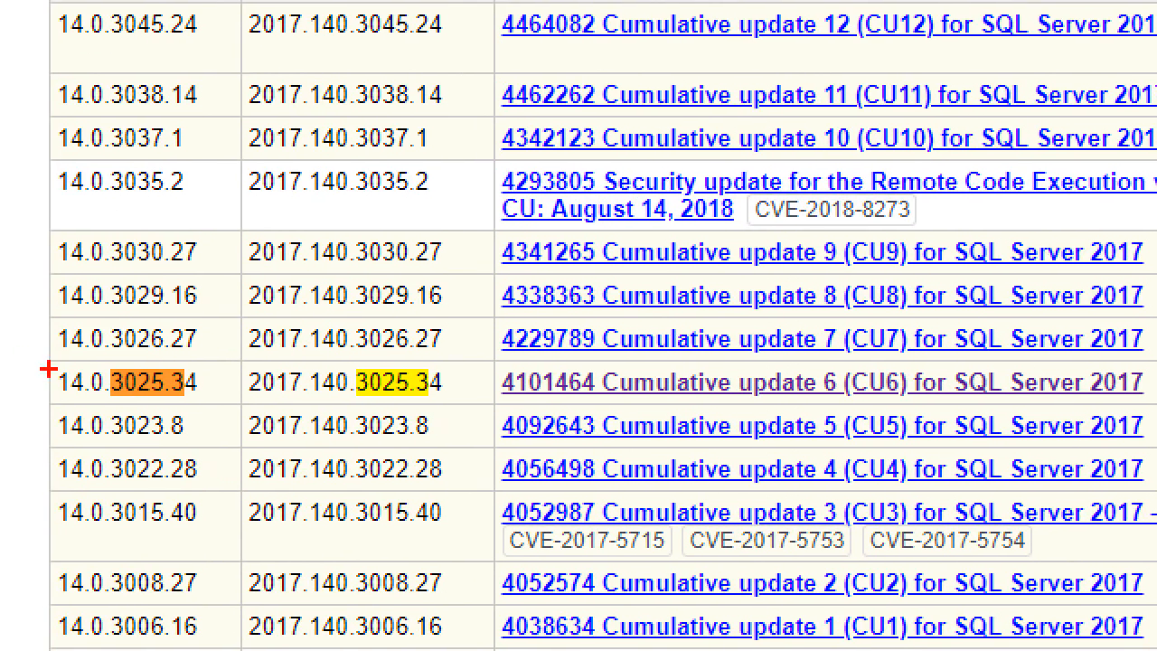
mouse_move(42, 365)
left_mouse_down()
mouse_move(813, 419)
mouse_move(829, 403)
mouse_move(881, 399)
mouse_move(845, 398)
left_mouse_up()
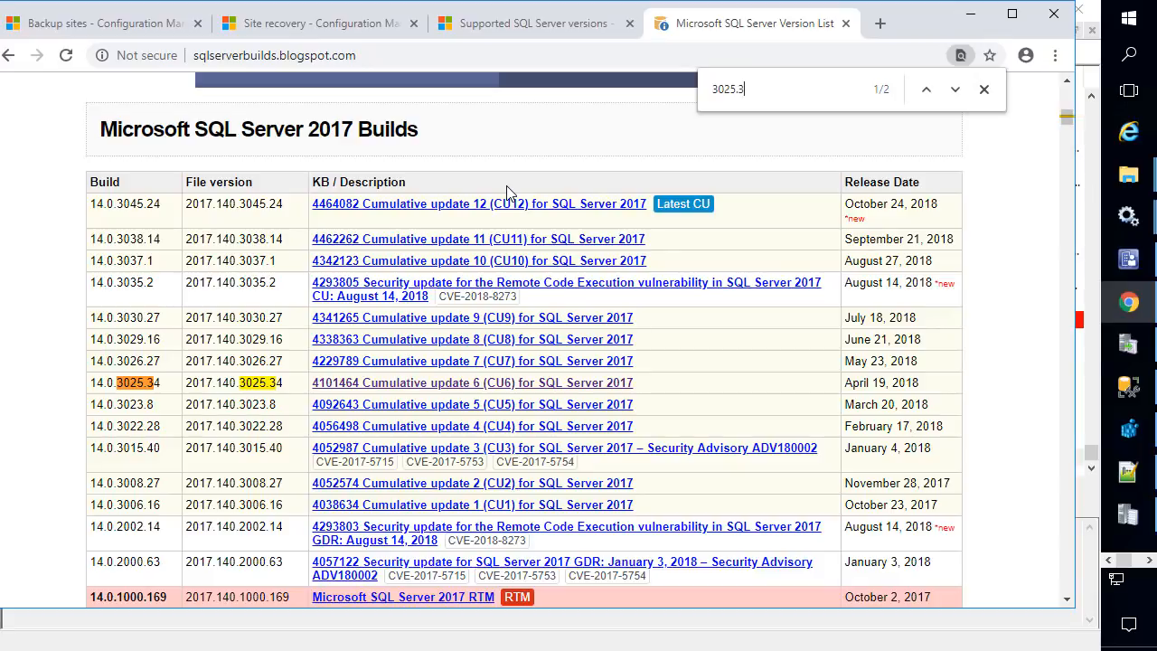
- Review the backup and recovery option under Upgrade options for SQL Server in the Supported SQL Server versions article
left_click(517, 30)
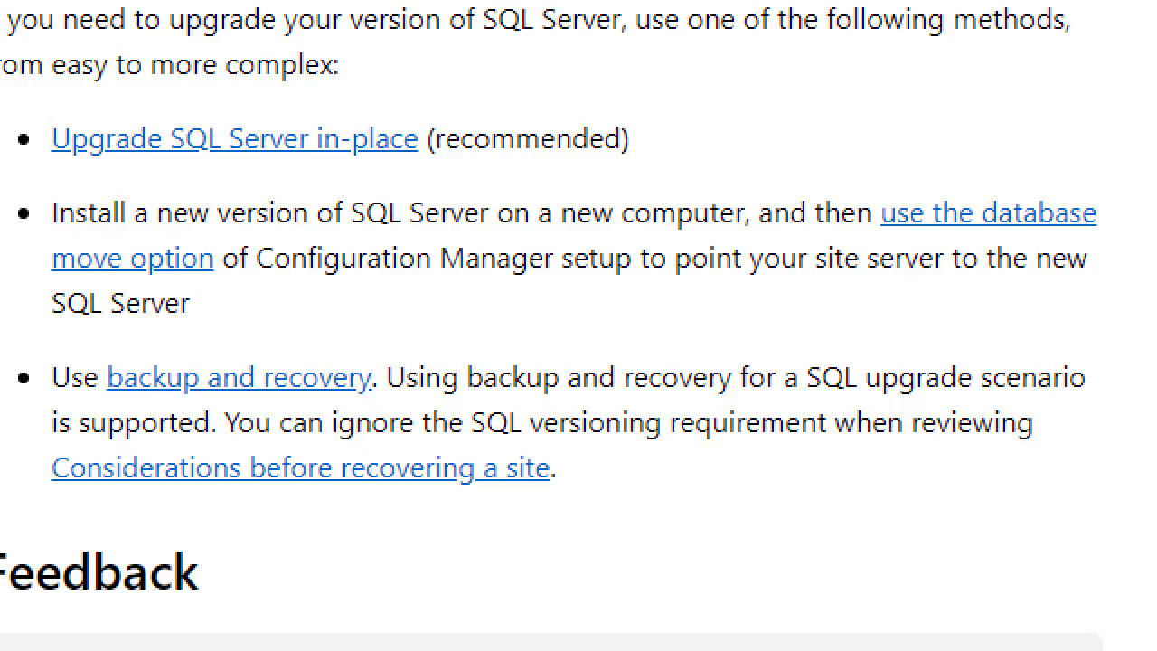
mouse_move(11, 352)
left_mouse_down()
mouse_move(261, 425)
mouse_move(792, 484)
mouse_move(1119, 492)
left_mouse_up()
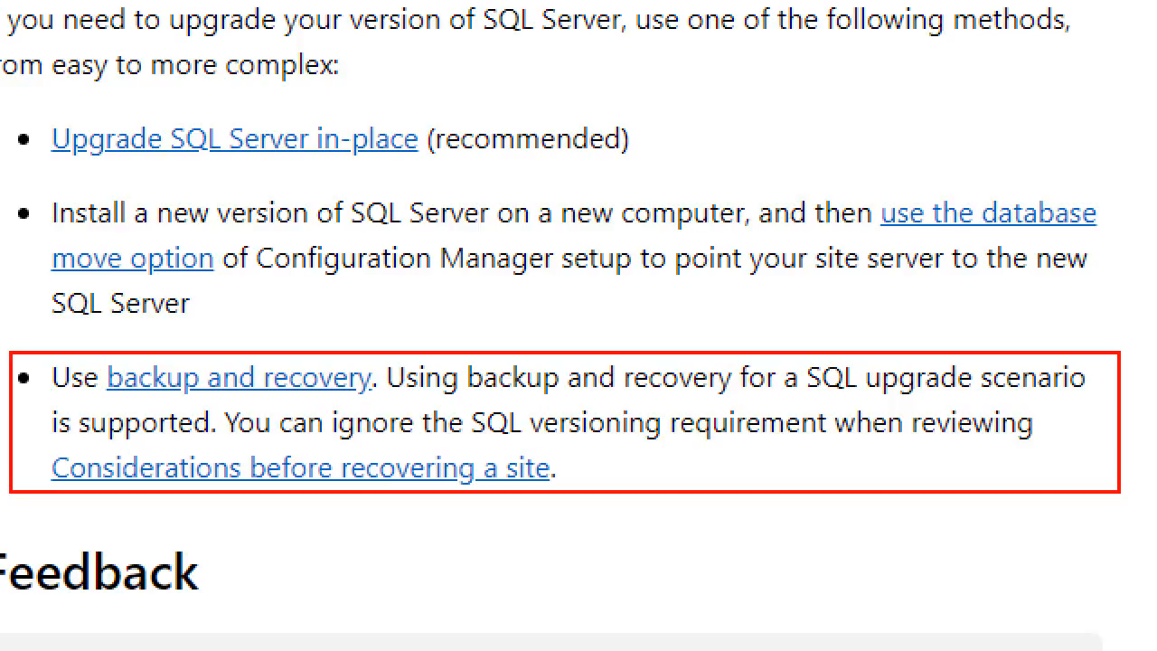
key("Escape")
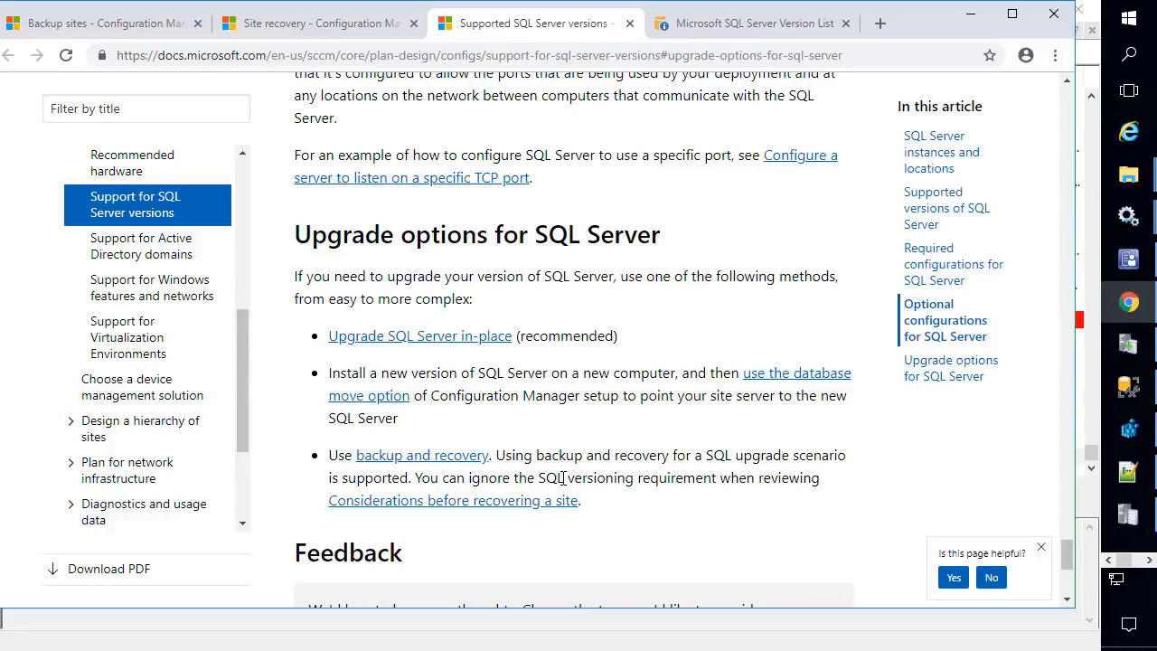
- Return to the Documentation folder, open 04 - This PC Disk Layout.PNG, review the drive list, and close the image
left_click(970, 13)
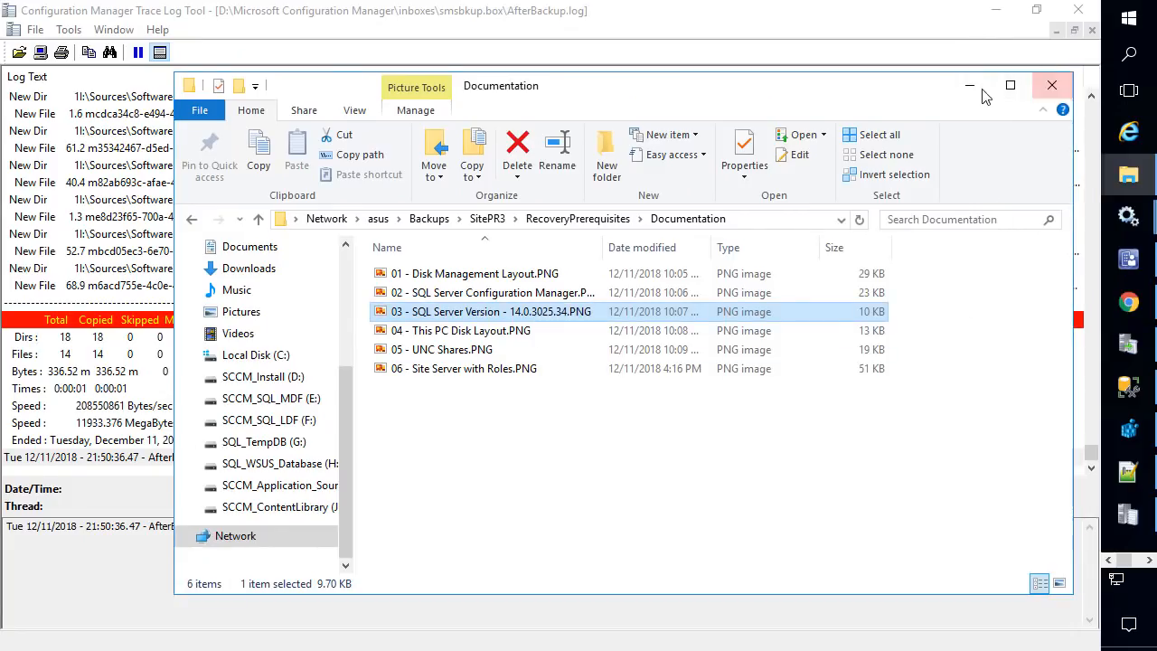
left_click(513, 332)
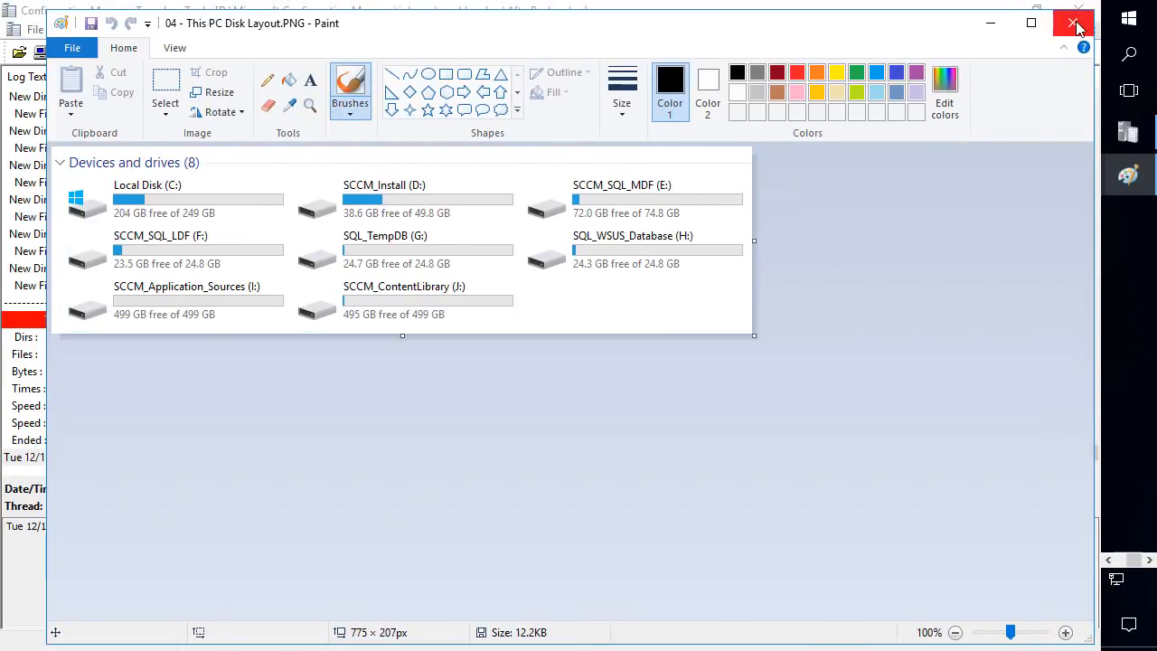
left_click(1073, 23)
- Open 05 - UNC Shares.PNG, review the default SMS shares and the Sources and WSUS shares, and close the image
double_click(456, 351)
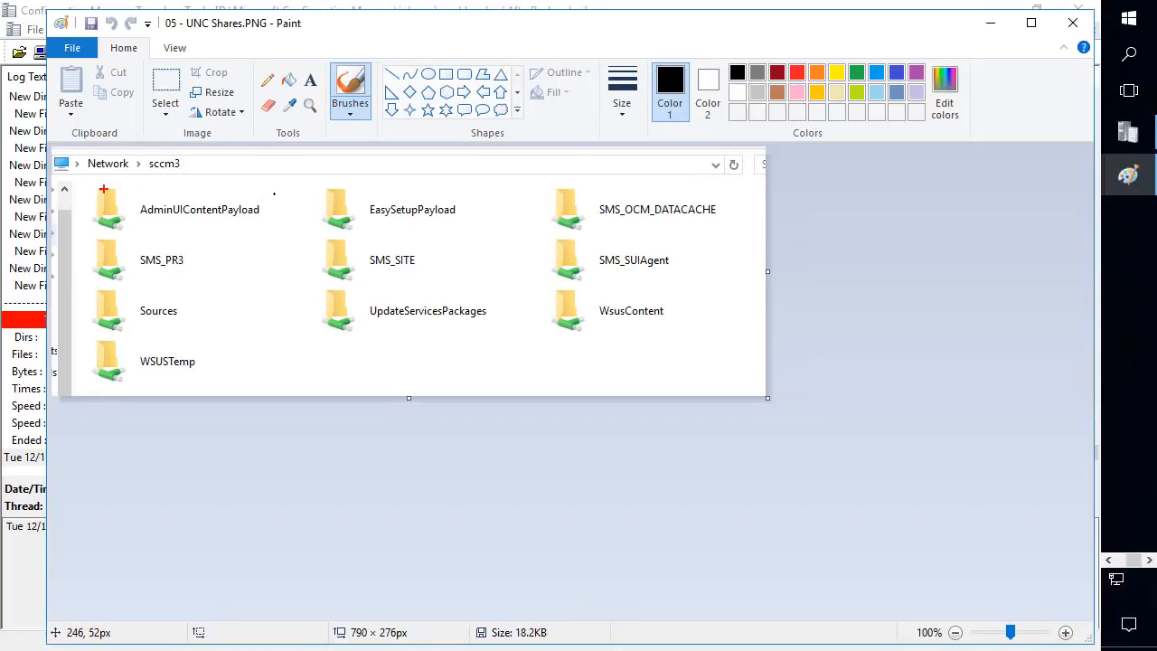
mouse_move(79, 183)
left_mouse_down()
mouse_move(677, 217)
mouse_move(730, 253)
mouse_move(749, 283)
left_mouse_up()
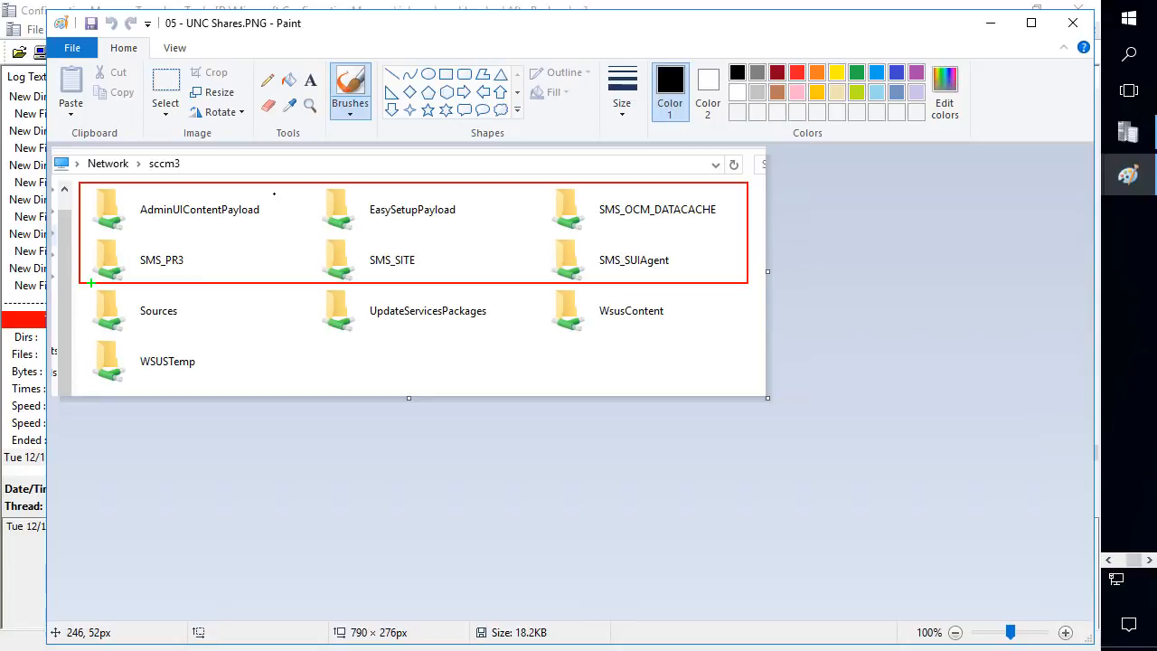
left_click_drag(88, 287, 210, 338)
left_click_drag(317, 292, 685, 343)
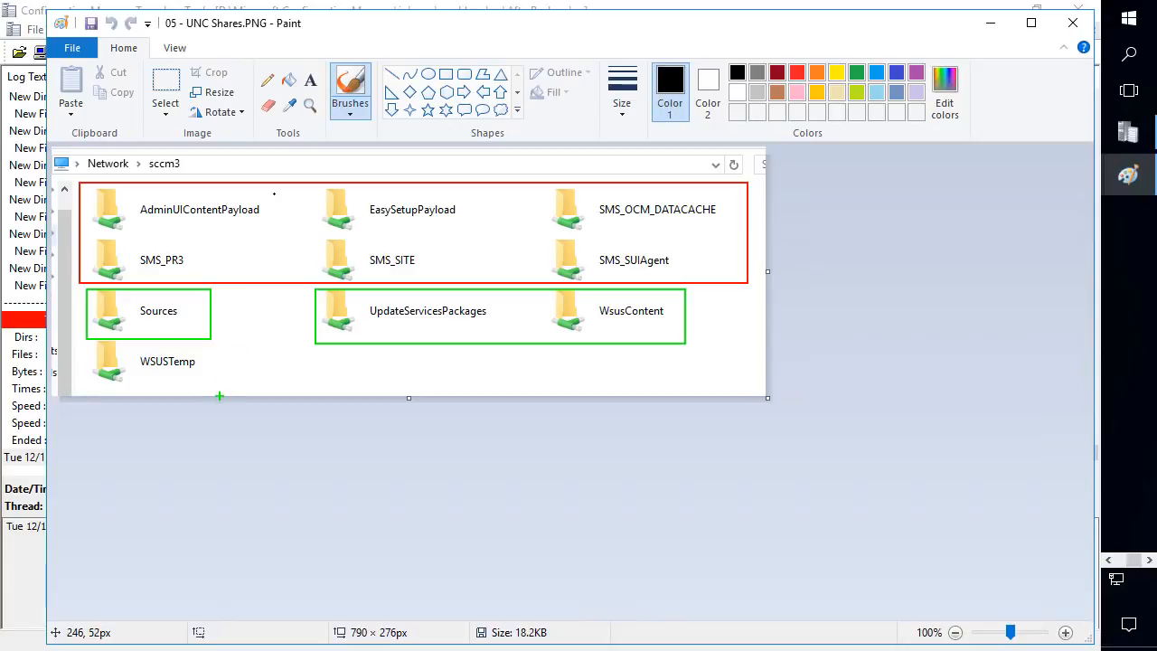
left_click_drag(219, 395, 86, 344)
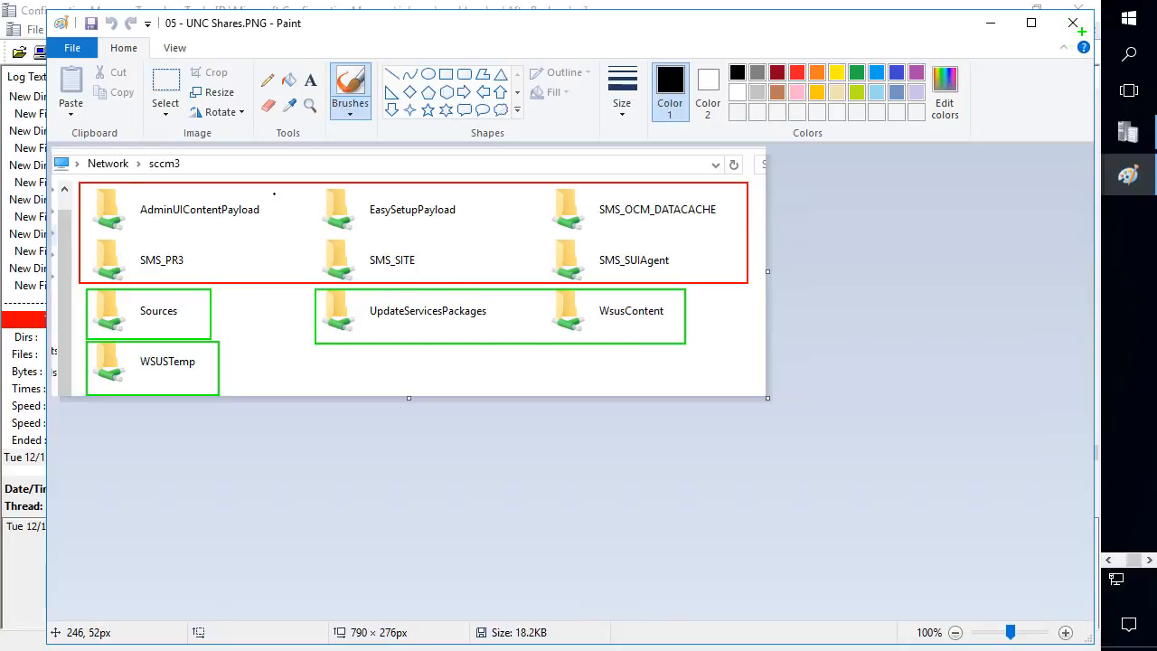
key("Escape")
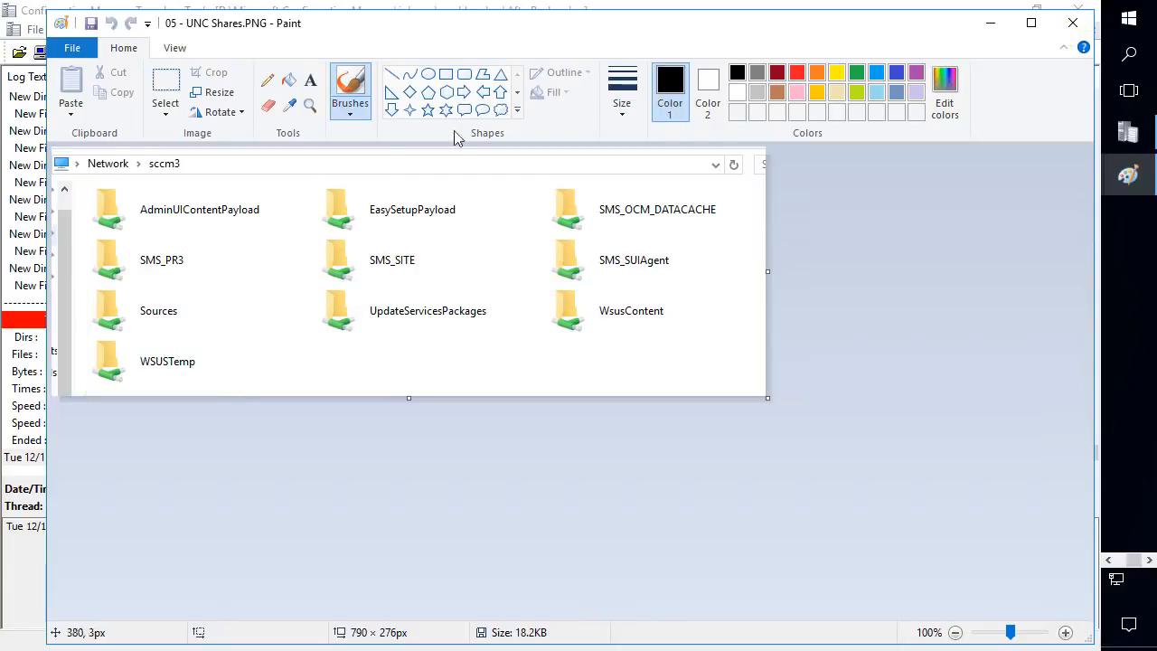
left_click(1074, 27)
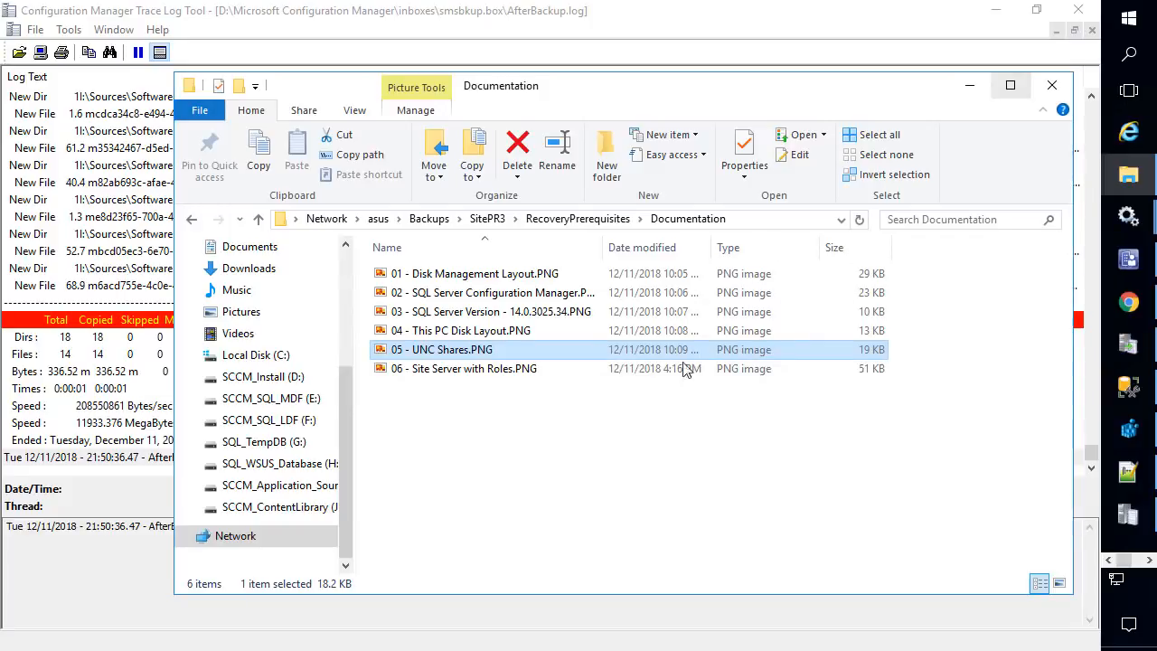
- Open 06 - Site Server with Roles.PNG and review the site server name and its site system roles
double_click(469, 385)
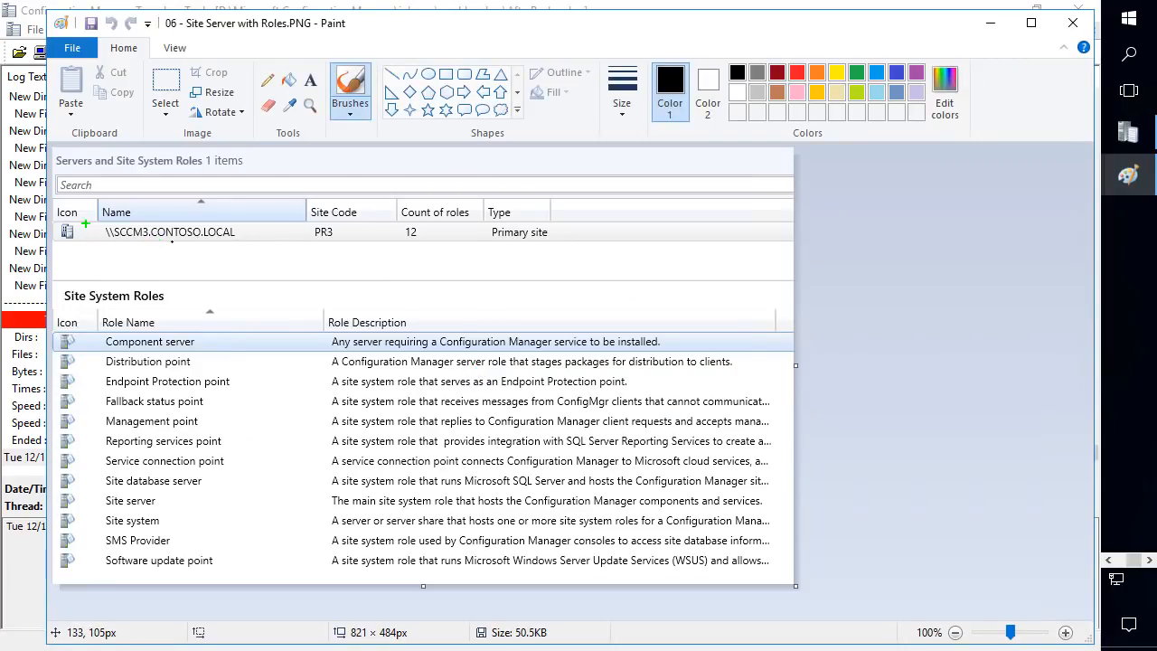
left_click_drag(93, 220, 251, 242)
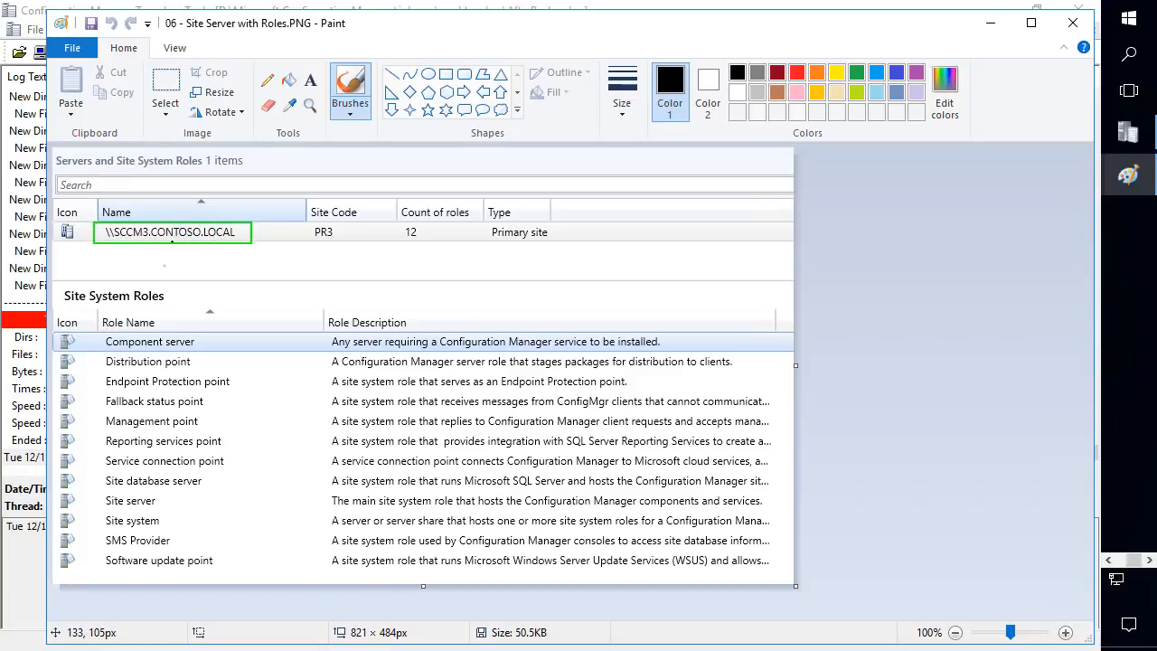
left_click_drag(94, 313, 251, 586)
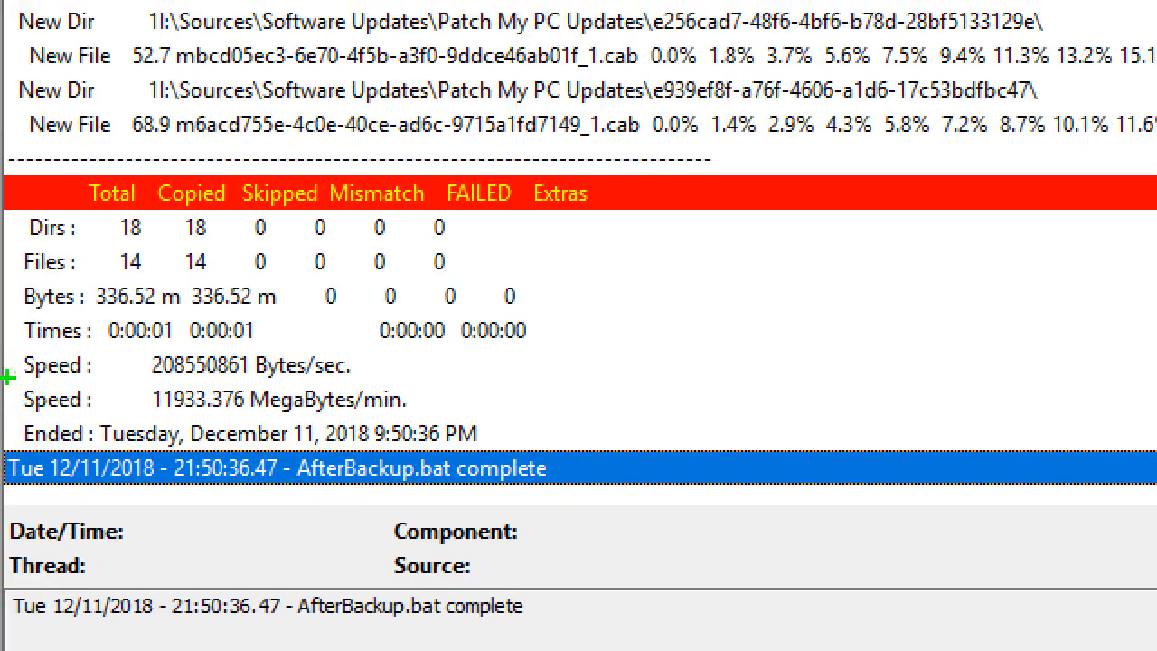
- Review the completion entry at the end of AfterBackup.log, and close the log and the smsbkup.box folder
mouse_move(17, 428)
left_mouse_down()
mouse_move(692, 470)
mouse_move(673, 504)
left_mouse_up()
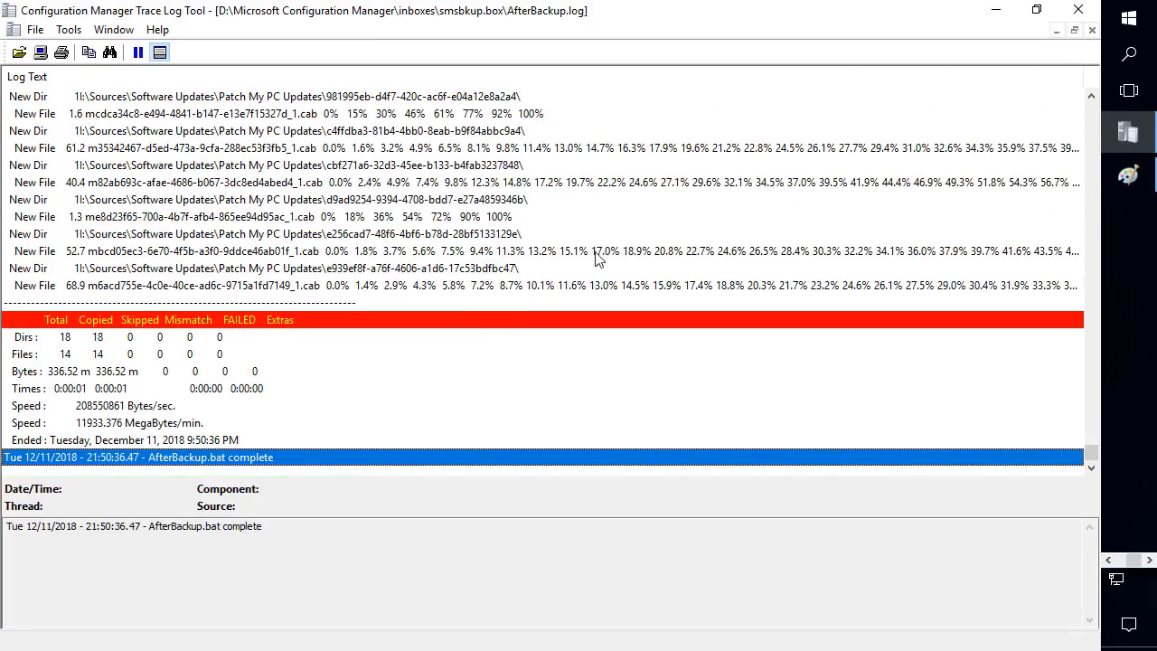
left_click(1078, 13)
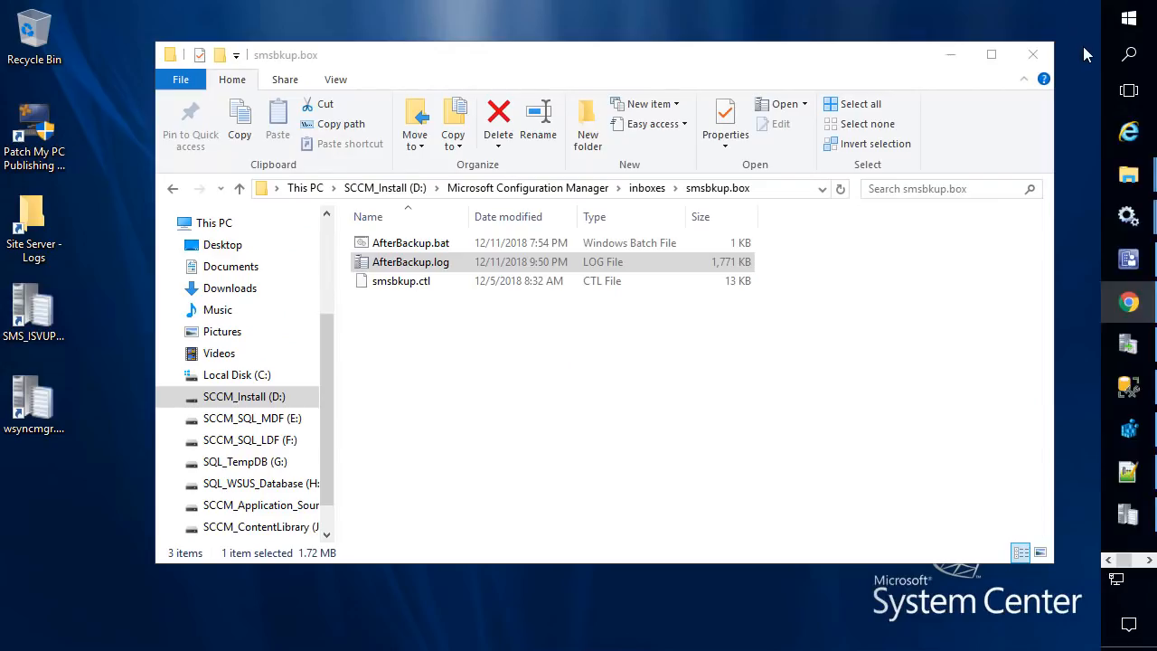
left_click(1037, 55)
- Bring up the PR3BackupContent folder window and check the copied SCCMContentLib and Sources folders
mouse_move(1131, 186)
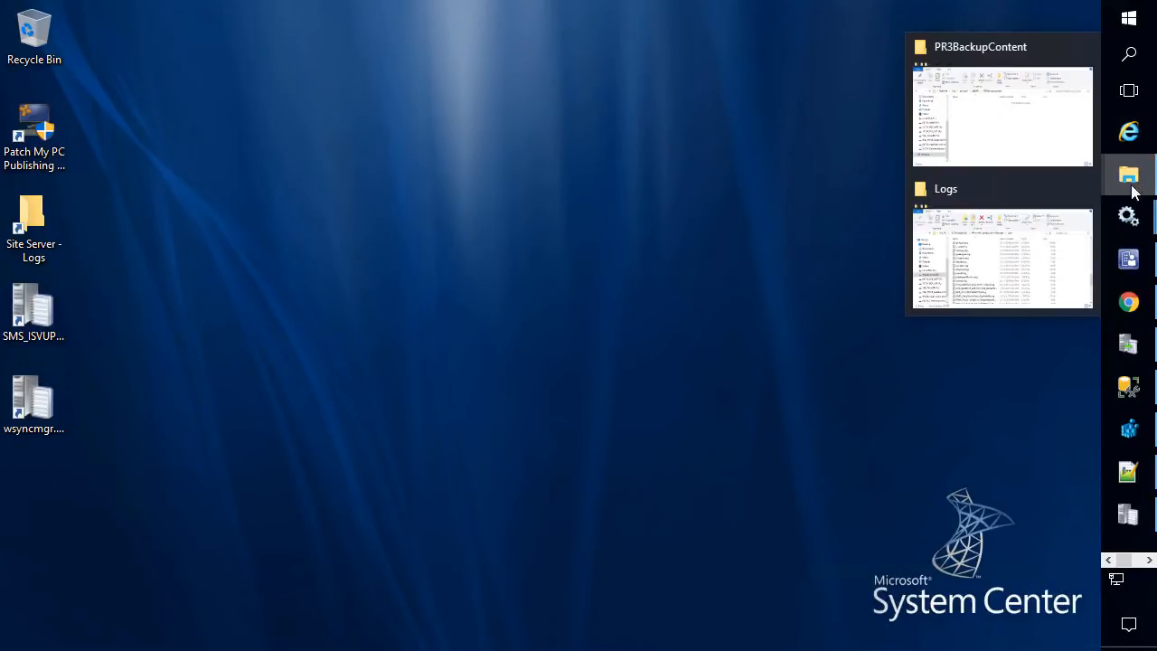
left_click(993, 115)
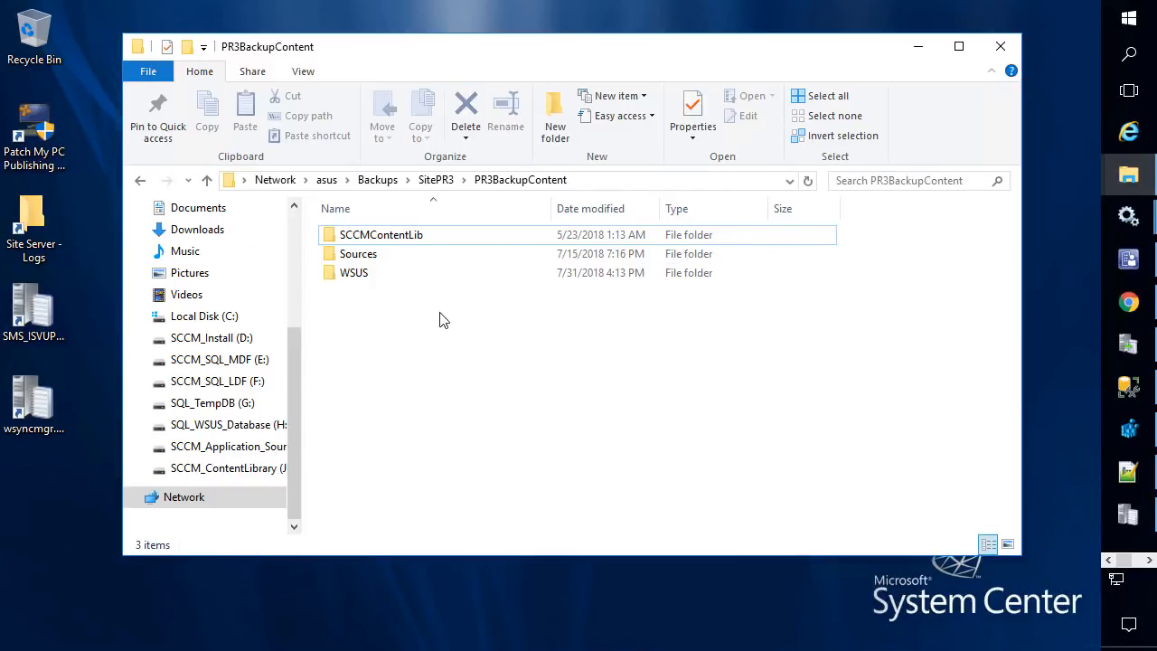
left_click(372, 240)
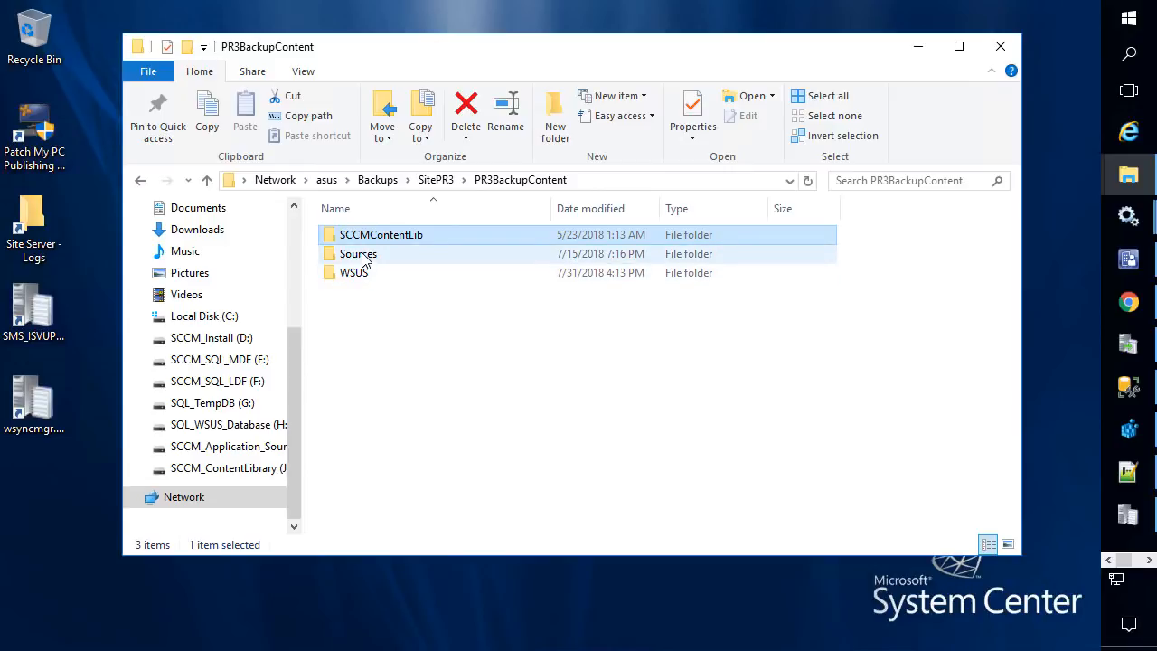
left_click(366, 255)
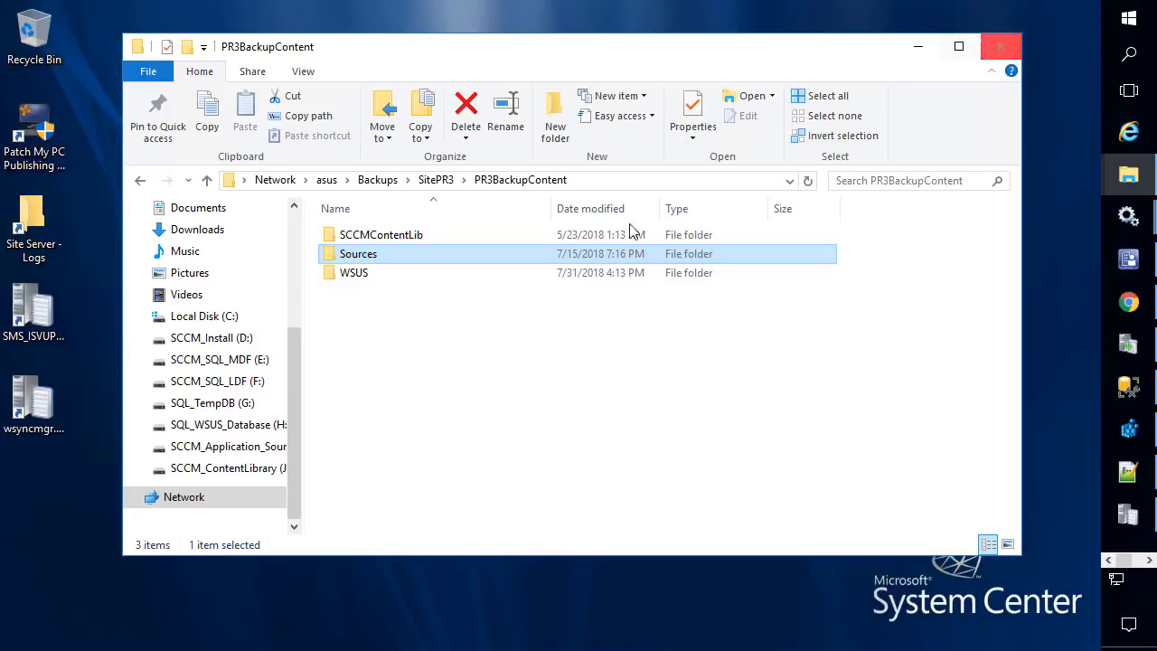
- Go up to SitePR3, open the PR3Backup folder, and check its contents, including CD.Latest
left_click(436, 180)
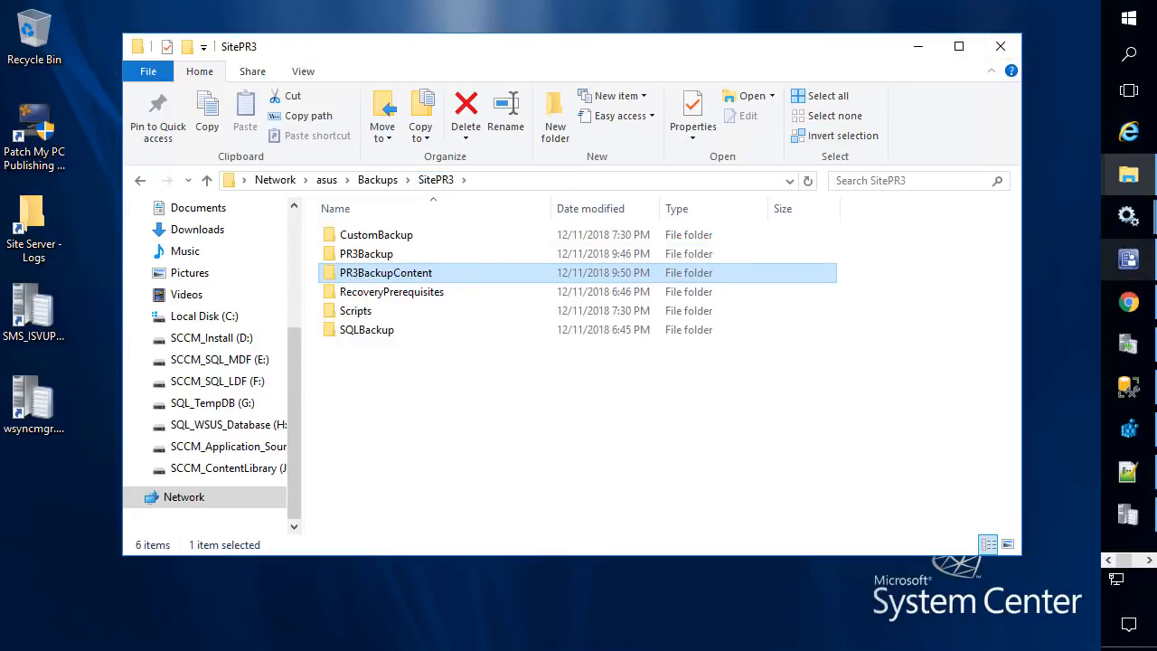
mouse_move(1134, 515)
left_click(996, 521)
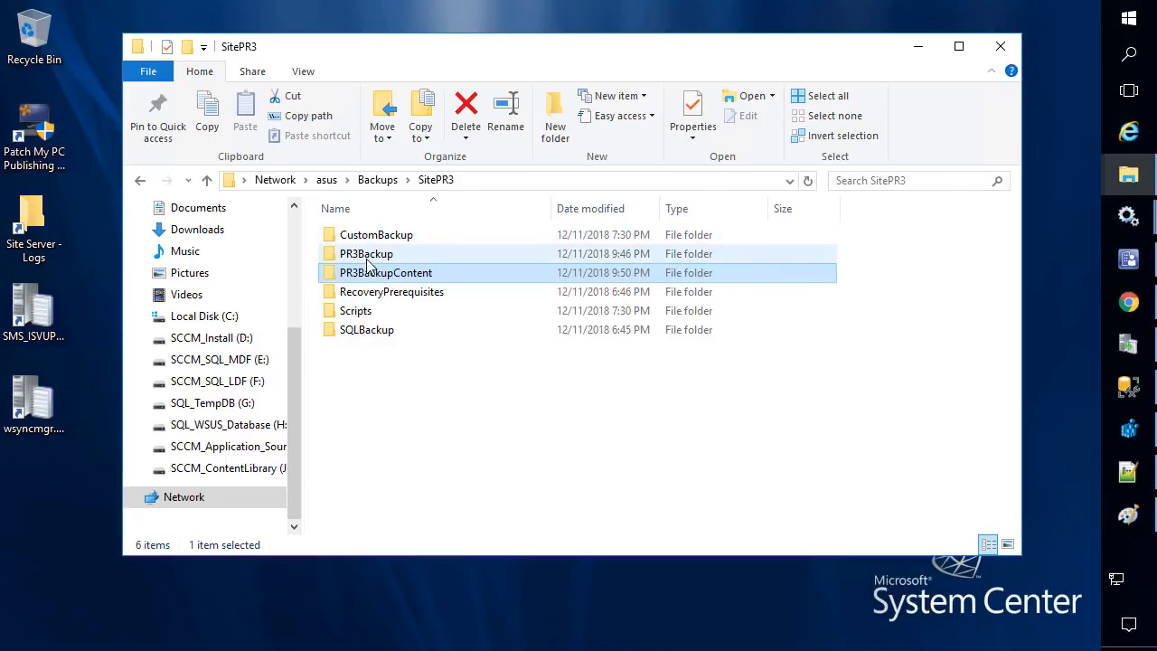
mouse_move(368, 263)
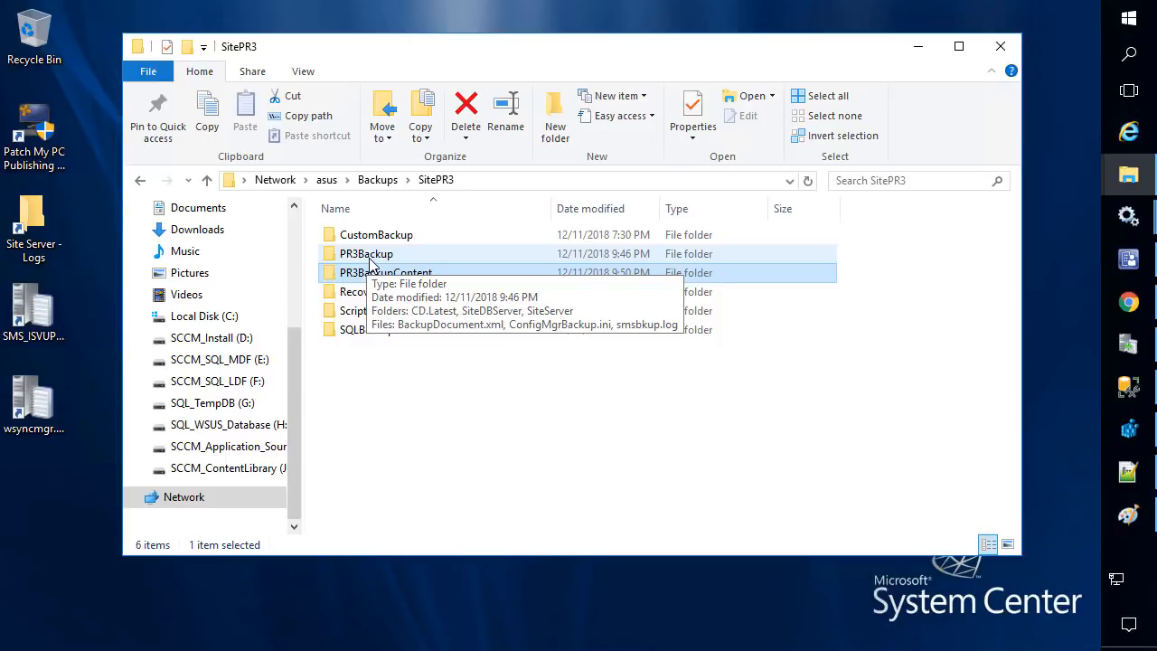
double_click(368, 260)
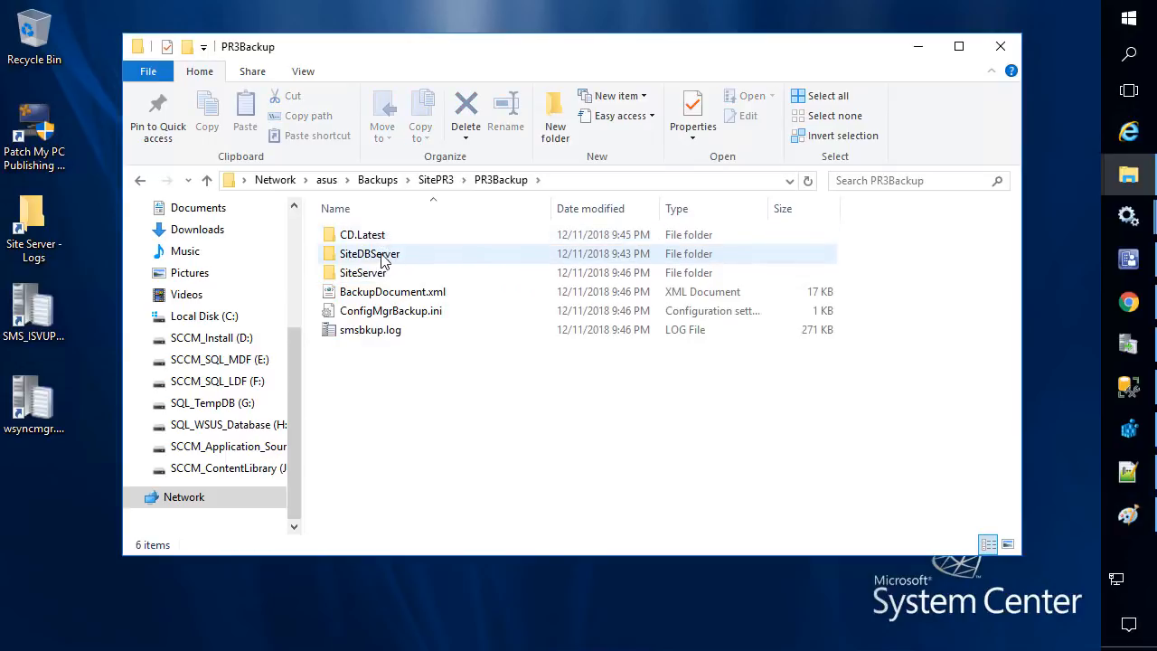
left_click(366, 234)
- Go up to SitePR3, check the folders inside PR3BackupContent, including WSUS, and return to SitePR3
left_click(442, 184)
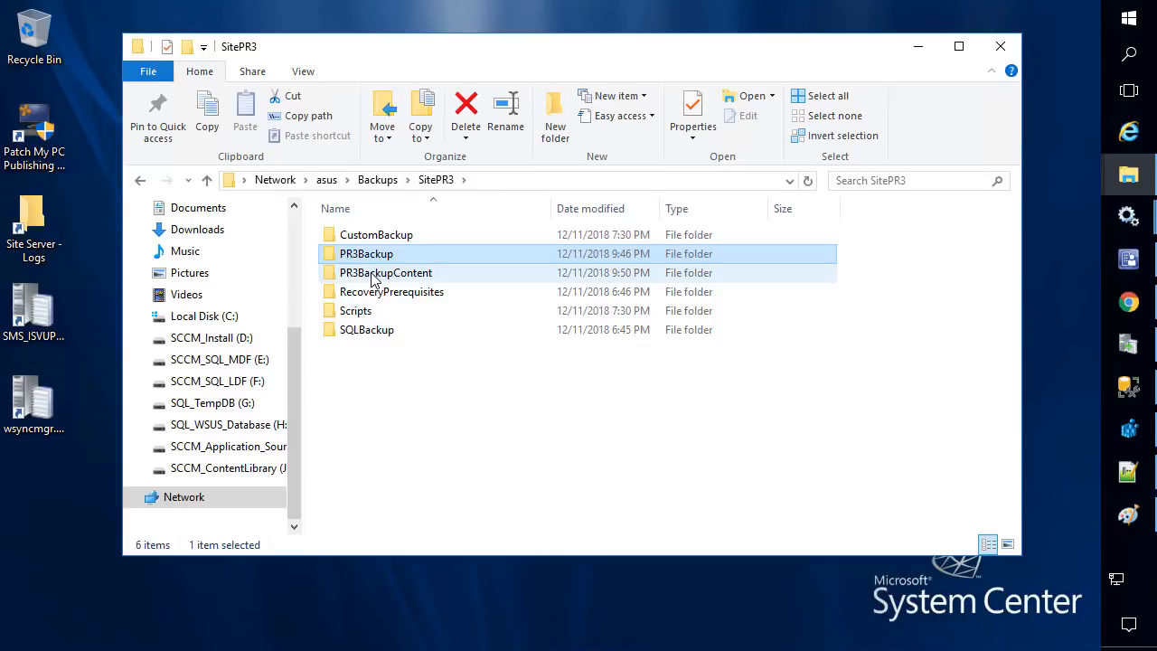
double_click(377, 276)
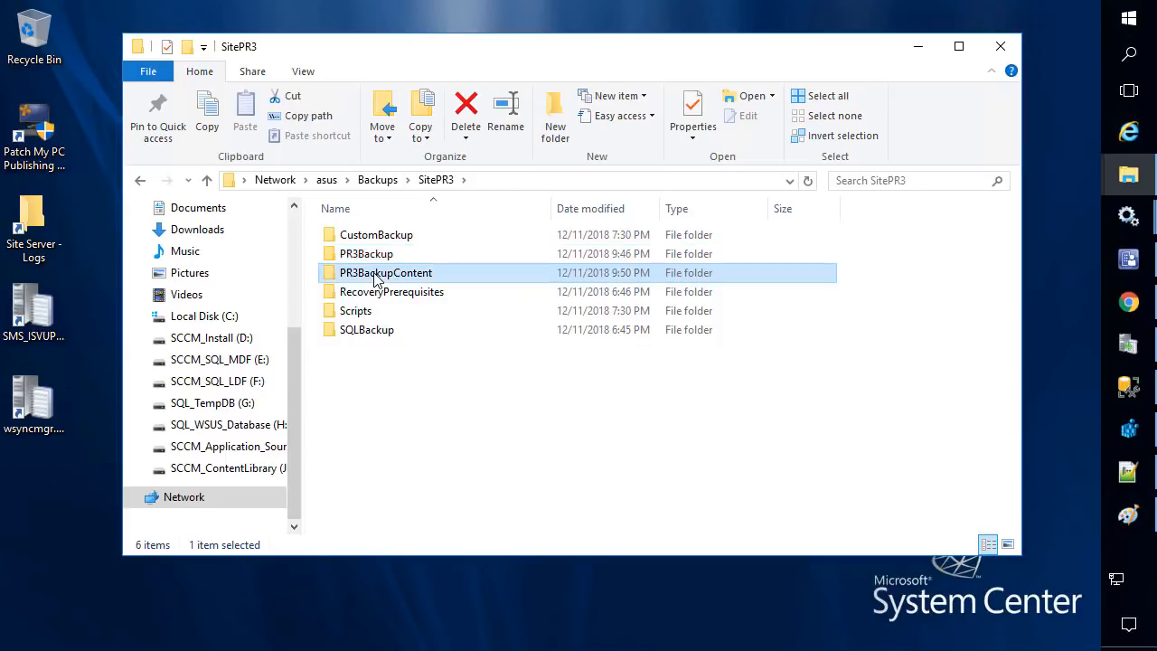
left_click_drag(416, 302, 323, 211)
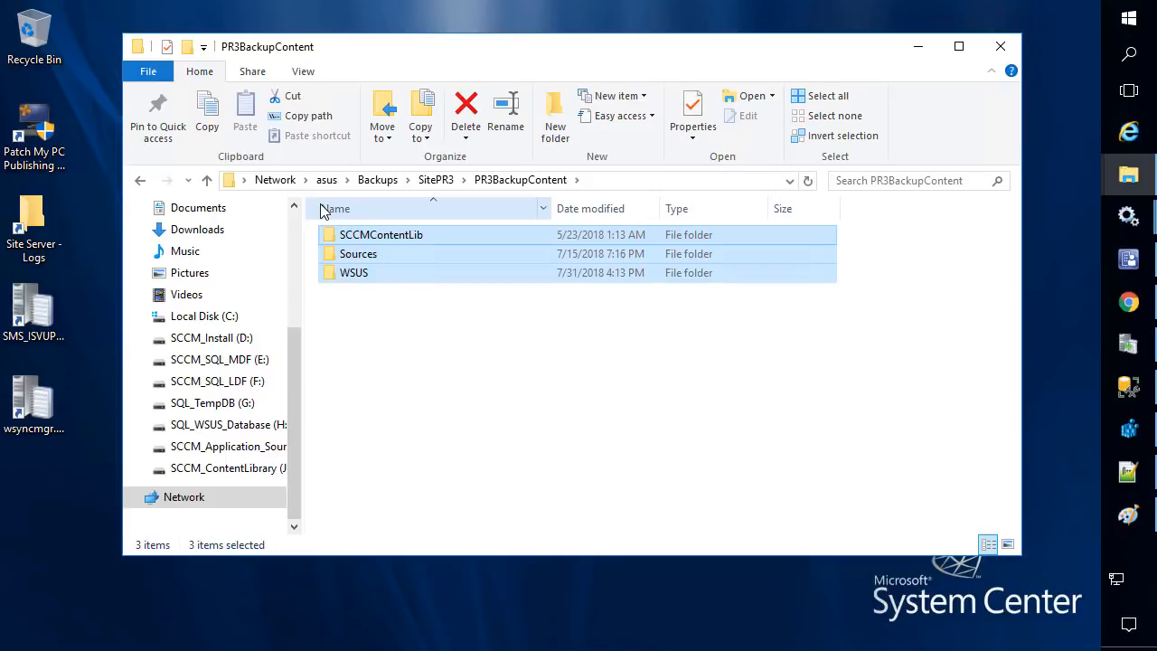
left_click(442, 180)
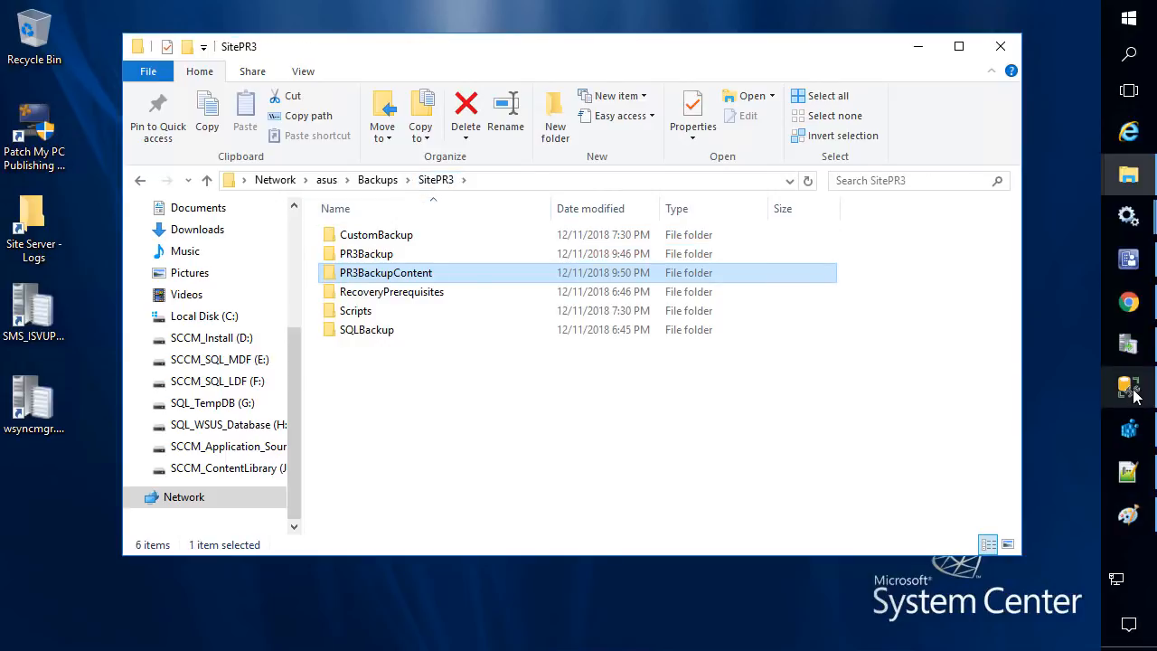
- Switch to SQL Server Management Studio, expand Databases on SCCM3, and review the CM_PR3, SUSDB and ReportServer databases
mouse_move(1135, 396)
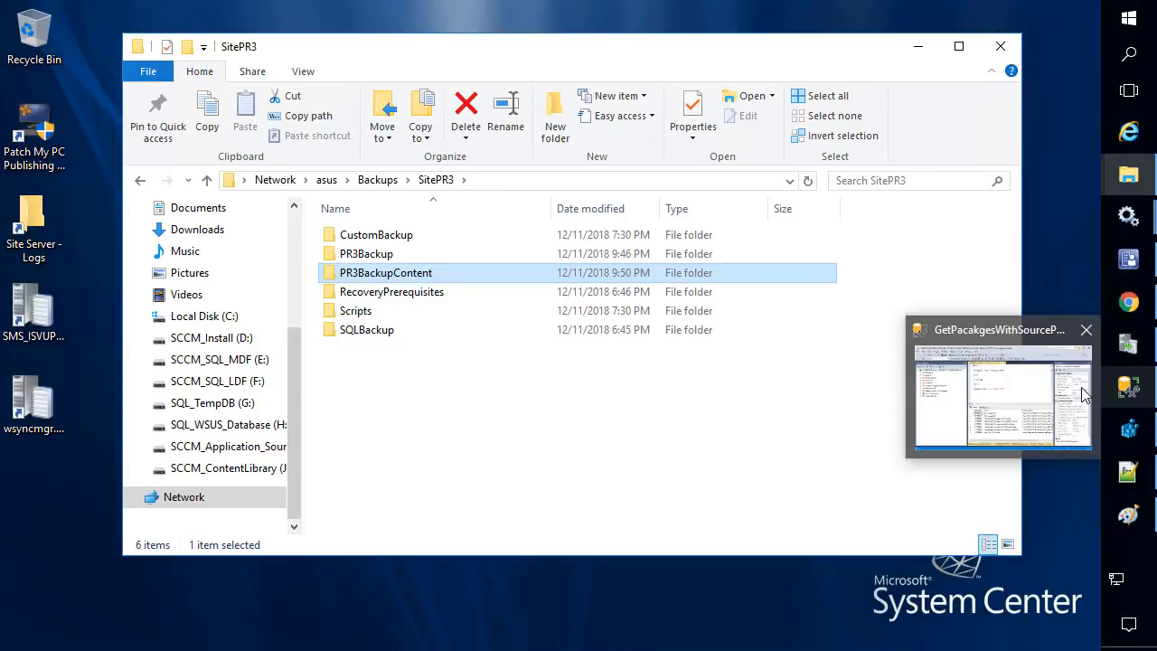
left_click(997, 400)
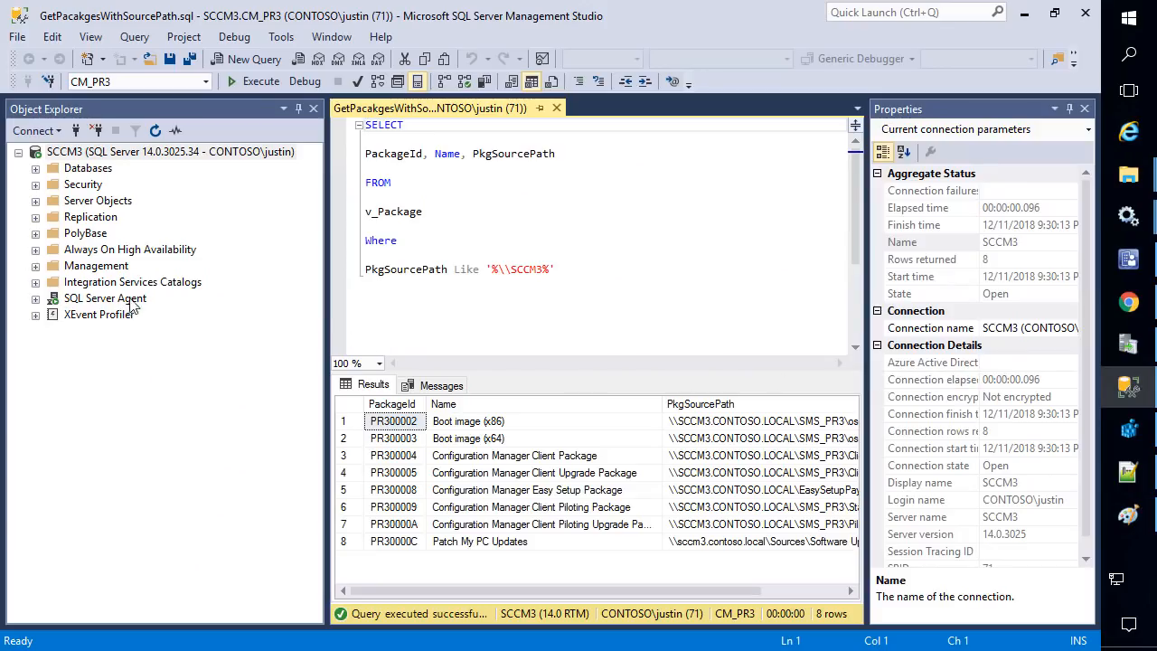
left_click(35, 168)
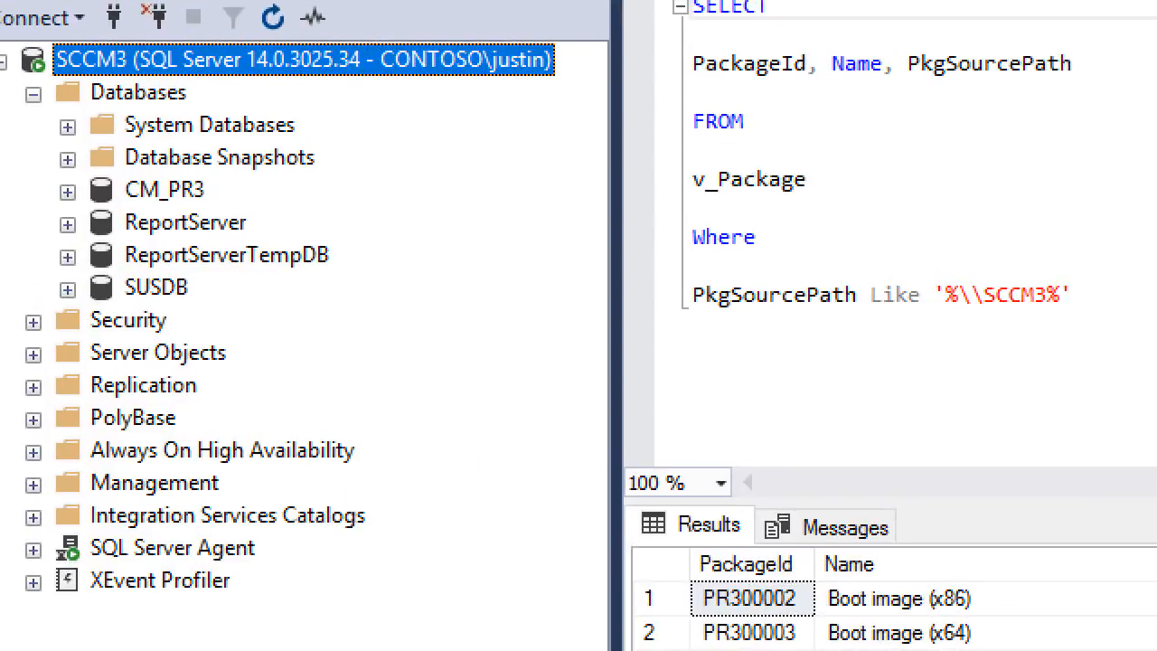
left_click_drag(65, 176, 264, 206)
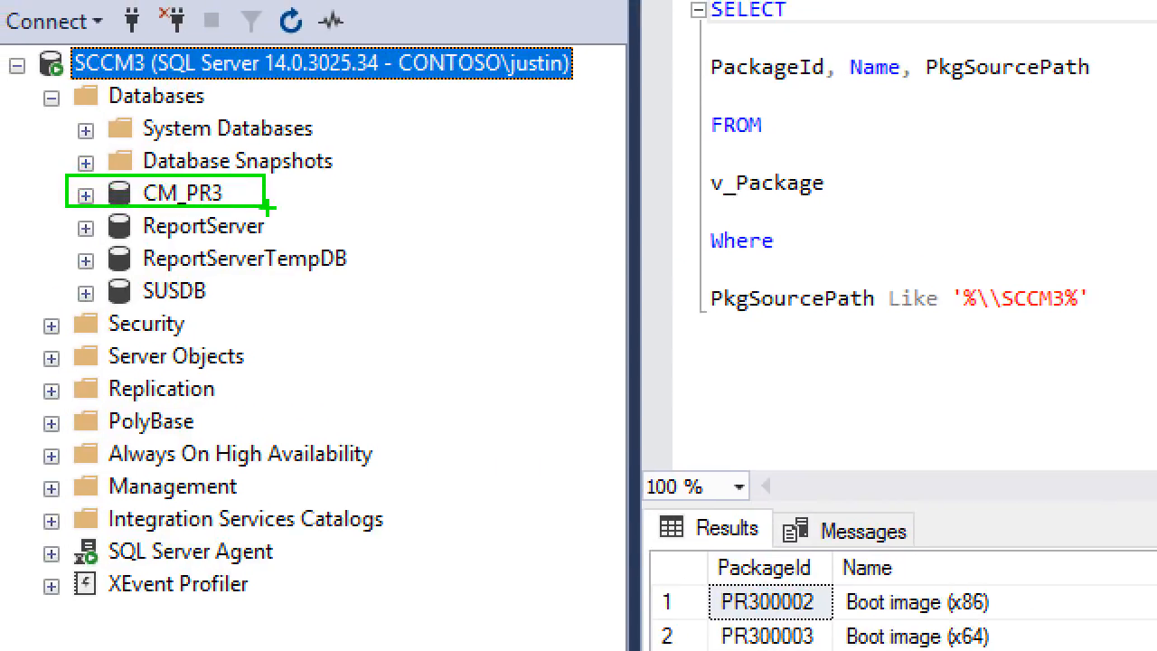
key("r")
left_click_drag(67, 278, 264, 304)
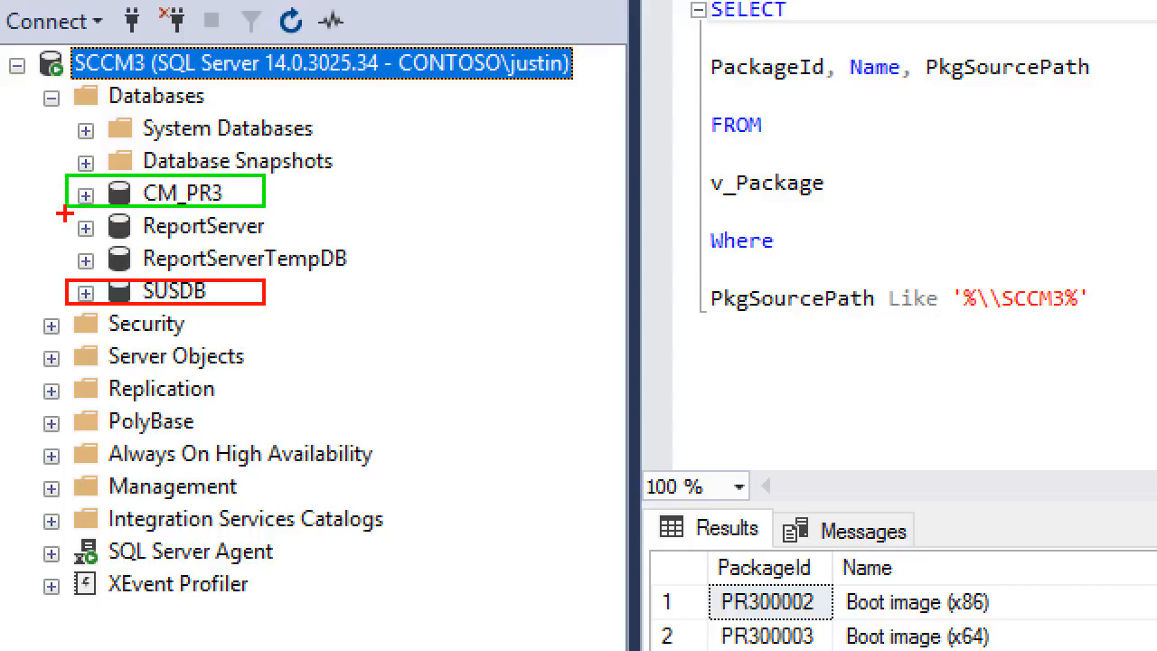
left_click_drag(64, 212, 288, 243)
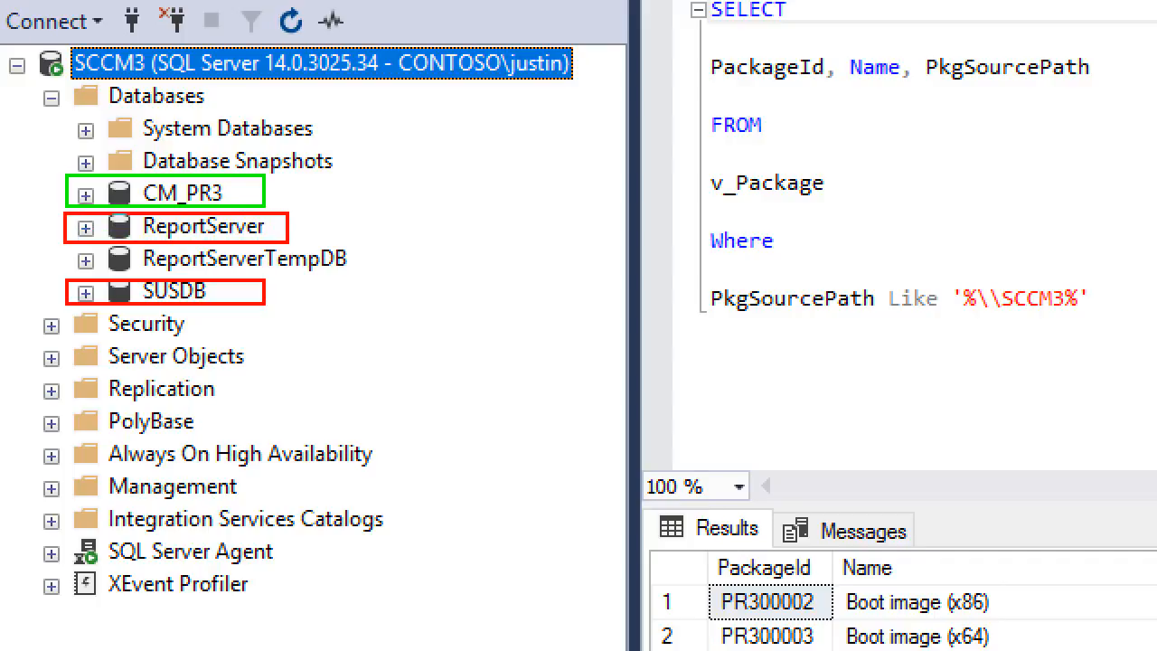
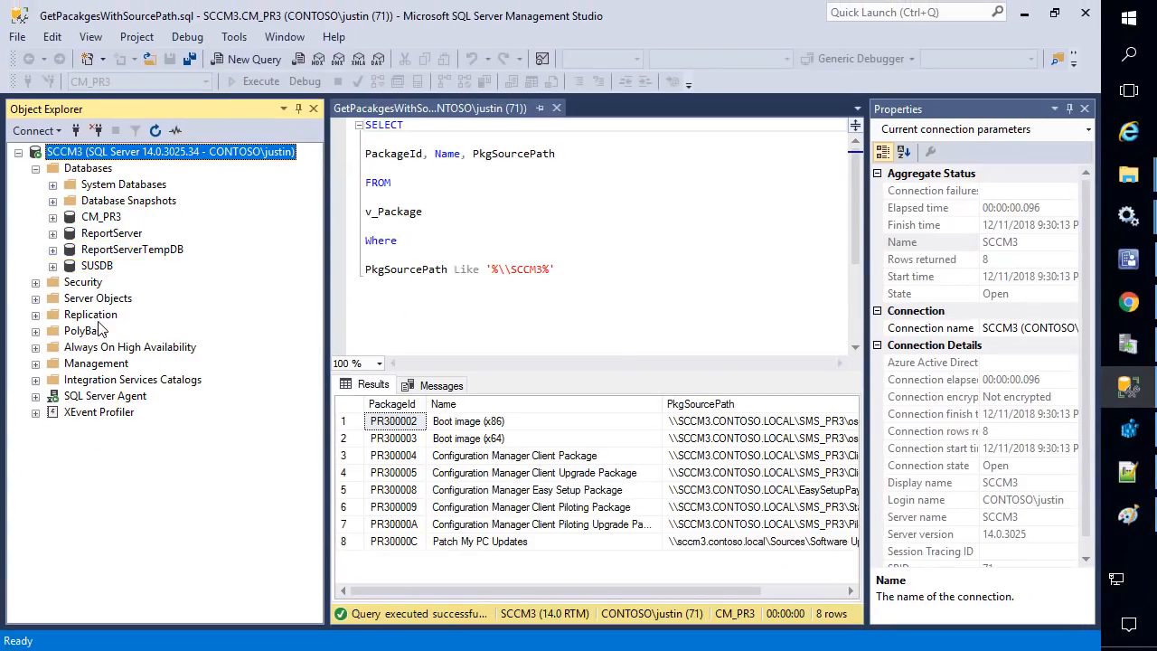
- Locate Maintenance Plans under Management, and check the SQL Server Agent service's state in SQL Server Configuration Manager
double_click(102, 364)
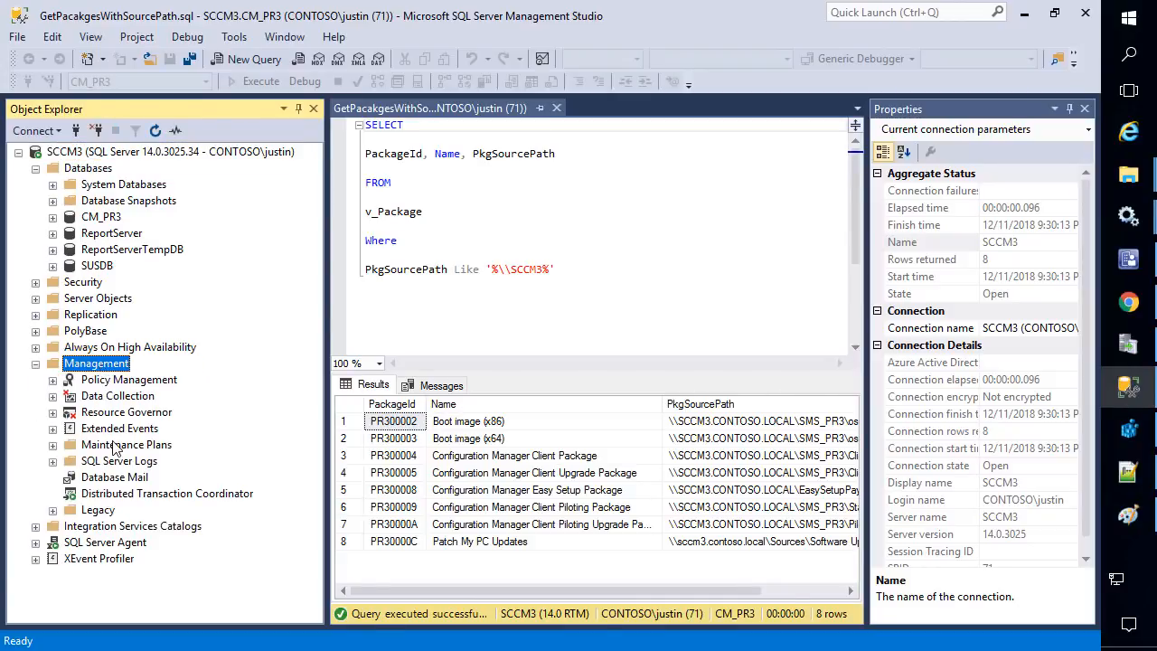
left_click(123, 445)
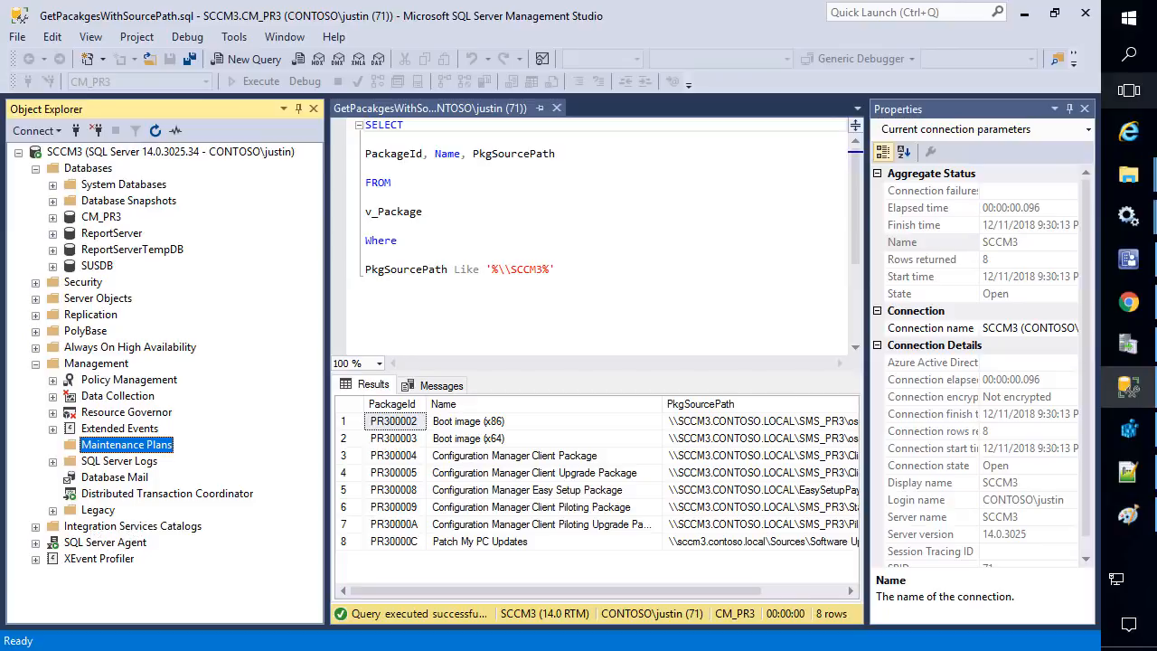
left_click(1130, 33)
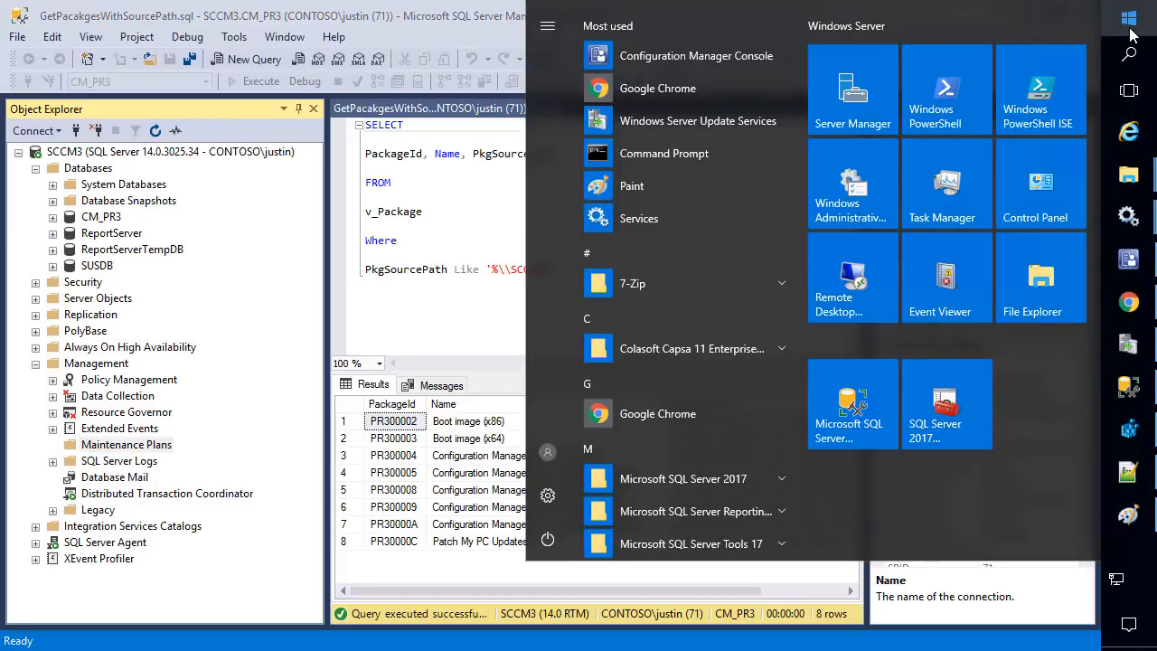
left_click(945, 402)
left_click(542, 443)
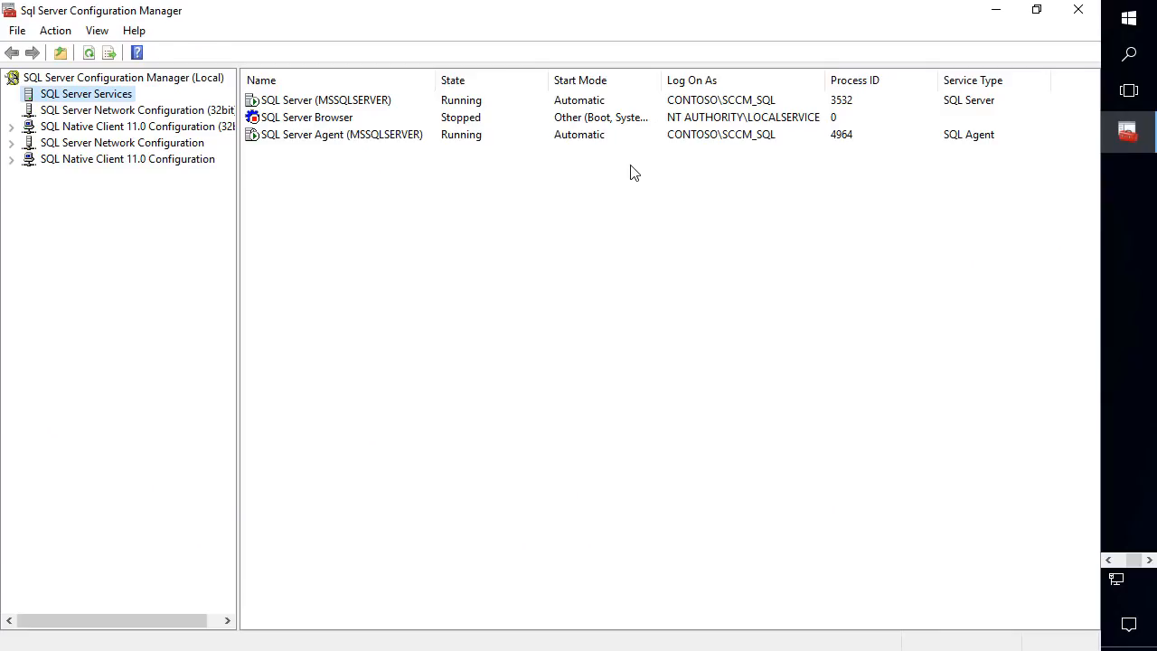
left_click(282, 136)
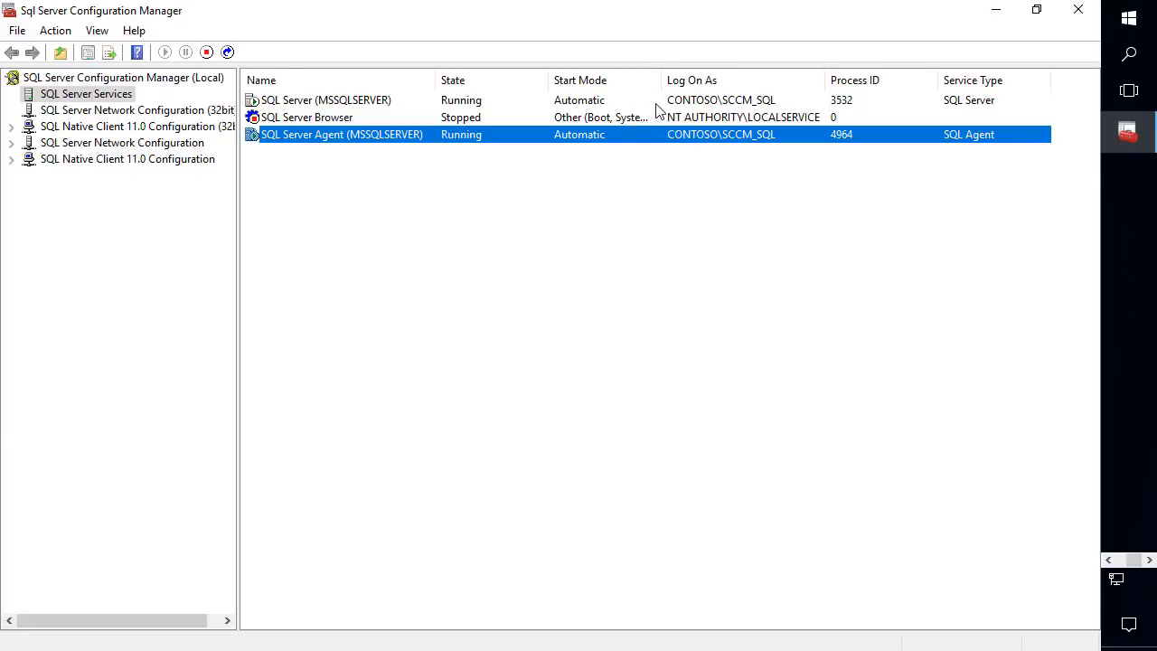
left_click(995, 10)
- Start the Maintenance Plan Wizard from Maintenance Plans and move its window aside
right_click(141, 441)
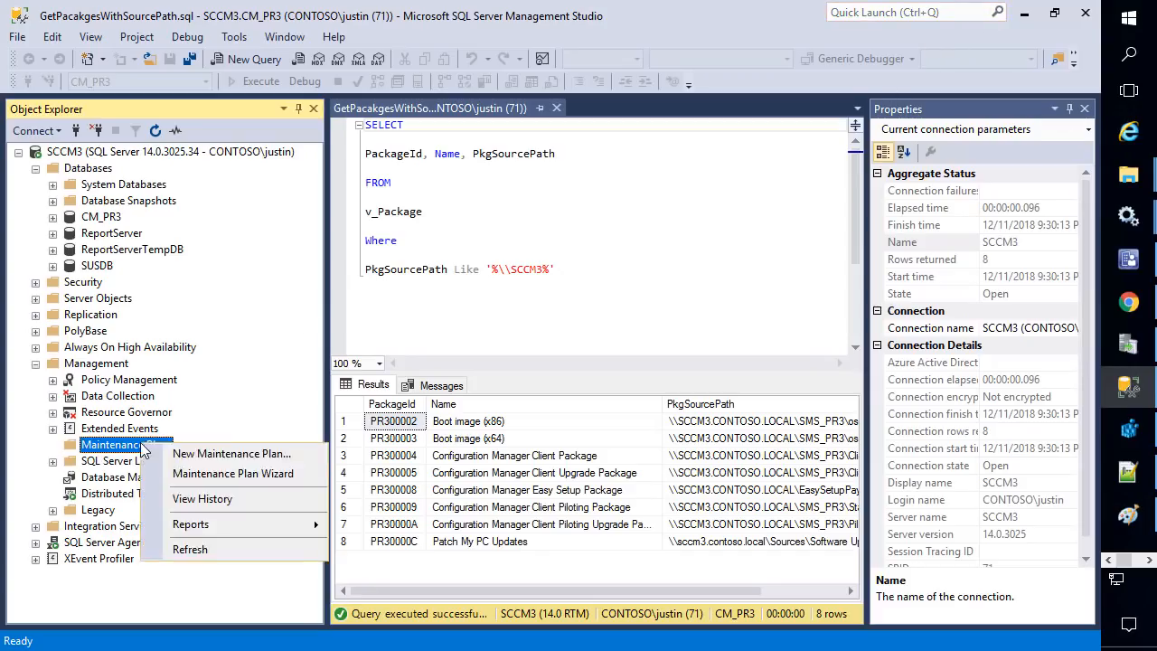
left_click(232, 474)
left_click_drag(653, 134, 334, 36)
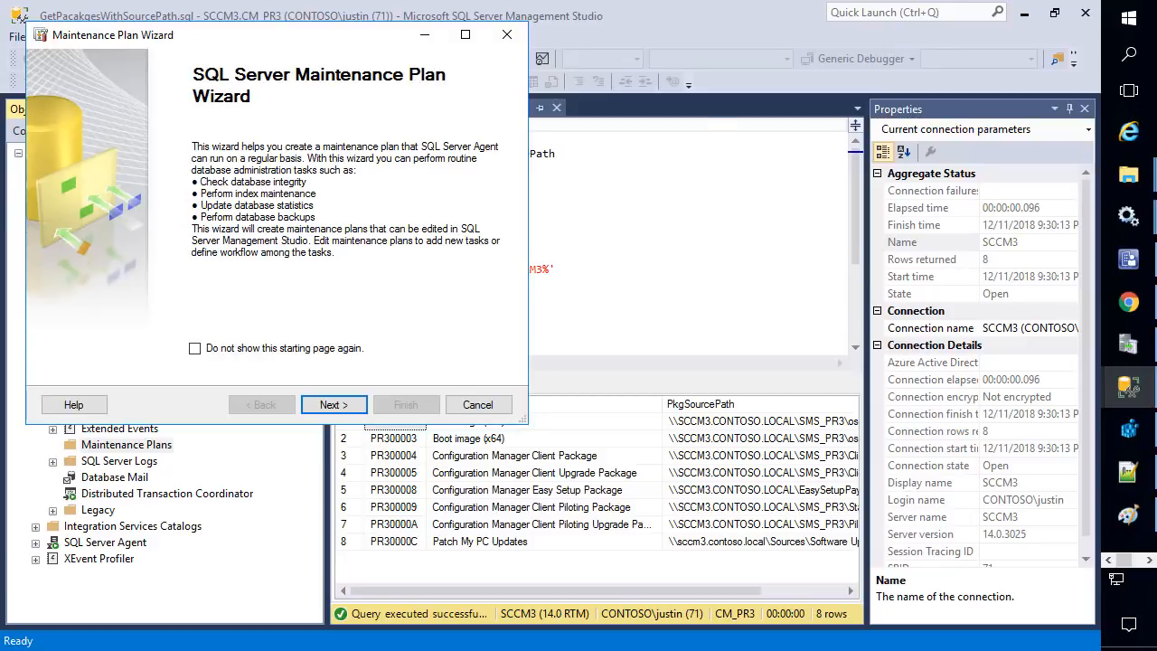
- Bring up the SitePR3 folder window beside the wizard, open the SQLBackup folder, and select its full path
left_click(1128, 174)
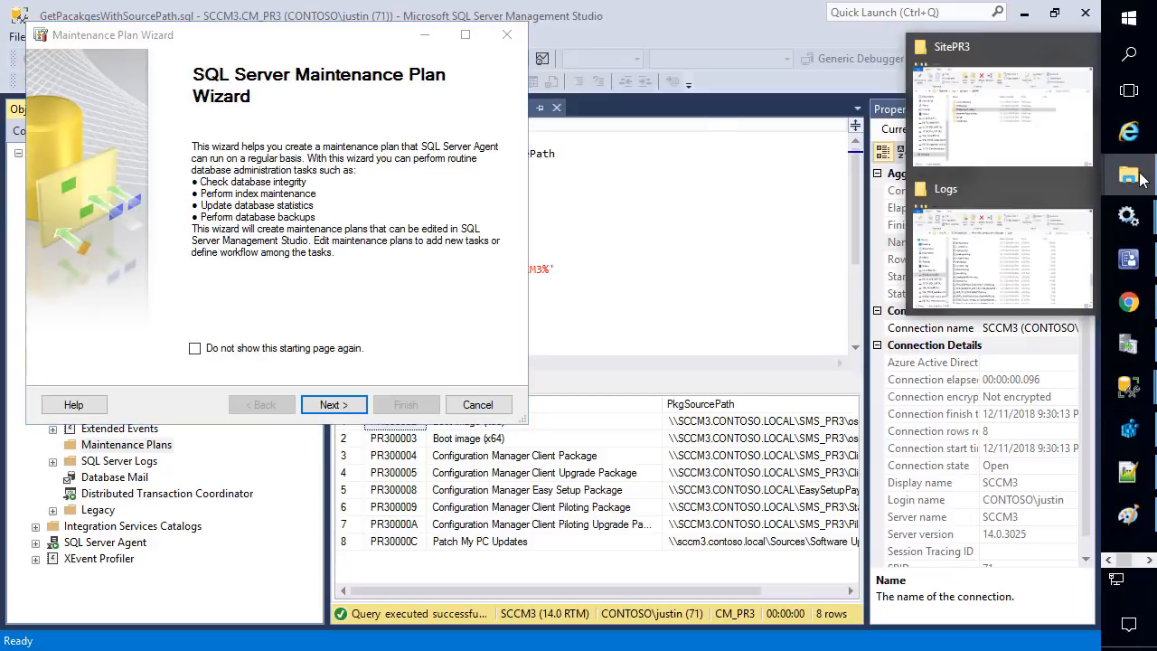
left_click(1013, 129)
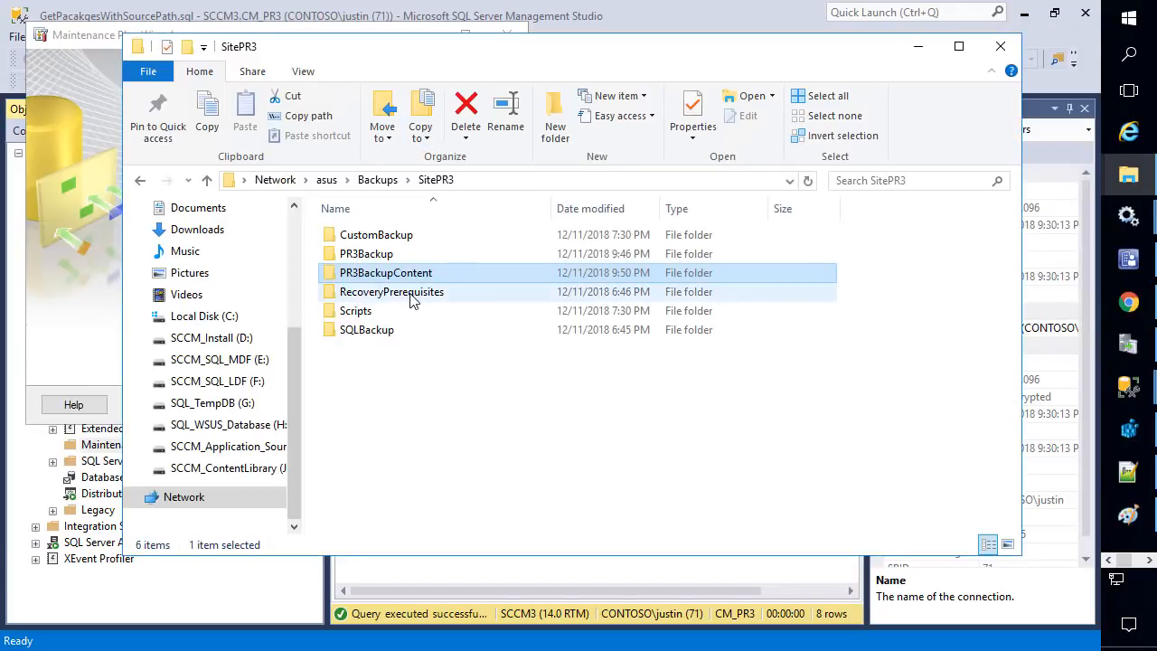
left_click_drag(458, 52, 697, 25)
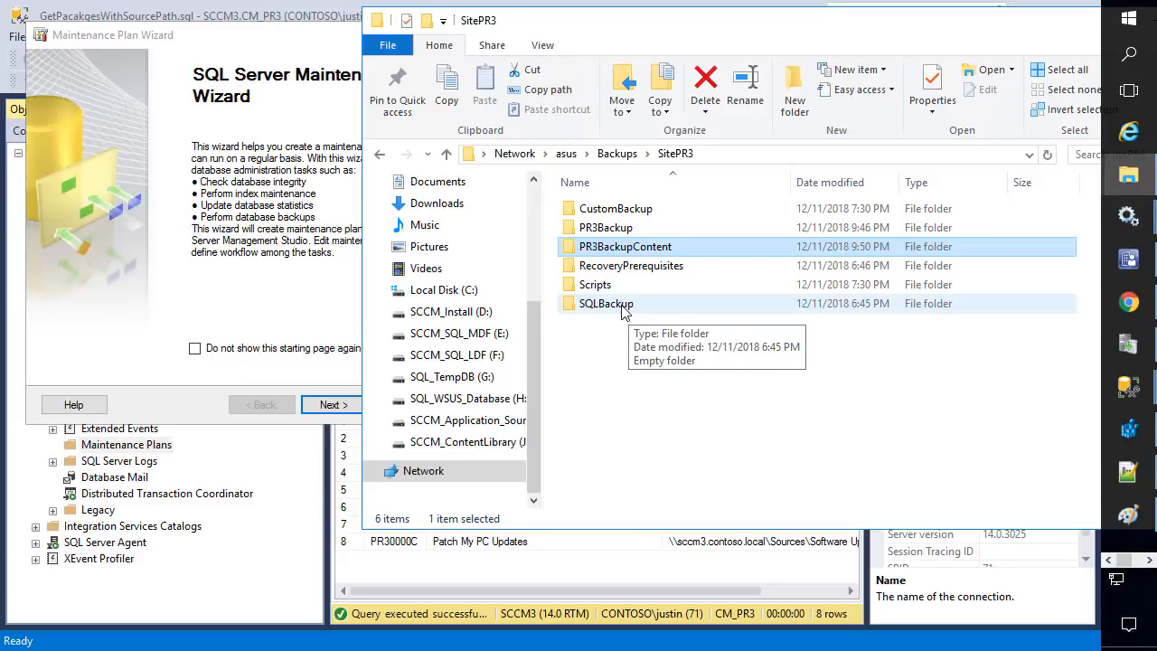
left_click(700, 157)
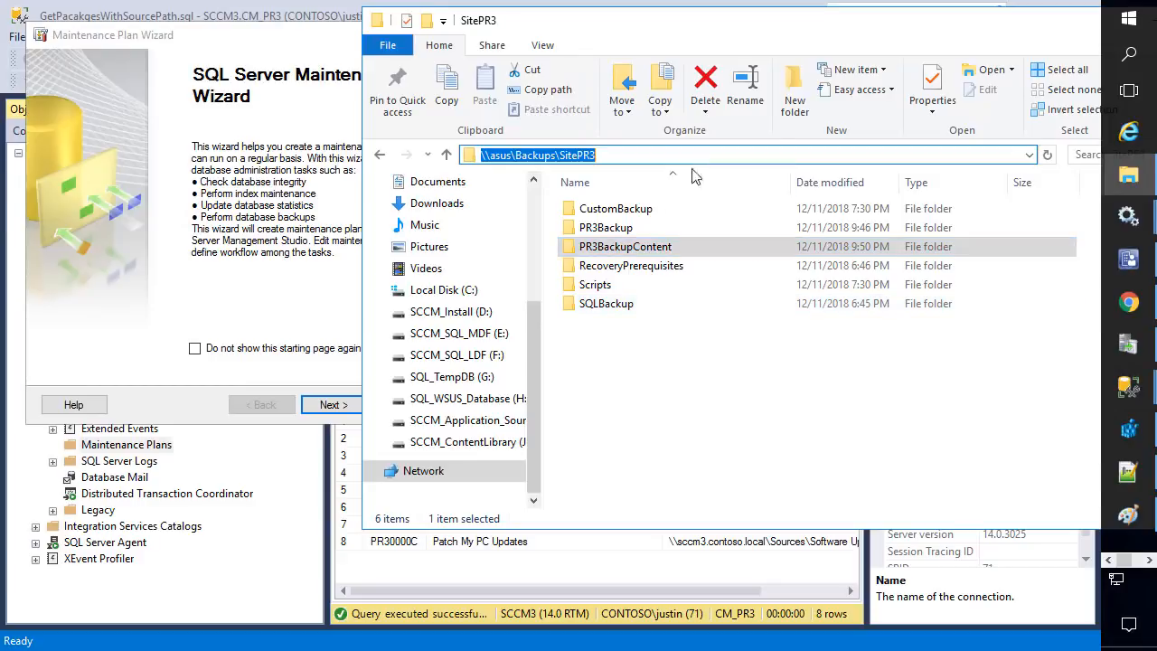
double_click(604, 305)
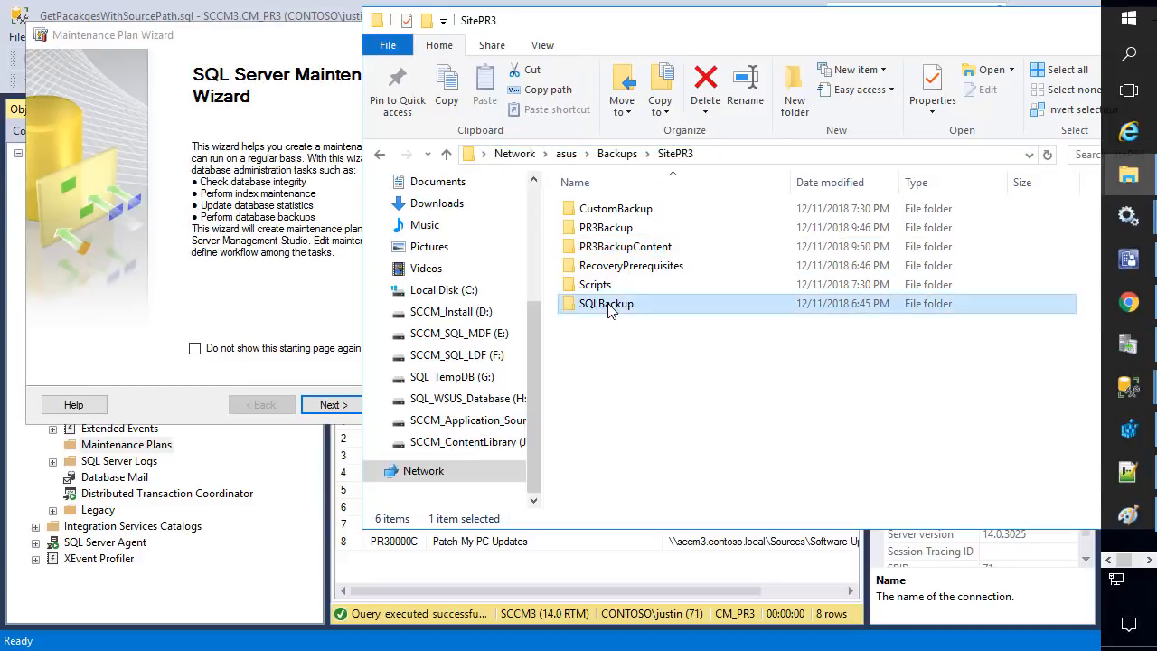
left_click(802, 159)
- Return to the Maintenance Plan Wizard, name the plan Backup, and continue to the task selection
left_click(286, 266)
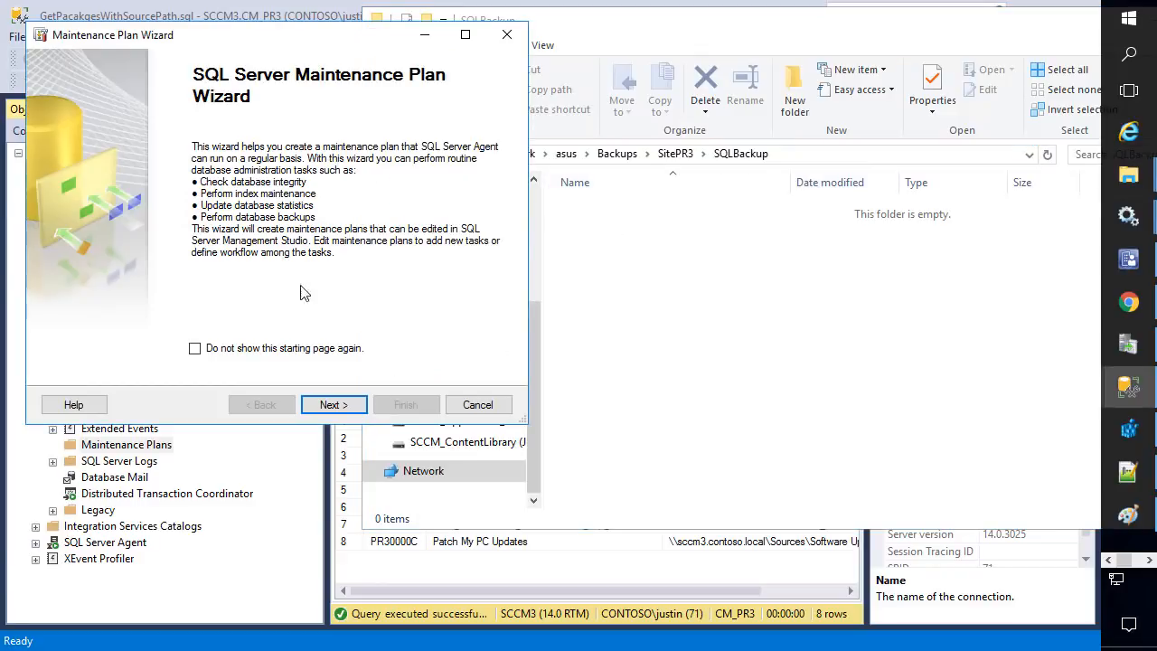
left_click(351, 405)
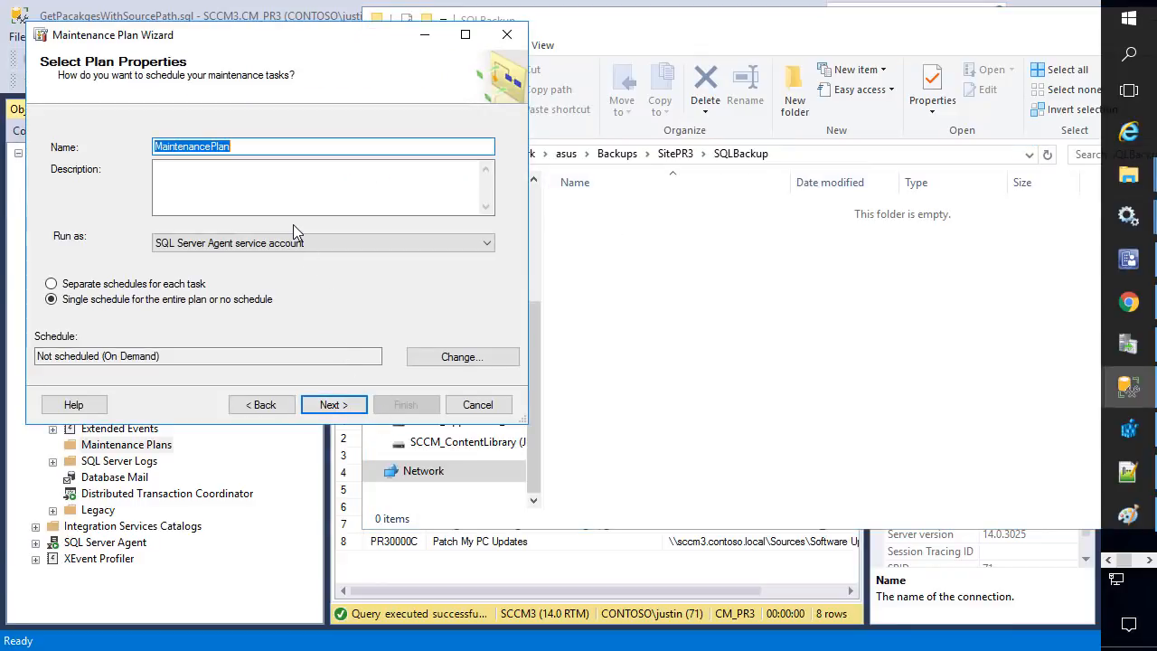
type("Backup")
key("Return")
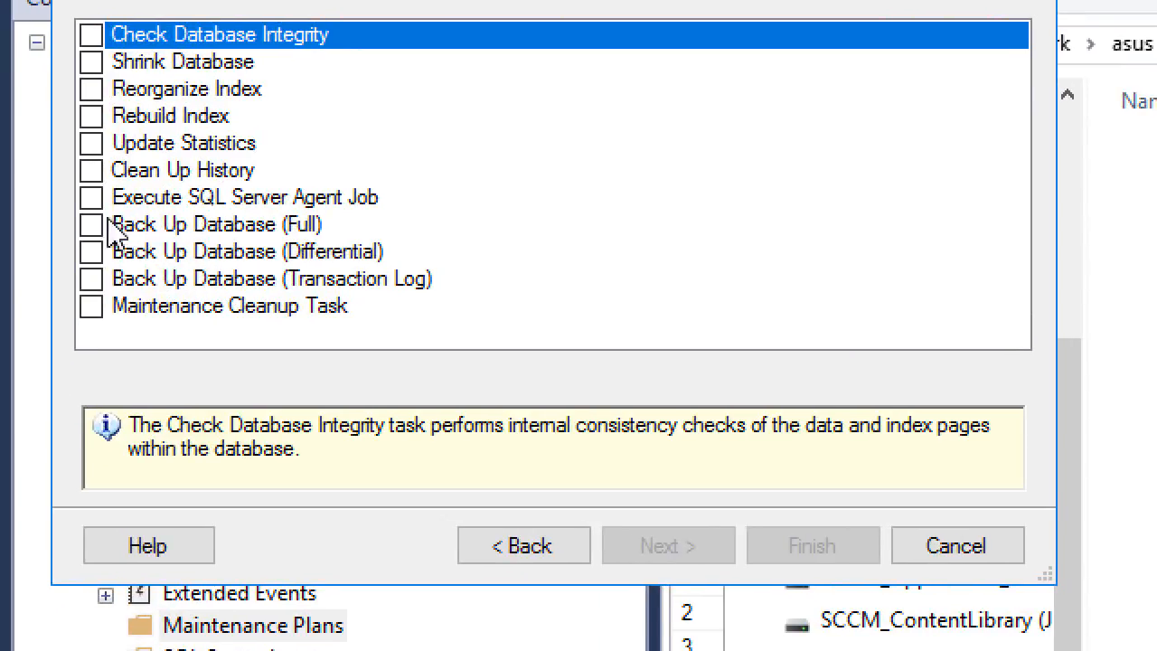
- Select the Back Up Database (Full) and Maintenance Cleanup Task tasks, and accept their execution order
left_click(91, 225)
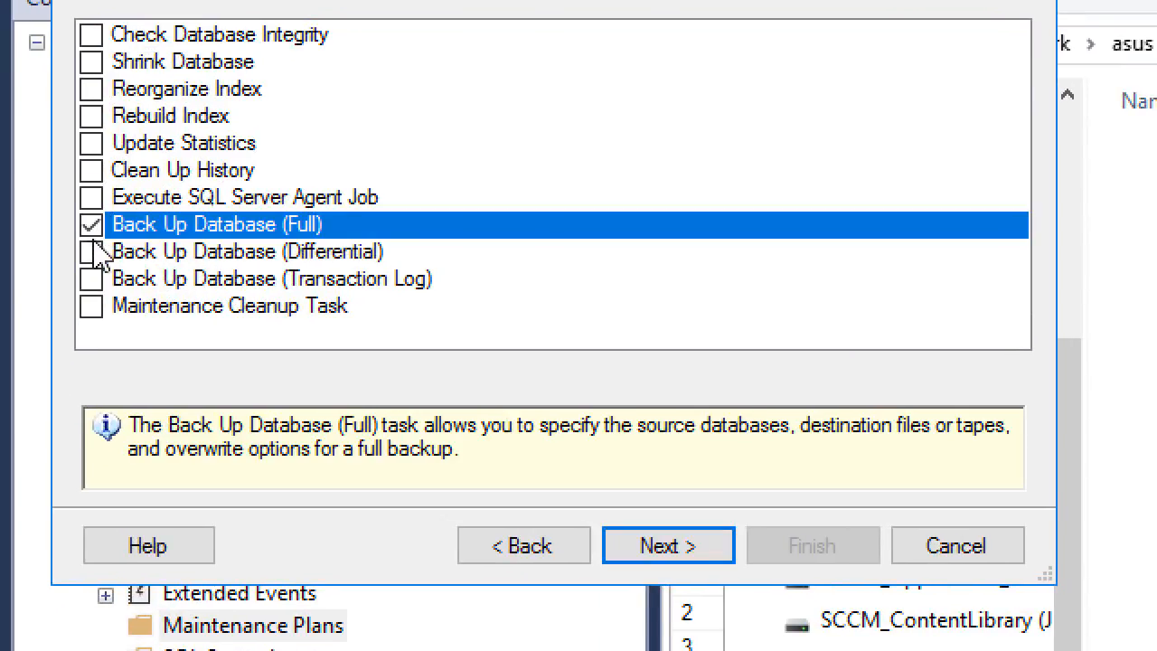
left_click(92, 308)
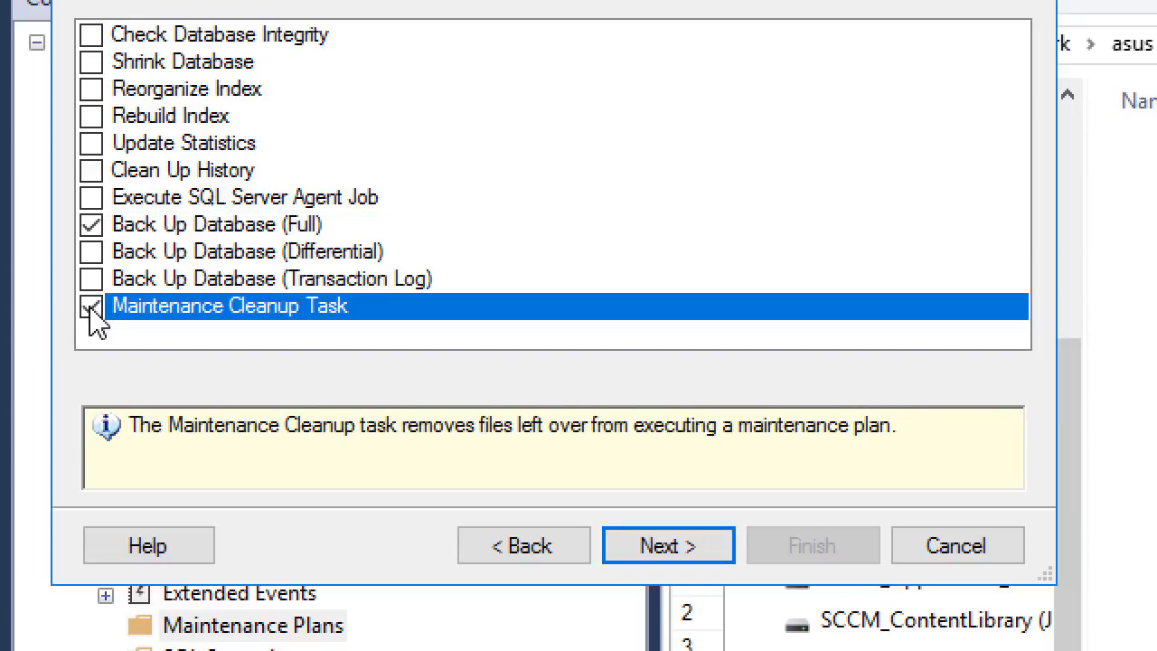
left_click(638, 546)
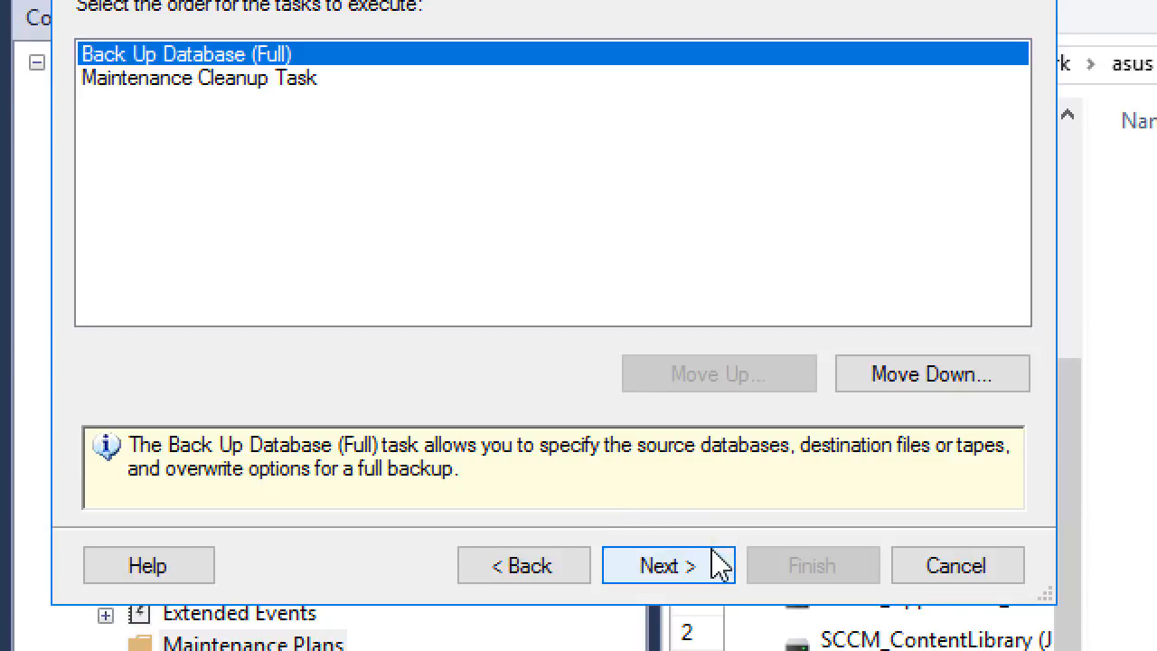
left_click(709, 546)
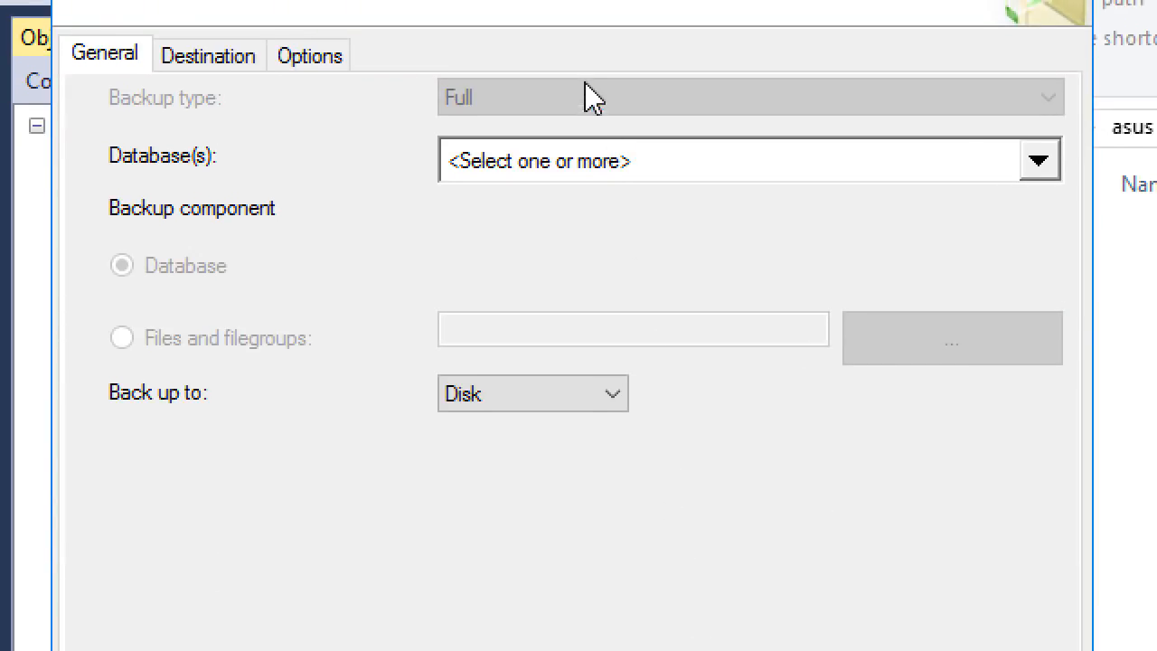
- Select the CM_PR3 and SUSDB databases for the full backup task
left_click(583, 201)
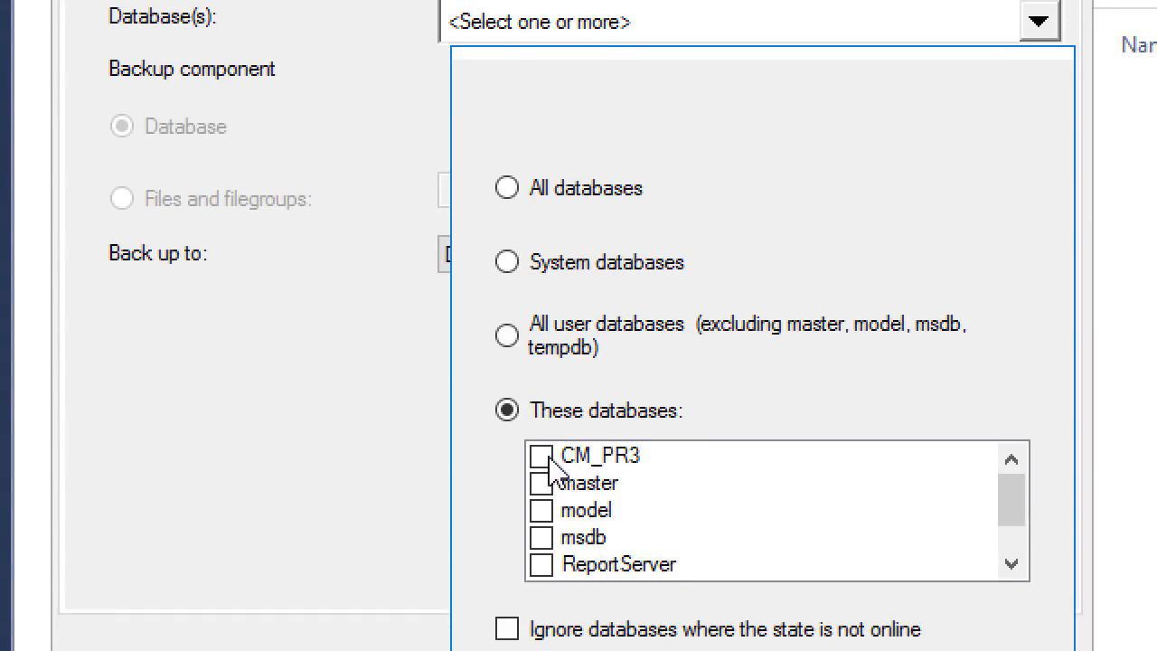
left_click(542, 481)
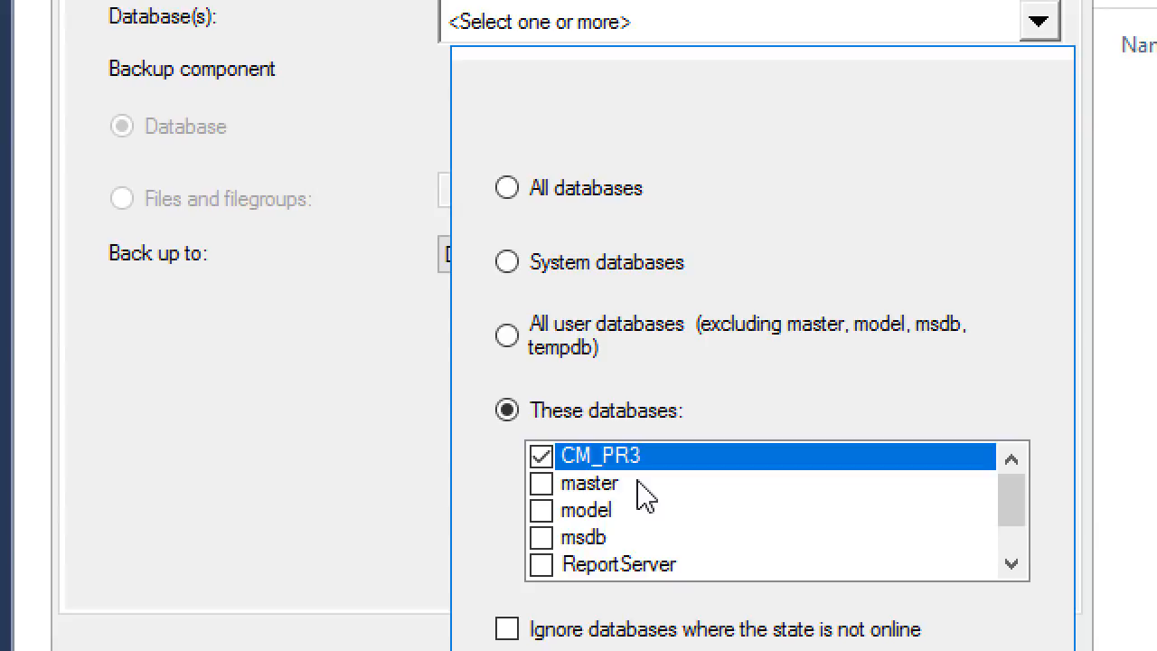
scroll(644, 506, "down", 1)
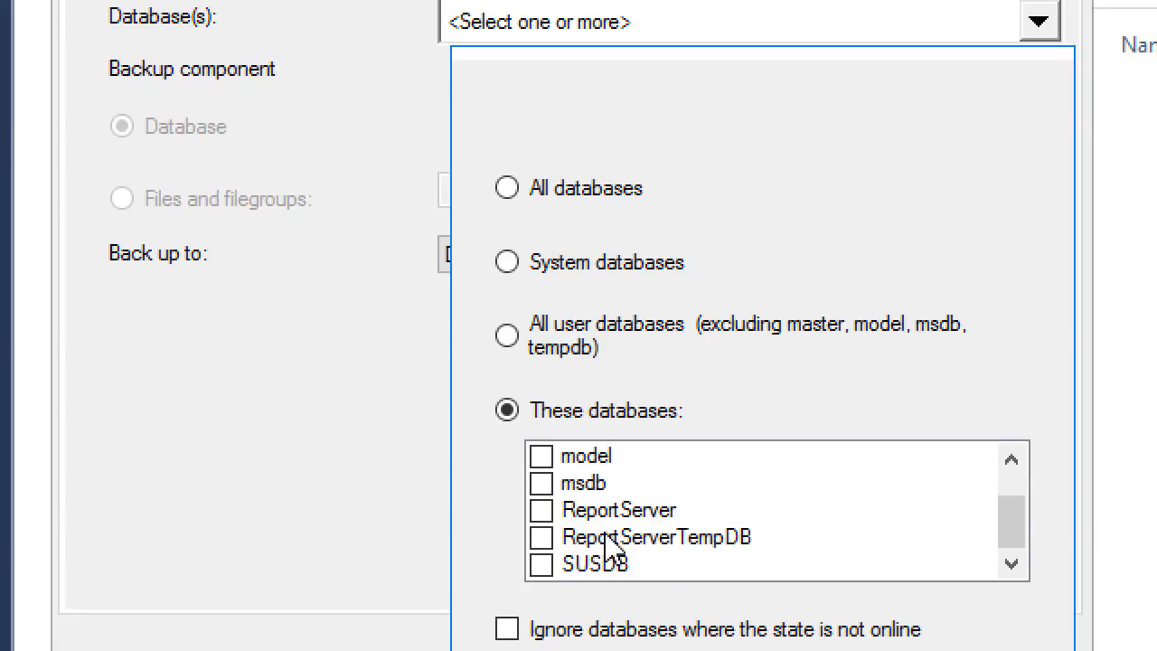
scroll(588, 542, "up", 1)
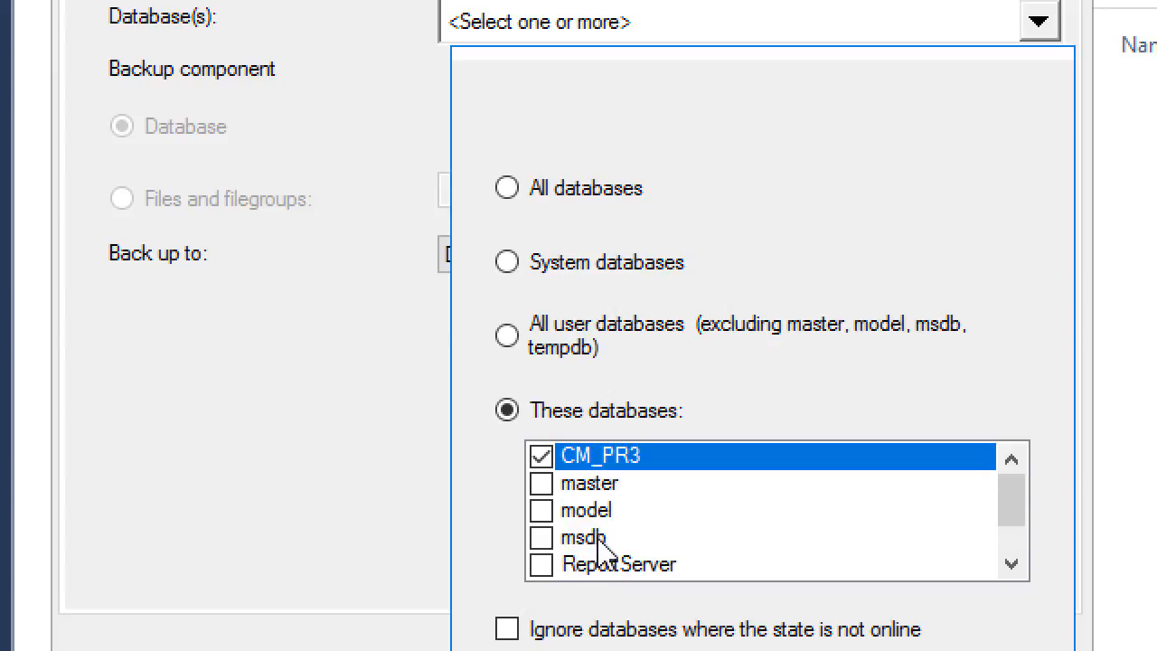
scroll(598, 543, "down", 1)
left_click(548, 555)
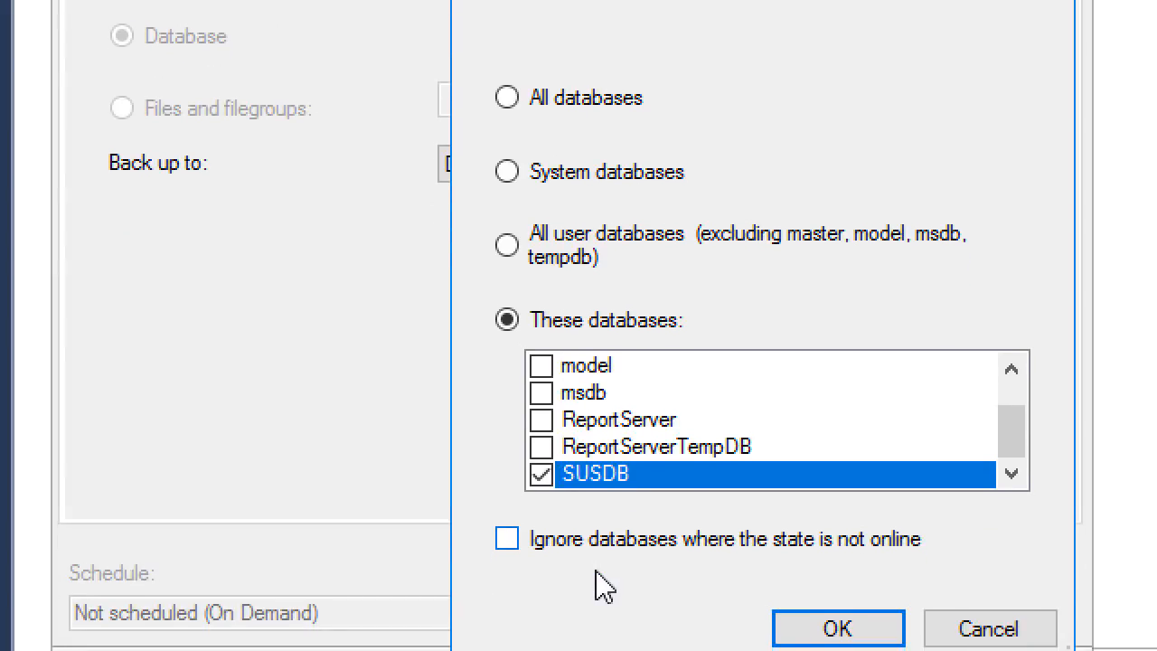
left_click(631, 421)
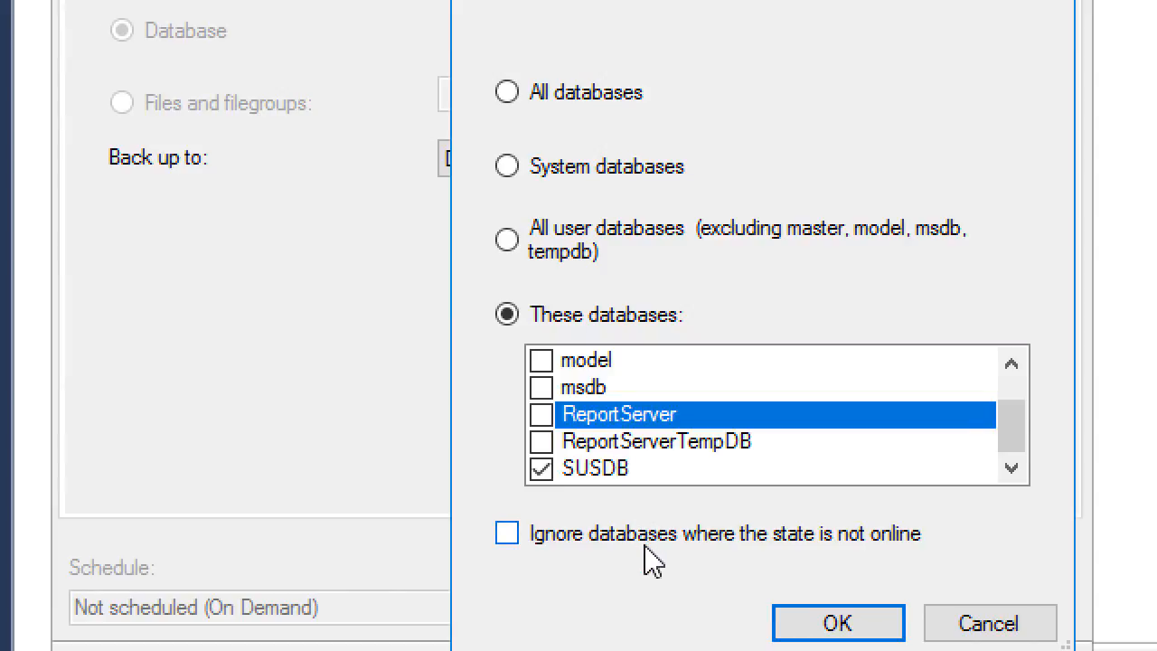
left_click(814, 590)
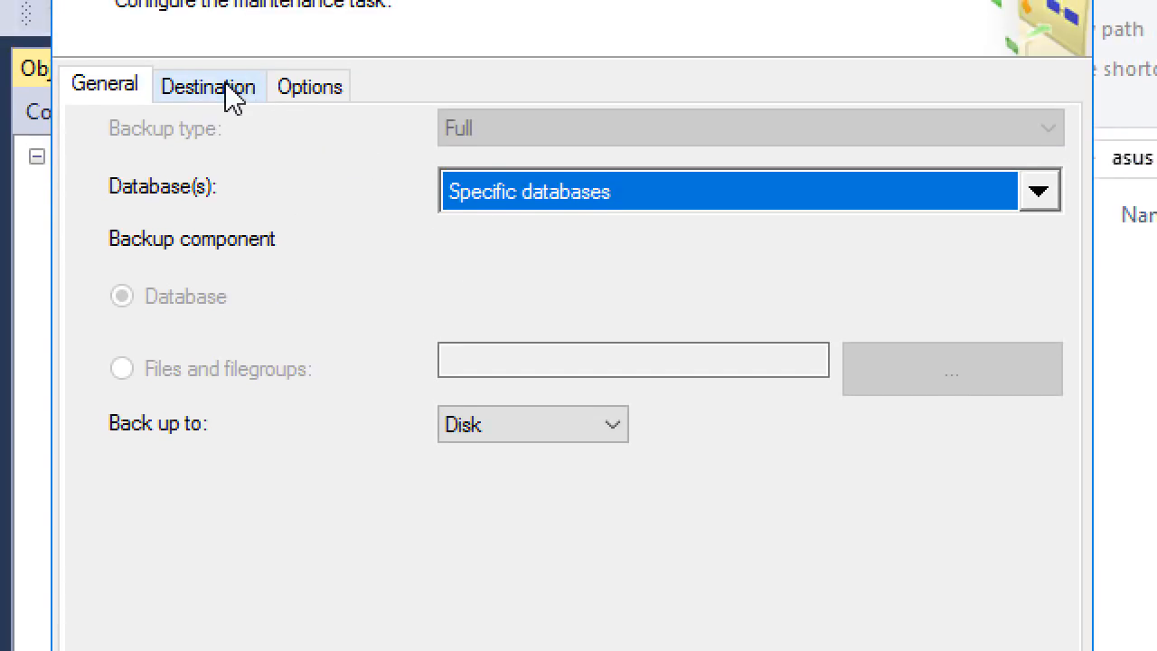
- Set the full backup's destination folder to \\asus\Backups\SitePR3\SQLBackup, with one backup file per database
left_click(228, 90)
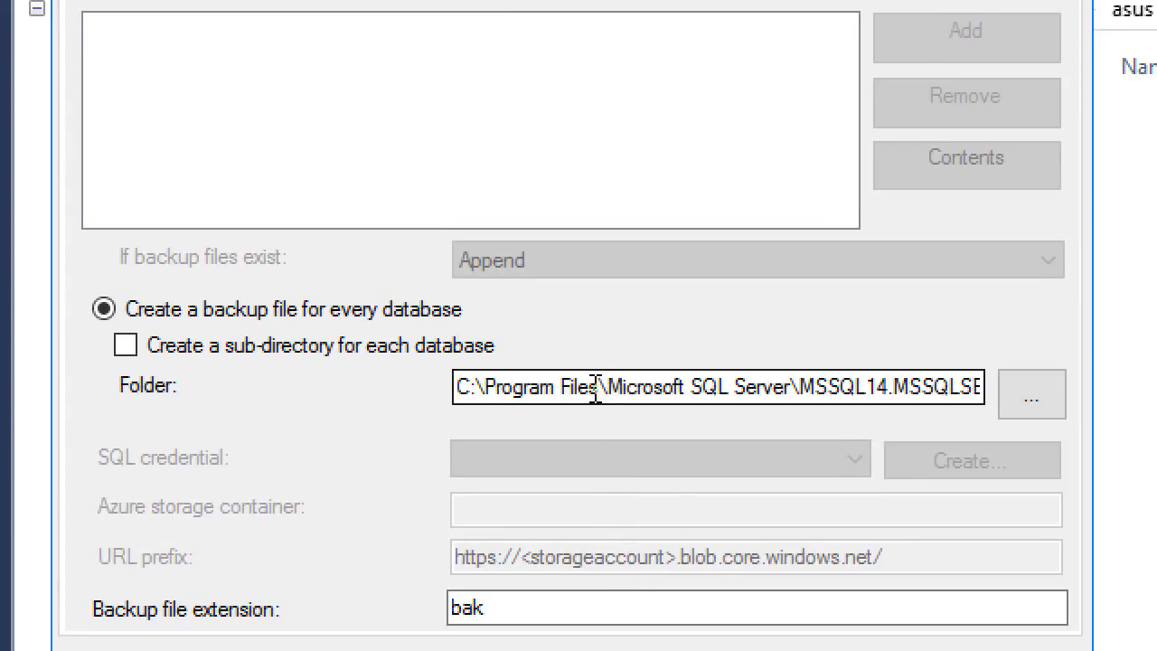
left_click(596, 387)
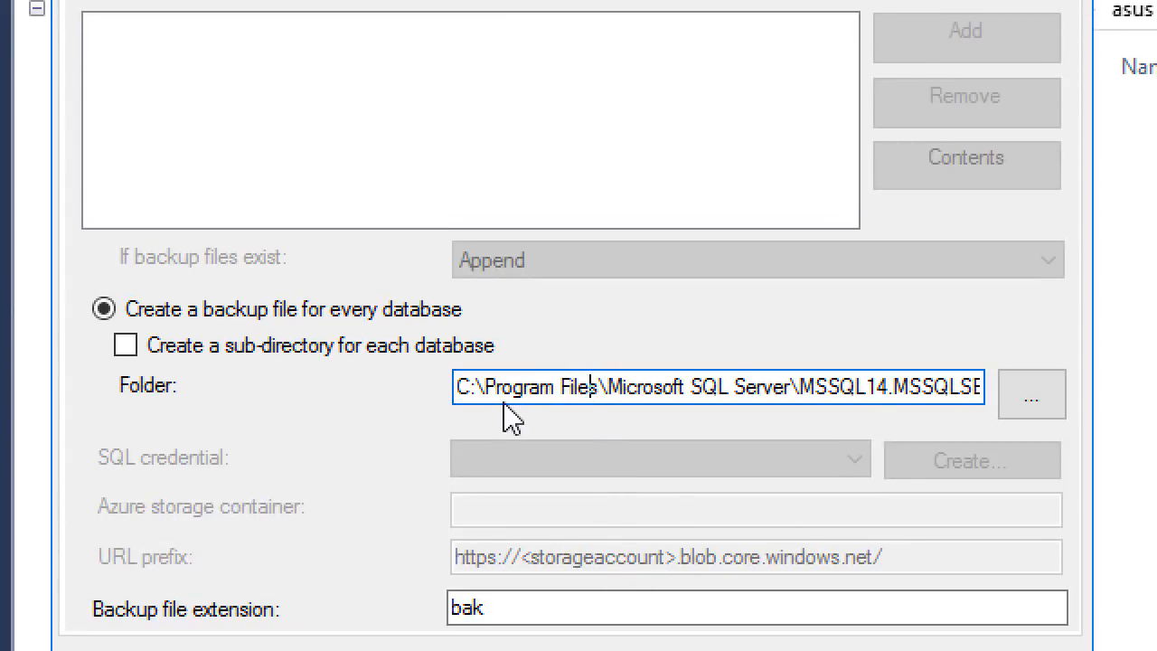
left_click_drag(462, 387, 1073, 382)
type("\\\\asus\\Backups\\SitePR3\\SQLBackup")
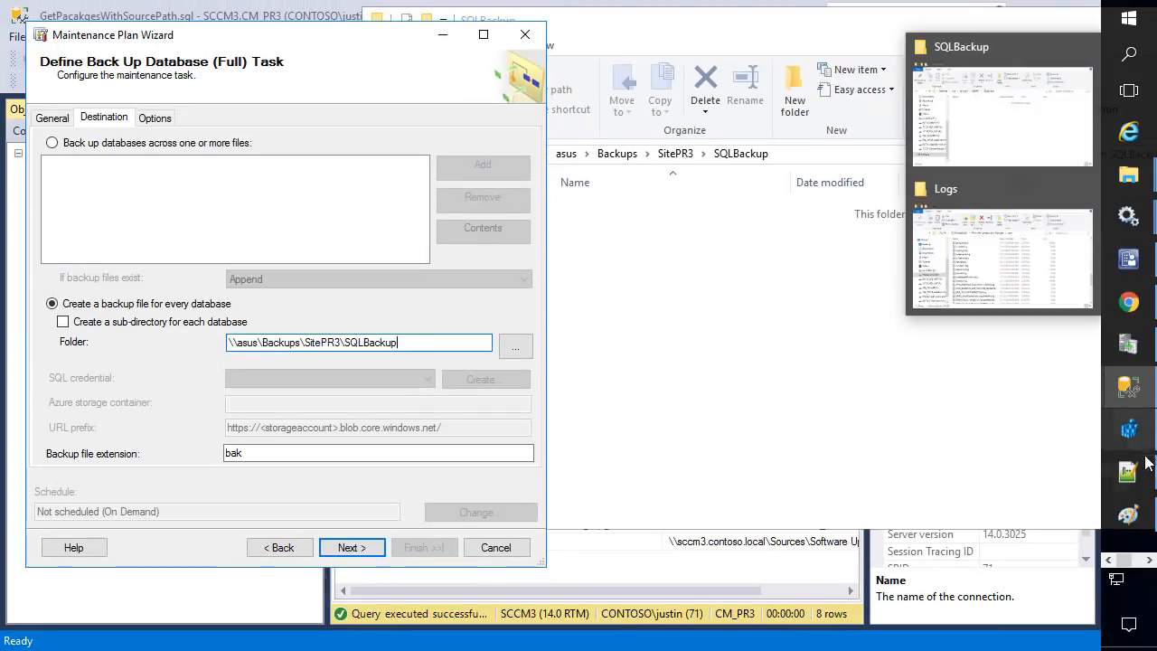
- Switch to SQL Server Configuration Manager, check which account the SQL Server Agent service logs on as, and return to the wizard
left_click(1149, 560)
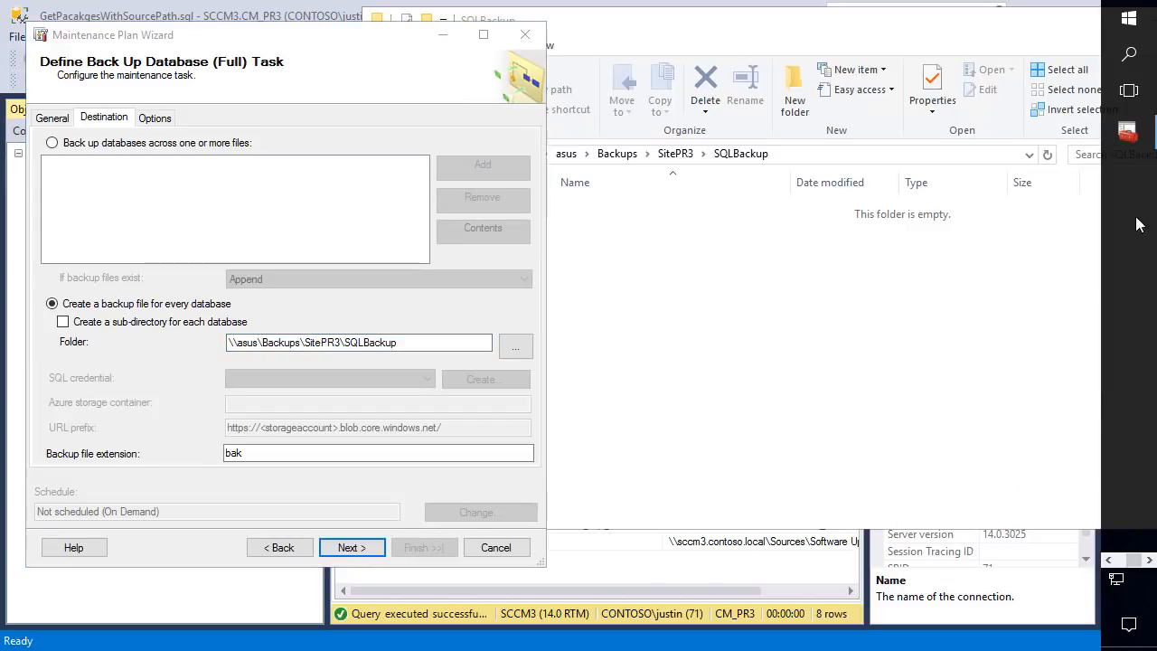
left_click(1130, 135)
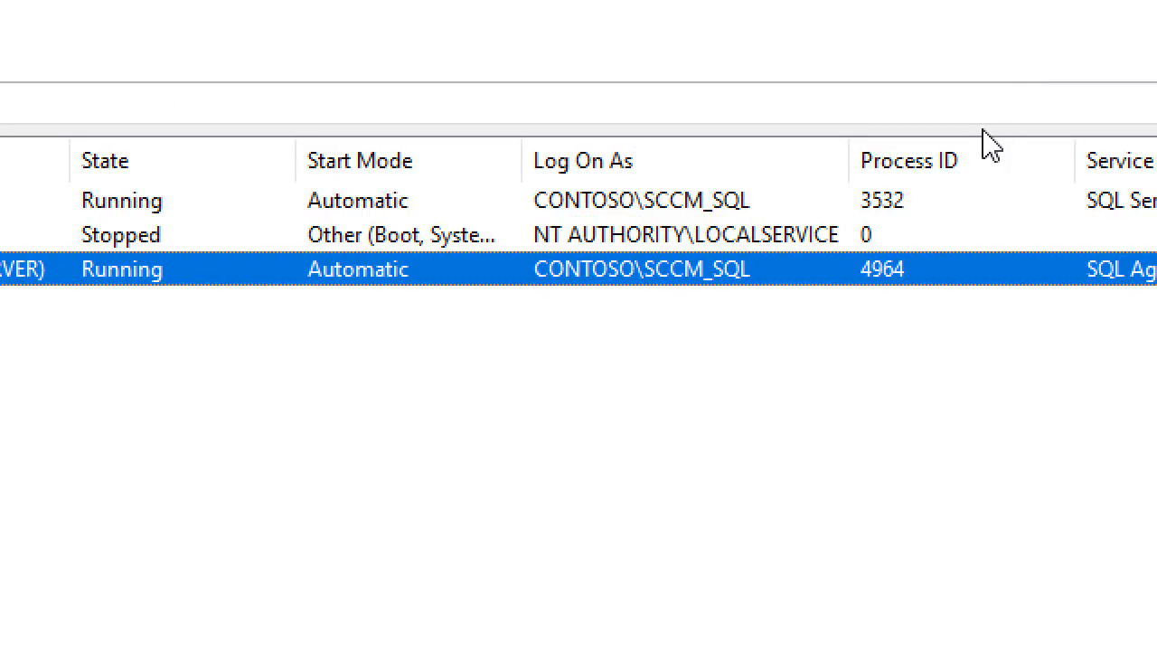
left_click(994, 15)
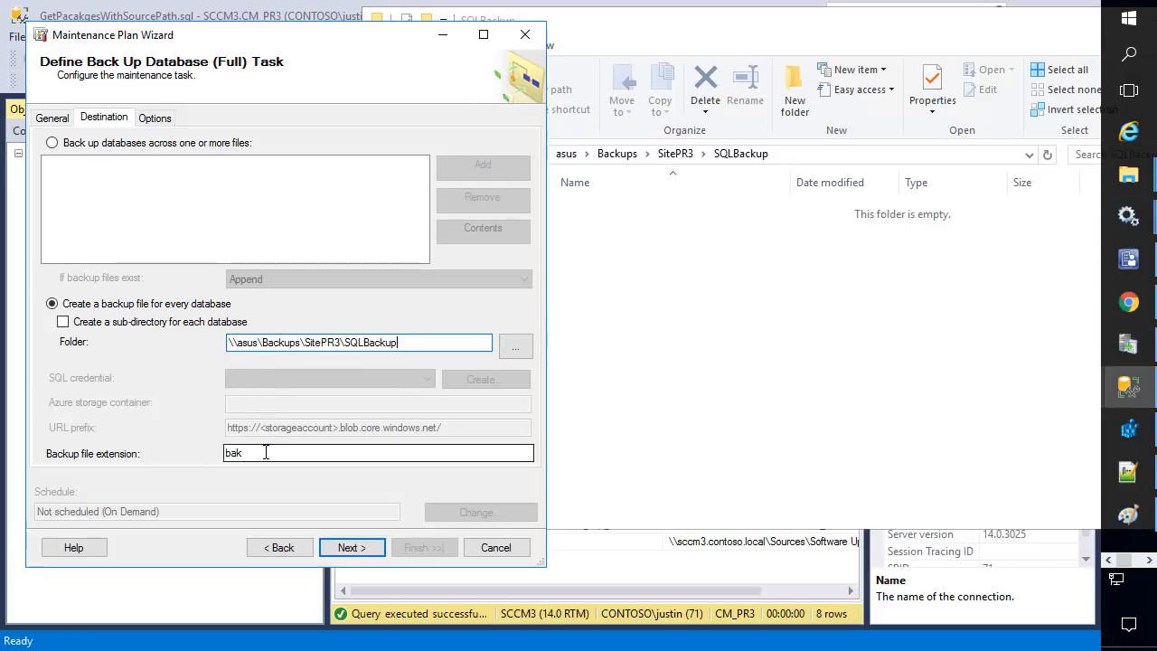
- Keep the bak backup file extension, accept the default backup options, and continue to the cleanup task
left_click_drag(260, 453, 202, 453)
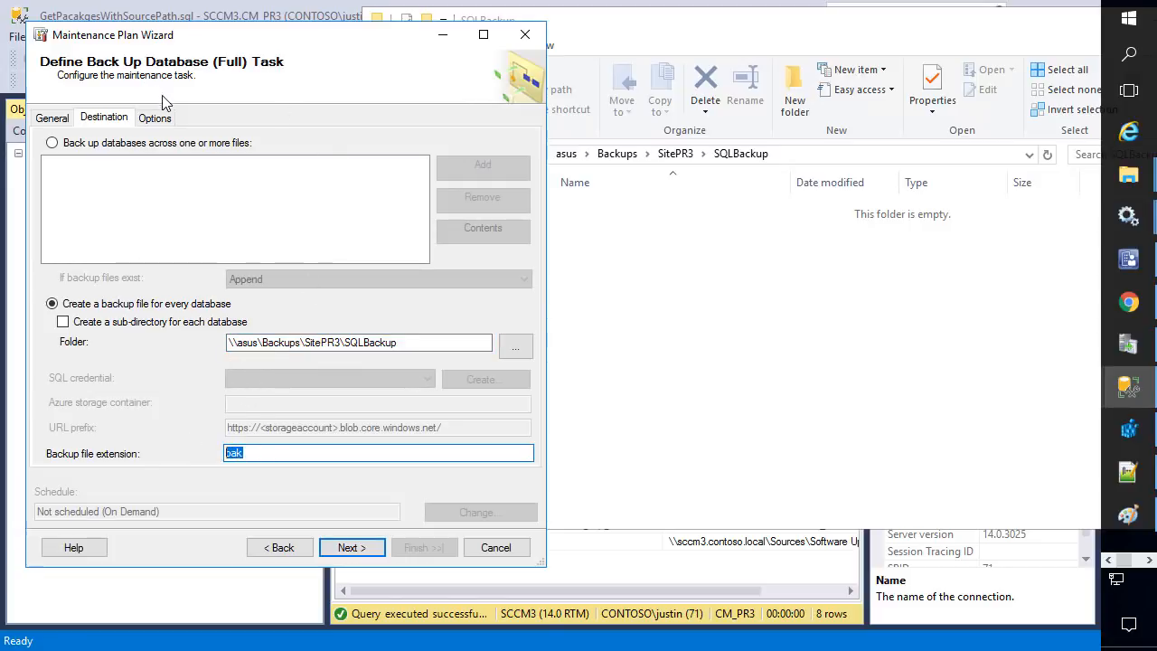
left_click(153, 118)
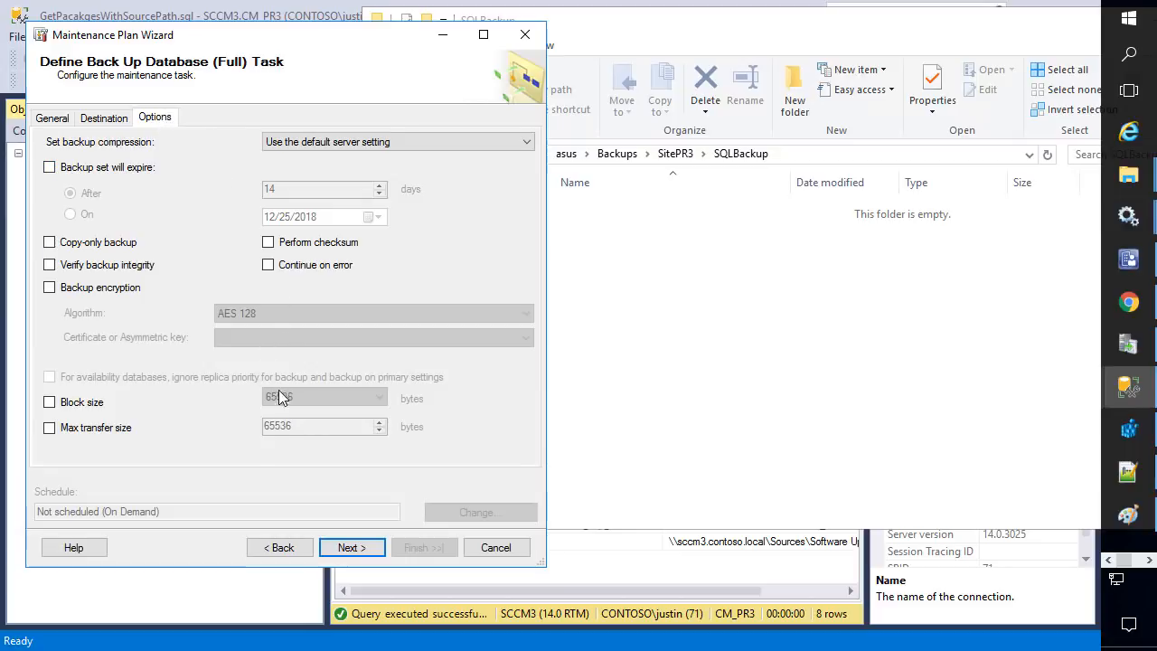
left_click(352, 549)
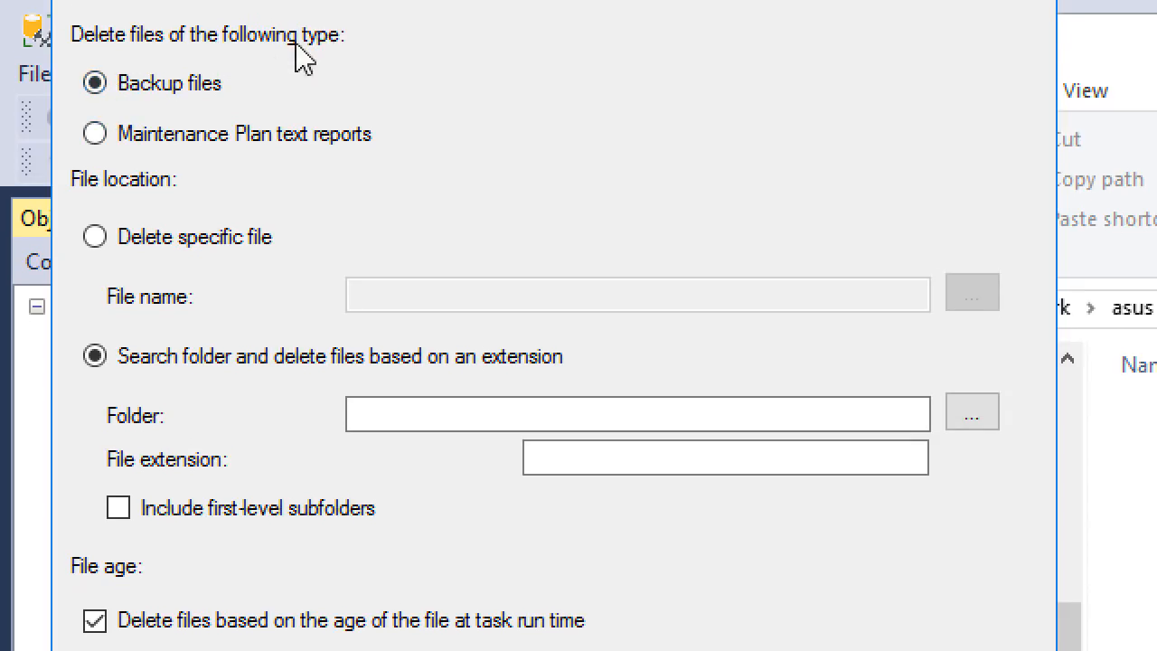
- Configure the cleanup task to delete bak files older than 2 weeks from \\asus\Backups\SitePR3\SQLBackup
left_click(478, 415)
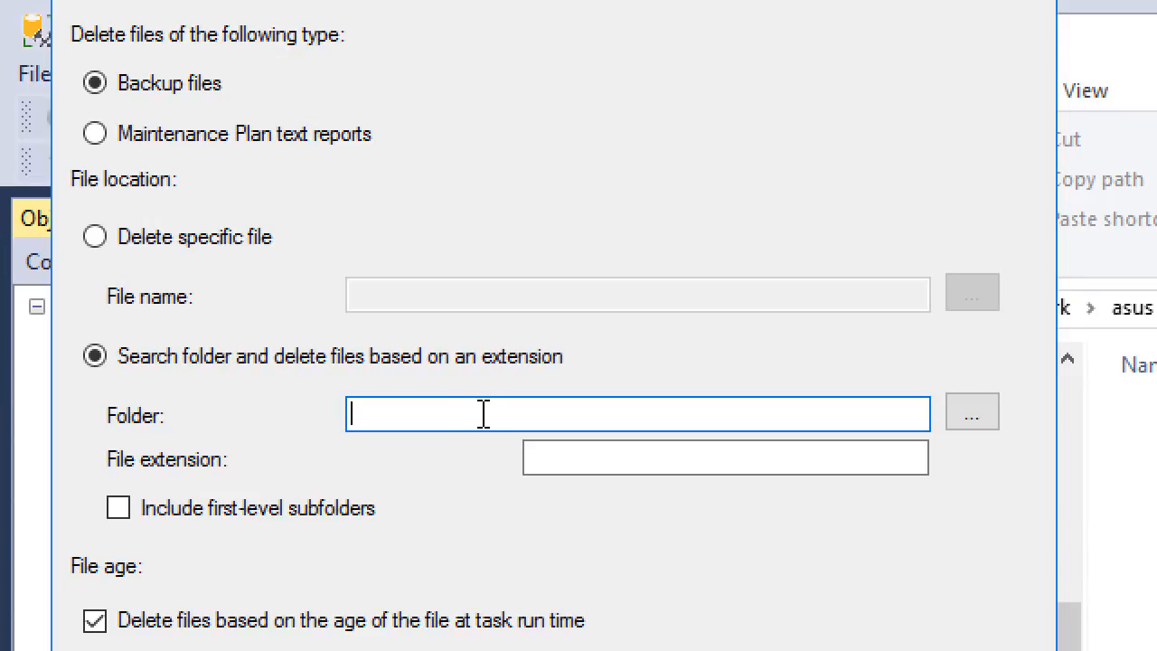
type("\\\\asus\\Backups\\SitePR3\\SQLBackup")
left_click(596, 449)
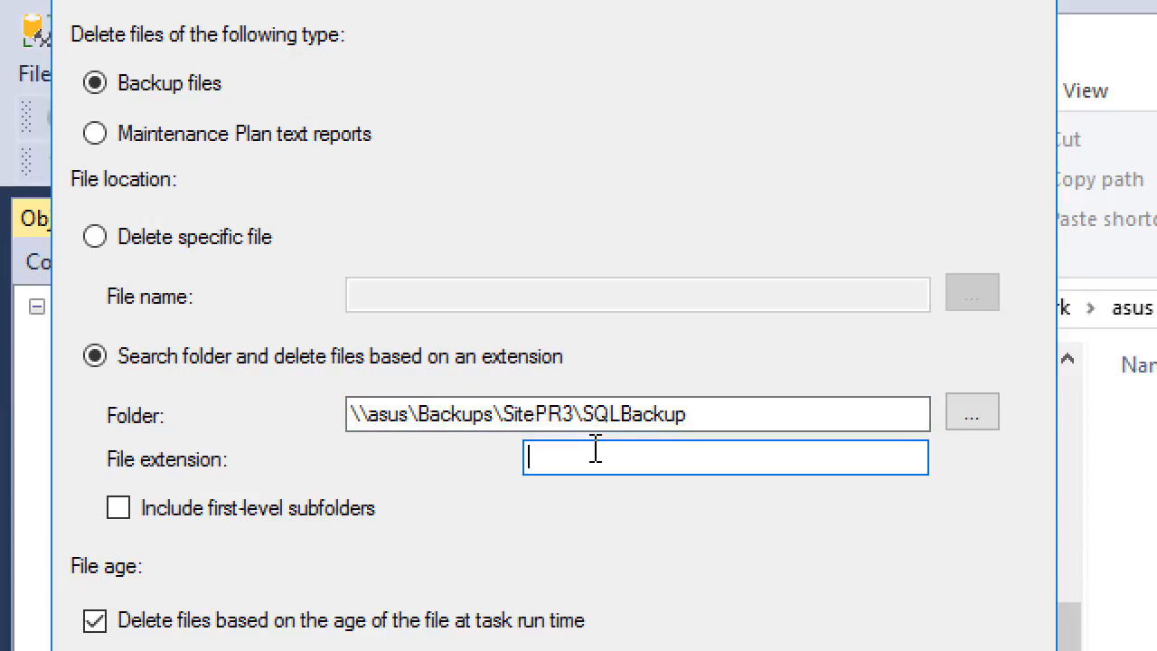
type("bak")
scroll(471, 560, "down", 1)
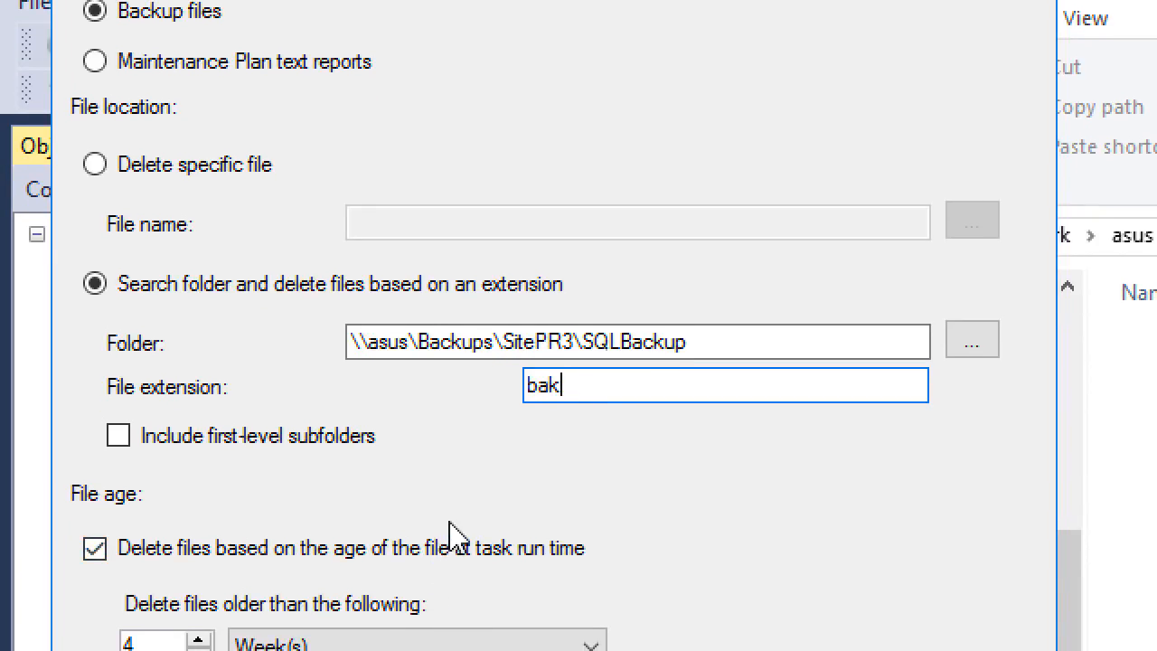
left_click_drag(563, 387, 483, 390)
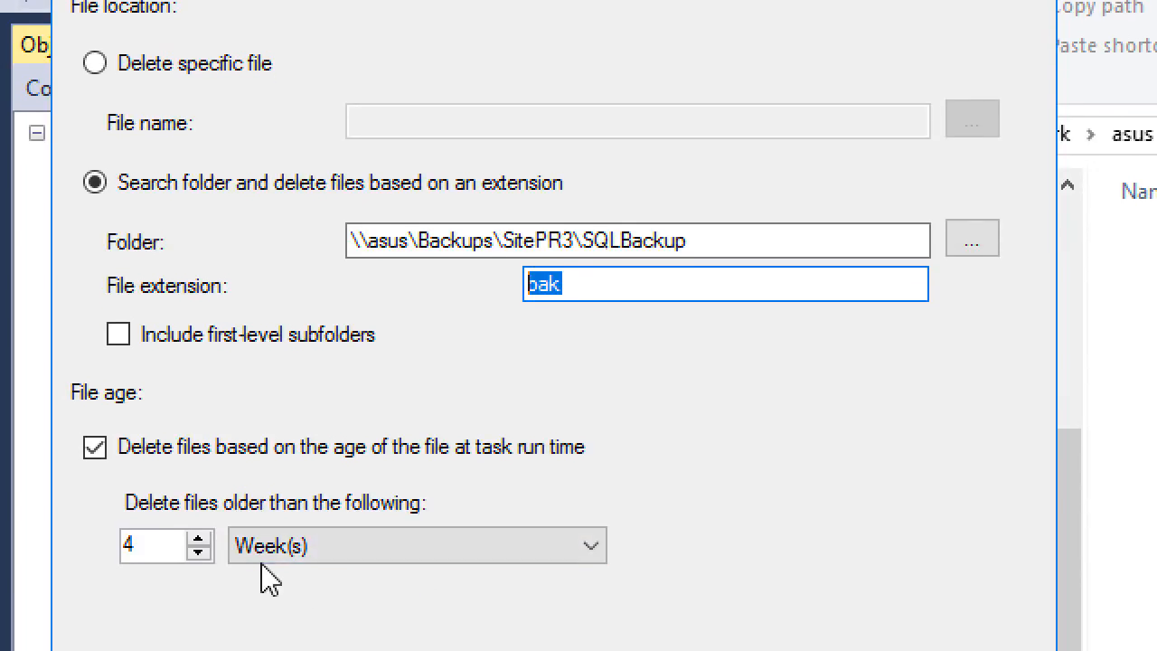
left_click(198, 546)
left_click(198, 546)
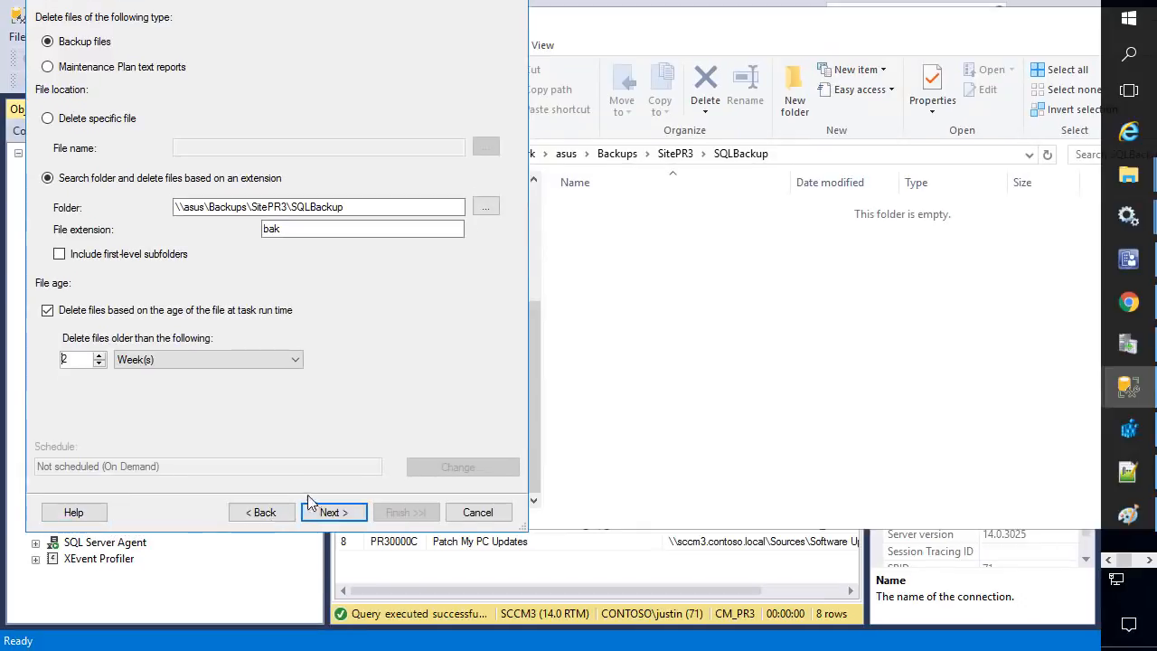
- Go back through the wizard to the plan properties and select the plan's schedule text
left_click(260, 513)
left_click(280, 549)
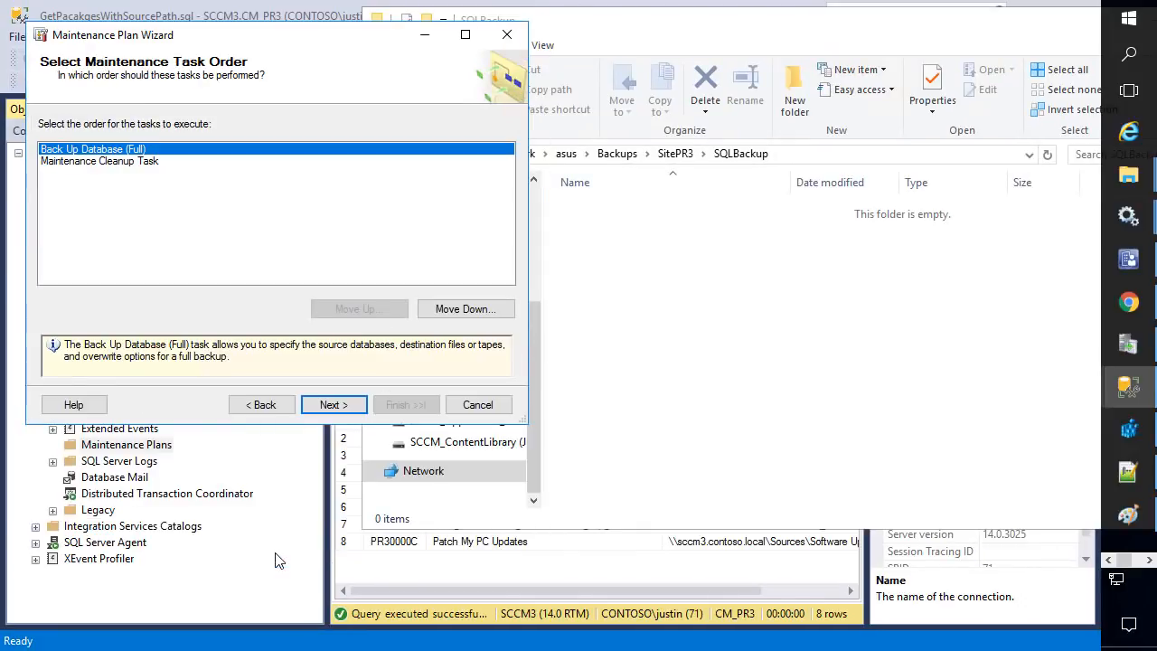
left_click(285, 412)
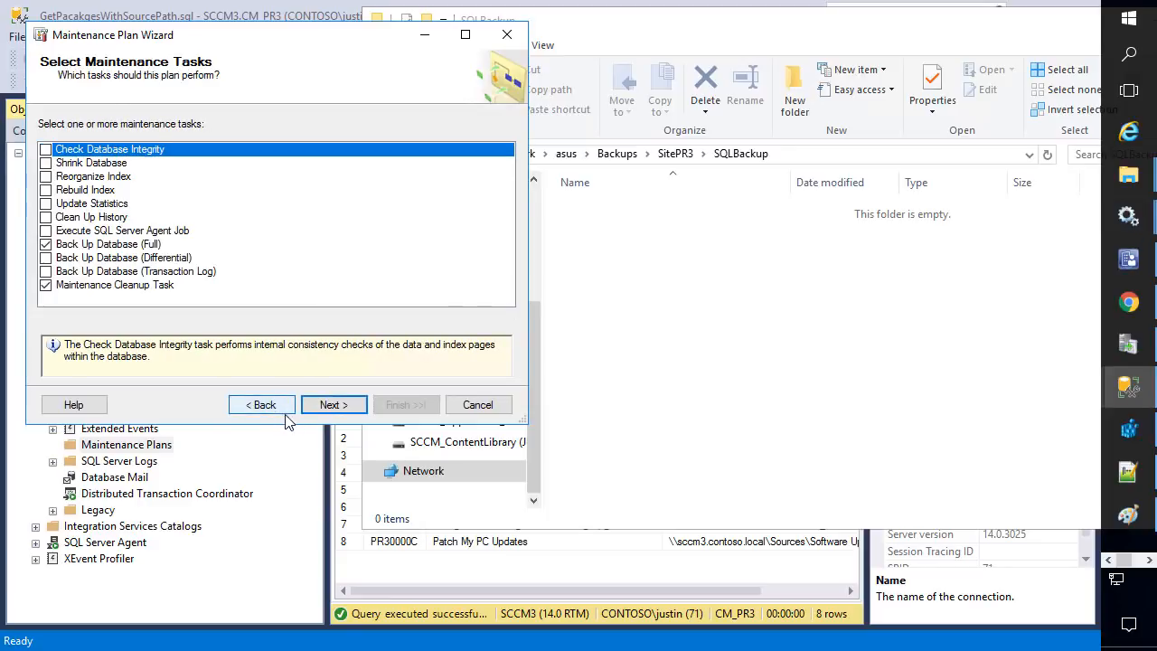
left_click(282, 411)
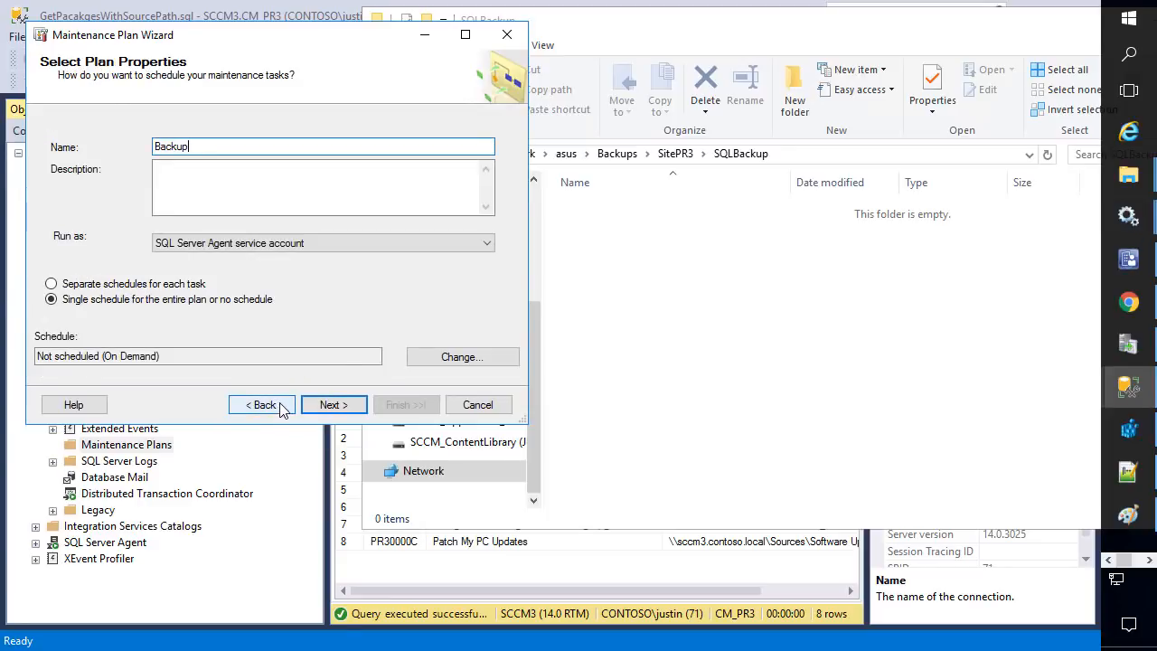
left_click(163, 360)
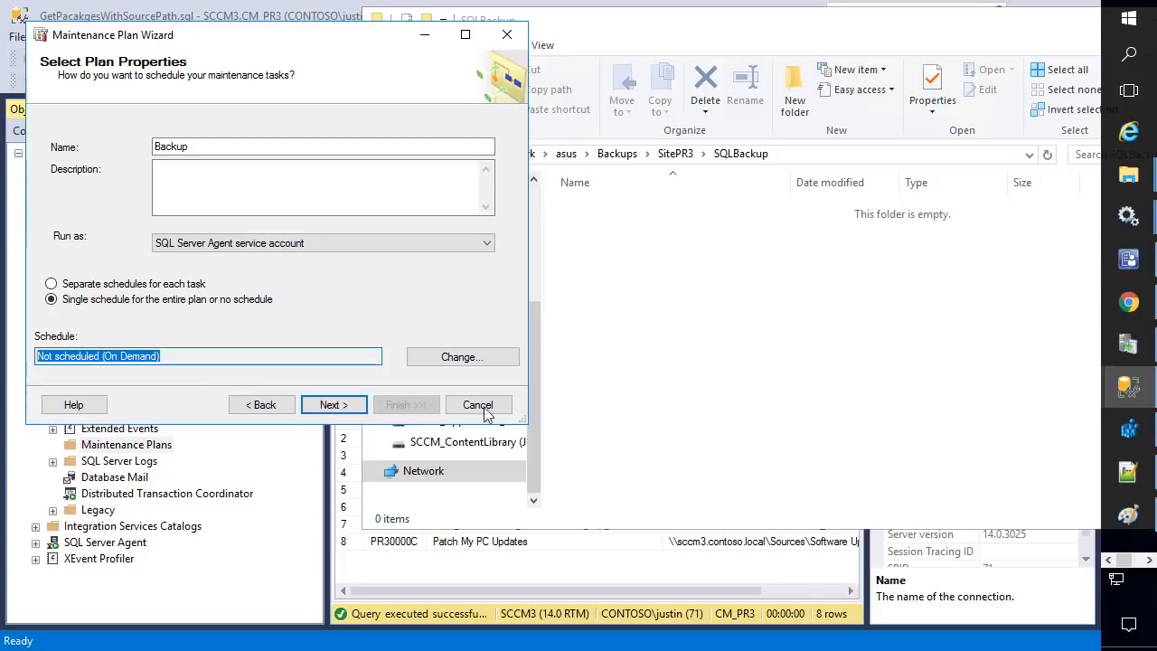
- Schedule the Backup plan to run weekly on Monday, Wednesday and Friday, without Sunday, at 4:00:00 AM
left_click(484, 359)
left_click(420, 293)
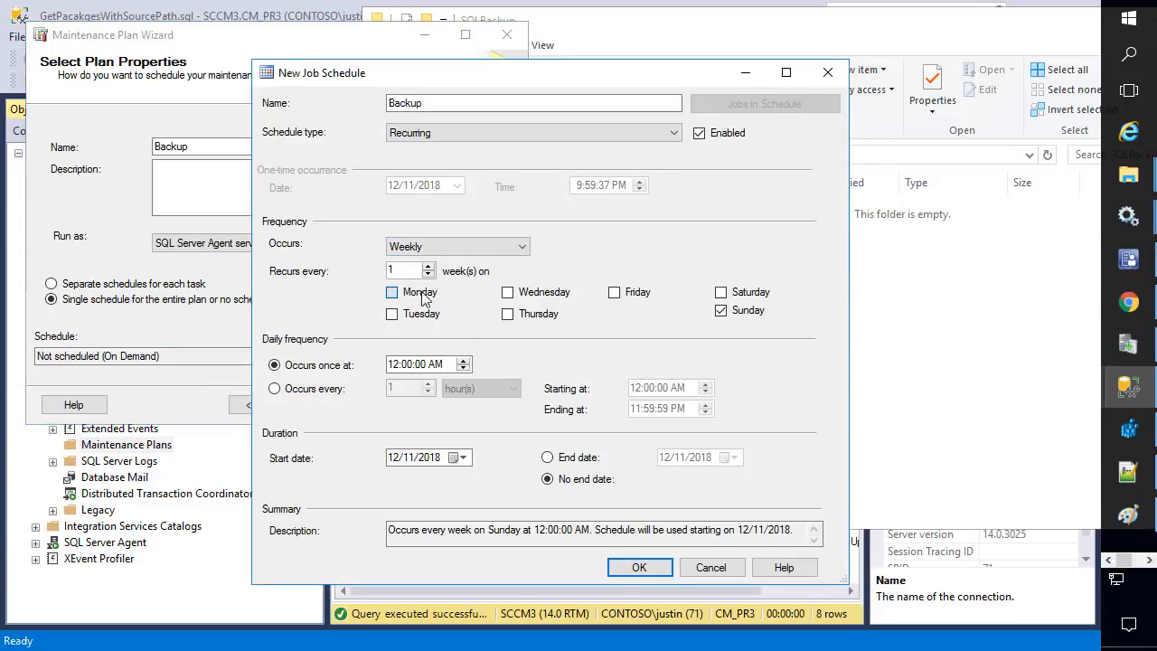
left_click(511, 293)
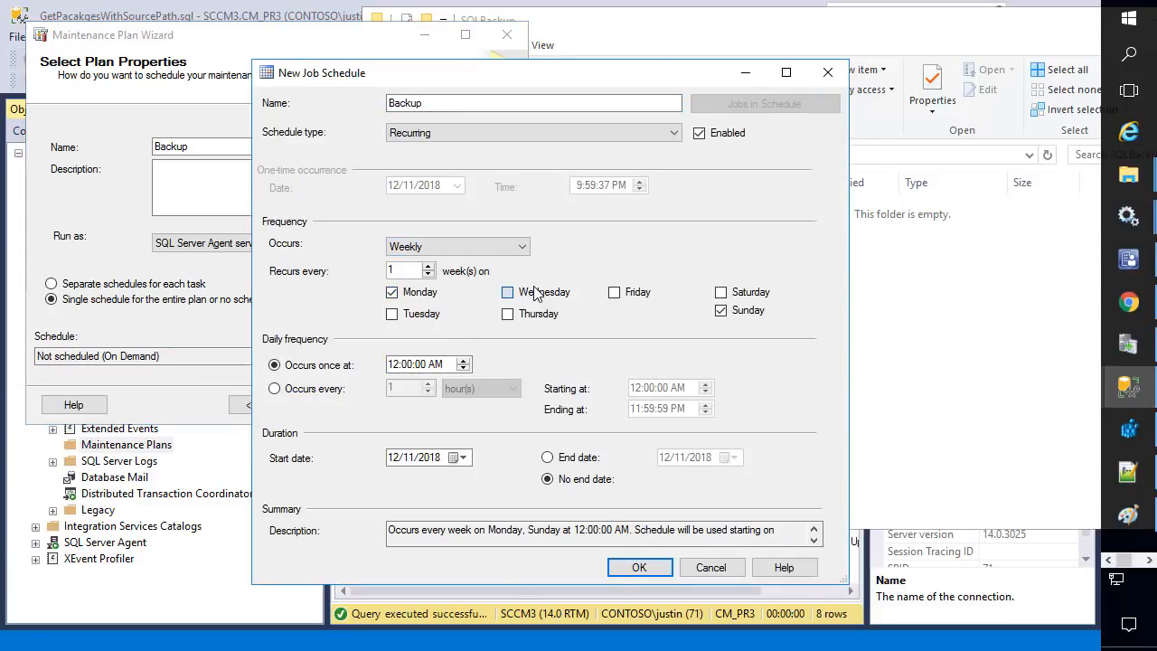
left_click(644, 294)
left_click(748, 312)
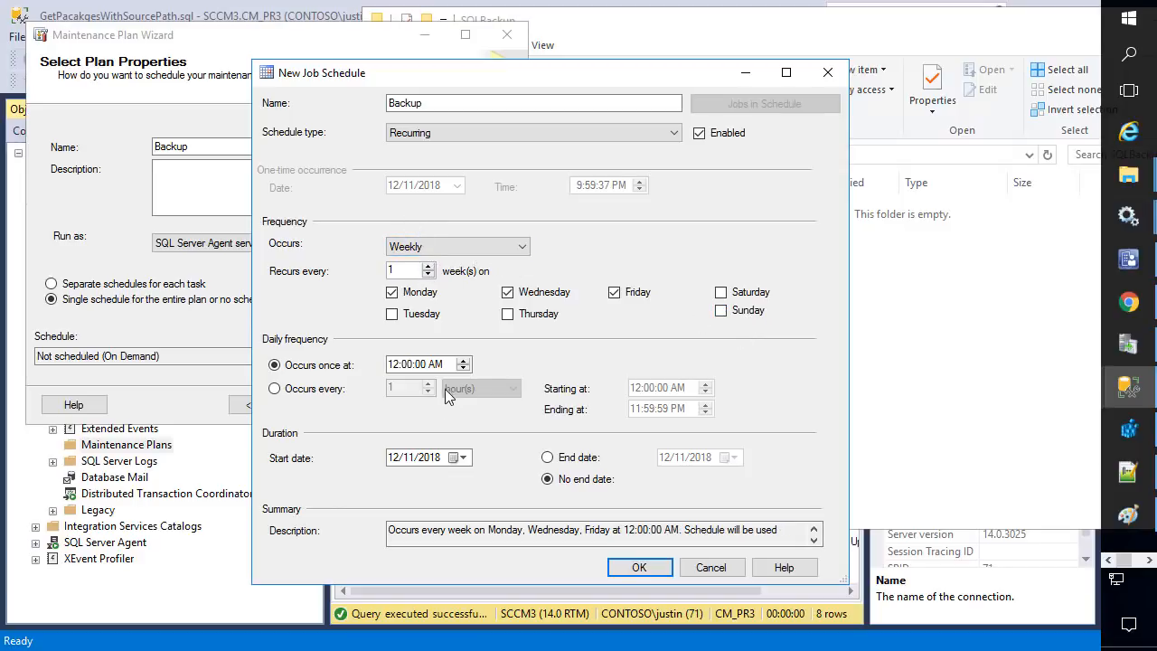
left_click(392, 365)
type("4")
left_click(655, 572)
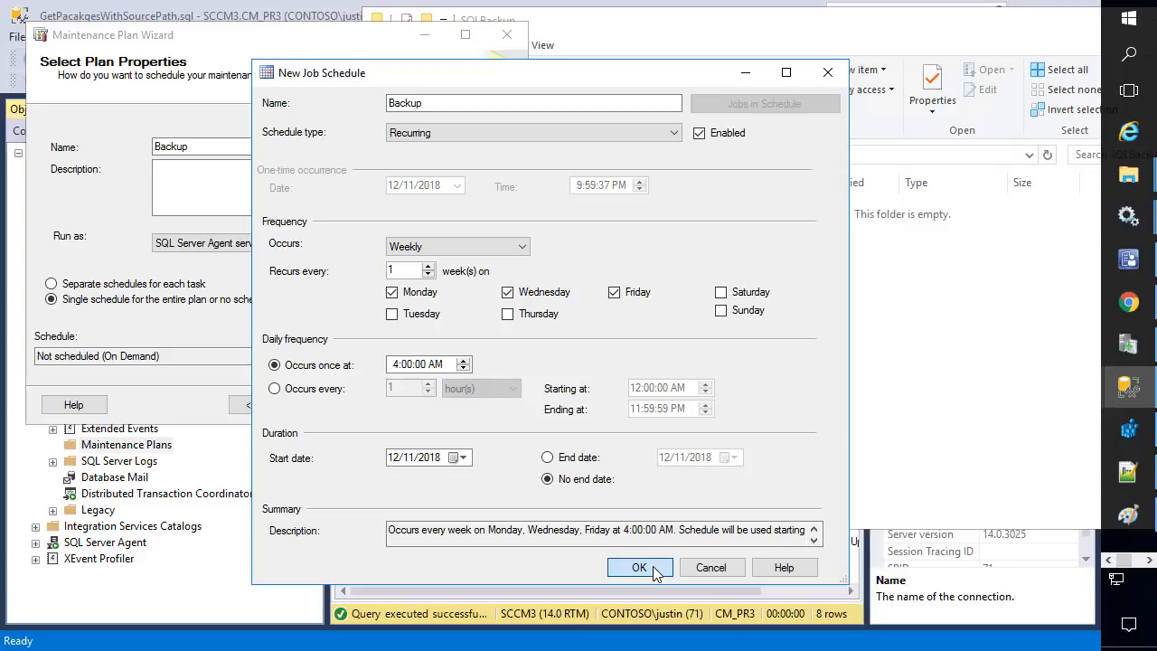
left_click(655, 570)
- Continue with the same tasks and order to the full backup task, and select the CM_PR3 and SUSDB databases
left_click(325, 405)
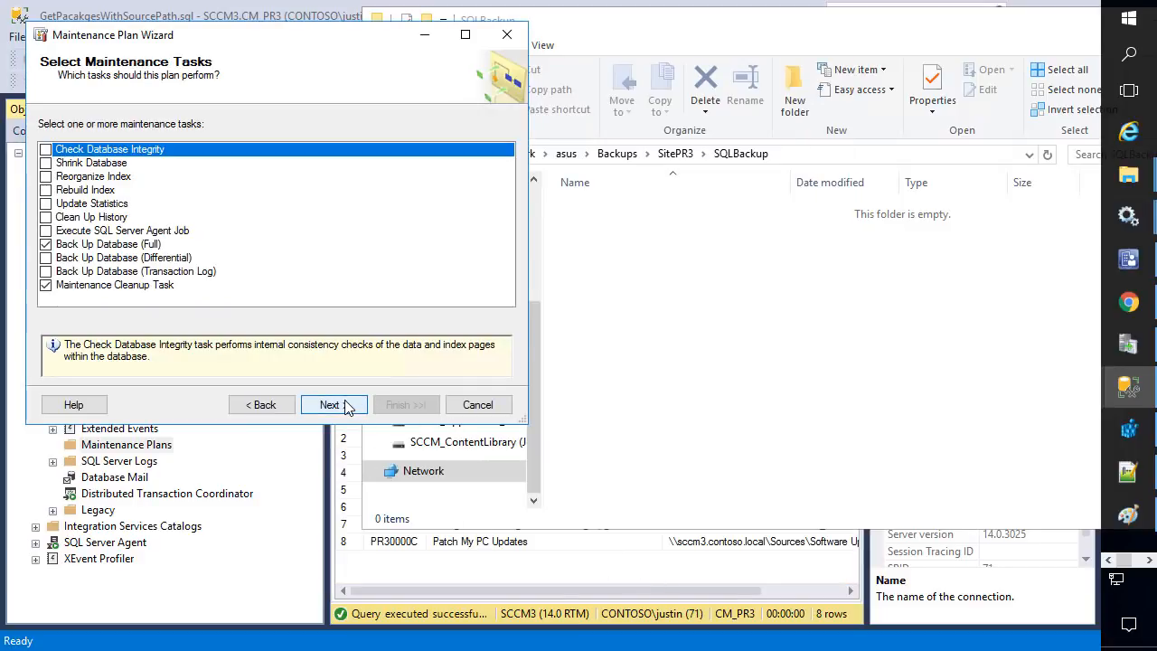
left_click(348, 403)
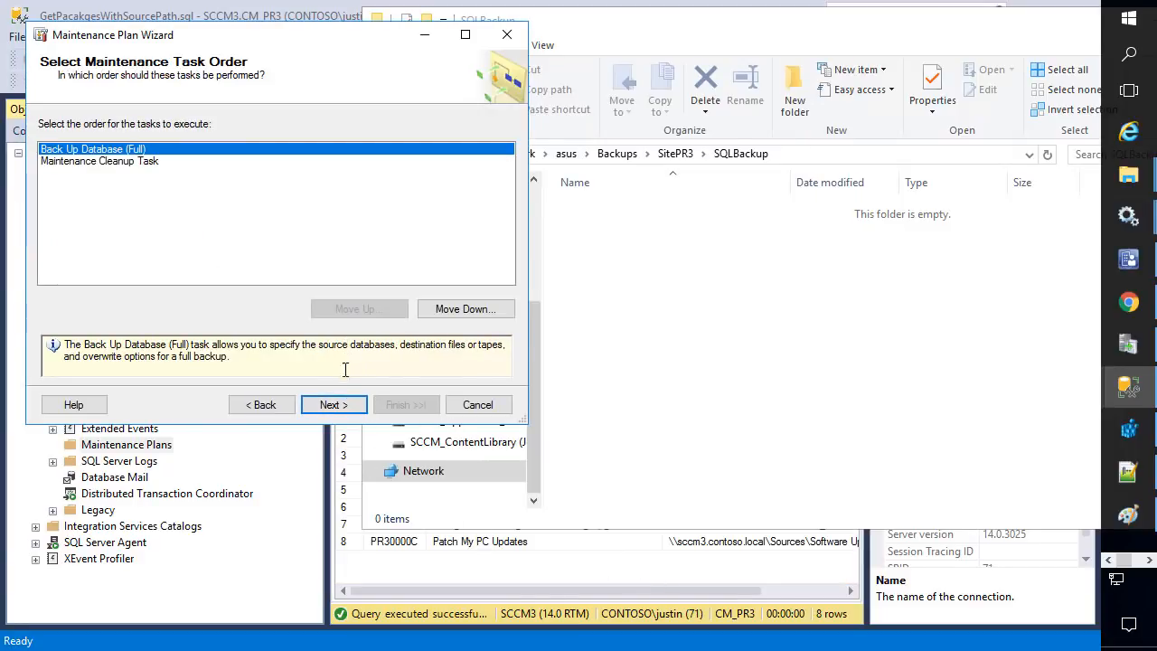
left_click(331, 405)
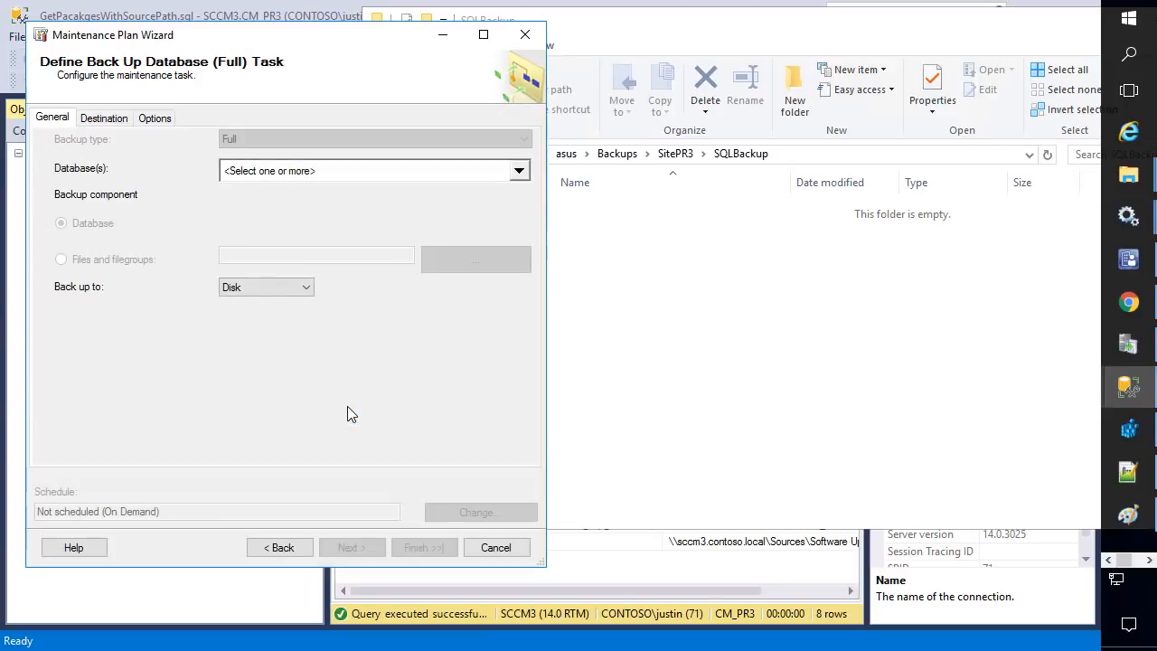
left_click(365, 173)
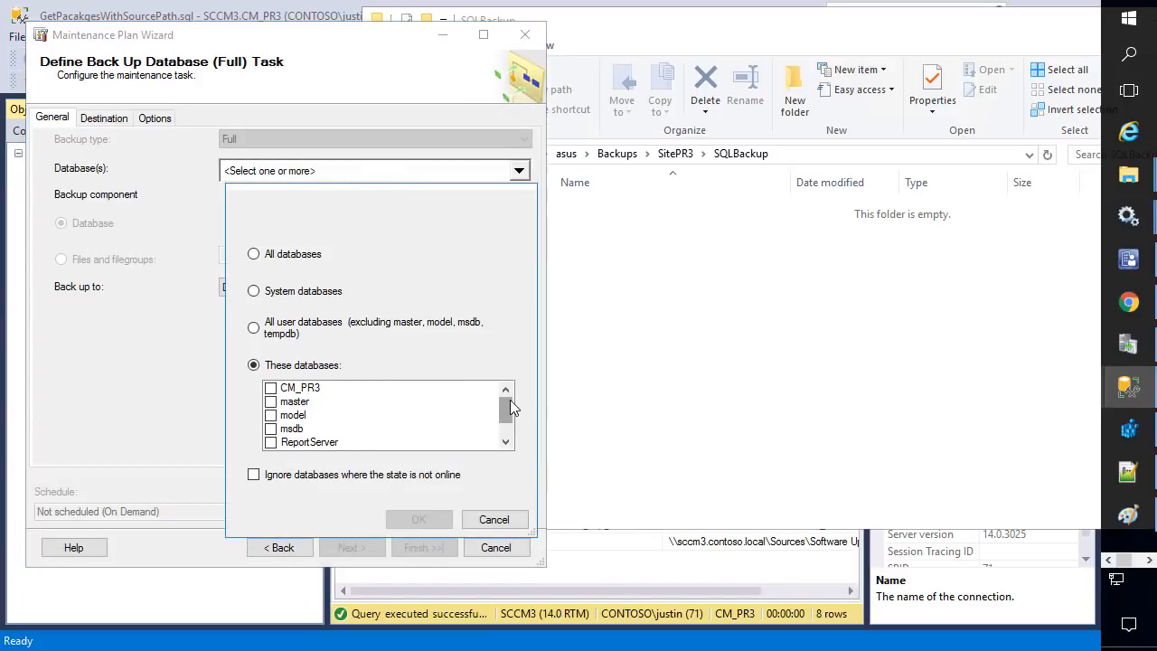
scroll(509, 400, "down", 1)
scroll(336, 389, "up", 1)
scroll(277, 398, "down", 1)
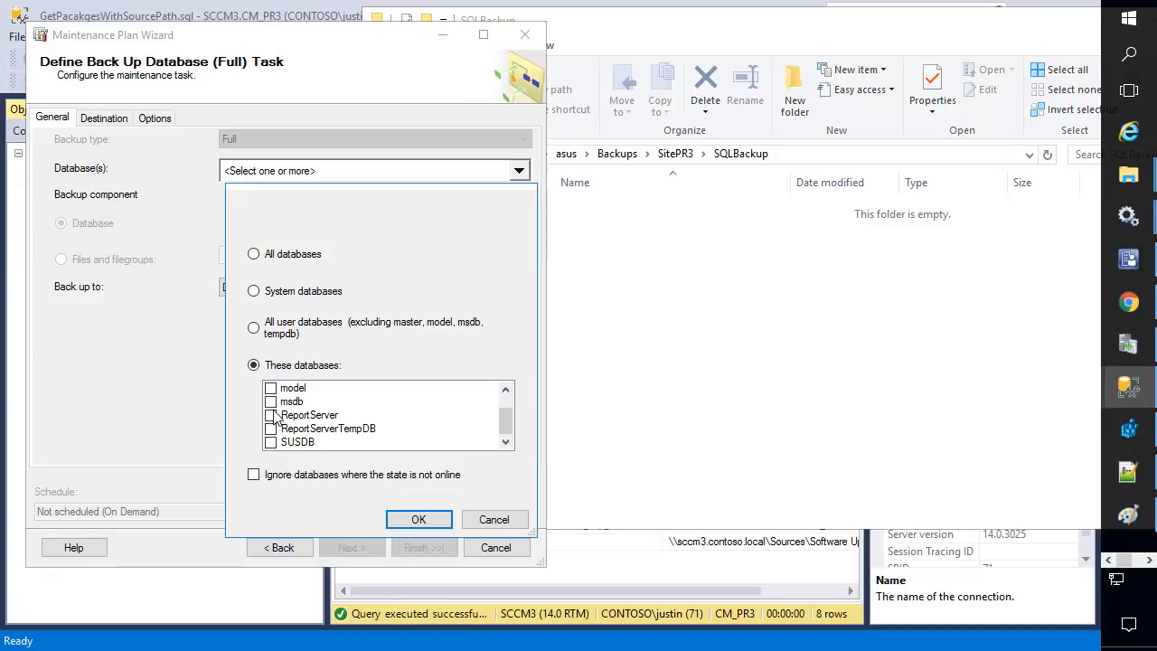
left_click(271, 442)
left_click(420, 519)
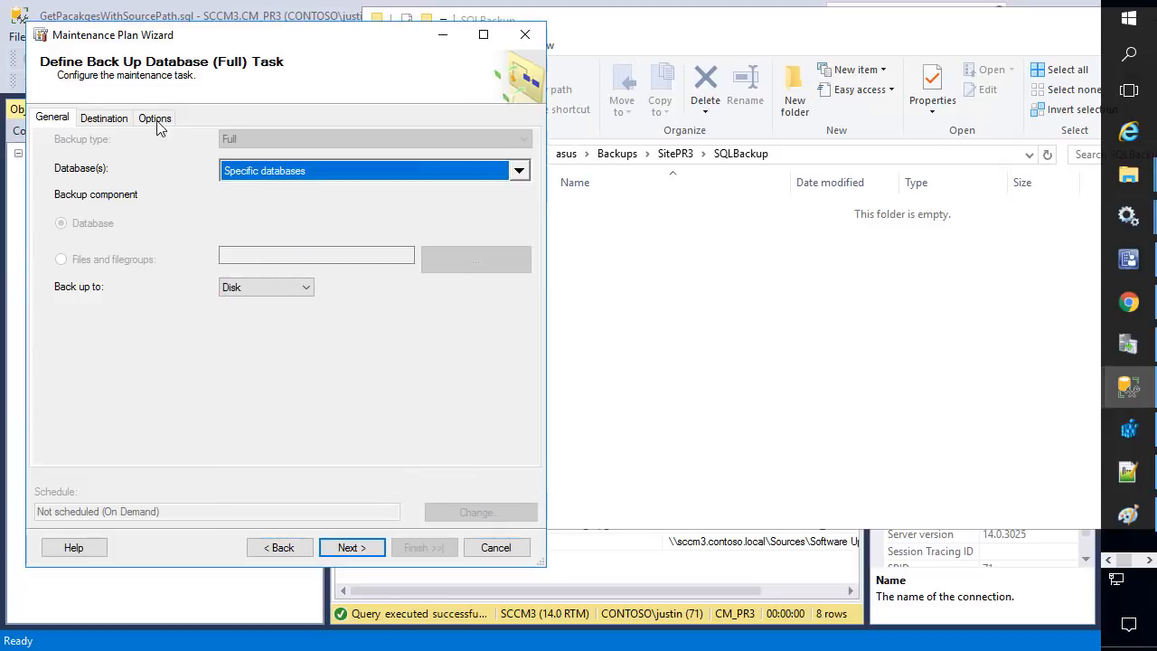
- Set the full backup destination folder to \\asus\Backups\SitePR3\SQLBackup and continue to the cleanup task
left_click(120, 125)
key("ctrl+a")
type("\\\\asus\\Backups\\SitePR3\\SQLBackup")
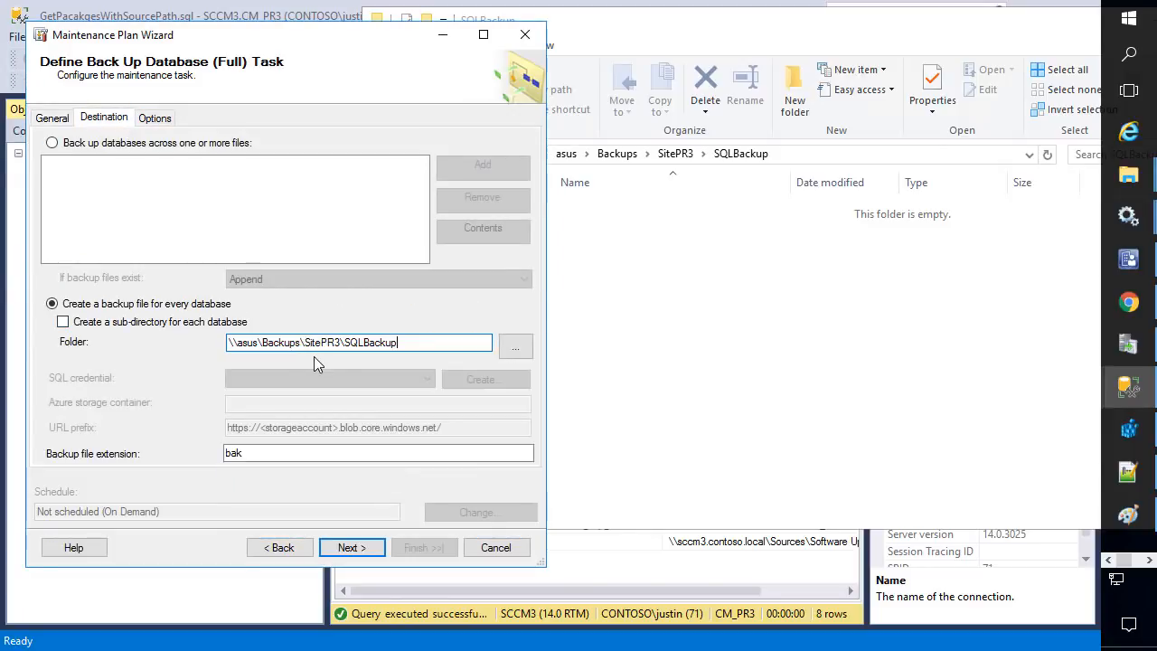
left_click(350, 547)
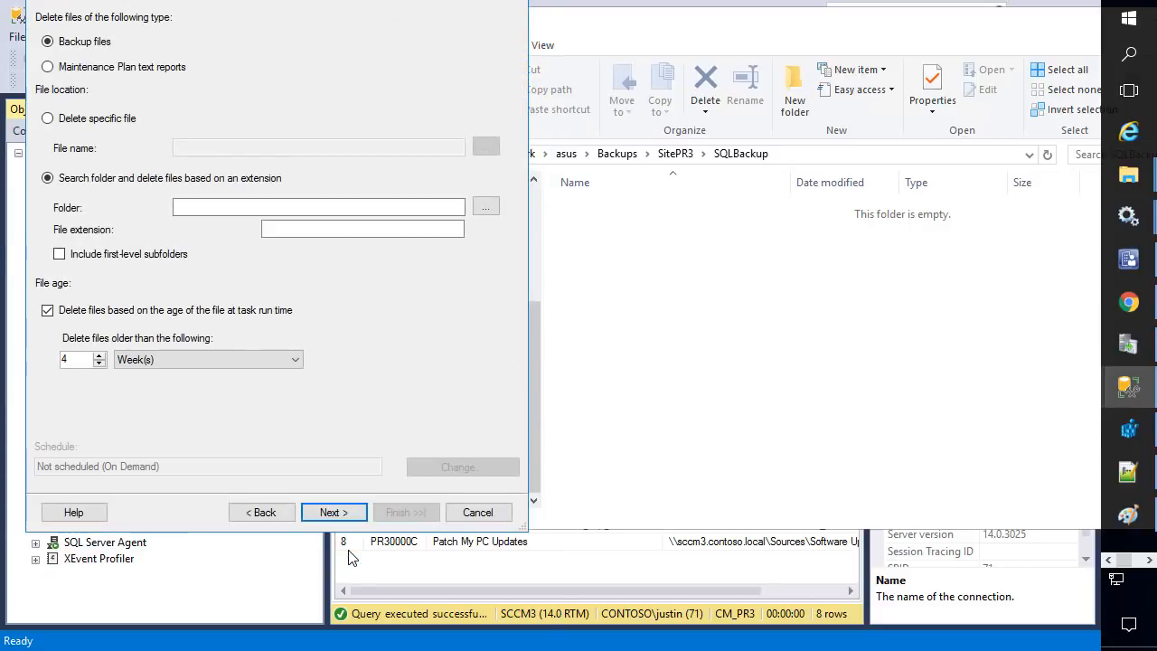
- Configure the cleanup task to delete bak files in \\asus\Backups\SitePR3\SQLBackup older than 2 weeks and continue to the report options
left_click(181, 207)
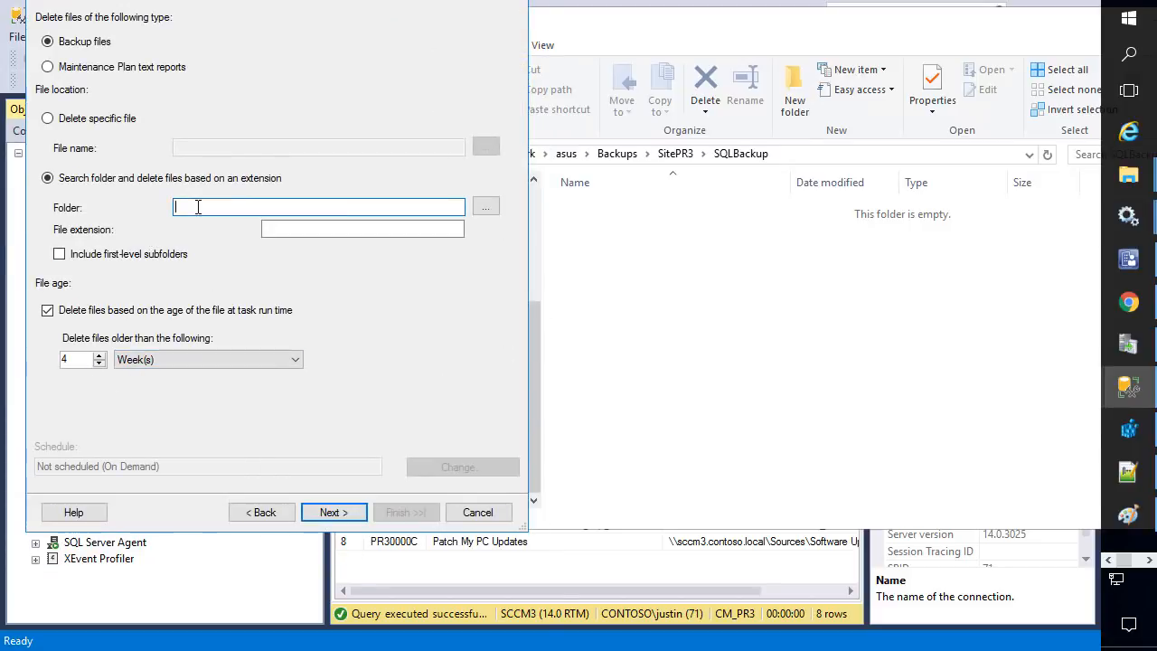
type("\\\\asus\\Backups\\SitePR3\\SQLBackup")
left_click(301, 233)
type("bak")
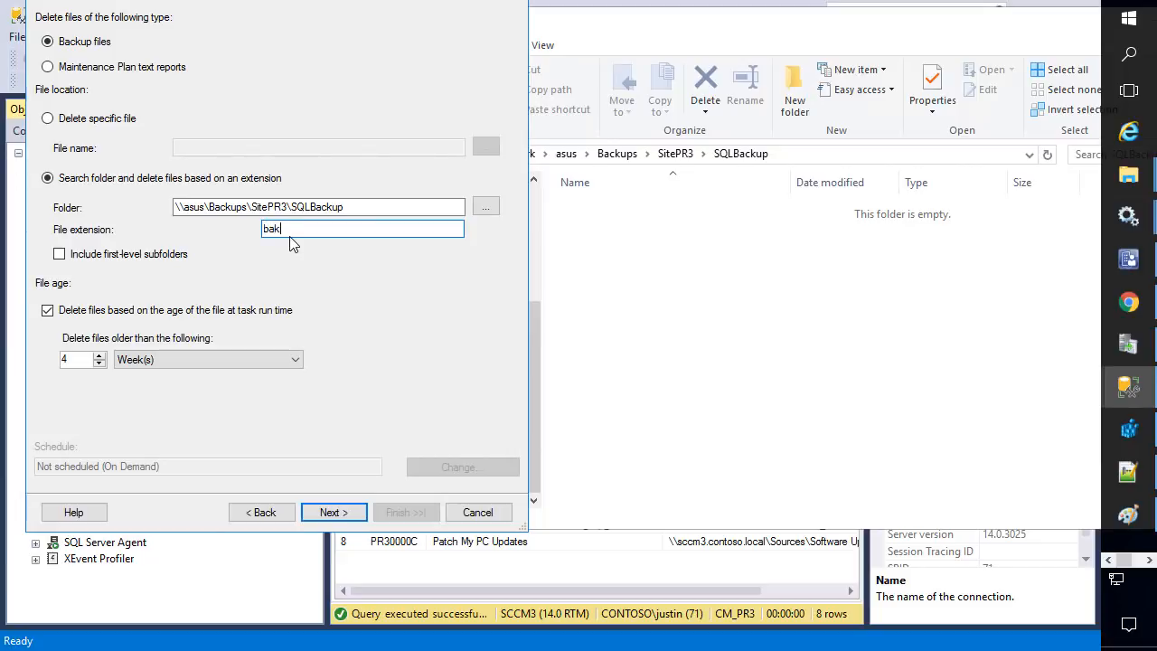
left_click(99, 363)
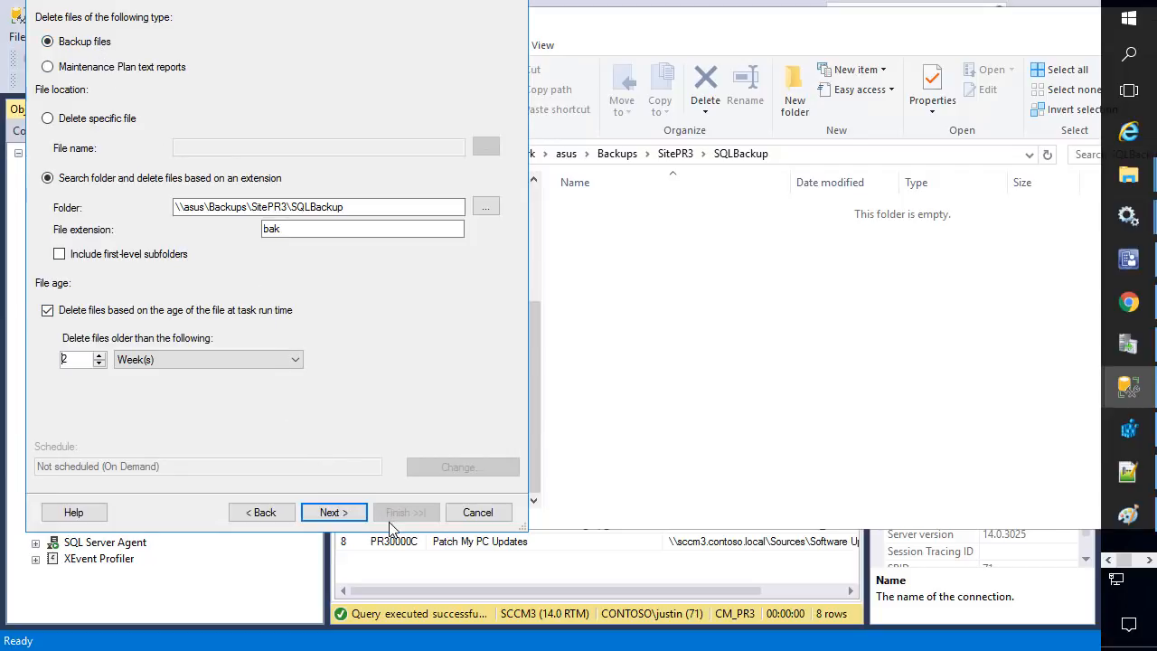
left_click(354, 515)
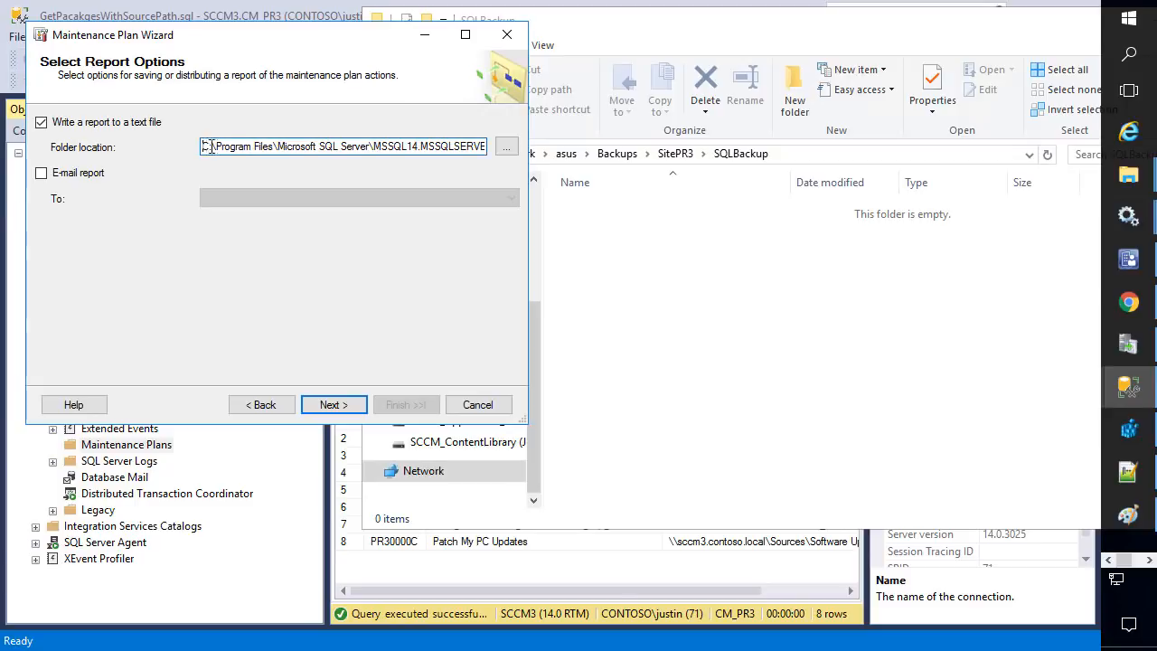
- Keep the default text report location, finish the wizard to create the Backup maintenance plan, and close the wizard
left_click_drag(203, 147, 517, 151)
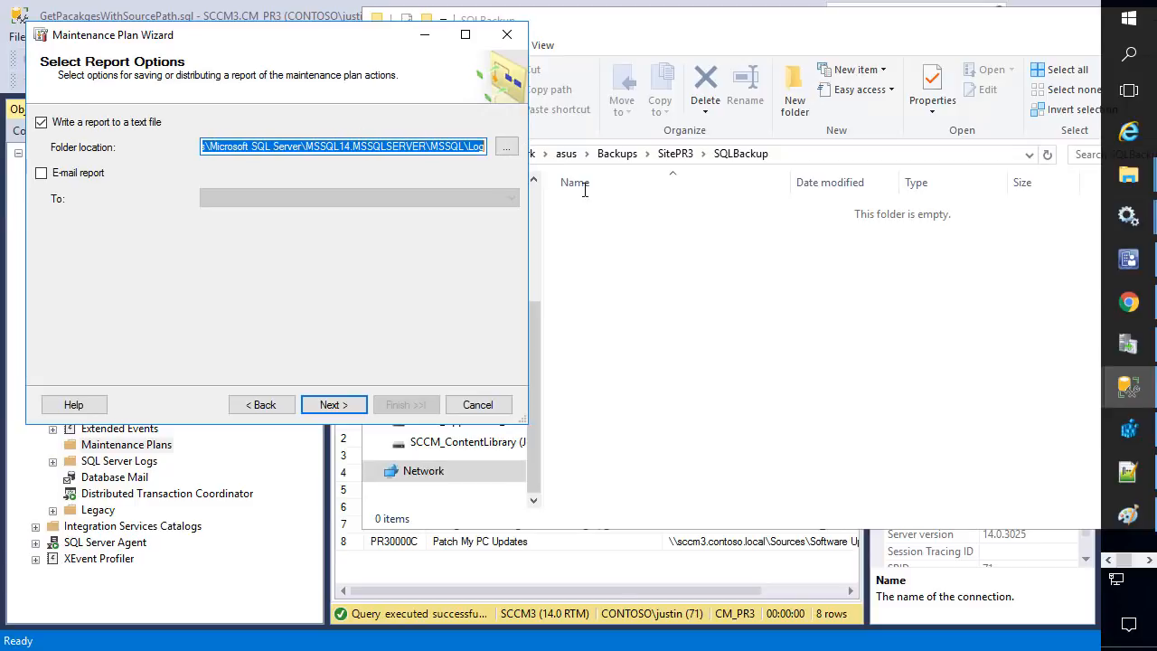
left_click(337, 406)
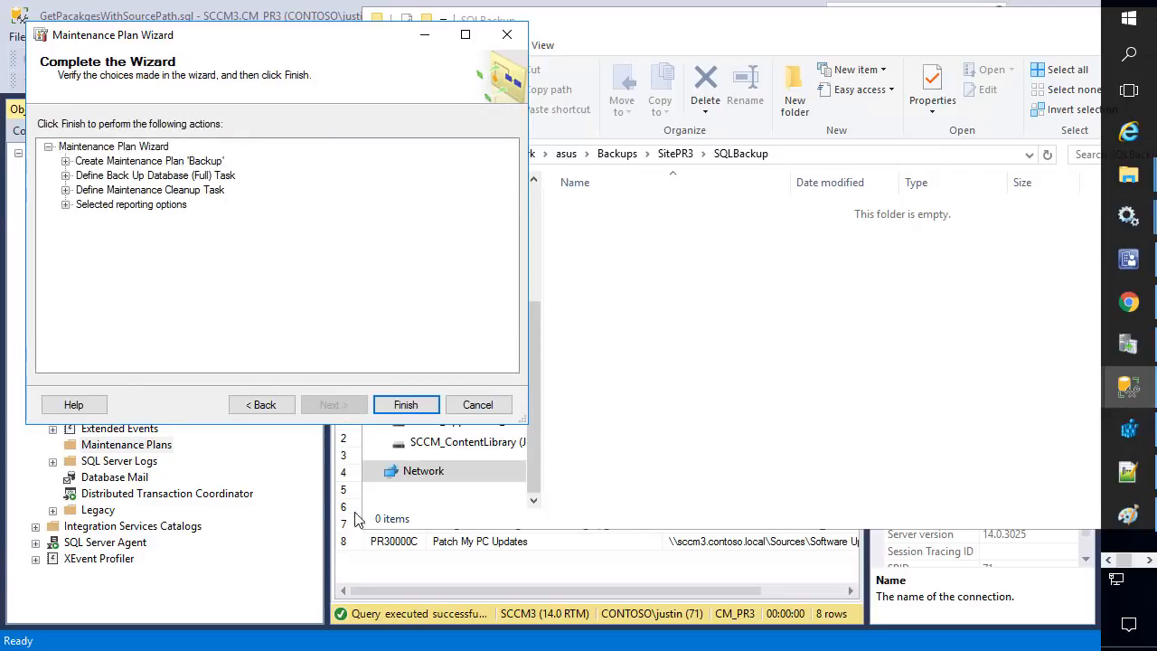
left_click(404, 407)
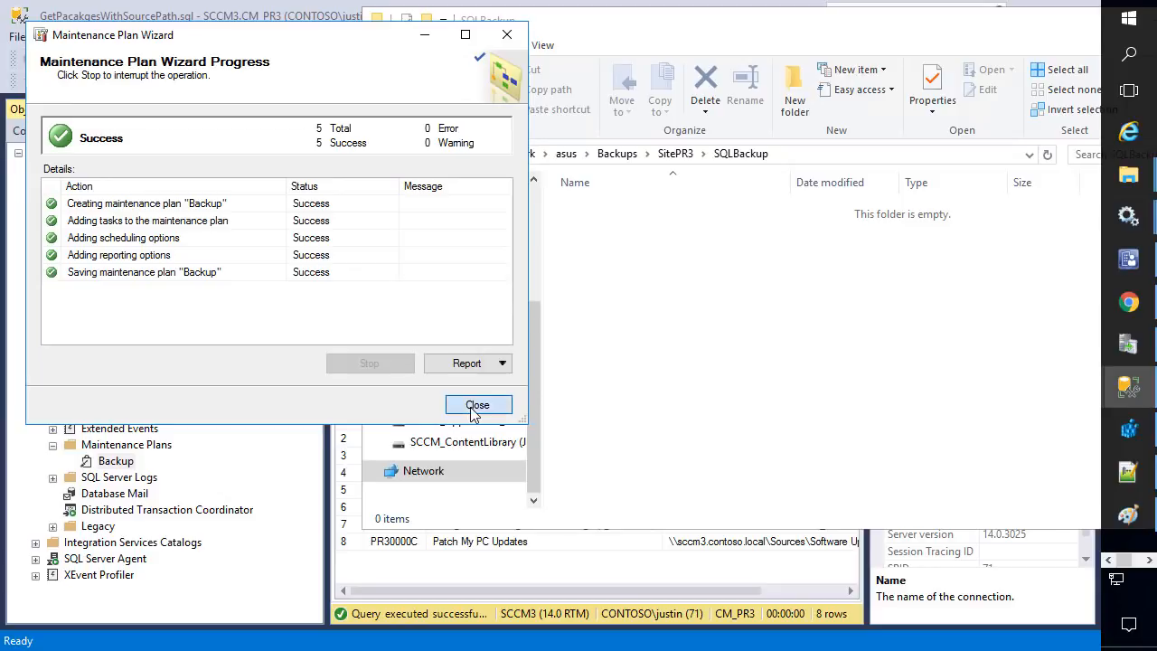
left_click(477, 404)
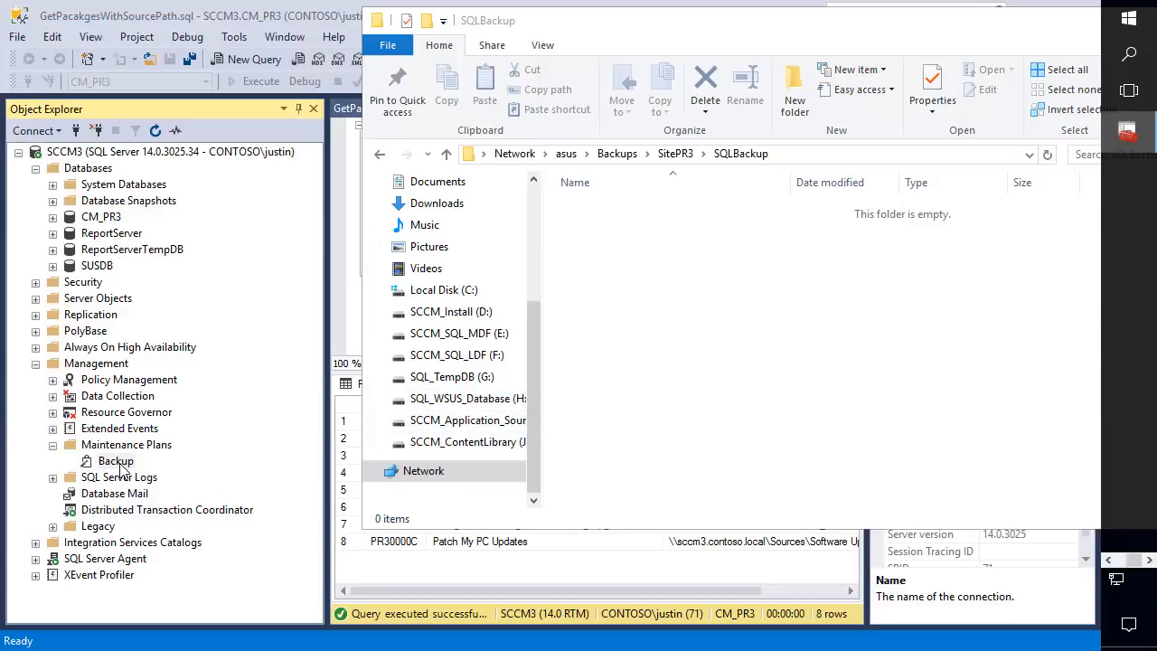
- Execute the Backup maintenance plan, check the backup files in the SQLBackup folder, and close the execution dialog
right_click(106, 463)
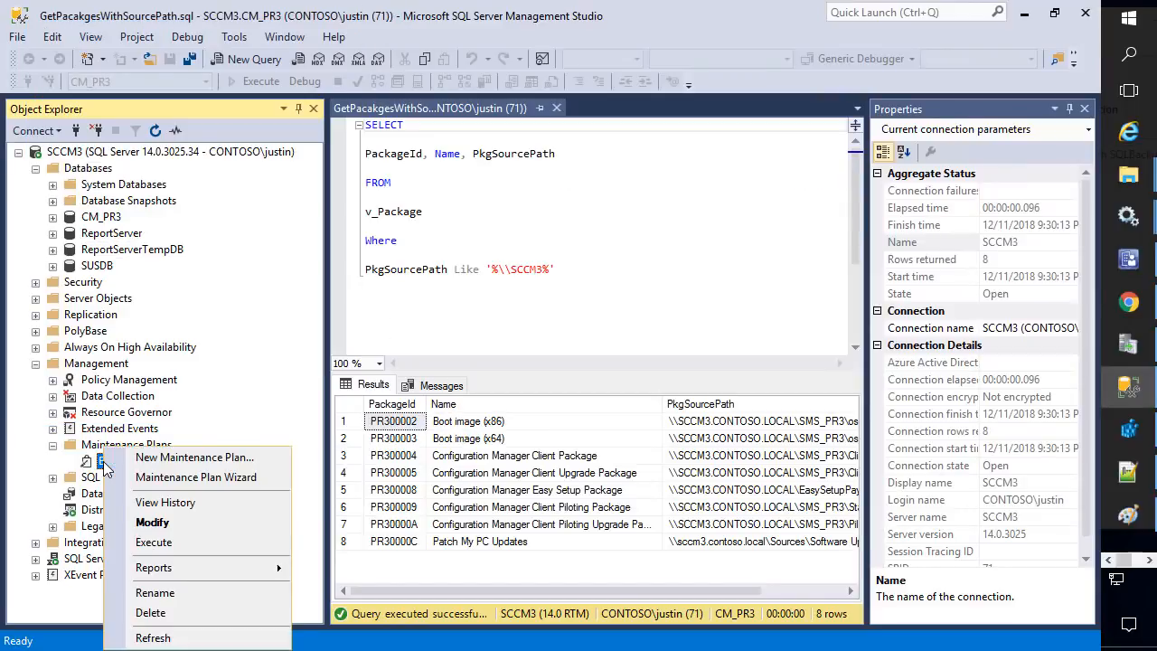
left_click(158, 542)
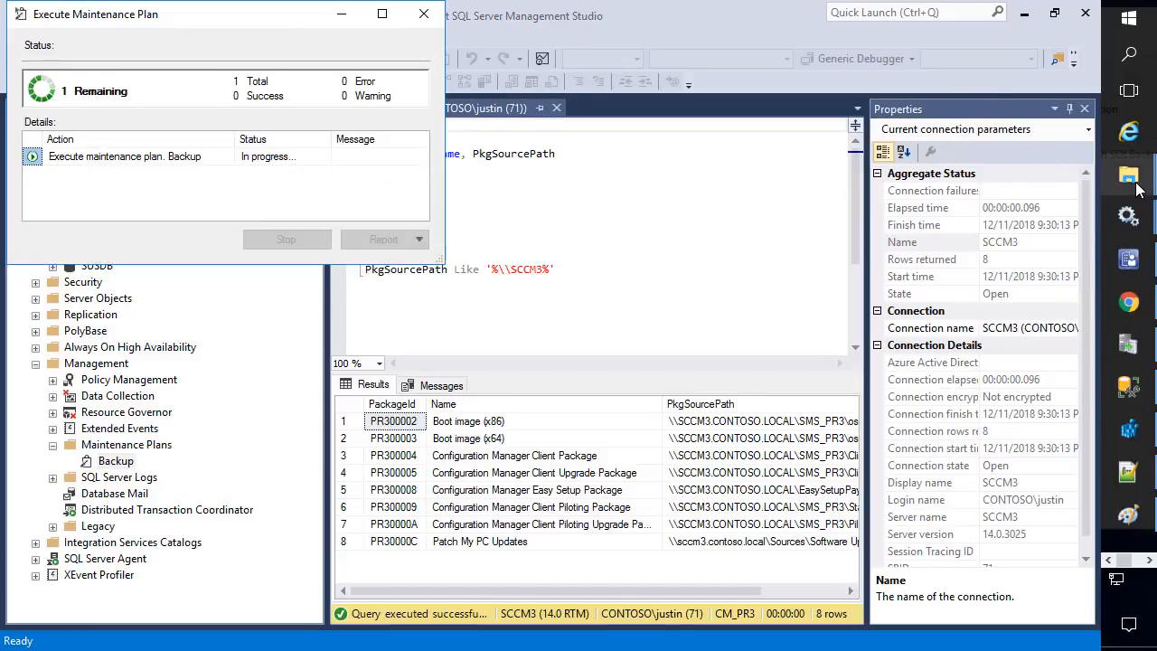
mouse_move(1128, 173)
left_click(994, 90)
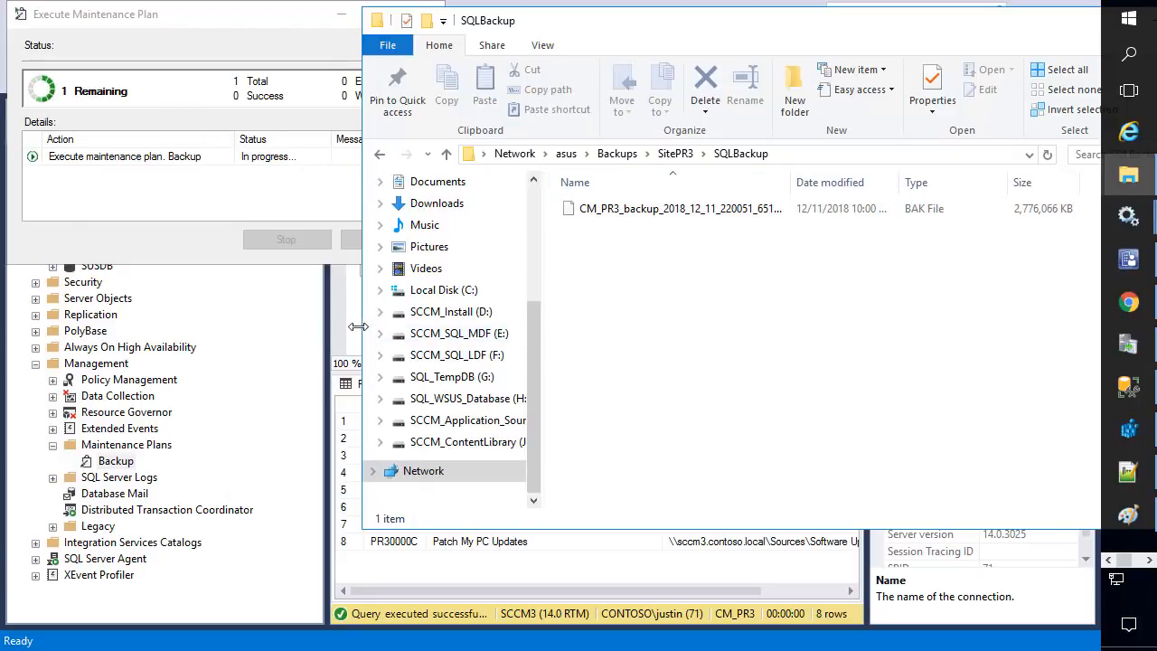
left_click_drag(363, 332, 270, 332)
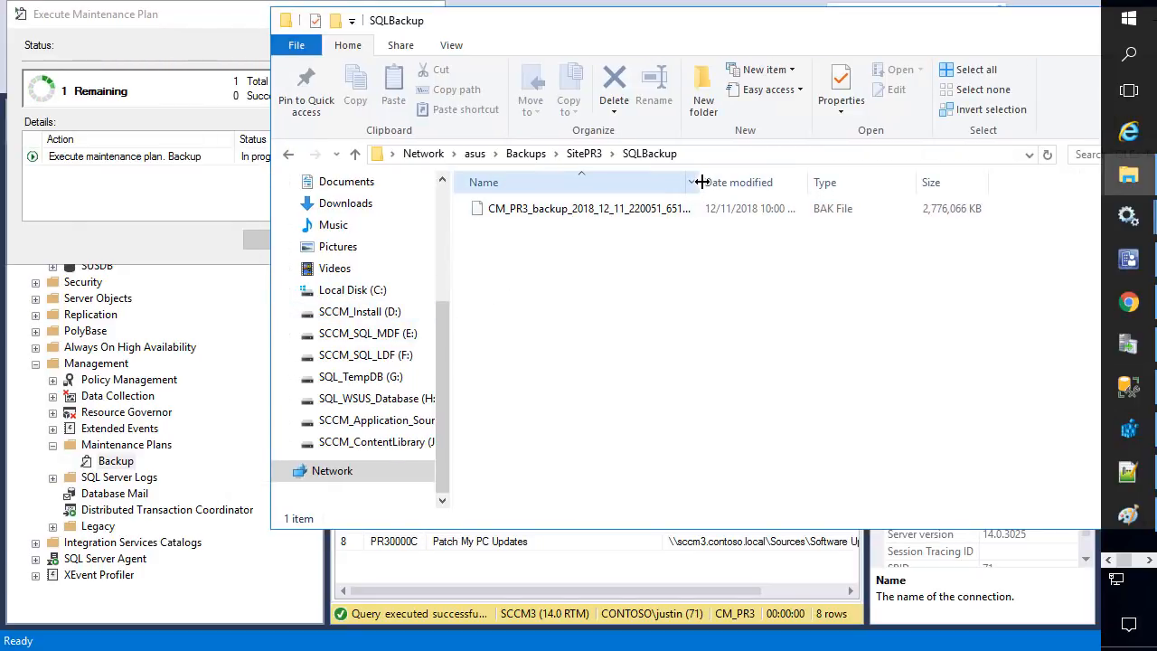
left_click_drag(697, 182, 743, 187)
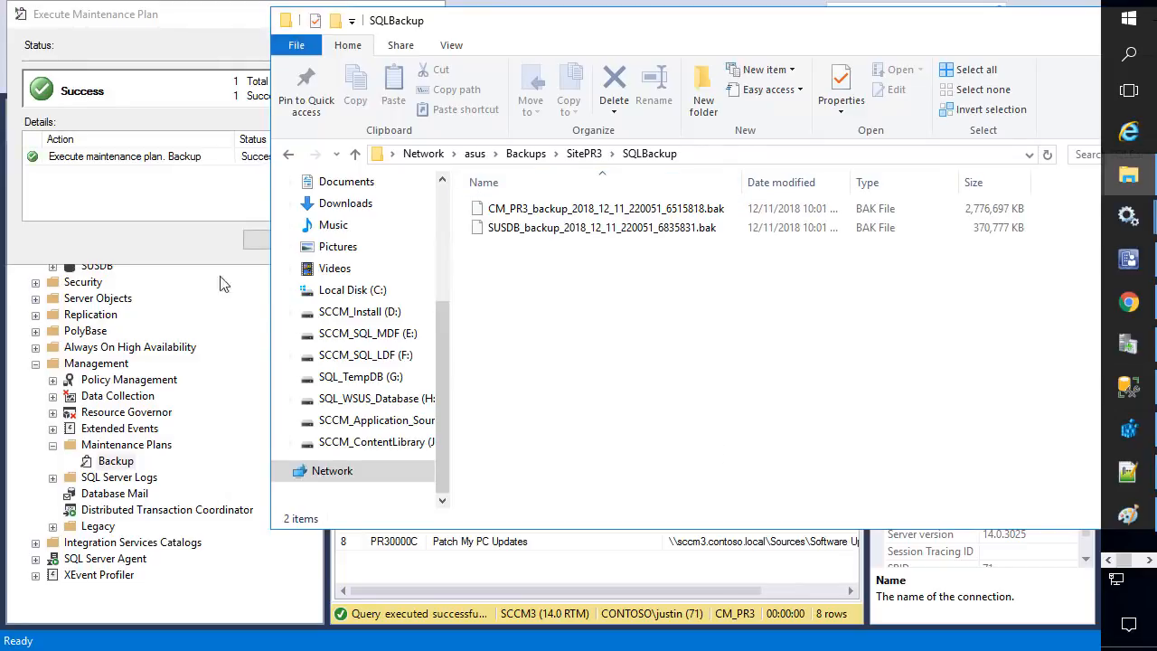
left_click(171, 217)
left_click(238, 163)
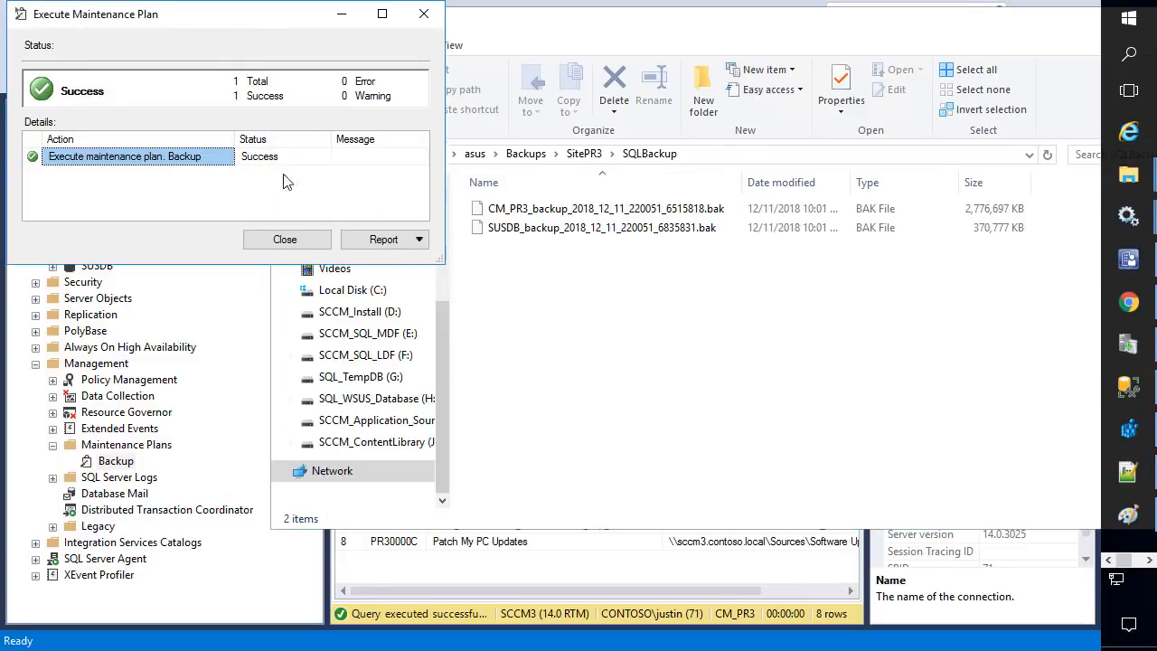
left_click(283, 237)
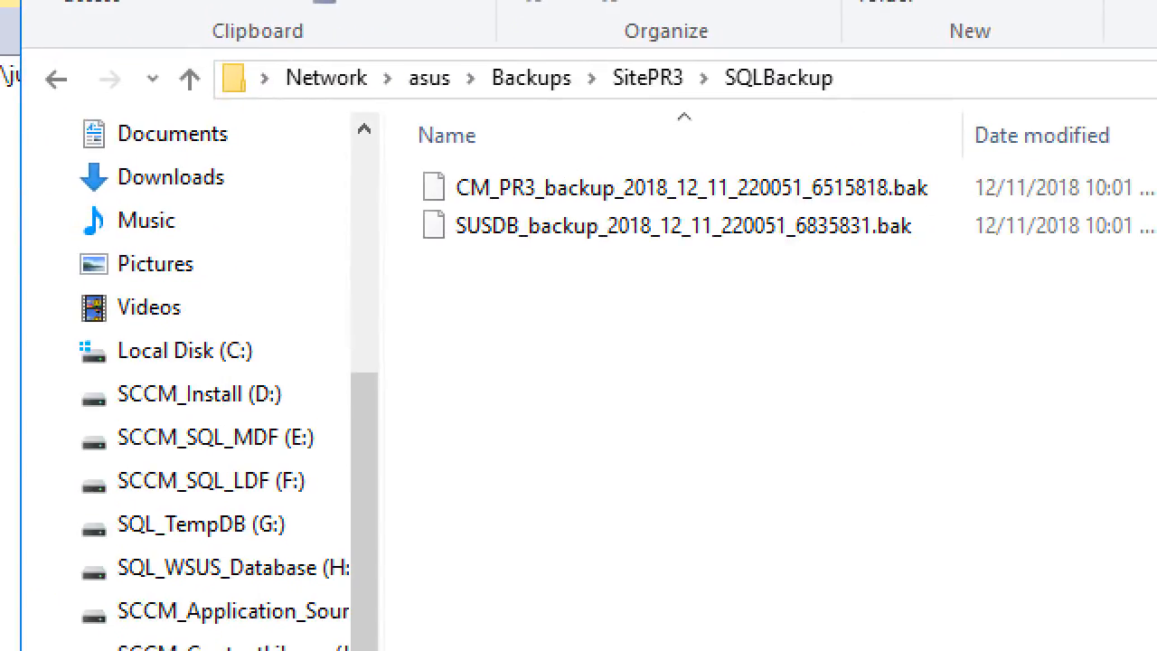
mouse_move(399, 159)
left_mouse_down()
mouse_move(540, 245)
mouse_move(535, 268)
mouse_move(544, 251)
left_mouse_up()
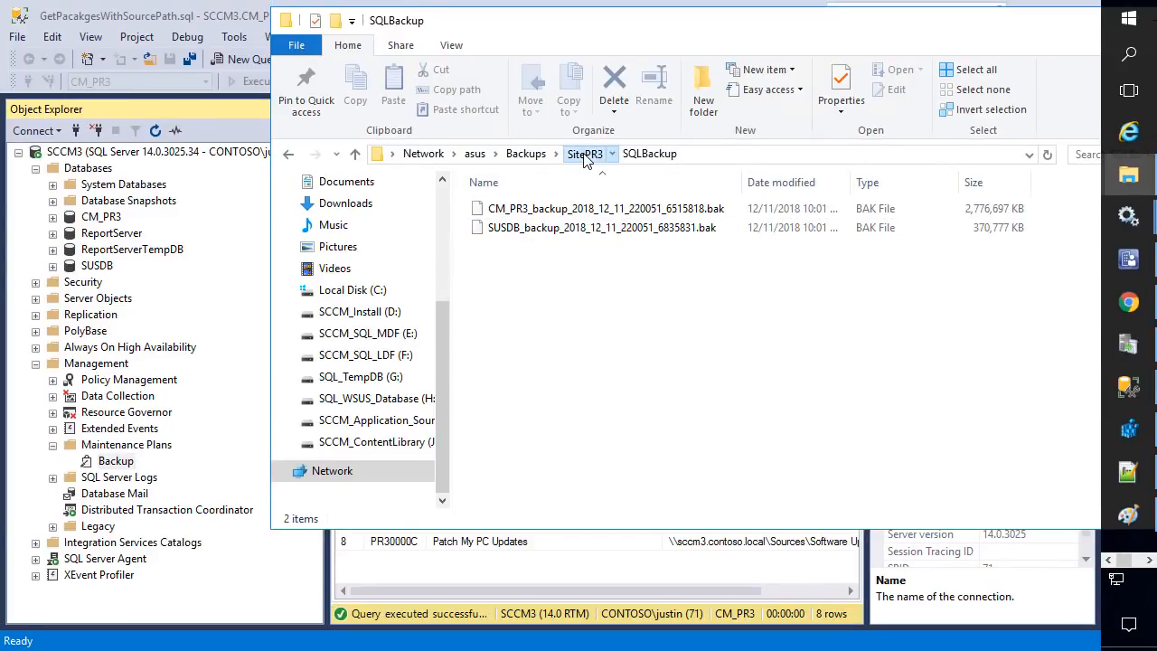
- Go up to the SitePR3 folder, minimize the folder and SQL Server Management Studio windows, and close the Services window
left_click(648, 78)
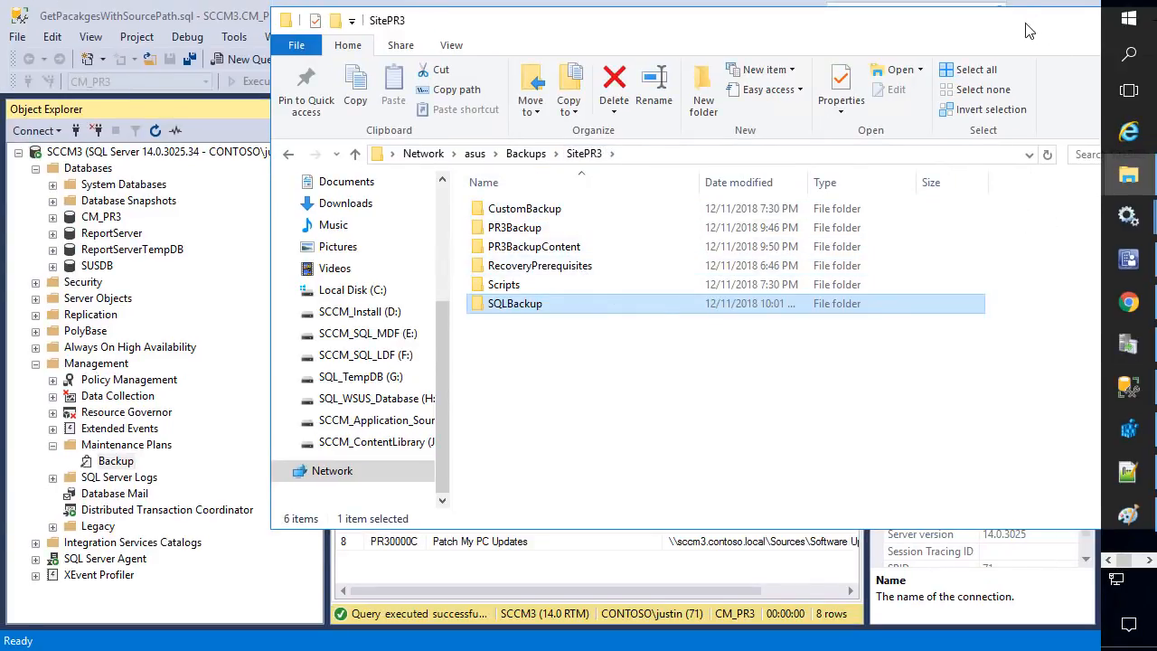
left_click_drag(1026, 24, 845, 55)
left_click(974, 55)
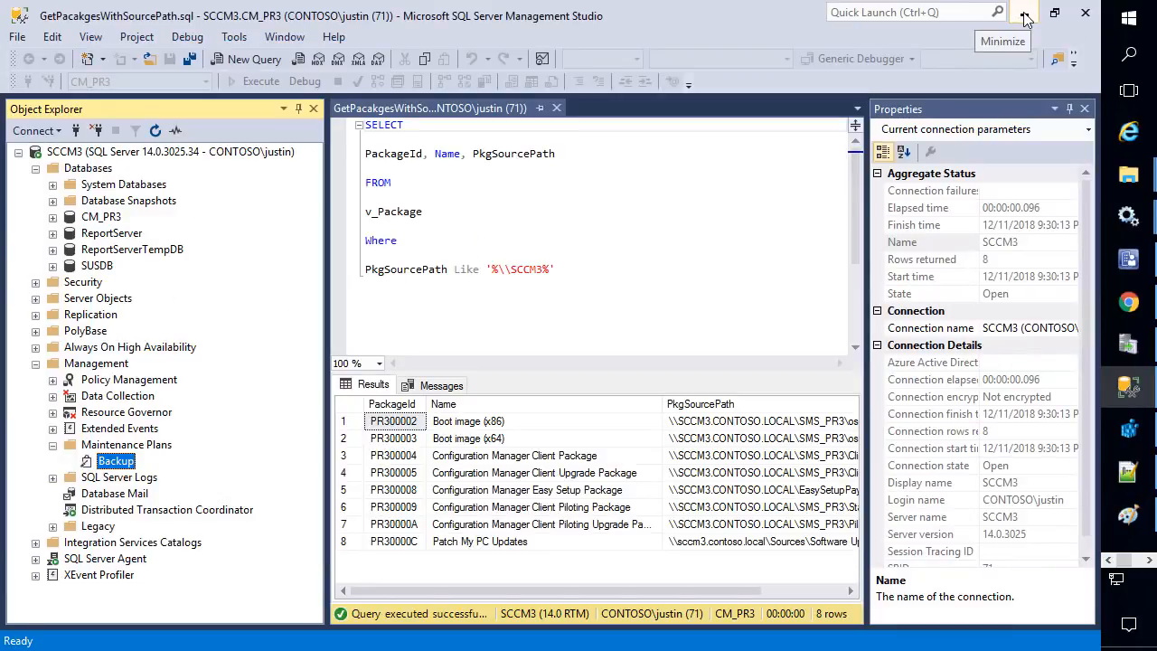
left_click(1025, 16)
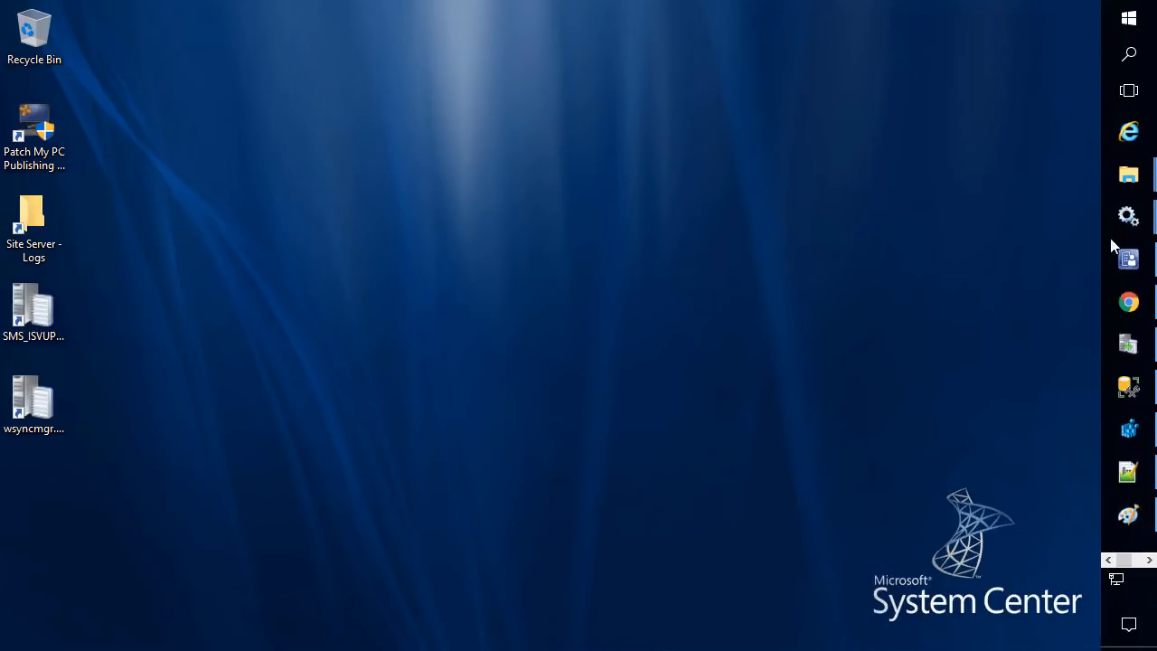
right_click(1130, 216)
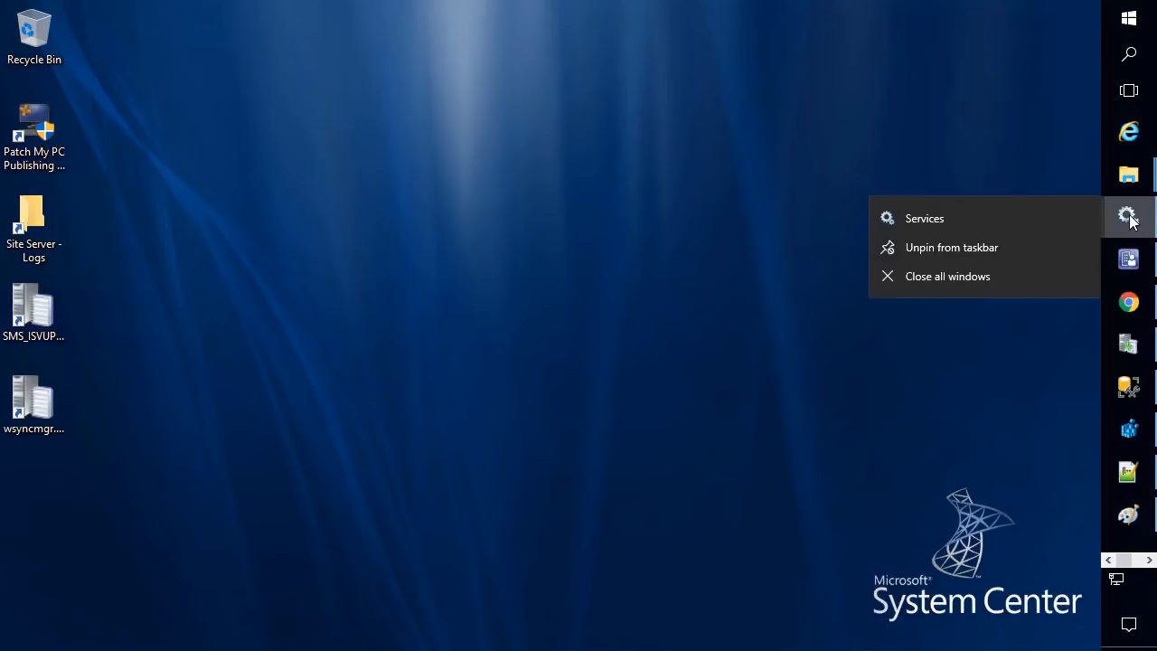
left_click(996, 282)
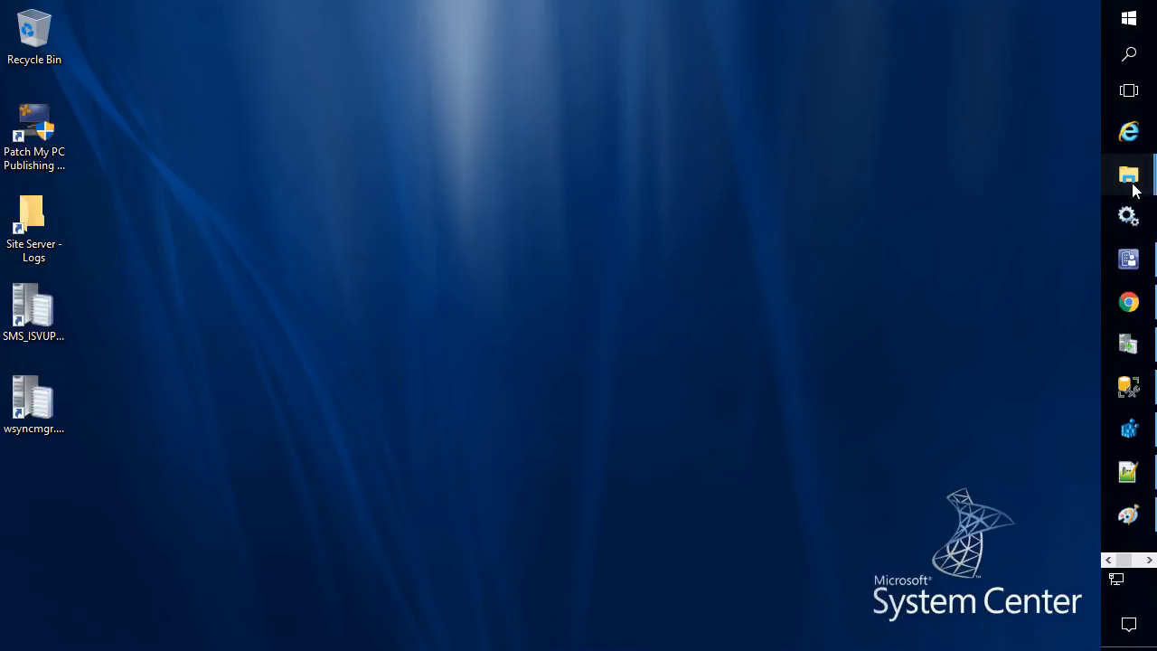
- Open AfterBackup.bat and CustomBackup.bat from the SitePR3 Scripts folder in Notepad++
mouse_move(1130, 181)
left_click(984, 125)
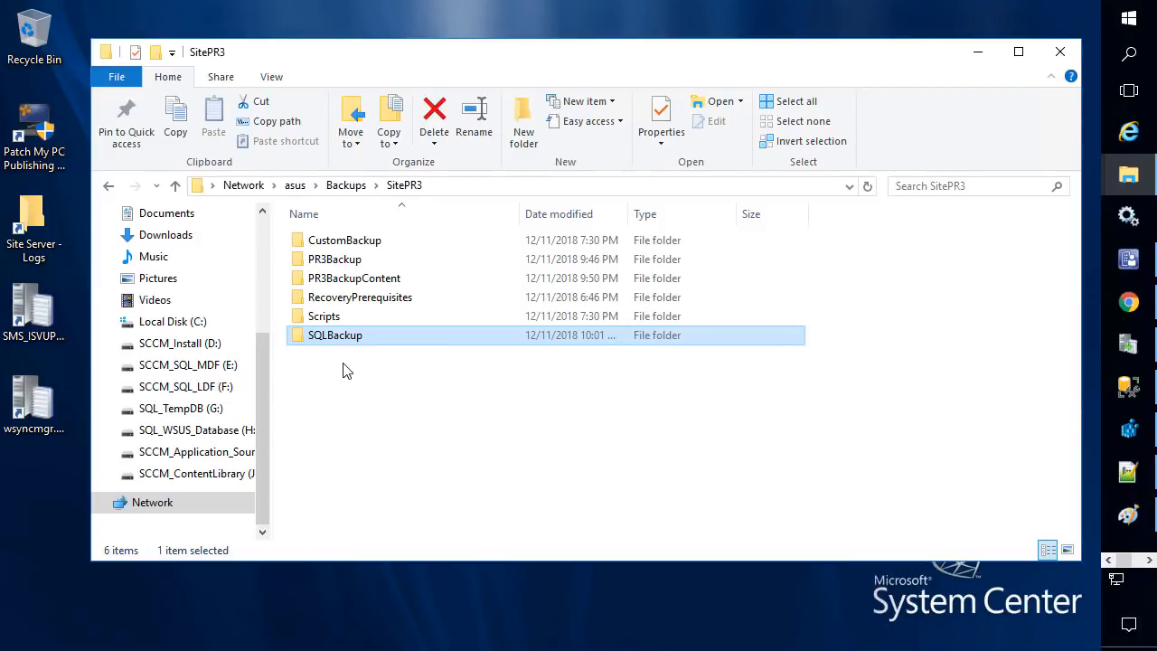
double_click(323, 316)
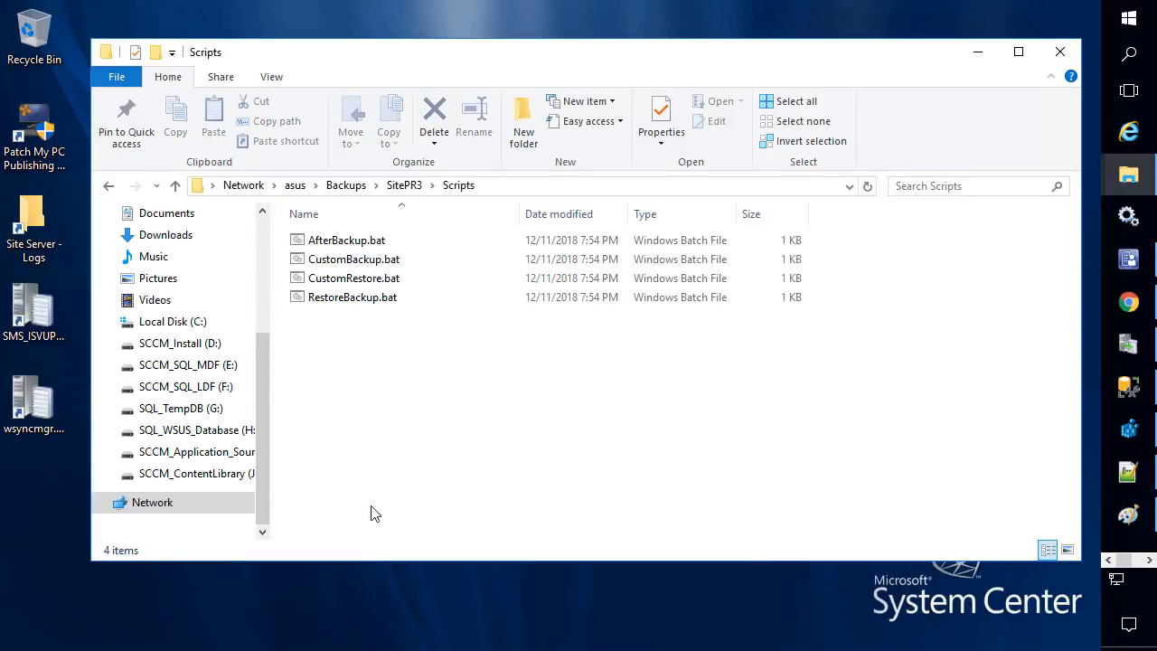
left_click(330, 239)
left_click(334, 261, "ctrl")
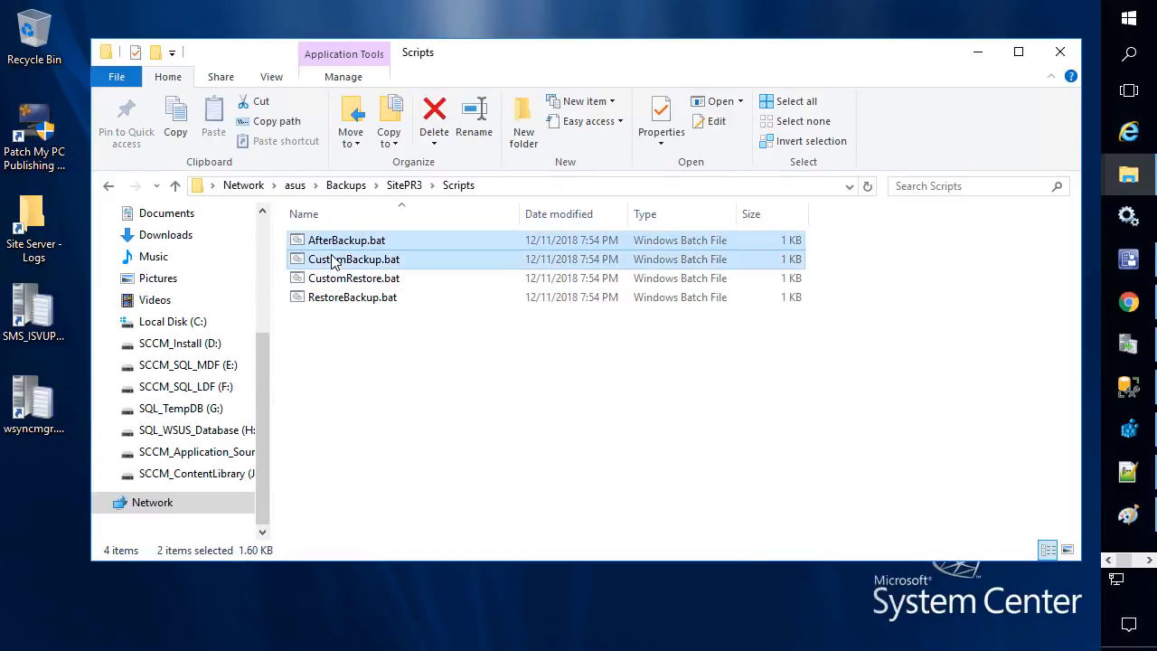
right_click(346, 261)
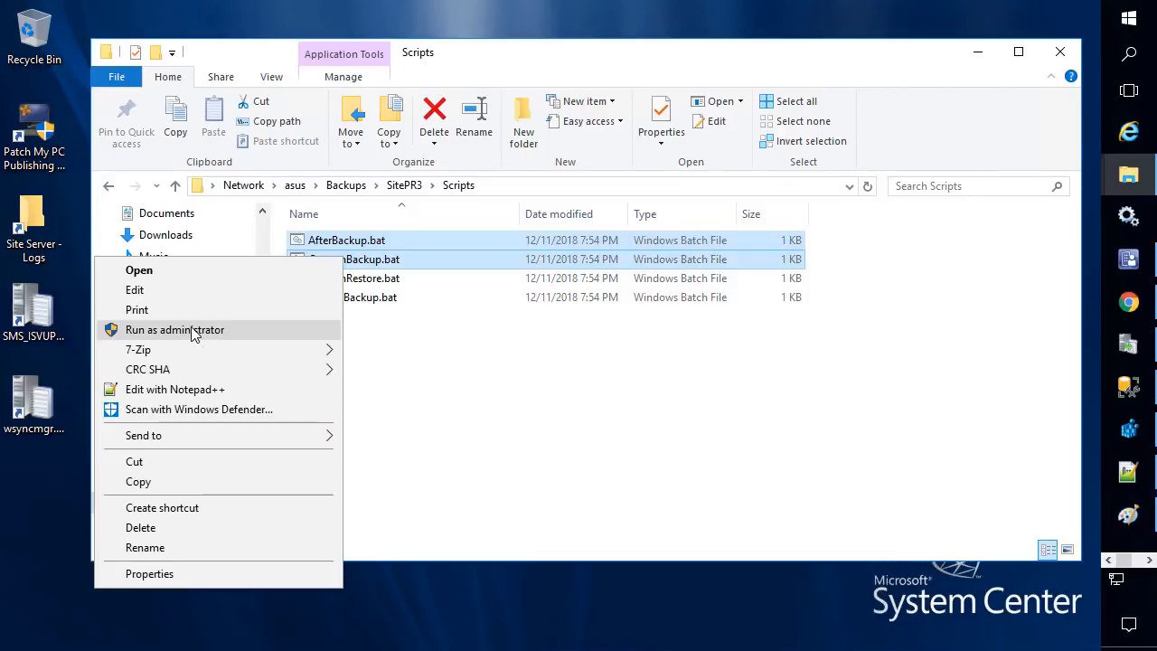
left_click(205, 392)
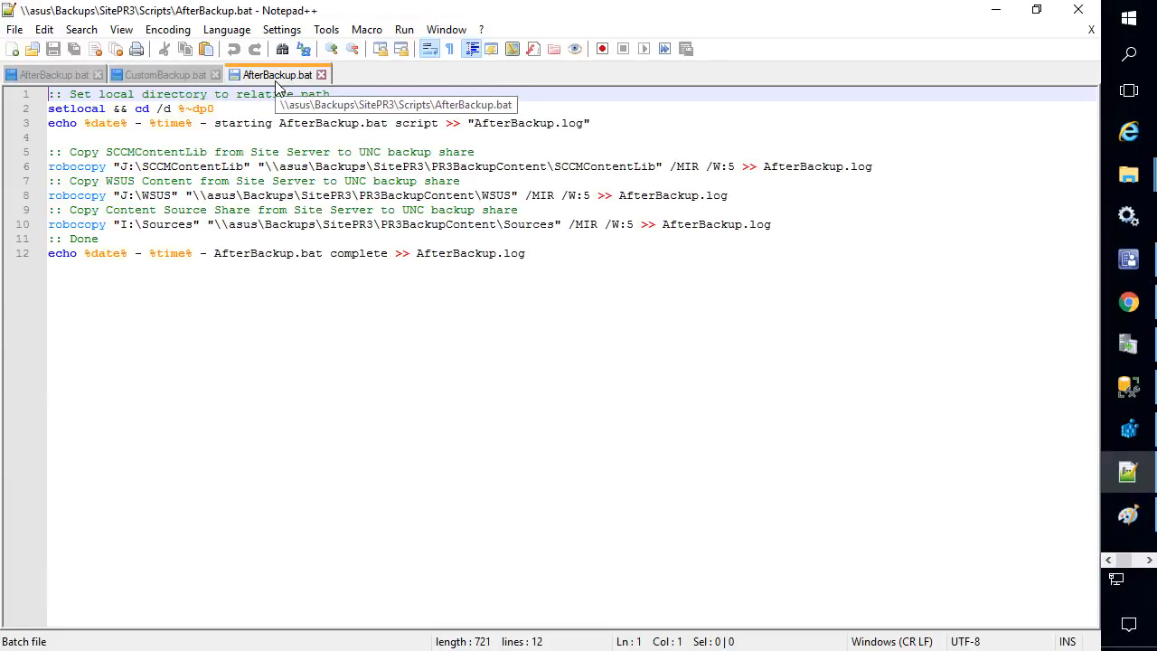
- Place the two scripts side by side in the tab order and examine the cd.latest robocopy line in CustomBackup.bat
left_click_drag(272, 77, 180, 76)
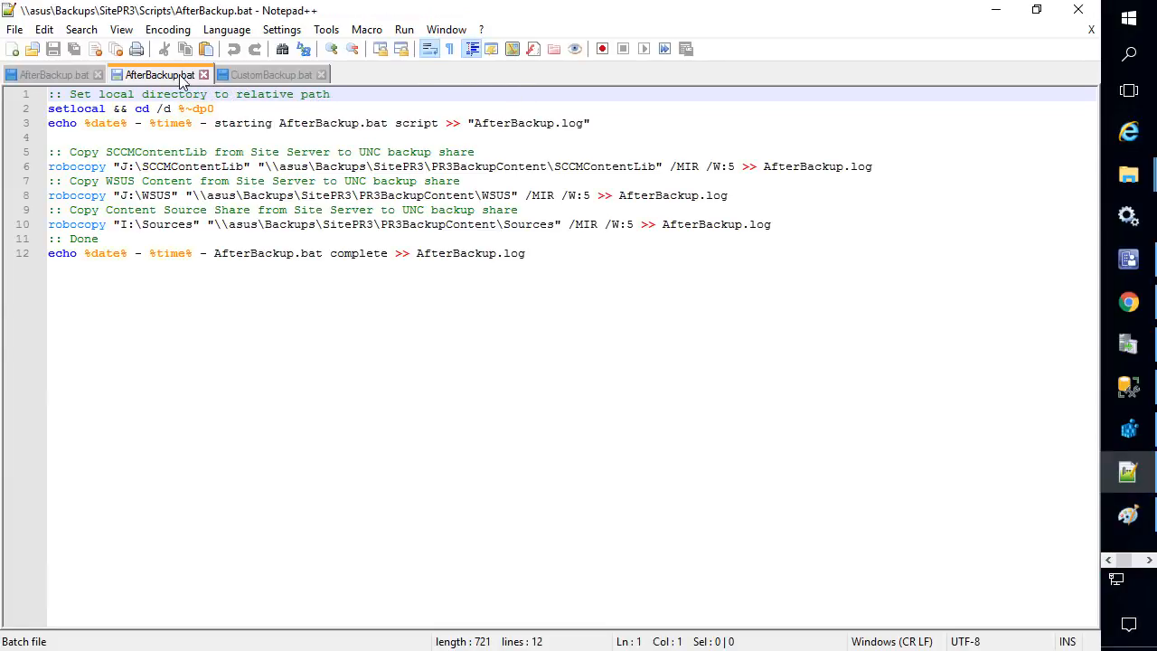
left_click(272, 74)
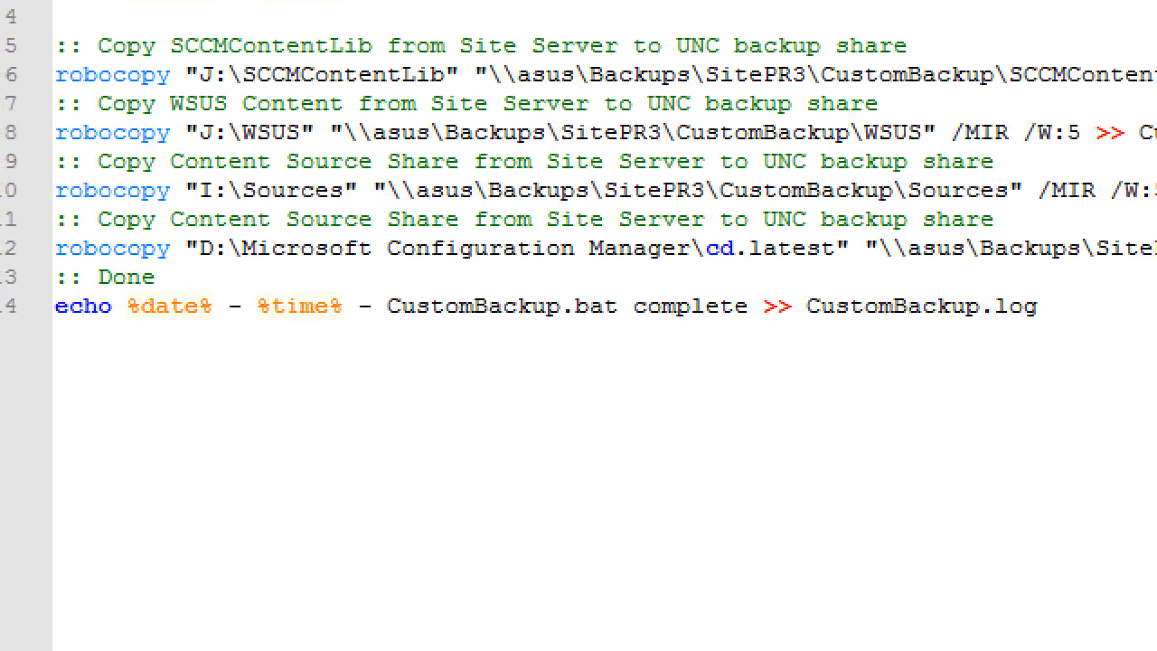
mouse_move(34, 199)
left_mouse_down()
mouse_move(67, 215)
mouse_move(731, 229)
mouse_move(854, 252)
left_mouse_up()
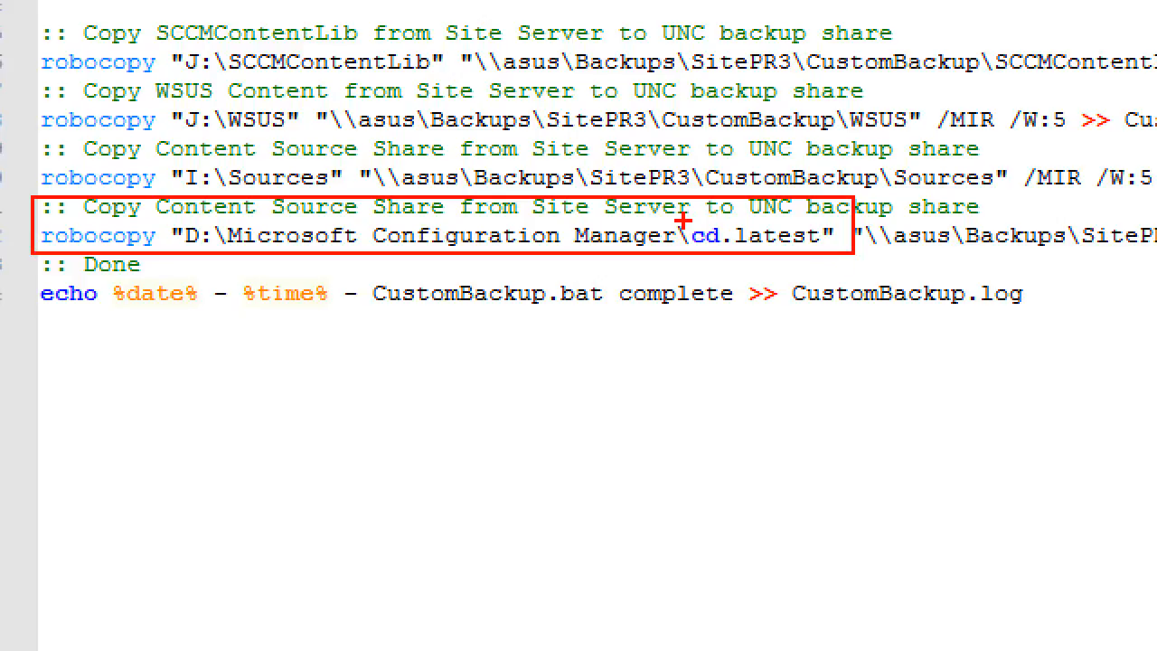
key("Escape")
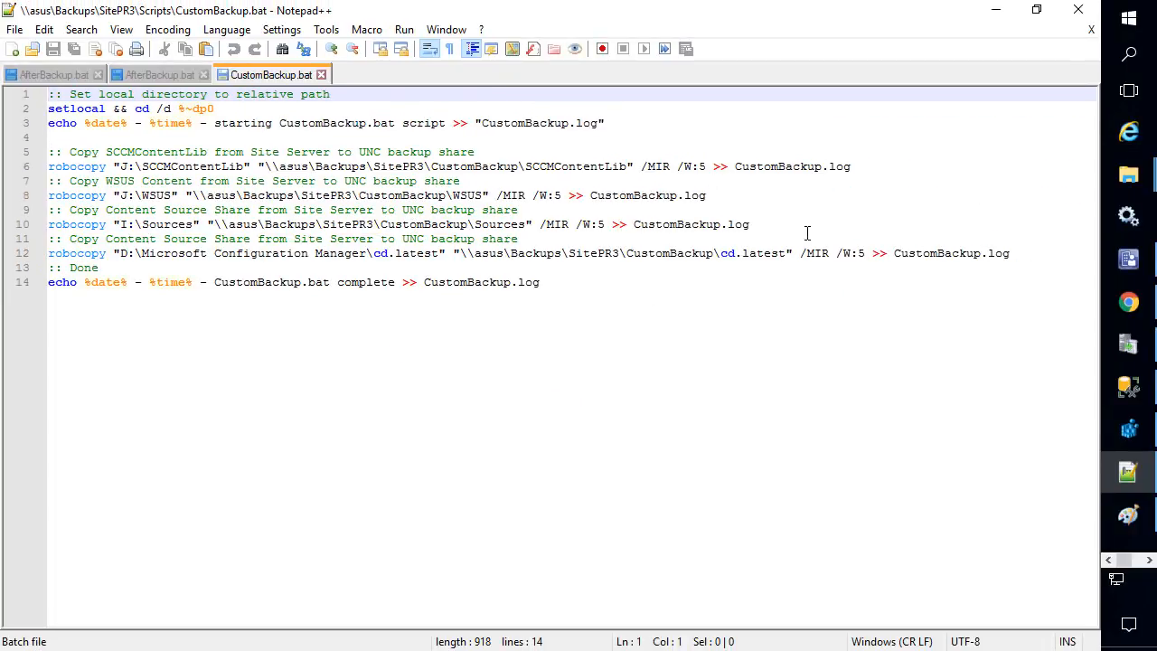
left_click_drag(788, 256, 49, 256)
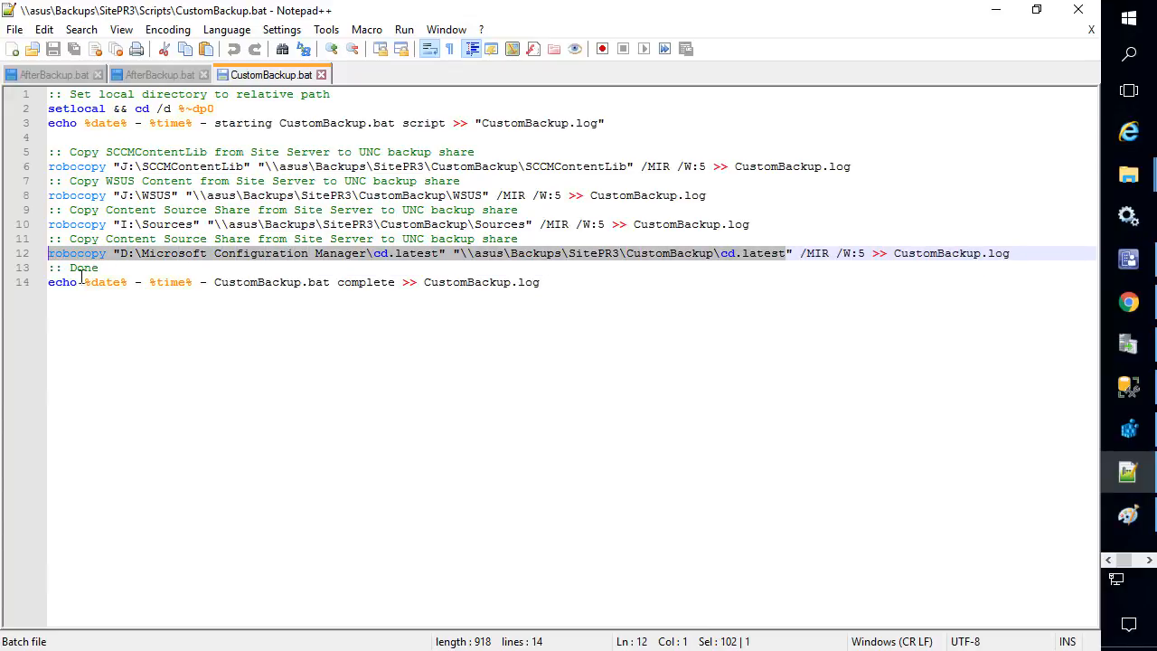
- Switch to the Configuration Manager console and open the Site Maintenance settings of the PR3 - Demo Site
left_click(1128, 259)
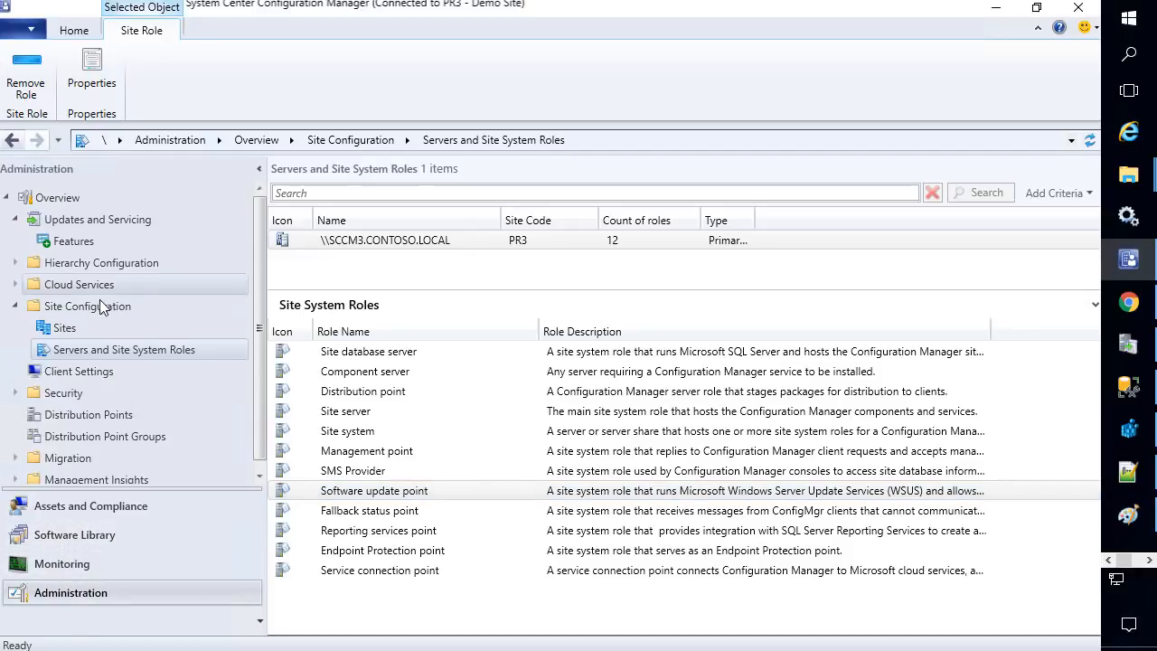
left_click(86, 331)
left_click(421, 240)
right_click(422, 239)
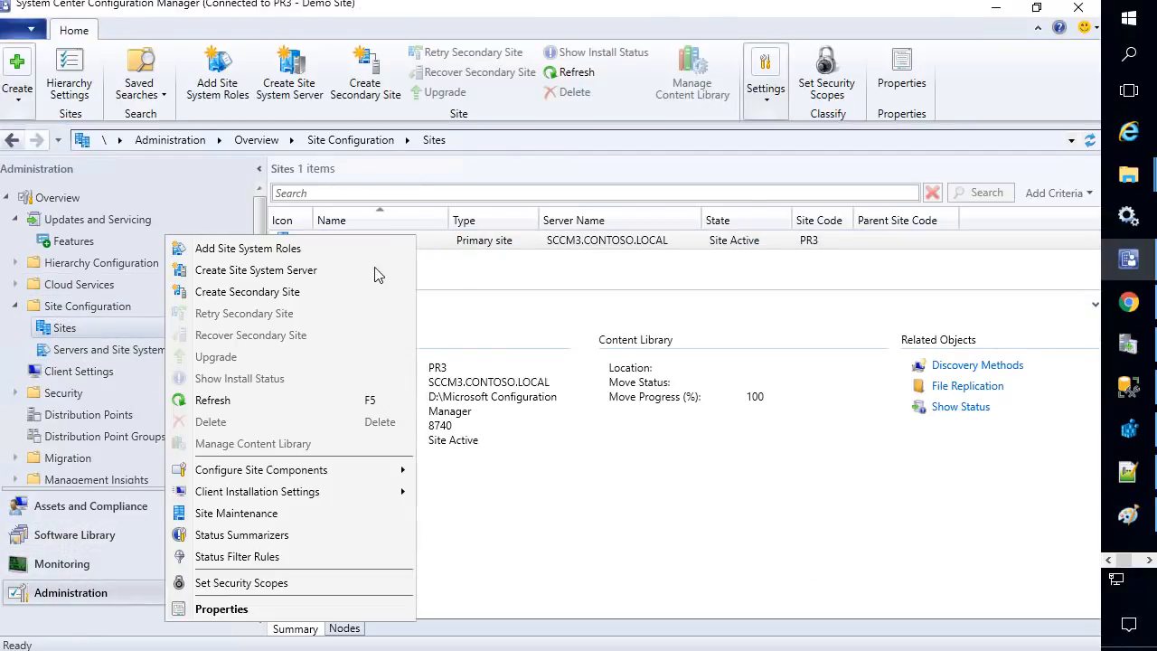
mouse_move(307, 471)
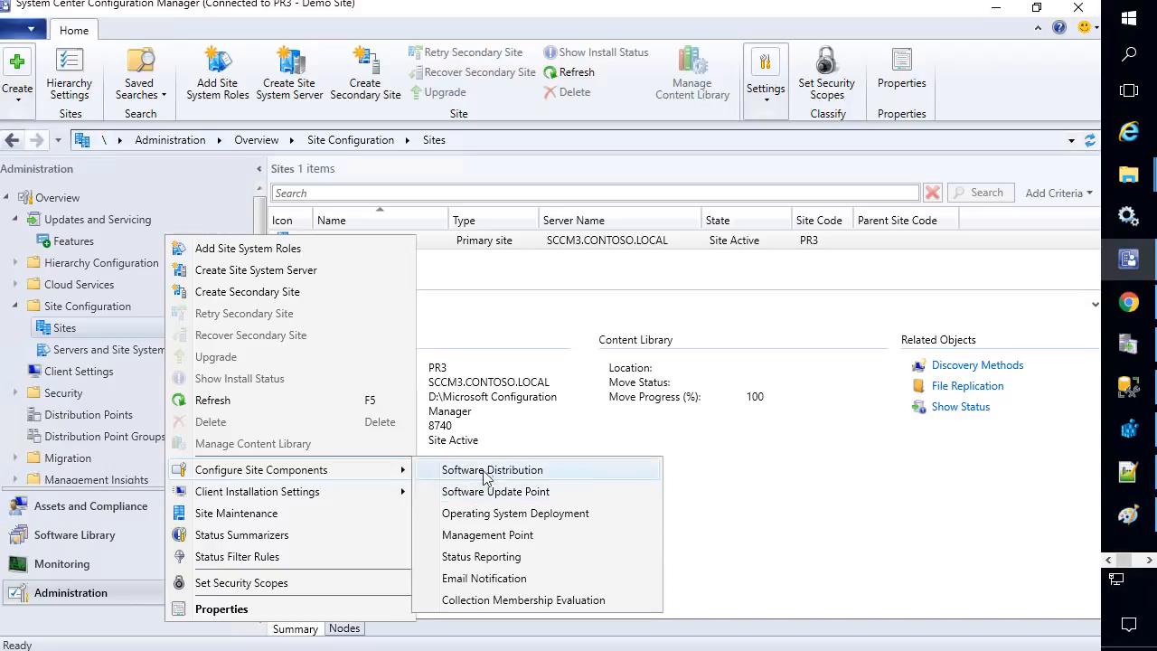
left_click(321, 514)
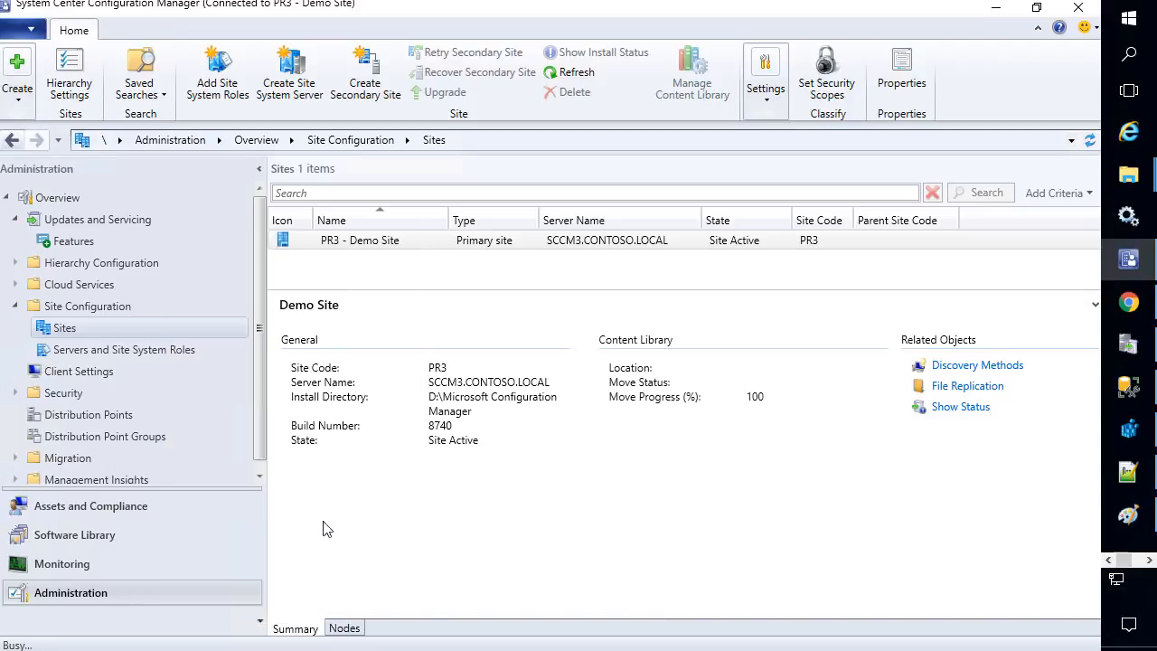
- Disable the Backup Site Server maintenance task, save the site maintenance settings, and minimize the console
double_click(451, 168)
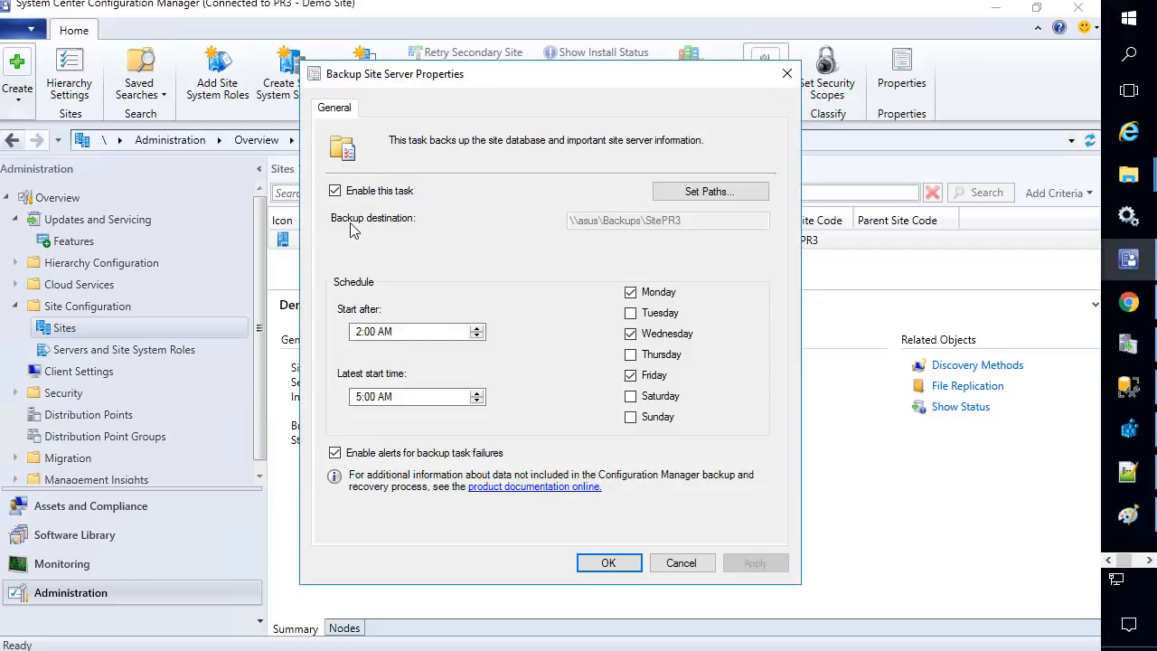
left_click(335, 190)
left_click(611, 563)
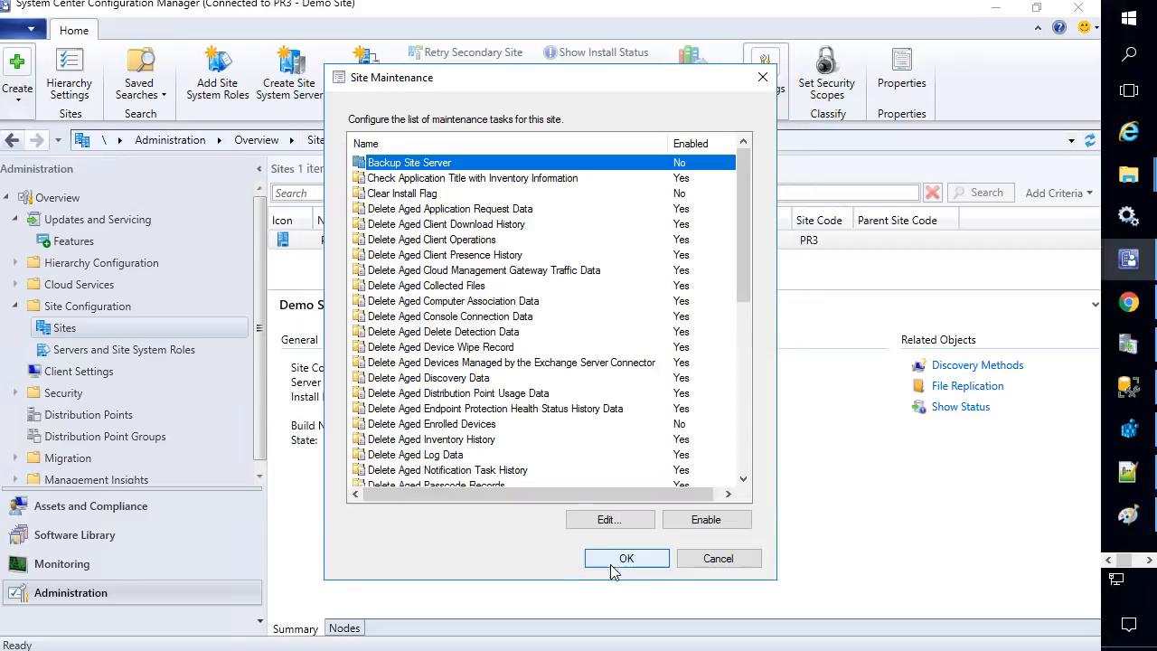
left_click(622, 561)
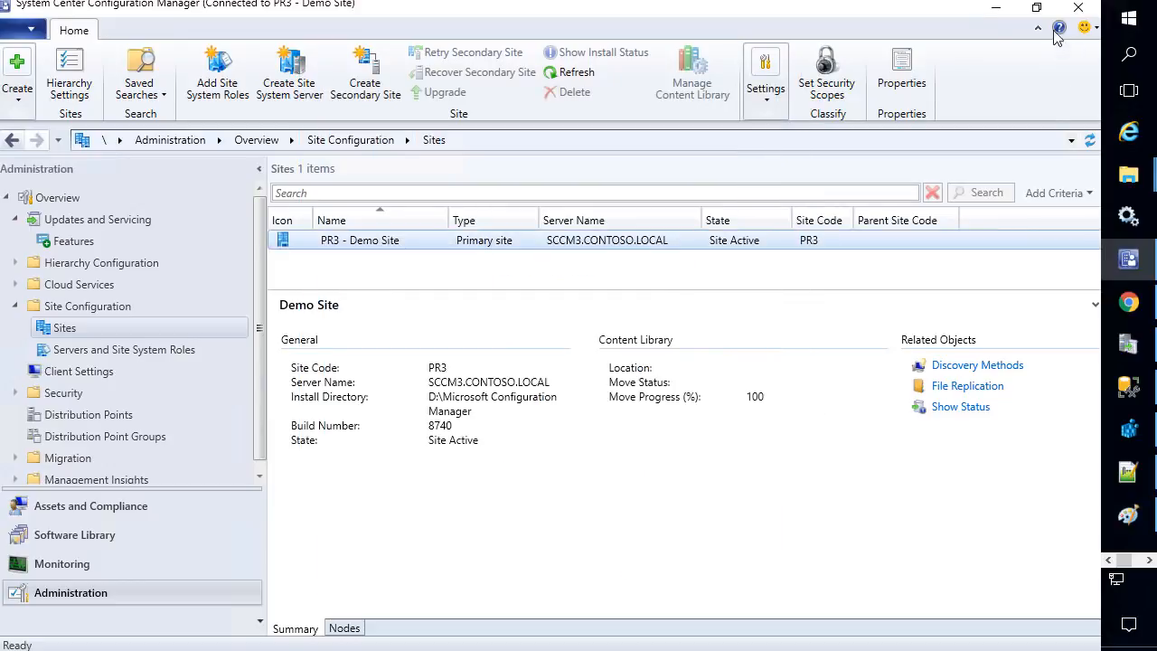
left_click(996, 9)
- Review the full contents of CustomBackup.bat by highlighting its lines, and close Notepad++
key("shift+Up")
key("shift+Up")
key("shift+Up")
key("shift+Up")
key("shift+Up")
key("shift+Up")
key("shift+Up")
key("shift+Up")
key("shift+Up")
key("shift+Up")
key("shift+Up")
key("shift+Up")
key("shift+Up")
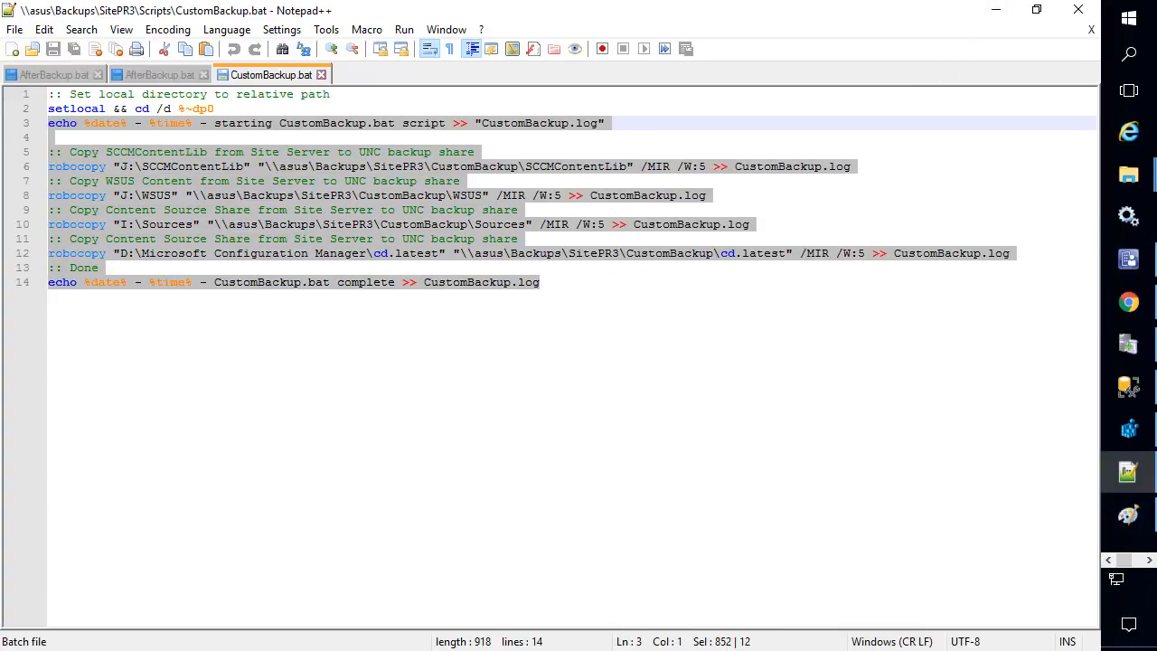
key("shift+Home")
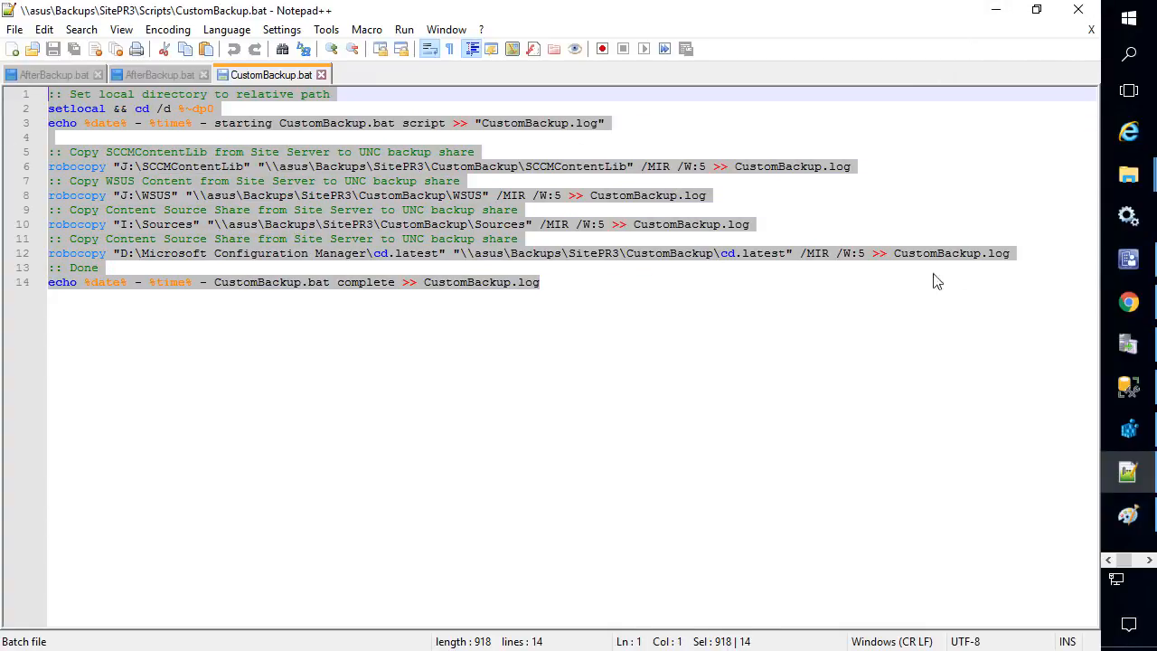
left_click(789, 343)
key("shift+Up")
key("shift+Up")
key("shift+Up")
key("shift+Up")
key("shift+Up")
key("shift+Up")
key("shift+Up")
key("shift+Up")
key("shift+Up")
key("shift+Up")
key("shift+Up")
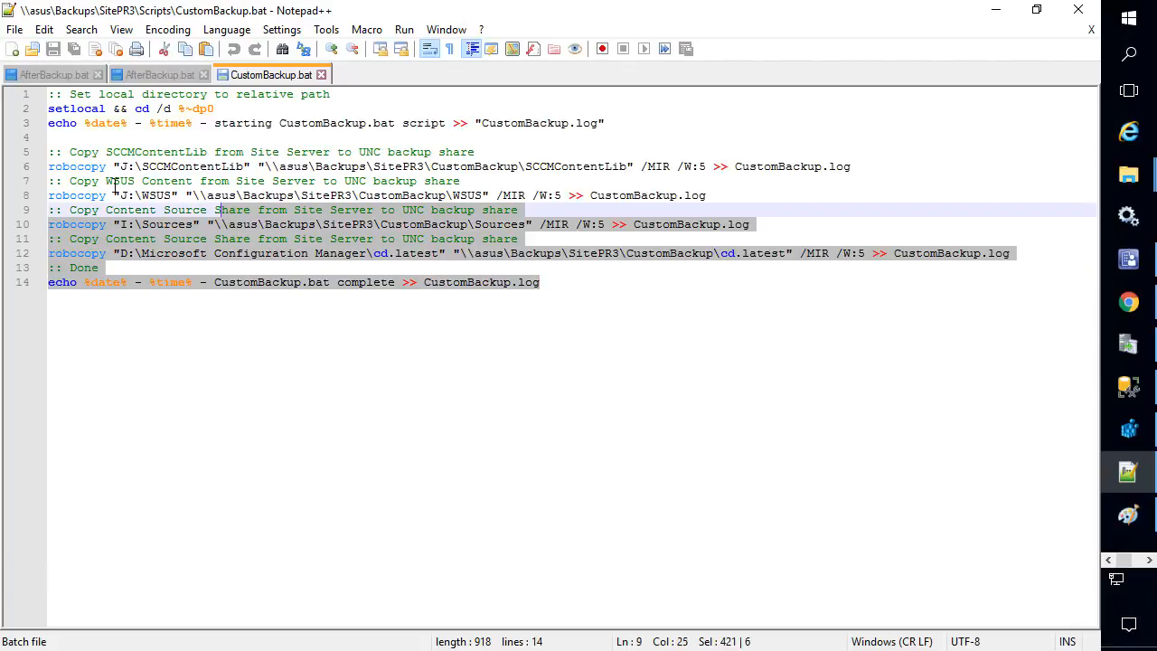
key("shift+Home")
left_click(1093, 10)
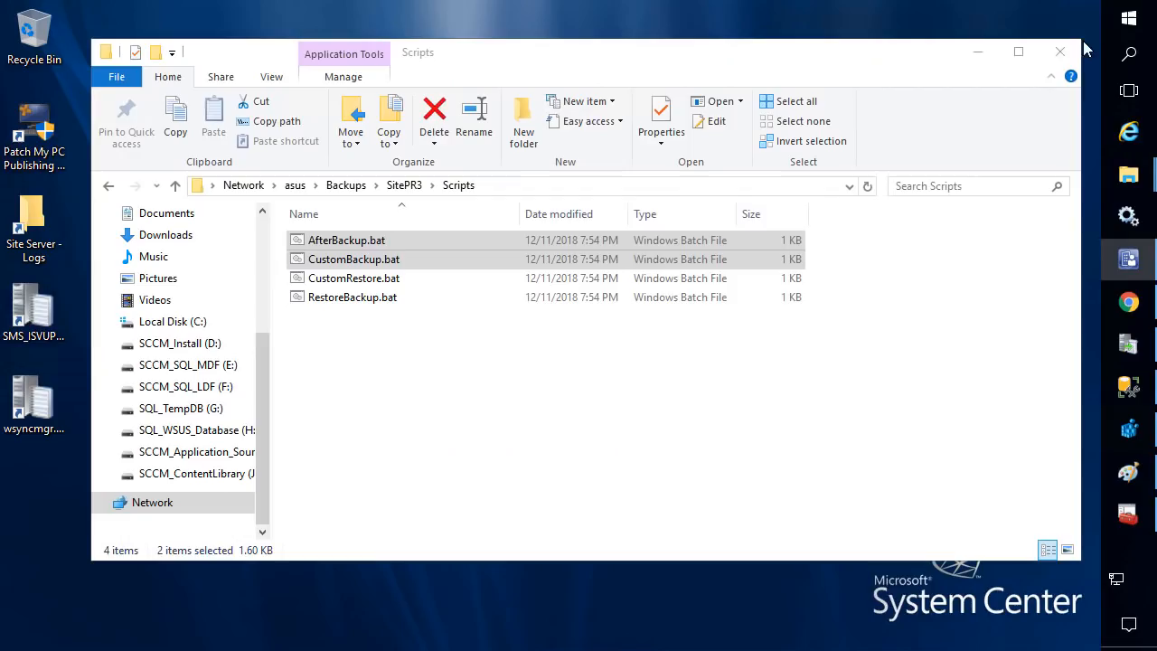
- Create a new folder in the root of the SCCM_Install (D:) drive
left_click(395, 262)
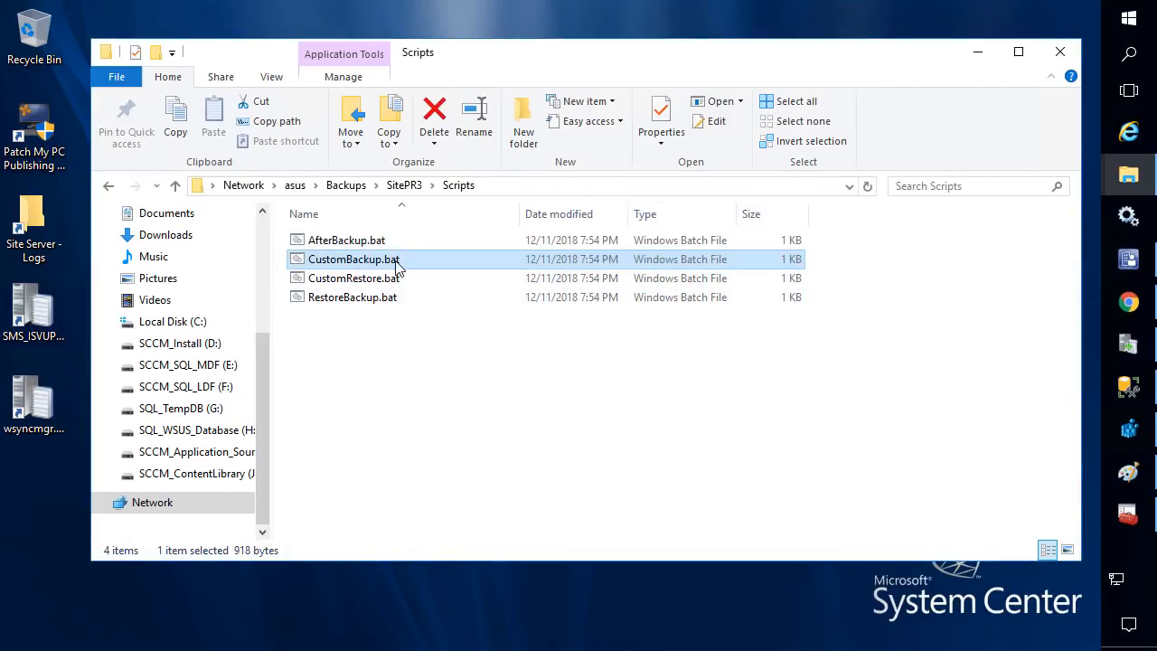
left_click(168, 344)
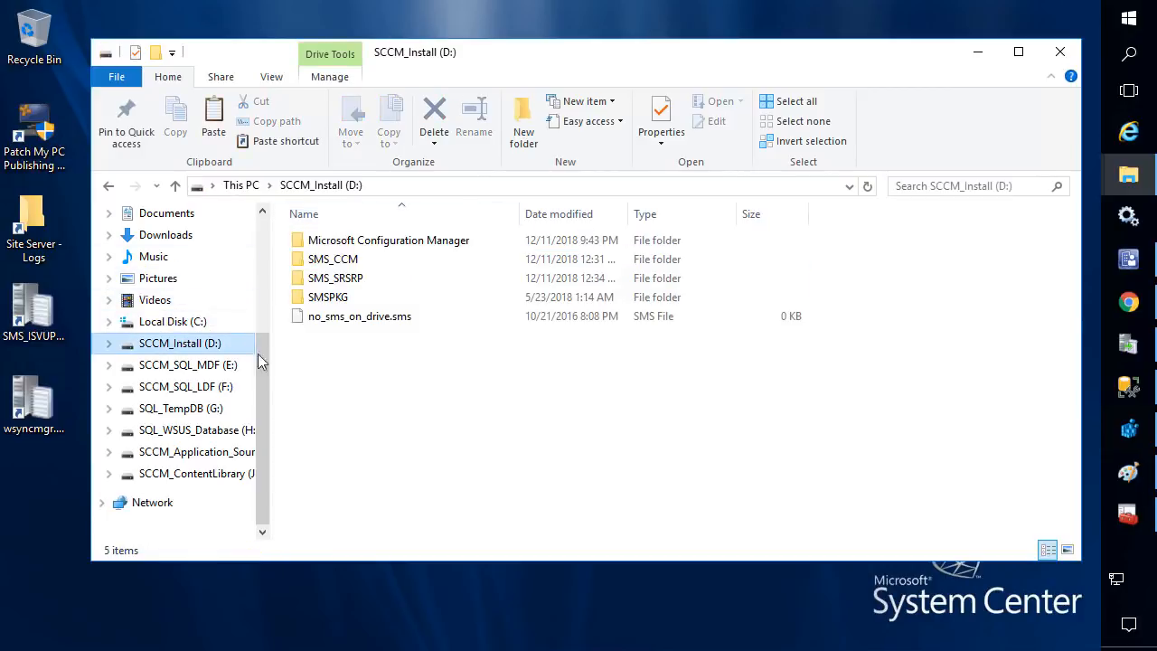
right_click(439, 401)
mouse_move(339, 356)
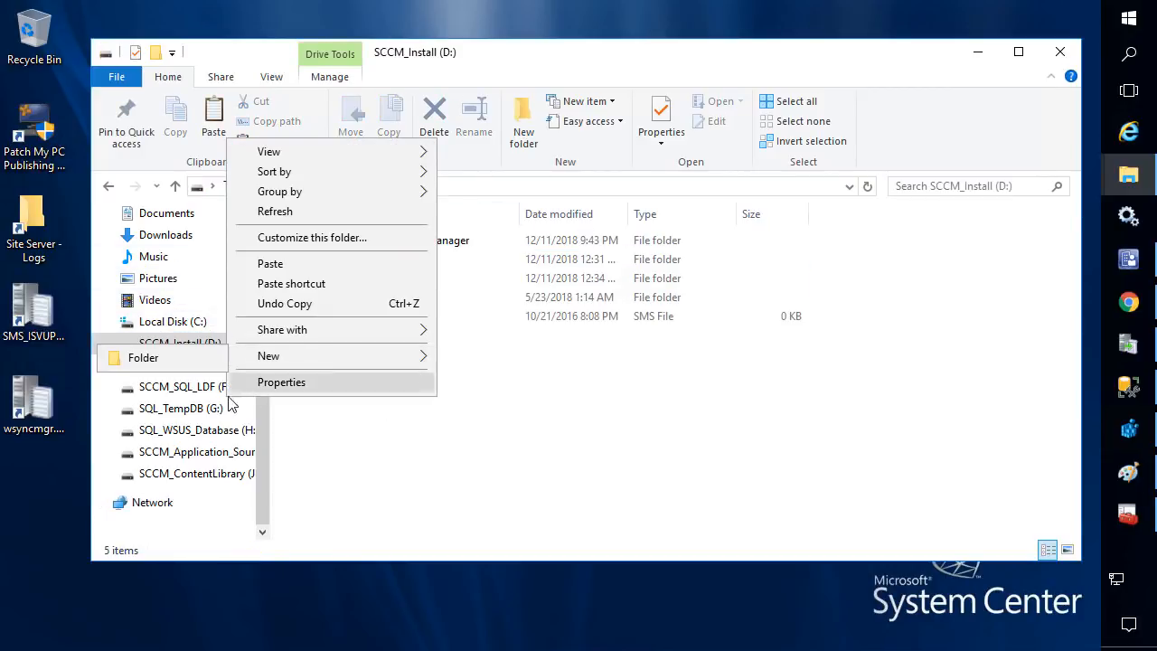
- Create a folder named Backup on the SCCM_Install (D:) drive and paste the copied CustomBackup.bat into it
left_click(166, 360)
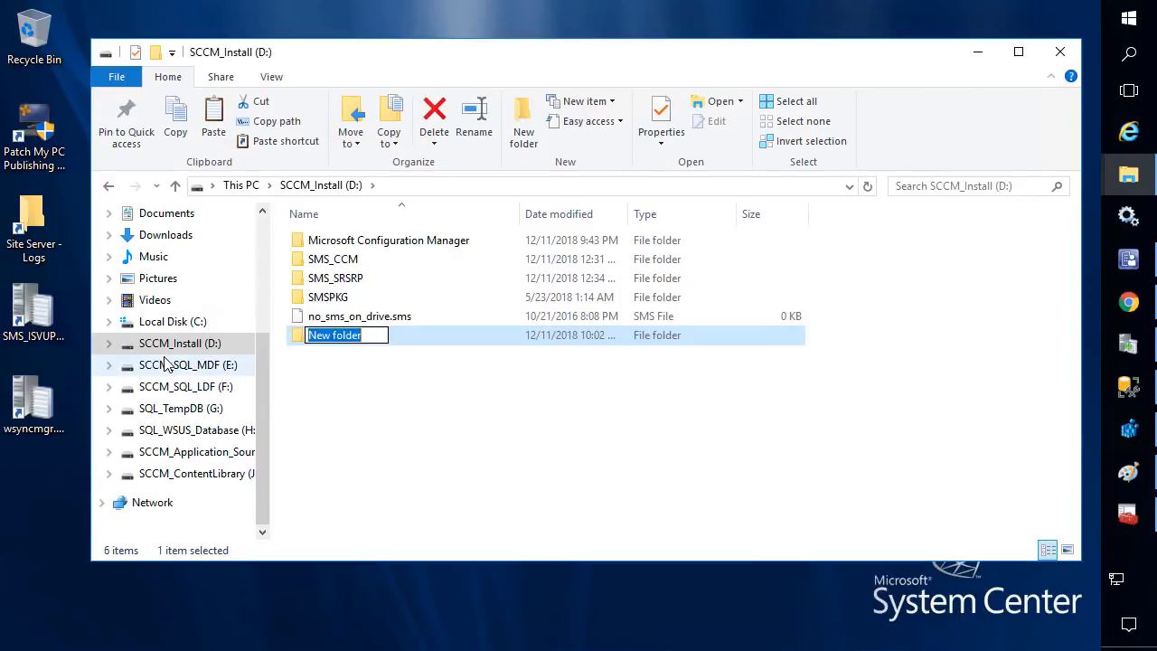
type("Backup")
key("Return")
key("Return")
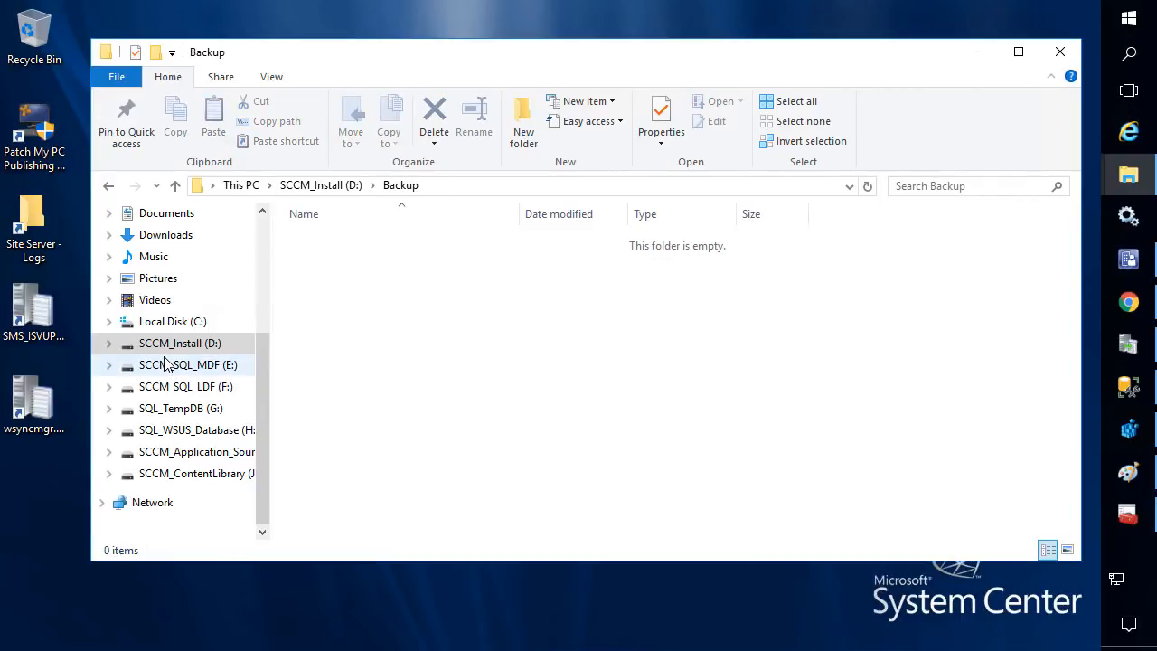
key("ctrl+v")
- Copy the full path D:\Backup\CustomBackup.bat to the clipboard
left_click(459, 189)
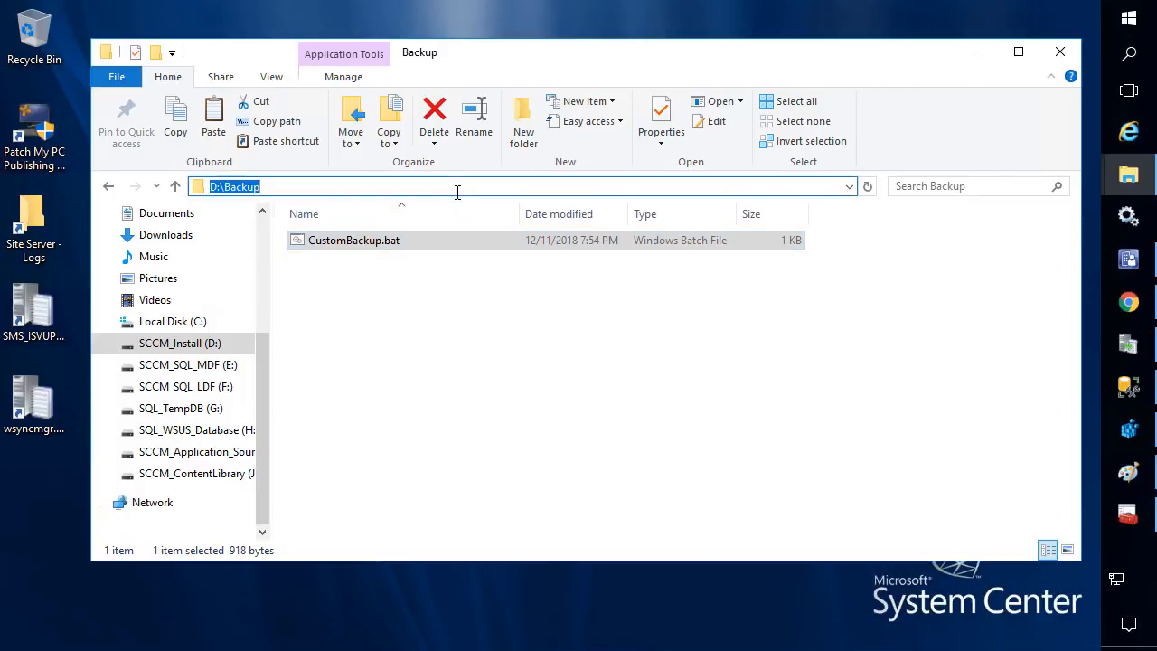
left_click(459, 189)
type("\\")
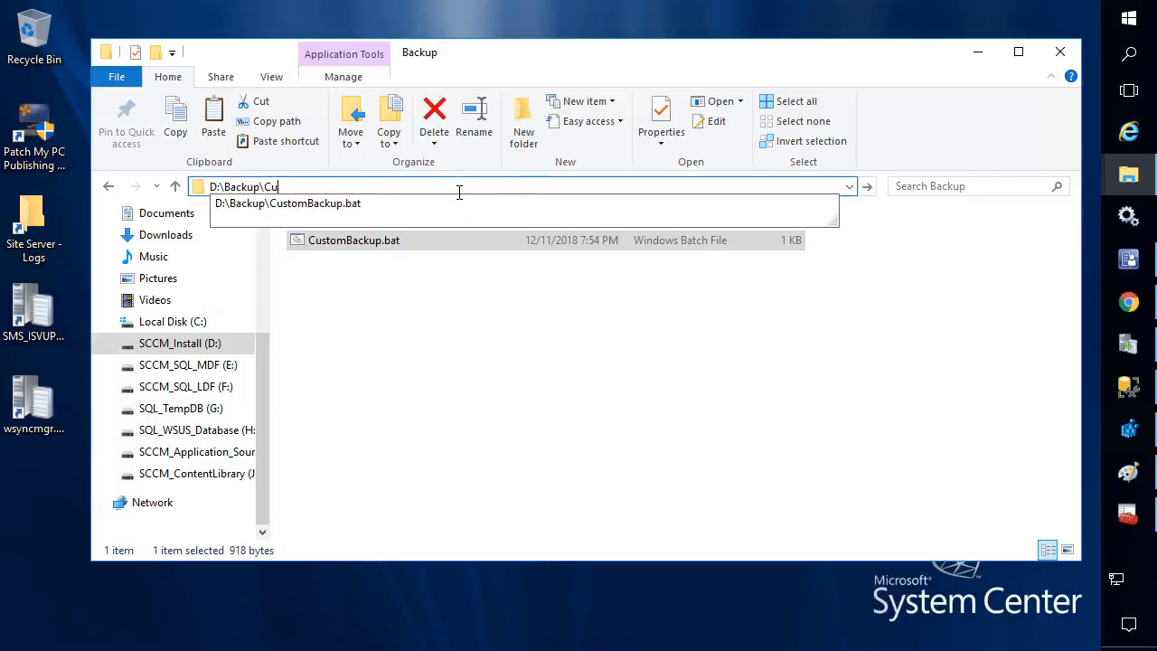
type("Cu")
key("Down")
key("ctrl+a")
key("ctrl+c")
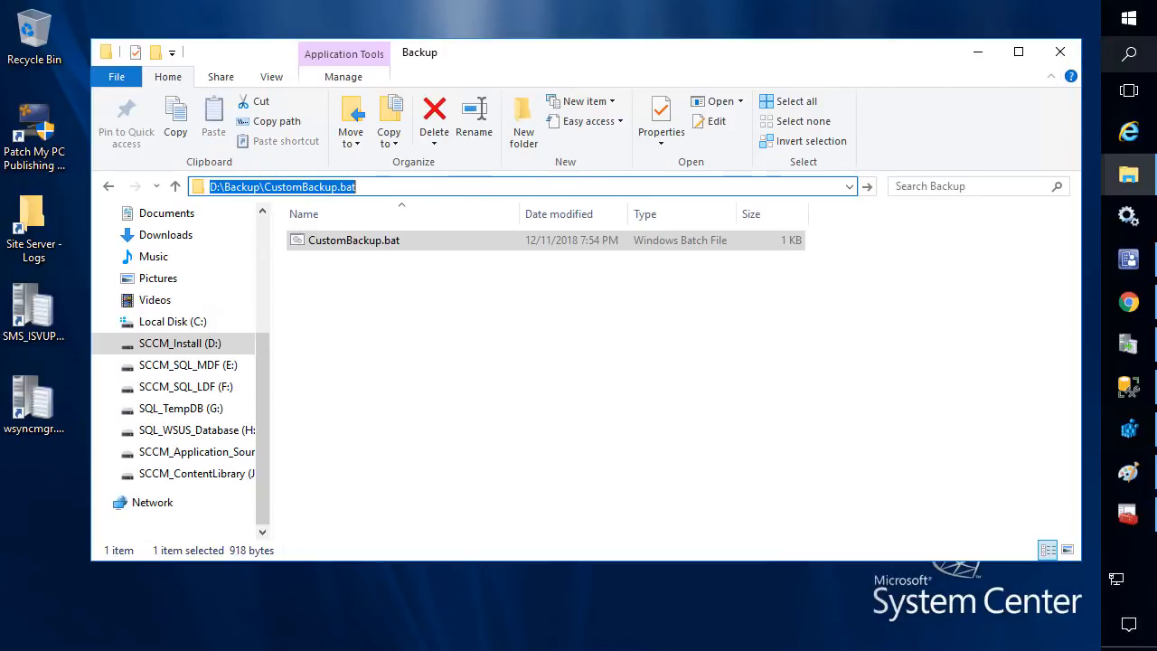
- Find and open Task Scheduler
left_click(1134, 22)
type("task")
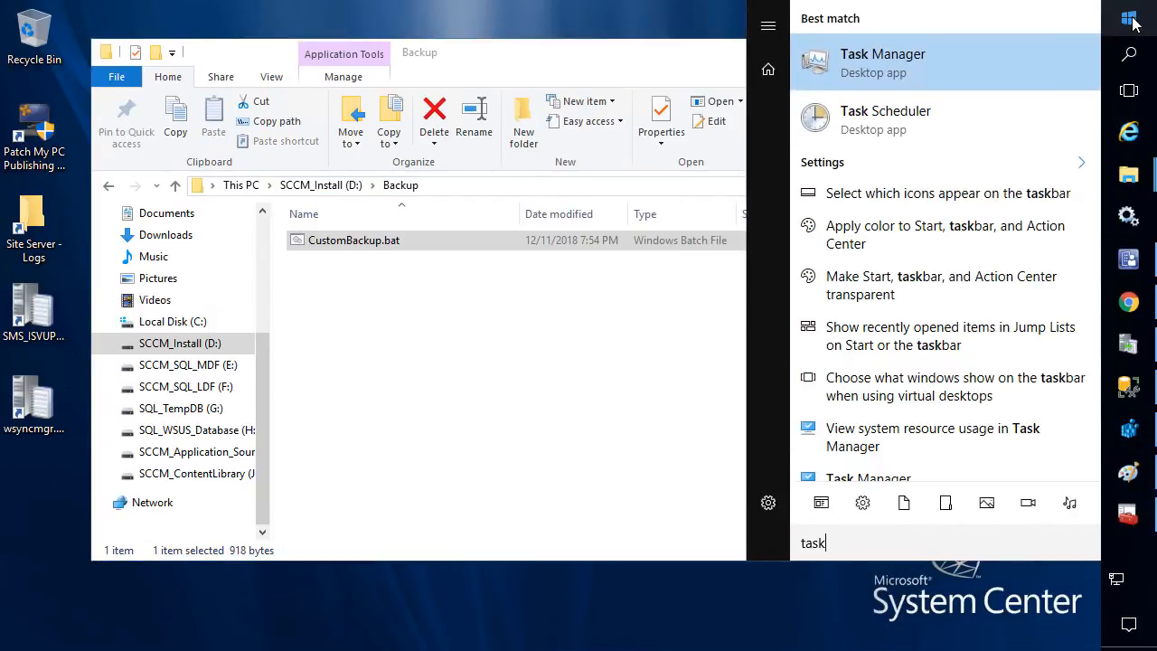
key("Down")
key("Return")
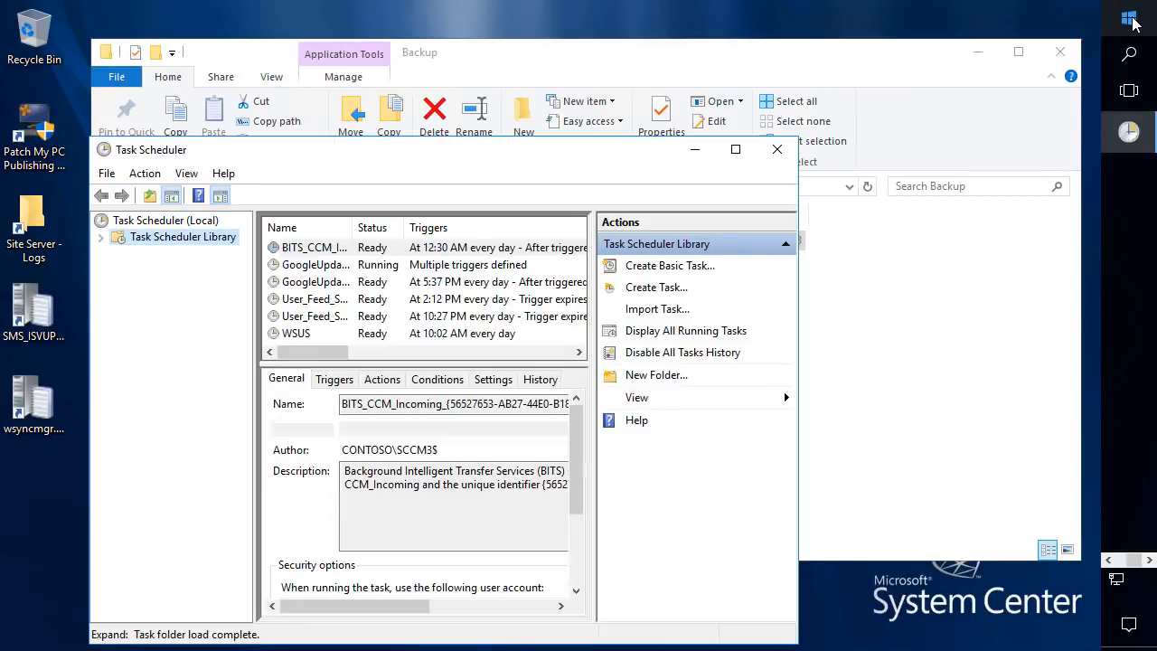
- Start a new basic task in the Task Scheduler Library and name it SCCM Content Backup
right_click(178, 239)
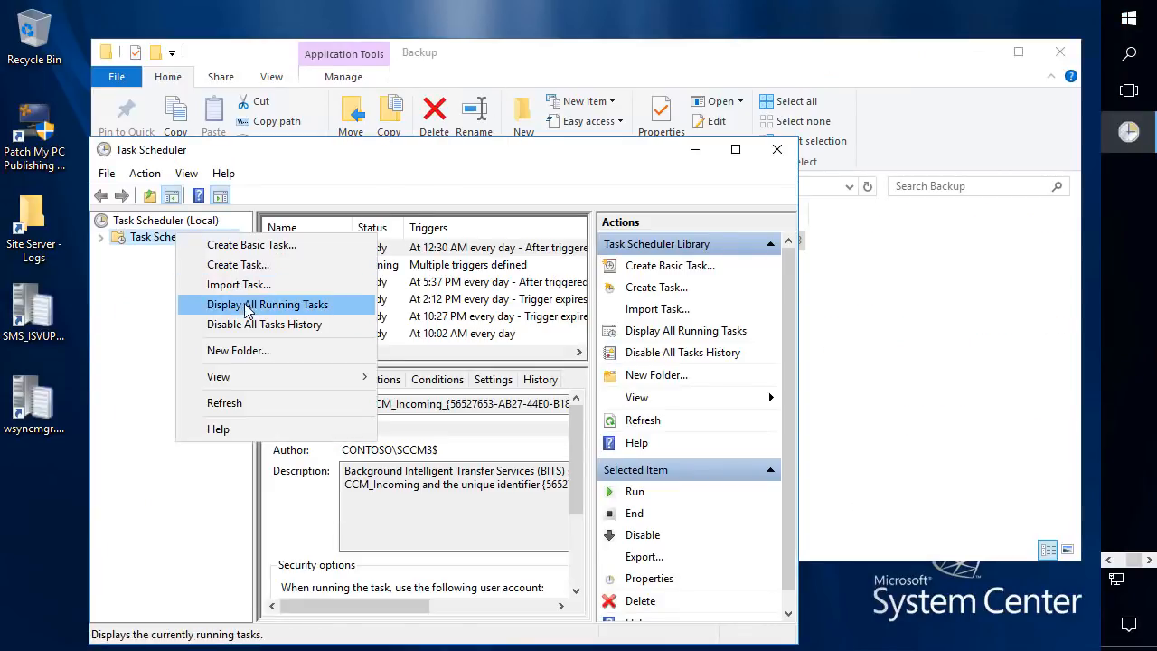
left_click(251, 243)
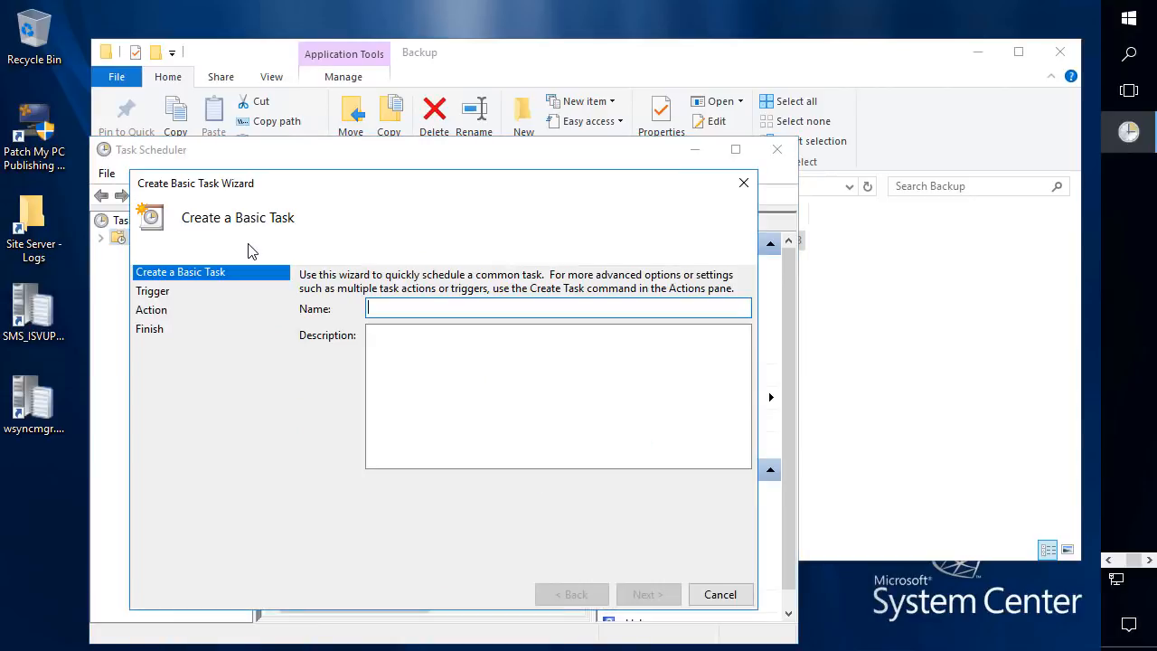
type("SCCM Content Backup")
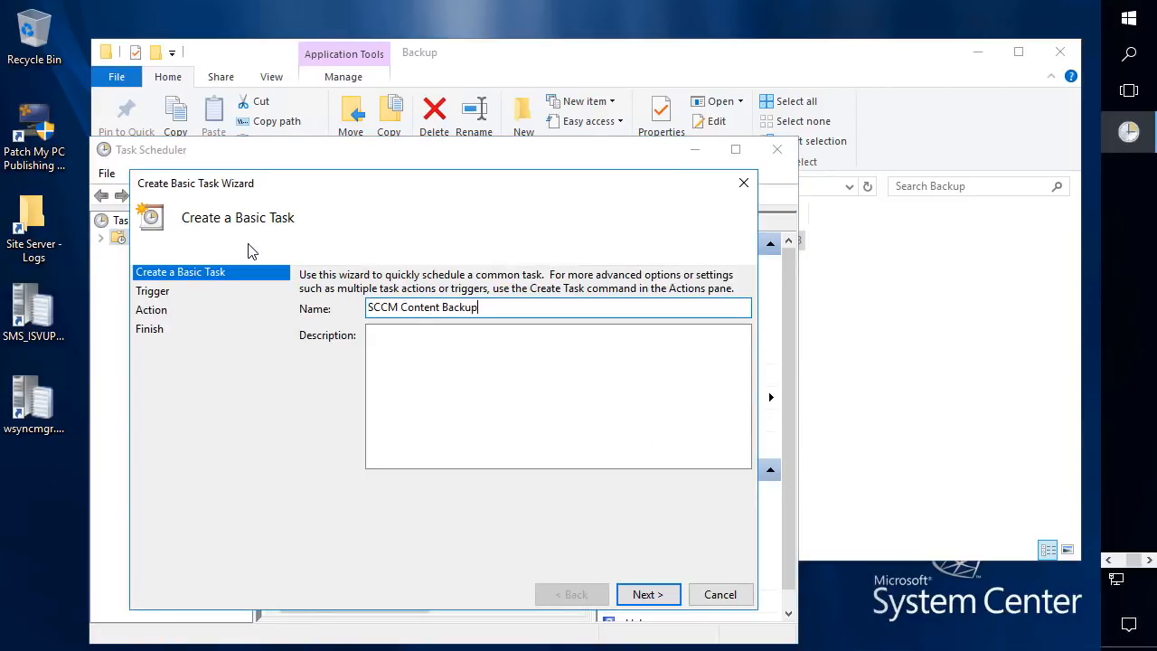
key("Return")
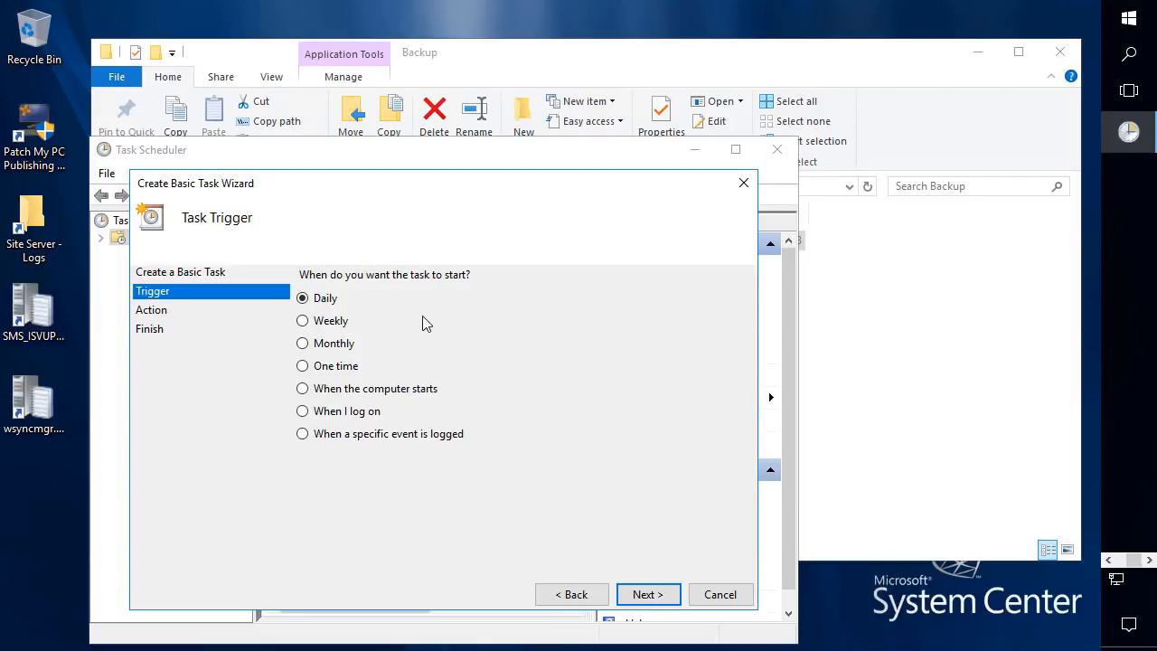
- Give the task a weekly trigger that recurs on Monday, Wednesday and Friday
left_click(341, 321)
key("Return")
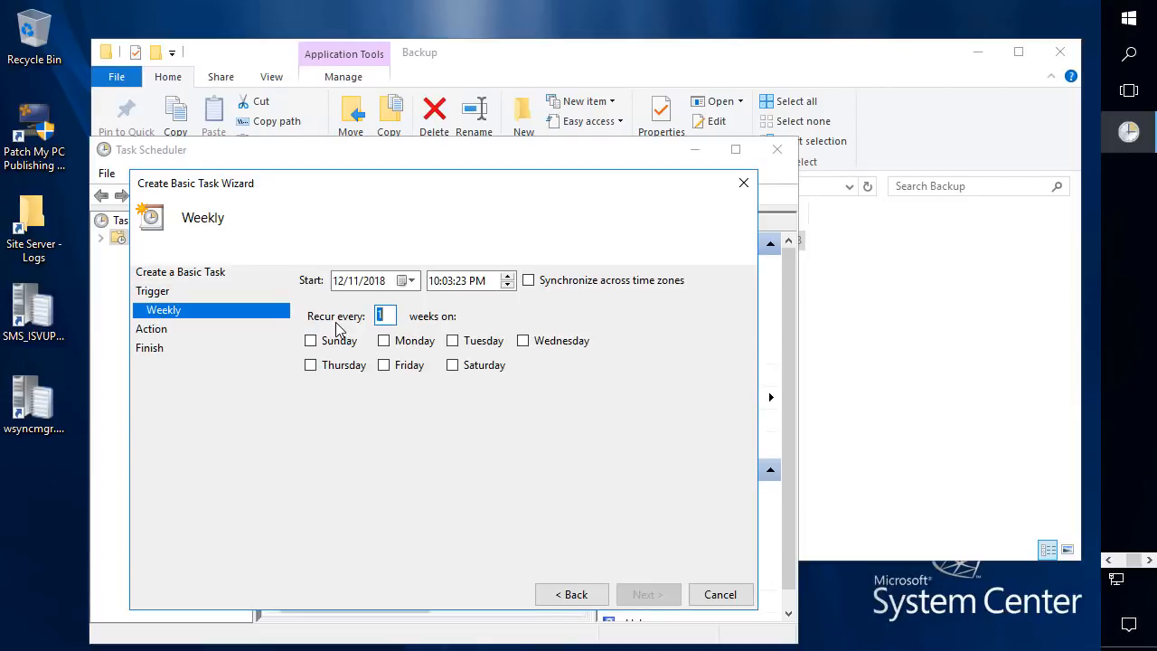
left_click(384, 342)
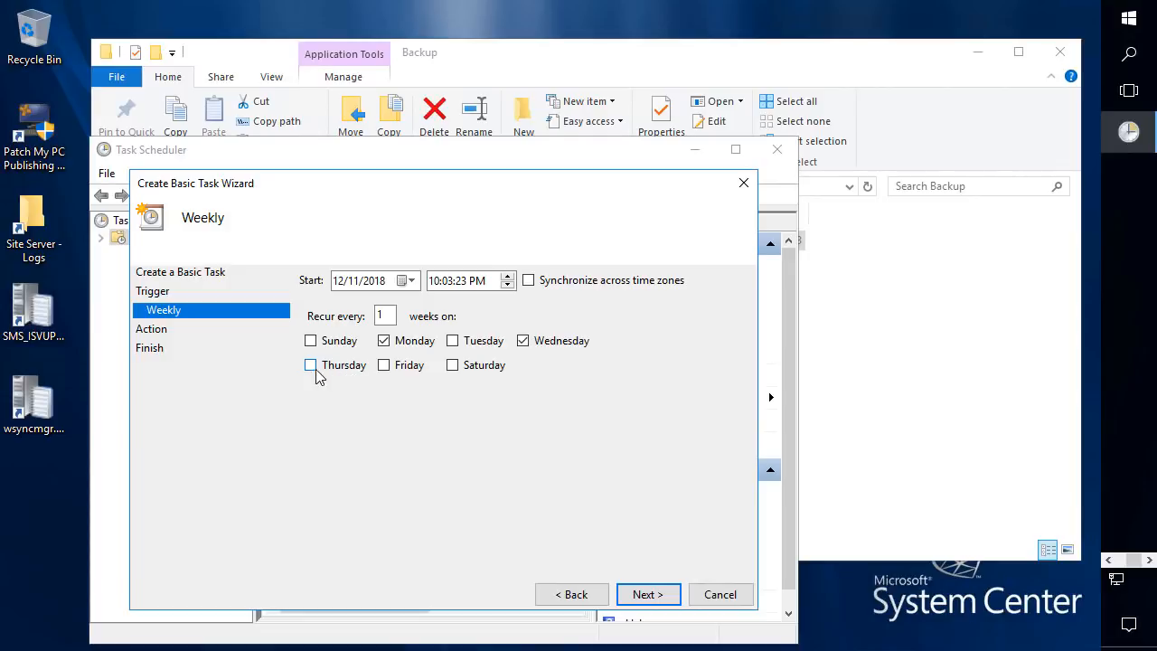
left_click(310, 366)
left_click(383, 365)
- Set the weekly trigger's start time to 5:00:00 AM and continue to the task's action
left_click(434, 281)
left_click(448, 281)
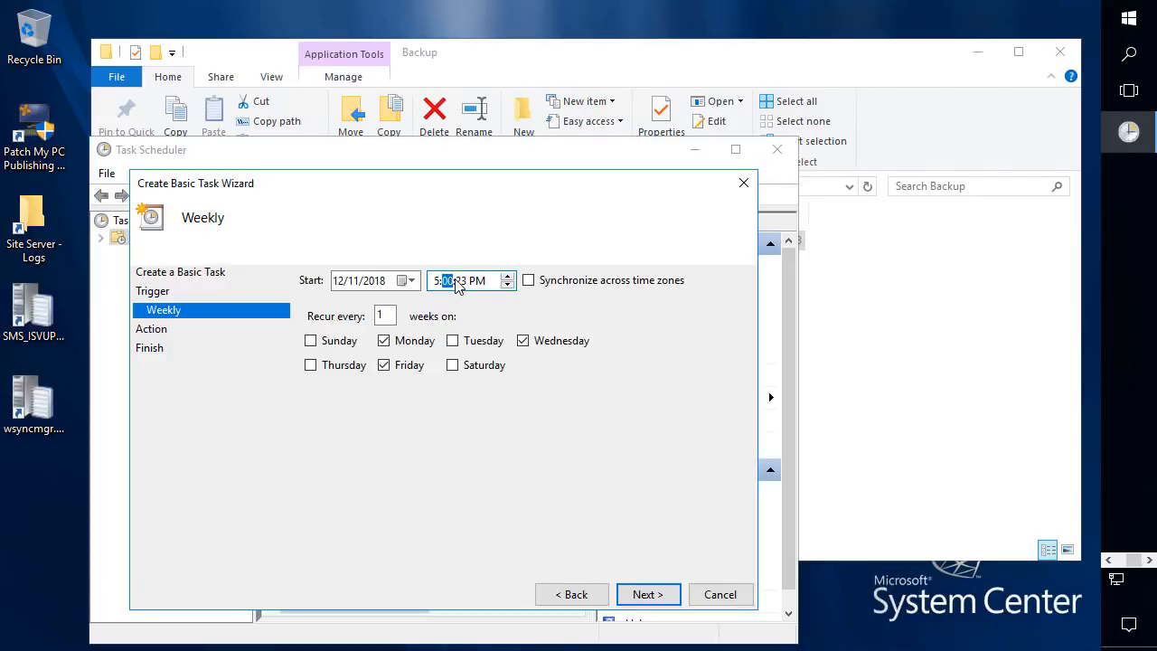
type("0")
left_click(461, 282)
type("0")
left_click(472, 283)
left_click(640, 594)
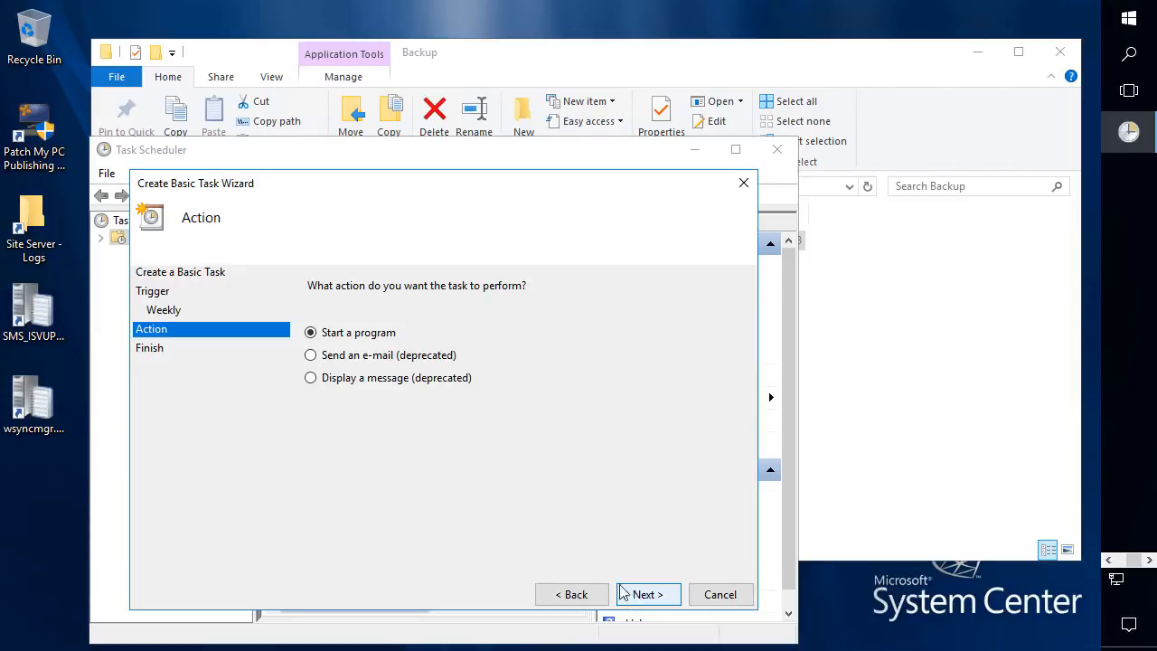
- Make the task start the program D:\Backup\CustomBackup.bat, and finish creating it with its Properties dialog set to open
left_click(649, 597)
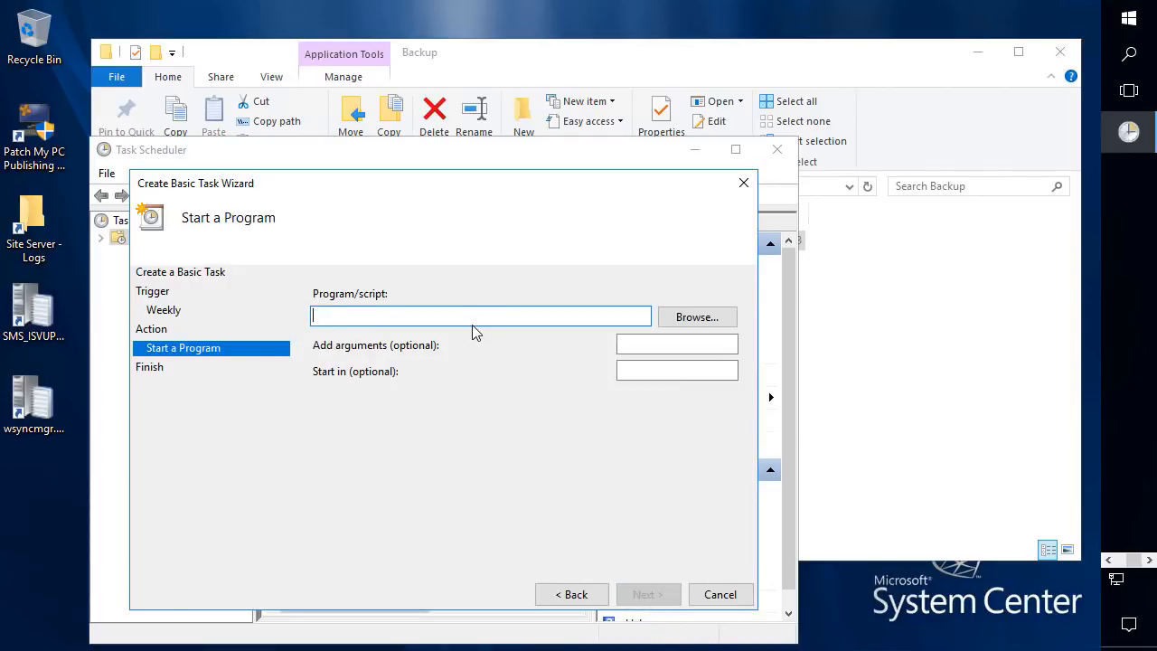
type("D:\\Backup\\CustomBackup.bat")
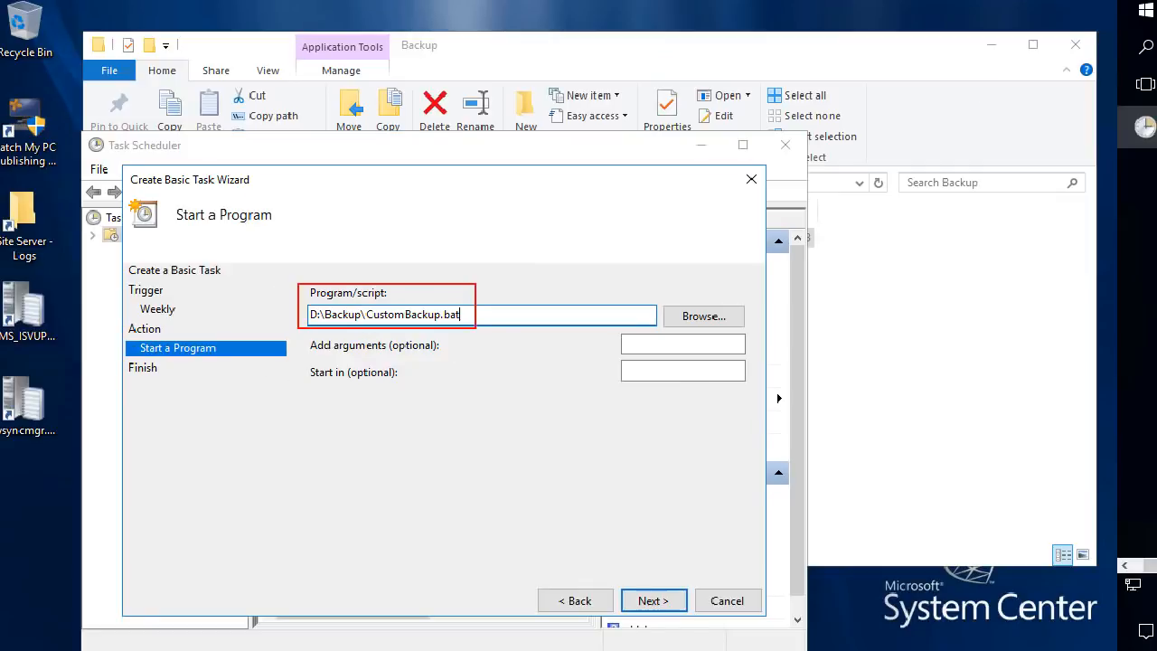
left_click(647, 596)
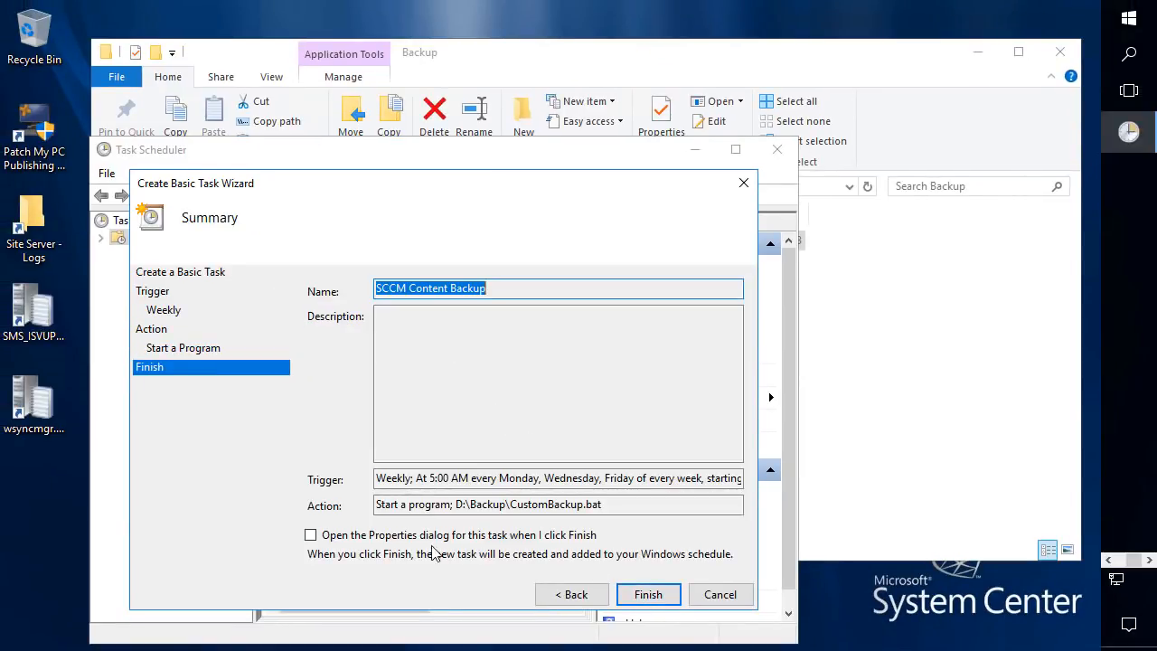
left_click(360, 537)
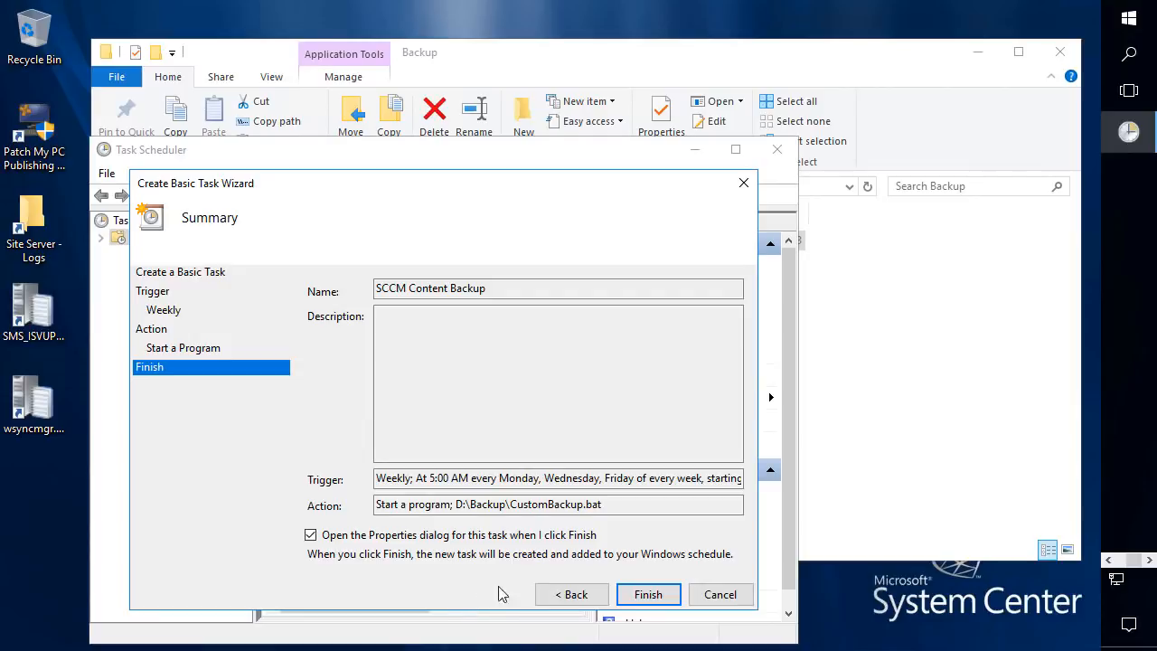
left_click(643, 597)
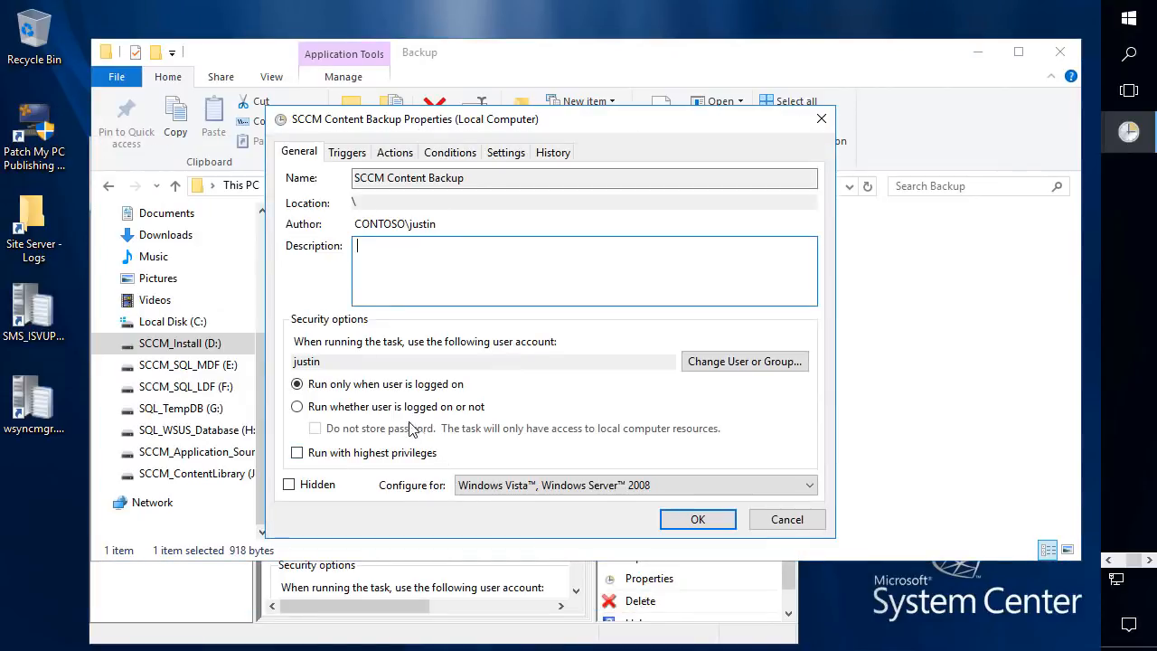
- Set the task to run with highest privileges under the SYSTEM account and save its properties
left_click(354, 409)
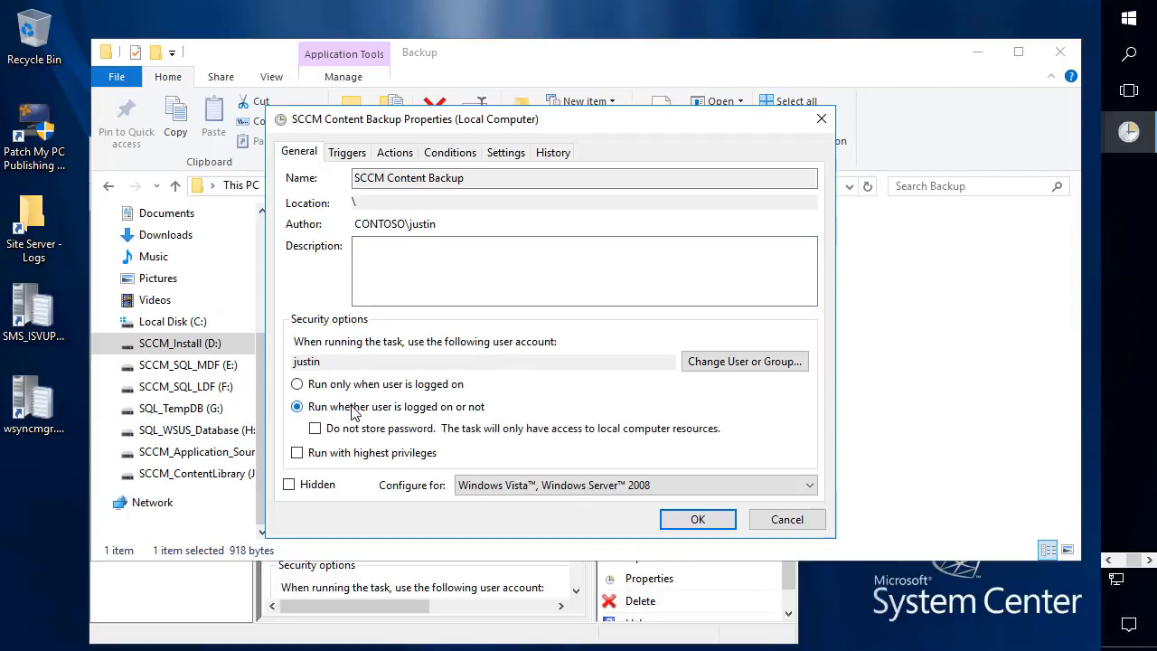
left_click(353, 456)
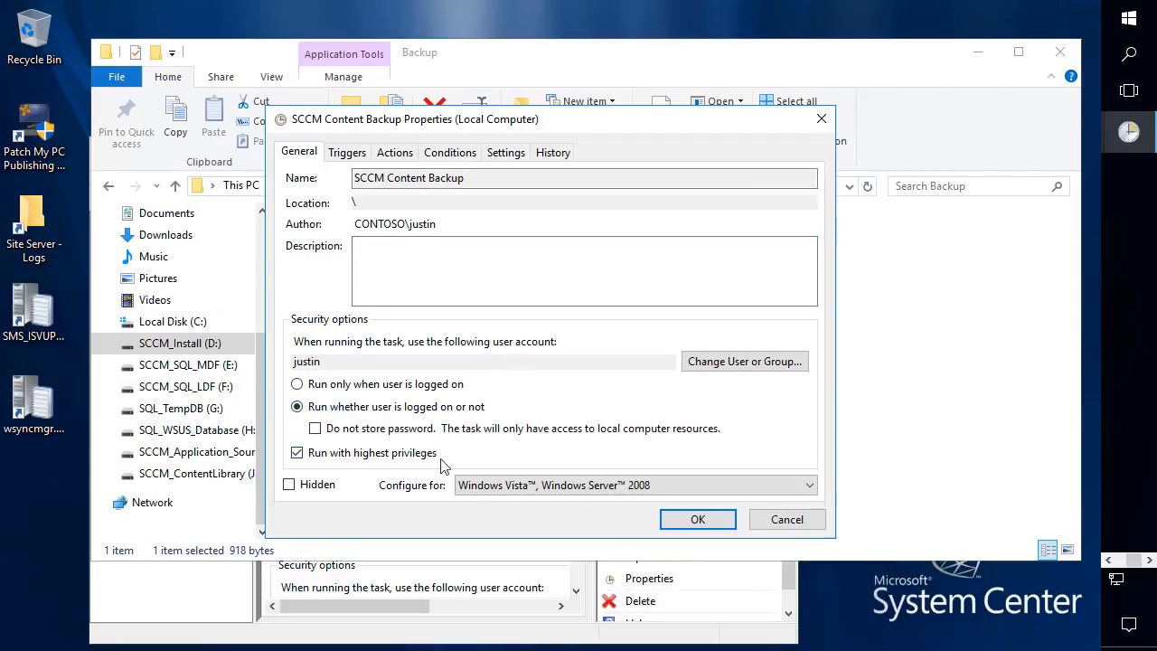
left_click(750, 369)
type("SYSTEM")
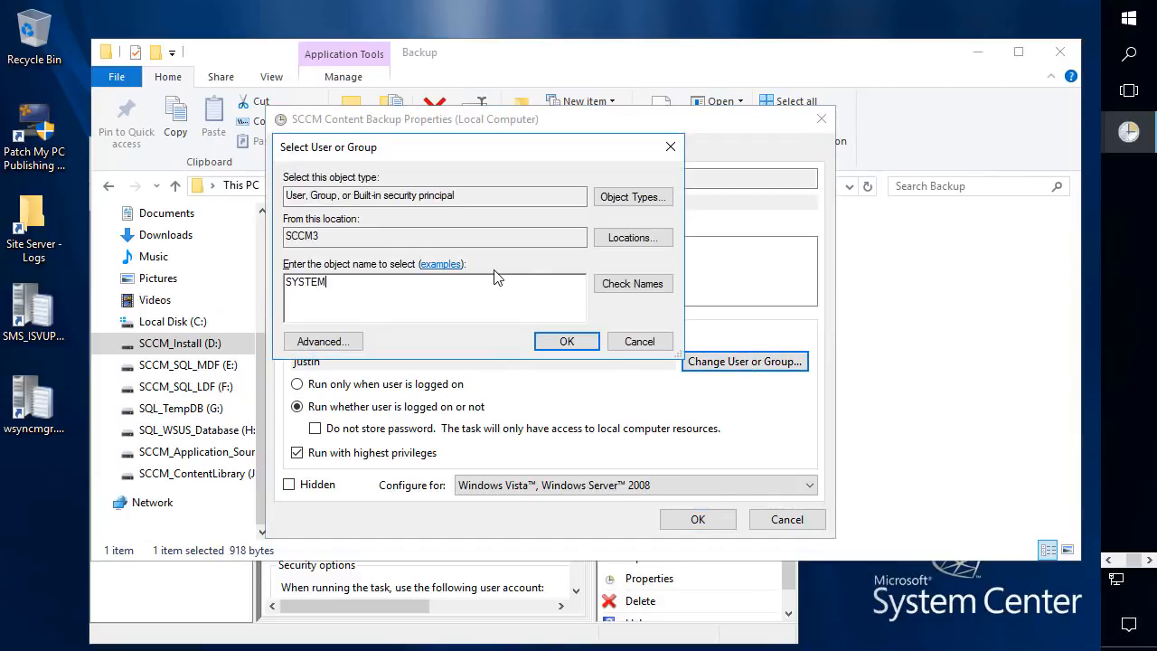
key("Return")
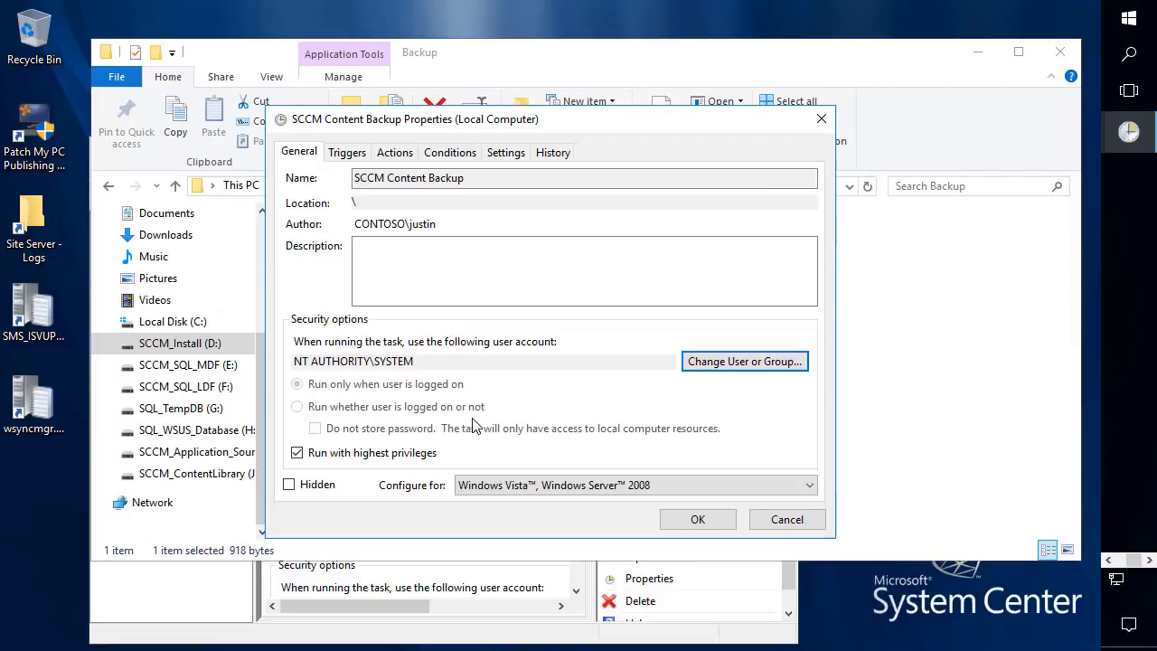
left_click(702, 522)
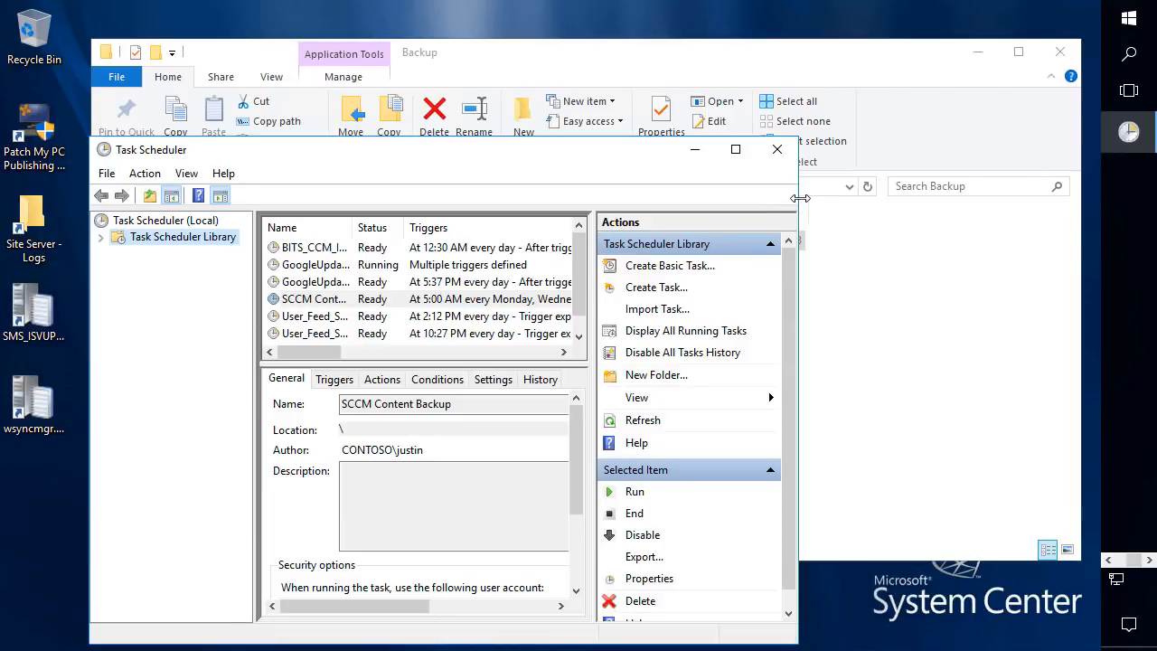
- Widen the task list's Name column and run the SCCM Content Backup task
left_click_drag(798, 201, 937, 190)
left_click_drag(353, 228, 414, 228)
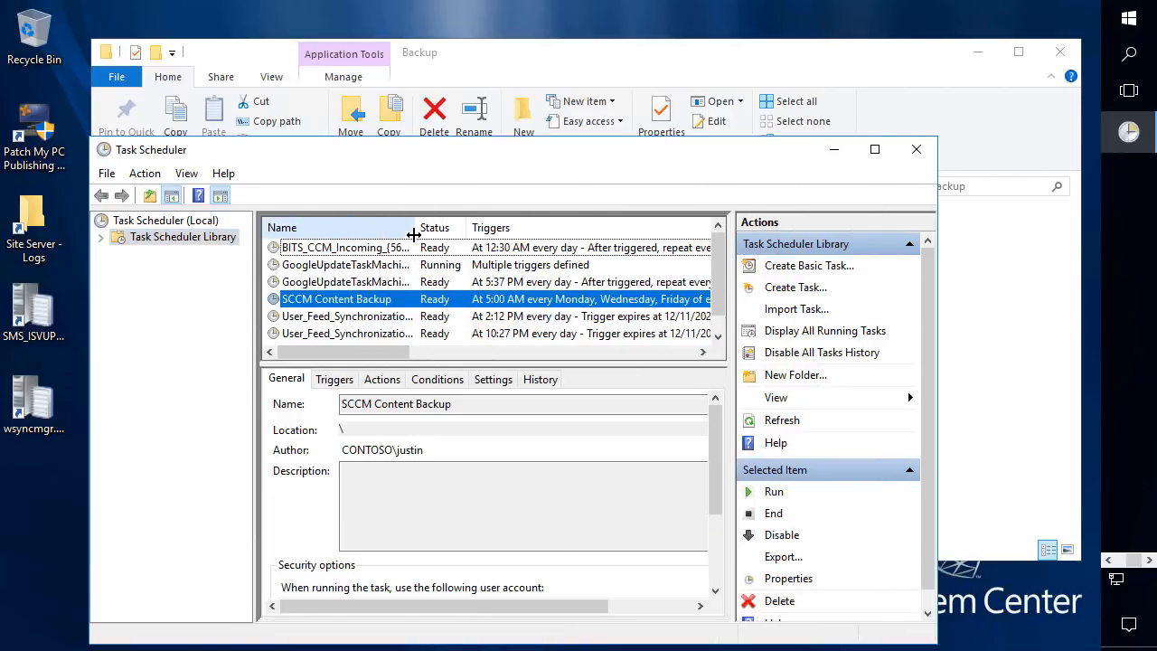
right_click(348, 304)
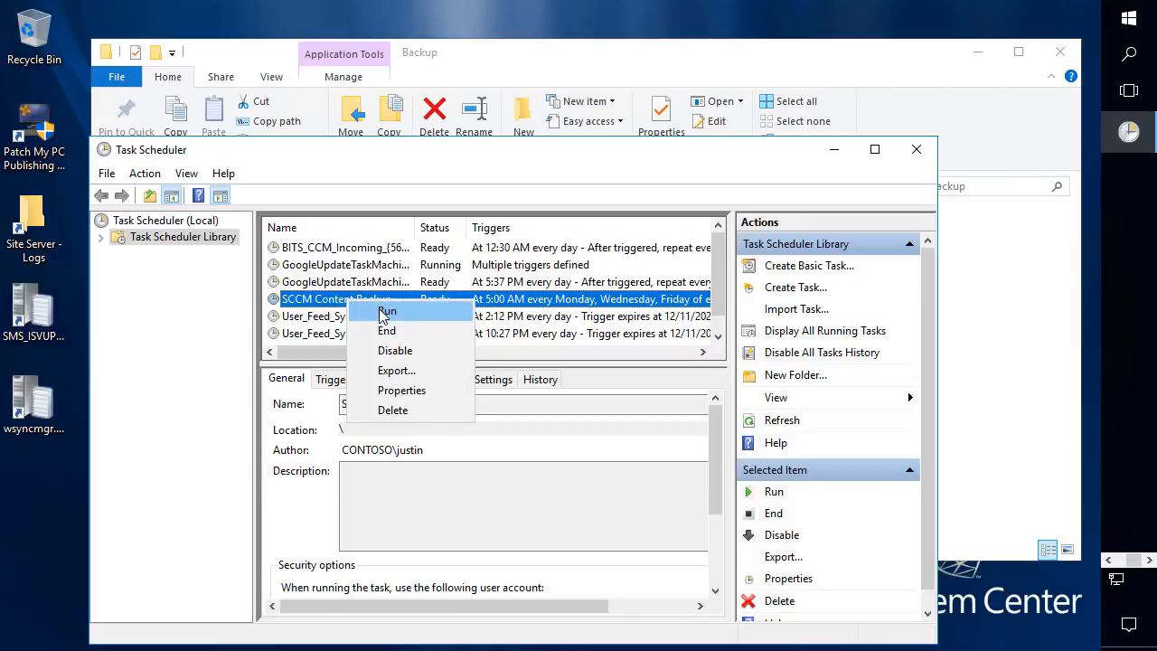
left_click(381, 308)
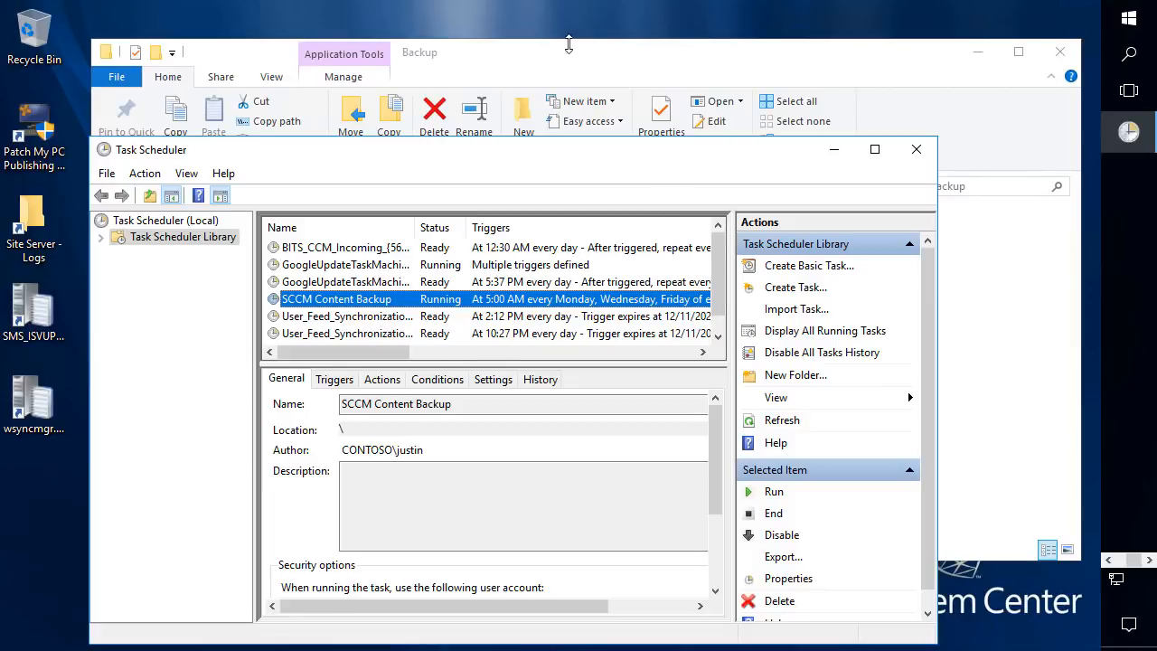
- Open CustomBackup.log from the Backup folder in a maximized log viewer to check the copy progress
left_click(557, 62)
double_click(362, 260)
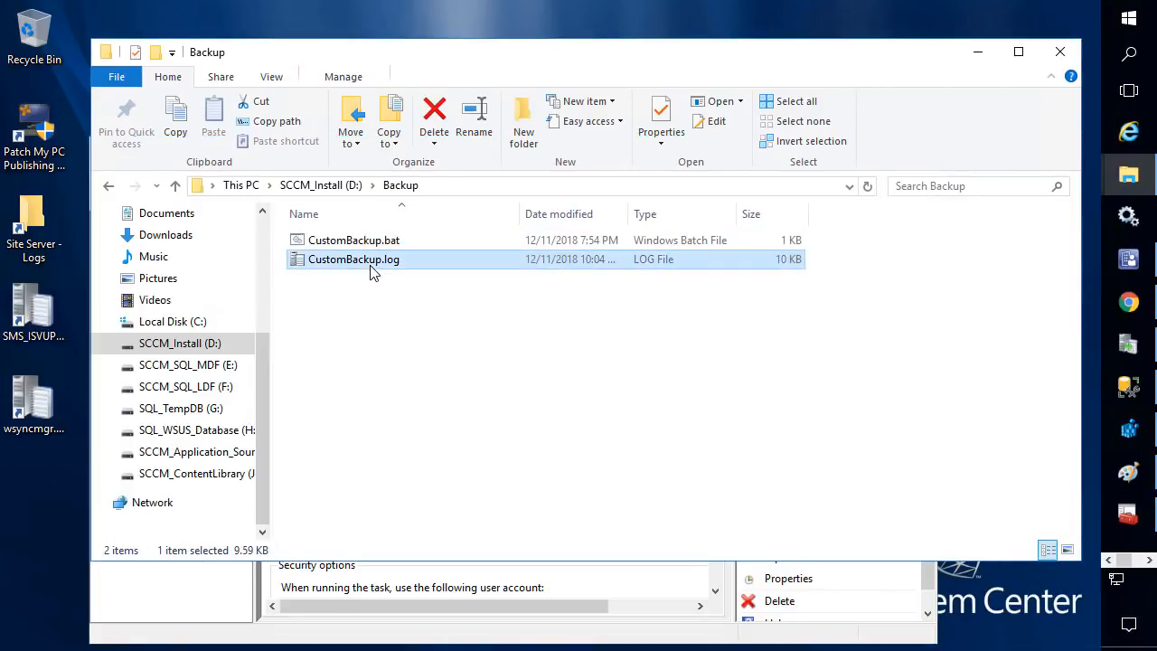
double_click(403, 90)
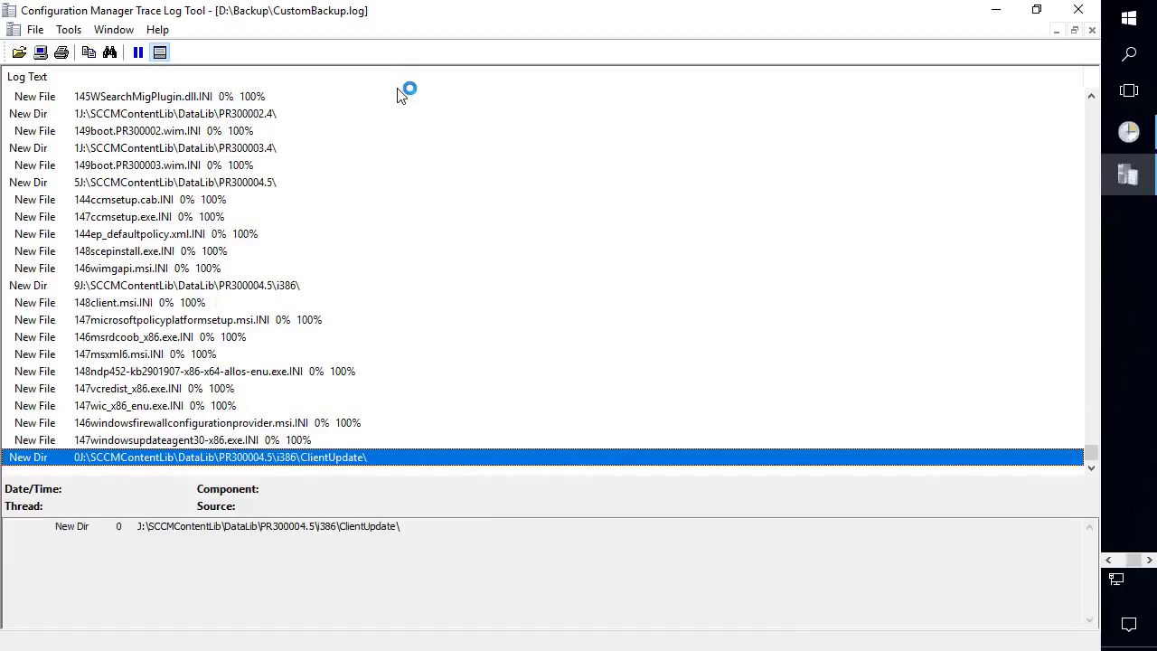
- Return to the Backup folder window and open the SitePR3 folder in the Backups network share
left_click(1109, 561)
mouse_move(1132, 178)
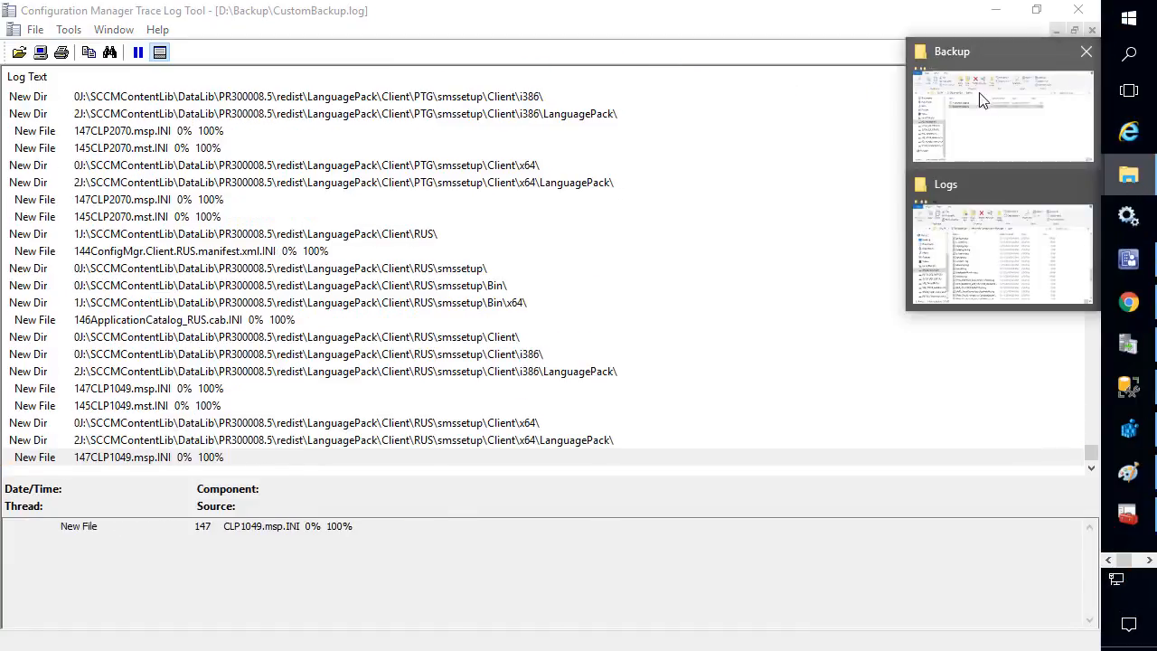
left_click(975, 144)
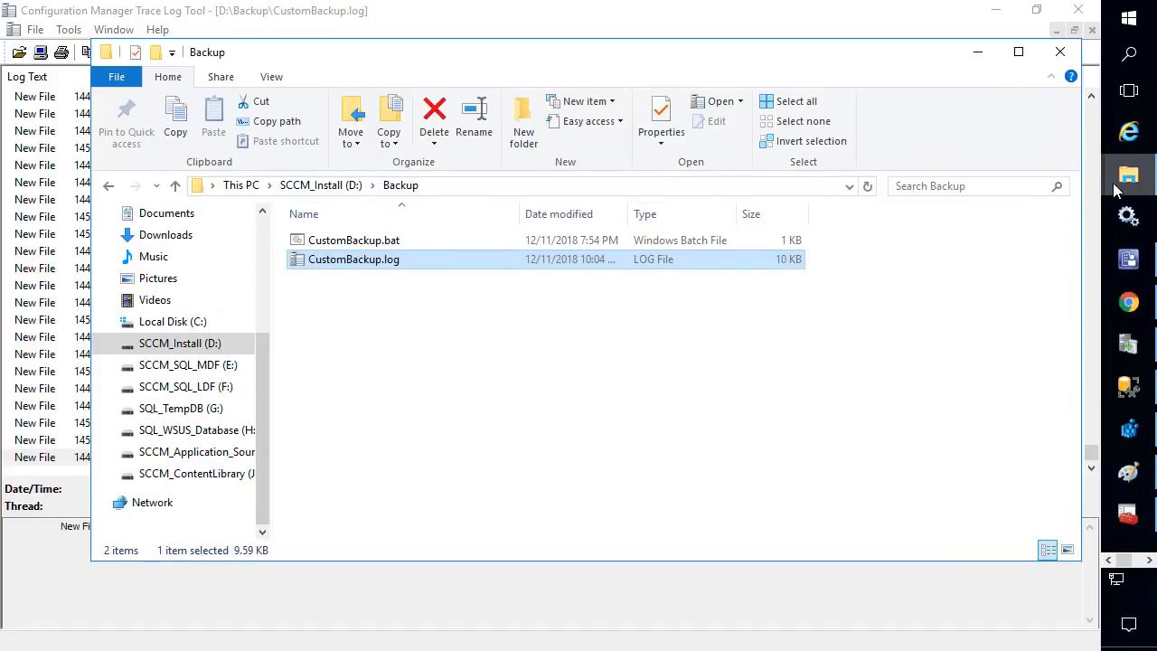
left_click(530, 374)
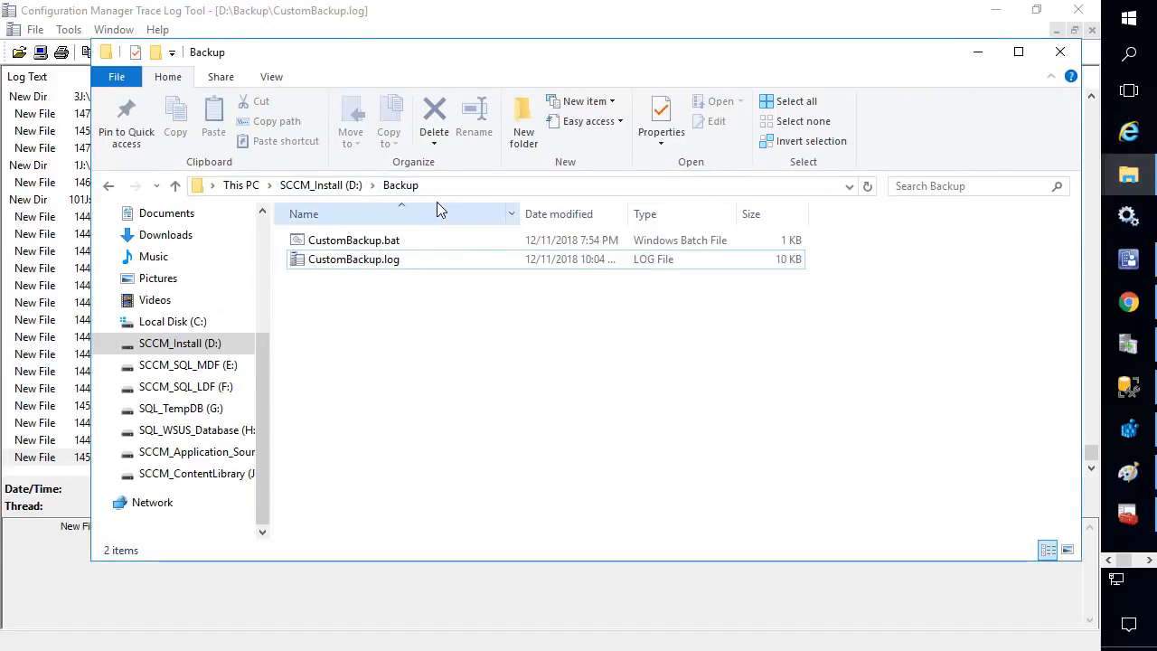
left_click(444, 187)
left_click(259, 232)
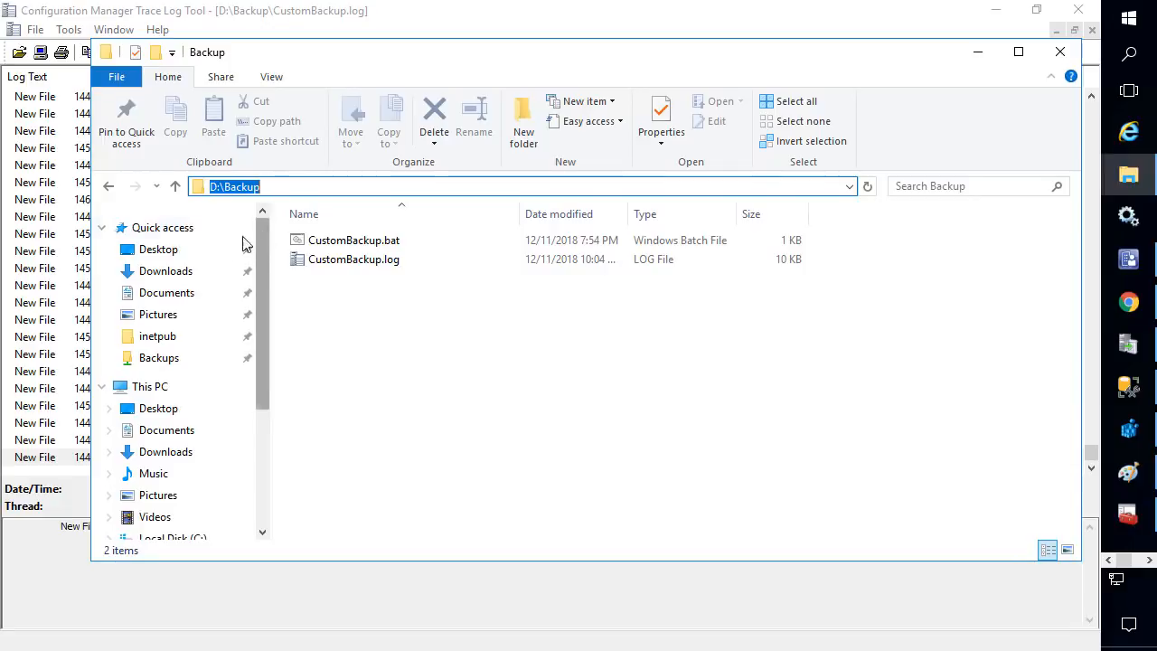
left_click(158, 357)
double_click(351, 242)
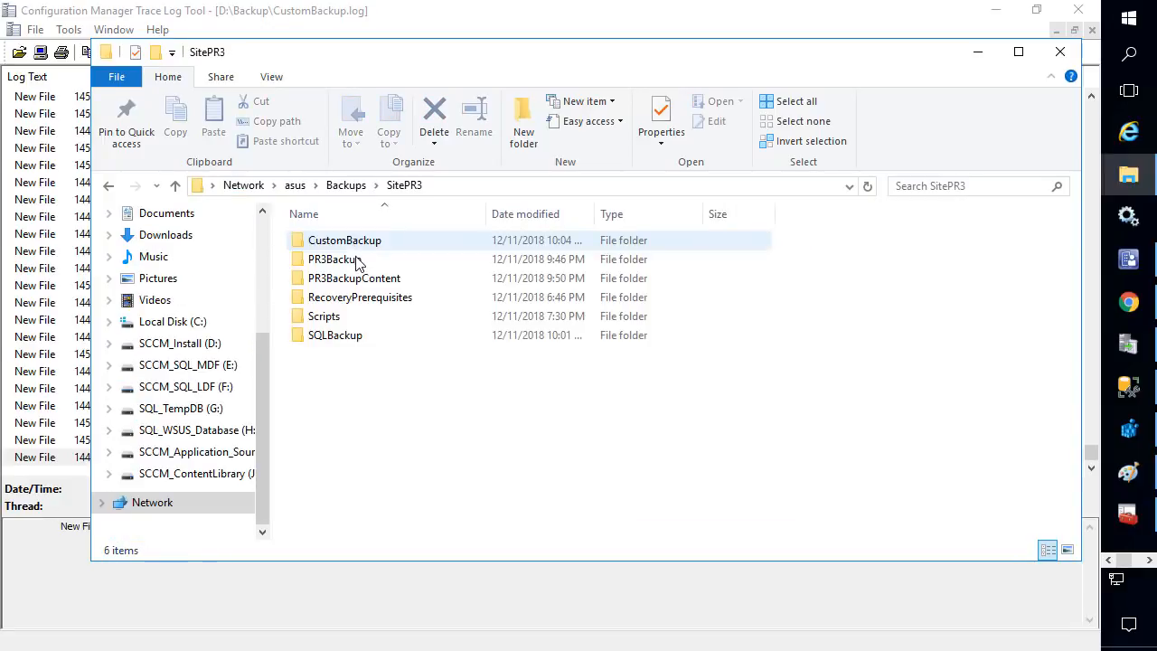
- Check the contents of the CustomBackup folder on the network share and return to the SitePR3 folder
double_click(360, 242)
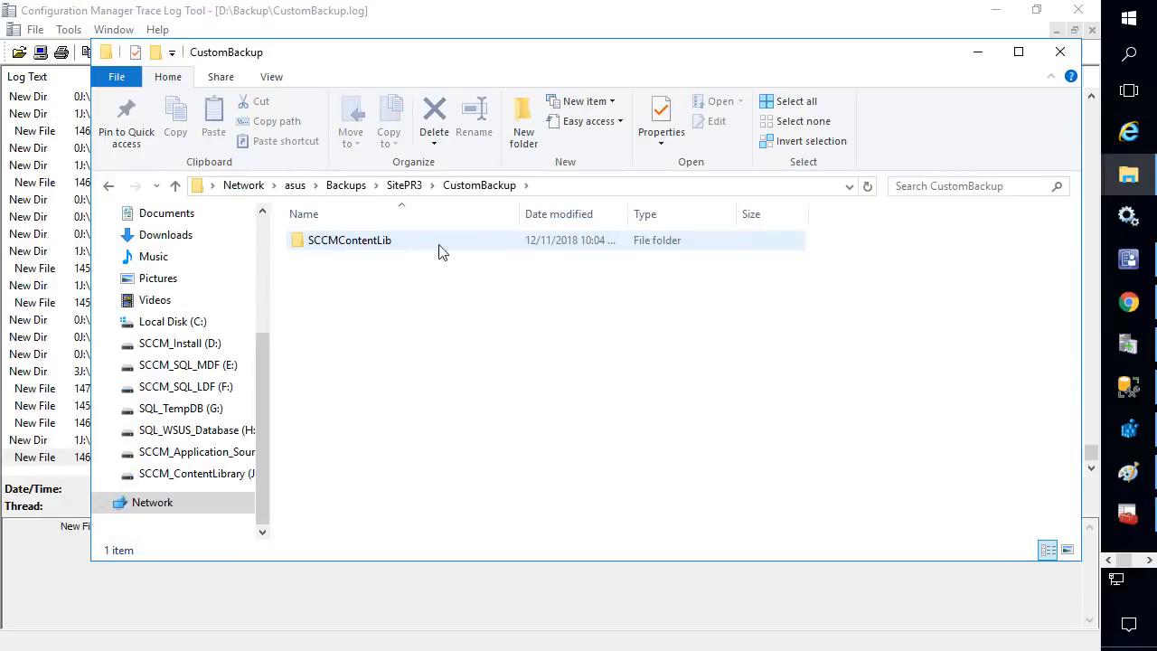
left_click_drag(406, 69, 591, 68)
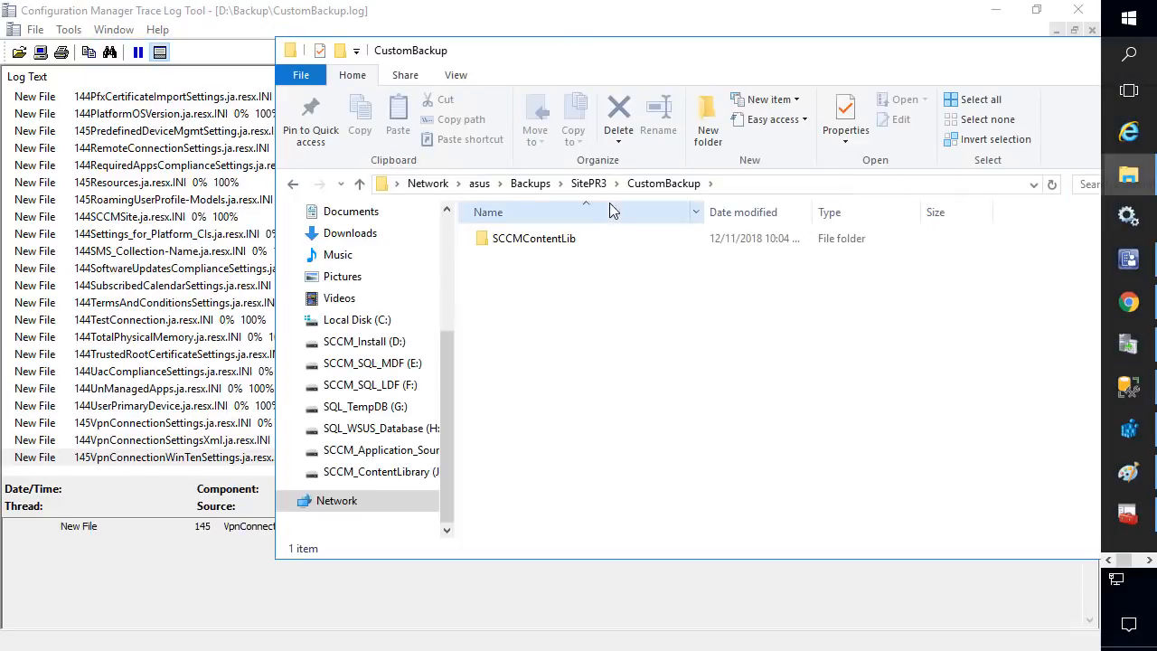
left_click(589, 182)
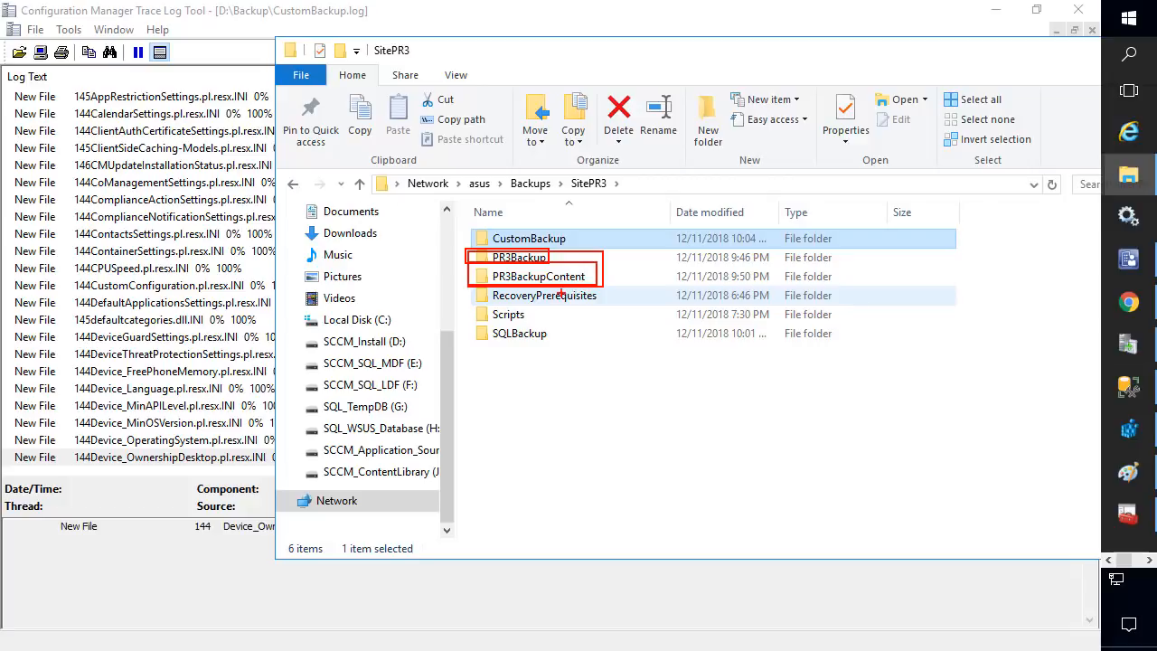
left_click_drag(467, 223, 579, 249)
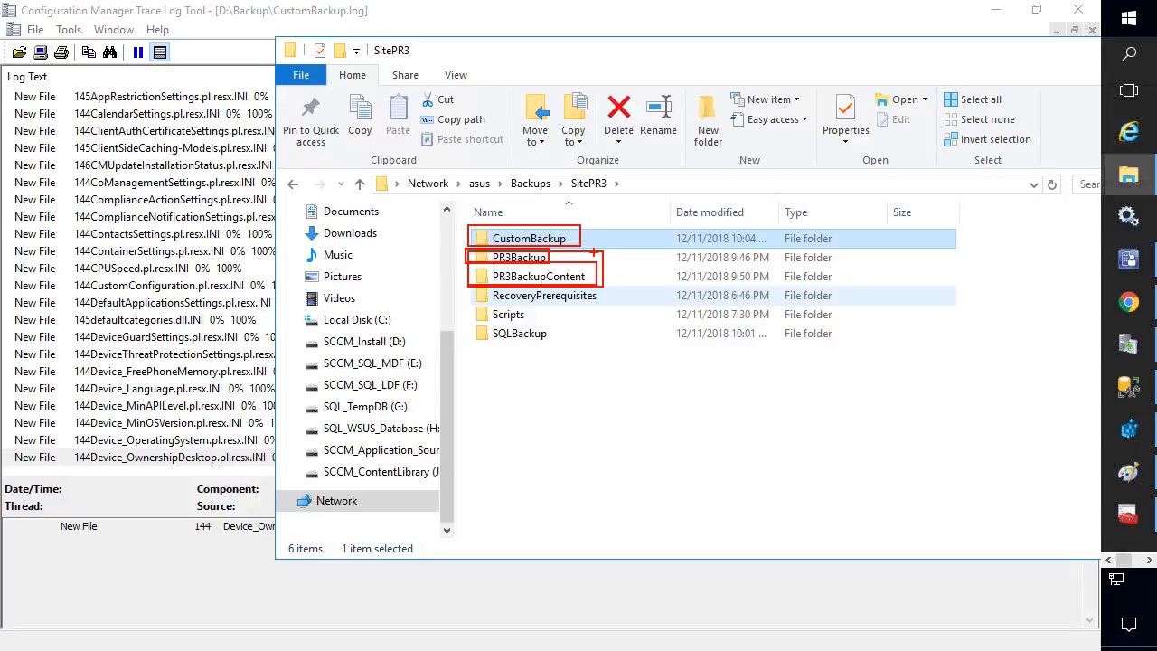
key("Escape")
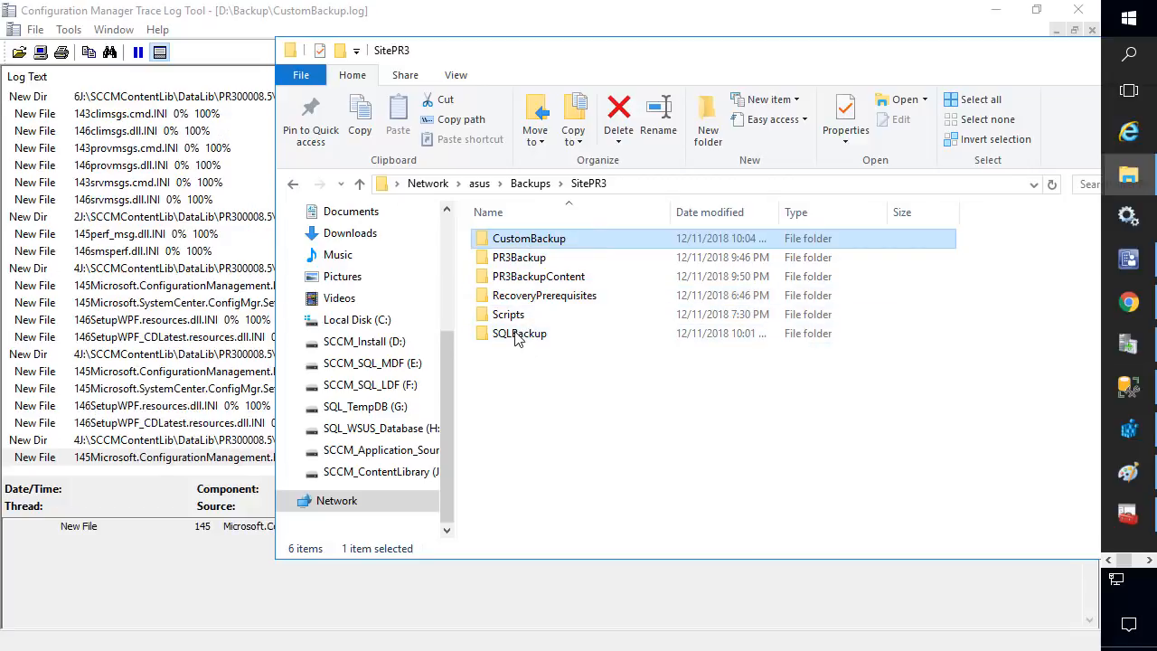
- Inspect the CM_PR3 and SUSDB backup files in the SQLBackup folder and return to the SitePR3 folder
double_click(518, 335)
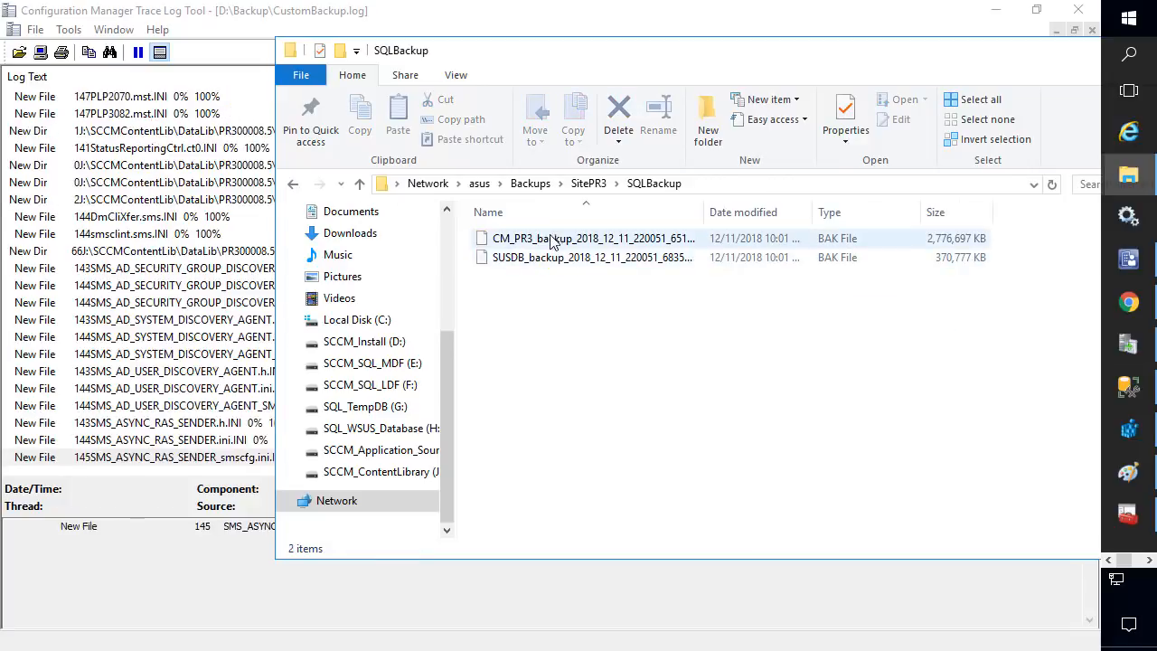
left_click(546, 261)
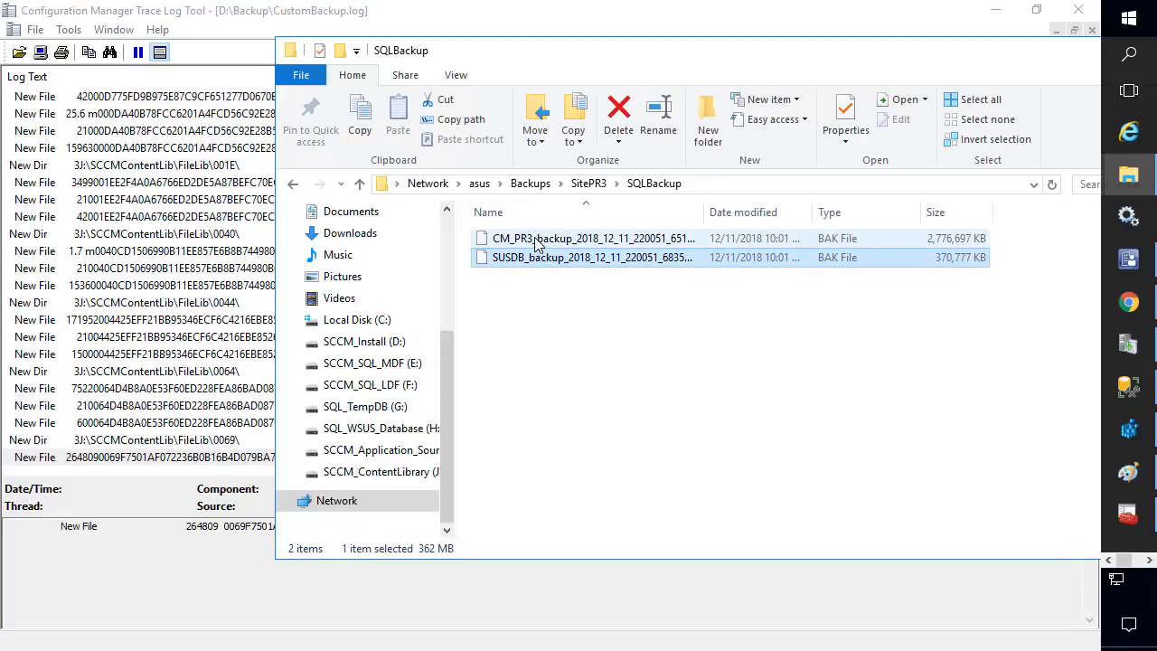
left_click(535, 243)
left_click(535, 258, "ctrl")
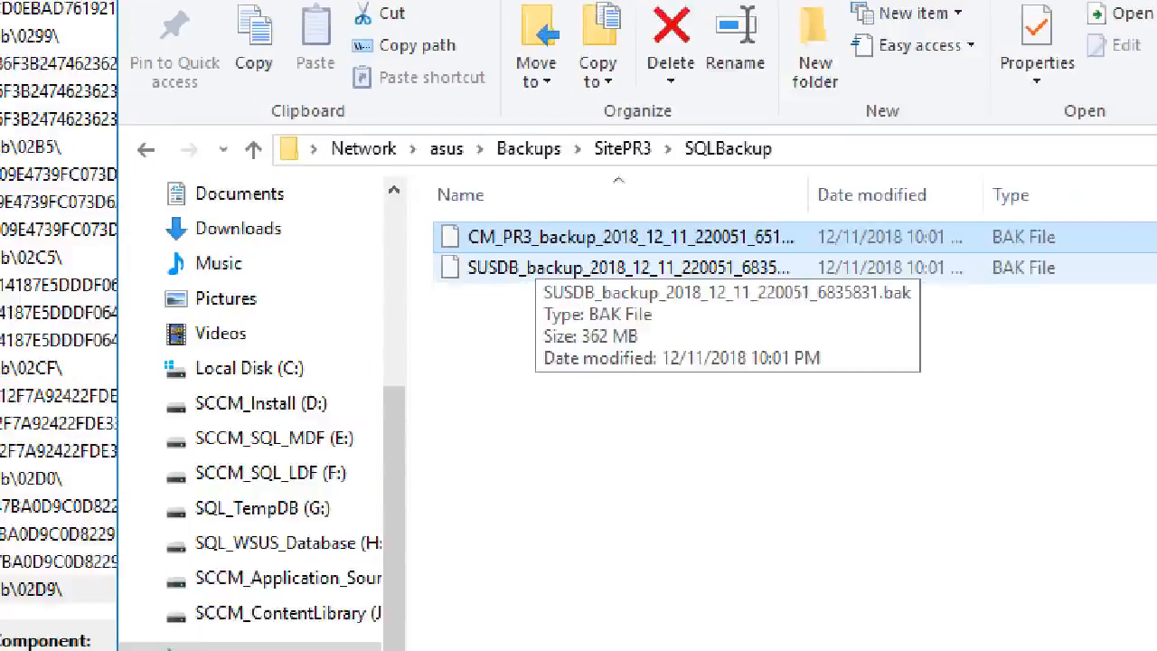
left_click_drag(413, 220, 552, 266)
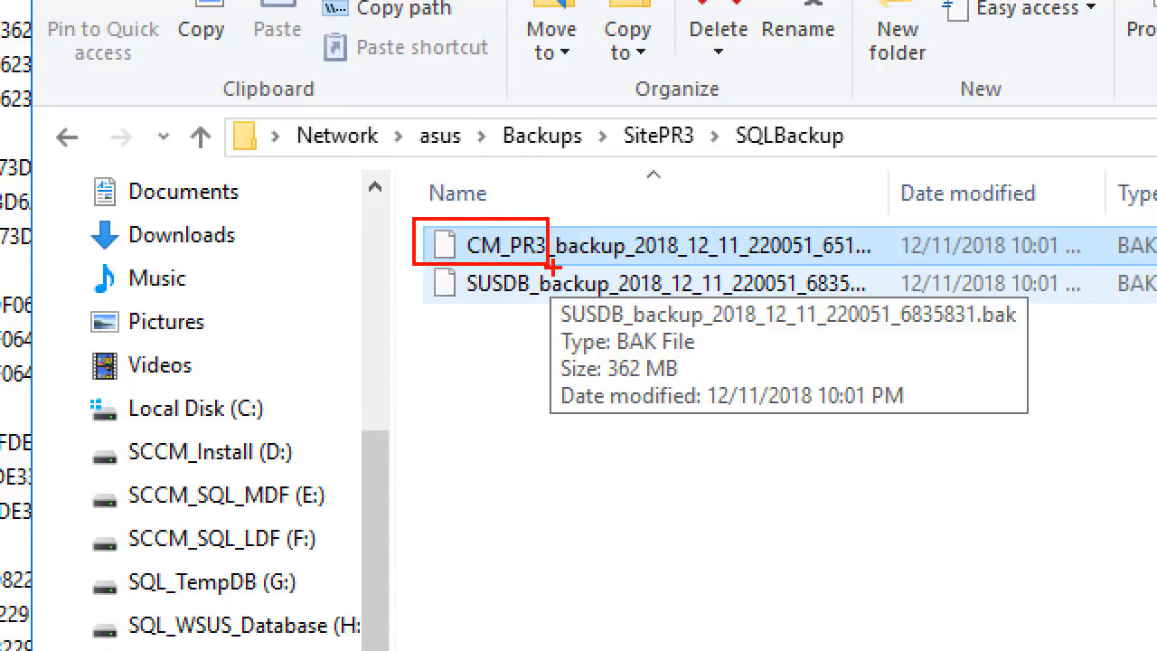
key("Escape")
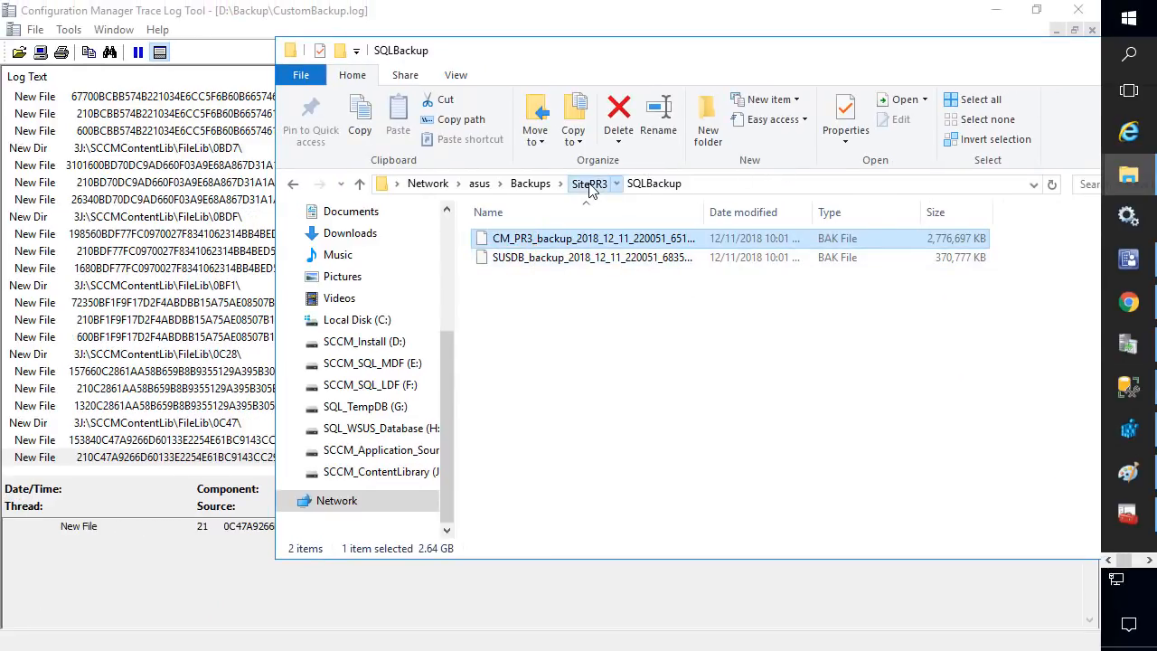
left_click(590, 186)
- Check the copied folders in CustomBackup on the network share and open its cd.latest folder
left_click(268, 565)
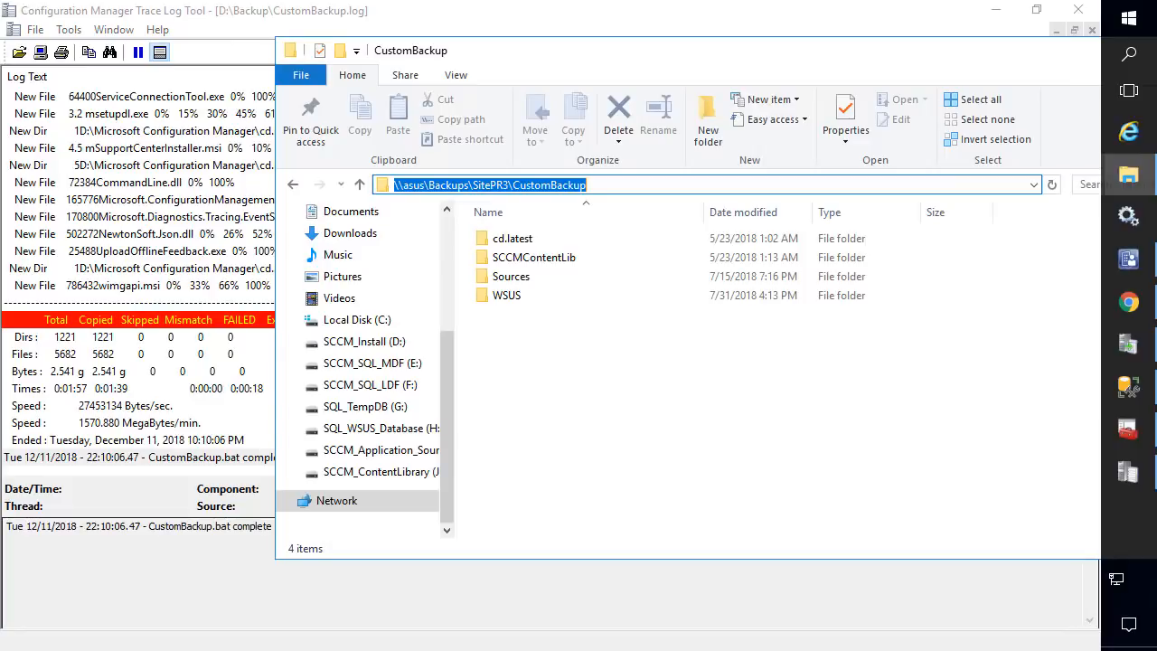
left_click(554, 341)
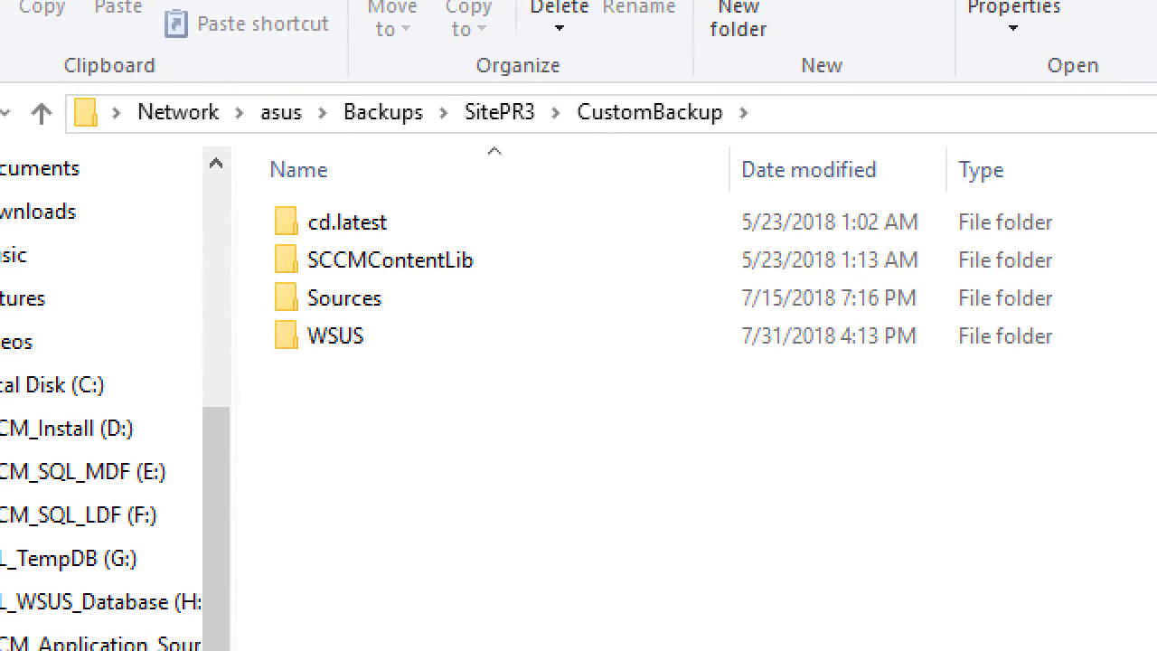
left_click(435, 226)
left_click_drag(257, 197, 404, 237)
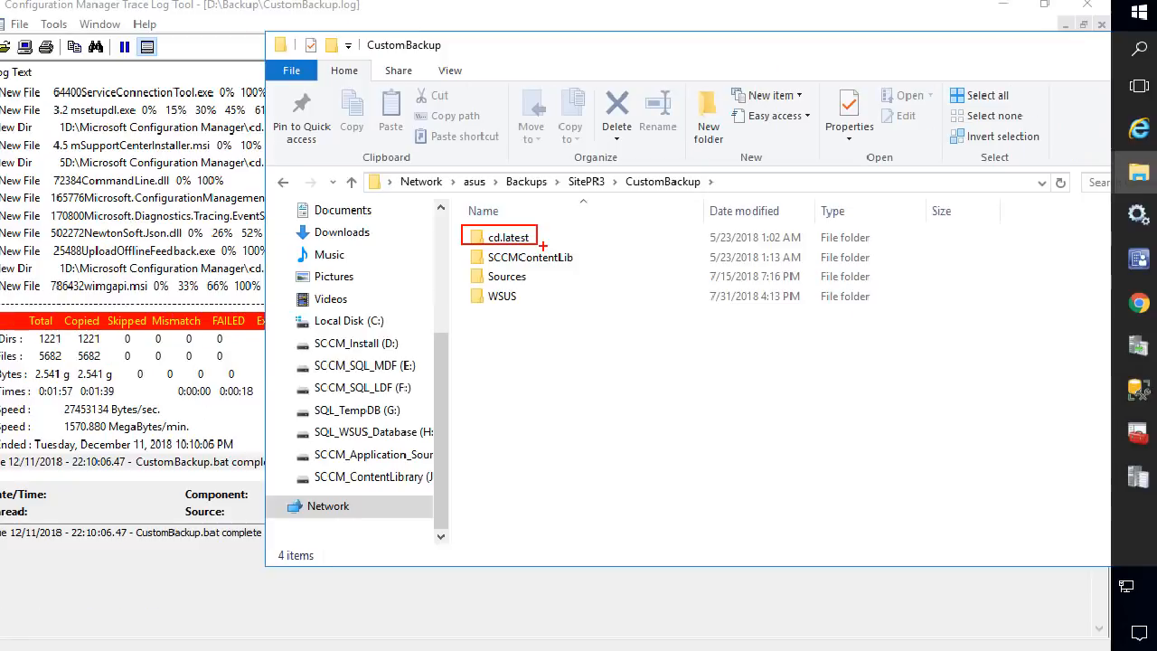
double_click(343, 224)
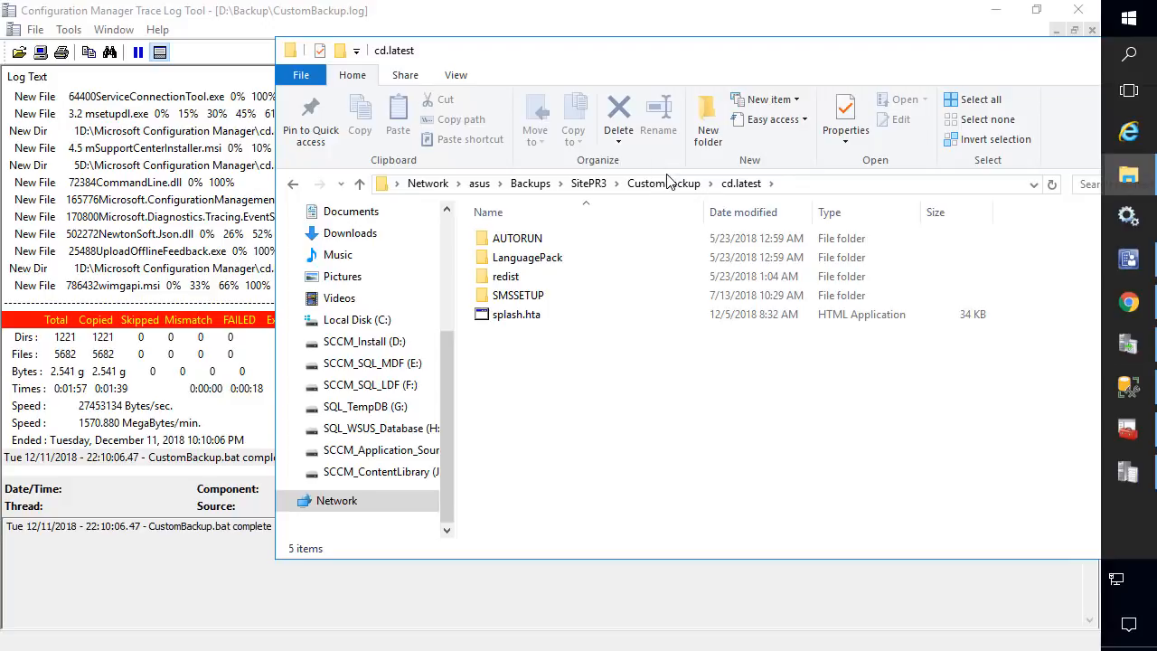
- Return to the CustomBackup folder, and close the folder window and the log viewer
left_click_drag(967, 59, 763, 60)
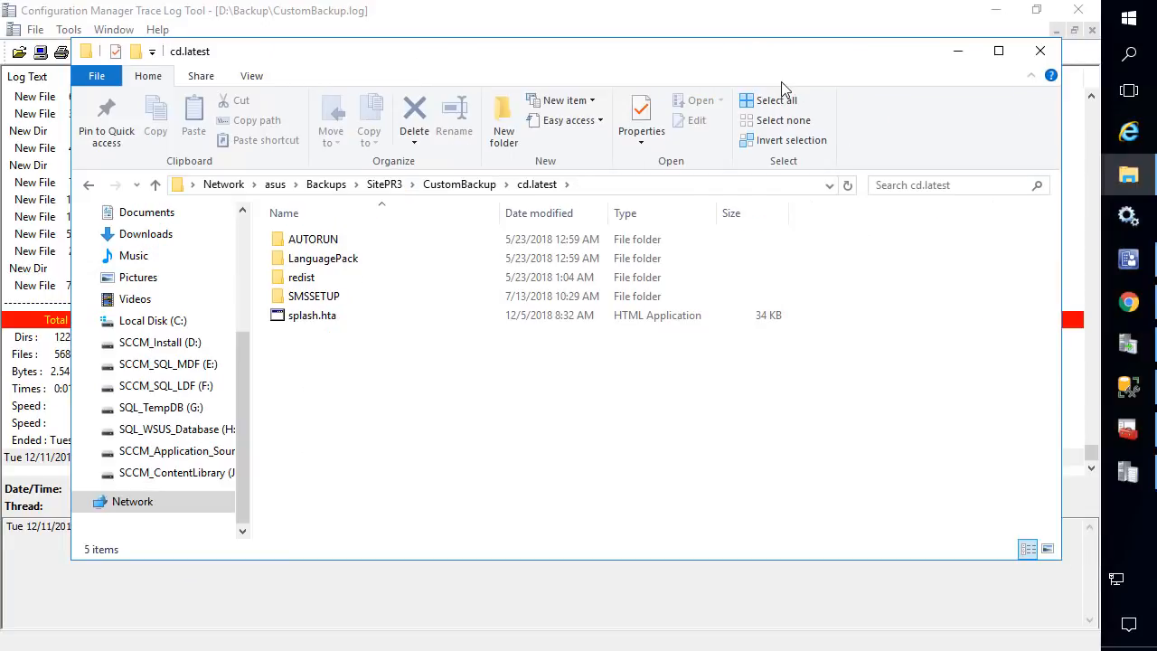
left_click(481, 190)
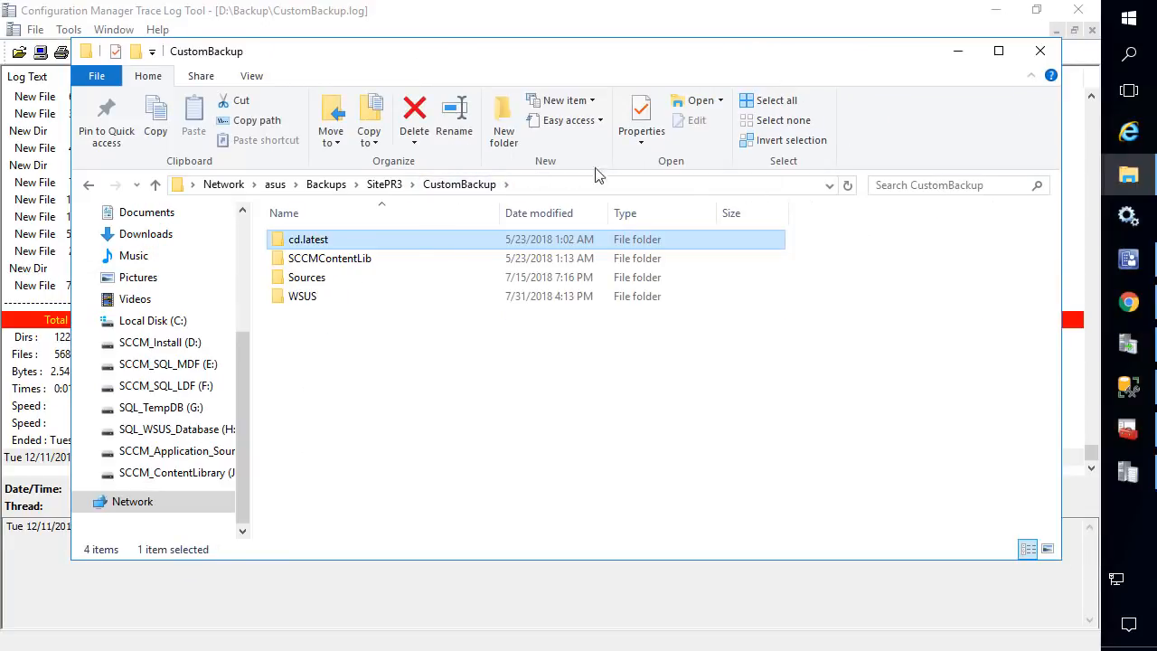
left_click(1040, 50)
left_click(1079, 10)
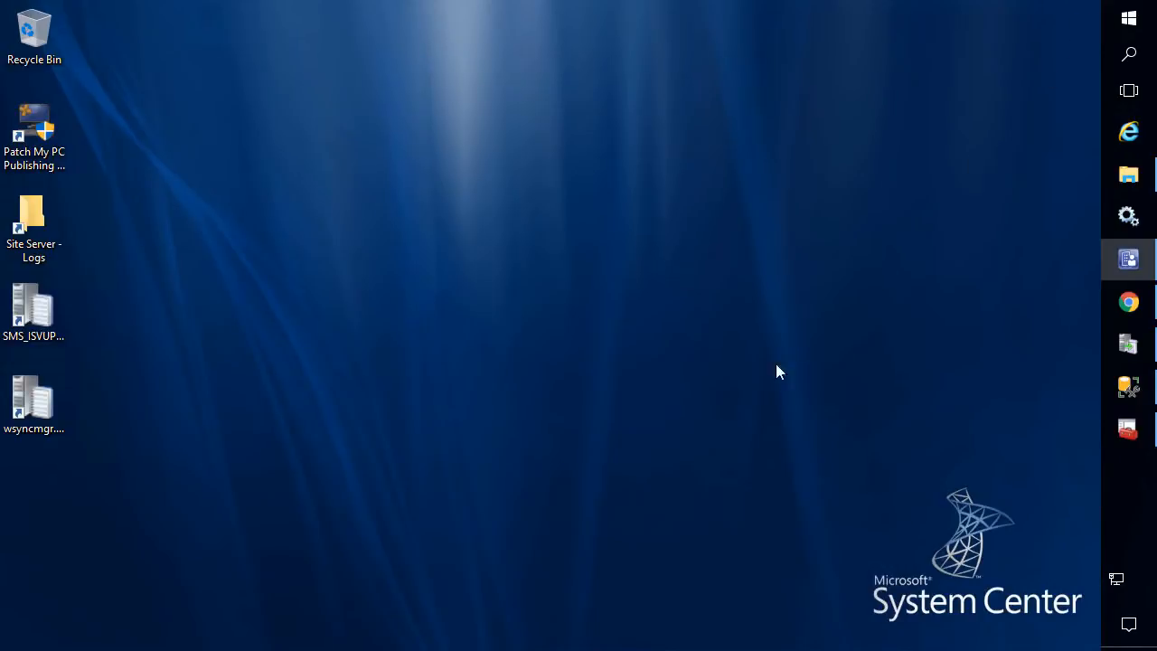
- In Hyper-V Manager, move the network adapter to the first boot entry in SCCM3.CONTOSO.LOCAL's firmware settings and save them
mouse_move(1130, 396)
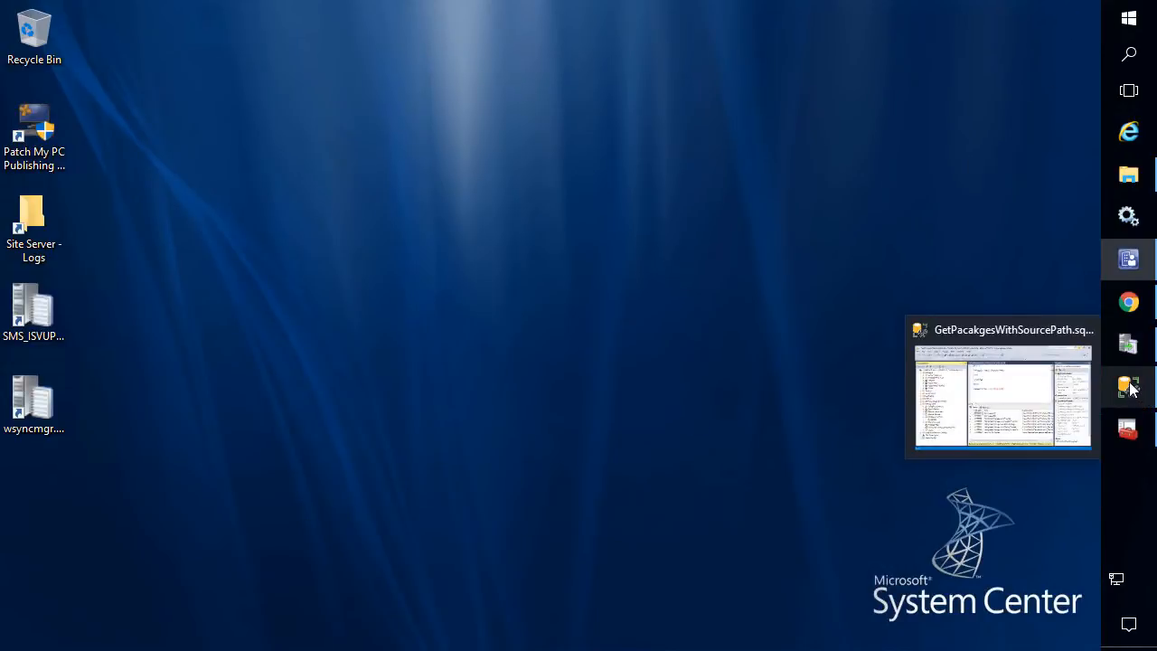
left_click(1129, 18)
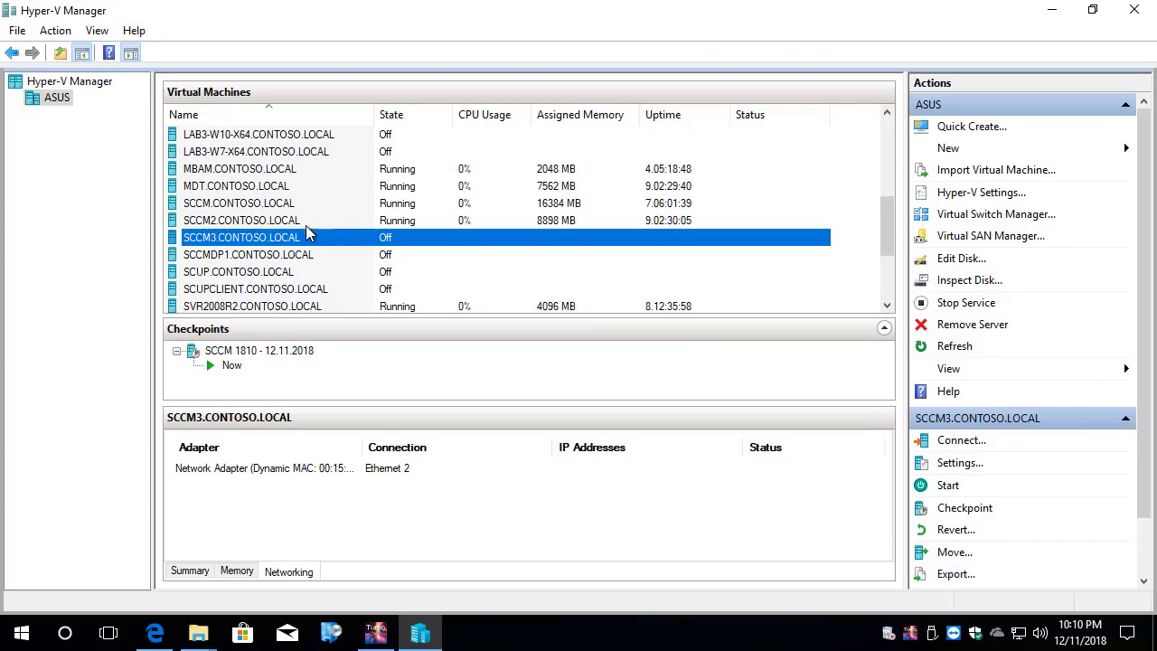
right_click(305, 237)
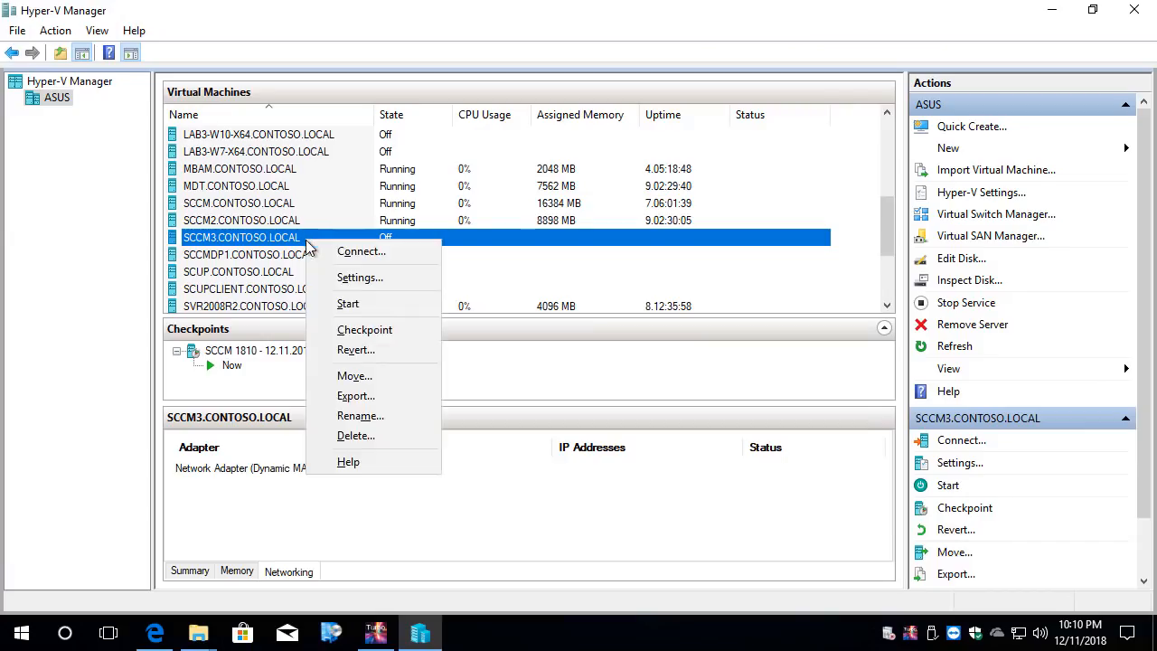
left_click(353, 280)
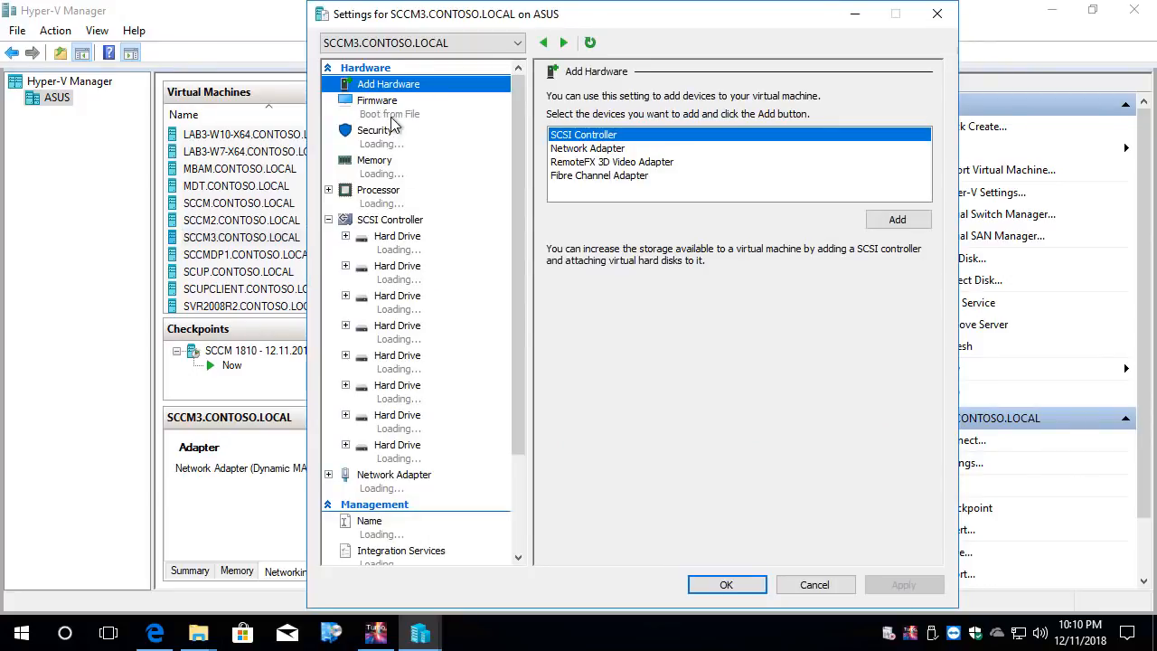
left_click(396, 107)
left_click(636, 187)
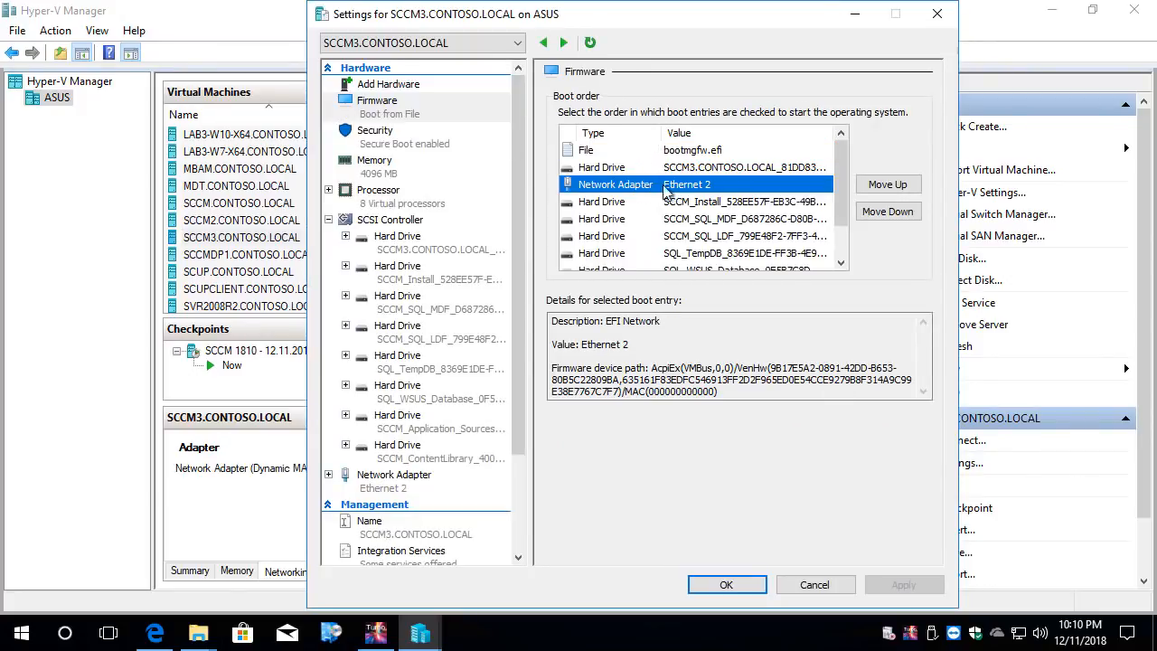
double_click(887, 184)
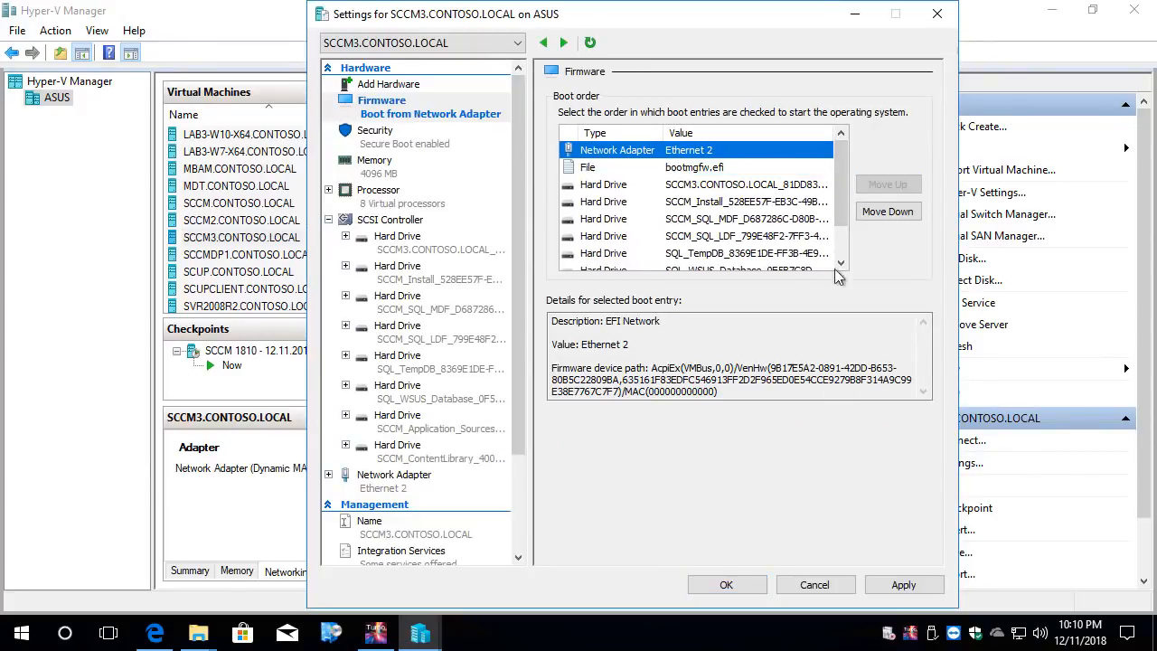
left_click(736, 584)
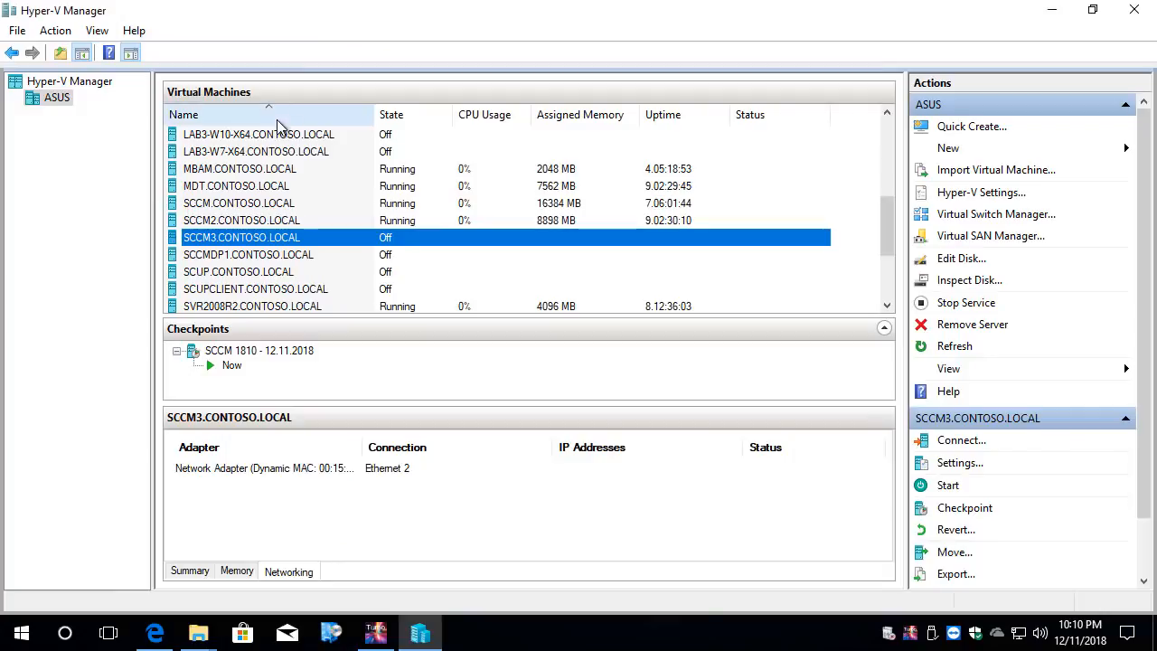
- Connect to SCCM3.CONTOSO.LOCAL, start it with a PXE network boot, and show its console in full screen
double_click(276, 240)
left_click(414, 346)
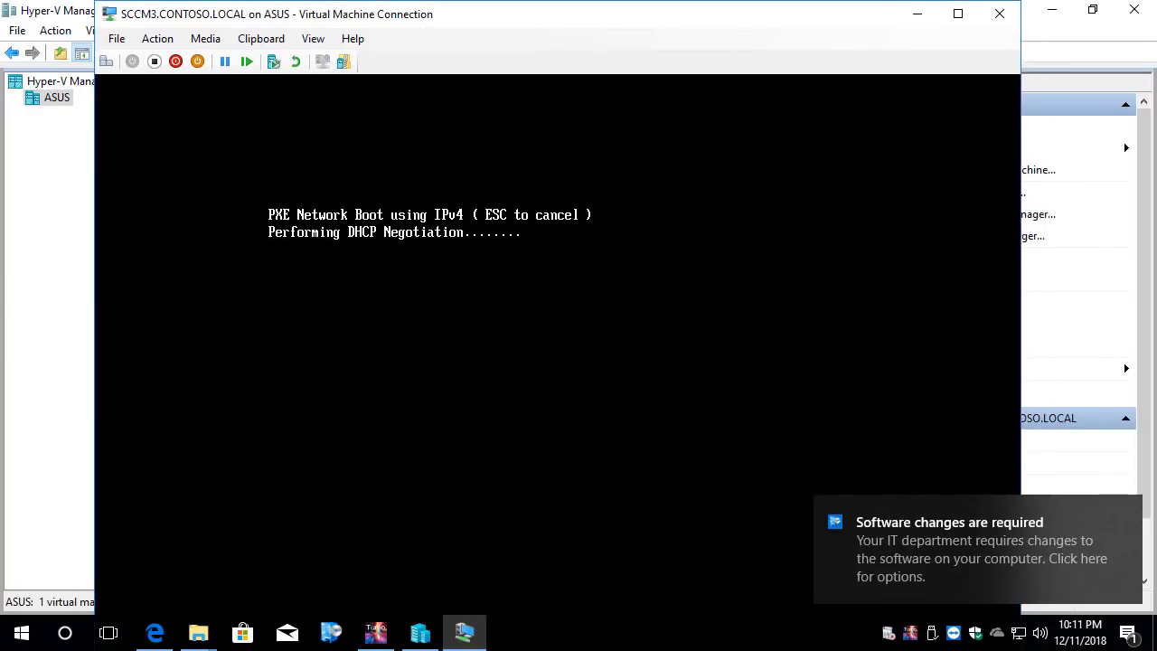
key("Return")
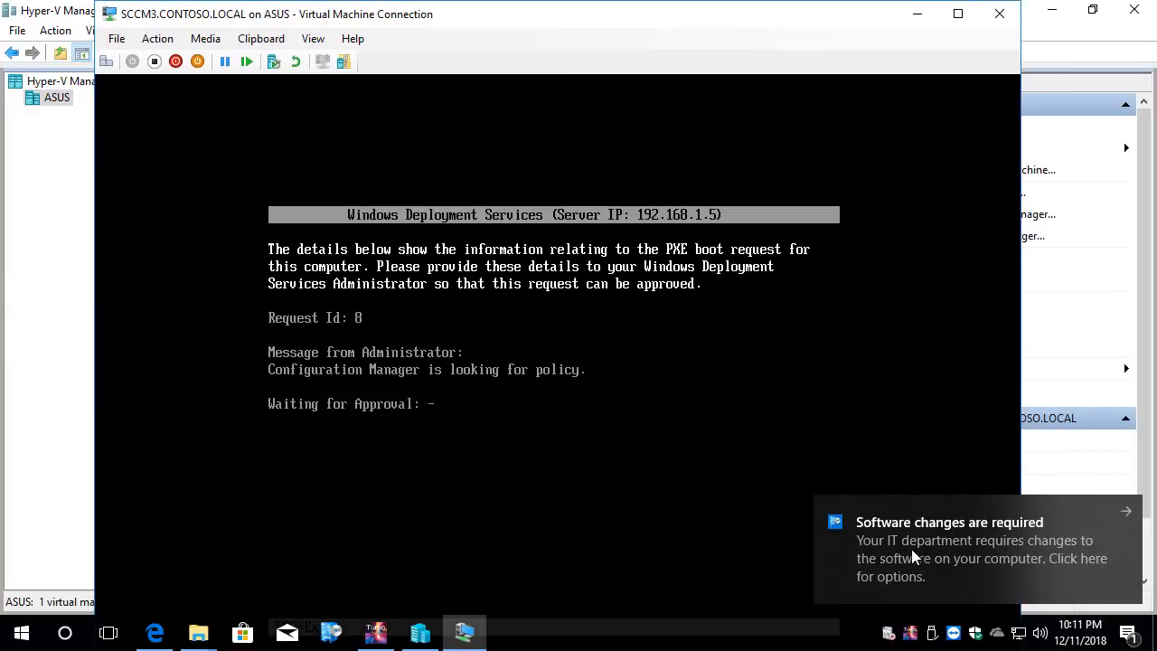
left_click(313, 41)
left_click(322, 60)
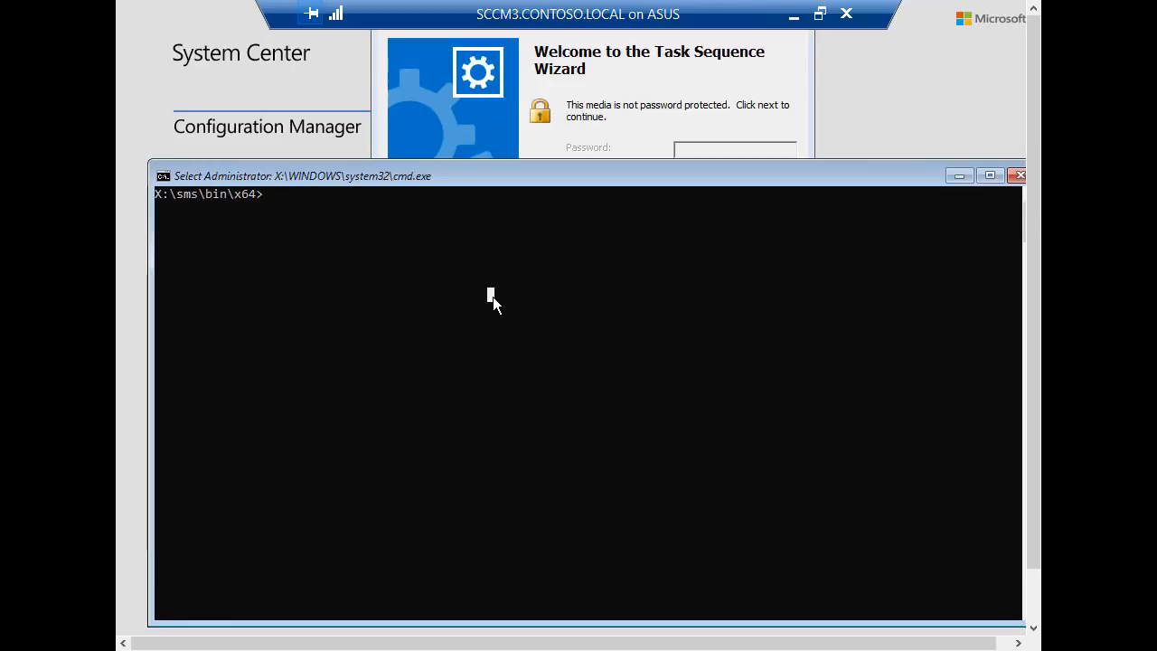
- Start DiskPart at the WinPE command prompt and list the virtual machine's disks
type("diskpart")
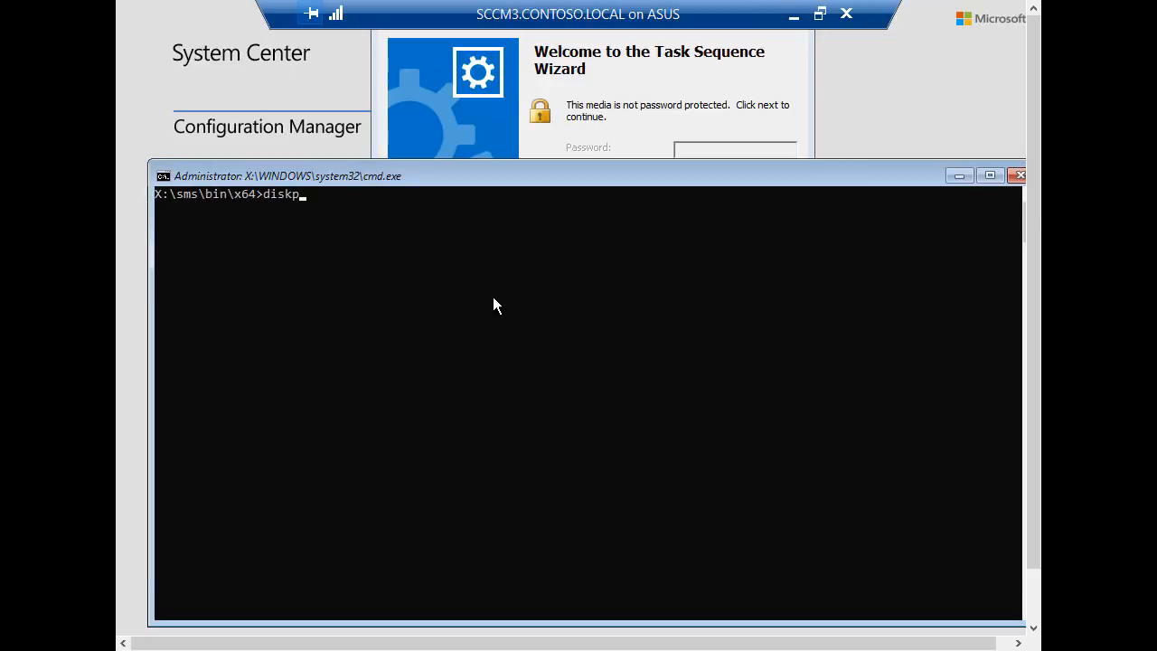
key("Return")
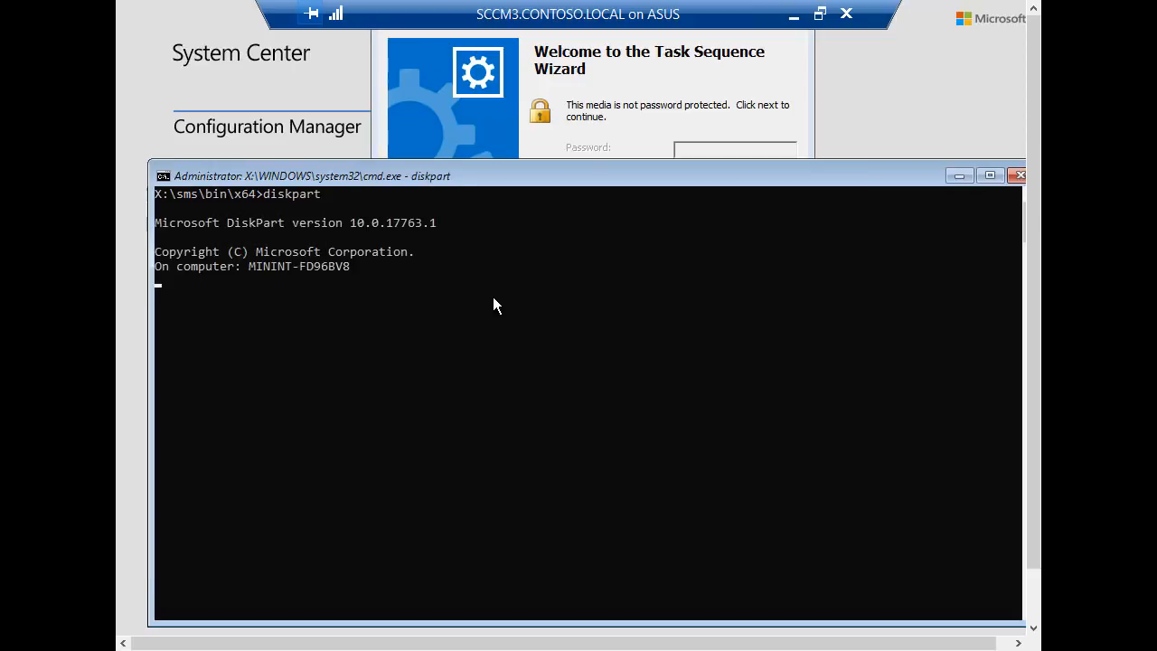
left_click(516, 438)
type("list di")
type("sk")
key("Return")
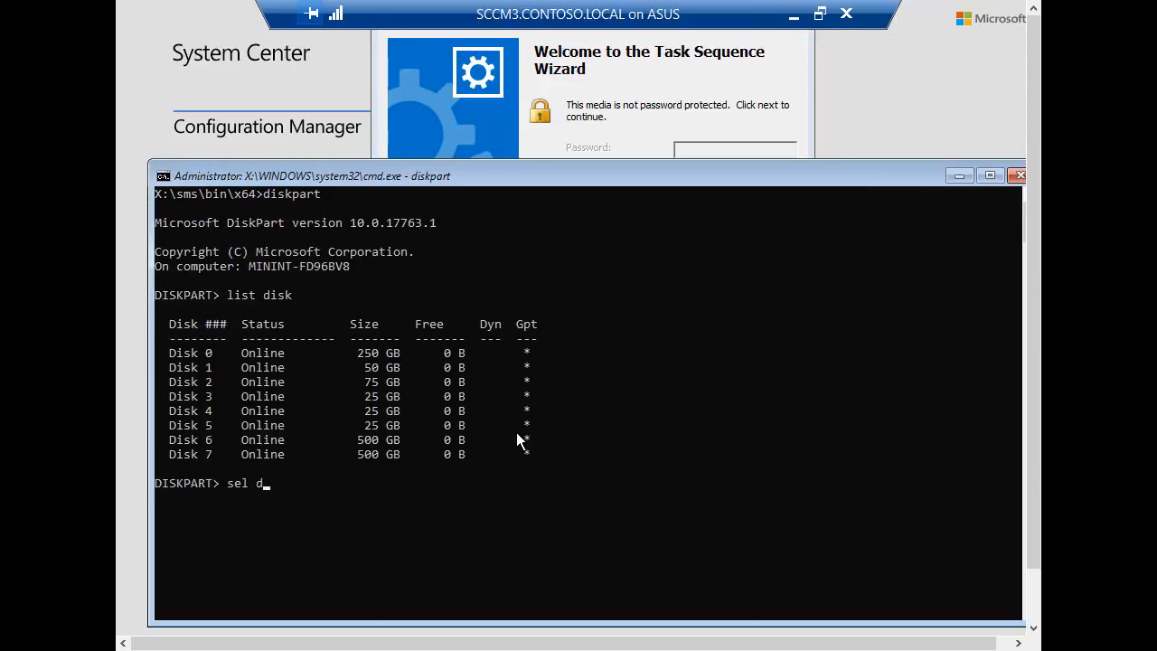
- Select disk 0, clean it, and exit DiskPart
type("sel disk 0")
key("Return")
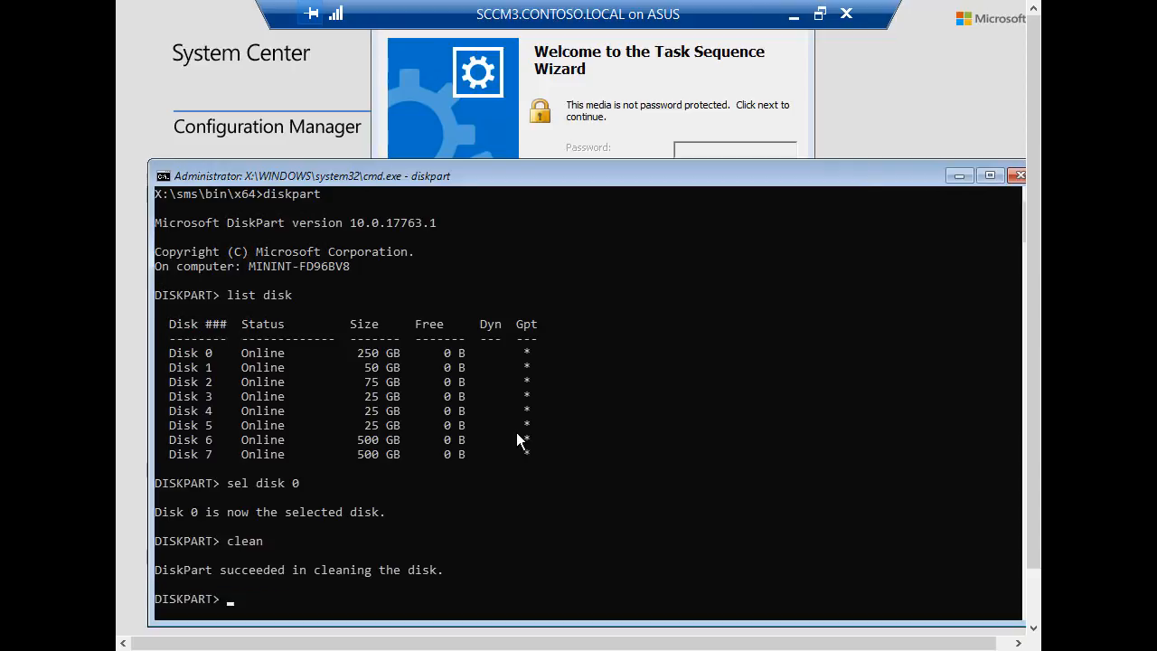
type("otepad")
key("Return")
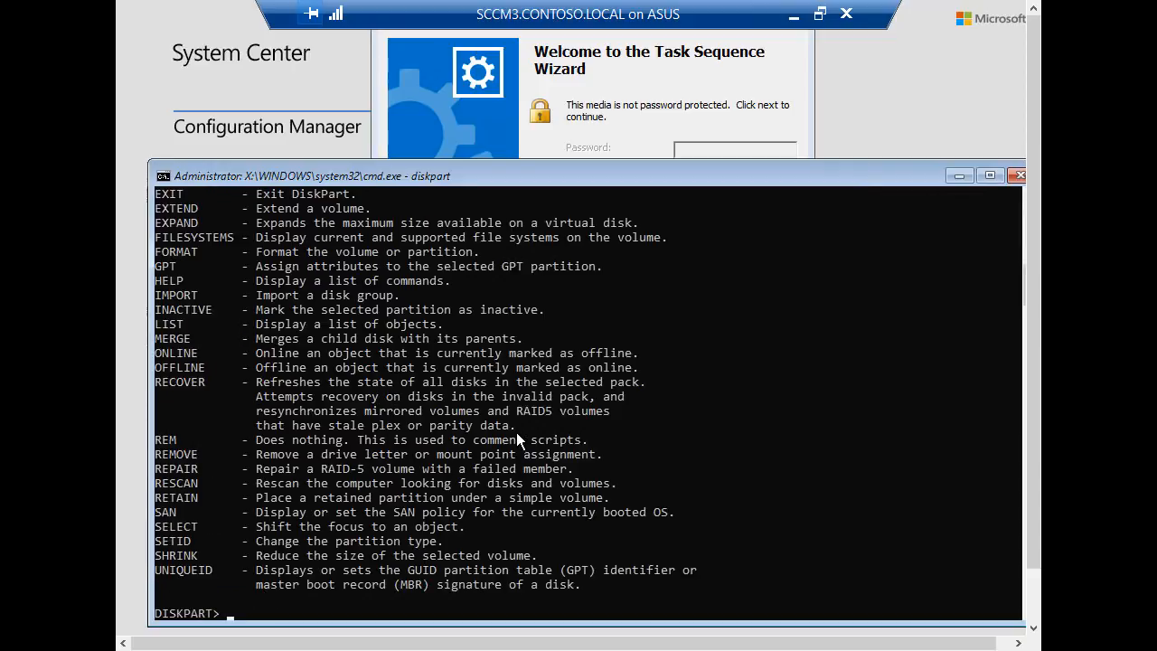
type("exit")
key("Return")
- Start Notepad from the command prompt and browse the drives under This PC in its Open dialog
type("notepad")
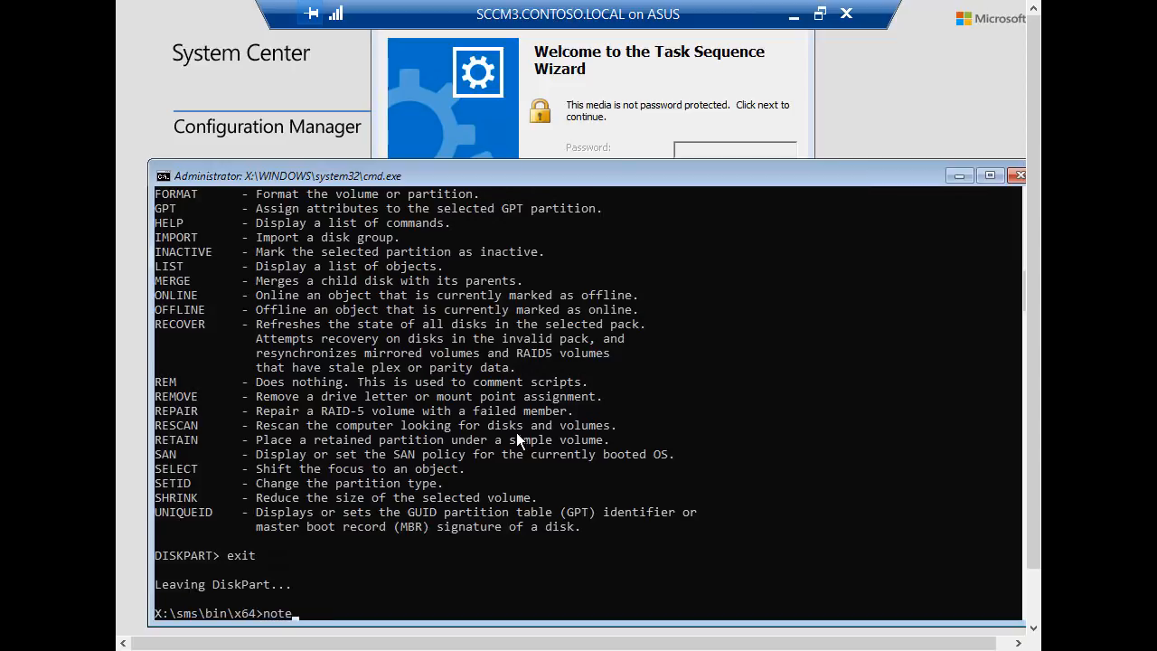
key("Return")
key("ctrl+o")
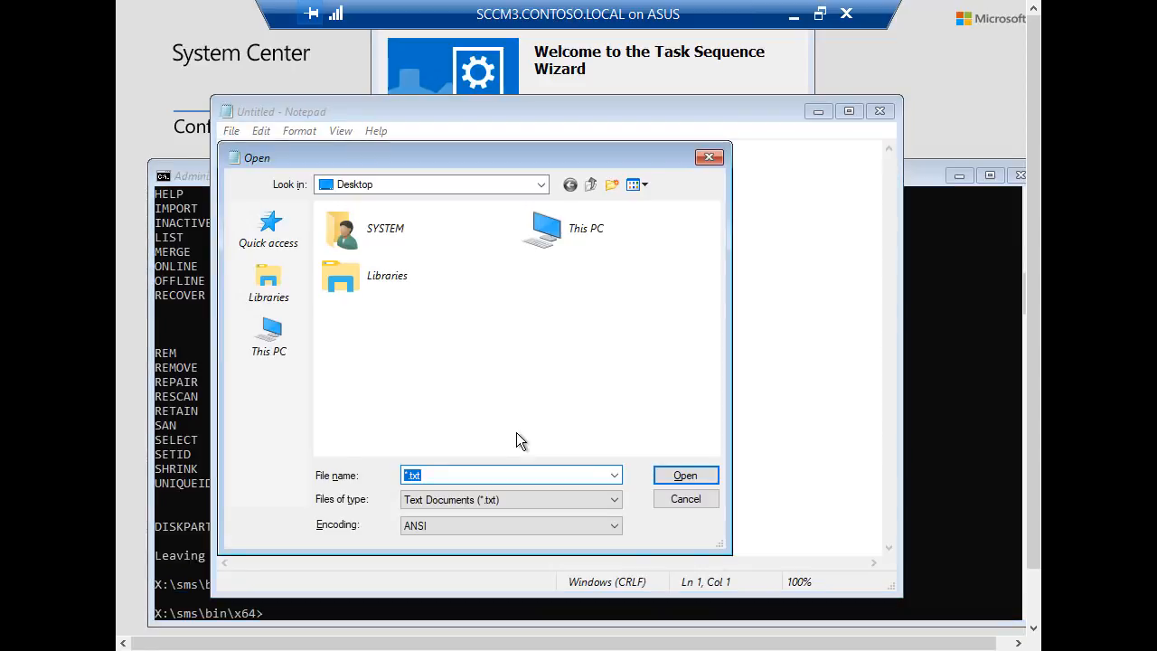
double_click(586, 228)
scroll(570, 289, "down", 5)
scroll(539, 312, "up", 3)
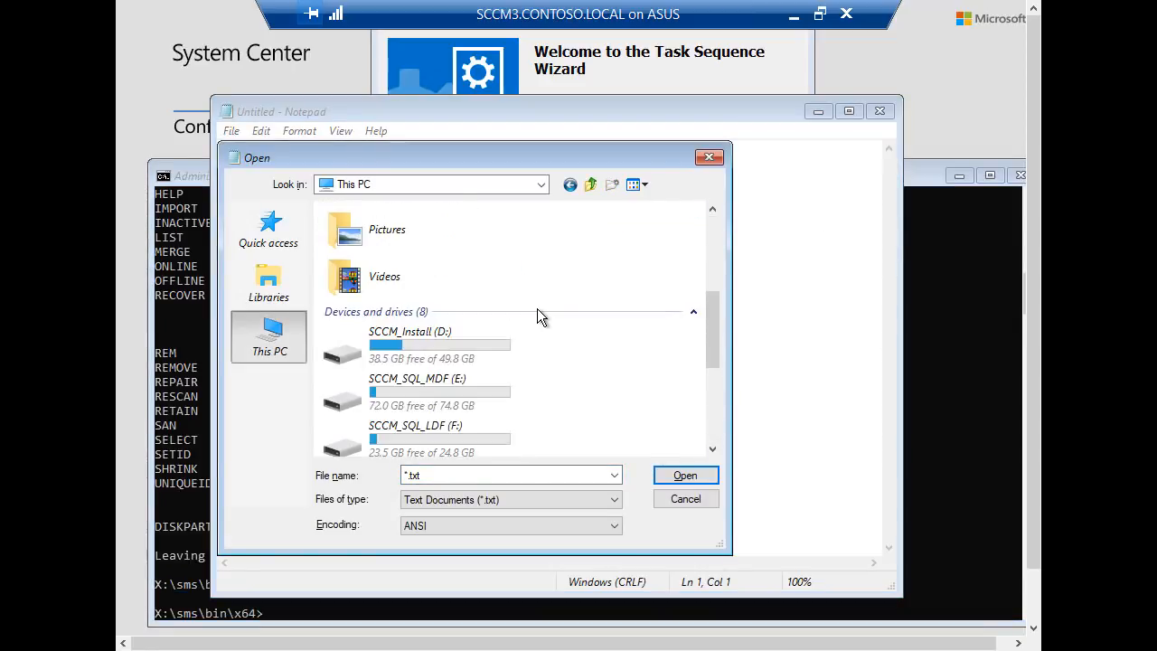
- Cancel the Open dialog after selecting the SCCM_Install (D:) drive, and close Notepad and the command prompt
left_click(444, 331)
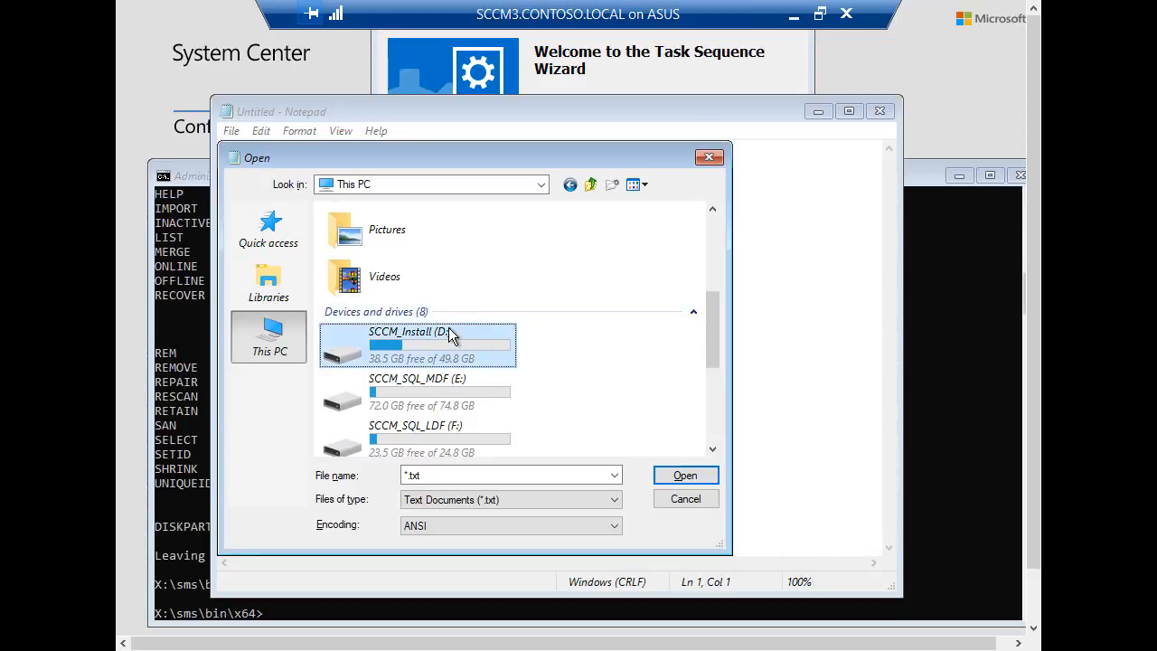
left_click(690, 494)
left_click(883, 111)
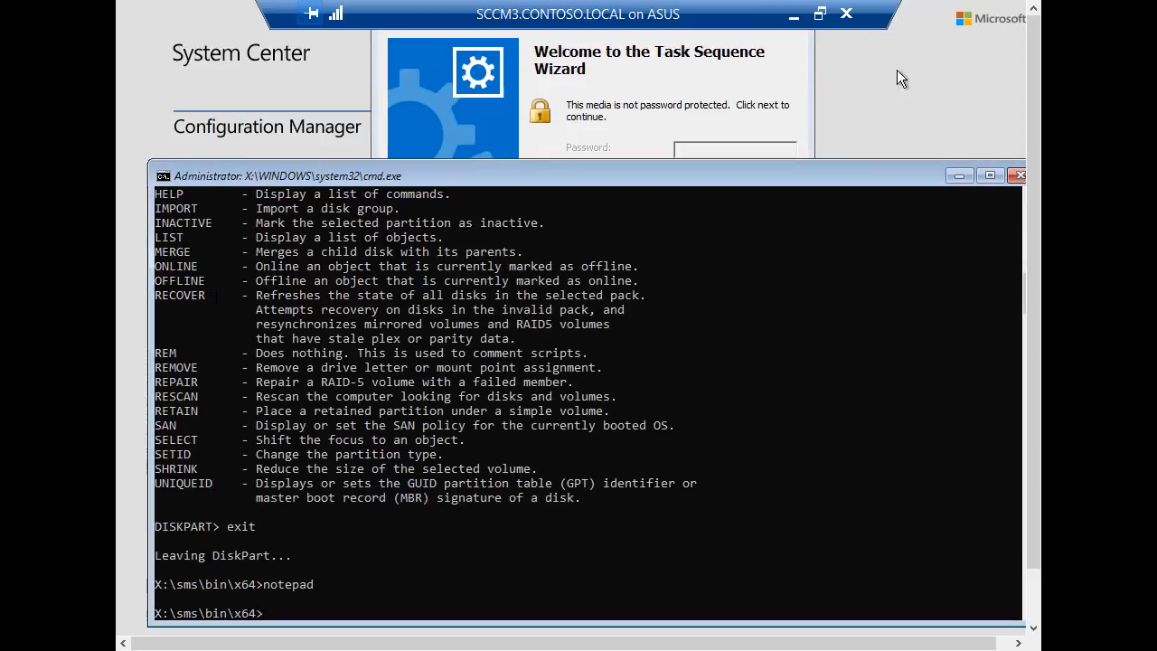
left_click(1019, 173)
- Leave full screen, turn off the SCCM3 virtual machine, and check the Windows Server 2019 image in its DVD drive settings
left_click(820, 15)
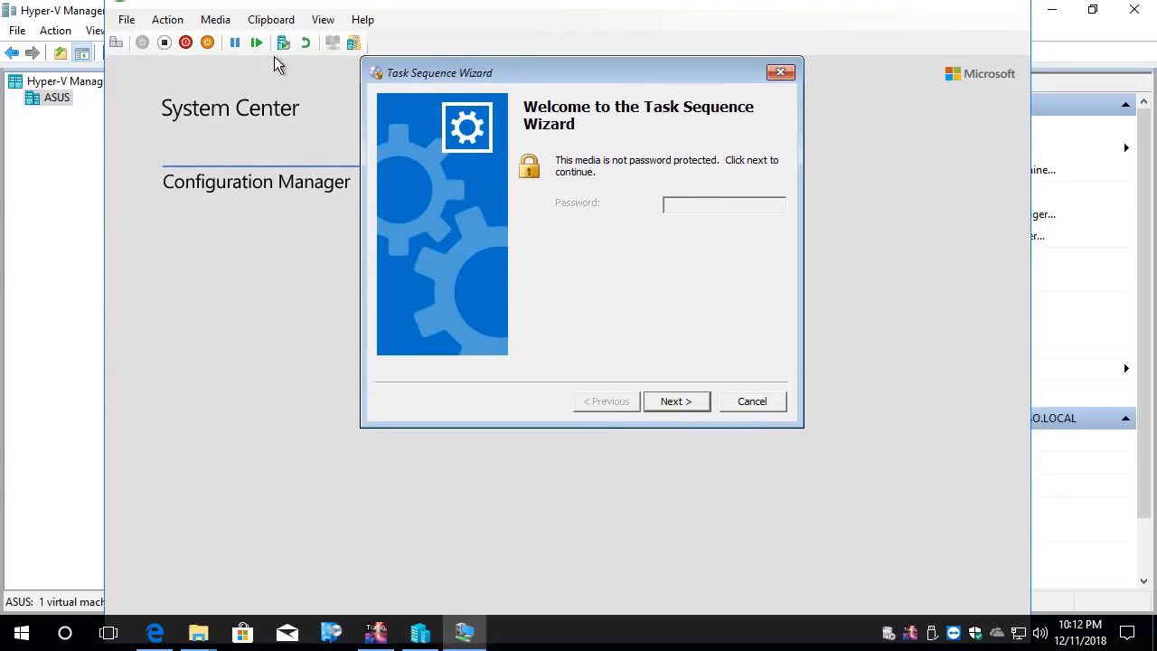
left_click(164, 43)
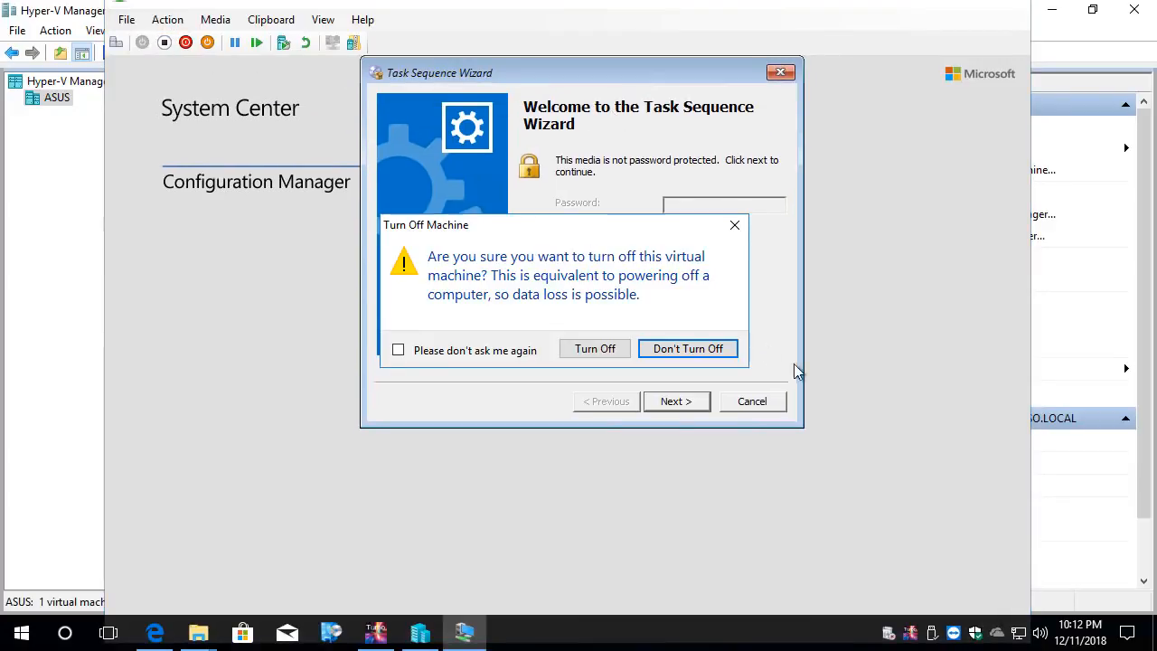
left_click(599, 348)
left_click(126, 19)
left_click(163, 39)
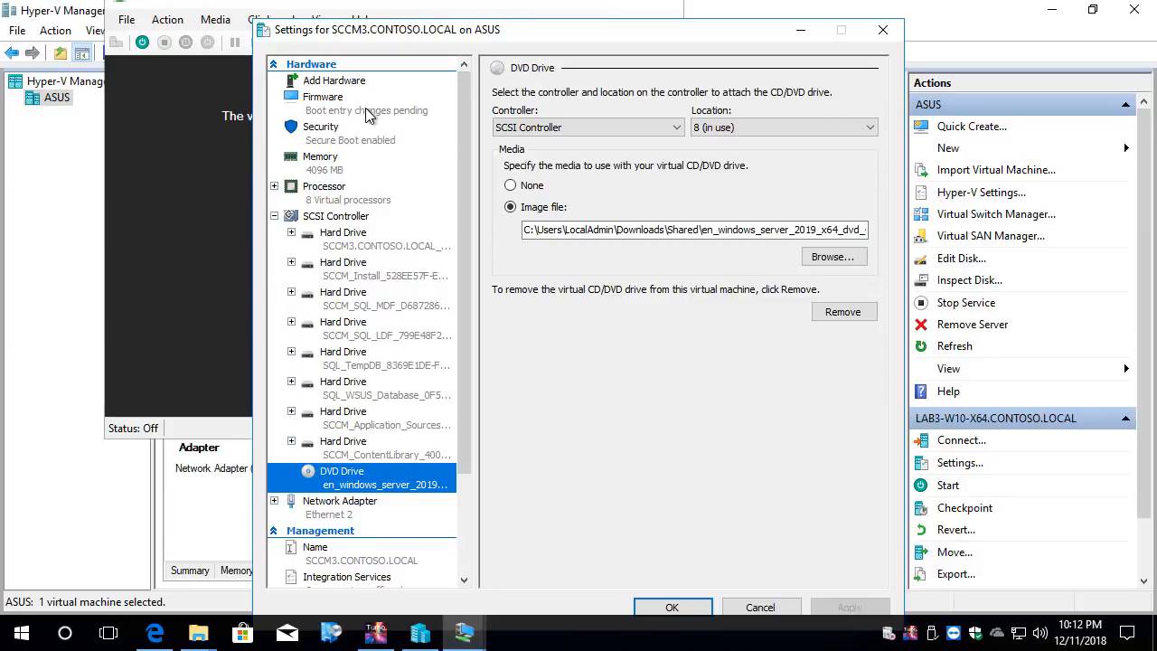
left_click(670, 610)
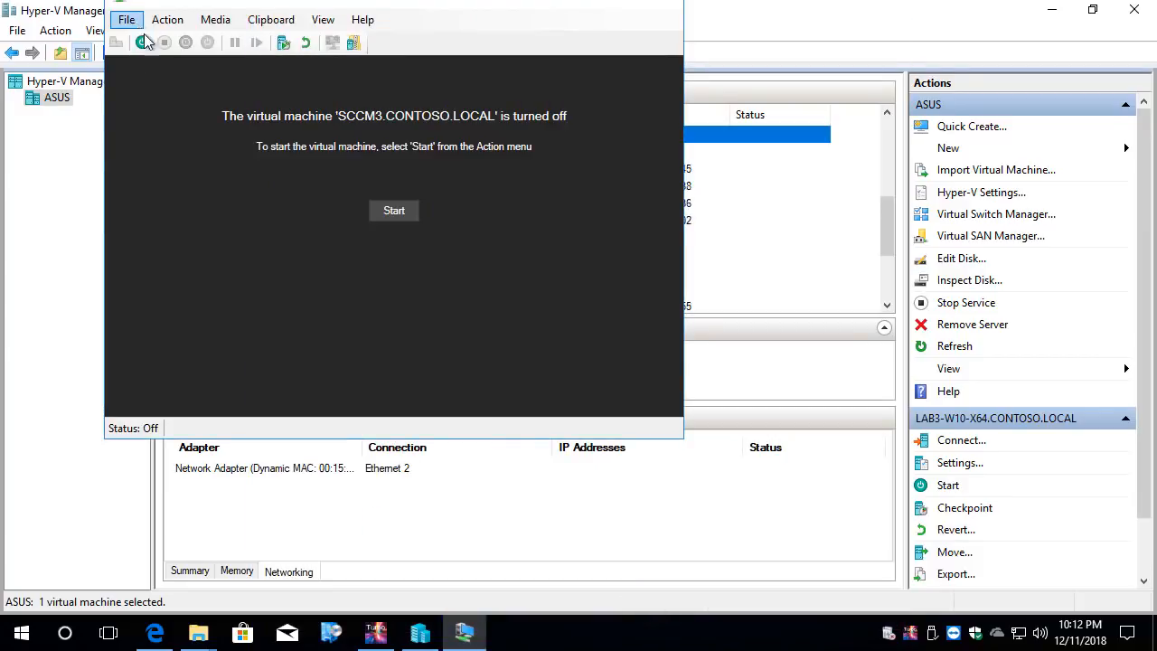
- Start the virtual machine from the Windows Server 2019 DVD image and show its console in full screen
left_click(394, 210)
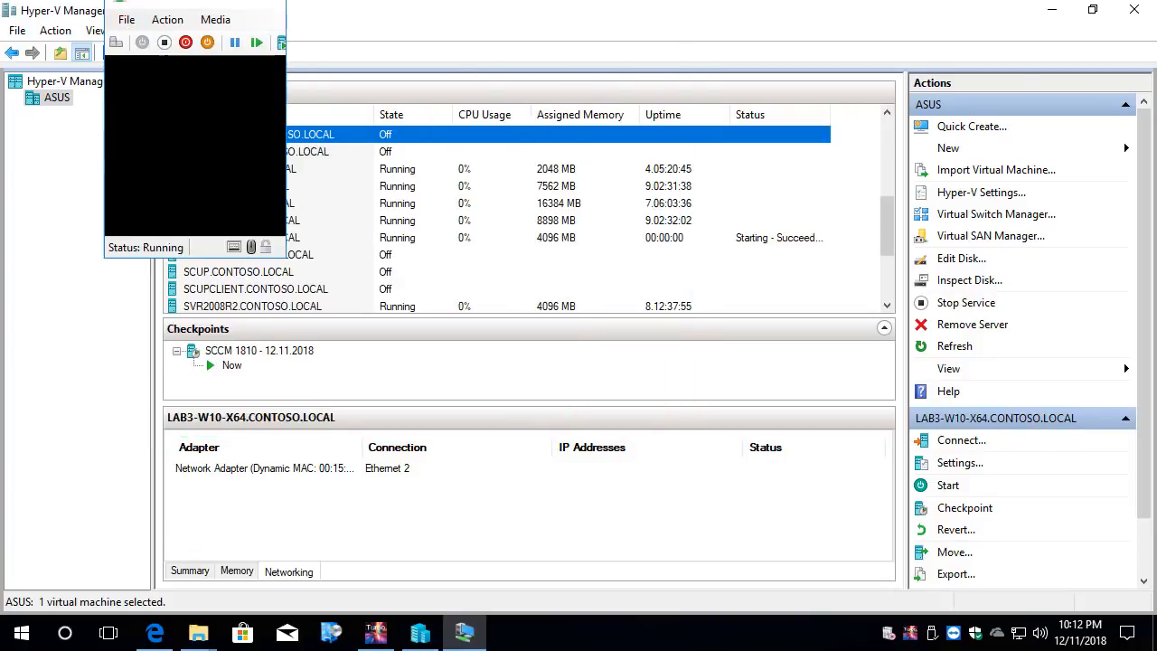
key("Return")
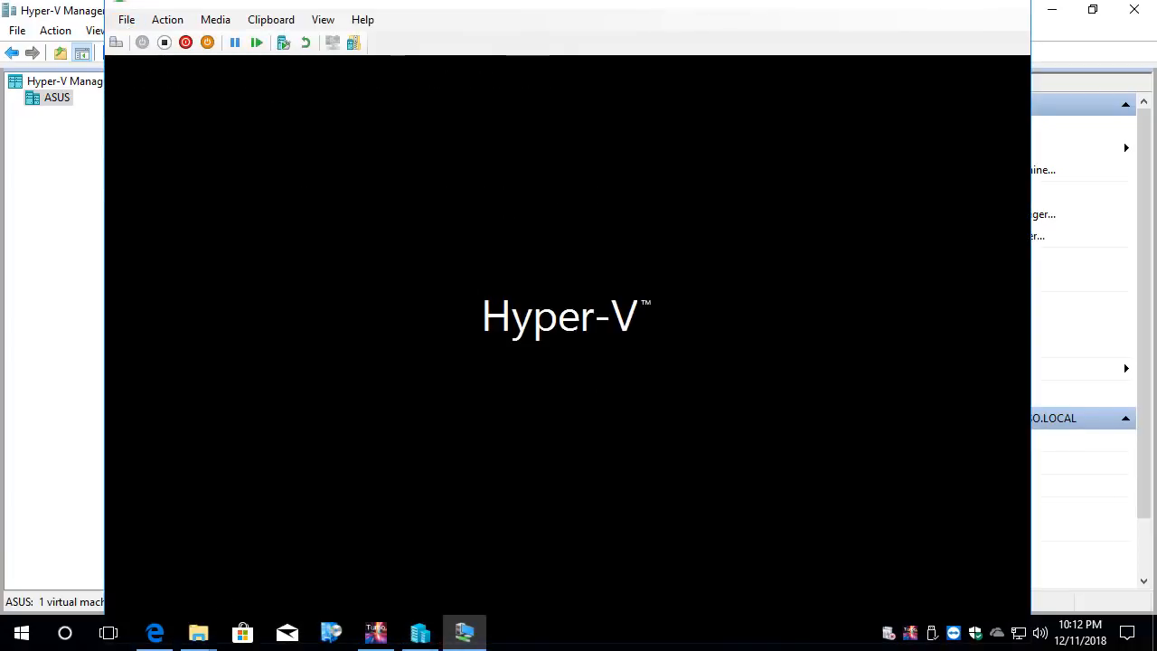
left_click(325, 20)
left_click(339, 39)
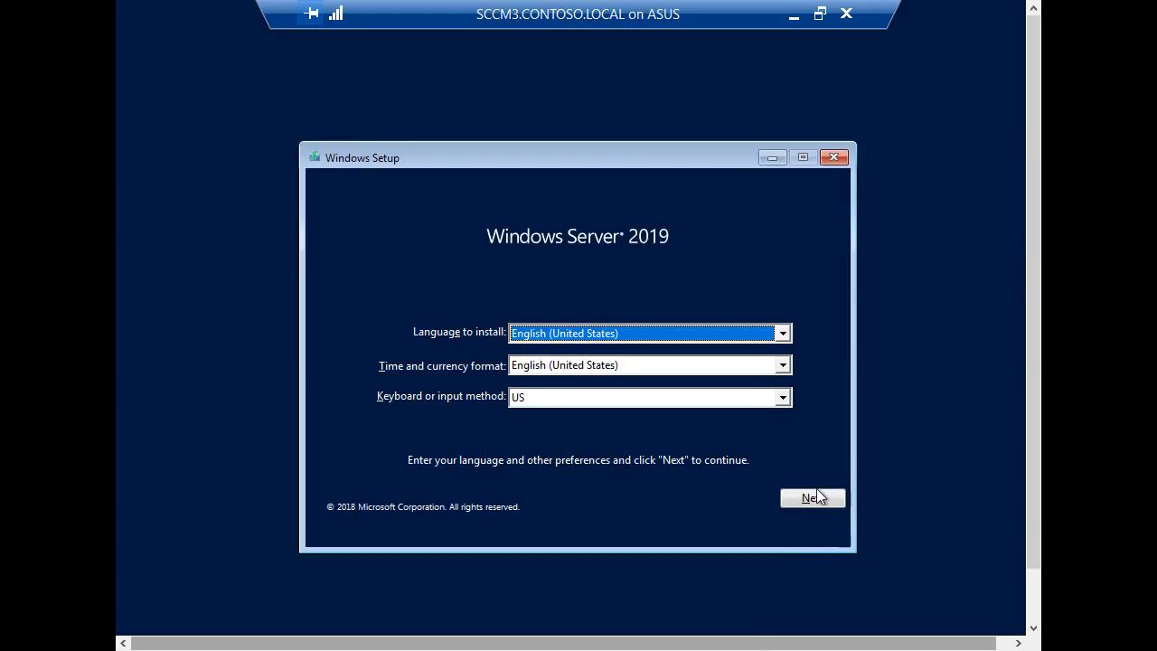
- In Windows Setup, keep the default language settings, skip the product key, and choose Windows Server 2019 Standard (Desktop Experience)
left_click(816, 489)
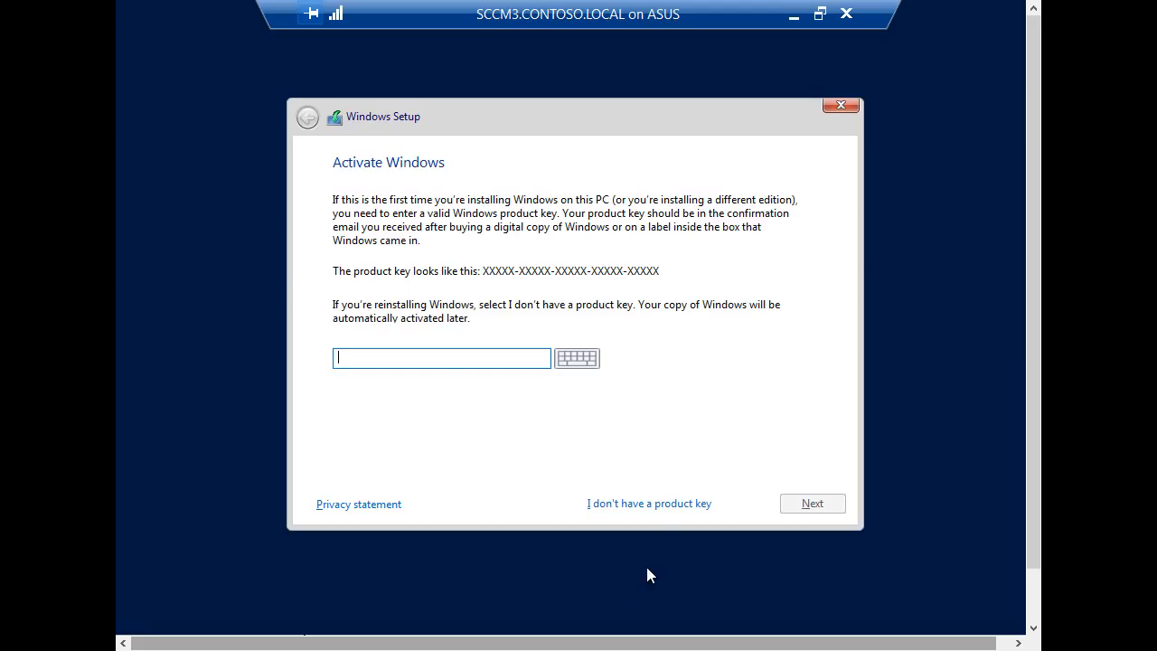
left_click(644, 511)
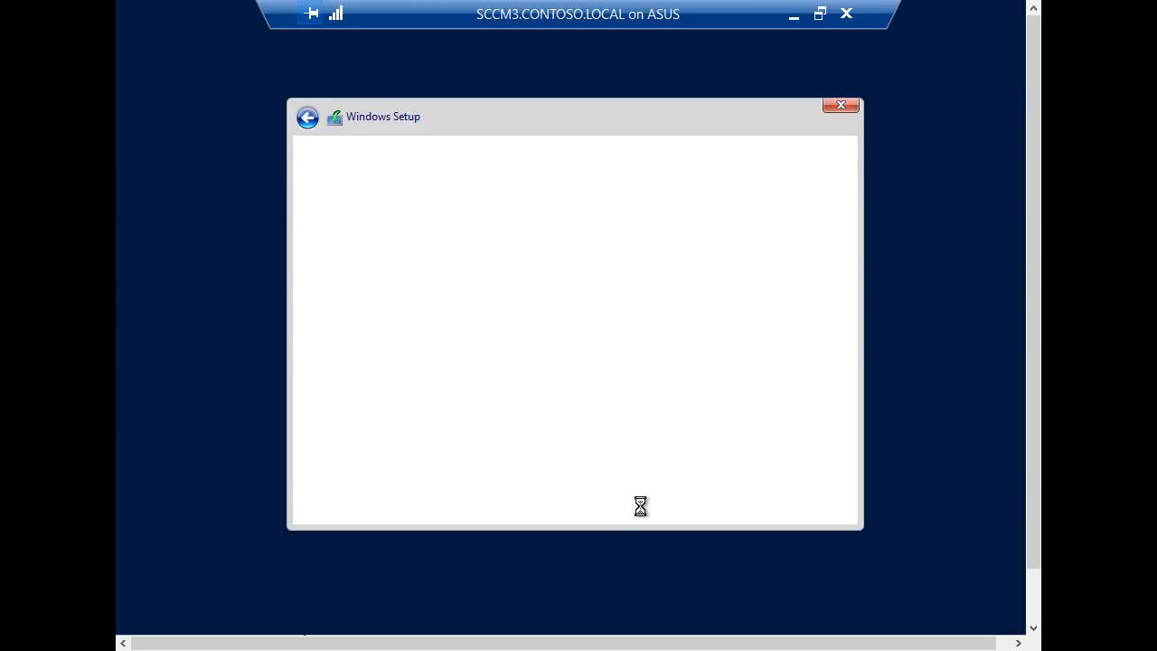
left_click(527, 243)
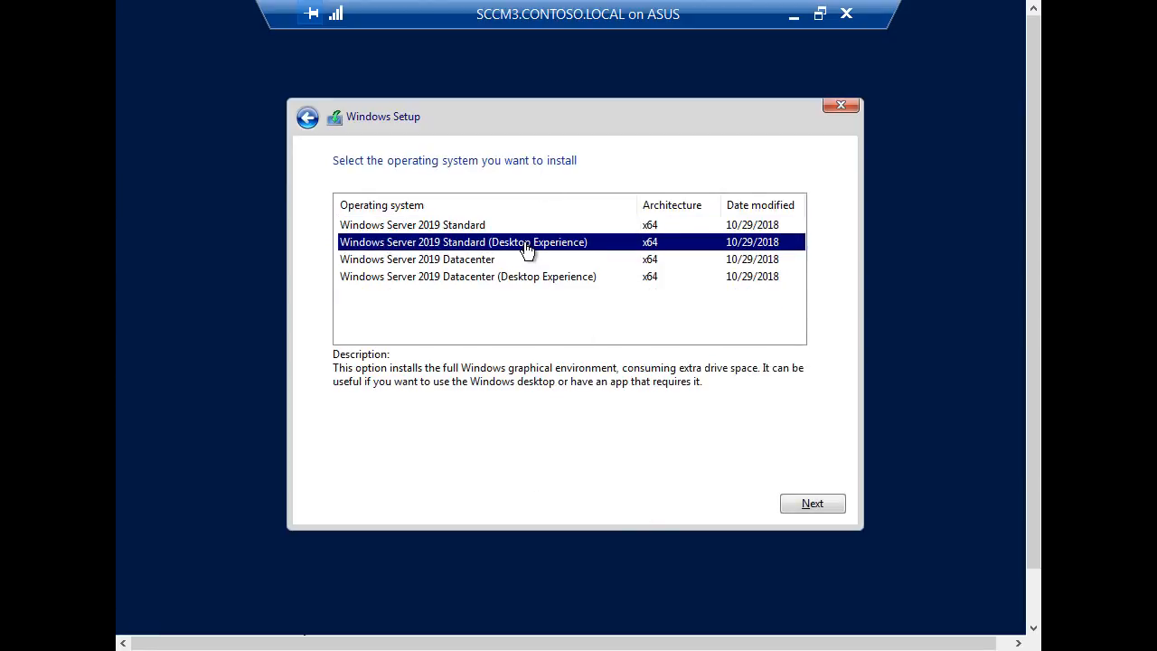
left_click(825, 499)
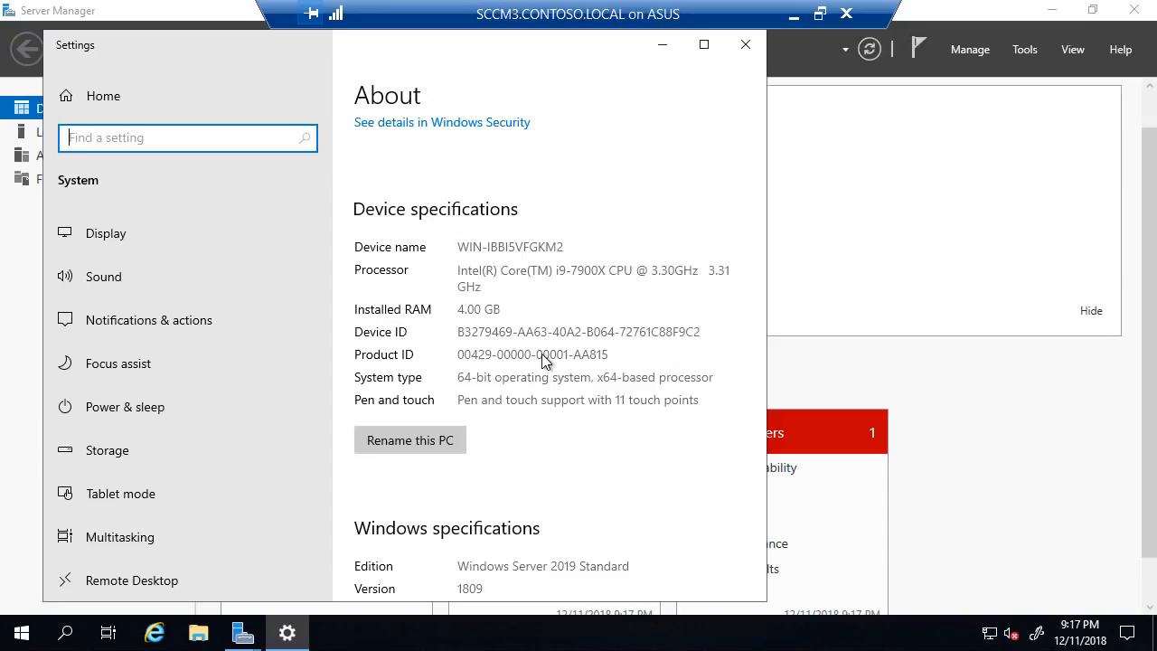
- Rename the new server as SCCM3 and restart it
left_click(401, 437)
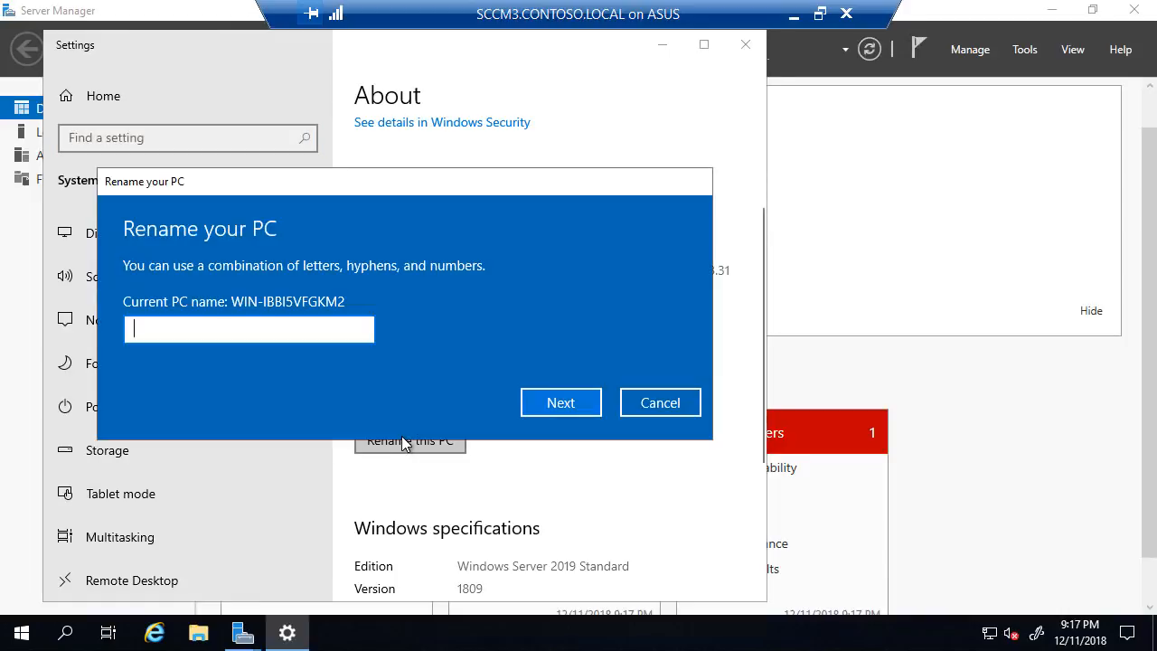
type("SCCM3")
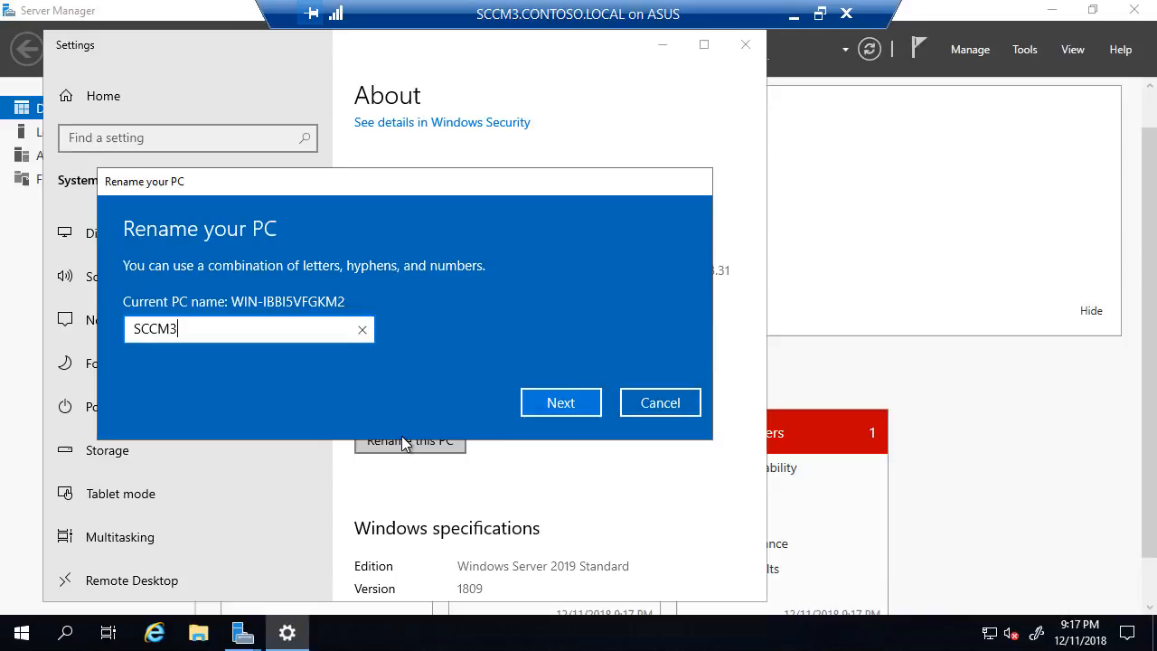
key("Return")
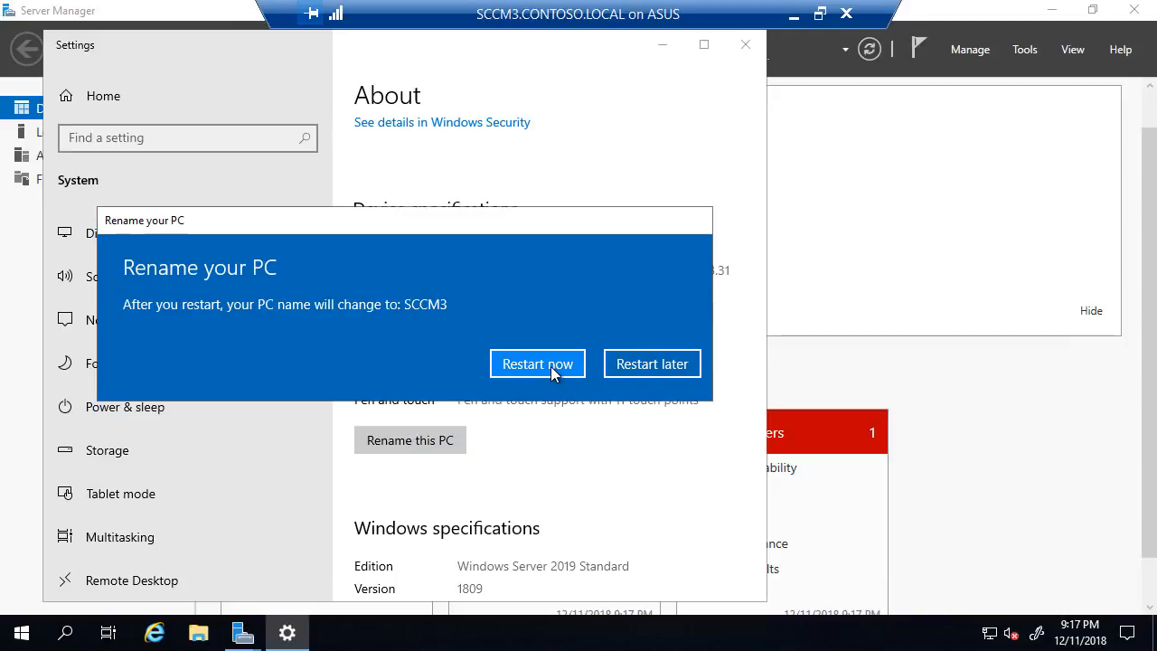
left_click(550, 366)
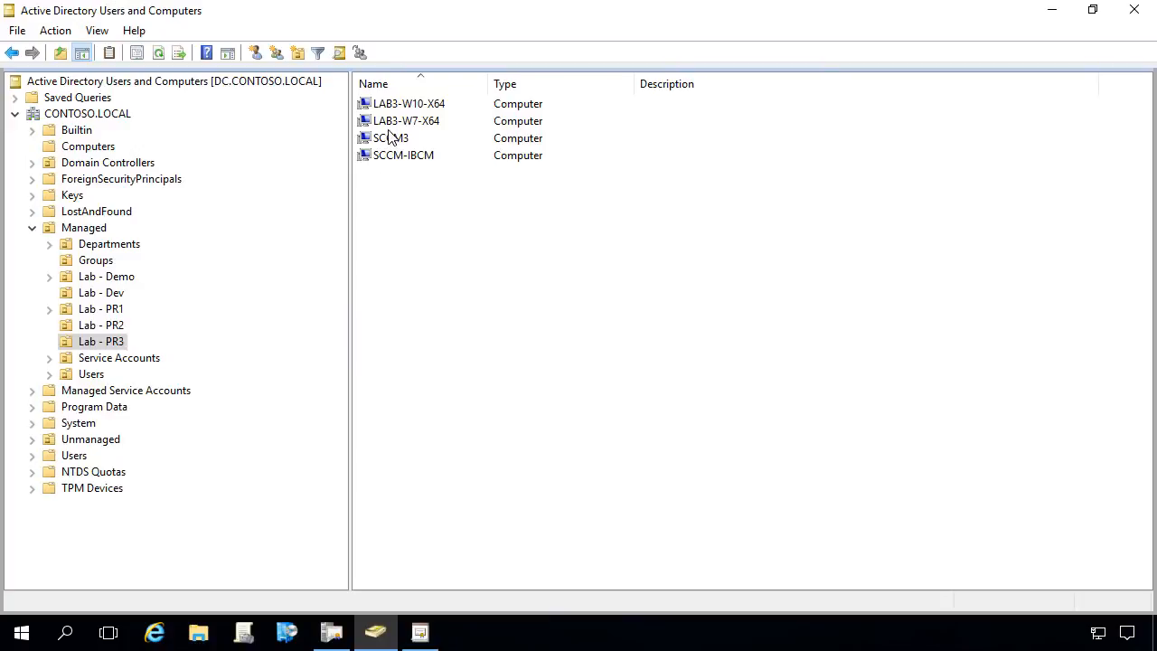
- In Active Directory Users and Computers, delete the SCCM3 computer from Lab - PR3 together with the objects it contains
left_click(391, 138)
key("Delete")
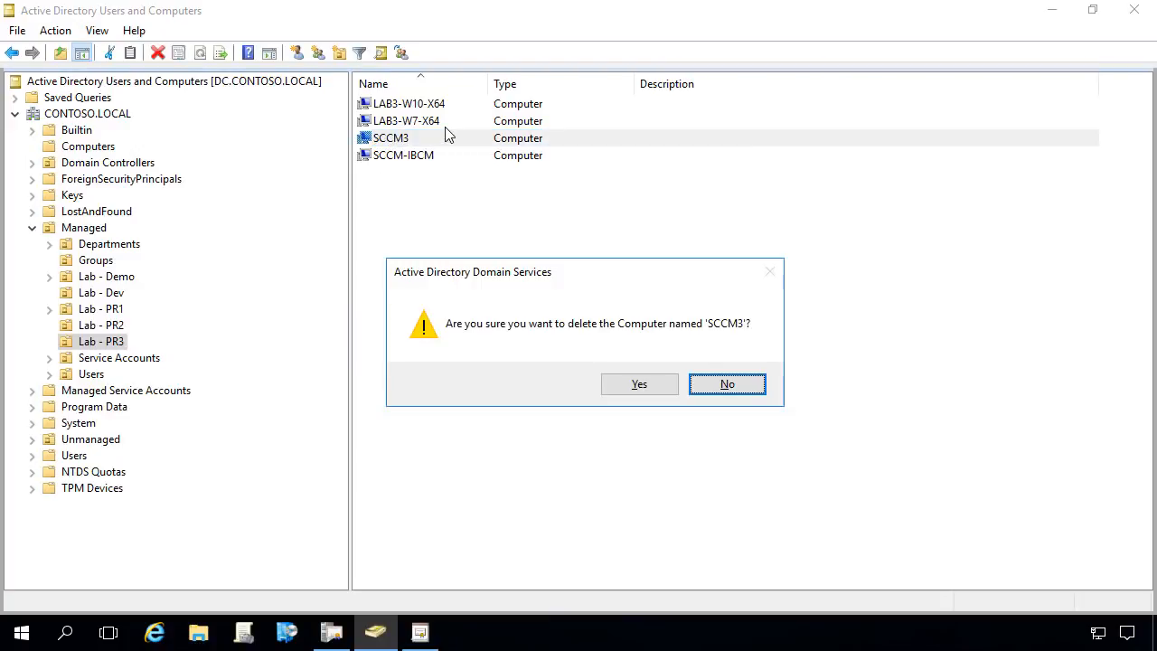
key("Left")
key("Return")
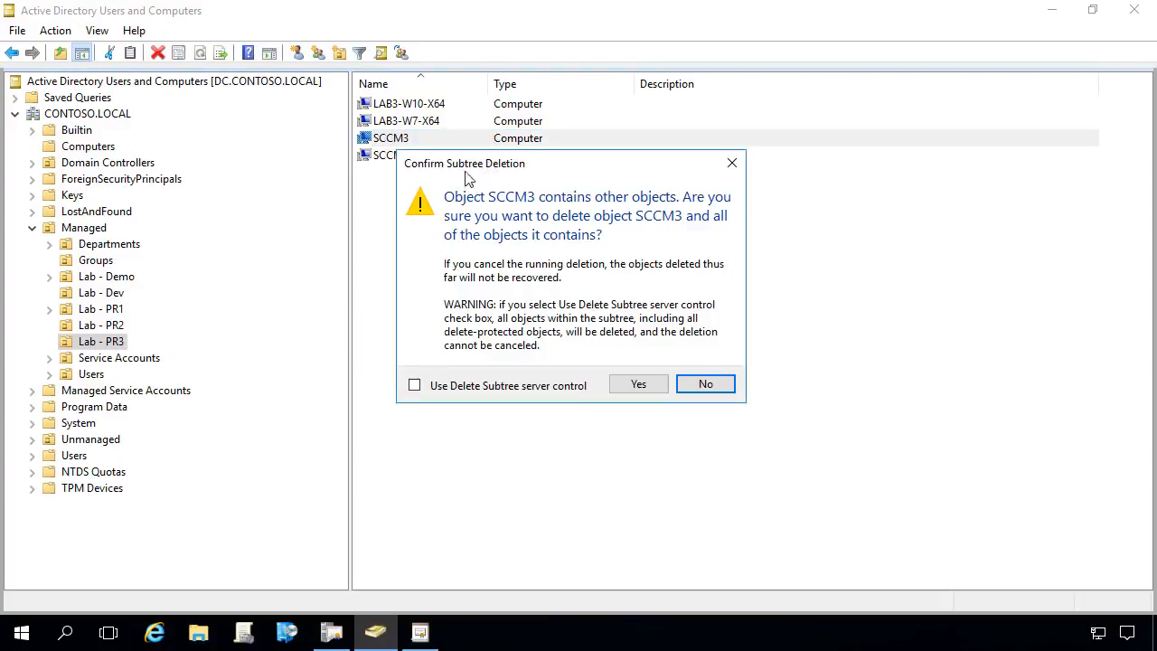
left_click(645, 386)
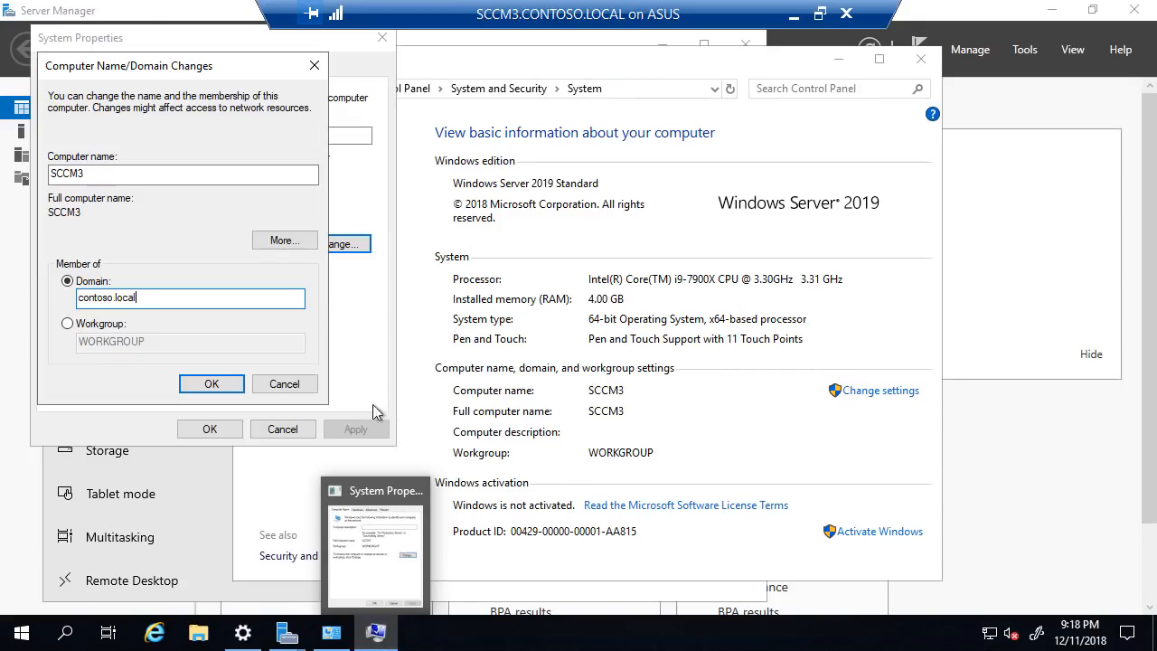
- Join the server to the contoso.local domain with the account's user name and password, close System Properties, and restart
left_click(237, 383)
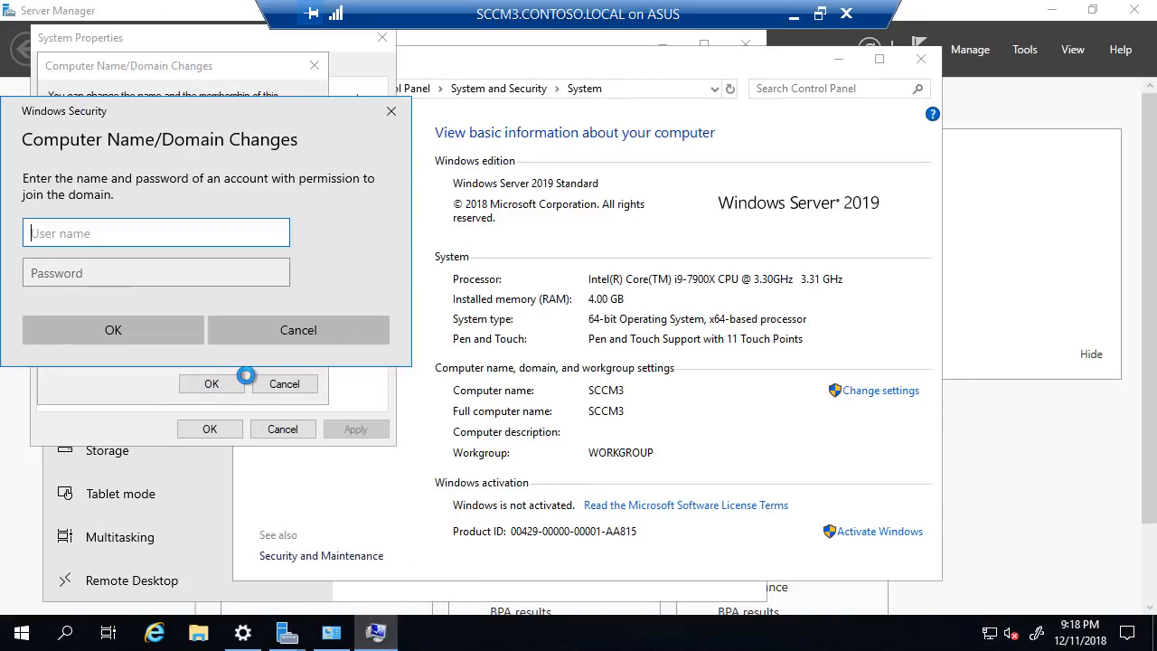
type("justin")
key("Tab")
type("***")
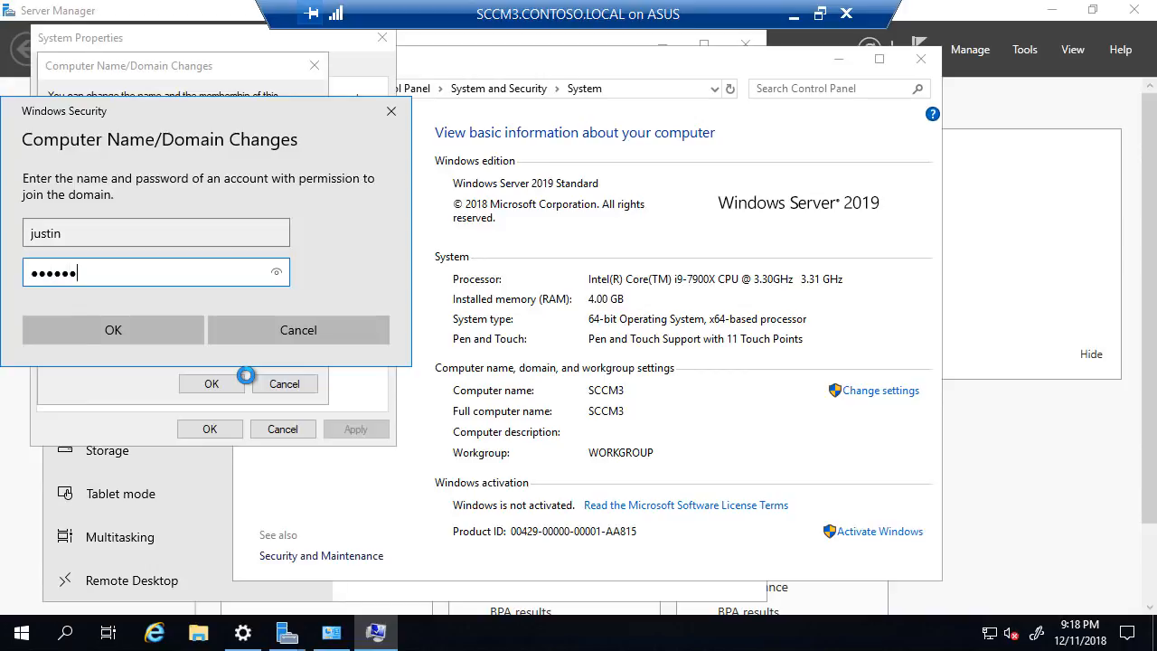
key("Return")
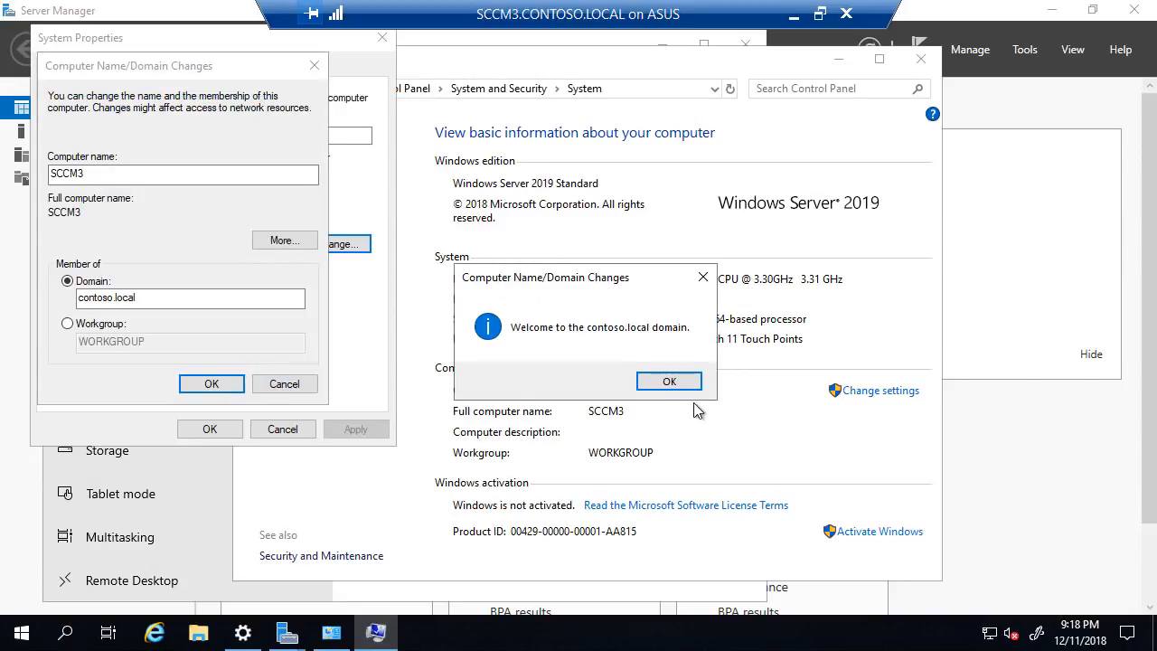
left_click(671, 387)
left_click(687, 341)
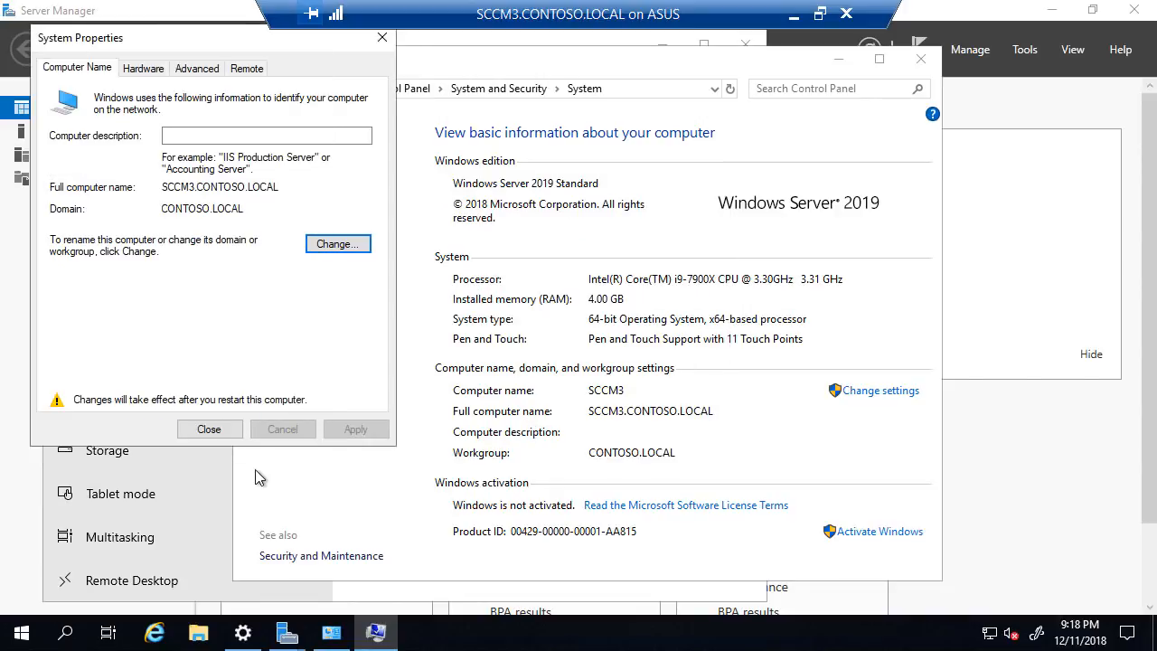
left_click(213, 432)
left_click(573, 331)
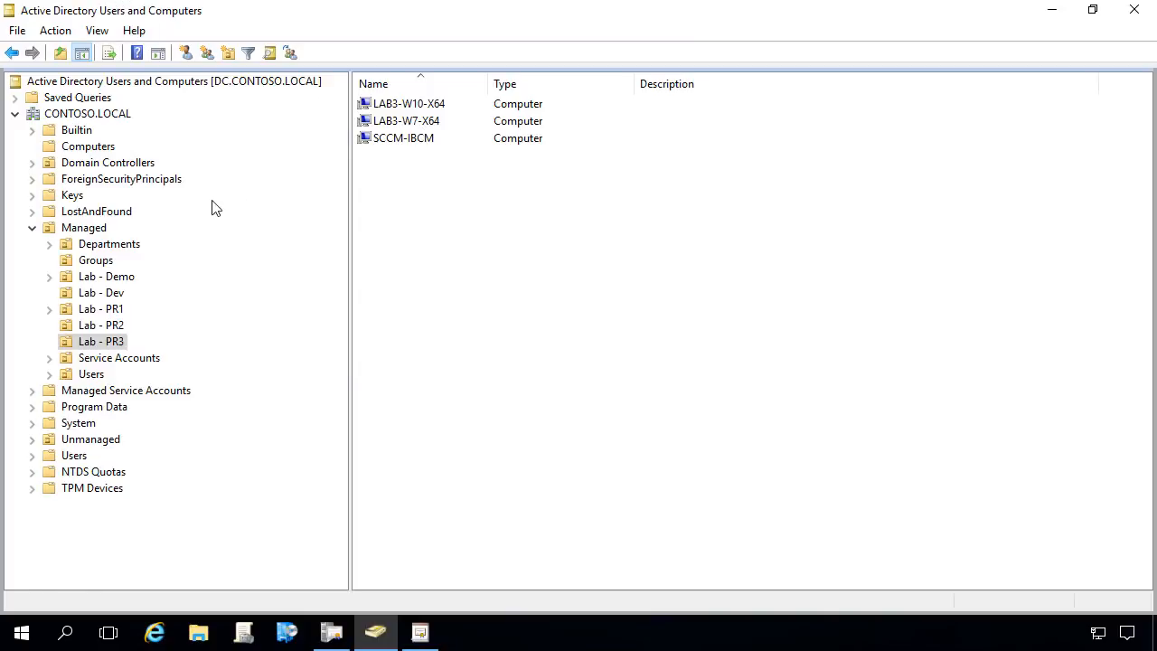
- Refresh the Computers container in Active Directory Users and Computers and move SCCM3 into the Lab - PR3 OU
left_click(84, 148)
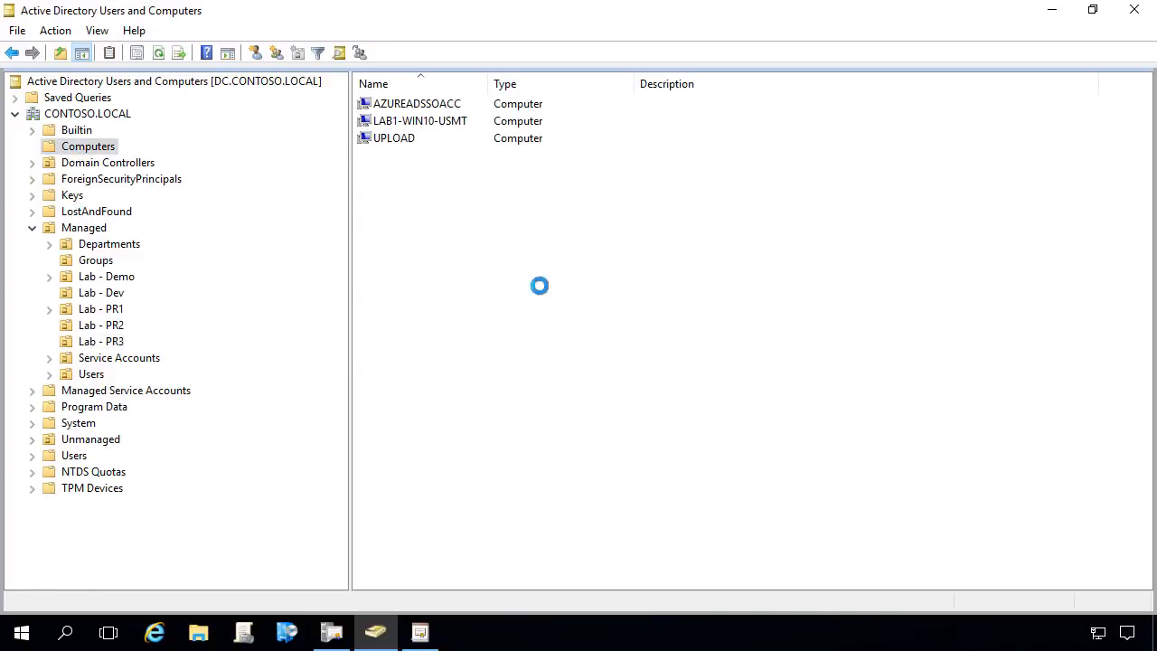
right_click(540, 288)
left_click(615, 396)
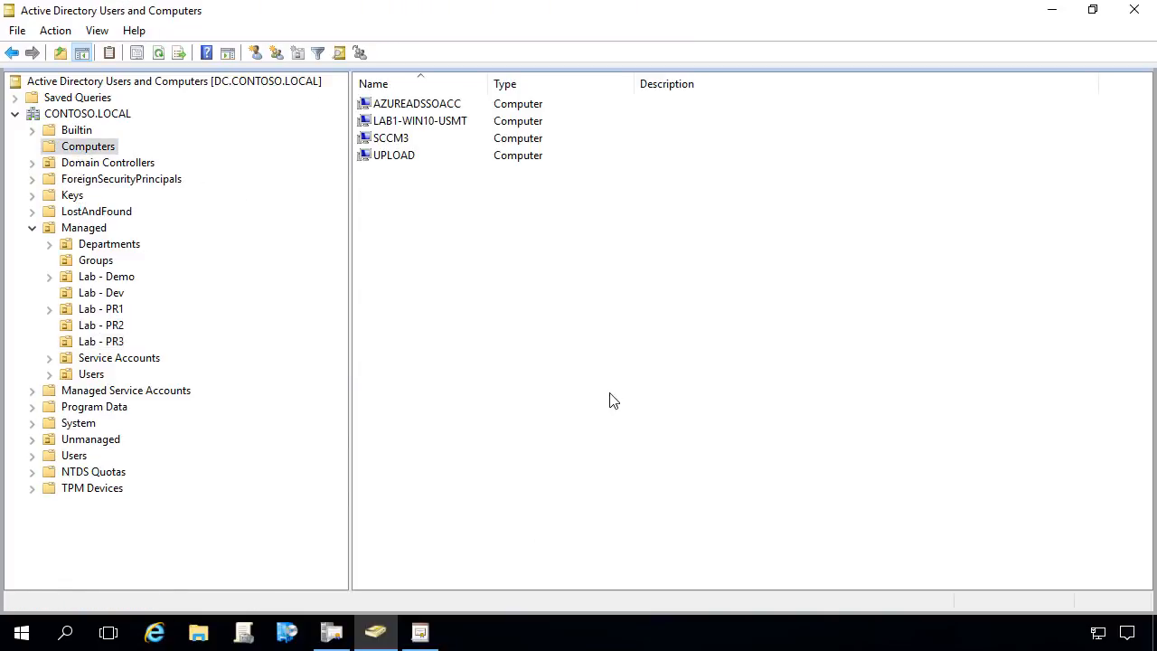
left_click(399, 140)
left_click_drag(398, 140, 119, 345)
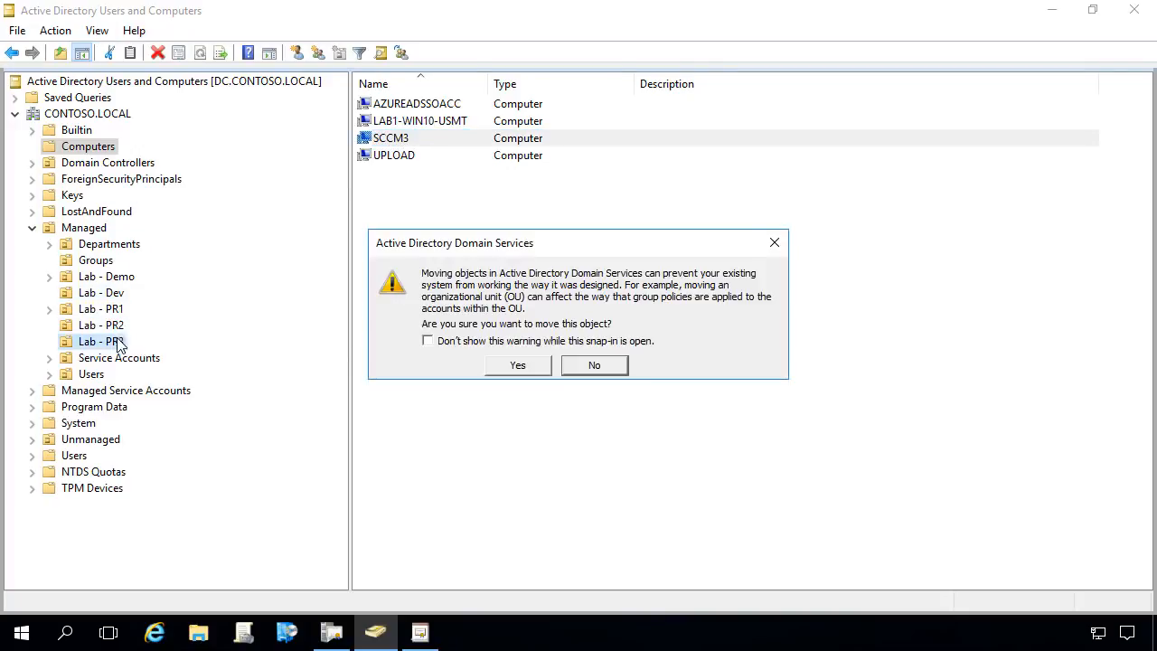
left_click(519, 366)
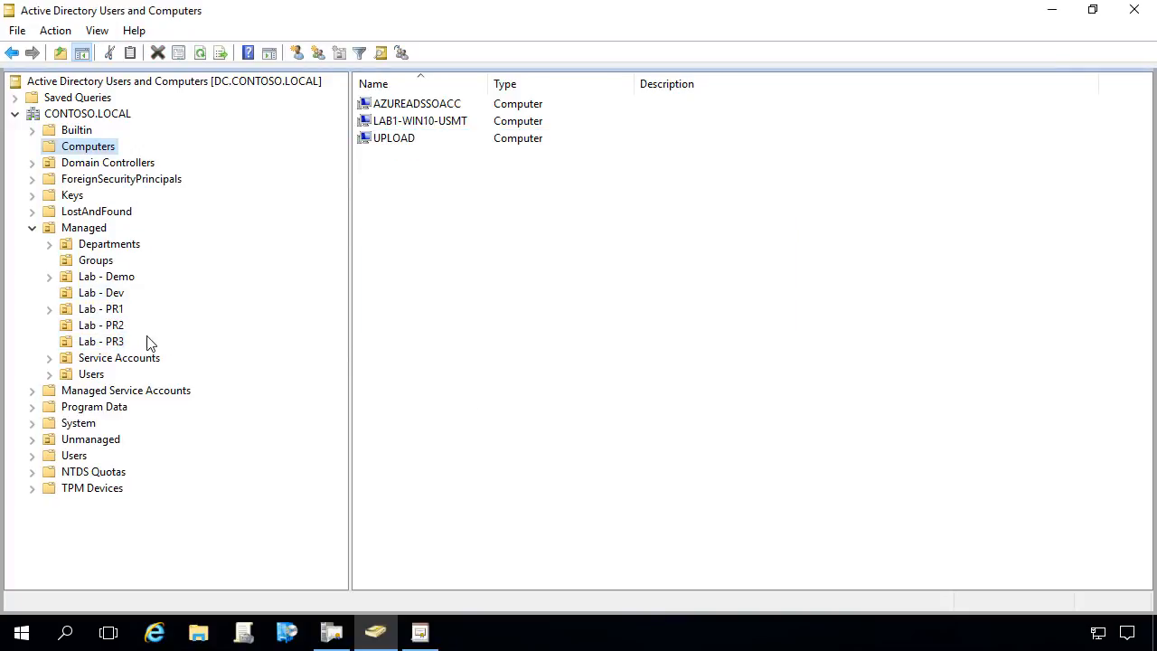
- Add the SCCM3 computer to the SCCM_Site_Servers group's members, including Computers in the object types searched
left_click(90, 262)
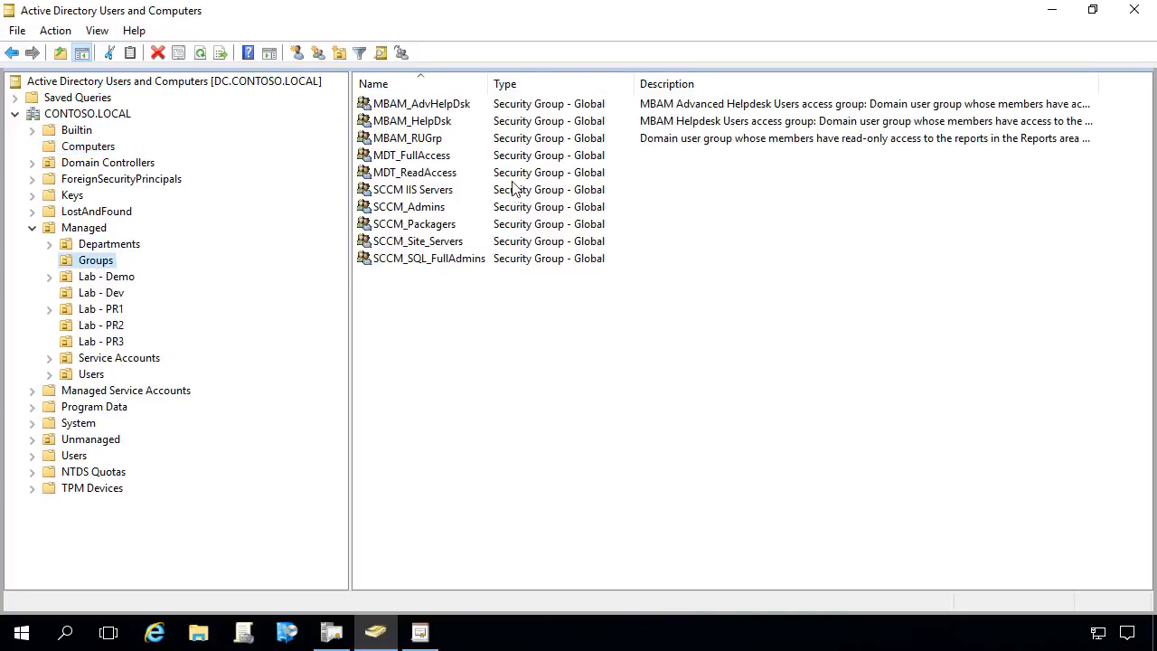
left_click(429, 244)
double_click(425, 241)
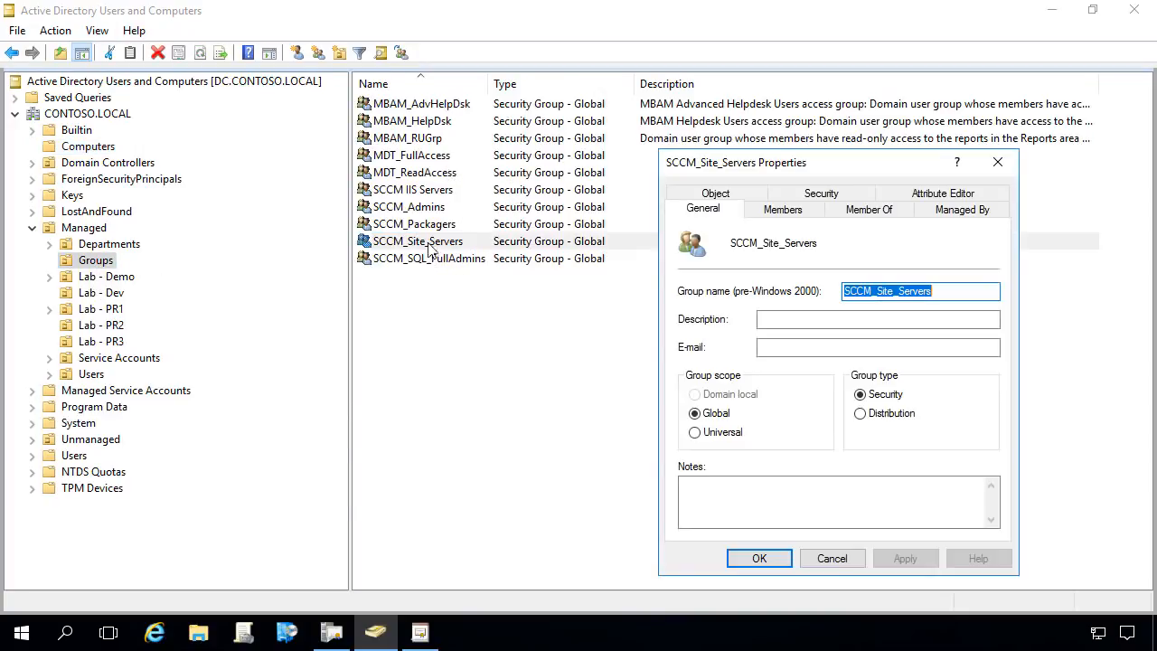
left_click(779, 217)
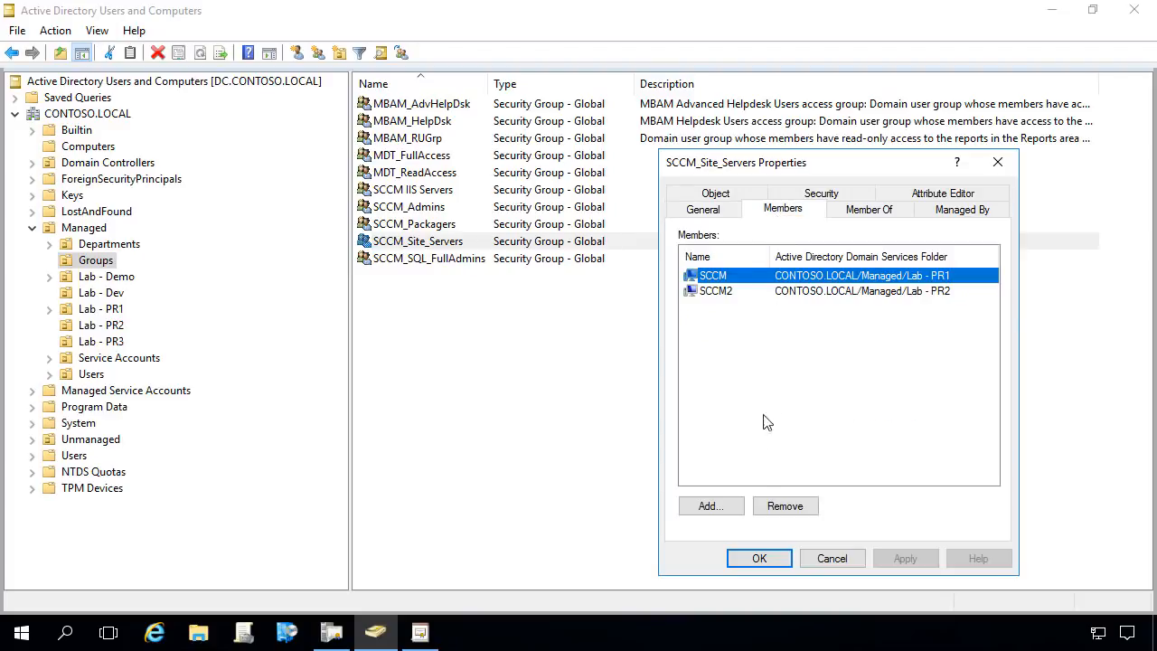
left_click(735, 513)
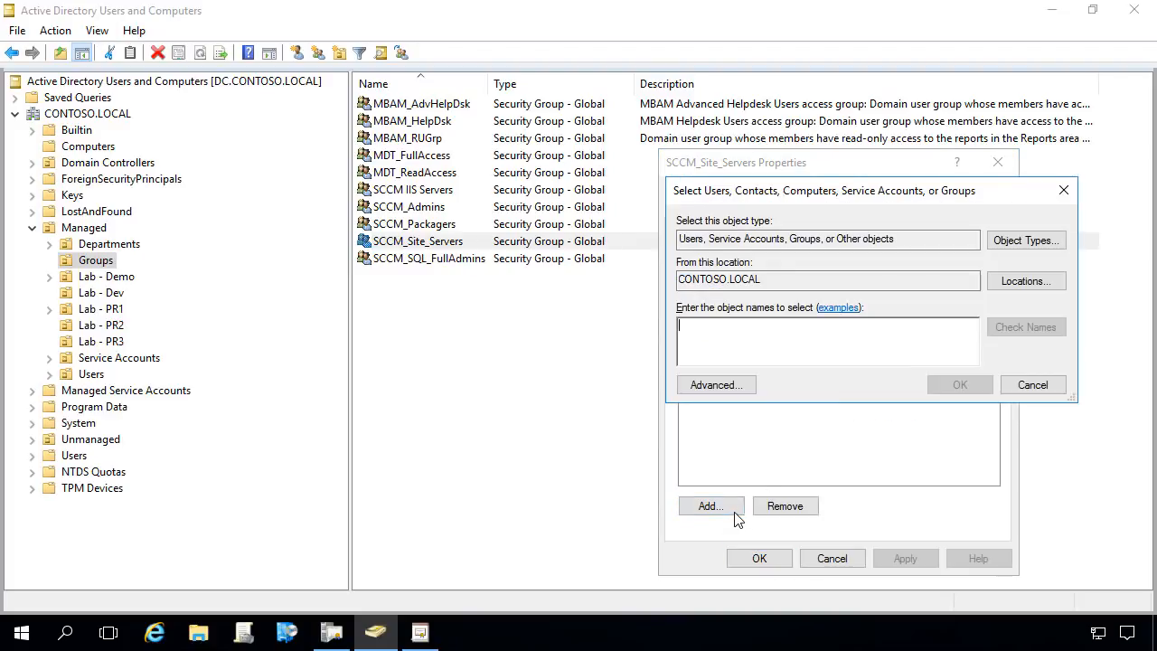
left_click(1028, 245)
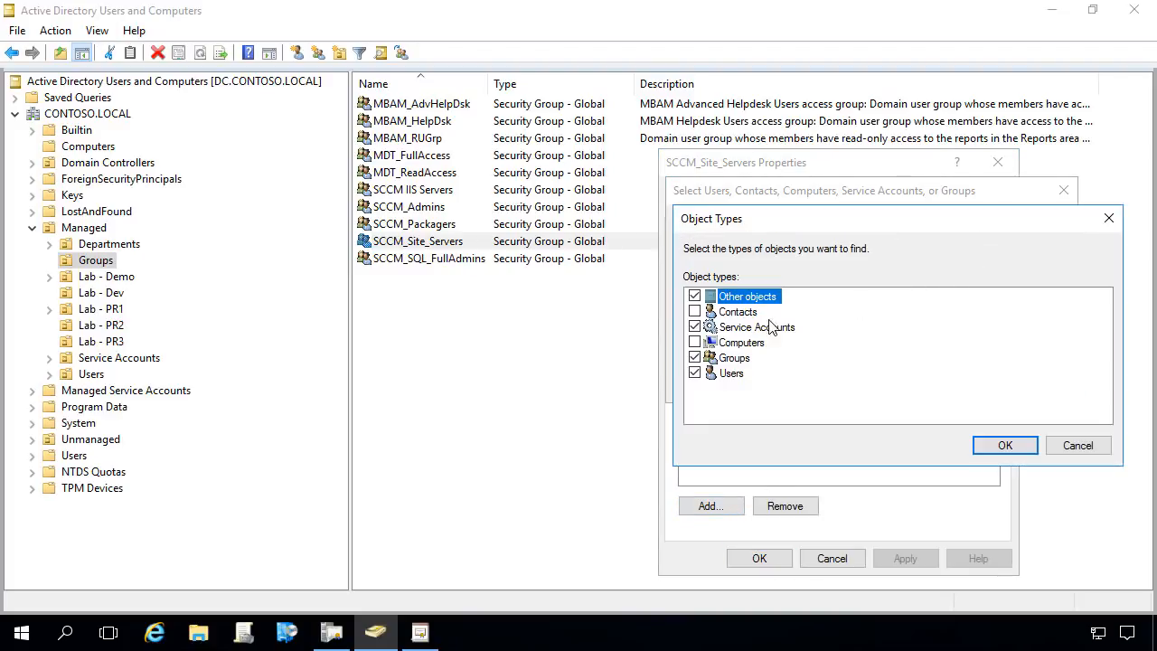
left_click(1004, 445)
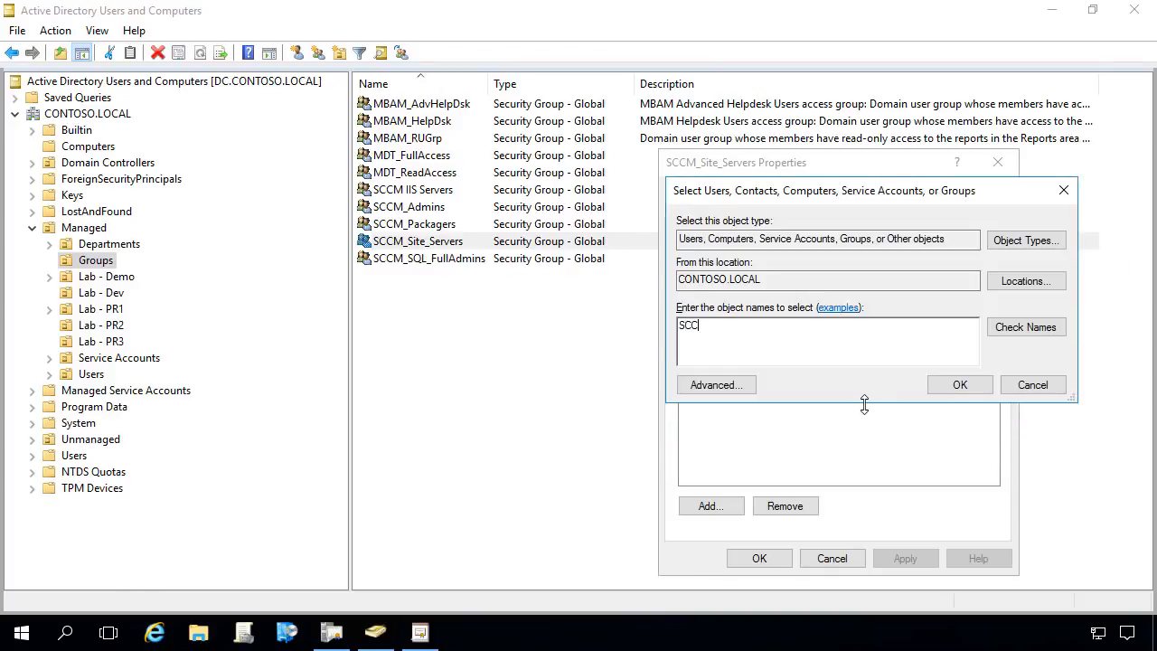
key("Return")
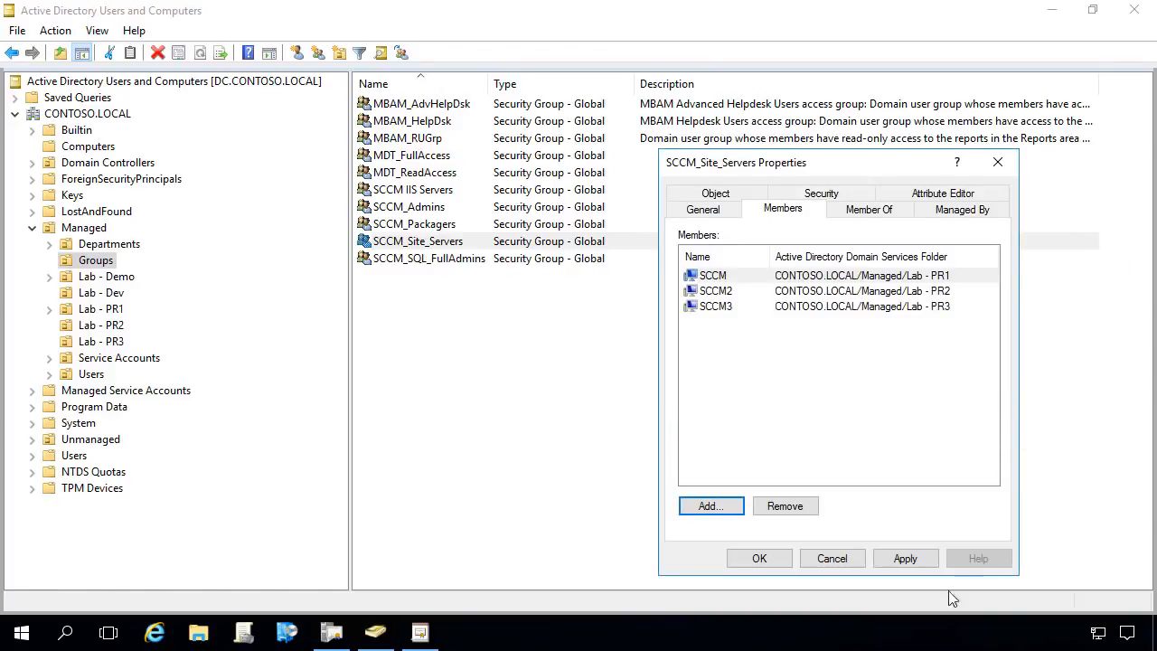
left_click(767, 559)
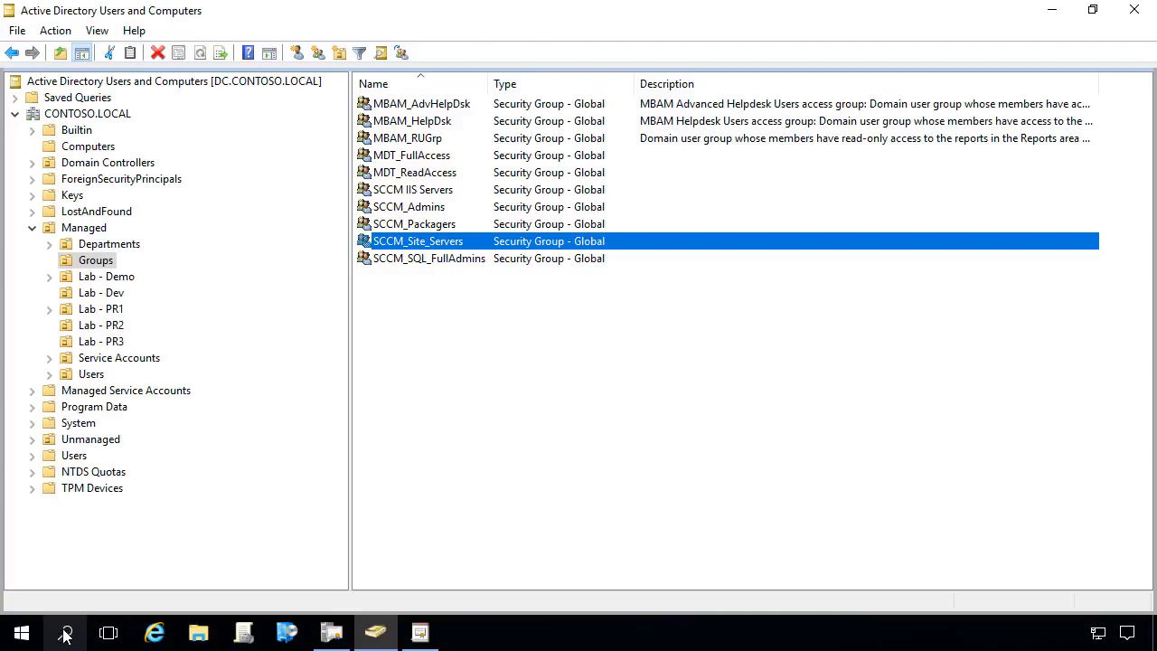
left_click(25, 638)
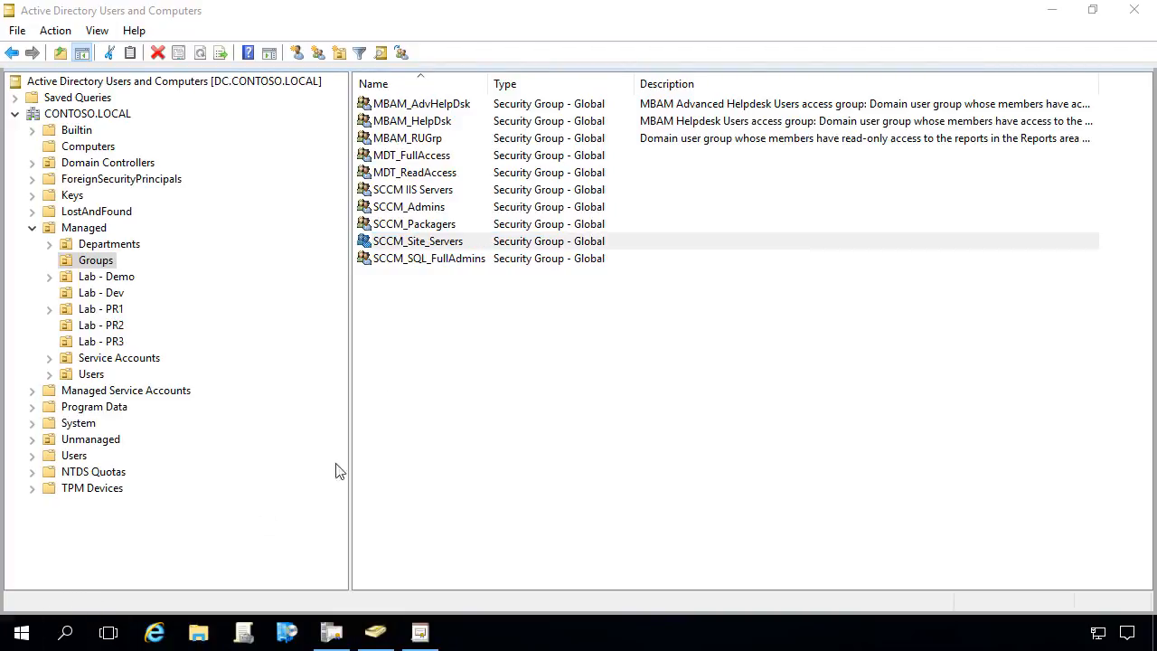
left_click(446, 246)
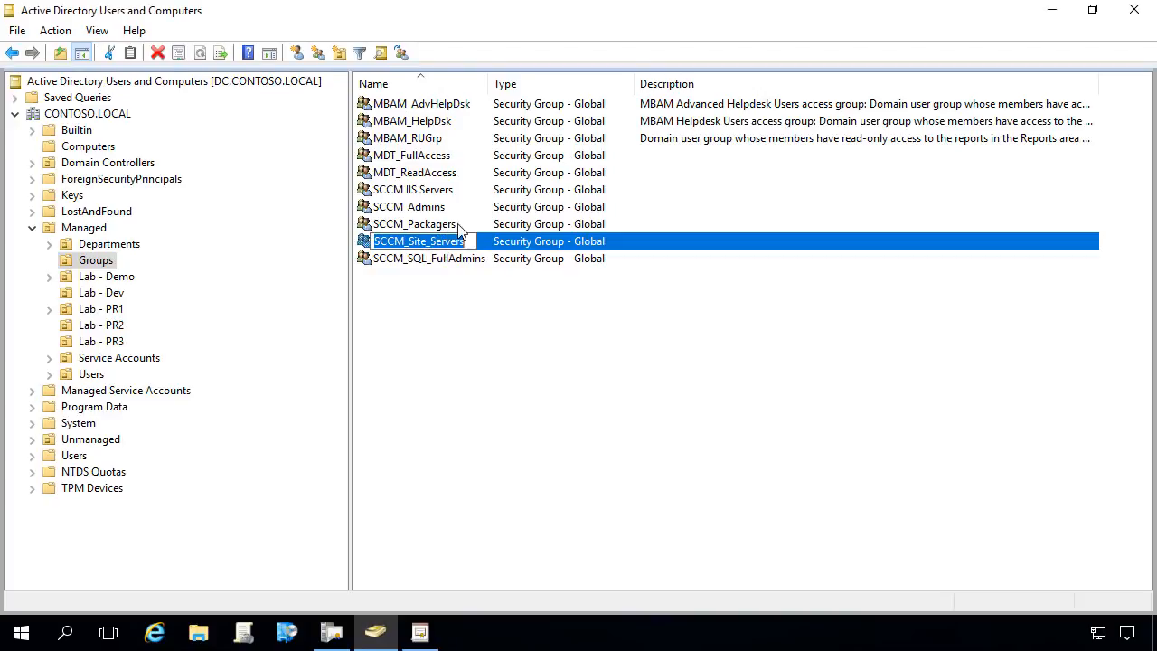
key("Escape")
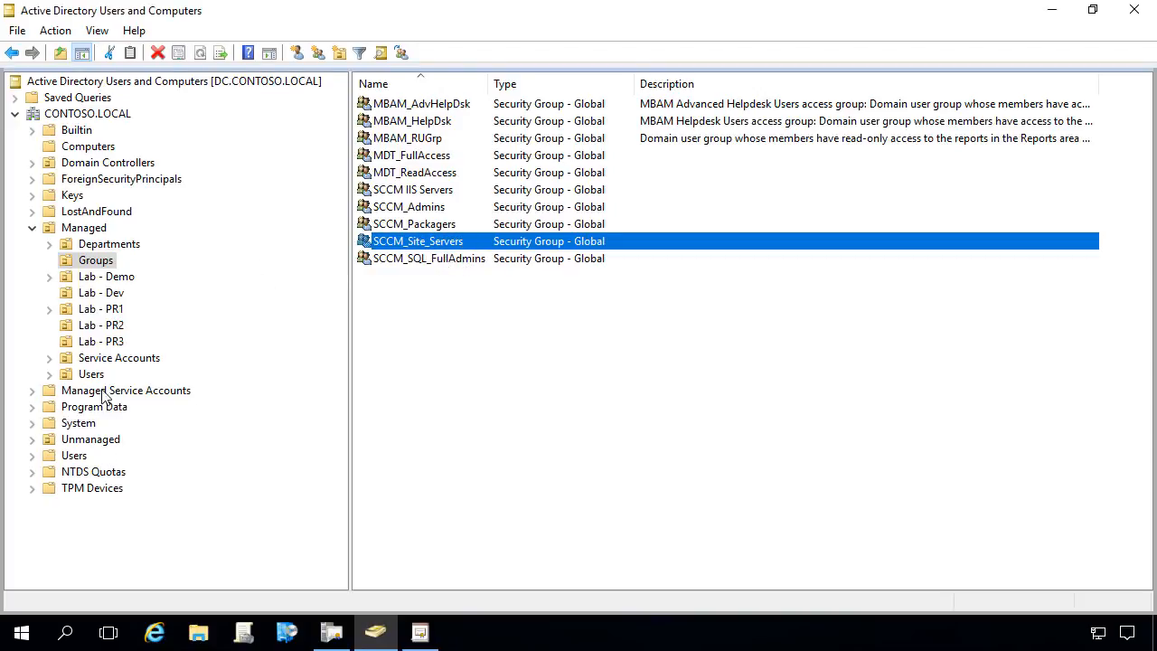
- Examine the security entries of the System Management container under System for the SCCM_Site_Servers group and individual server accounts
left_click(99, 360)
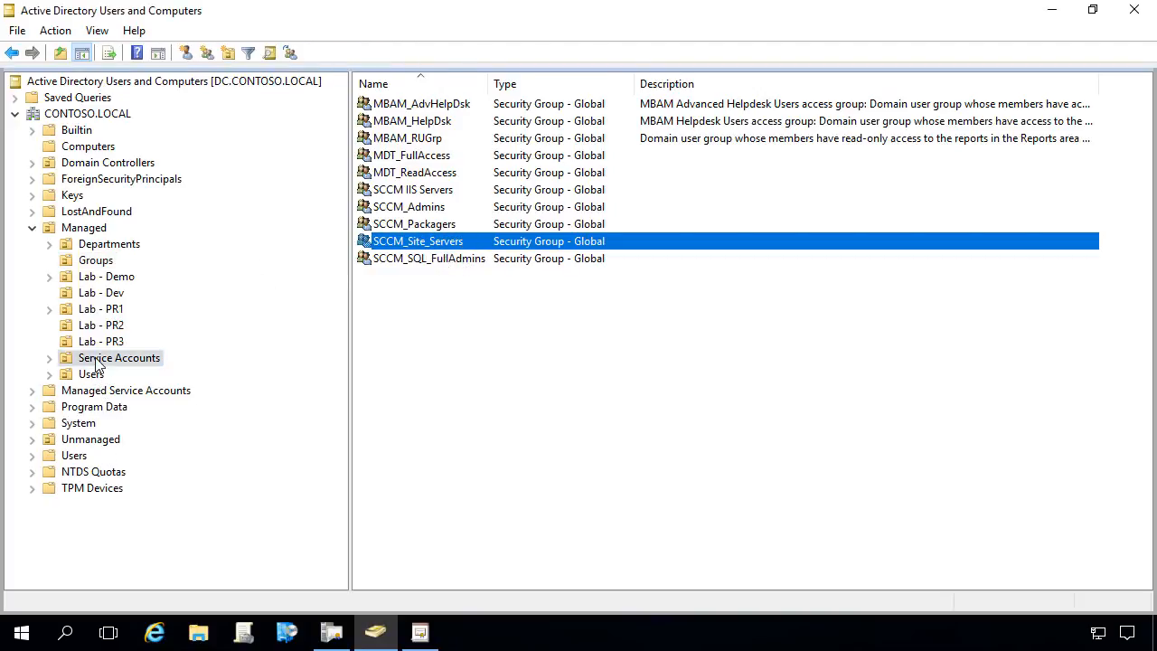
double_click(80, 424)
scroll(113, 560, "down", 1)
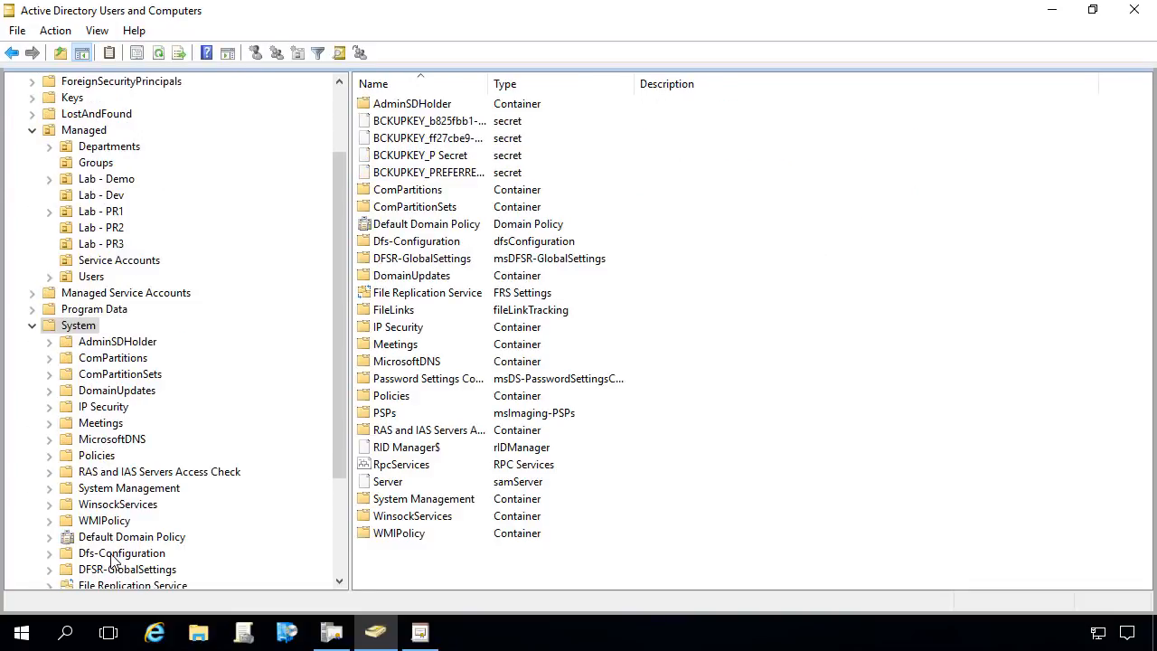
right_click(106, 490)
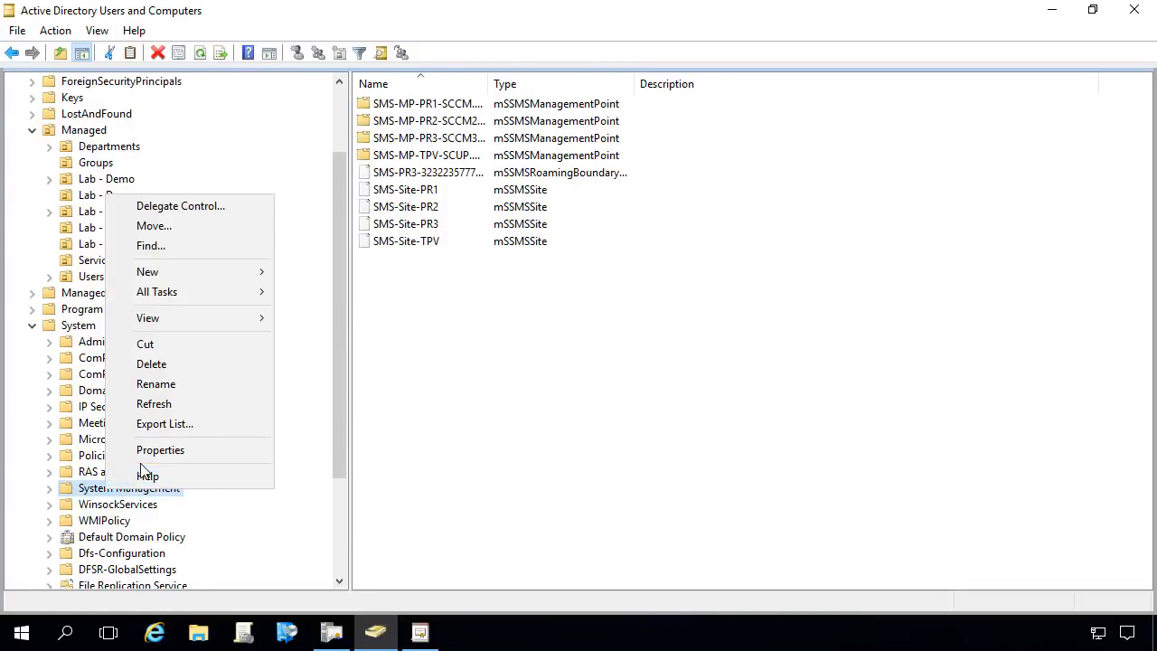
left_click(150, 452)
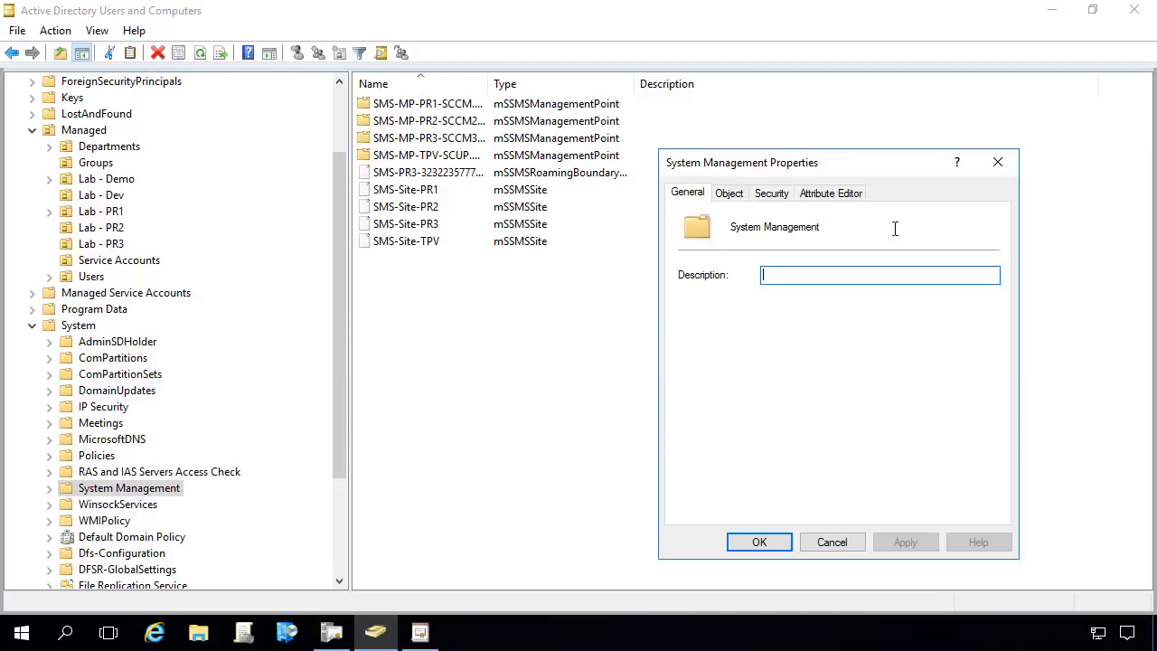
left_click(774, 195)
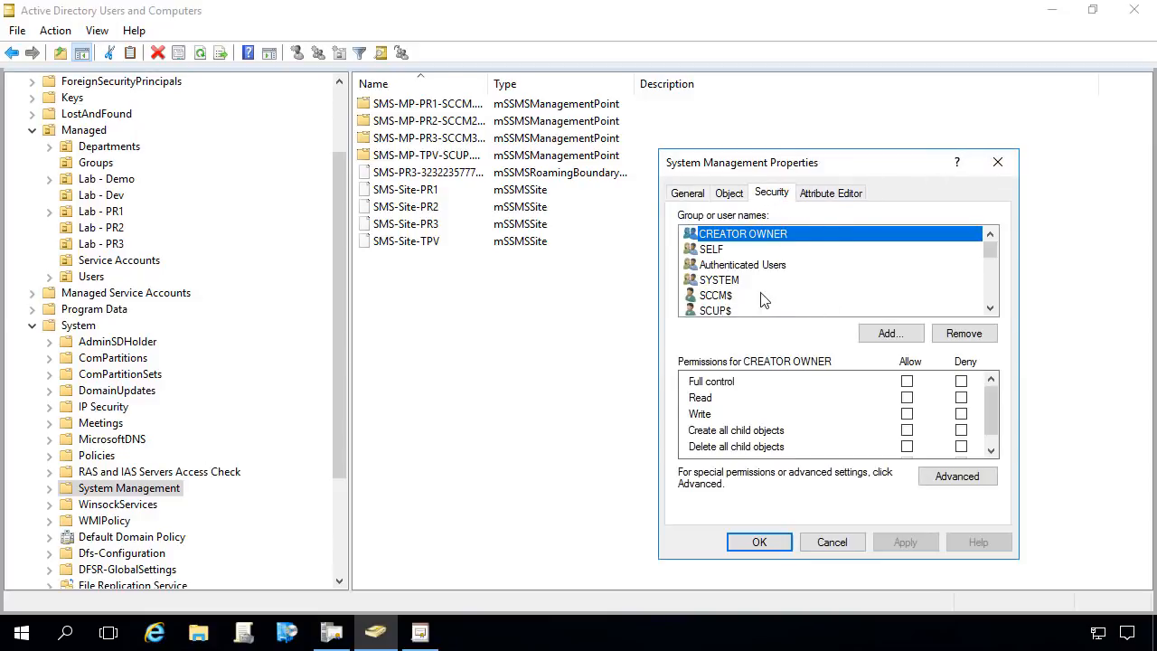
scroll(762, 300, "down", 3)
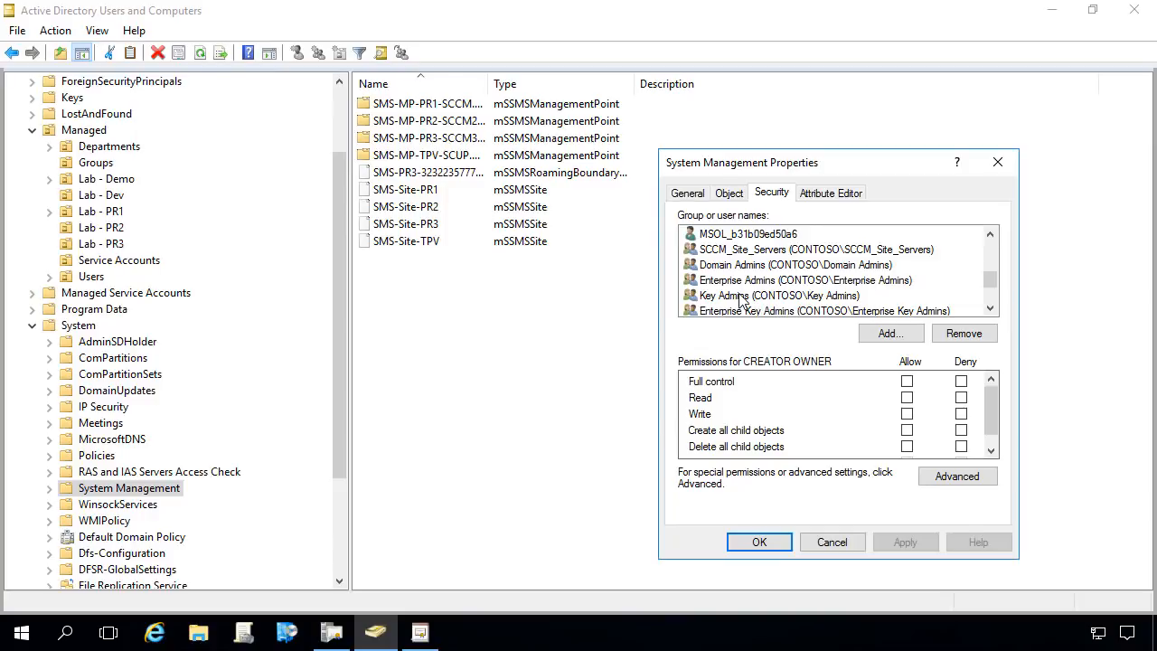
scroll(832, 278, "up", 2)
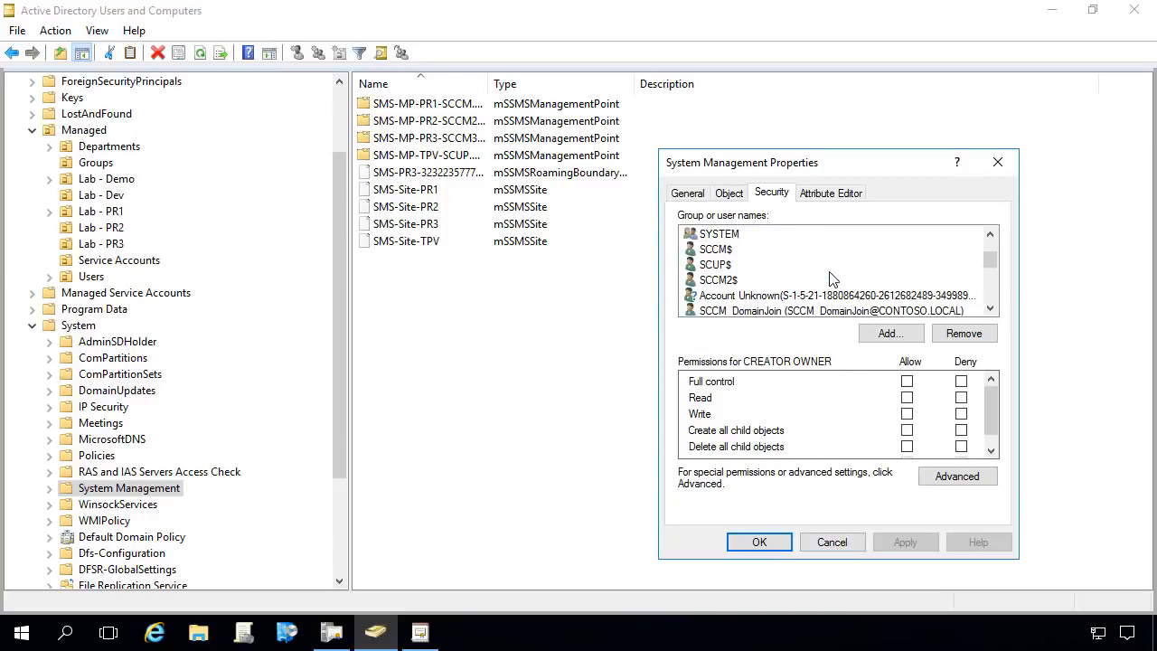
left_click(781, 542)
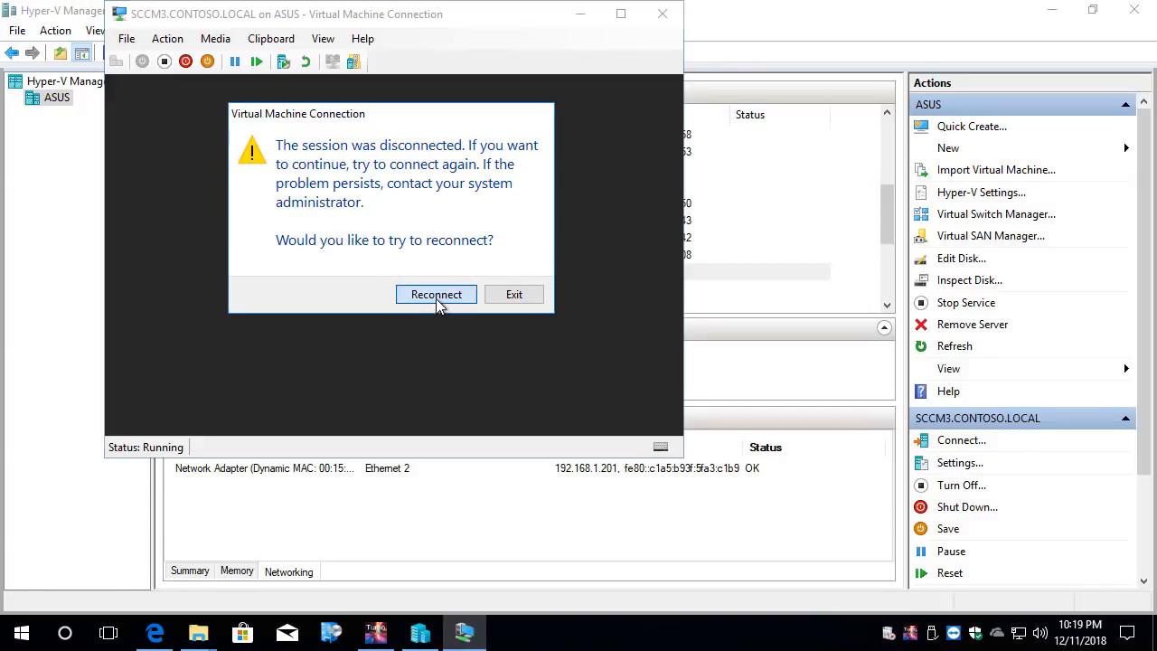
- Reconnect to the SCCM3 virtual machine and select .NET Framework 3.5 Features for installation on SCCM3.CONTOSO.LOCAL, without adding roles
left_click(433, 296)
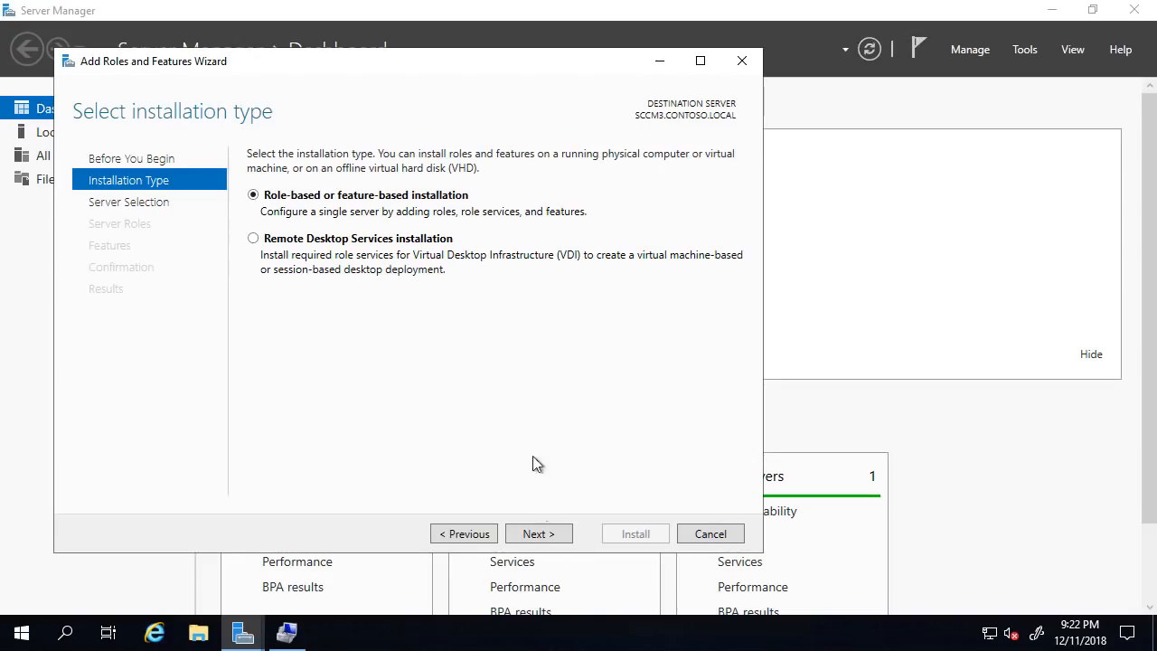
left_click(533, 540)
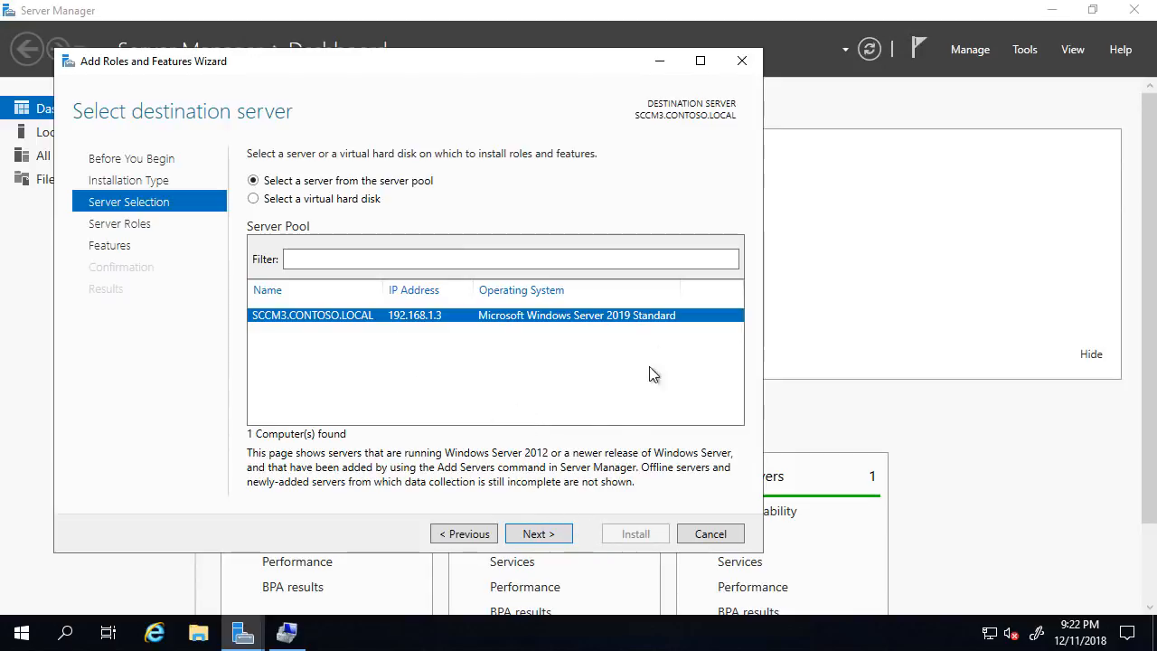
left_click(536, 534)
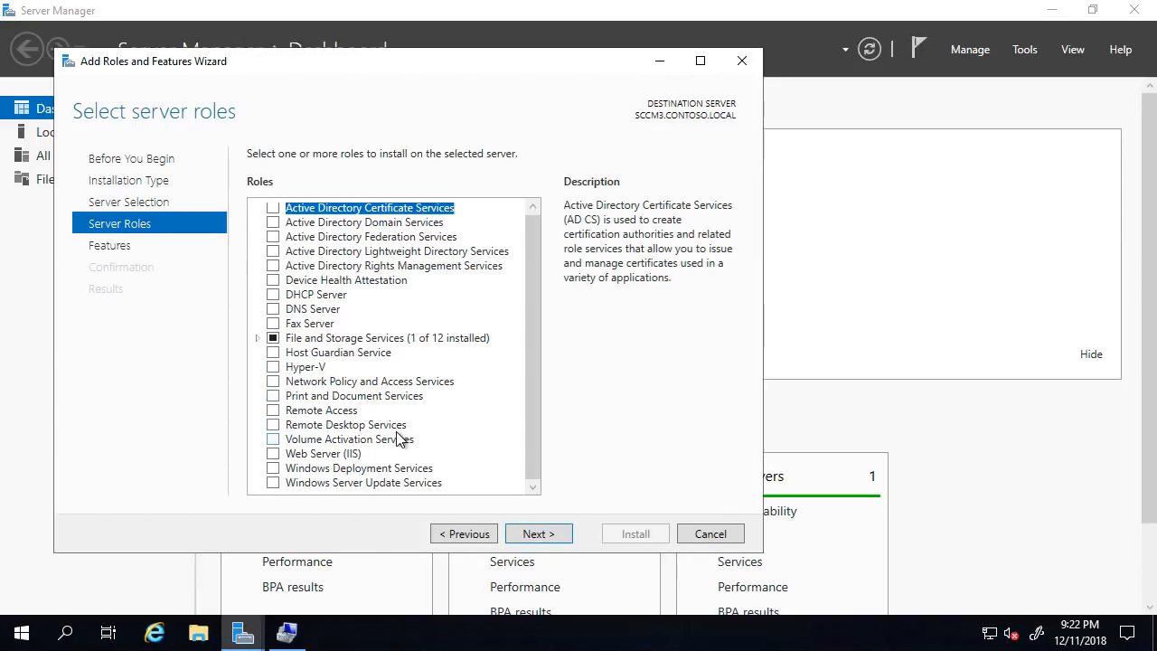
left_click(536, 536)
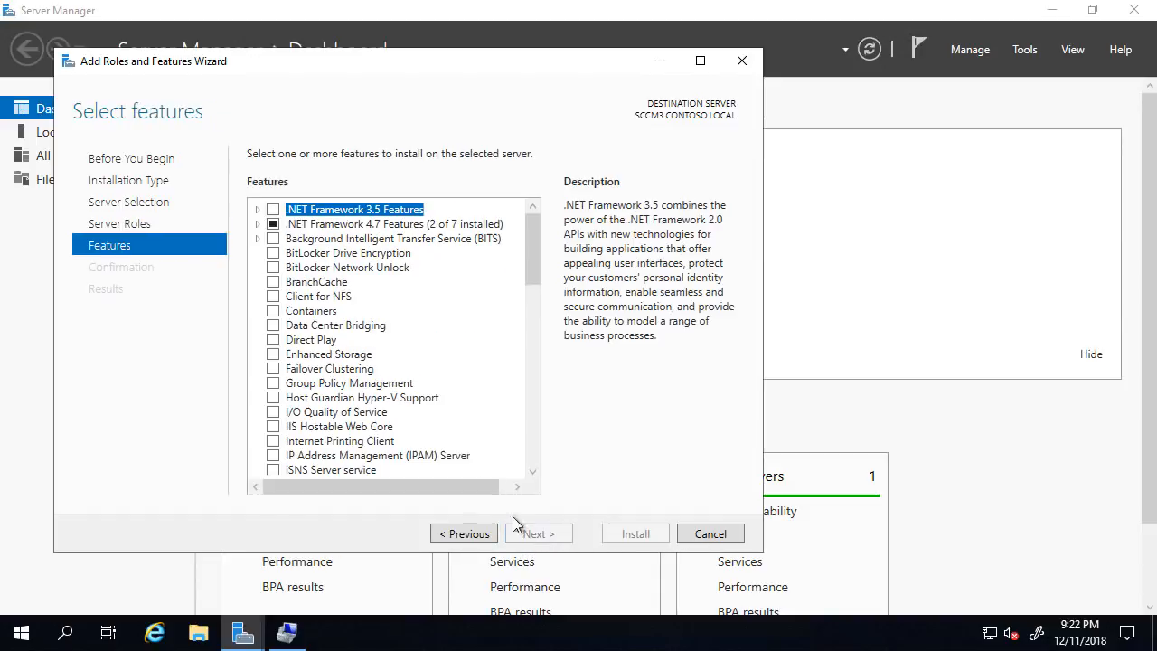
left_click(274, 210)
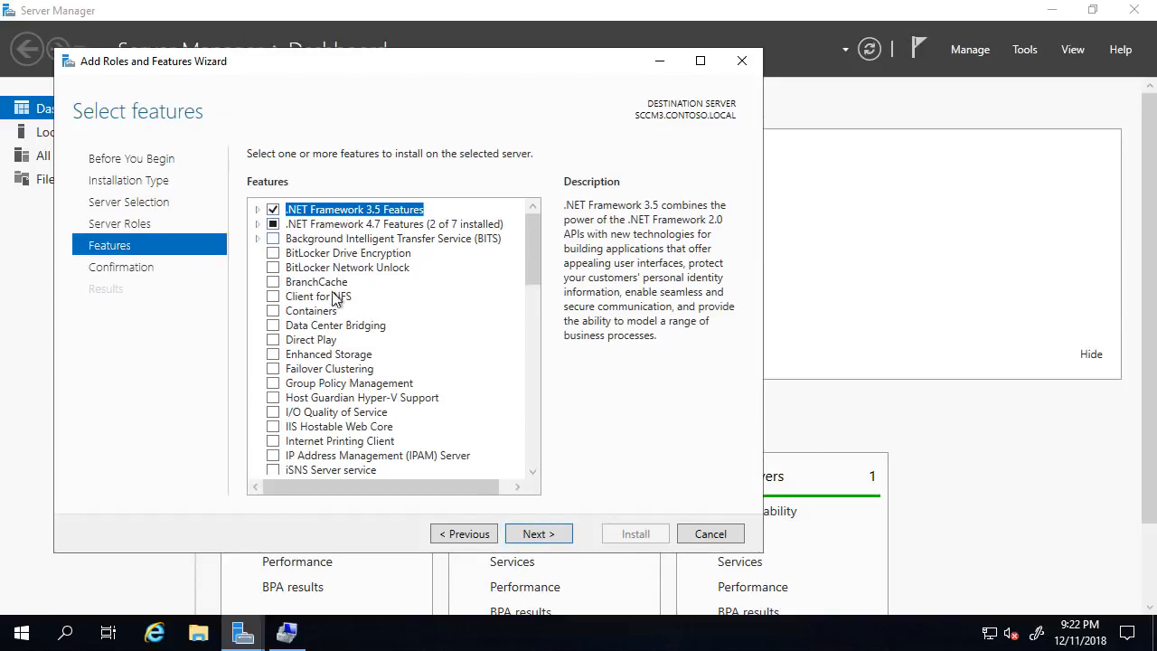
left_click(538, 535)
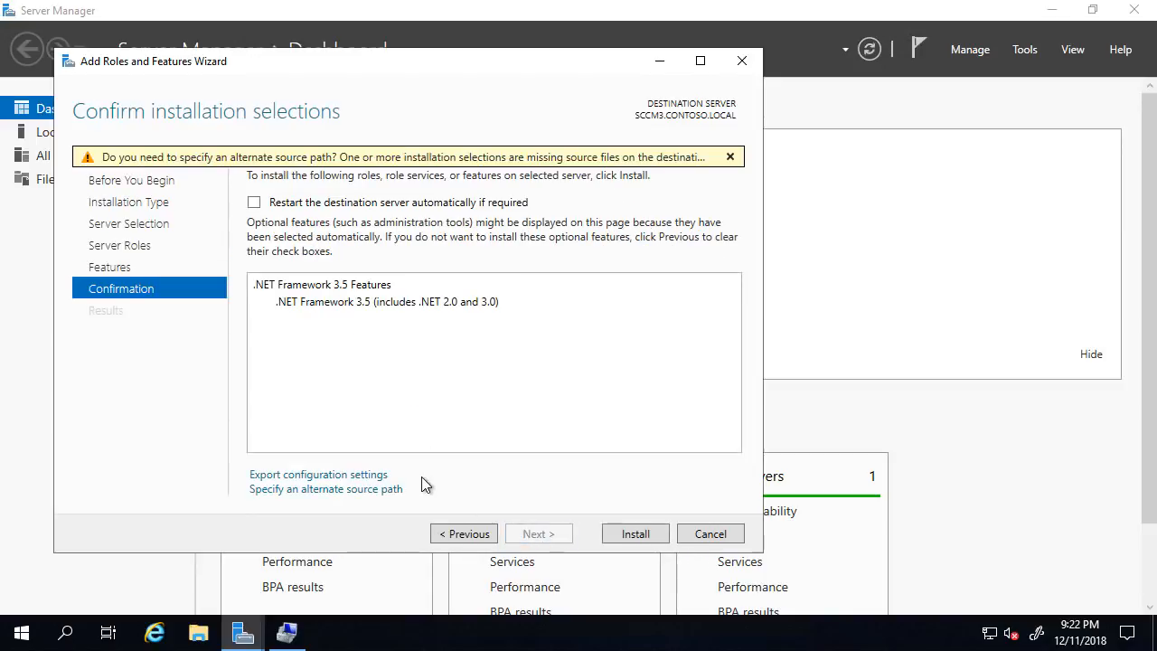
- Enter Z:\sources\sxs as the alternate source path for the .NET Framework 3.5 installation
left_click(323, 489)
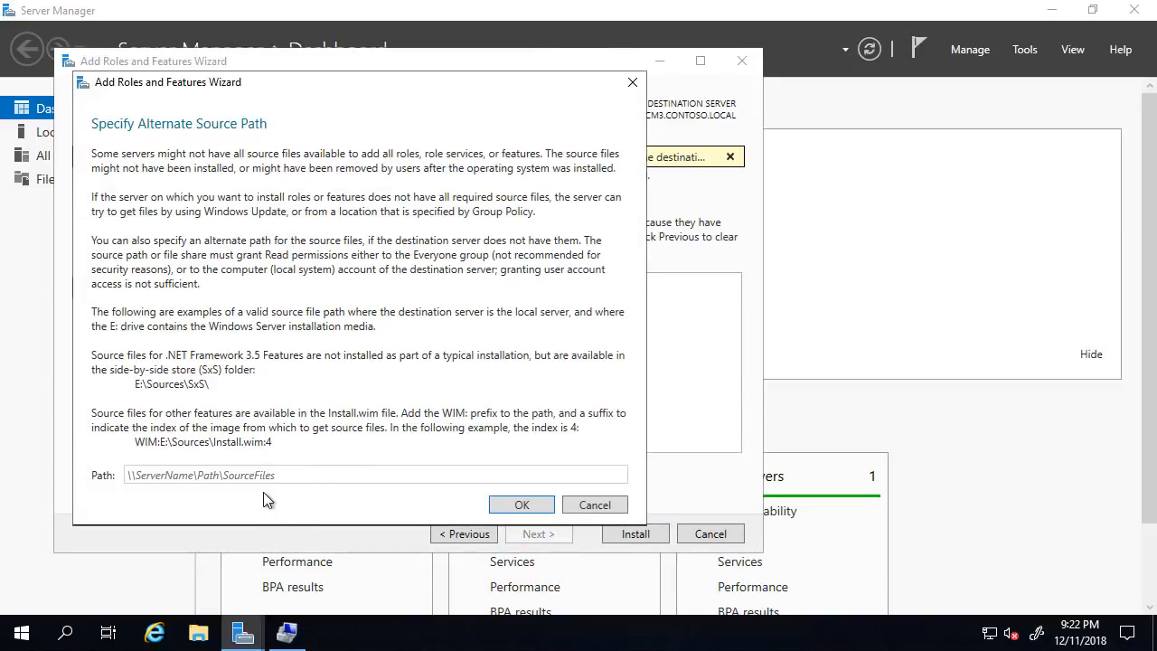
left_click(262, 481)
type("Z:\\sources\\sxs")
left_click_drag(212, 475, 75, 466)
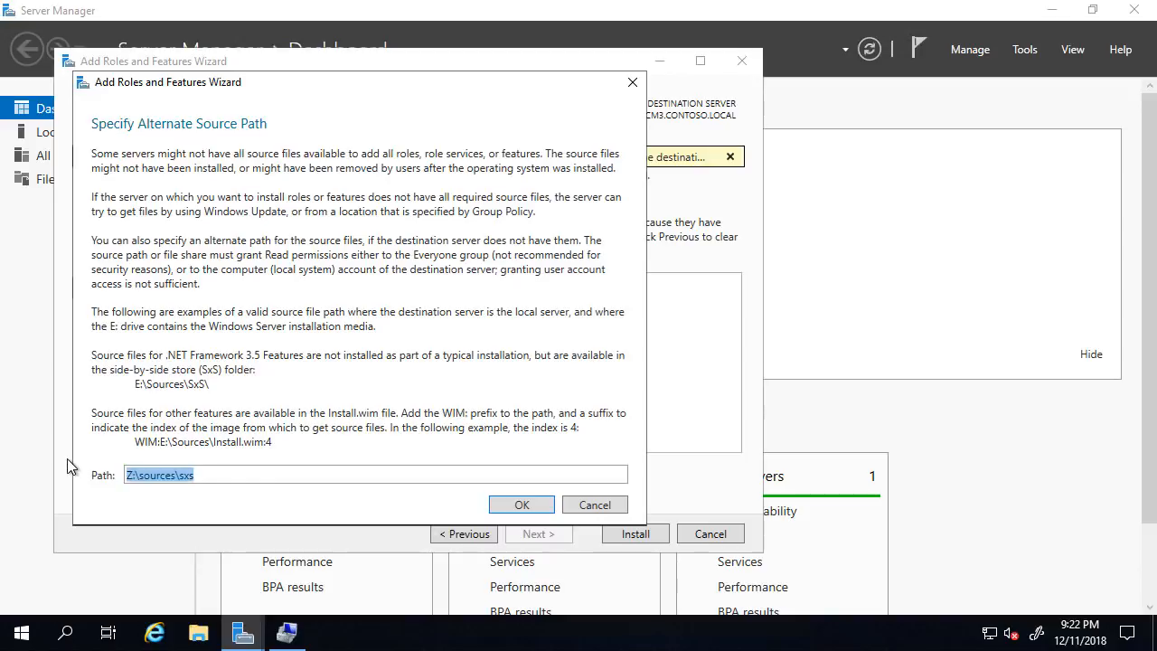
- Check the cabinet files in the sources\sxs folder on DVD drive Z: in File Explorer, and accept the alternate source path
left_click(198, 632)
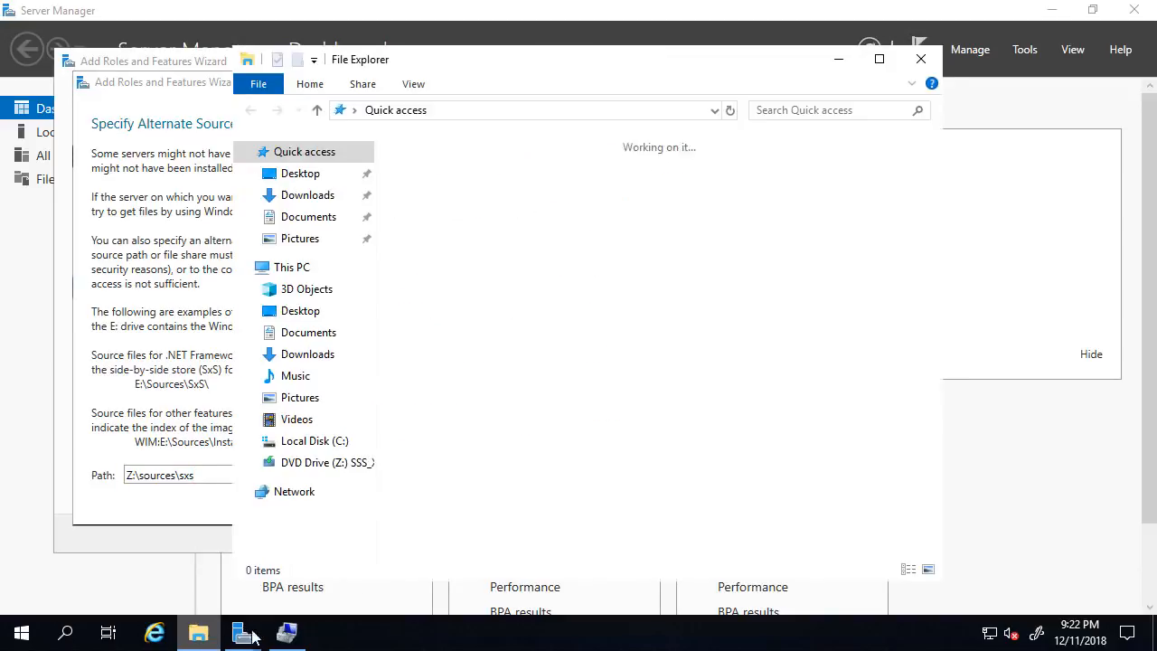
right_click(329, 464)
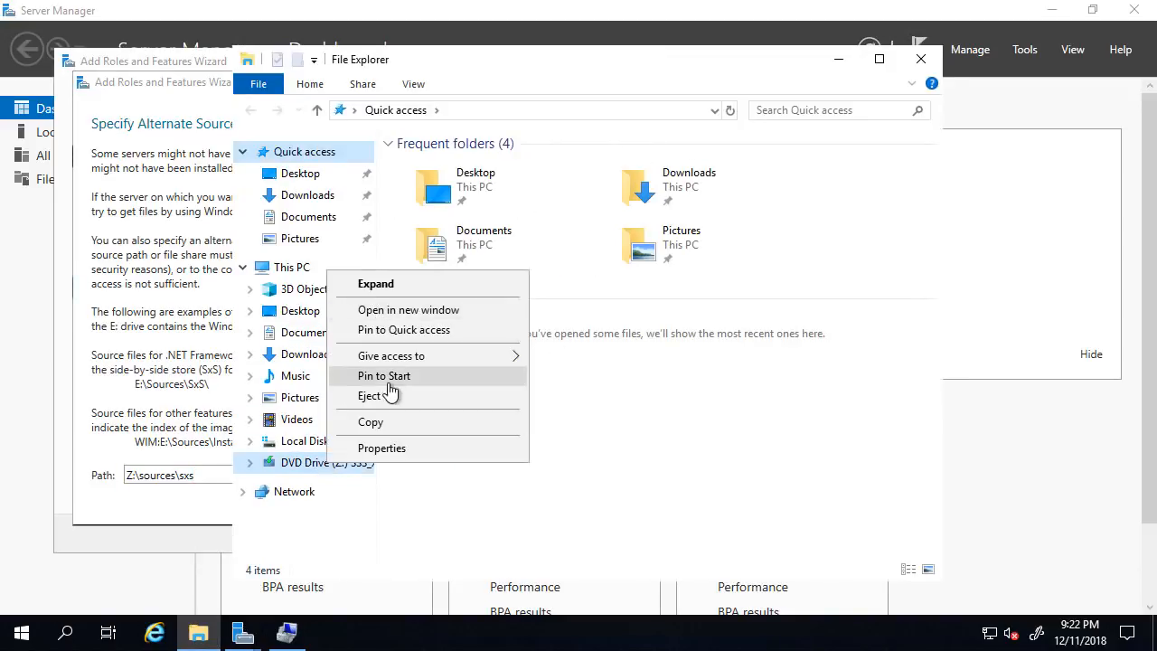
left_click(398, 310)
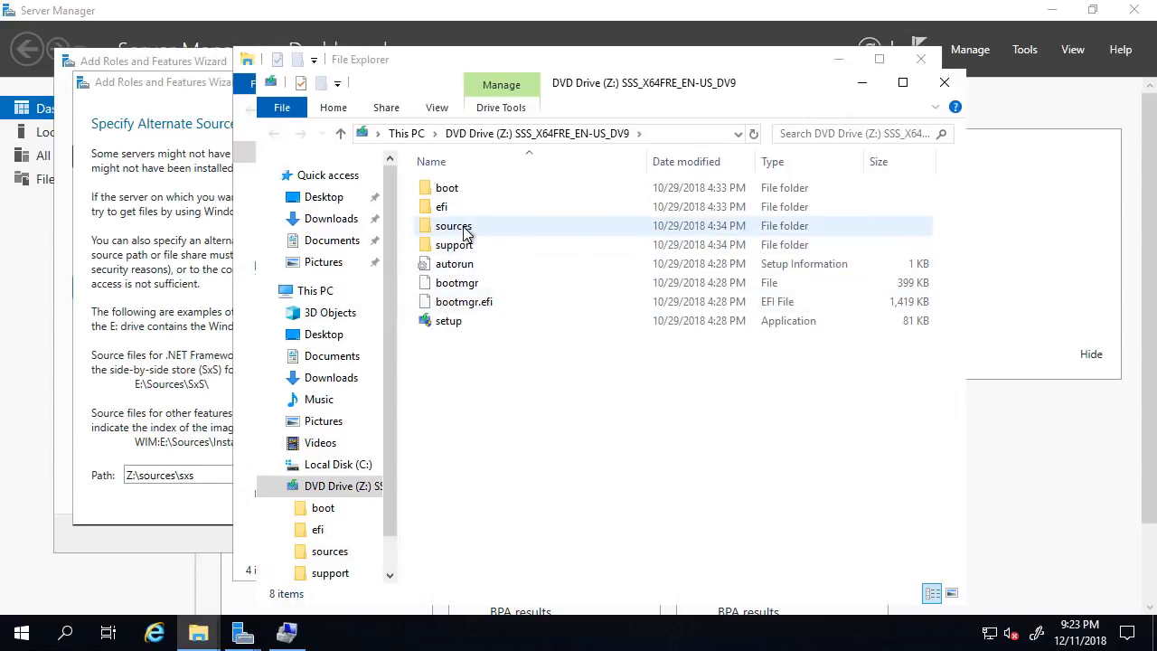
double_click(460, 228)
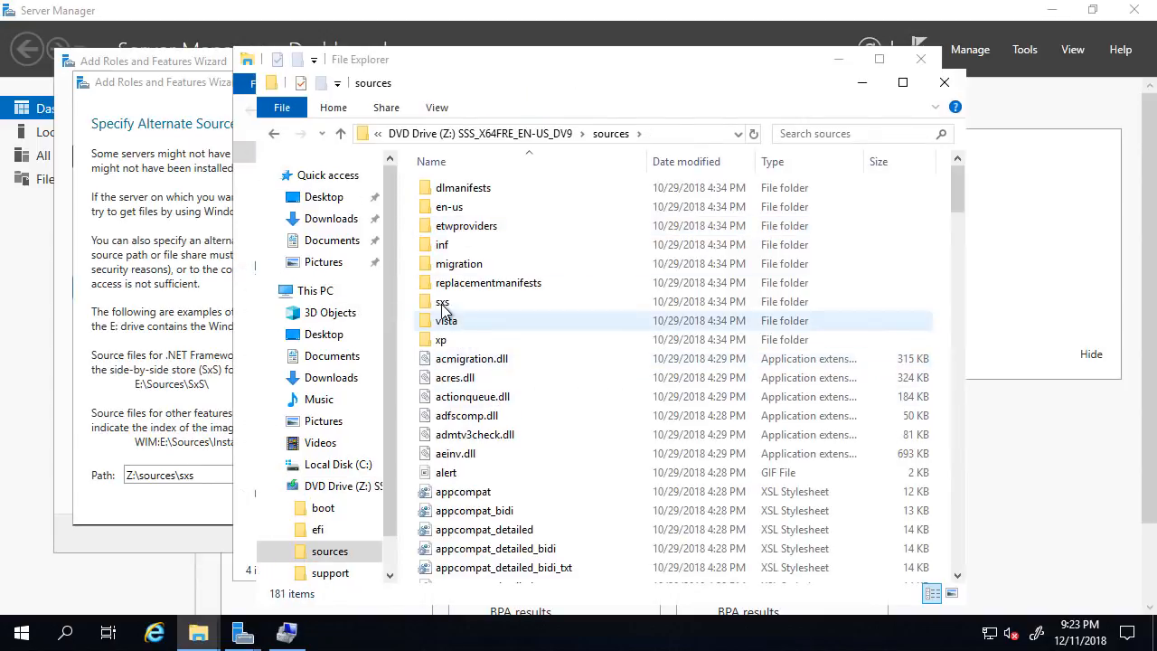
left_click(442, 306)
double_click(442, 306)
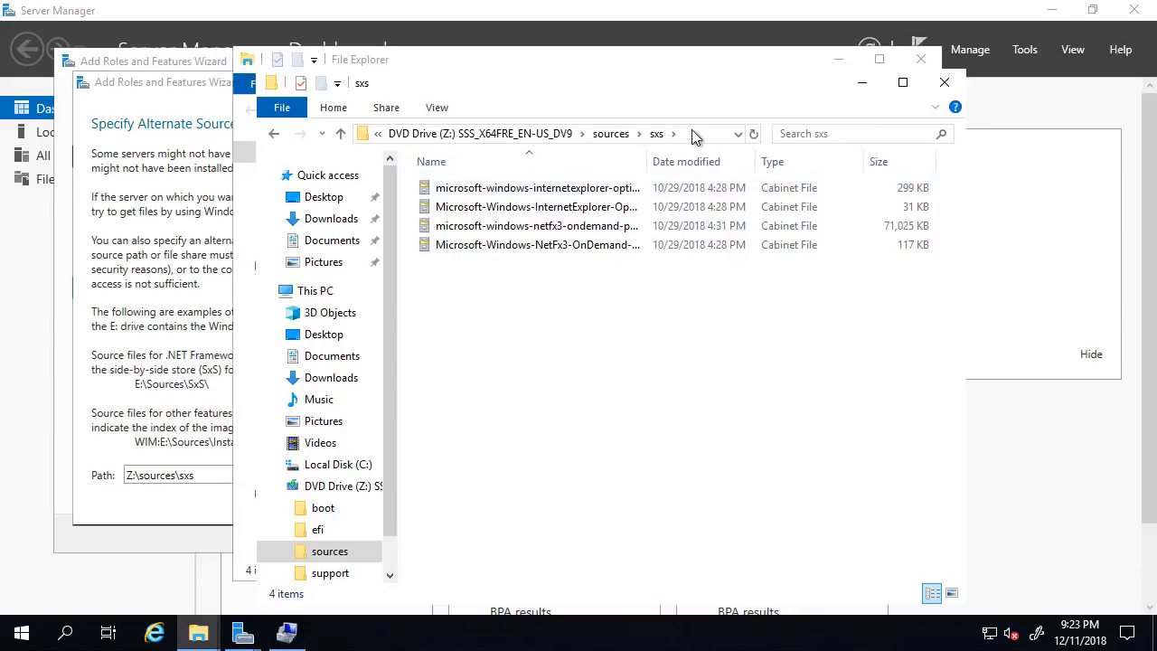
left_click(639, 188)
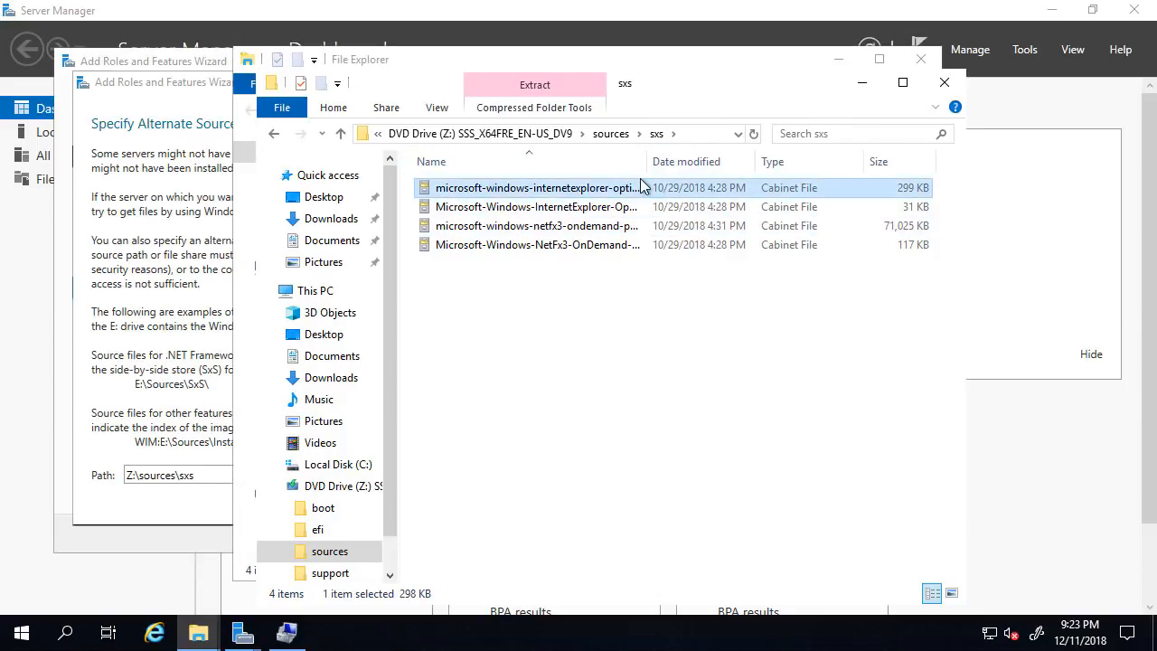
left_click(592, 229)
left_click(864, 84)
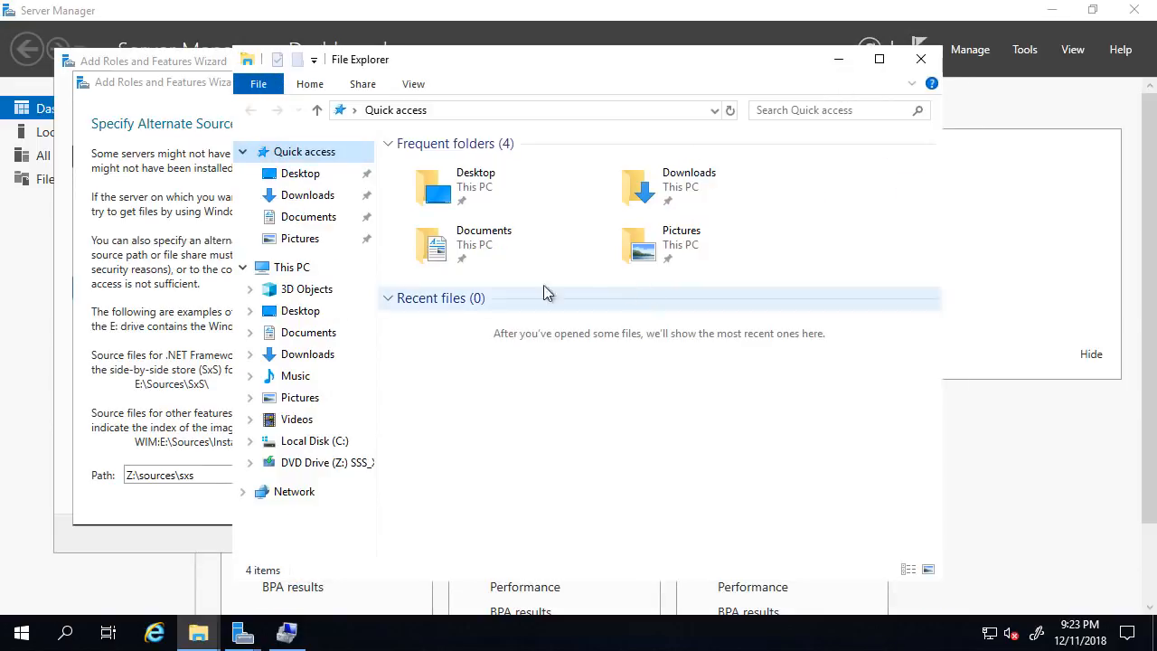
left_click(199, 401)
left_click(531, 510)
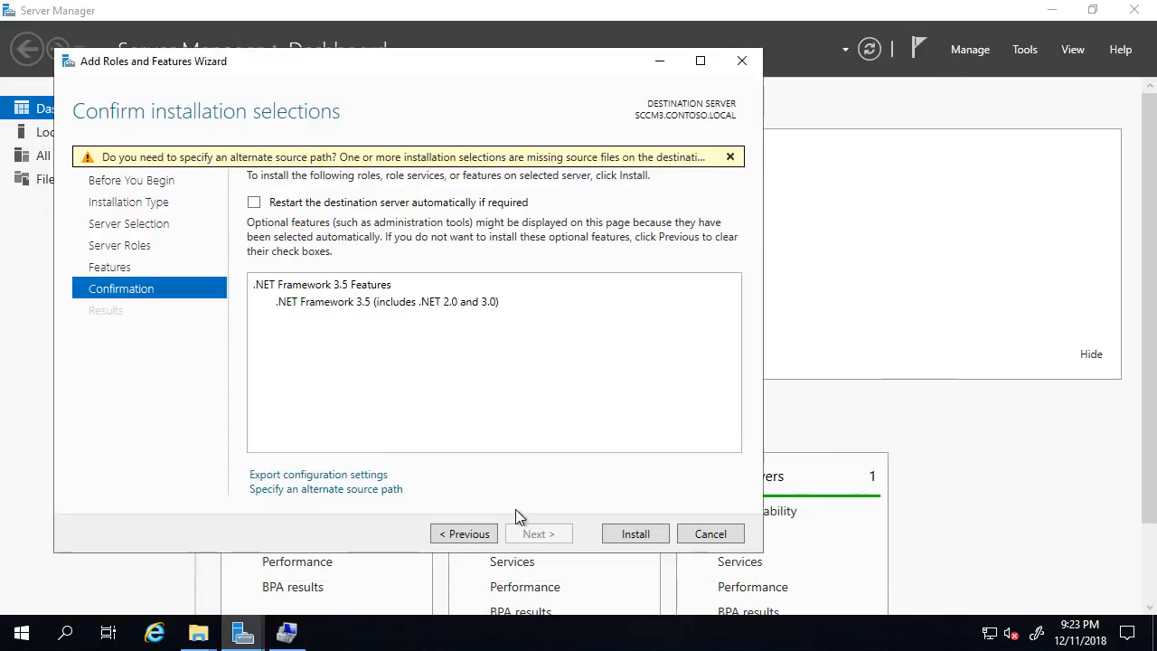
- Install .NET Framework 3.5 Features on SCCM3.CONTOSO.LOCAL and close the wizard once the installation ends
left_click(636, 534)
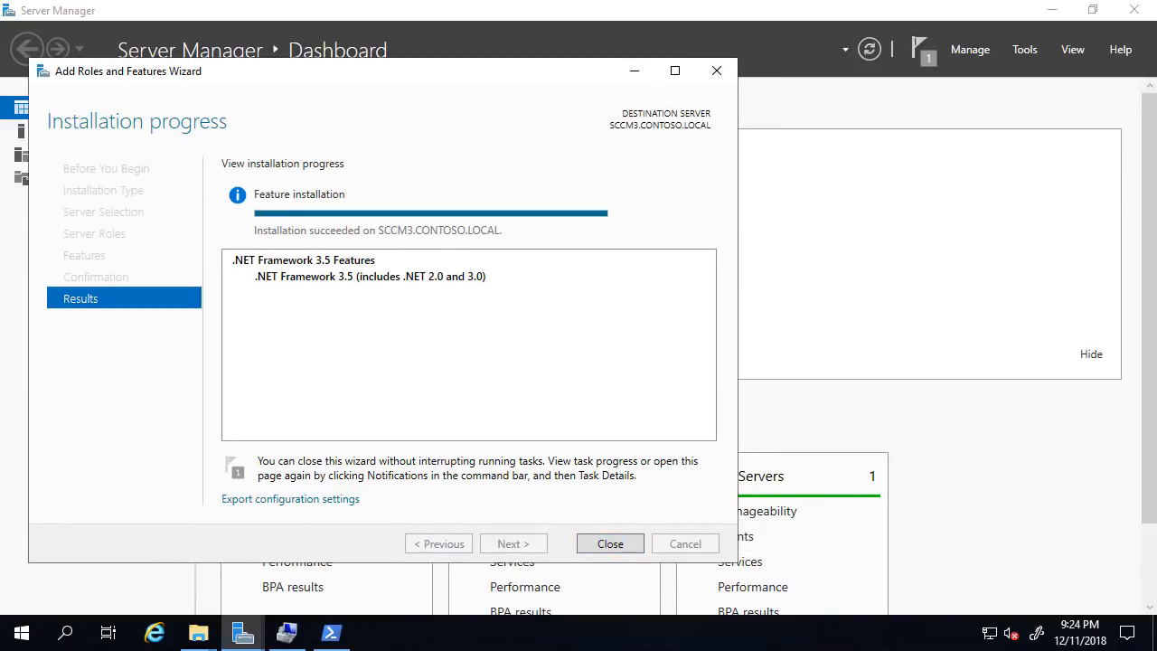
left_click(610, 544)
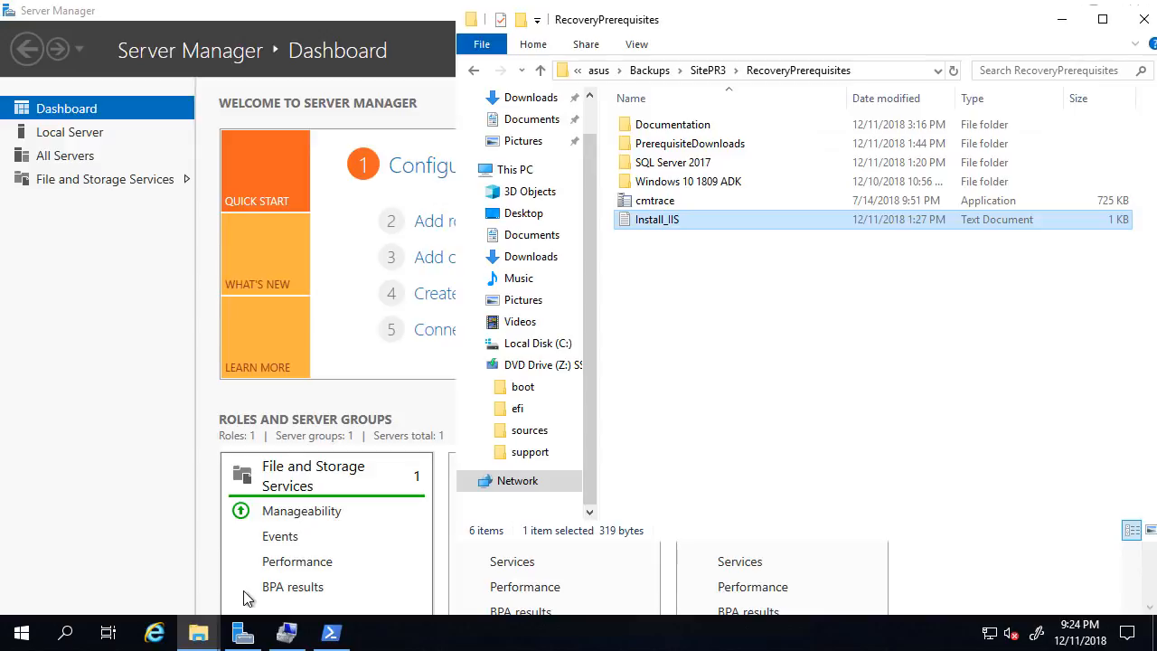
- Copy the Install-WindowsFeature command from the Install_IIS text file and run it in PowerShell to install the IIS features, BITS and RDC
double_click(646, 220)
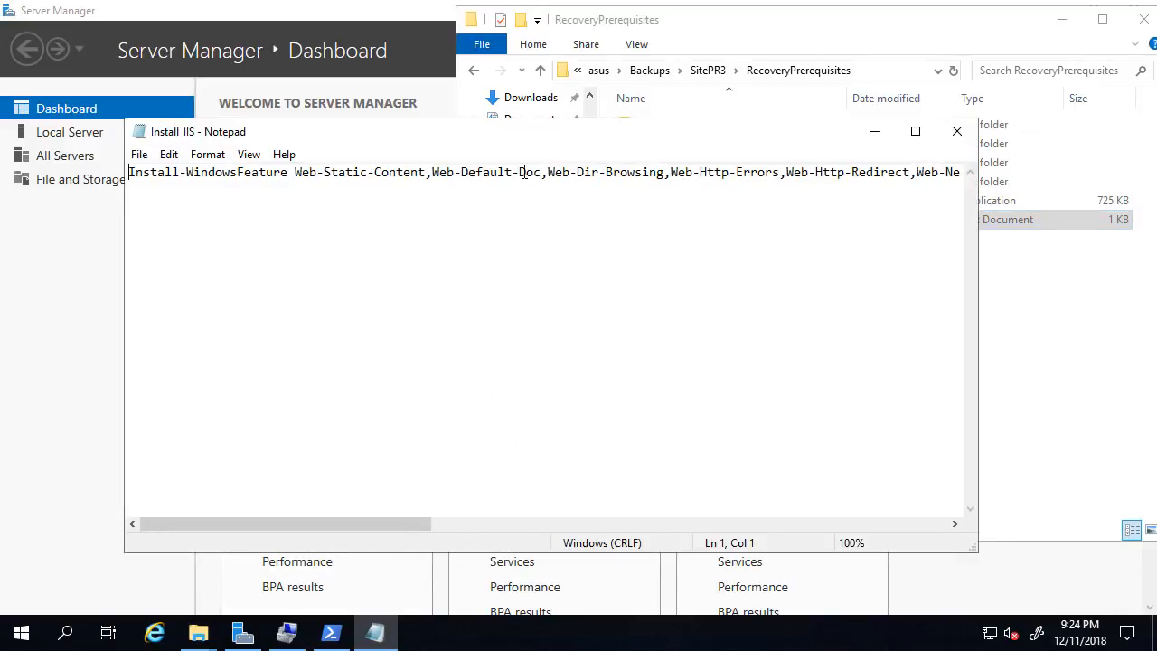
key("ctrl+a")
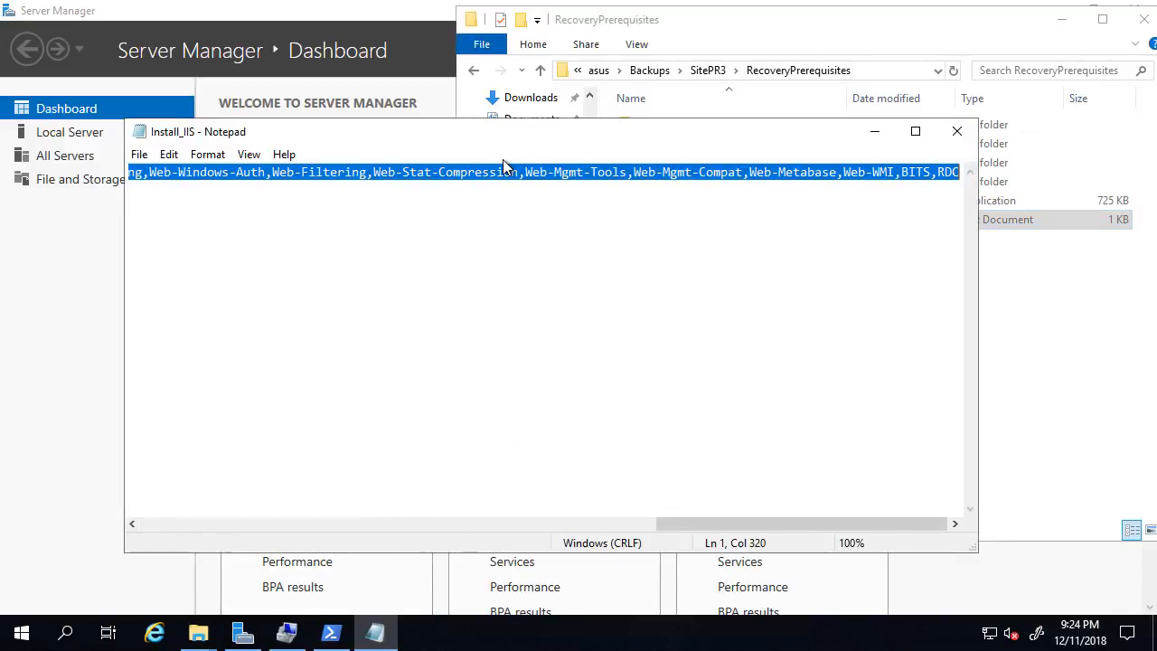
left_click(881, 135)
left_click(341, 636)
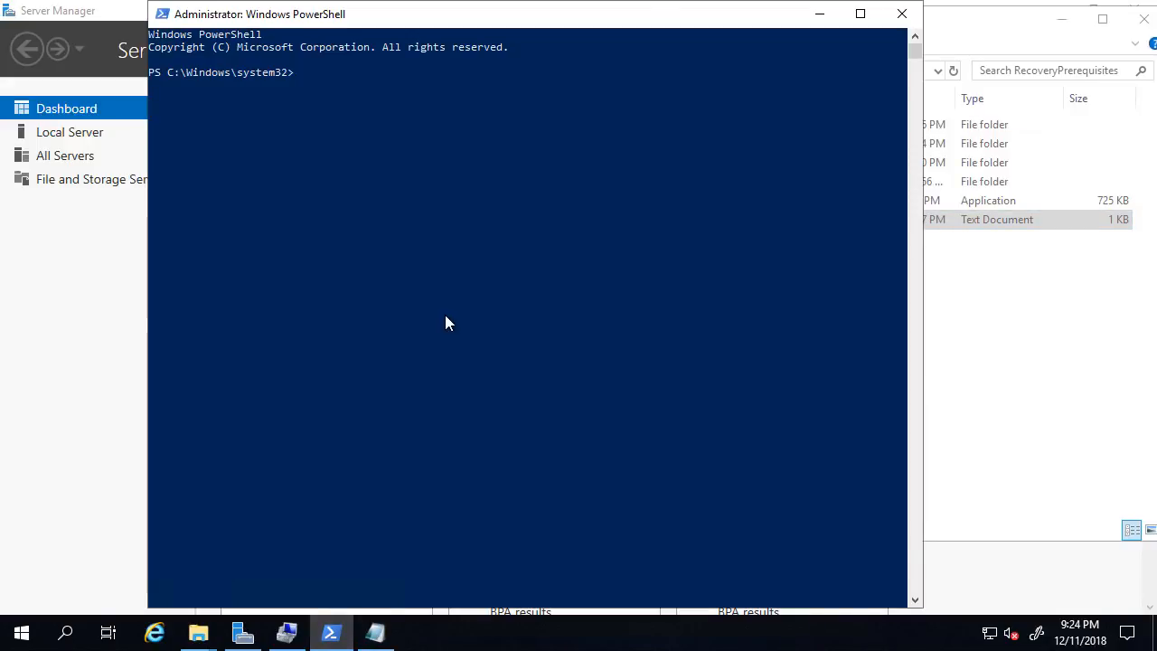
right_click(444, 315)
right_click(443, 320)
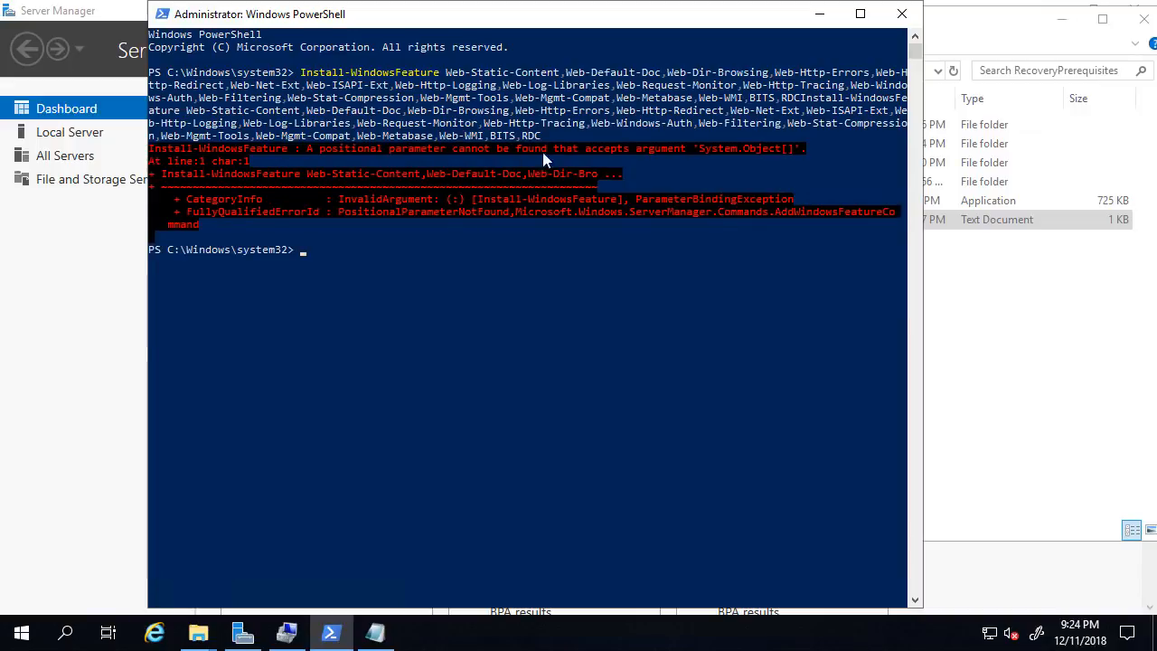
right_click(509, 406)
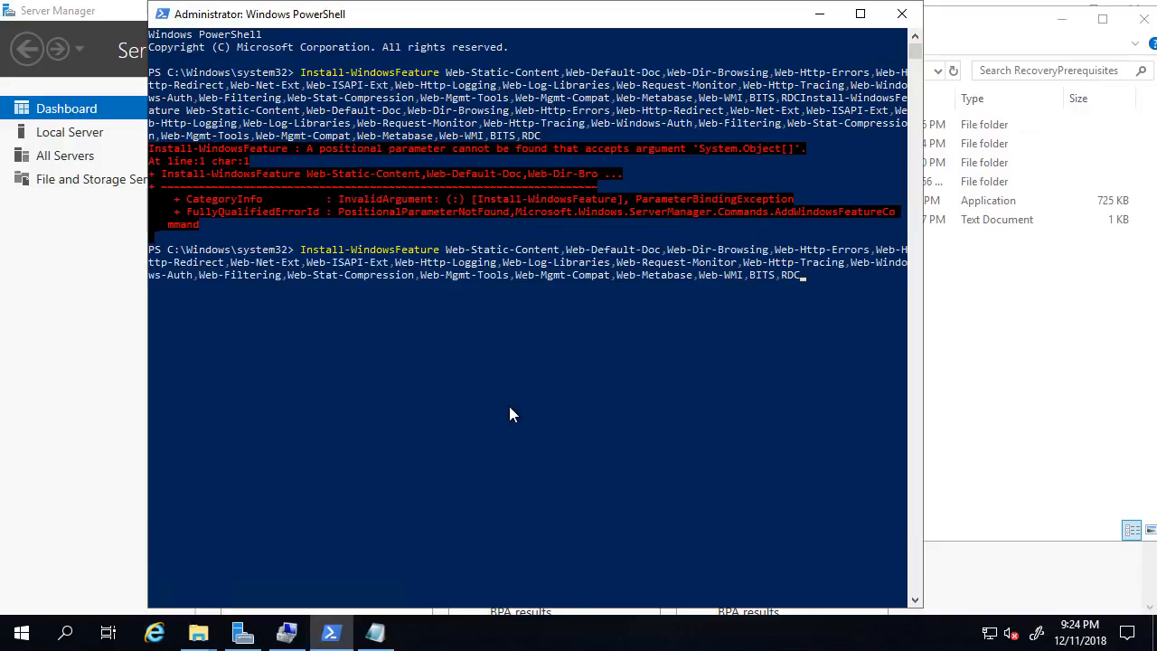
key("Return")
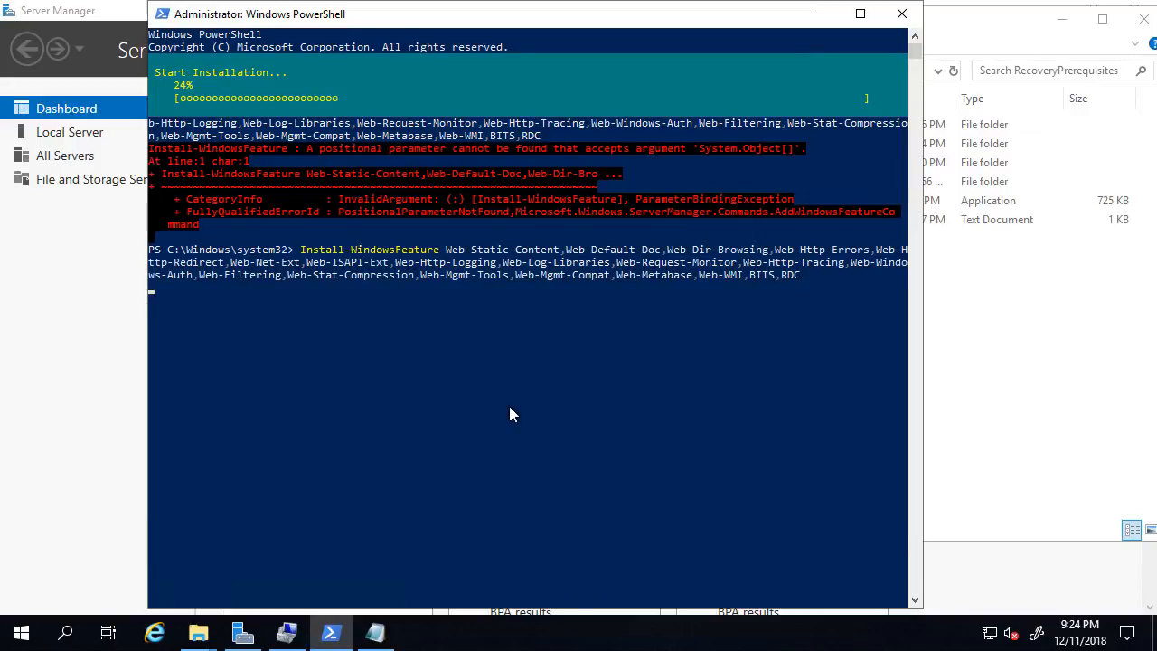
- Run adksetup from the Windows 10 1809 ADK\ADK folder, keep the default install path and accept the license terms
left_click(962, 420)
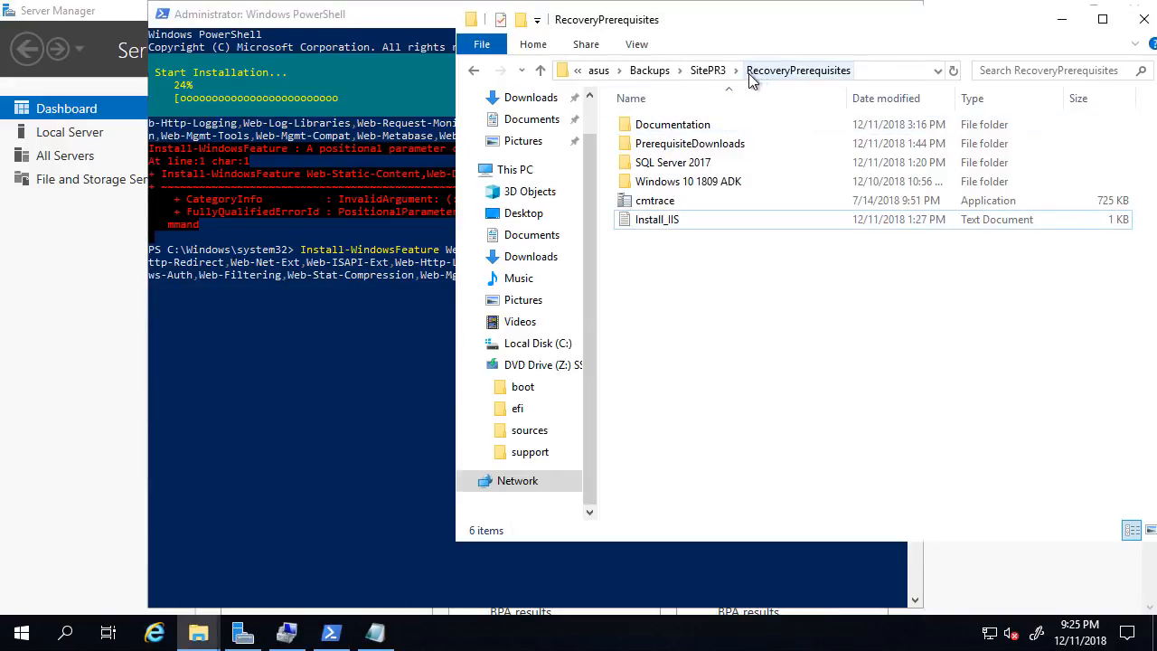
double_click(655, 182)
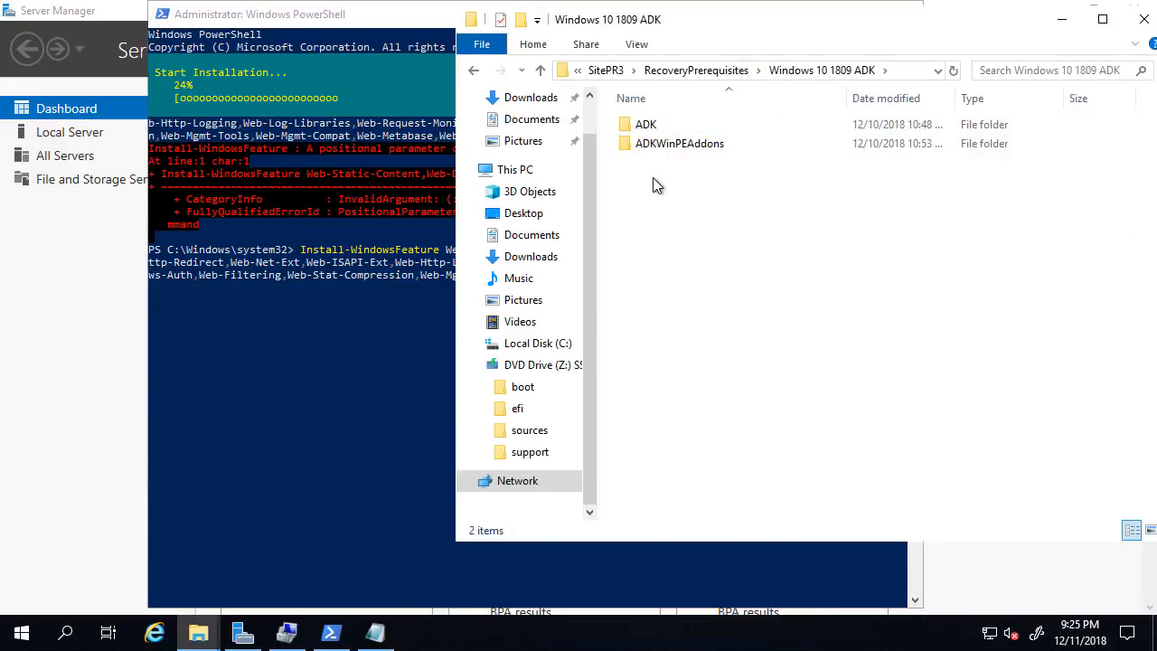
double_click(646, 128)
double_click(660, 145)
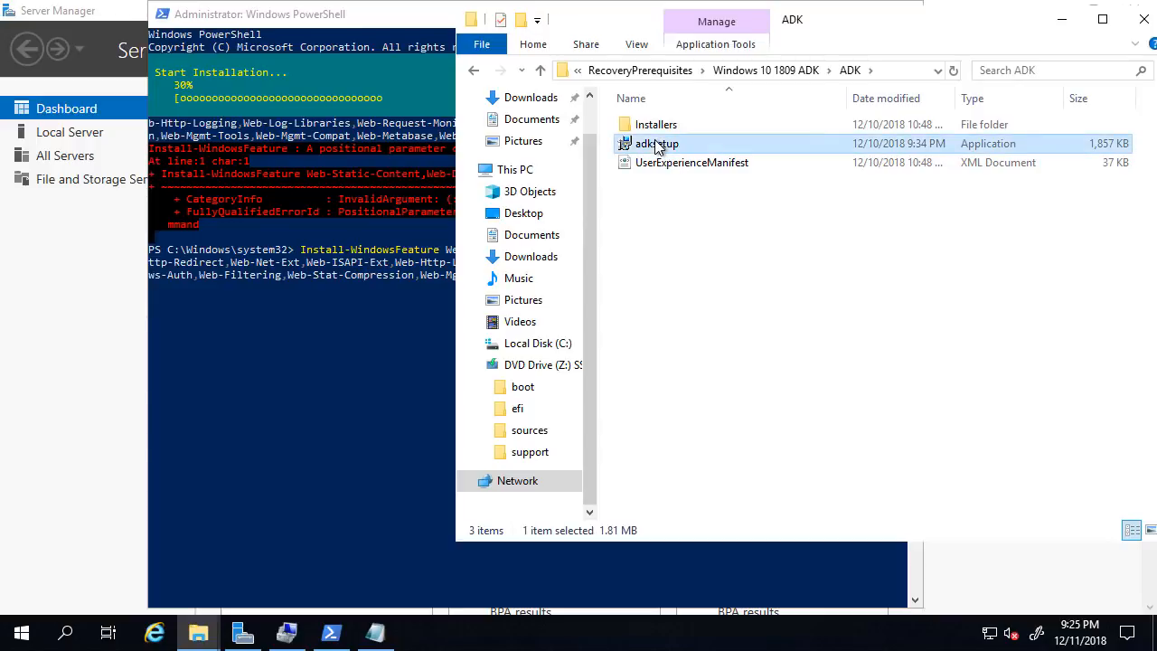
left_click(657, 334)
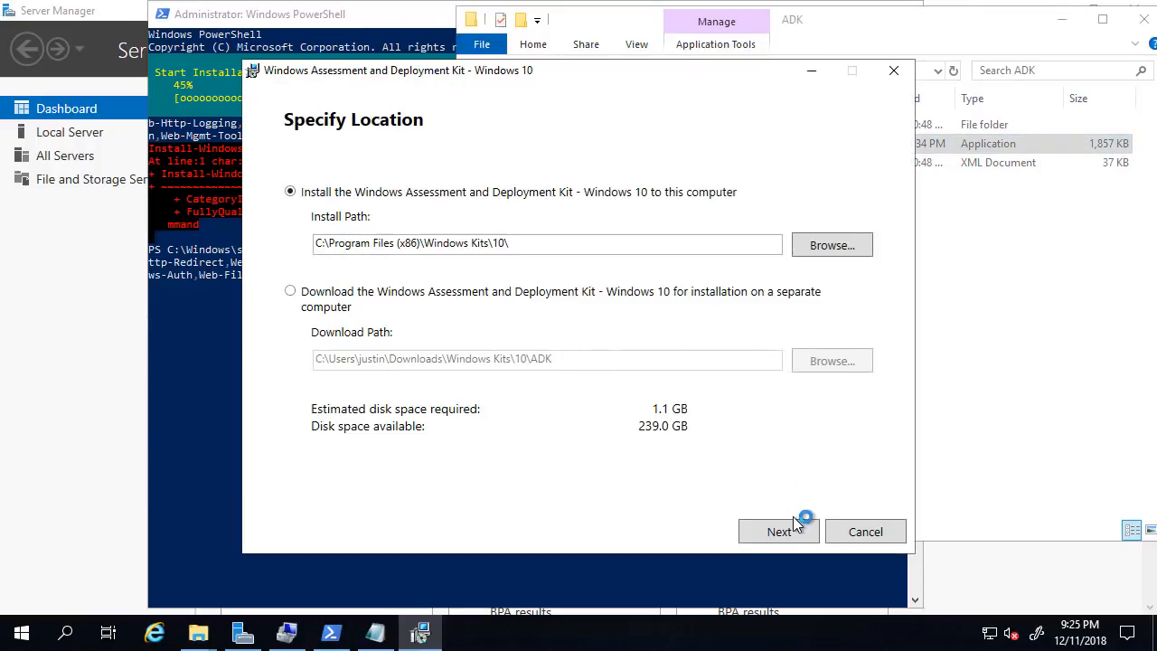
left_click(790, 530)
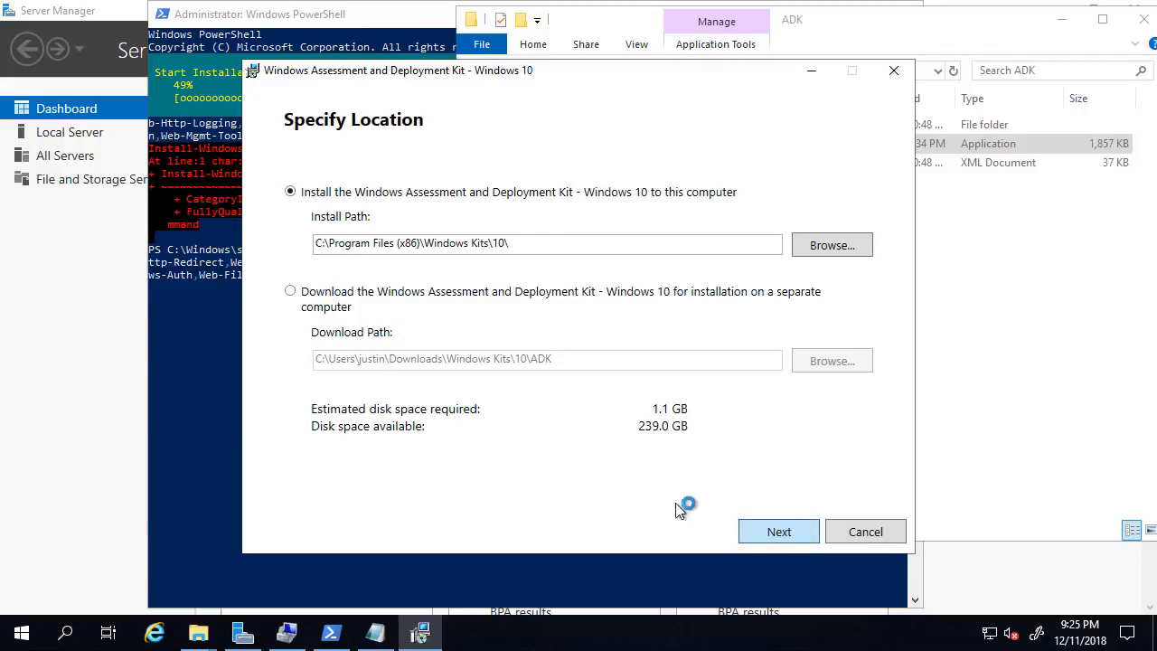
left_click(780, 537)
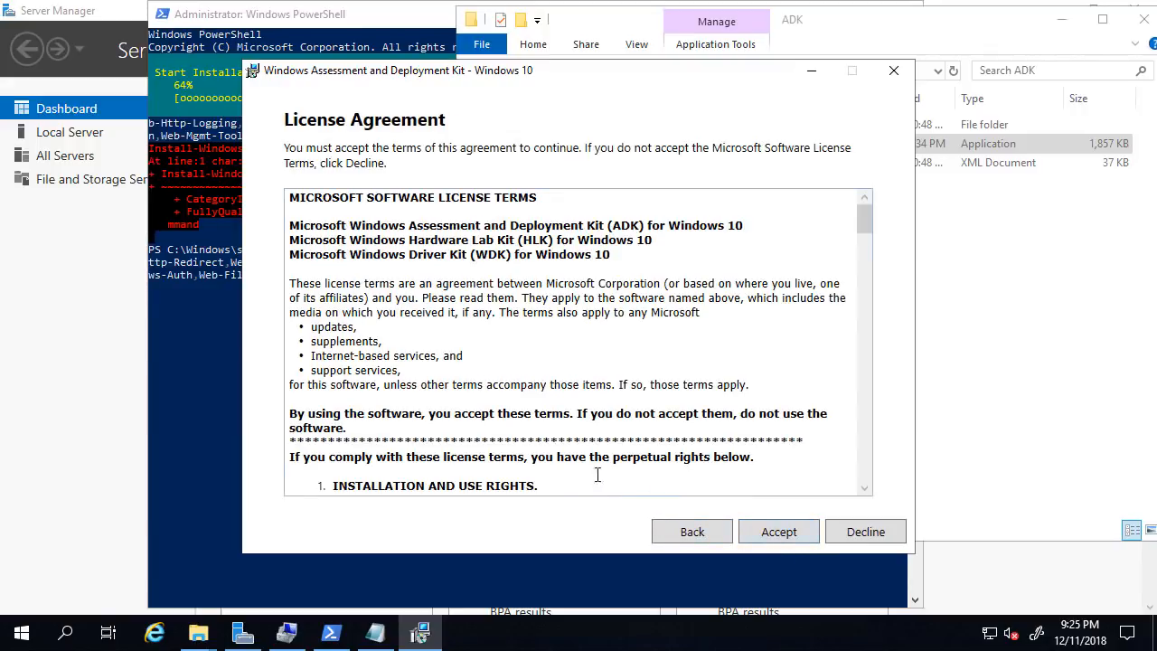
left_click(778, 532)
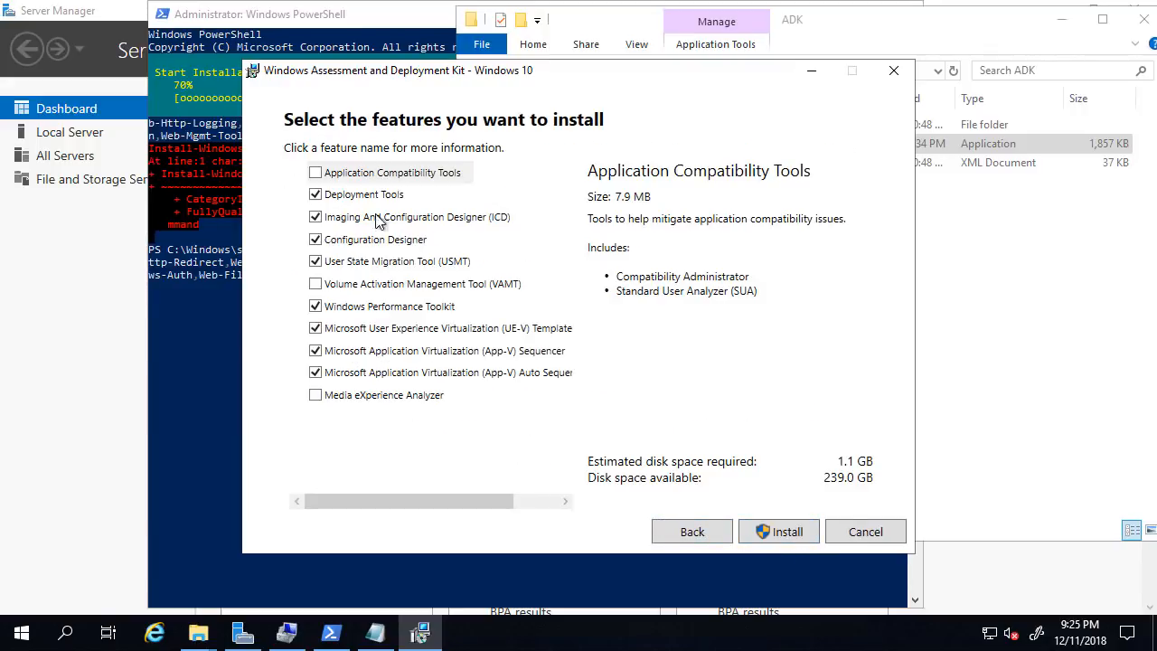
- Install only Deployment Tools and User State Migration Tool (USMT) from the ADK, deselecting all other features, and close the setup
left_click(314, 217)
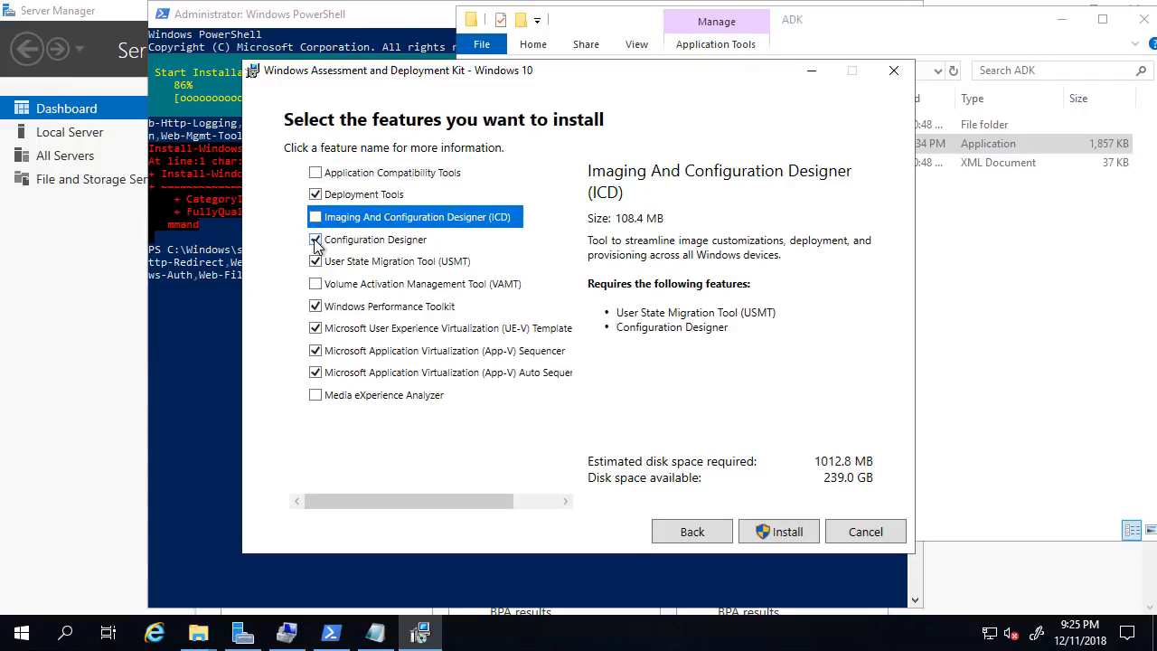
left_click(315, 240)
left_click(315, 307)
left_click(316, 329)
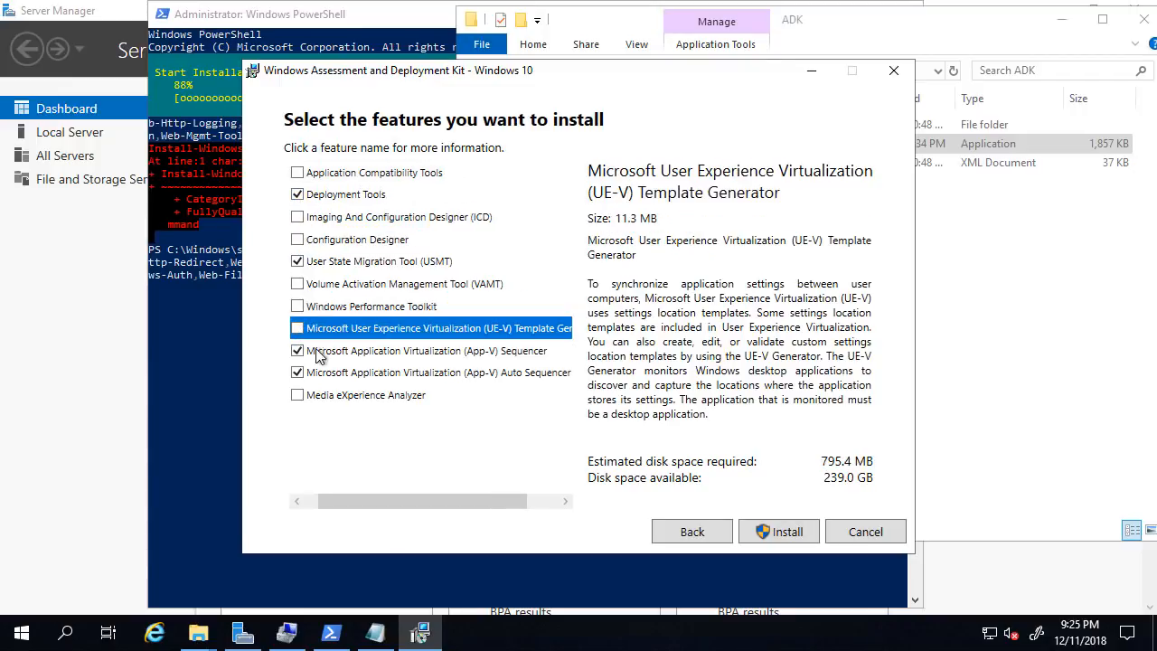
left_click(298, 350)
left_click(298, 373)
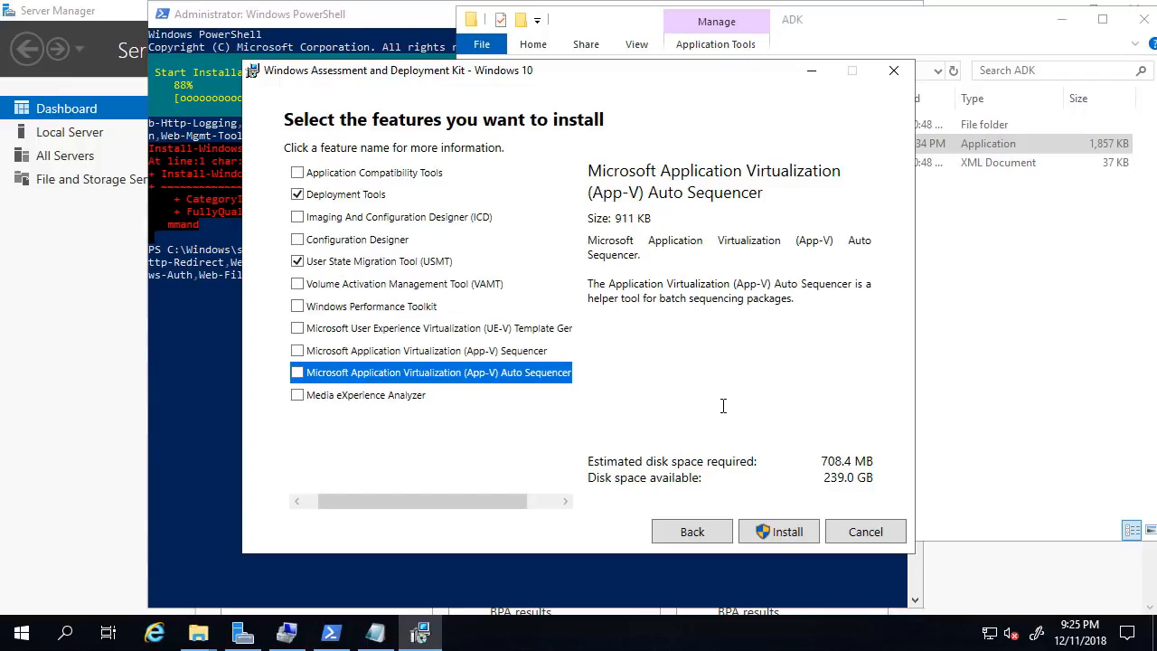
left_click(783, 535)
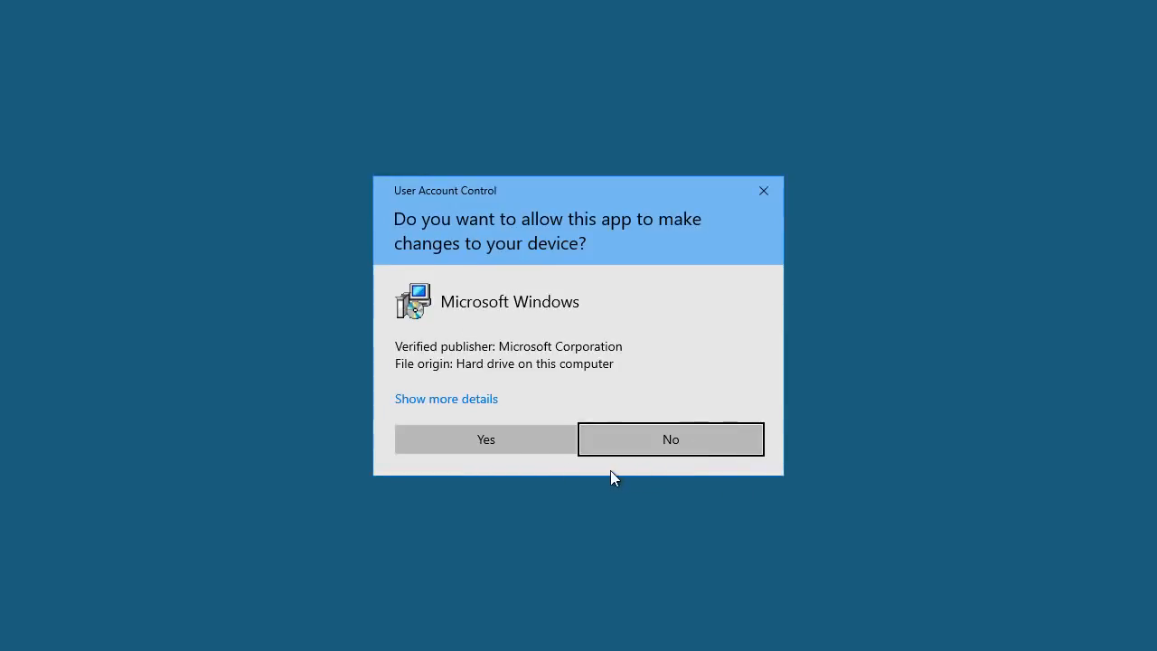
left_click(479, 439)
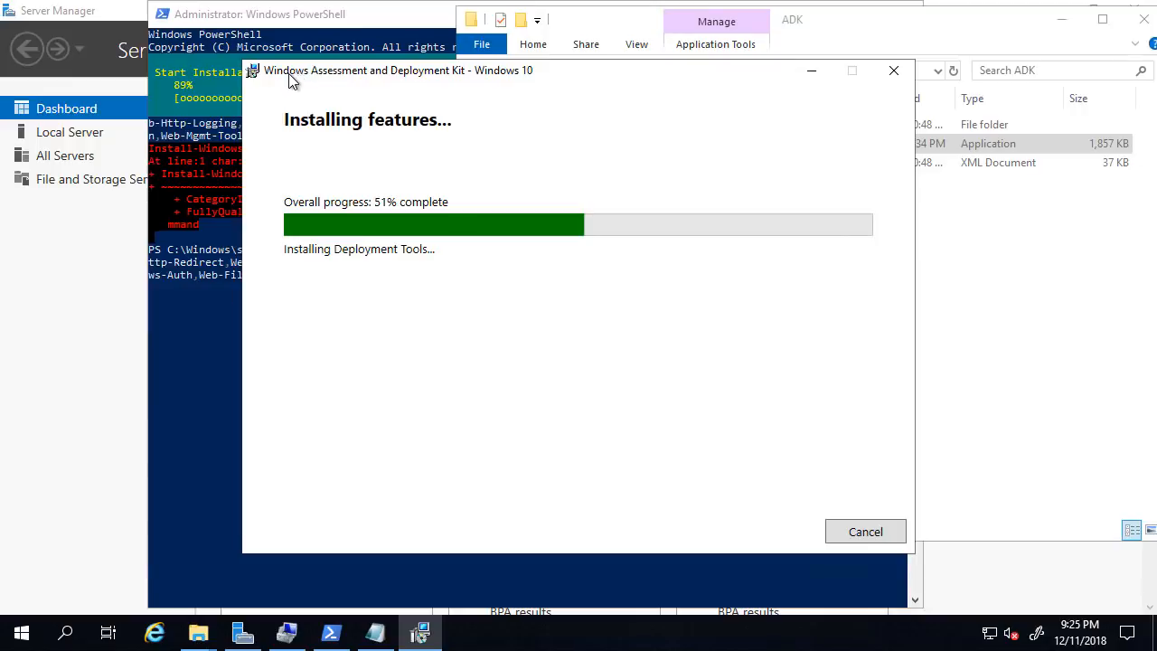
left_click_drag(290, 77, 92, 144)
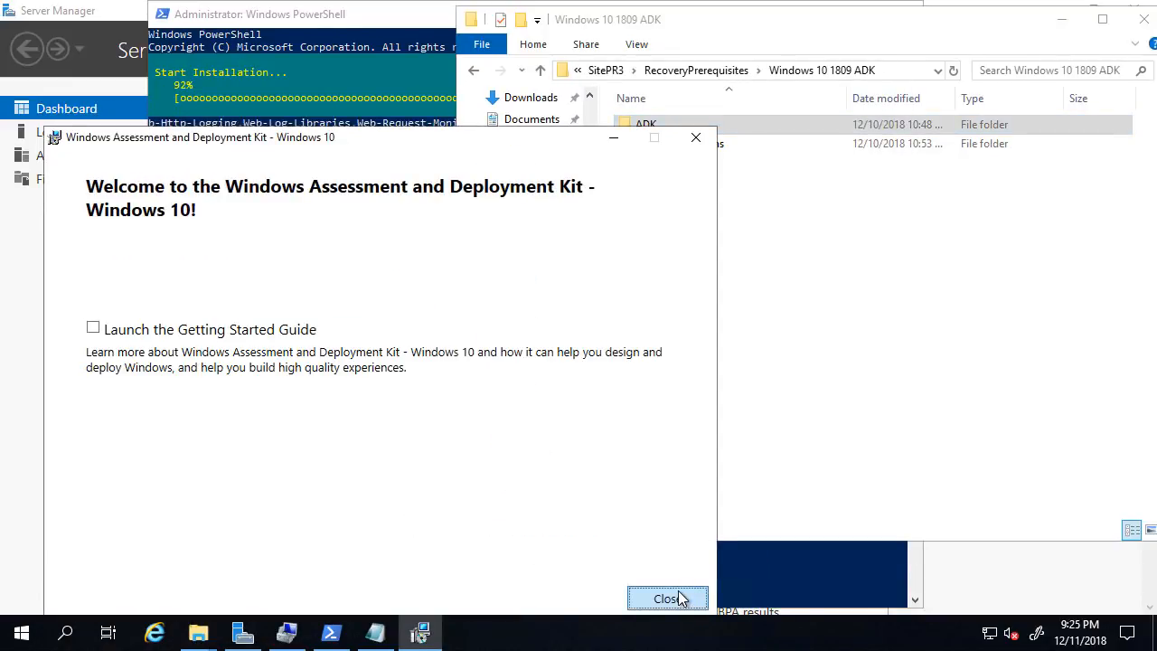
left_click(679, 598)
- Run adkwinpesetup from the ADKWinPEAddons folder, accept the license terms and start installing Windows Preinstallation Environment (Windows PE) in the default path
double_click(683, 144)
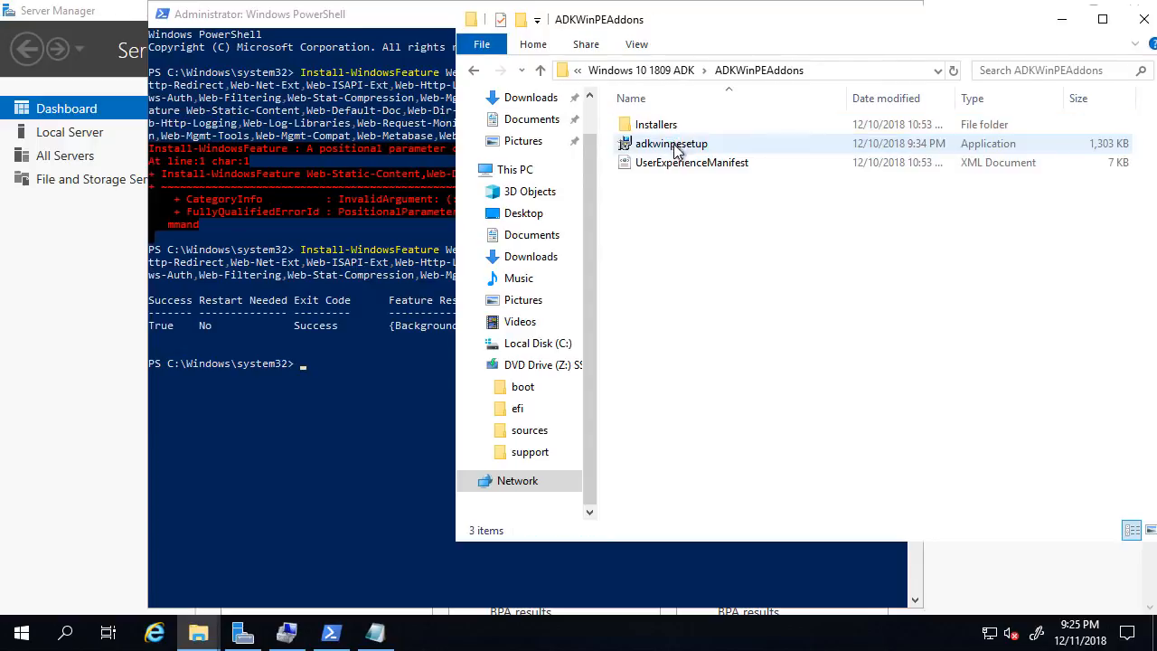
double_click(663, 146)
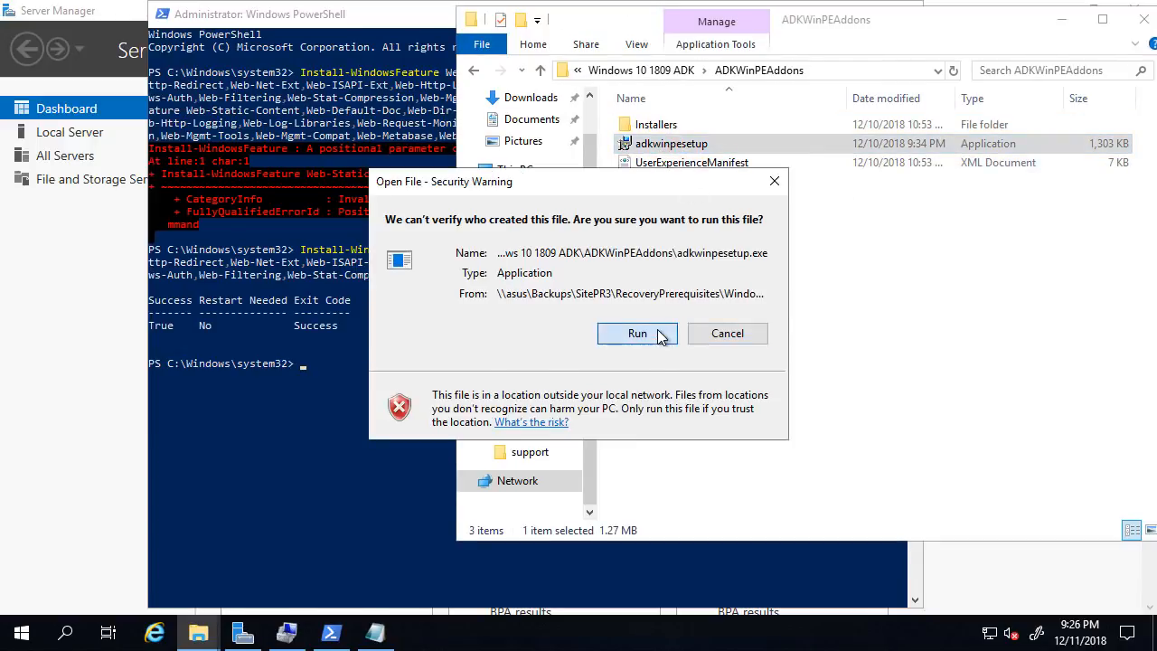
left_click(659, 334)
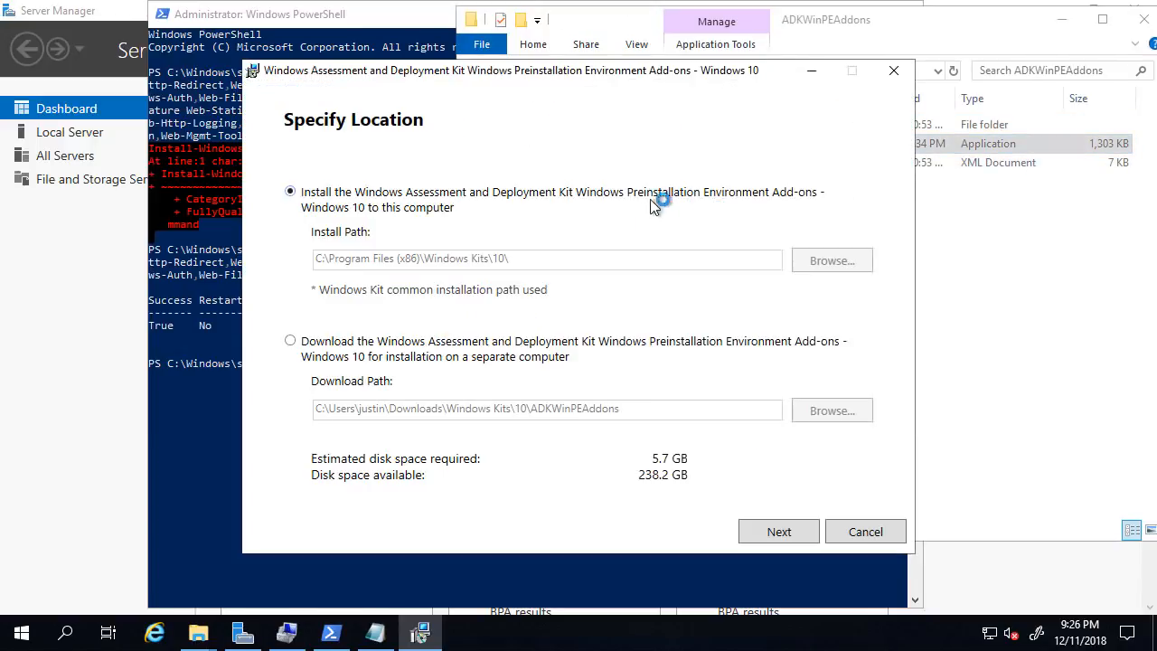
left_click(799, 534)
left_click(800, 535)
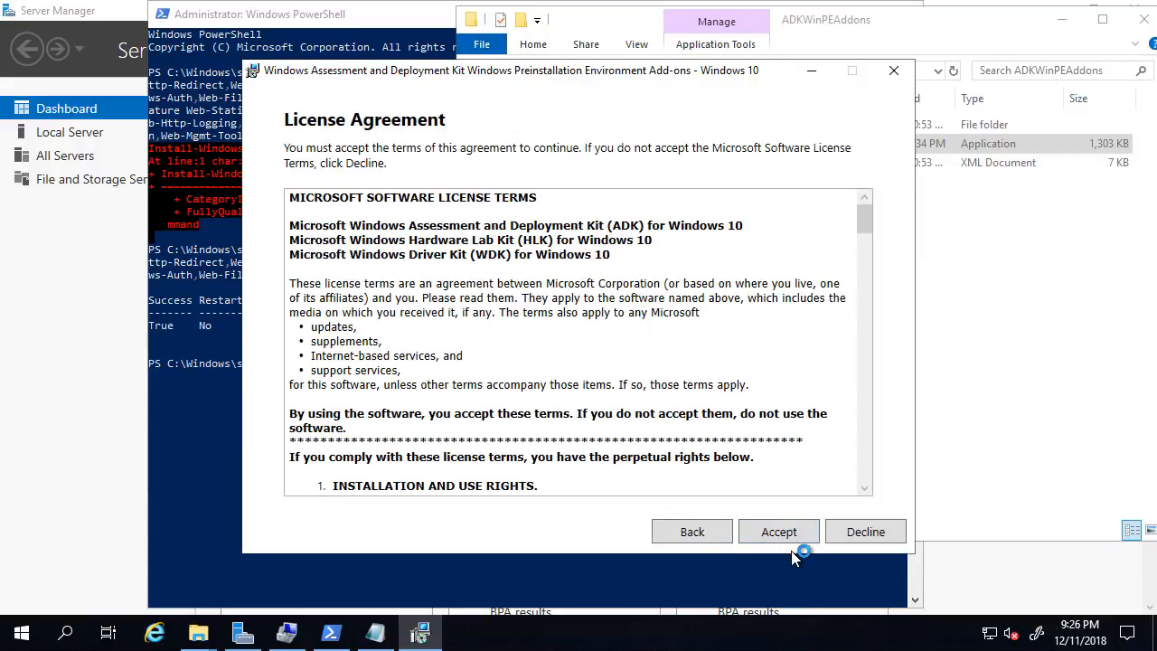
left_click(779, 532)
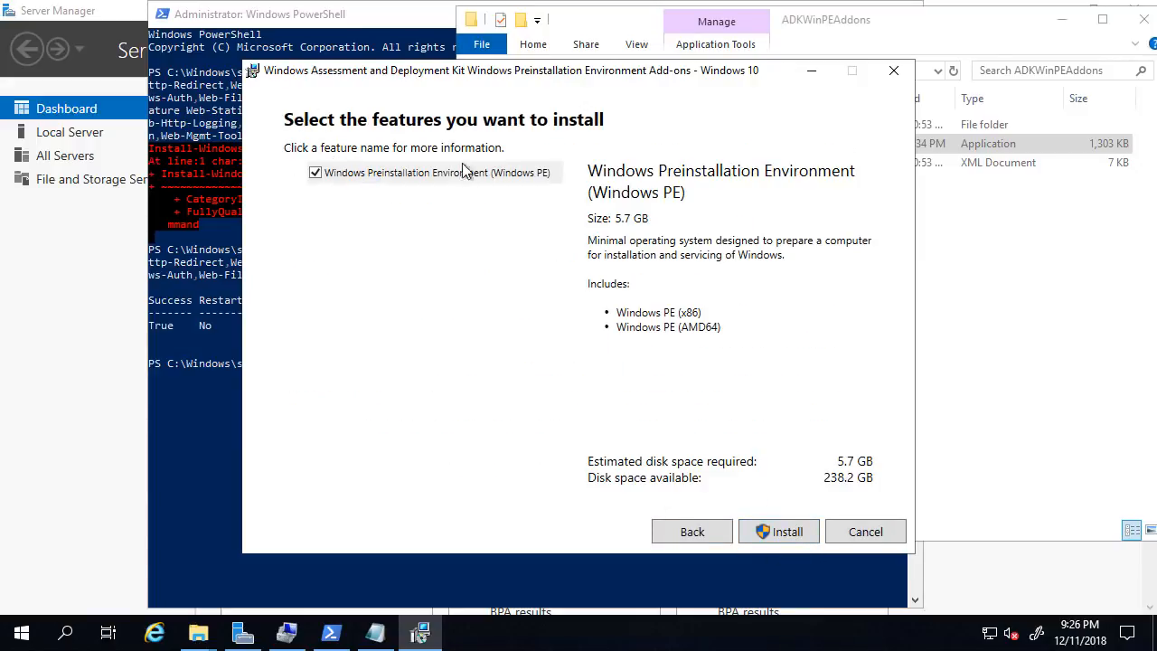
left_click(790, 534)
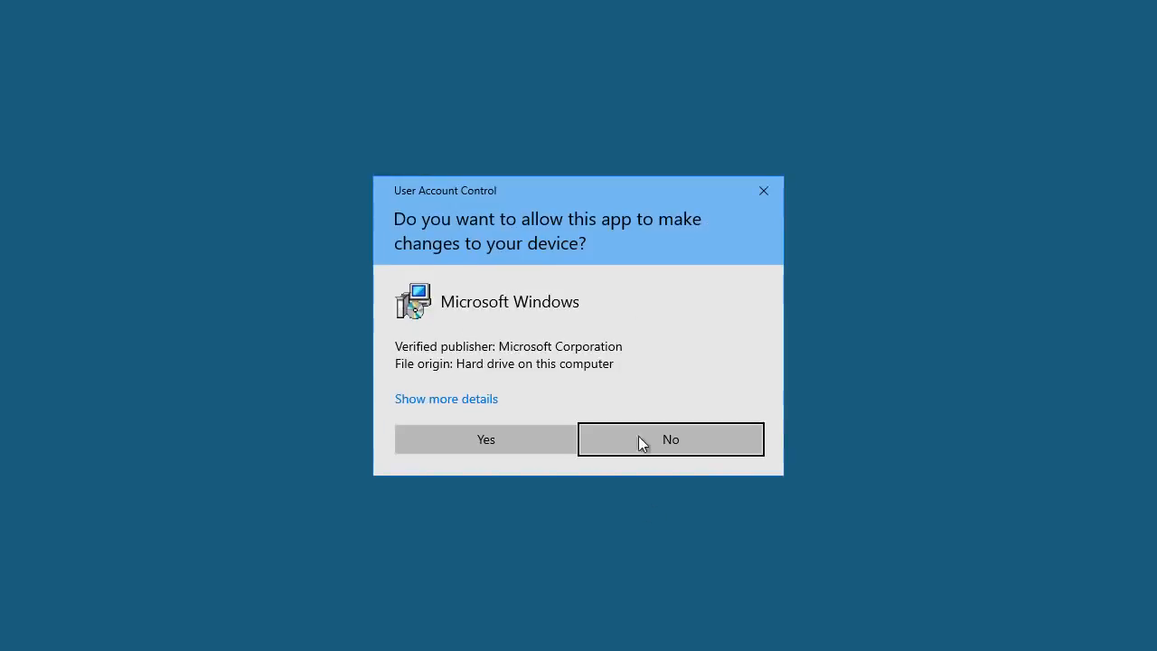
left_click(505, 434)
left_click_drag(540, 80, 314, 154)
- Close the PowerShell window and return to the RecoveryPrerequisites folder in File Explorer
left_click(307, 69)
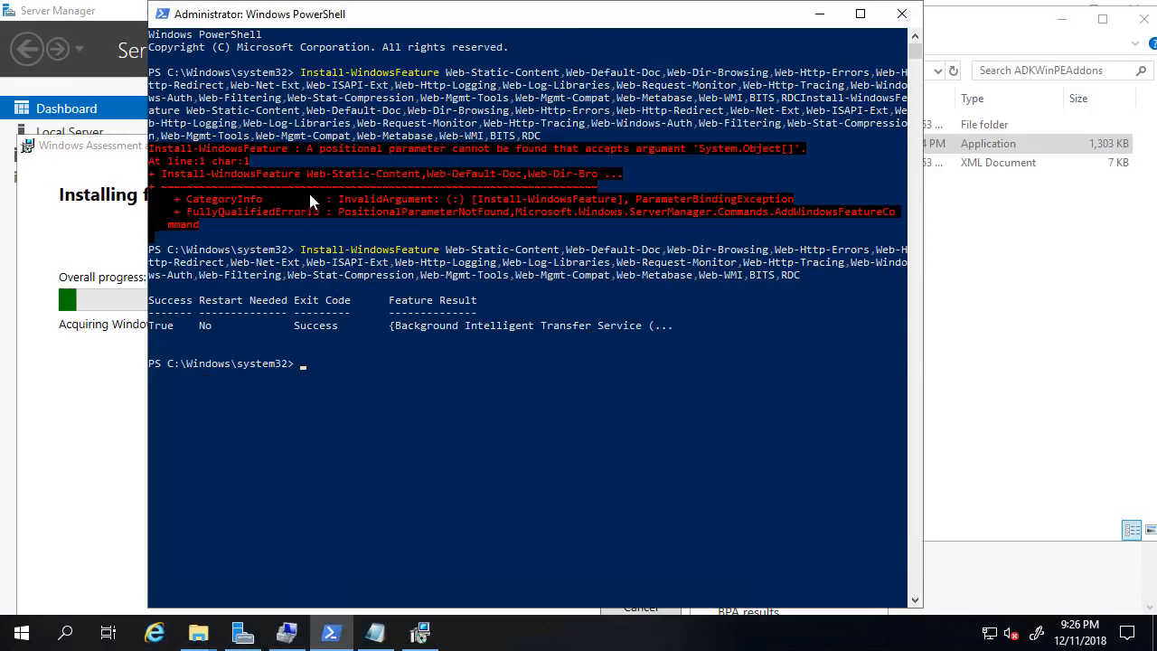
left_click(902, 14)
left_click(795, 309)
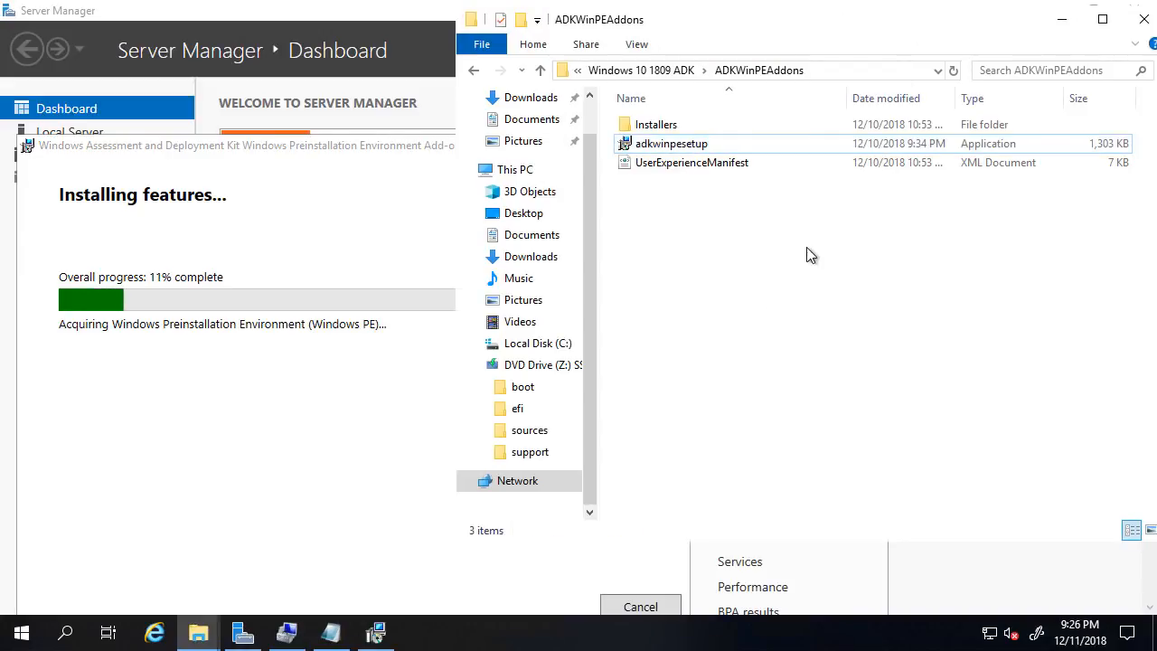
left_click(646, 73)
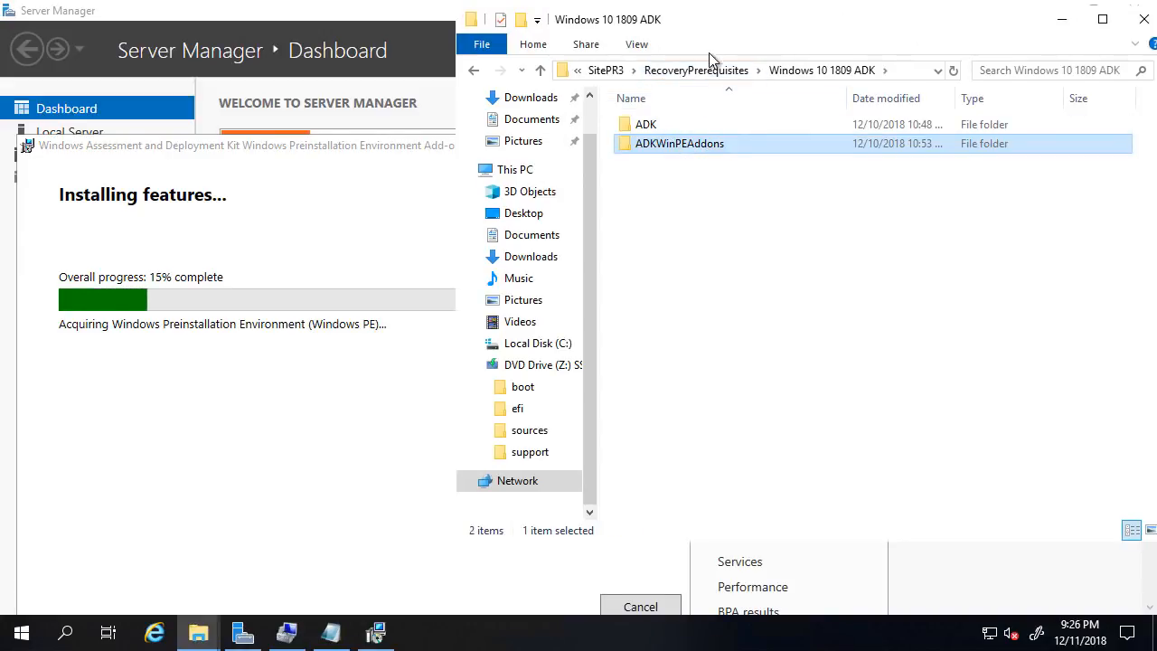
left_click(731, 69)
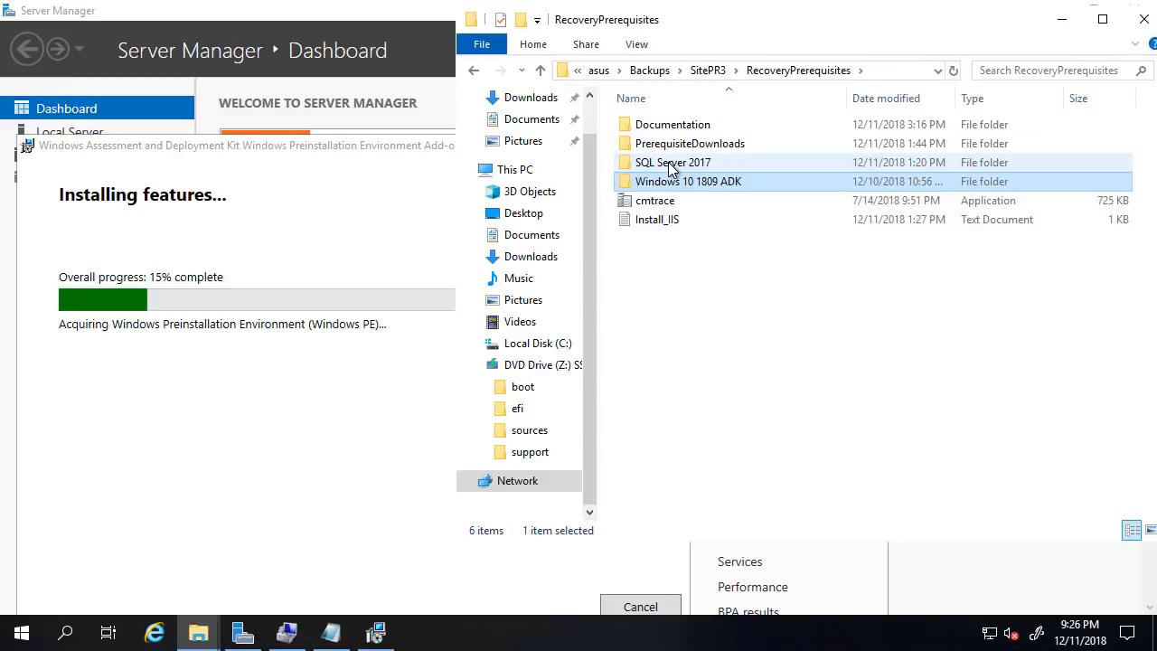
- Switch to Computer Management, maximize it, and enlarge the graphical disk view in Disk Management to review Disk 0 through Disk 7
left_click(287, 632)
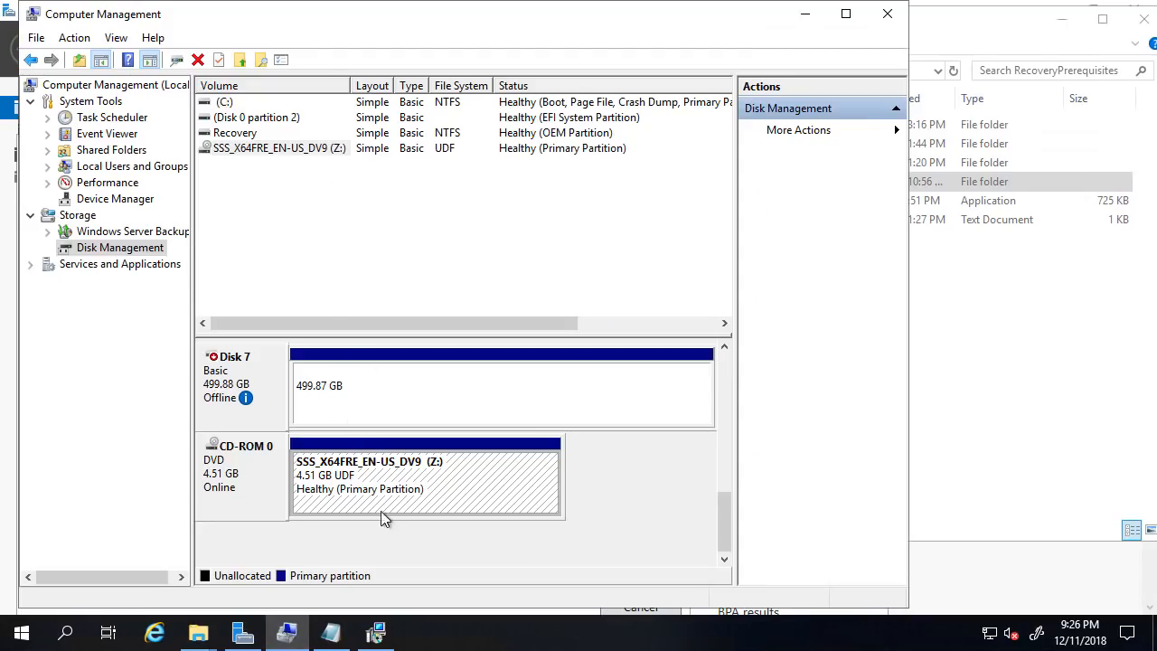
left_click(845, 13)
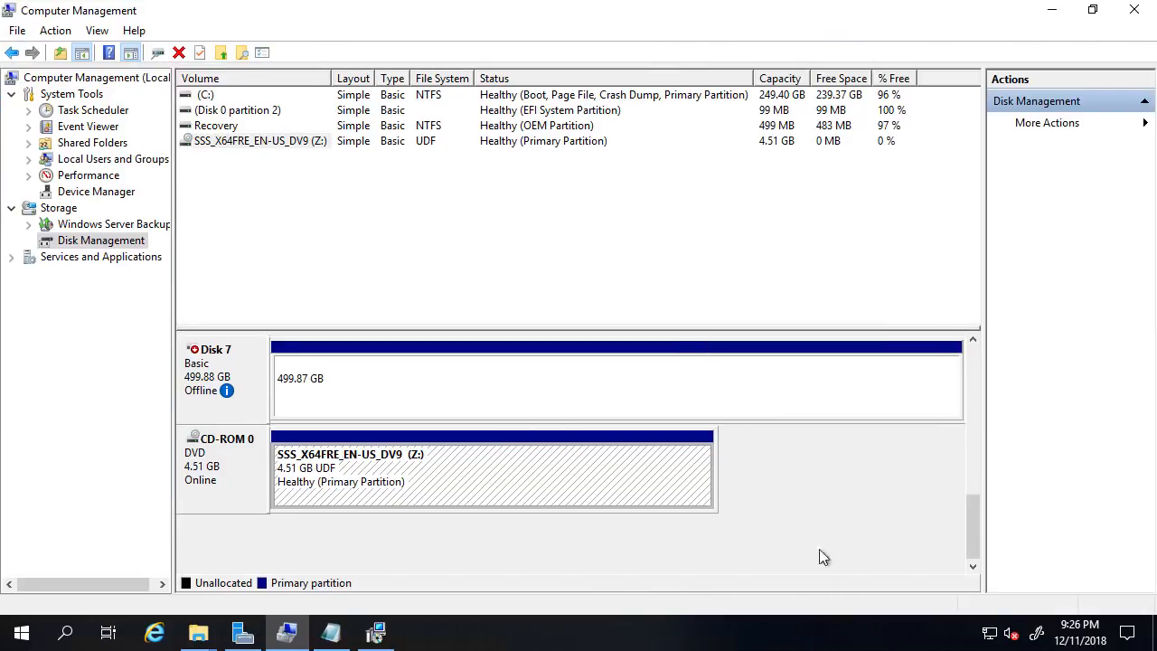
left_click_drag(974, 519, 898, 186)
scroll(584, 261, "down", 5)
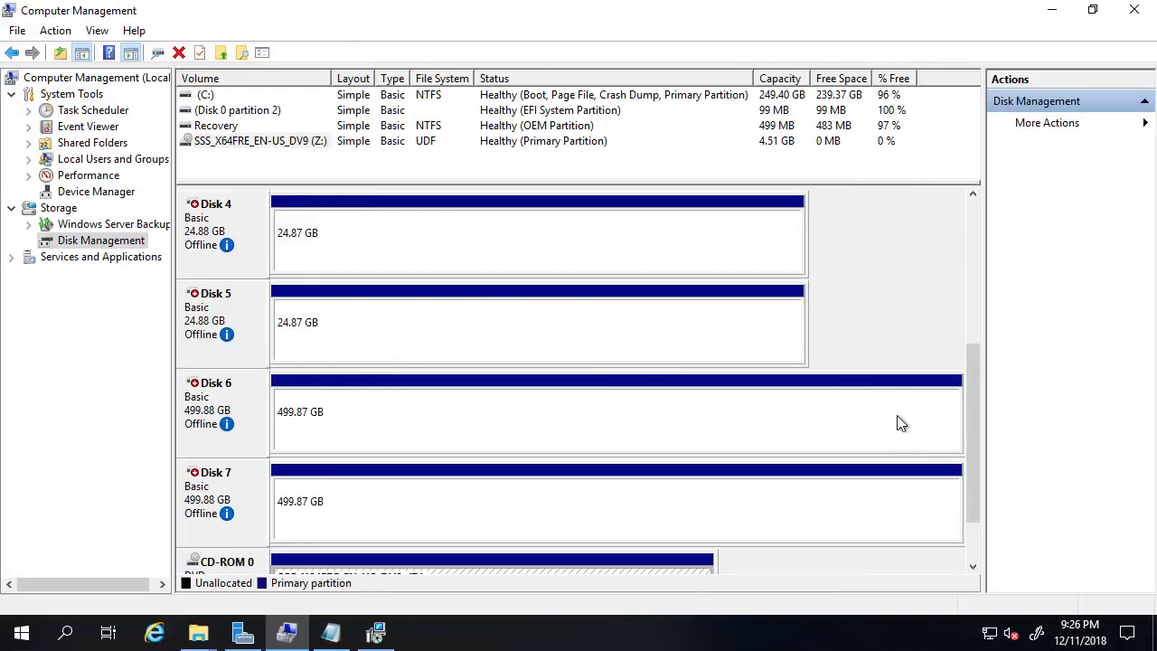
left_click_drag(975, 385, 977, 244)
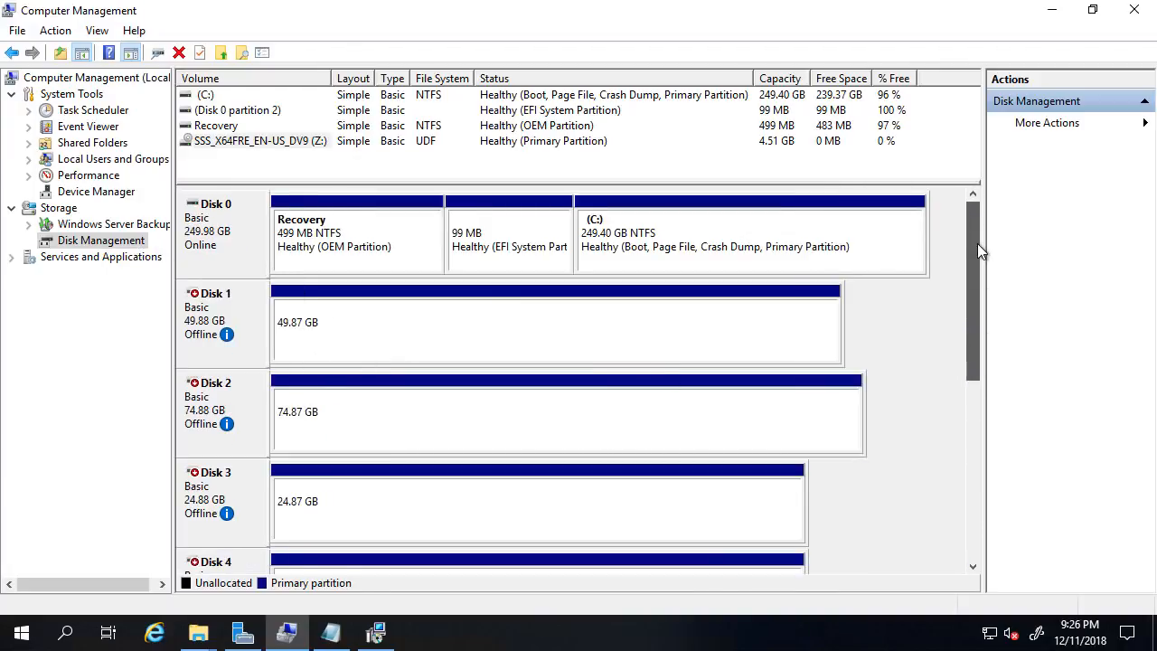
- Bring Disk 1, Disk 2 and Disk 3 online in Disk Management
right_click(200, 317)
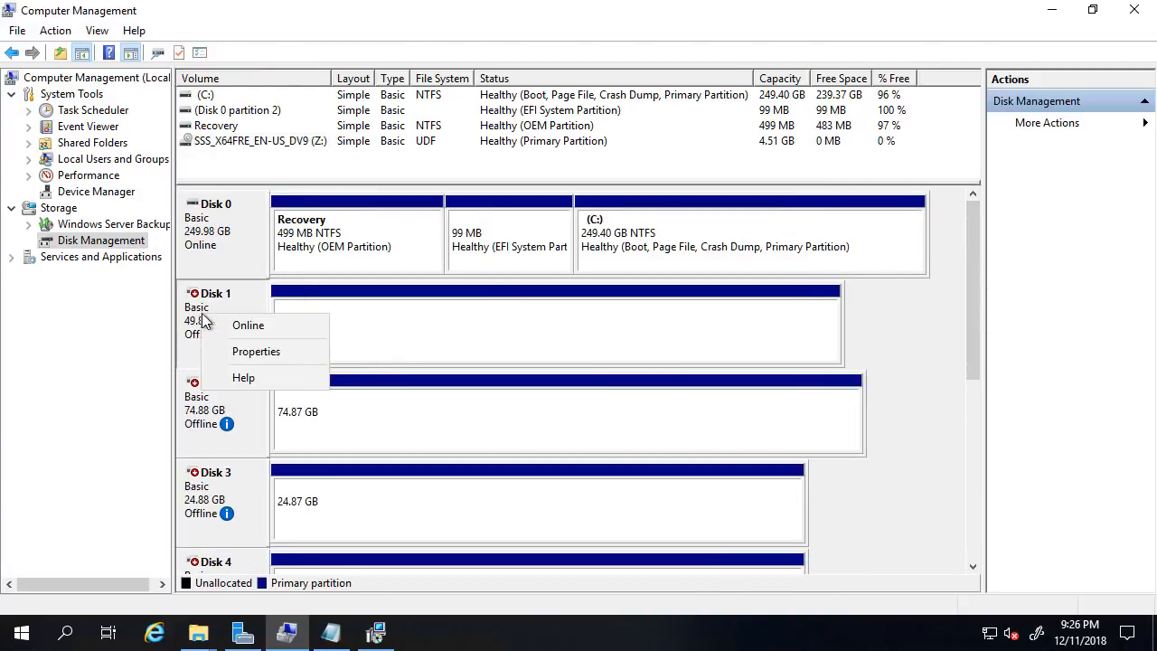
right_click(208, 406)
left_click(251, 403)
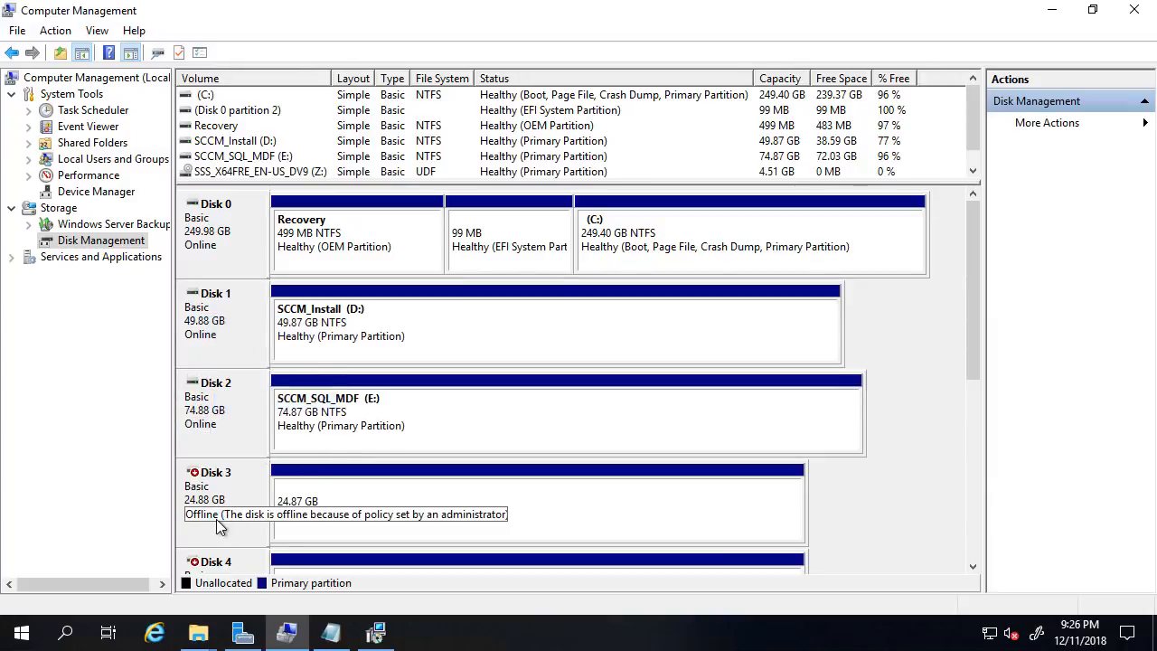
right_click(200, 501)
left_click(246, 503)
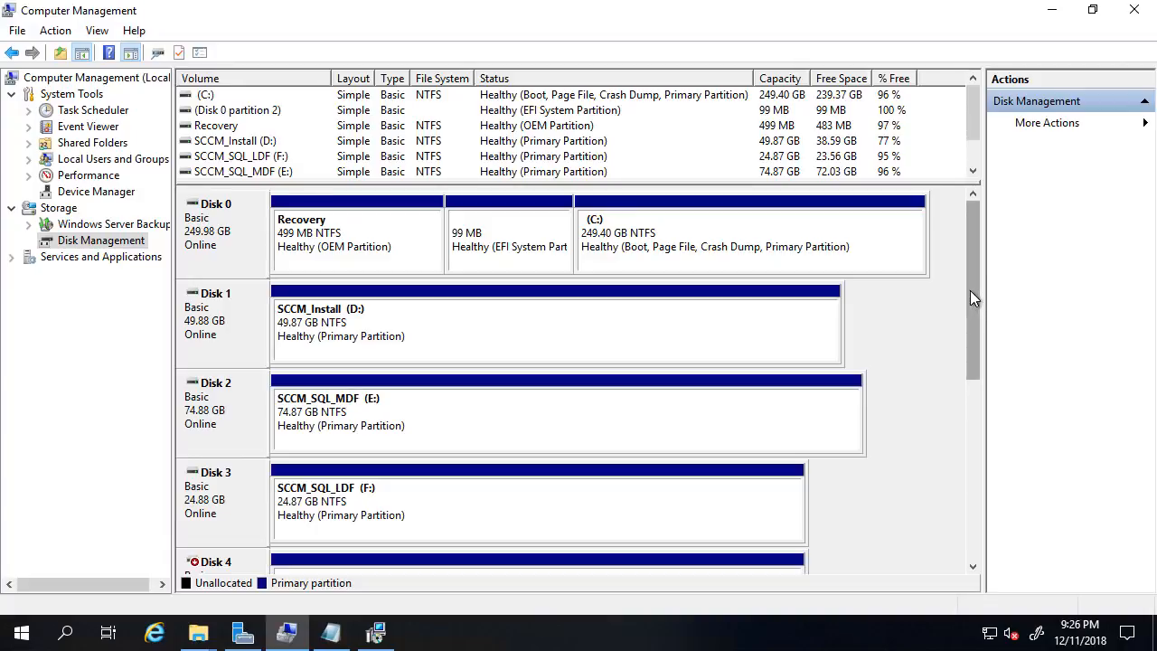
- Bring the remaining offline disks, Disk 4 through Disk 7, online and check the full list of disks
left_click_drag(970, 290, 972, 383)
right_click(217, 292)
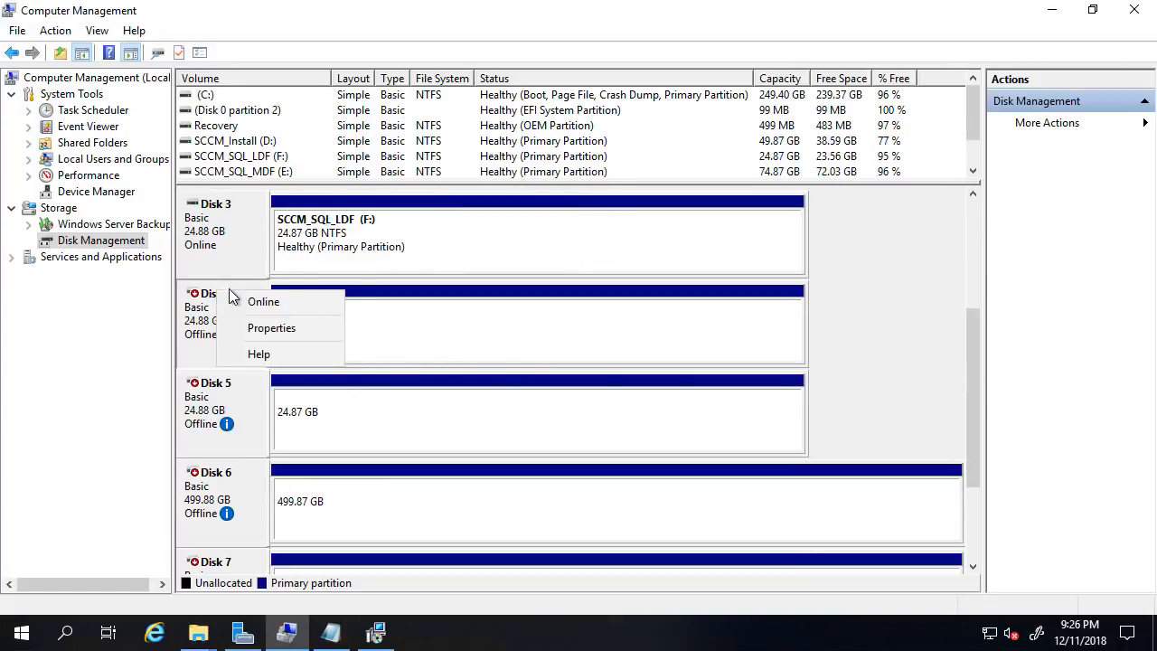
left_click(245, 302)
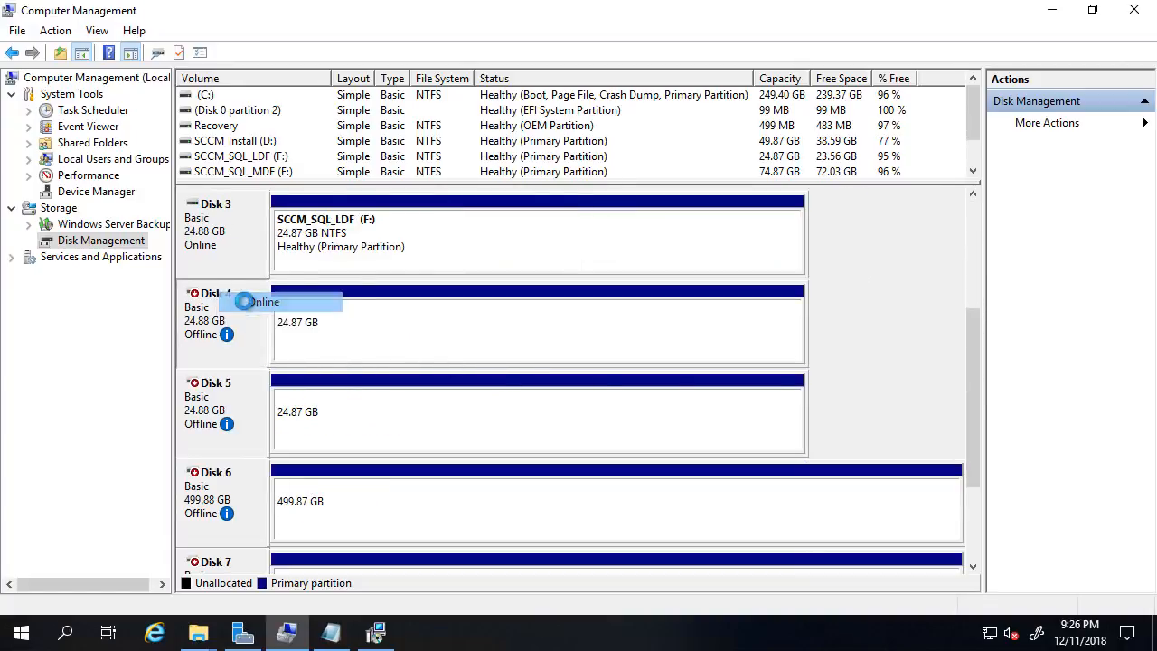
right_click(222, 400)
left_click(245, 403)
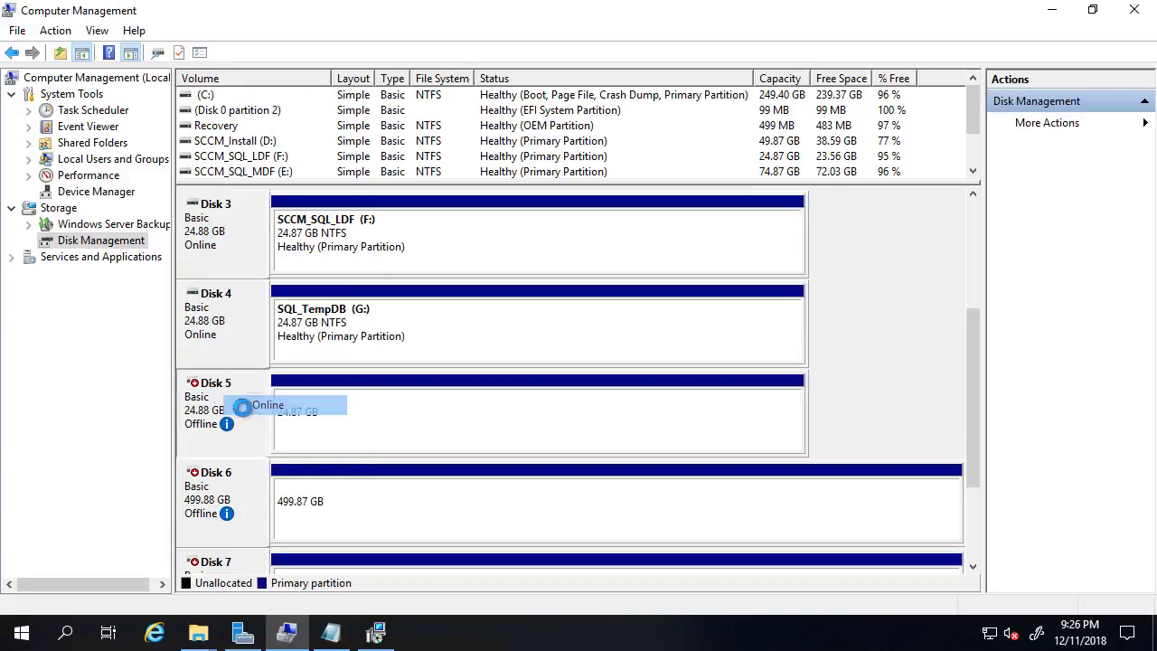
right_click(217, 486)
left_click(245, 497)
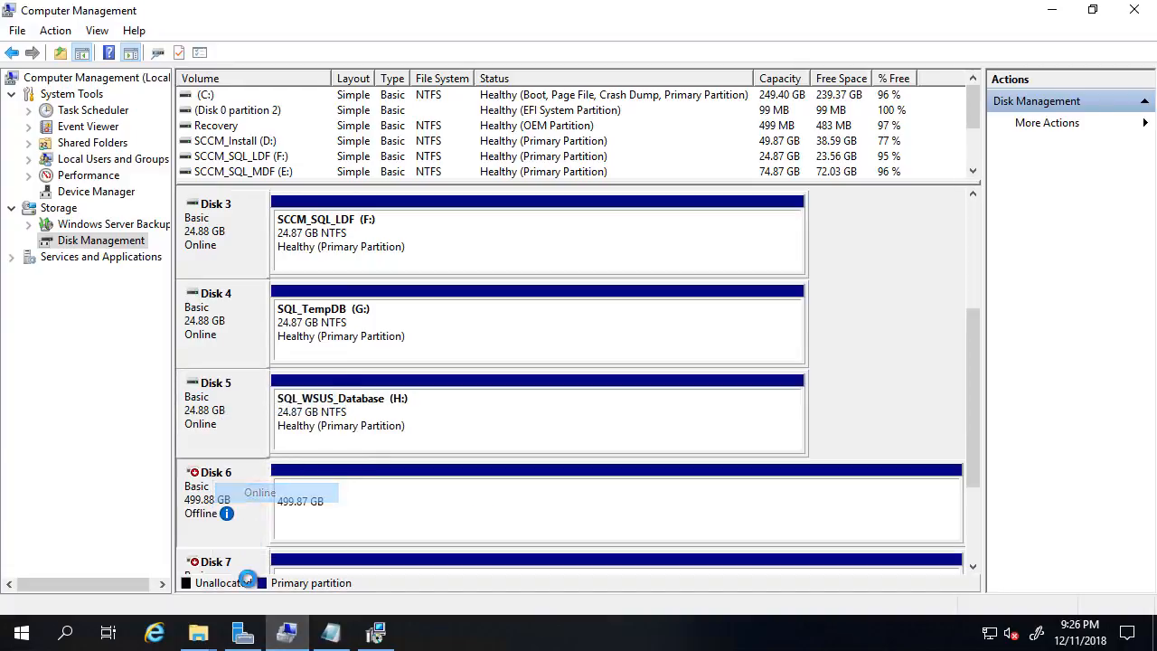
right_click(247, 558)
left_click(280, 499)
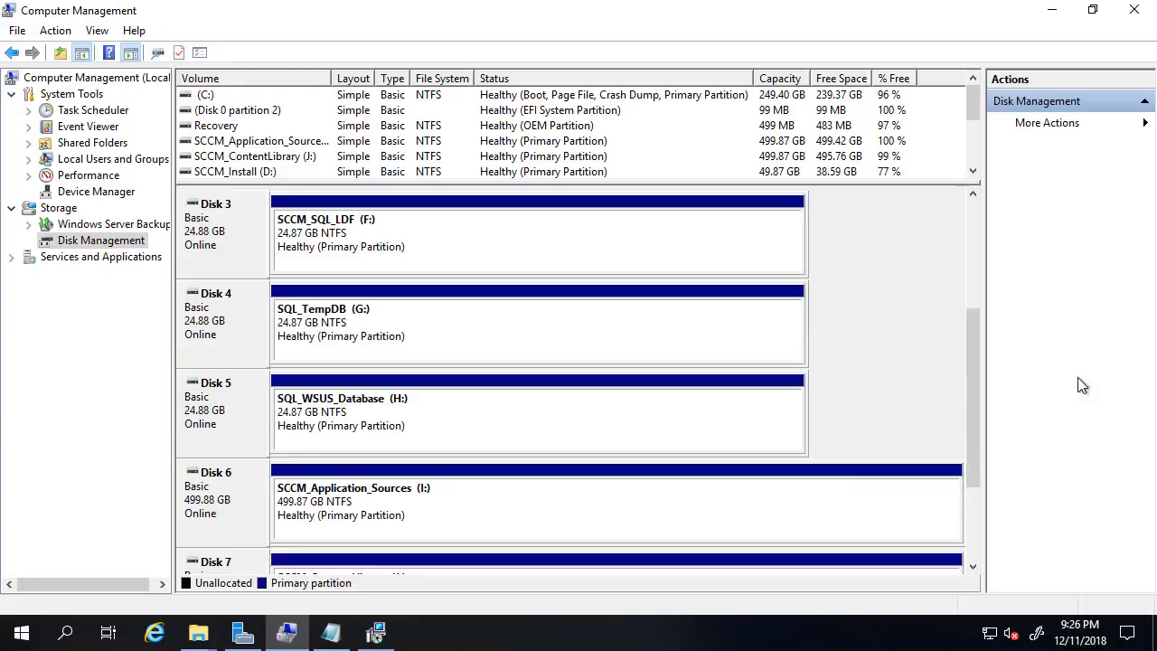
left_click_drag(977, 359, 971, 248)
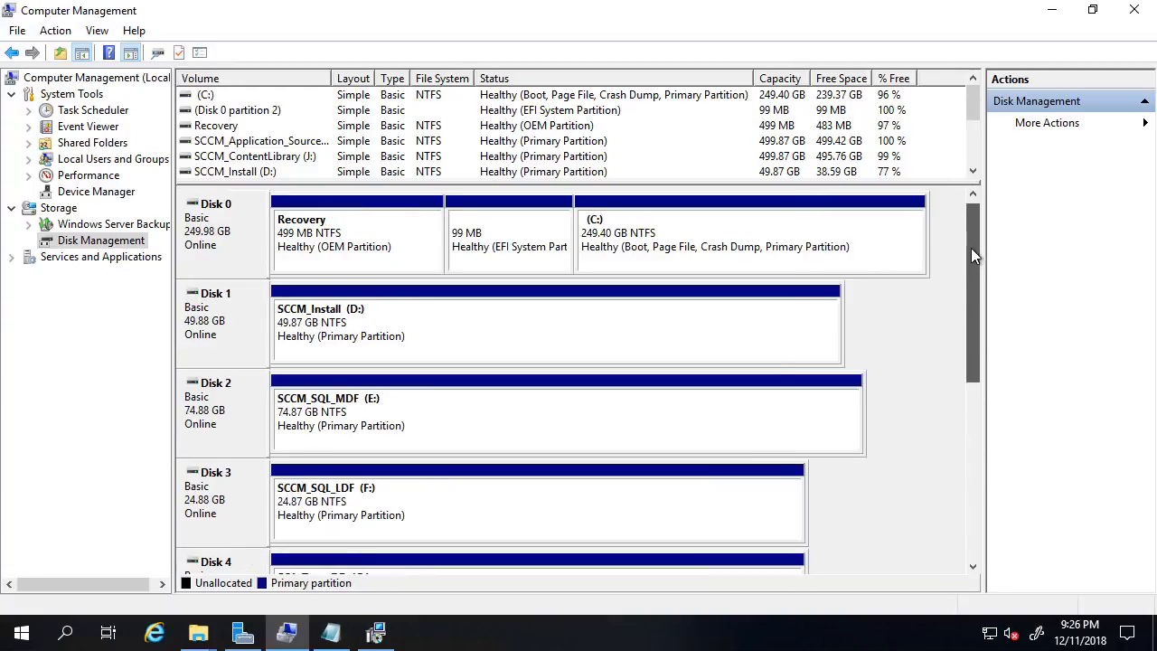
- Minimize Computer Management, open This PC in a new maximized File Explorer window and review the restored SCCM and SQL drives
left_click(1051, 10)
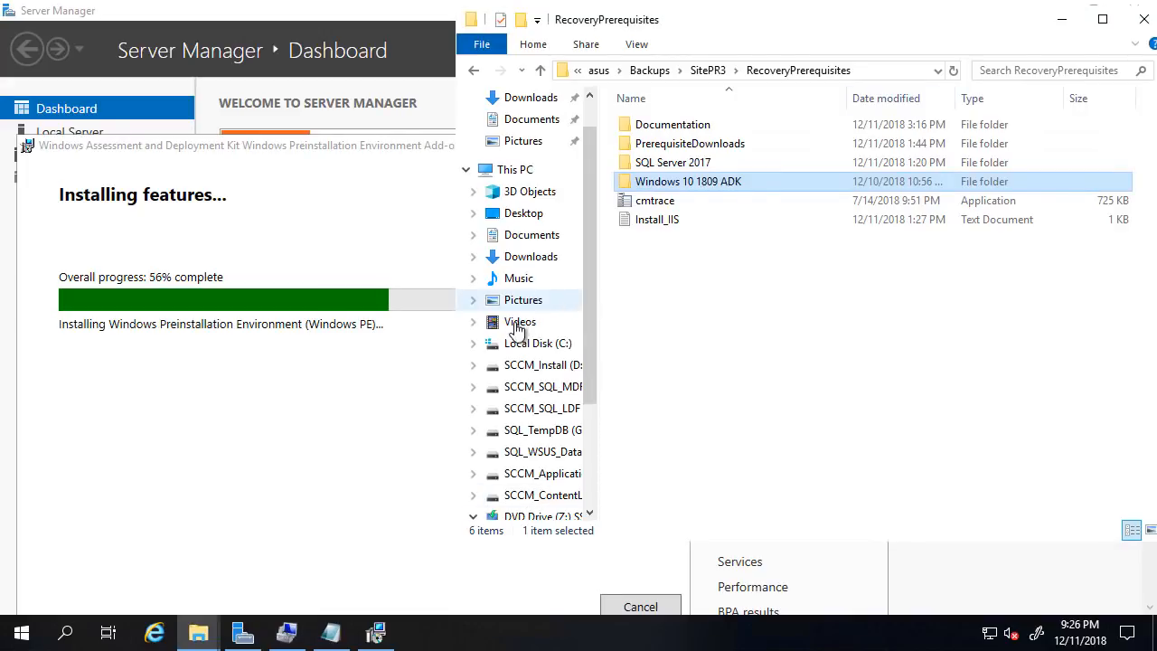
right_click(523, 176)
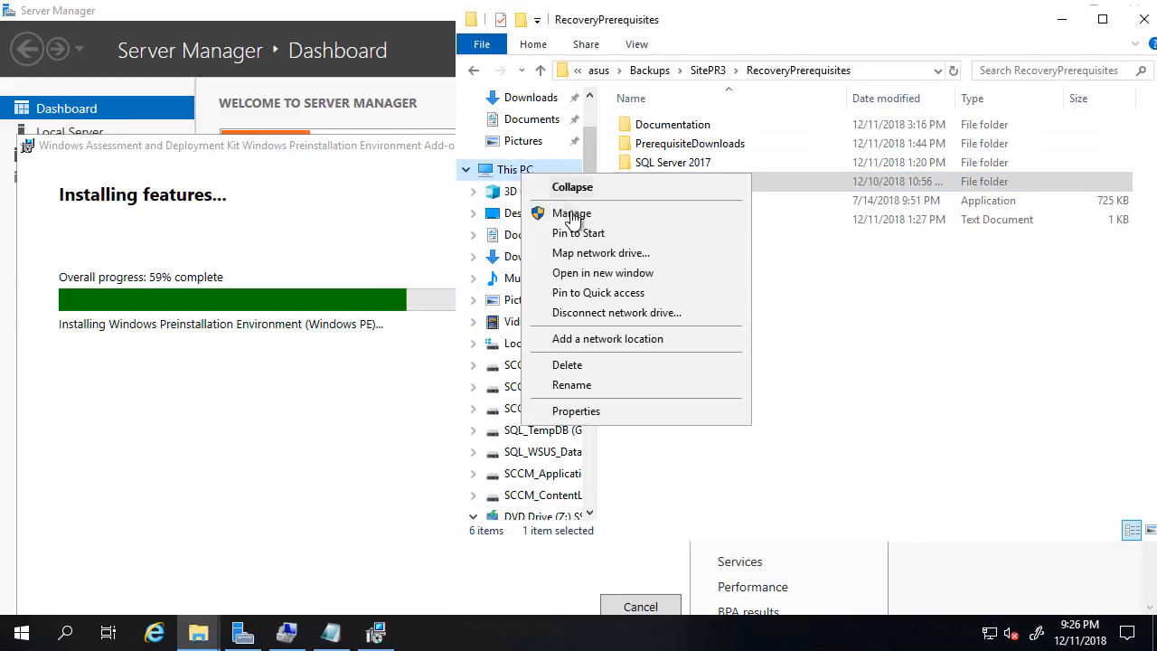
left_click(633, 275)
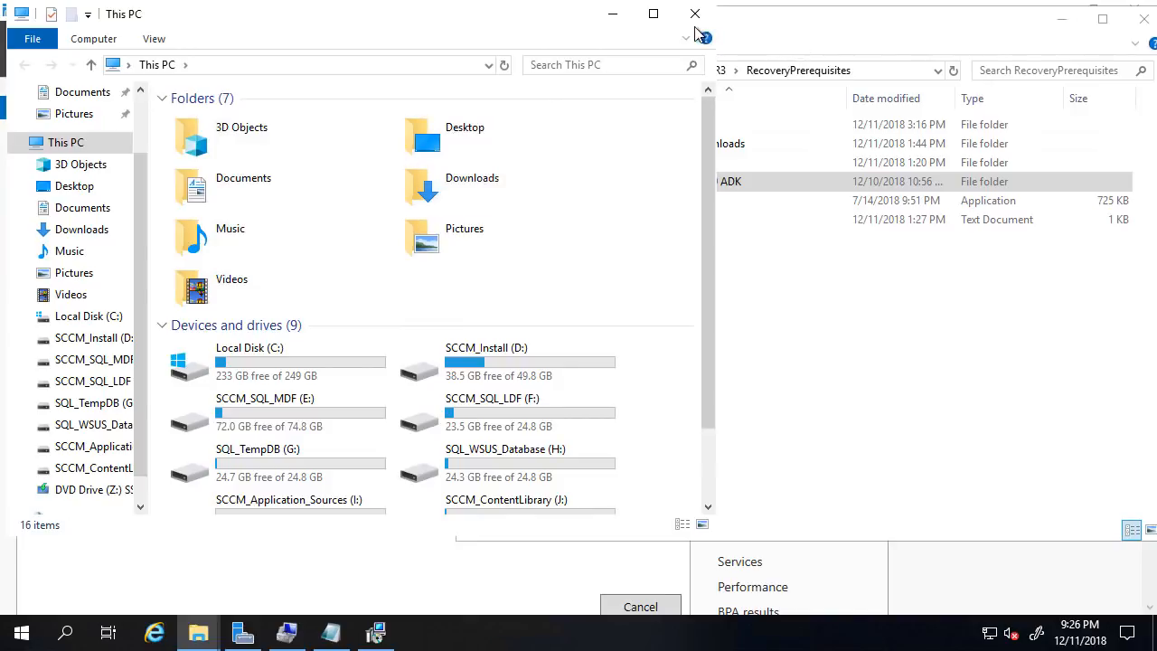
left_click(663, 19)
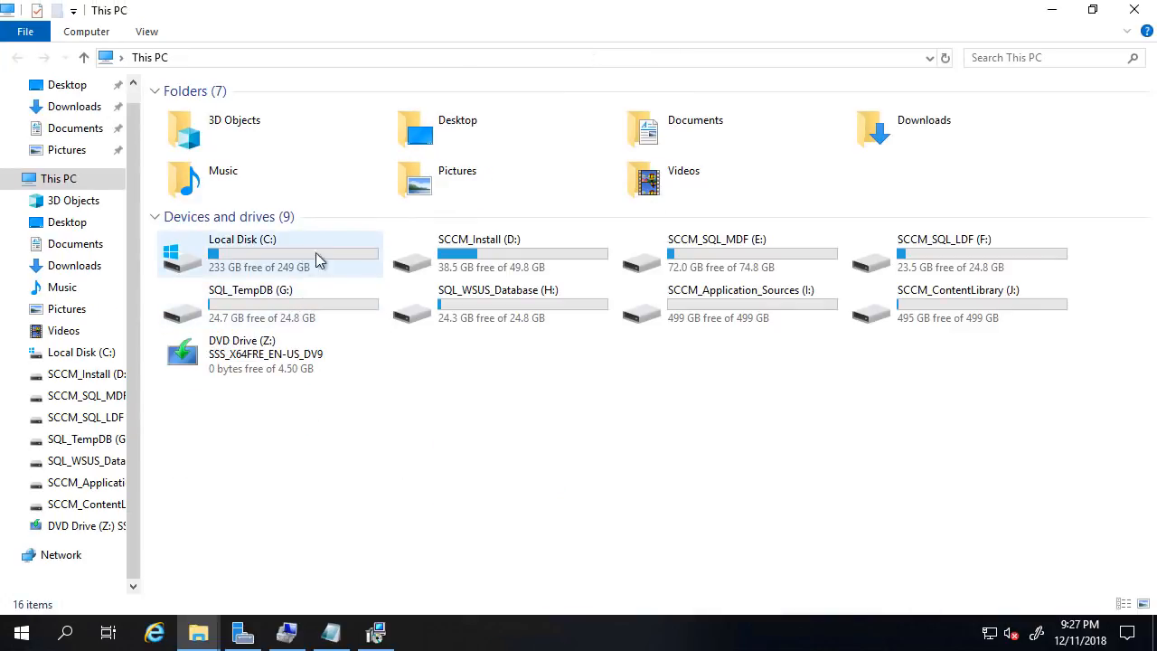
left_click(520, 258)
left_click(790, 246)
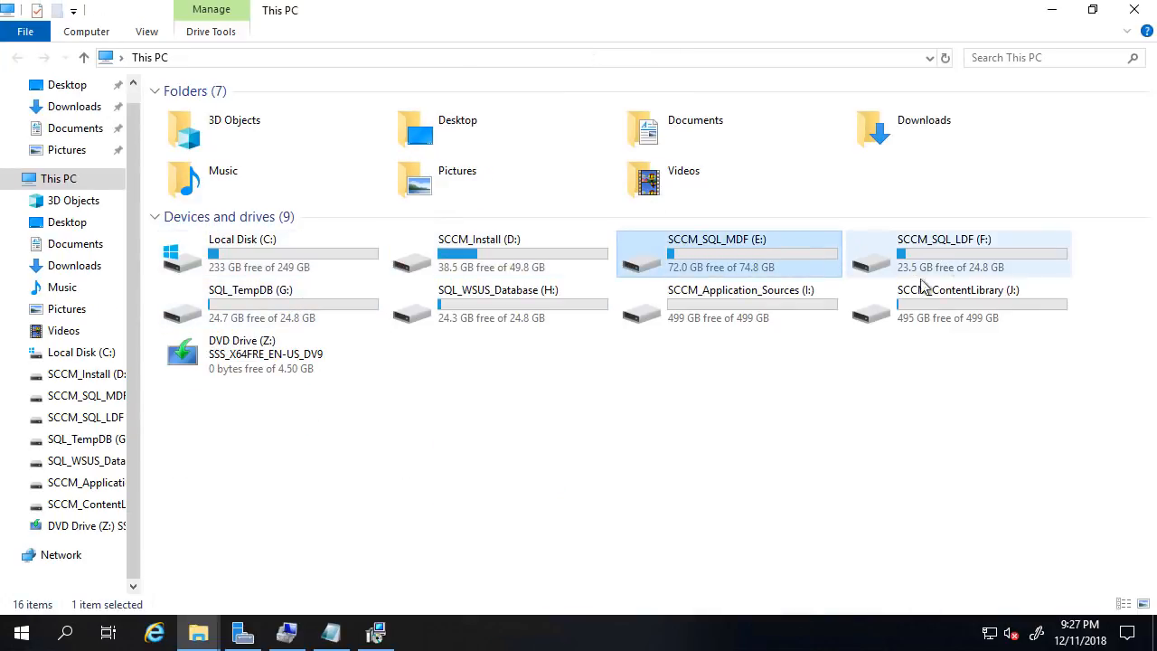
- Inspect the contents of SCCM_ContentLibrary (J:), selecting all its folders, and look into SCCM_Application_Sources (I:)
double_click(948, 311)
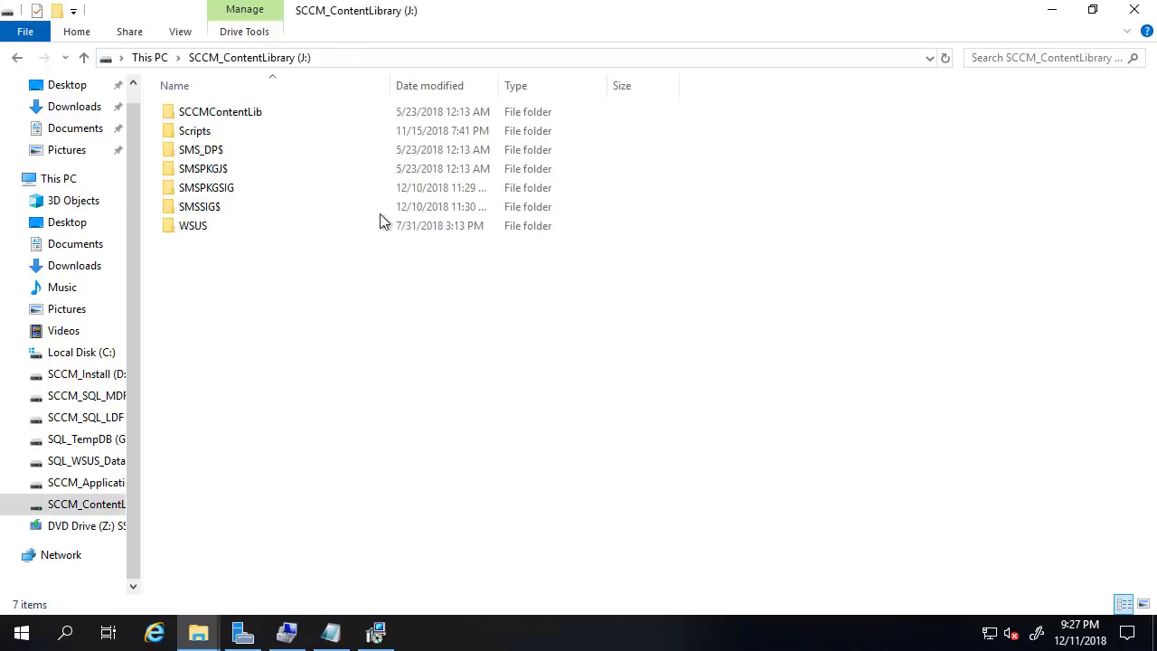
left_click_drag(340, 366, 89, 27)
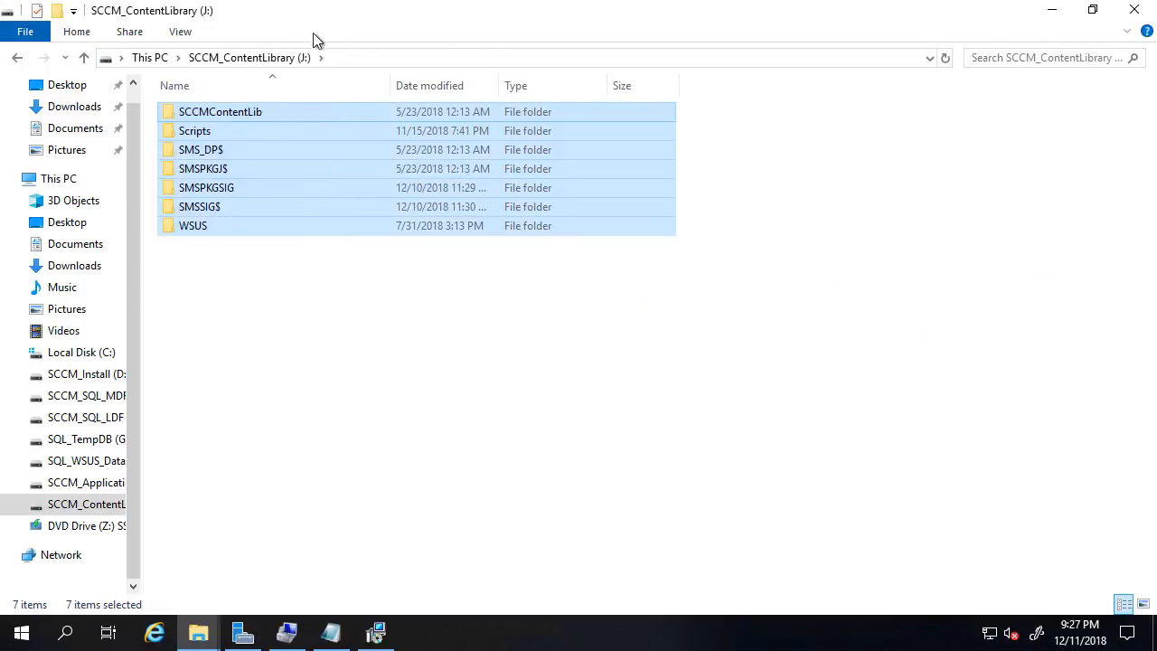
left_click(170, 58)
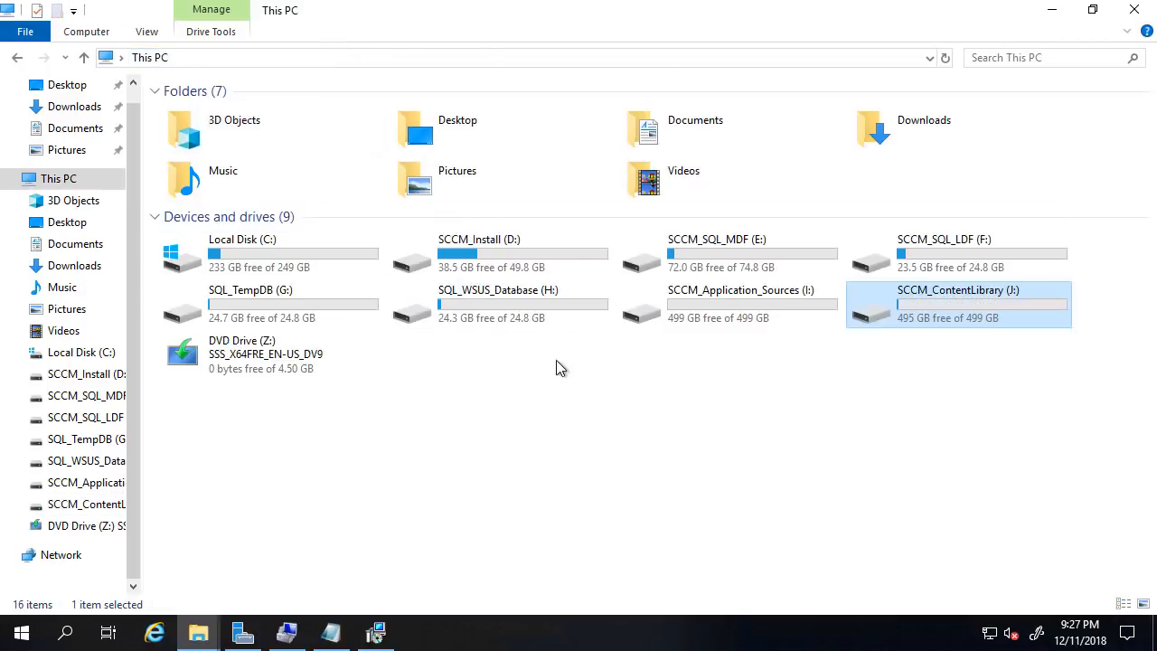
double_click(741, 310)
left_click(203, 114)
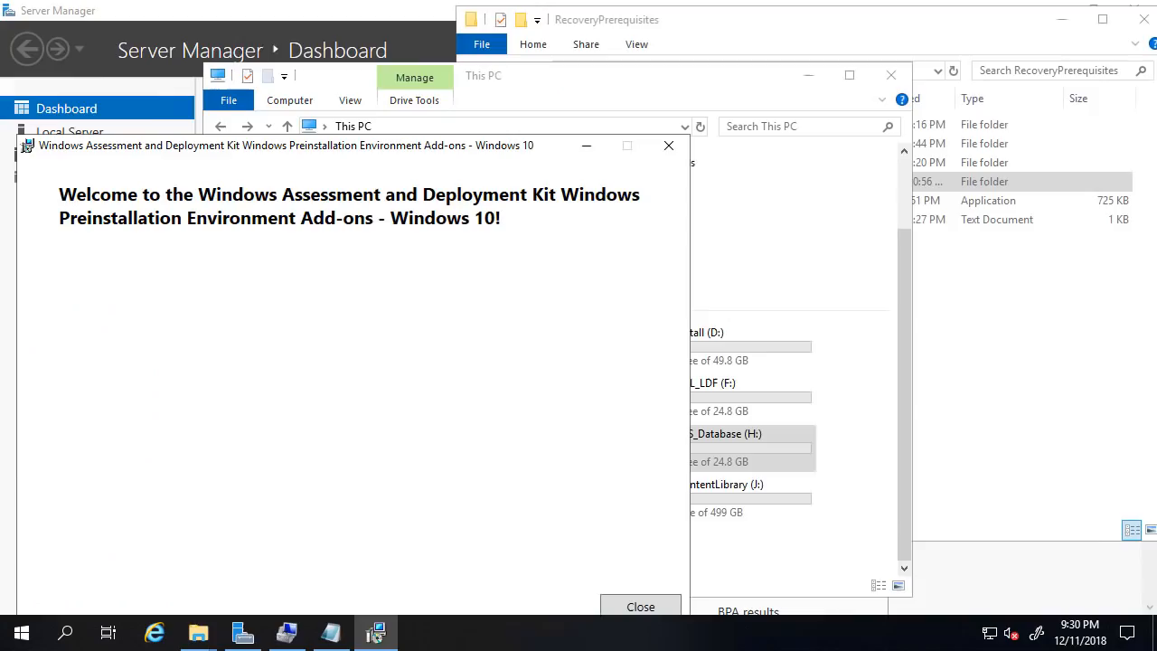
- Close the Windows PE add-on setup and mount the SQL Server 2017 Enterprise disc image from the SQL Server 2017 folder in RecoveryPrerequisites
left_click(636, 608)
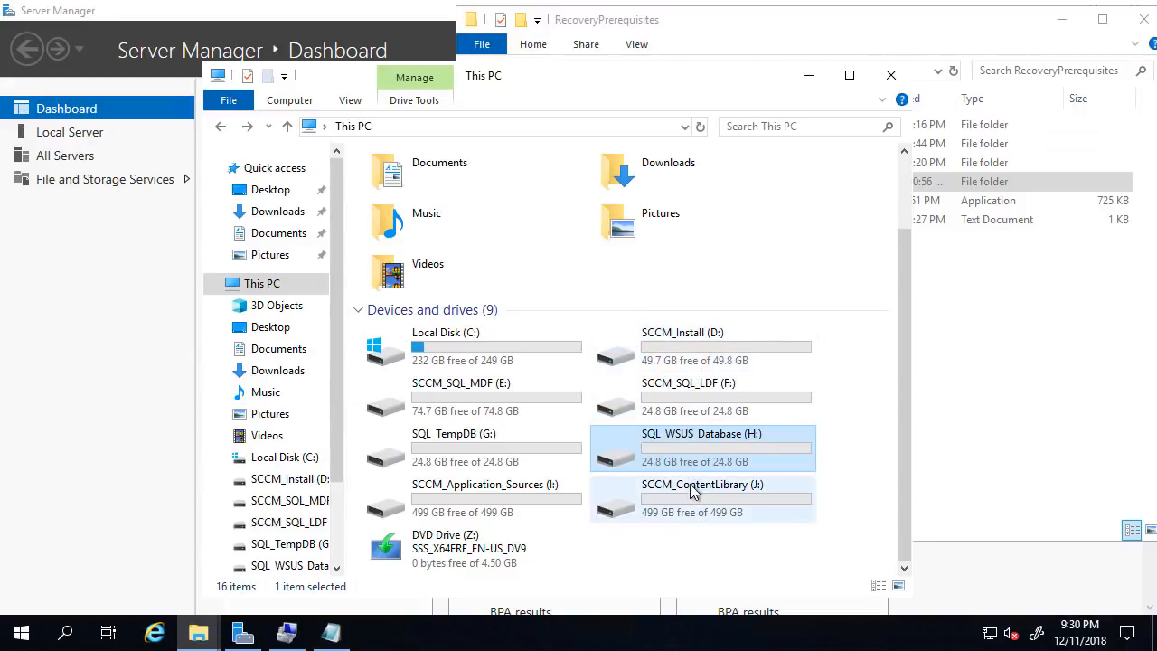
left_click(1039, 349)
double_click(657, 164)
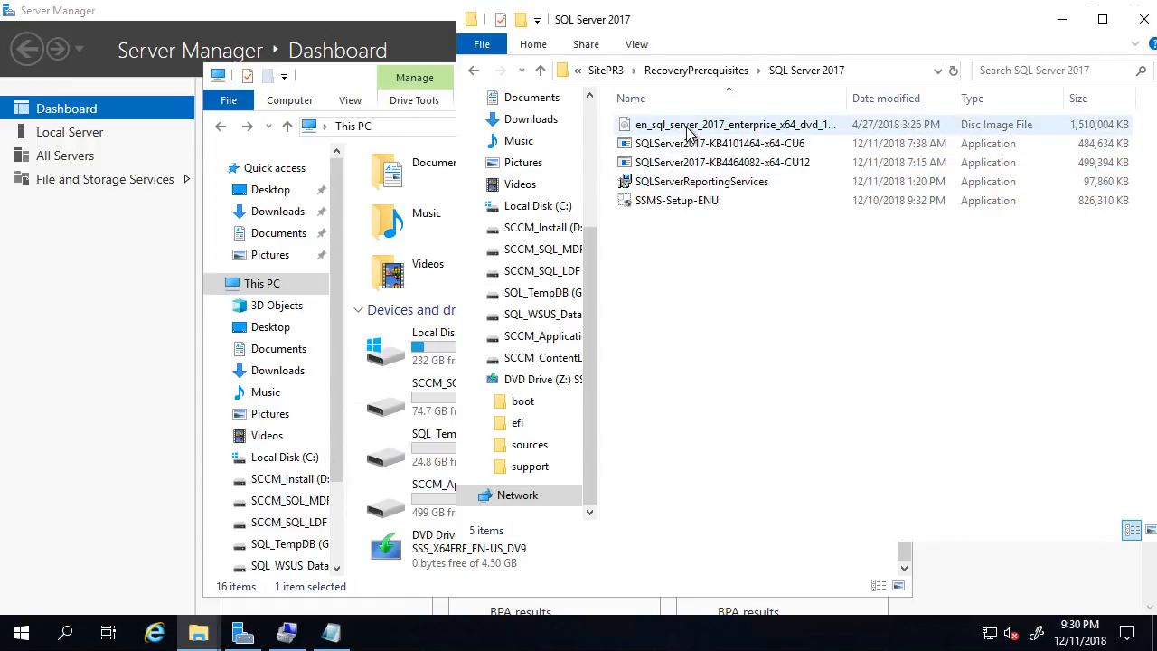
left_click(687, 131)
double_click(688, 128)
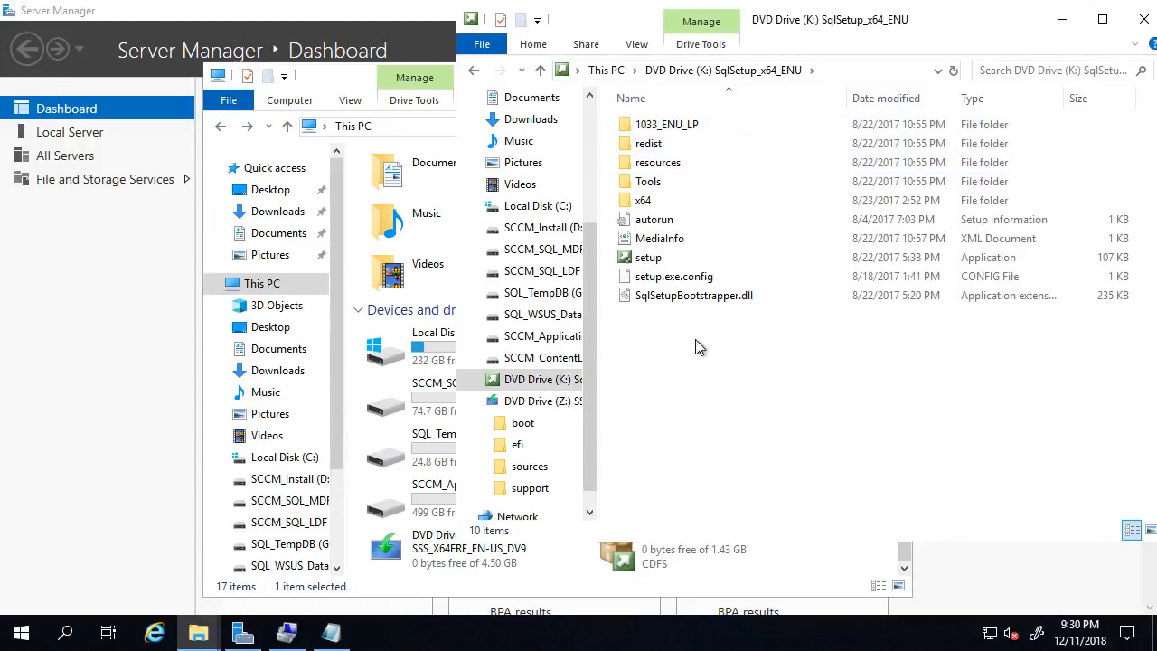
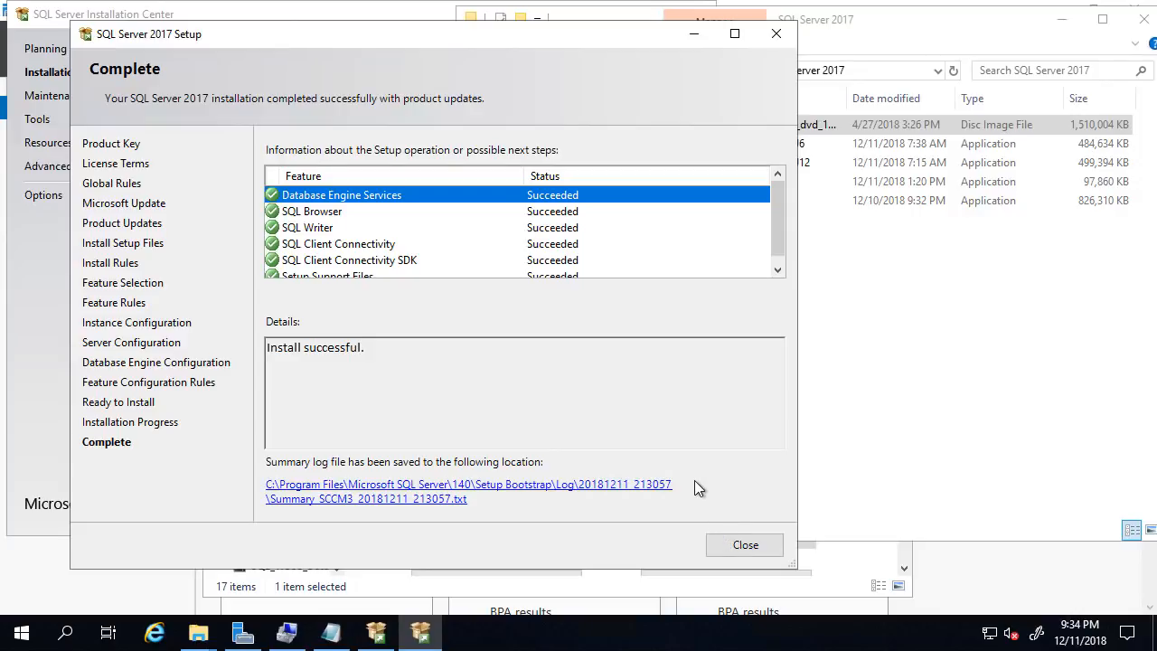
- Close the SQL Server 2017 setup, run SSMS-Setup-ENU as administrator and install SQL Server Management Studio 17.9.1
left_click(777, 543)
left_click(696, 201)
right_click(689, 206)
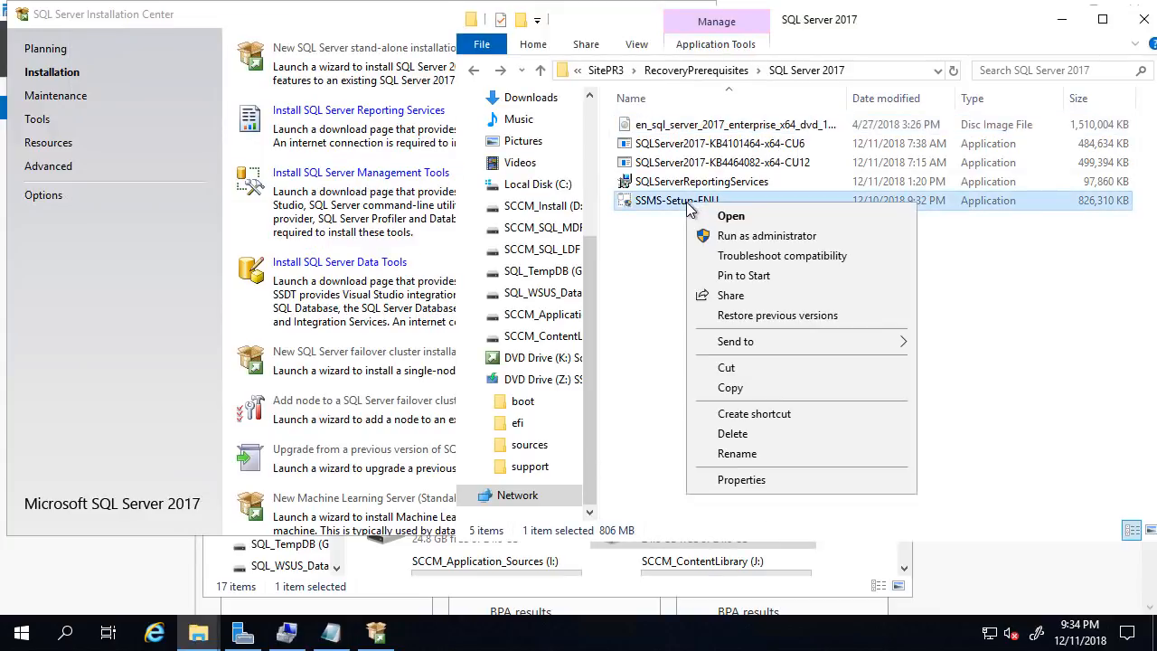
left_click(734, 236)
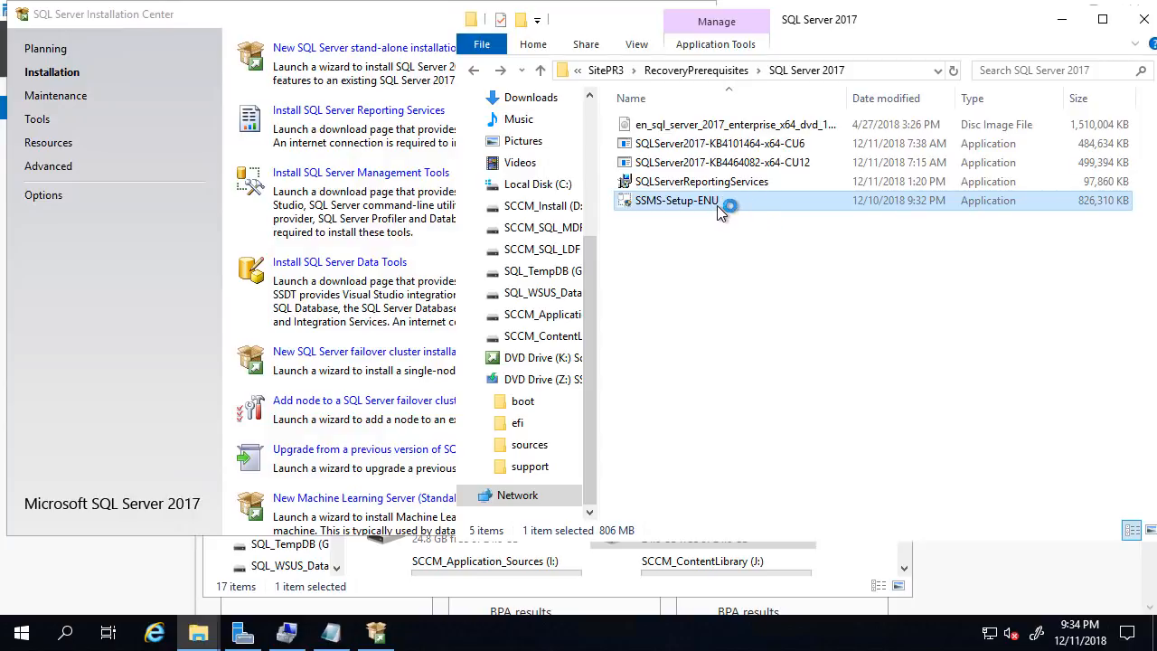
left_click(654, 342)
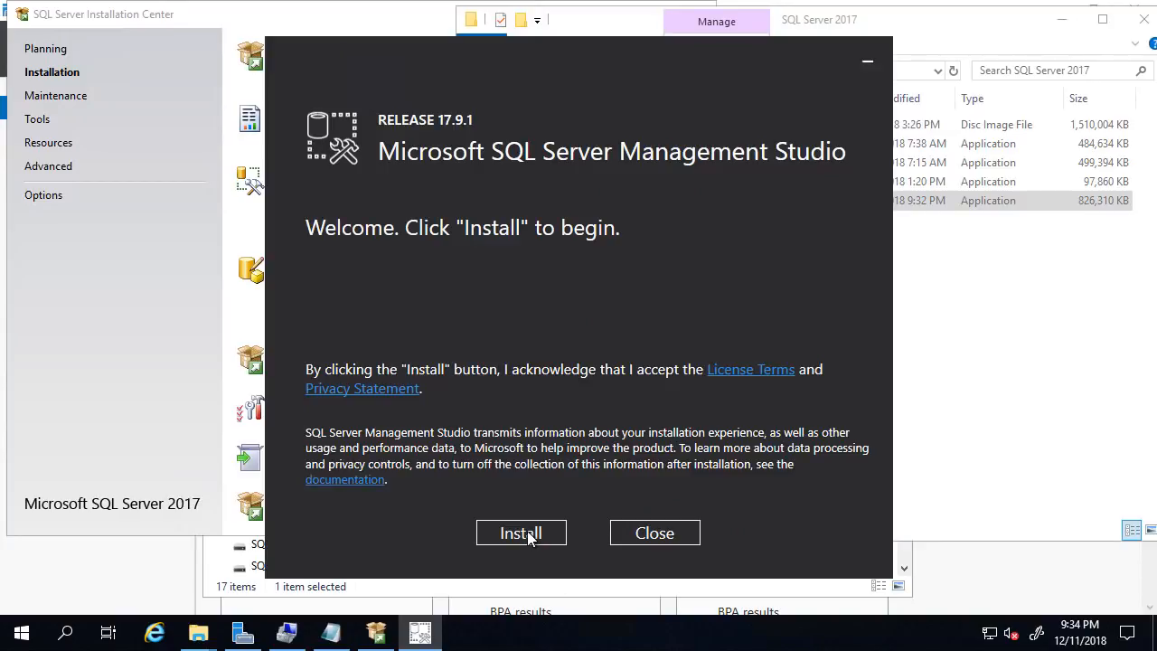
left_click(521, 533)
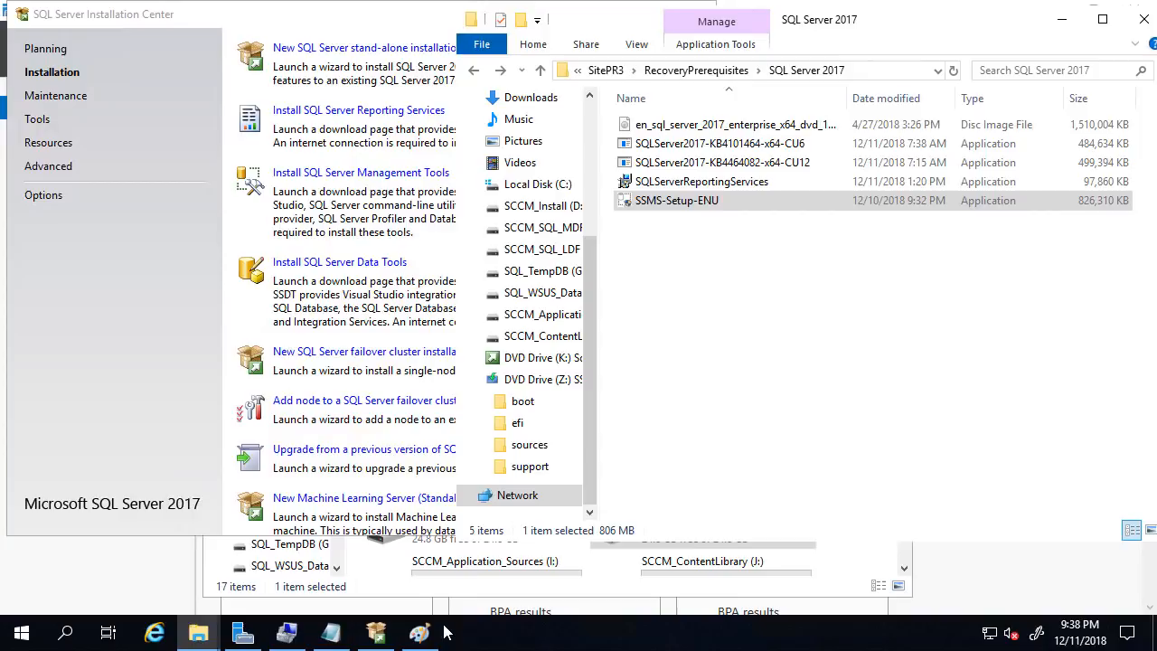
- Switch to Paint to check the Reporting services point role in 06 - Site Server with Roles, undoing the brush stroke drawn over it
left_click(421, 632)
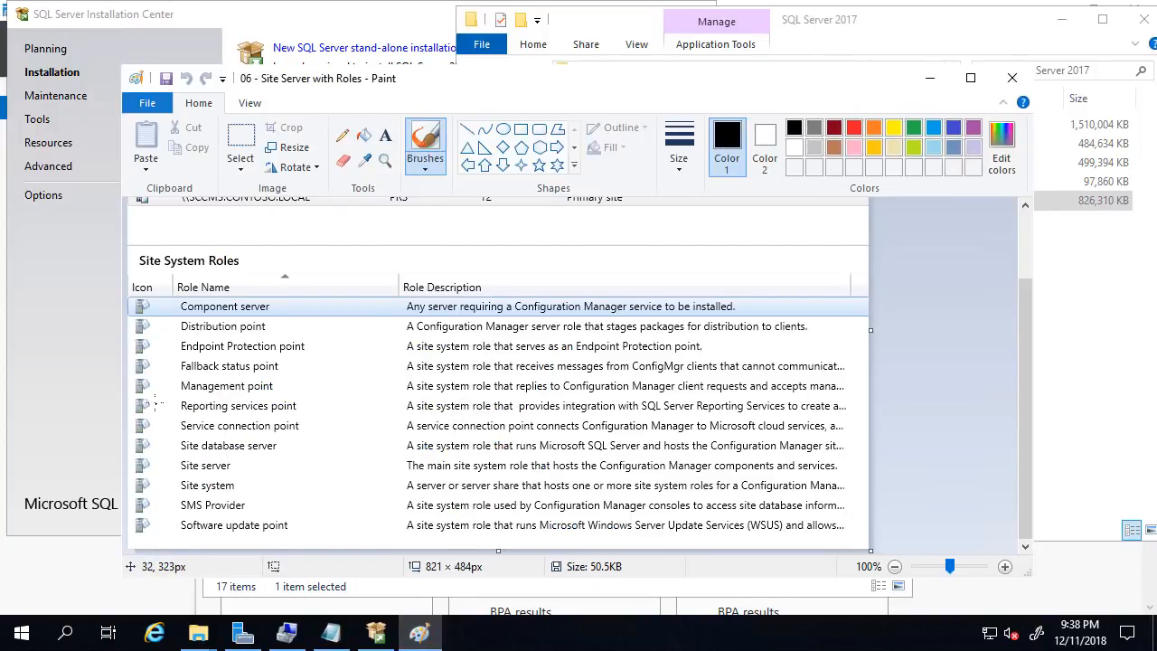
left_click_drag(134, 396, 272, 411)
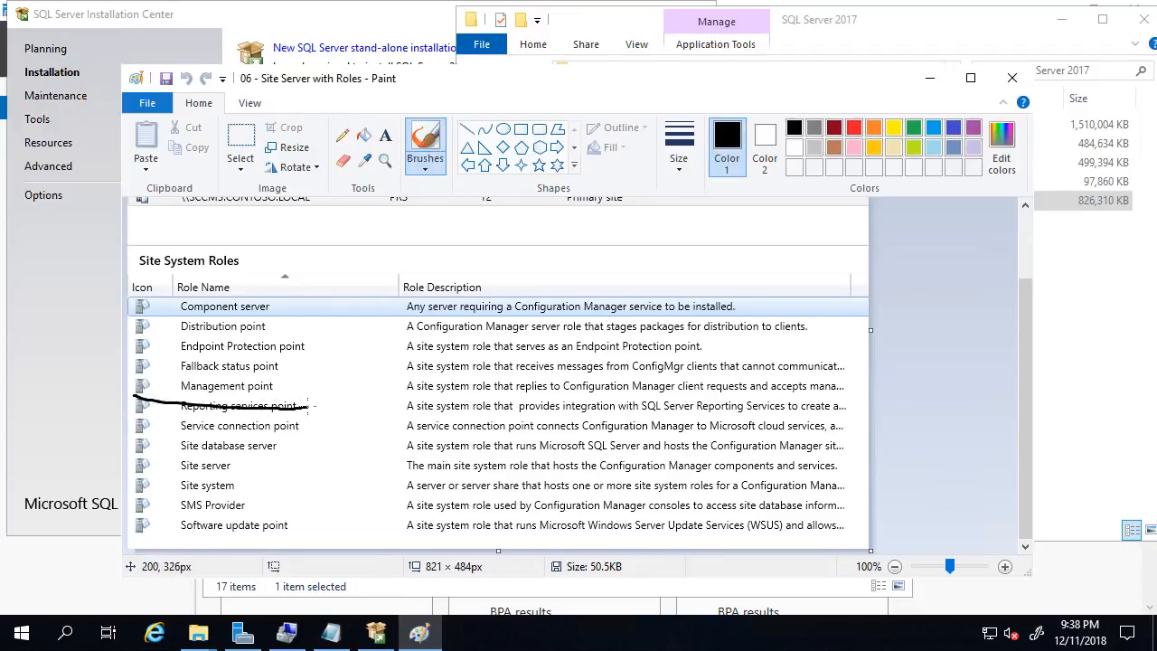
key("ctrl+z")
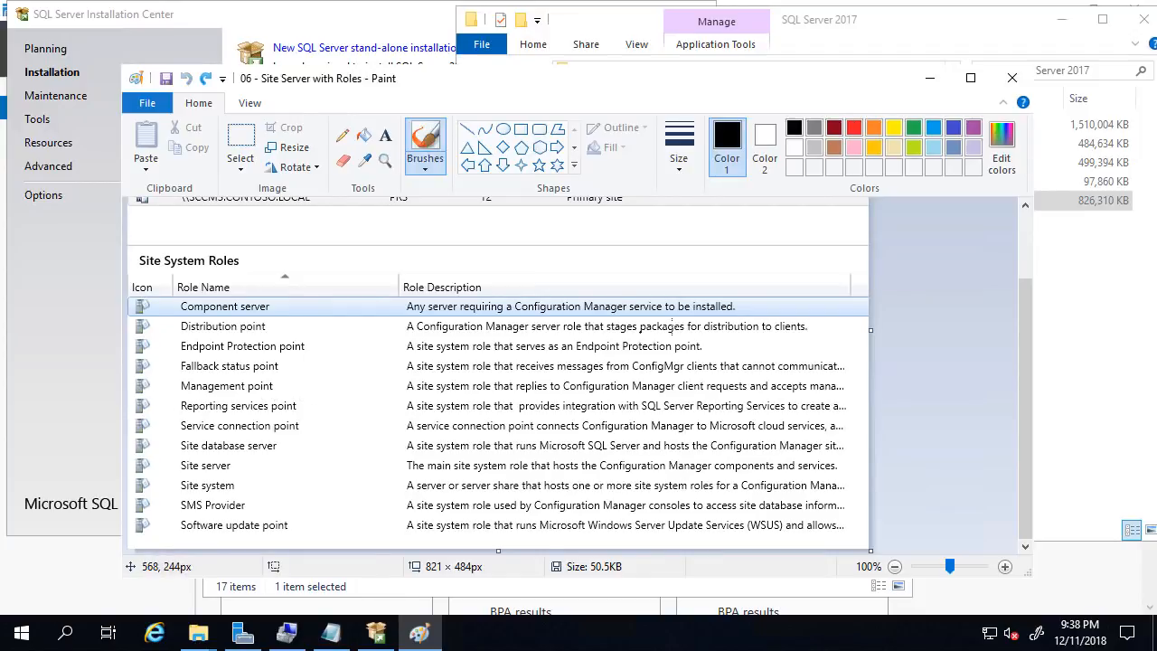
left_click(929, 77)
- Run SQLServerReportingServices and install the Evaluation edition of Reporting Services only, in C:\Program Files\Microsoft SQL Server Reporting Services
left_click(739, 331)
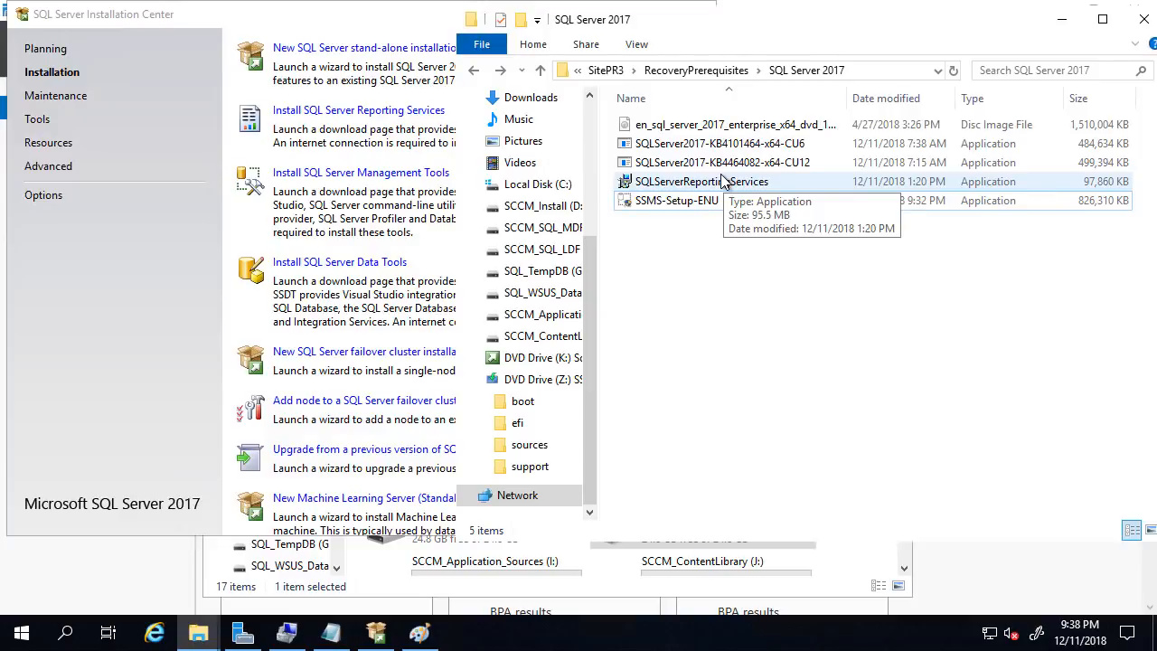
left_click(722, 184)
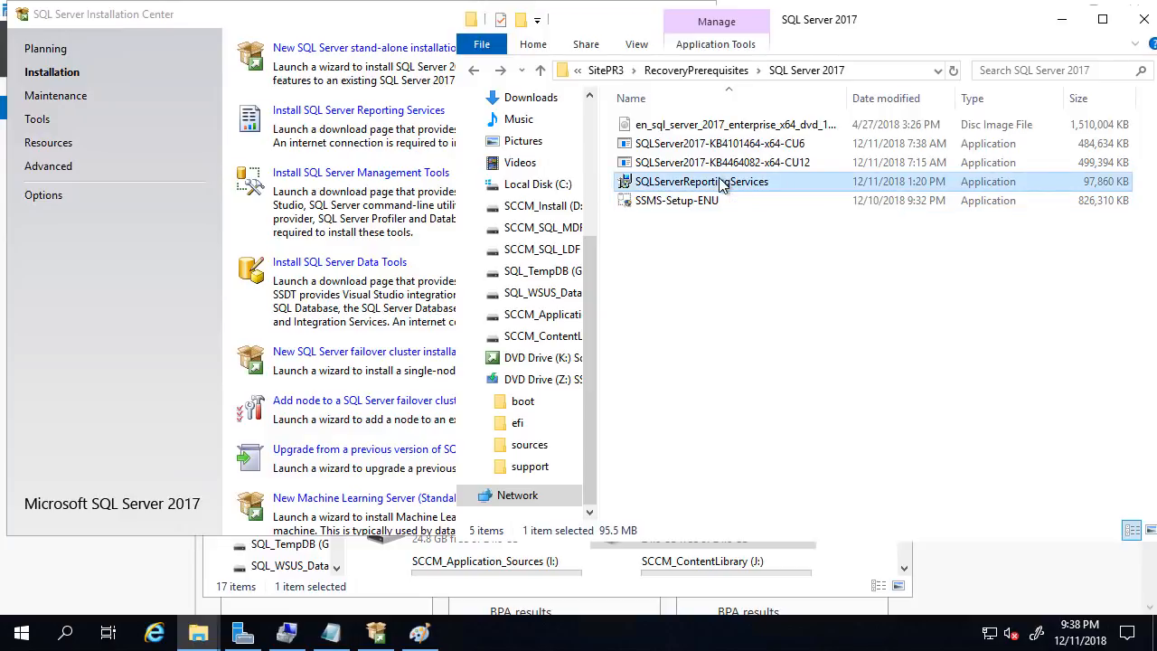
double_click(721, 182)
left_click(630, 335)
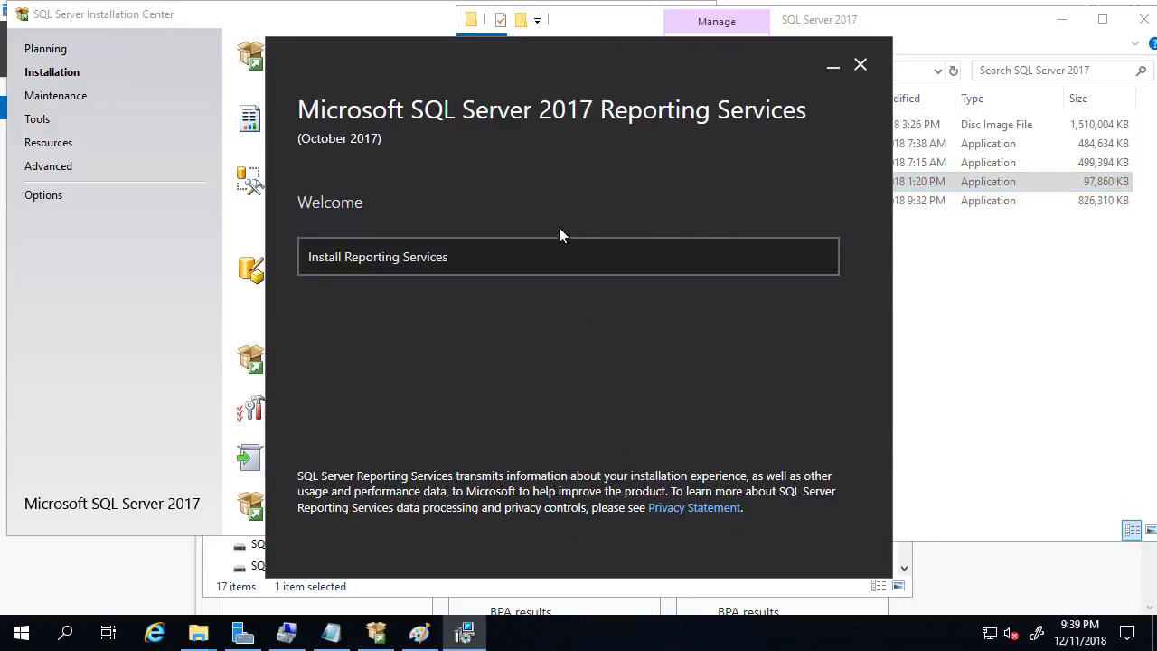
left_click(465, 256)
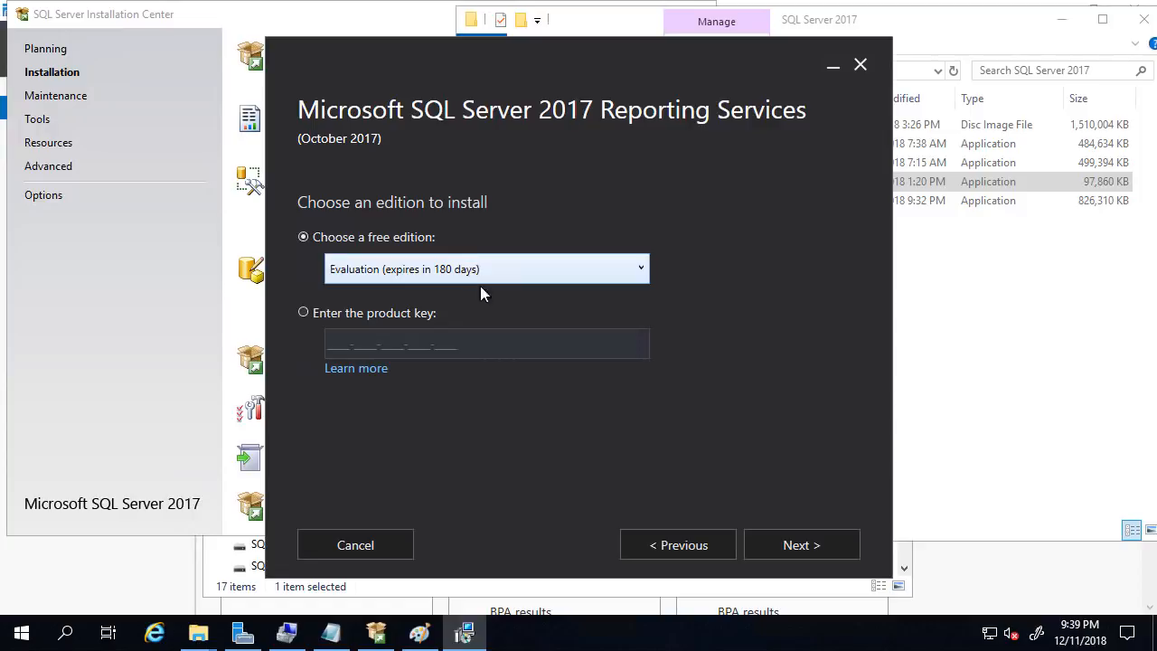
left_click(798, 551)
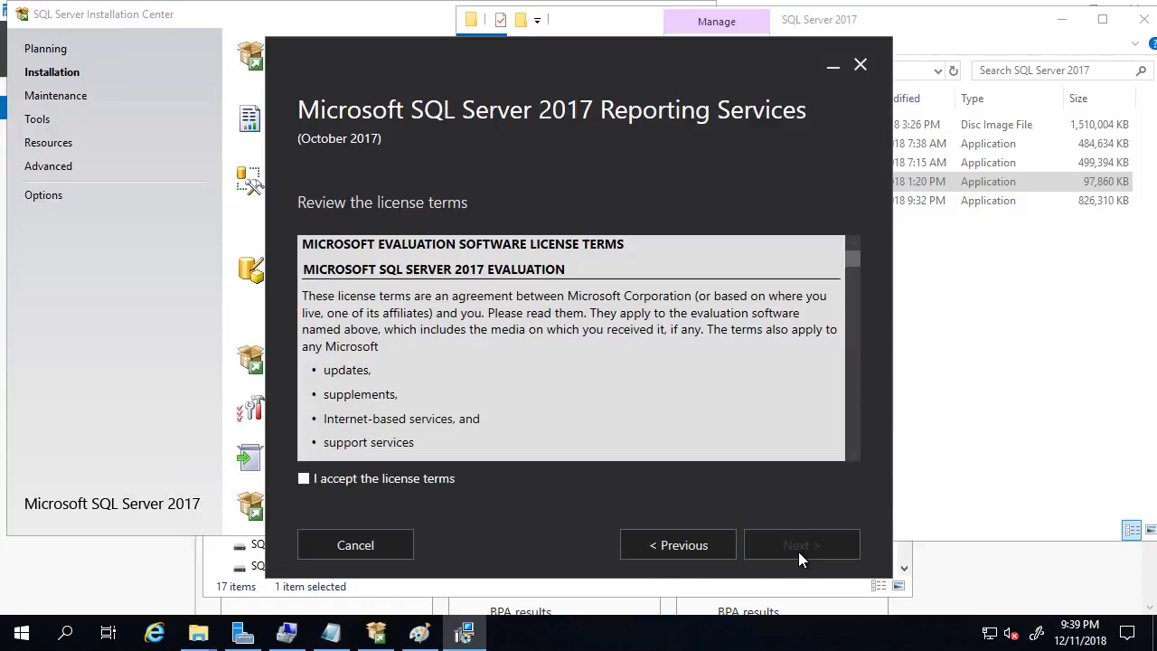
left_click(827, 545)
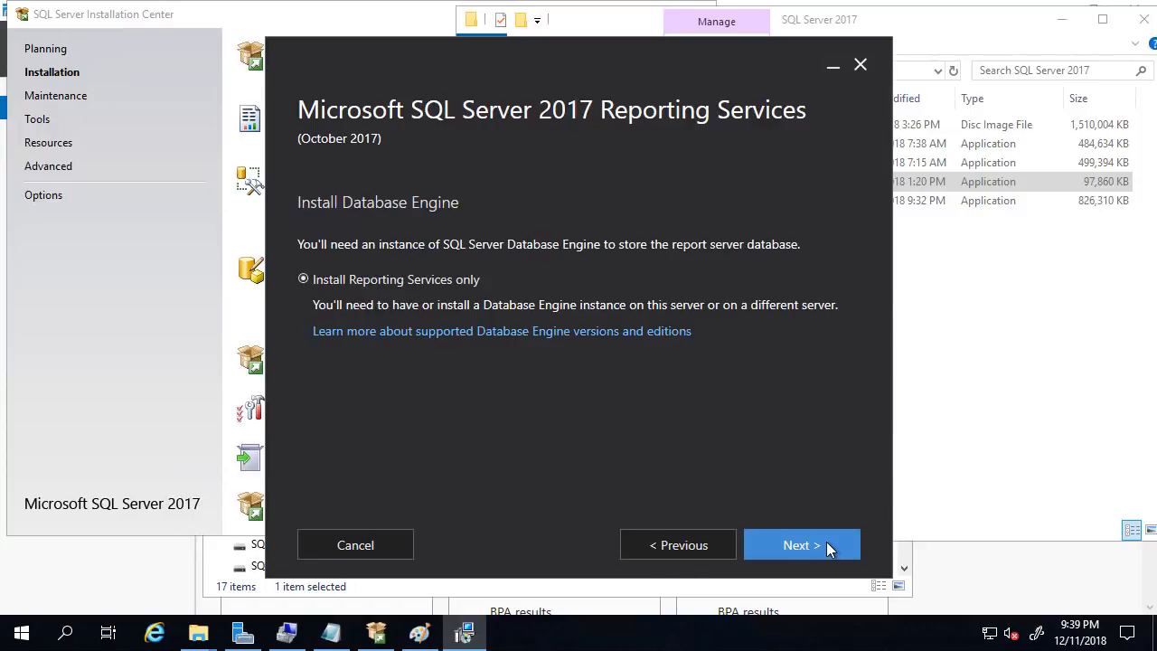
left_click(826, 541)
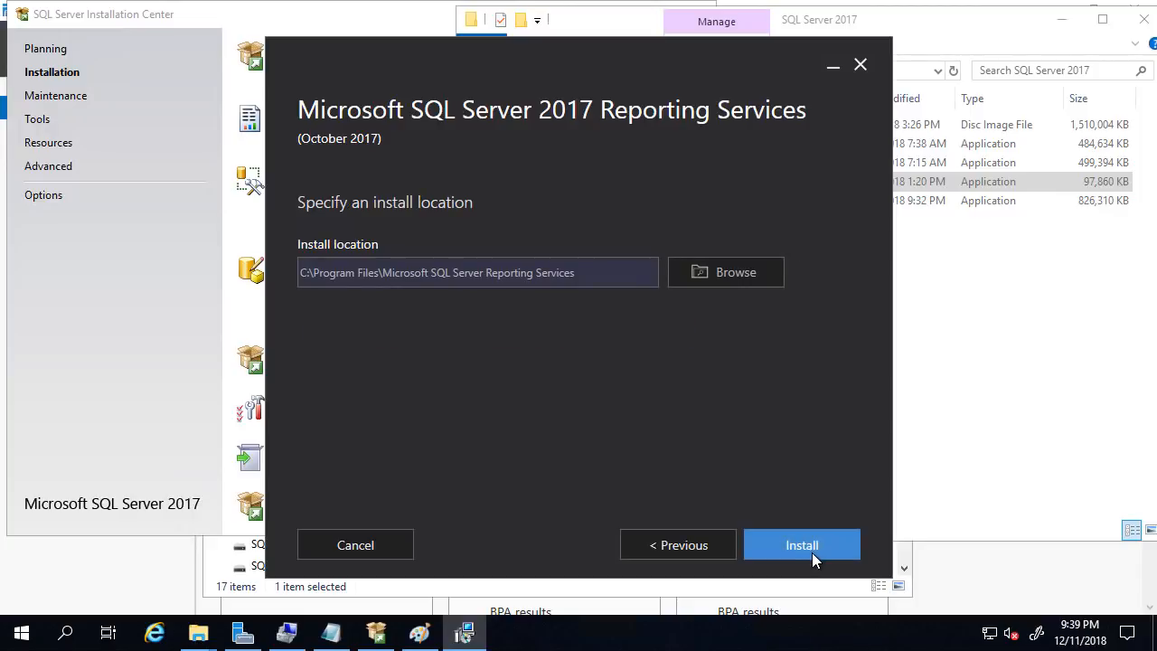
left_click(801, 546)
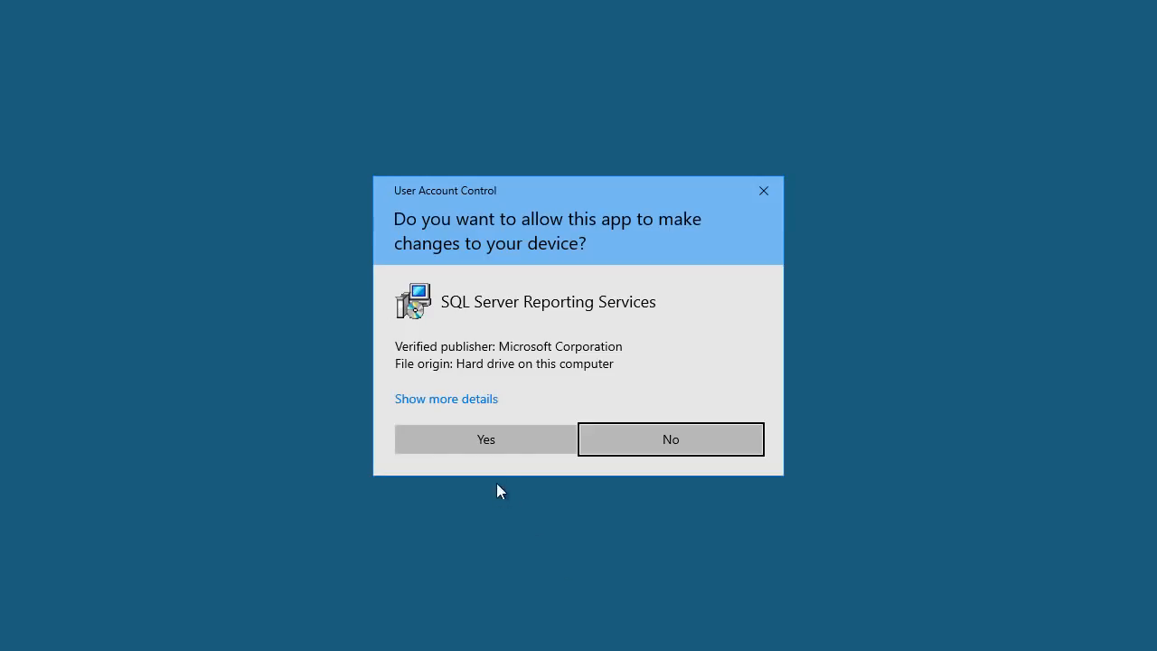
left_click(492, 443)
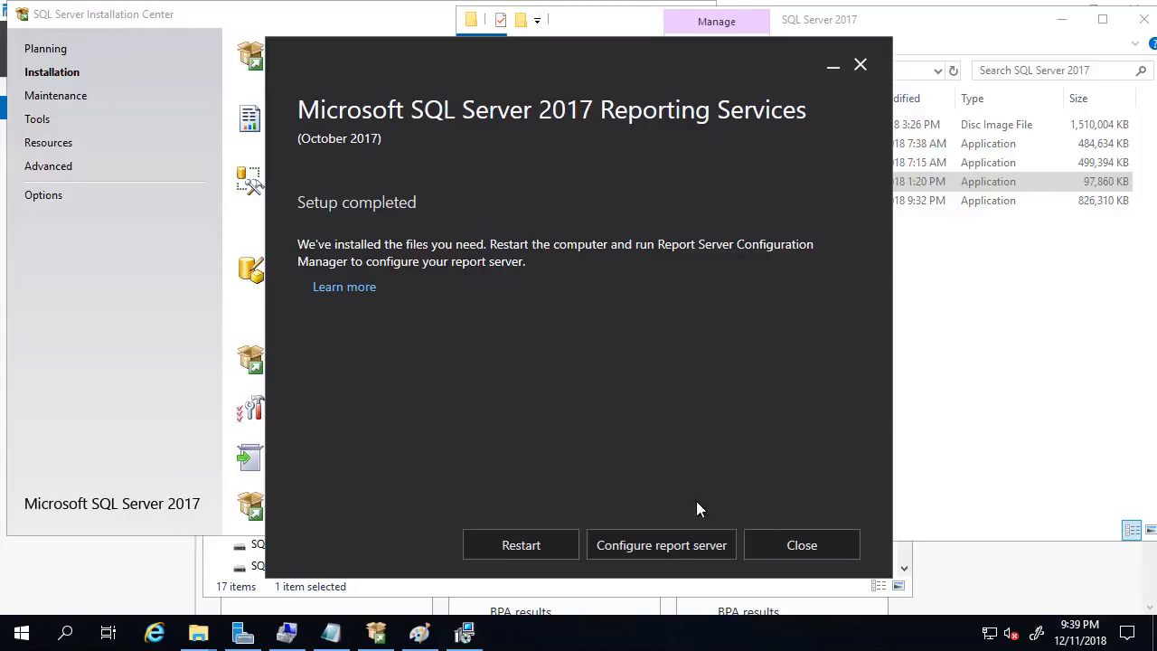
- Open the report server configuration for SCCM3\SSRS and apply the web service URL with virtual directory ReportServer on TCP port 80
left_click(647, 543)
left_click(496, 440)
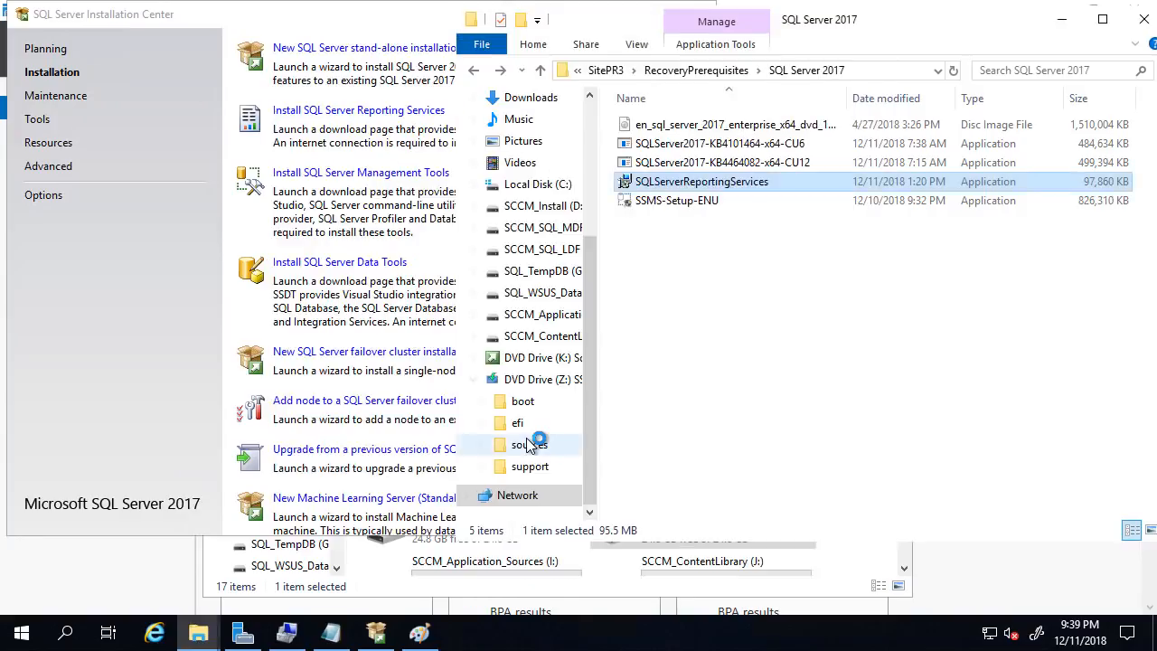
left_click(669, 417)
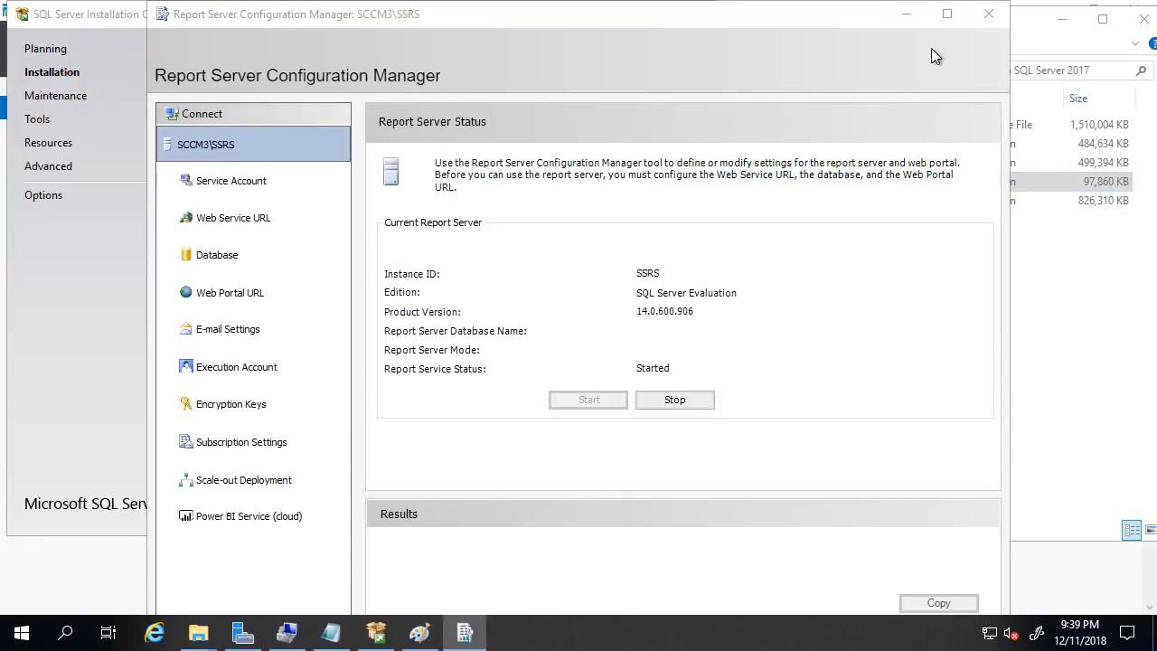
left_click(946, 14)
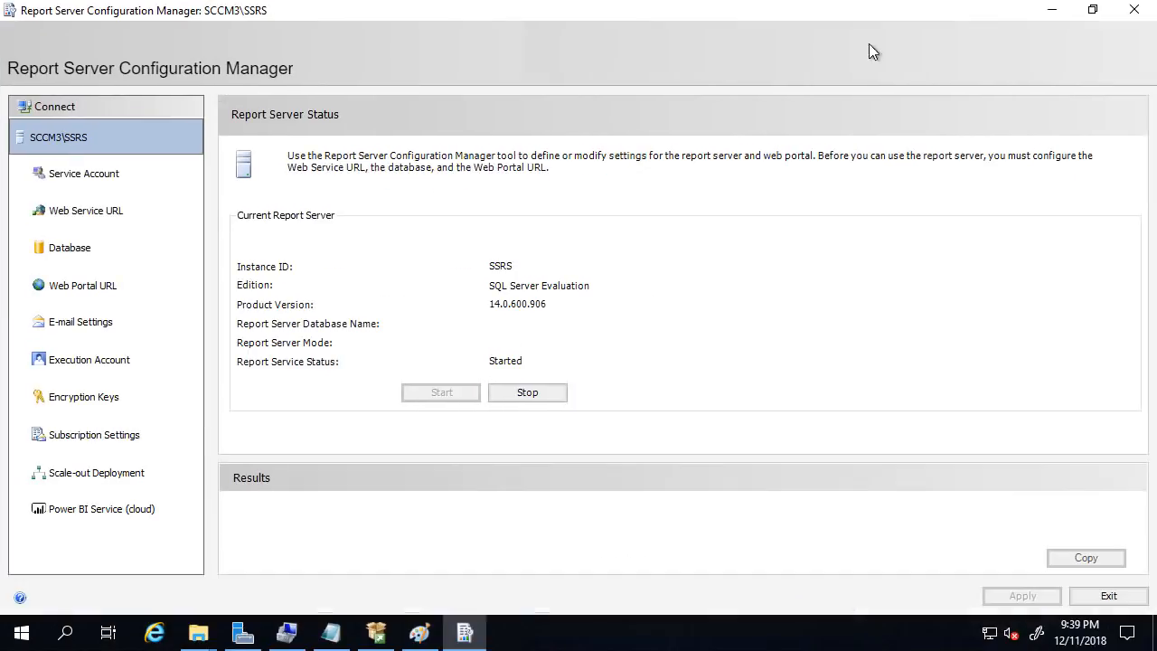
left_click(117, 212)
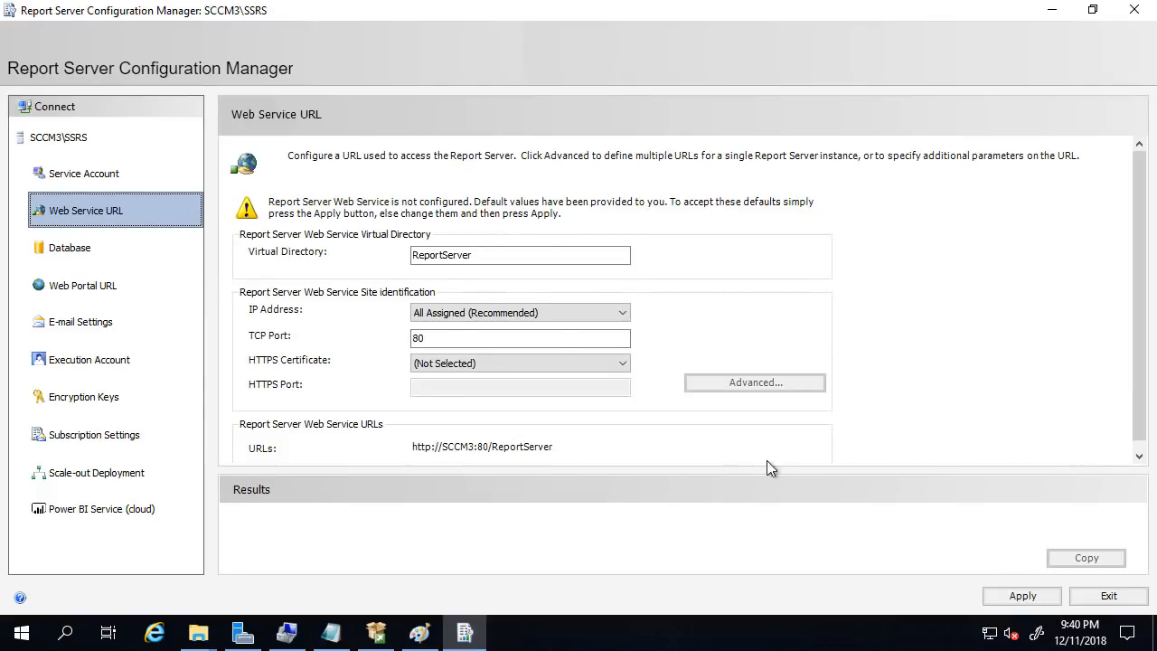
left_click(989, 596)
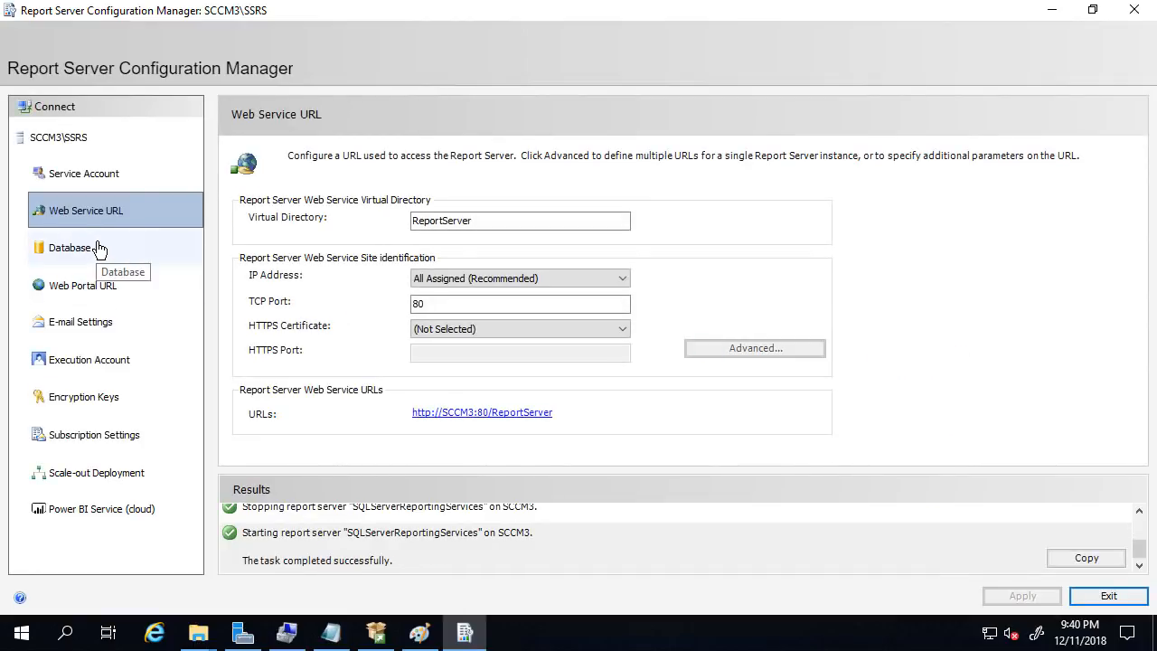
- Create a new report server database named ReportServer on SCCM3 with current-user integrated security and service account credentials, testing the connection
left_click(100, 250)
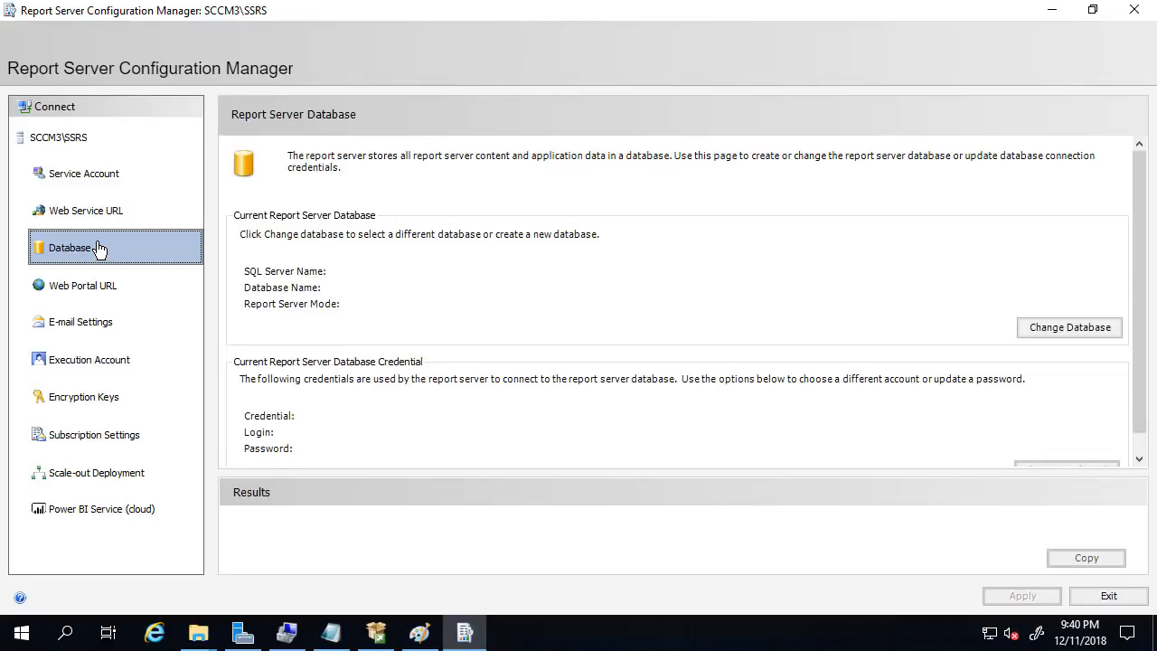
scroll(1143, 379, "down", 2)
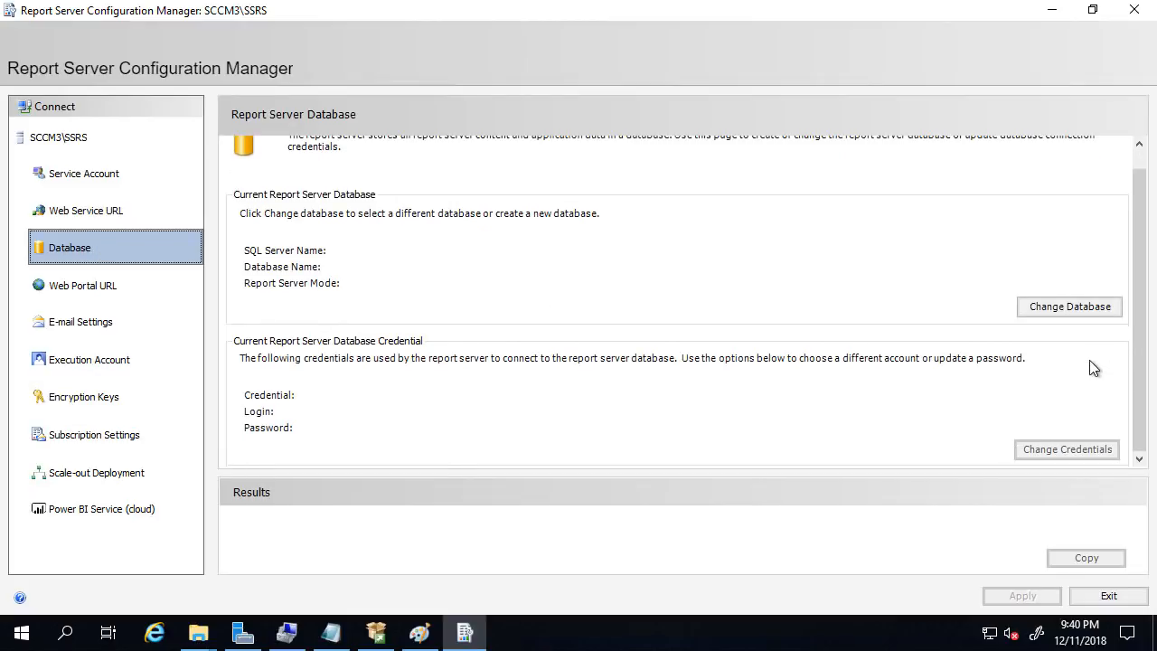
left_click(1084, 312)
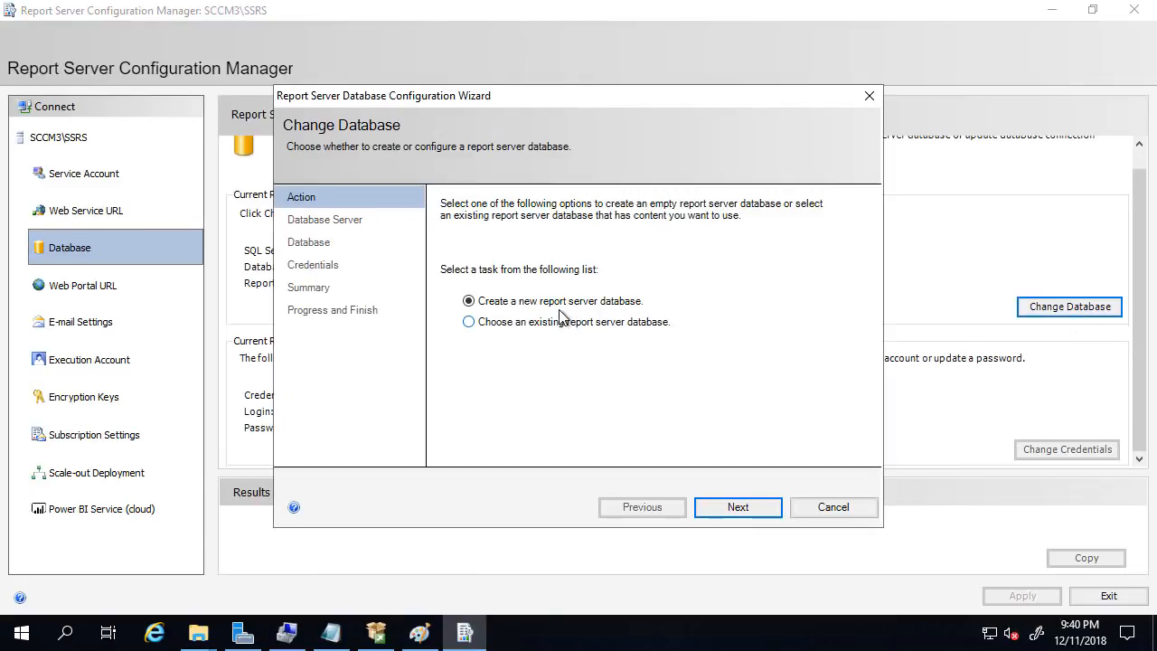
left_click(736, 508)
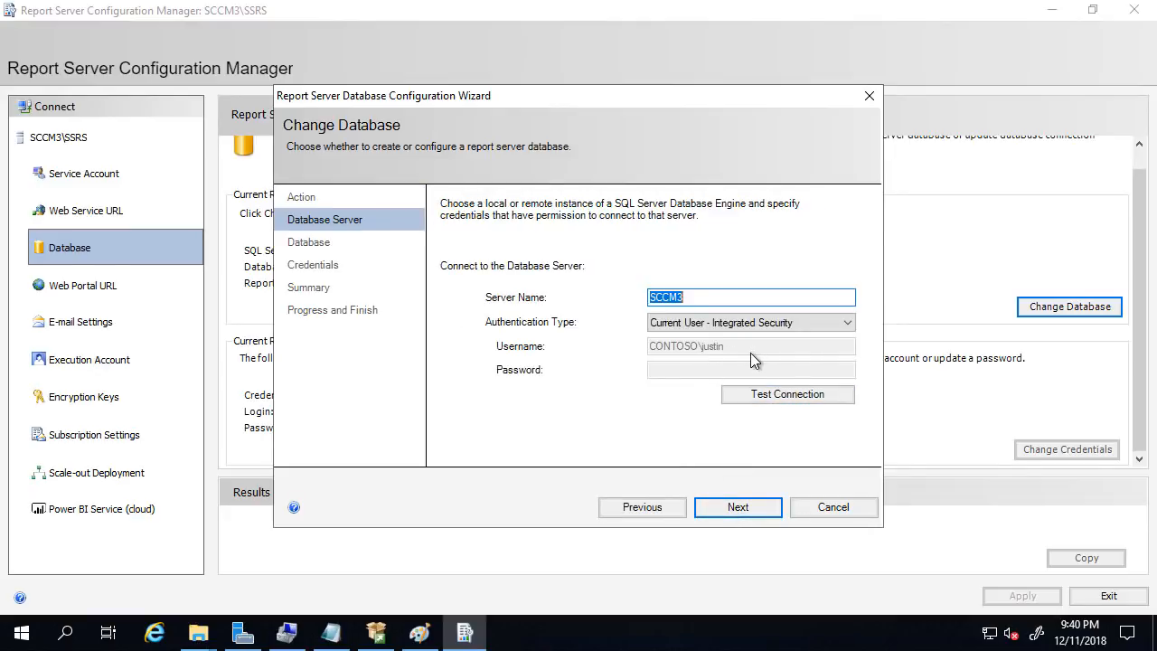
left_click(776, 395)
left_click(622, 383)
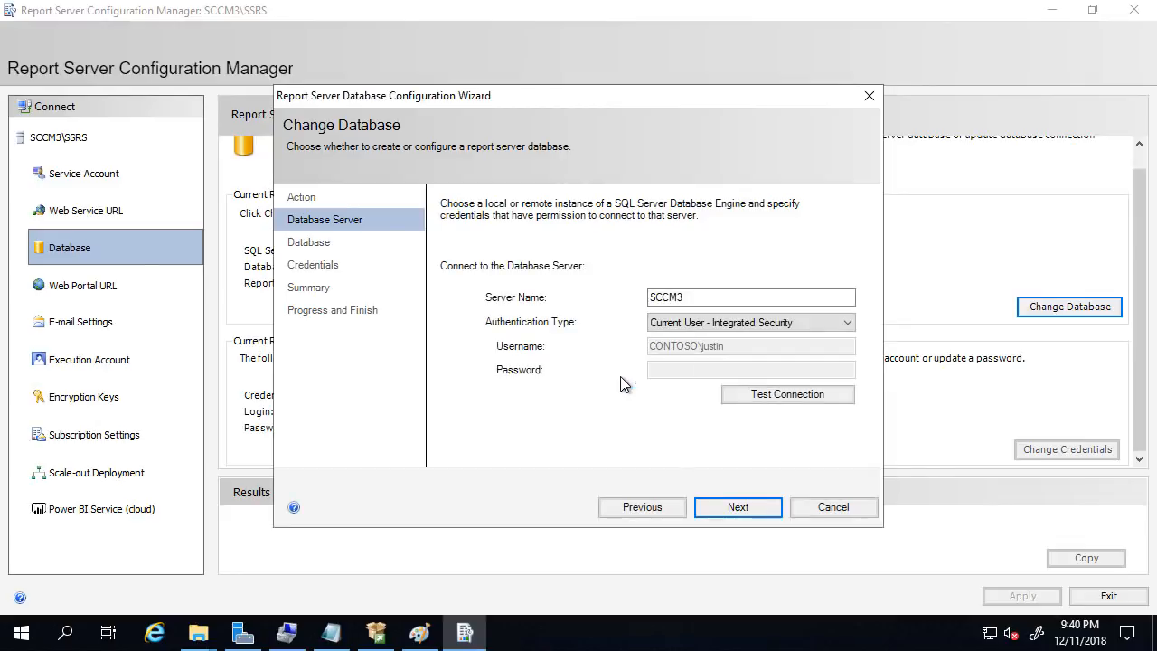
left_click(724, 514)
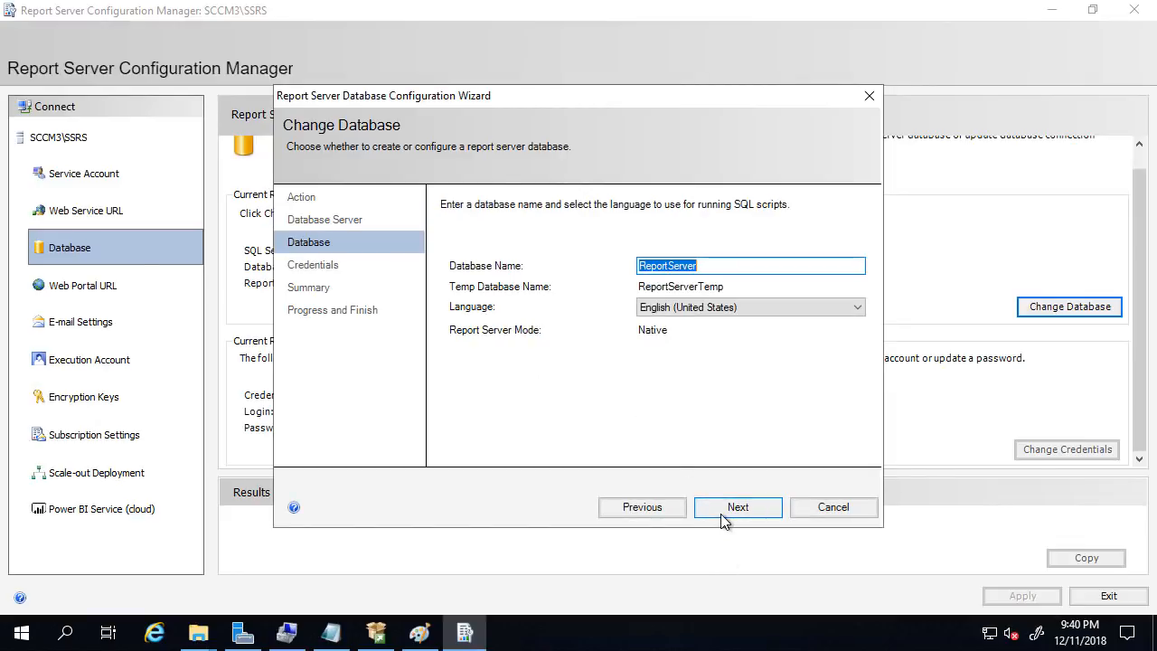
left_click(723, 513)
left_click(723, 514)
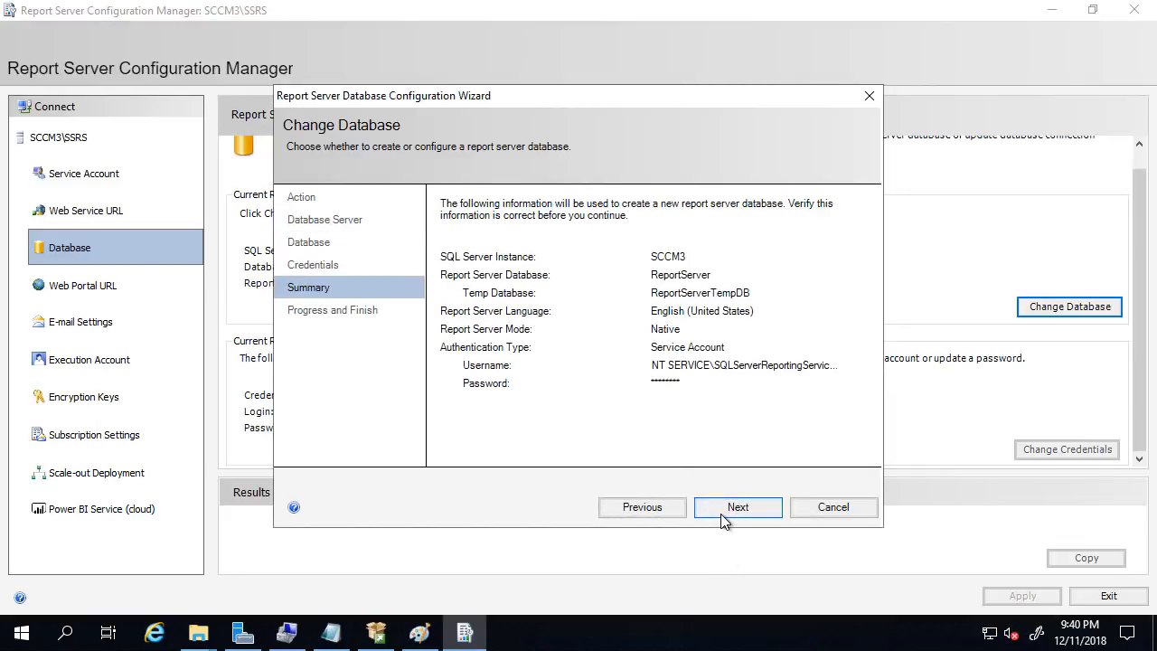
left_click(720, 513)
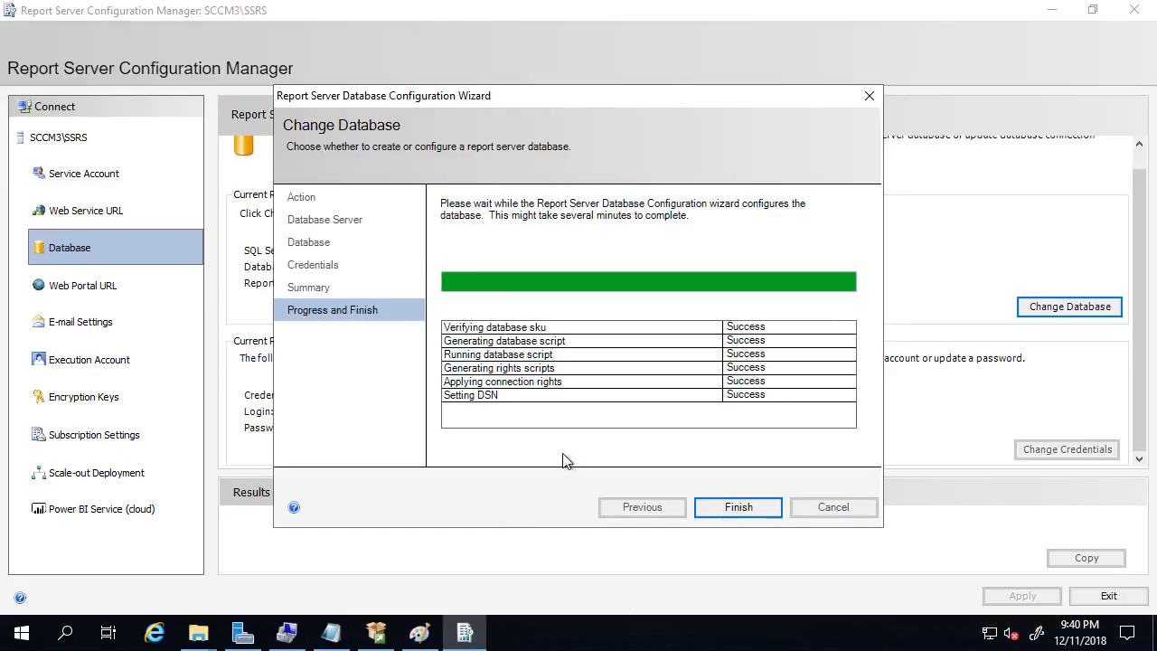
left_click(739, 507)
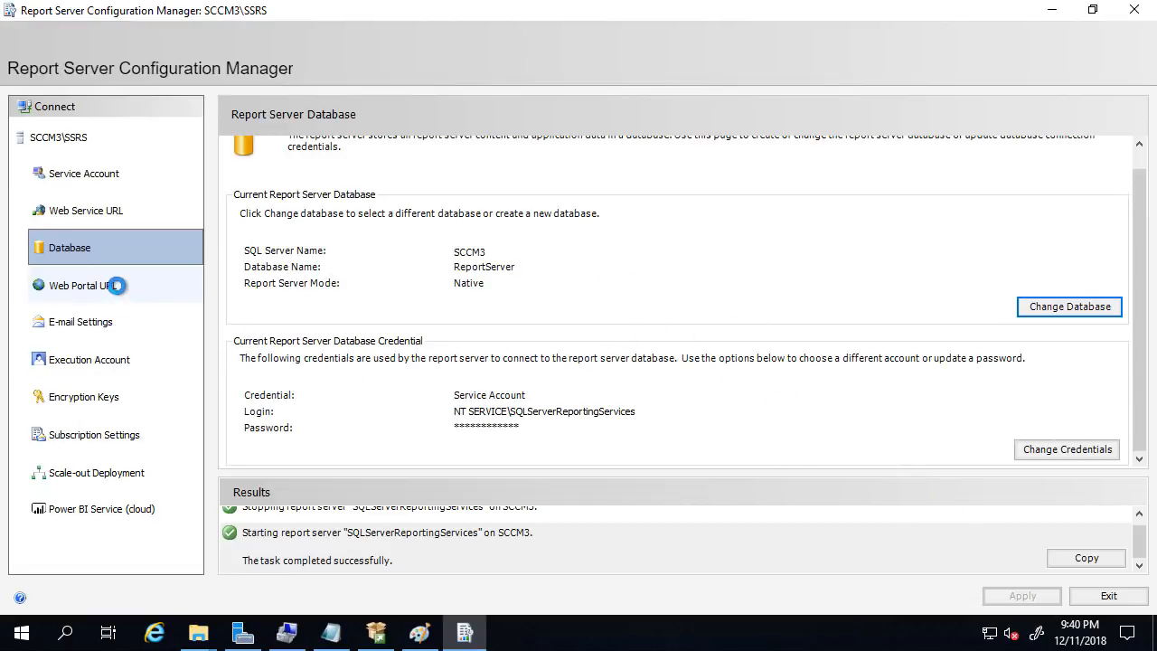
- Apply the web portal URL with virtual directory Reports and exit Report Server Configuration Manager
left_click(104, 284)
mouse_move(464, 633)
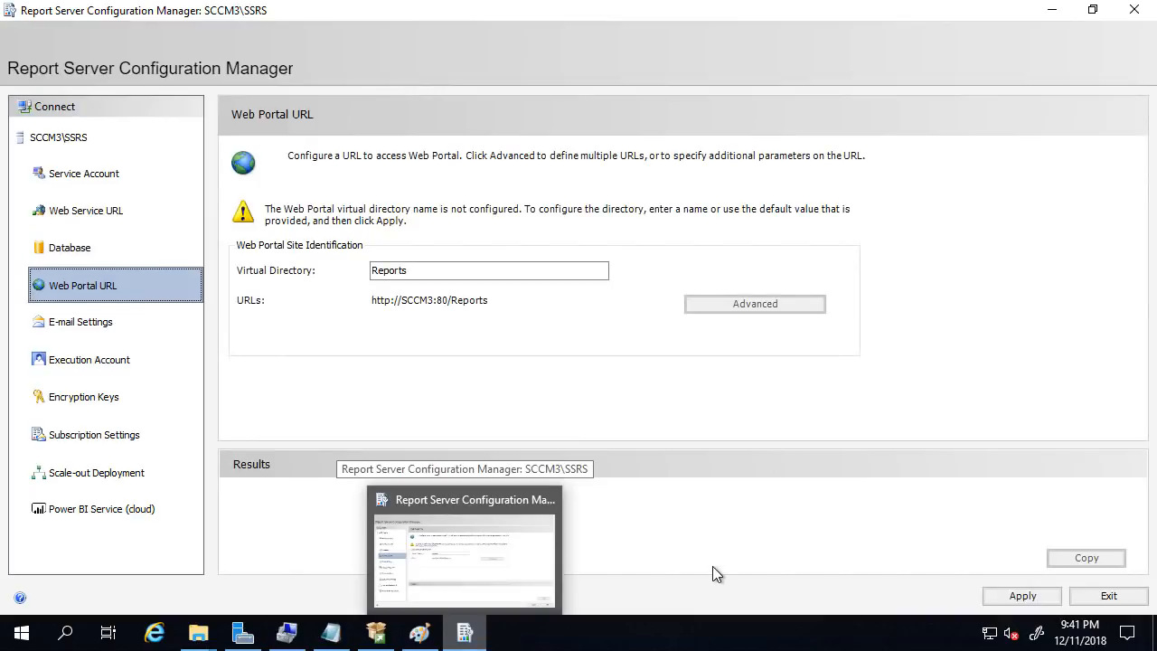
left_click(1026, 597)
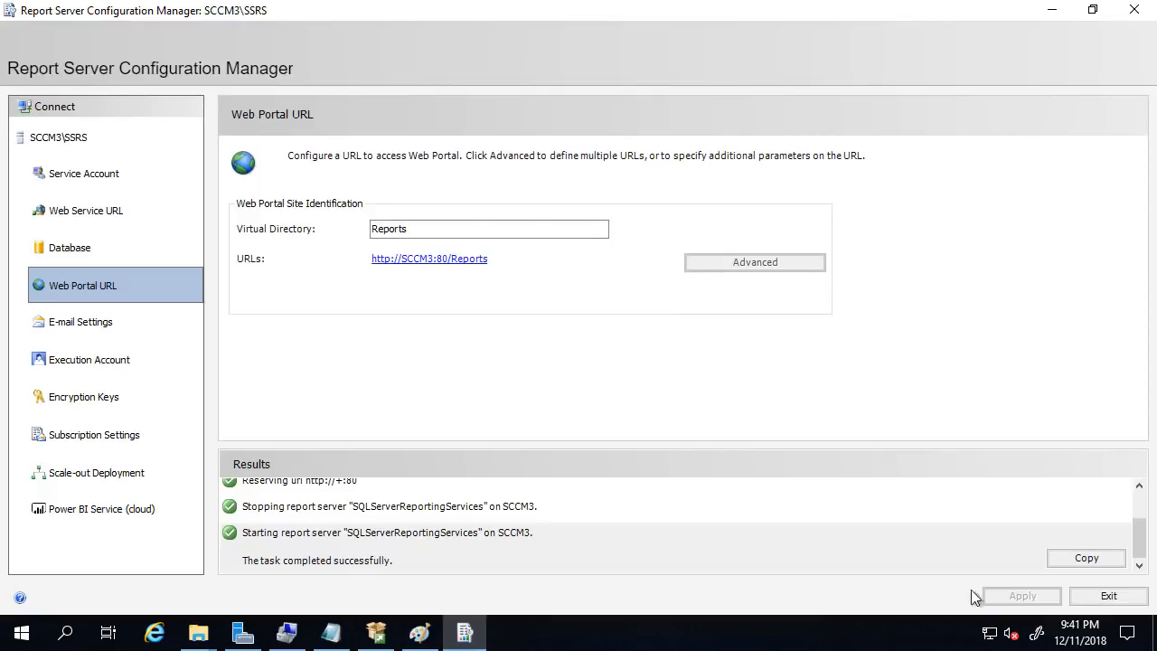
left_click(1119, 600)
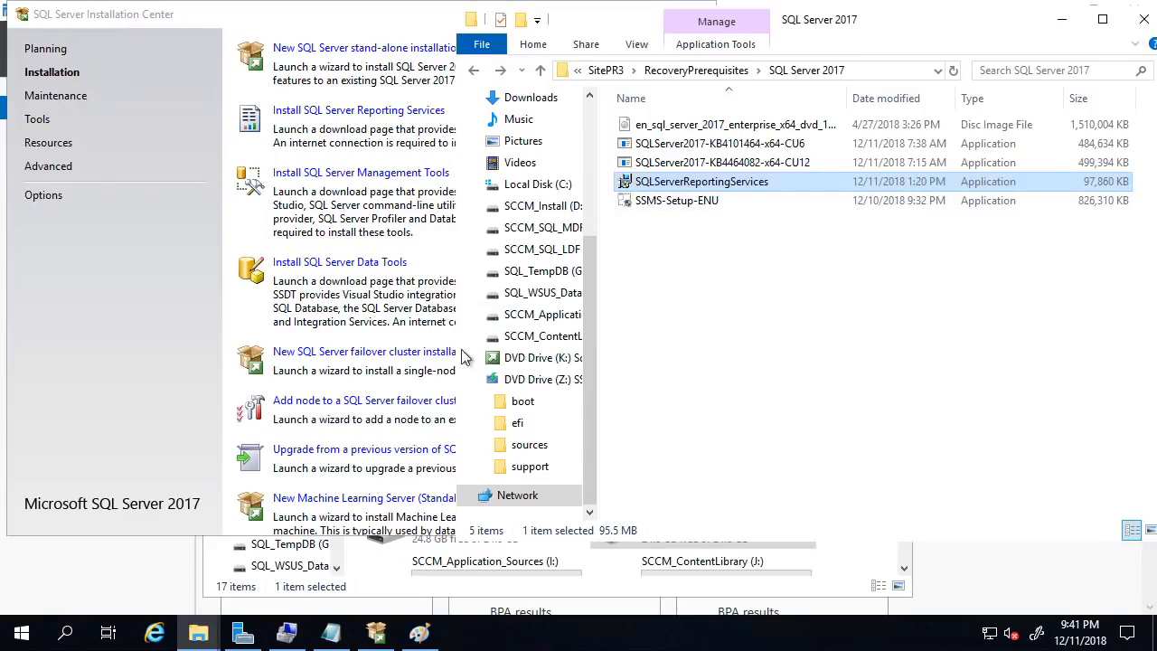
- Restart the server, giving Other (Unplanned) as the reason
left_click(758, 168)
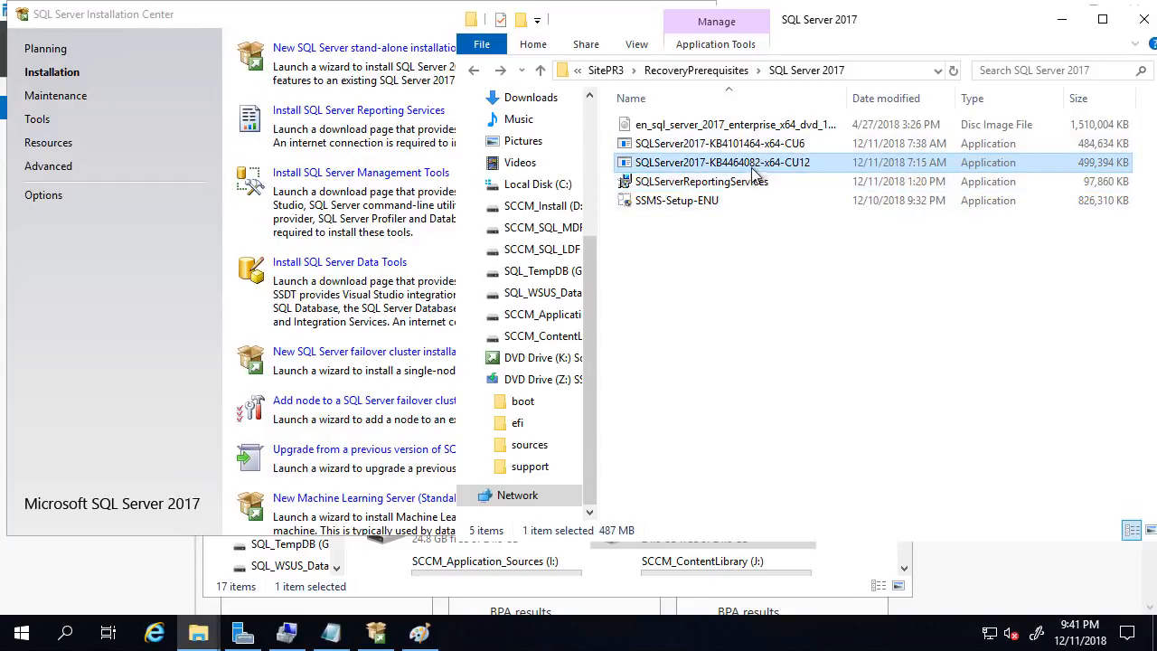
left_click(24, 631)
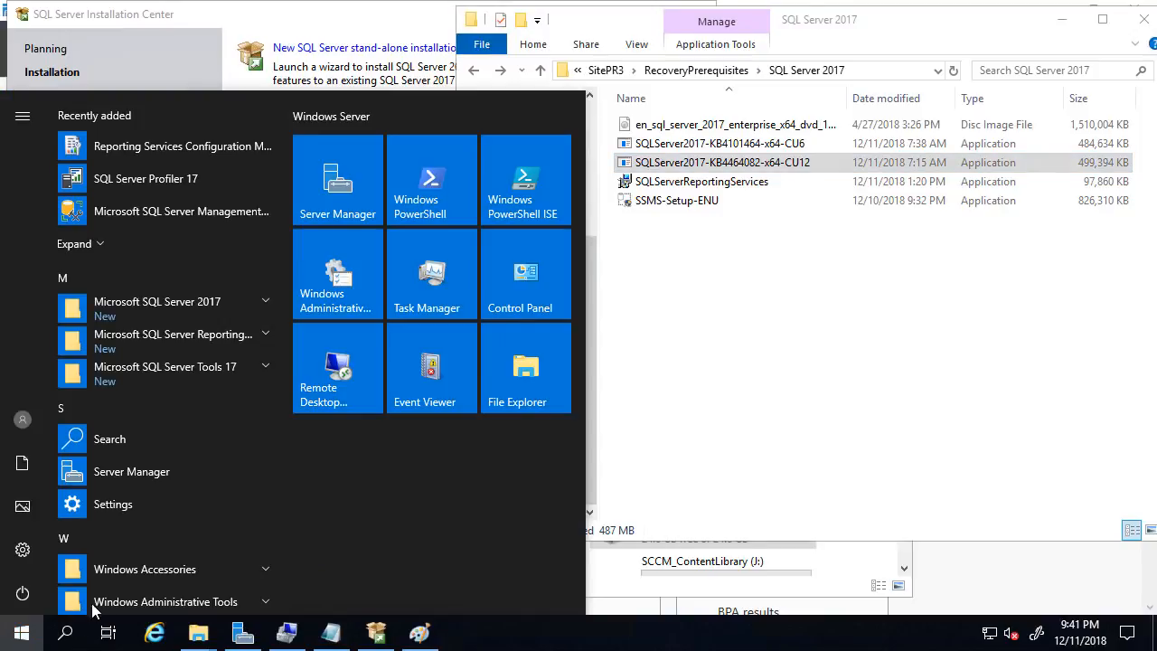
left_click(22, 593)
left_click(62, 554)
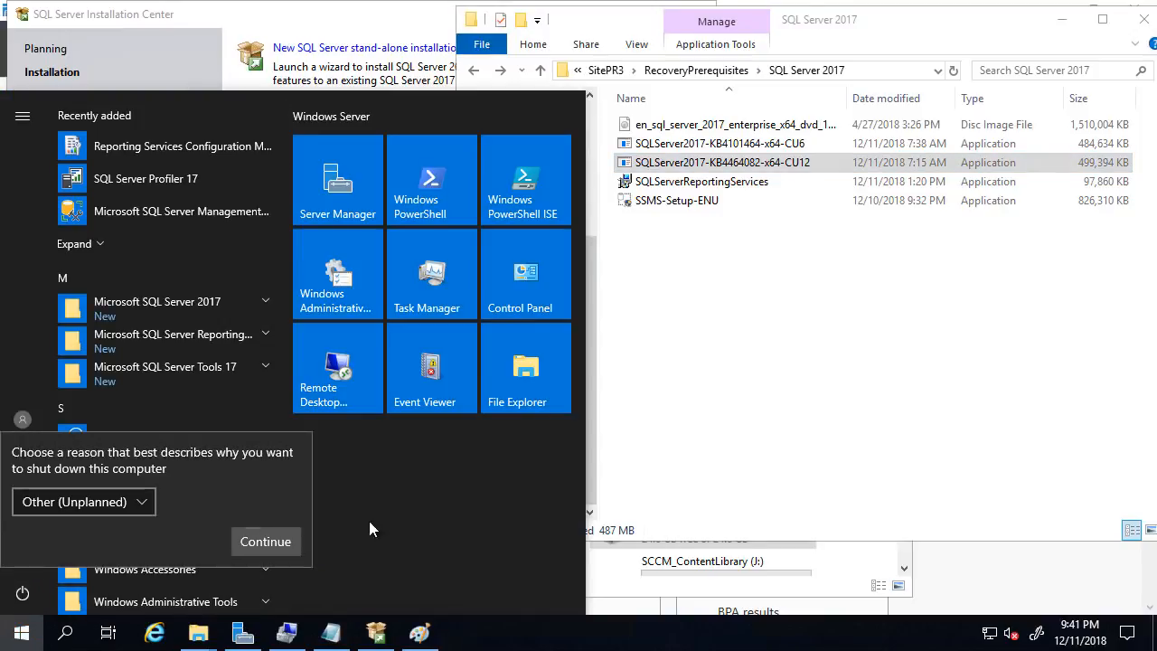
left_click(265, 546)
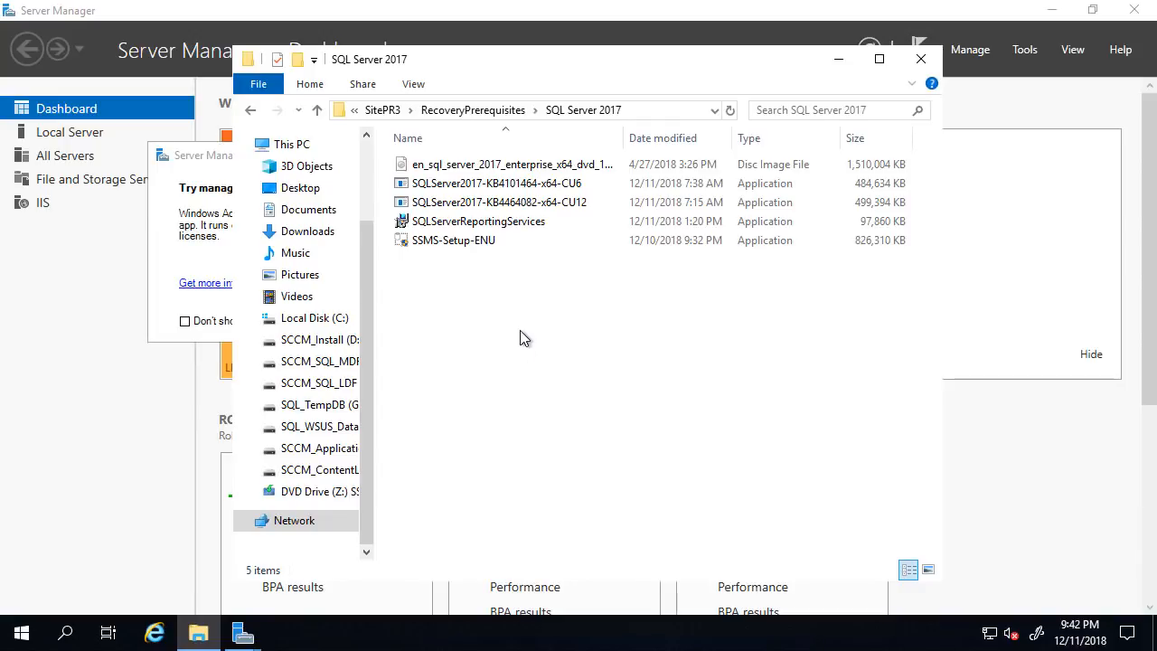
- Run SQLServer2017-KB4464082-x64-CU12 from the SQL Server 2017 folder and start installing the cumulative update
left_click(491, 203)
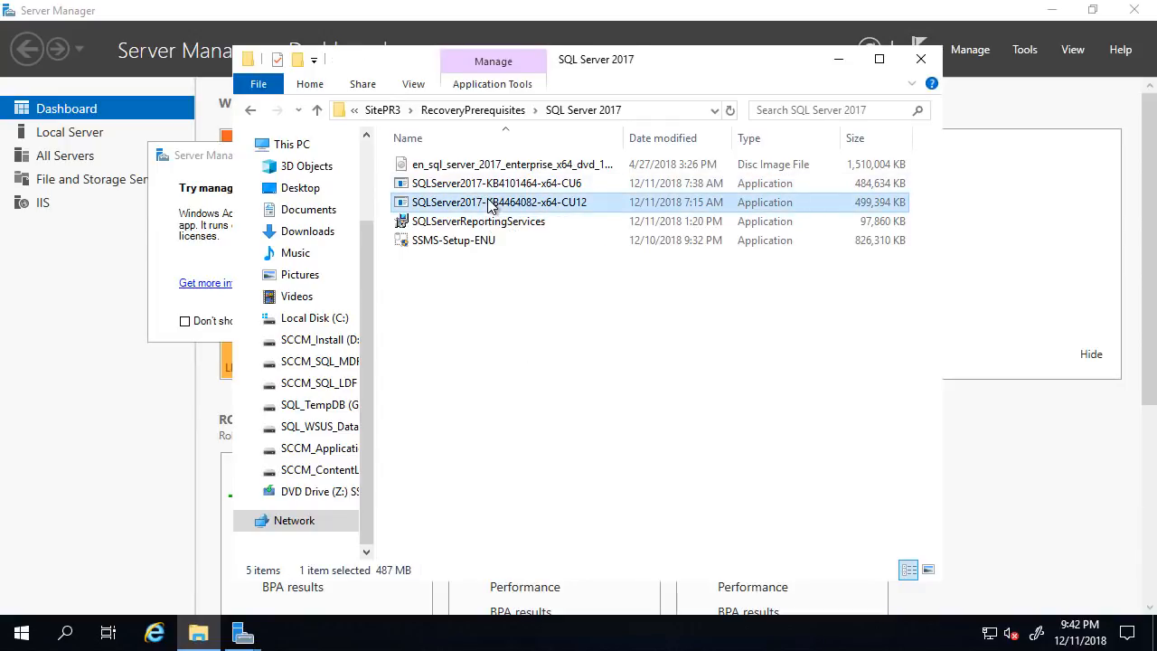
double_click(490, 206)
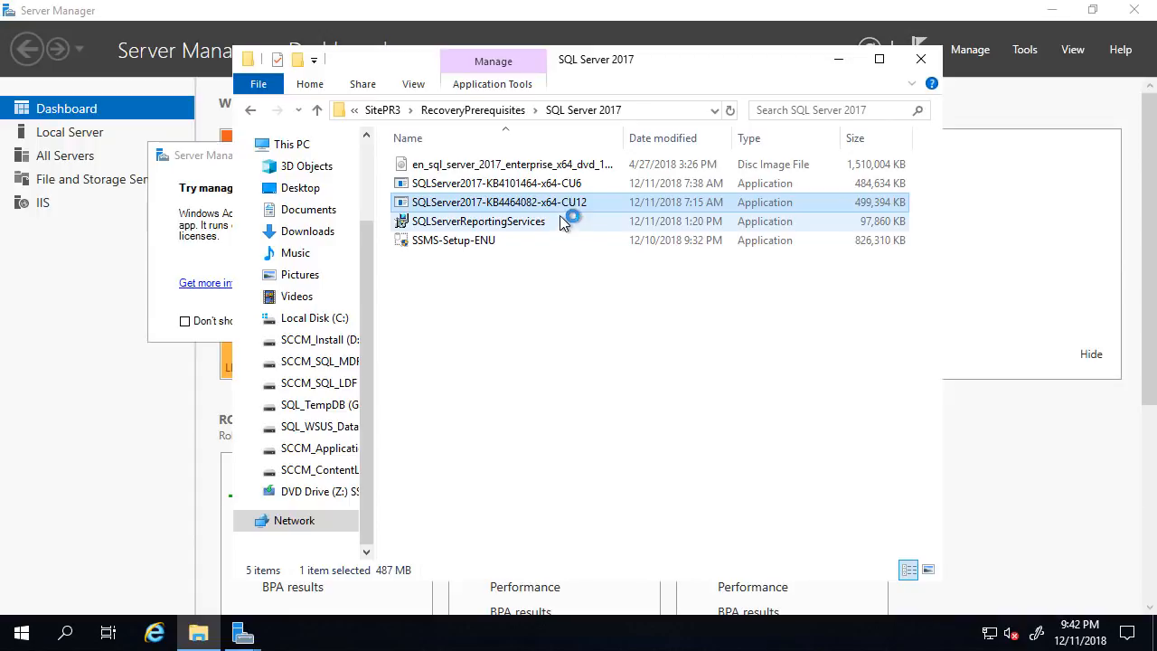
left_click(707, 334)
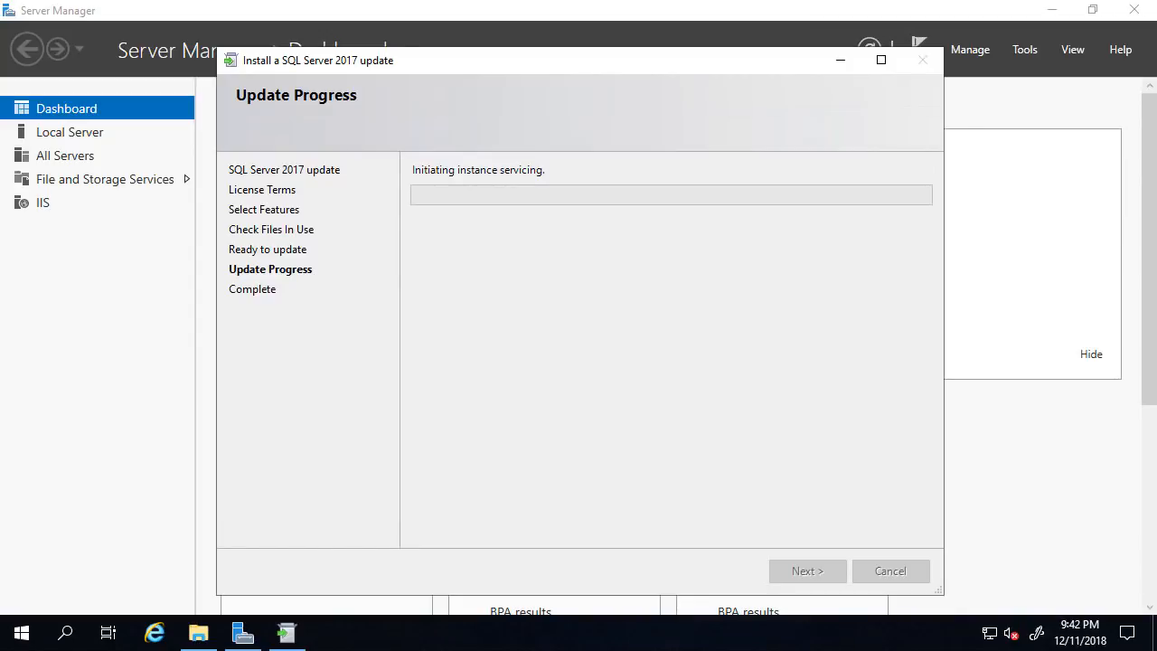
- Launch SQL Server Management Studio and close the completed SQL Server 2017 update wizard
left_click(22, 633)
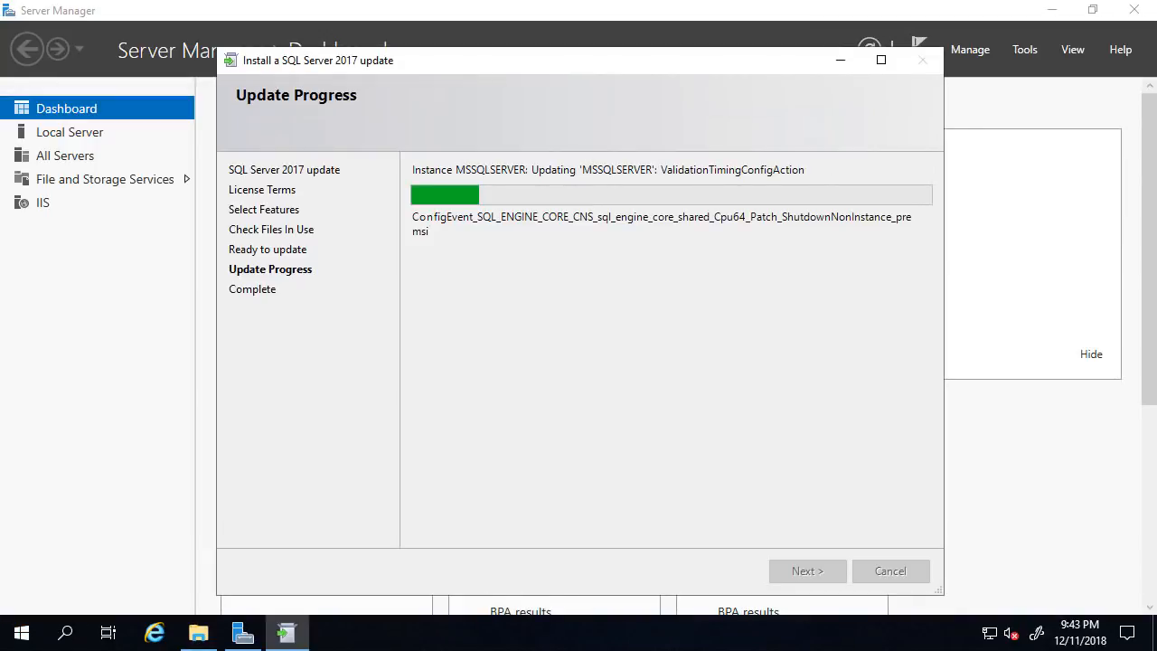
left_click(23, 635)
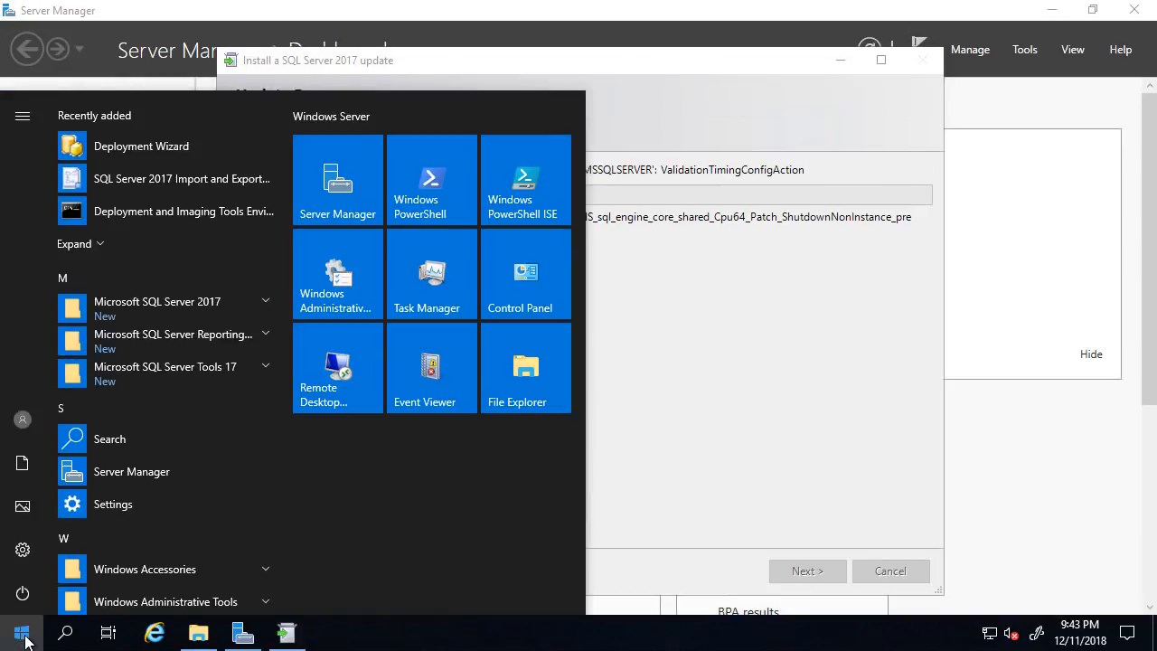
type("sql")
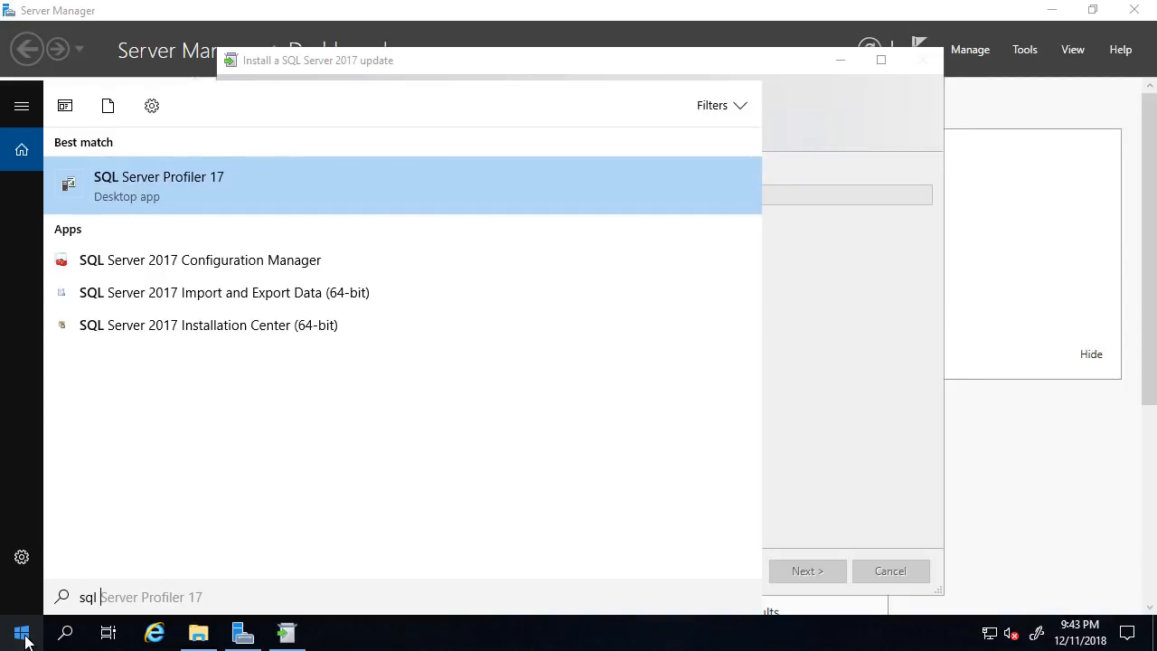
type(" server ")
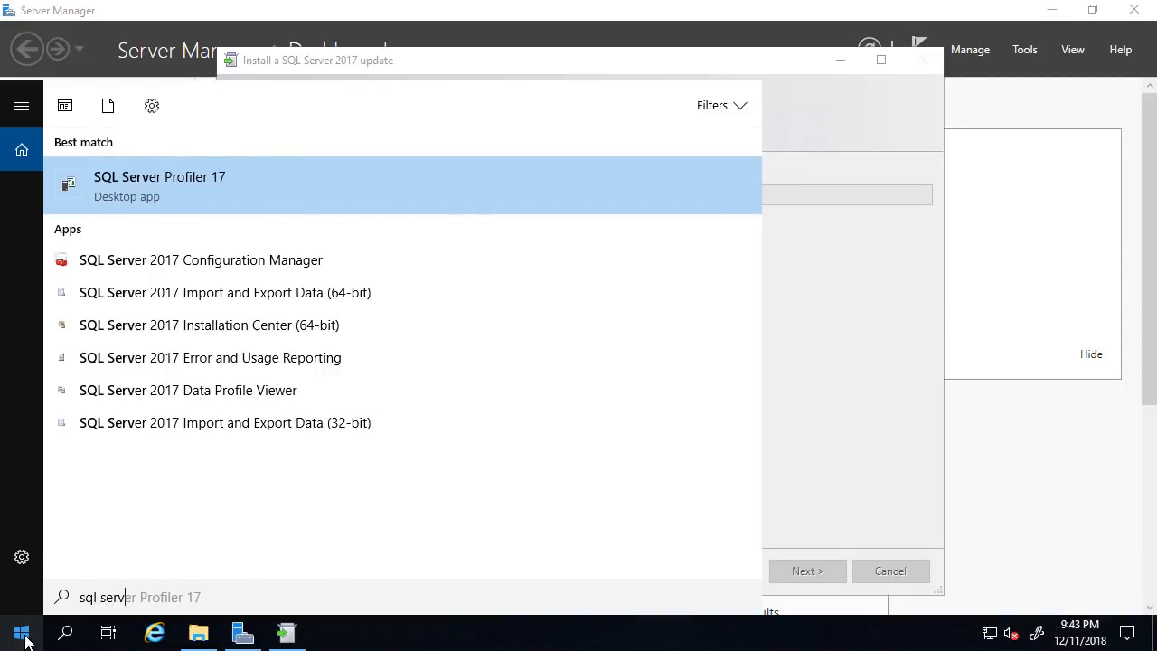
type("m")
left_click(23, 635)
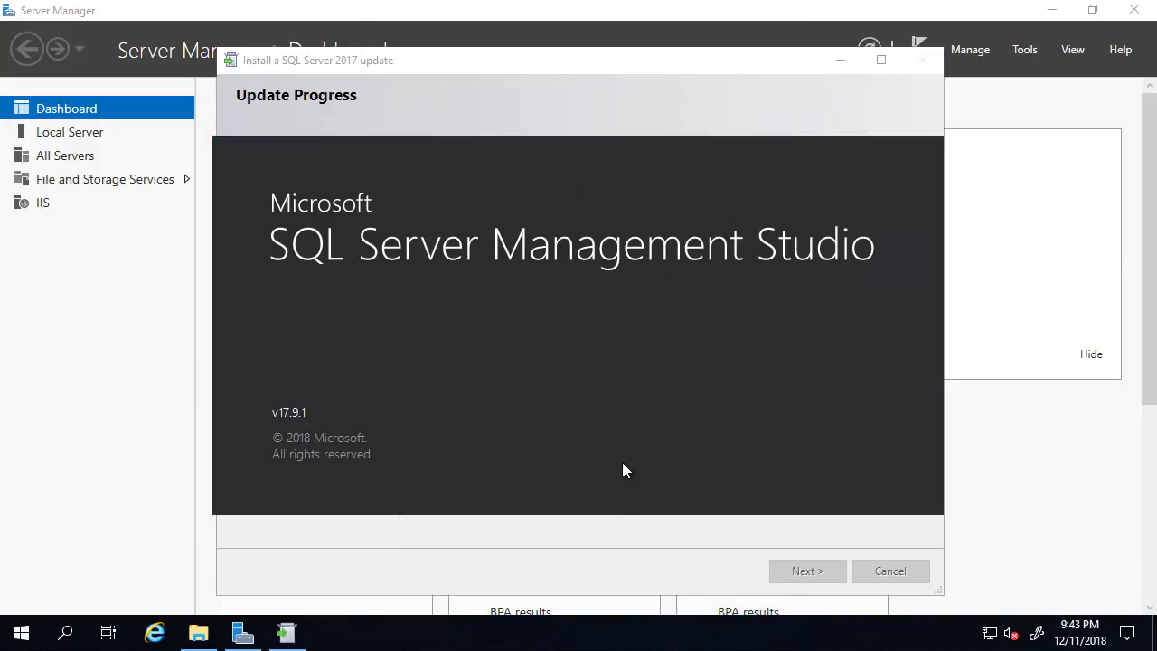
left_click(648, 84)
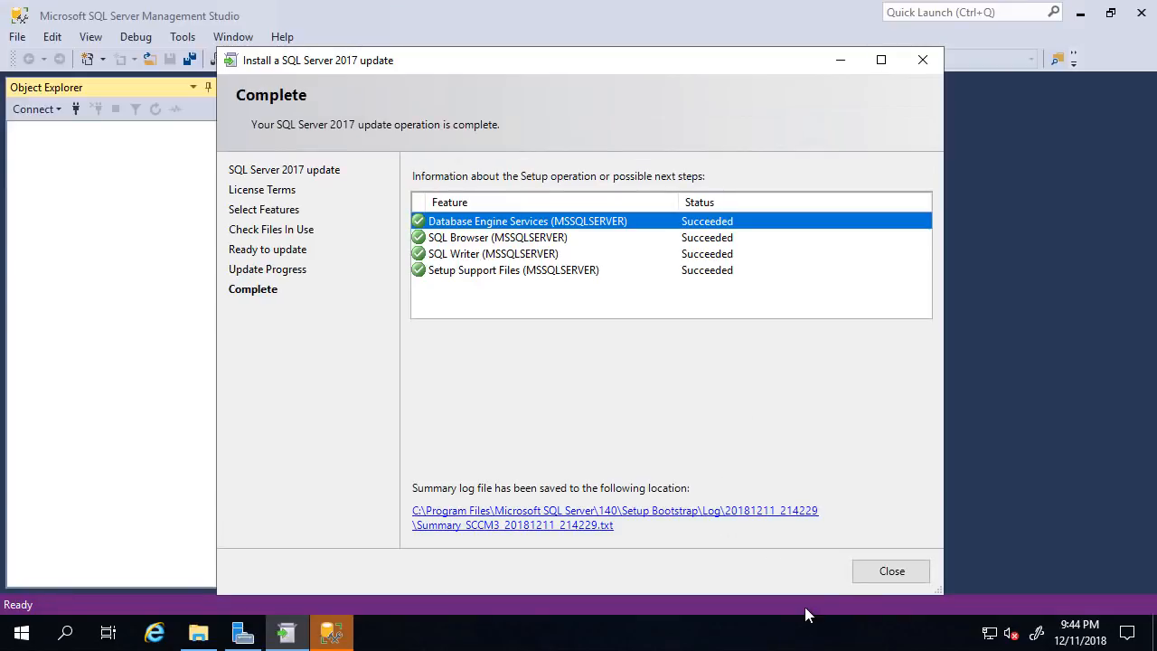
left_click(893, 570)
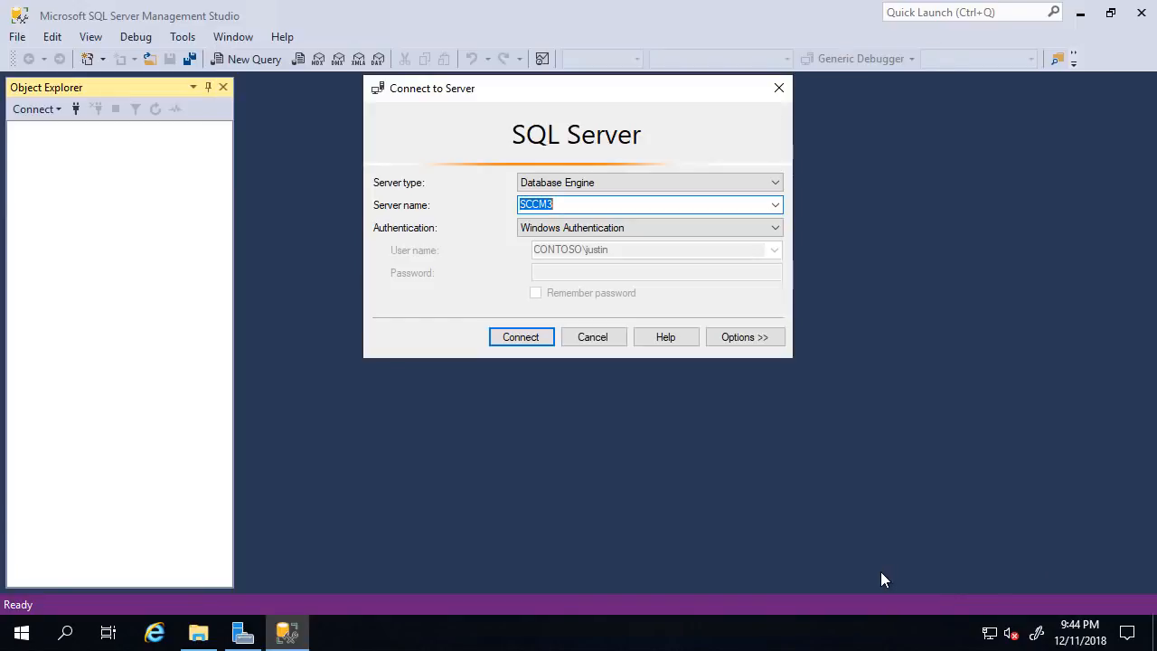
- Connect to the SCCM3 database engine with Windows Authentication, expand its Databases folder and widen Object Explorer
left_click(519, 336)
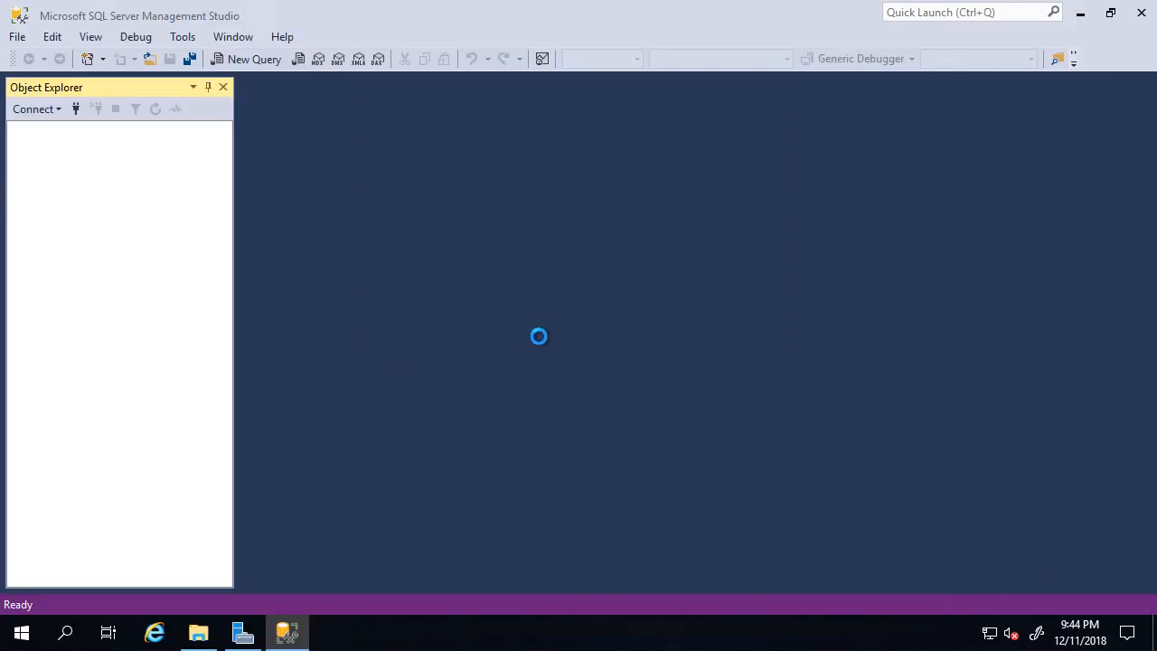
left_click(36, 146)
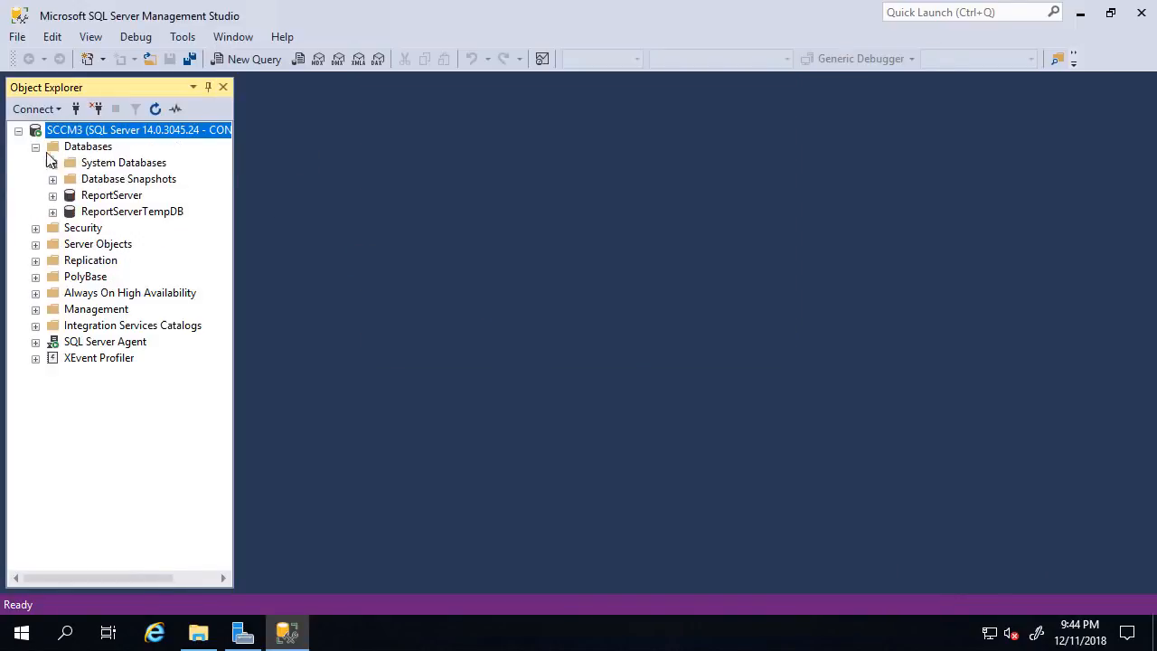
left_click_drag(235, 125, 279, 129)
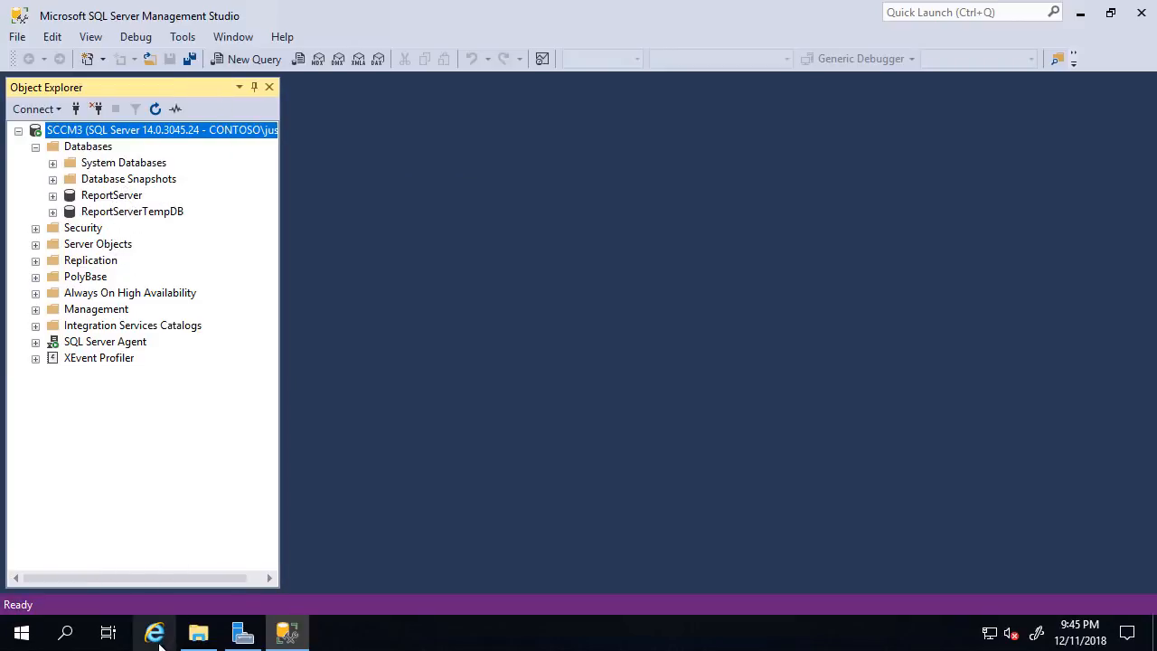
- Switch to File Explorer, open the SQLBackup folder under SitePR3 and copy its network path
left_click(198, 633)
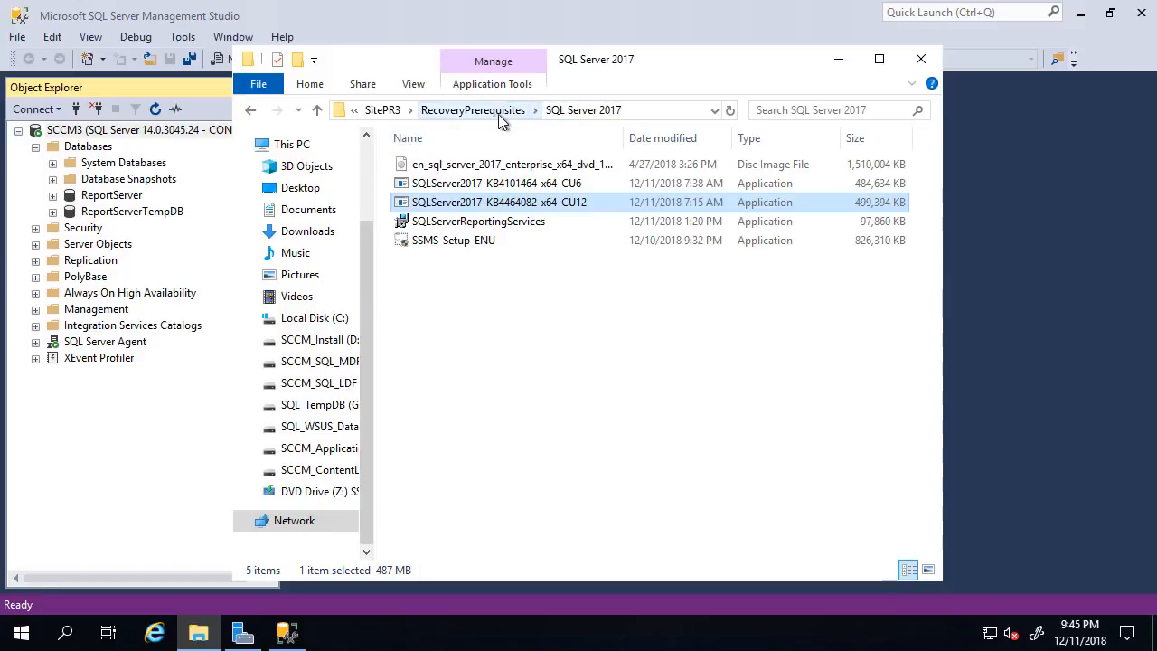
left_click(488, 110)
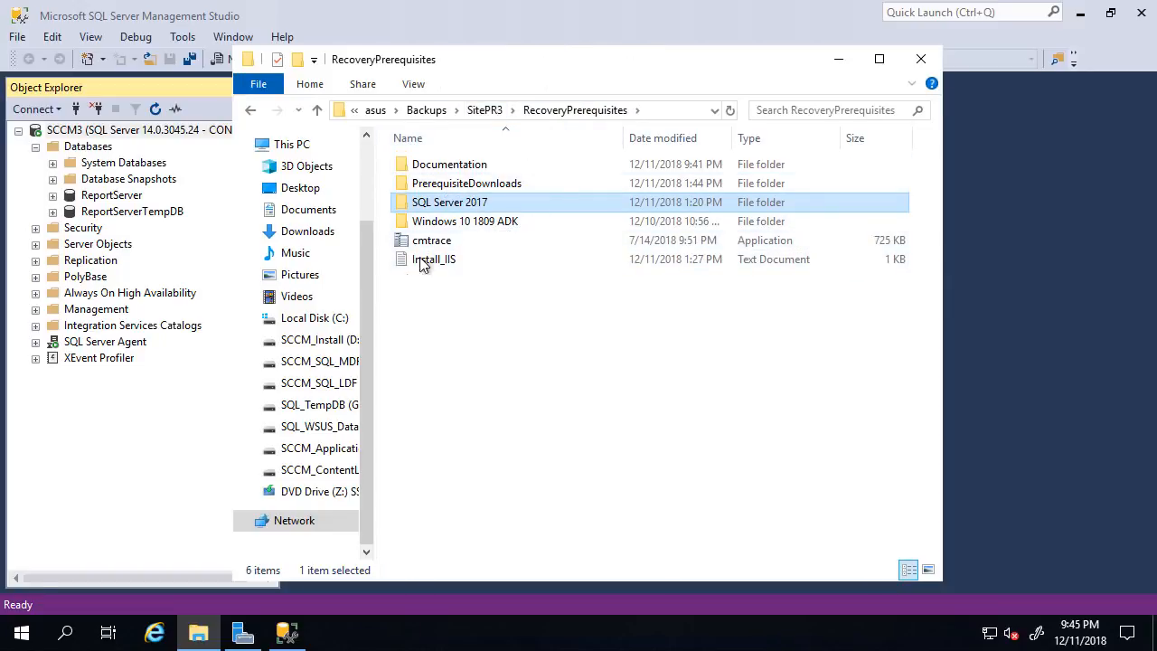
left_click(485, 110)
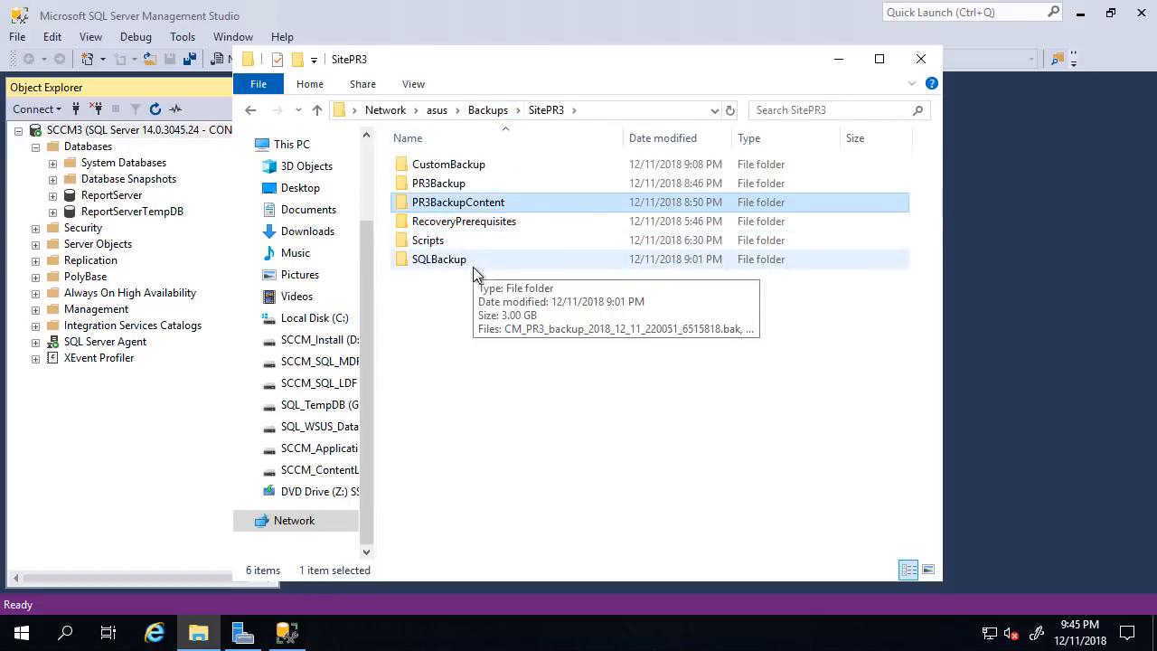
double_click(432, 260)
left_click(673, 116)
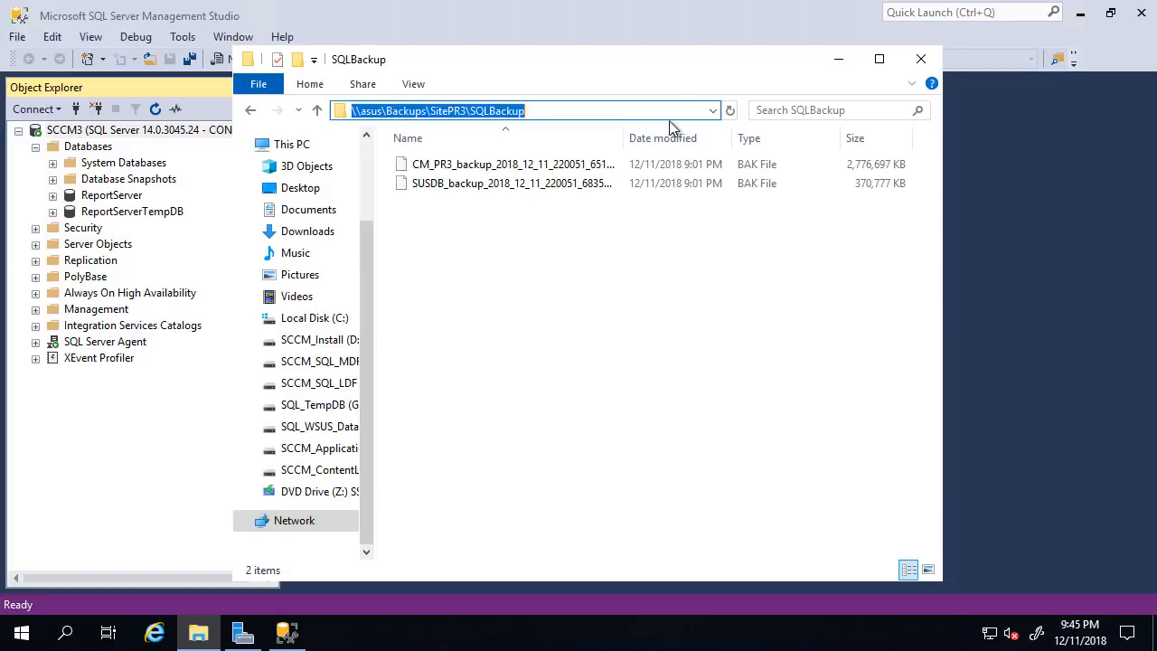
- Start a Restore Files and Filegroups operation on SCCM3 to database SUSBD, with a device as the source
left_click(102, 154)
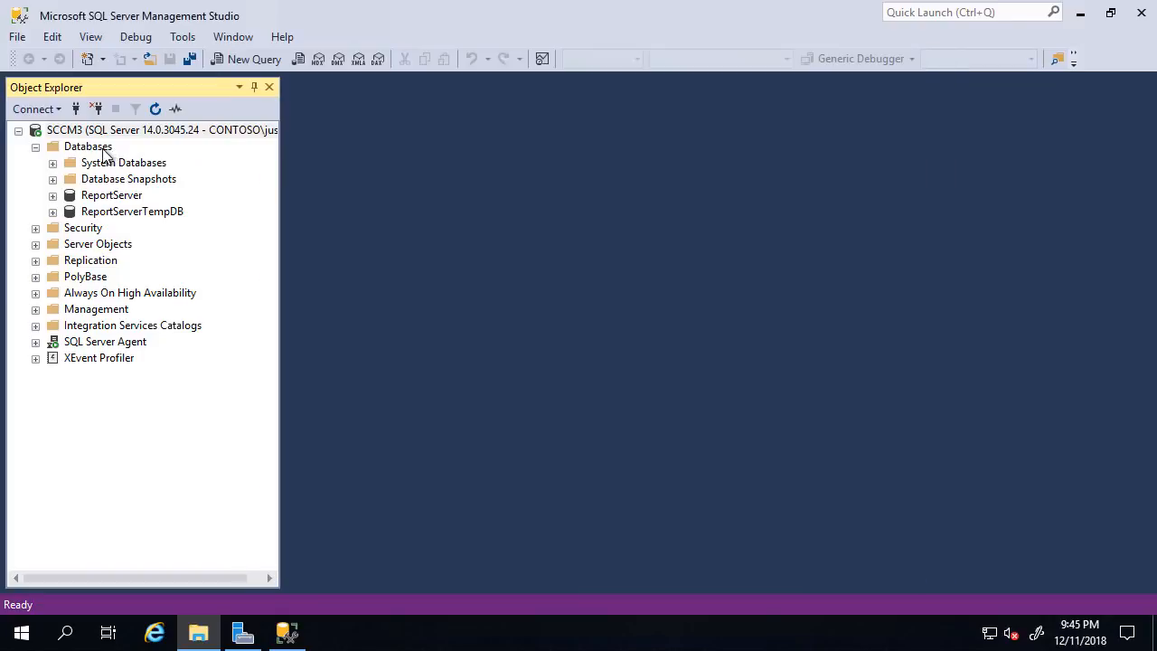
right_click(102, 154)
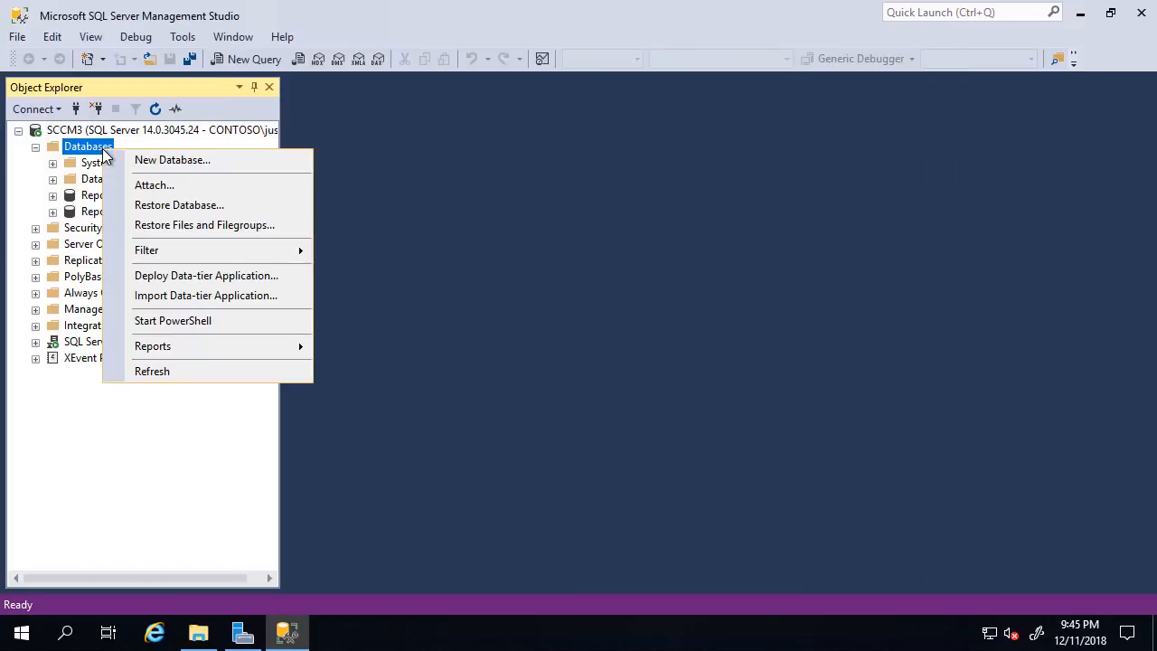
left_click(201, 232)
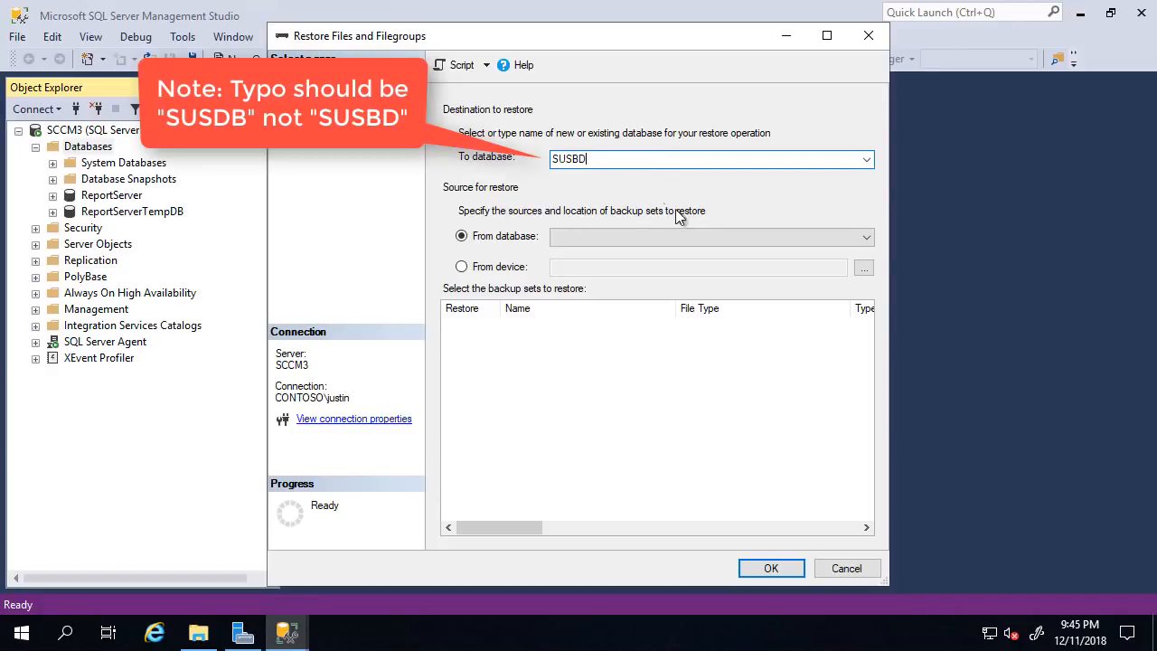
left_click(512, 268)
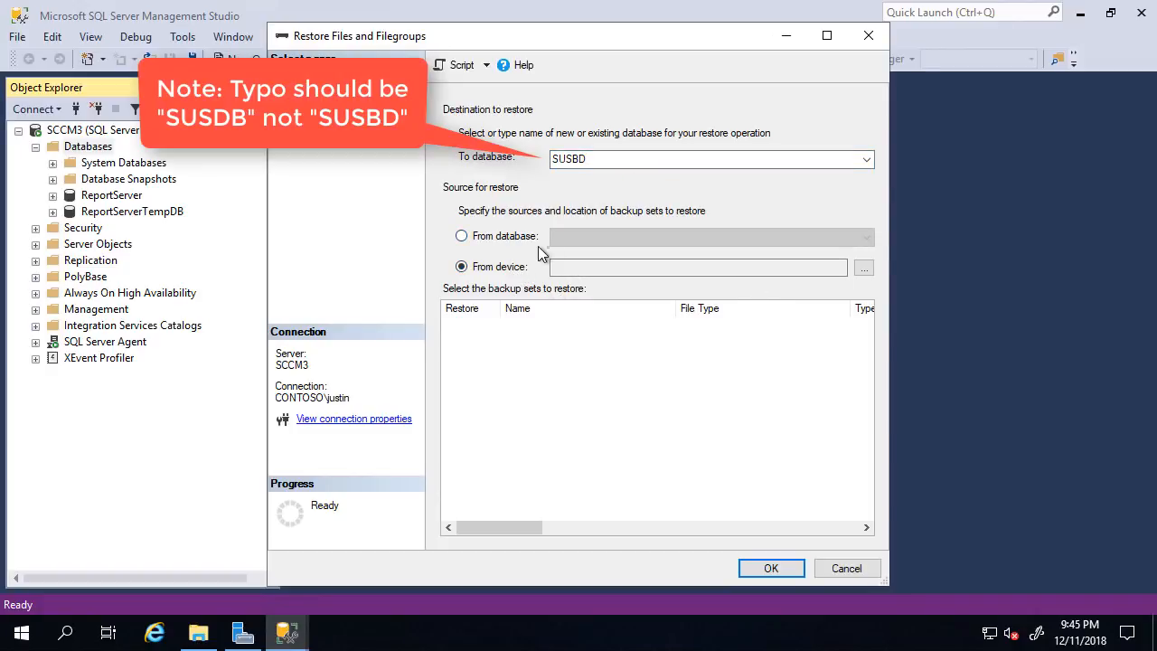
left_click(500, 239)
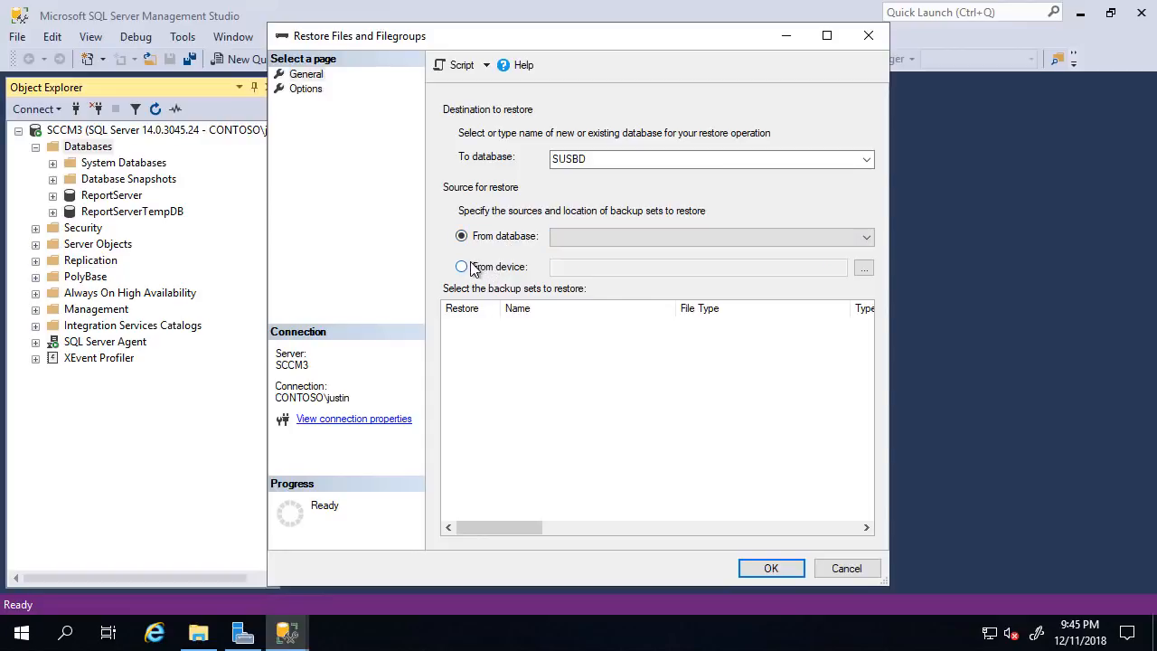
left_click(477, 268)
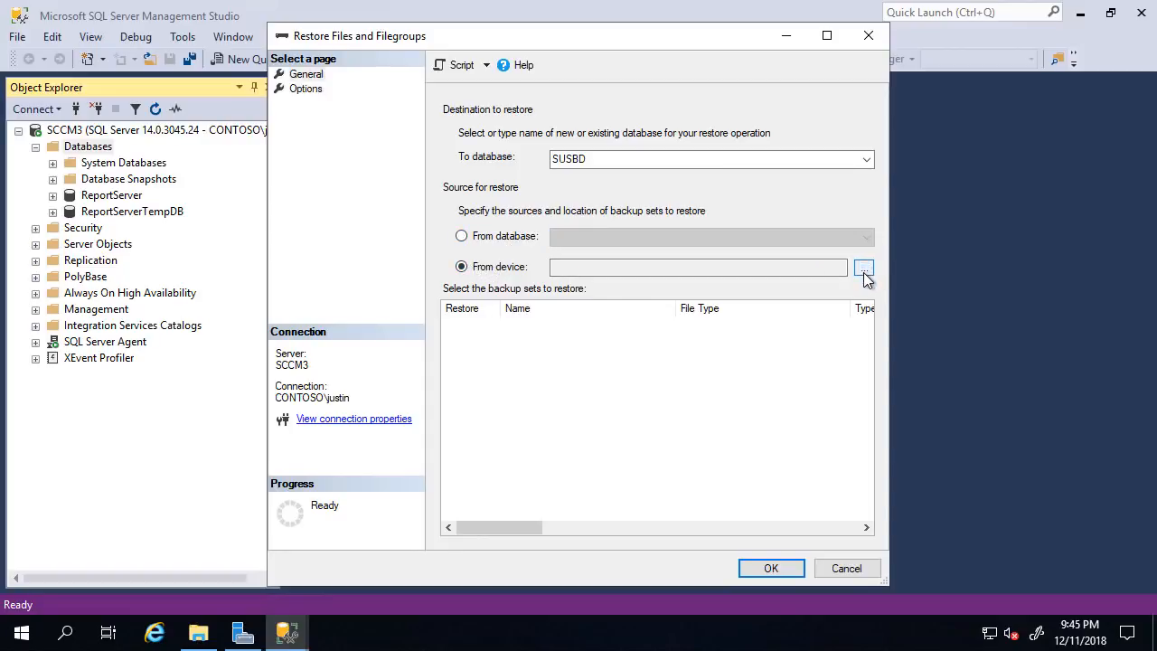
- Add SUSDB_backup_2018_12_11_220051_6835831.bak from \\asus\Backups\SitePR3\SQLBackup as the backup device and mark its backup set for restore
left_click(863, 270)
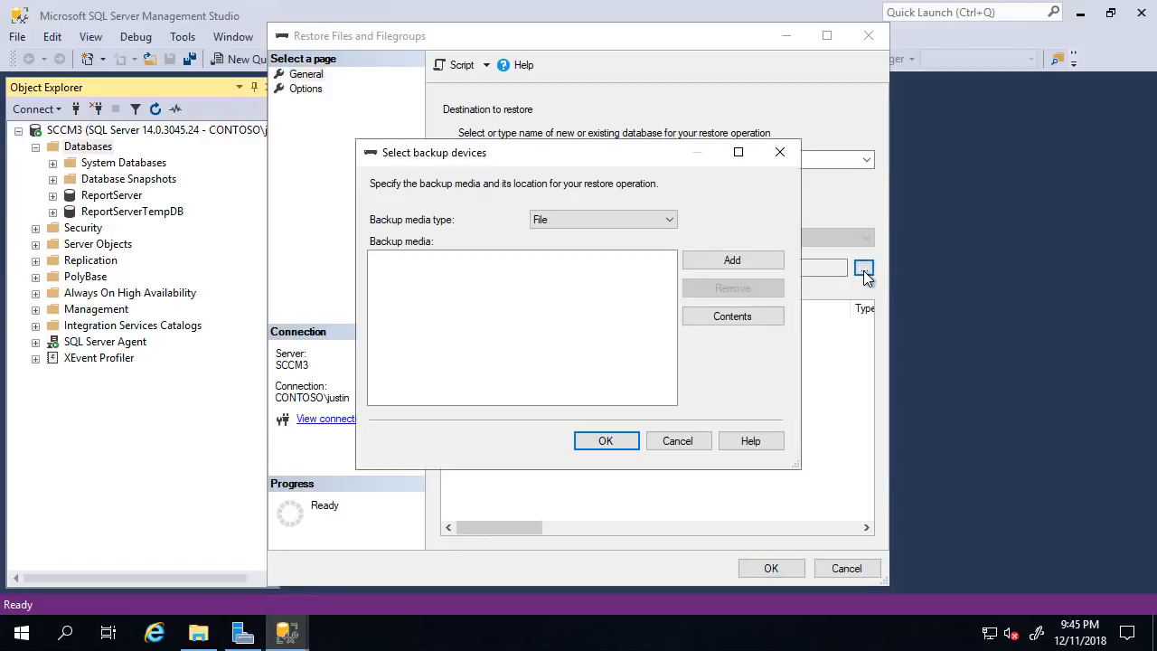
left_click(740, 261)
key("Return")
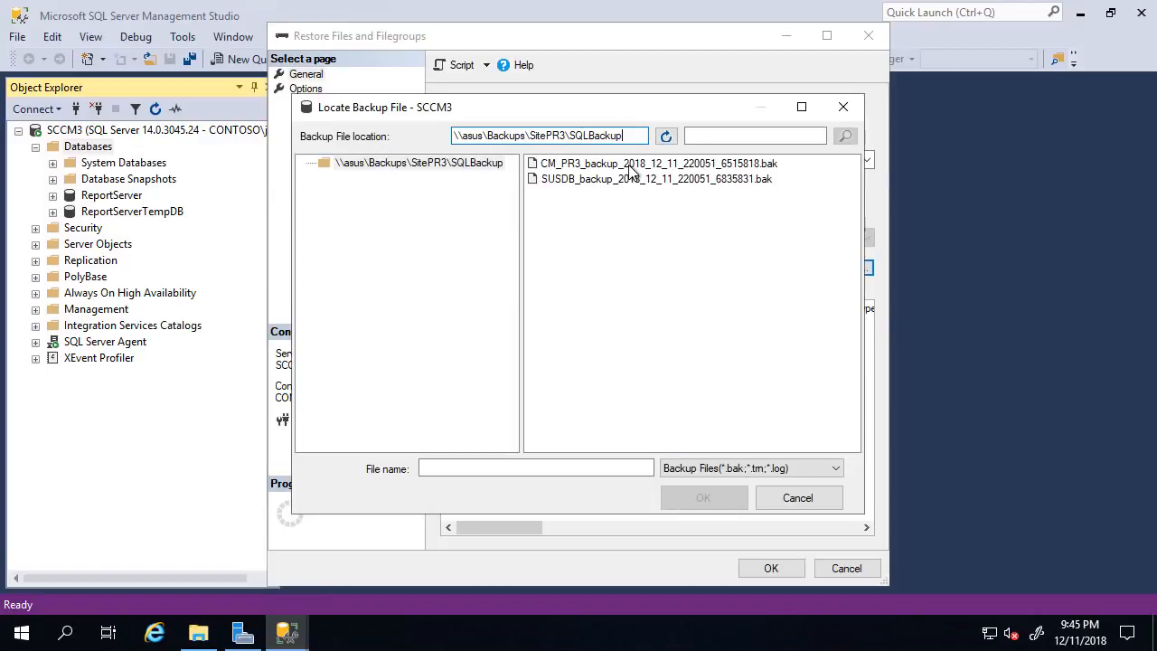
left_click(579, 168)
left_click(569, 179)
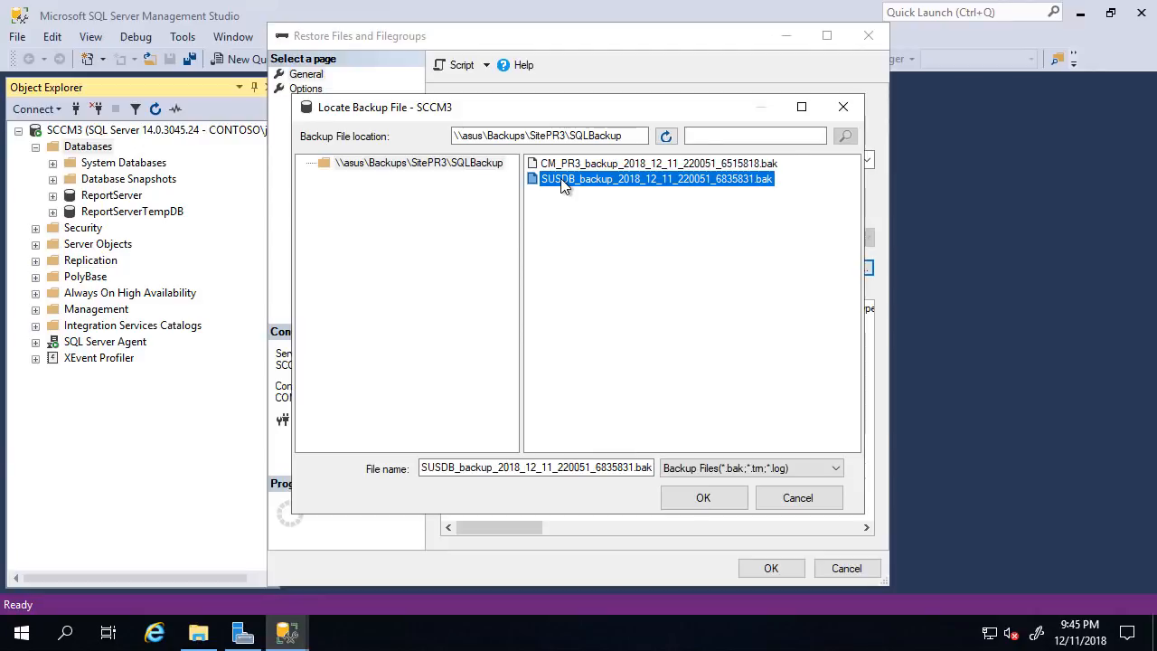
double_click(562, 184)
left_click(612, 441)
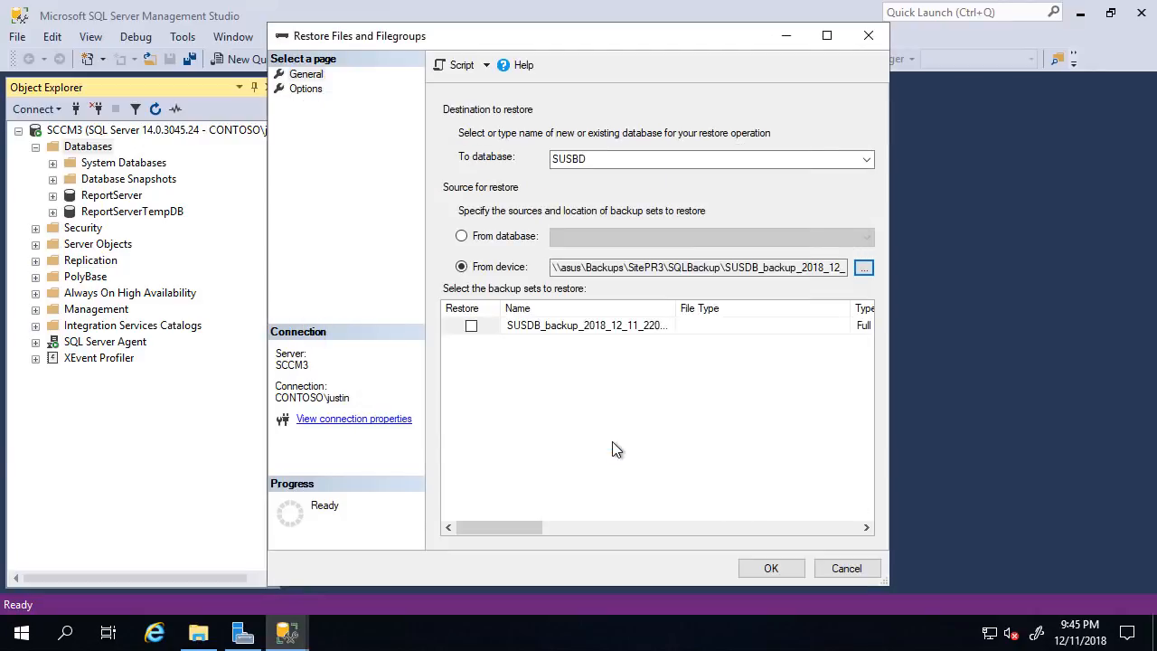
left_click(471, 326)
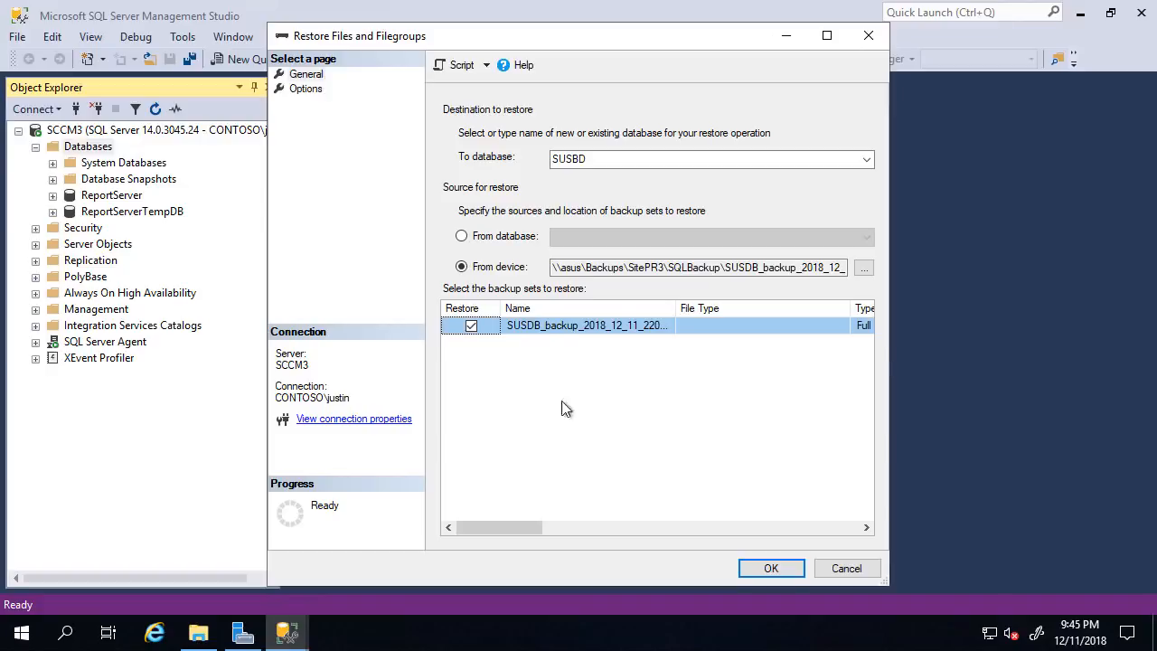
left_click_drag(521, 526, 479, 493)
- Review the restore options' file destinations and check the Database folder on the SQL_WSUS_Database (H:) drive
left_click(306, 89)
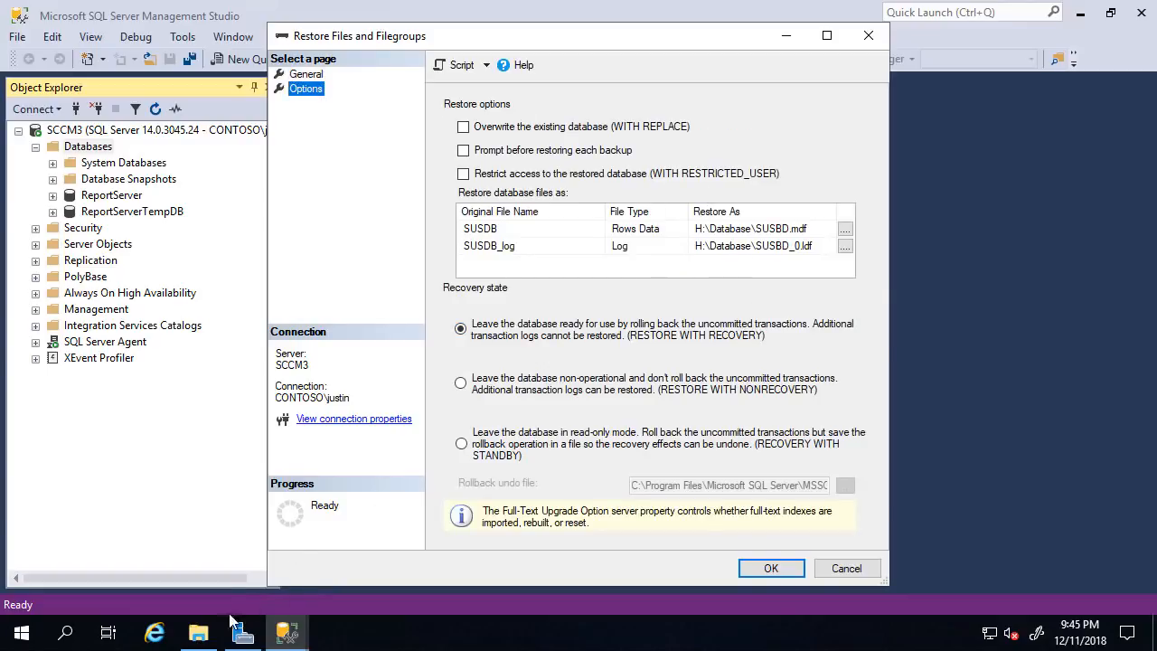
left_click(199, 633)
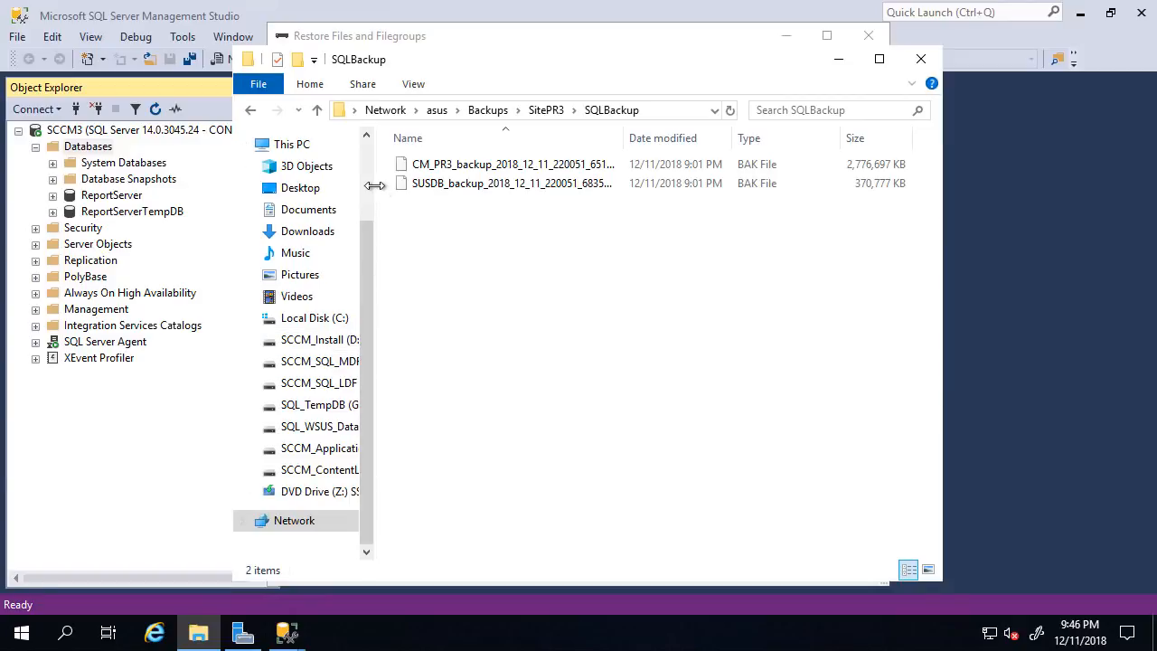
left_click_drag(377, 181, 430, 184)
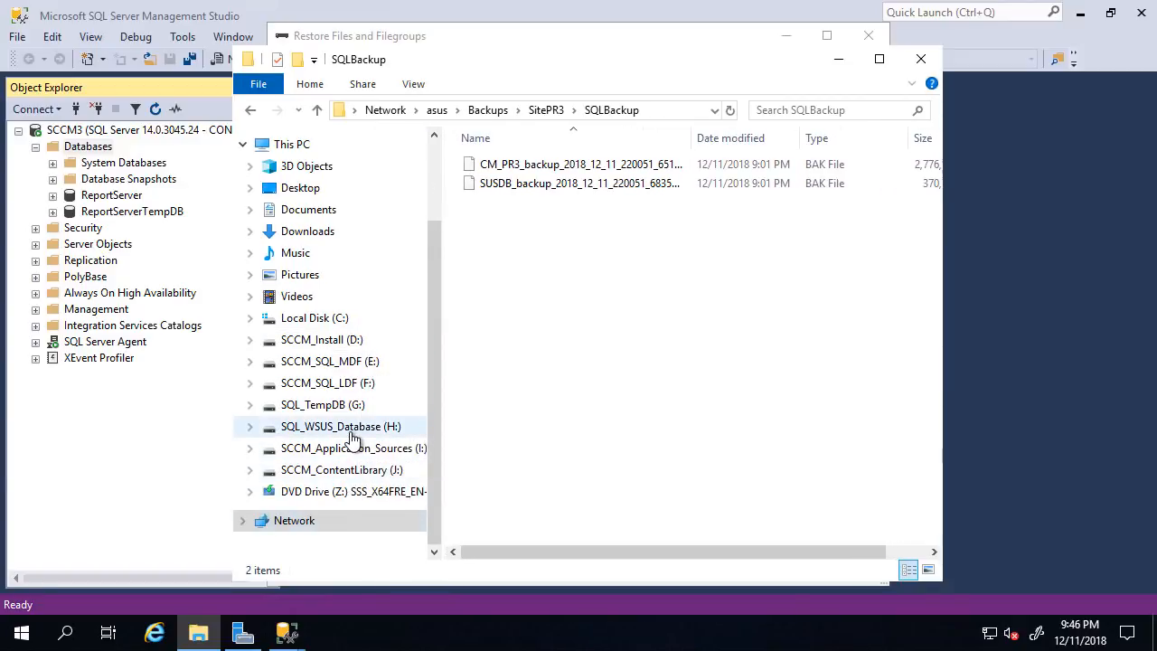
right_click(353, 427)
left_click(457, 166)
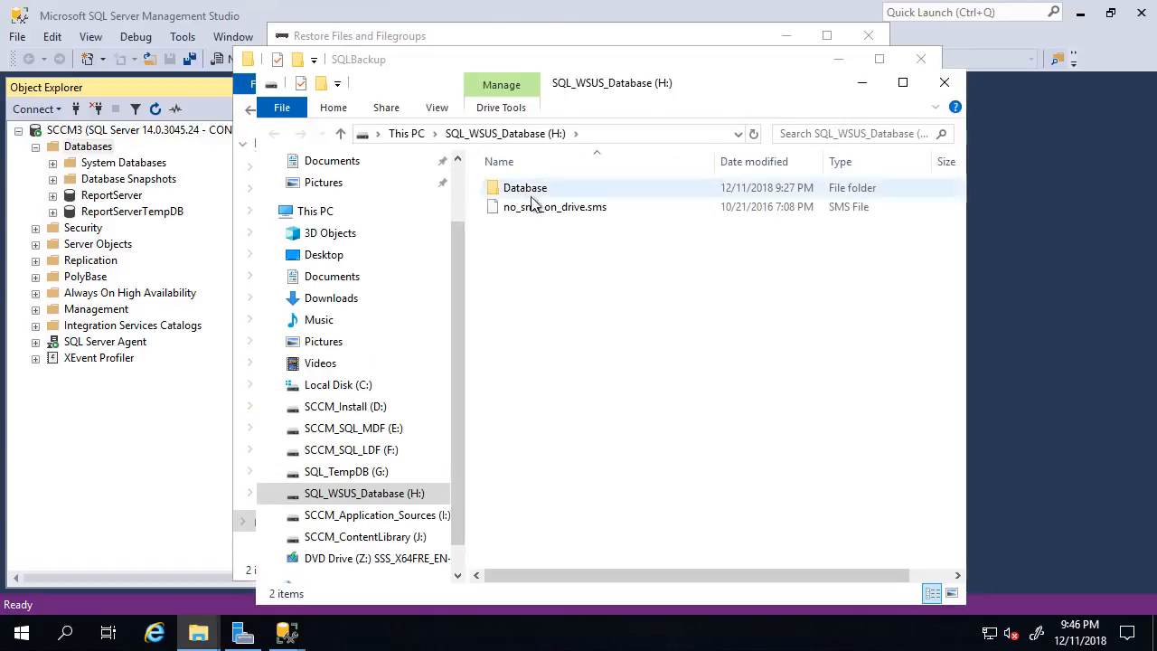
double_click(525, 188)
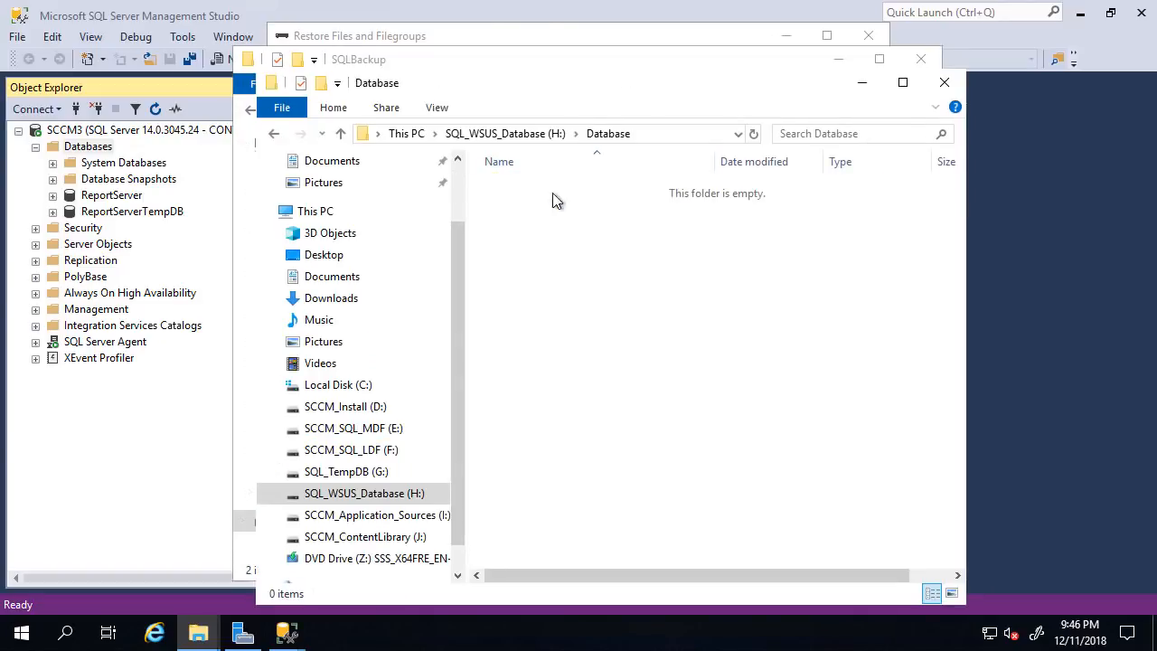
left_click(669, 139)
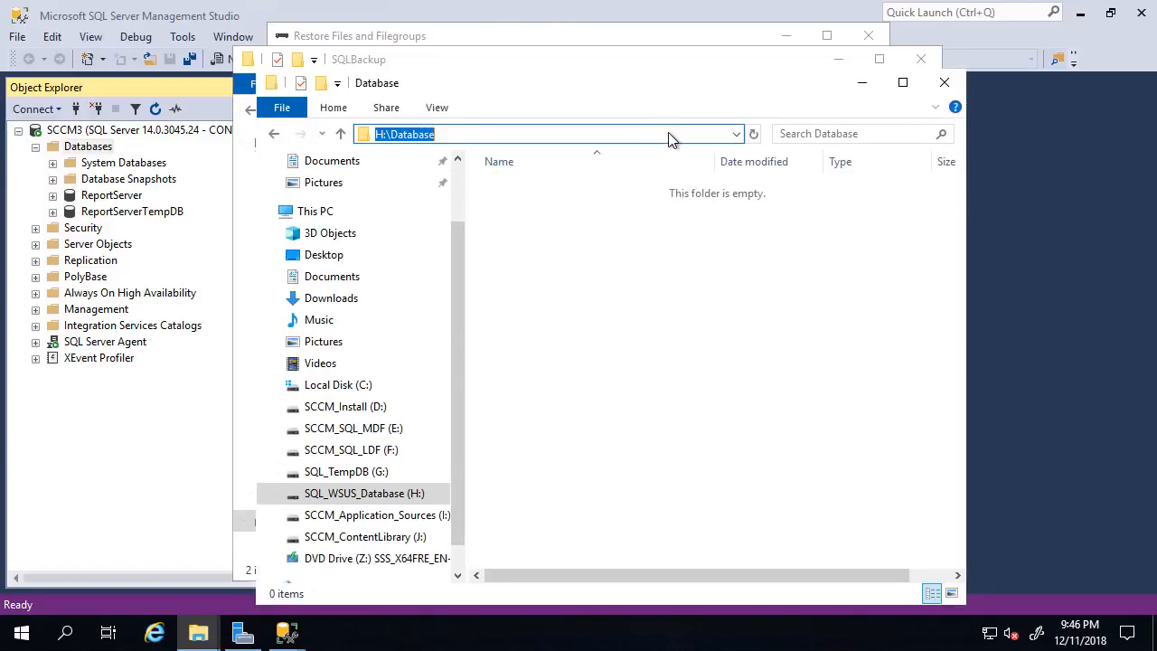
left_click(860, 83)
left_click(839, 58)
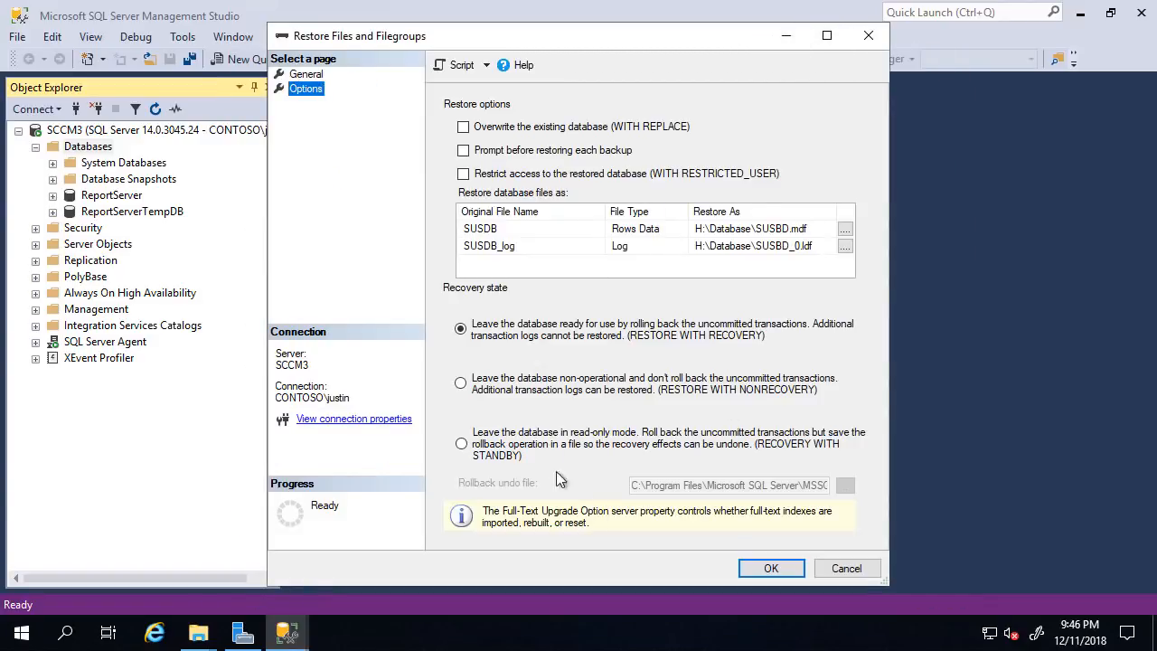
- Set the log file's restore path to H:\Database\SUSBD.ldf and run the database restore
left_click(762, 232)
left_click(742, 246)
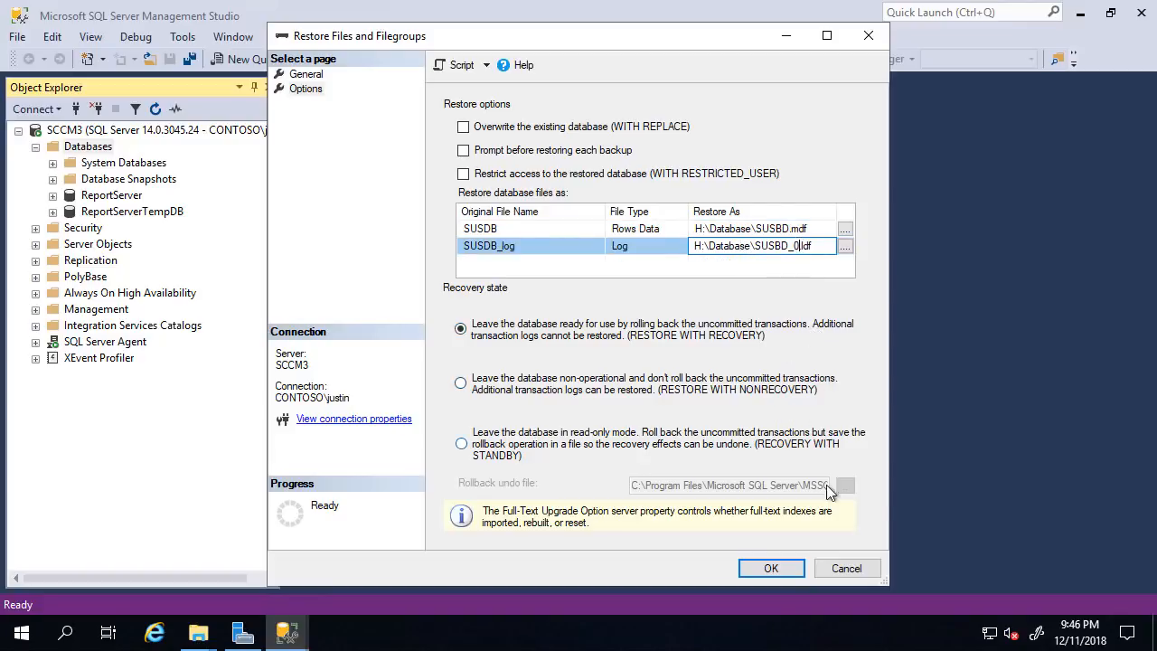
left_click(771, 568)
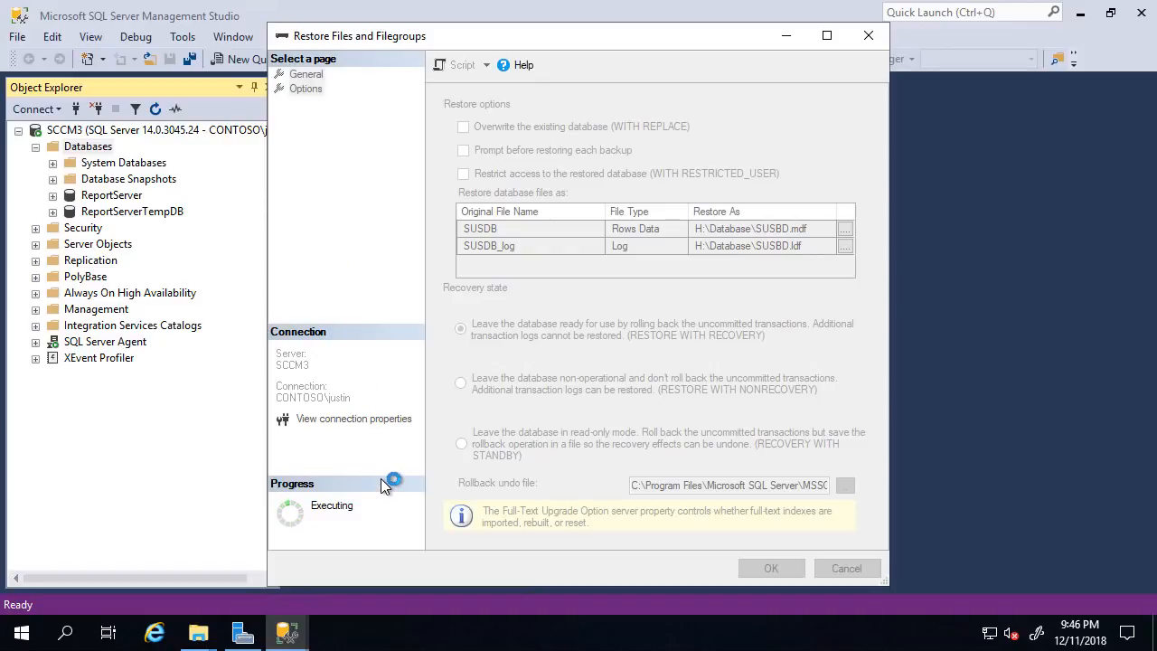
left_click(796, 346)
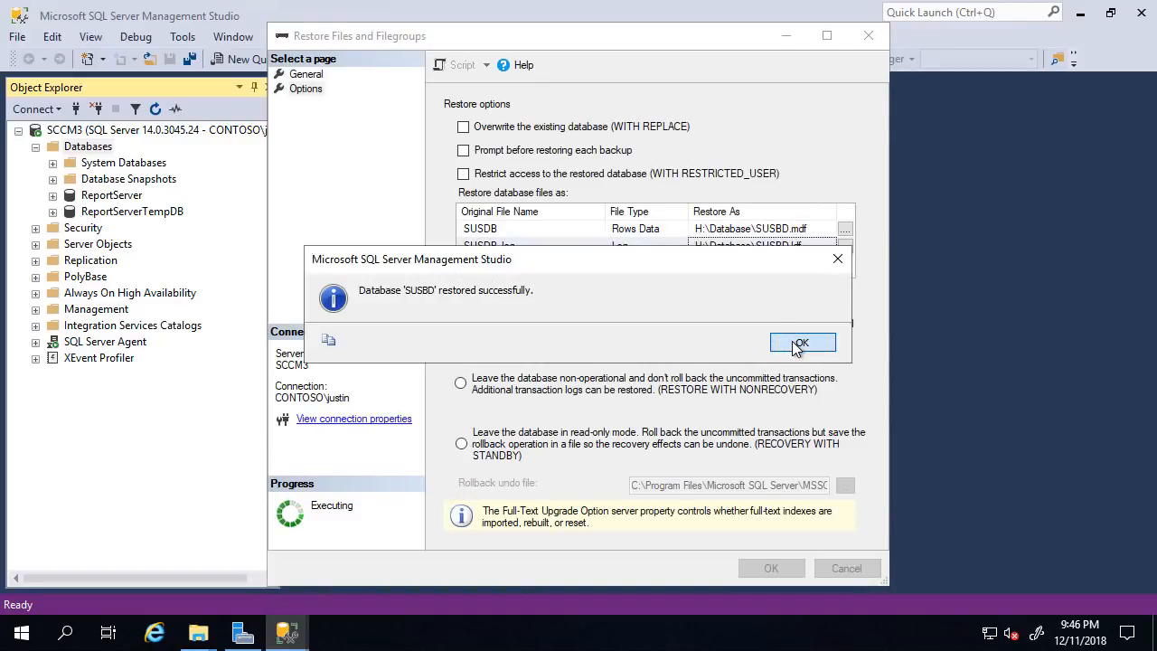
- Refresh the Databases list on SCCM3 and start another Restore Files and Filegroups operation
right_click(90, 149)
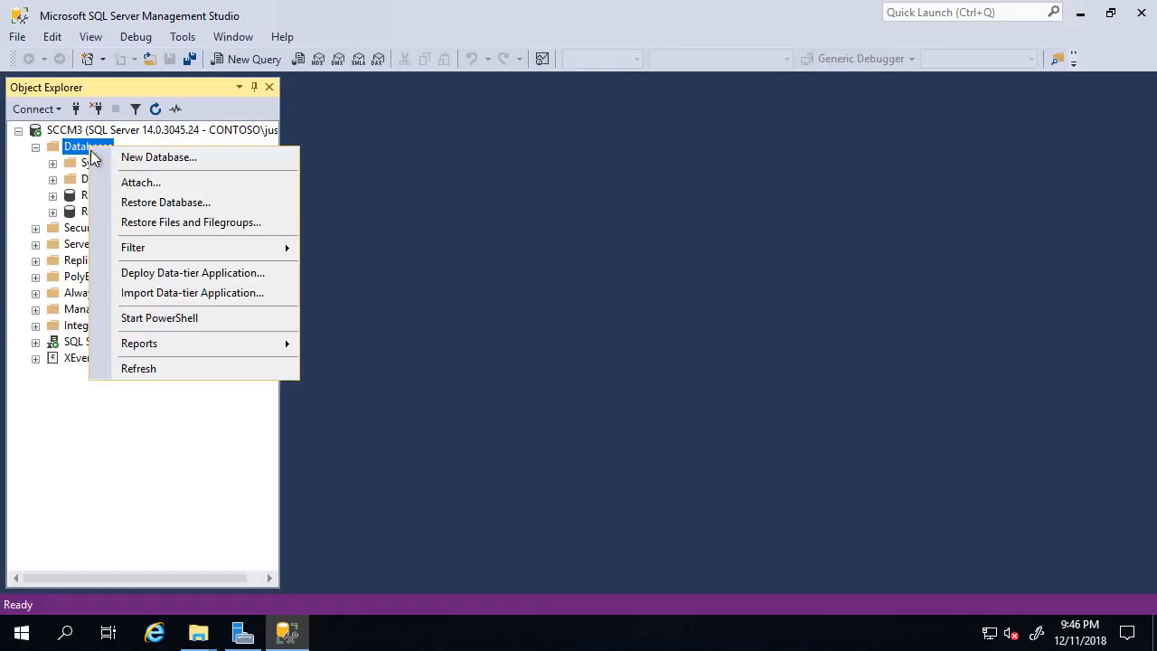
left_click(139, 369)
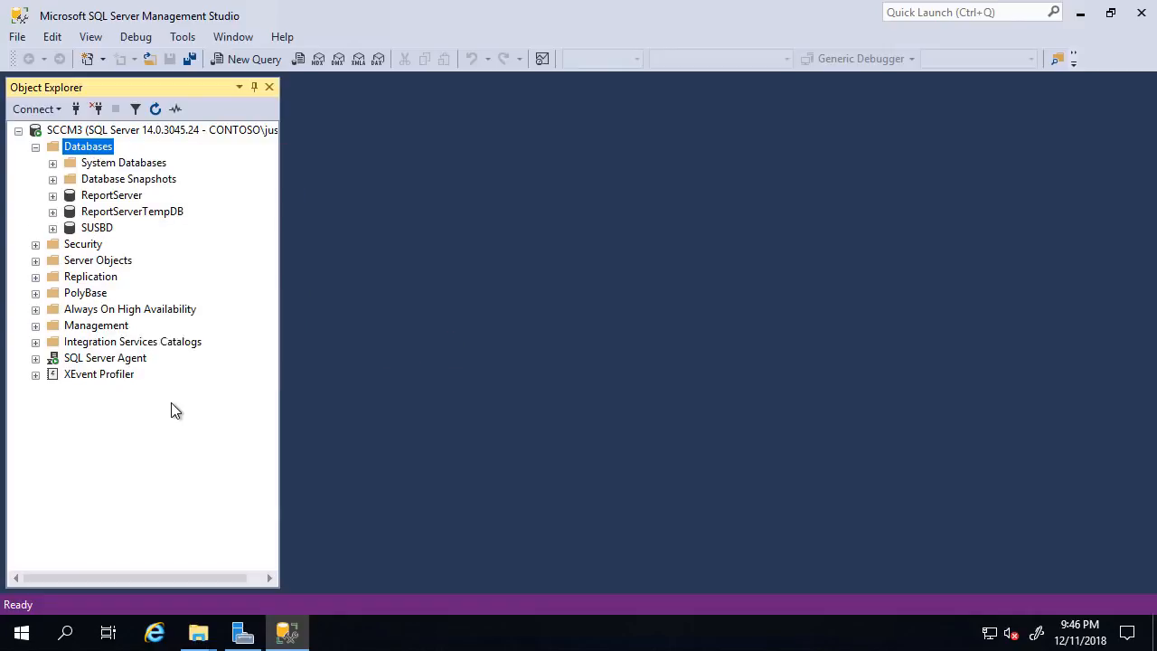
right_click(92, 150)
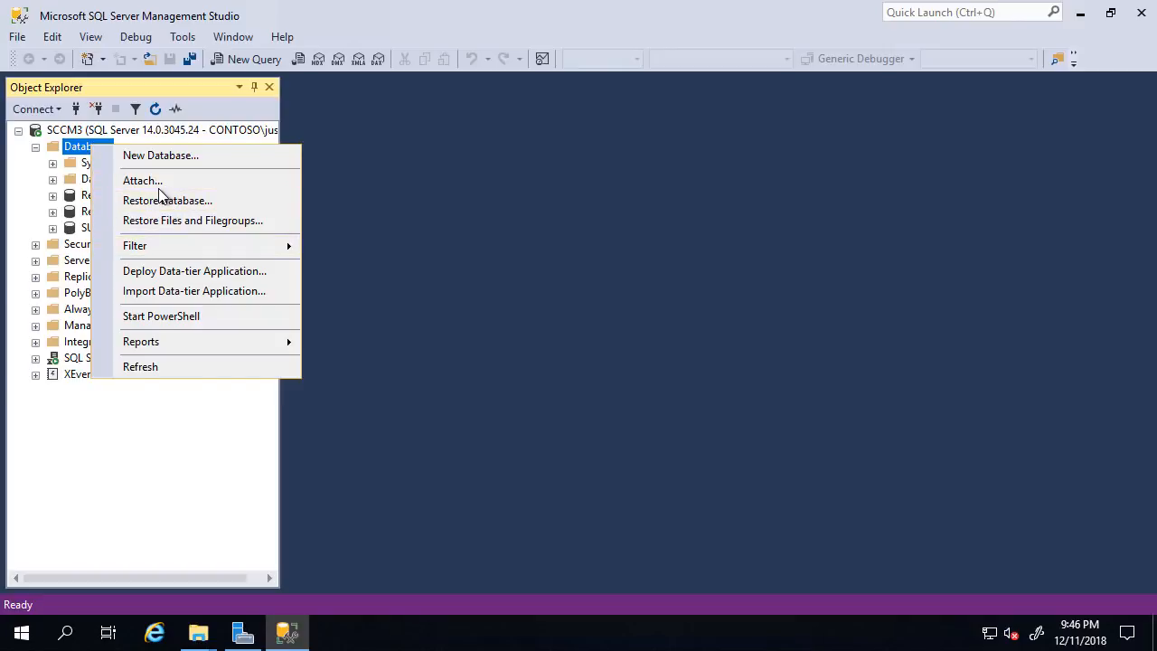
left_click(181, 222)
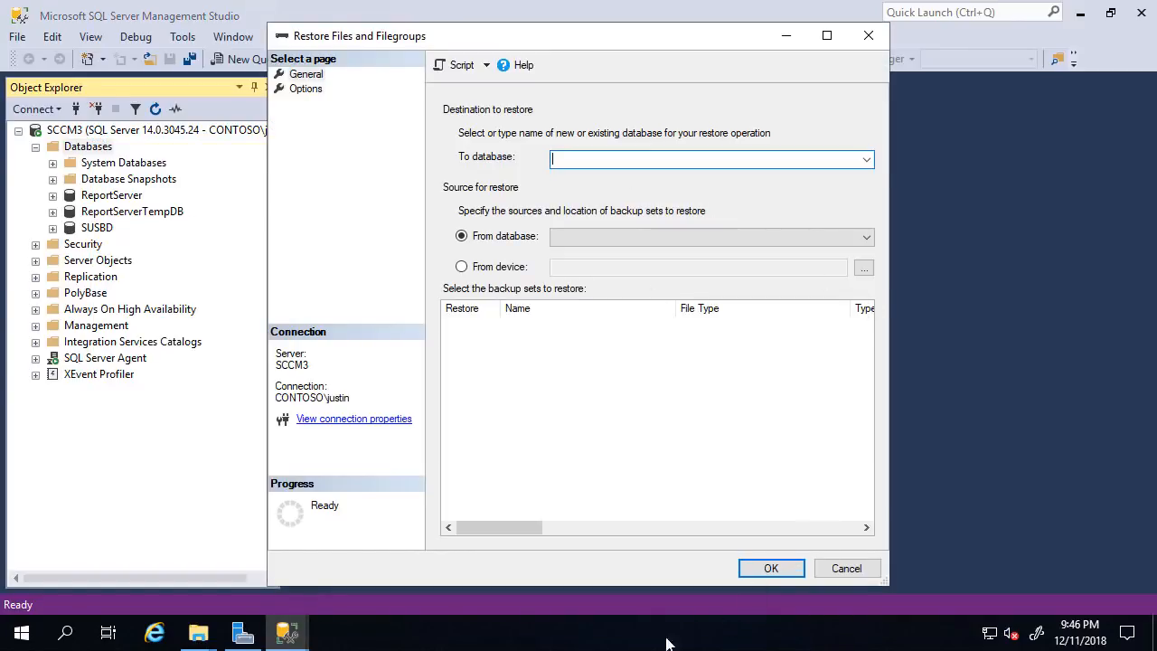
- Check the restored database files in the Database folder on the SQL_WSUS_Database (H:) drive
left_click(198, 633)
left_click(277, 572)
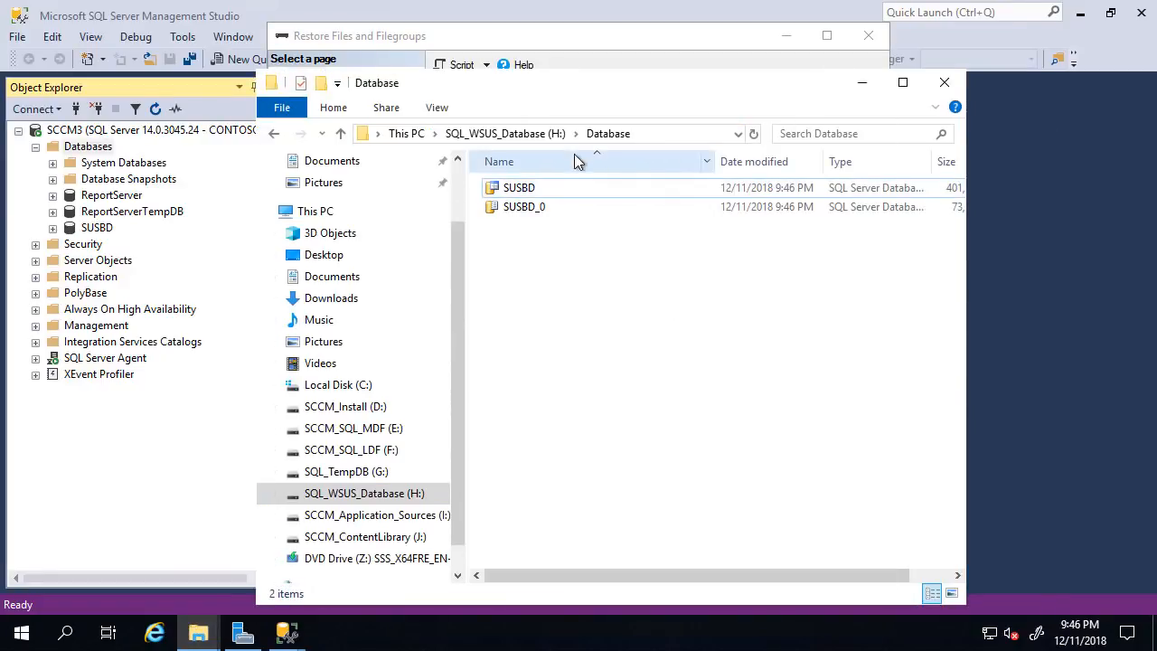
left_click_drag(492, 134, 588, 263)
right_click(589, 263)
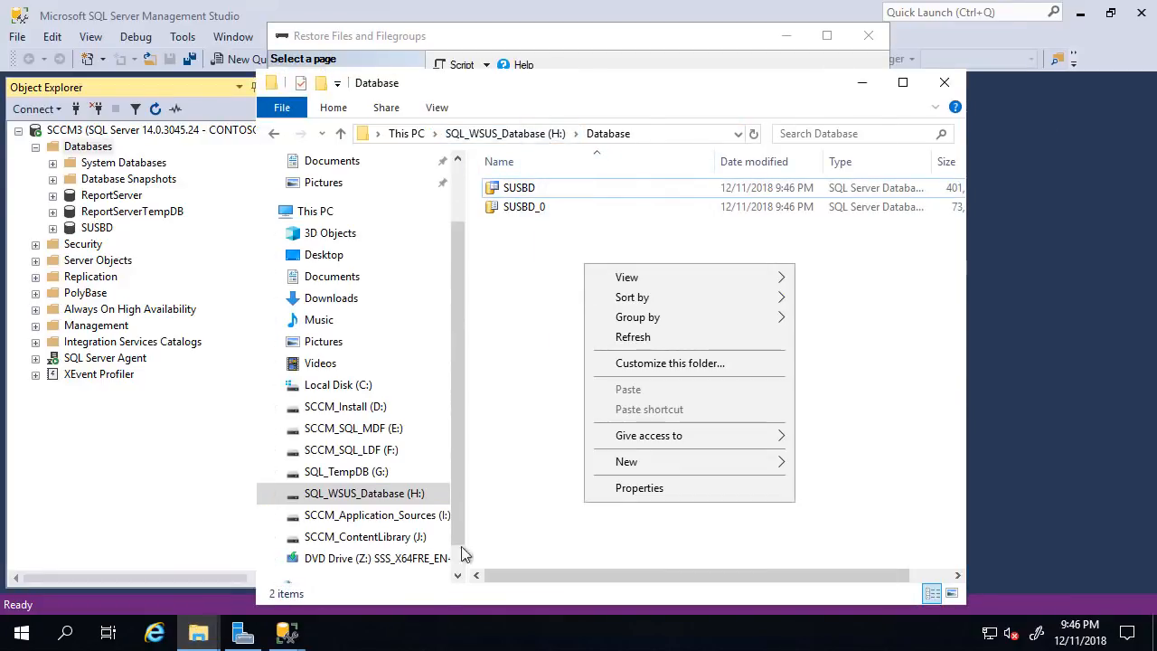
left_click(861, 83)
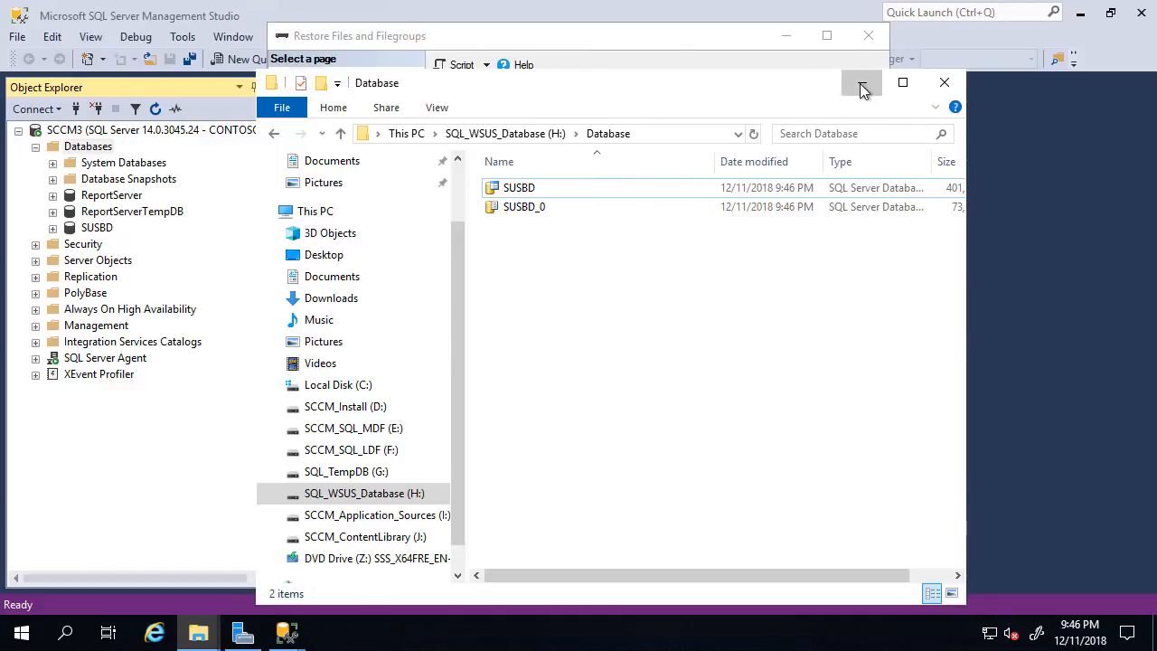
left_click(861, 83)
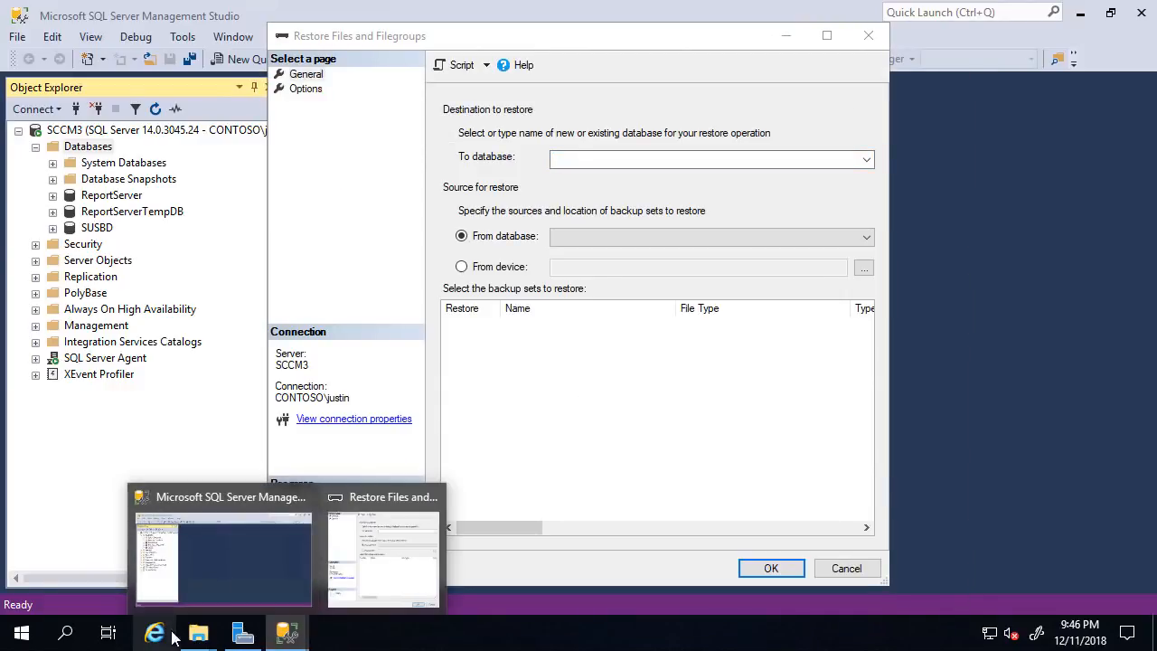
- Copy the network path of the SQLBackup folder, \\asus\Backups\SitePR3\SQLBackup, from its open File Explorer window
mouse_move(198, 633)
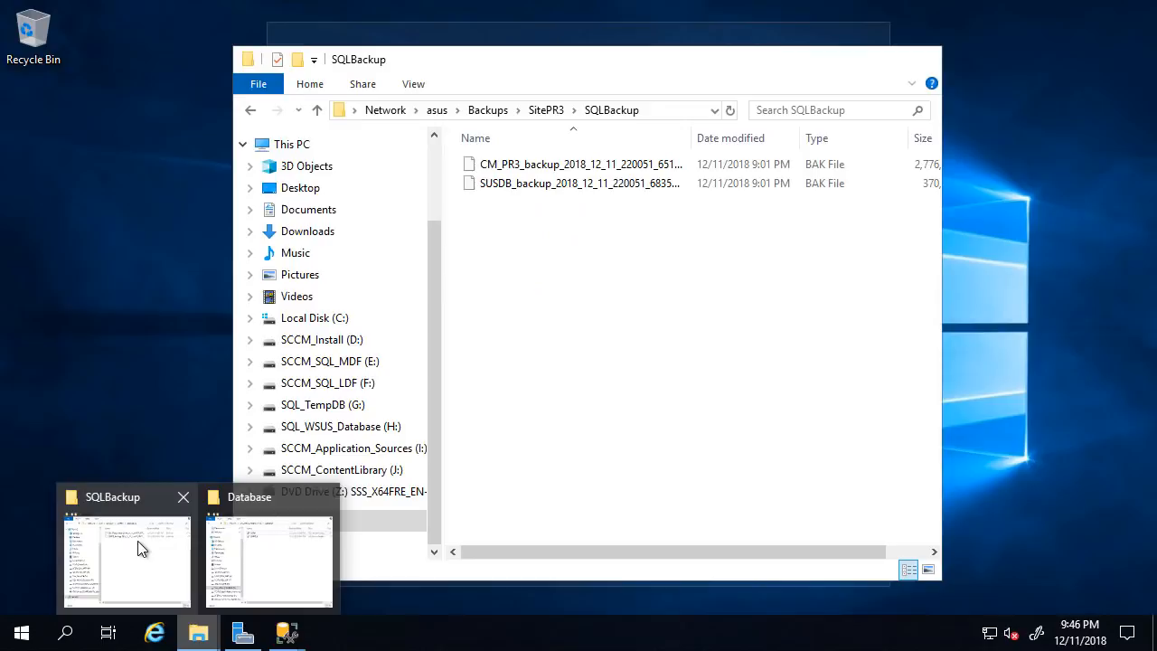
left_click(149, 547)
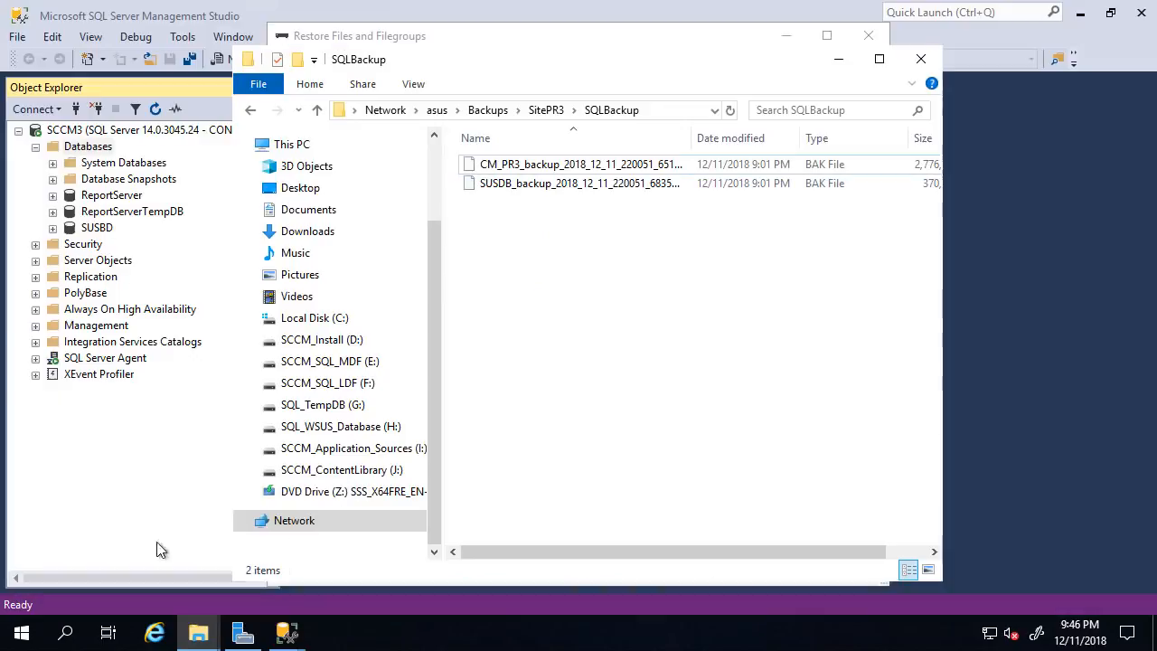
left_click(665, 110)
key("ctrl+c")
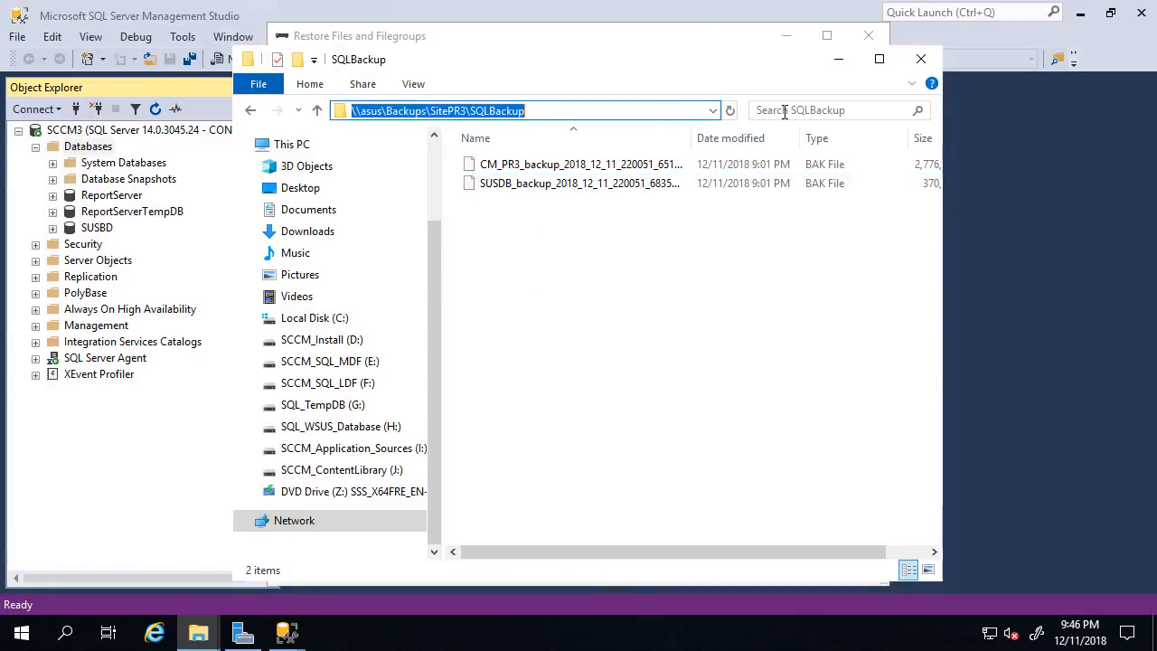
left_click(839, 59)
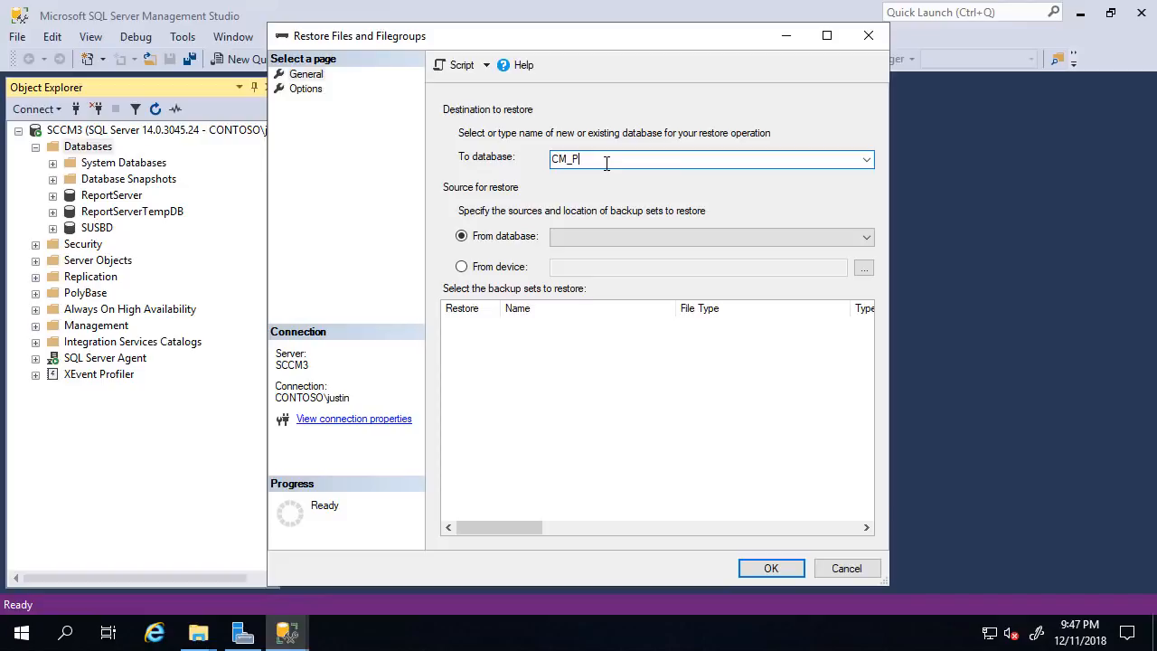
- Set the restore's destination database to CM_PR3, with a device as the source
left_click(494, 270)
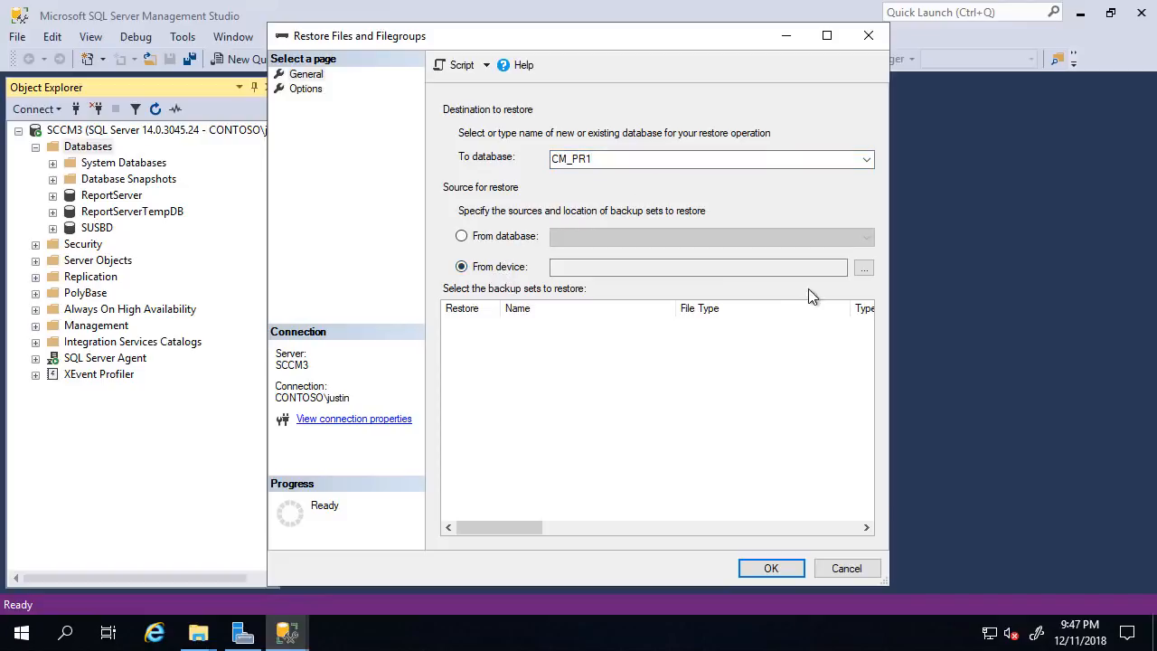
left_click(863, 271)
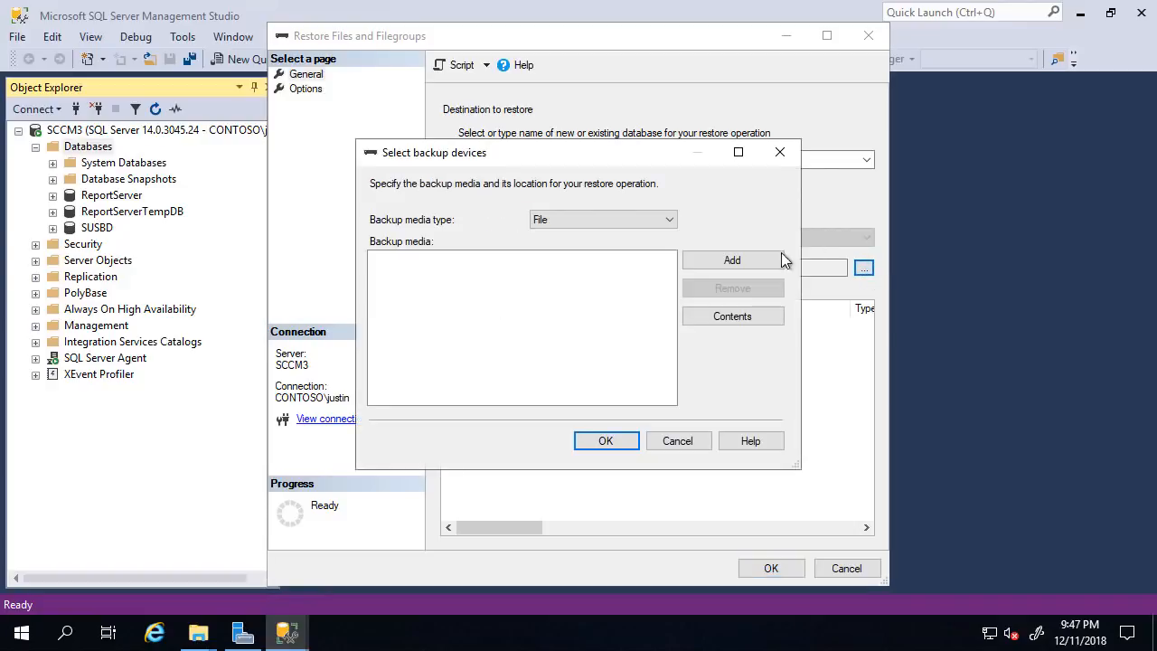
left_click(779, 152)
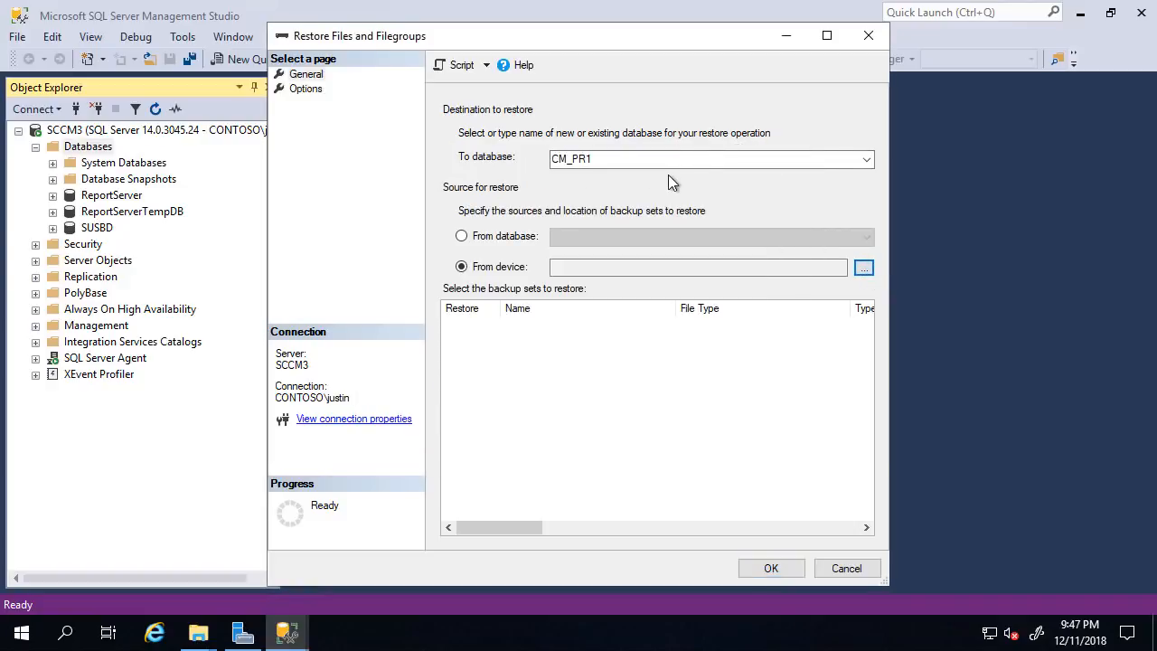
left_click(660, 160)
left_click(659, 160)
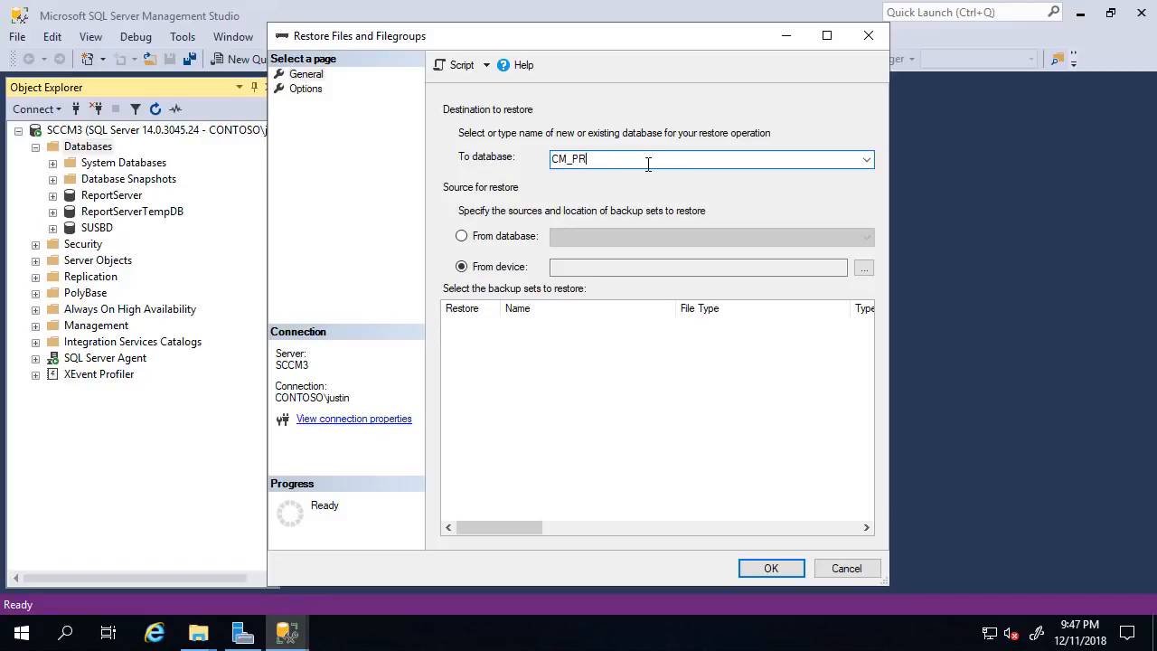
- Add CM_PR3_backup_2018_12_11_220051_6515818.bak from \\asus\Backups\SitePR3\SQLBackup as the backup device and mark its backup set for restore
left_click(863, 268)
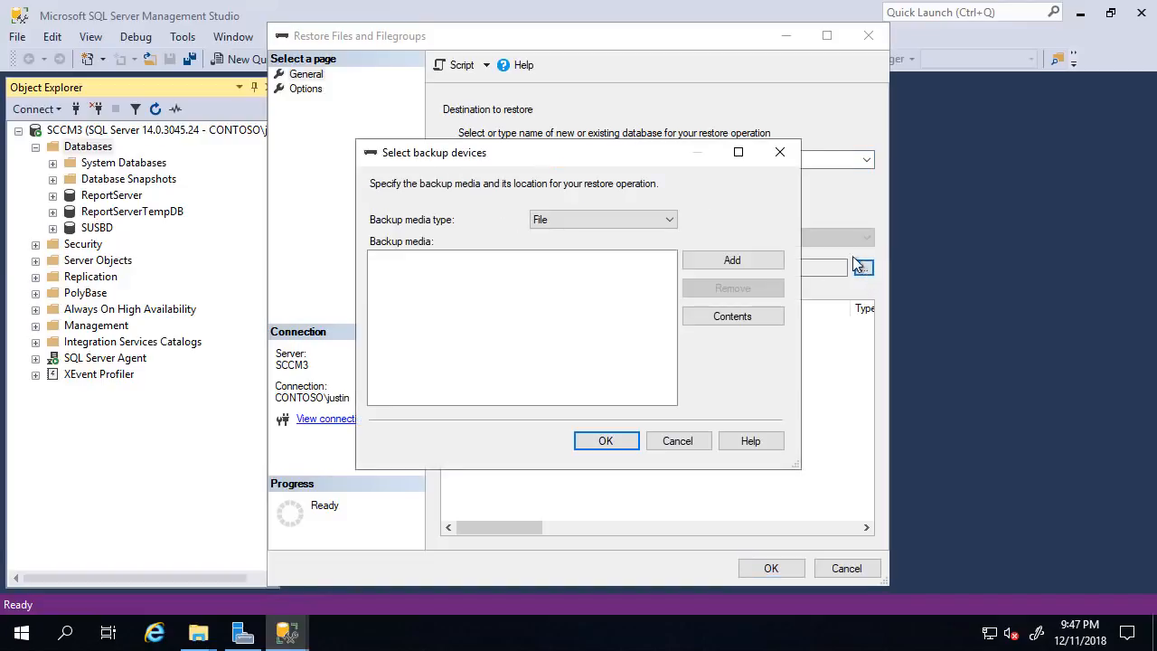
left_click(732, 261)
key("ctrl+v")
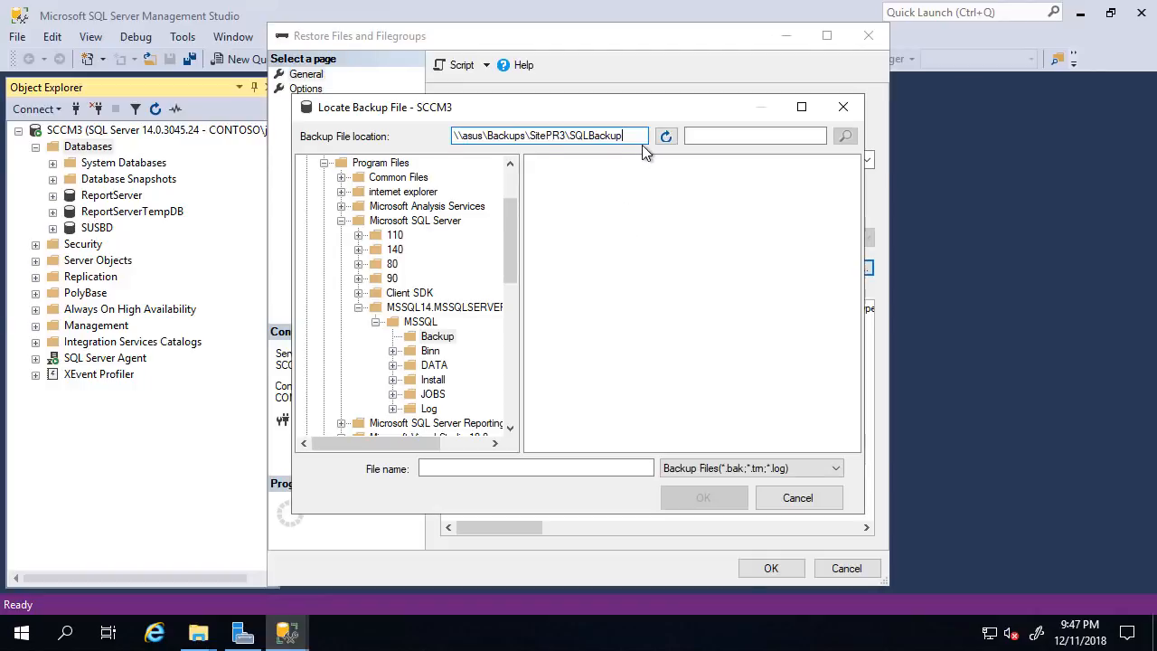
key("Return")
left_click(588, 167)
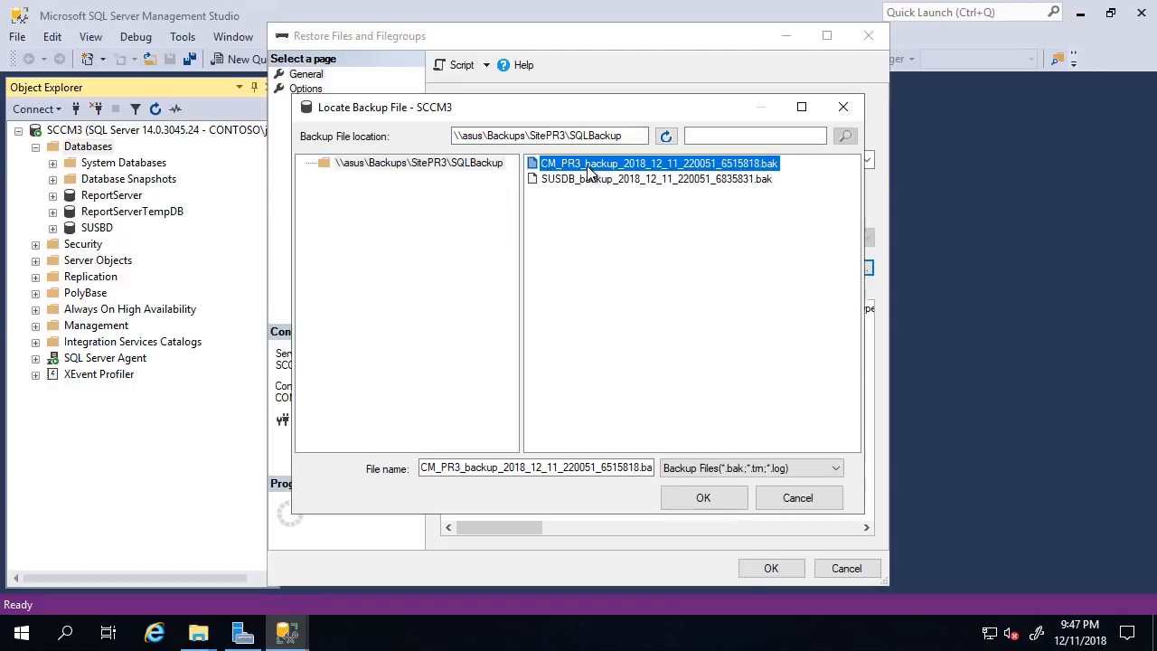
double_click(560, 167)
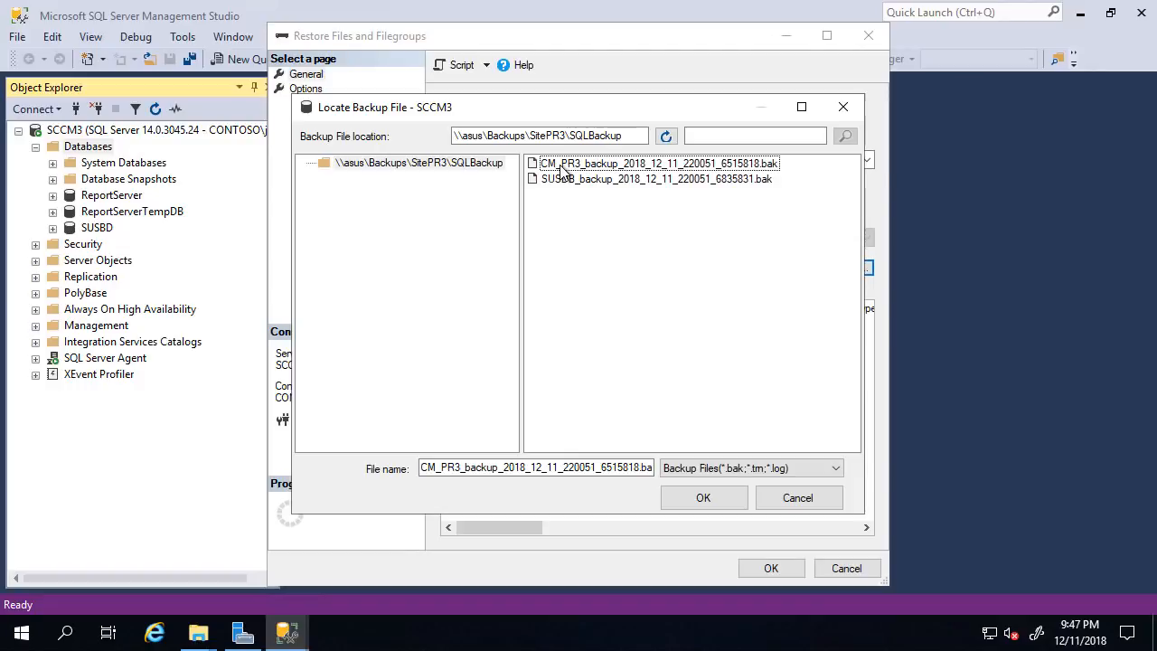
left_click(565, 168)
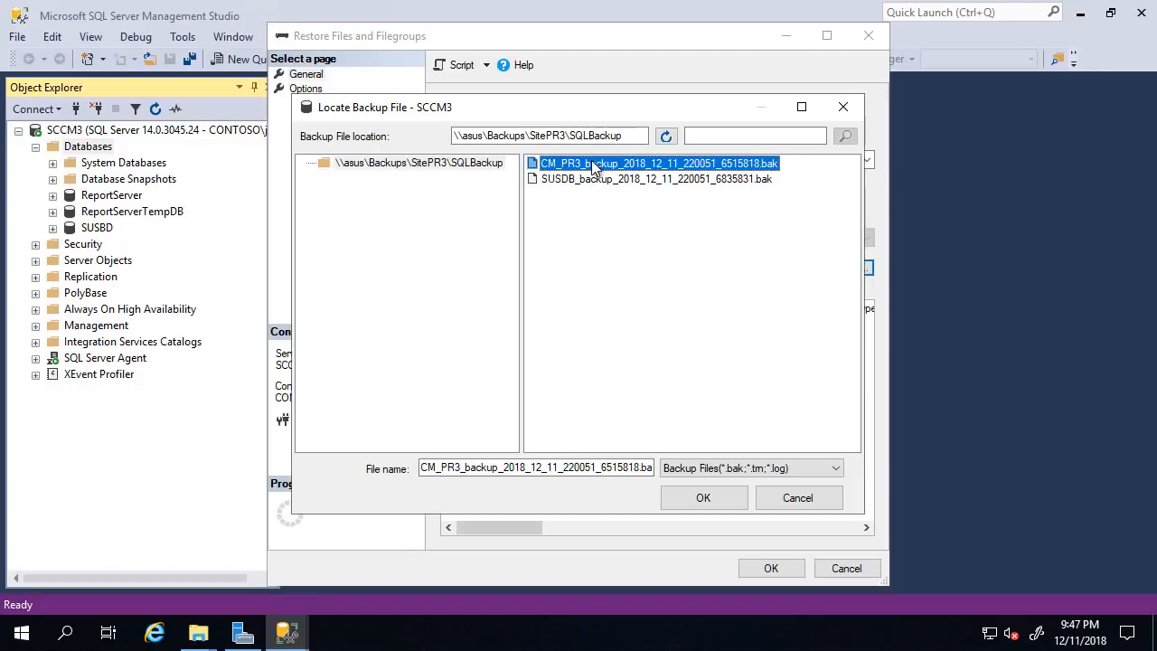
double_click(592, 167)
left_click(602, 439)
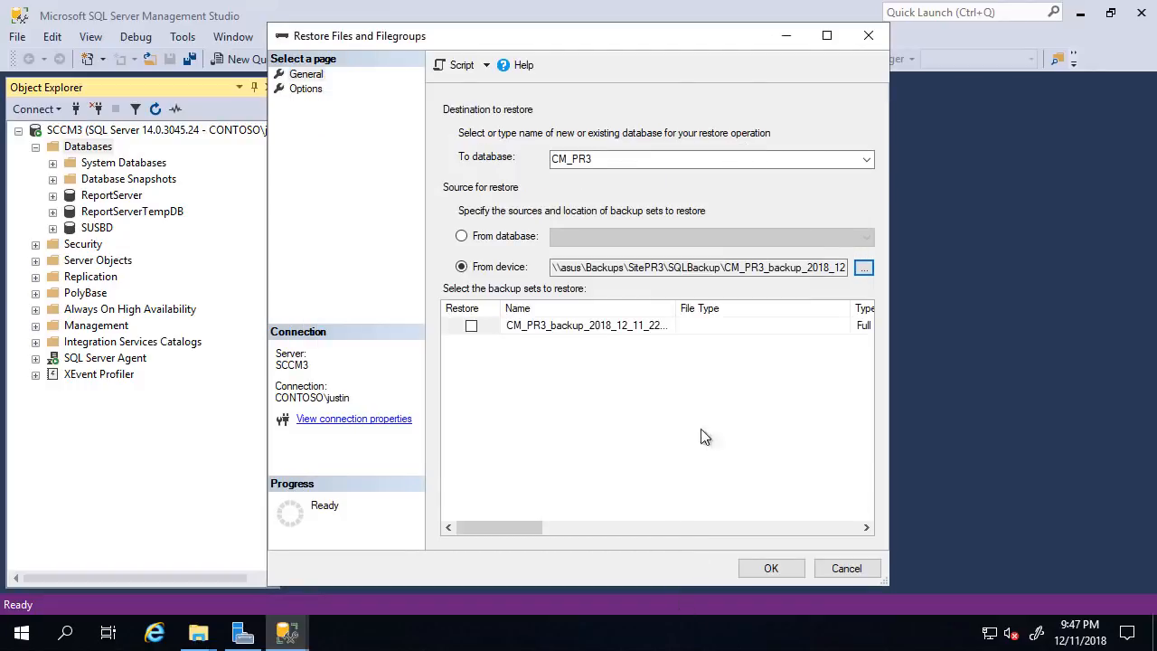
left_click(471, 326)
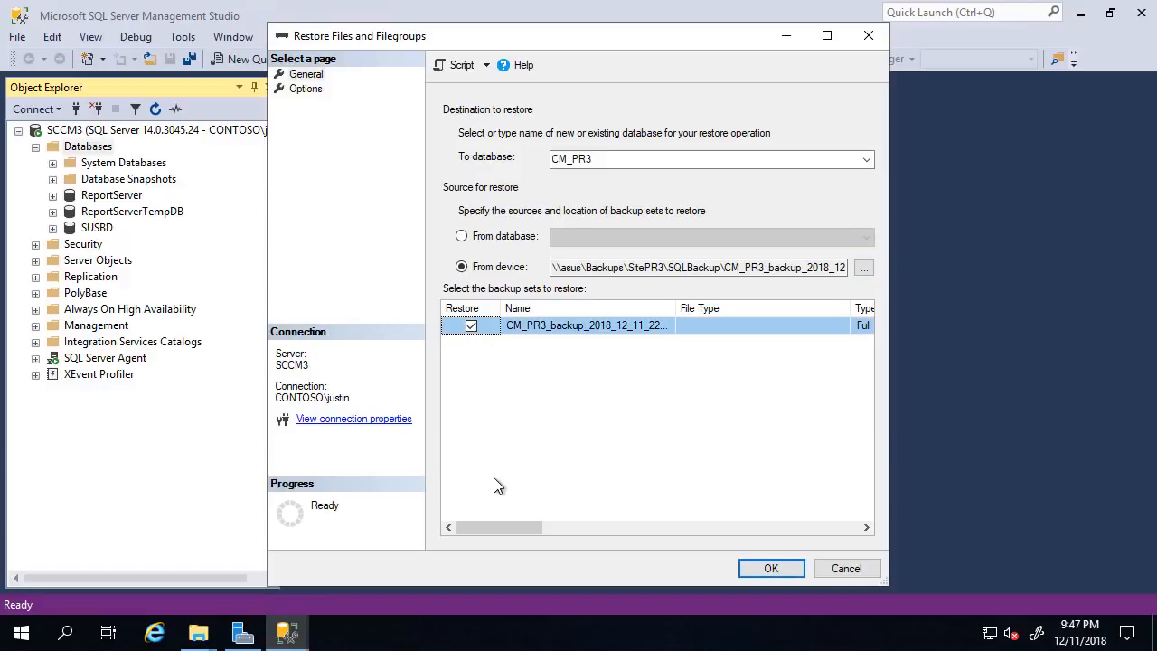
- Review the CM_PR3 backup set's details and the restore destinations of all its data and log files
left_click_drag(515, 524, 689, 526)
left_click(305, 89)
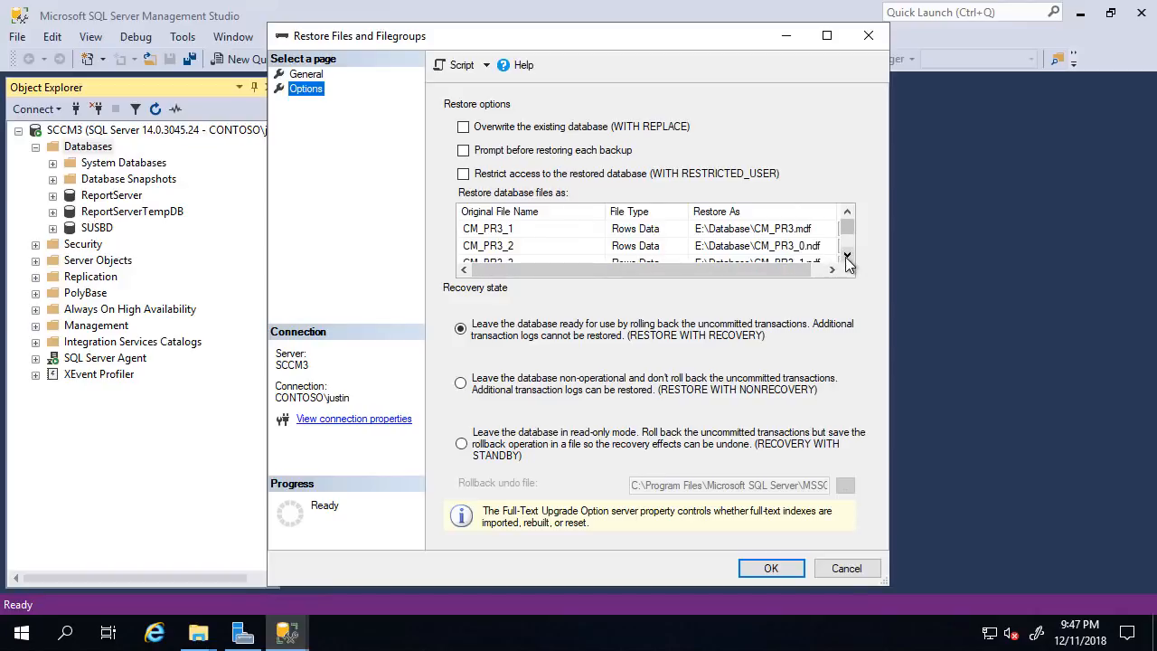
left_click(785, 229)
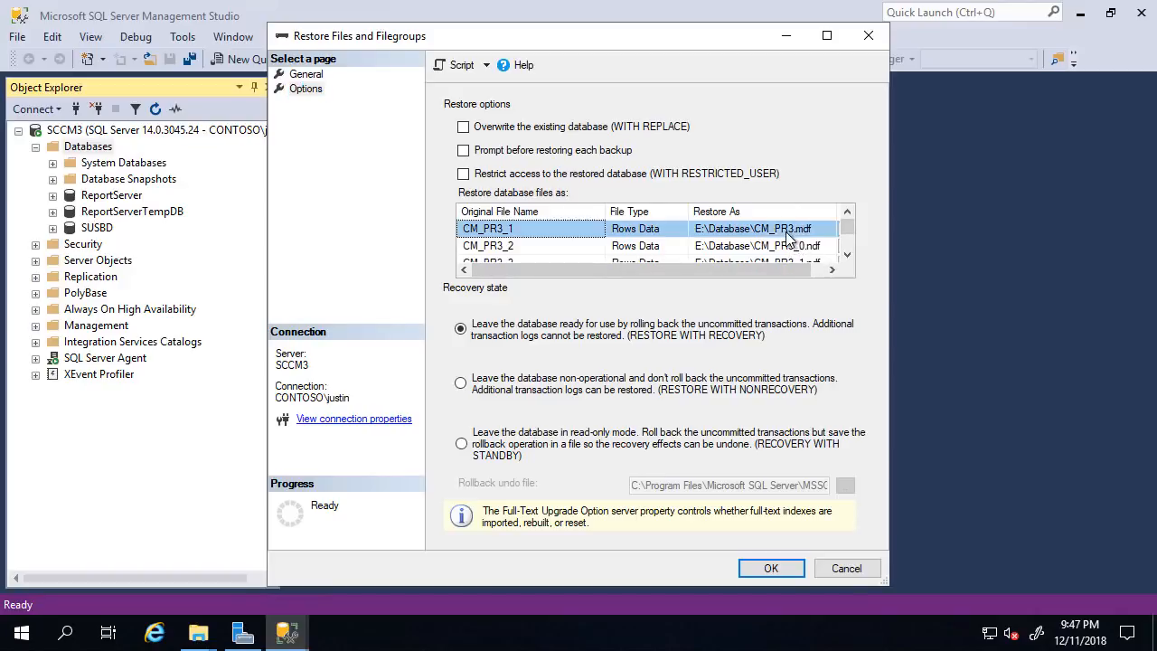
left_click(849, 256)
left_click(849, 256)
left_click(848, 255)
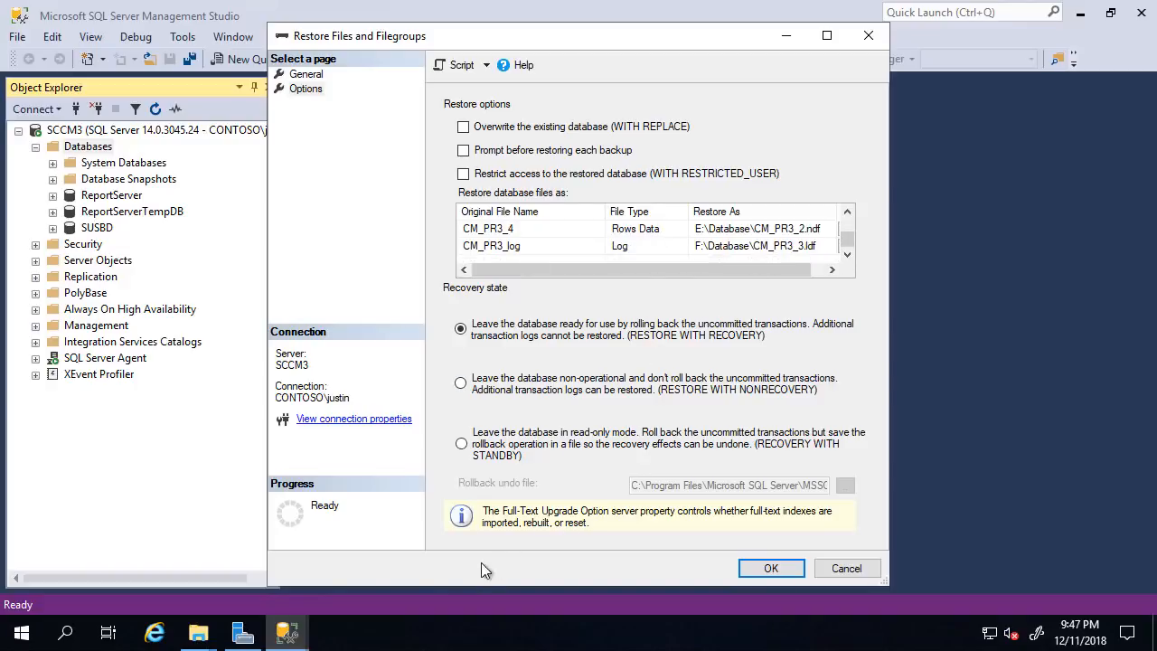
- Check the Database folders on the SCCM_SQL_MDF (E:) and SCCM_SQL_LDF (F:) drives
left_click(198, 633)
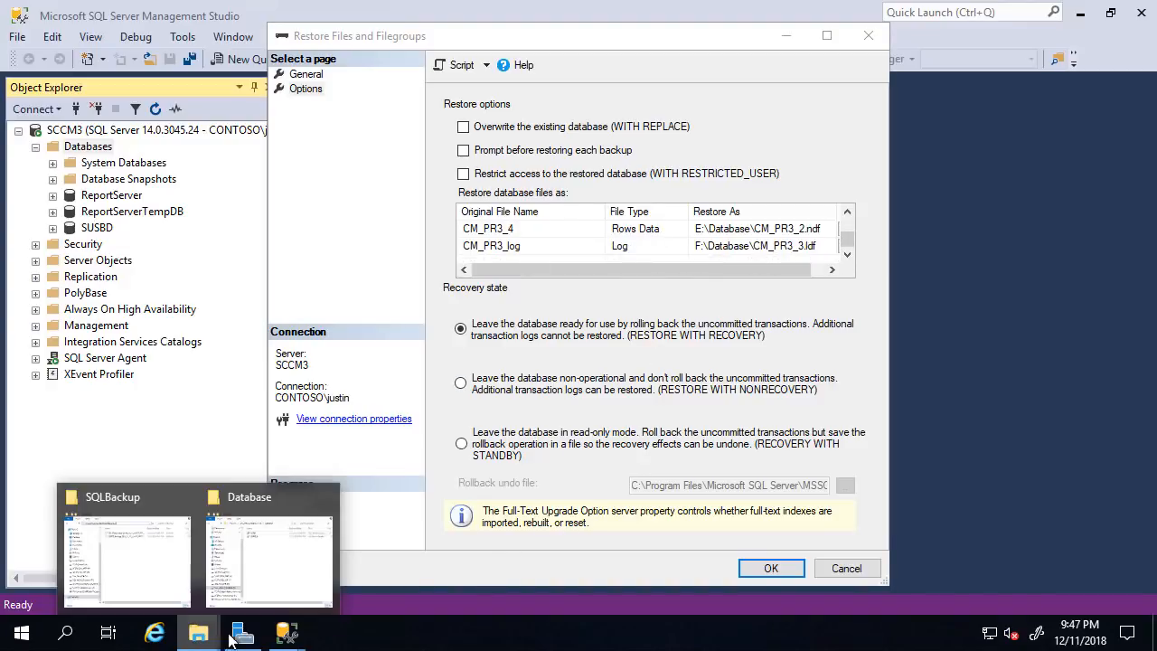
left_click(245, 548)
left_click(507, 134)
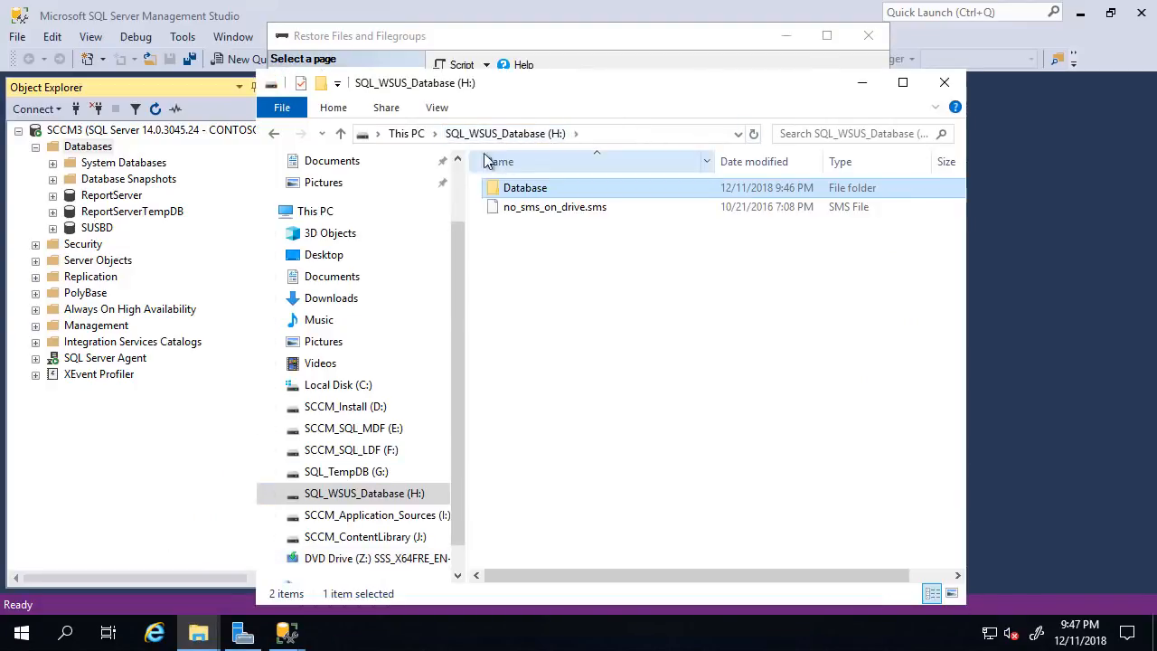
left_click(422, 134)
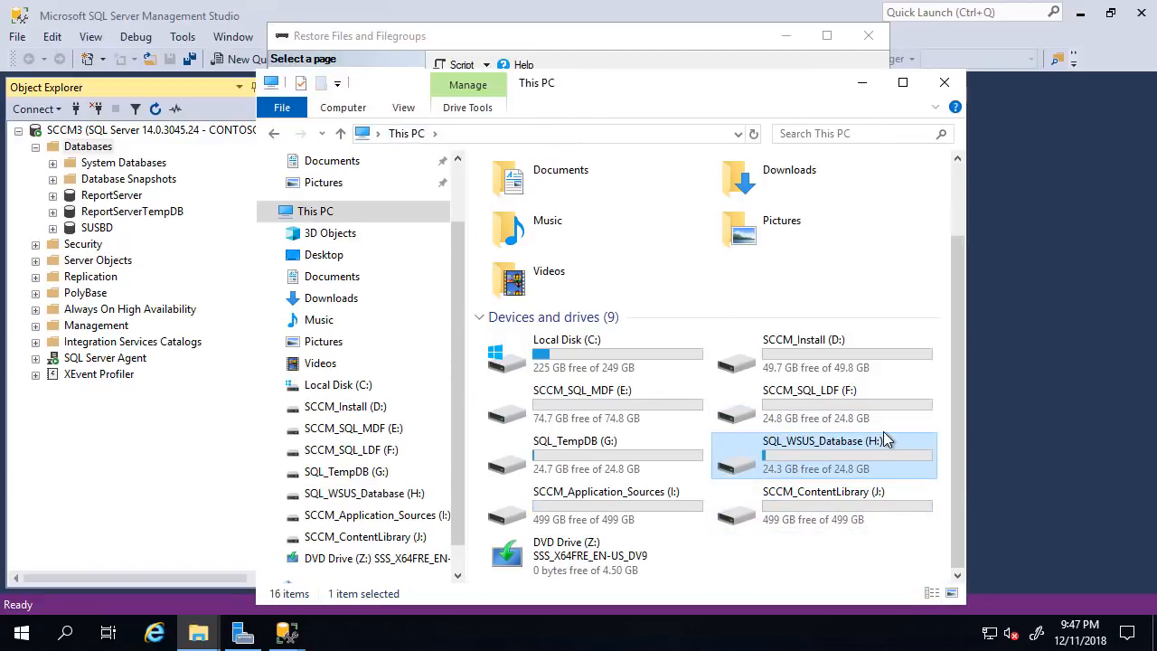
double_click(623, 397)
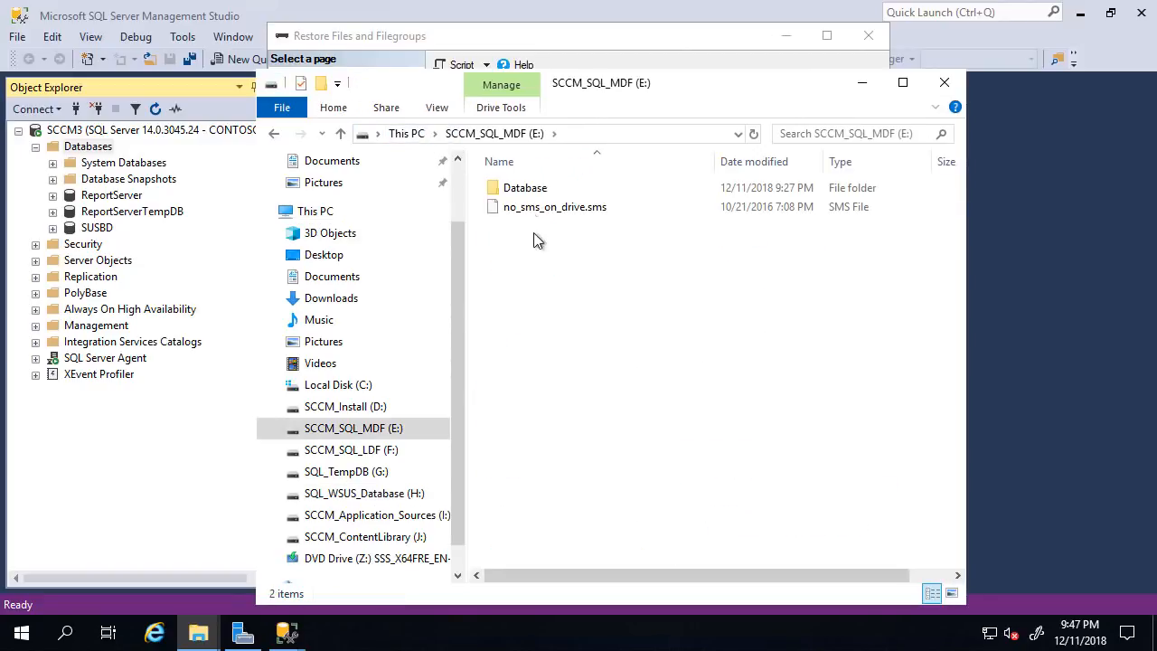
double_click(511, 188)
left_click(411, 133)
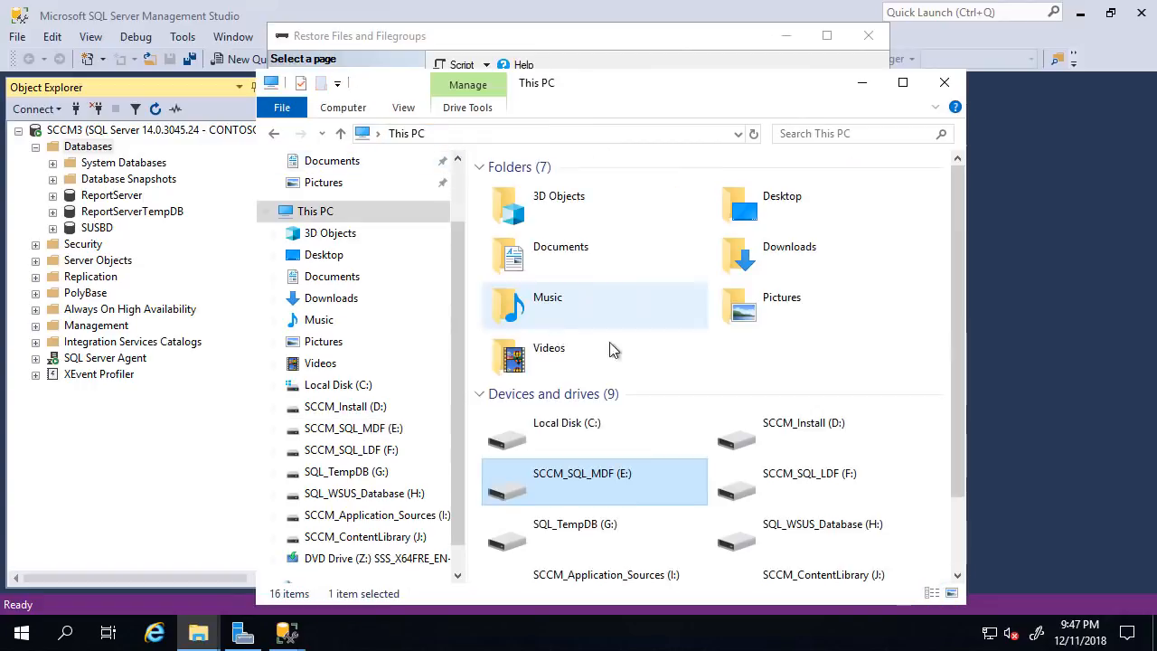
double_click(824, 478)
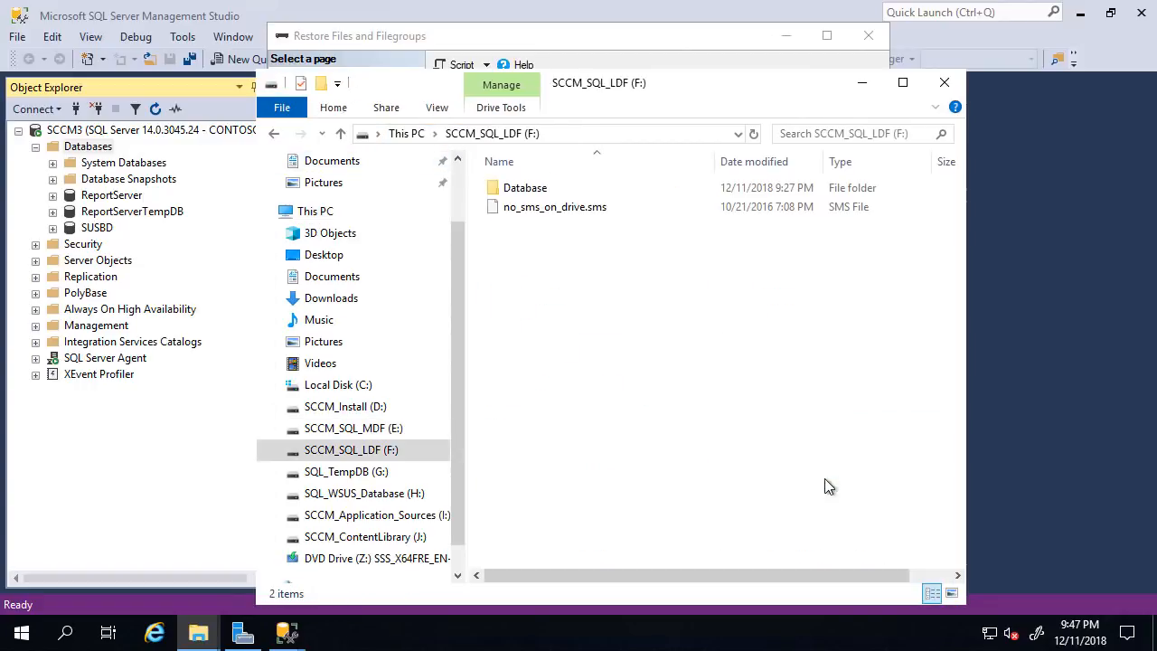
double_click(522, 189)
- Run the CM_PR3 database restore with the recovery state left at RESTORE WITH RECOVERY
left_click(861, 82)
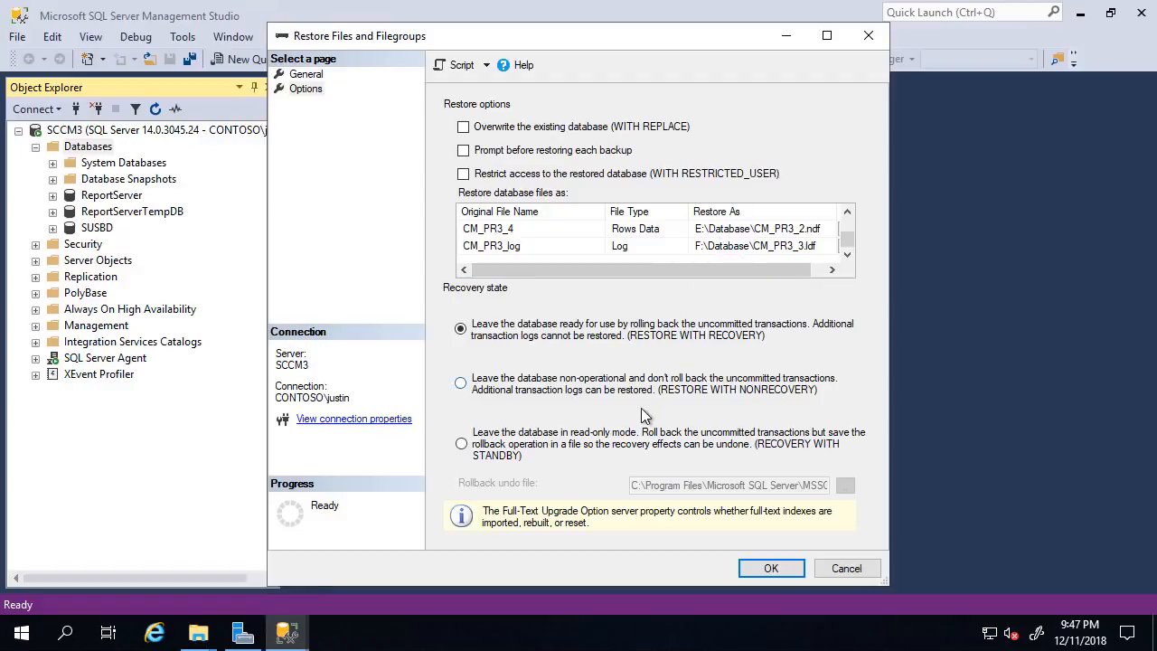
left_click(770, 569)
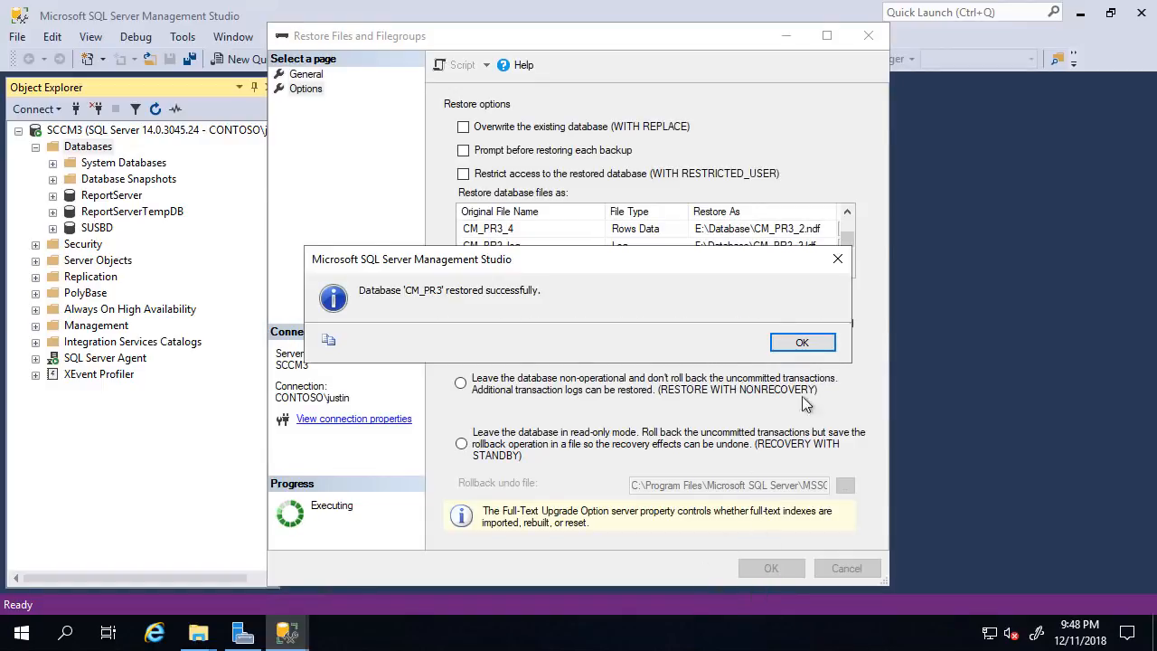
left_click(802, 343)
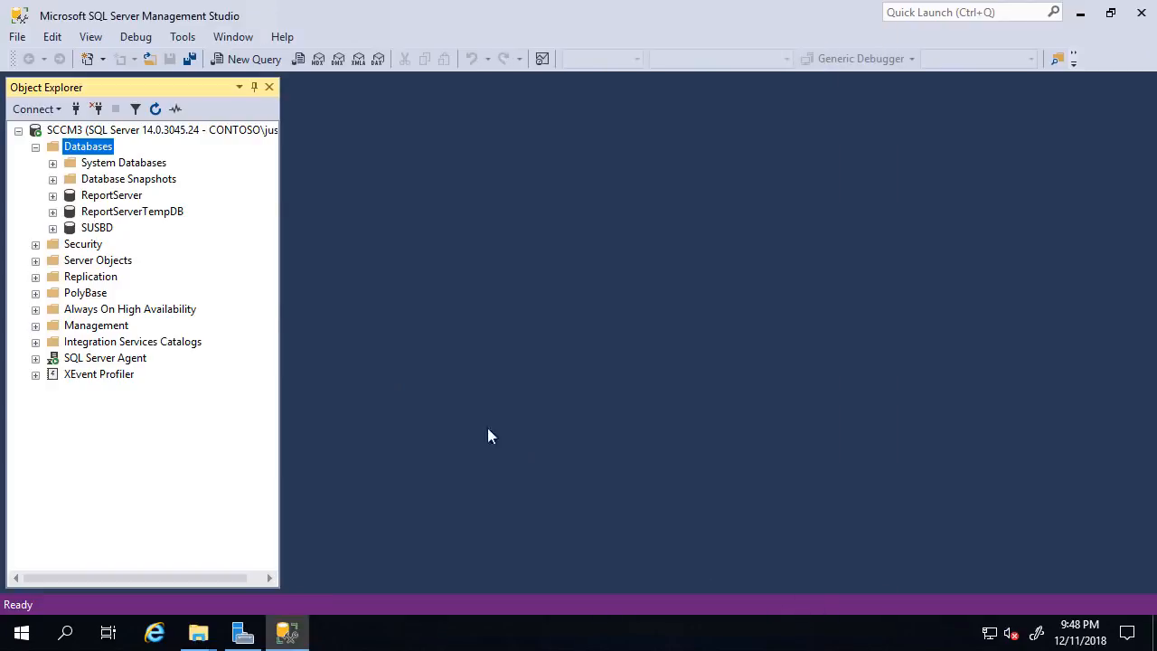
- Refresh the server's Databases list to check for CM_PR3, and minimize the Management Studio and Server Manager windows
right_click(102, 150)
left_click(186, 368)
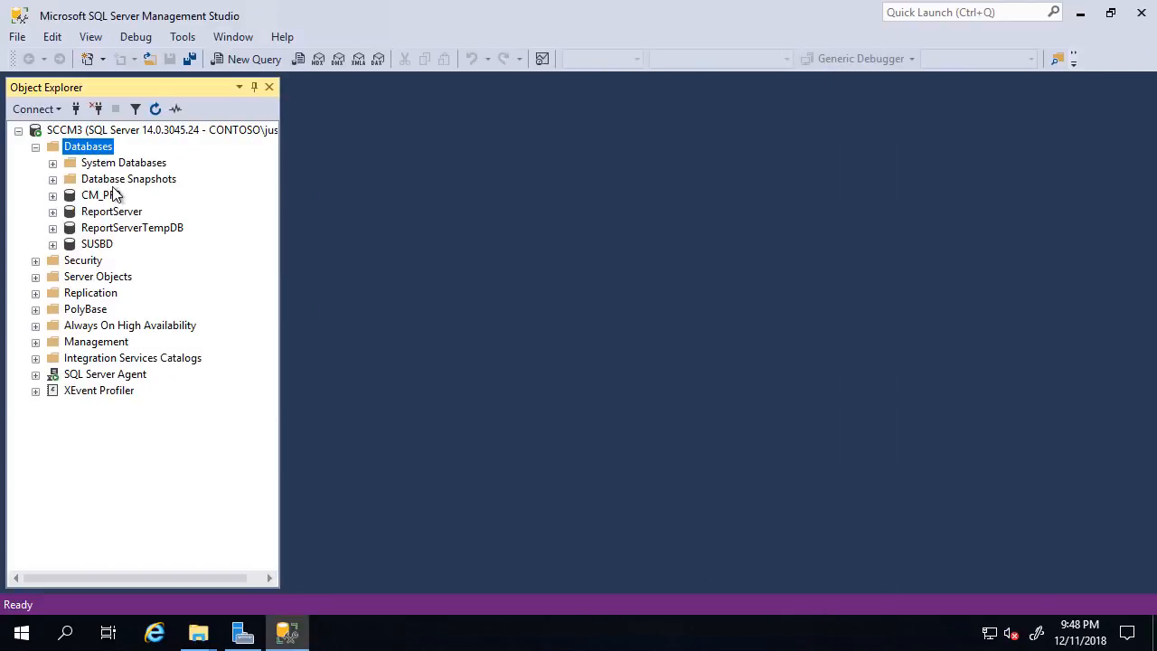
left_click(113, 194)
left_click(1079, 16)
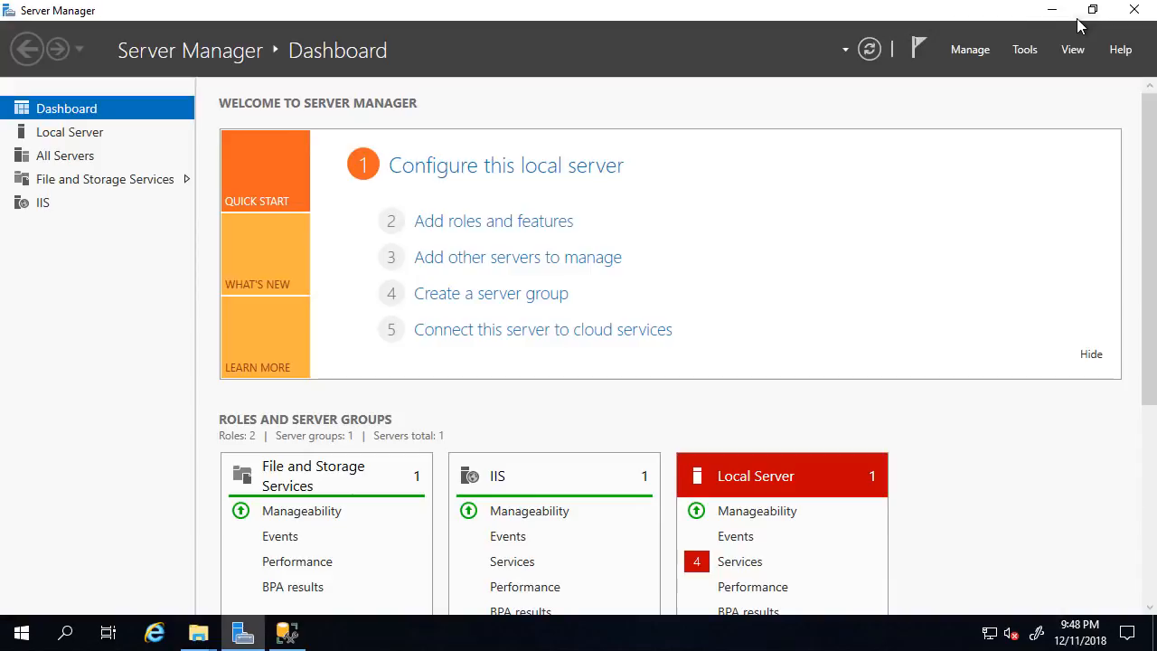
left_click(1053, 11)
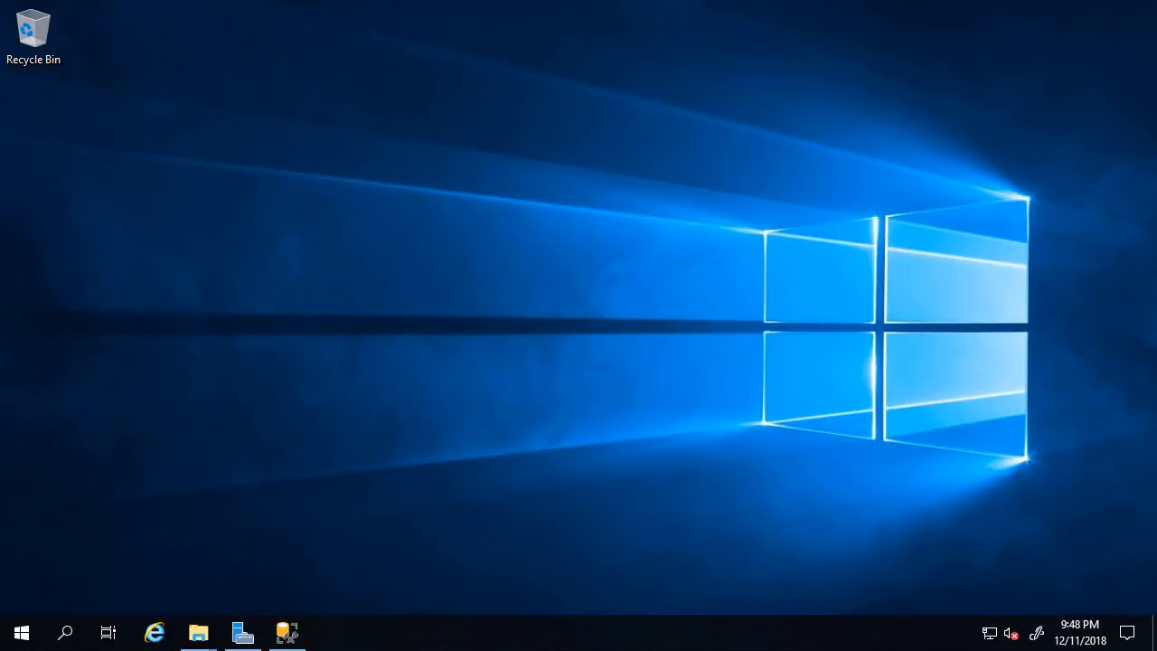
- Copy the CustomRestore batch file from \\asus\Backups\SitePR3\Scripts to the desktop
left_click(198, 633)
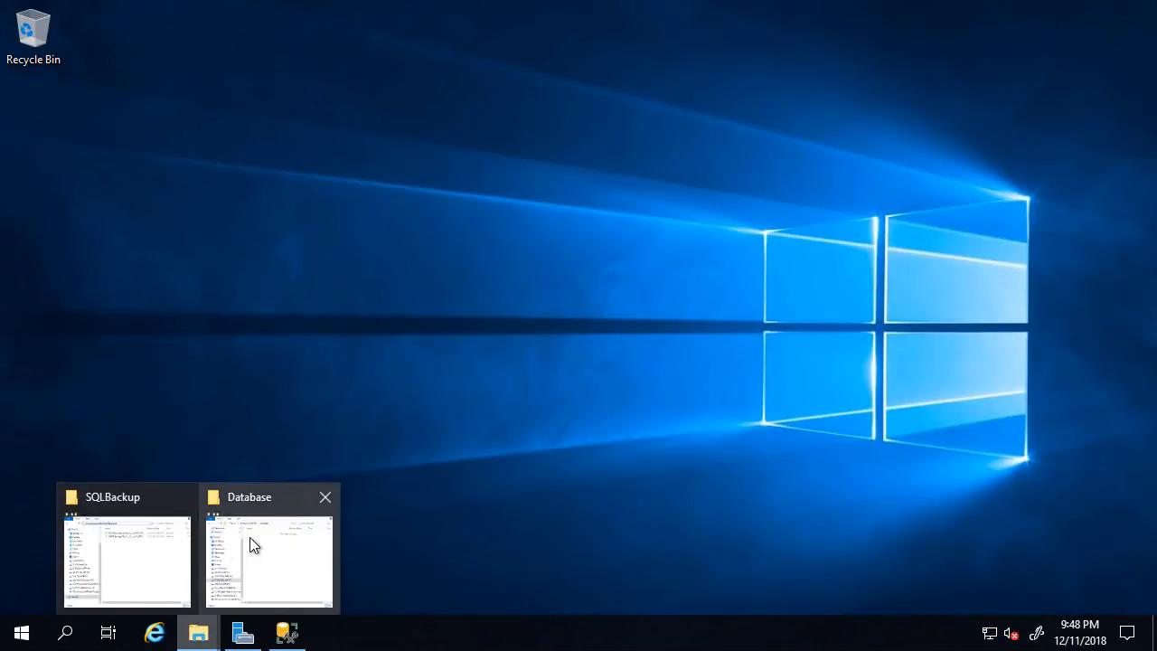
left_click(150, 545)
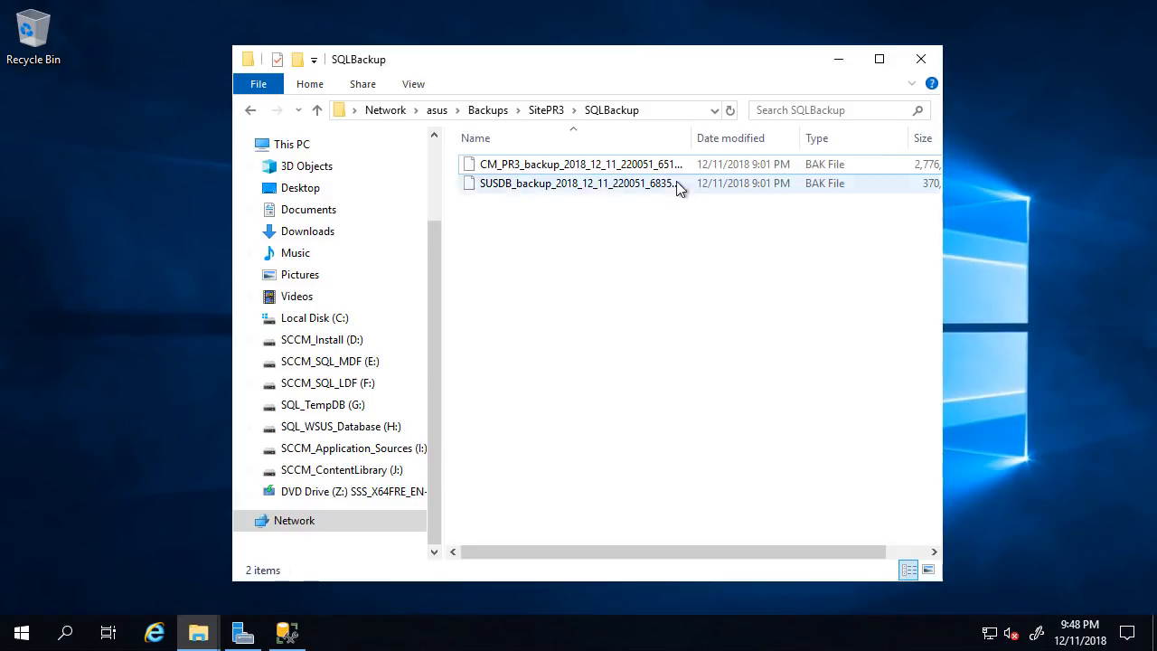
left_click(542, 110)
double_click(502, 240)
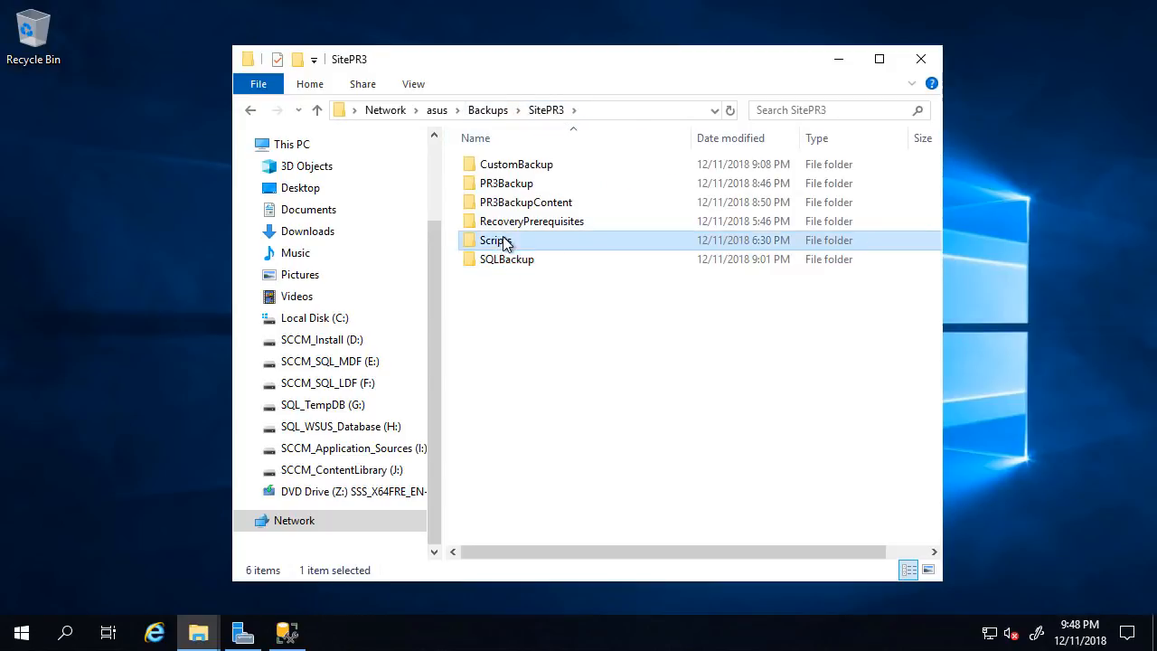
left_click(514, 230)
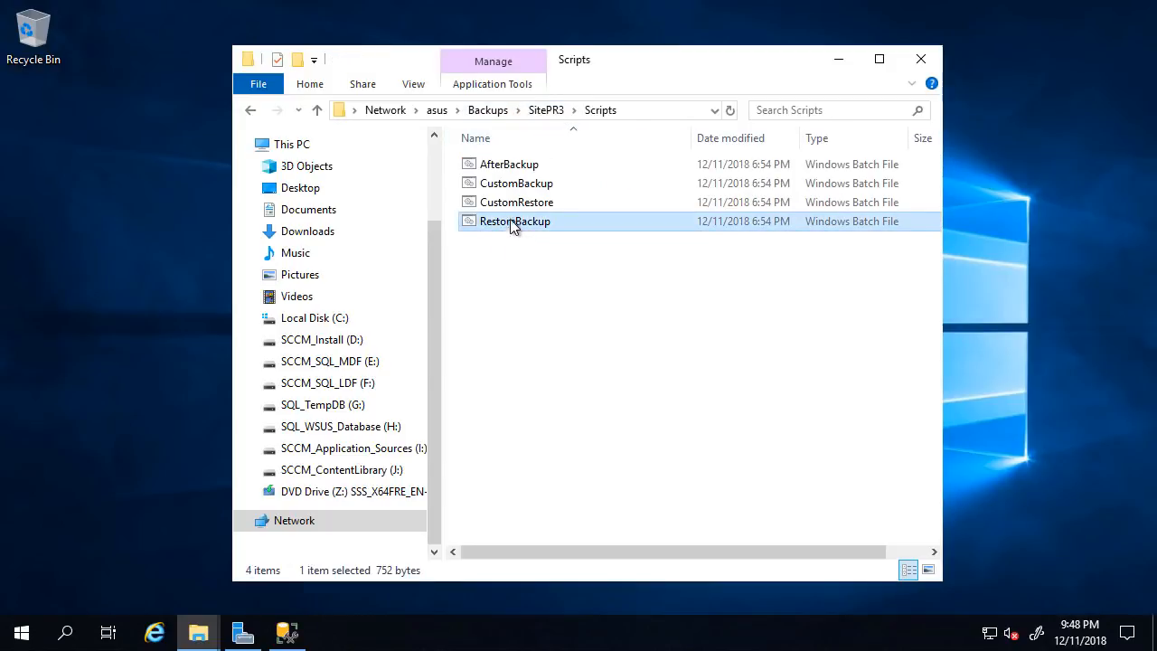
left_click(507, 207)
left_click(83, 145)
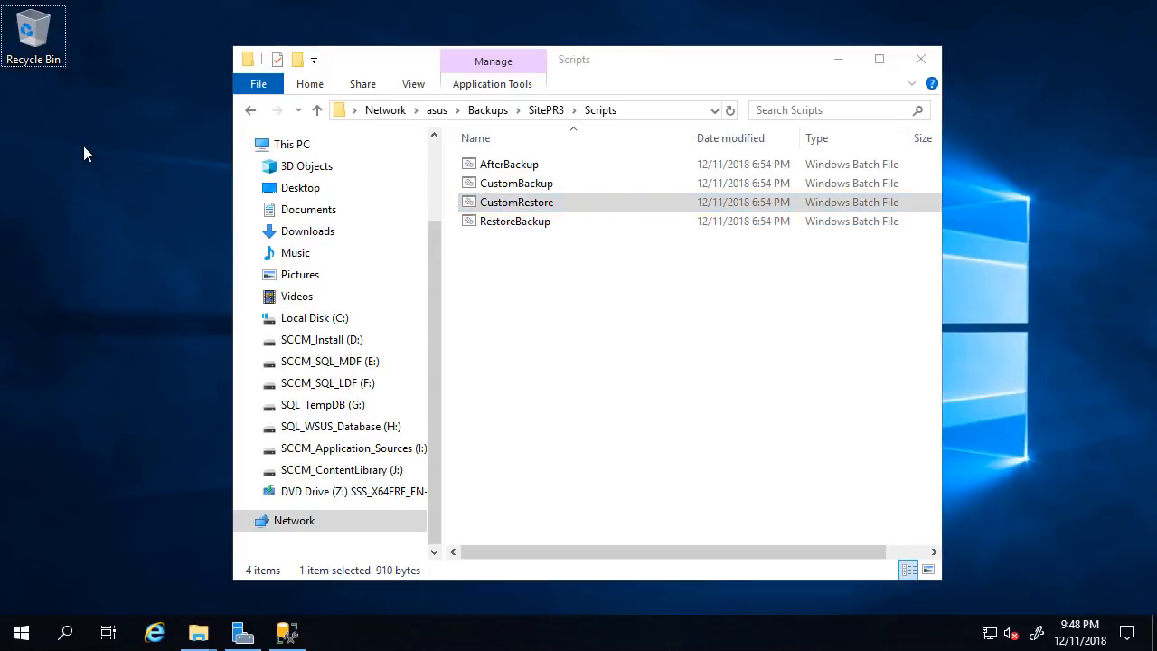
key("ctrl+v")
- Open the desktop CustomRestore script in Notepad, review its robocopy source and destination paths, and close it
right_click(41, 127)
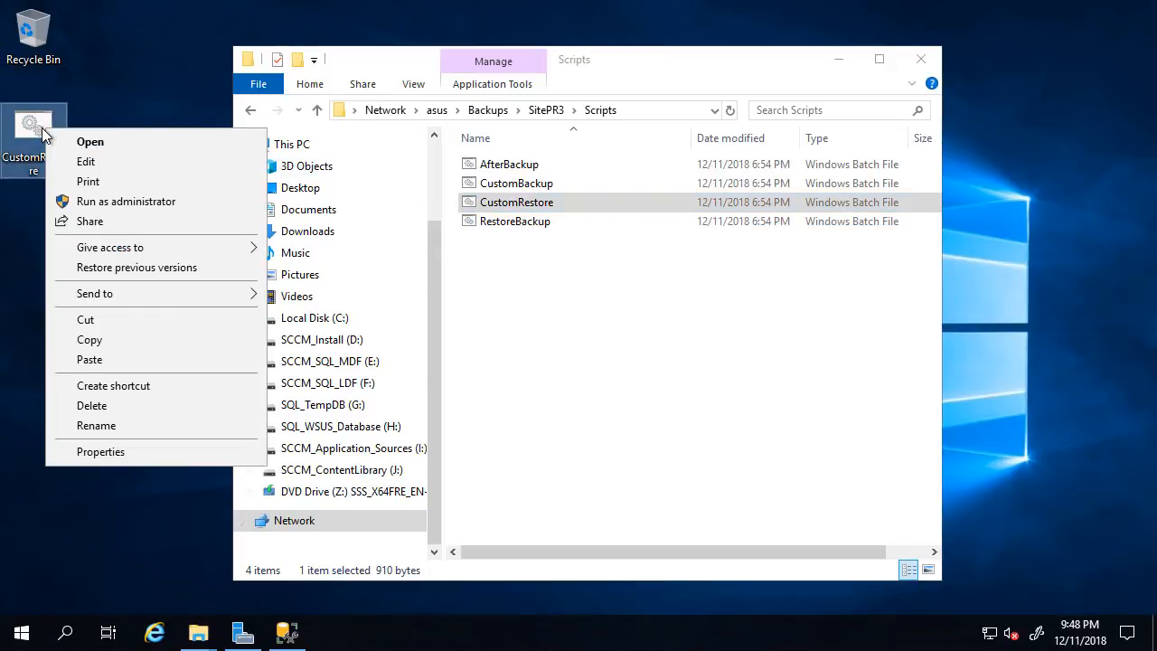
left_click(109, 158)
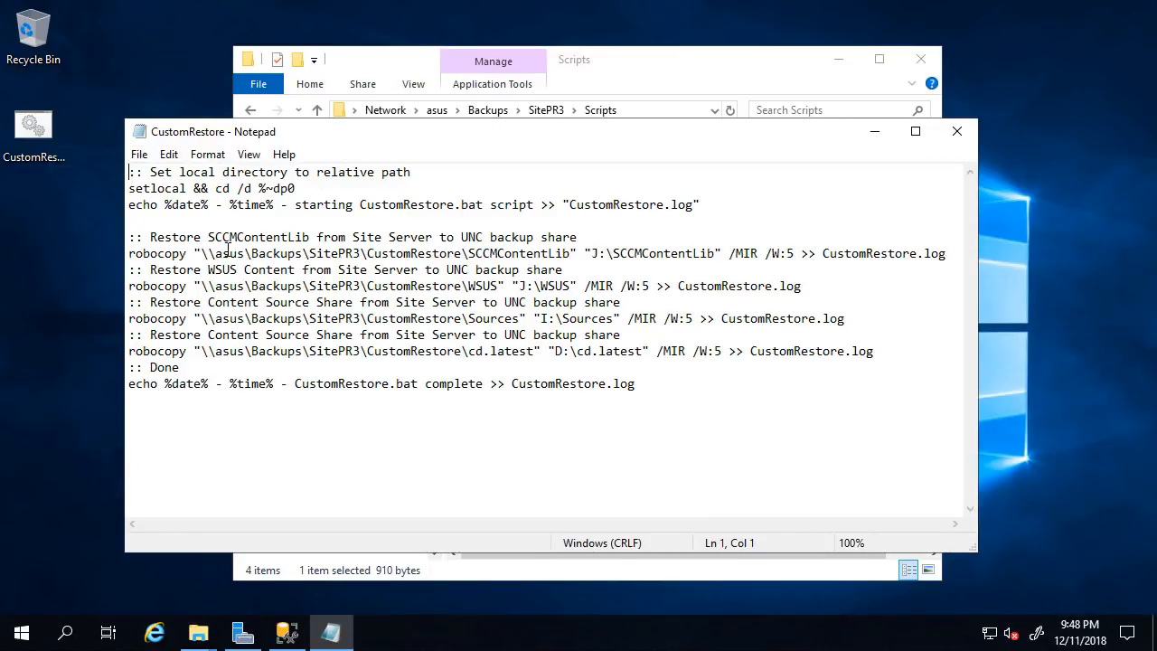
double_click(282, 134)
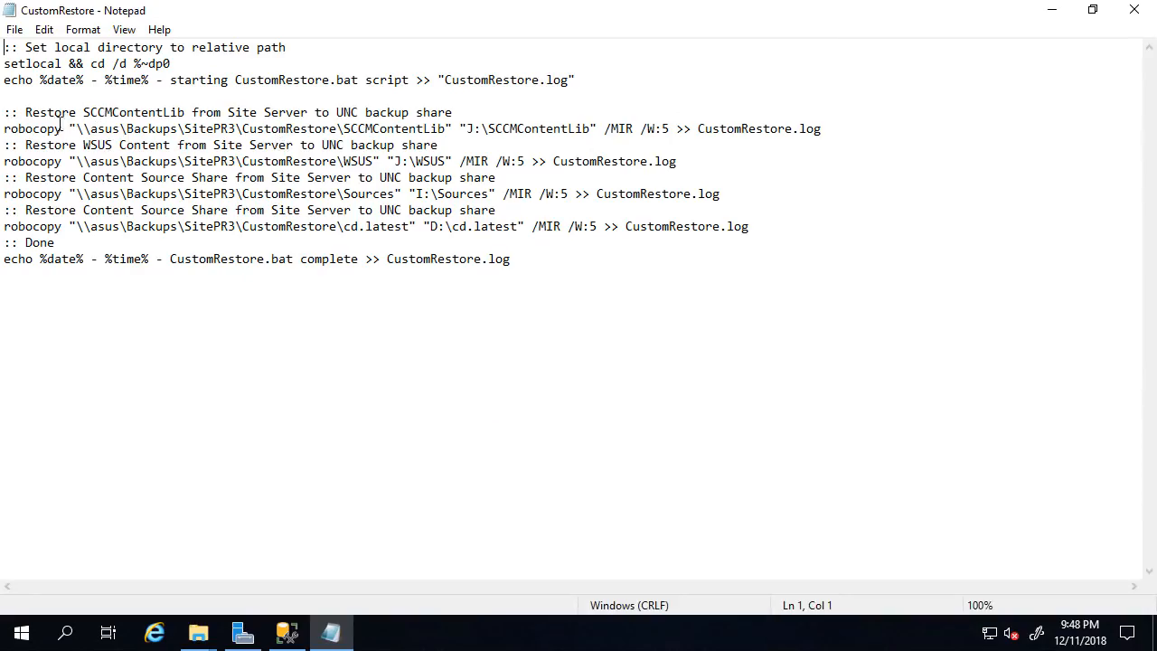
left_click_drag(78, 128, 583, 133)
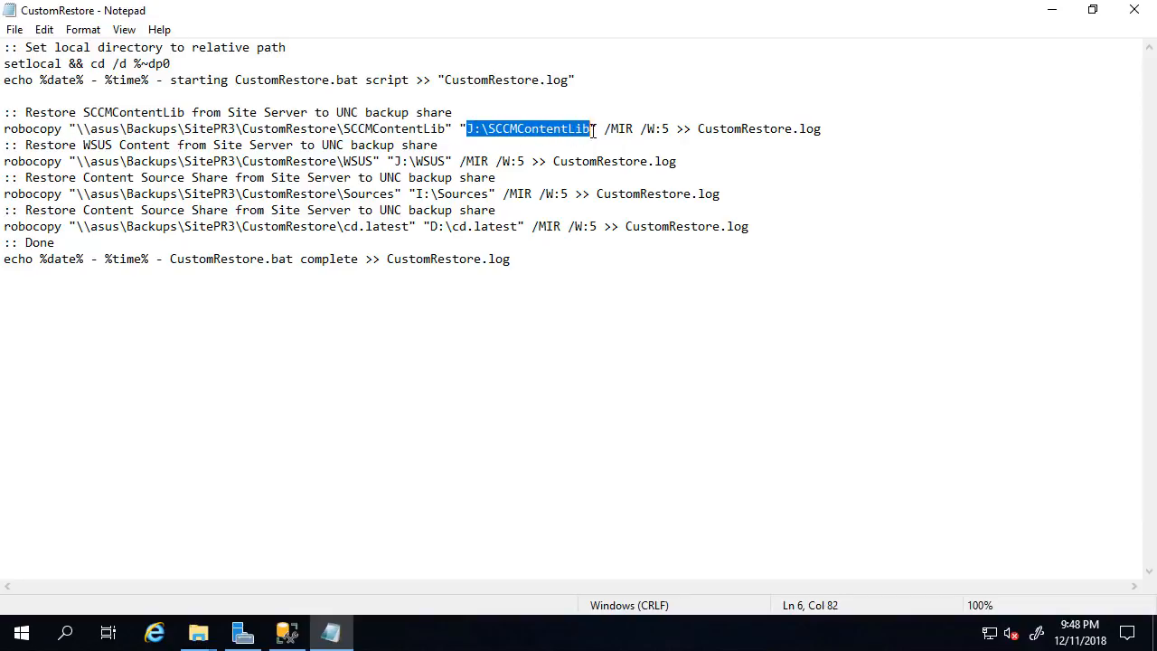
left_click(1134, 10)
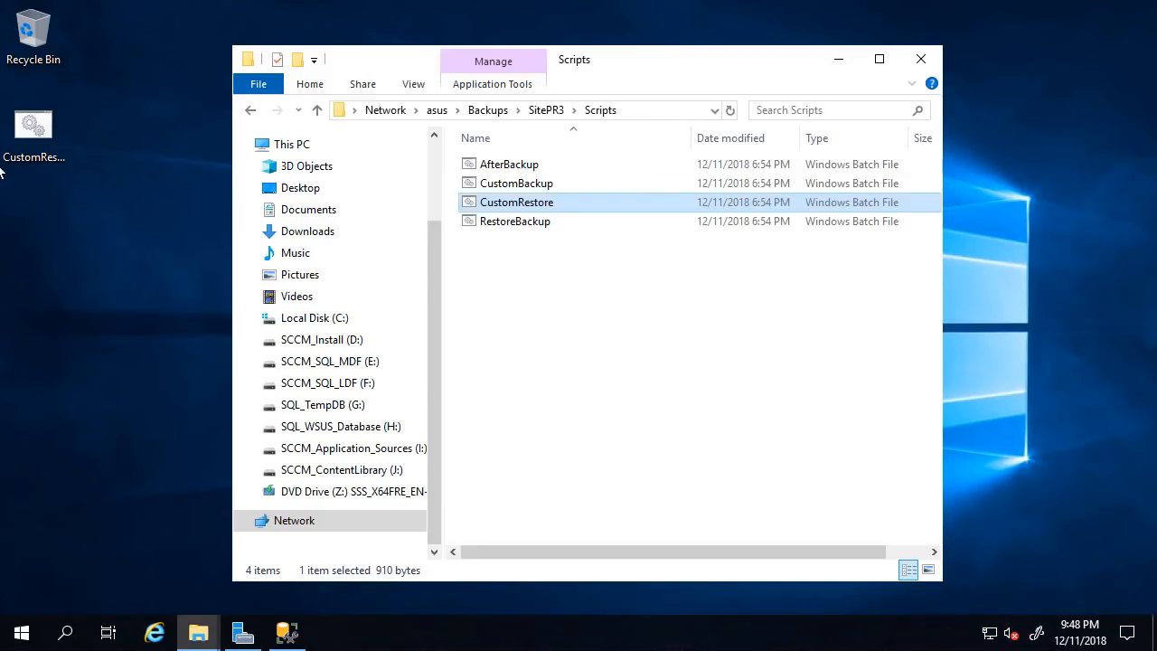
- Try to run the CustomRestore script from the desktop
double_click(48, 123)
right_click(35, 125)
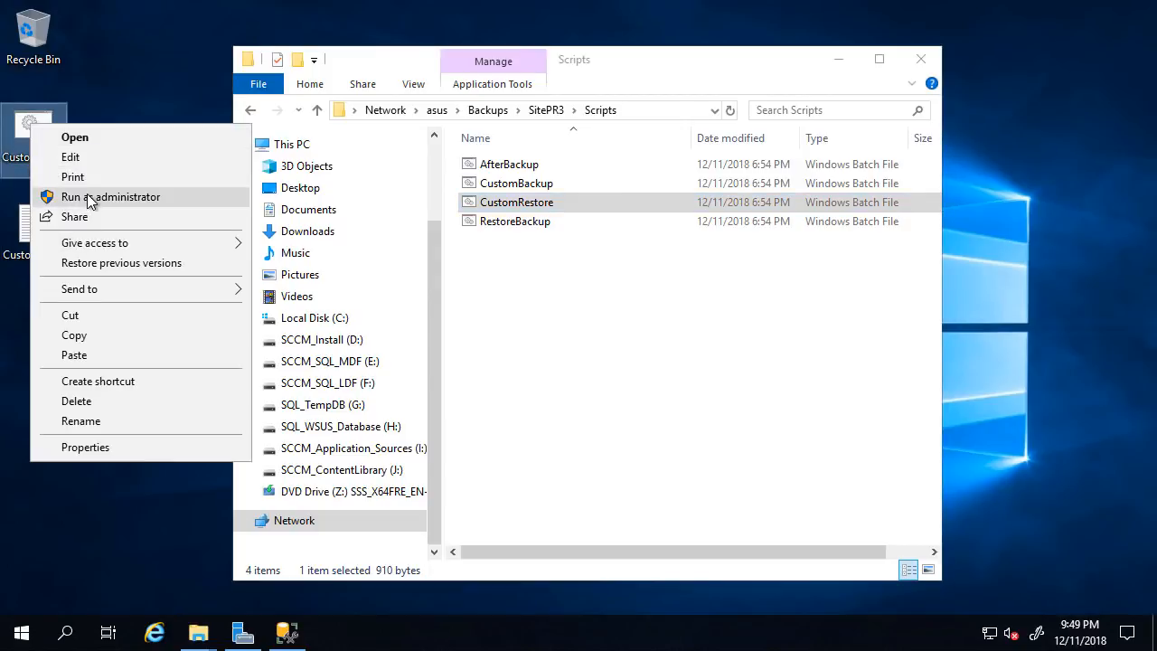
left_click(36, 192)
- Check that the CustomRestore script's robocopy sources point to \\asus\Backups\SitePR3\CustomBackup, close it and run the script
left_click(534, 430)
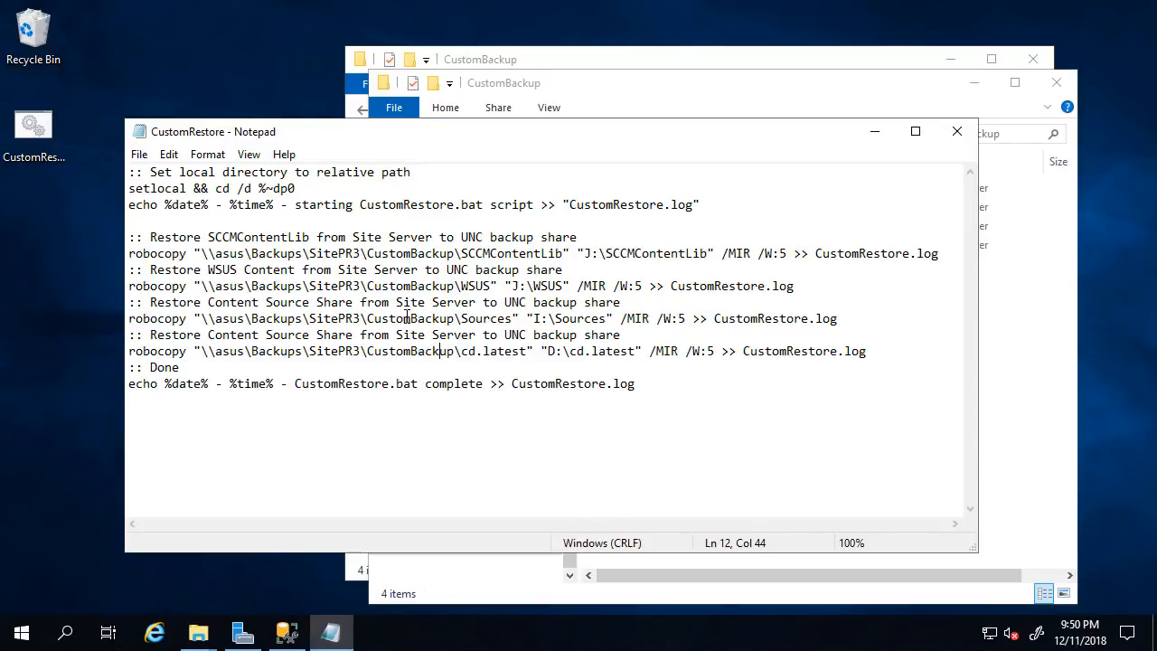
left_click_drag(302, 318, 455, 318)
left_click(957, 131)
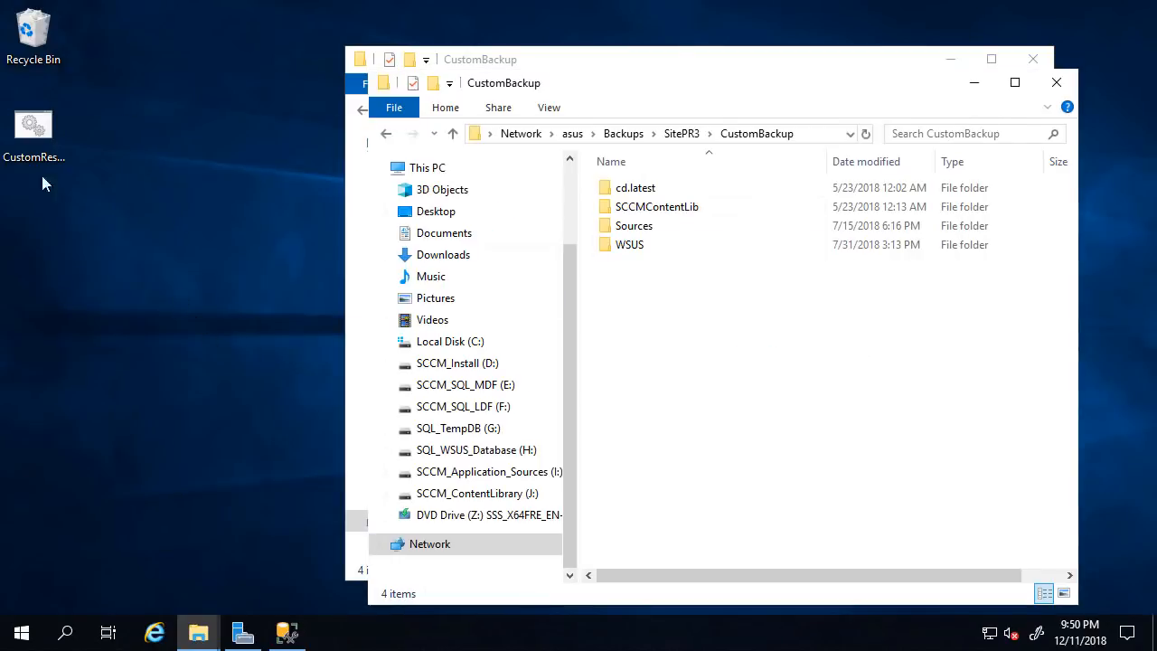
double_click(39, 130)
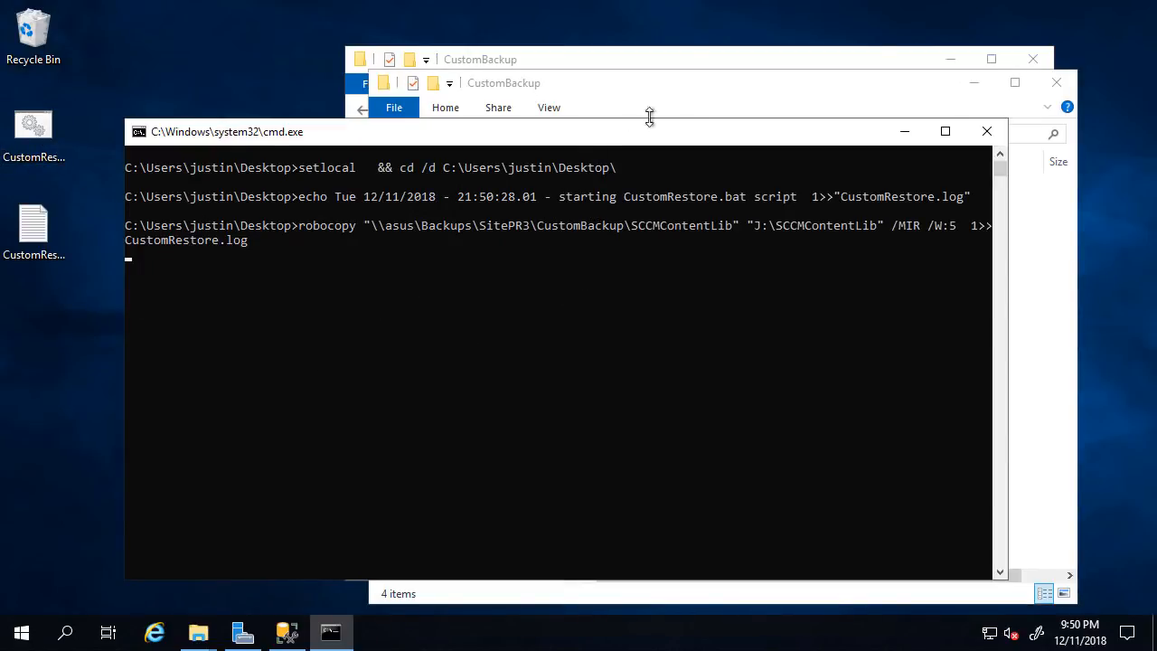
- Copy cmtrace from the SitePR3\RecoveryPrerequisites share folder to the desktop
left_click(1036, 293)
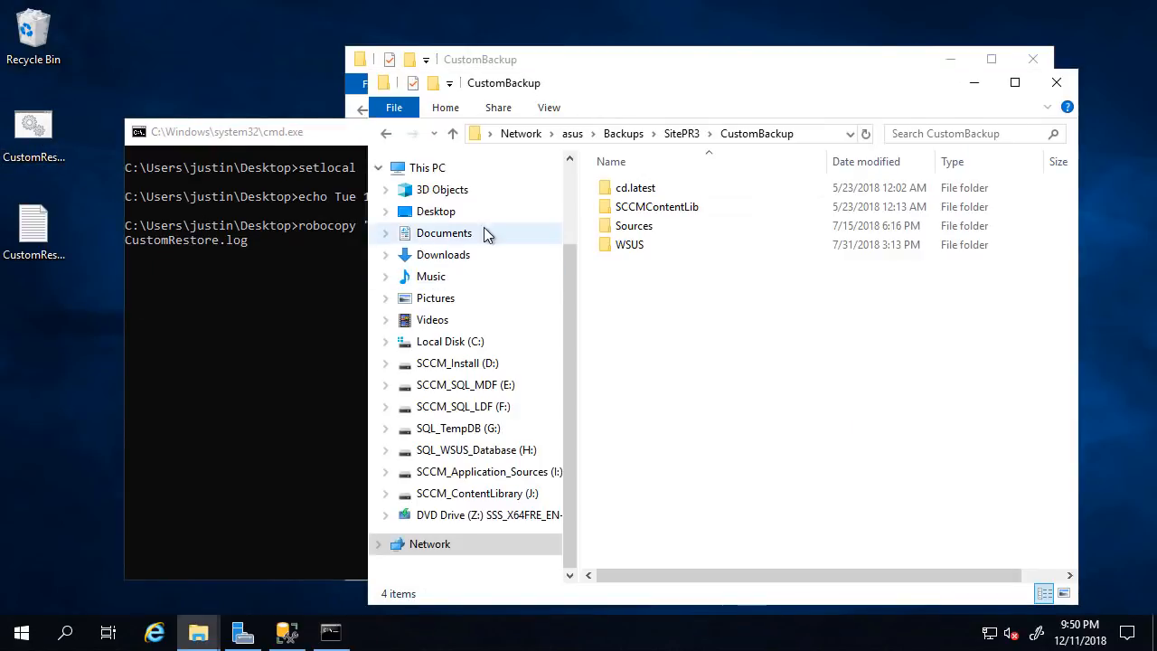
left_click(685, 136)
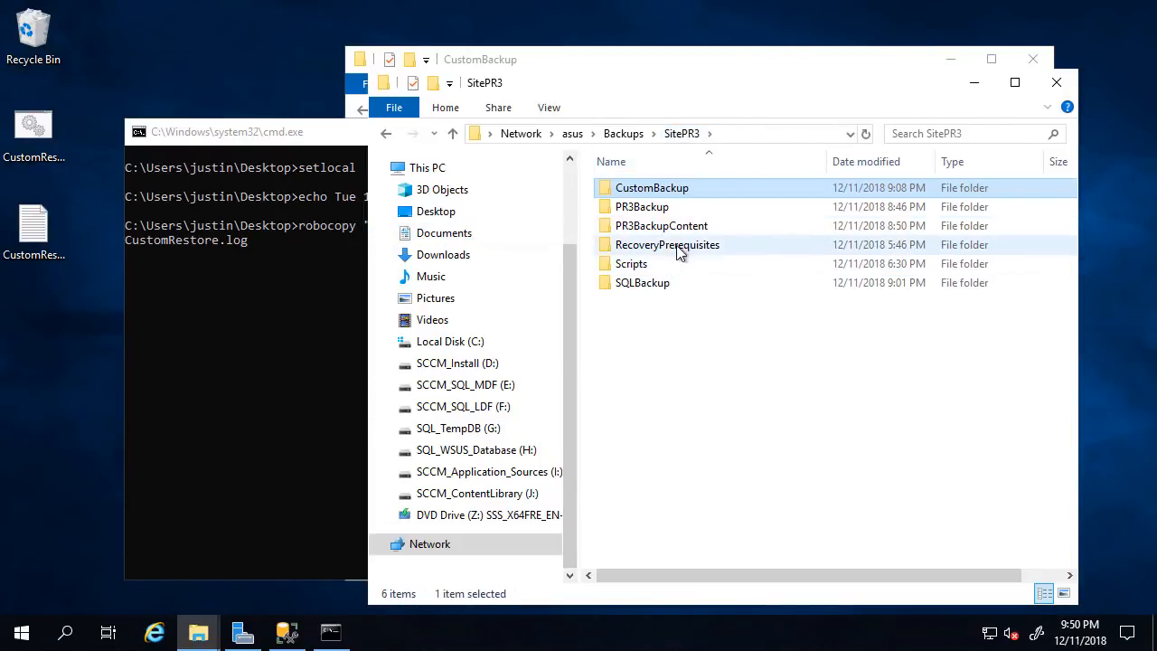
double_click(683, 250)
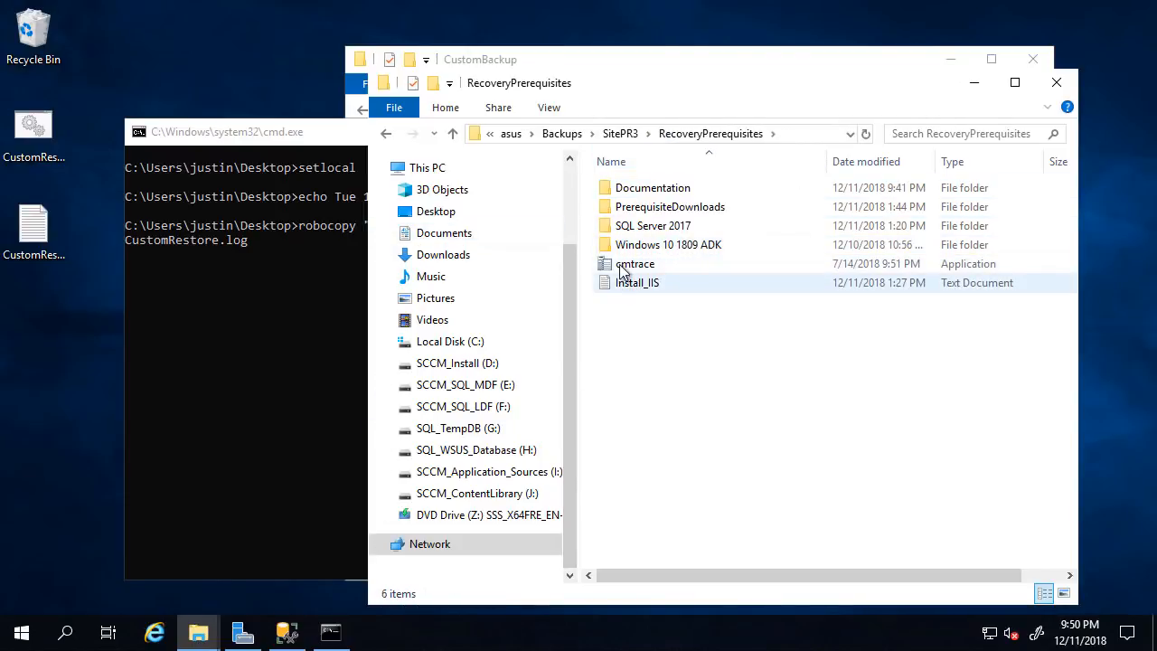
left_click_drag(619, 264, 27, 358)
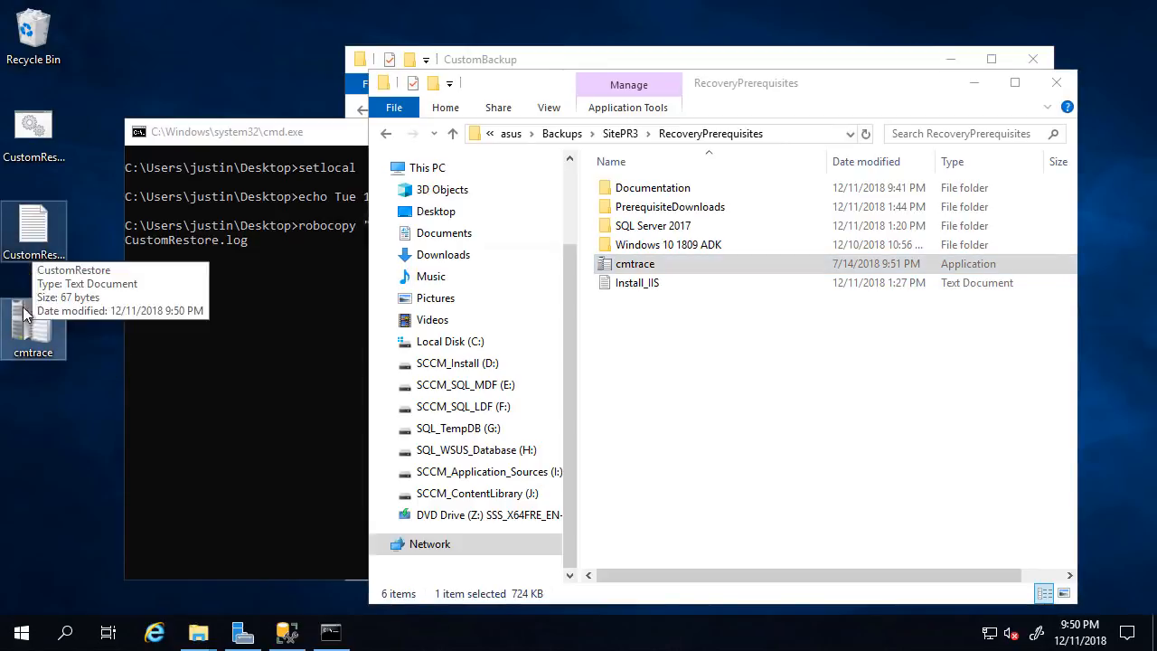
- Start cmtrace from the desktop, load CustomRestore.log into it and maximize the window to monitor the copy
double_click(33, 324)
key("Return")
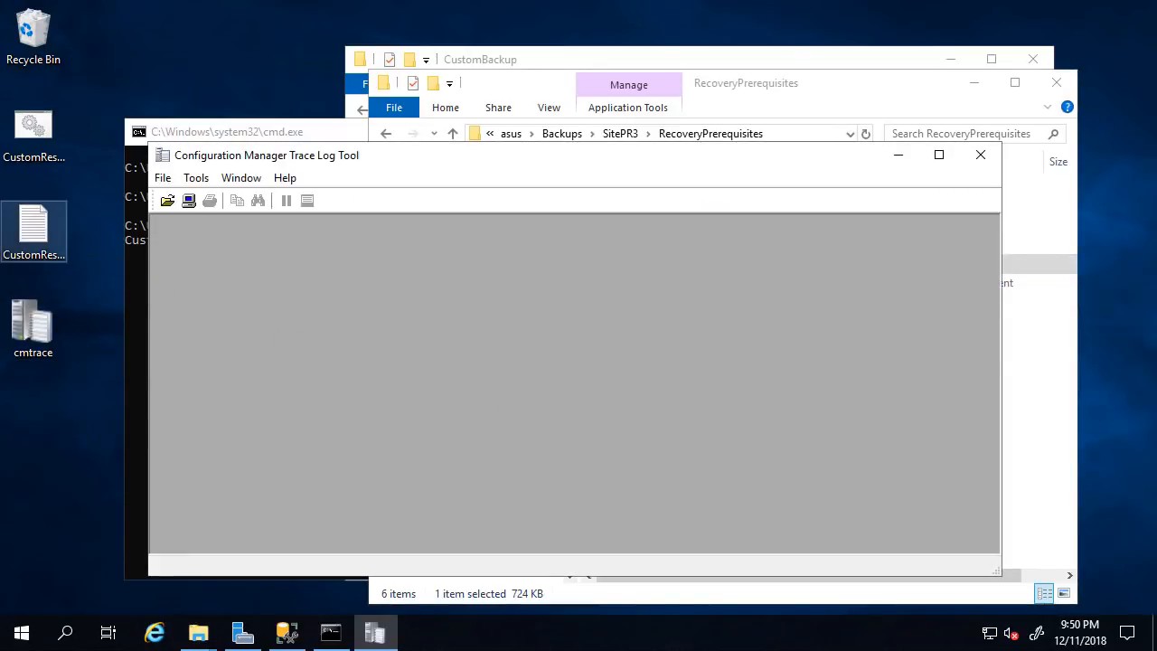
mouse_move(33, 226)
left_mouse_down()
mouse_move(405, 340)
mouse_move(630, 390)
left_mouse_up()
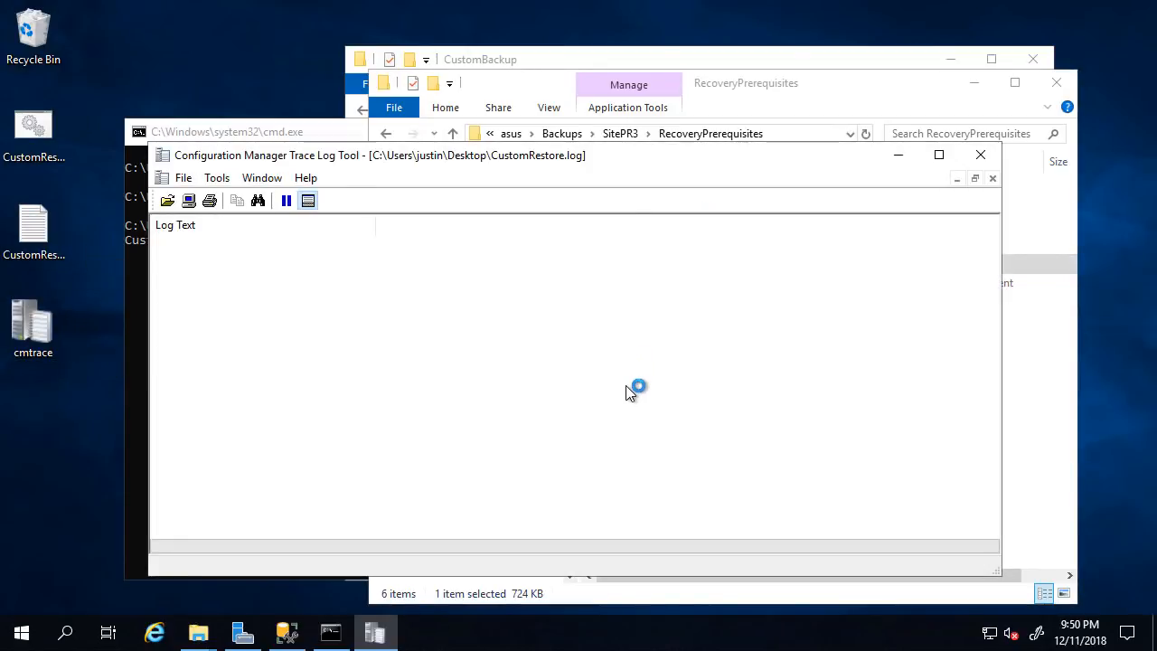
double_click(601, 156)
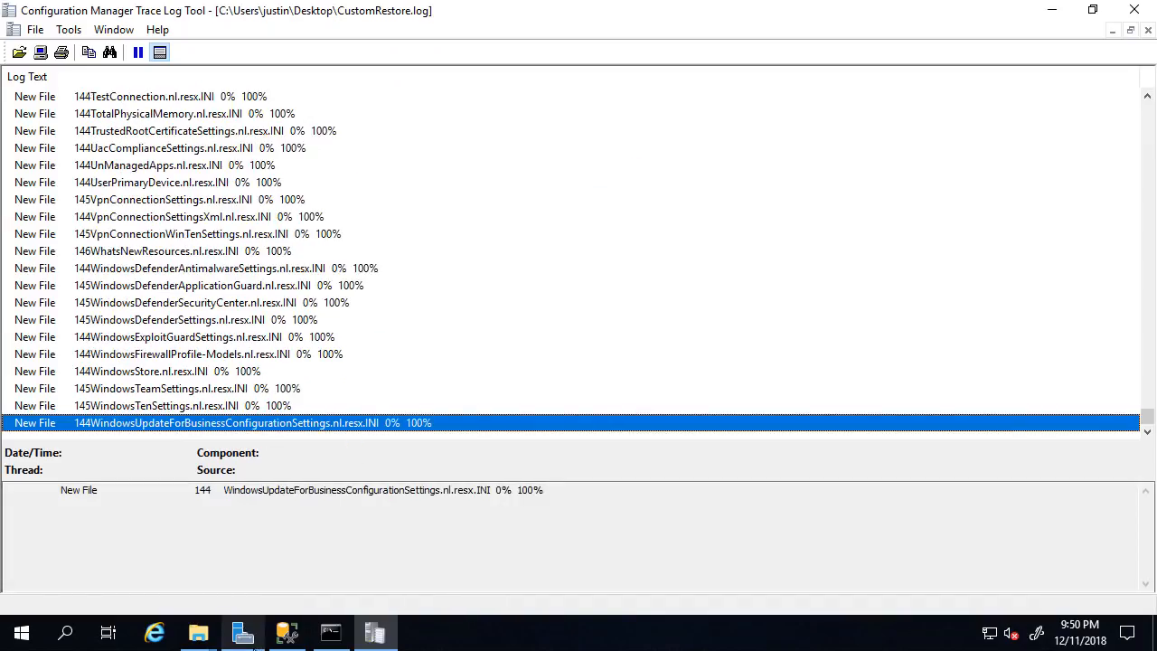
- Check the restored SCCMContentLib and WSUS\WsusContent folders on the SCCM_ContentLibrary (J:) drive
mouse_move(198, 633)
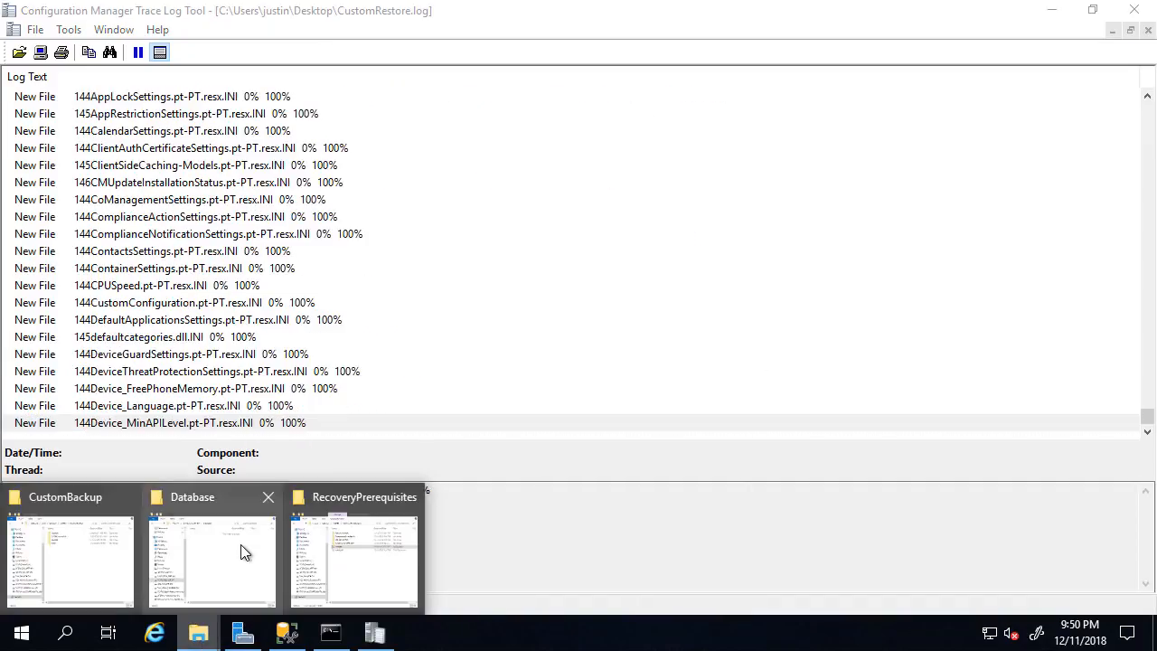
left_click(384, 538)
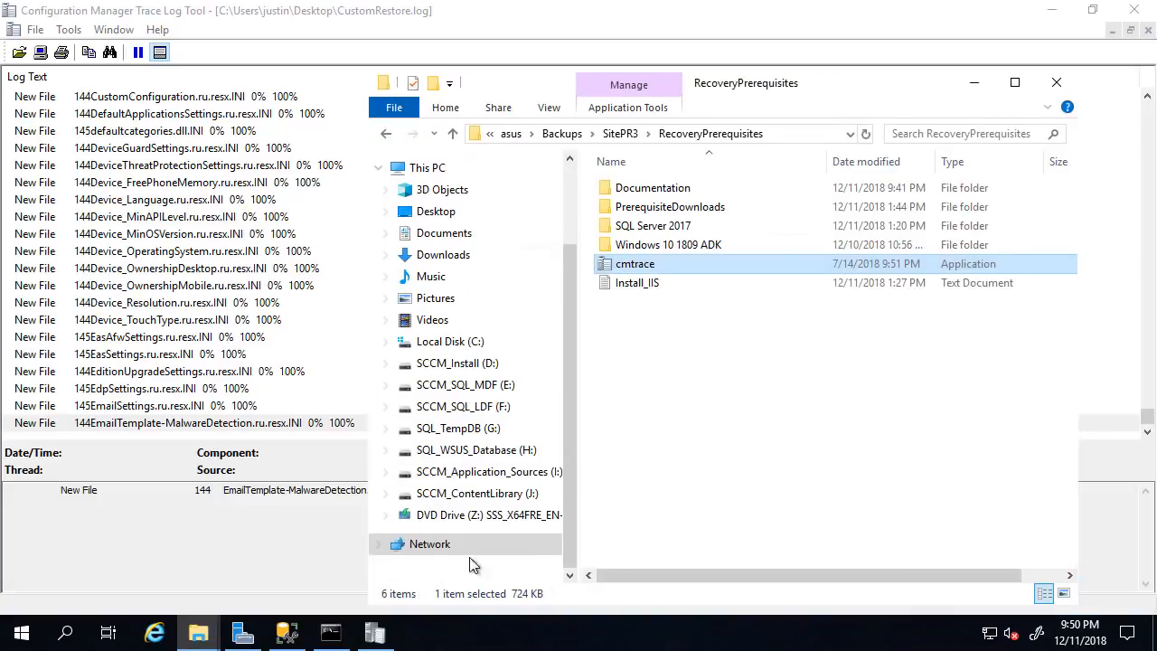
left_click(456, 493)
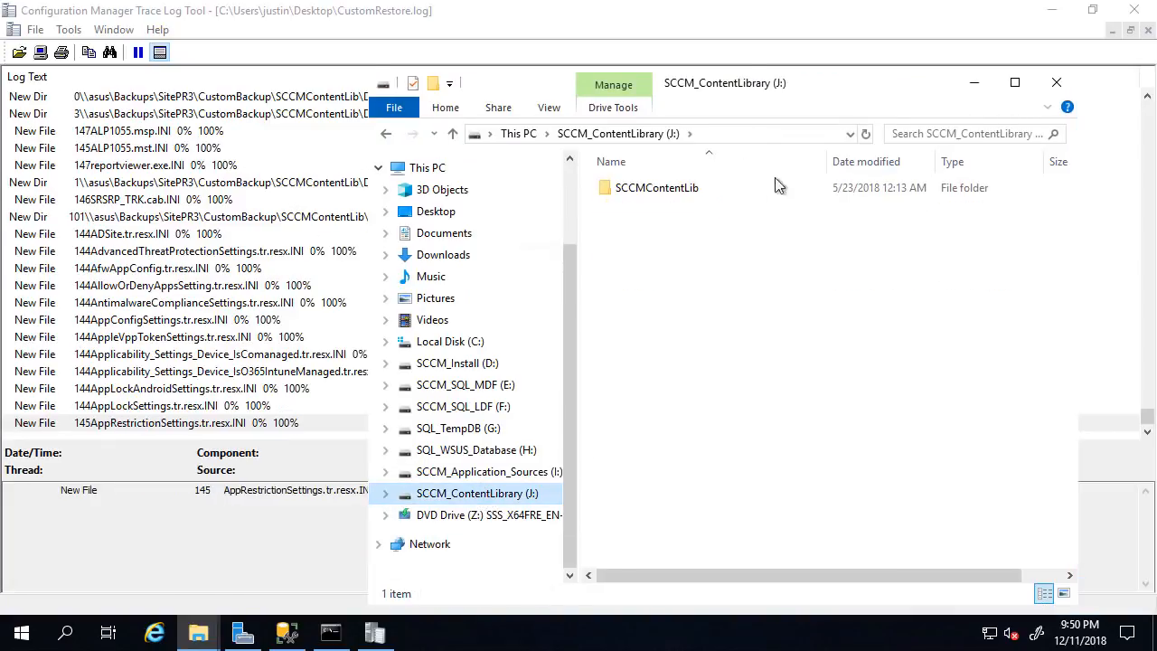
double_click(657, 190)
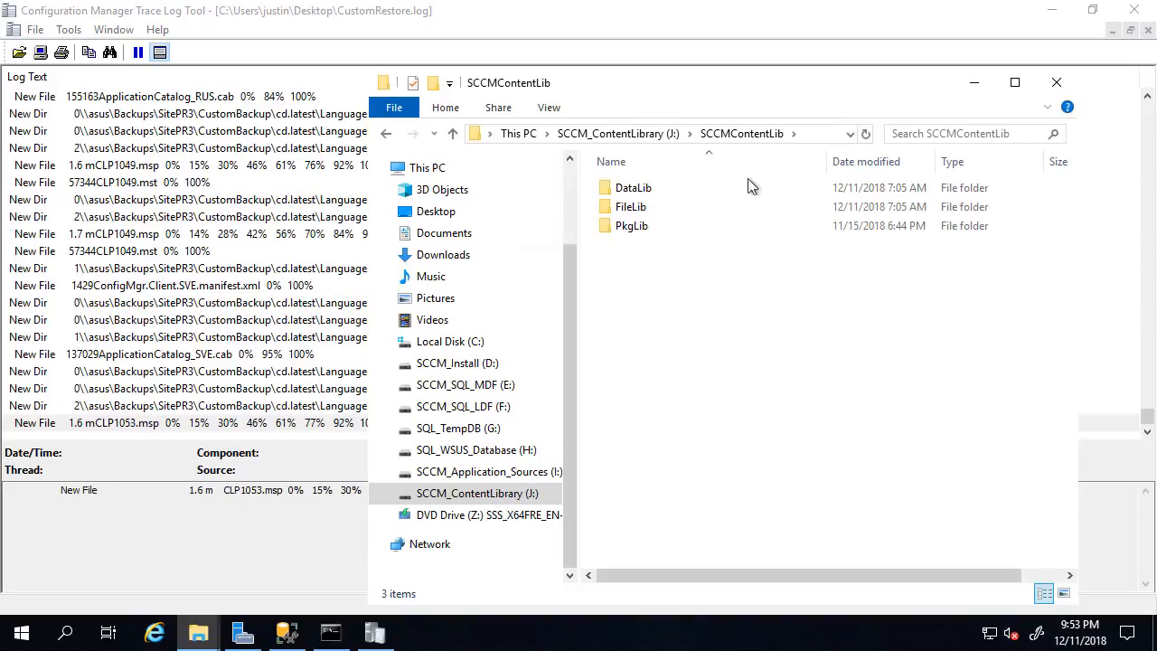
left_click(618, 133)
double_click(633, 211)
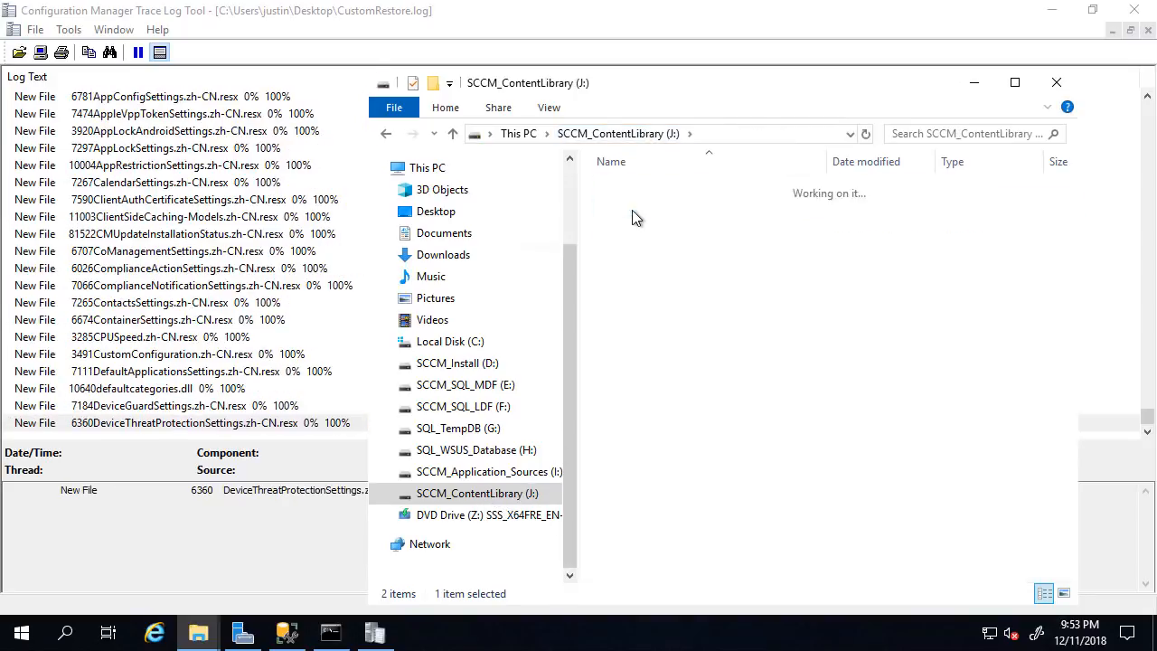
double_click(629, 207)
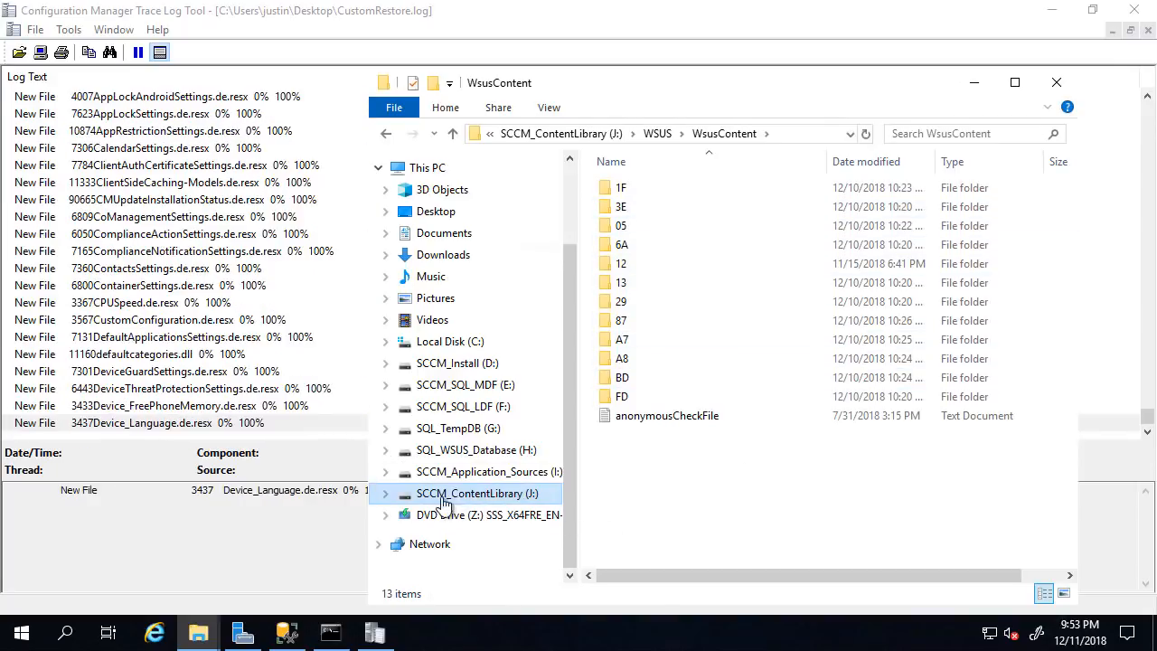
- Check for the restored cd.latest folder on SCCM_Install (D:) and the Sources folder on SCCM_Application_Sources (I:)
left_click(475, 369)
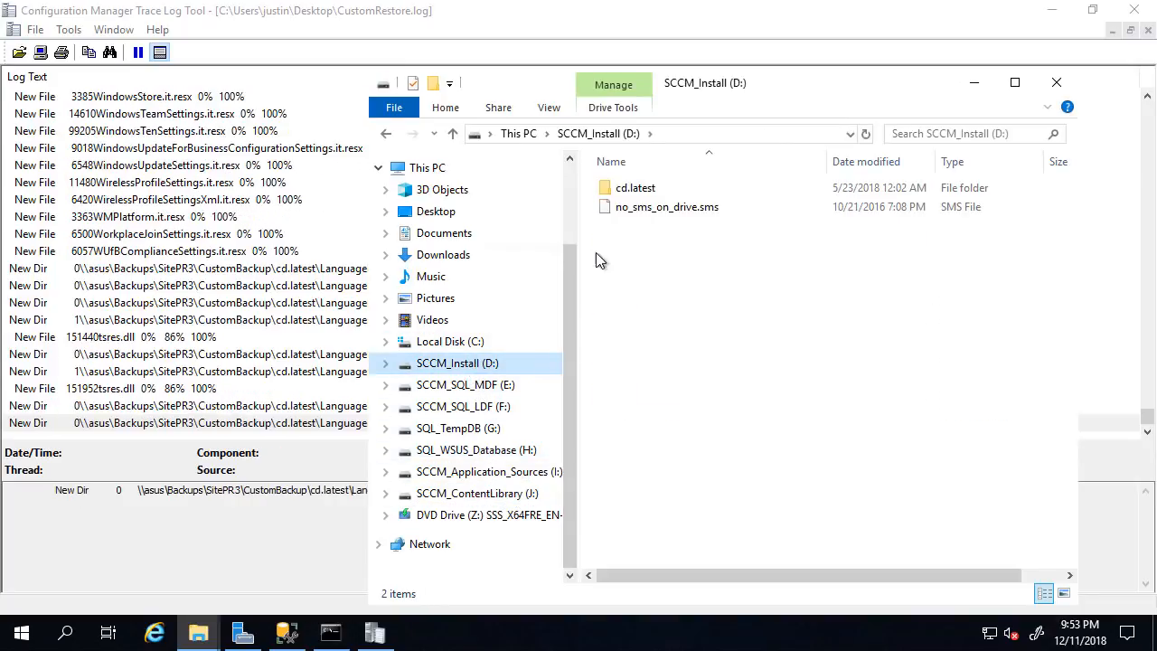
double_click(629, 197)
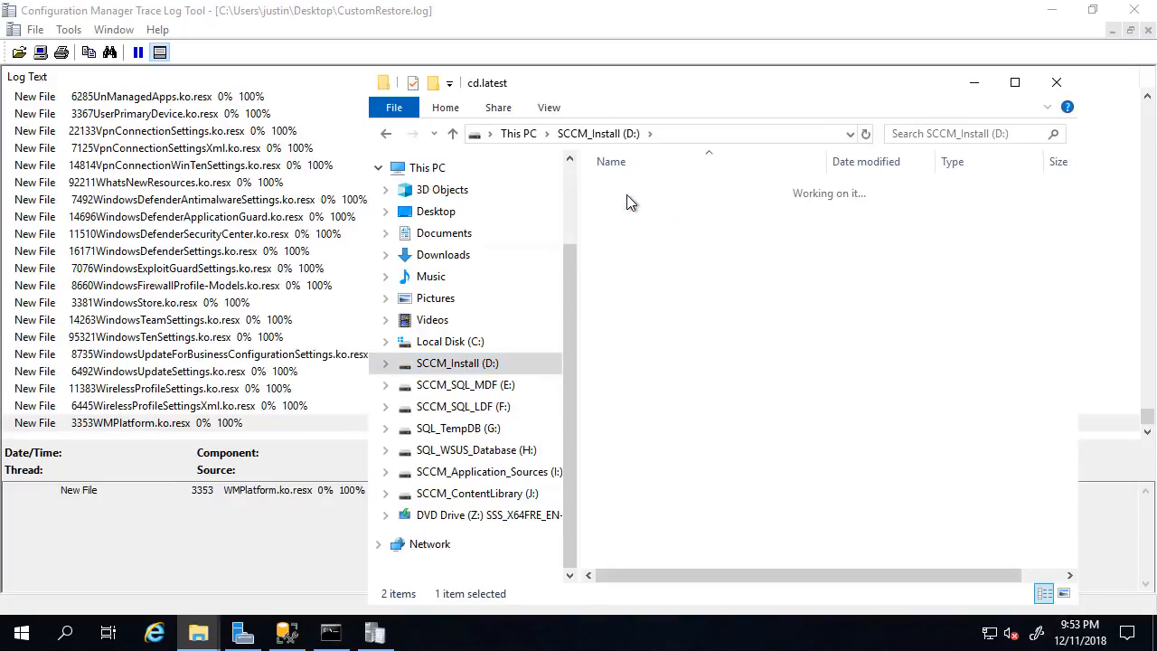
left_click(560, 135)
left_click(518, 133)
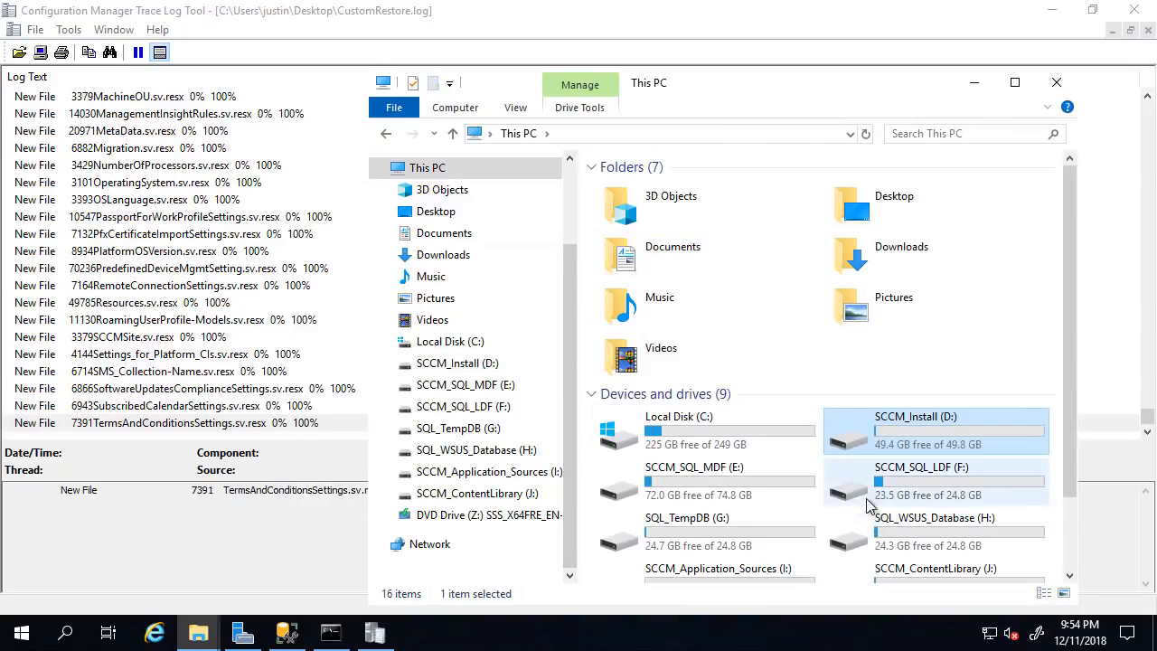
scroll(866, 507, "down", 2)
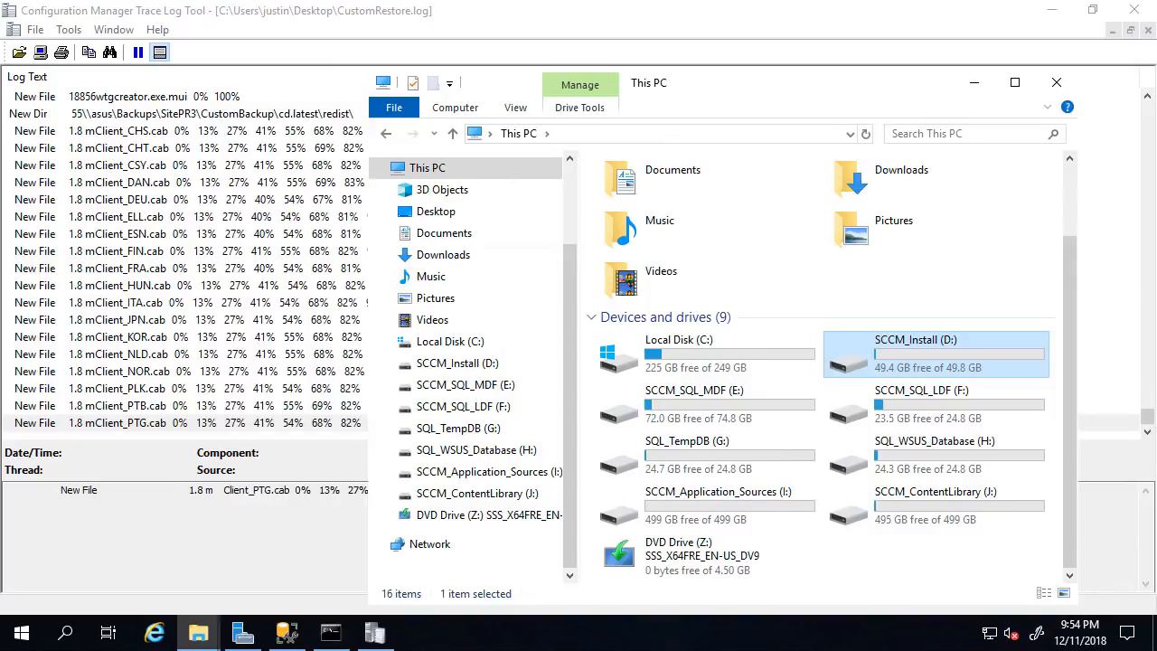
double_click(713, 511)
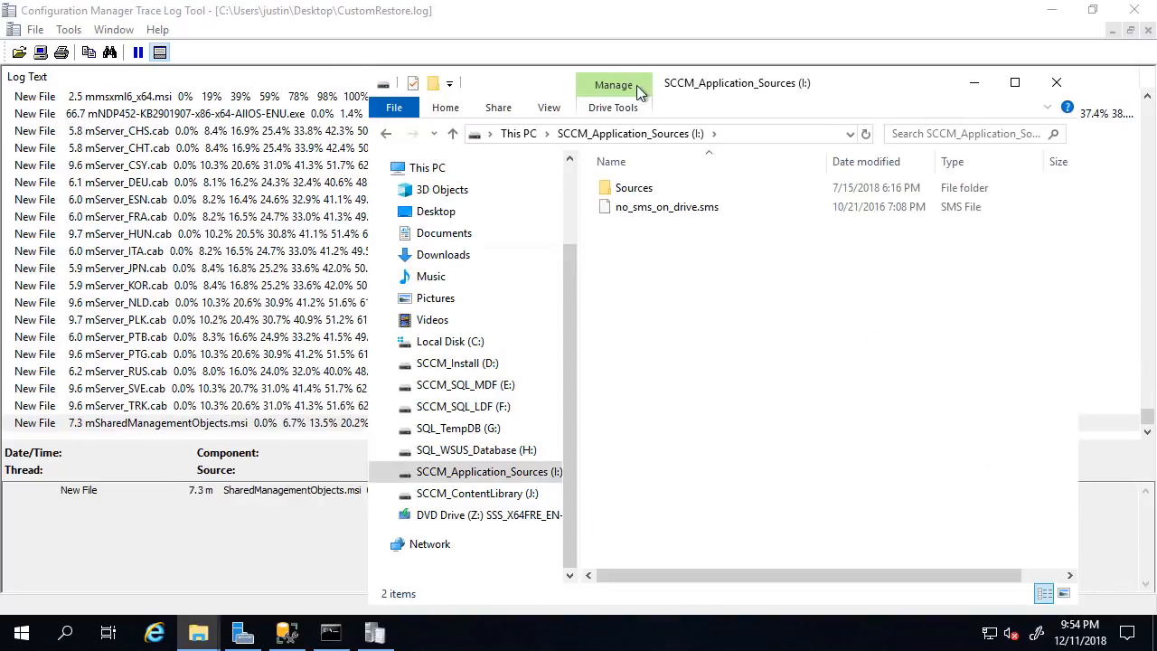
- Turn on advanced sharing for the Sources folder on the SCCM_Application_Sources (I:) drive, with the share name Sources
left_click(631, 191)
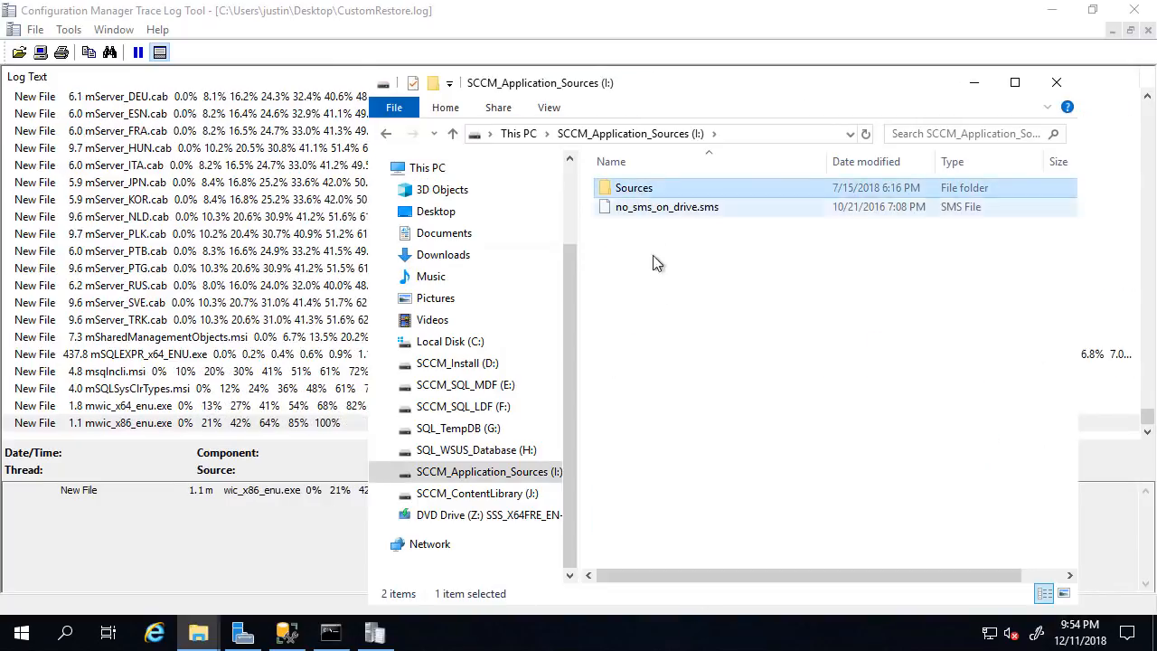
right_click(630, 191)
left_click(674, 500)
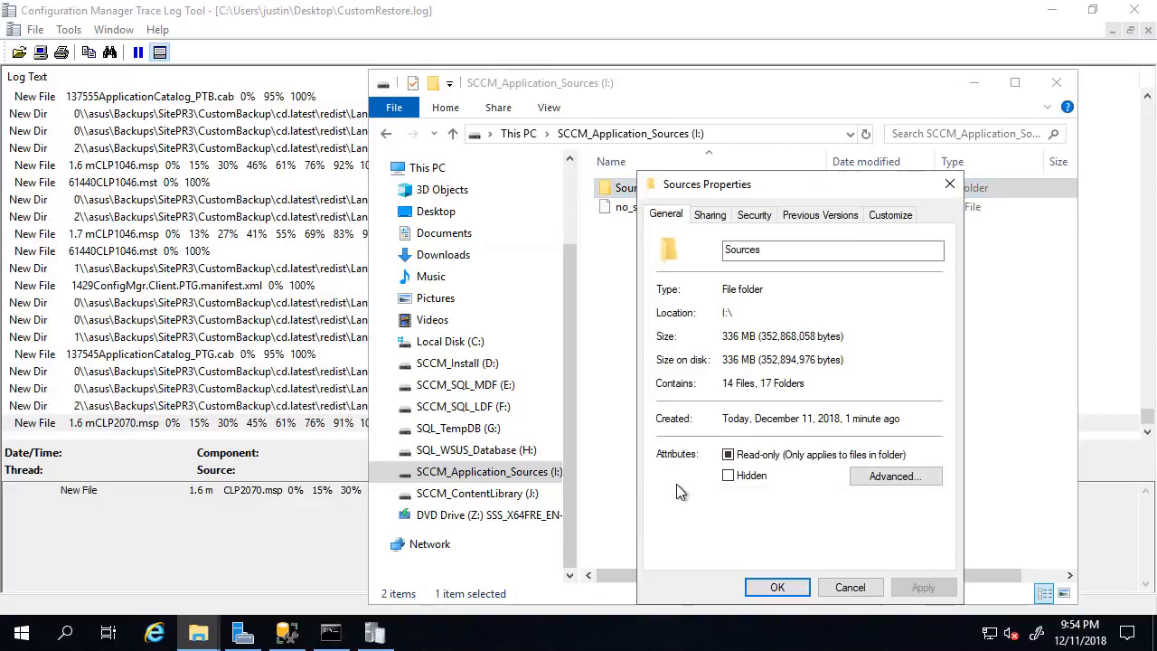
left_click(709, 215)
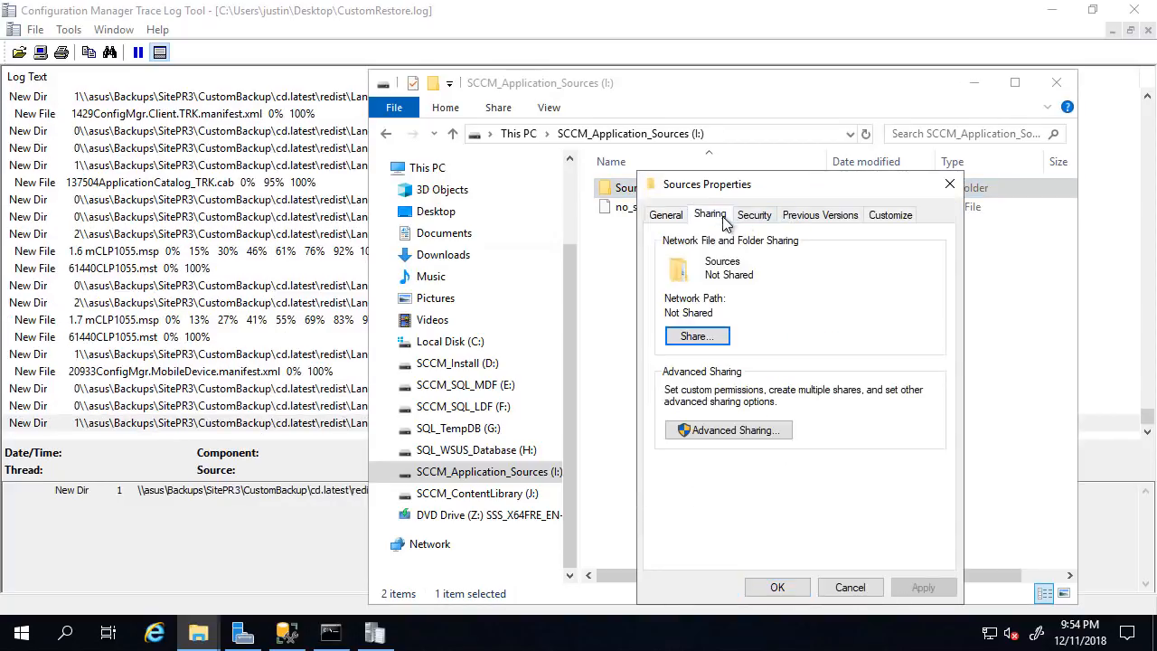
left_click(710, 431)
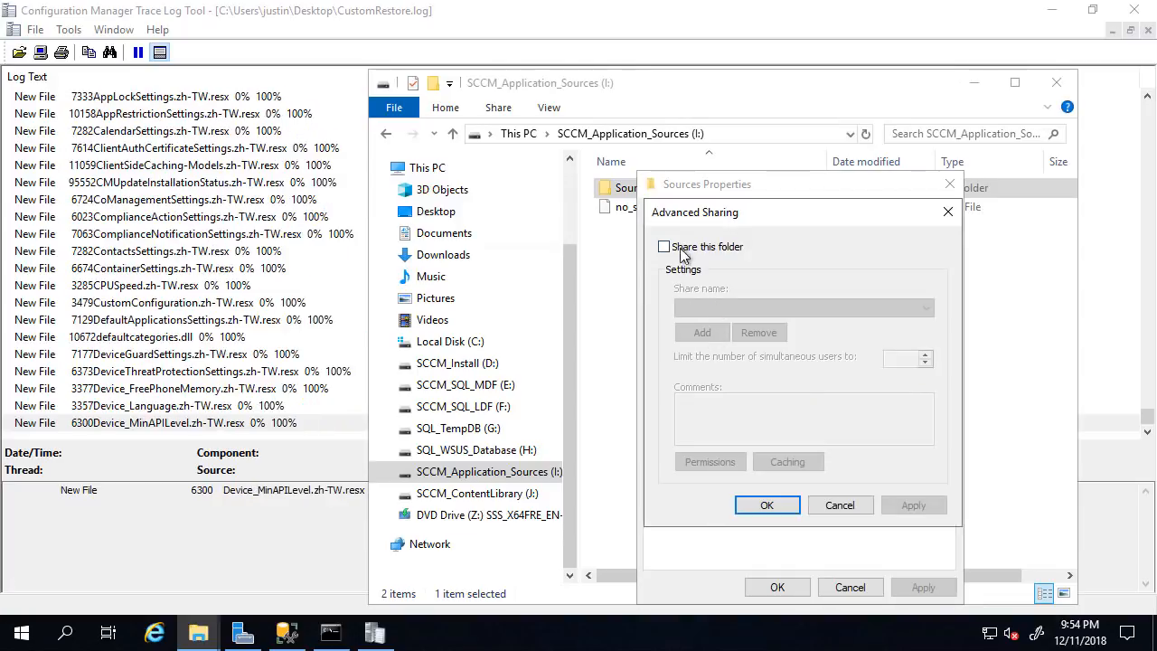
left_click(681, 256)
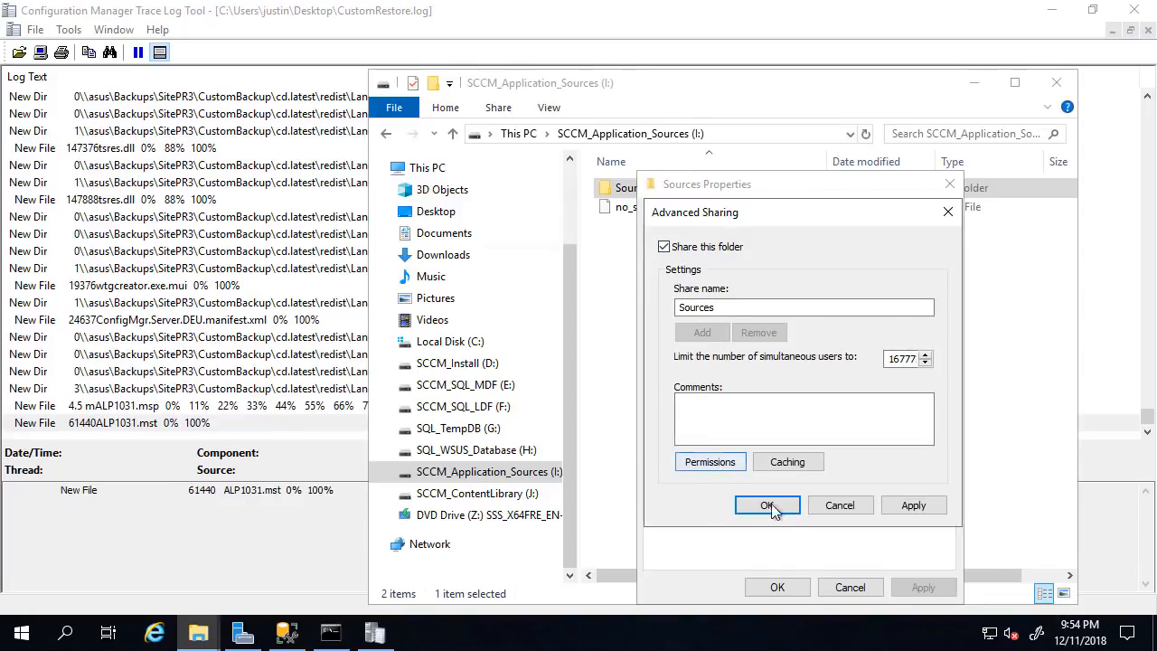
- Allow Everyone only Read permission on the Sources share and apply the sharing settings
left_click(720, 463)
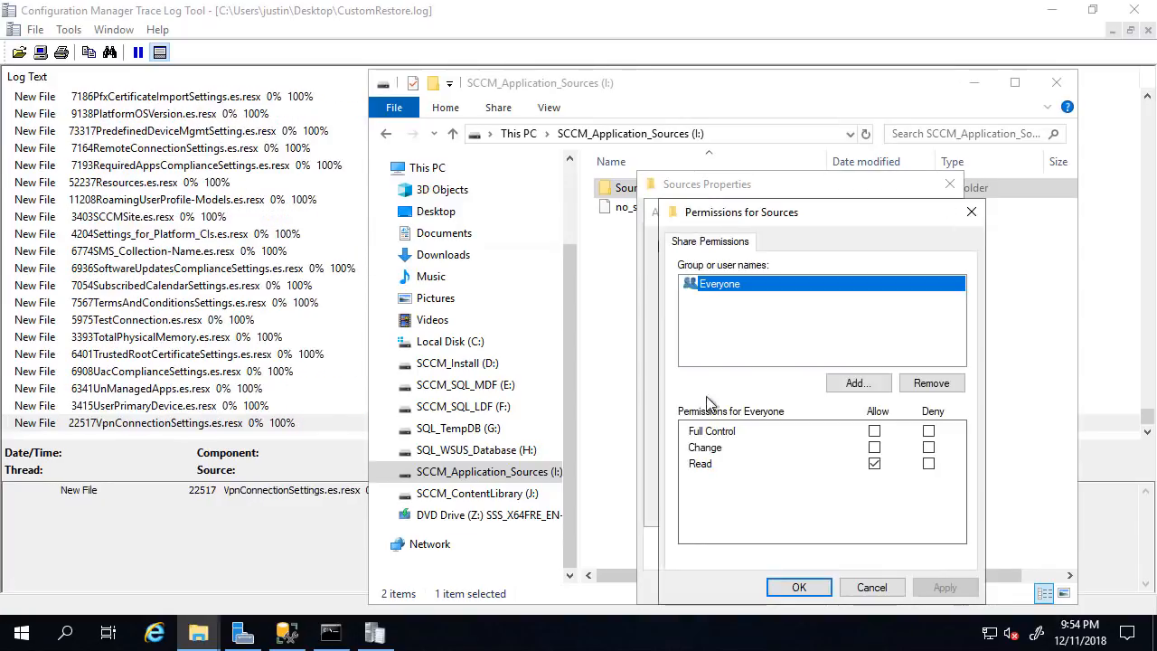
left_click(875, 431)
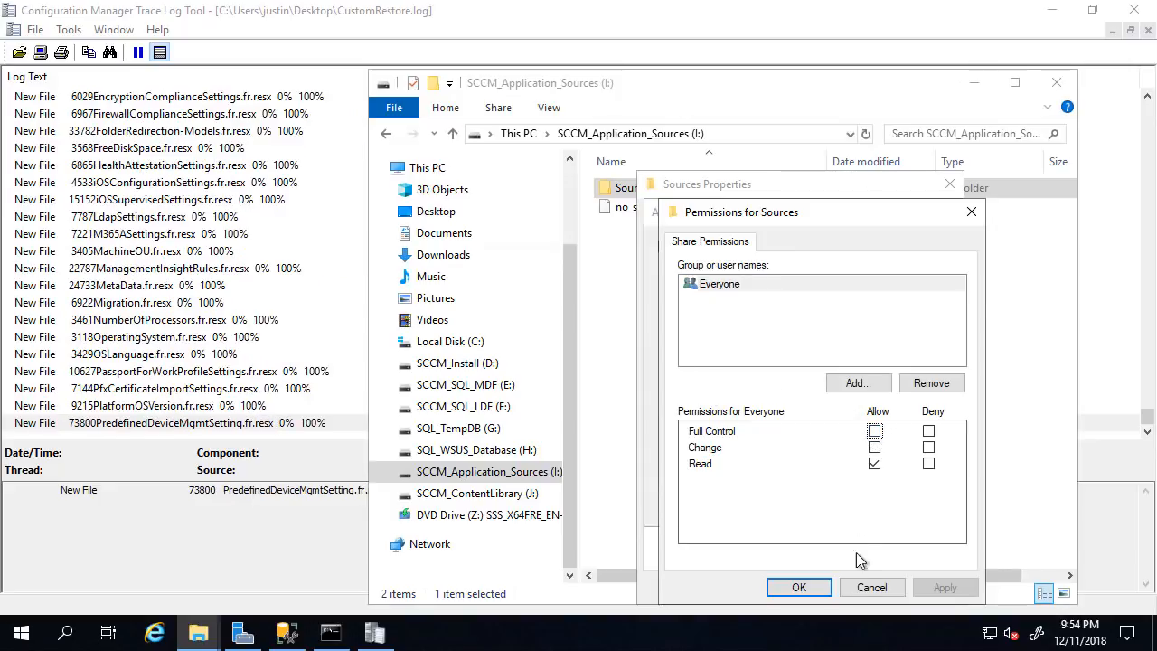
left_click(874, 434)
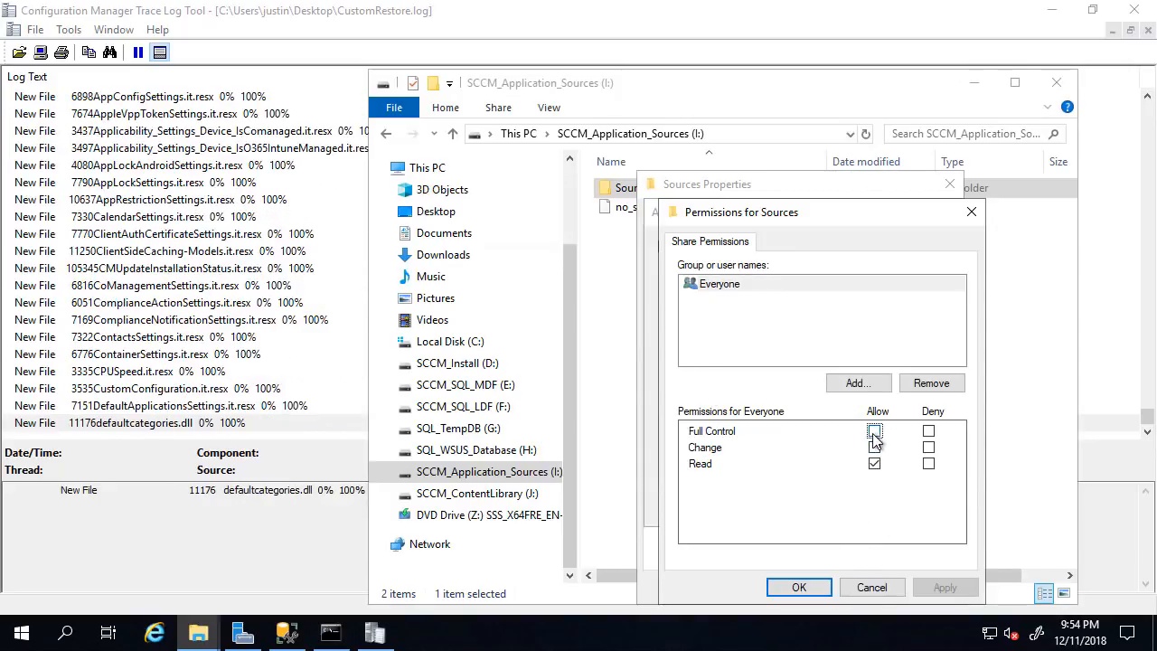
left_click(799, 587)
left_click(768, 504)
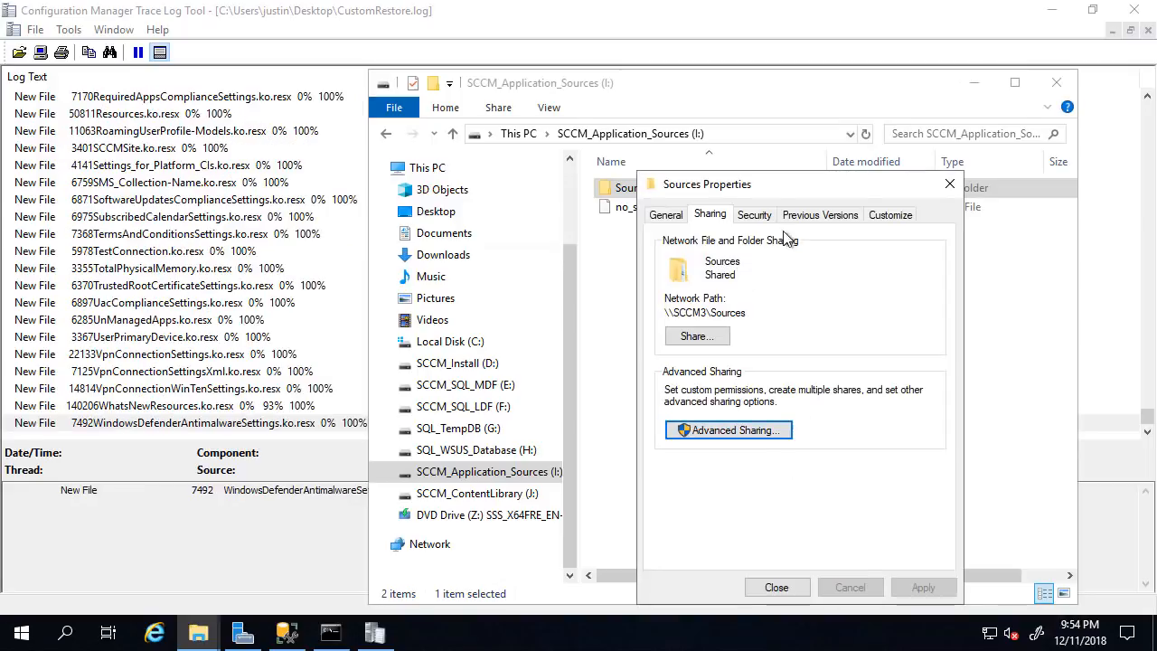
- Review the security permissions on I:\Sources for the Administrators, Users and SYSTEM entries, leaving the folder properties closed
left_click(754, 214)
left_click(734, 298)
scroll(734, 312, "down", 1)
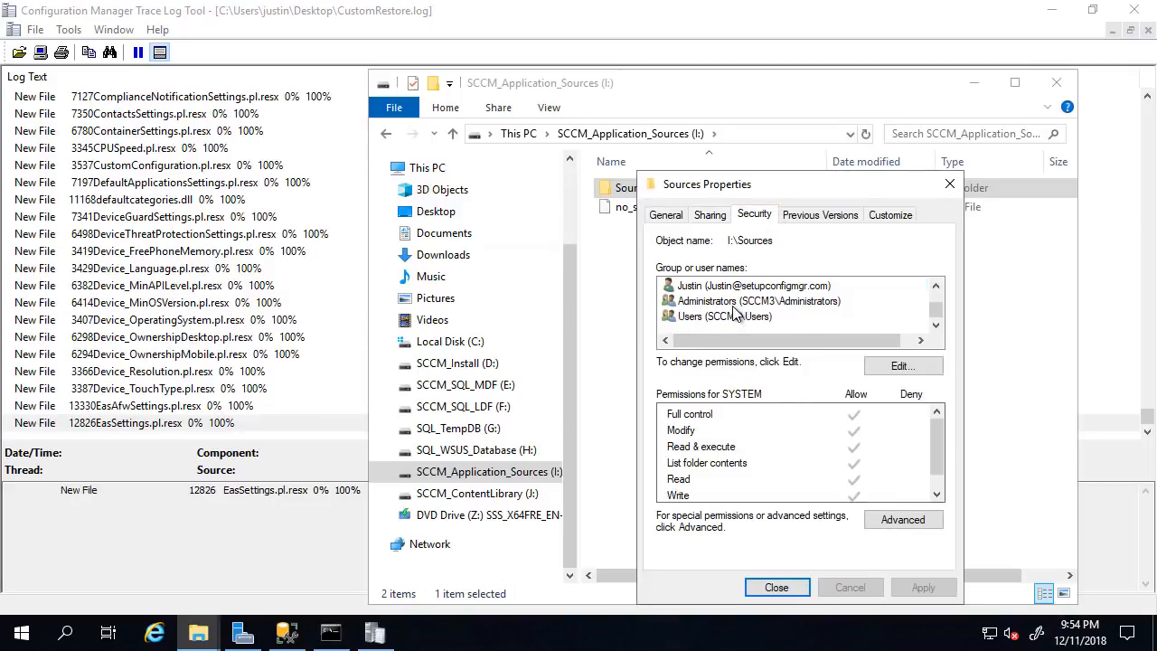
left_click(733, 303)
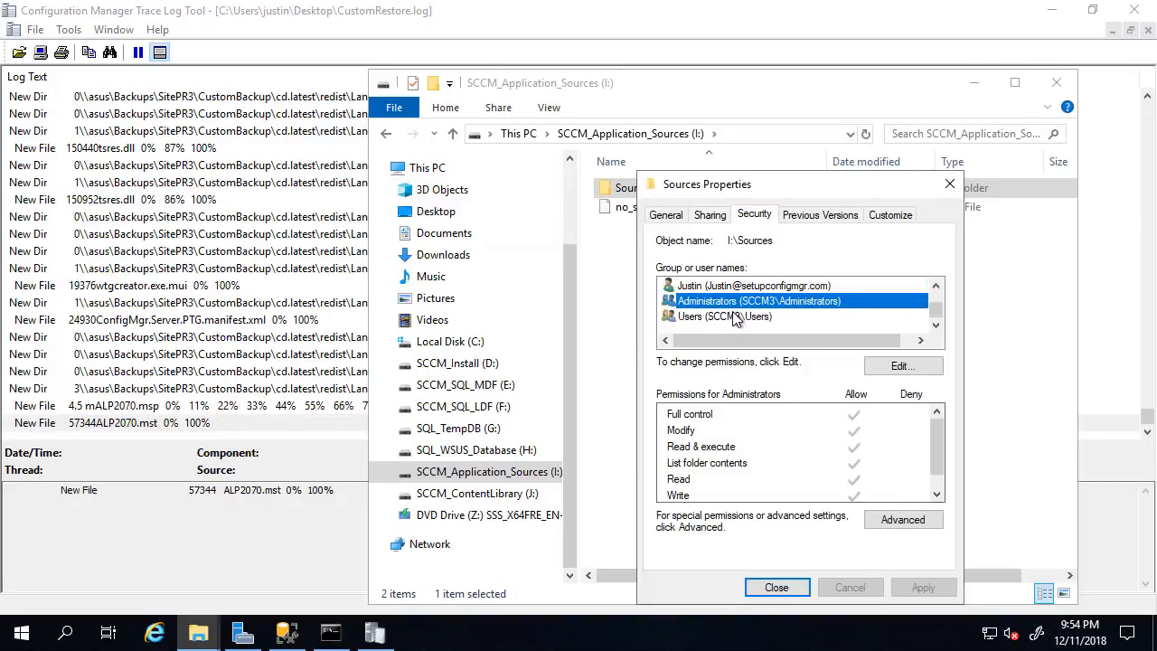
left_click(735, 317)
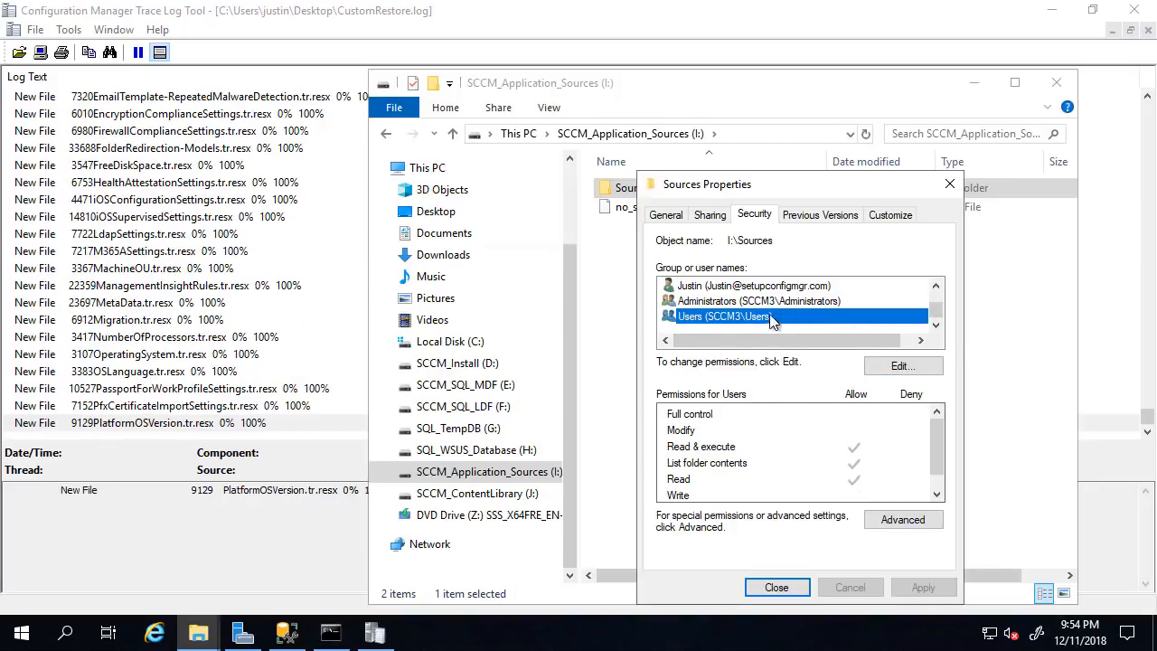
scroll(775, 316, "up", 1)
left_click(705, 305)
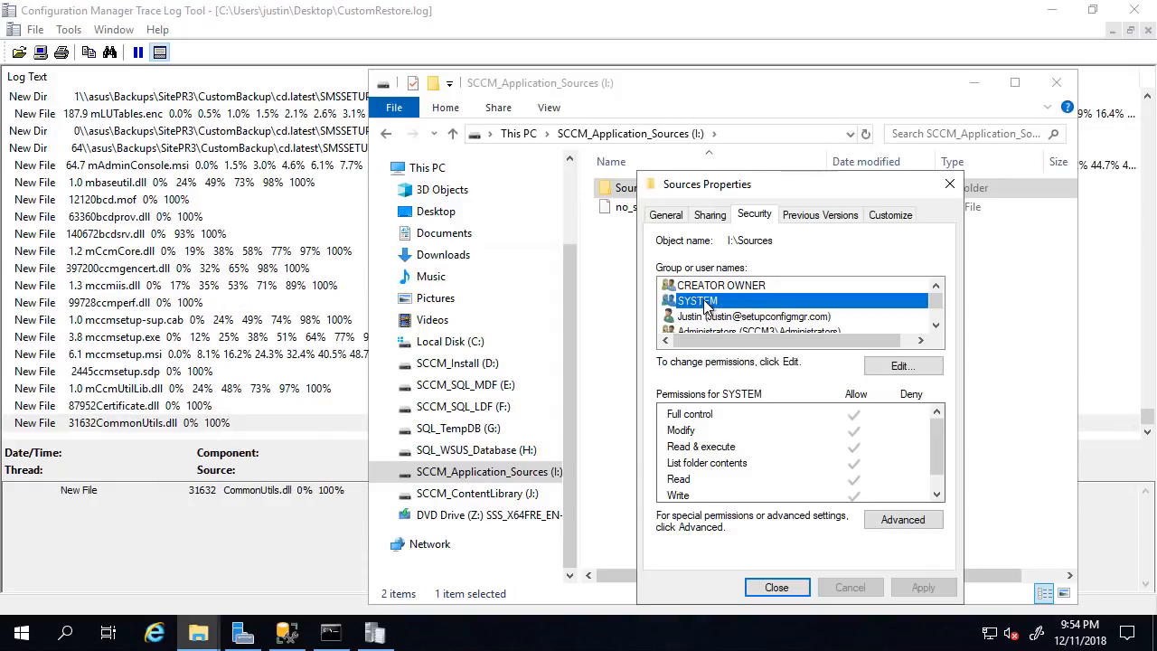
left_click(778, 592)
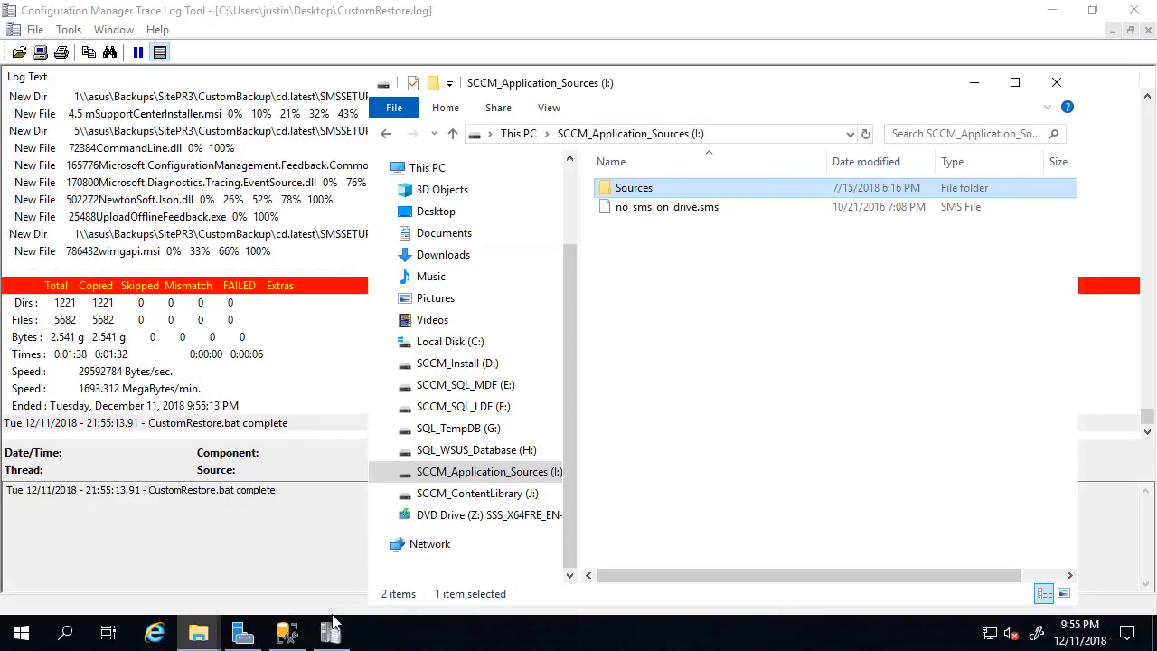
- Switch to SQL Server Management Studio and open the memory settings in the SCCM3 server's properties
left_click(290, 634)
left_click(124, 132)
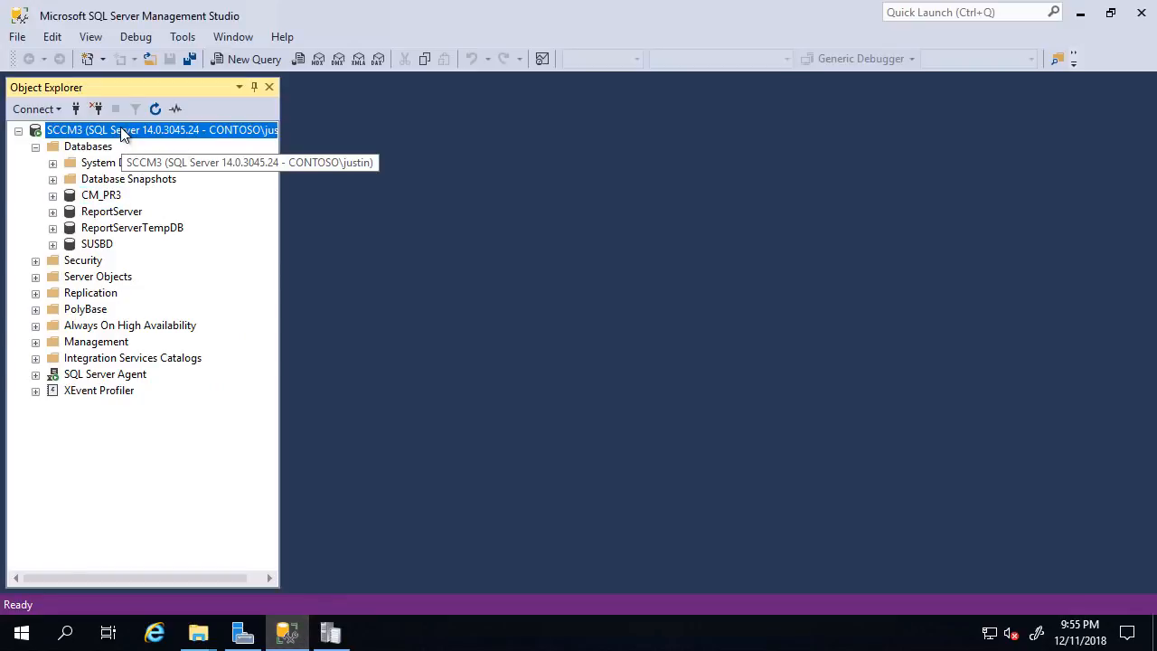
right_click(121, 127)
left_click(194, 473)
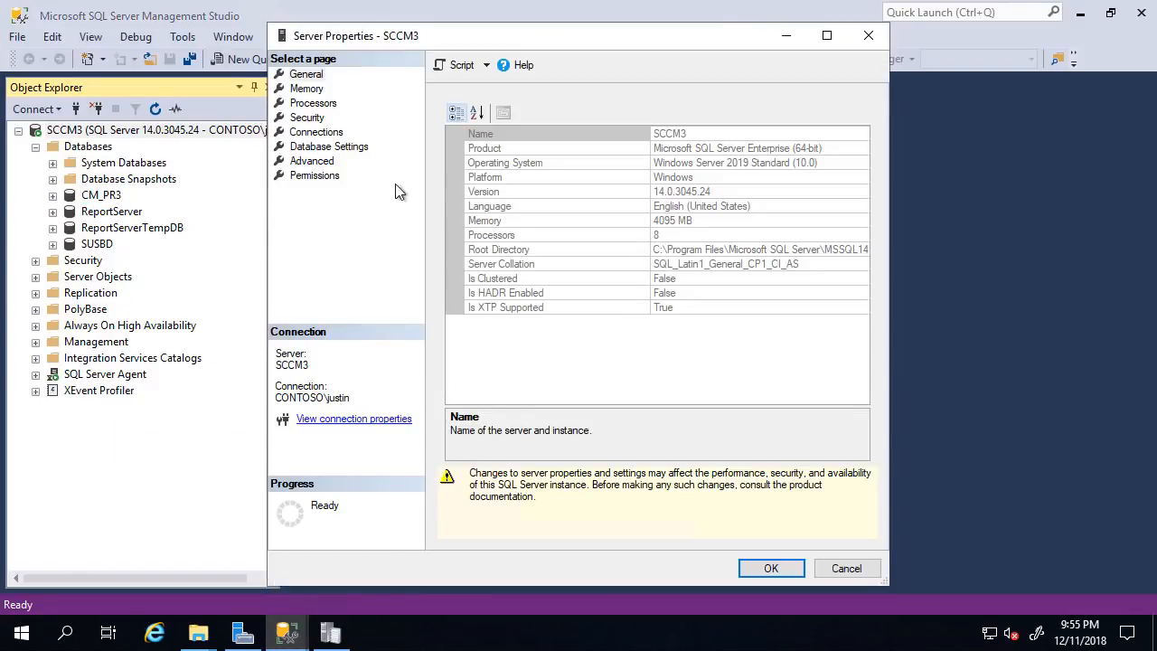
left_click(308, 89)
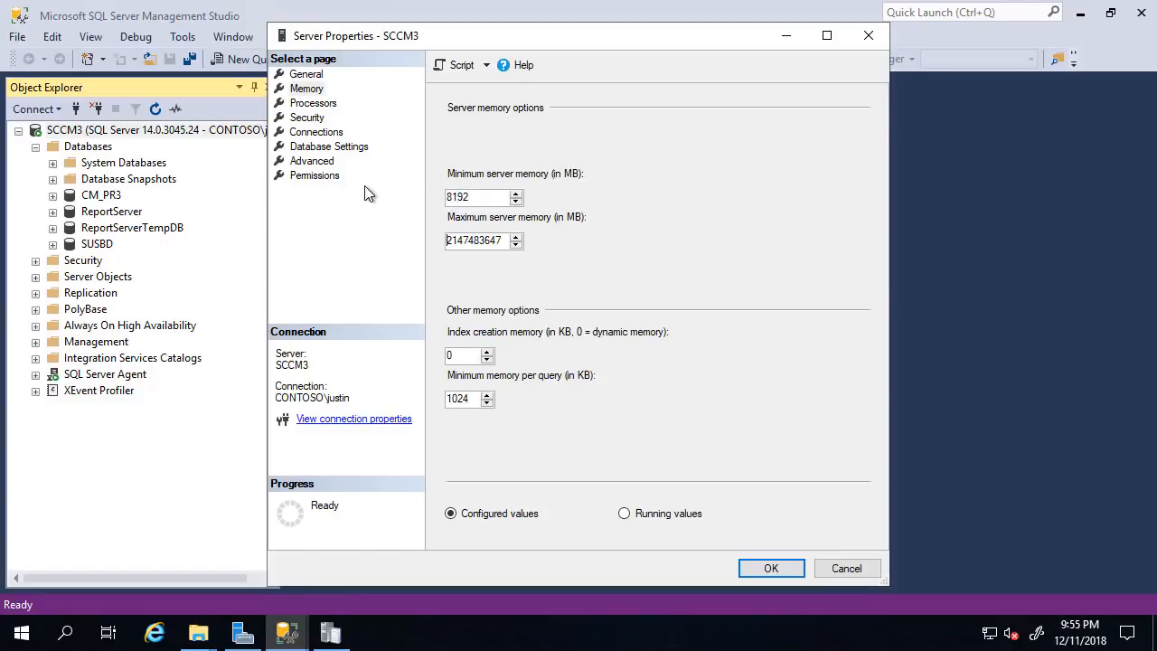
- Set the SQL server's maximum server memory to 120 MB and apply the server properties
key("shift+End")
type("120")
left_click(771, 570)
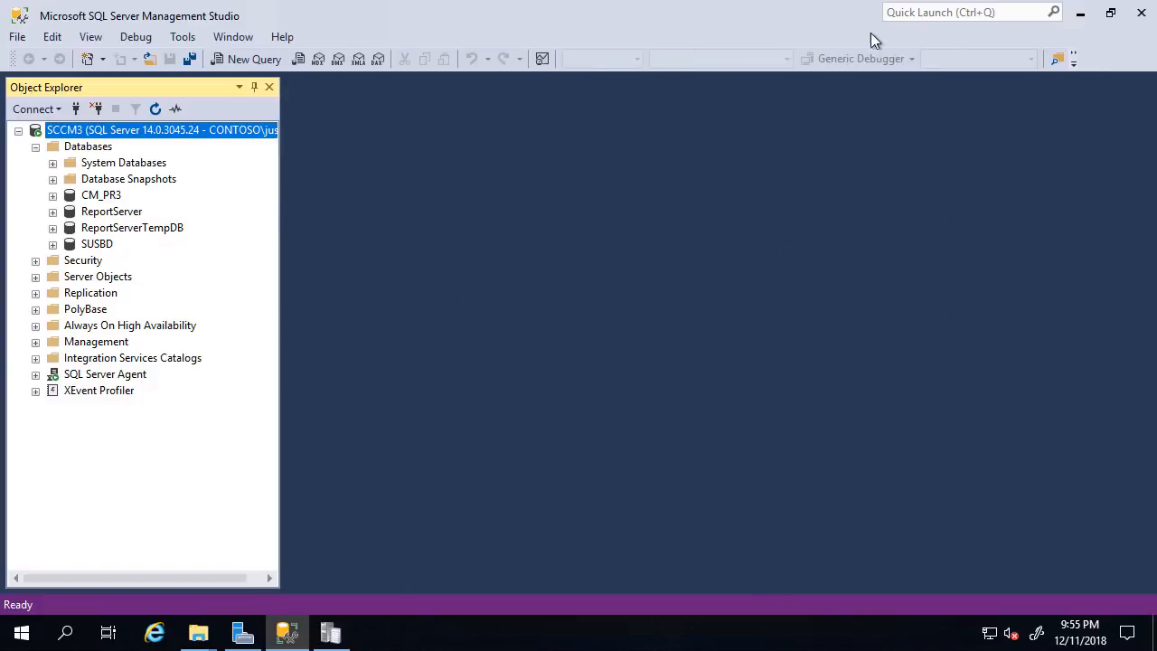
- Switch to Server Manager and begin adding roles with a role-based or feature-based installation on SCCM3.CONTOSO.LOCAL
left_click(1080, 13)
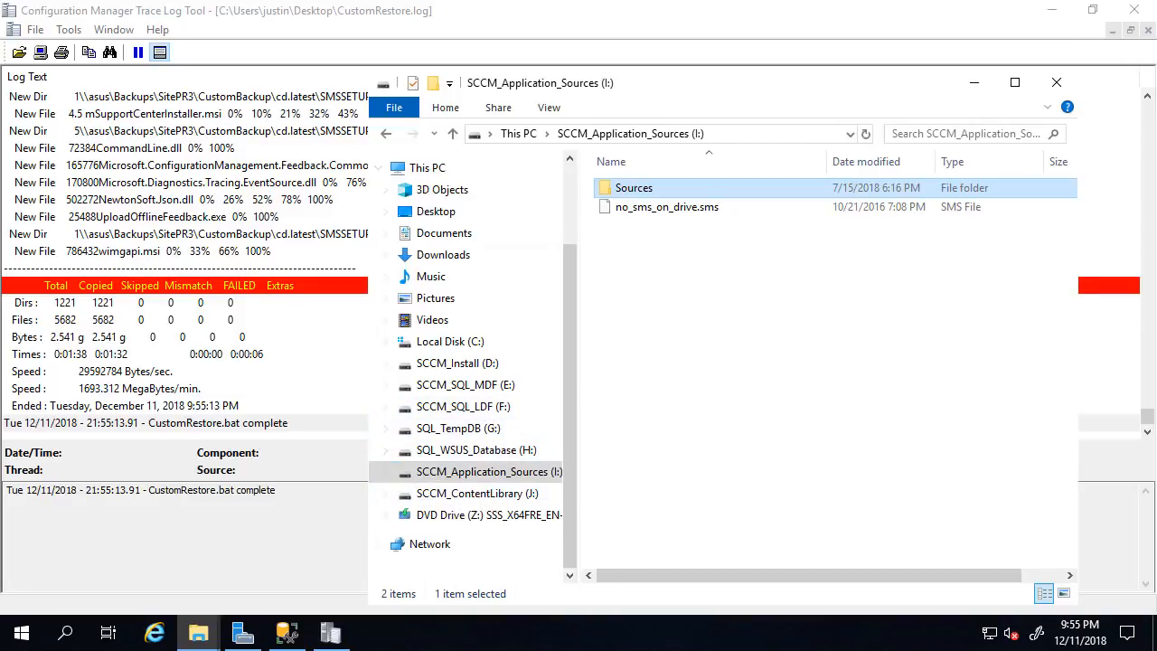
left_click(21, 640)
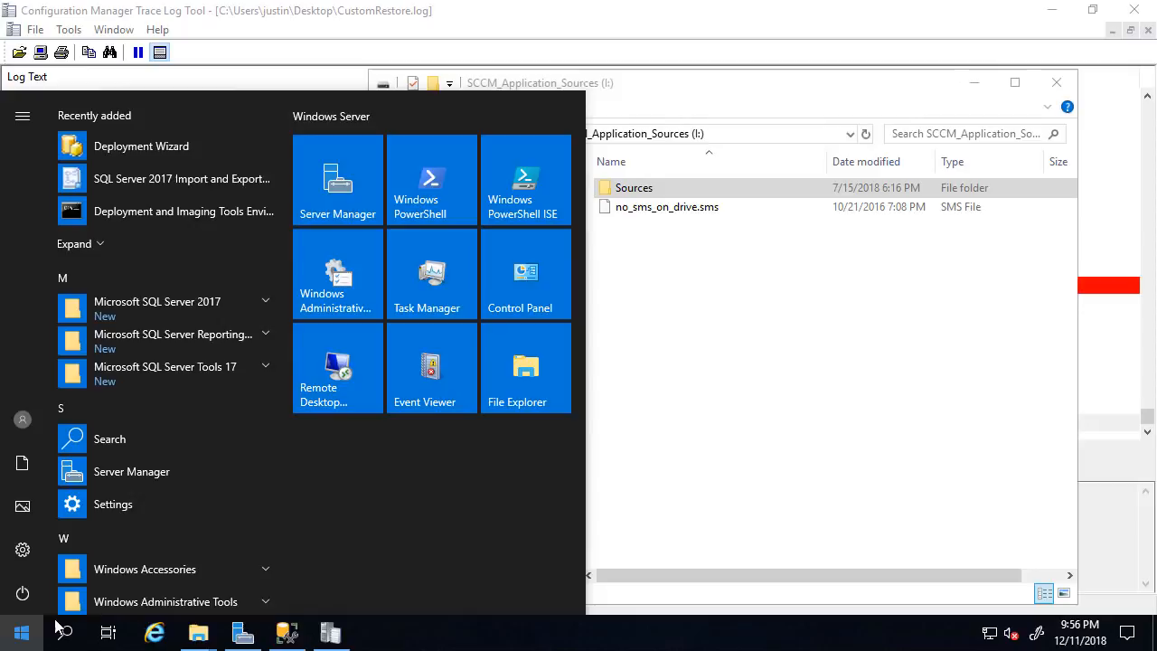
left_click(244, 633)
left_click(492, 222)
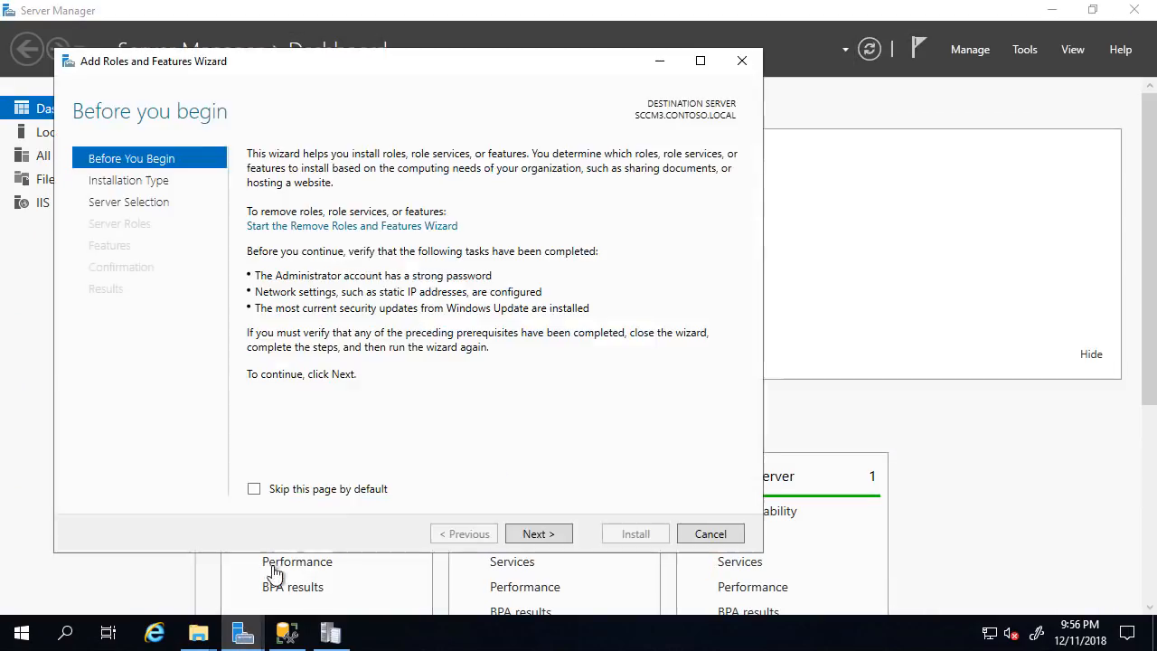
left_click(535, 534)
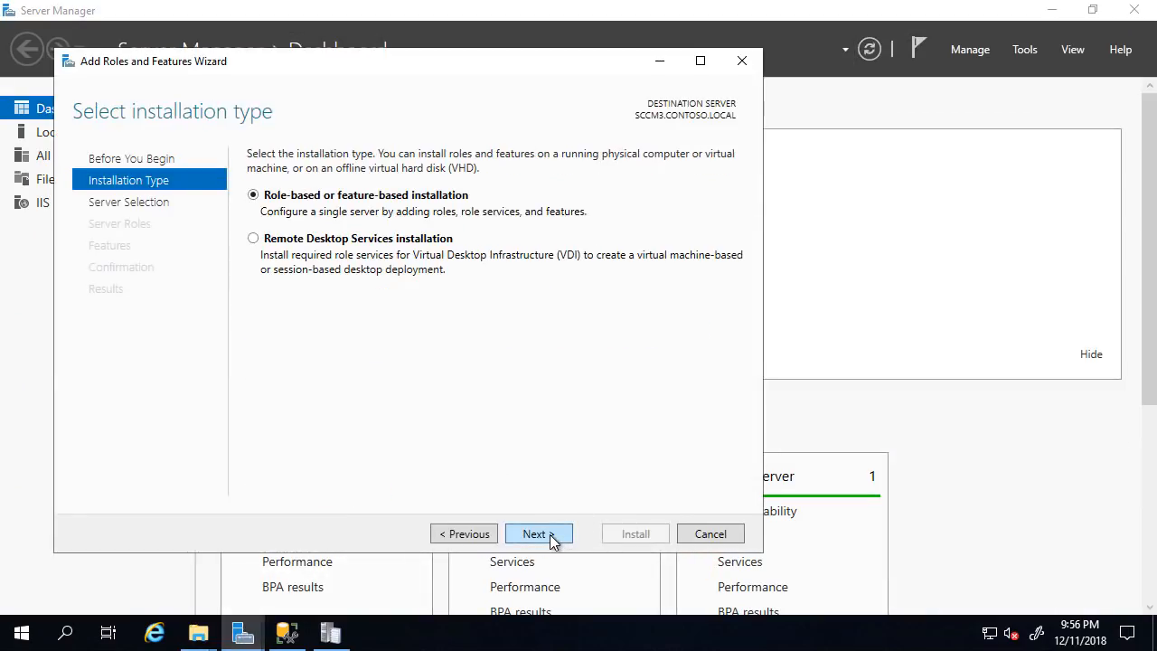
left_click(536, 534)
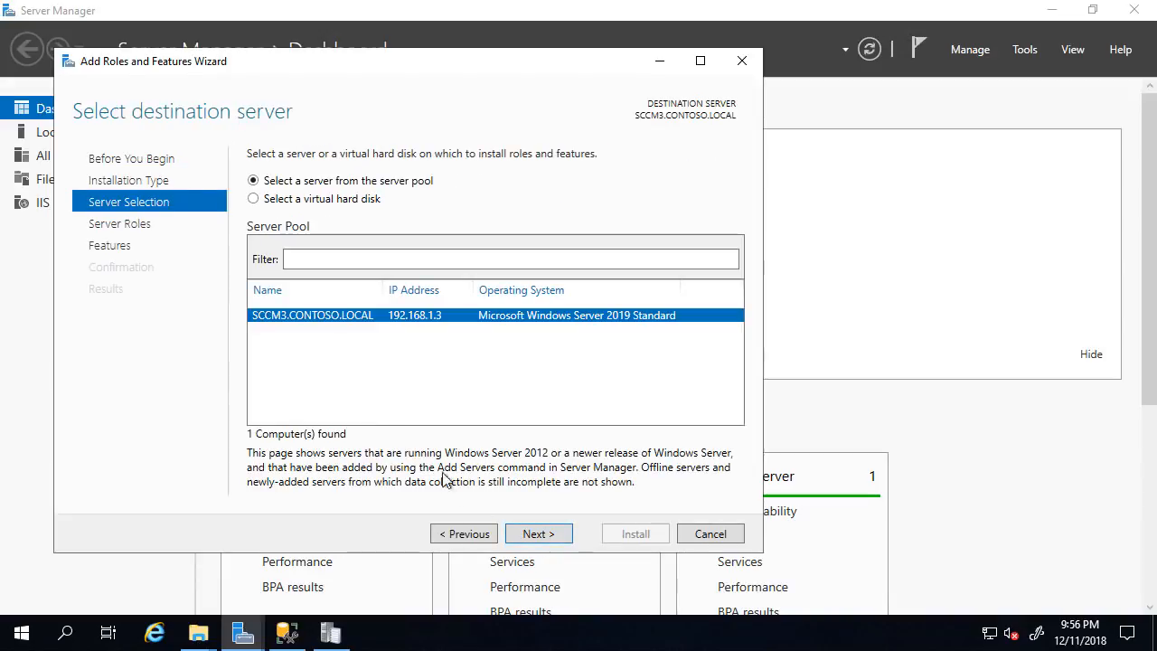
left_click(533, 534)
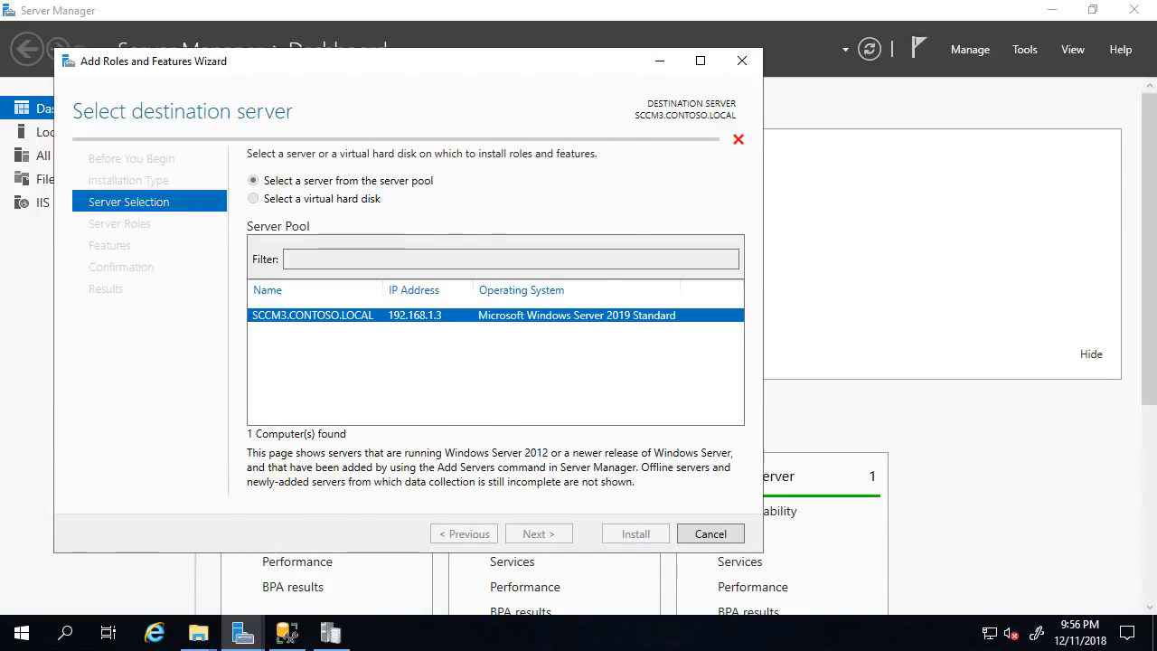
- Add the Windows Server Update Services role with its required features and continue to its role services
left_click(273, 486)
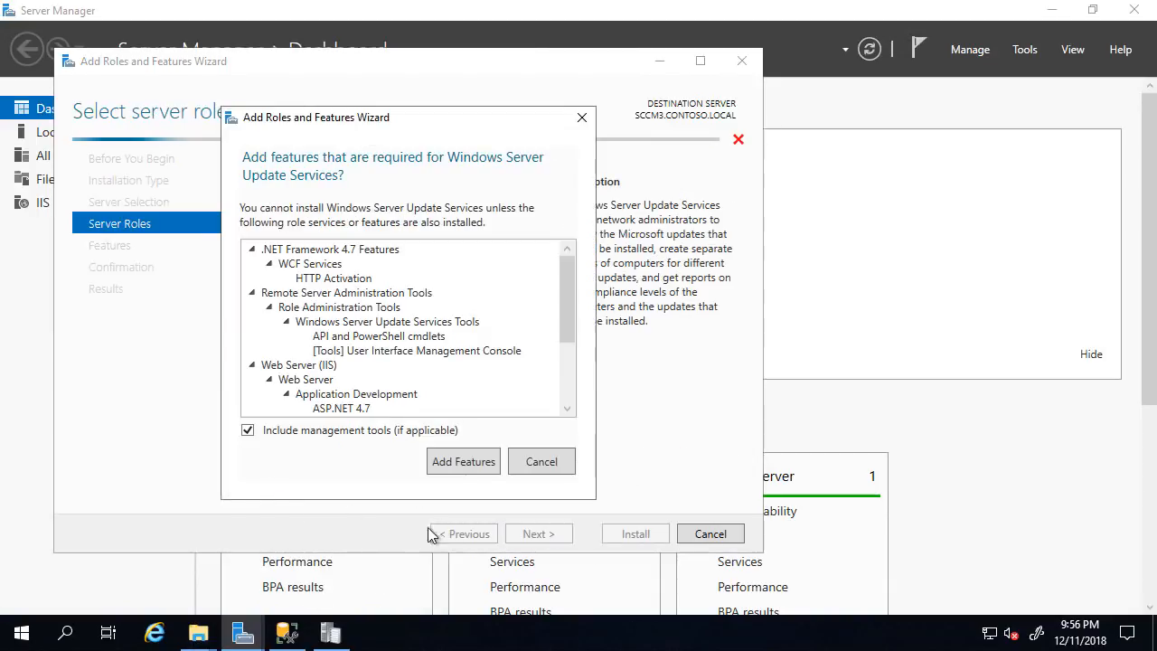
left_click(464, 461)
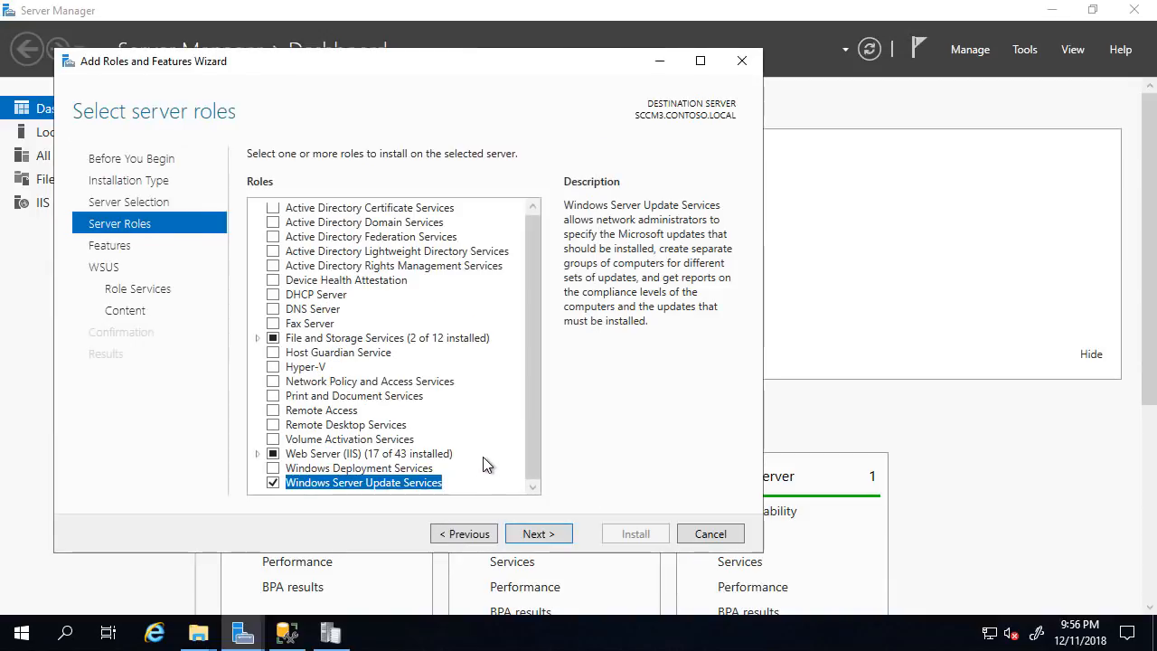
left_click(530, 536)
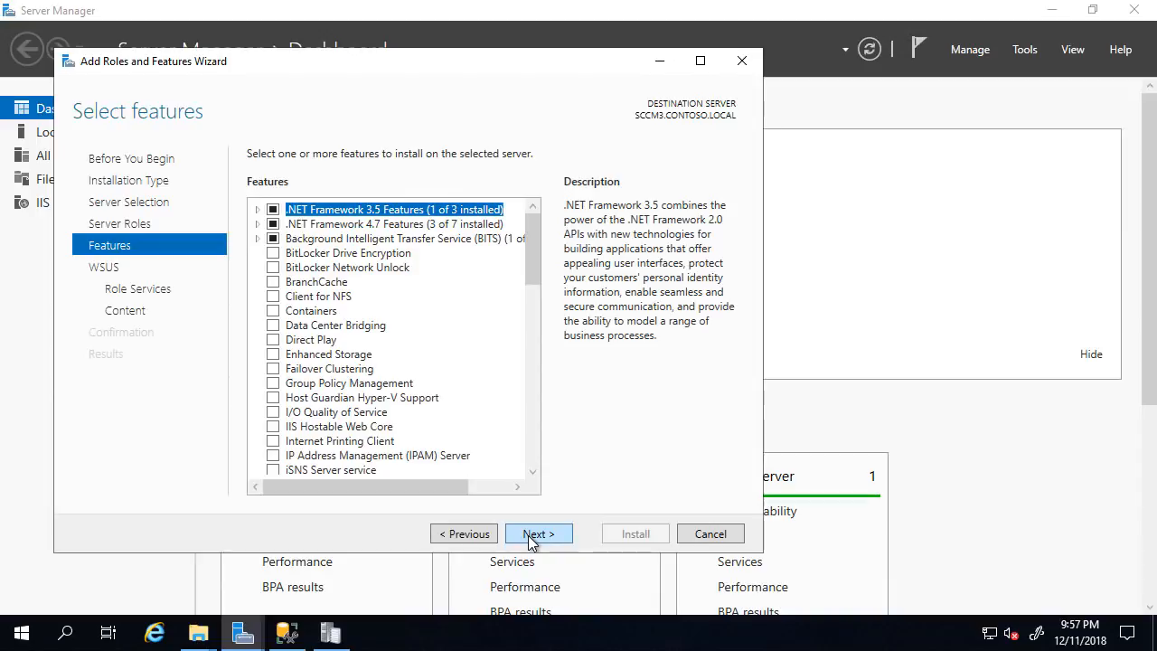
left_click(530, 535)
left_click(533, 535)
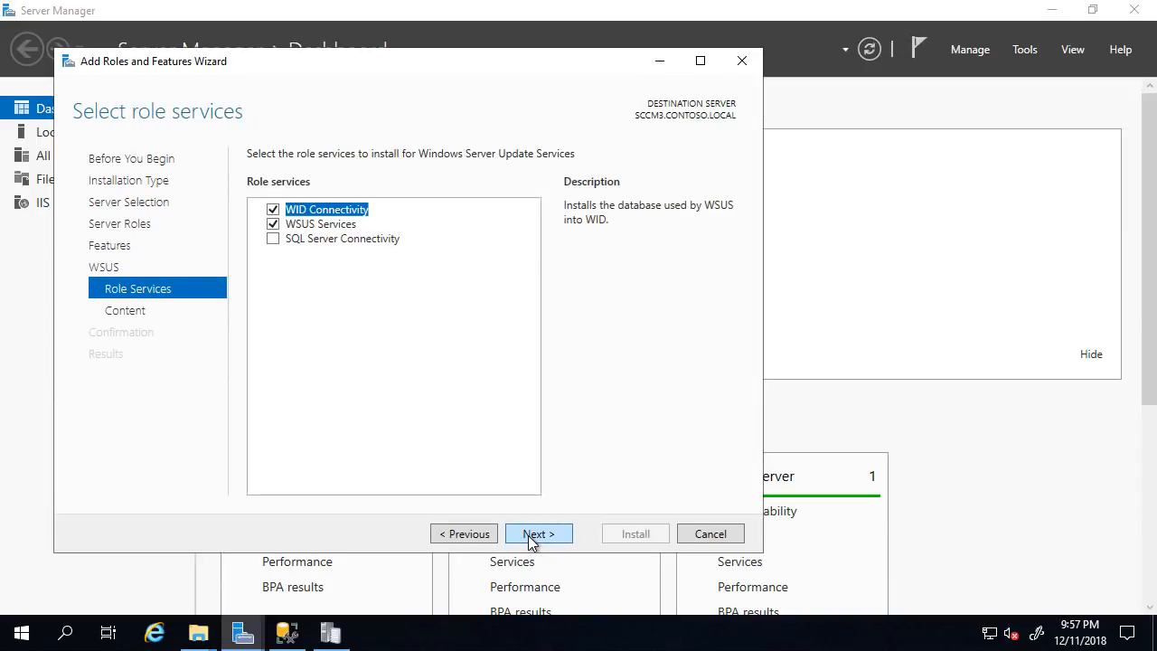
- Choose SQL Server Connectivity instead of WID Connectivity for the WSUS role services
left_click(273, 212)
left_click(274, 241)
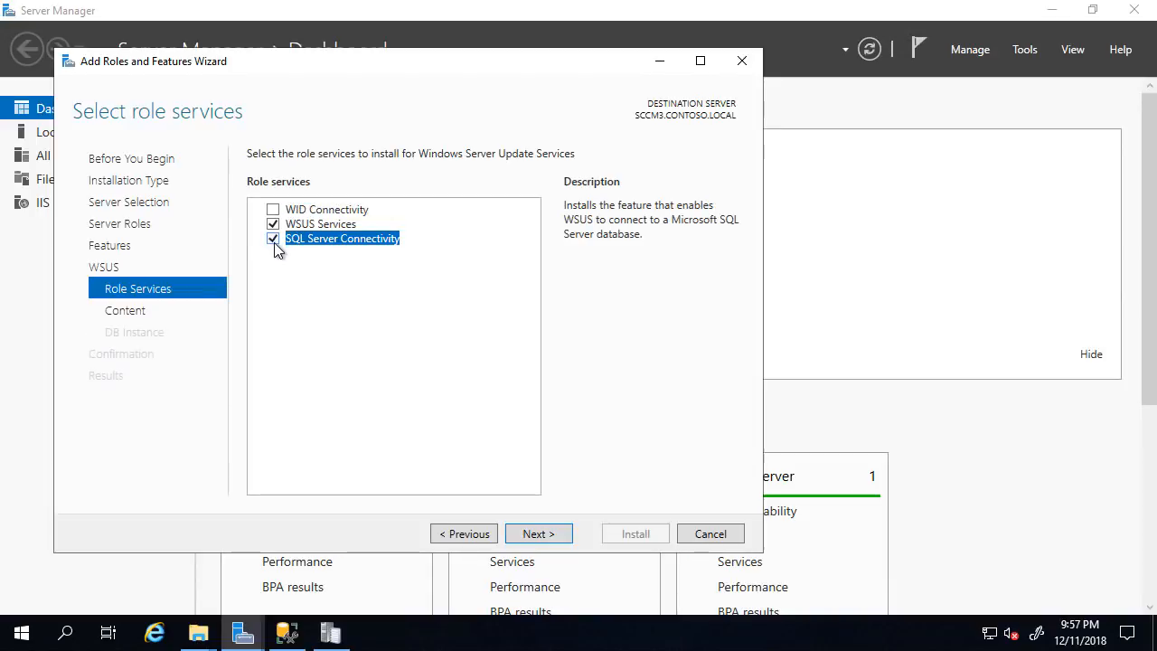
left_click(536, 540)
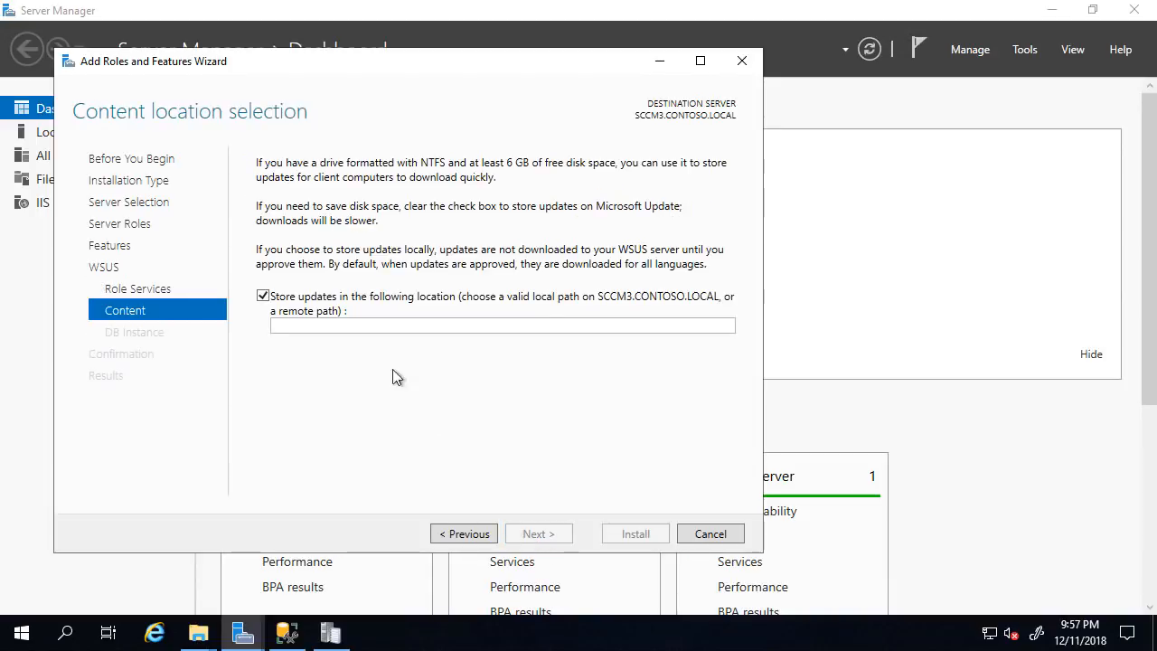
- Copy the path of the WSUS folder on SCCM_ContentLibrary (J:) and check the contents of its WsusContent subfolder
mouse_move(198, 633)
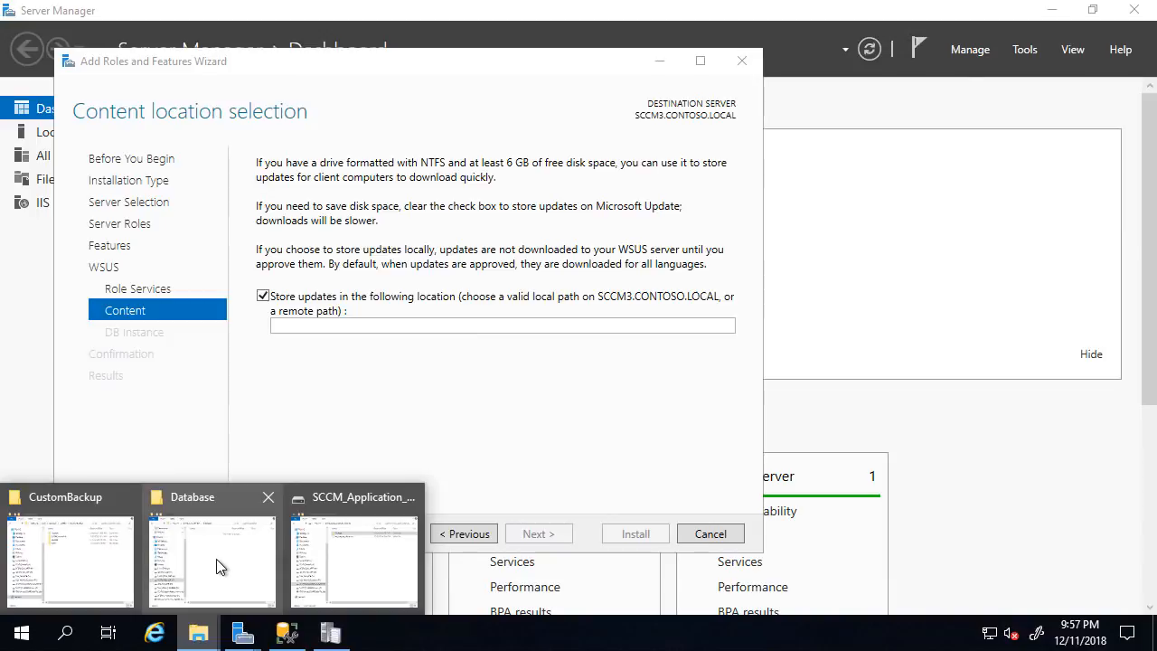
left_click(226, 565)
left_click(371, 537)
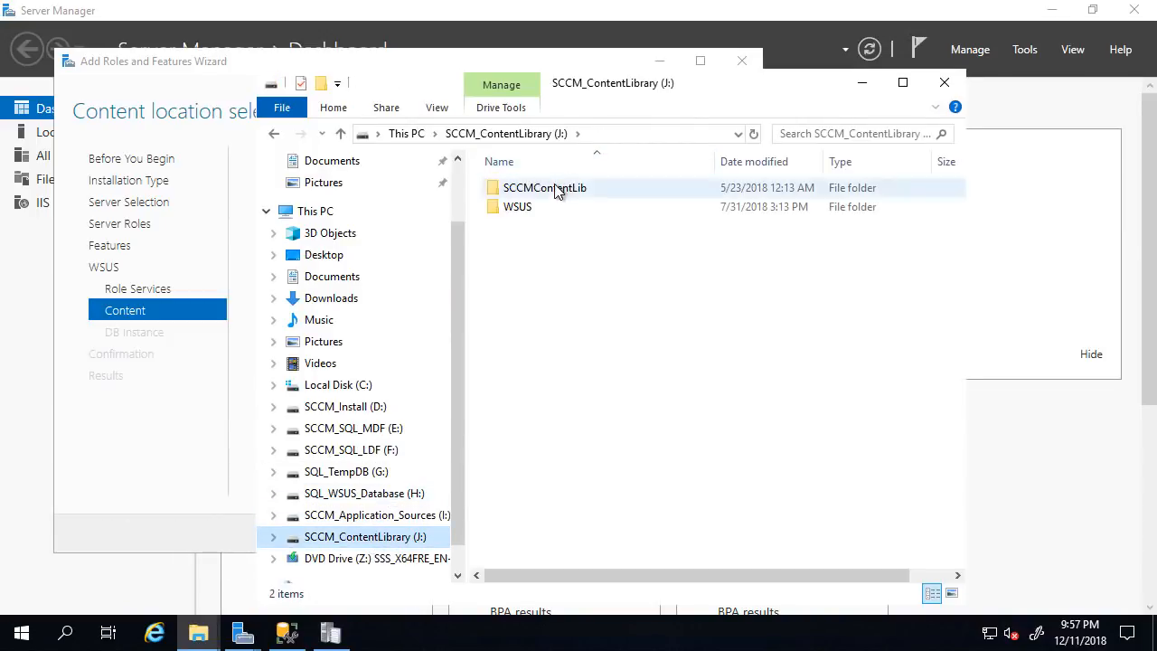
double_click(537, 208)
left_click(655, 133)
key("ctrl+c")
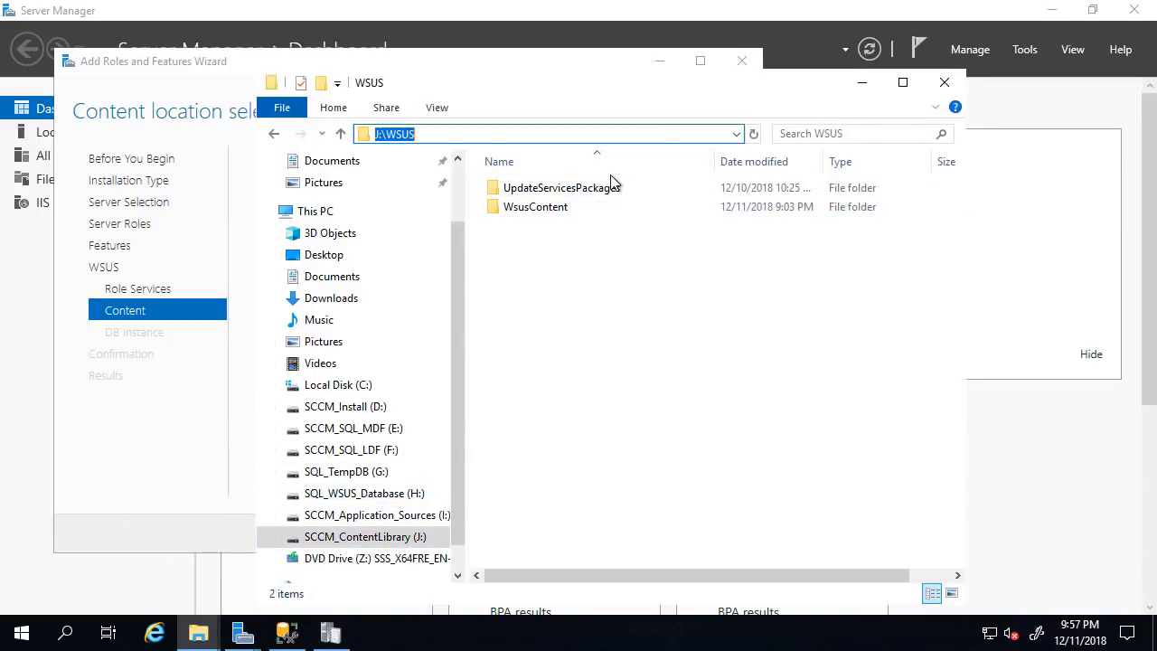
double_click(568, 211)
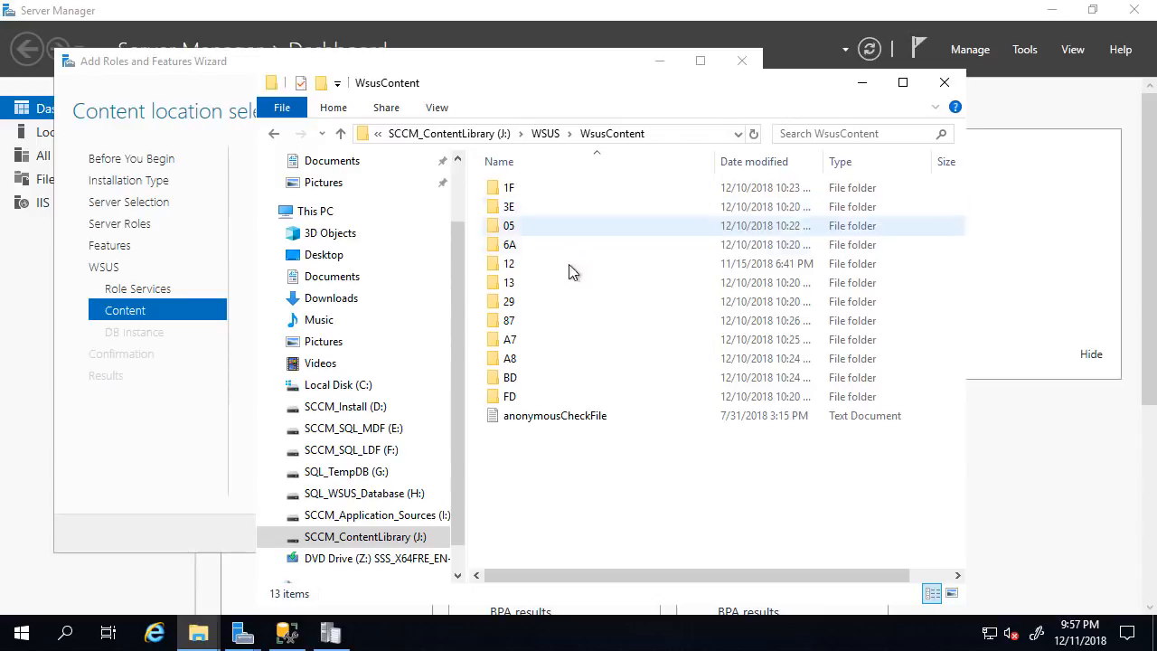
left_click(549, 134)
- Set the location for storing WSUS updates to J:\WSUS and accept it
left_click(862, 85)
left_click(444, 326)
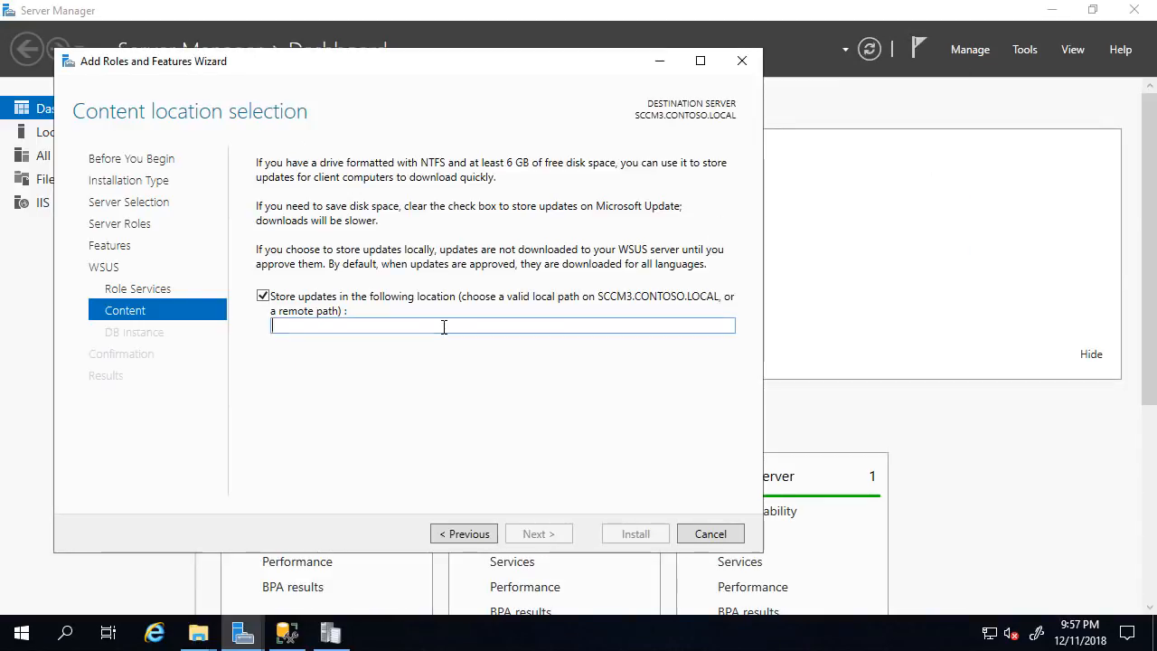
key("ctrl+v")
left_click(543, 534)
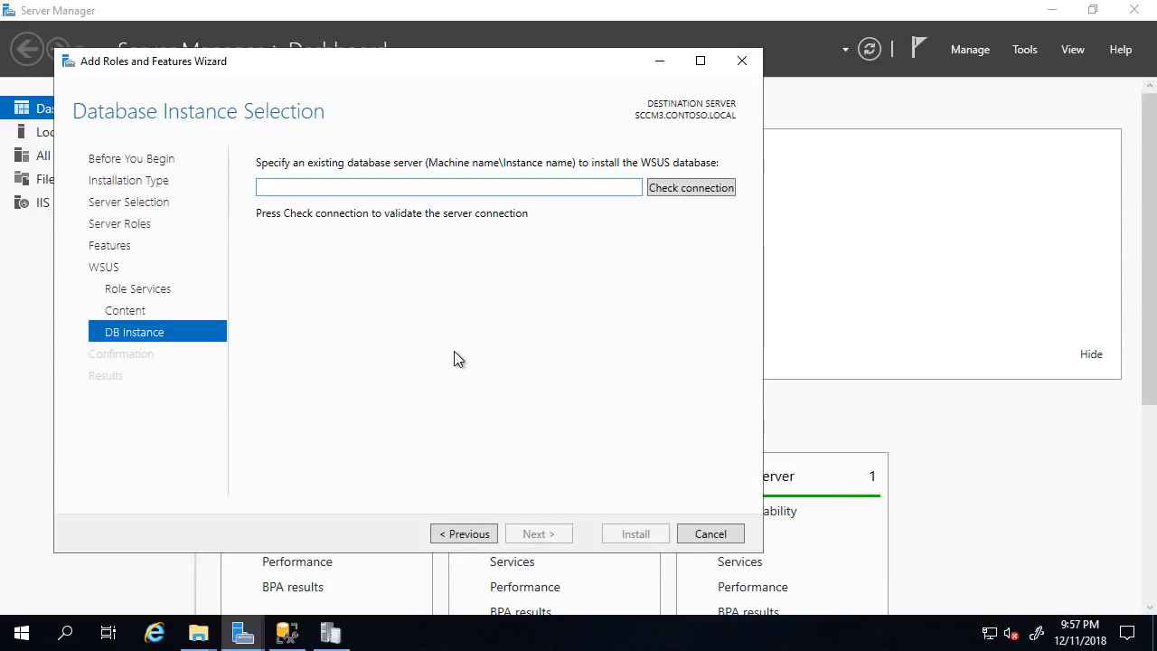
- Specify SCCM3.CONTOSO.LOCAL as the WSUS database server, check the connection and accept it
type("SCCM3.CONTOSO.LOCAL")
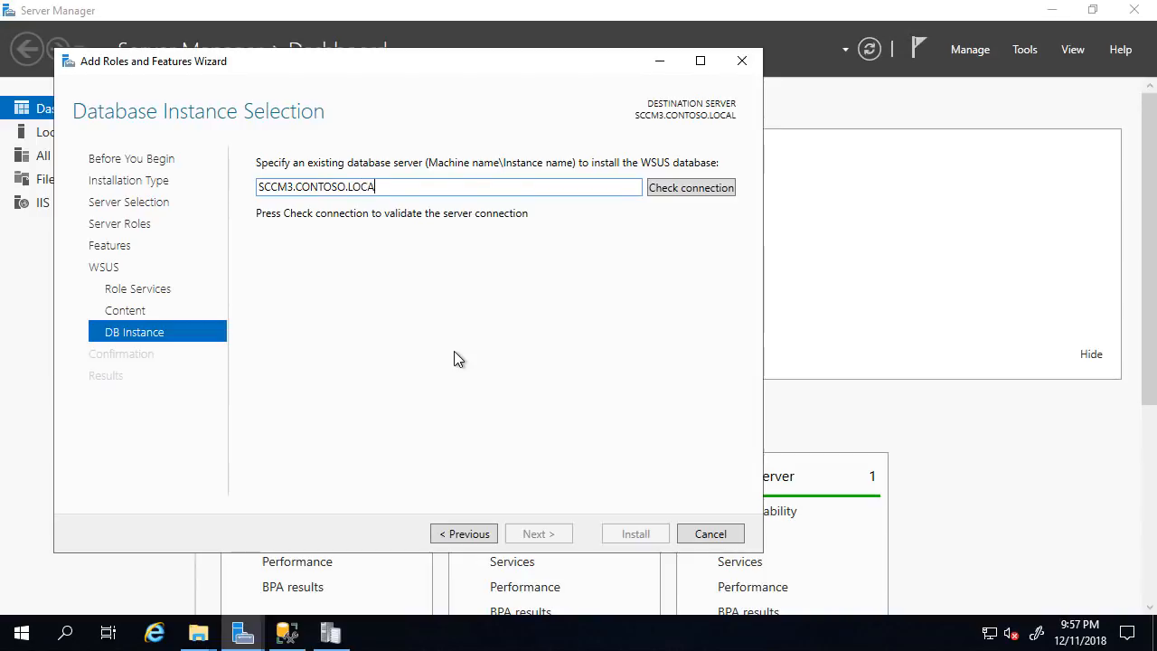
left_click(684, 189)
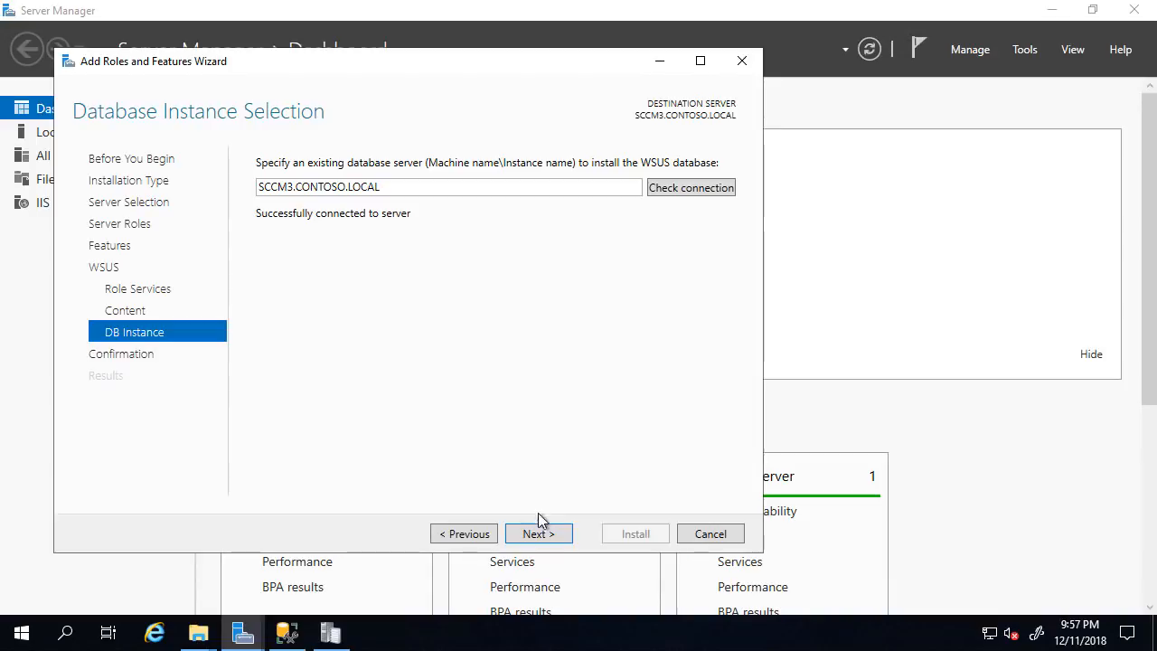
left_click(553, 535)
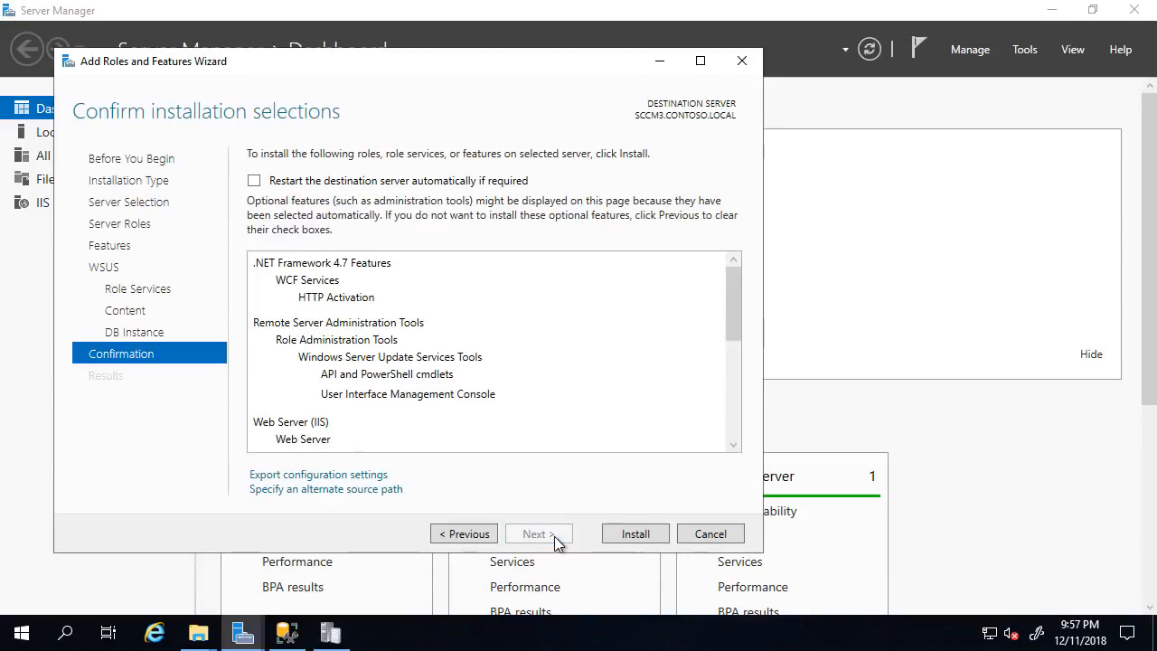
- Install the selected WSUS role and features, and launch the WSUS post-installation tasks
left_click(627, 536)
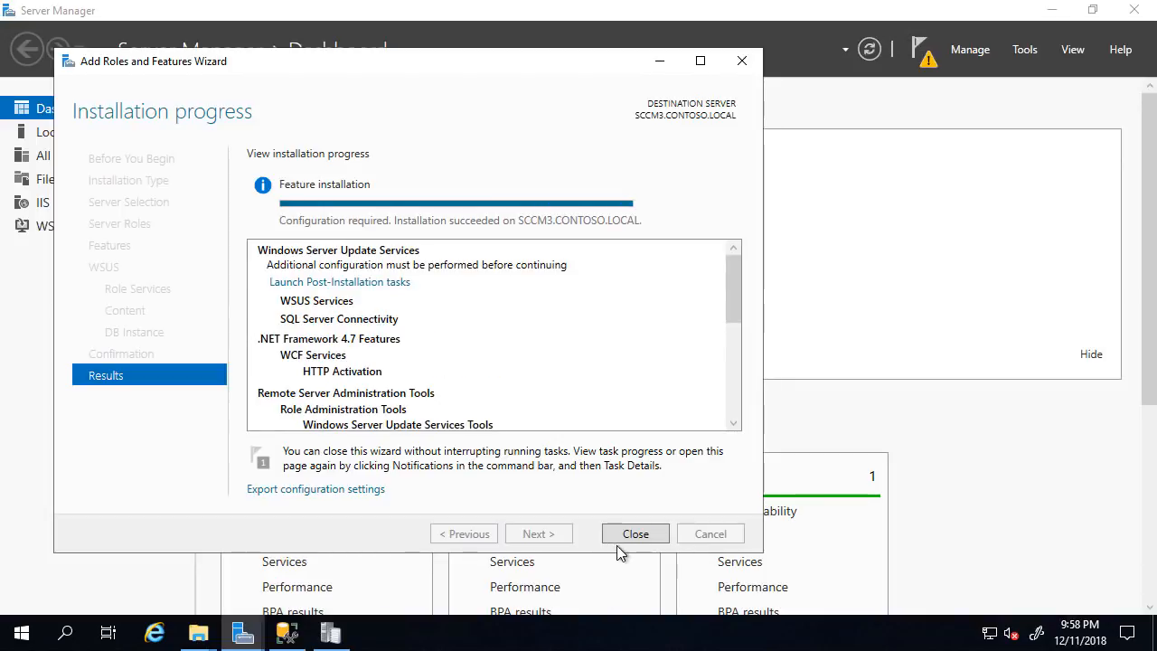
left_click(629, 534)
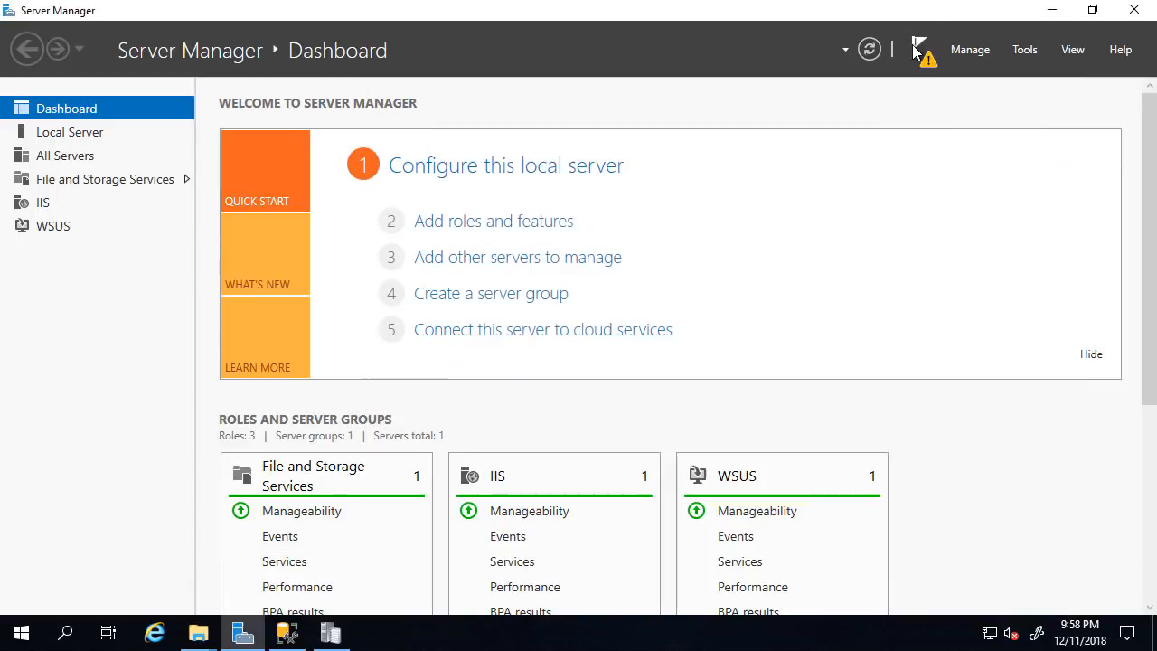
left_click(915, 50)
left_click(765, 162)
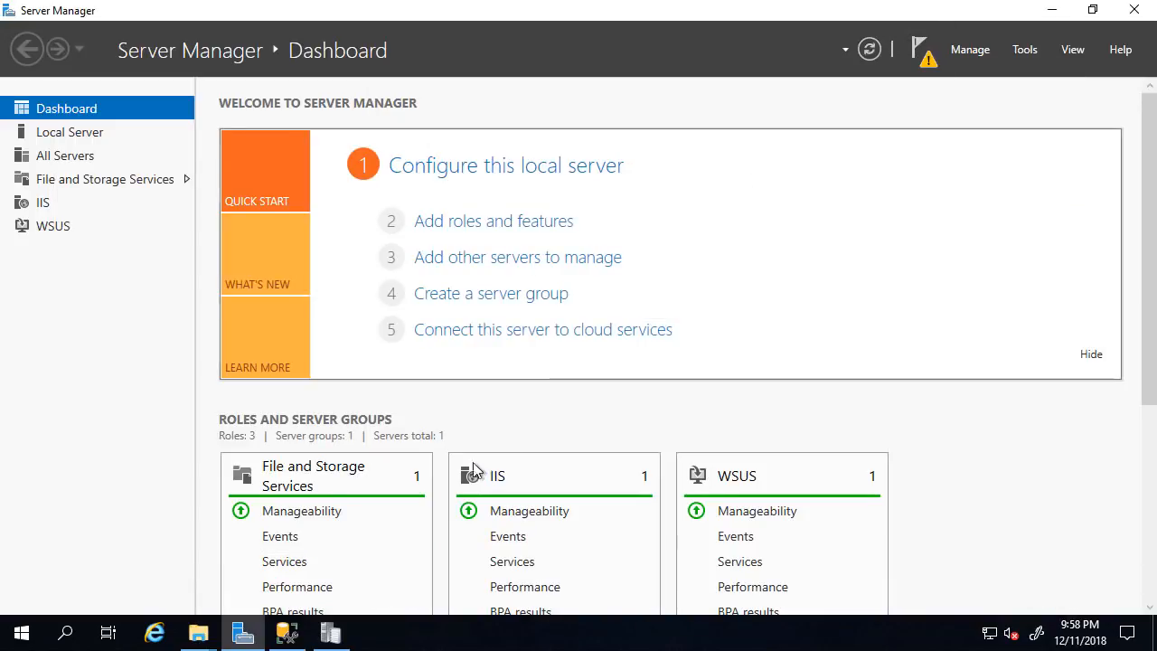
- Go to the parent Temp folder of %temp% in File Explorer and sort its files by date modified, newest first
left_click(198, 633)
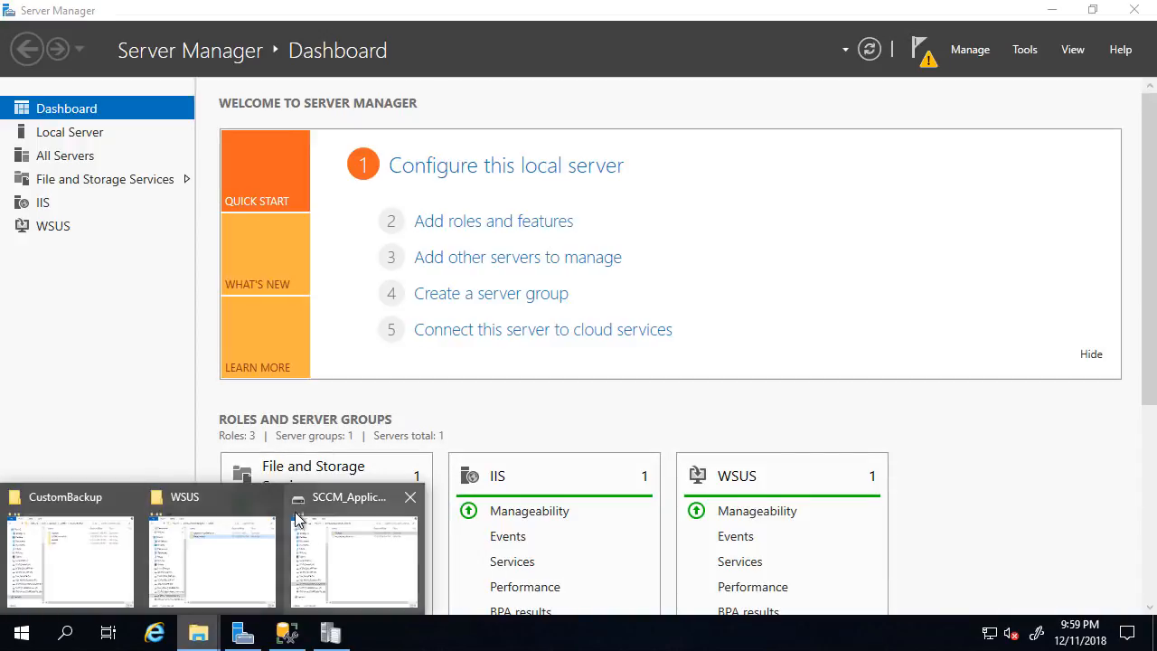
left_click(227, 540)
left_click(656, 134)
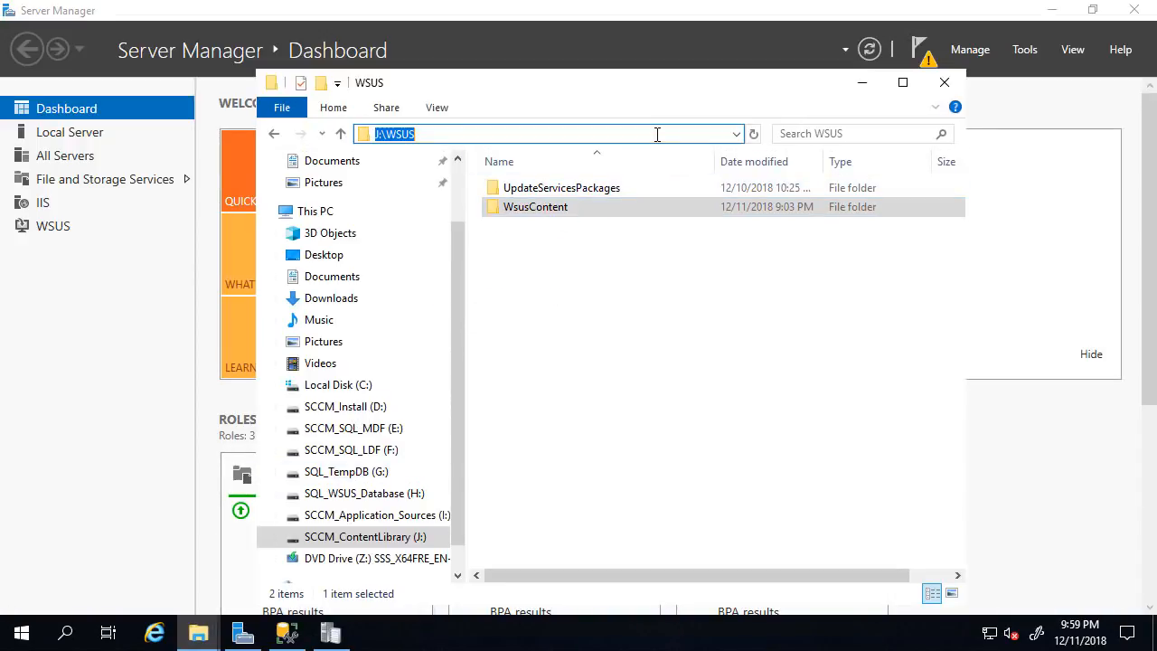
type("%temp%")
key("Return")
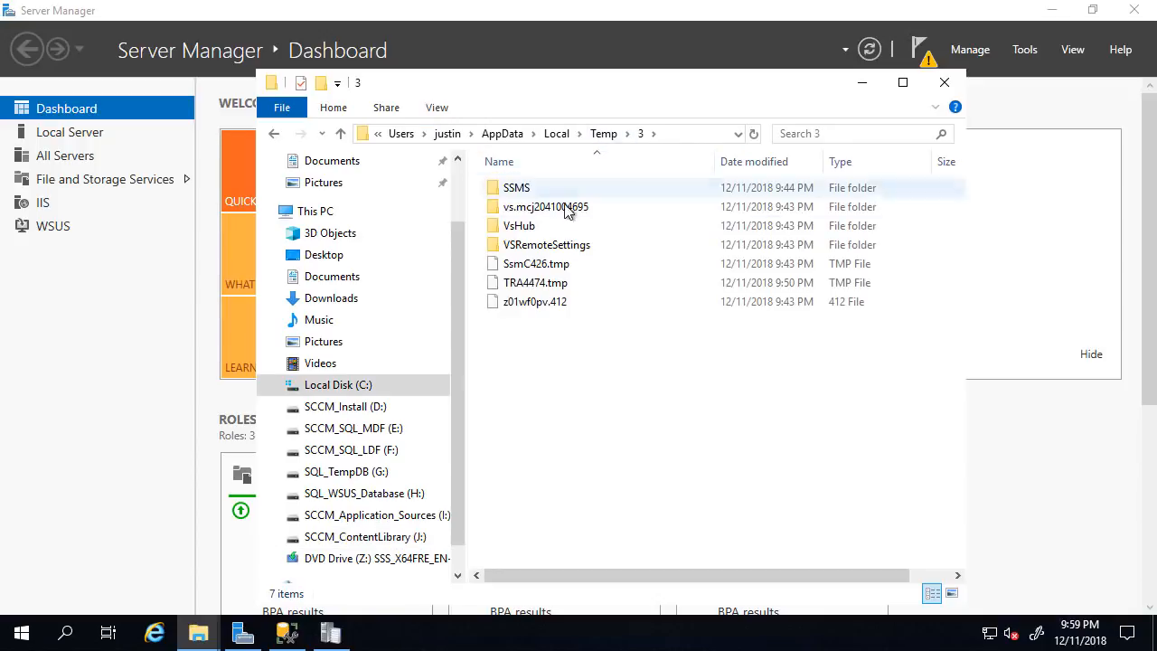
left_click(603, 134)
left_click(736, 163)
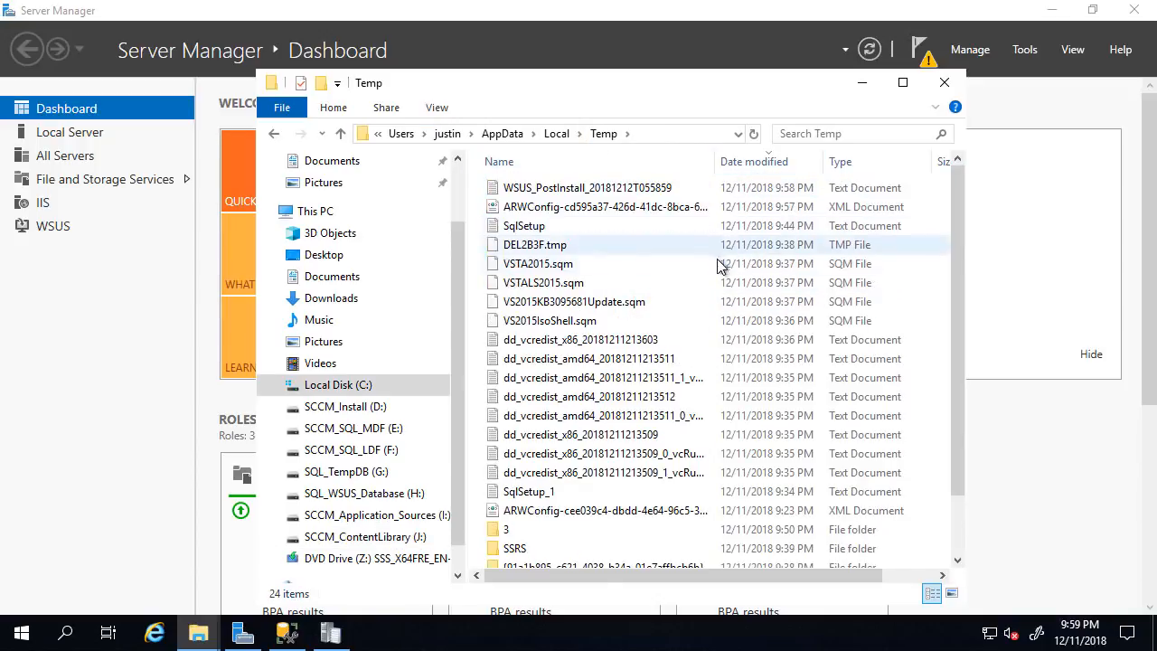
- Open WSUS_PostInstall_20181212T055859.log with the Configuration Manager Trace Log Tool and enlarge its window
left_click(585, 190)
double_click(585, 190)
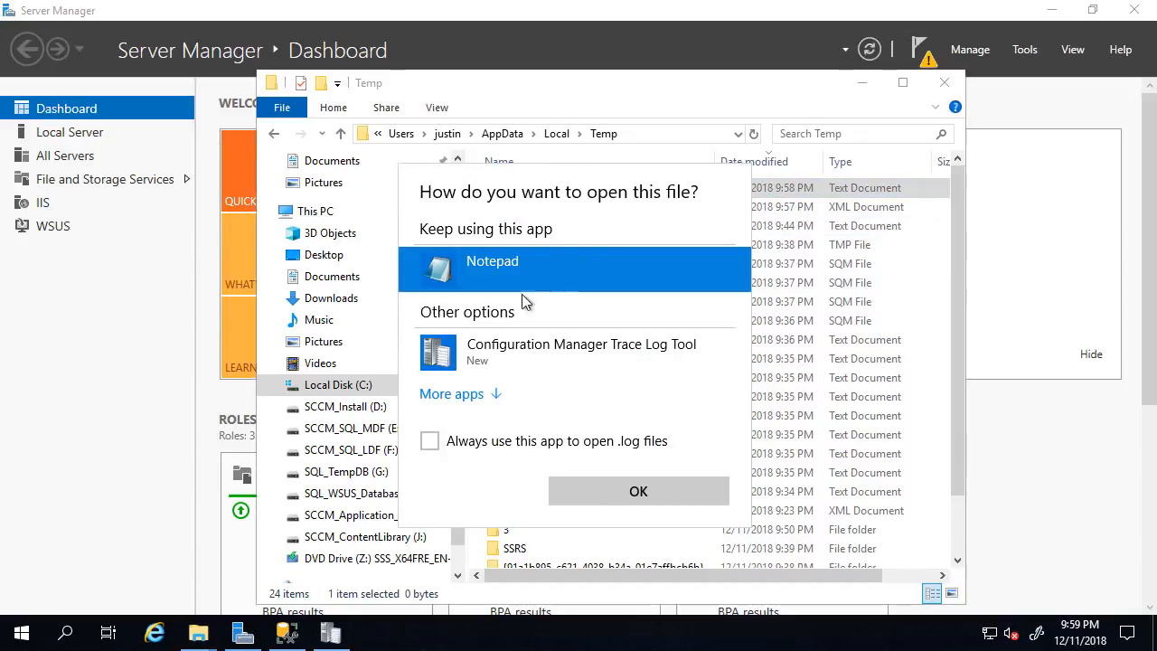
double_click(555, 341)
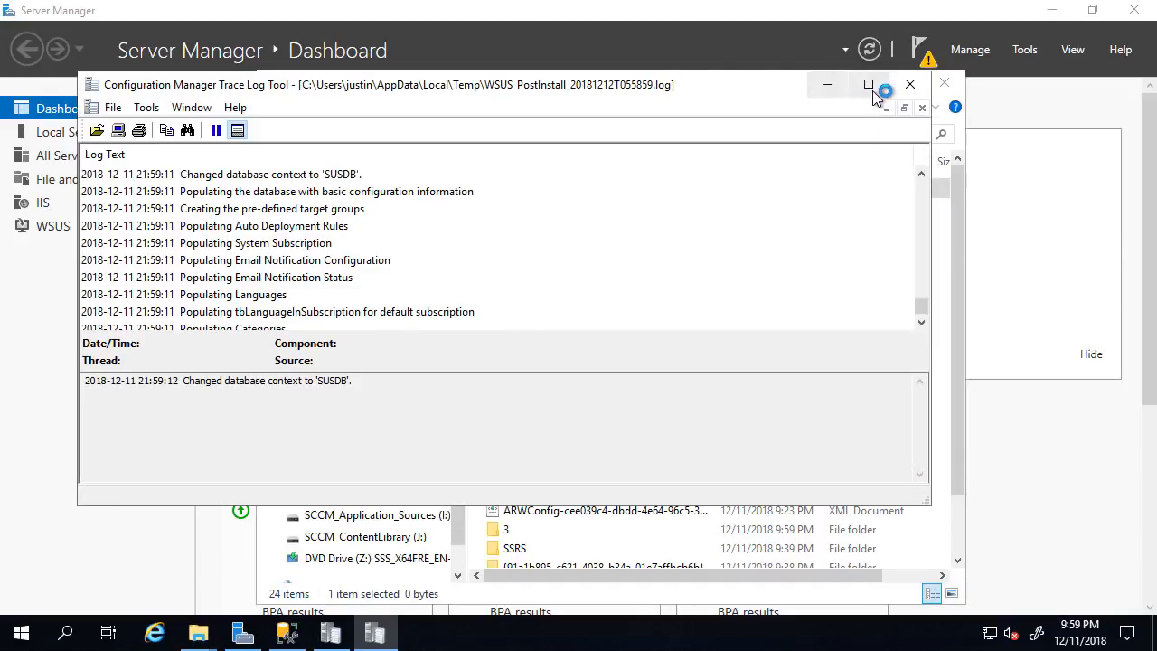
left_click(869, 84)
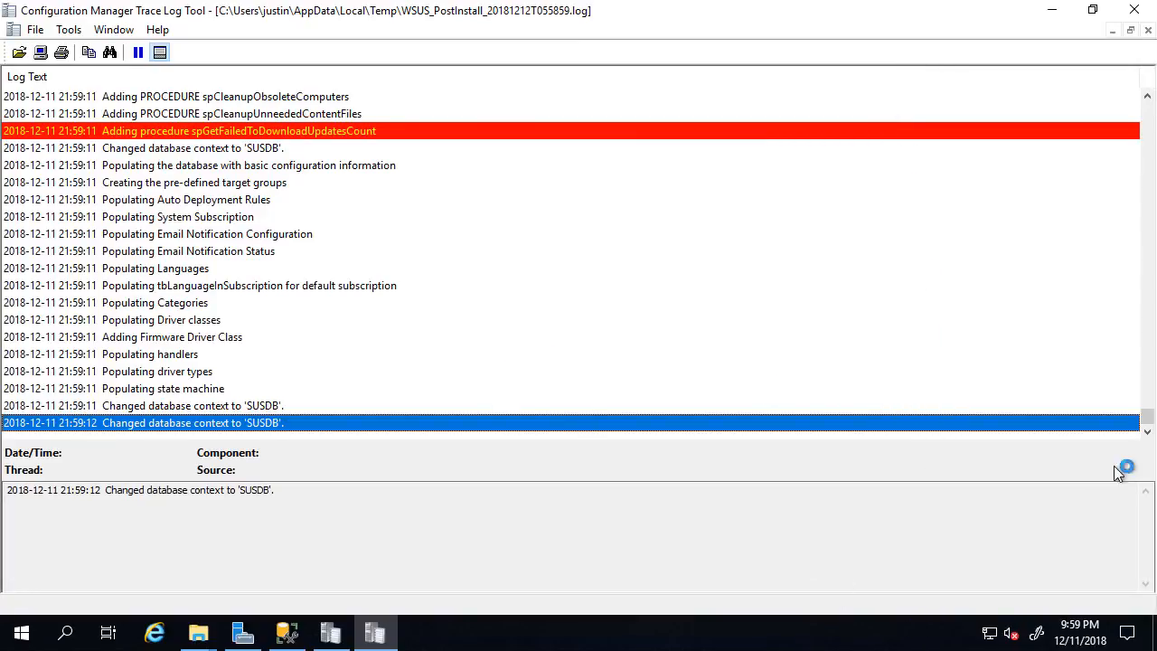
- Search the post-install log downward from its beginning for "Install type is: Upgrade"
left_click_drag(1148, 418, 1147, 109)
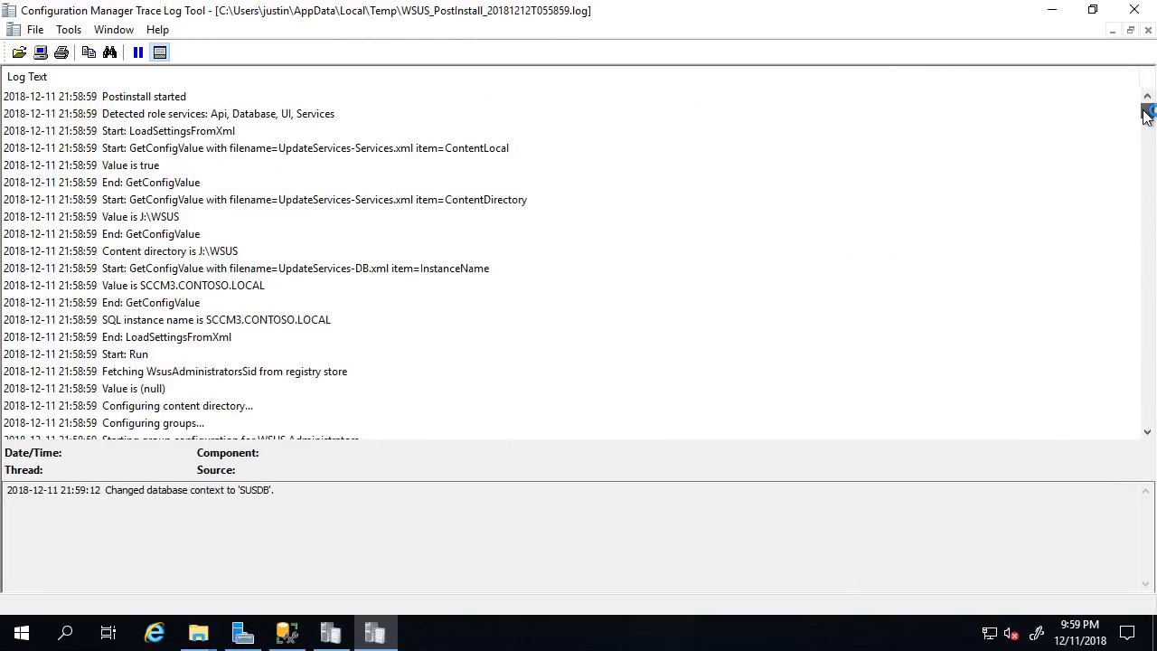
left_click(387, 133)
key("ctrl+f")
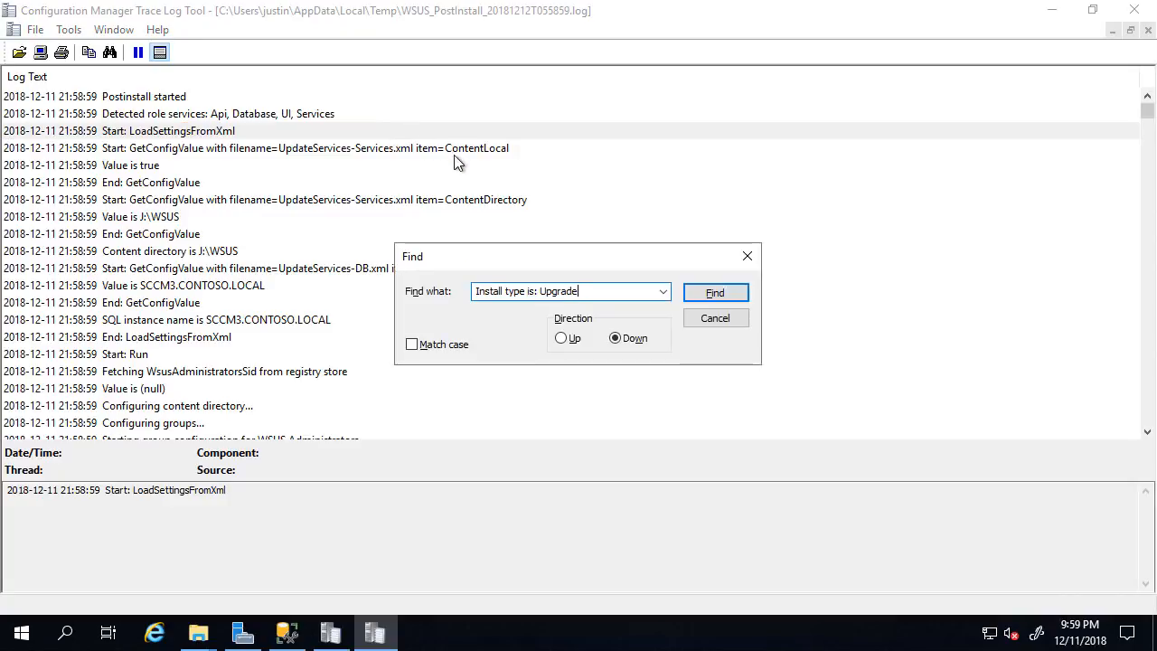
key("Return")
left_click(652, 381)
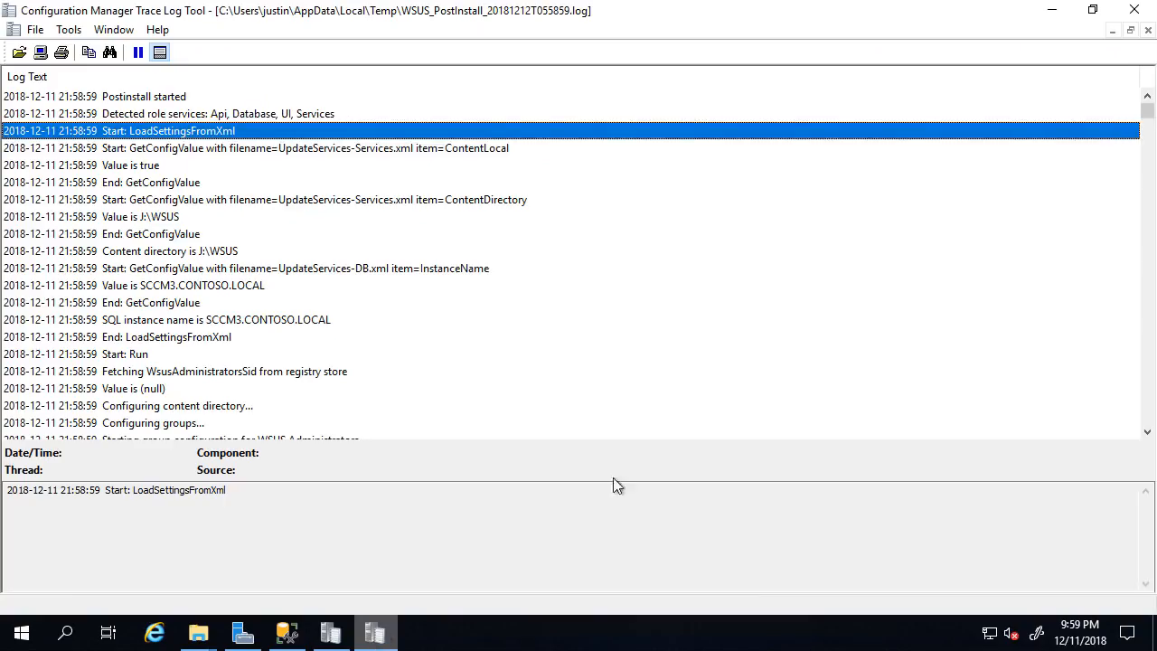
- Repeat the post-install log search for "Install type is: Upgrade" from near the beginning, and locate the install type entry
left_click(374, 637)
left_click(367, 114)
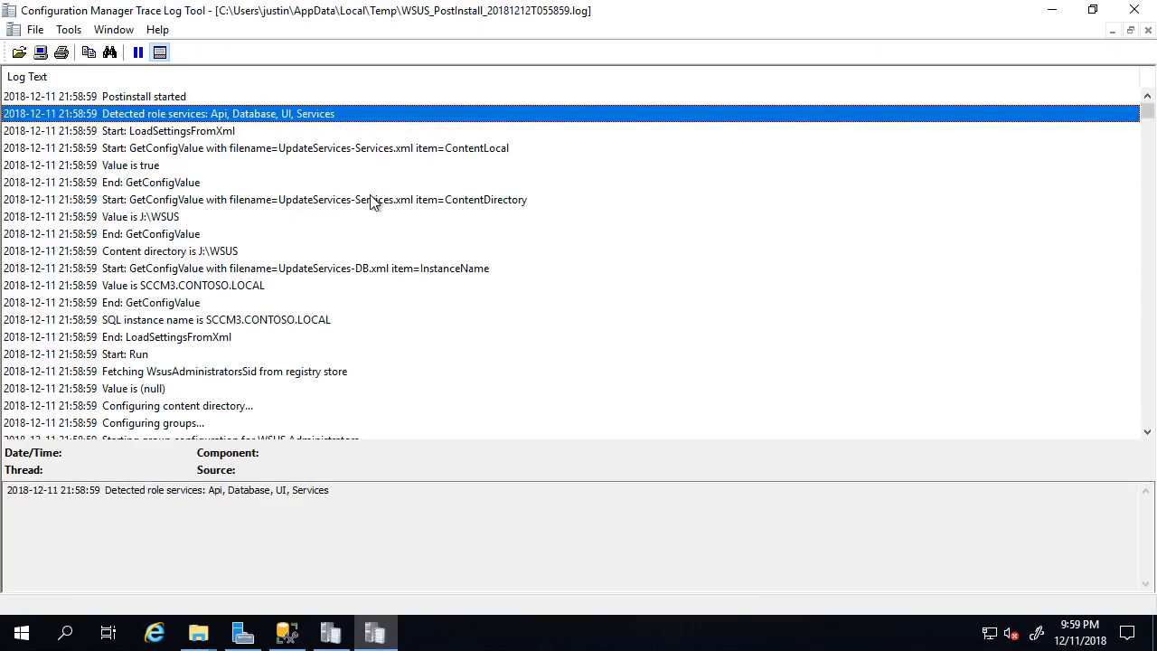
key("ctrl+f")
key("Return")
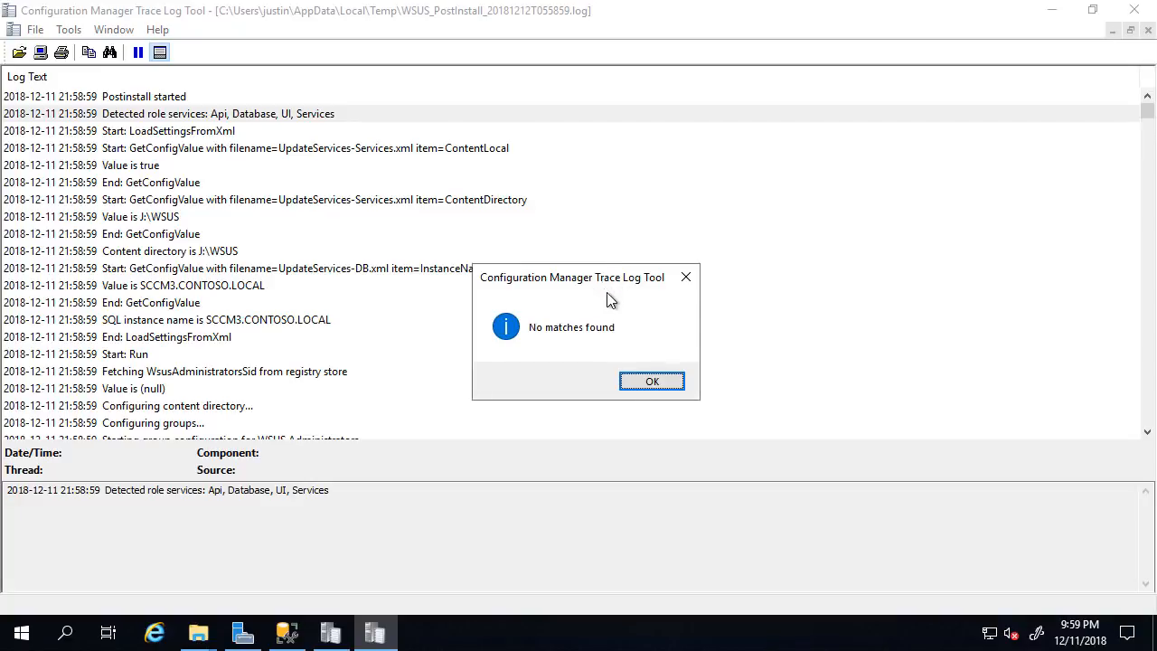
left_click(644, 385)
key("ctrl+f")
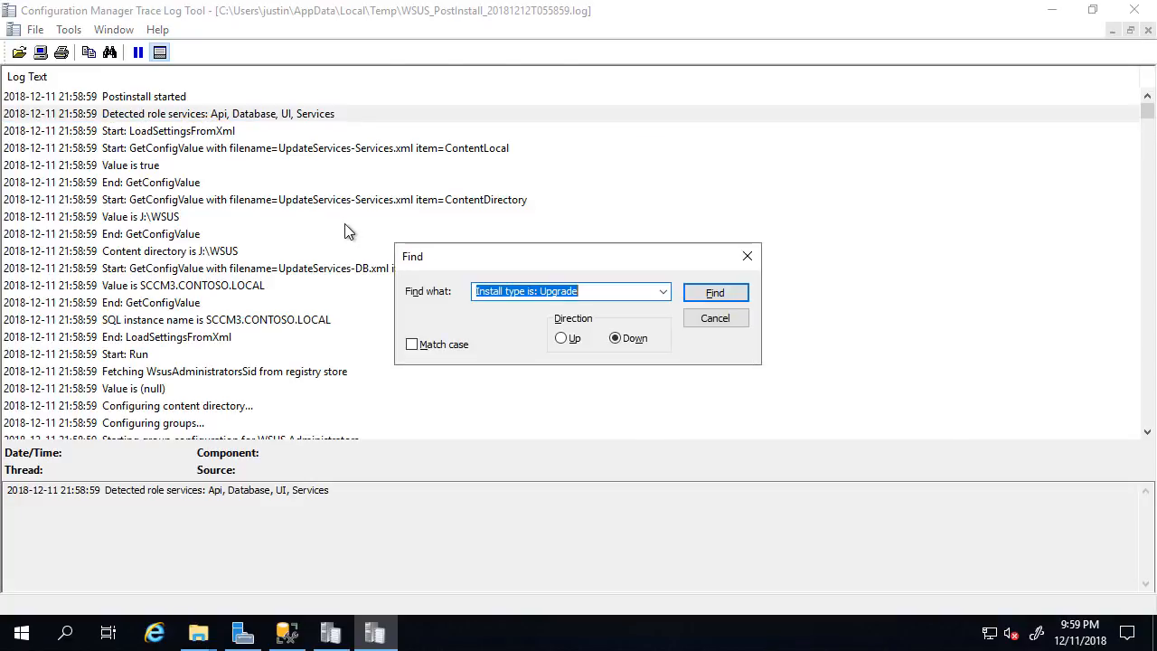
type("Upgrade")
key("Return")
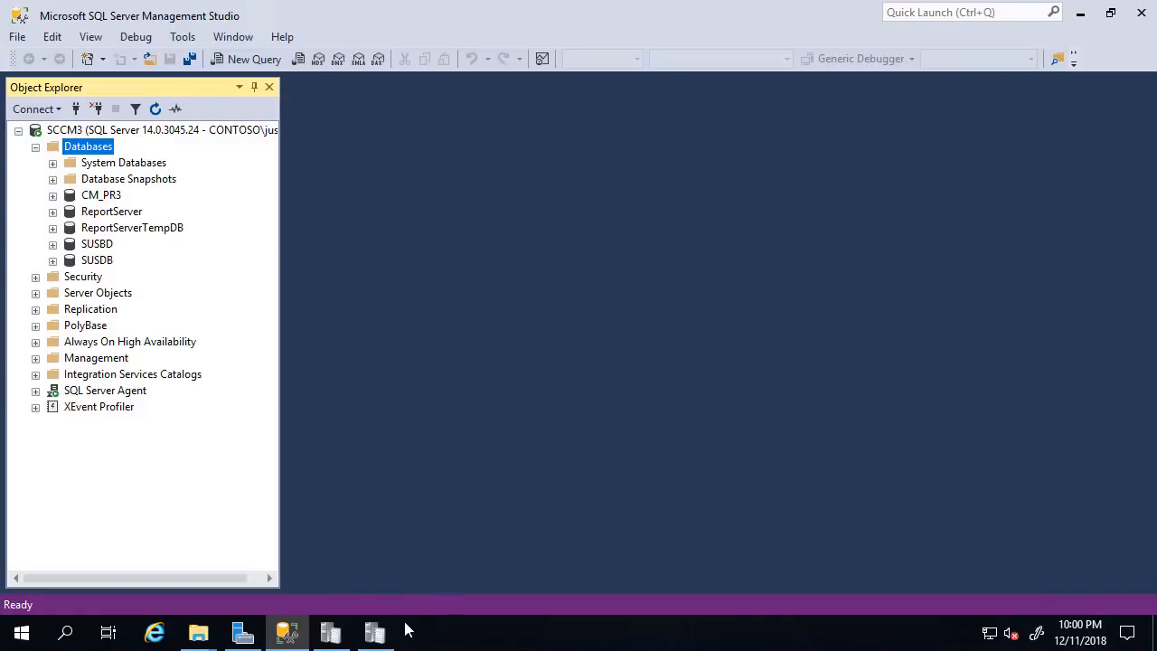
- Review the install type entry in the log, and check the SUSBD and SUSDB databases in SQL Server Management Studio
left_click(374, 633)
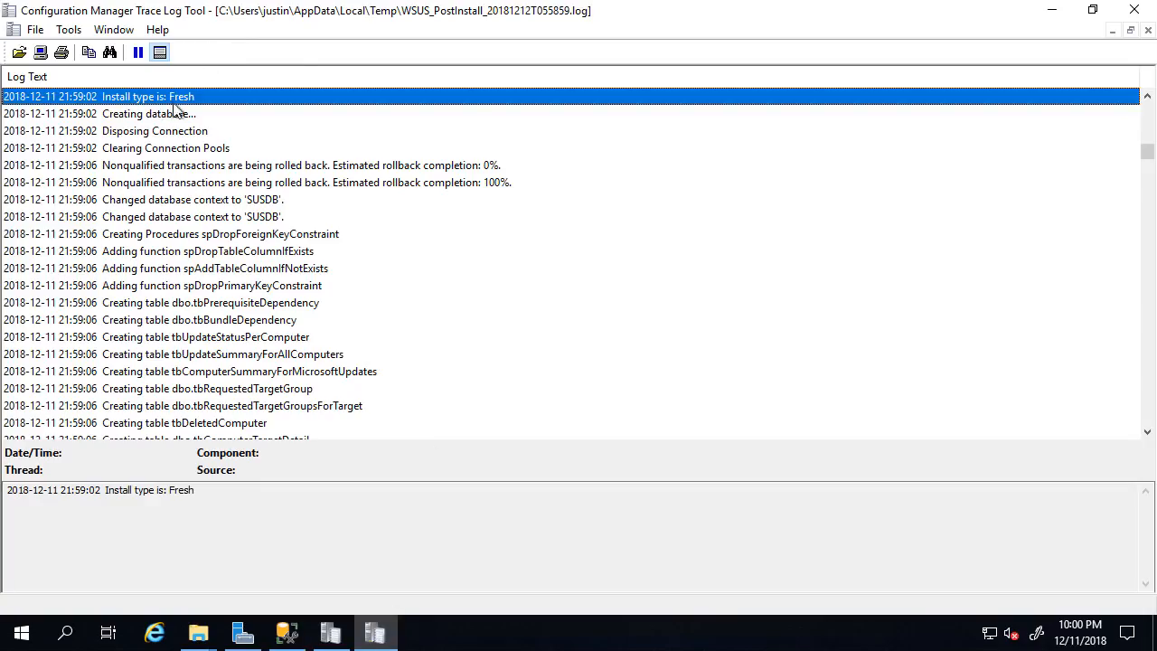
left_click(1051, 9)
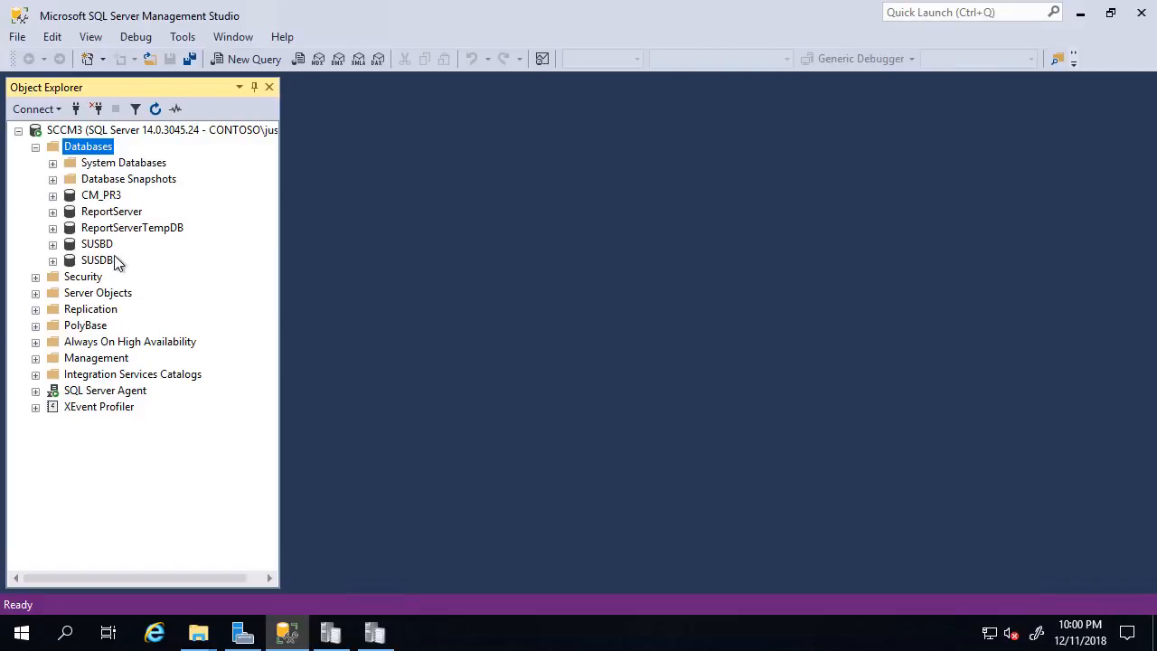
left_click(96, 244)
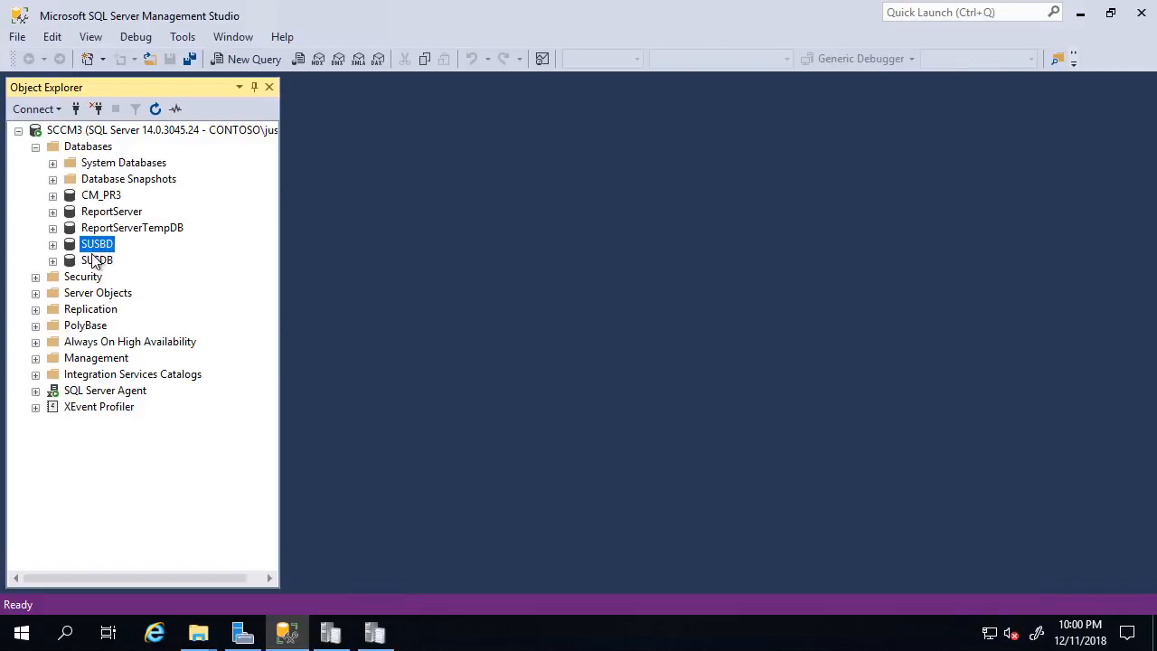
left_click(96, 261)
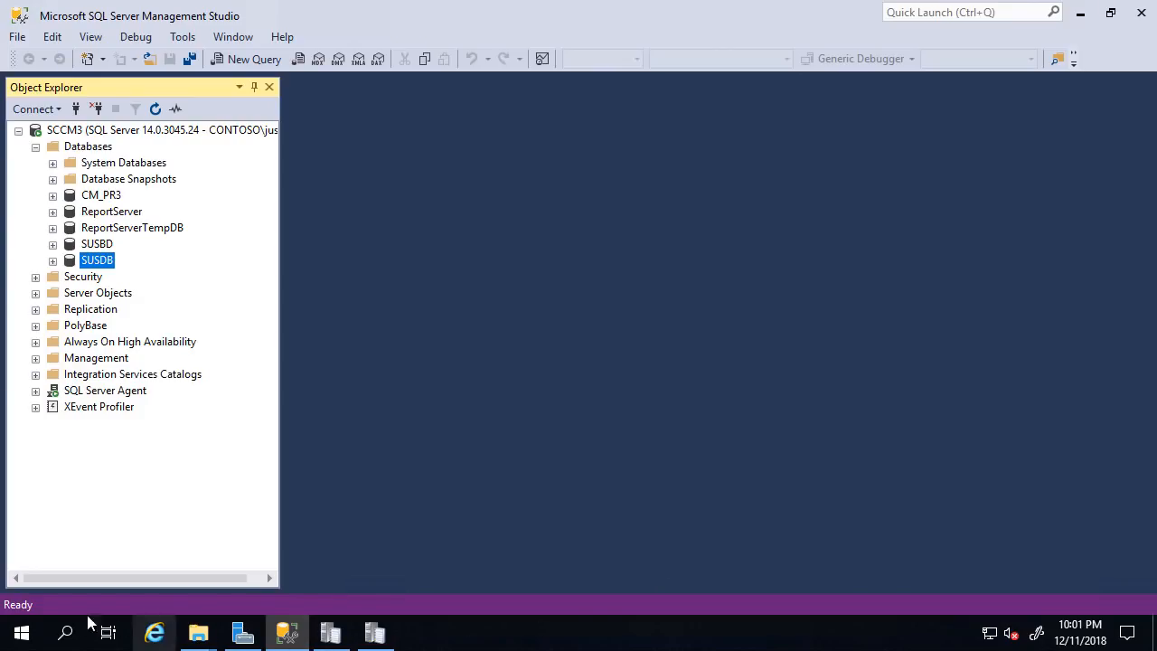
- Restart the server with Other (Unplanned) as the reason
left_click(22, 632)
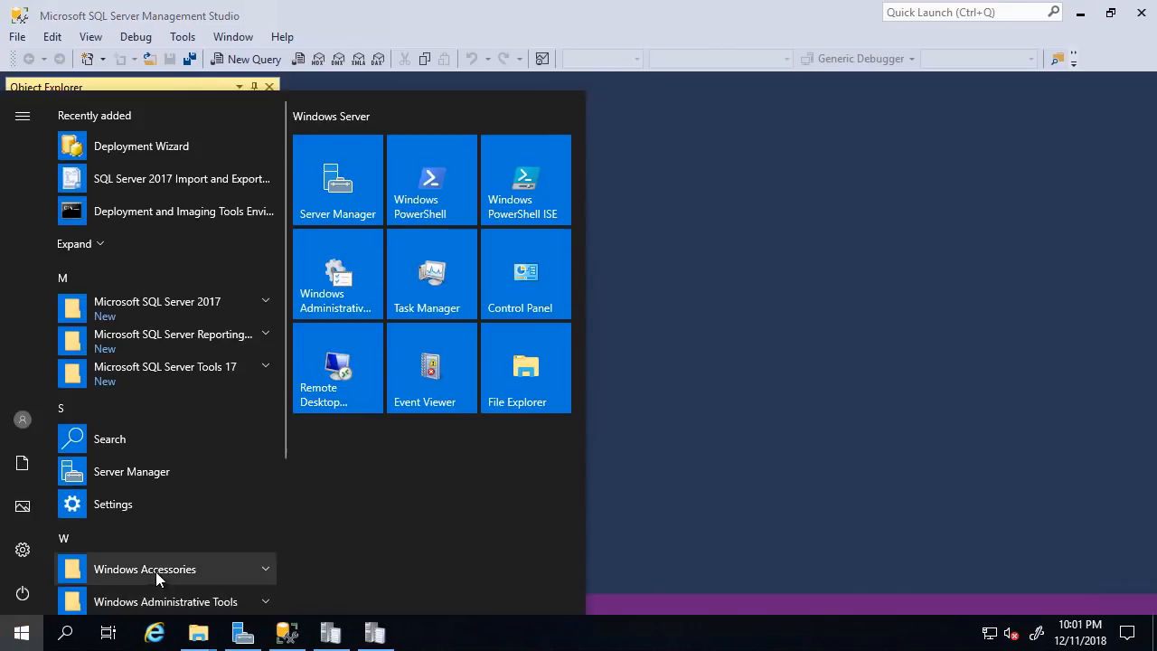
left_click(22, 593)
left_click(48, 545)
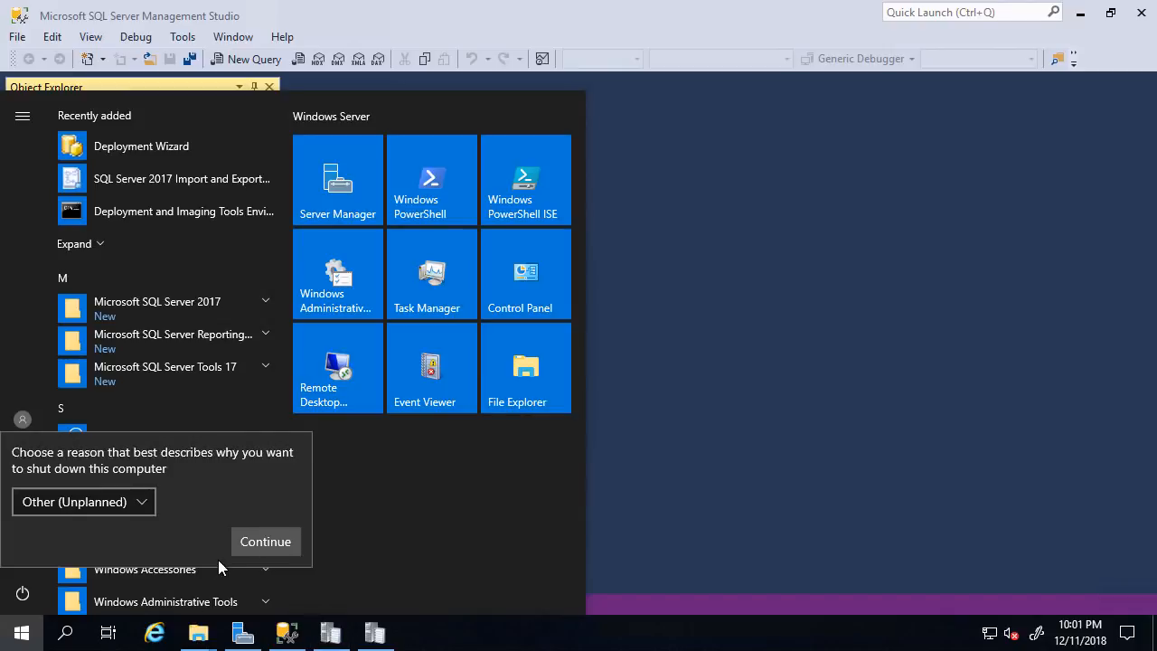
left_click(262, 549)
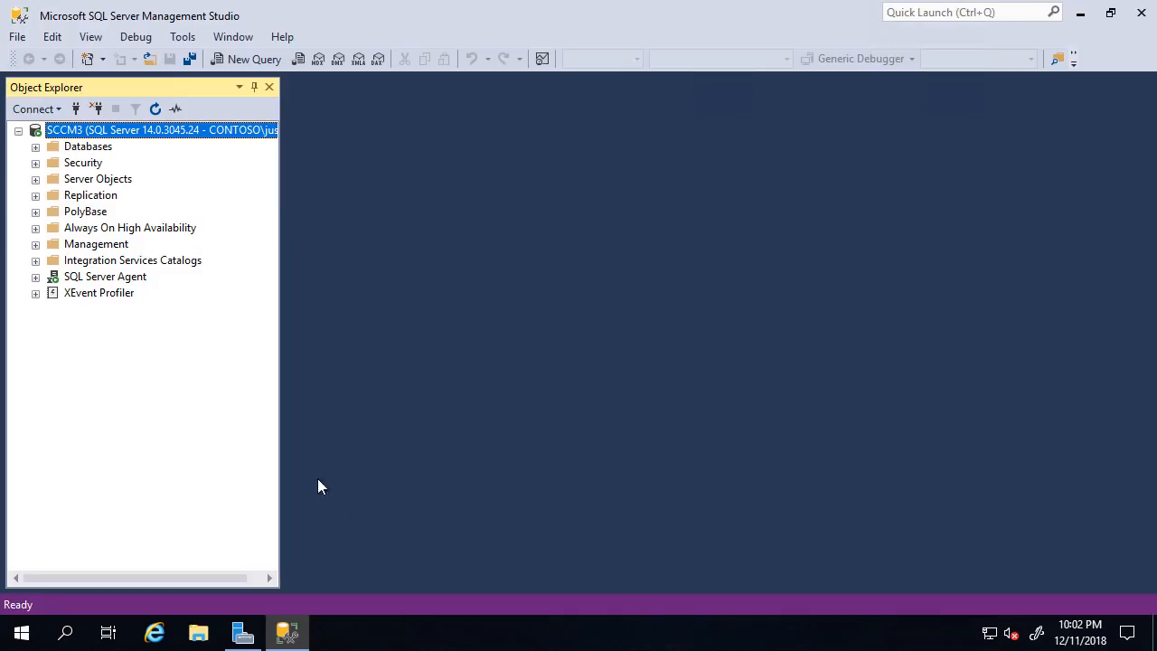
- Delete the SUSDB database from the SCCM3 server, closing its existing connections
double_click(96, 148)
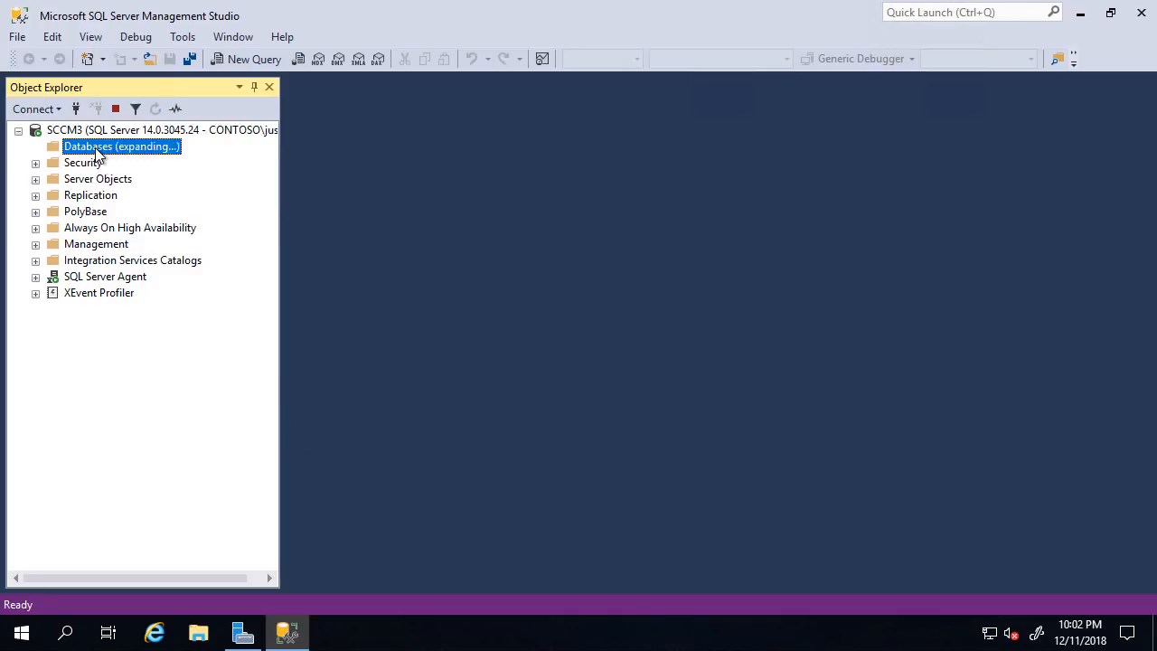
left_click(98, 261)
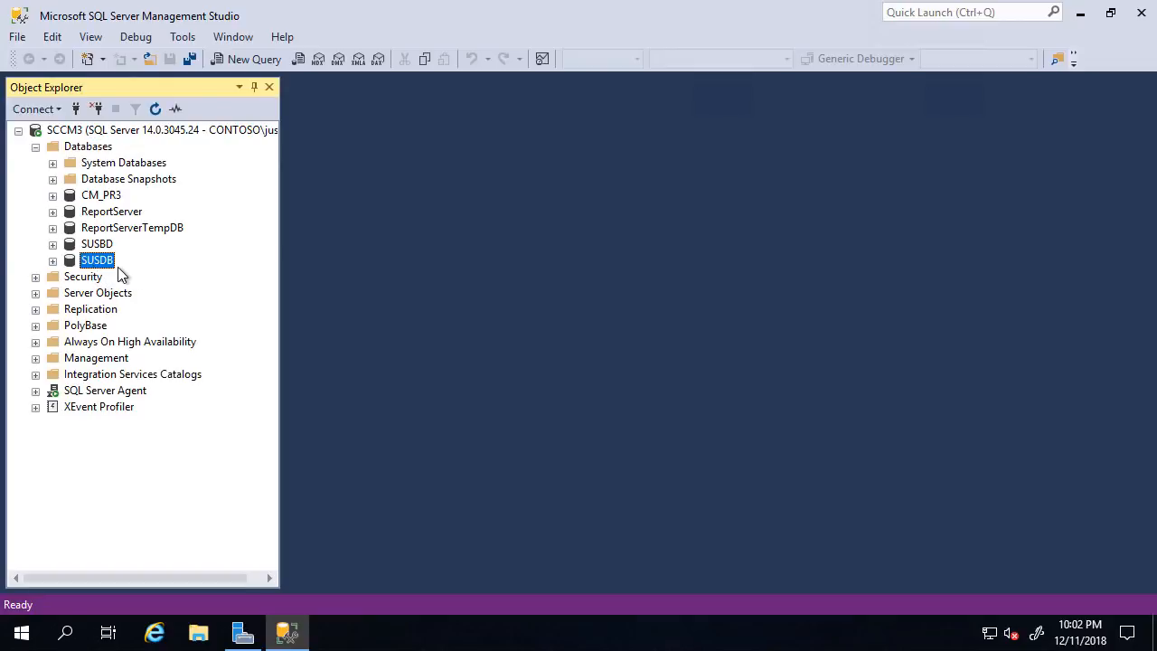
right_click(96, 262)
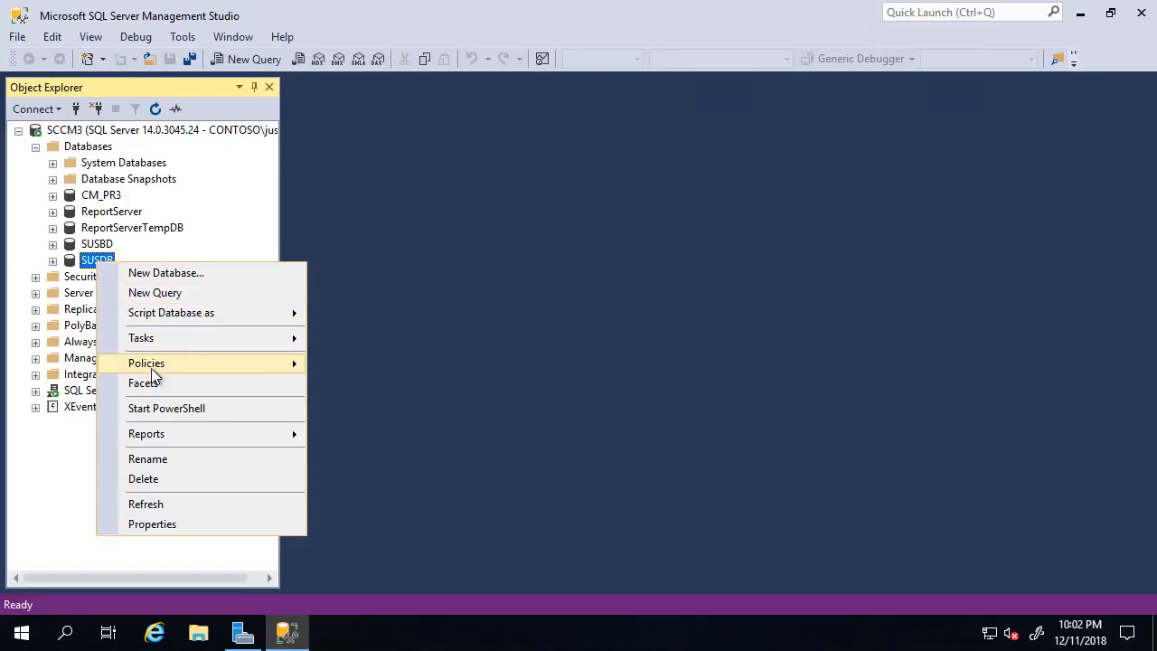
left_click(159, 482)
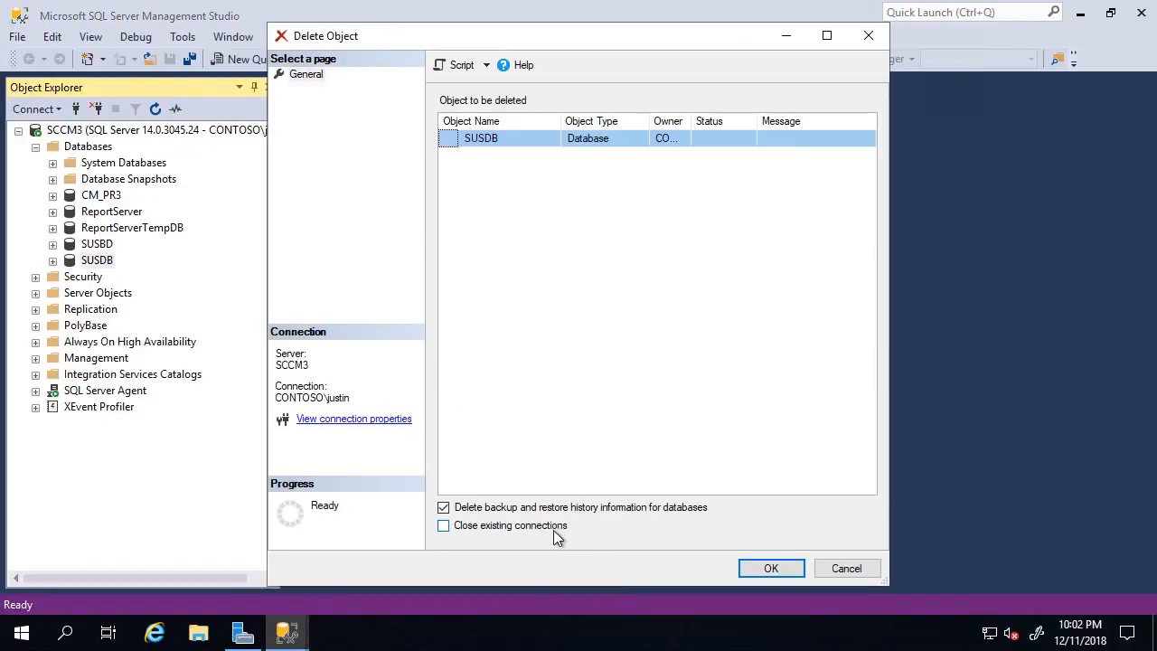
left_click(548, 527)
left_click(768, 572)
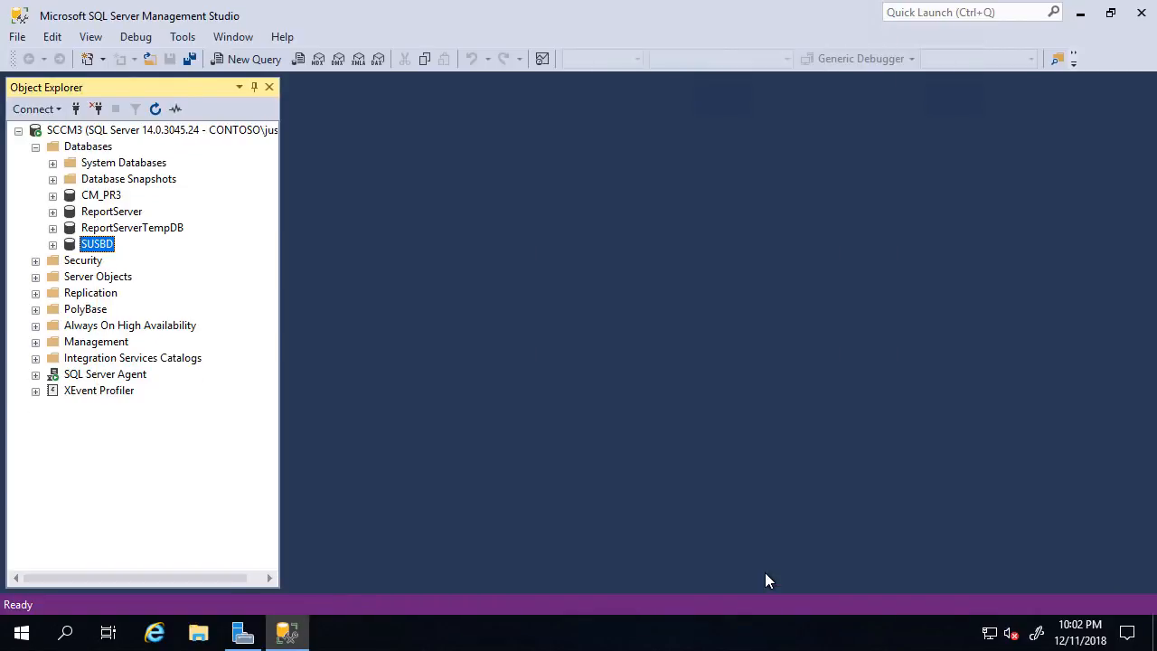
- Rename the SUSBD database to SUSDB and minimize SQL Server Management Studio
right_click(102, 245)
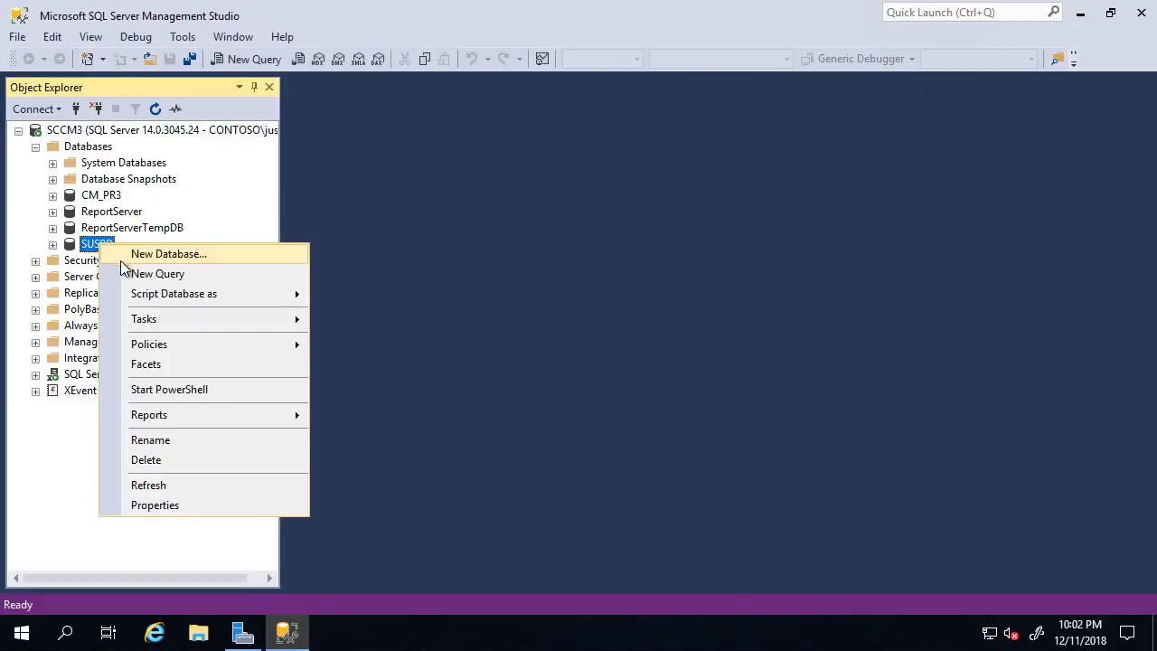
left_click(149, 440)
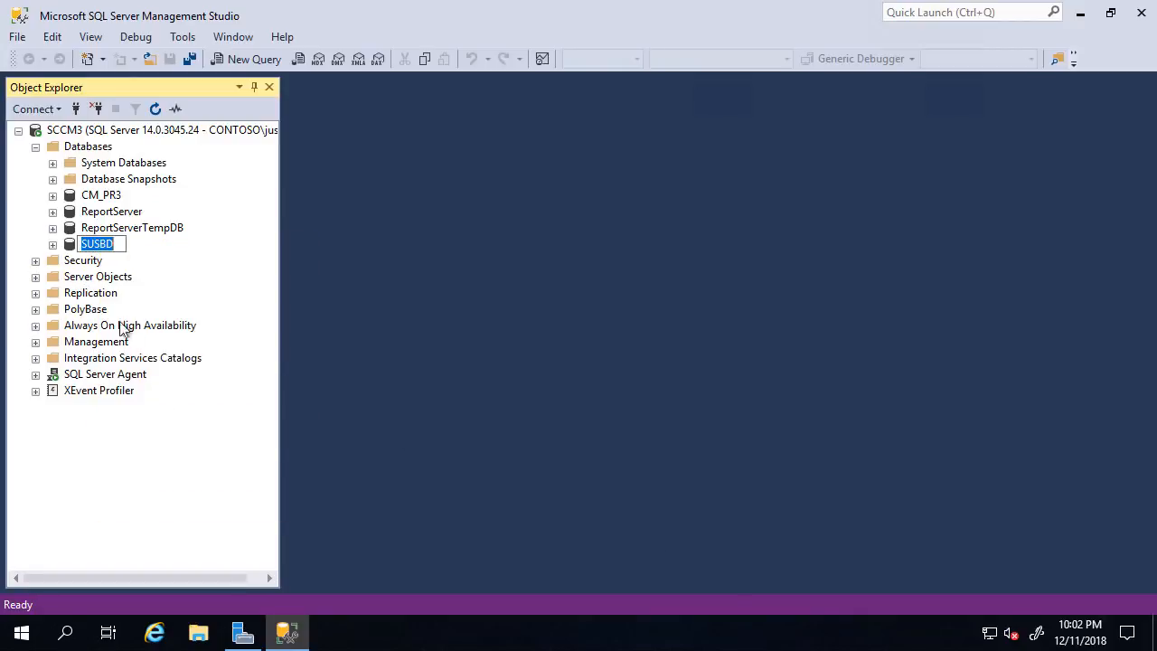
type("SUSD")
key("Return")
left_click(1081, 12)
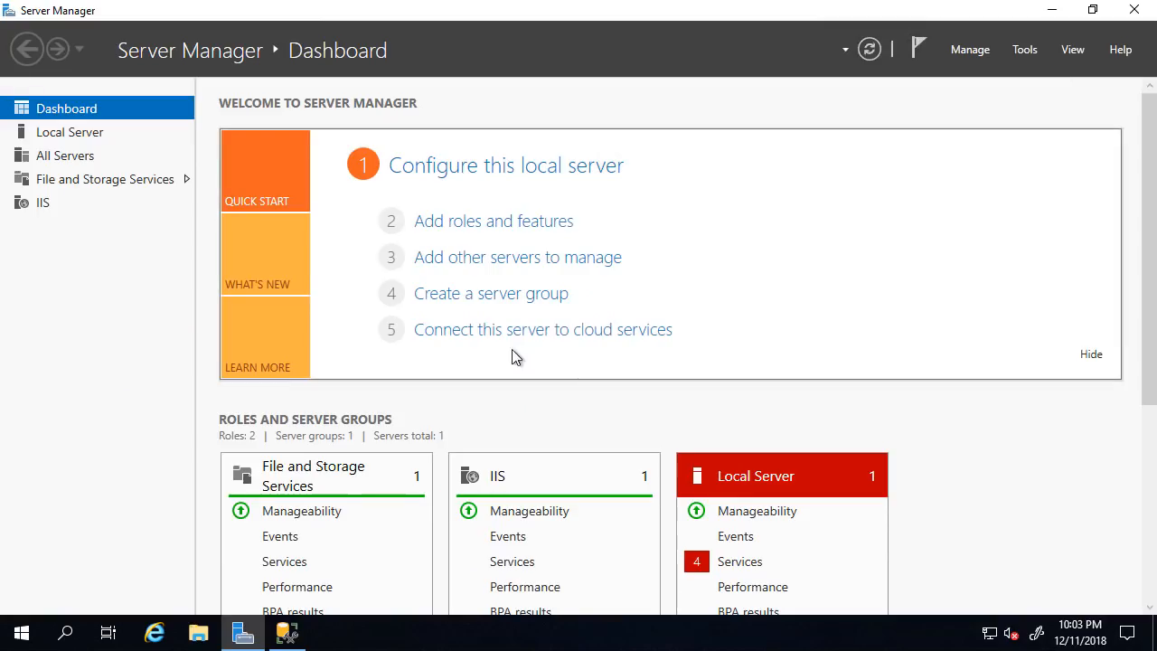
- Start a role-based installation on SCCM3.CONTOSO.LOCAL and select the Windows Server Update Services role with its required features
left_click(472, 231)
left_click(567, 558)
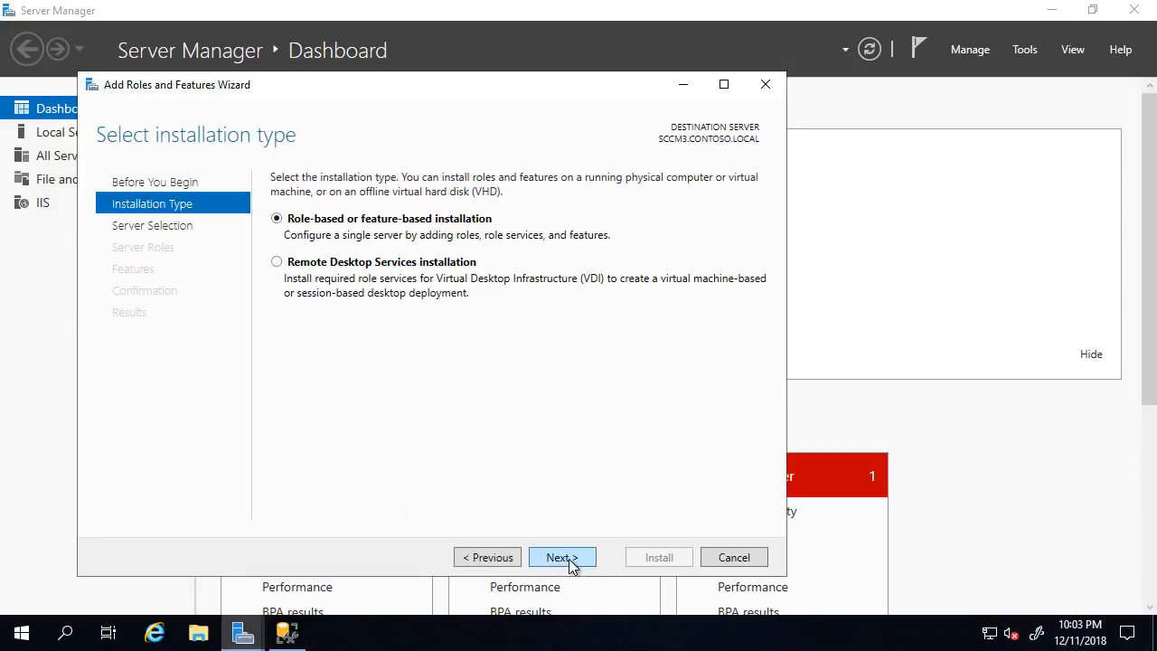
left_click(566, 561)
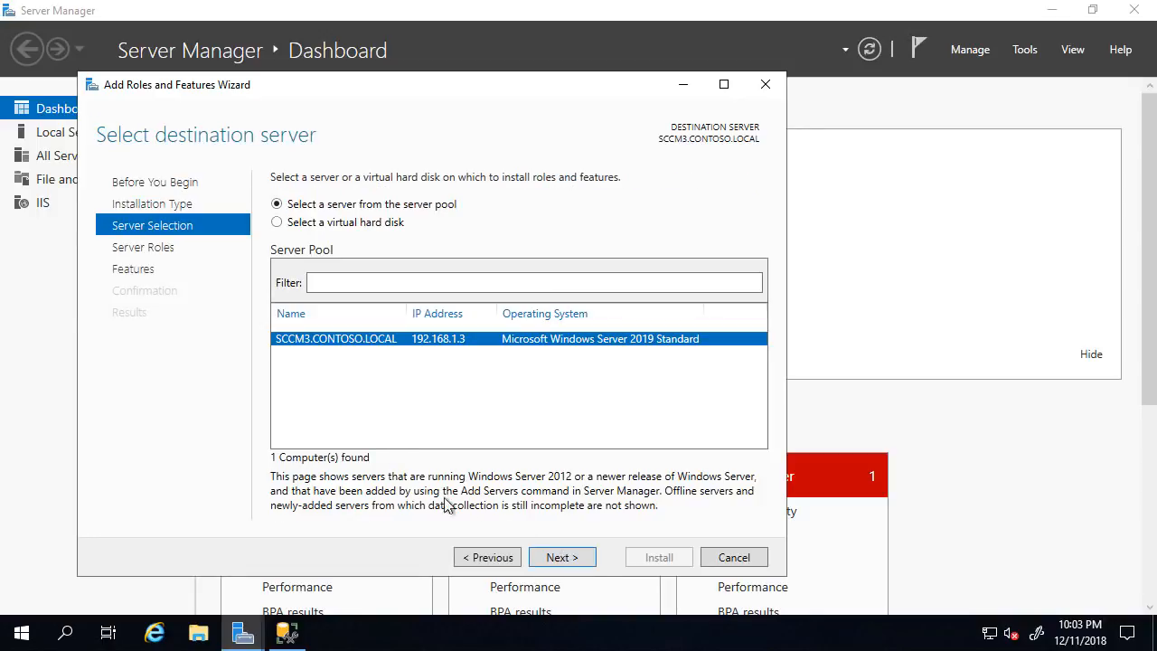
left_click(556, 558)
left_click(303, 508)
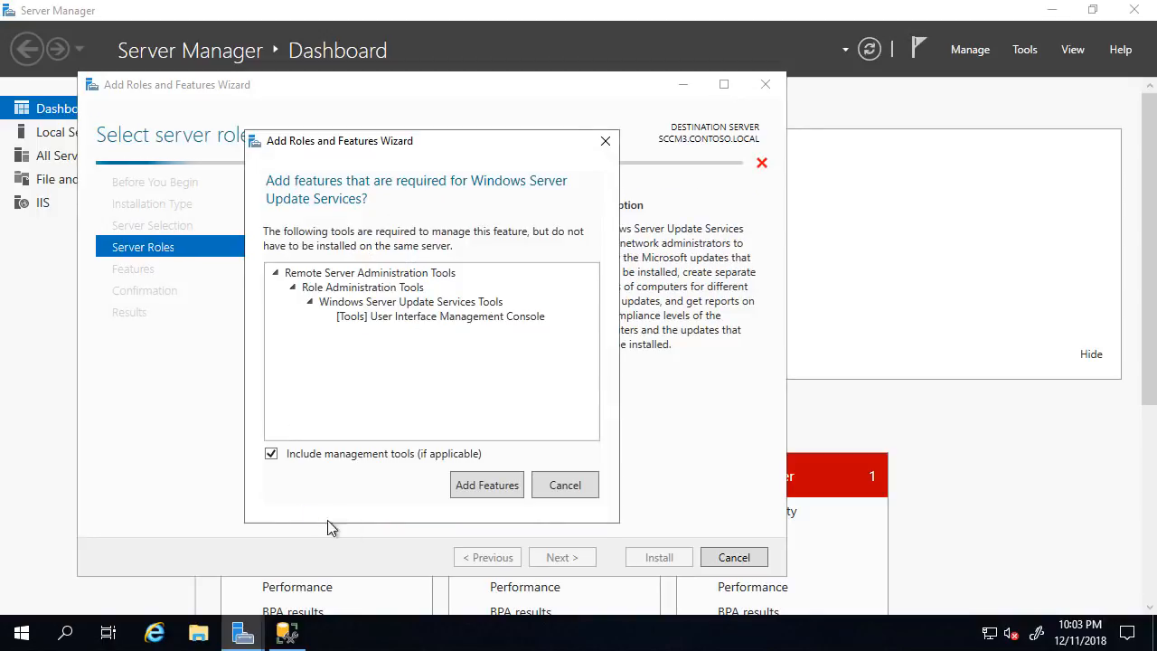
left_click(487, 486)
left_click(558, 558)
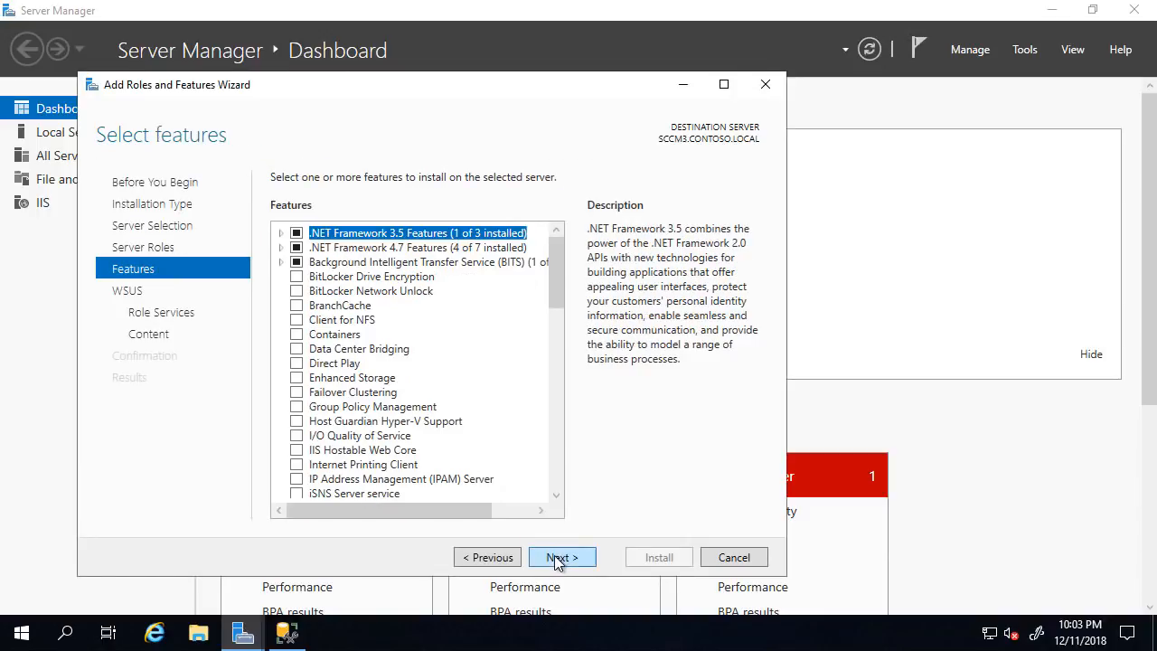
- Keep the default features and choose SQL Server Connectivity instead of WID Connectivity for the WSUS role services
left_click(569, 565)
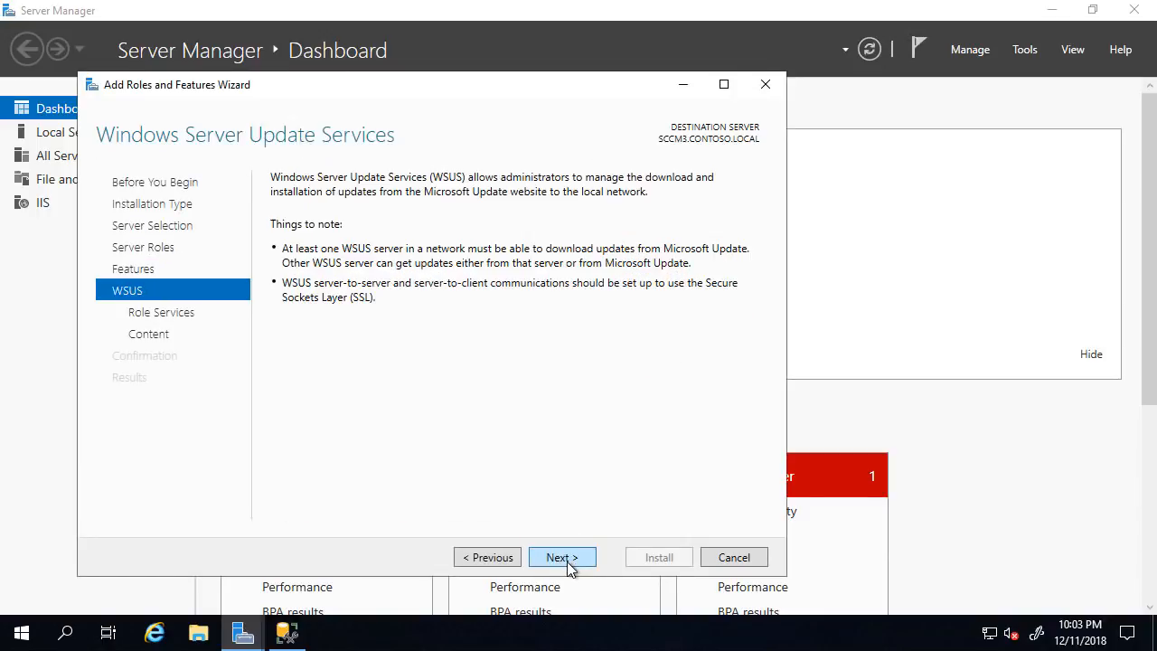
left_click(561, 557)
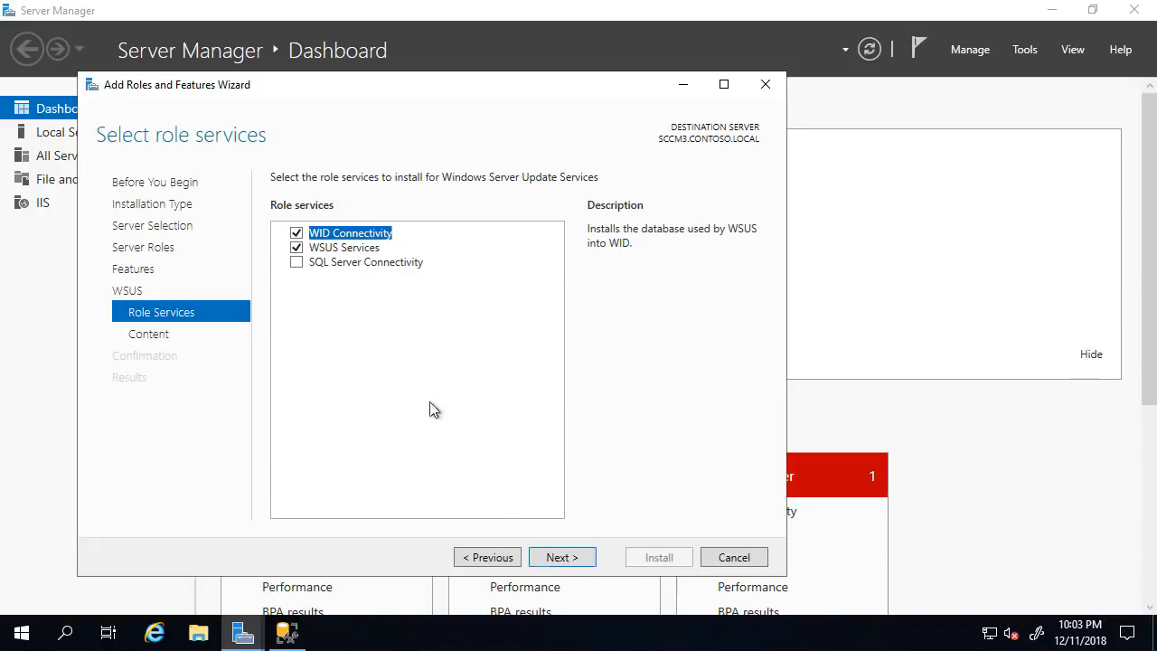
left_click(296, 233)
left_click(297, 262)
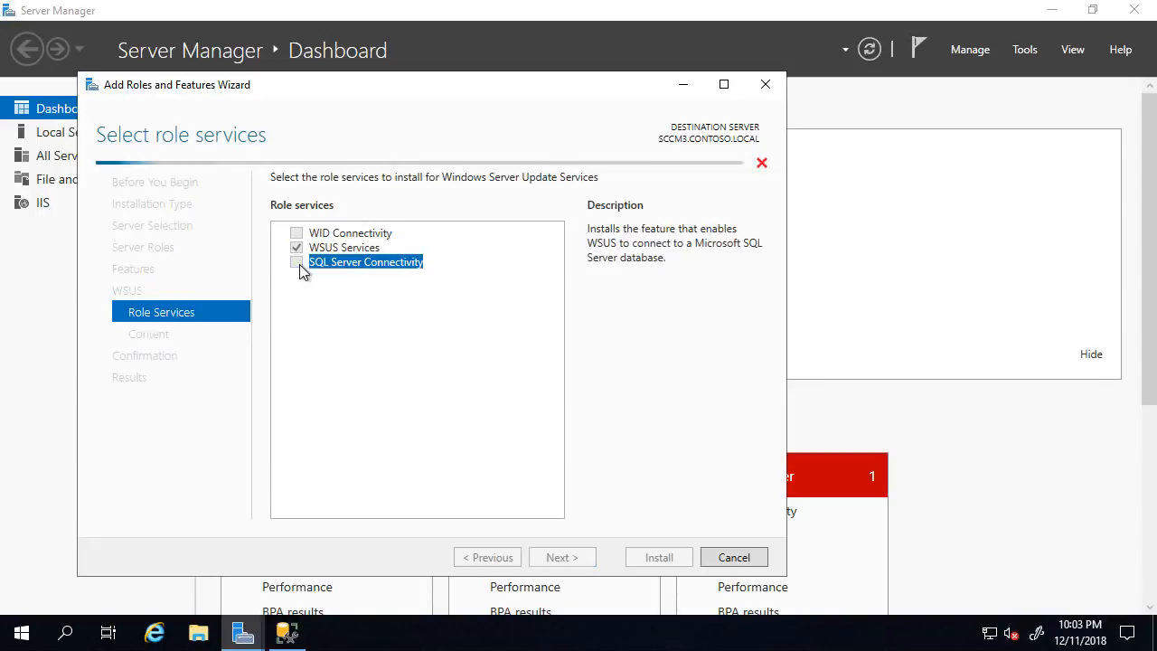
left_click(560, 556)
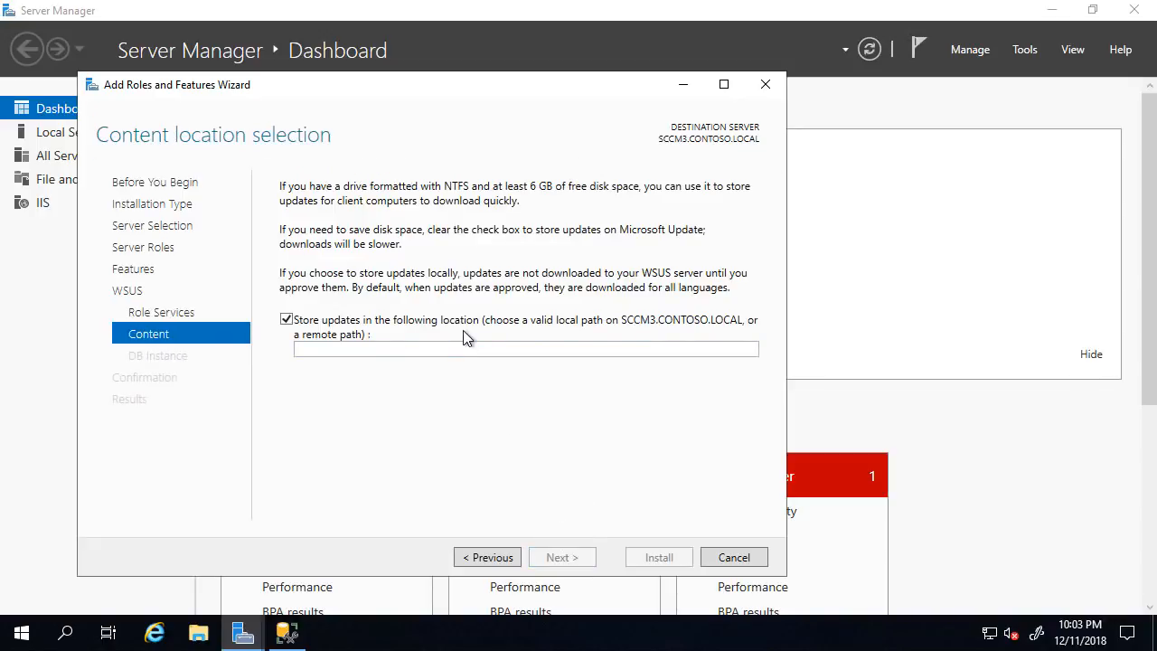
- Copy the path of the WSUS folder on the SCCM_ContentLibrary drive and set the update content location to J:\WSUS
left_click(198, 632)
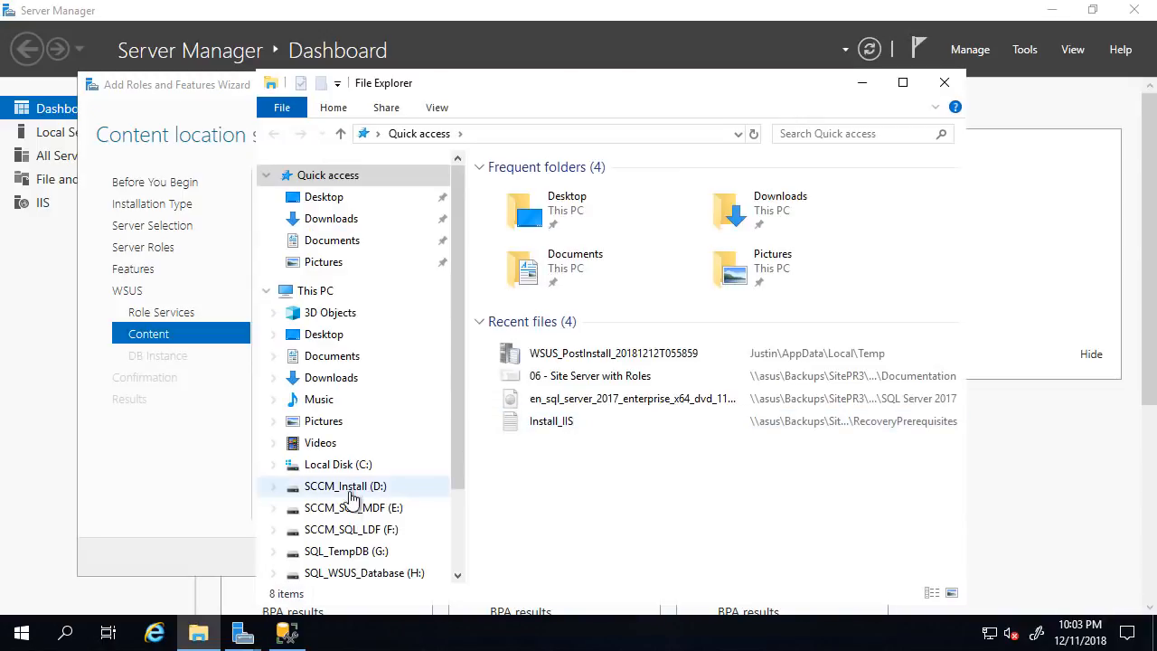
scroll(357, 574, "down", 2)
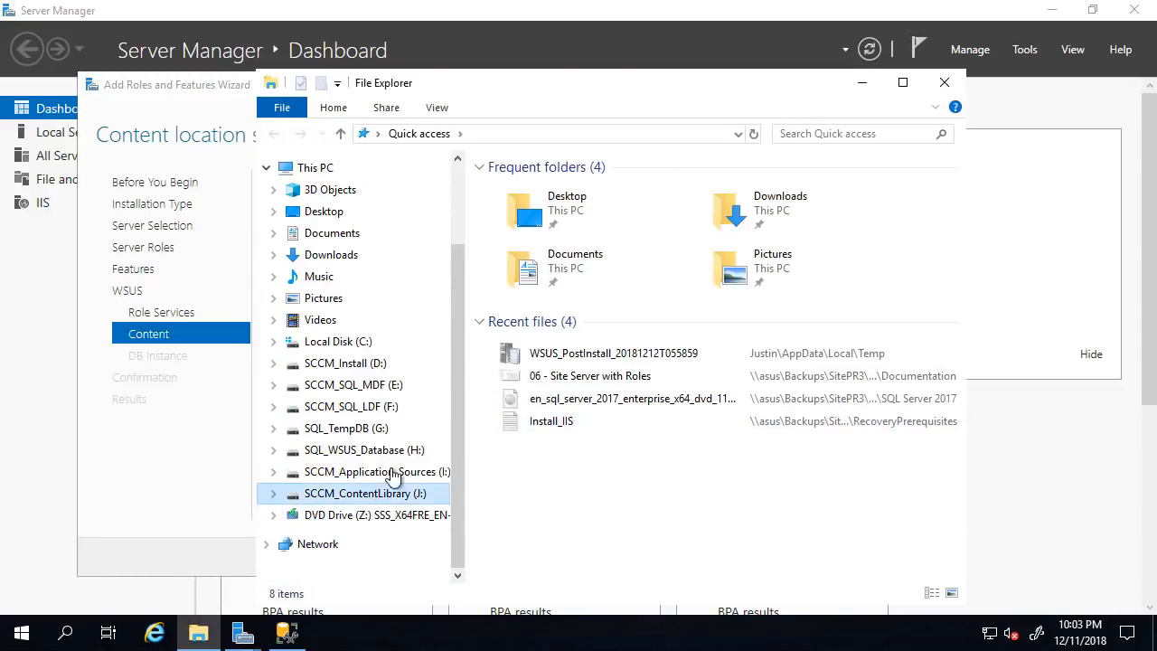
left_click(365, 492)
double_click(540, 212)
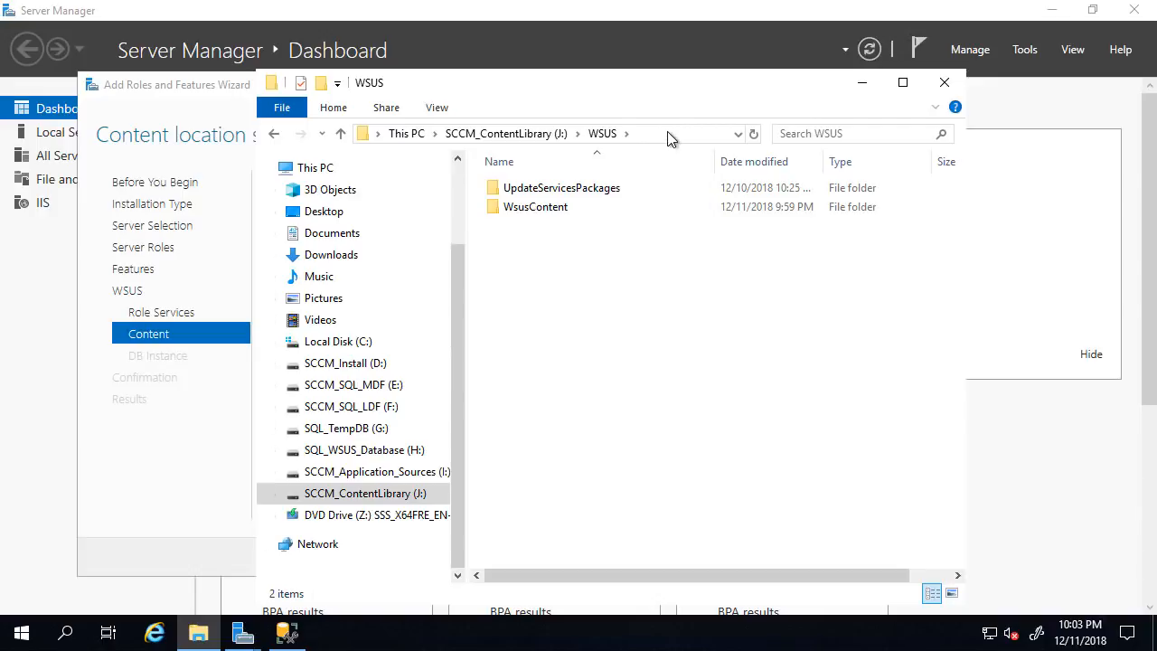
left_click(669, 136)
key("ctrl+c")
left_click(168, 457)
left_click(379, 349)
key("ctrl+v")
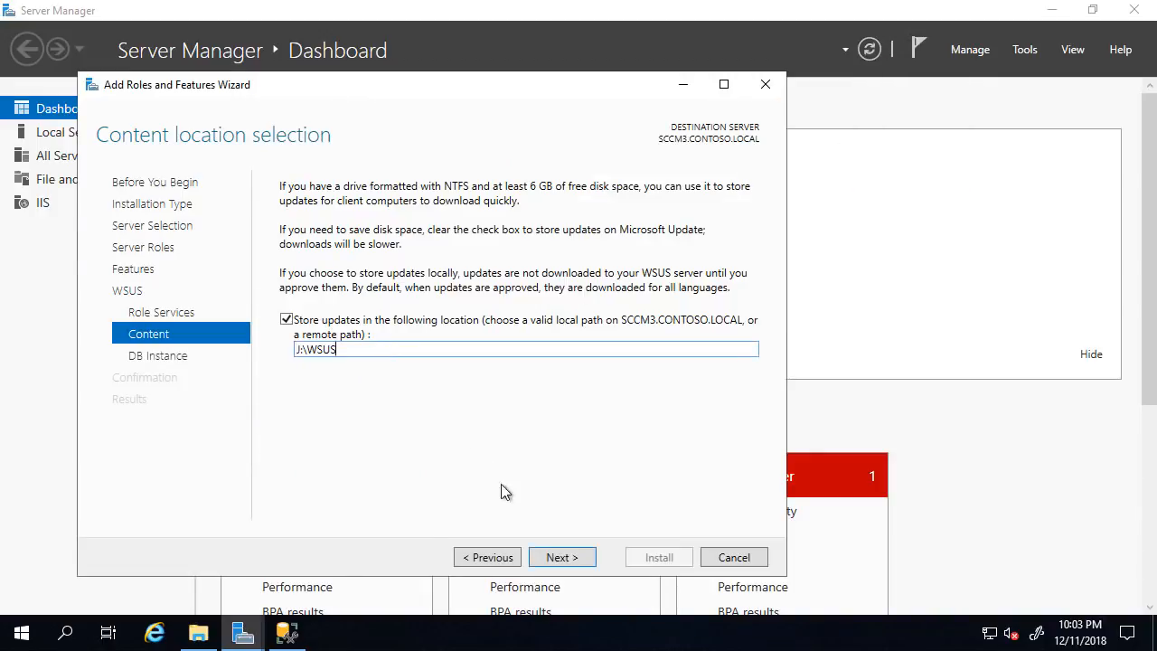
left_click(560, 557)
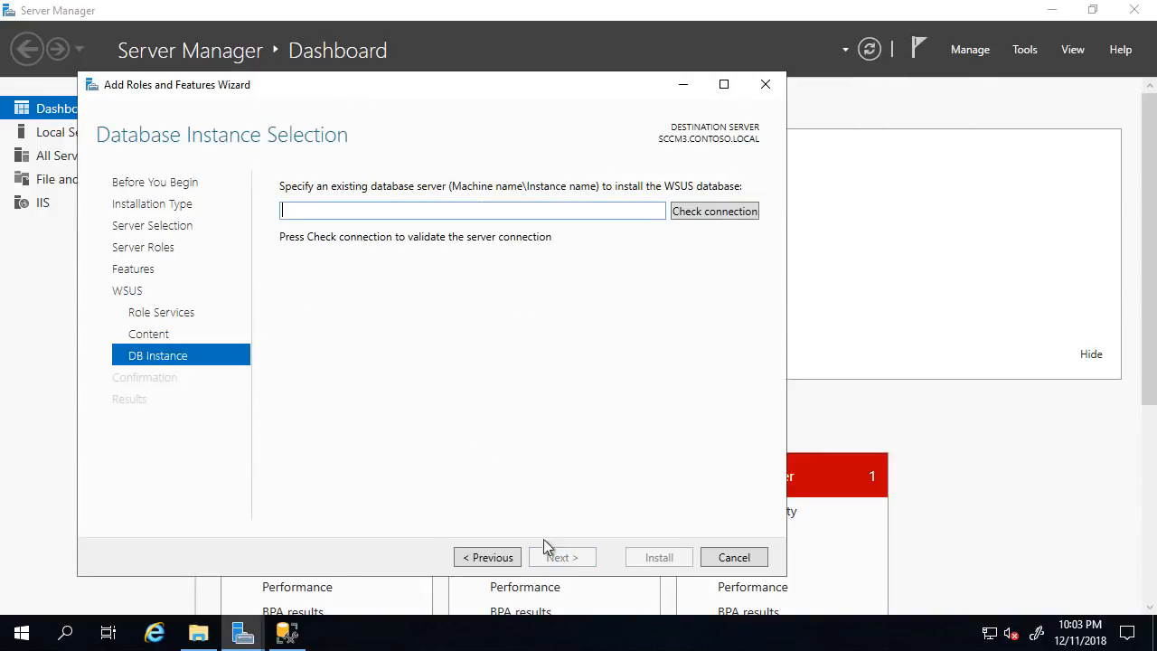
- Set the WSUS database server to SCCM3.CONTOSO.LOCAL, check its connection, and install the selected role and features
left_click(665, 210)
type("SCCM3.CONTOSO.LOCAL")
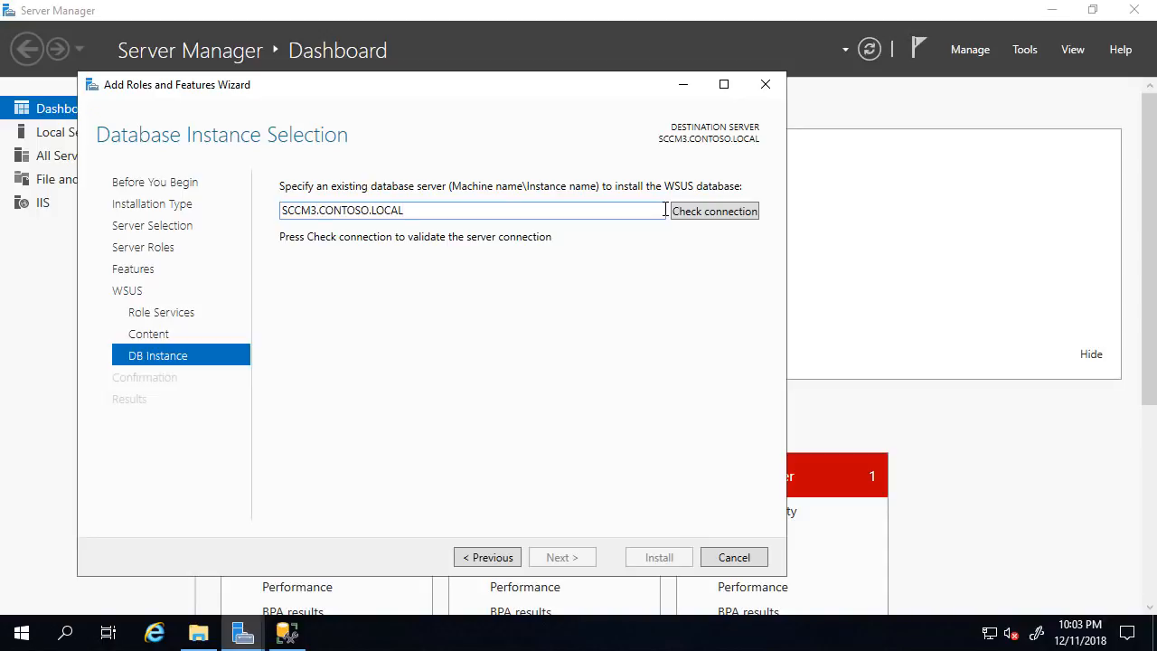
left_click(710, 210)
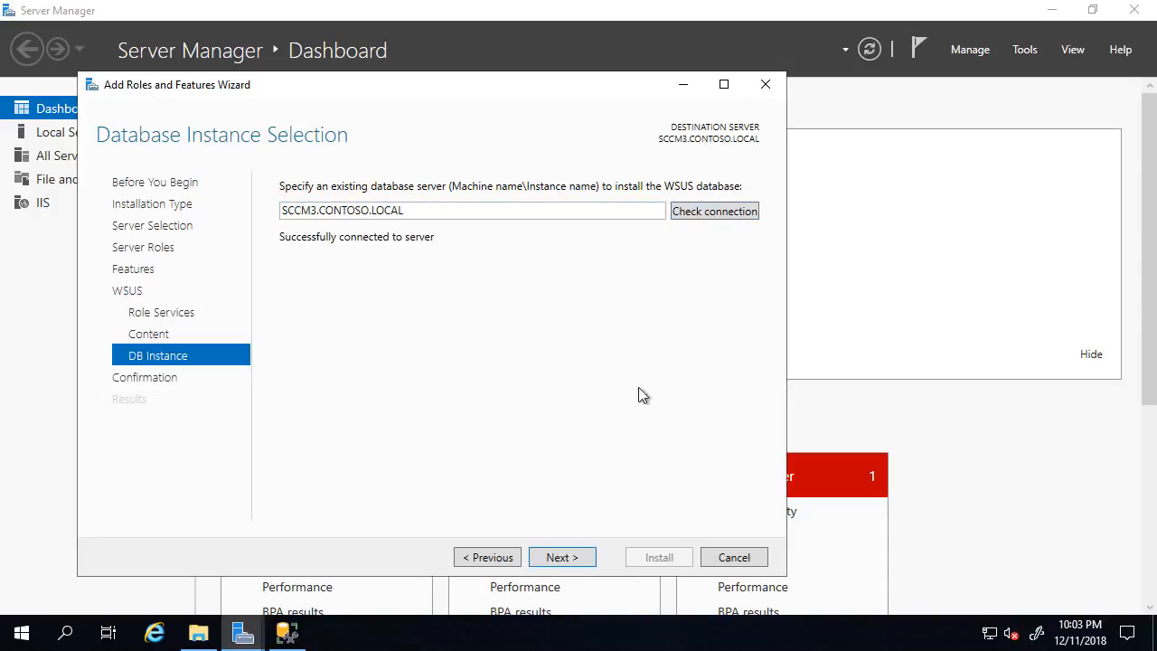
left_click(553, 560)
left_click(659, 558)
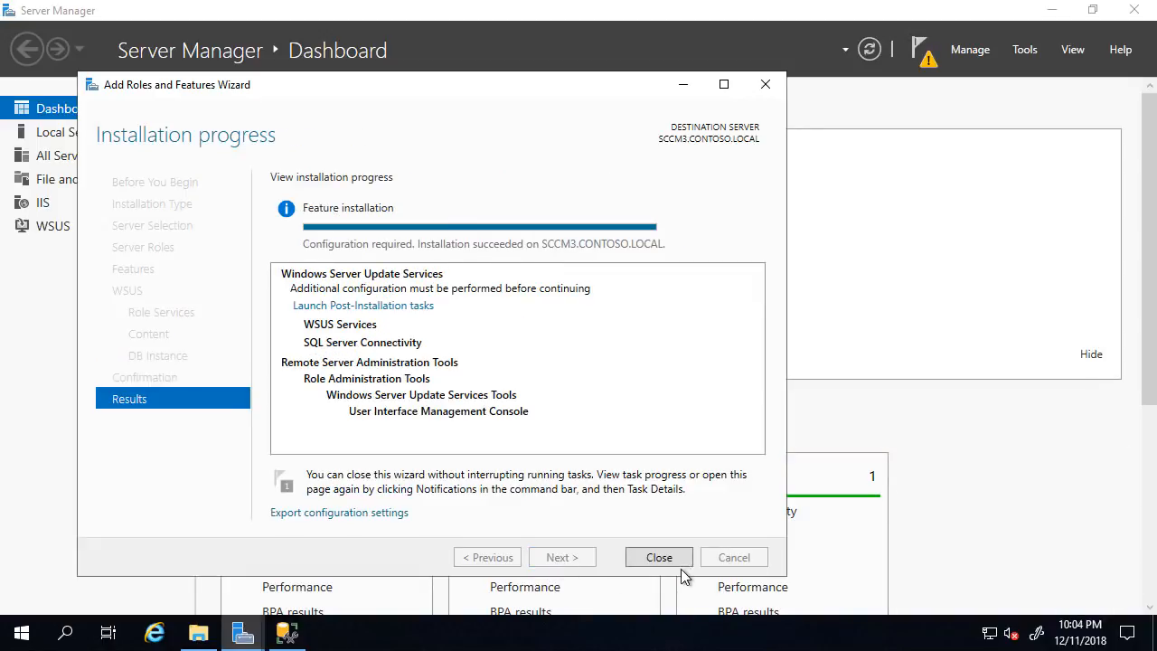
- Close the finished installation wizard and launch the WSUS post-installation tasks from the server notifications
left_click(678, 564)
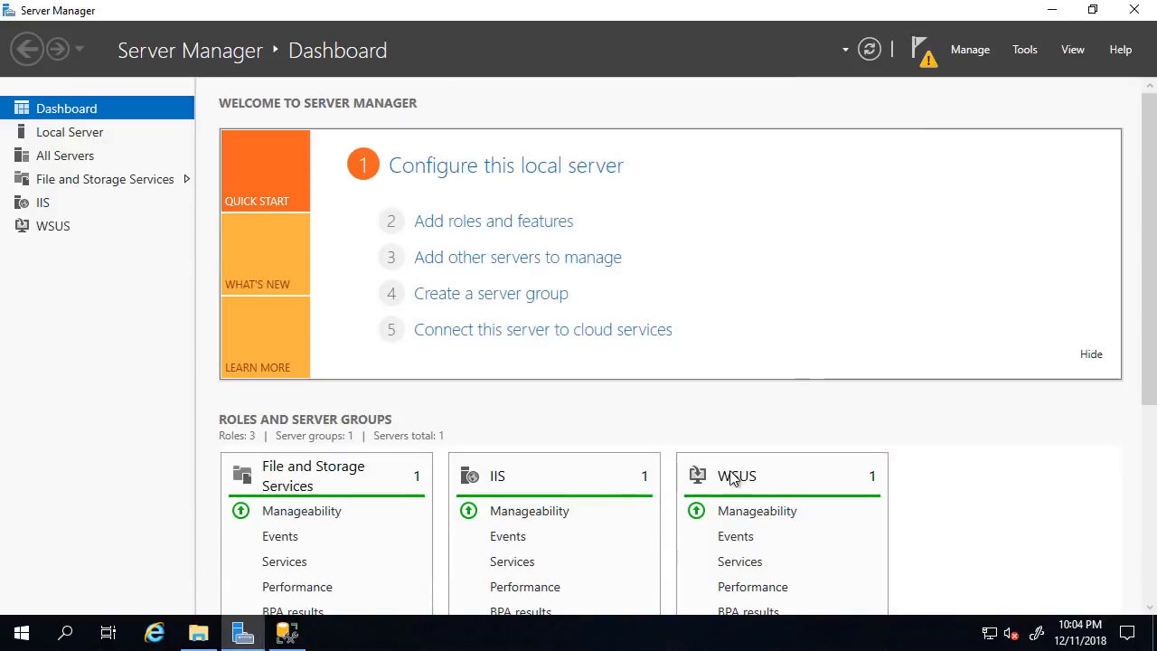
left_click(921, 63)
left_click(729, 160)
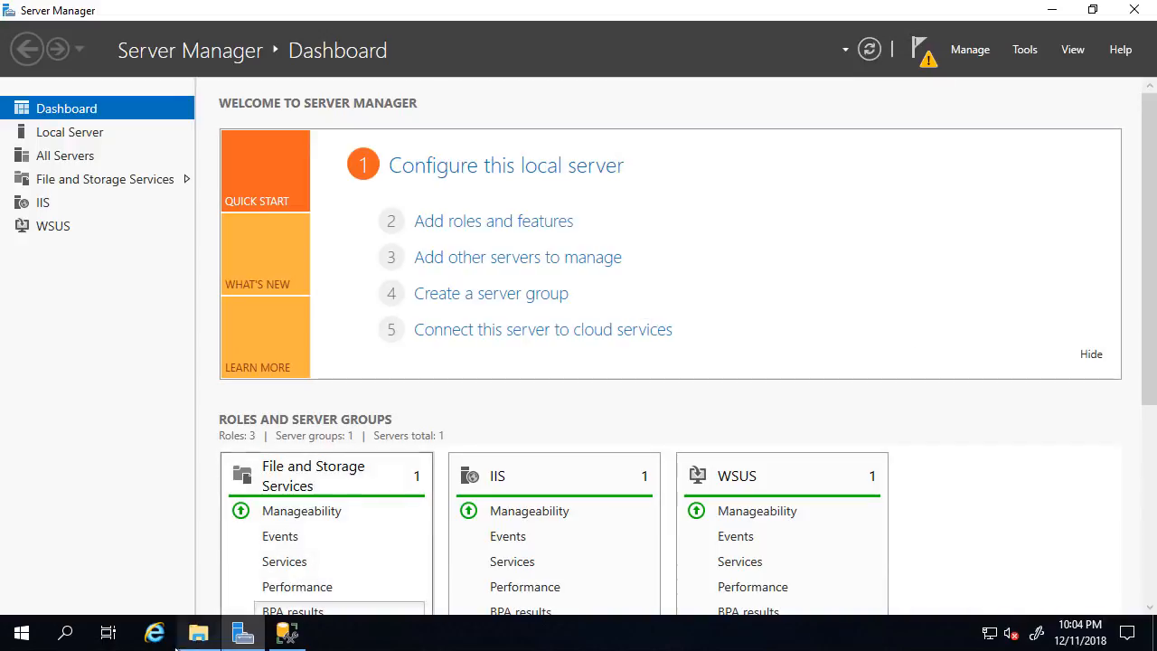
- Open the newest WSUS_PostInstall log from the Temp folder in the Configuration Manager Trace Log Tool at full size
left_click(192, 647)
double_click(542, 183)
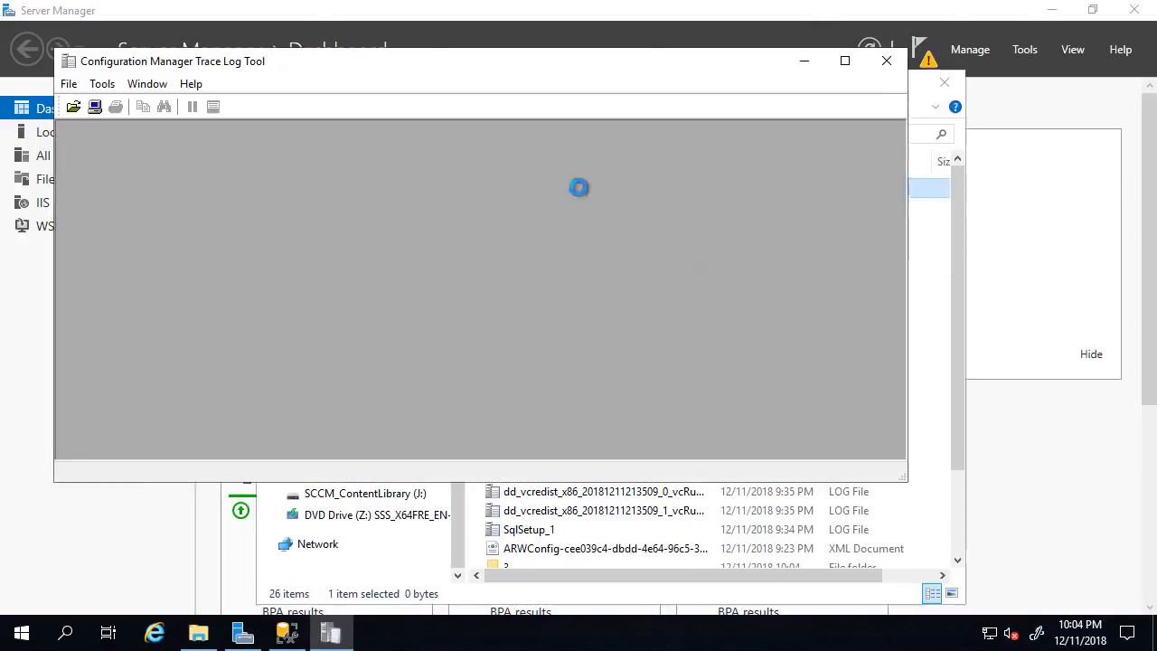
left_click(844, 60)
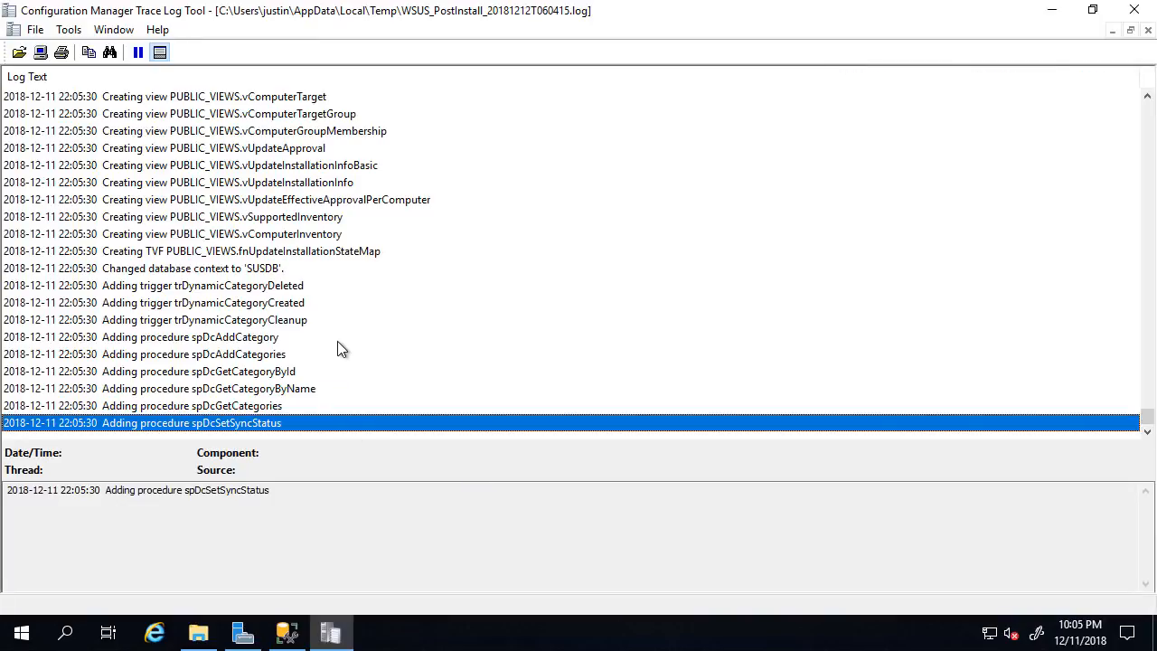
- Find the "Install type is: Upgrade" entry in the post-install log and examine the lines around it
left_click(337, 340)
key("ctrl+f")
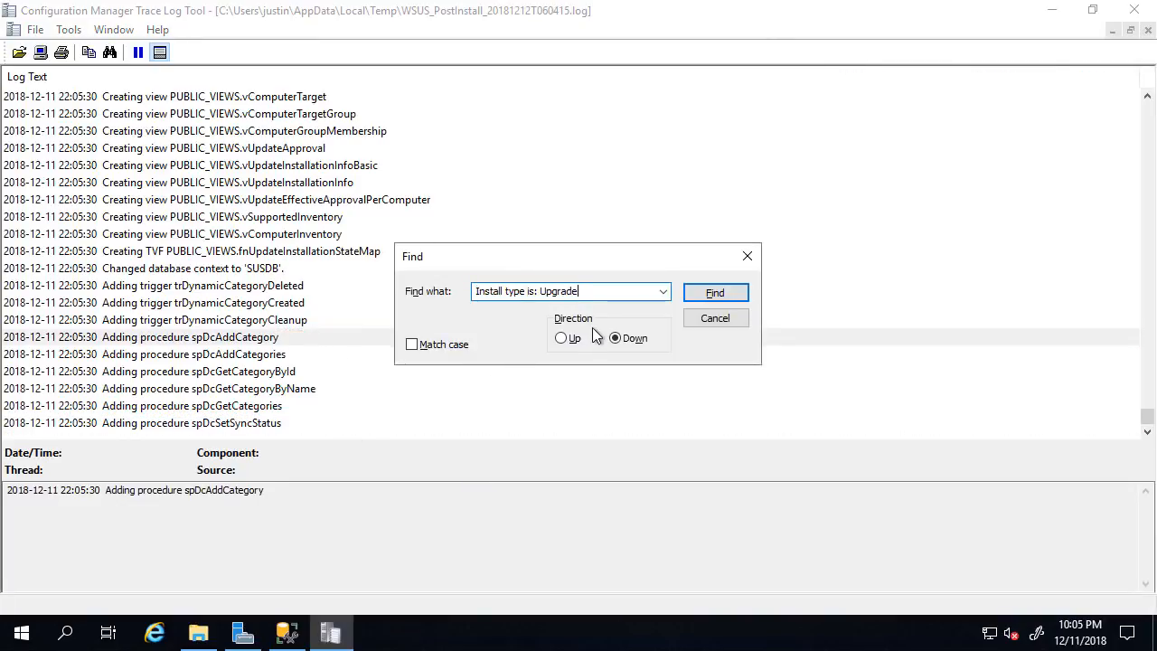
left_click(716, 300)
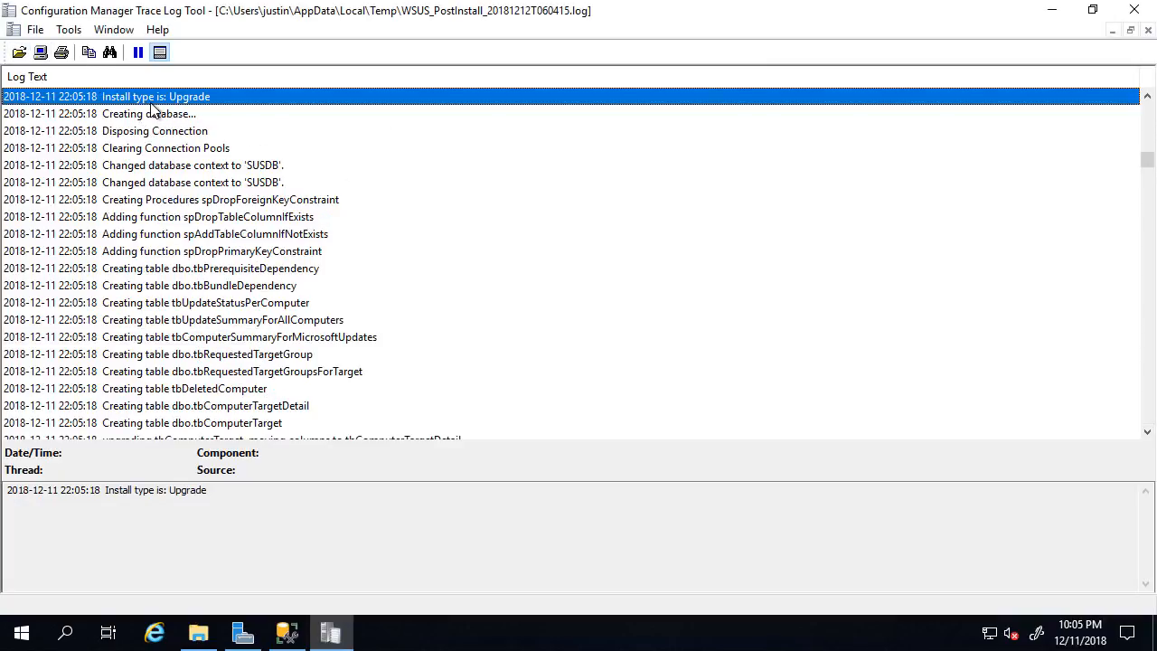
scroll(165, 131, "up", 2)
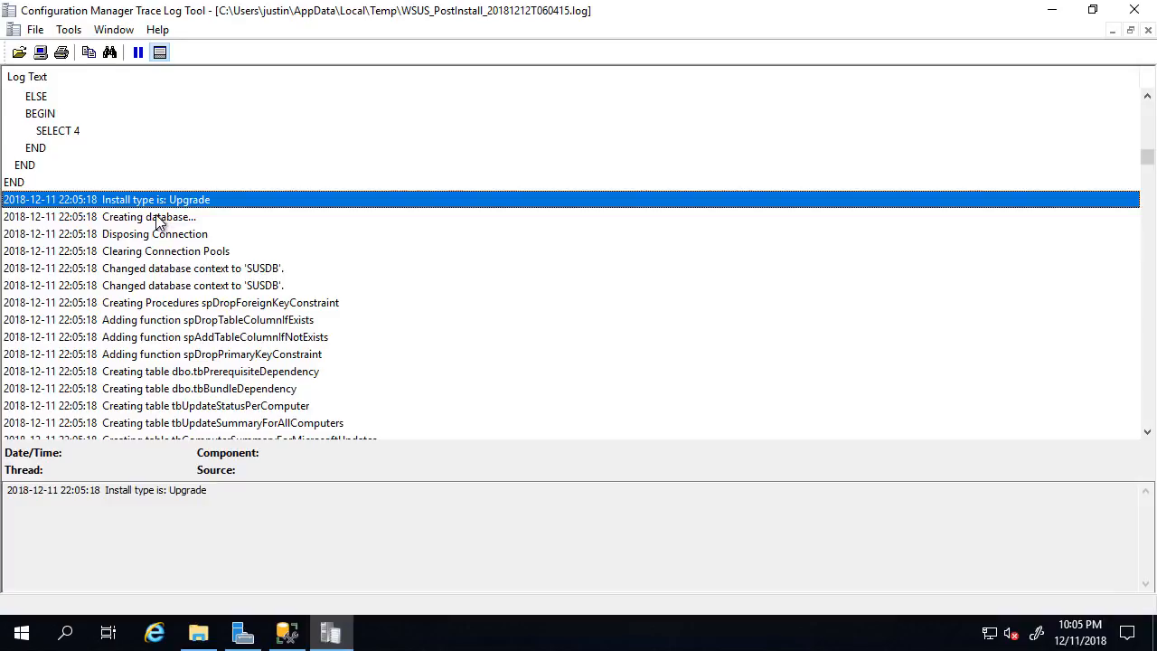
scroll(166, 204, "down", 2)
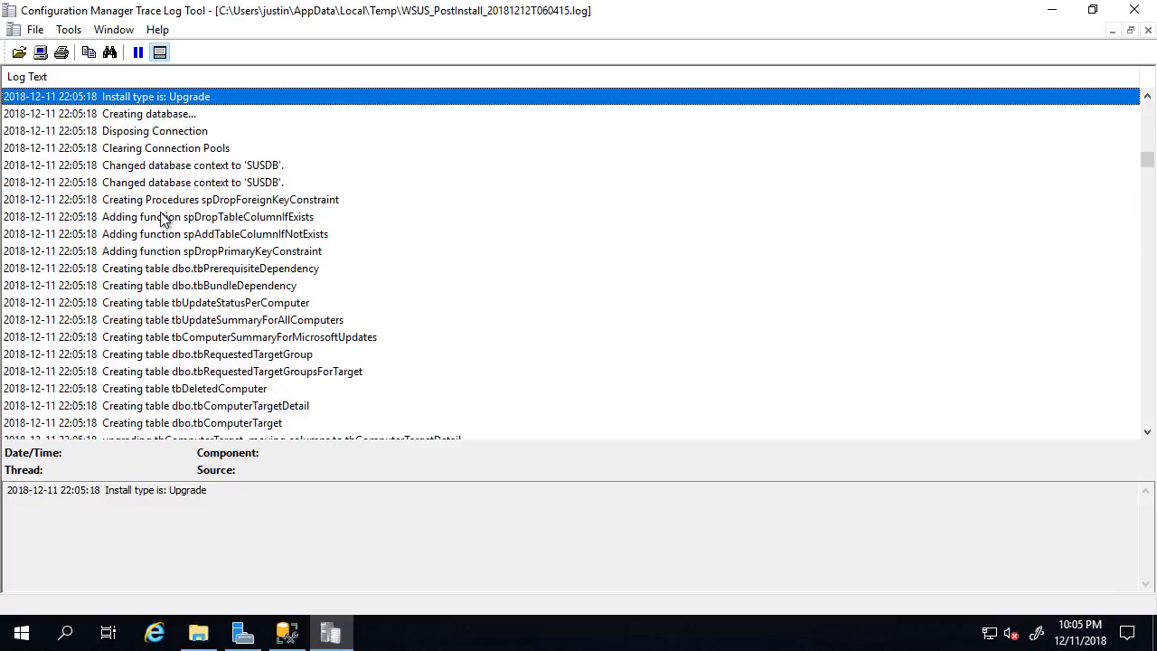
scroll(166, 204, "up", 5)
scroll(167, 194, "up", 5)
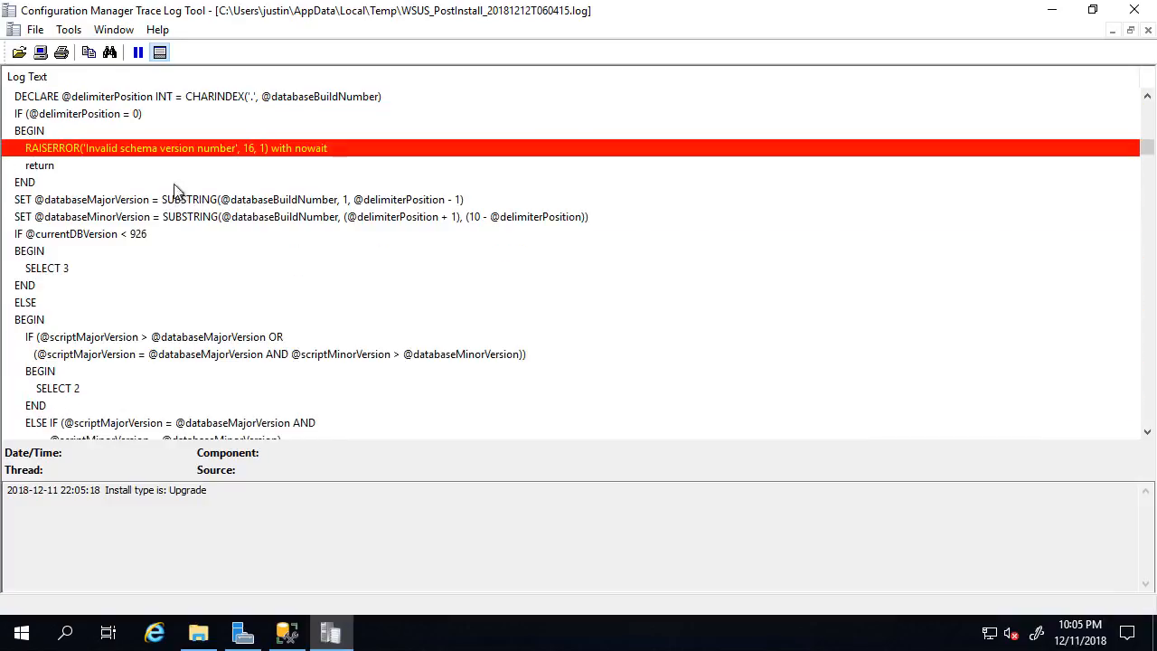
- Check the post-deployment configuration status in Server Manager and open the Windows Server Update Services console
left_click(1055, 16)
left_click(922, 51)
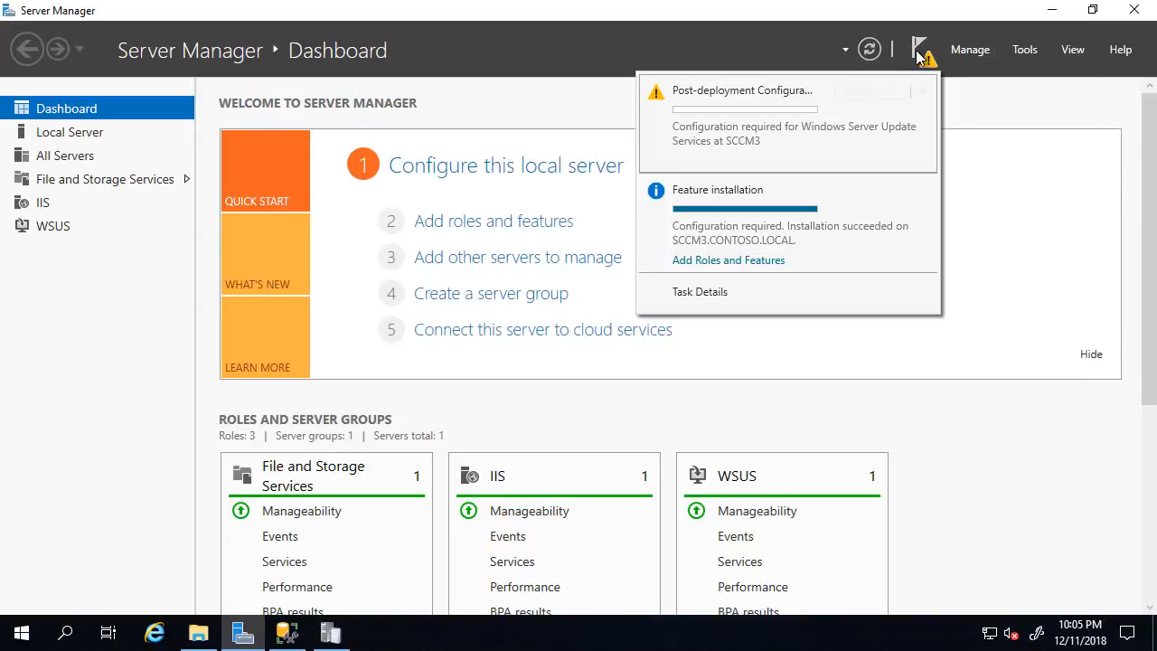
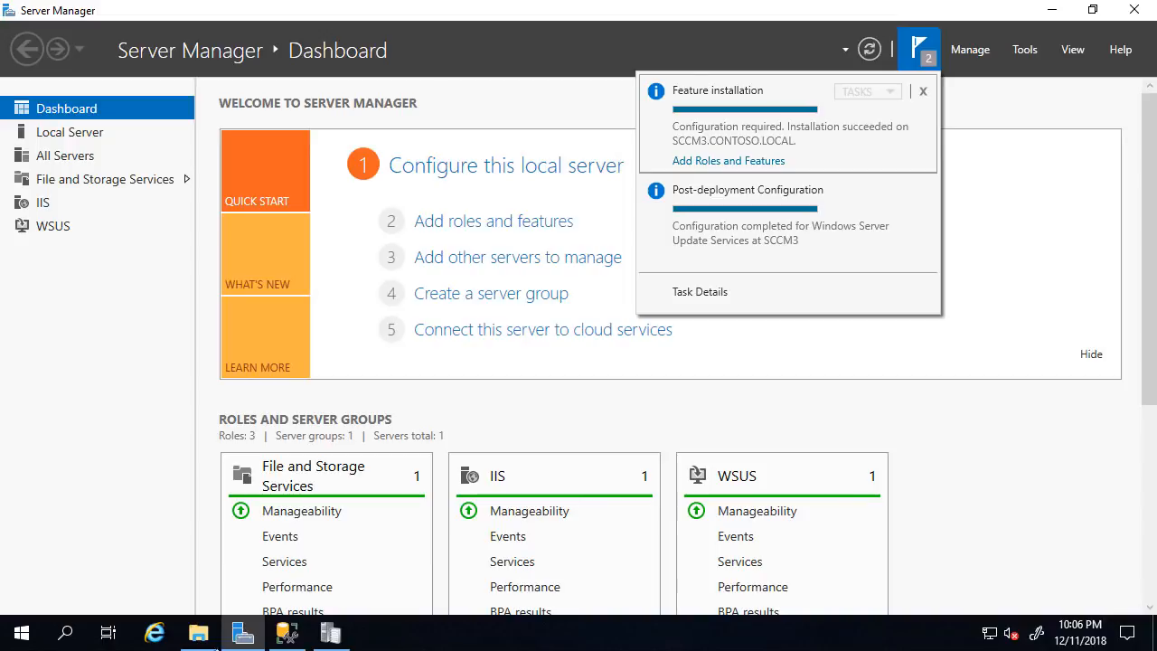
left_click(23, 632)
type("wsus")
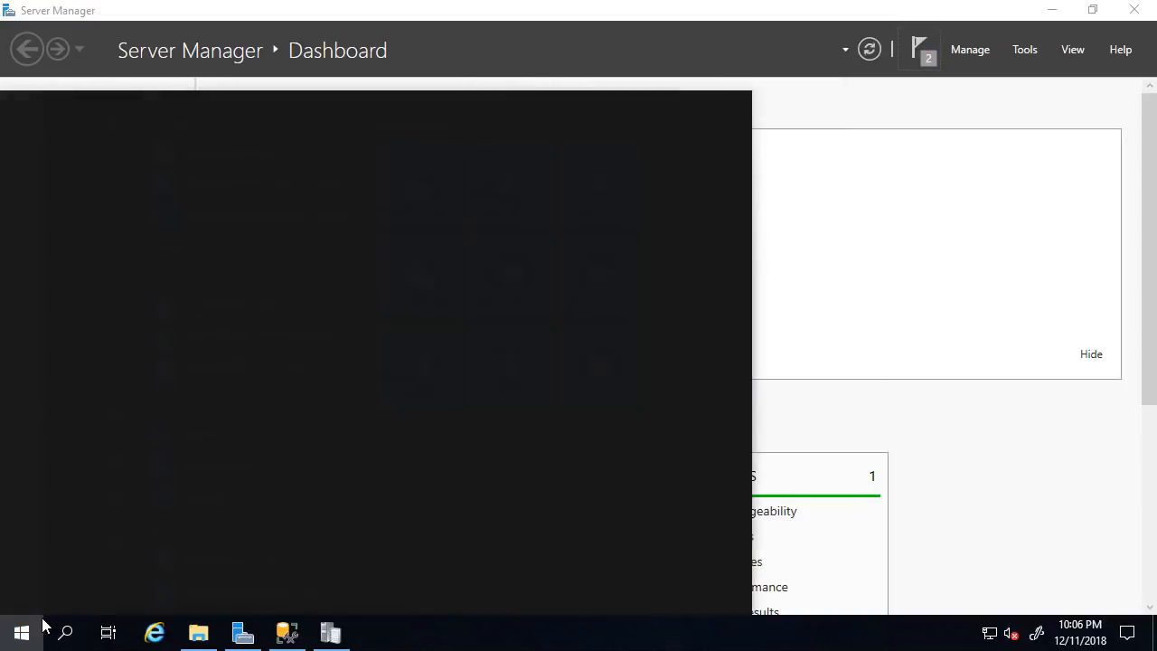
key("Return")
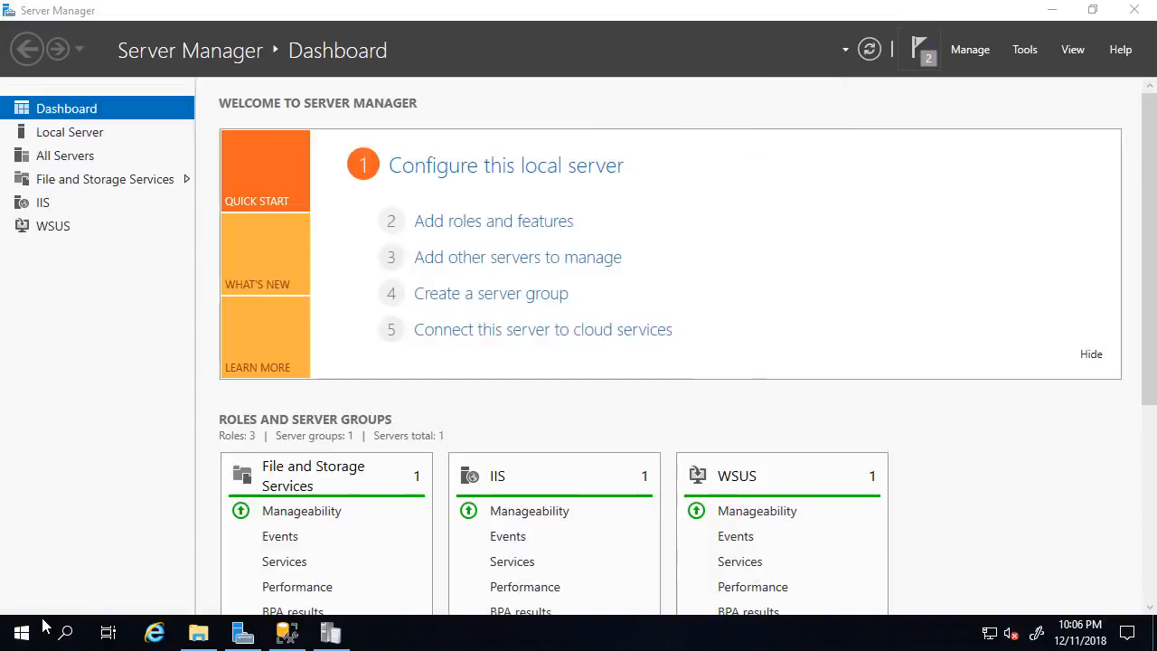
key("Left")
key("space")
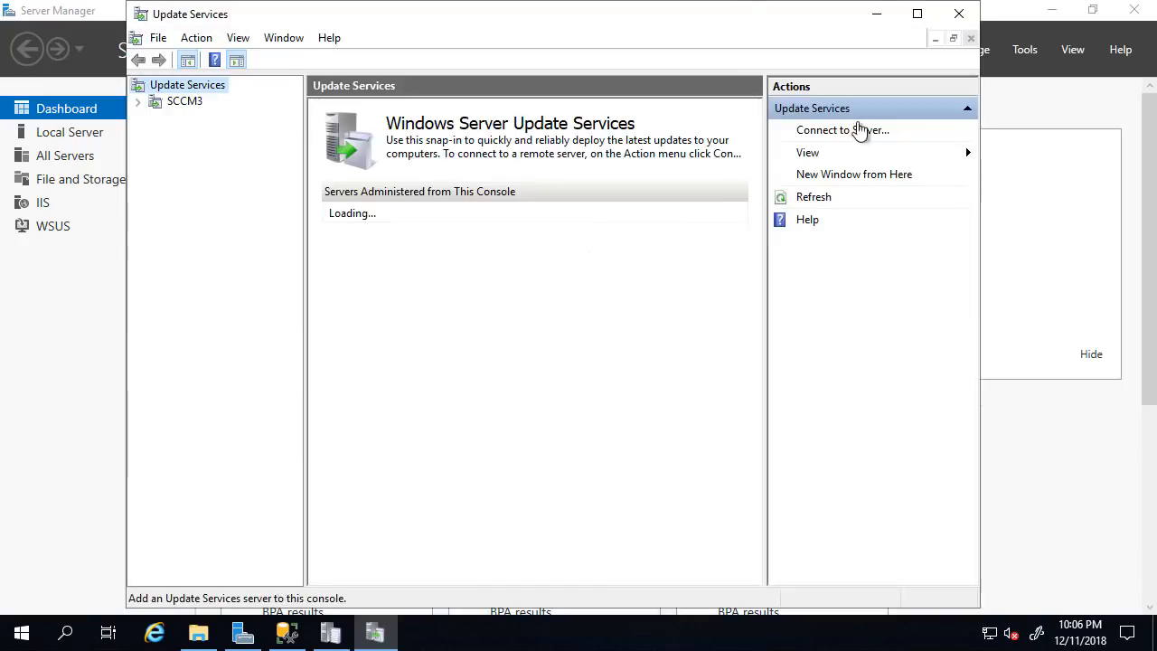
- List all updates on SCCM3 with status Any and approval Any Except Declined in the enlarged console
double_click(188, 123)
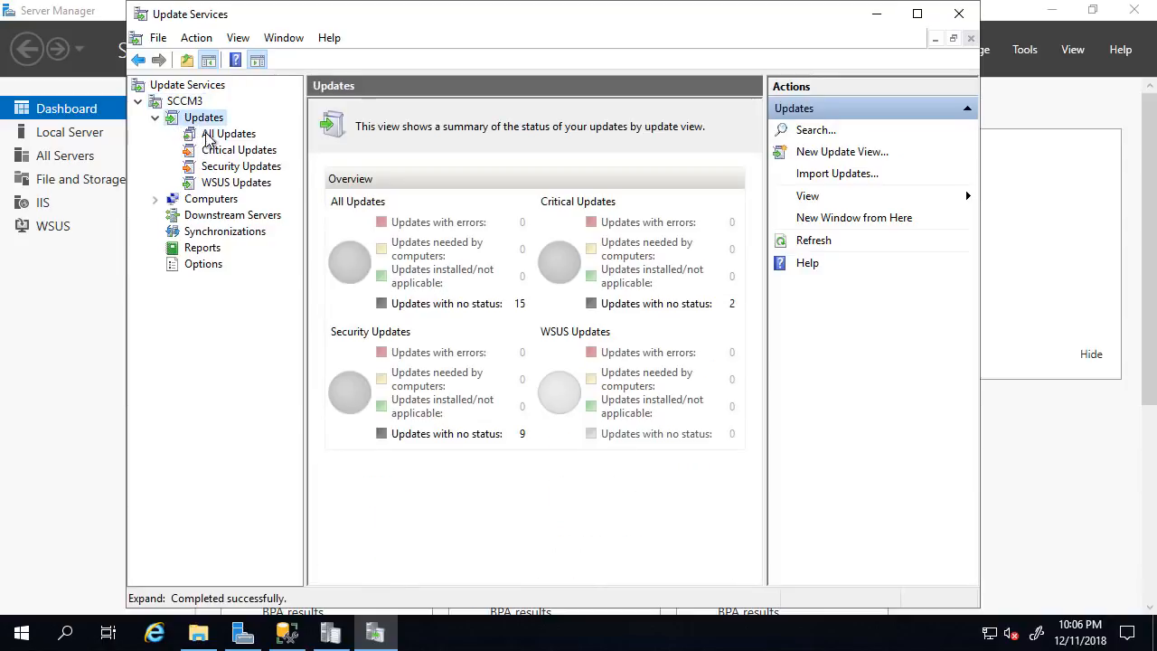
left_click(227, 134)
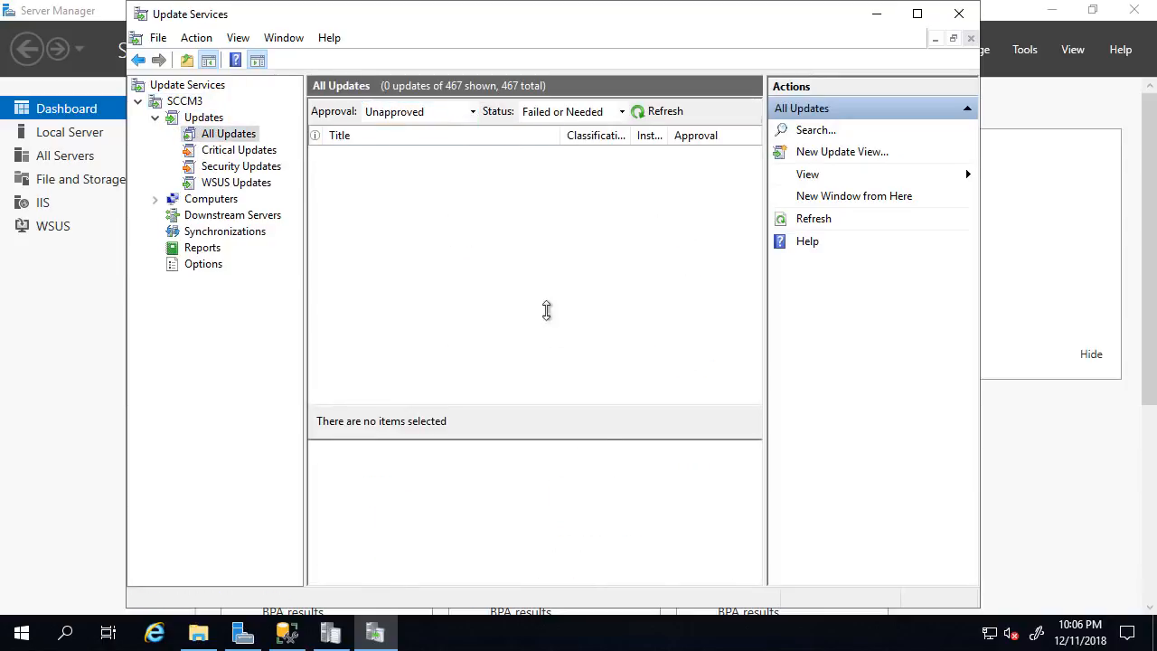
left_click(621, 112)
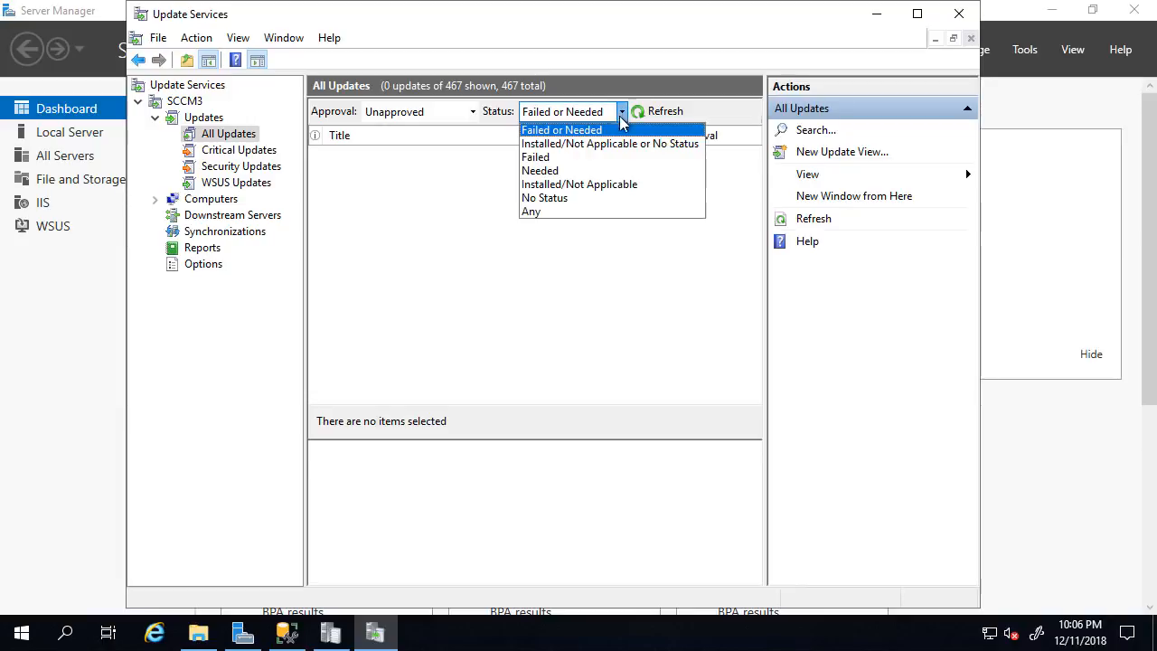
left_click(532, 211)
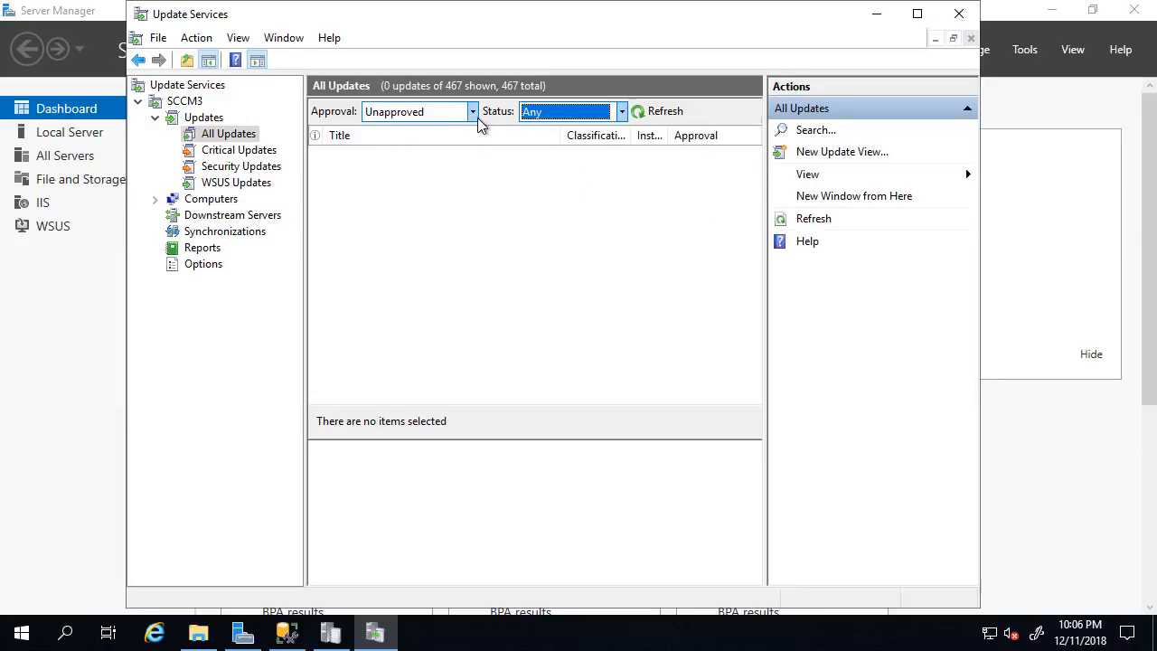
left_click(472, 112)
left_click(419, 171)
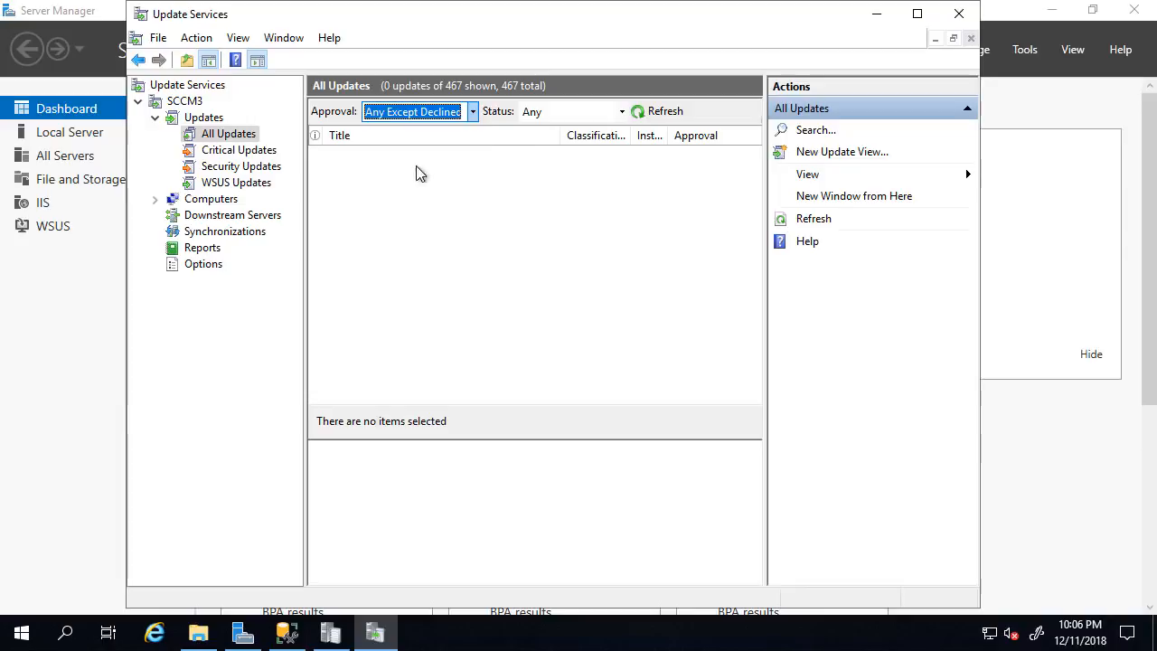
left_click(662, 111)
left_click(916, 13)
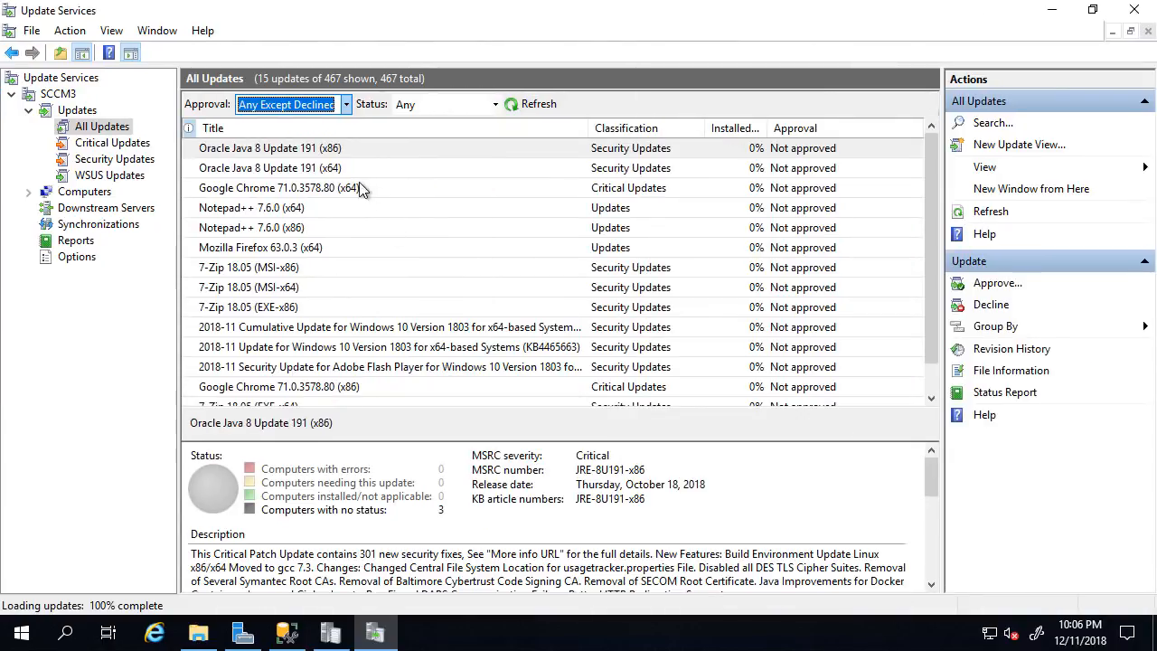
- Examine the third-party and 2018-11 Windows 10 updates in the list, and close Update Services and Server Manager
left_click(292, 167)
left_click(277, 233, "shift")
scroll(304, 251, "down", 1)
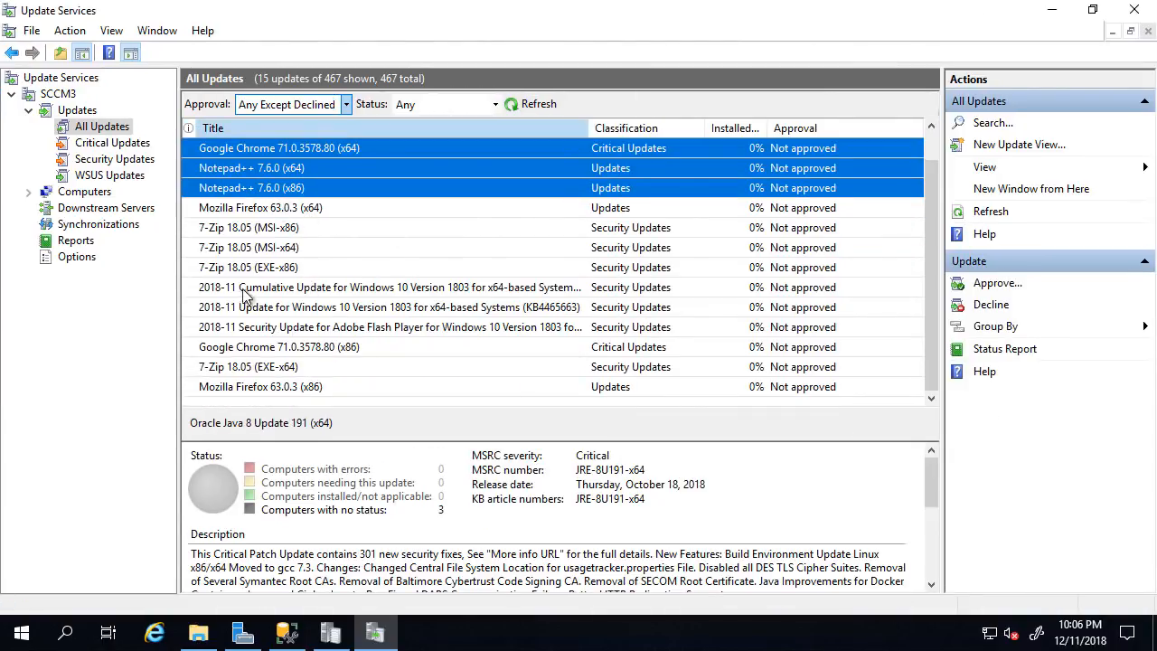
left_click(243, 291)
left_click(271, 329, "shift")
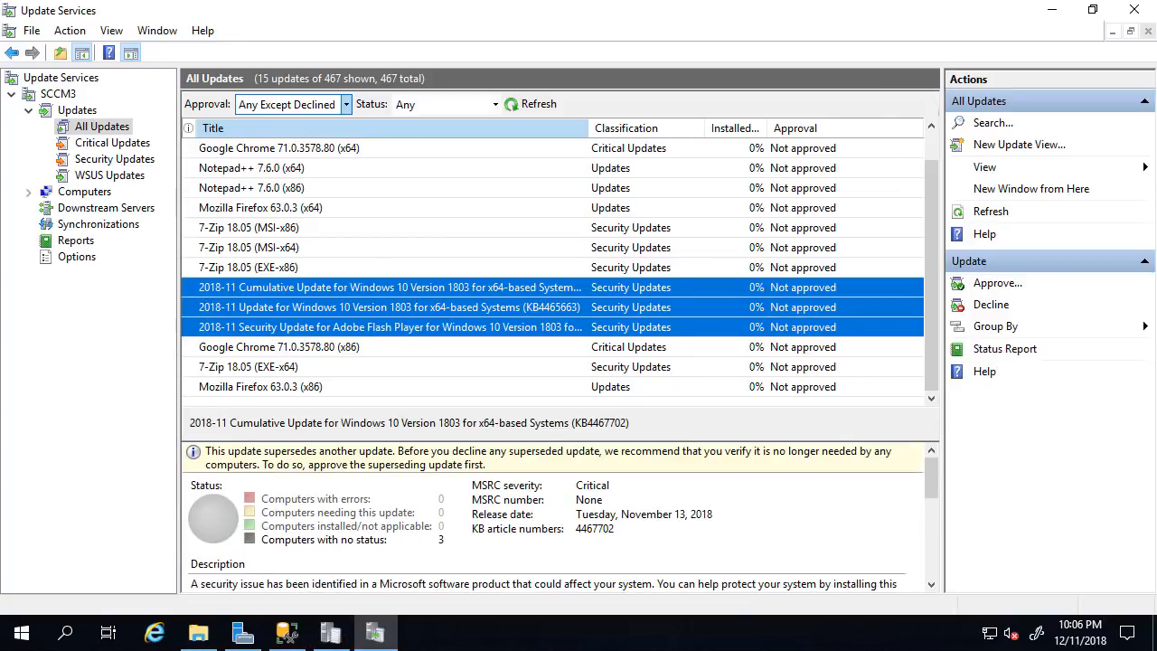
left_click(1134, 10)
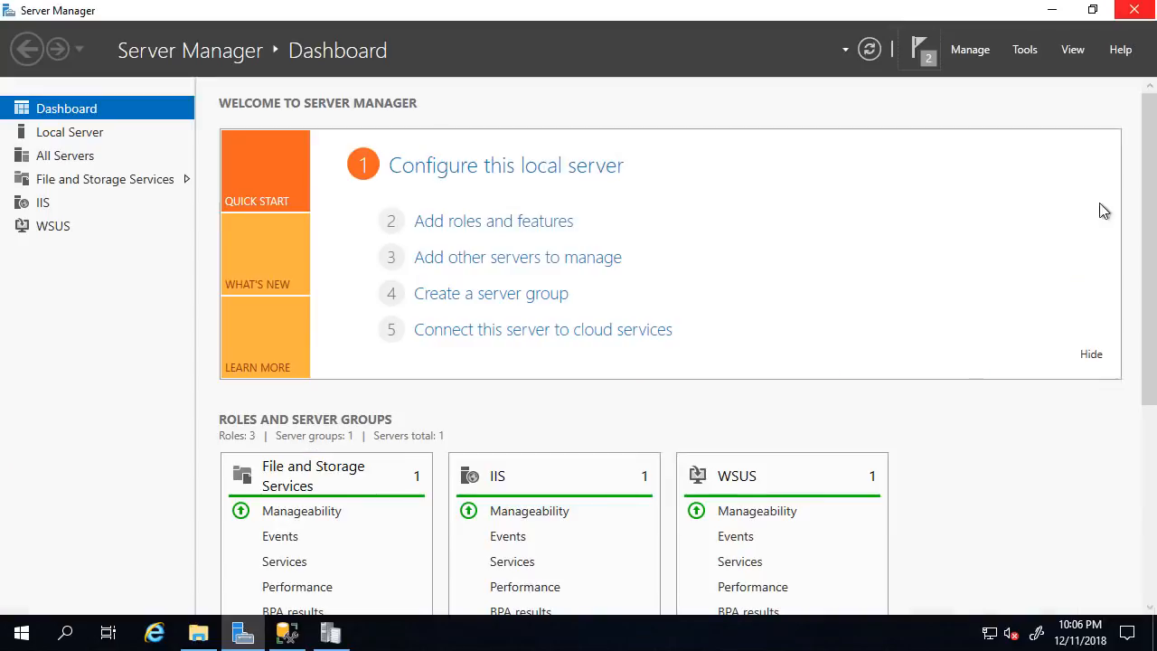
left_click(1136, 10)
- Open the local computer certificates console at full size and widen its store tree
left_click(22, 634)
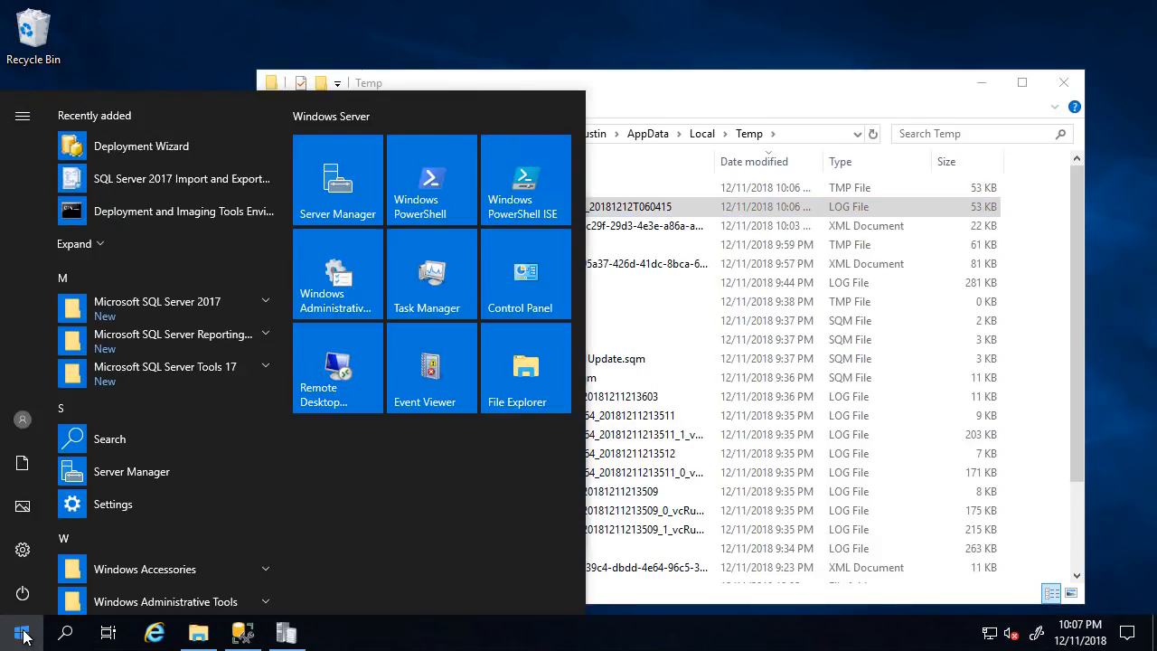
type("cert")
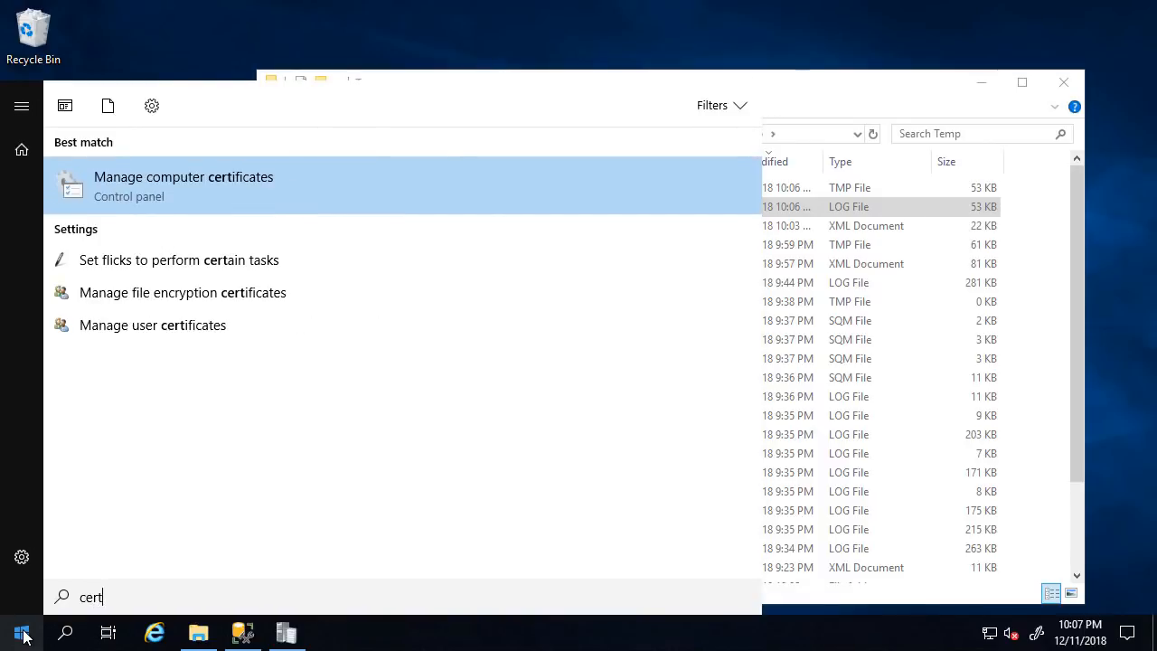
key("Return")
key("Left")
key("Return")
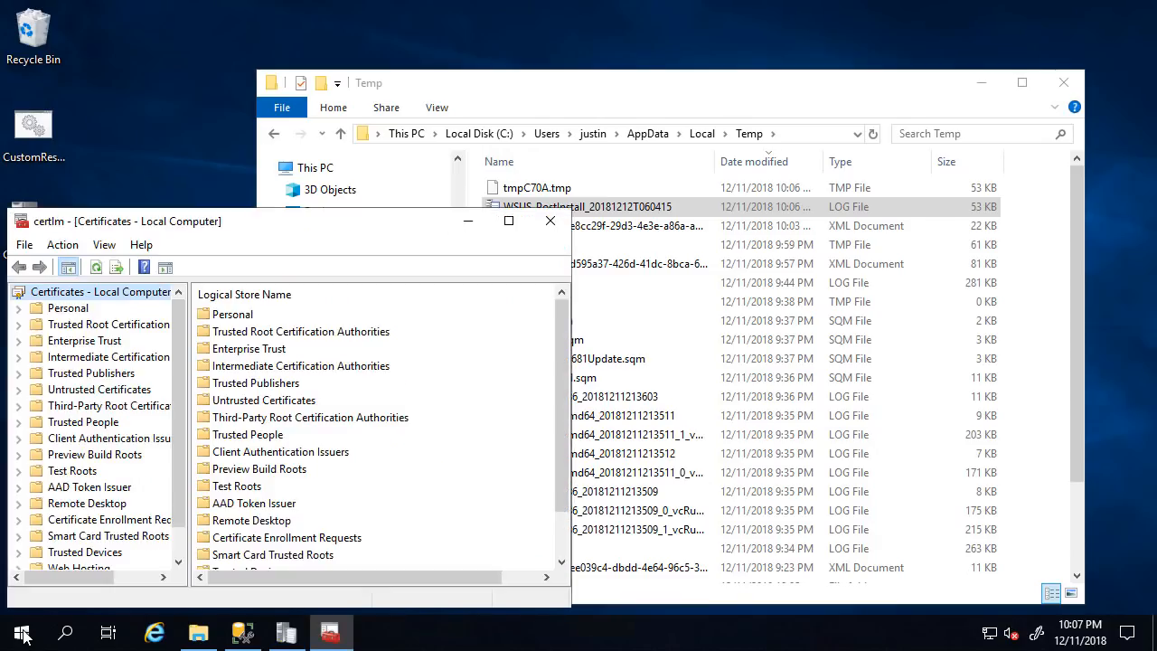
double_click(184, 222)
left_click_drag(181, 97, 420, 97)
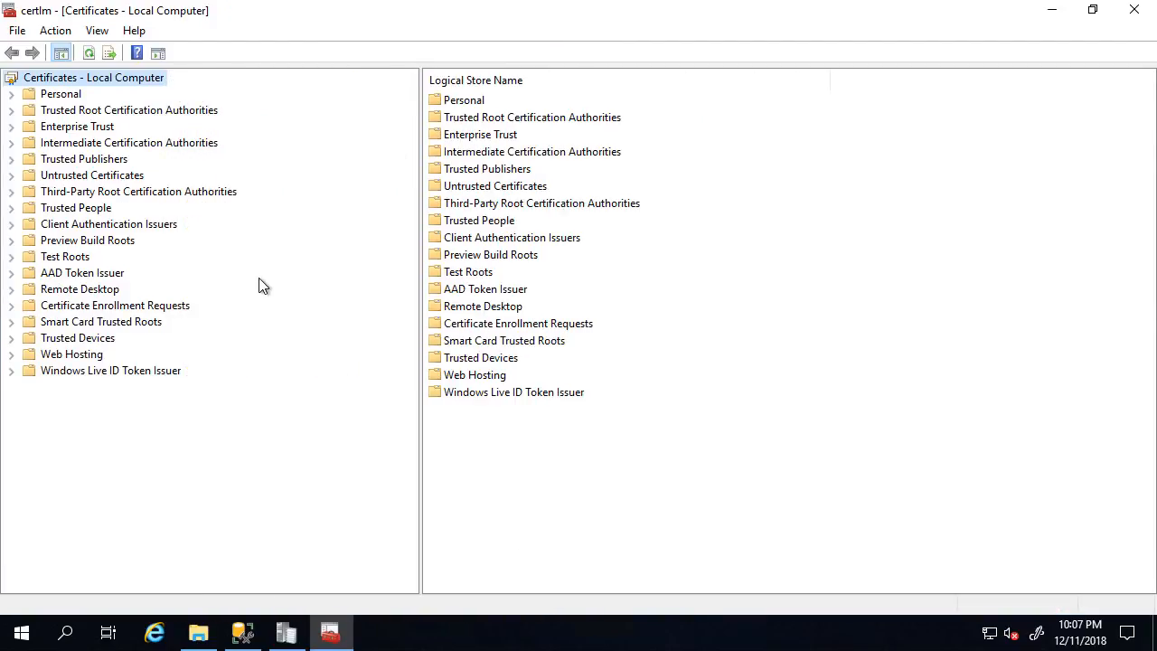
- Start a new certificate request in the Personal certificates store and select the SCCM IIS Certificate template
double_click(62, 97)
left_click(84, 109)
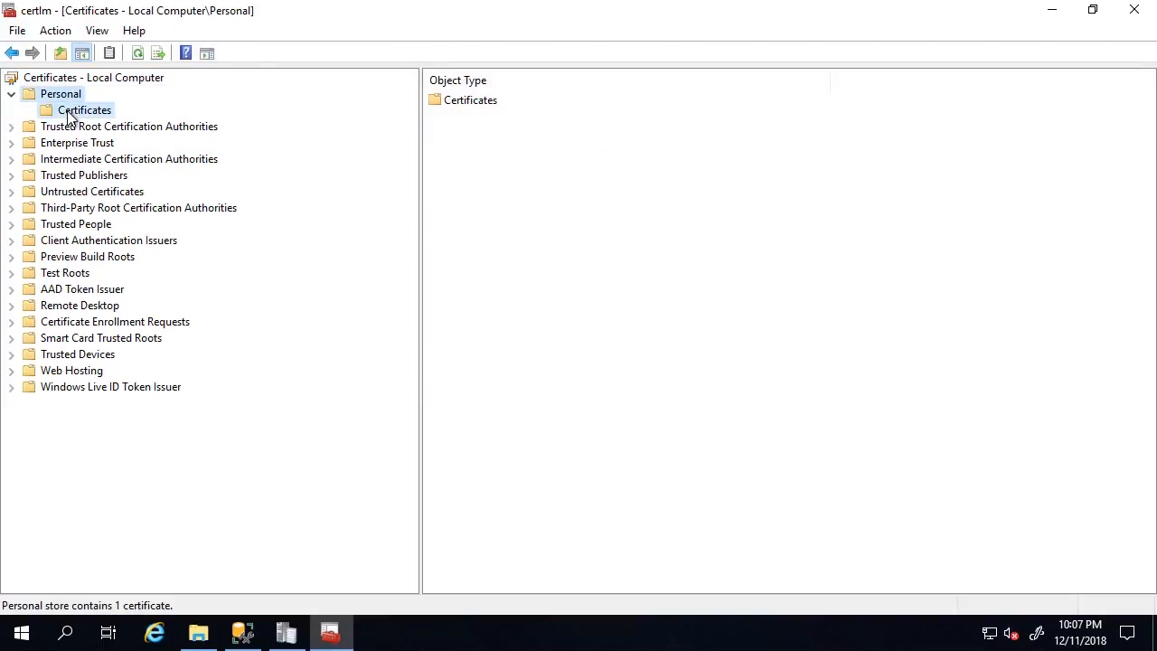
right_click(73, 112)
mouse_move(111, 130)
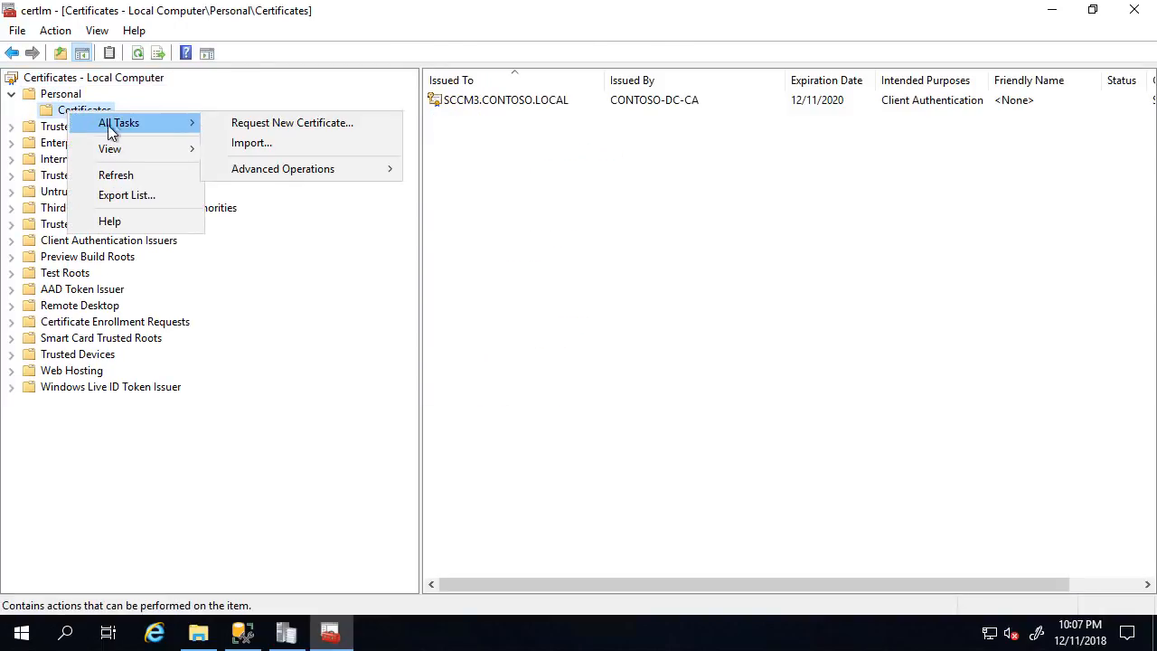
left_click(236, 125)
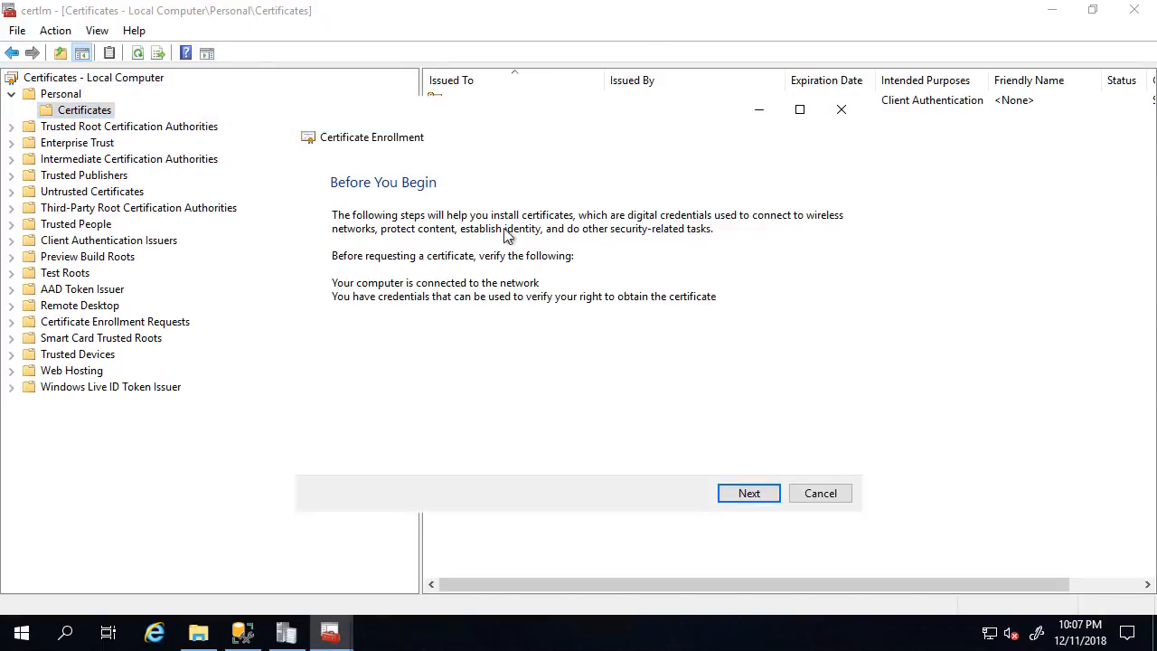
left_click(749, 495)
left_click(749, 494)
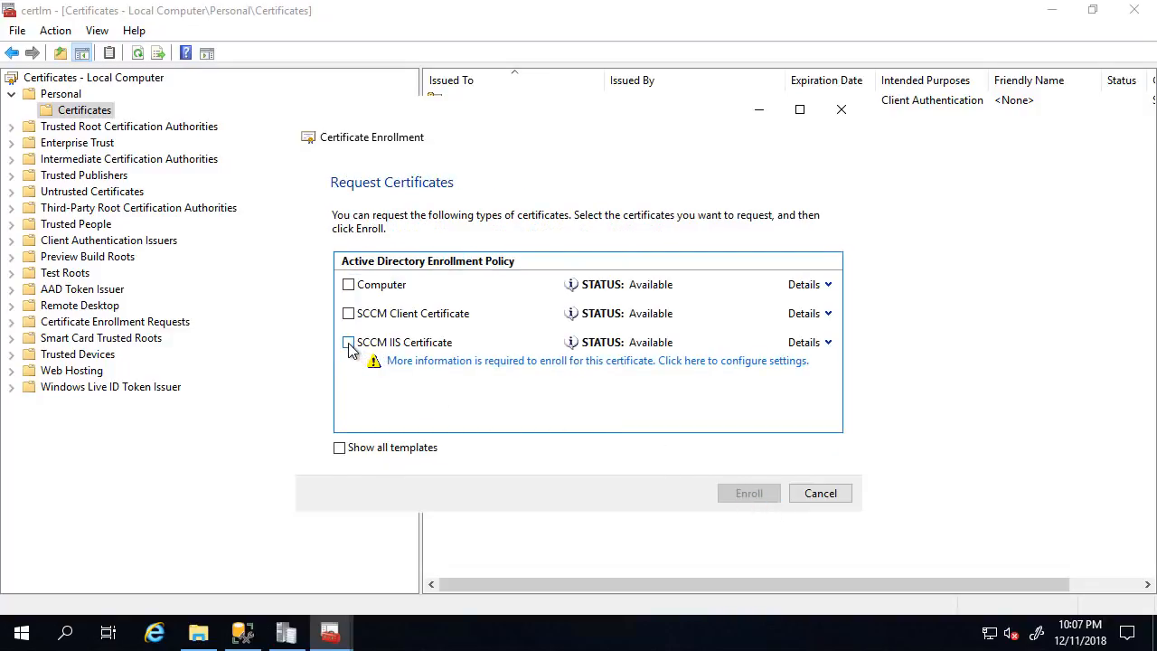
left_click(349, 345)
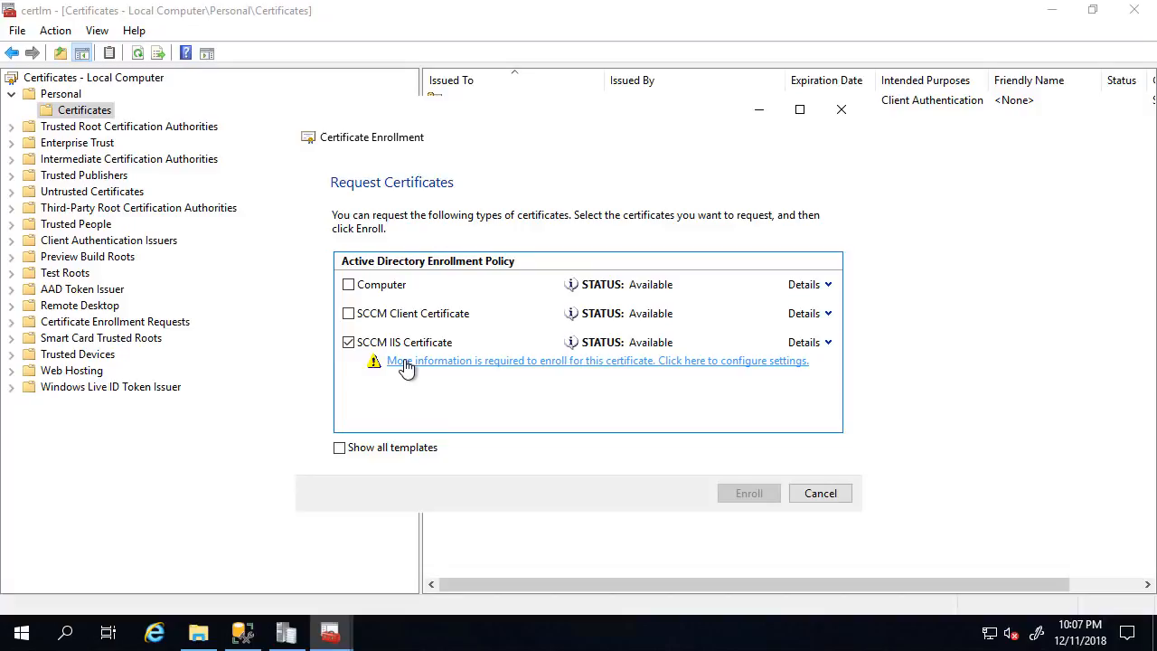
- Add the DNS alternative names SCCM3 and SCCM3.CONTOSO.LOCAL to the SCCM IIS Certificate request
left_click(405, 361)
left_click(428, 441)
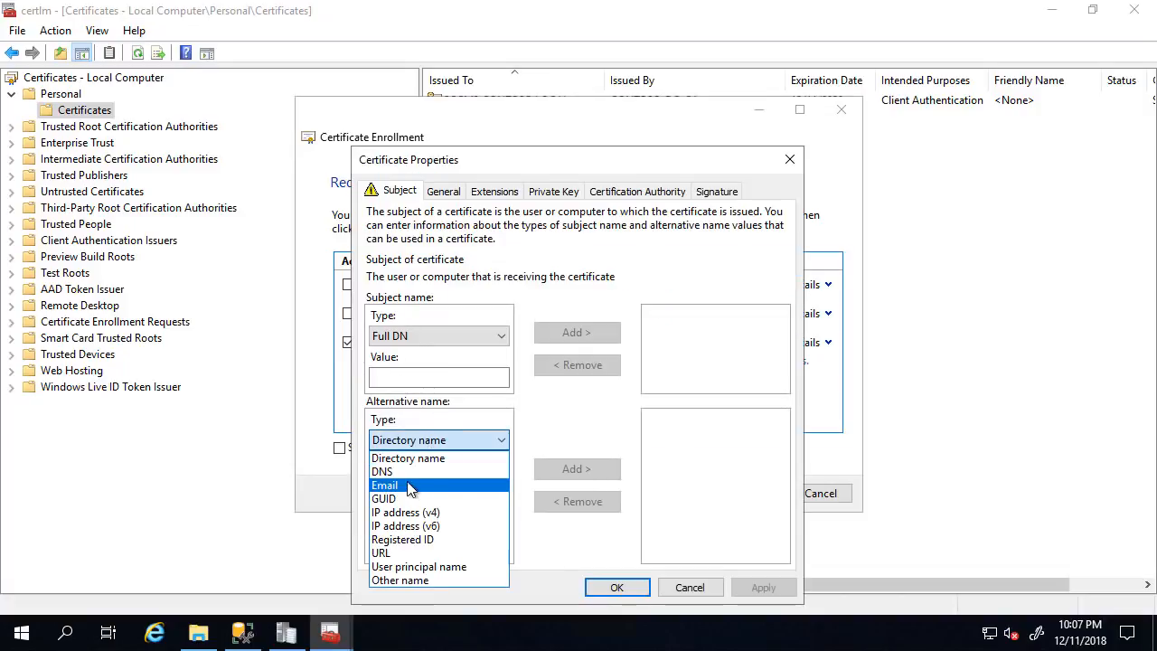
left_click(402, 472)
left_click(408, 479)
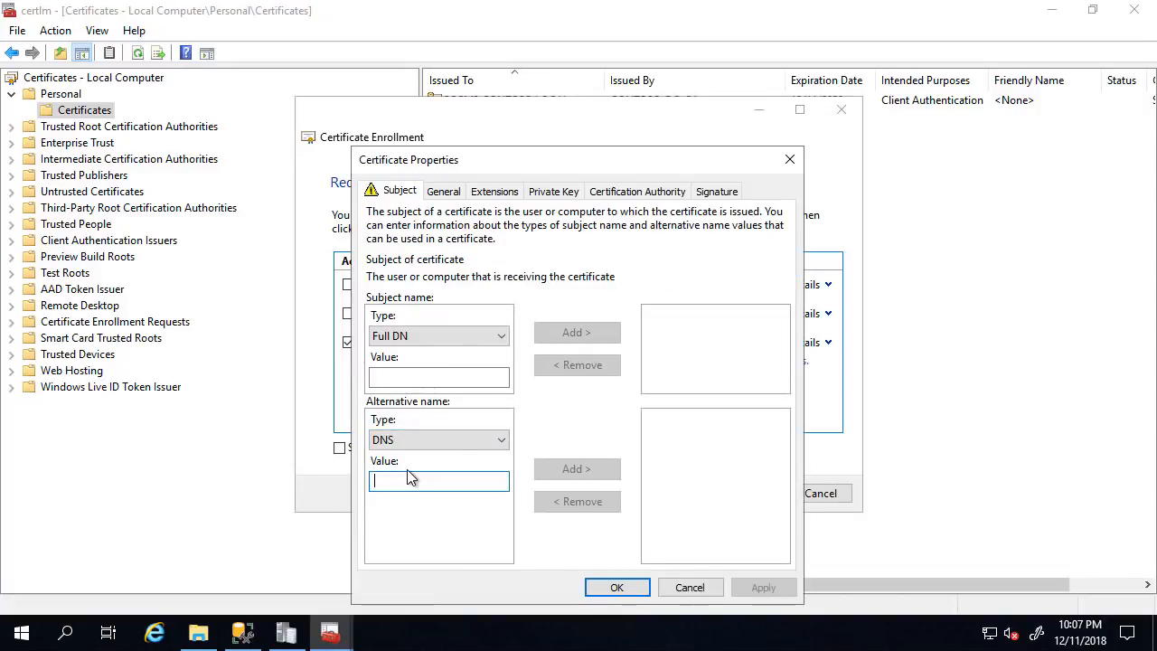
type("SCCM")
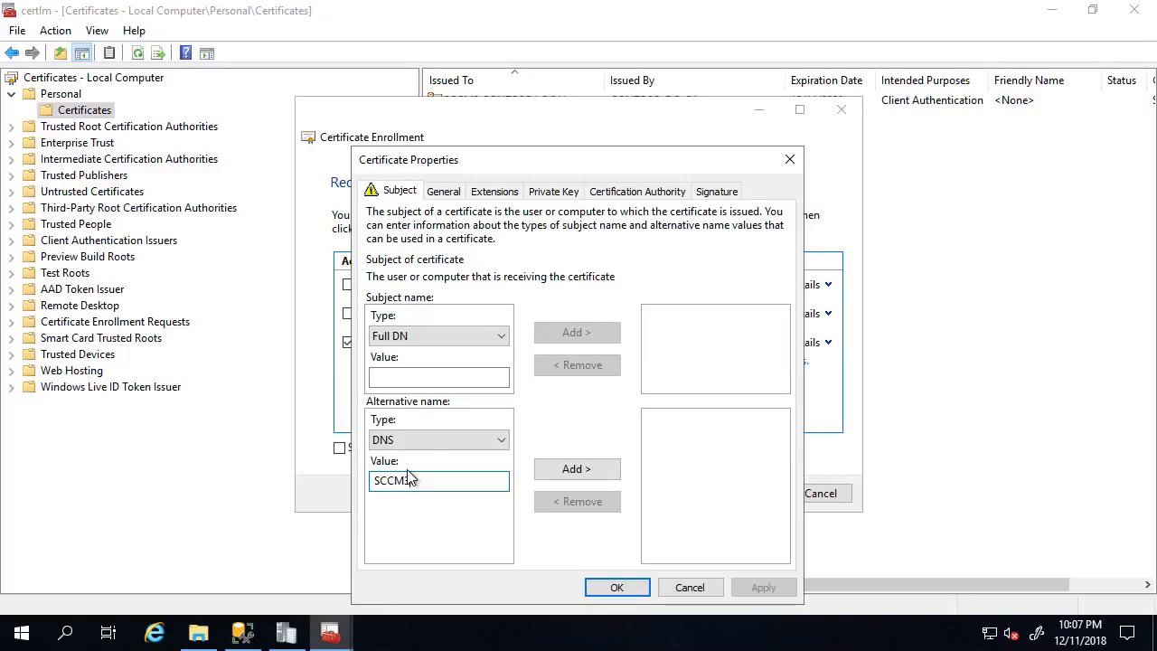
type("3")
left_click(553, 469)
left_click(407, 481)
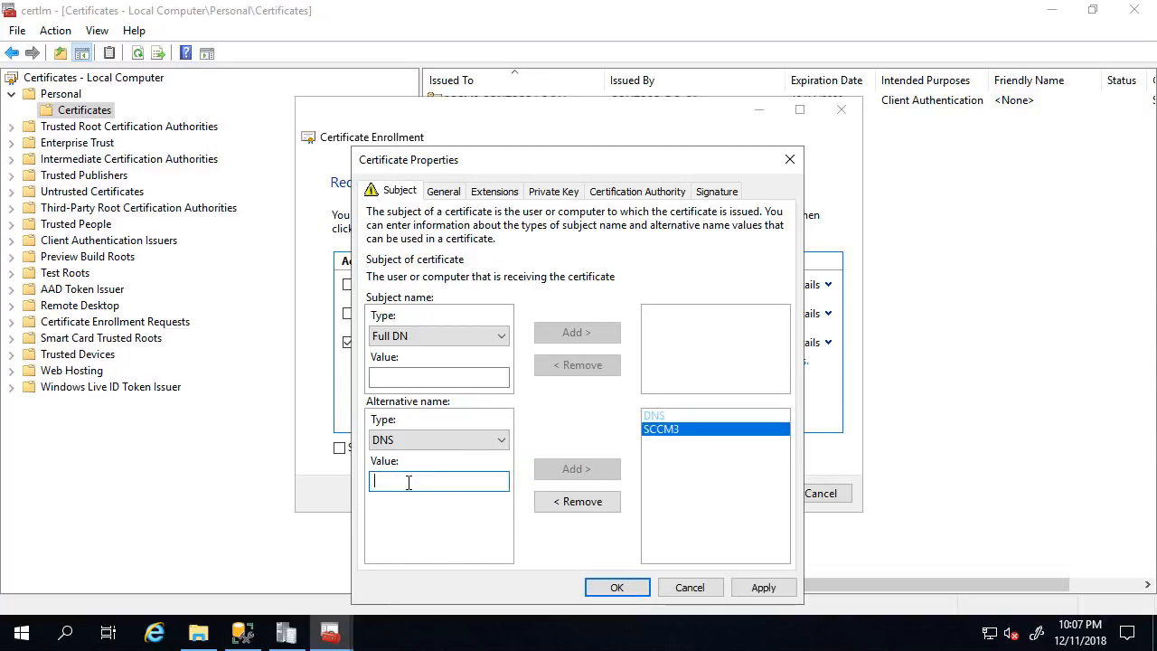
type("SCCM3.CONTOSO.")
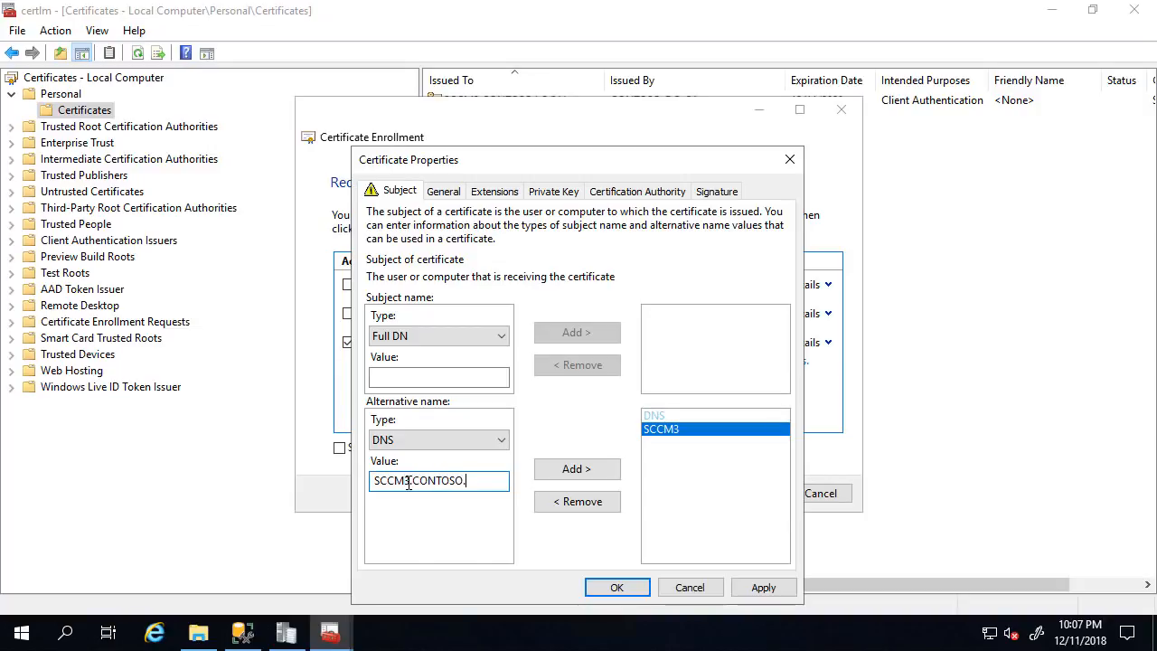
type("LOCAL")
left_click(577, 469)
- Give the certificate the friendly name ConfigMgr IIS Cert, enroll it, and finish the enrollment wizard
left_click(444, 191)
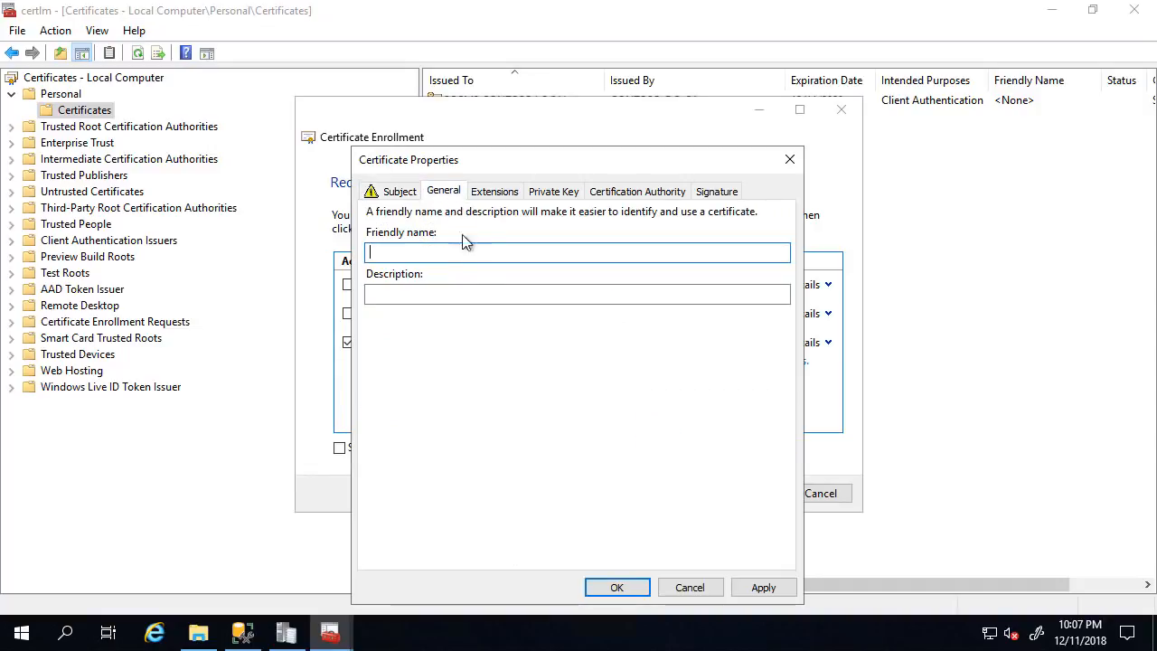
type("ConfigMgr IIS Cert")
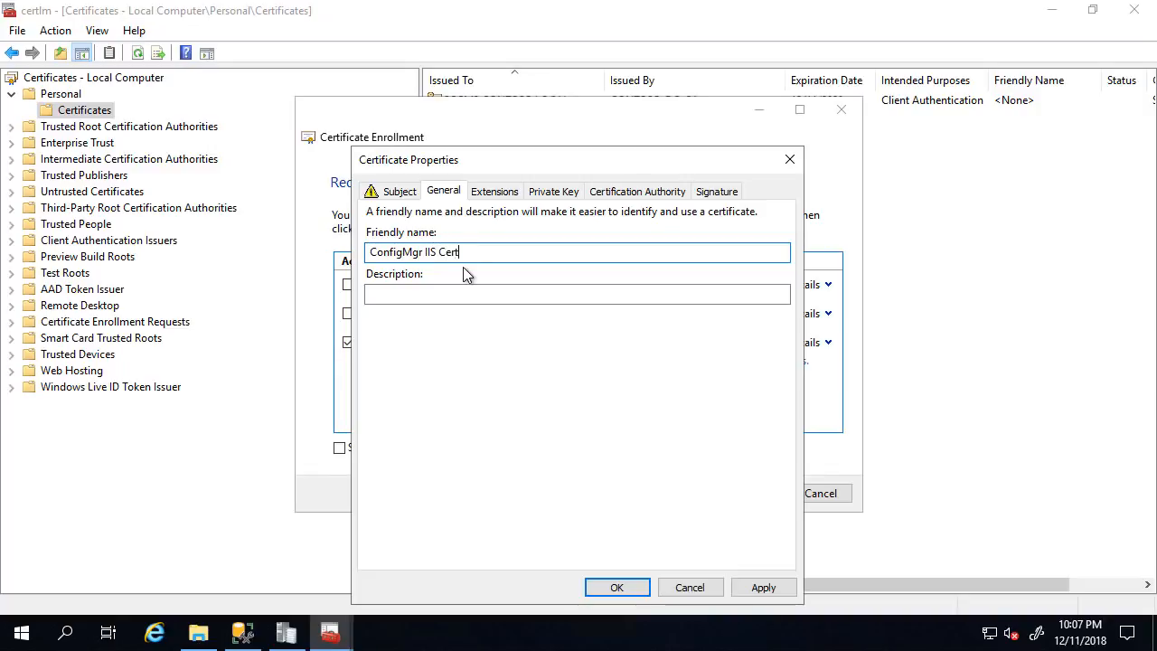
key("ctrl+a")
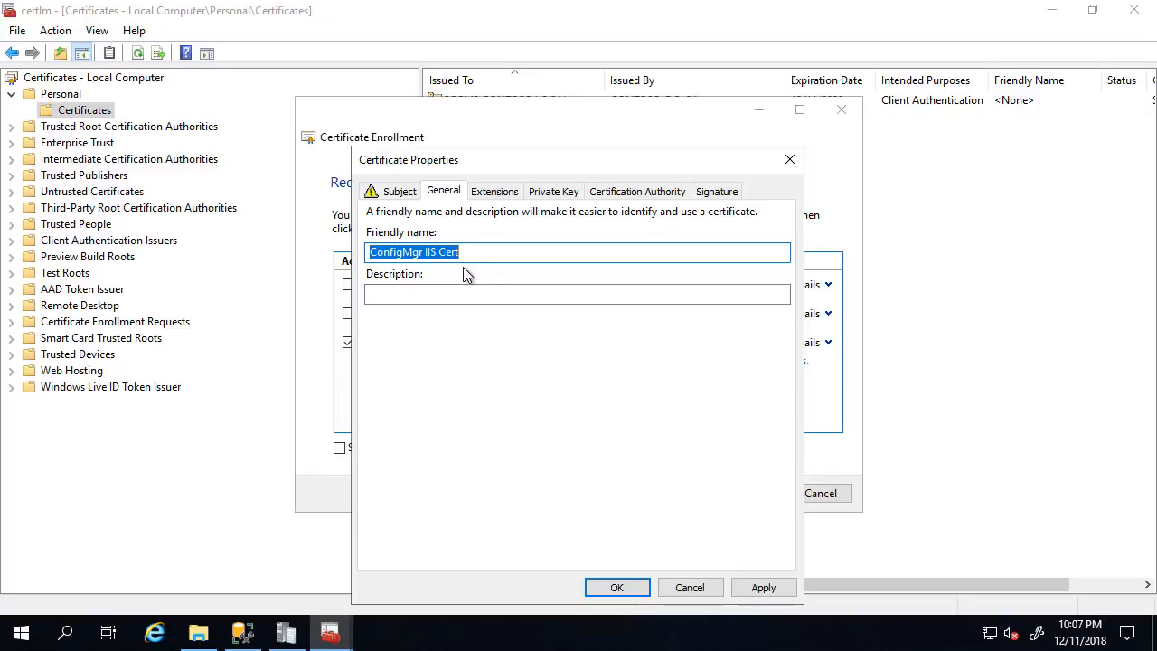
left_click(617, 587)
left_click(742, 495)
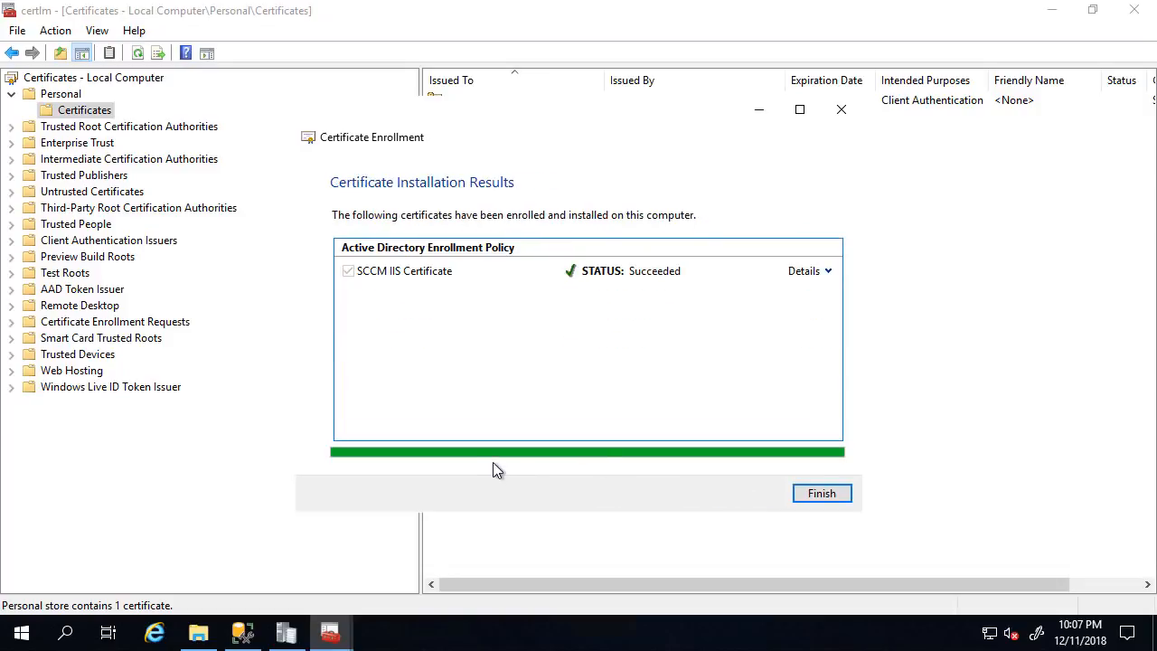
left_click(823, 497)
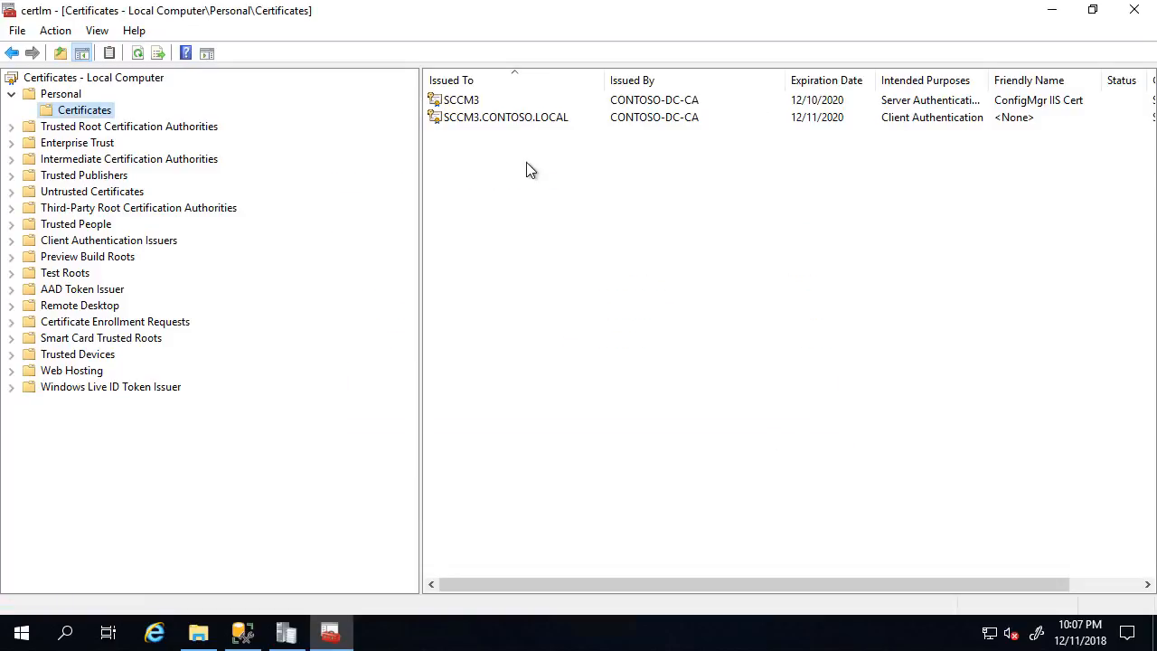
- Open IIS Manager and select the Default Web Site under the SCCM3 server's sites
left_click(21, 638)
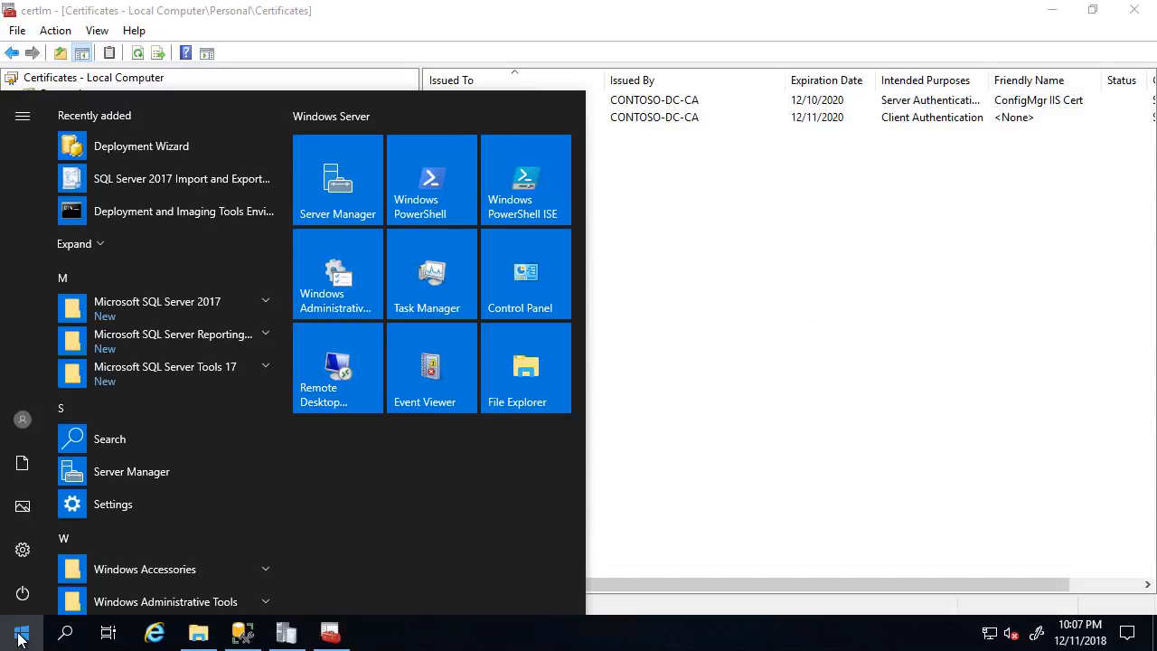
type("iis")
key("Return")
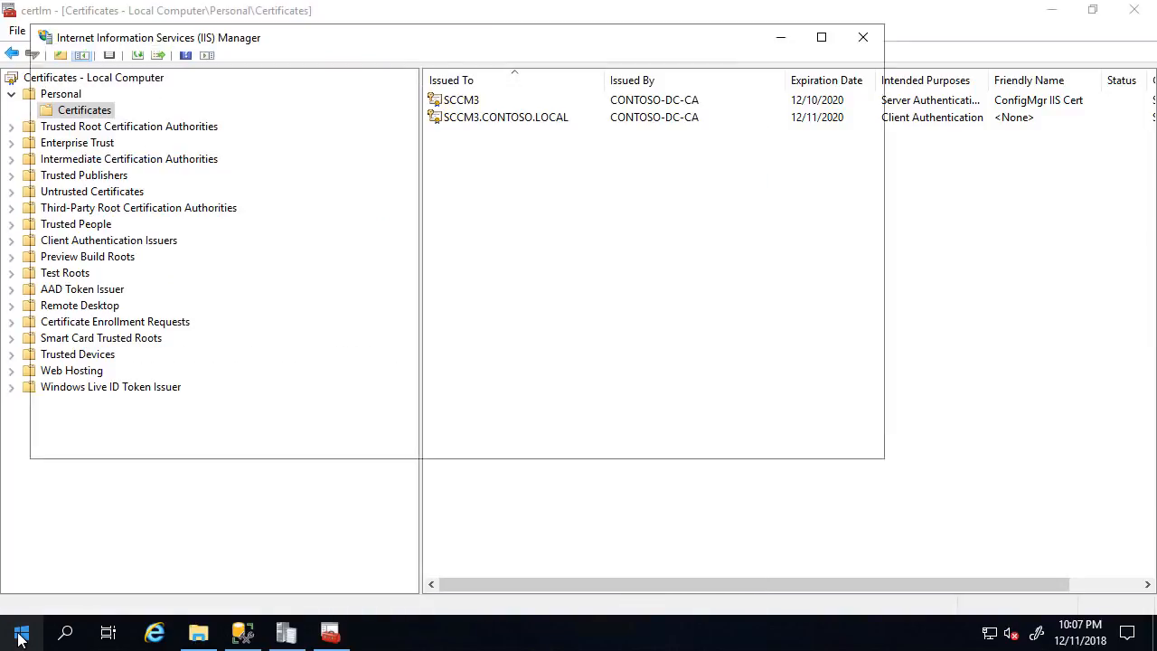
left_click(127, 172)
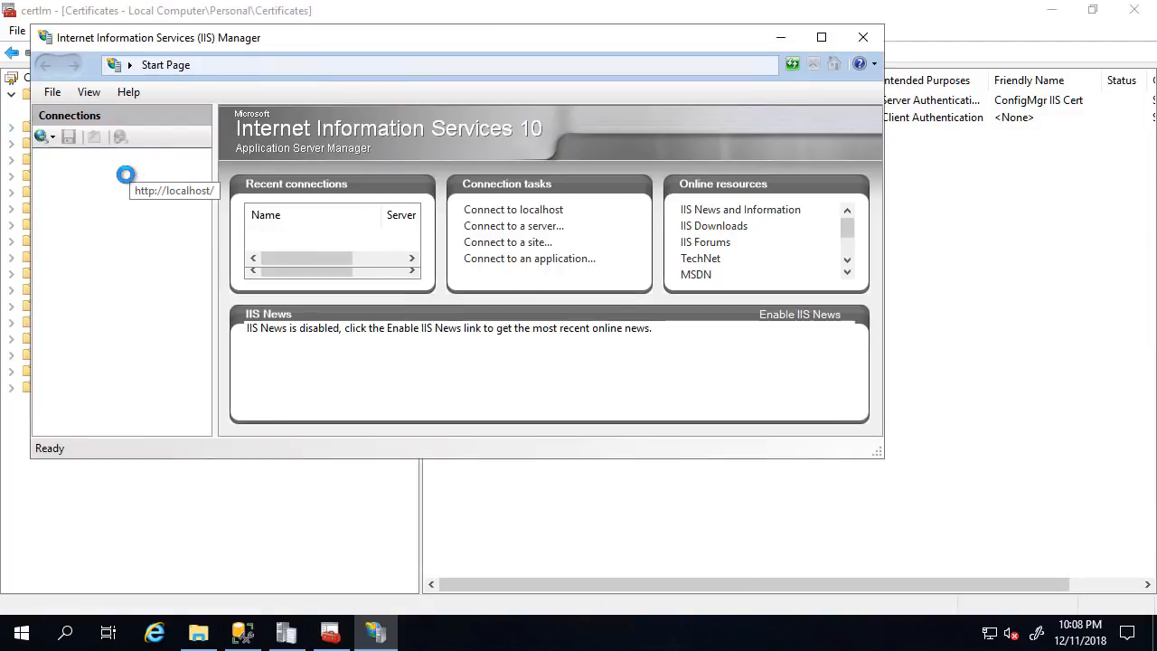
left_click(99, 206)
left_click(110, 226)
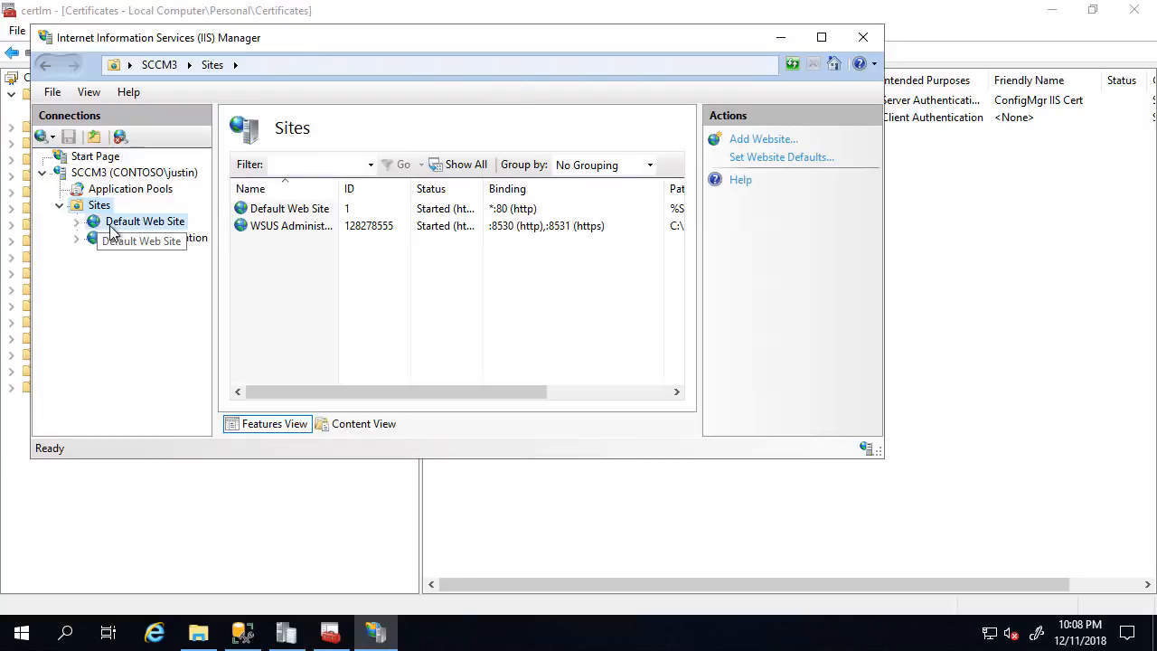
- Add an https binding on port 443 to the Default Web Site using the ConfigMgr IIS Cert SSL certificate
right_click(110, 229)
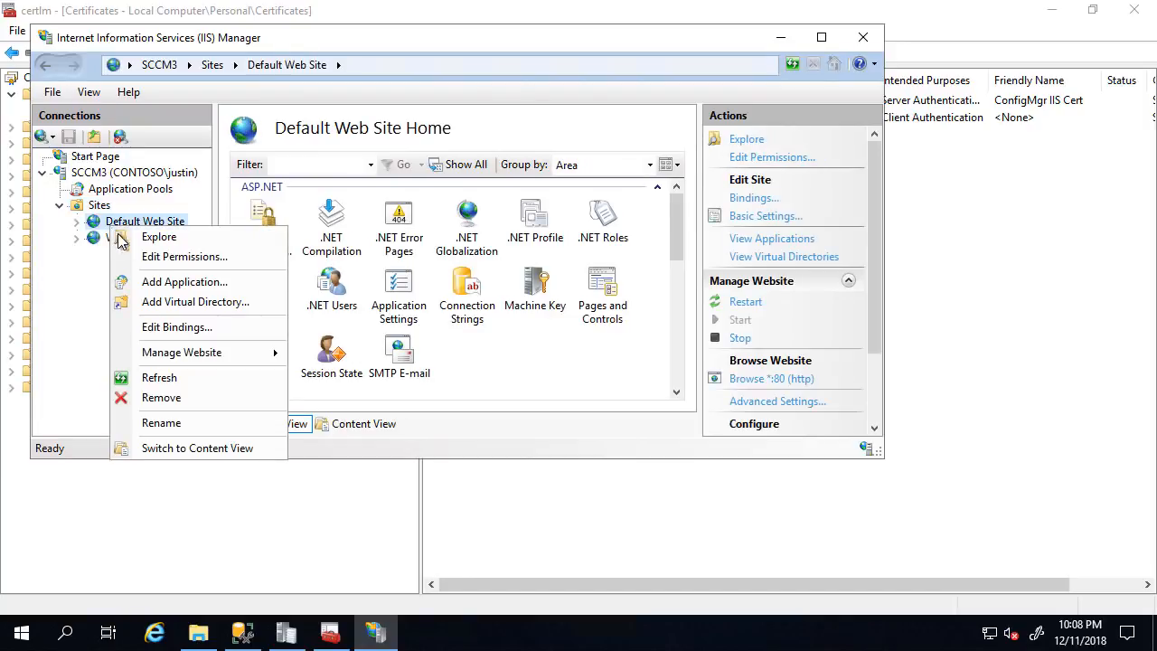
left_click(181, 331)
left_click(691, 122)
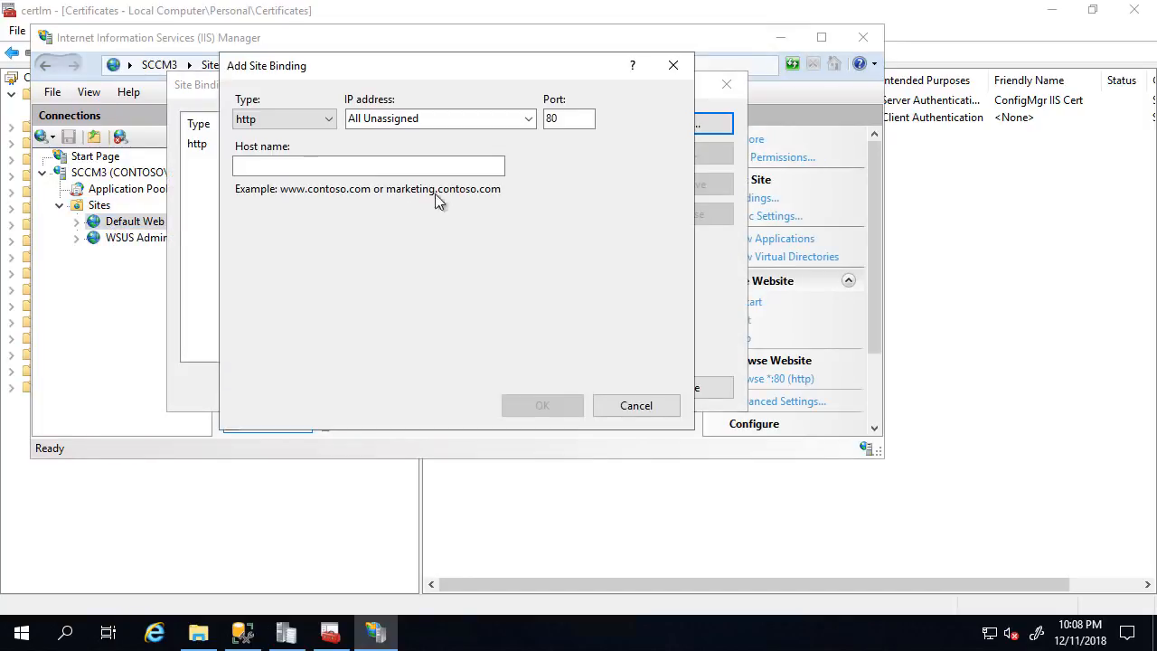
left_click(303, 121)
left_click(285, 152)
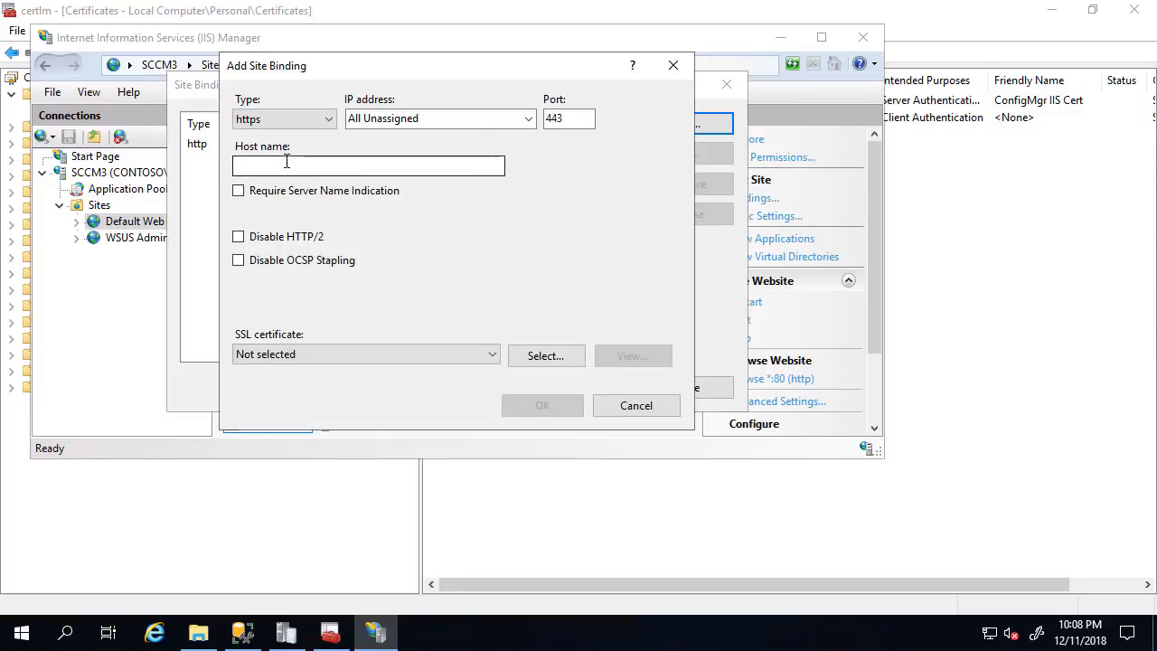
left_click(339, 354)
left_click(310, 387)
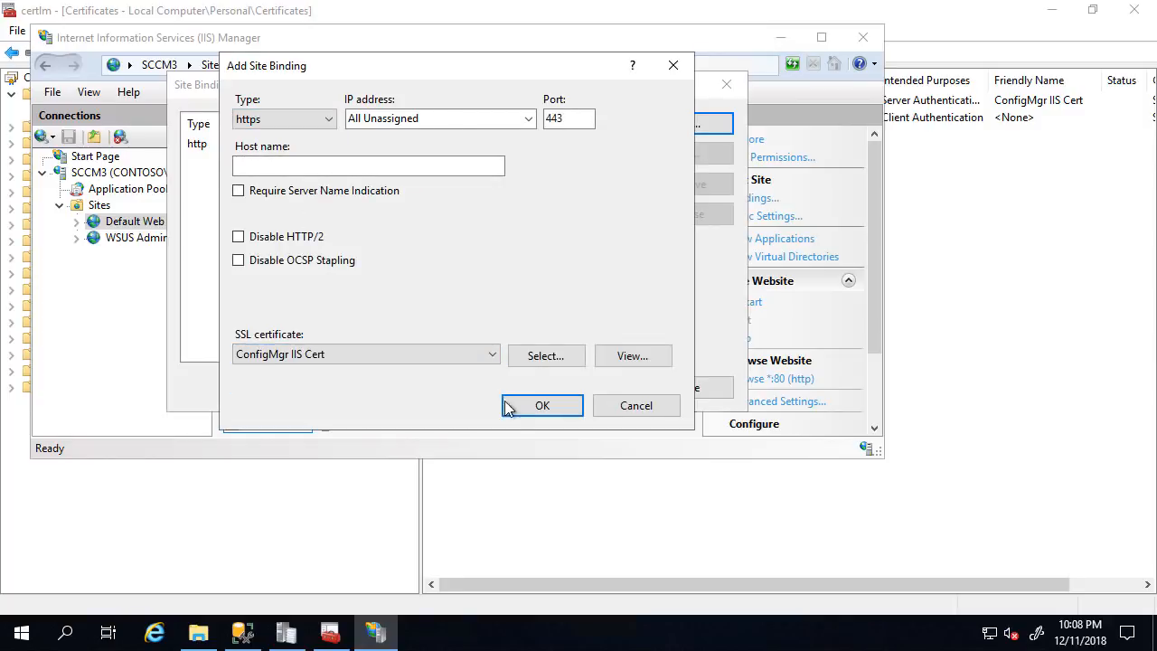
left_click(539, 407)
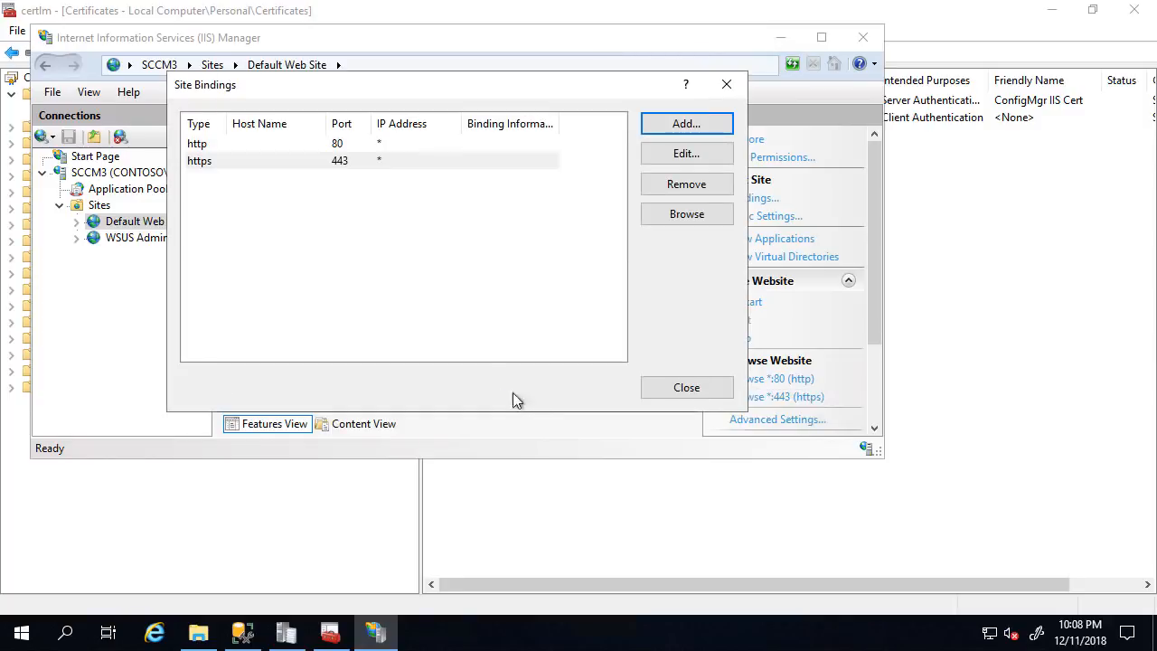
left_click(695, 391)
- Assign the ConfigMgr IIS Cert SSL certificate to the WSUS Administration site's https binding on port 8531
left_click(132, 243)
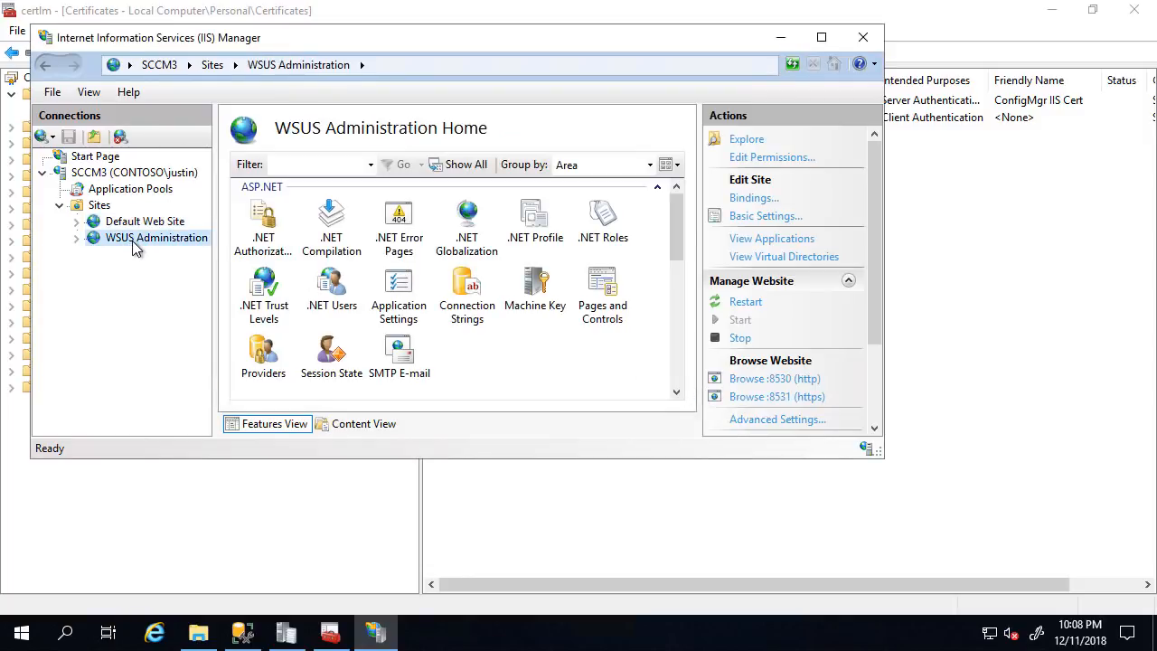
right_click(133, 239)
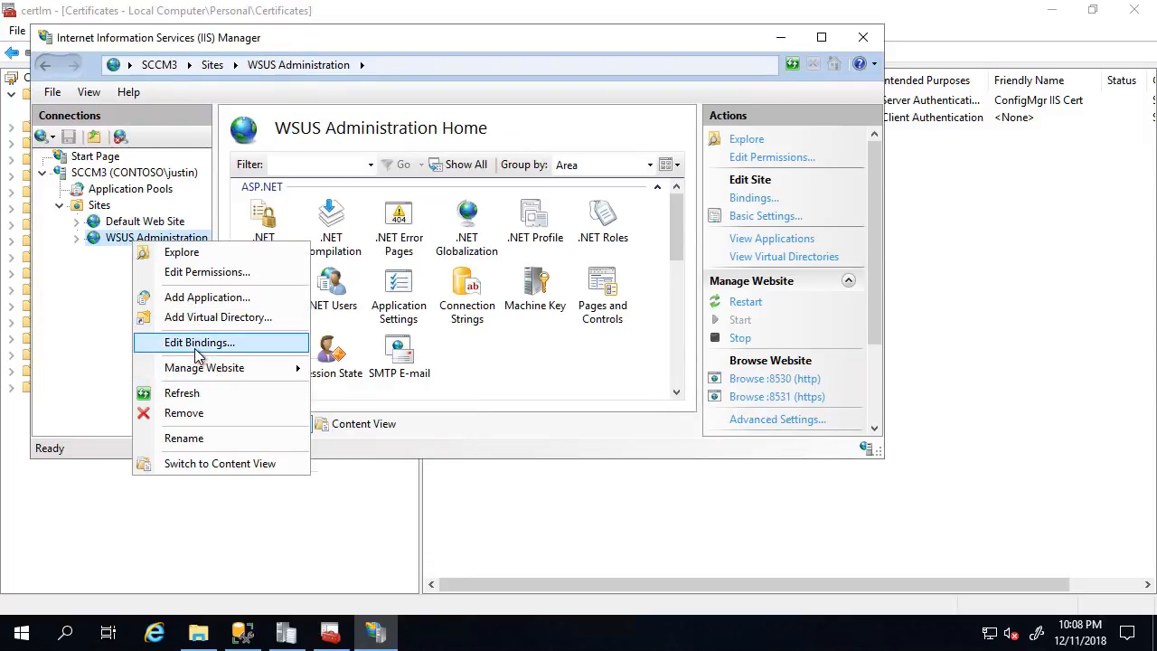
left_click(198, 344)
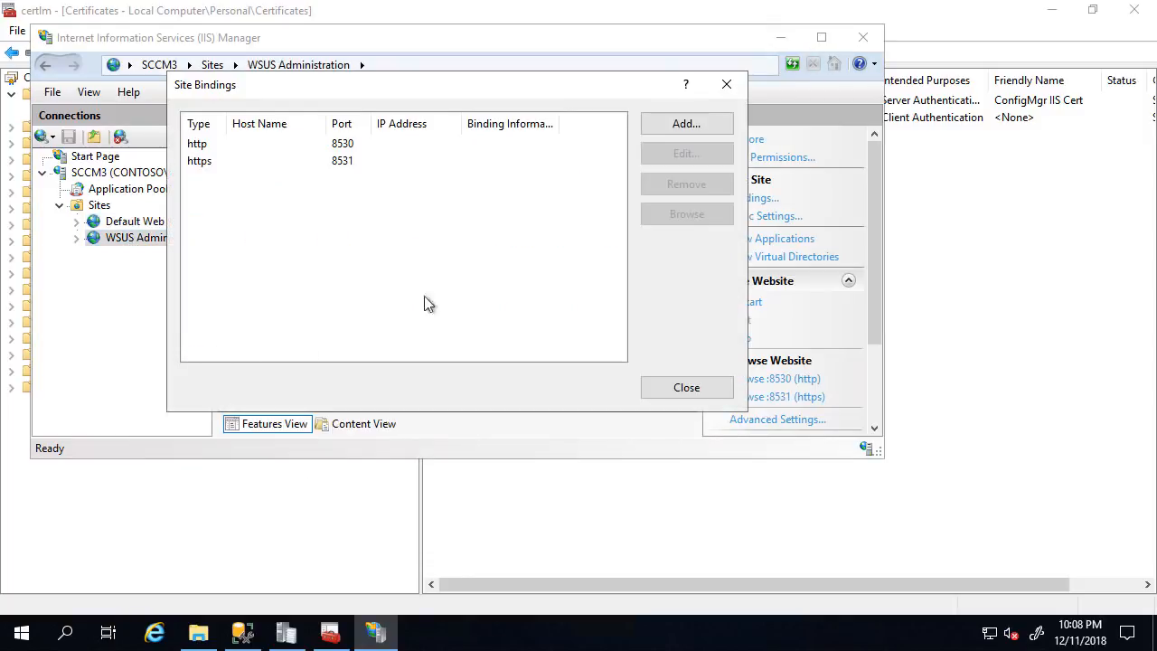
double_click(292, 163)
left_click(361, 357)
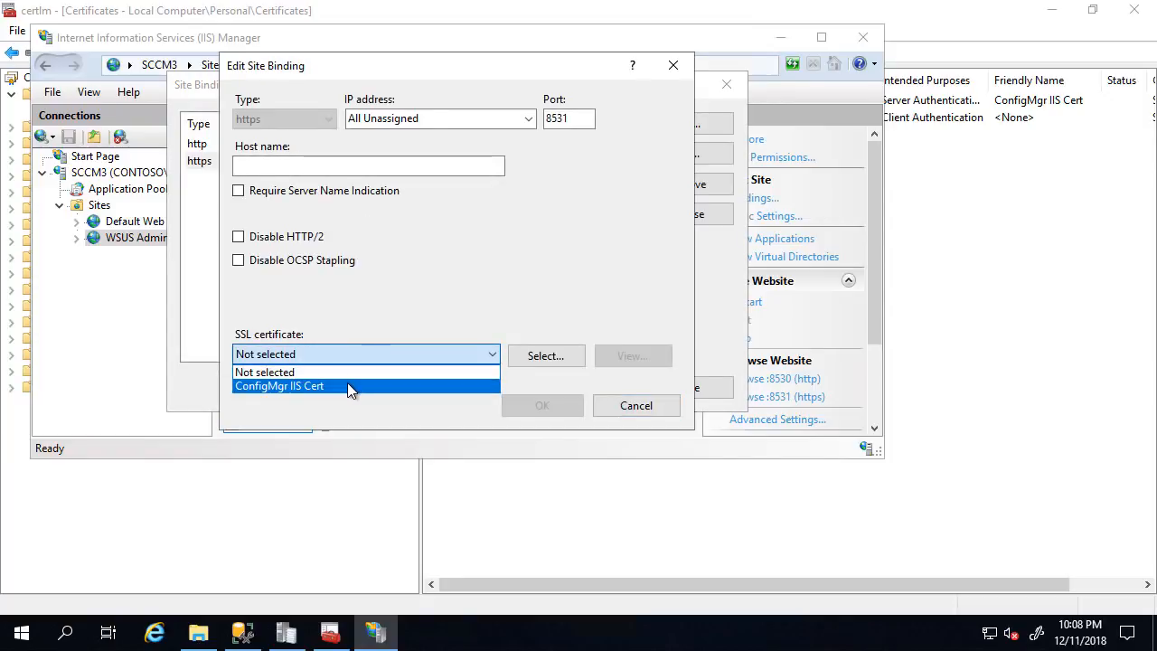
left_click(347, 386)
left_click(535, 406)
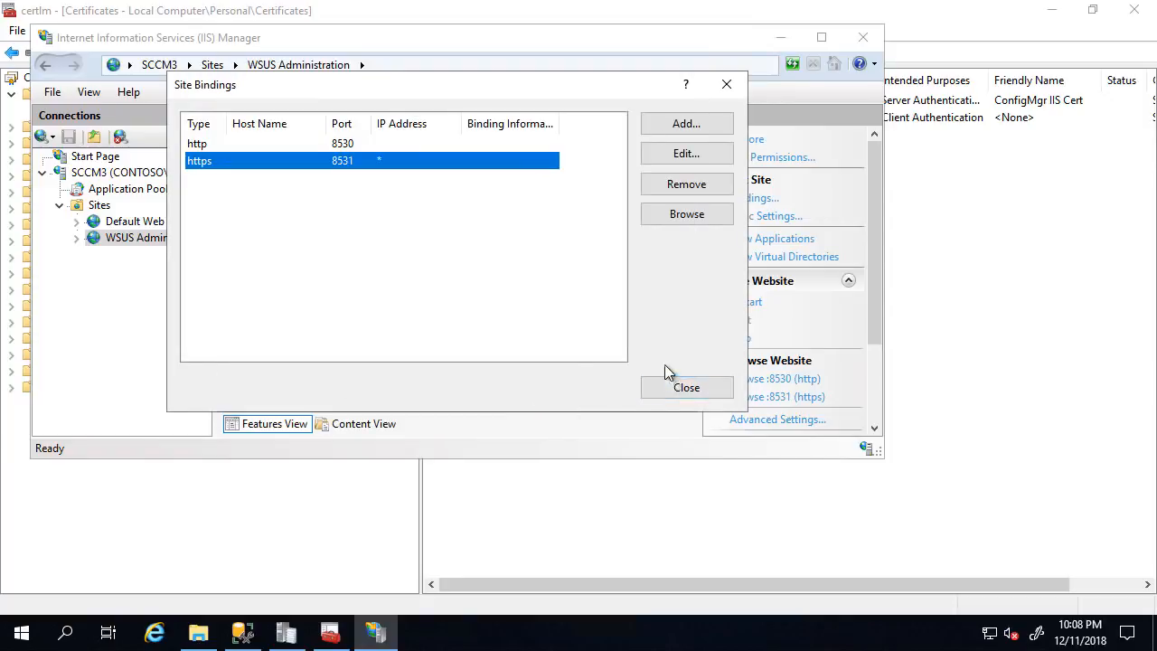
left_click(679, 390)
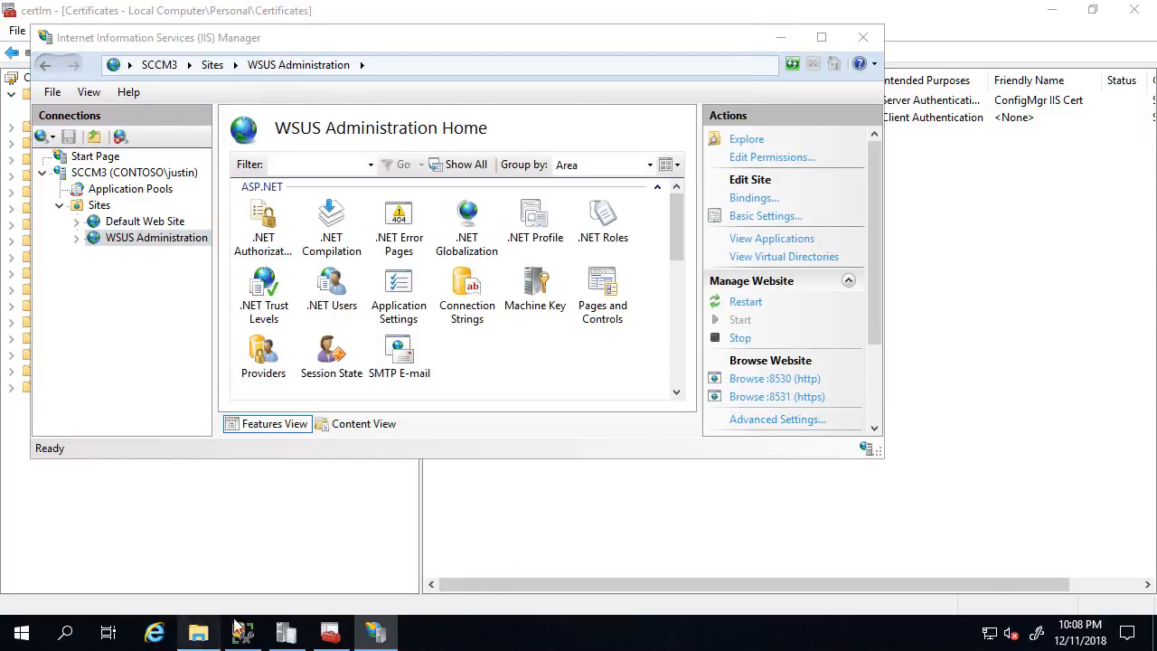
left_click(648, 148)
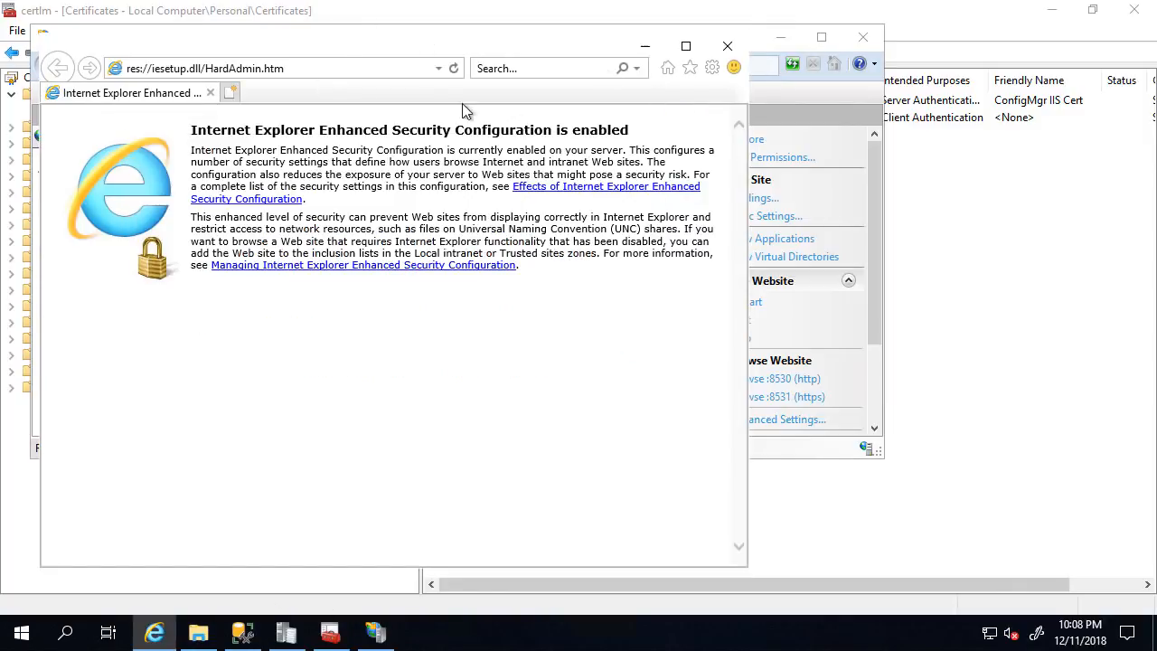
left_click(335, 60)
type("htt")
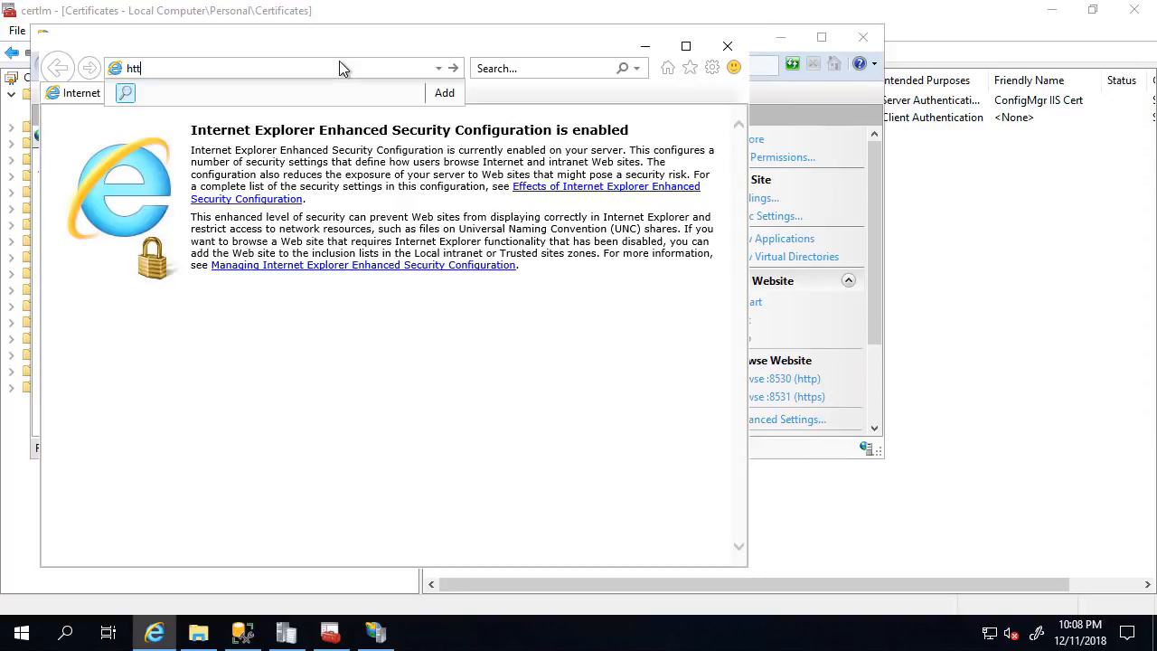
type("ps:/")
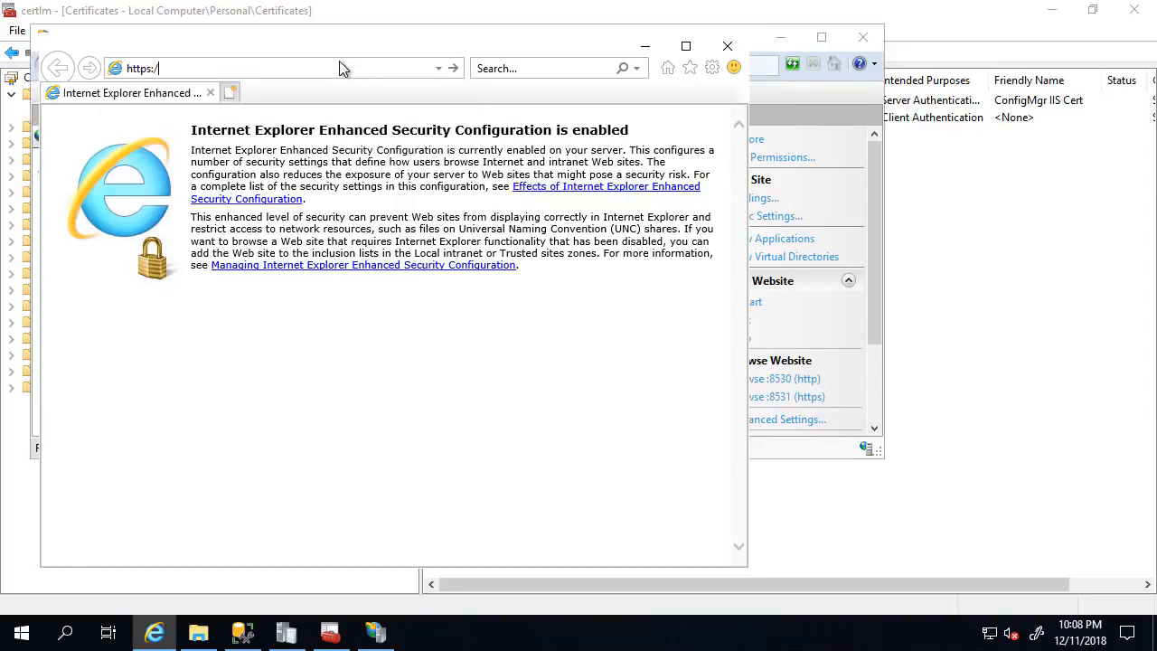
type("/sccm3")
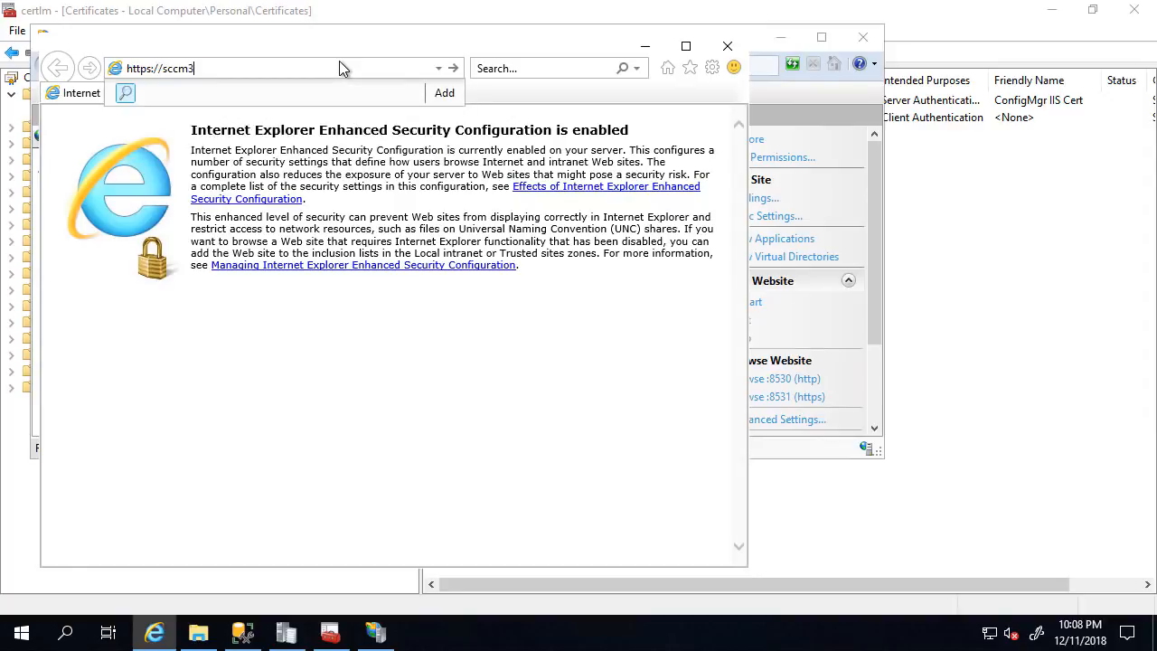
key("Return")
key("Return")
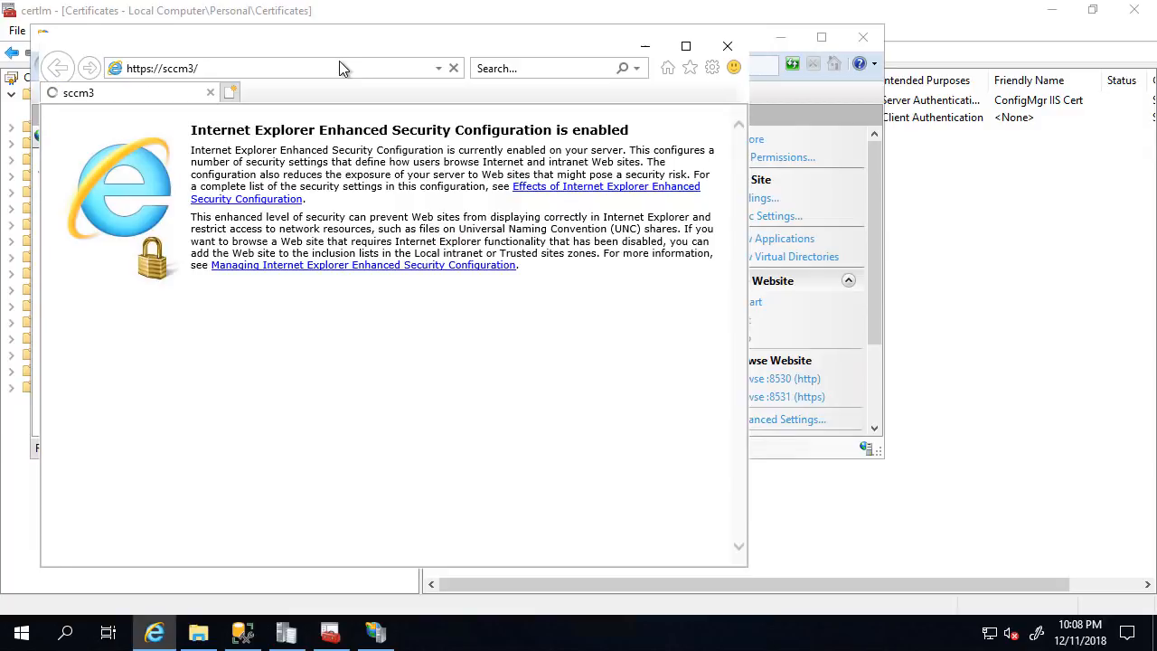
left_click(439, 68)
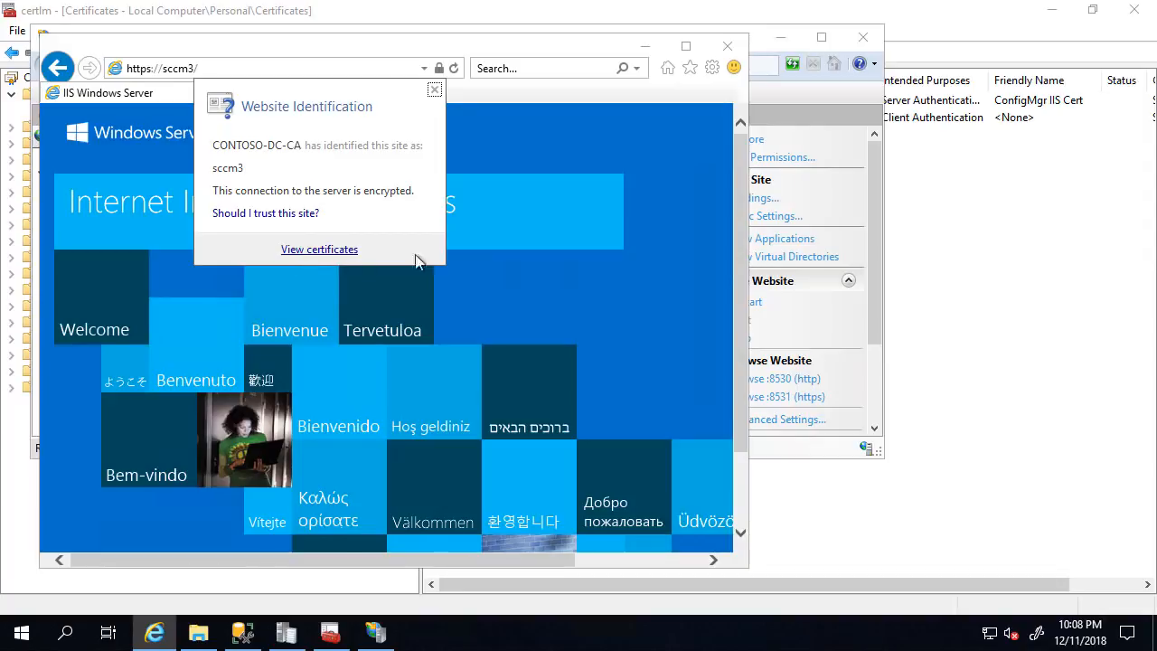
left_click(661, 366)
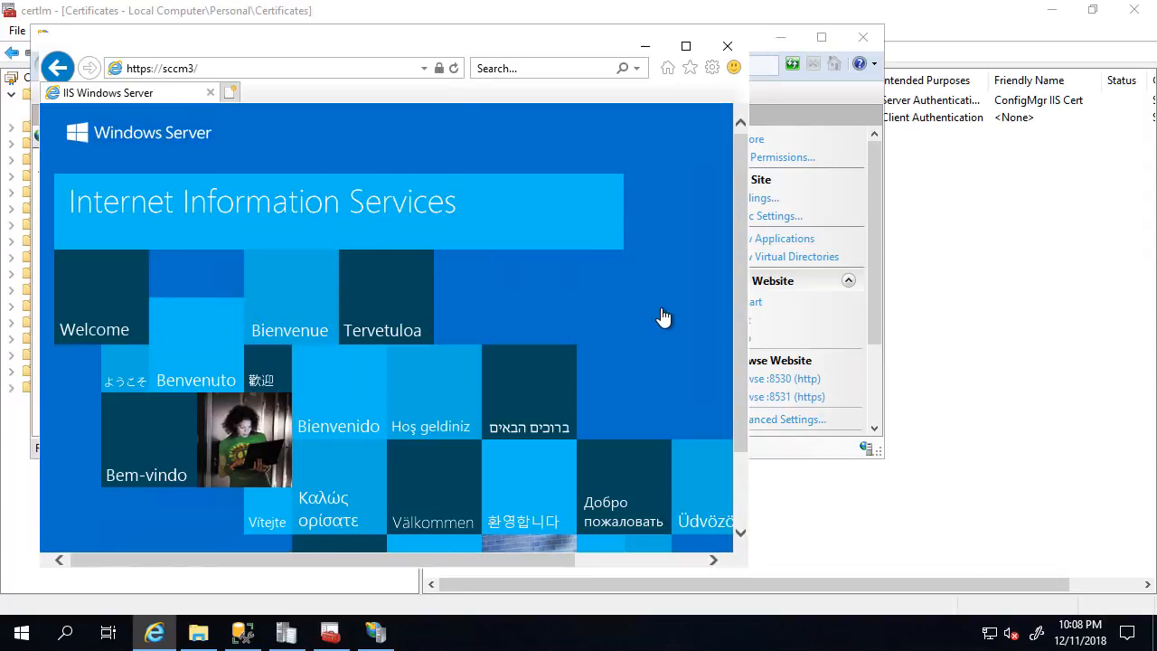
- Minimize the browser, IIS Manager and certificates console, and open the SCCM_Install (D:) drive in File Explorer
left_click(644, 46)
left_click(782, 38)
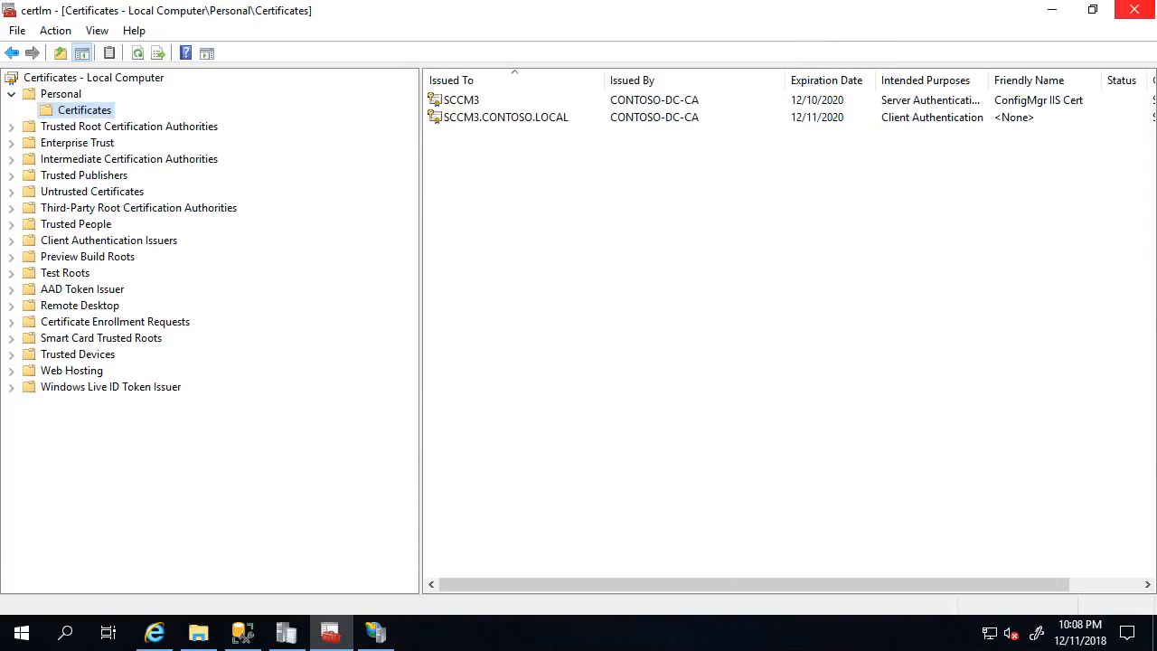
left_click(1051, 11)
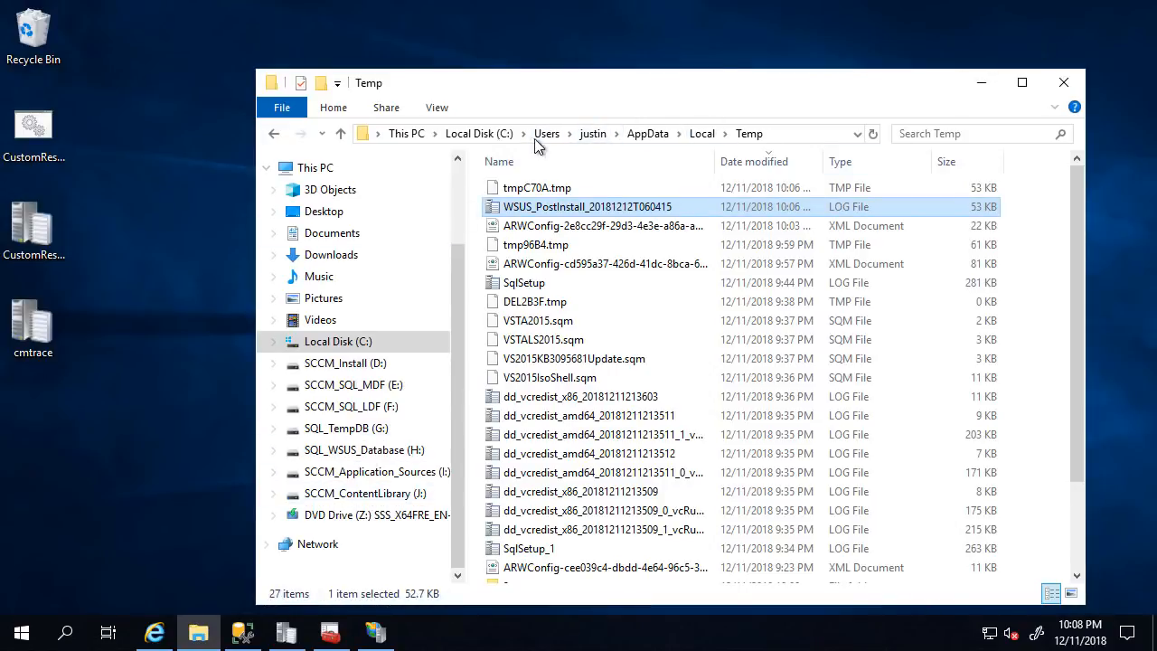
left_click(344, 363)
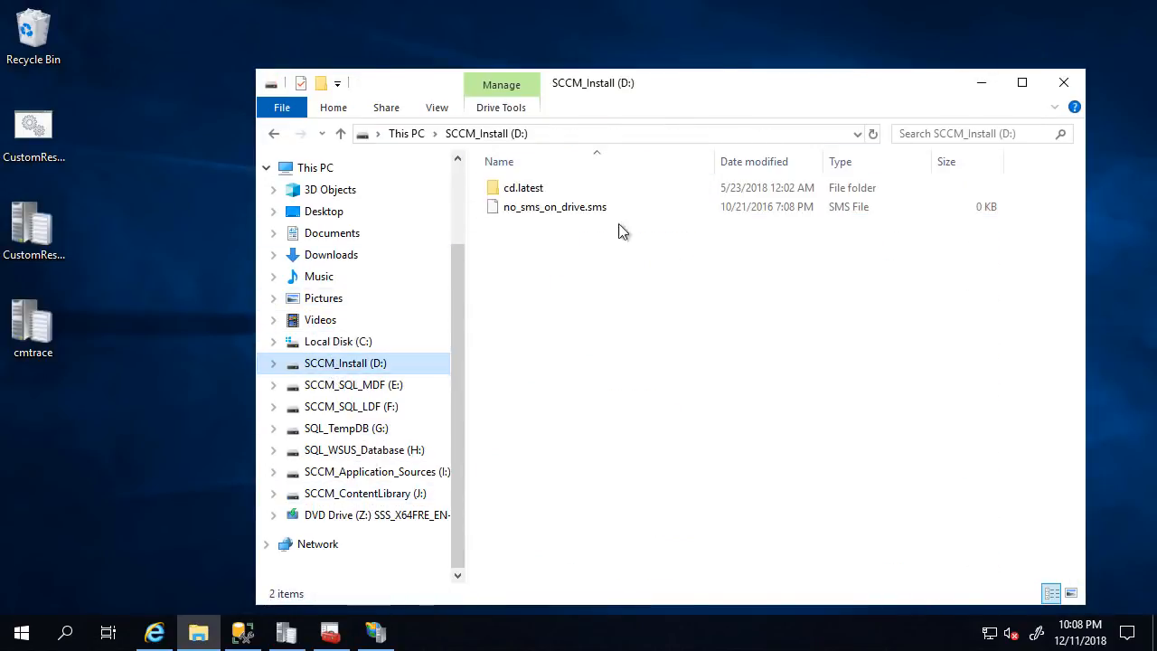
- Run splash from the cd.latest folder on the SCCM_Install drive and start the Configuration Manager installation
double_click(543, 189)
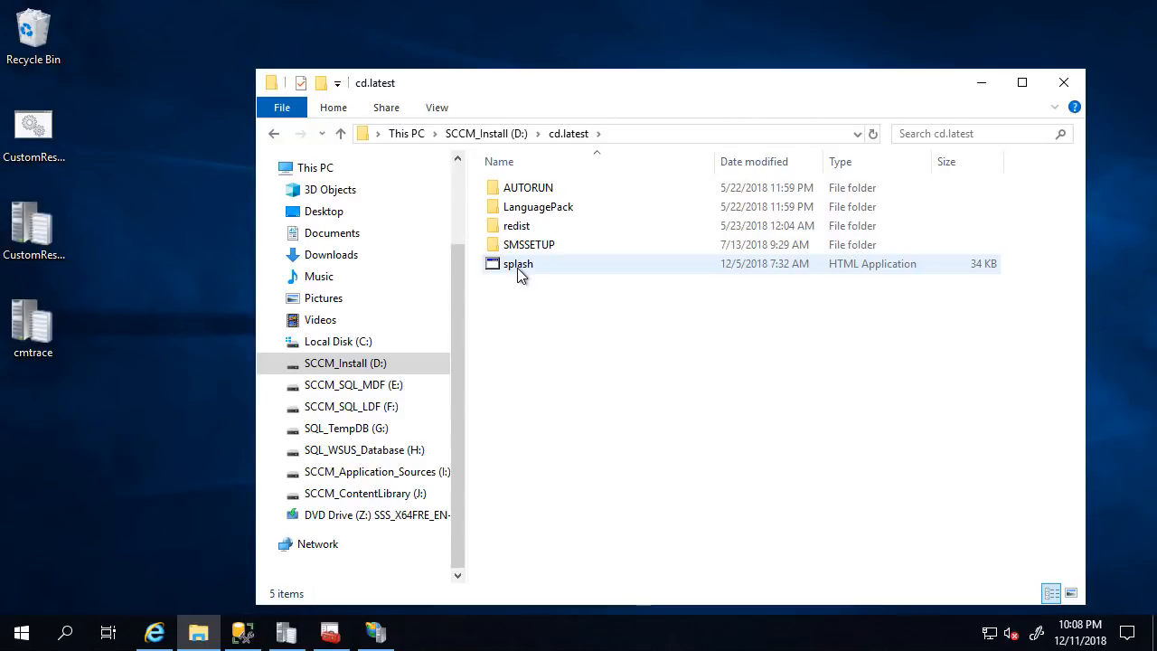
double_click(519, 268)
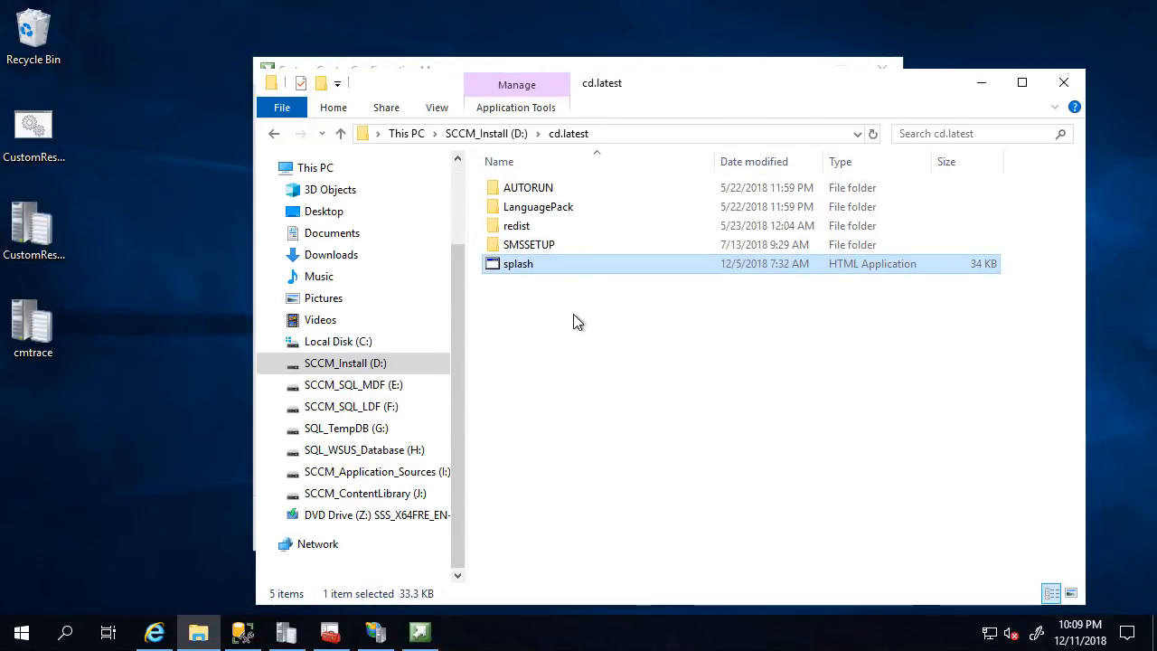
left_click(985, 90)
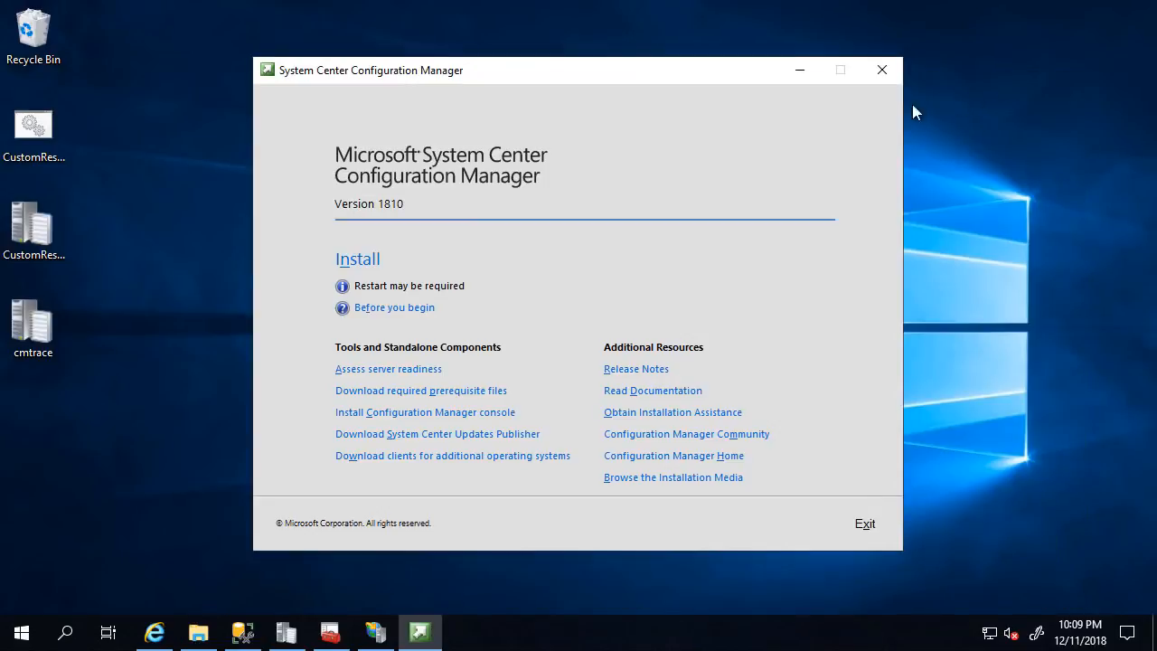
left_click(360, 269)
left_click(486, 439)
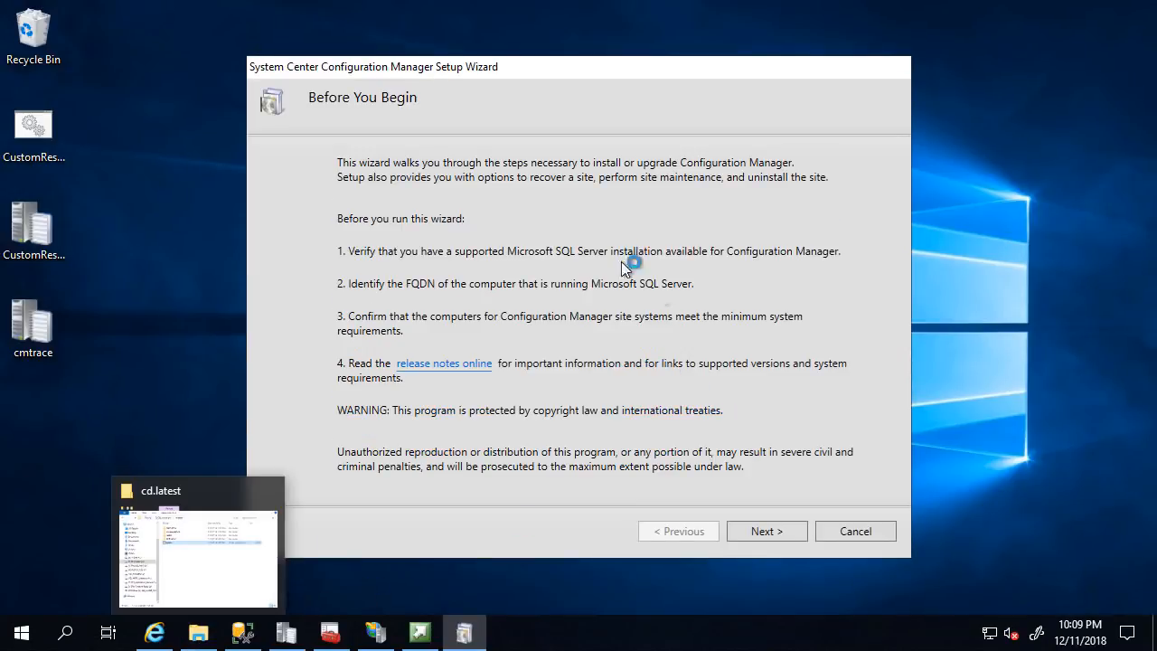
- Choose to recover a site in the setup wizard and proceed to the site server and database recovery options
left_click_drag(495, 61, 371, 31)
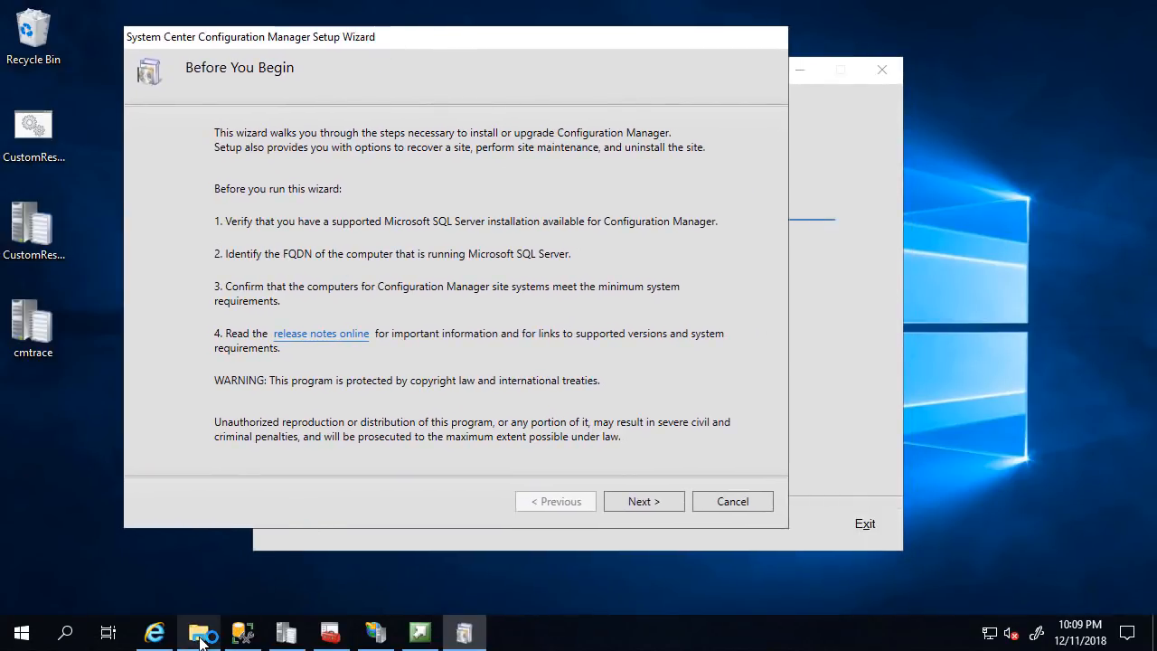
left_click(200, 633)
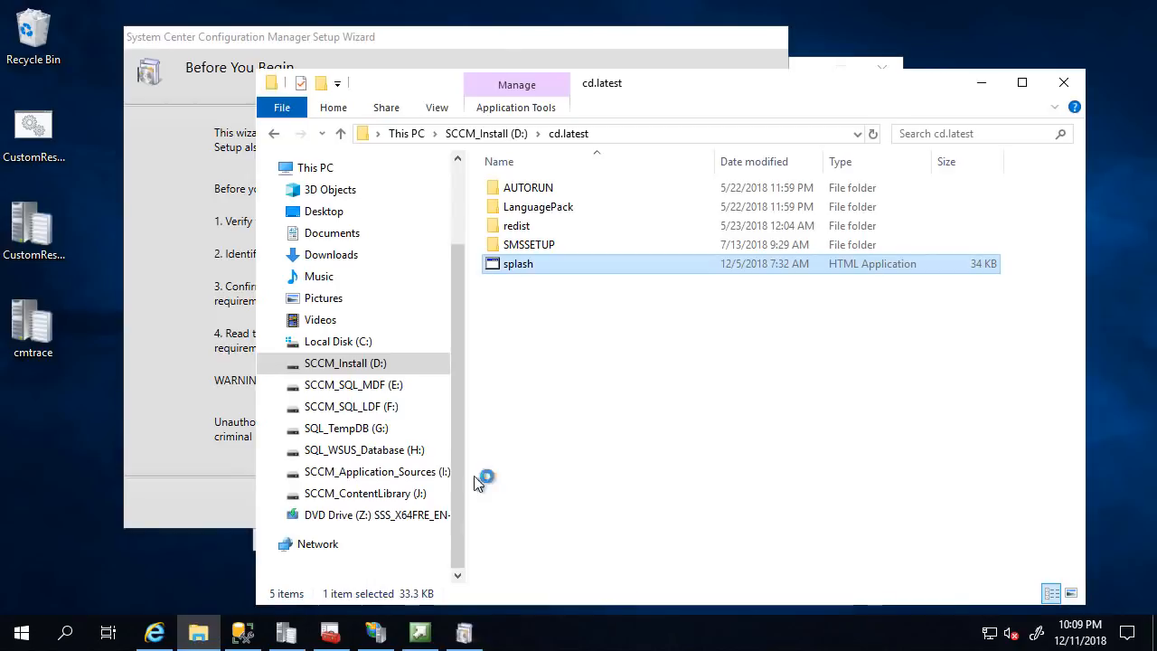
left_click(215, 186)
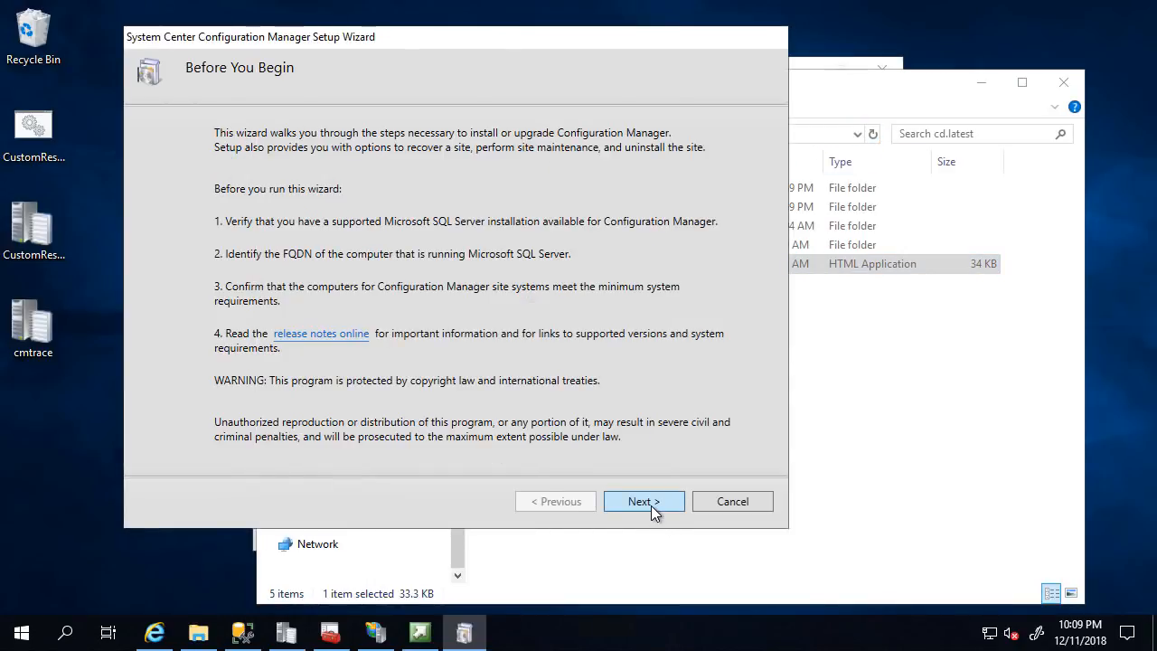
left_click(651, 505)
left_click(177, 378)
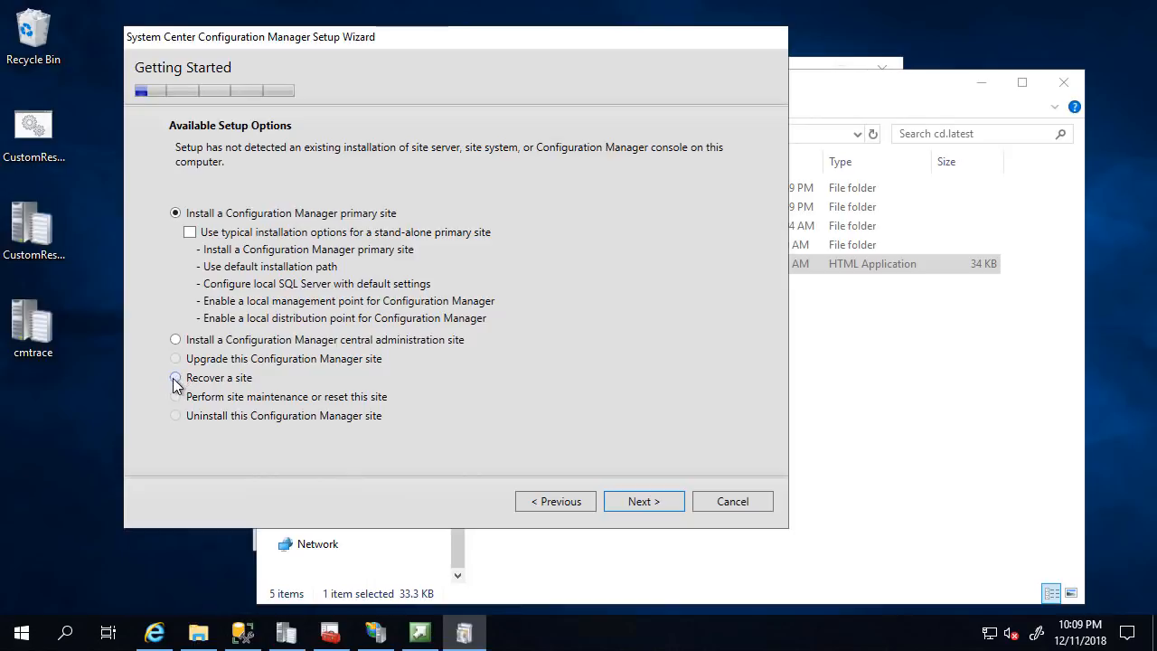
left_click(613, 499)
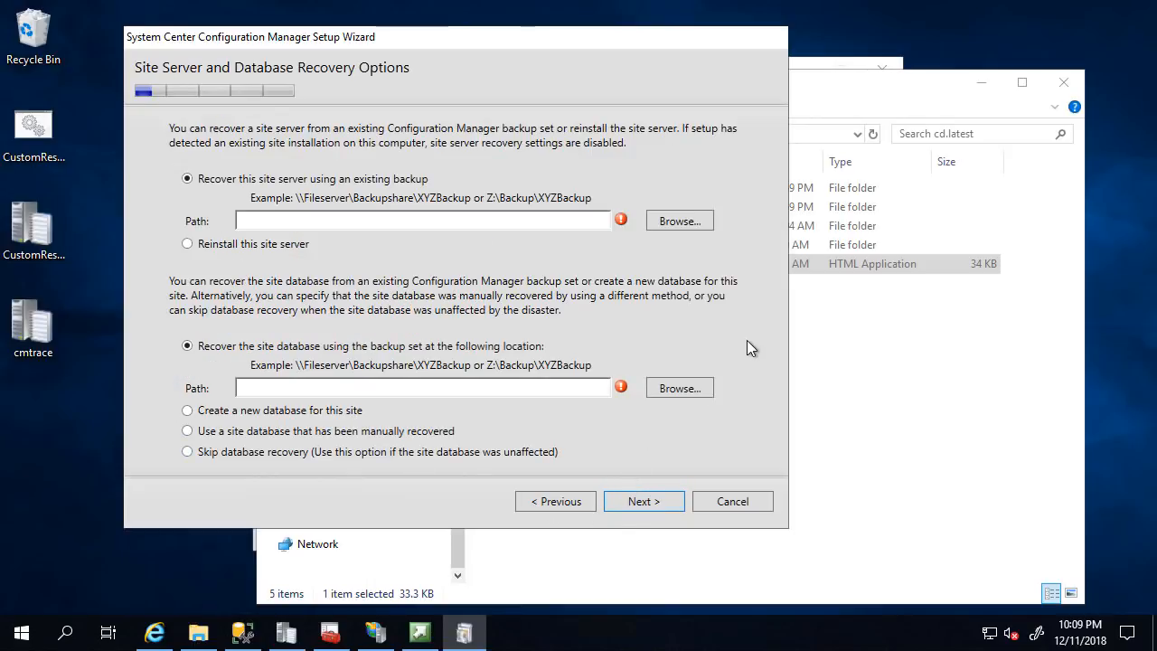
- Browse to \\asus\Backups\SitePR3 in File Explorer and arrange its window beside the setup wizard
left_click_drag(455, 37, 423, 39)
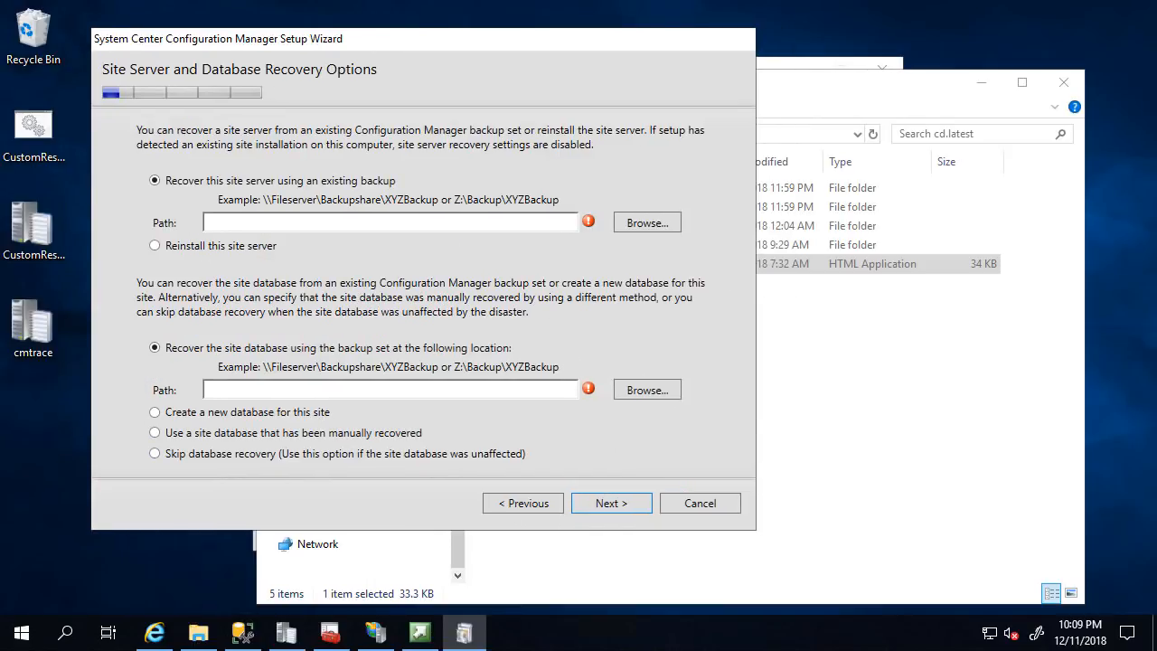
left_click(926, 411)
left_click(622, 133)
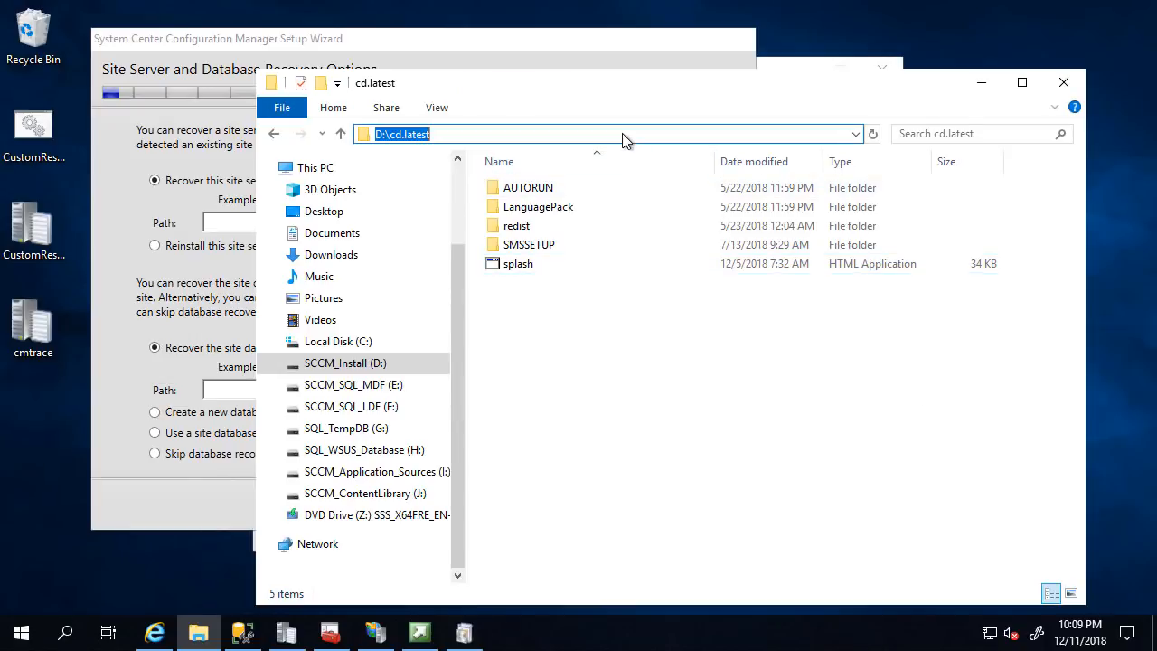
key("BackSpace")
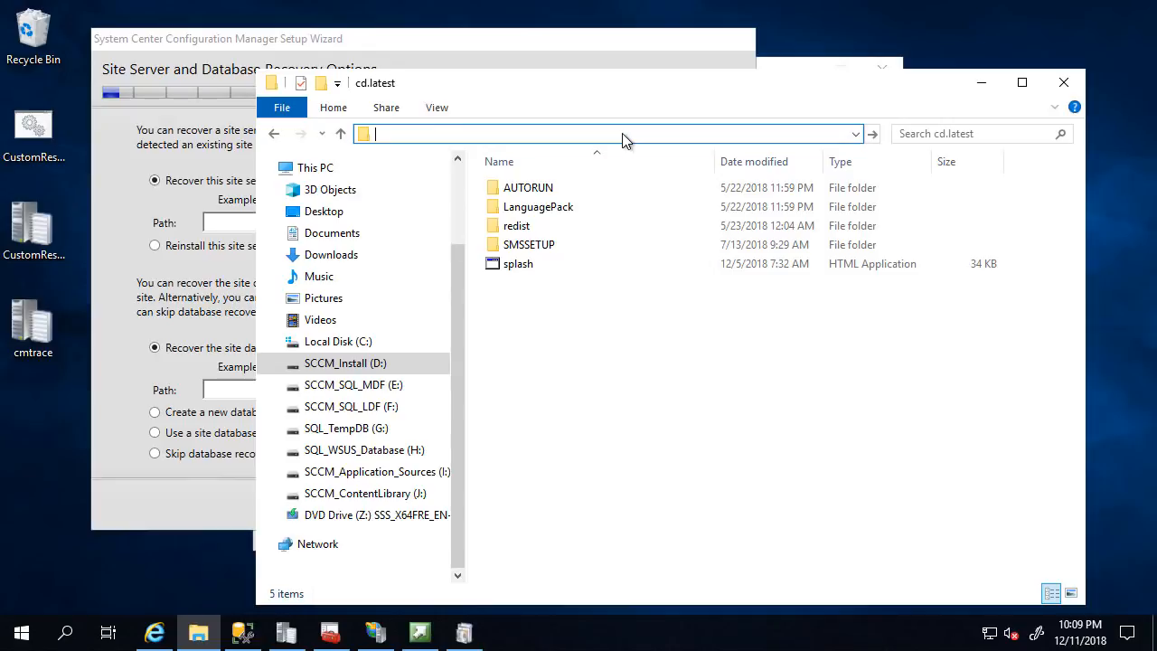
type("\\asus")
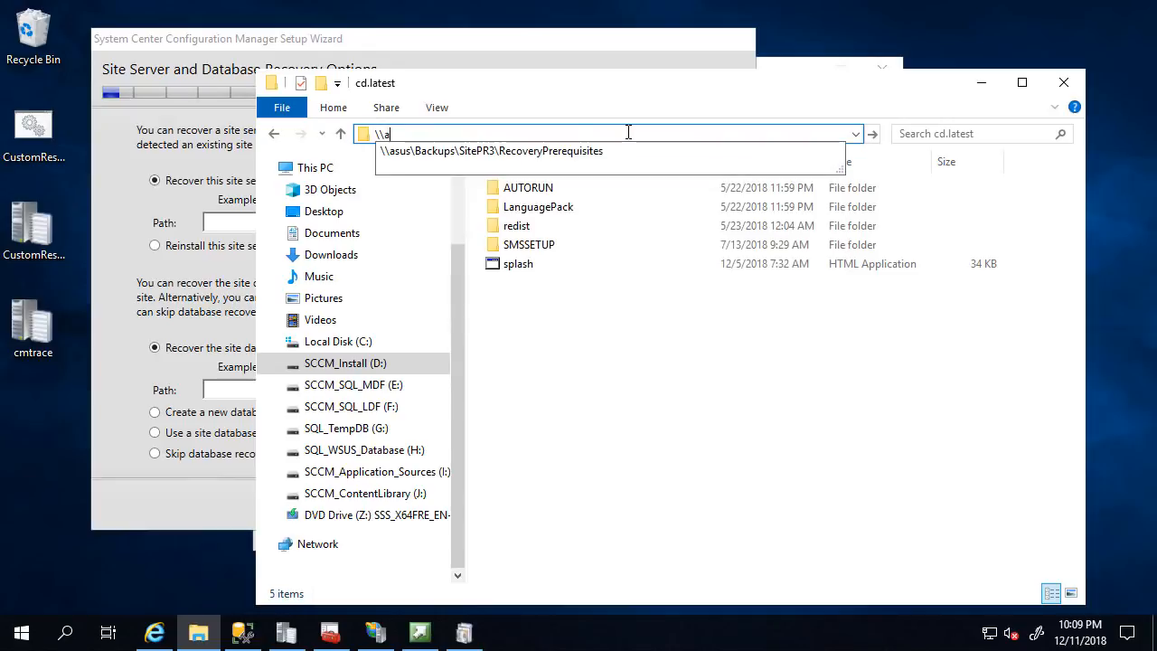
key("Return")
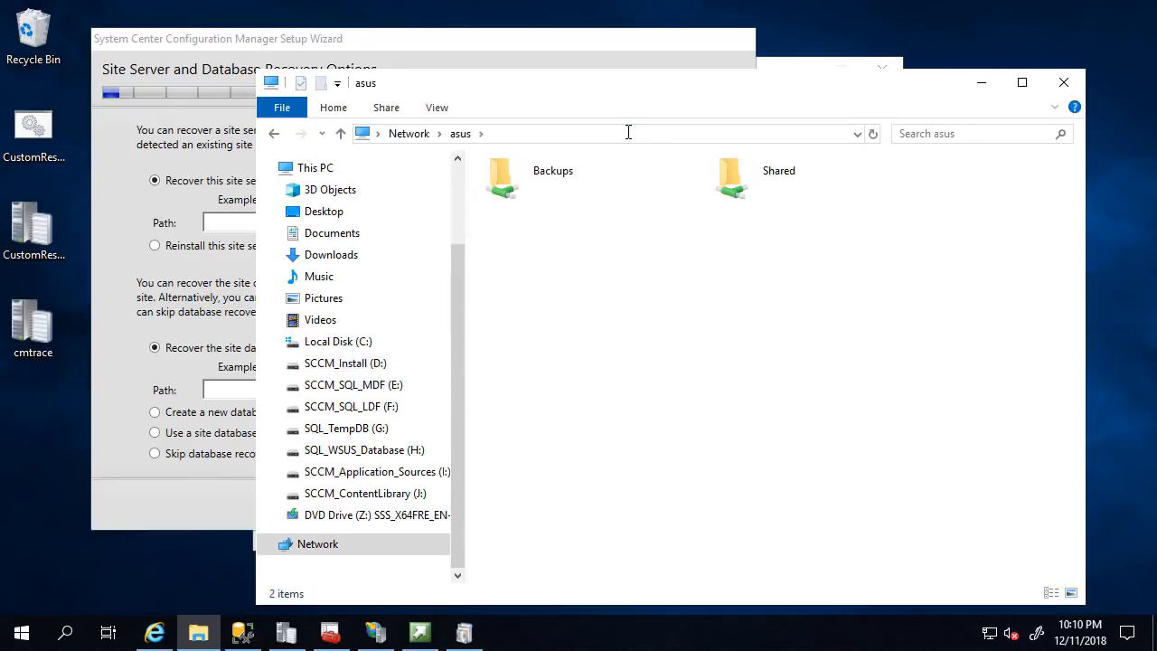
double_click(551, 187)
double_click(525, 190)
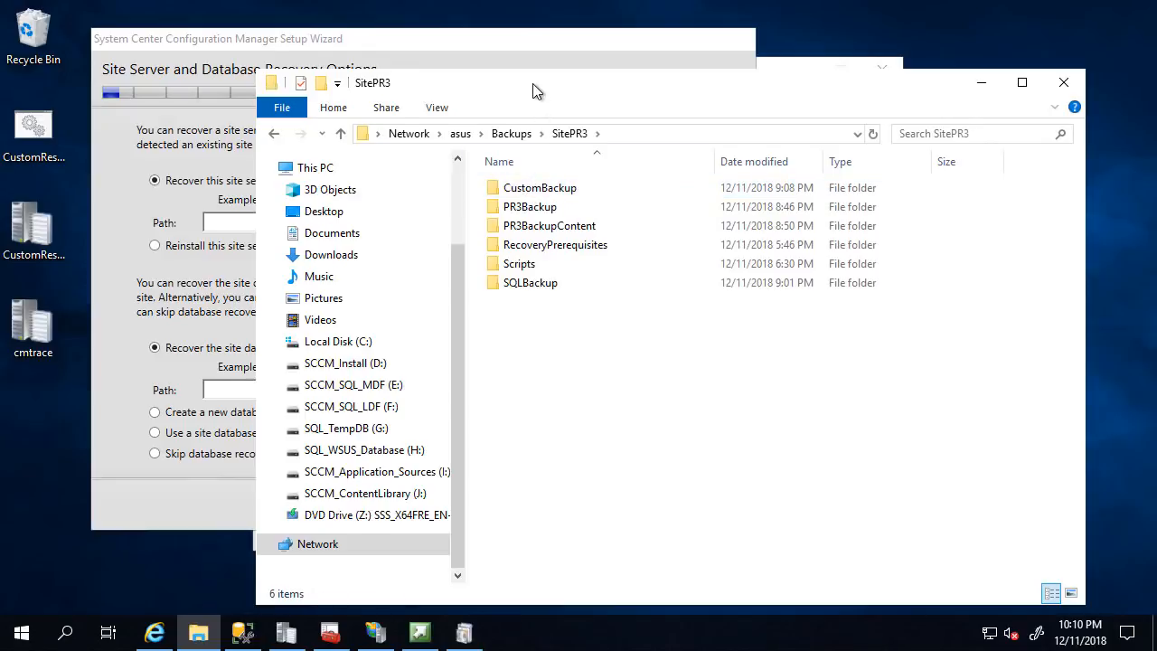
left_click_drag(537, 85, 725, 98)
left_click_drag(307, 47, 224, 45)
left_click(871, 396)
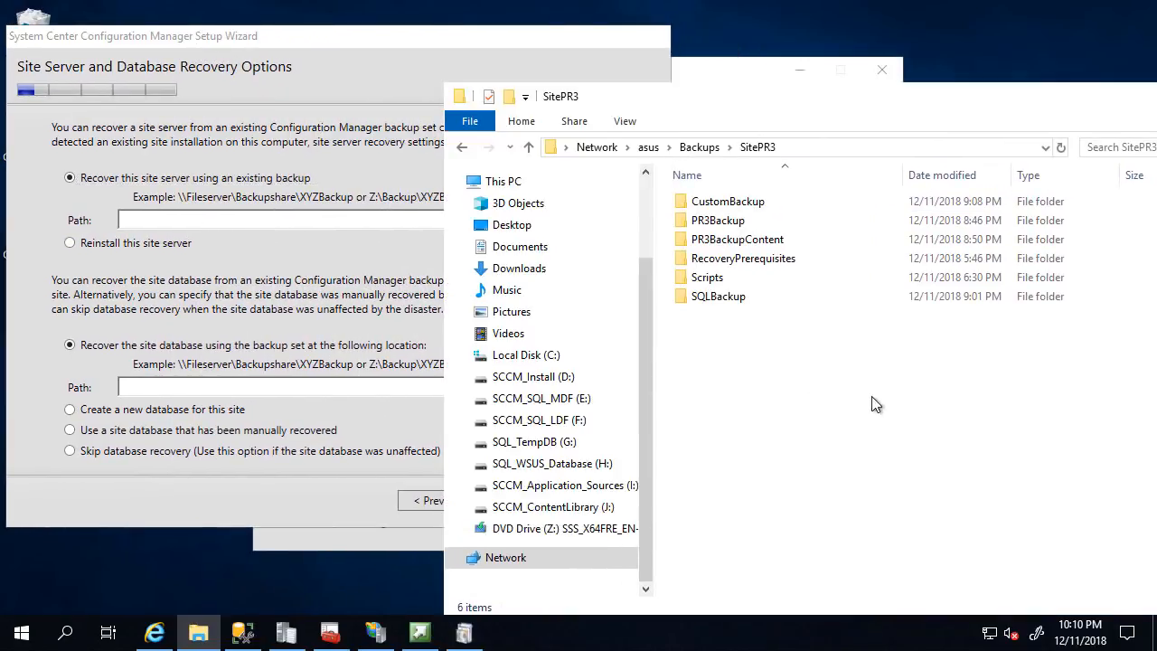
- Set both the site server and site database backup paths to \\asus\Backups\SitePR3\PR3Backup
double_click(709, 221)
left_click(884, 149)
key("ctrl+c")
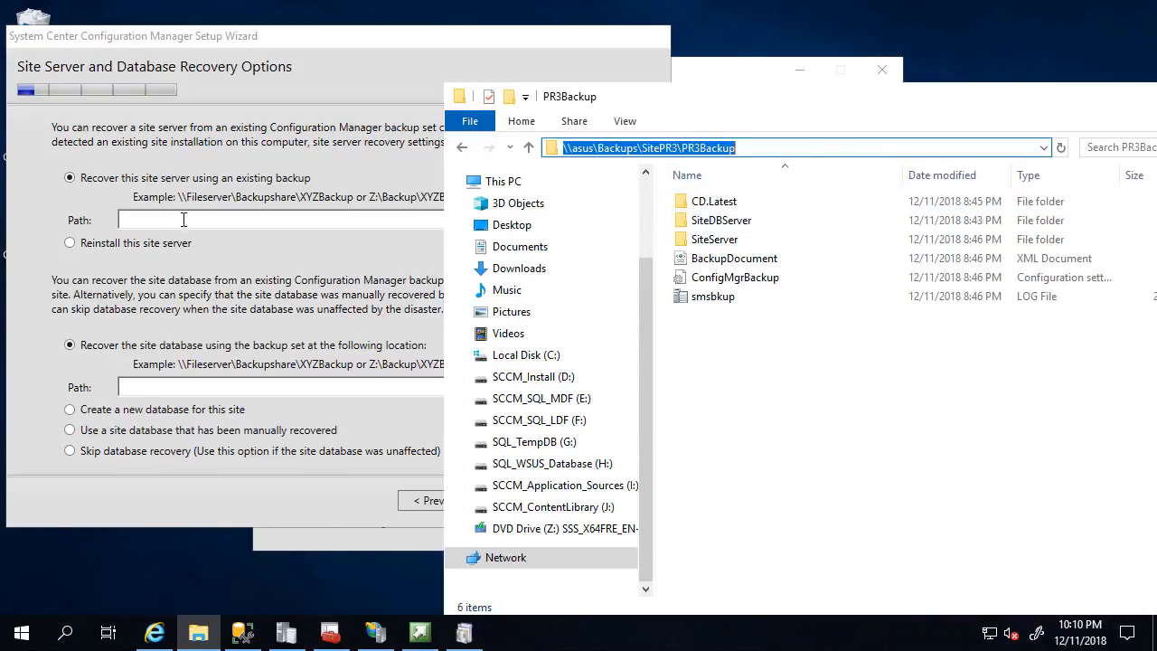
left_click(188, 218)
key("ctrl+v")
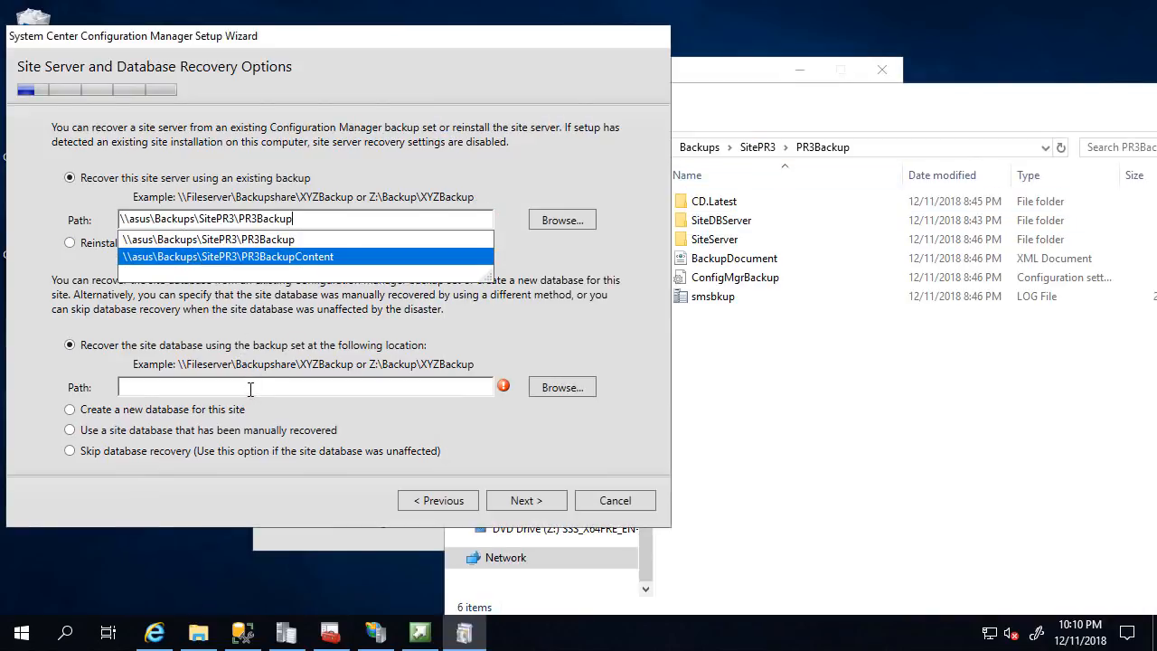
left_click(251, 388)
key("ctrl+v")
left_click(389, 351)
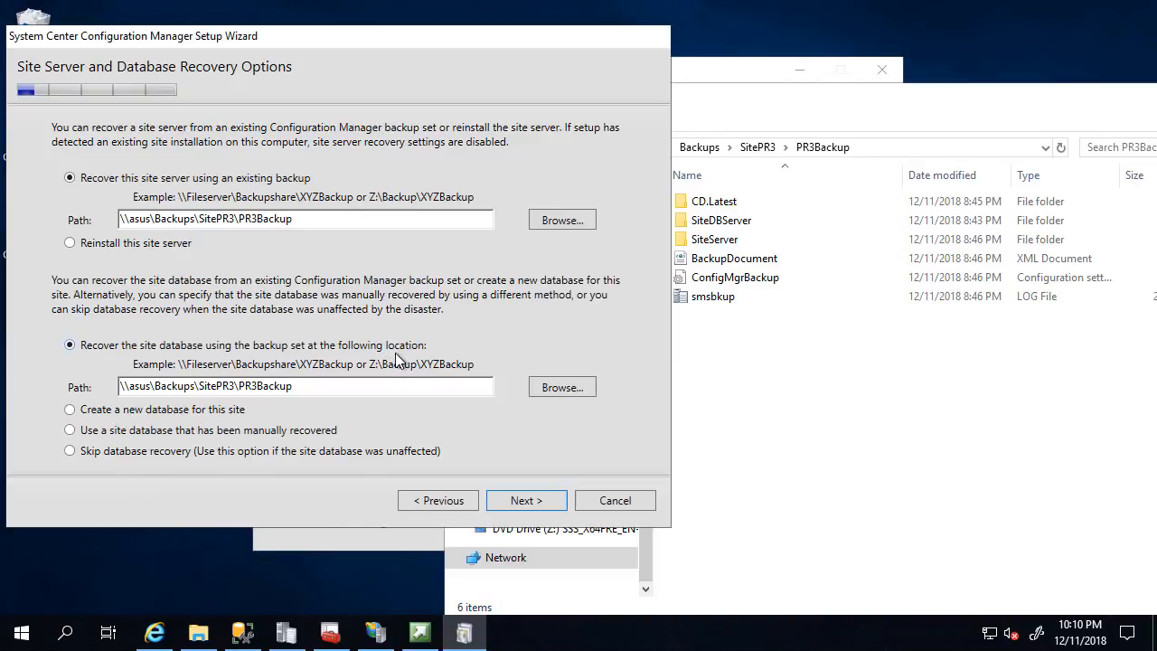
- Choose to reinstall this site server and use a manually recovered site database, and proceed to the site recovery information
left_click(854, 340)
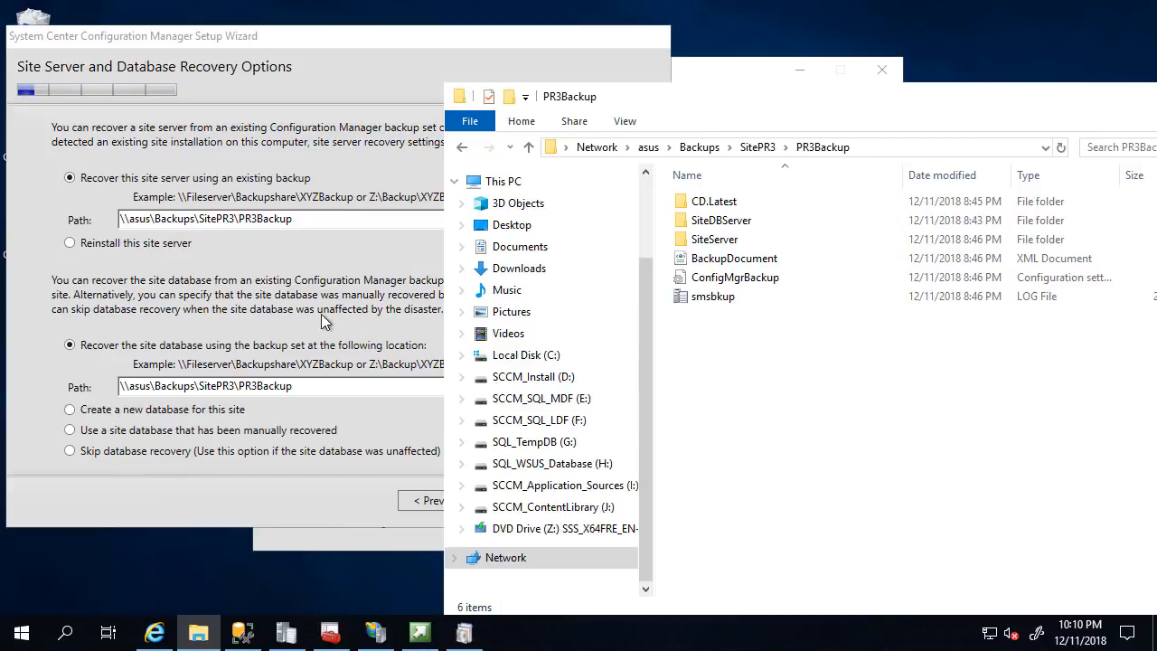
left_click_drag(330, 220, 70, 202)
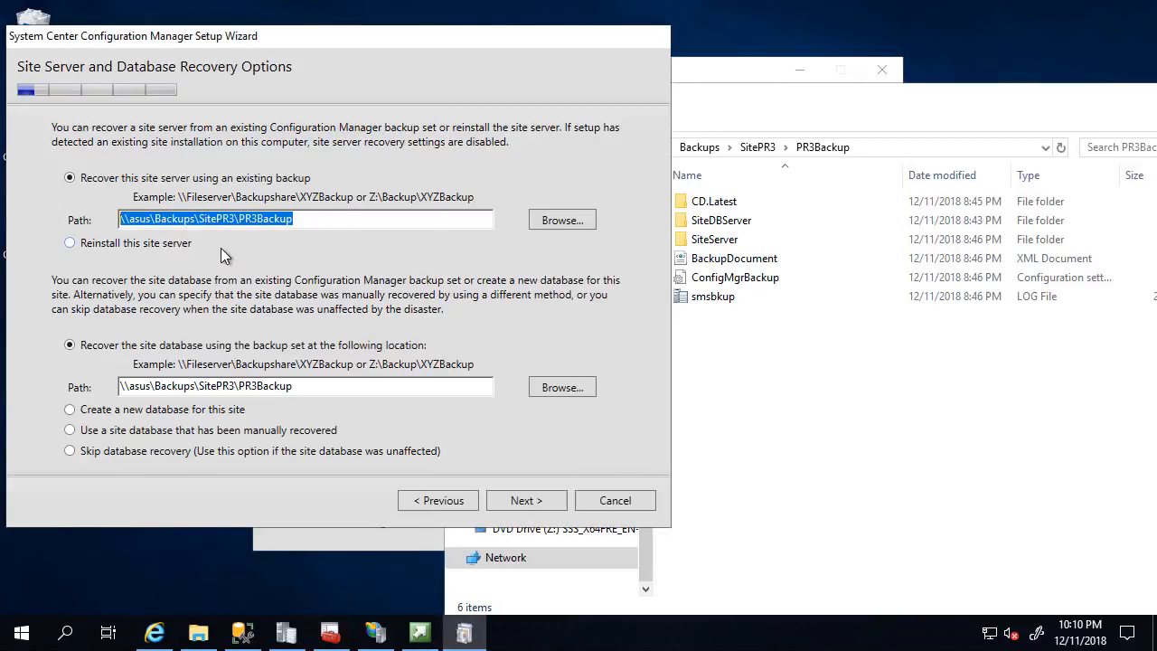
left_click(155, 247)
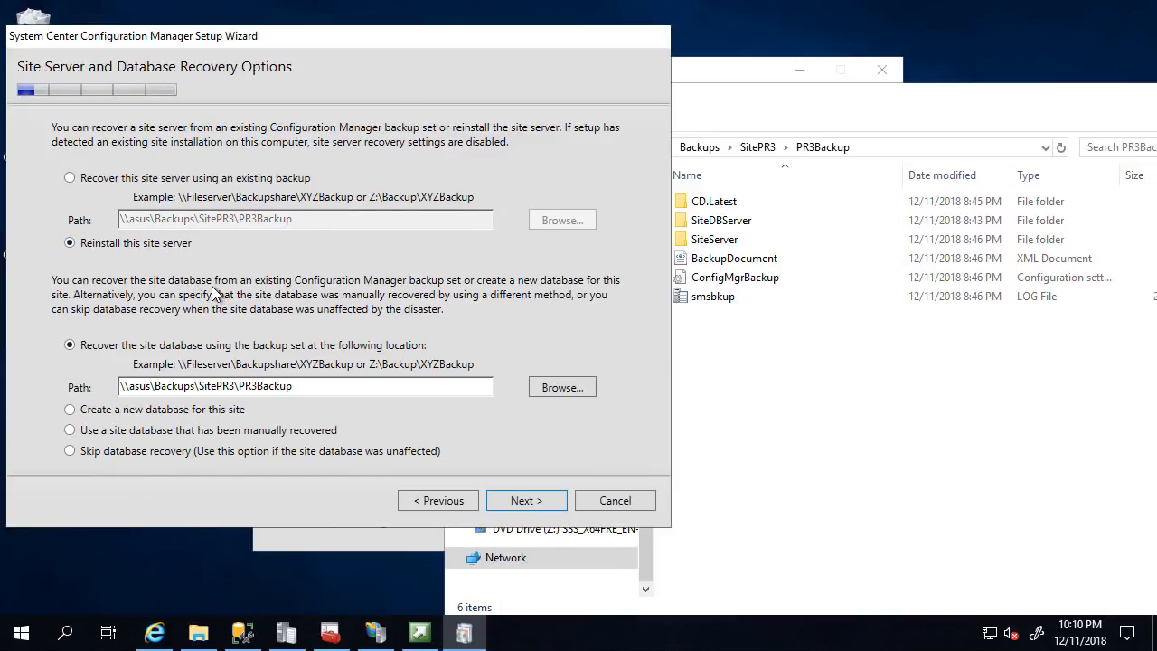
left_click(904, 401)
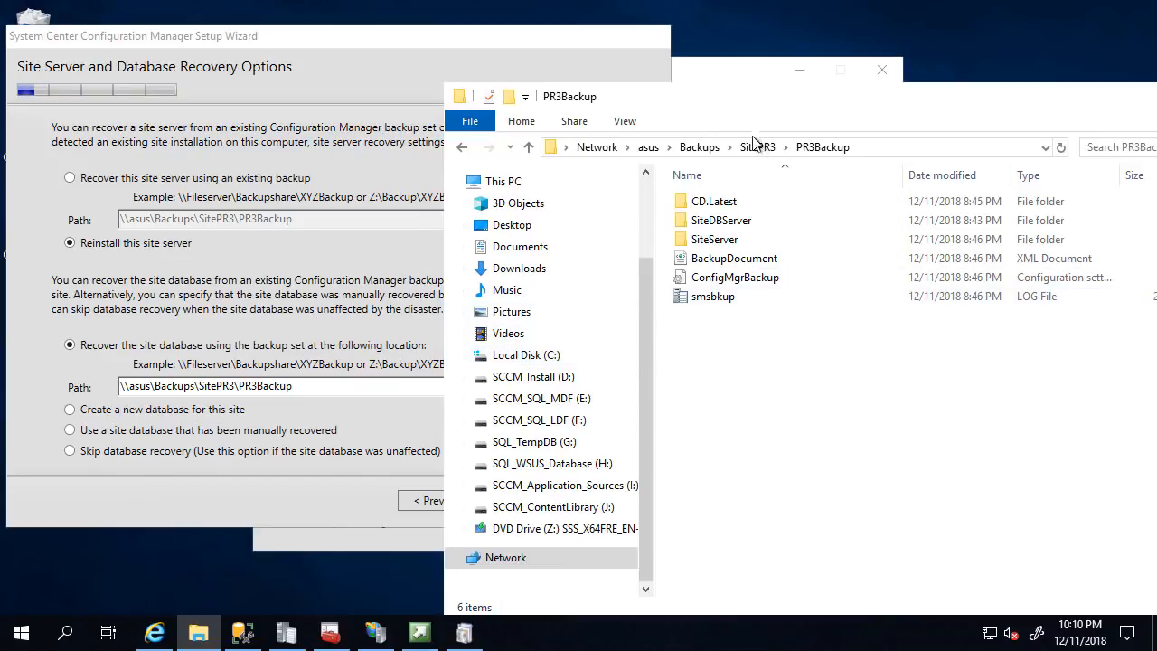
left_click(757, 147)
left_click(273, 334)
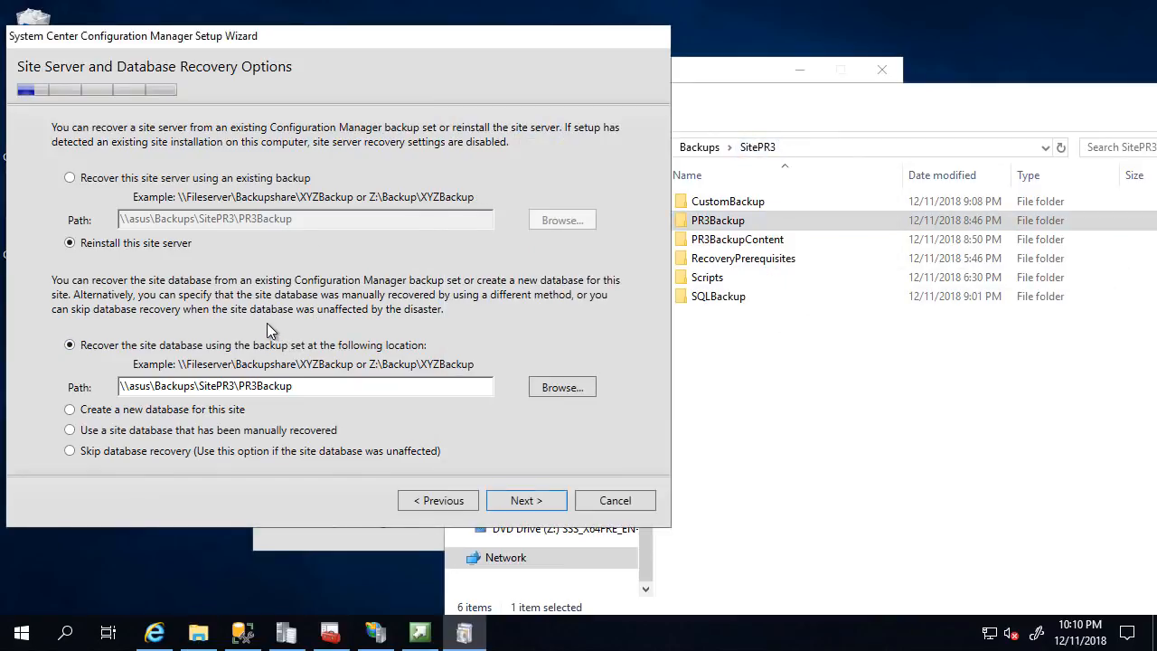
left_click(172, 434)
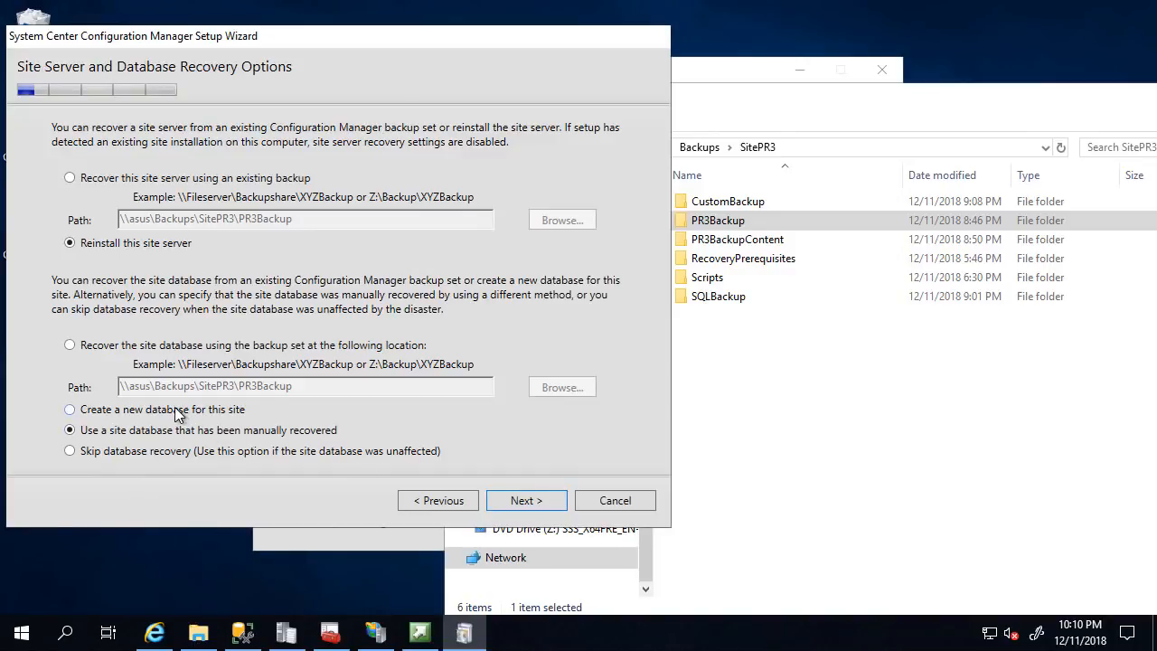
left_click(543, 502)
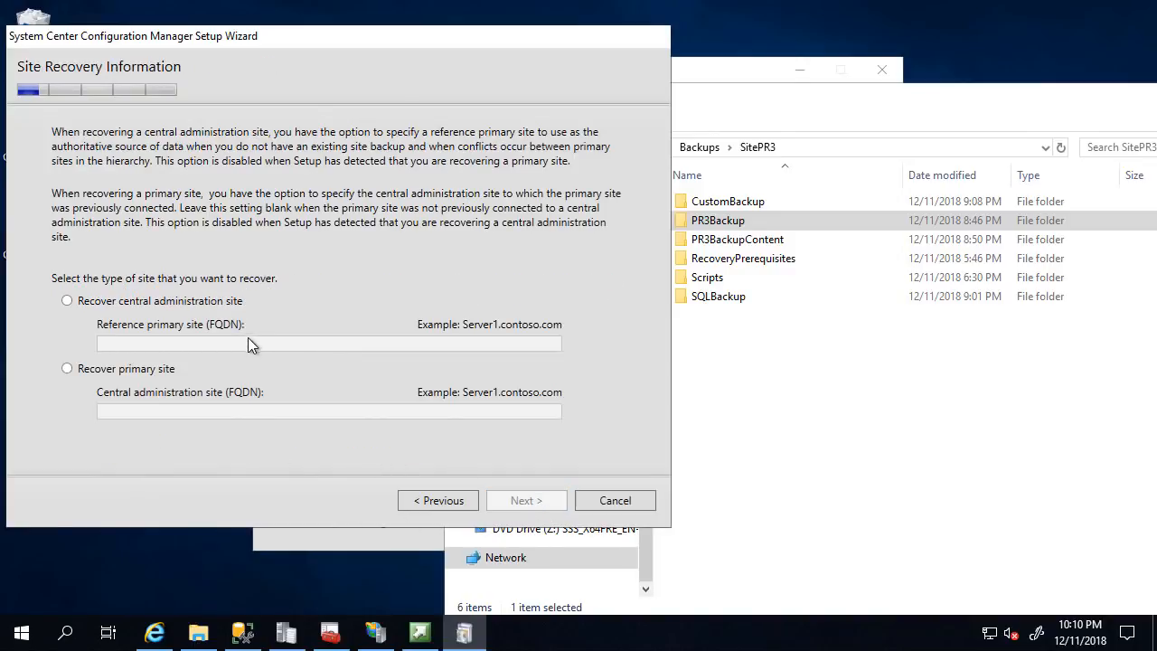
- Try to recover the primary site with sccm3.contoso.local as the central administration site FQDN
left_click(142, 371)
left_click(140, 411)
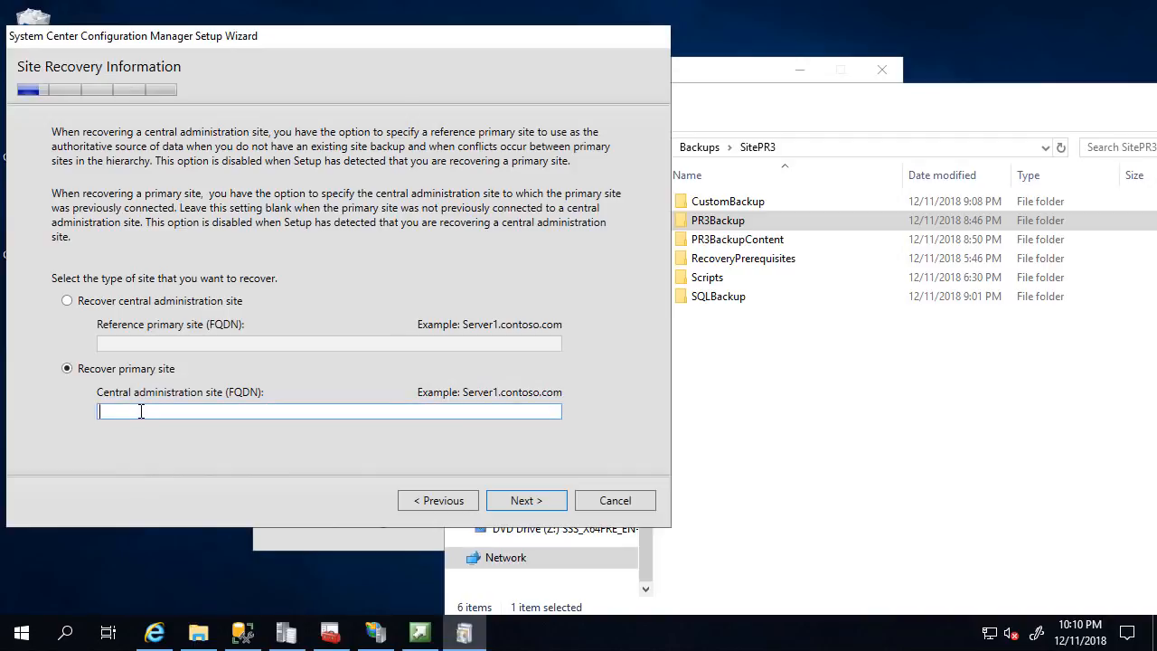
type("sccm3.contoso.local")
left_click(521, 499)
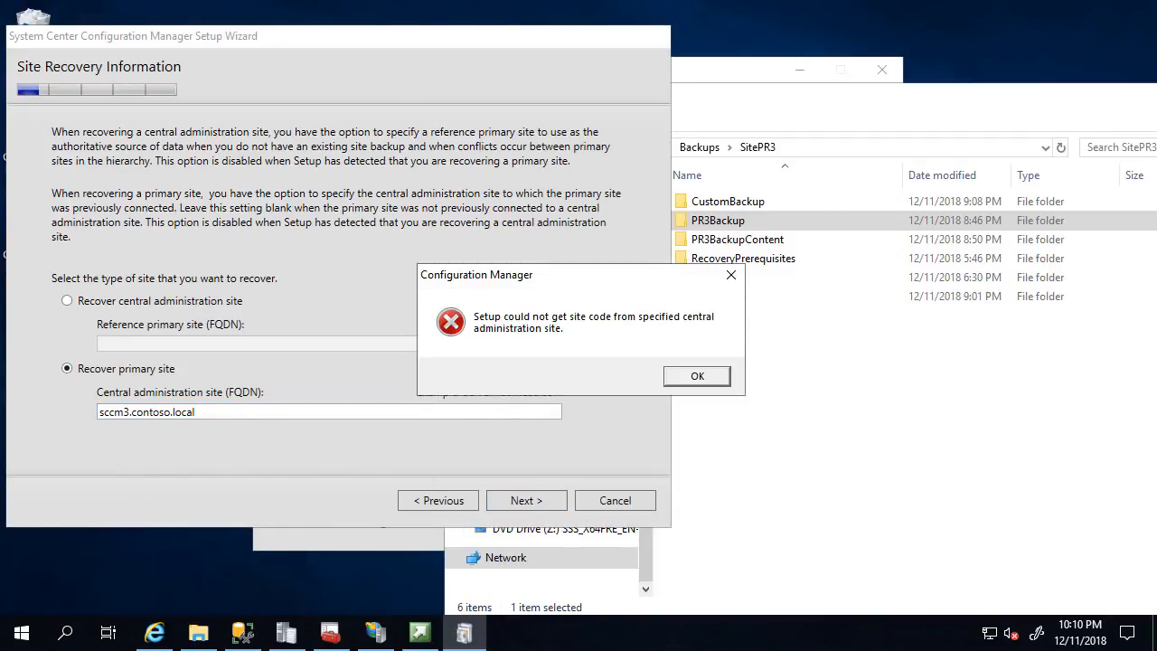
left_click(695, 375)
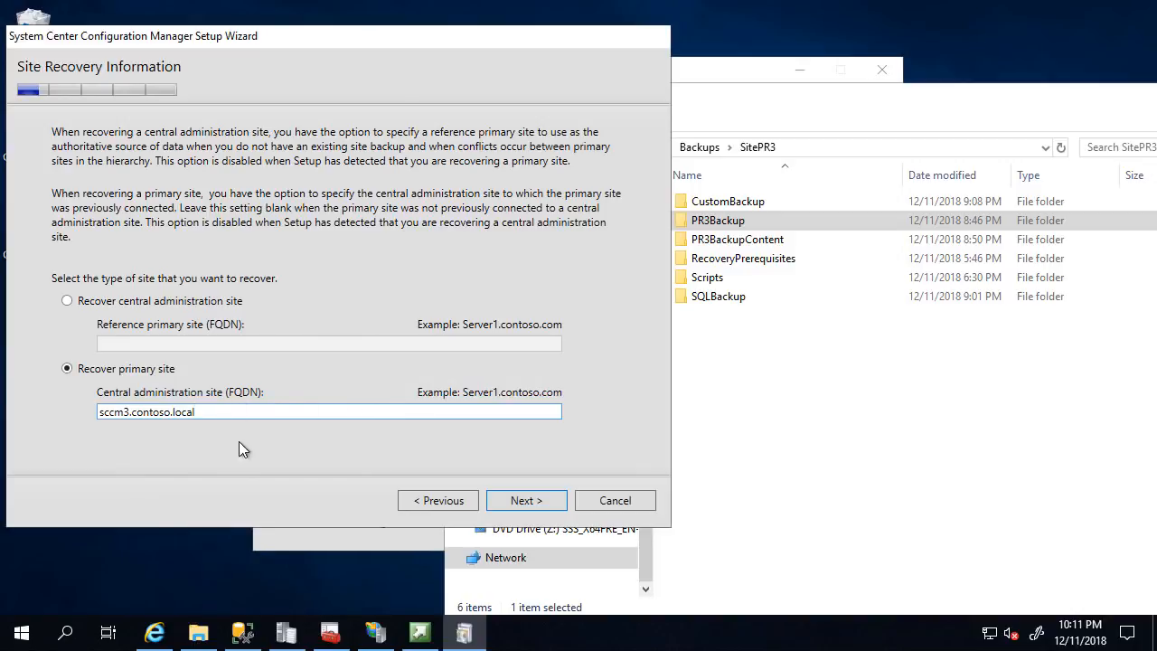
left_click(430, 500)
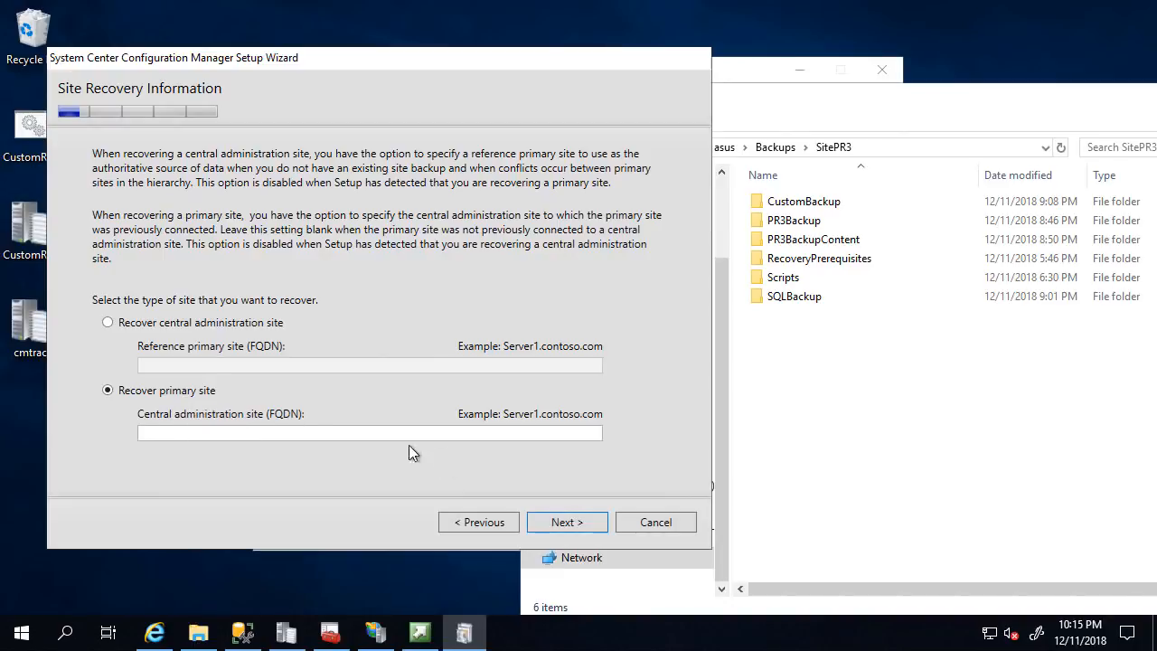
- Recheck the recovery options, continue the primary site recovery with the central administration site left blank, and select the evaluation edition
left_click(483, 522)
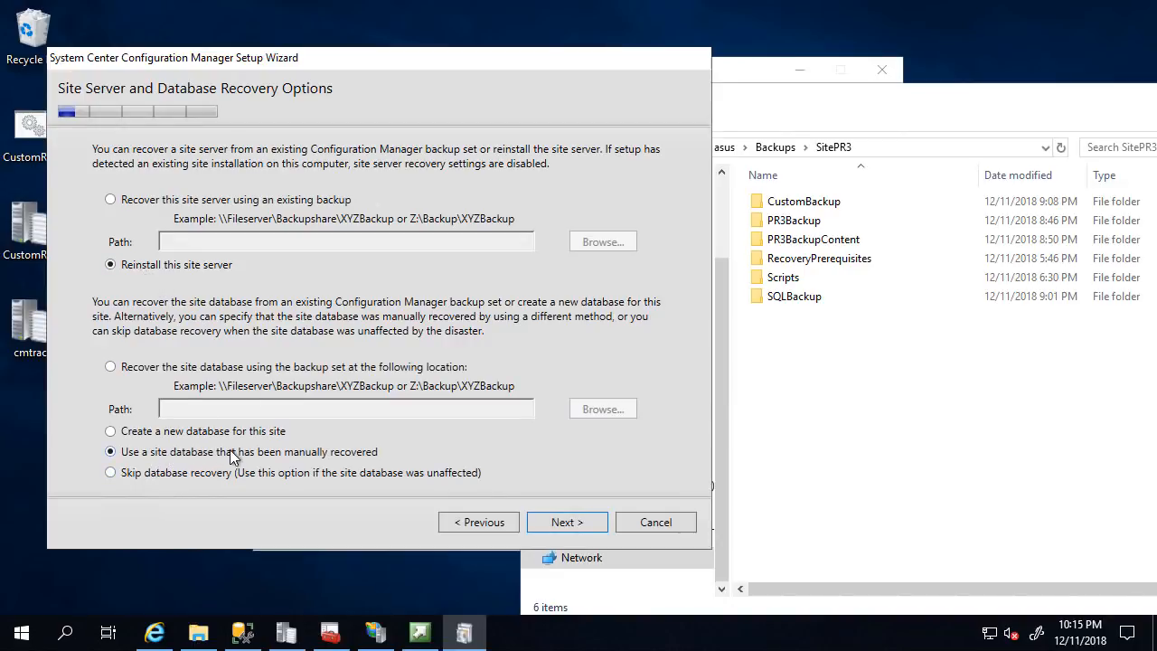
left_click(565, 521)
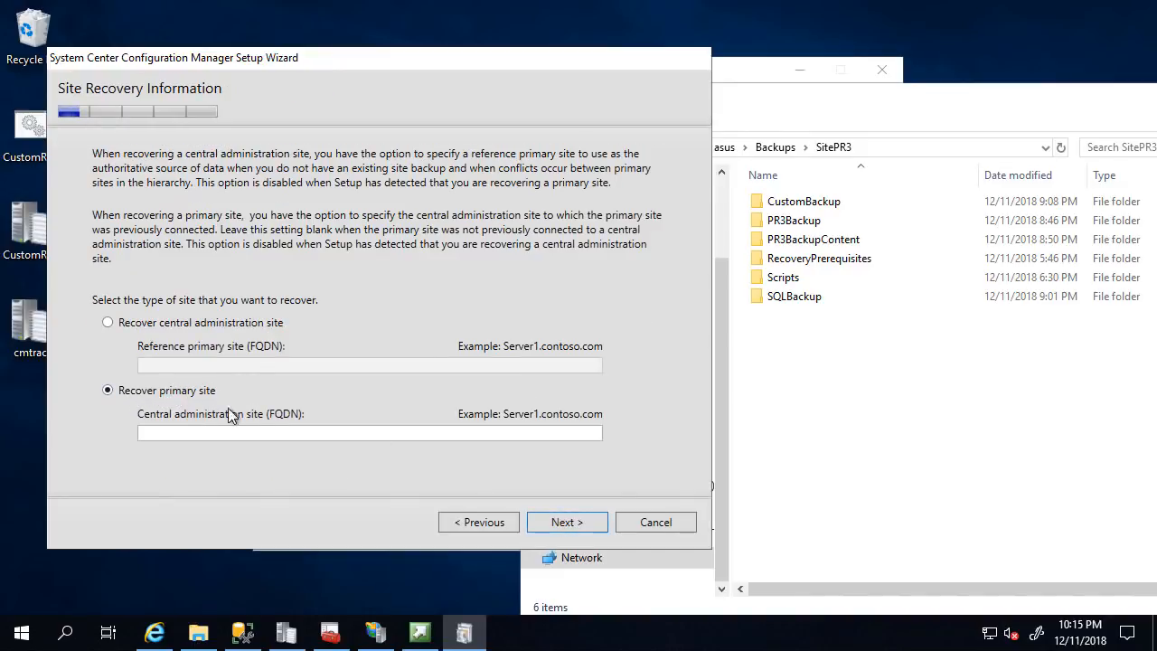
left_click(193, 430)
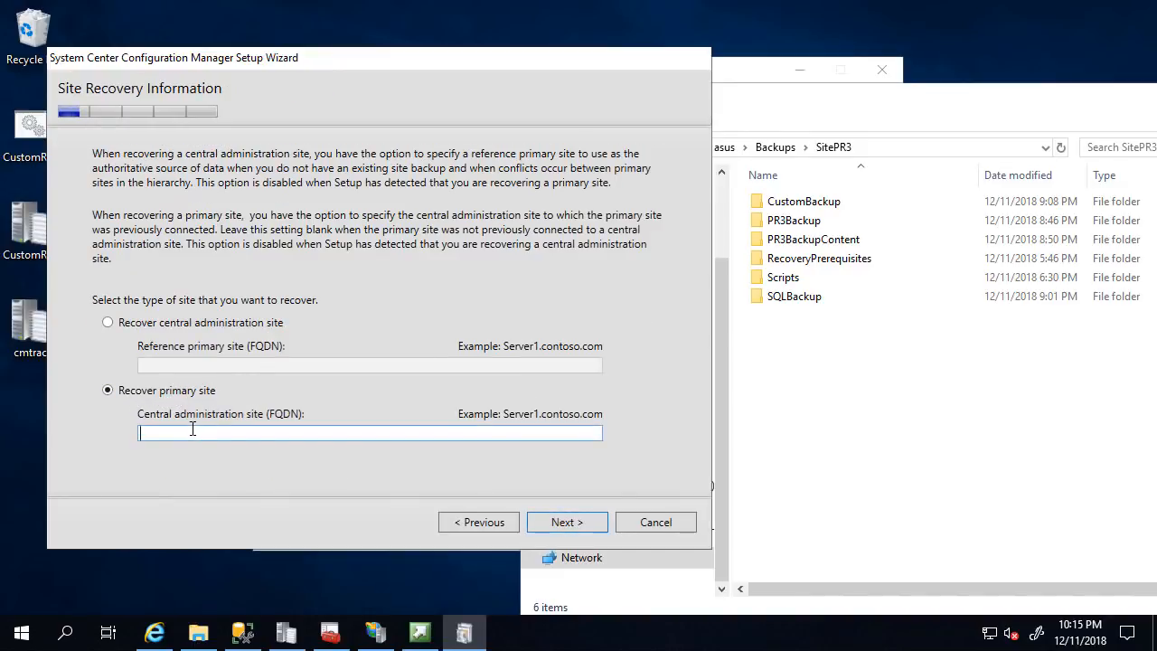
left_click(569, 519)
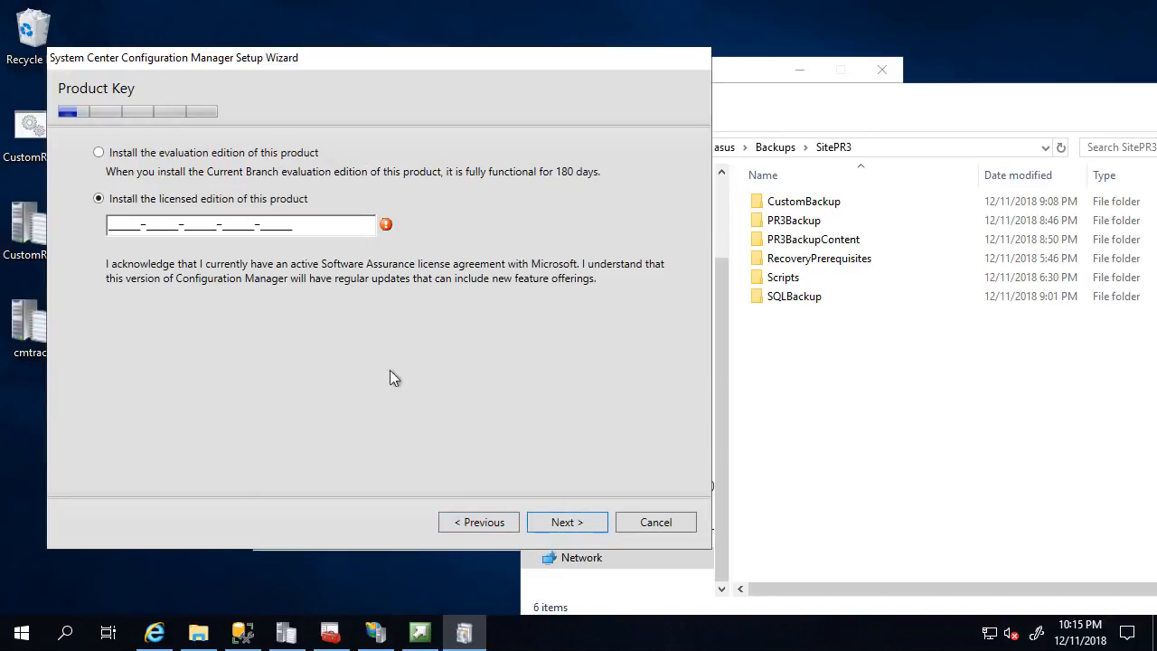
left_click(194, 155)
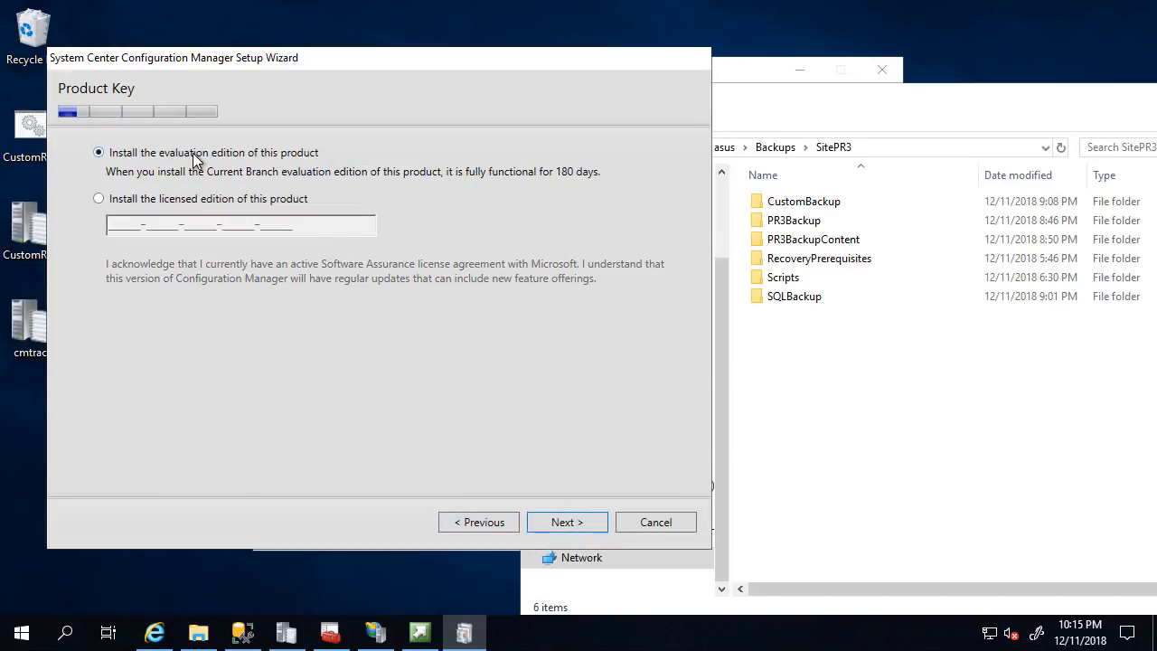
- Continue with the evaluation edition and accept the product, SQL Server Express and SQL Server Native Client license terms
left_click(562, 524)
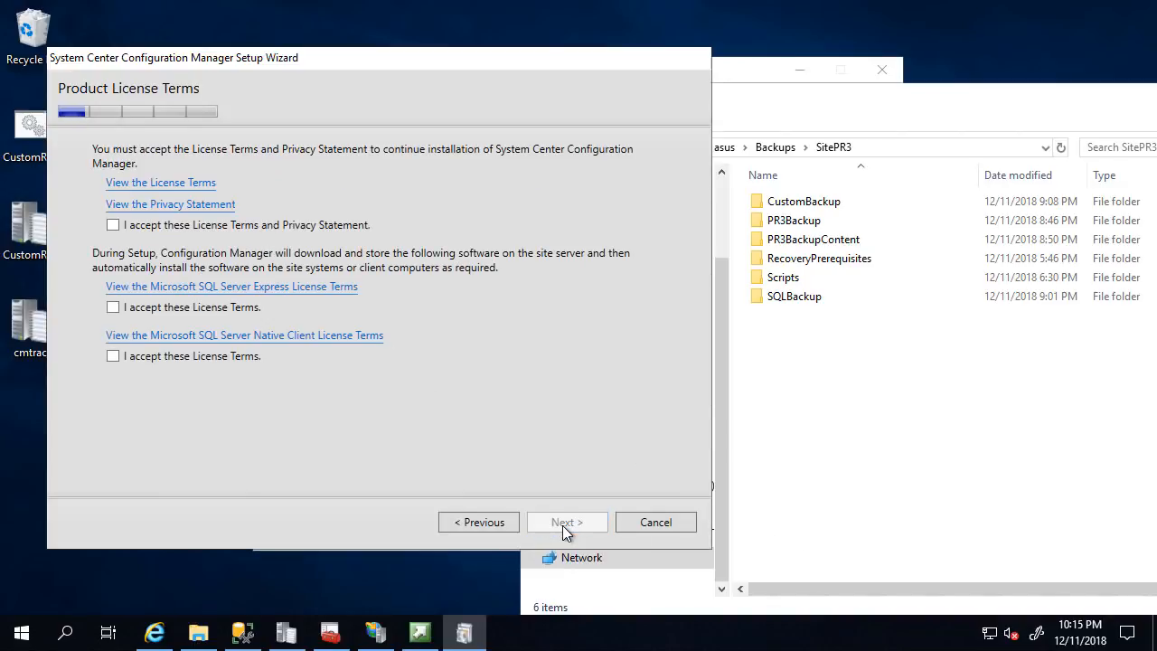
left_click(264, 226)
left_click(209, 311)
left_click(208, 357)
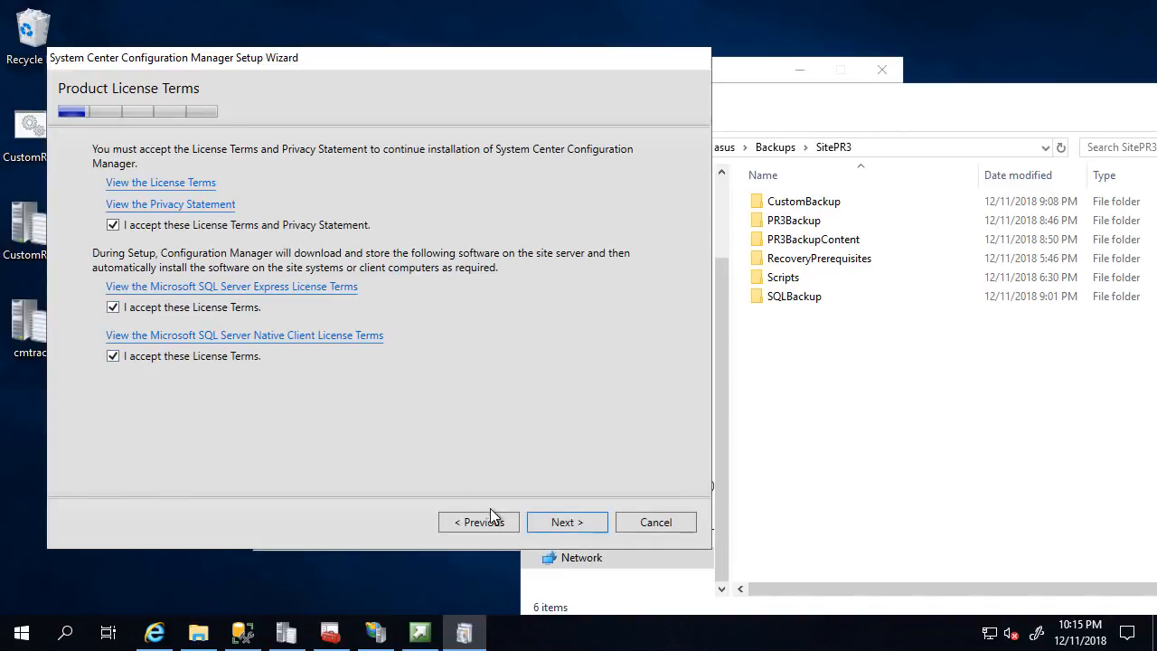
left_click(558, 523)
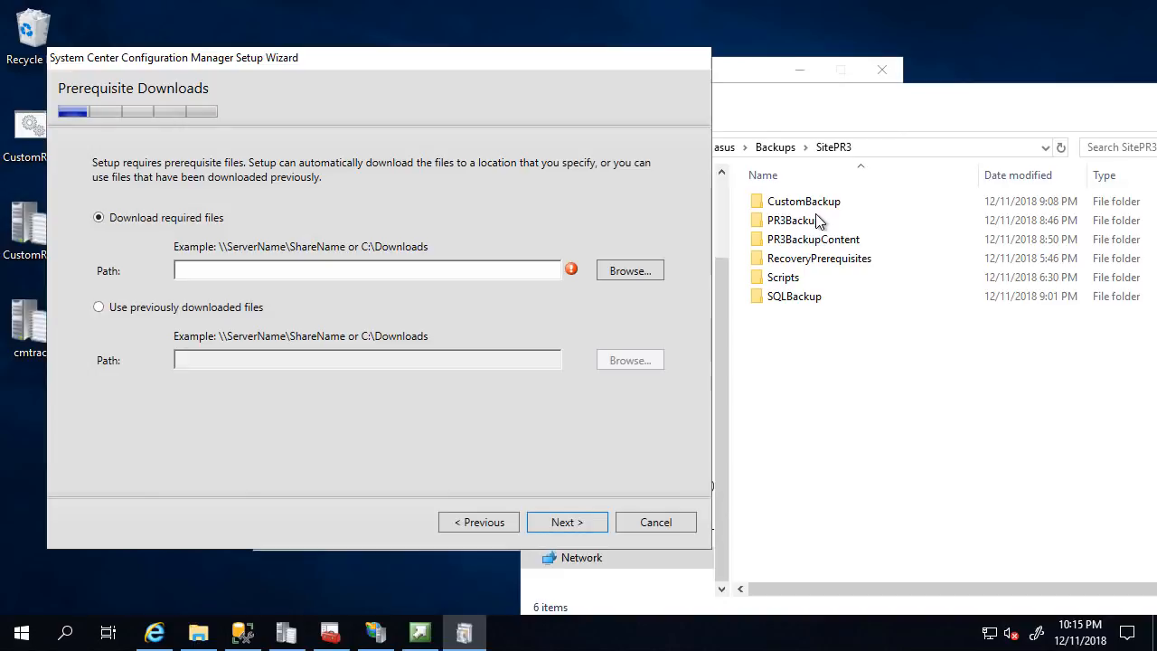
- Use the previously downloaded prerequisite files from \\asus\Backups\SitePR3\RecoveryPrerequisites\PrerequisiteDownloads and proceed to the site settings
double_click(817, 262)
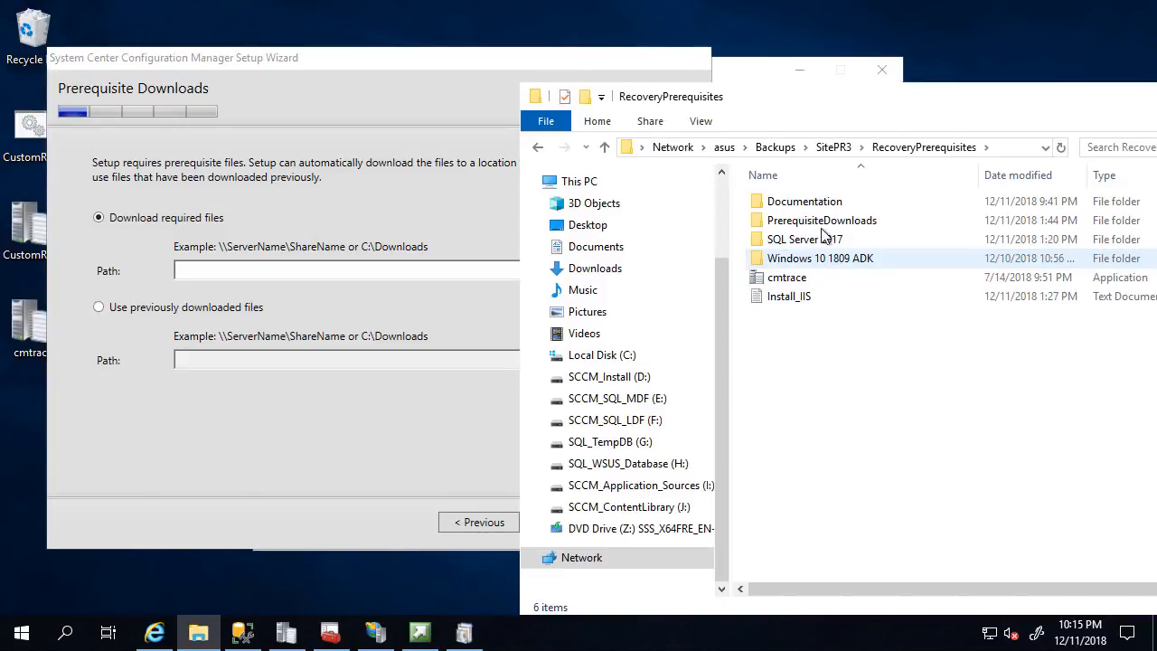
double_click(809, 221)
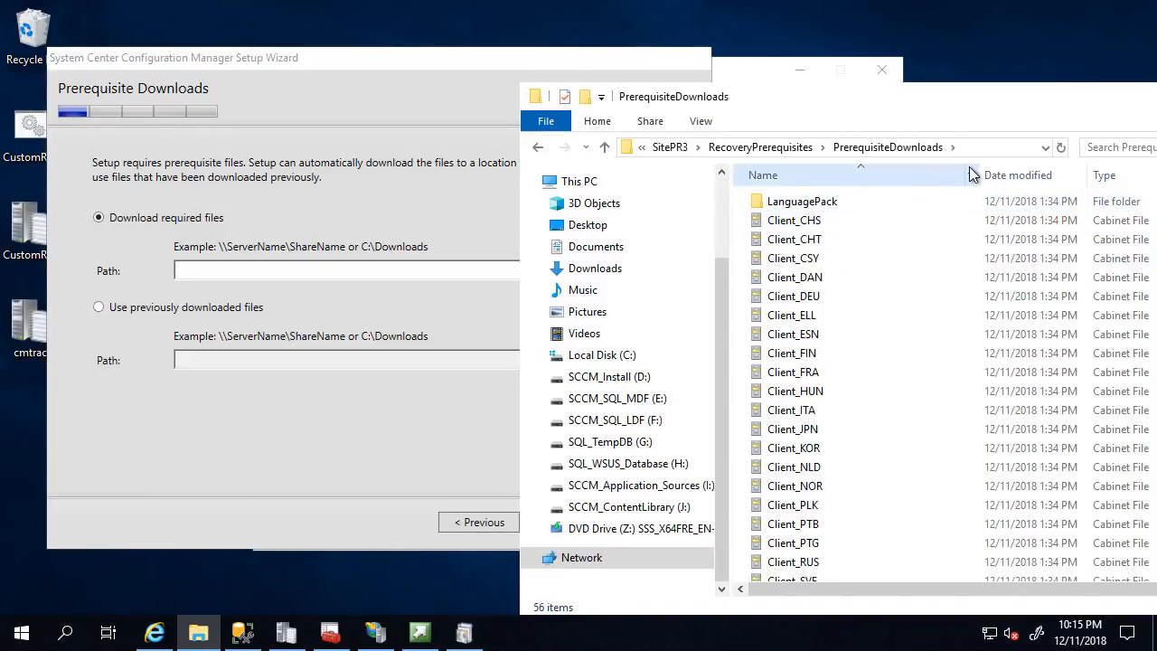
left_click(976, 149)
key("ctrl+c")
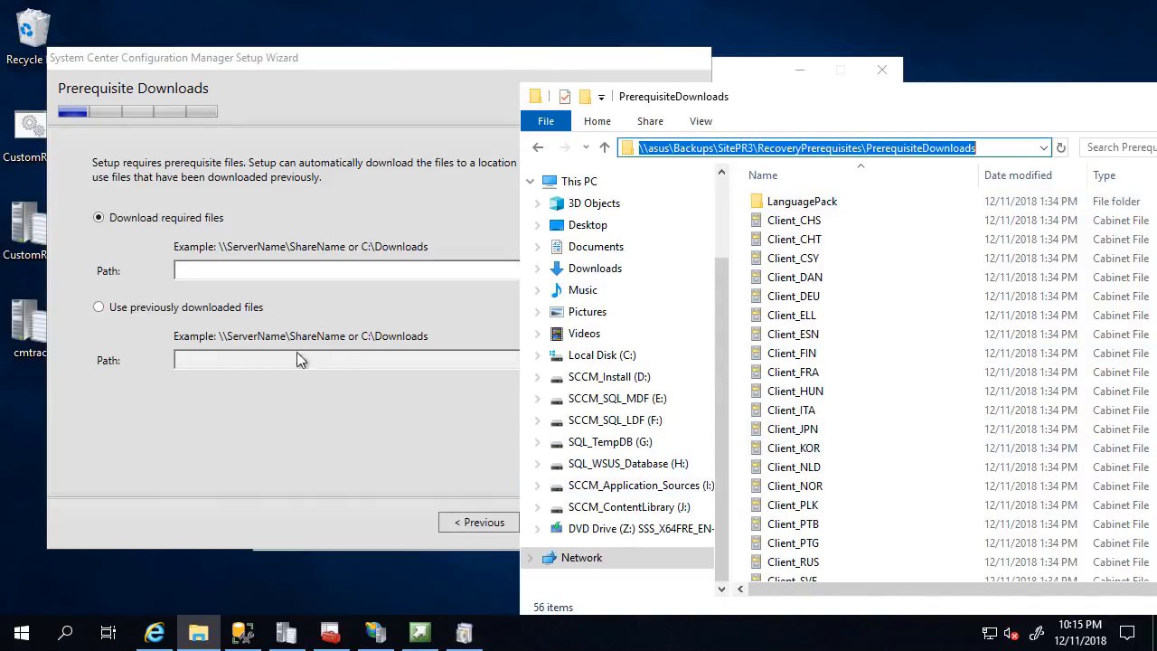
left_click(199, 308)
left_click(236, 358)
key("ctrl+v")
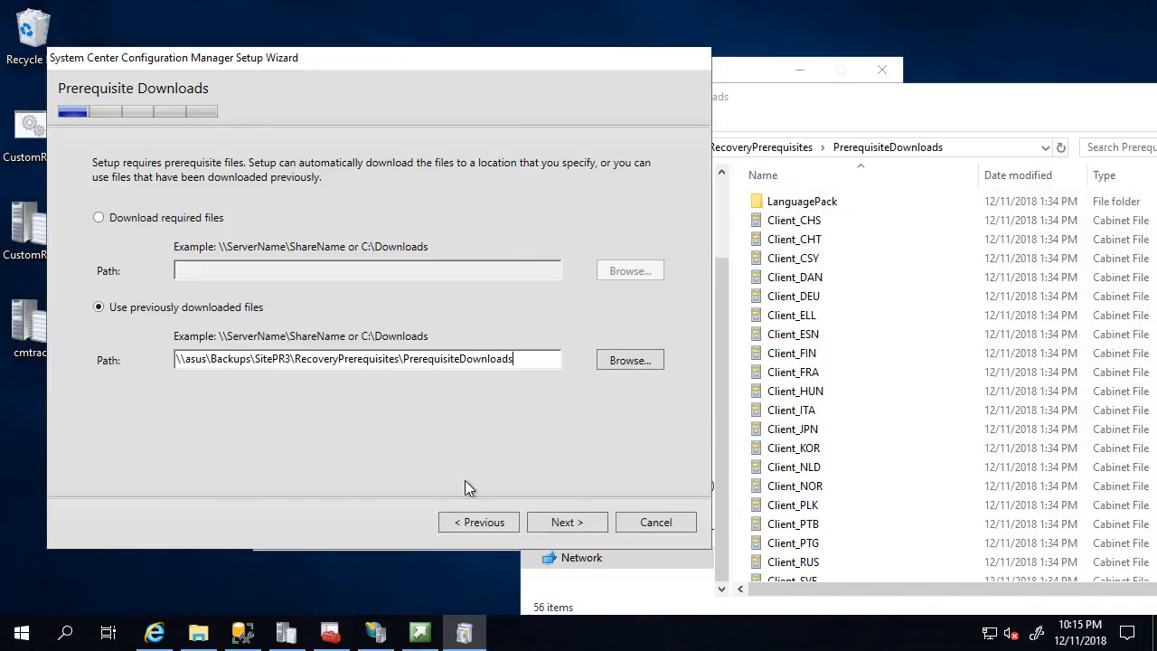
left_click(573, 535)
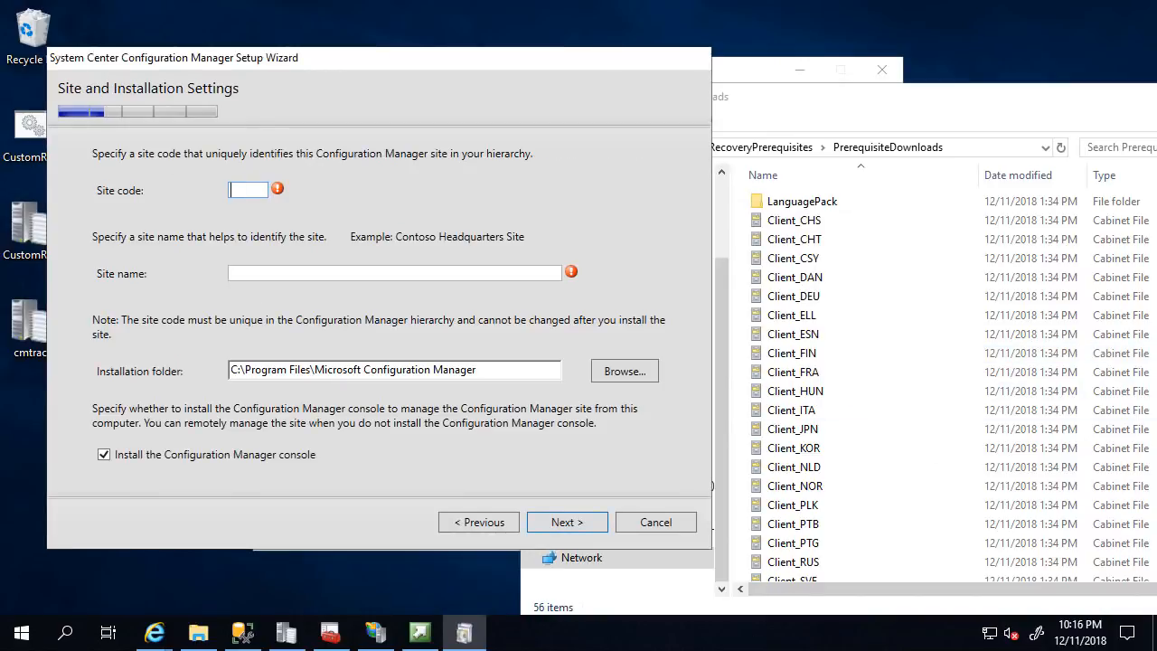
- Review the requirements for reinstalling the site server in the Site recovery documentation in Internet Explorer
left_click(155, 633)
mouse_move(263, 558)
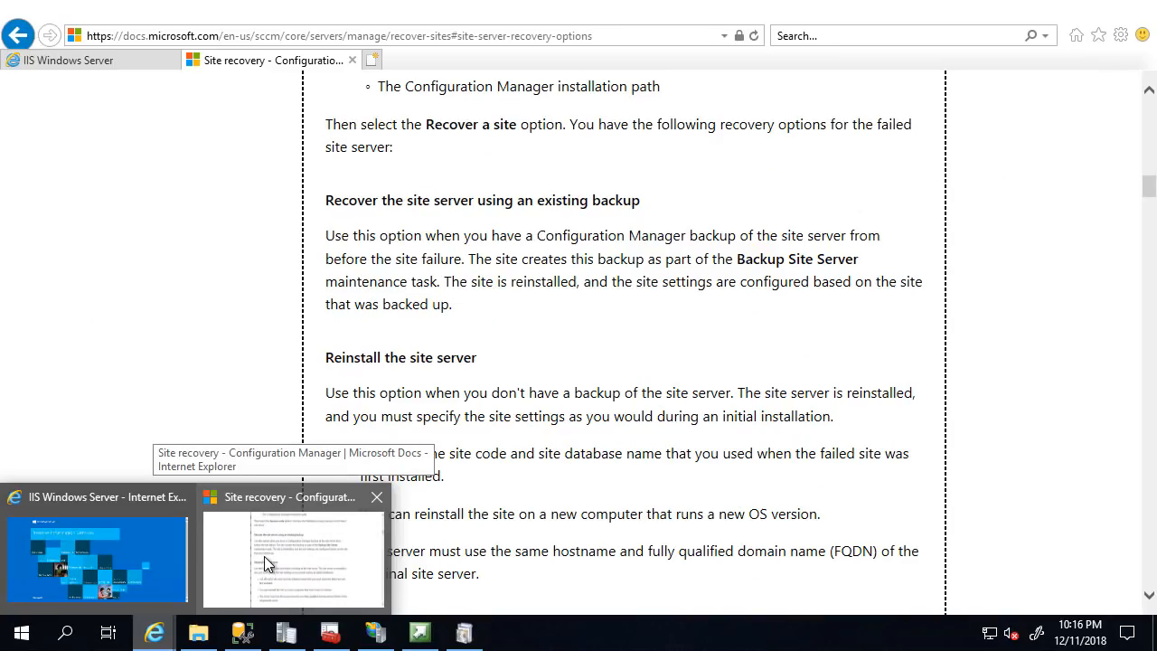
left_click(271, 559)
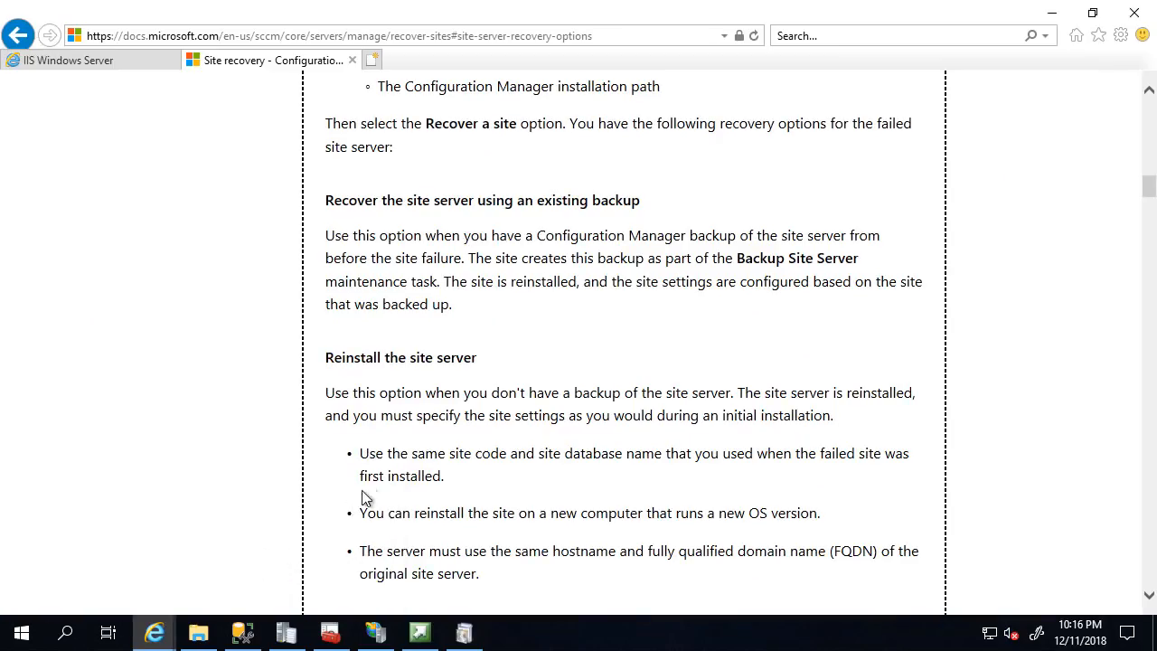
scroll(381, 411, "down", 2)
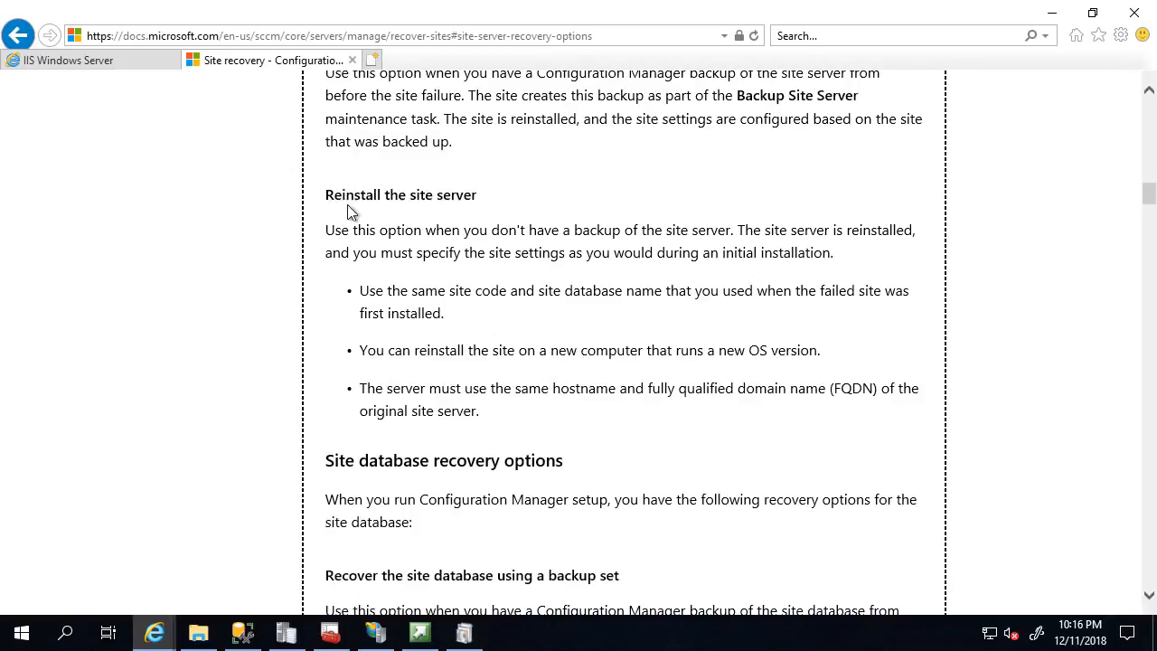
left_click_drag(327, 193, 747, 269)
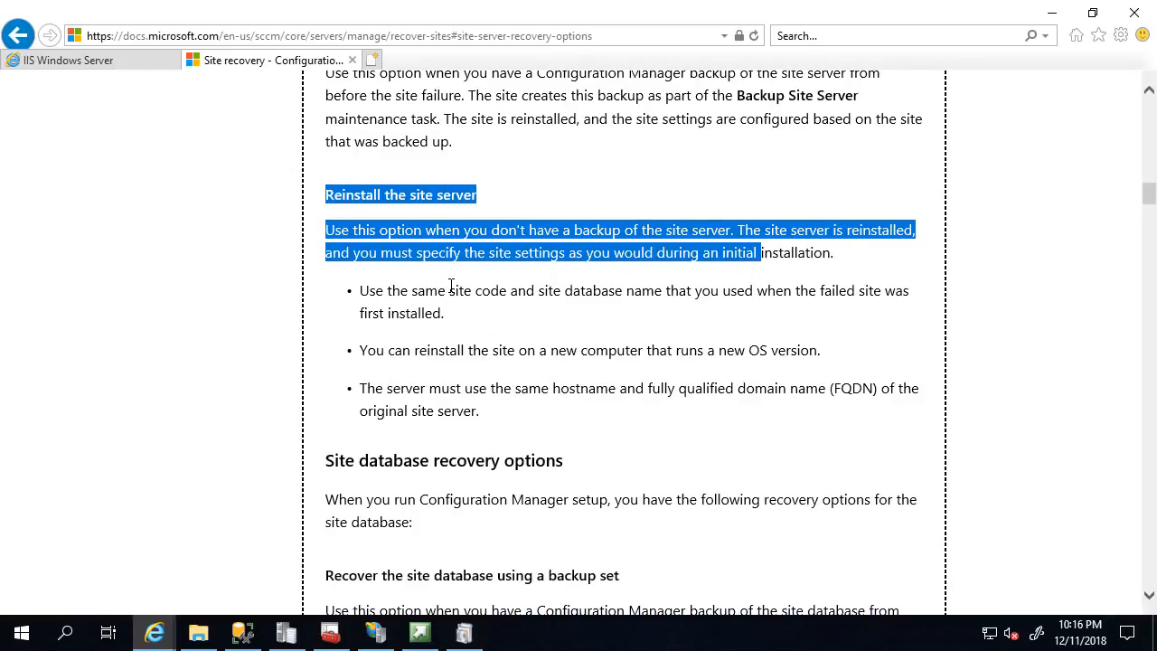
left_click_drag(450, 289, 508, 301)
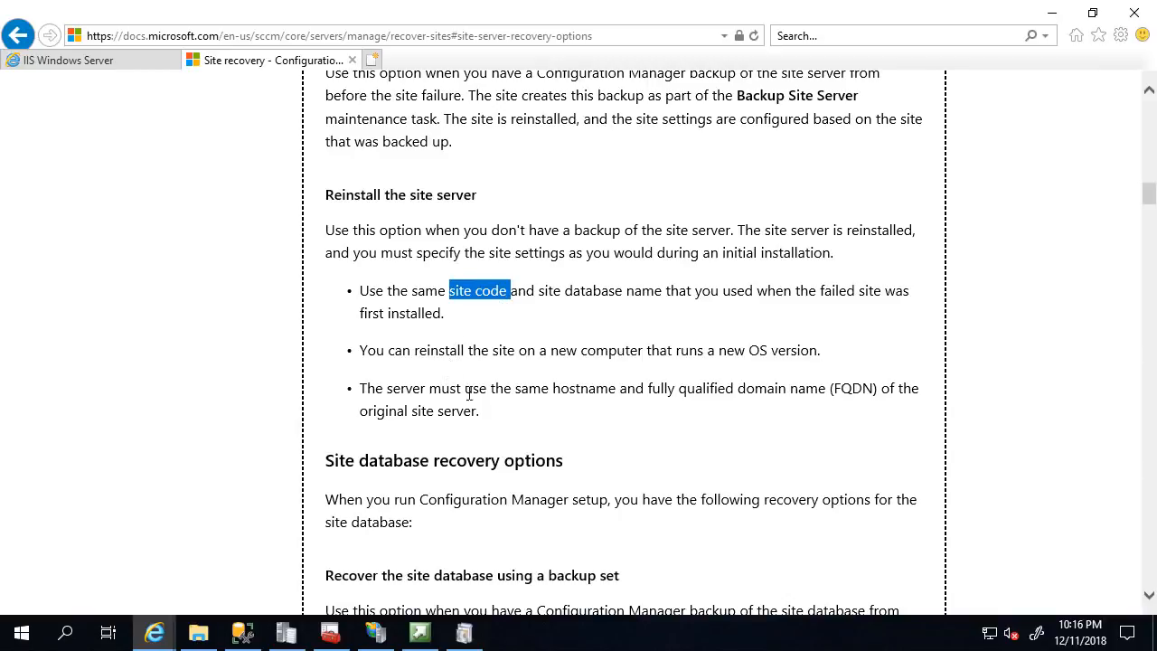
left_click_drag(506, 426, 351, 300)
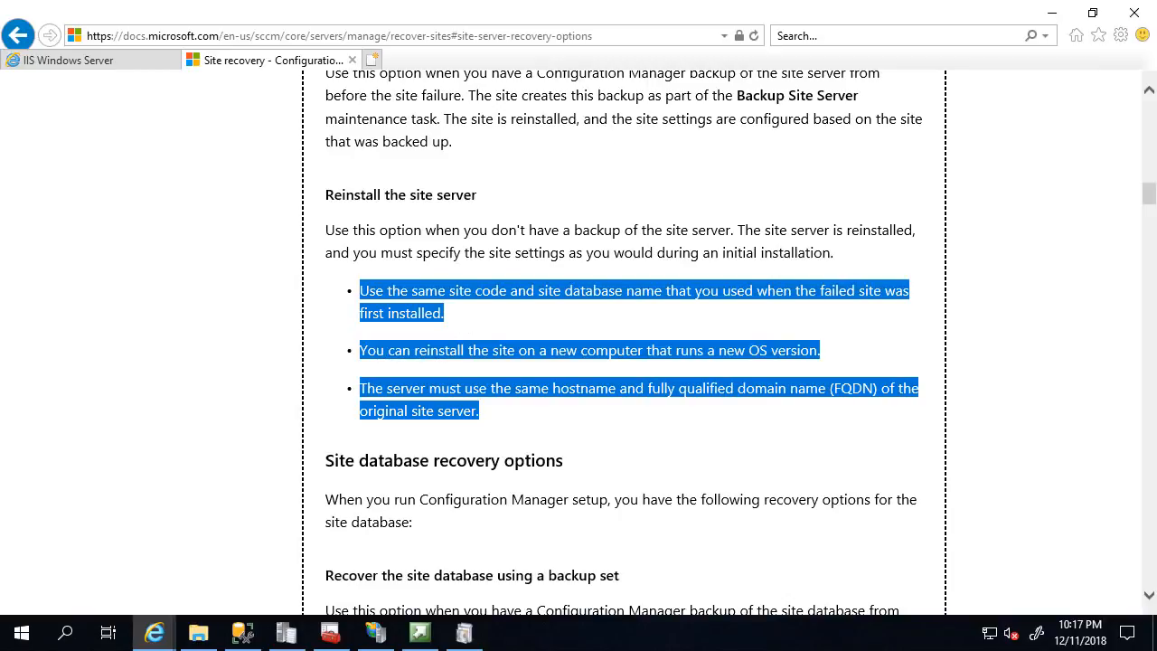
left_click(1051, 18)
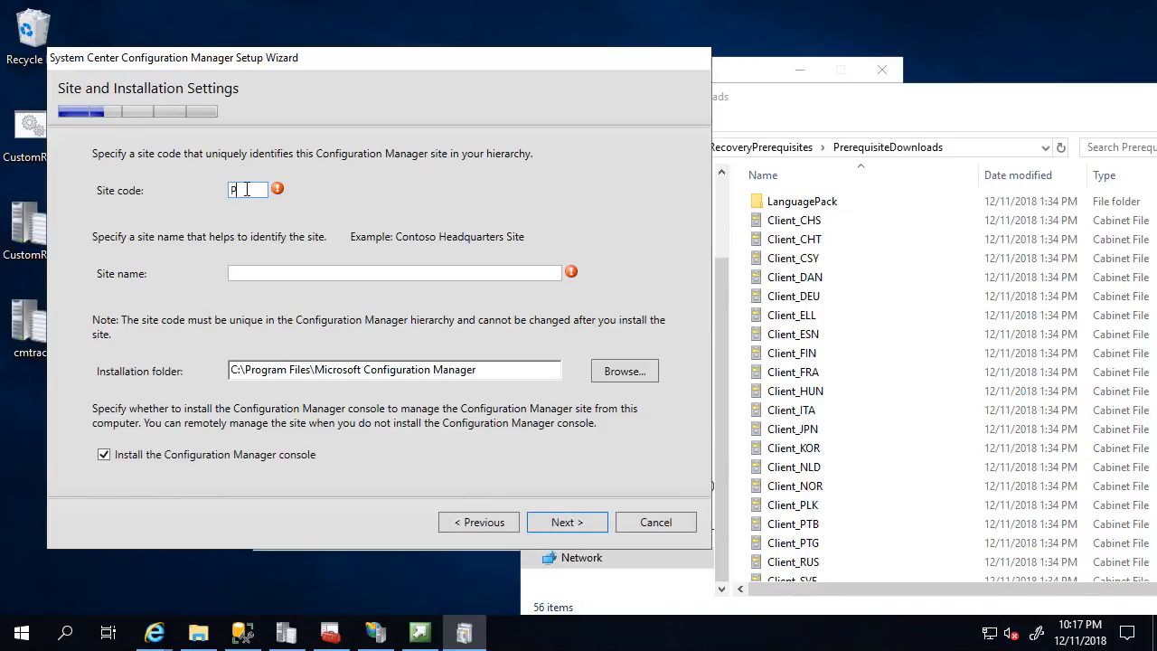
- In the Configuration Manager setup, set the site code to PR3 and the site name to Site PR3
type("3")
left_click(273, 271)
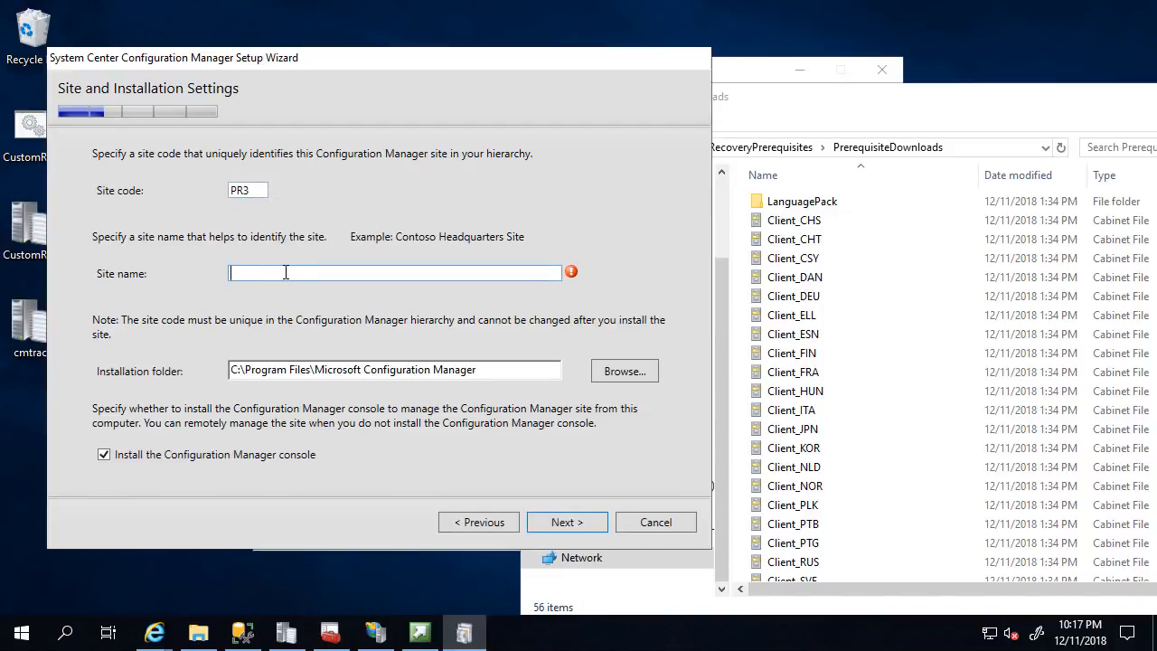
type("Site ")
type("PR2")
- Change the installation folder to D:\Microsoft Configuration Manager, keep the console installation enabled, and proceed to the database information
left_click_drag(311, 369, 244, 366)
left_click(242, 368)
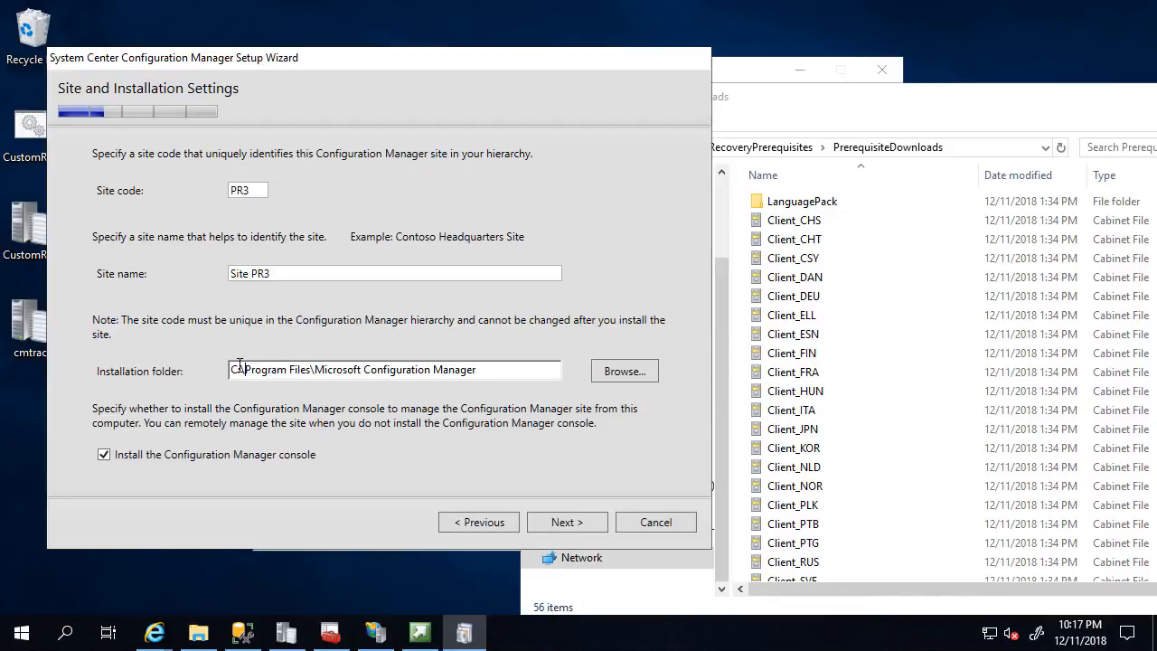
key("BackSpace")
key("BackSpace")
type("D:")
left_click_drag(246, 371, 313, 369)
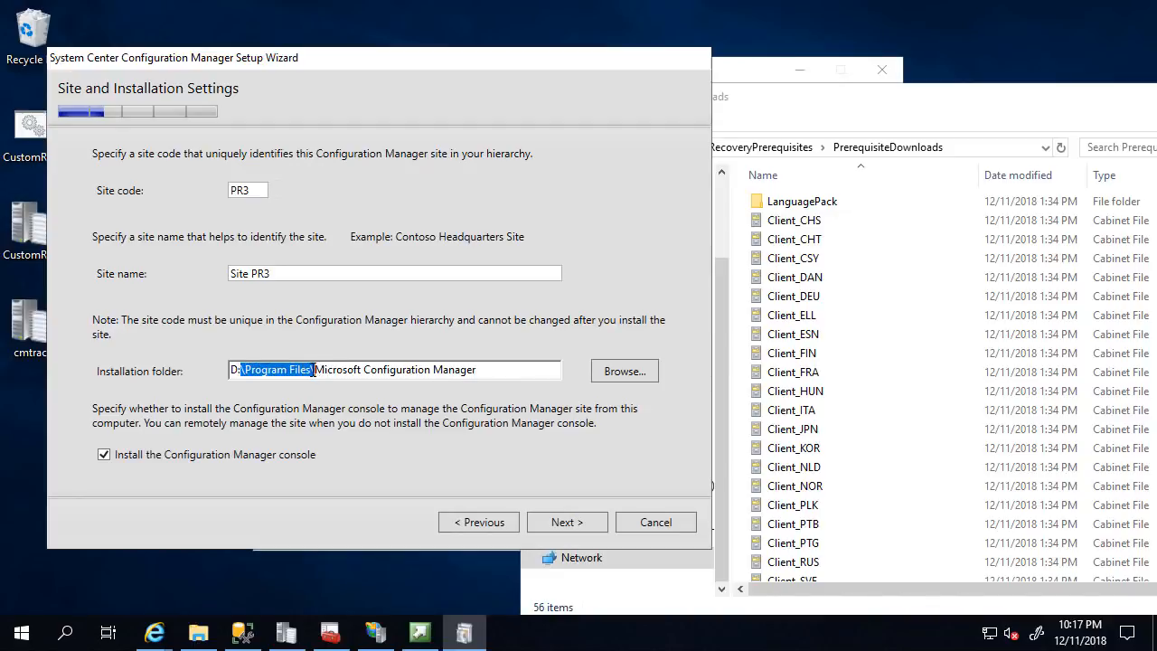
type("==")
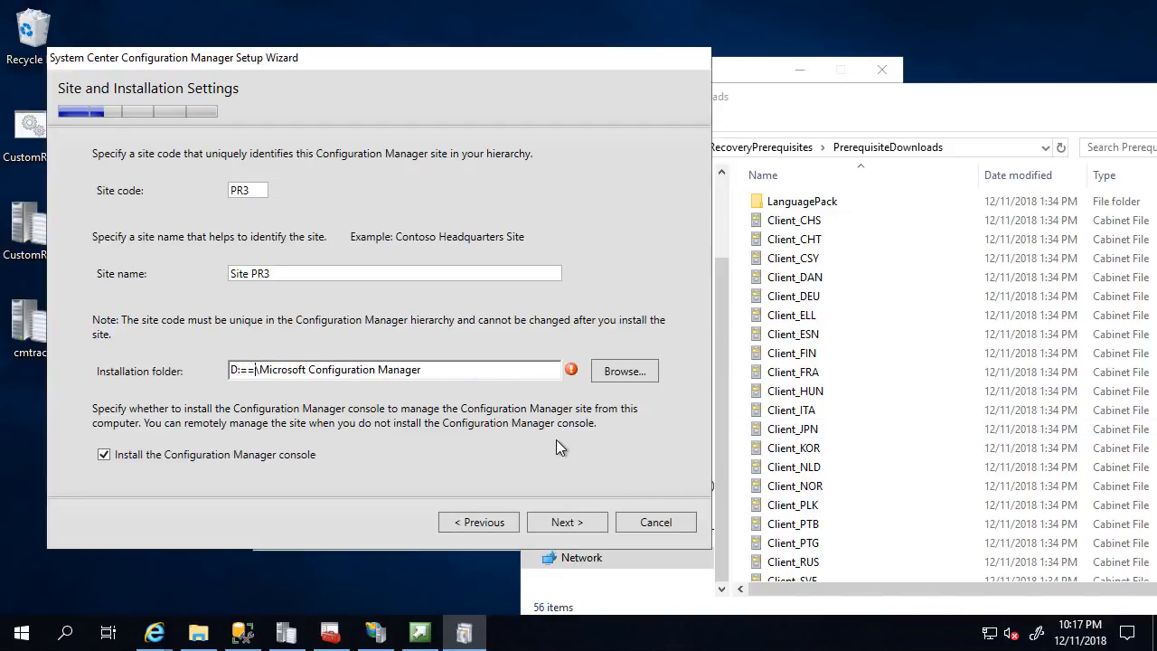
key("BackSpace")
key("BackSpace")
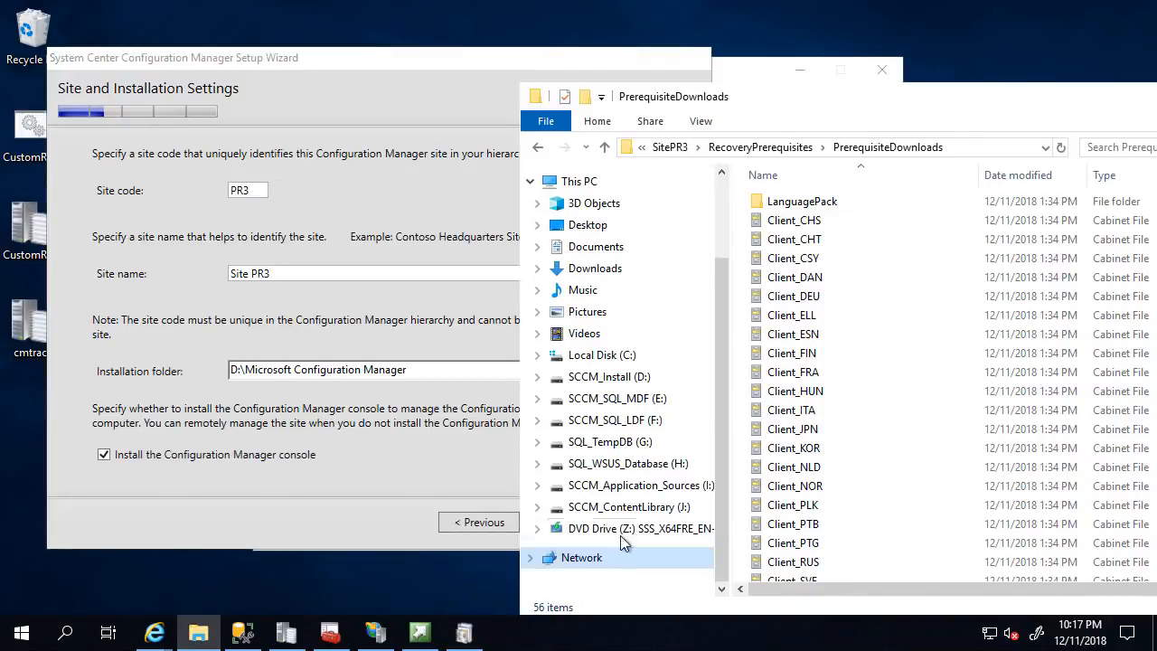
left_click(623, 377)
left_click(398, 387)
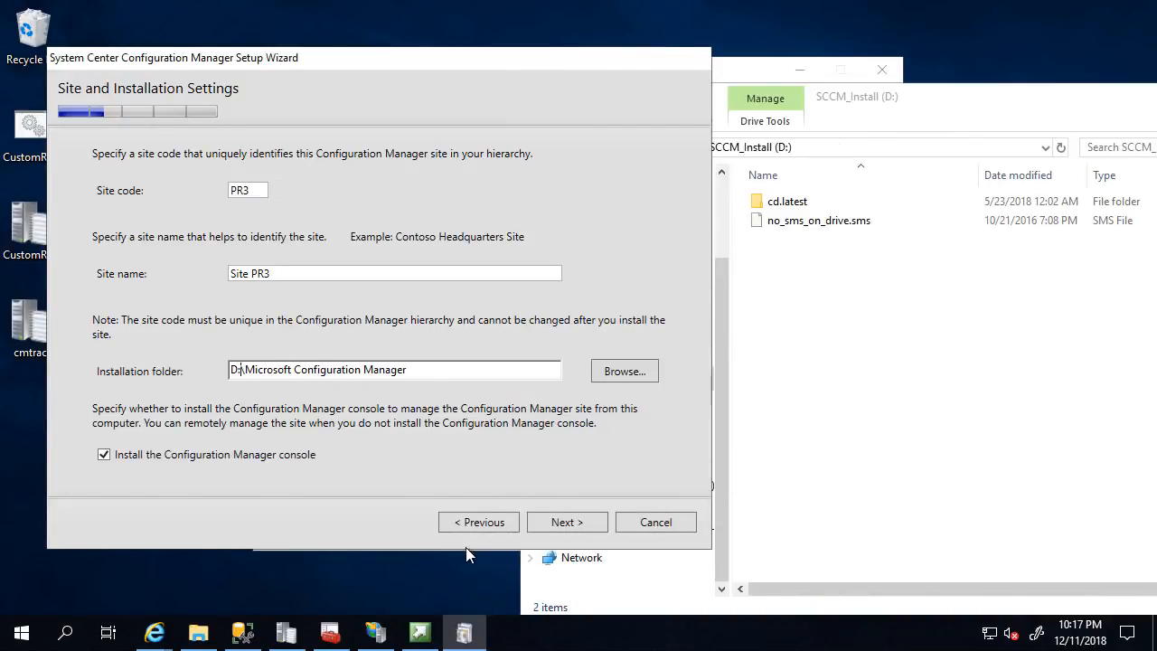
left_click(566, 522)
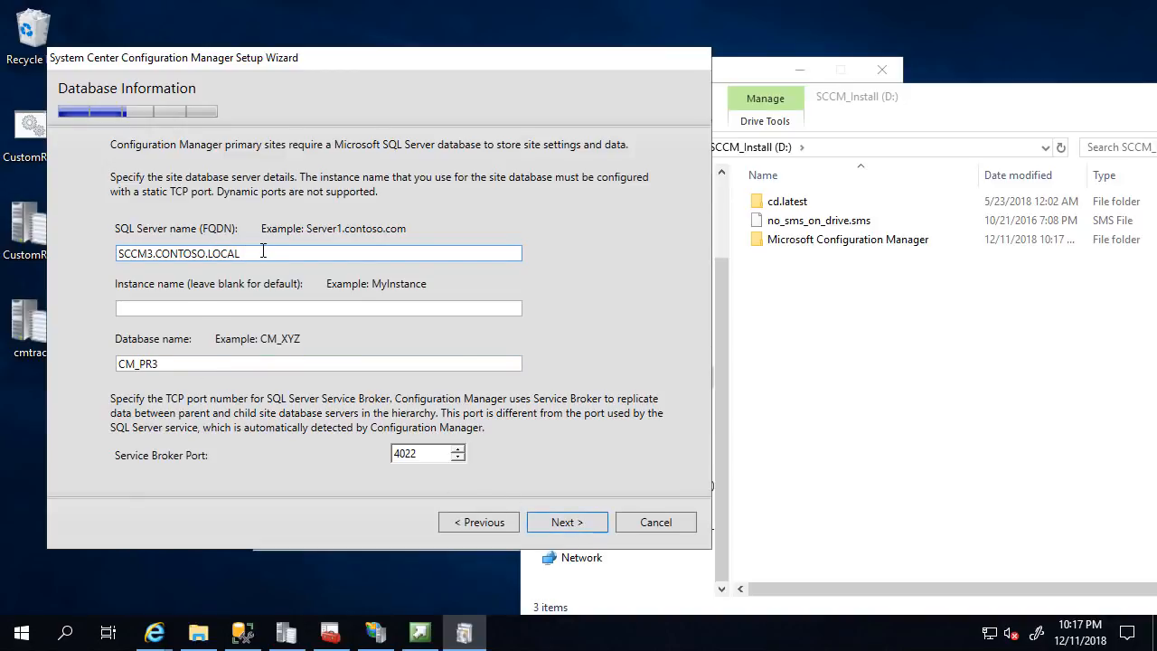
- Check and accept SQL Server SCCM3.CONTOSO.LOCAL with the default instance, database CM_PR3 and Service Broker port 4022
left_click_drag(263, 251, 96, 239)
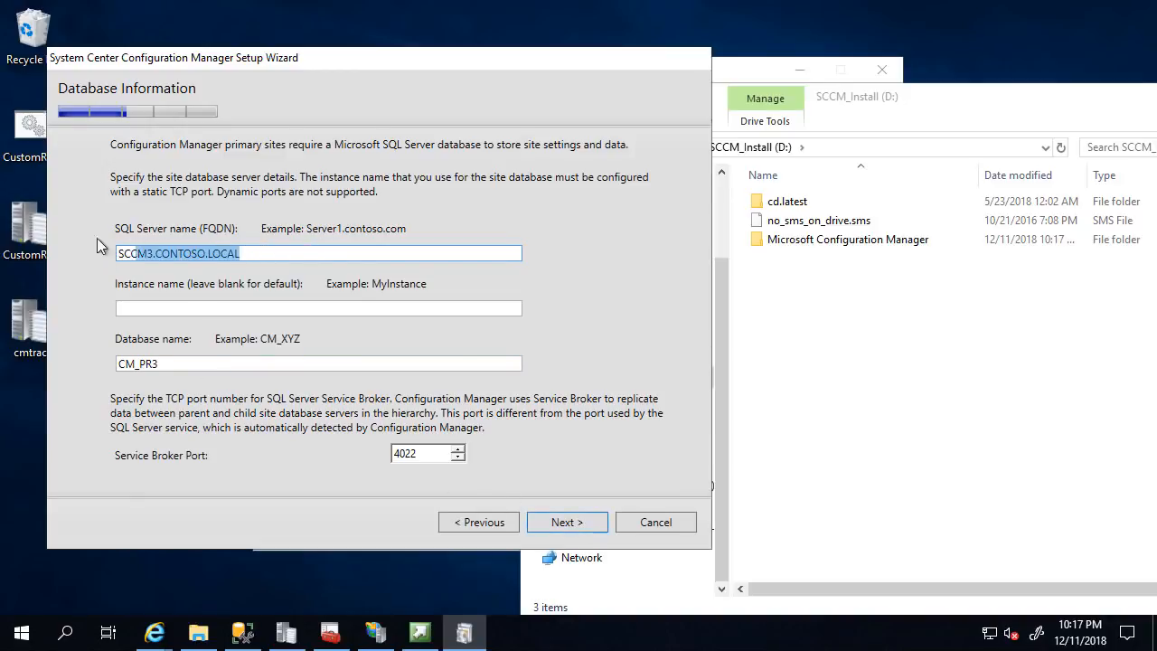
left_click(276, 255)
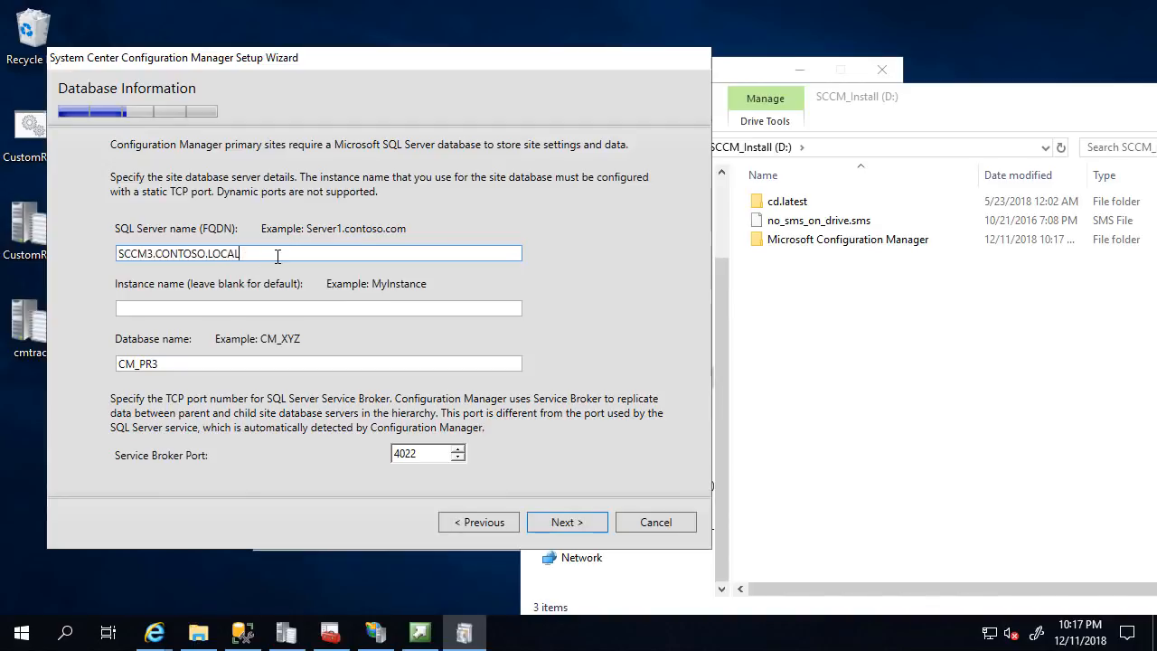
left_click_drag(277, 255, 55, 239)
left_click_drag(159, 365, 99, 360)
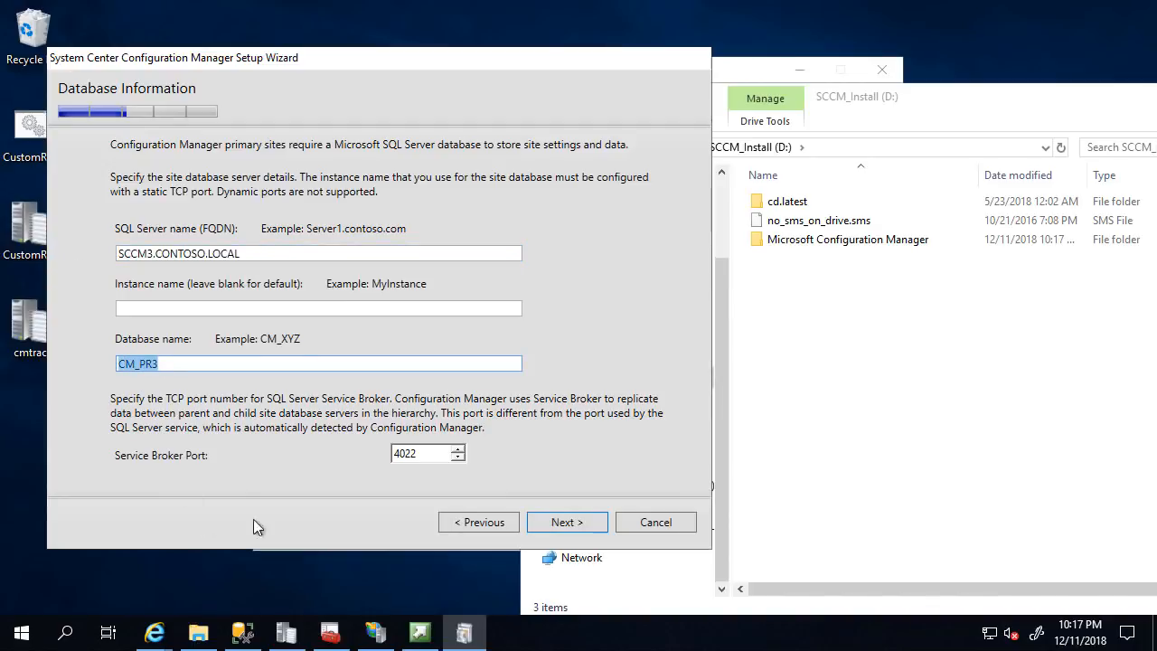
left_click(554, 523)
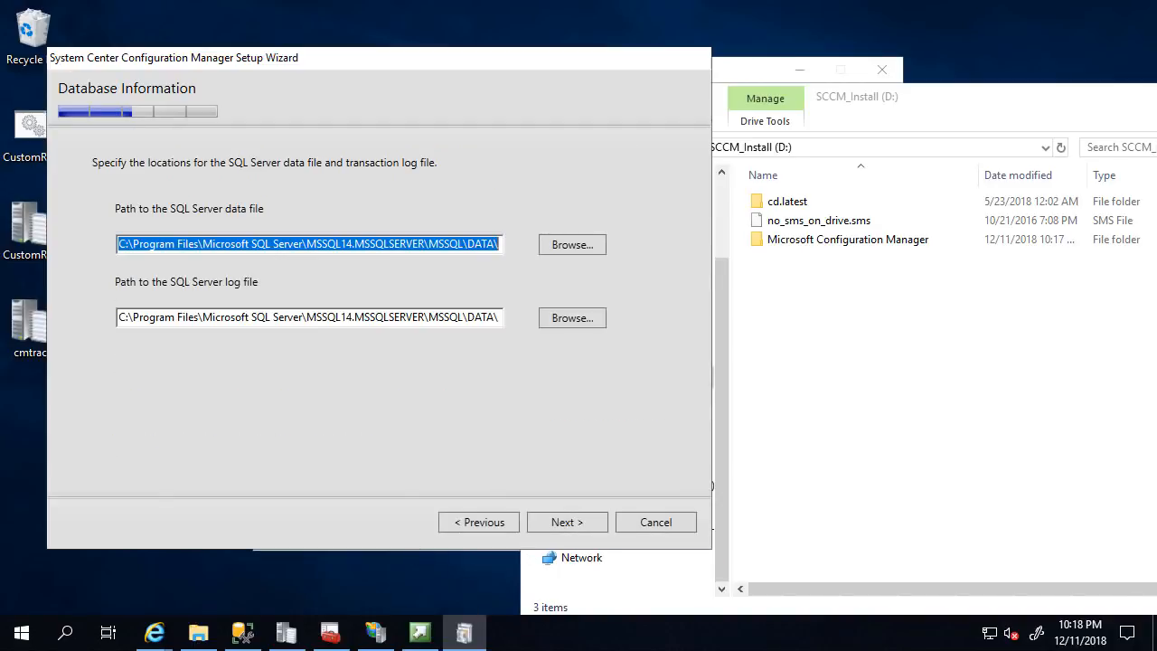
- Set the SQL Server data file path to E:\Database, copied from the folder on the SCCM_SQL_MDF drive
left_click(963, 361)
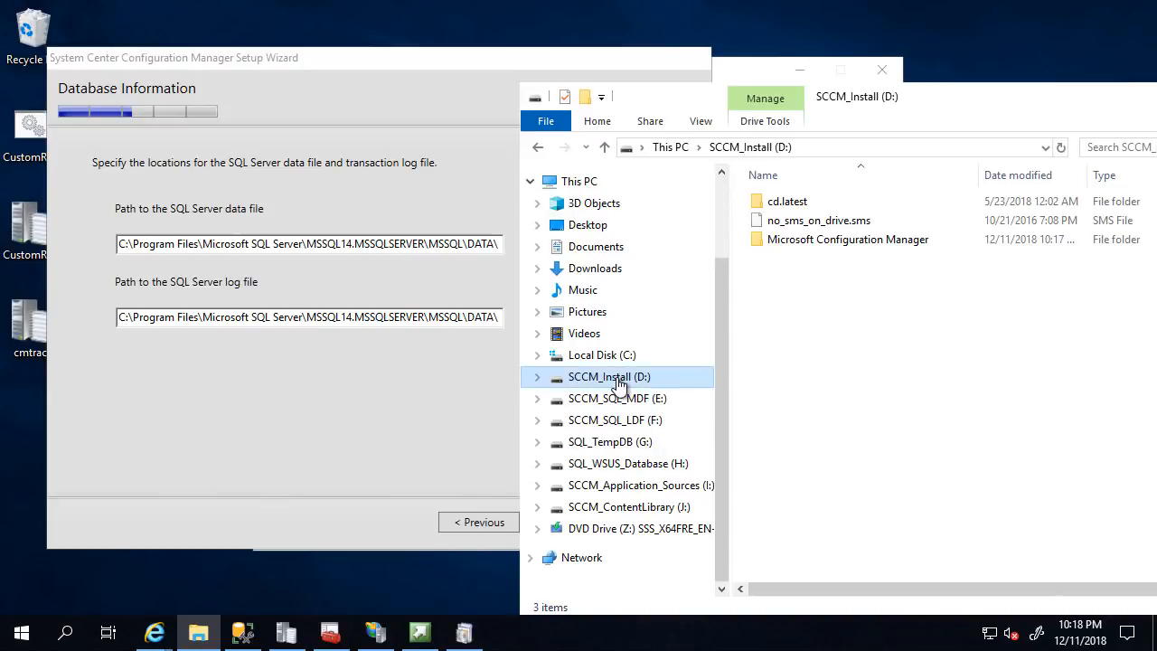
left_click(618, 398)
double_click(776, 201)
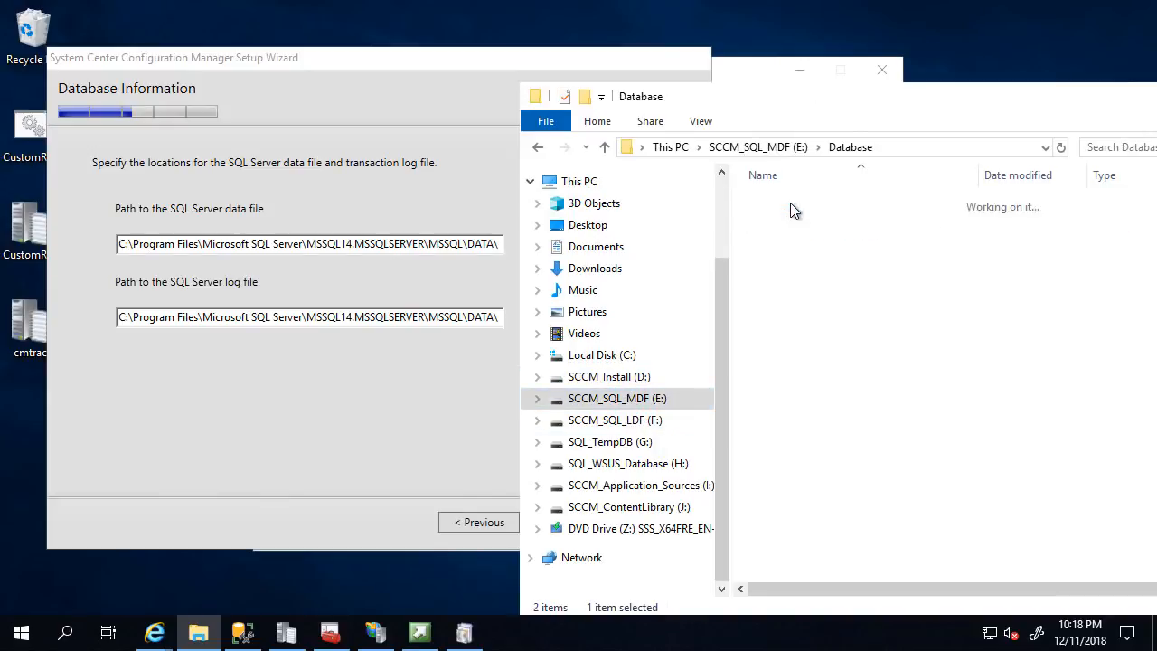
left_click(943, 148)
key("ctrl+c")
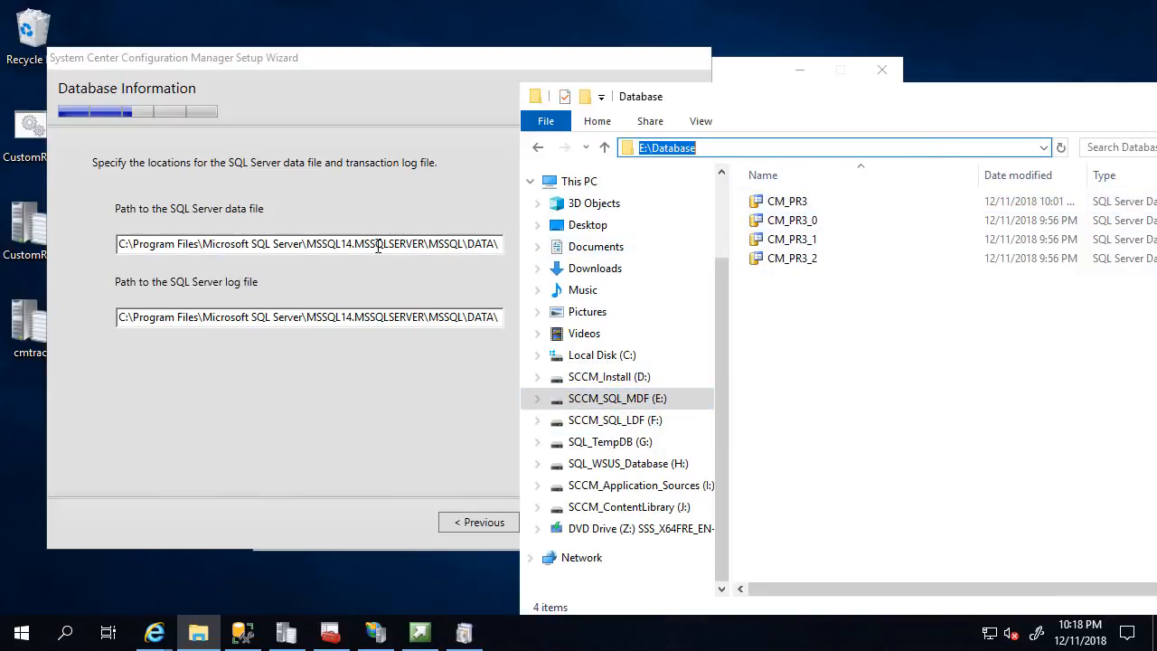
left_click(378, 246)
key("ctrl+a")
key("ctrl+v")
left_click(904, 389)
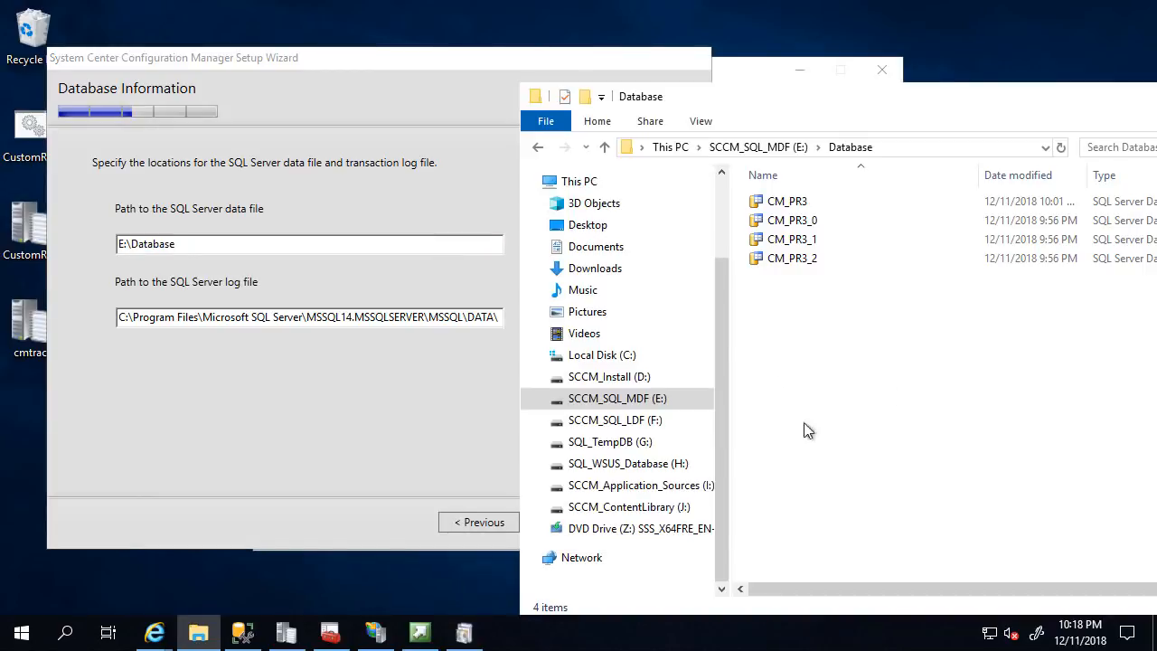
- Set the SQL Server log file path to F:\Database and continue past the usage data notice to the settings summary
left_click(624, 422)
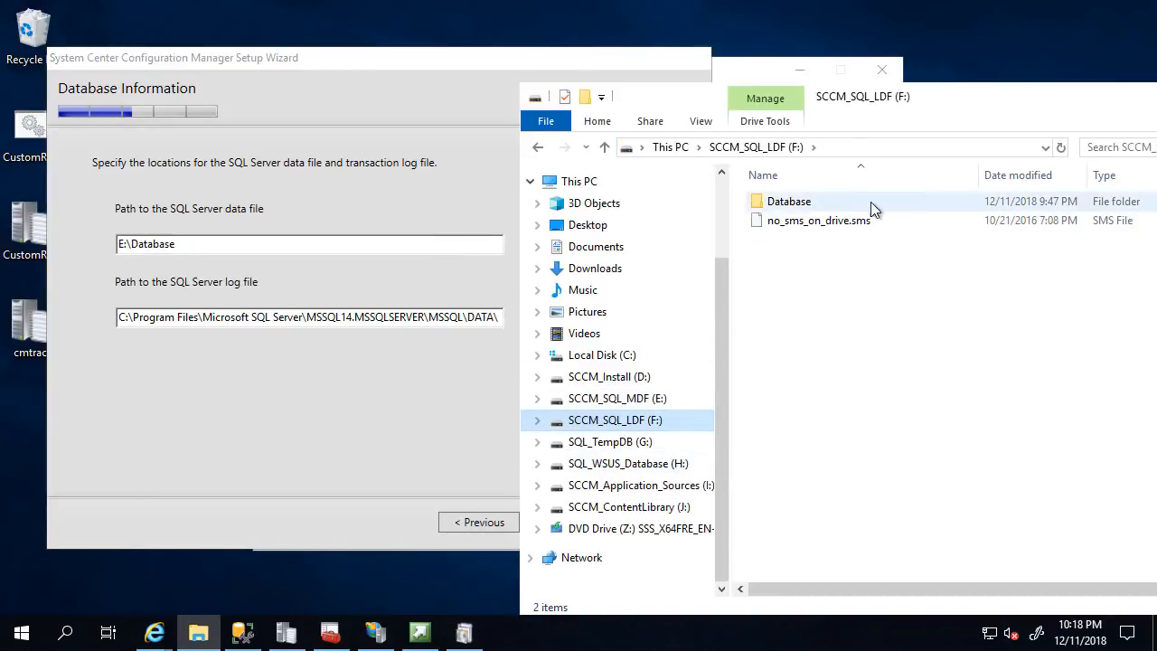
double_click(793, 202)
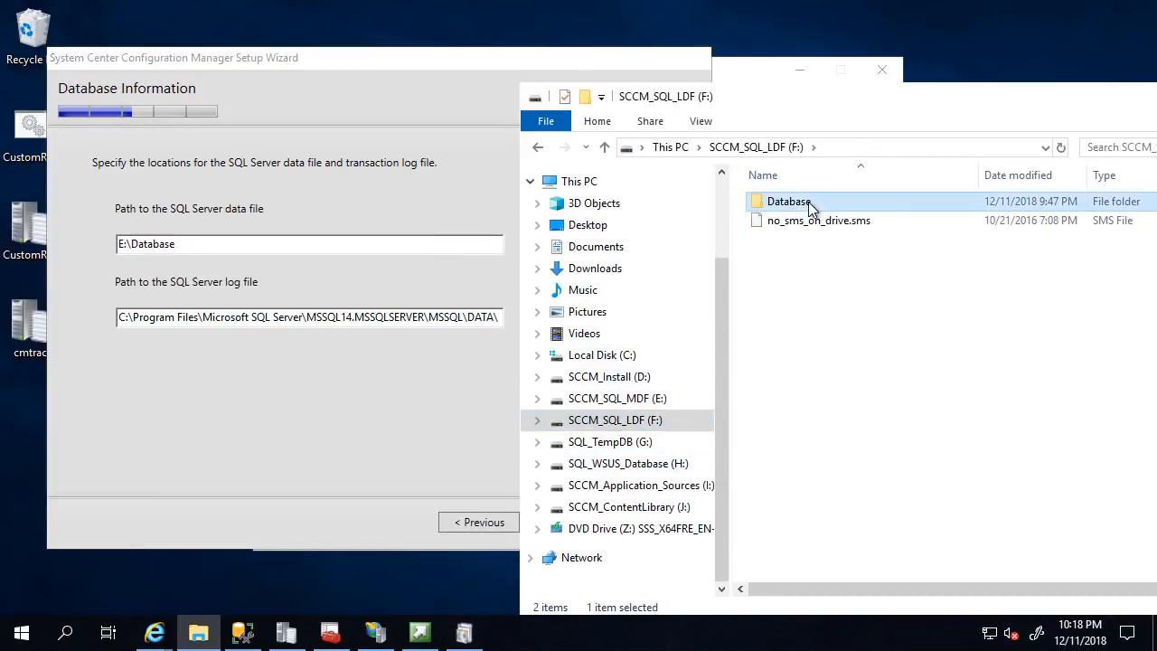
left_click(904, 150)
key("ctrl+c")
left_click(395, 316)
key("ctrl+a")
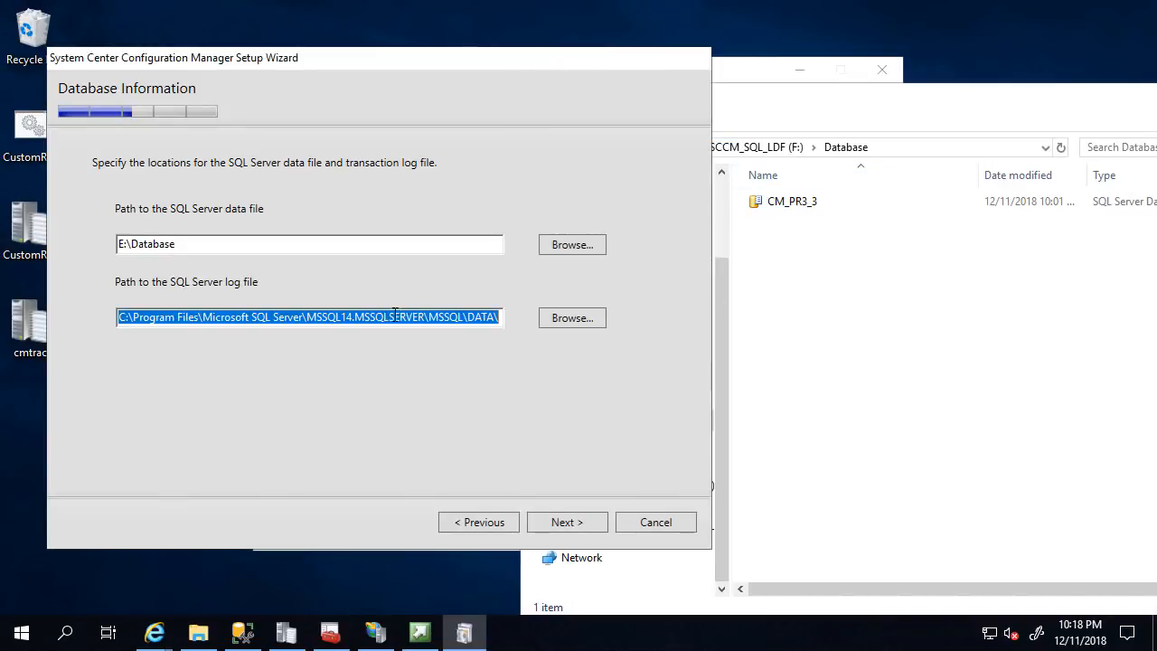
key("ctrl+v")
left_click(575, 524)
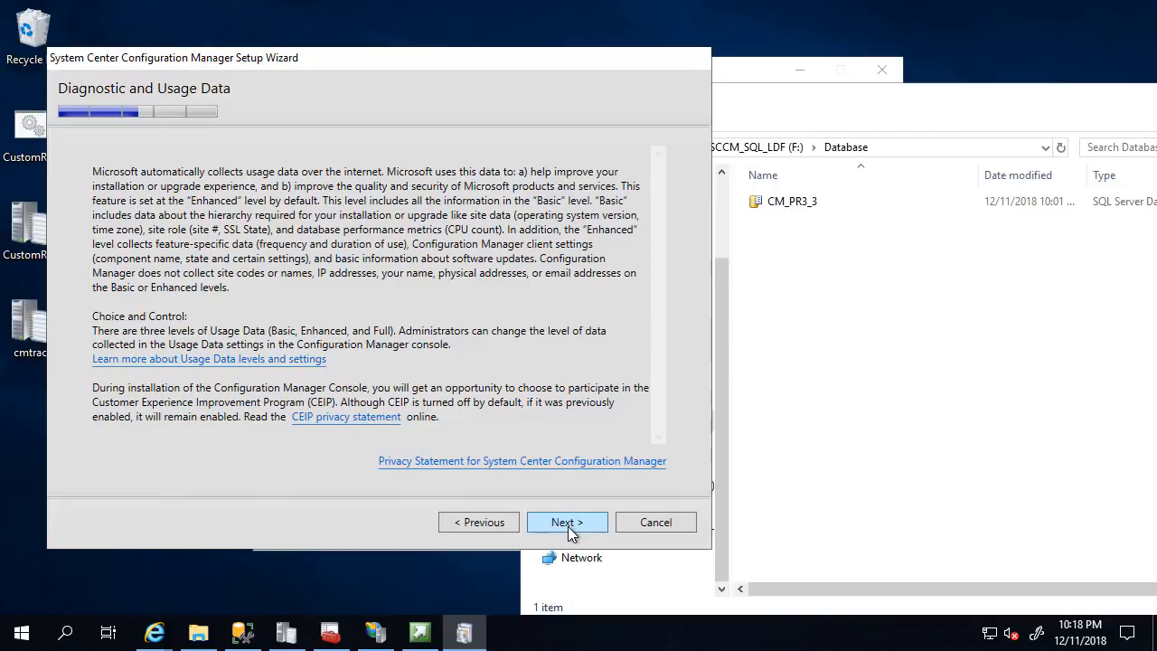
left_click(567, 524)
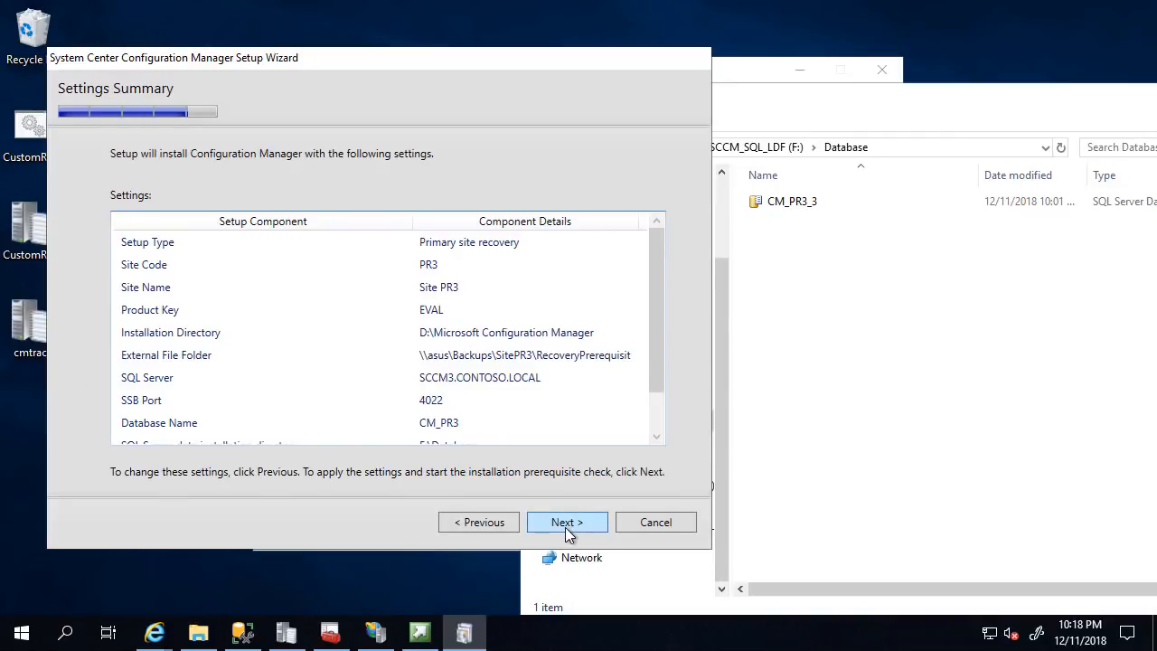
- Accept the settings summary to run the prerequisite check, and review the Native Client, security mode and memory allocation warnings
left_click(566, 525)
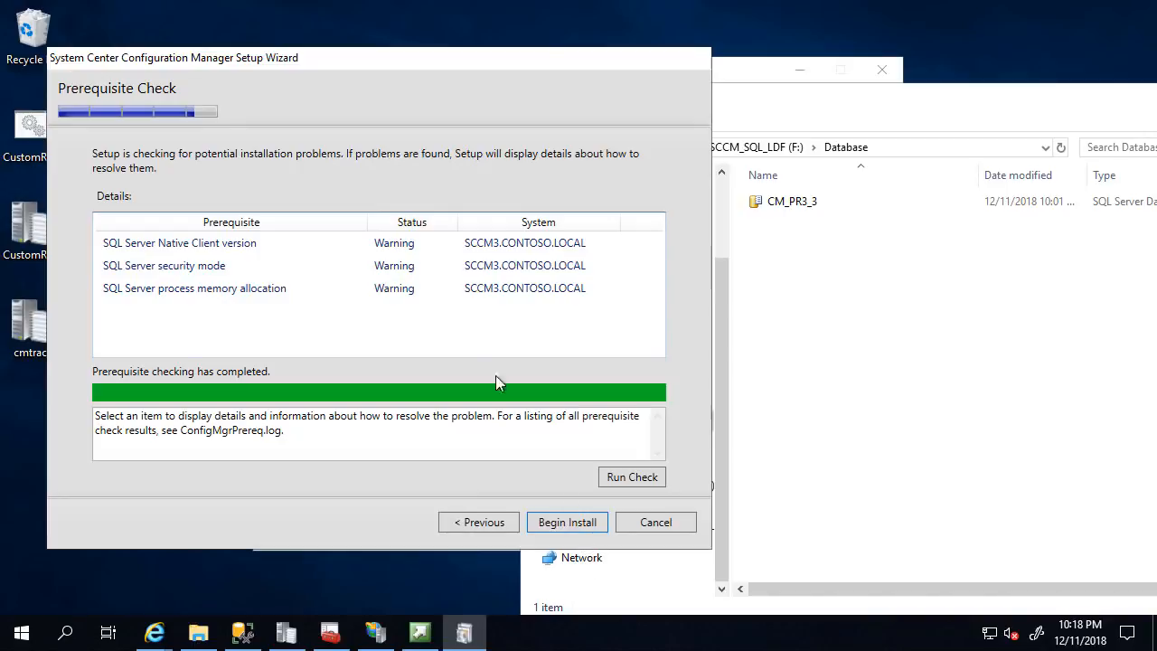
left_click(213, 244)
left_click(197, 265)
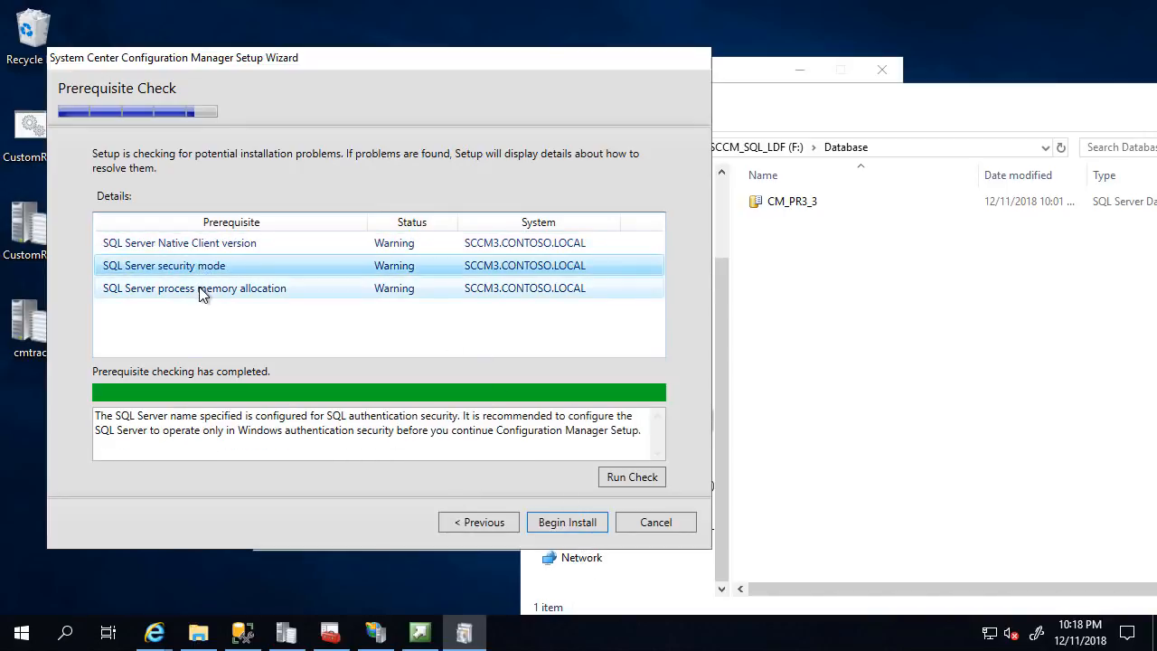
left_click(199, 288)
left_click_drag(244, 60, 294, 53)
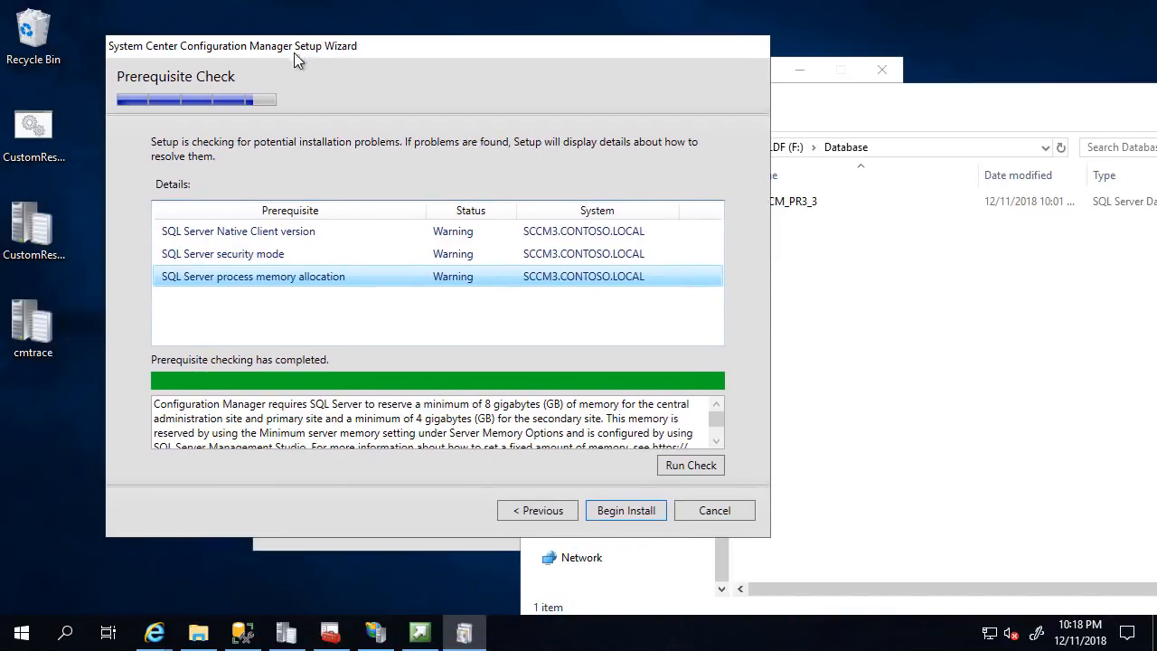
left_click(245, 255)
left_click(258, 235)
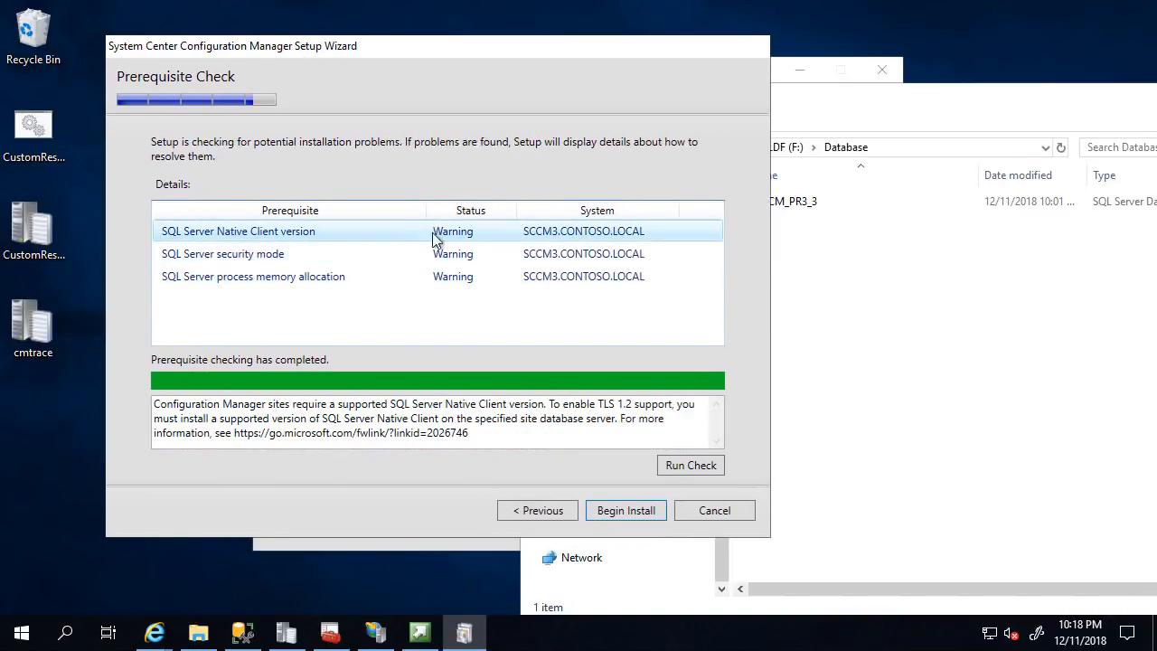
- Begin the site recovery installation and open ConfigMgrSetup.log full screen with the setup wizard in front of it
left_click(621, 510)
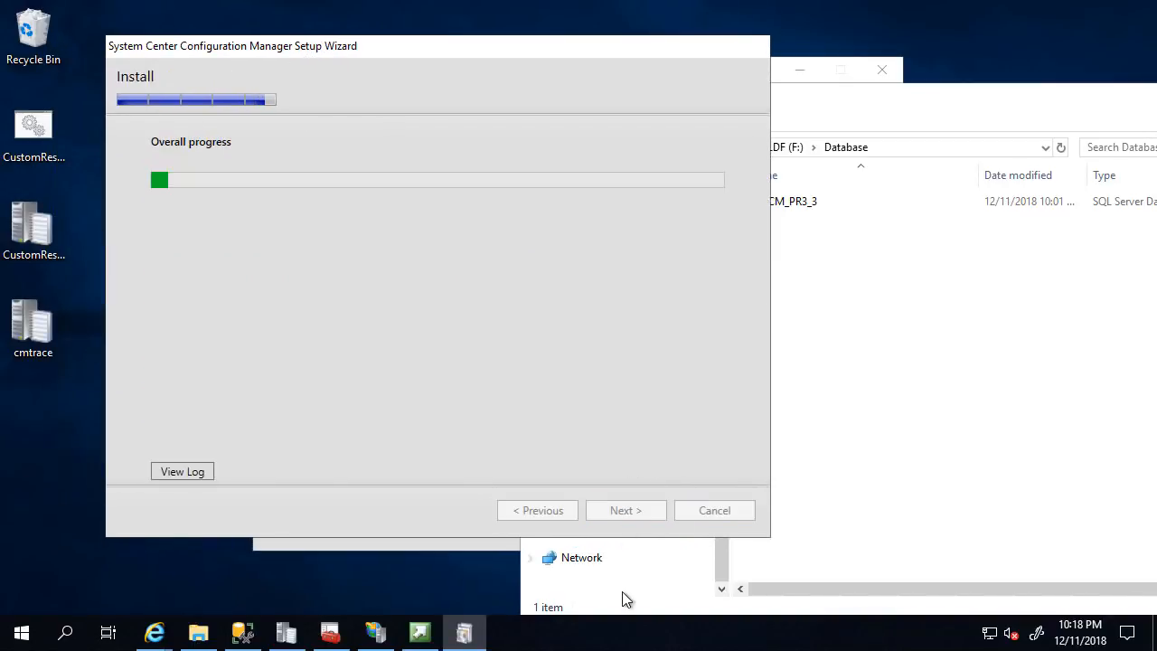
left_click(181, 471)
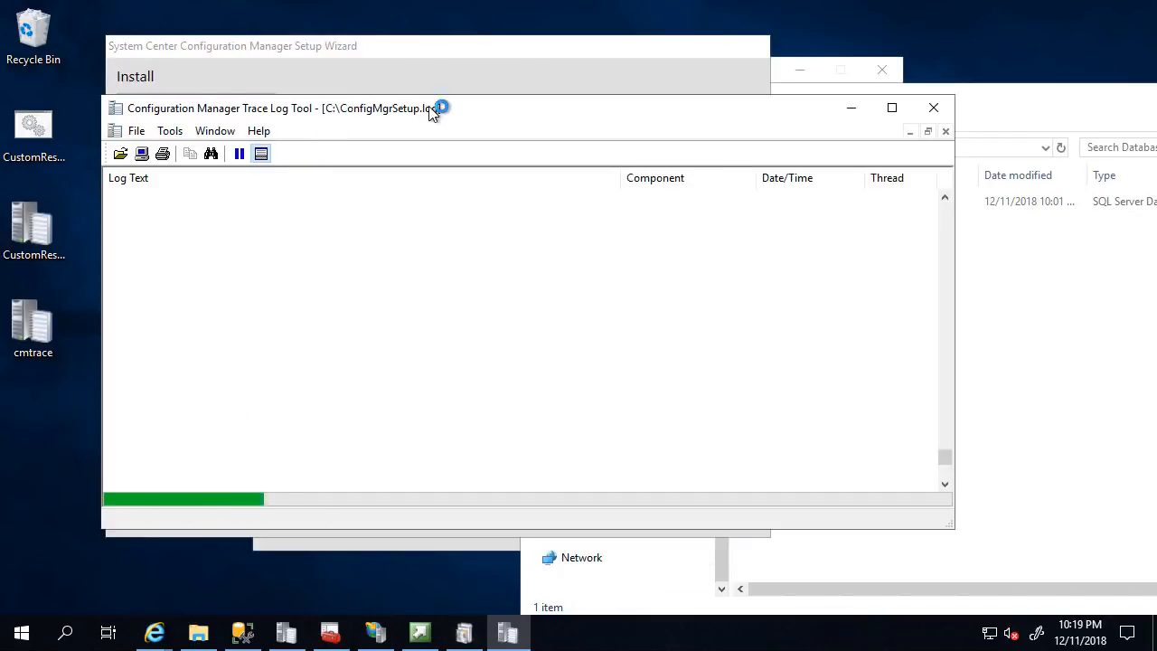
left_click_drag(401, 116, 334, 0)
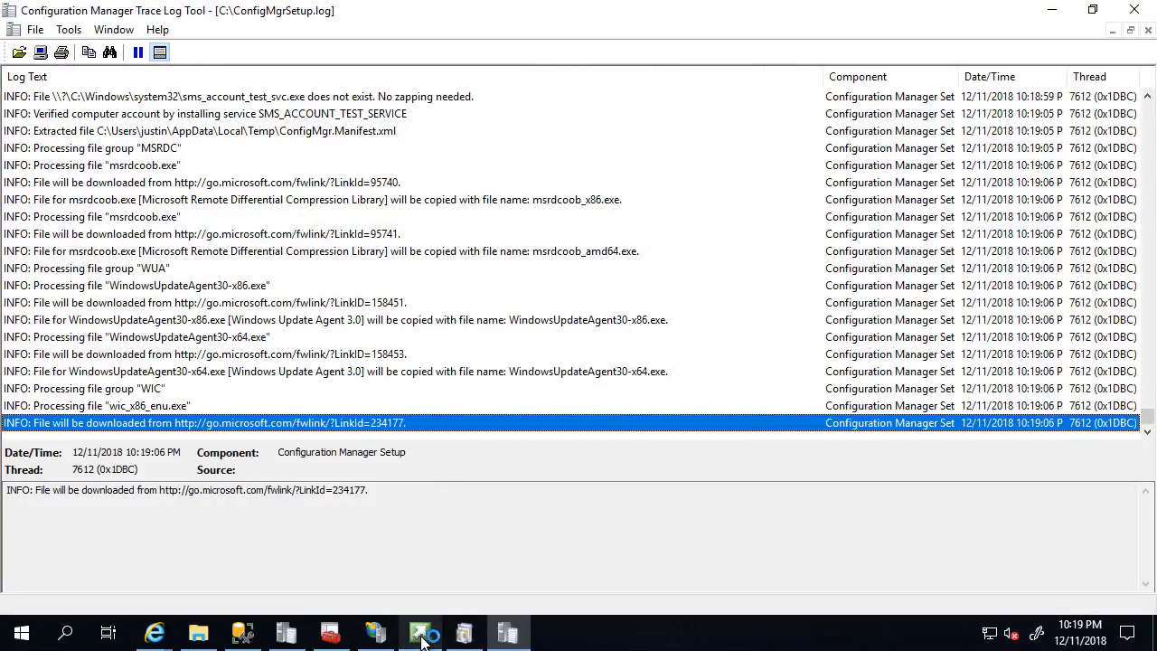
left_click(464, 632)
left_click_drag(425, 56, 788, 78)
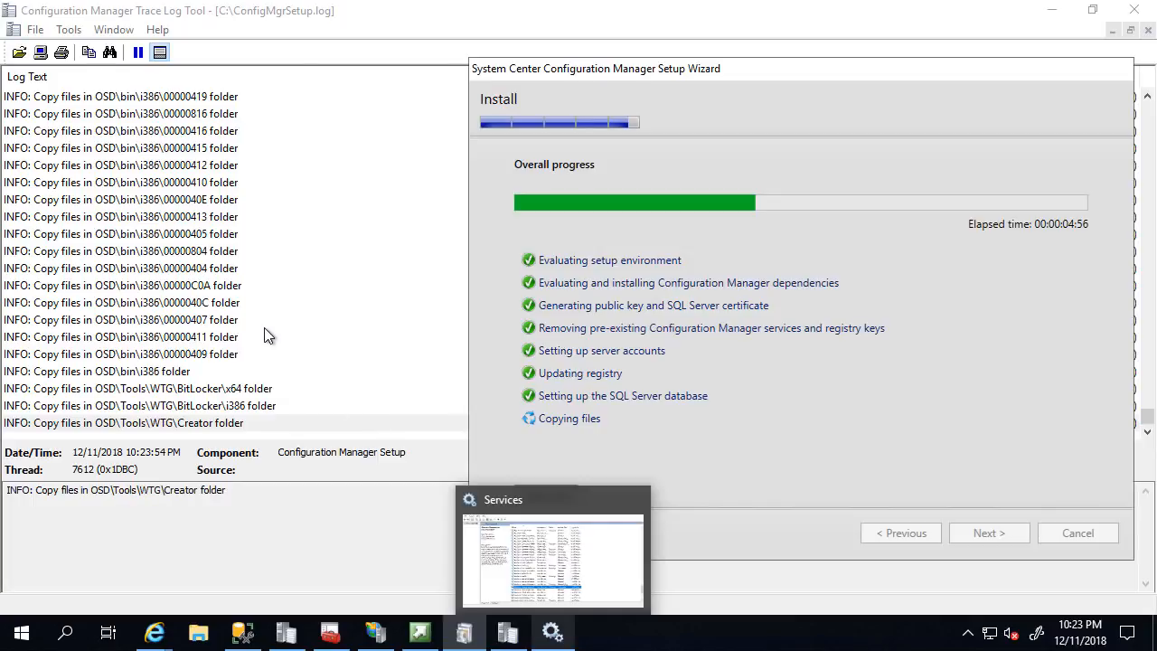
- Pause live updating of ConfigMgrSetup.log and look back through the file copy, database option and permission entries
left_click(249, 330)
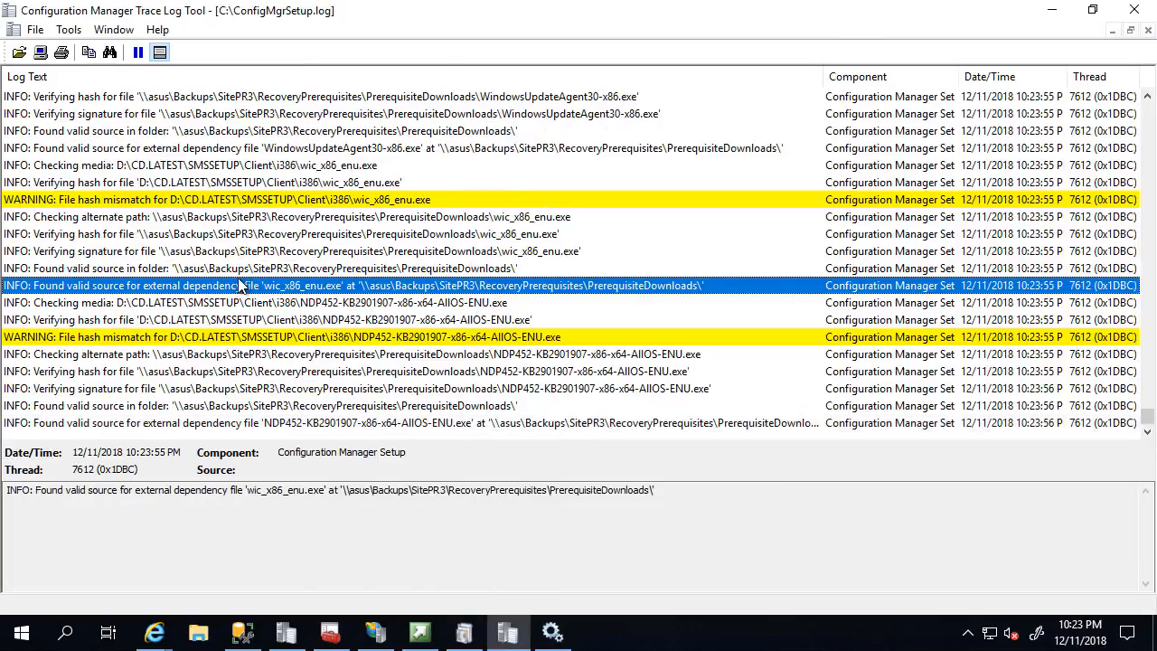
left_click(138, 51)
scroll(282, 323, "up", 5)
scroll(282, 323, "up", 20)
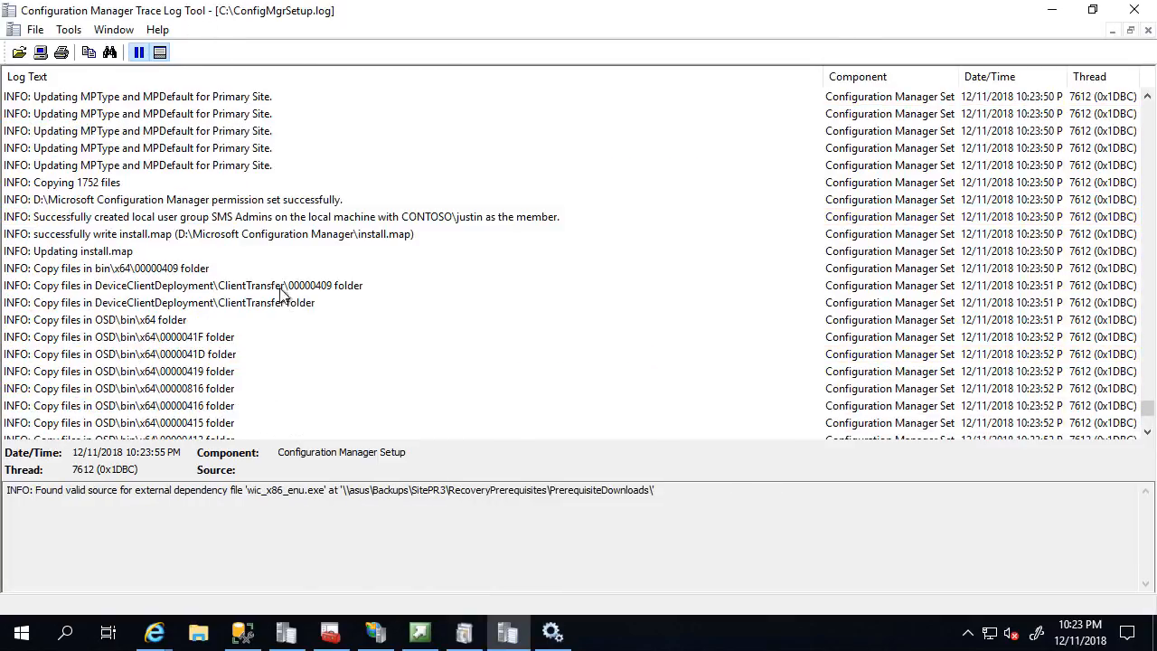
scroll(205, 259, "up", 15)
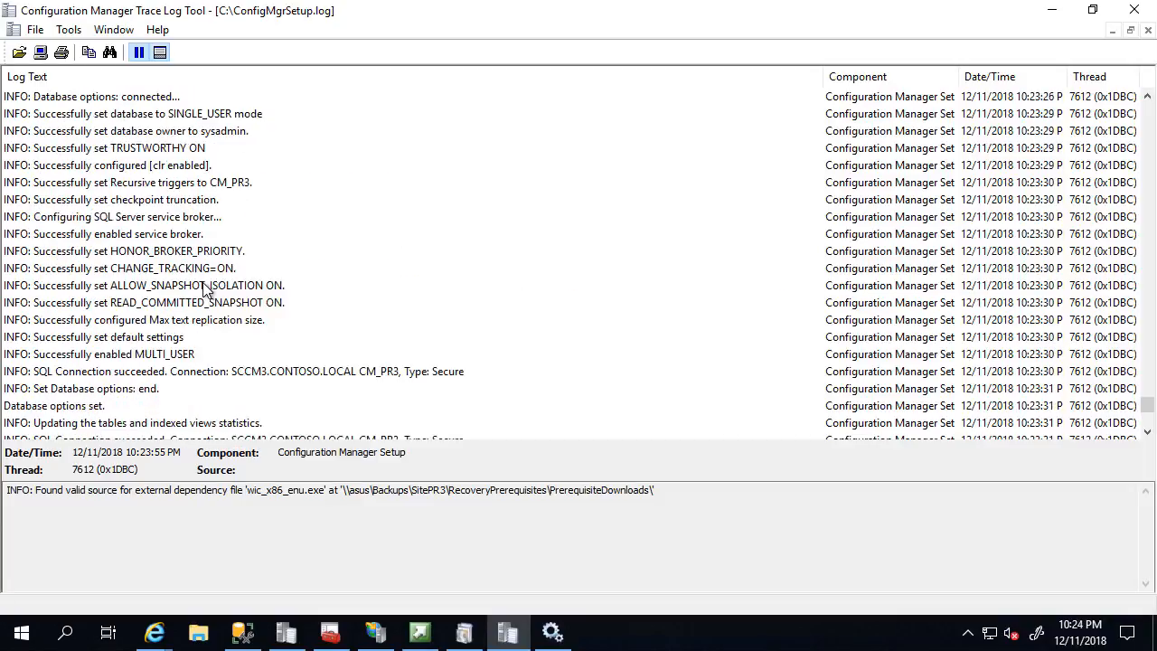
scroll(254, 296, "up", 15)
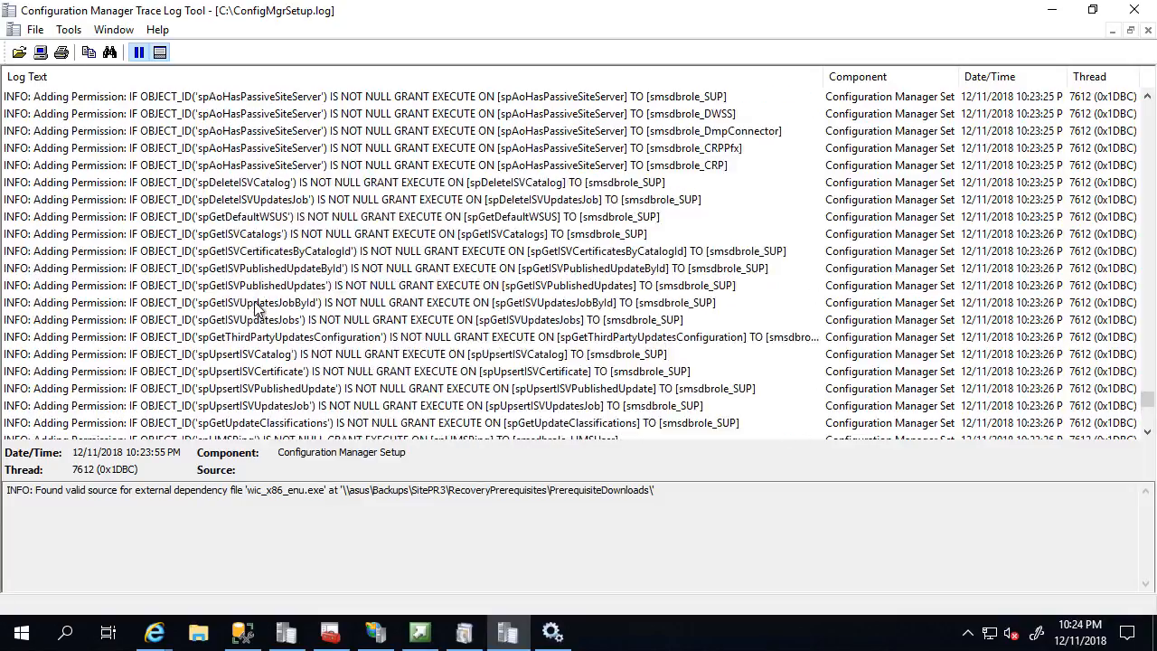
scroll(314, 337, "up", 10)
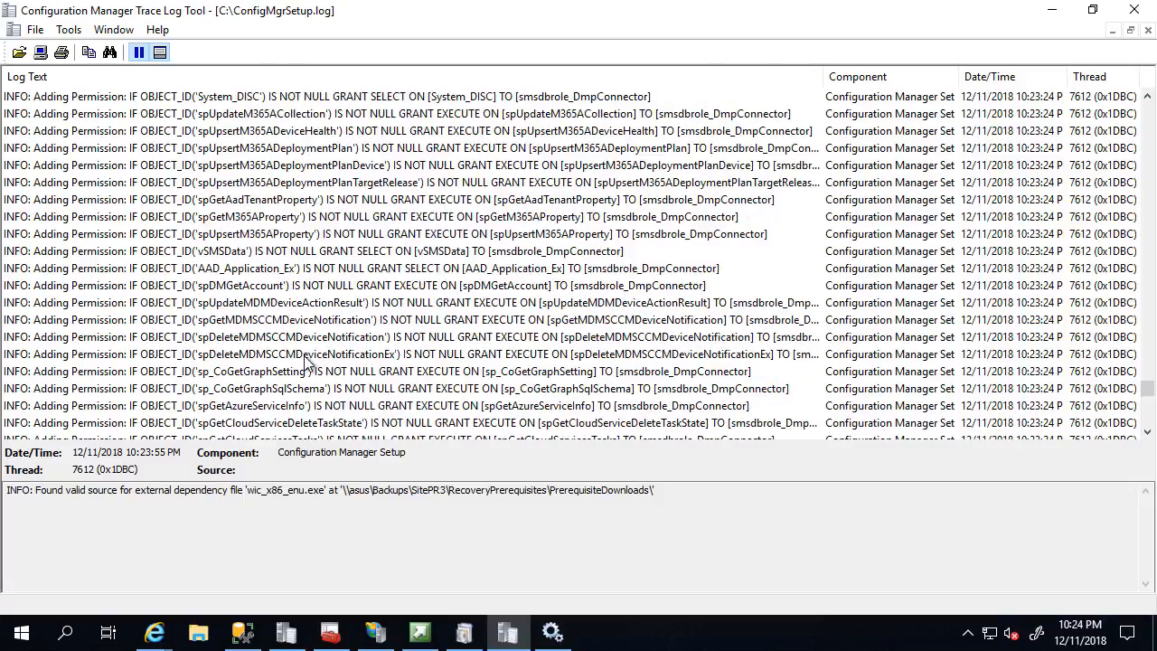
- Examine the SQL Server connection test, service and InstallDatabase entries in the setup log, and resume live updating
left_click(1150, 380)
left_click_drag(1151, 375, 1151, 344)
scroll(506, 312, "down", 8)
scroll(434, 313, "down", 4)
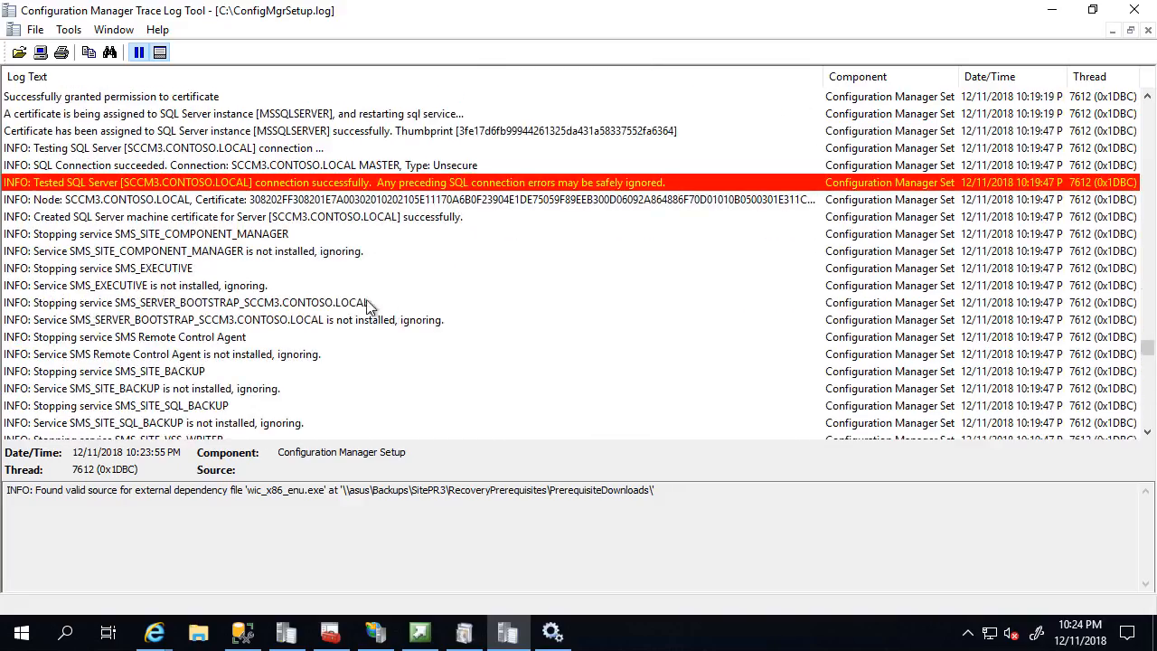
left_click(260, 184)
scroll(271, 226, "down", 5)
scroll(276, 250, "up", 1)
scroll(235, 258, "down", 15)
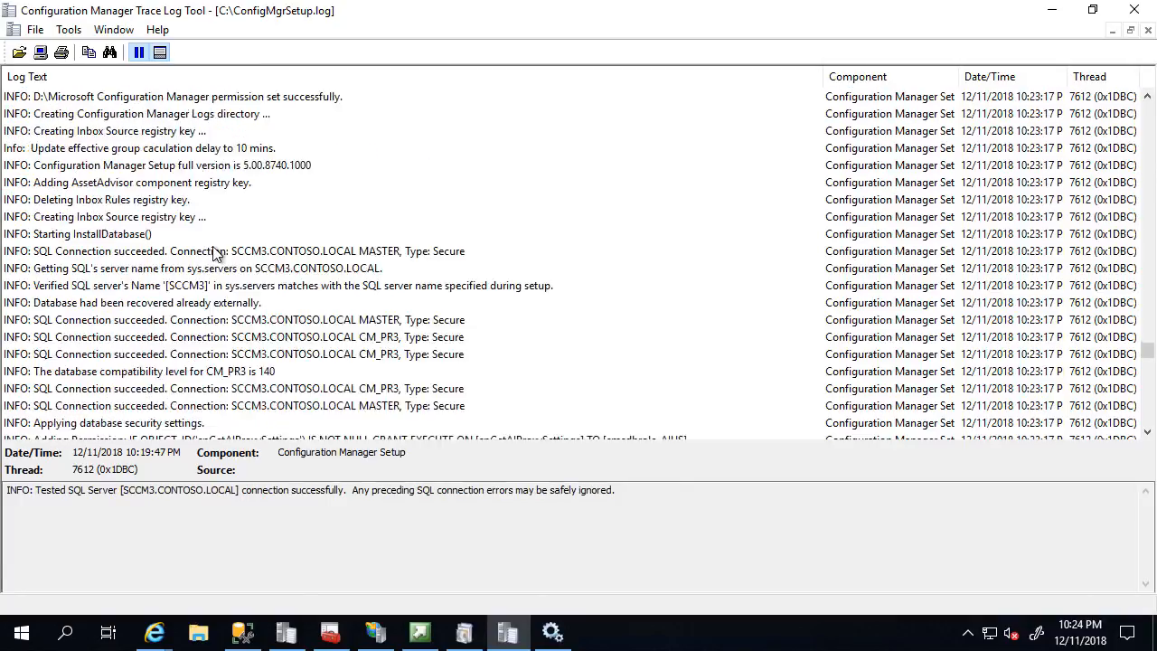
scroll(216, 264, "down", 15)
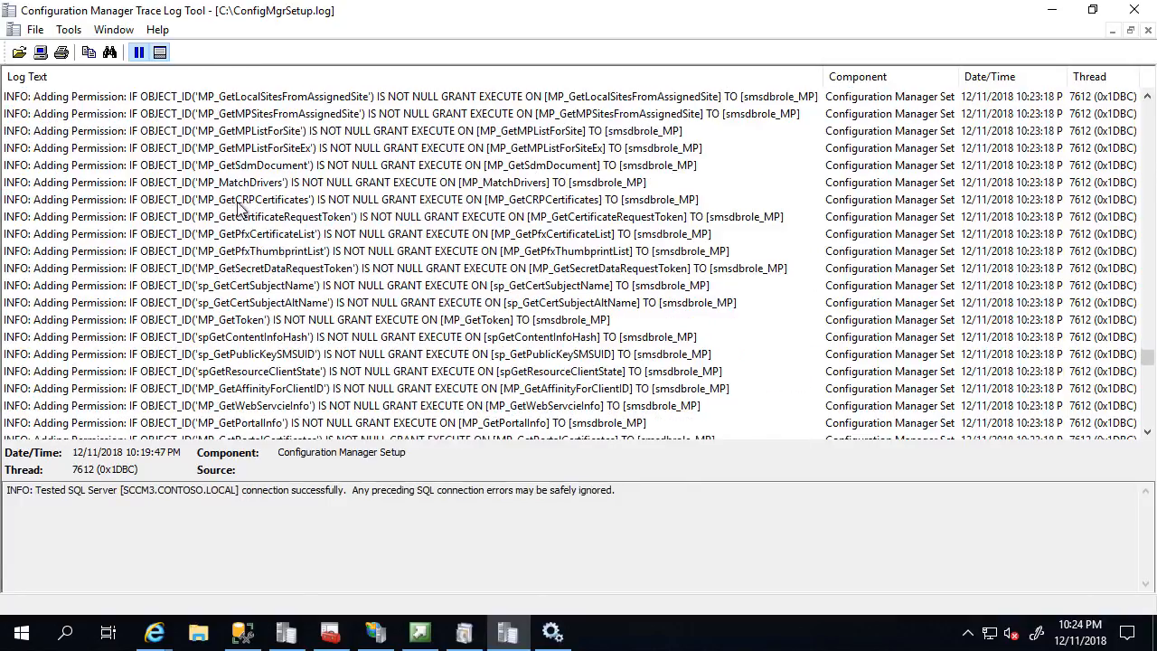
left_click(140, 54)
left_click(195, 200)
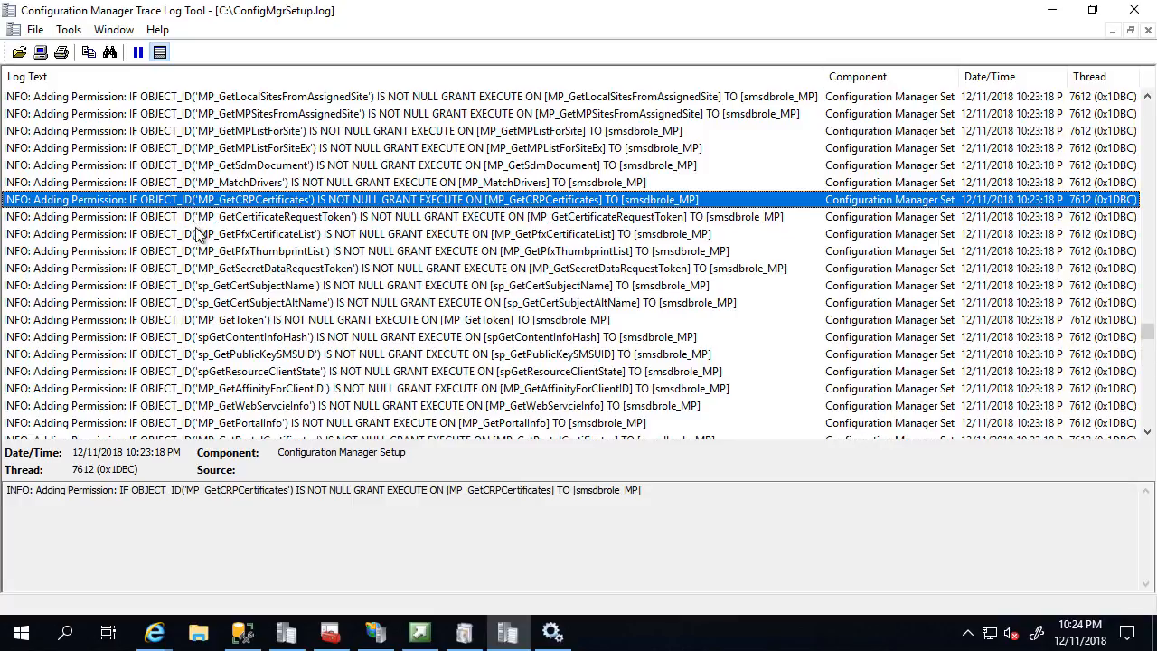
- Check the component installation progress in the setup wizard, including the Site Component Manager item
left_click(463, 633)
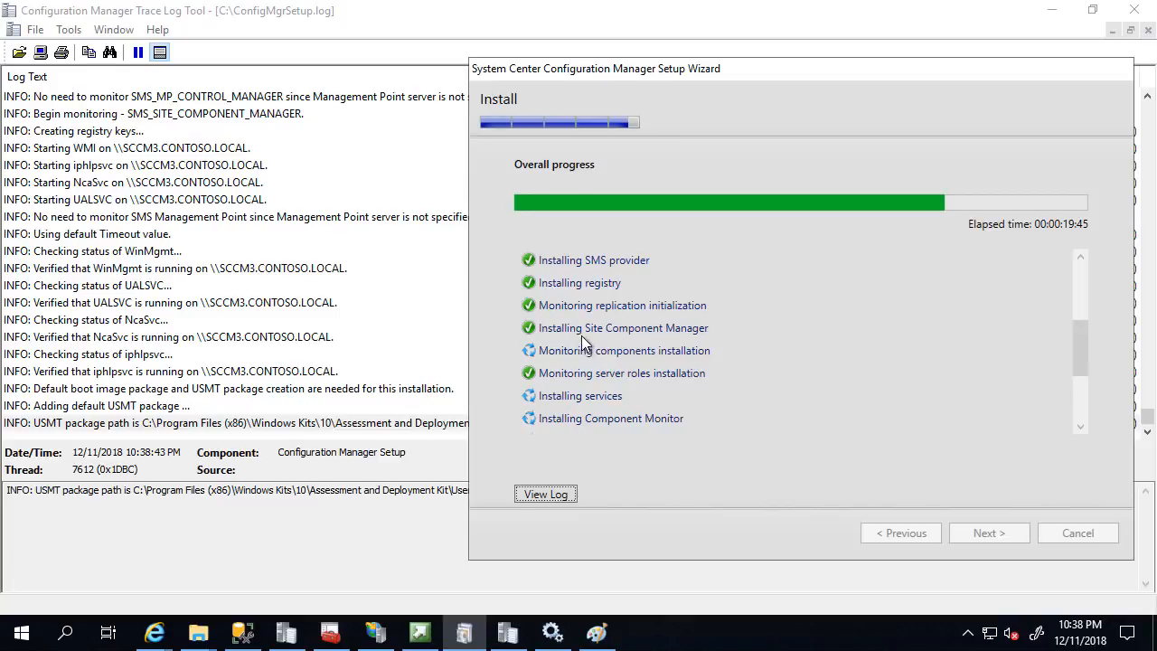
scroll(747, 317, "down", 3)
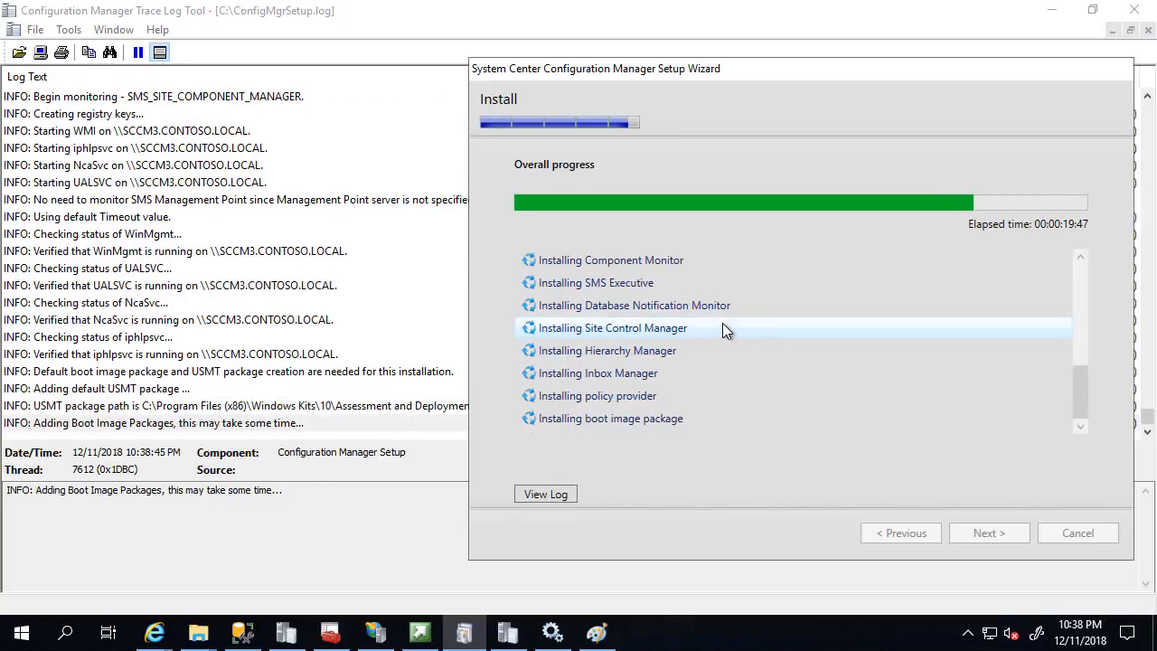
scroll(737, 344, "up", 1)
scroll(736, 362, "up", 2)
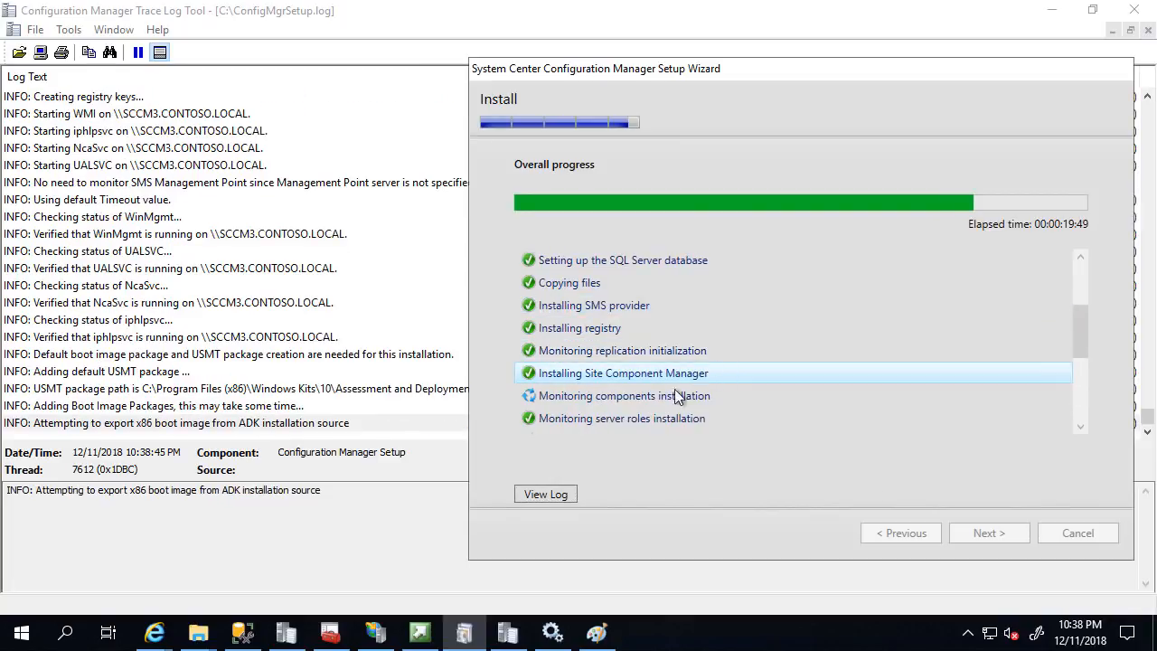
left_click(627, 377)
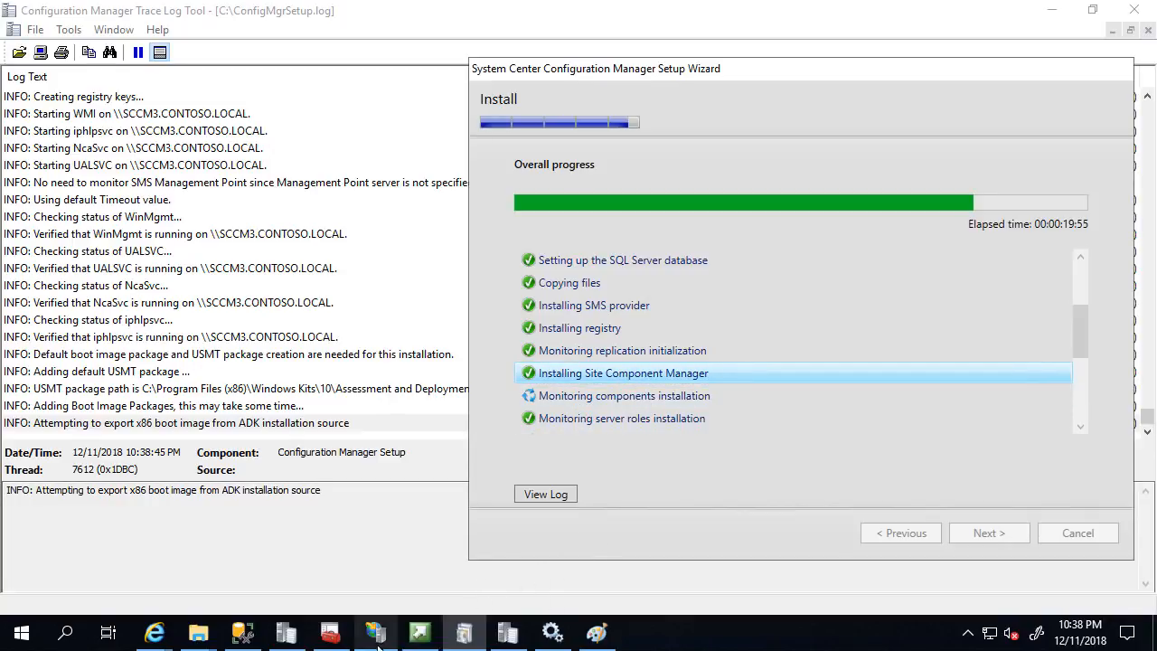
- Open sitecomp.log from D:\Microsoft Configuration Manager\Logs full screen and check it against the setup wizard's progress
mouse_move(207, 638)
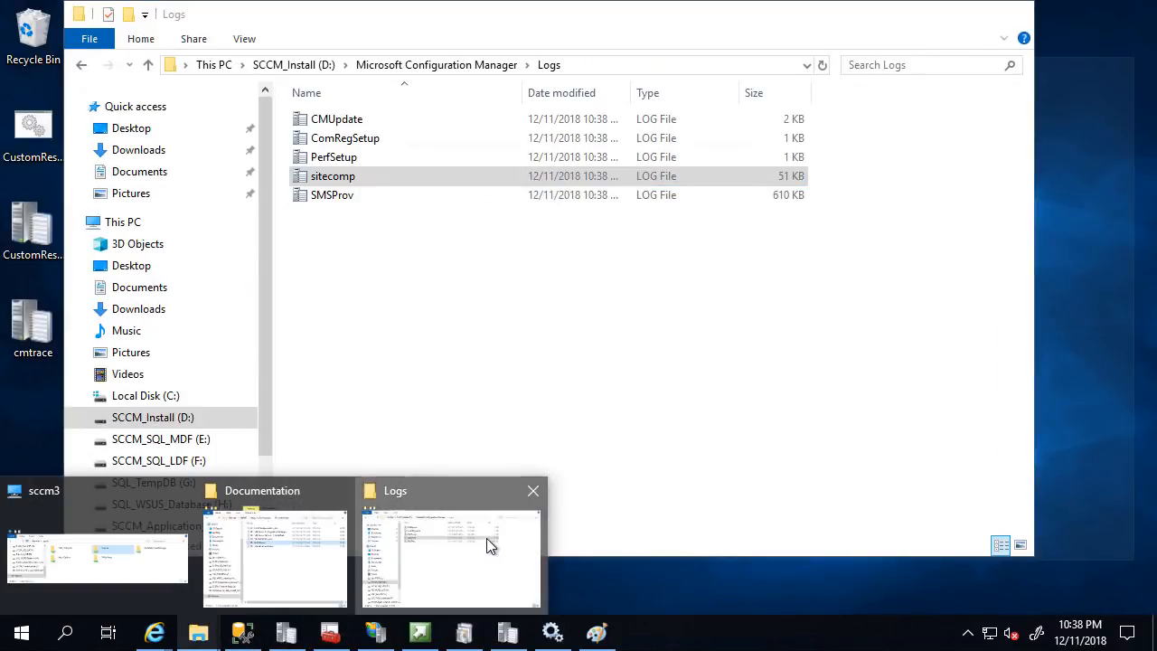
left_click(489, 542)
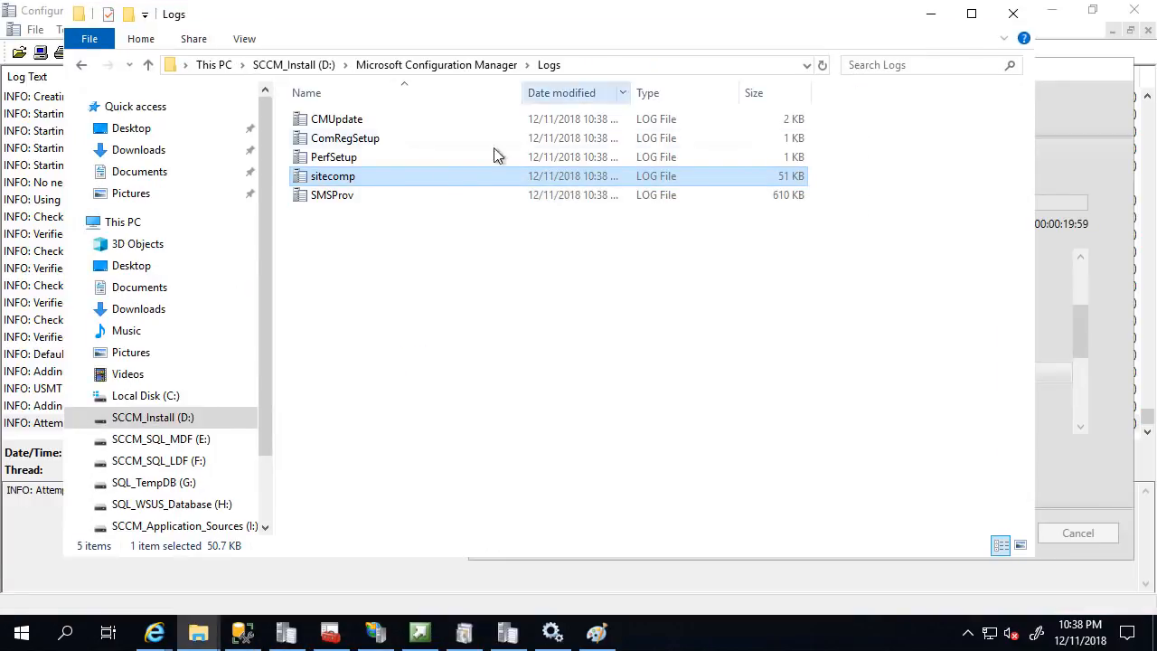
double_click(340, 178)
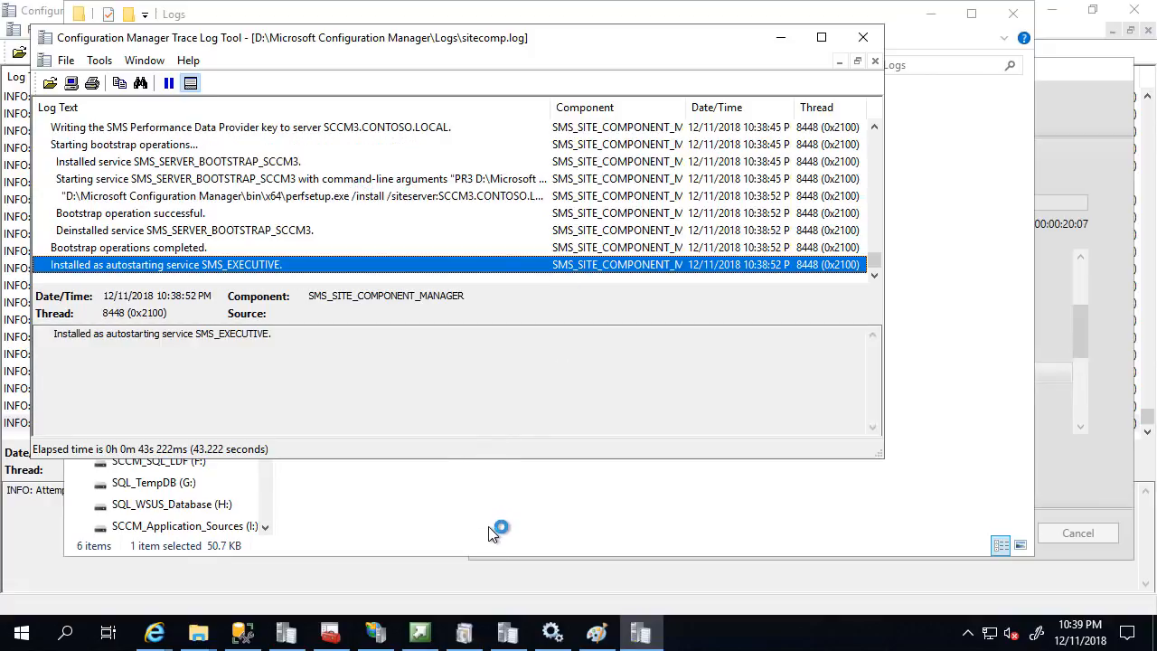
left_click(821, 37)
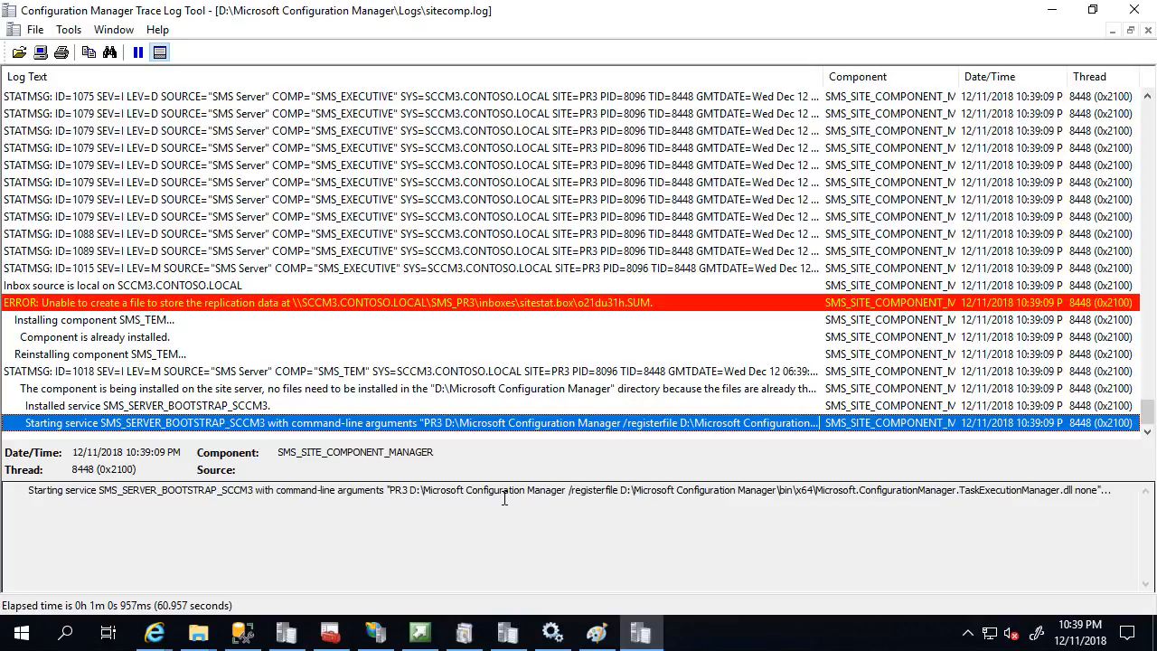
left_click(463, 633)
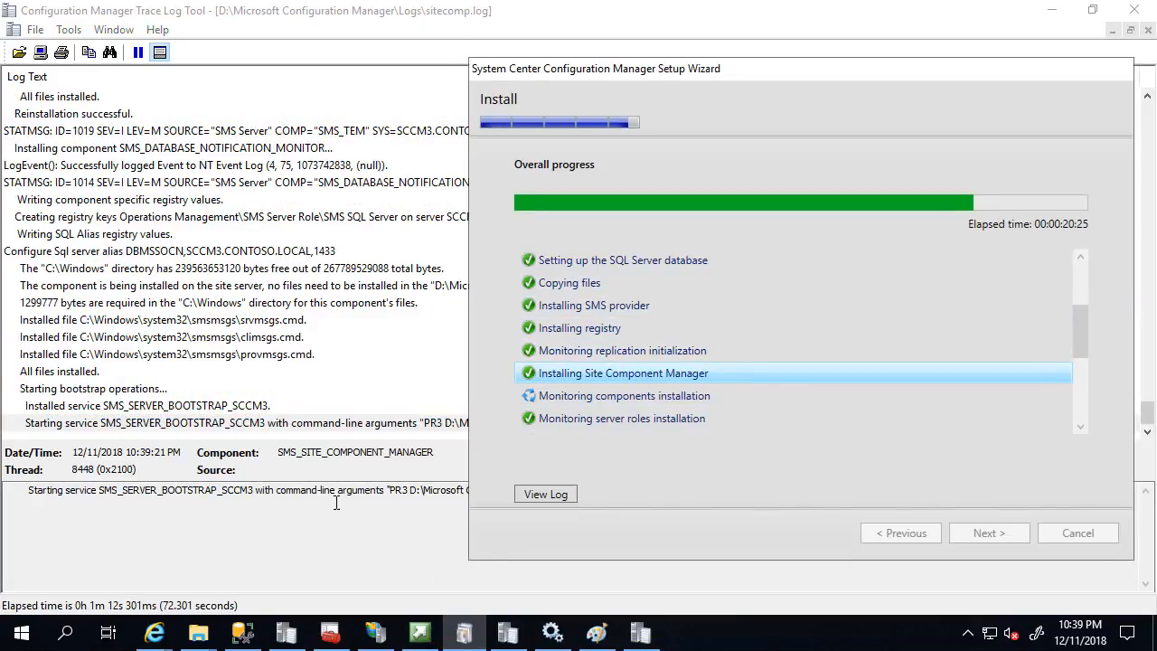
left_click(308, 549)
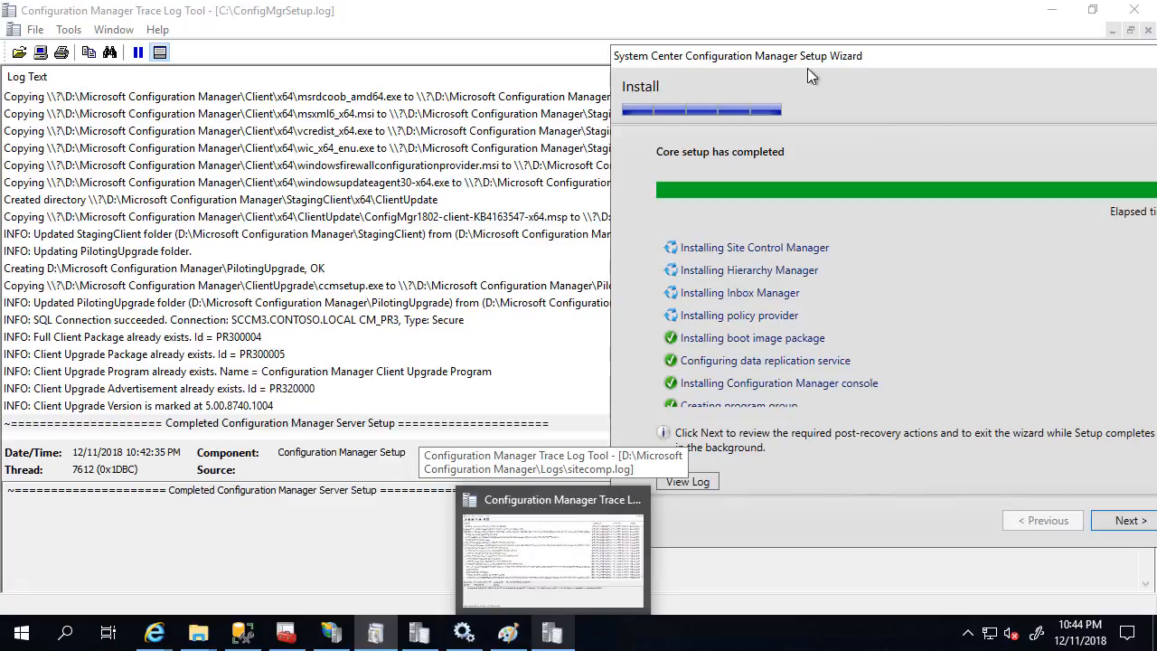
- Review the component statuses in the setup wizard after core setup, and minimize the ConfigMgrSetup.log window
left_click_drag(692, 63, 428, 83)
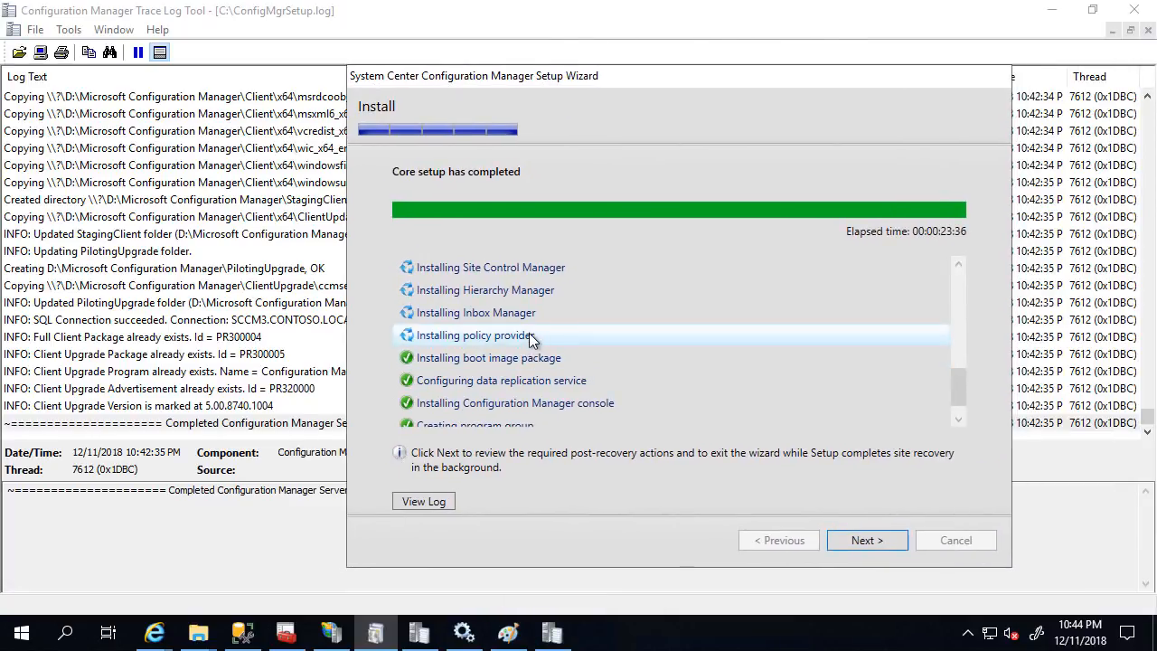
scroll(724, 299, "up", 2)
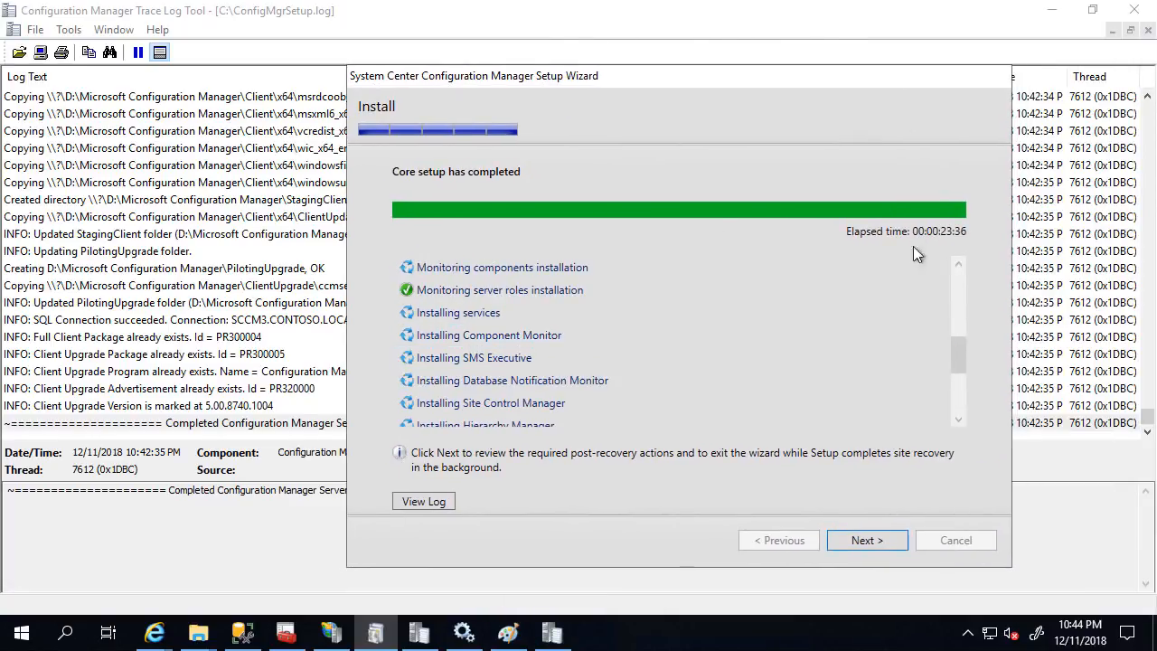
left_click(194, 553)
left_click(1051, 15)
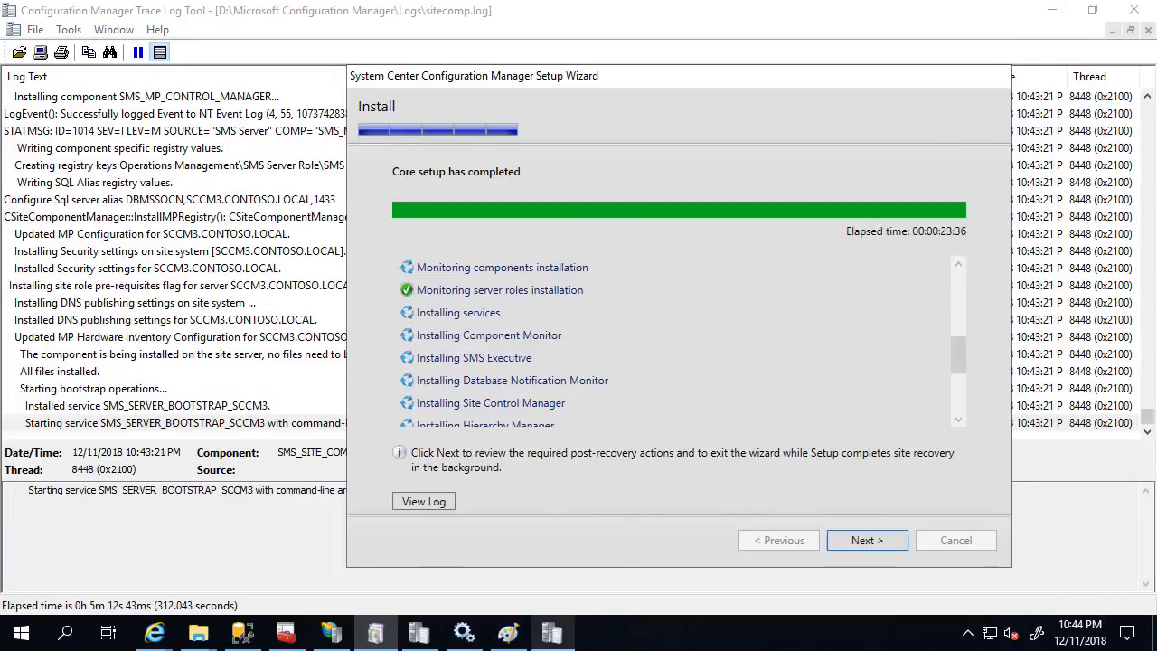
- Check the latest component installation entries in sitecomp.log and bring the setup wizard back to the front
left_click(553, 633)
left_click(932, 541)
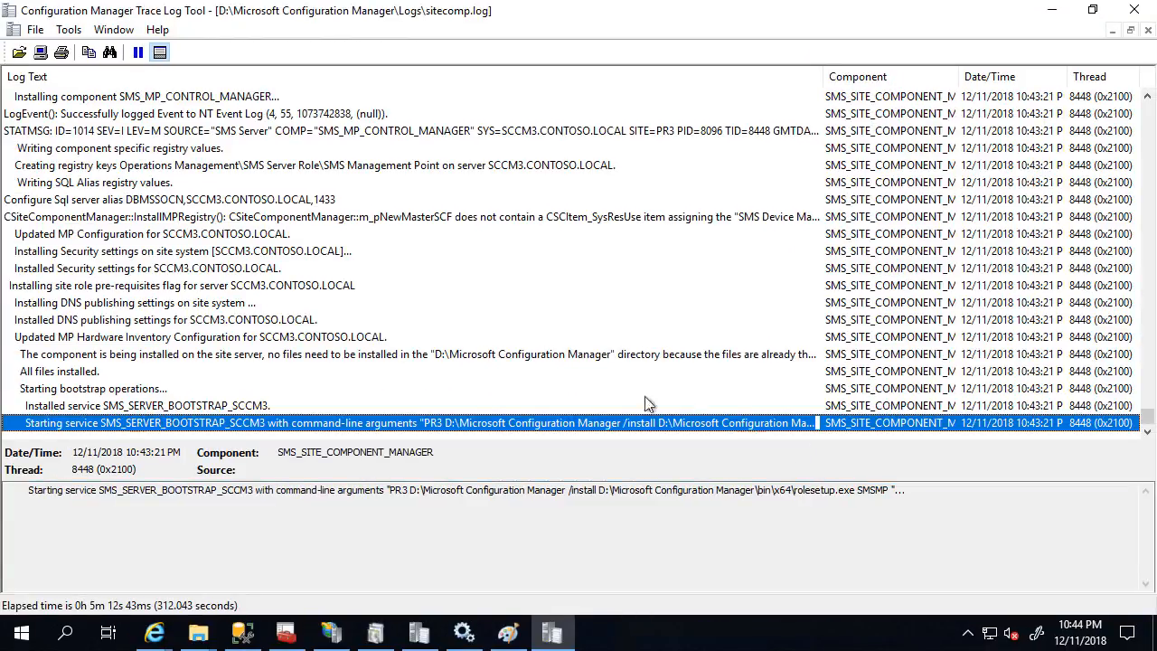
left_click(479, 303)
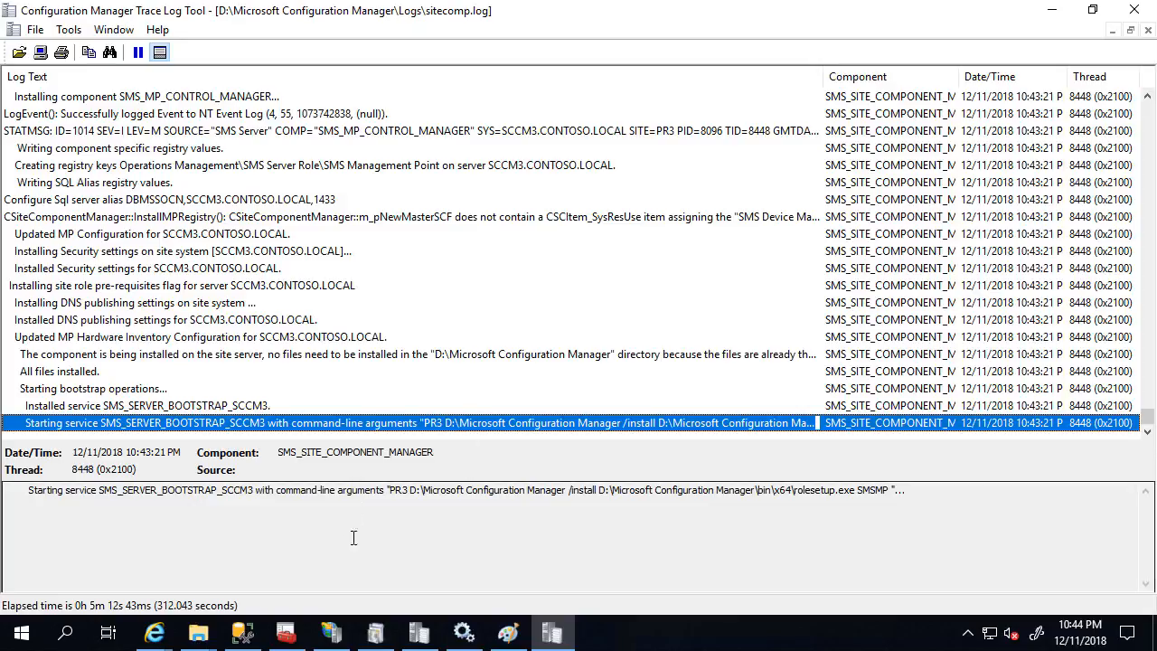
left_click(376, 635)
left_click_drag(627, 80, 495, 72)
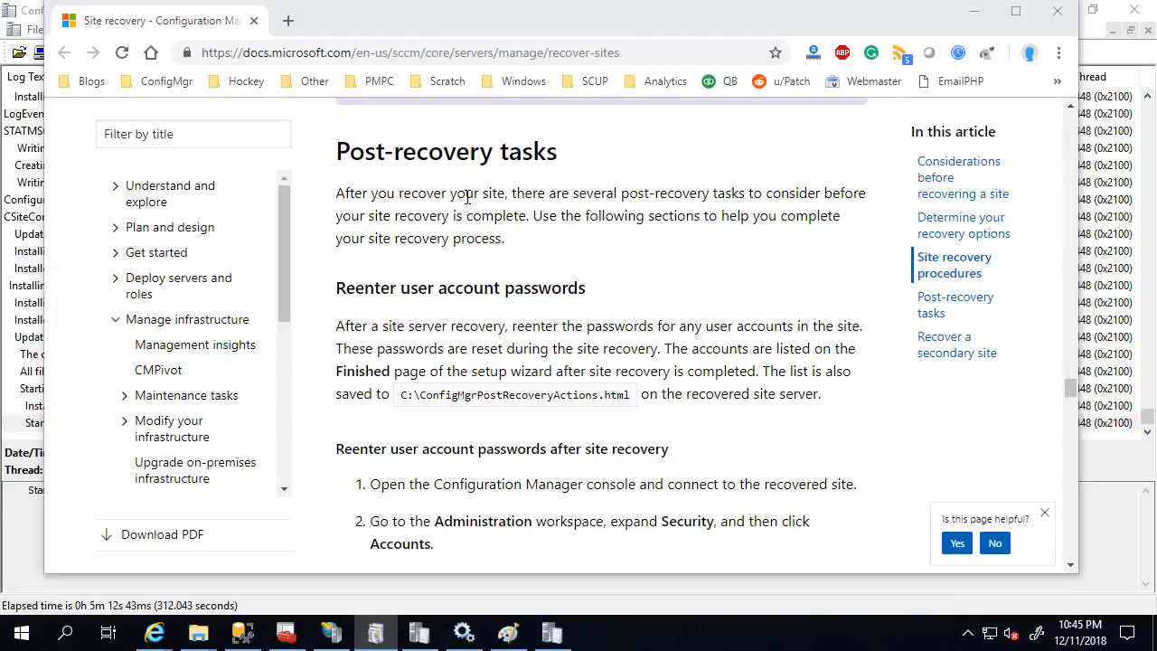
- Read the documentation's Post-recovery tasks section on re-entering user account passwords and its ConfigMgrPostRecoveryActions.html reference, and minimize the browser
left_click_drag(337, 151, 518, 193)
left_click(499, 217)
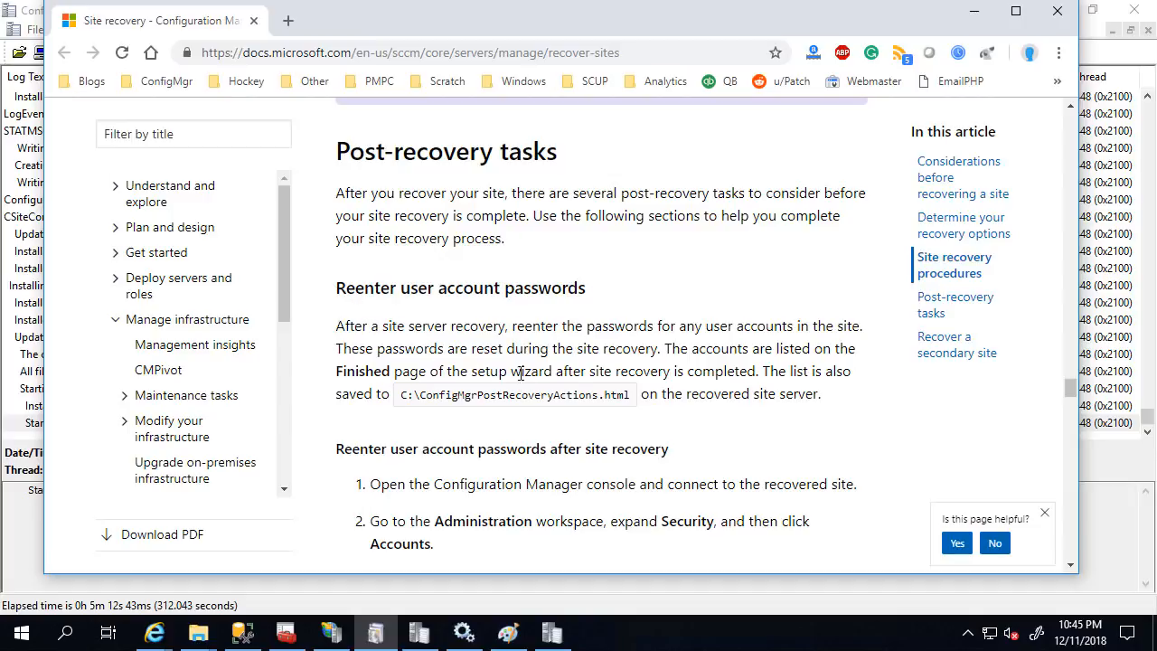
left_click_drag(631, 396, 465, 395)
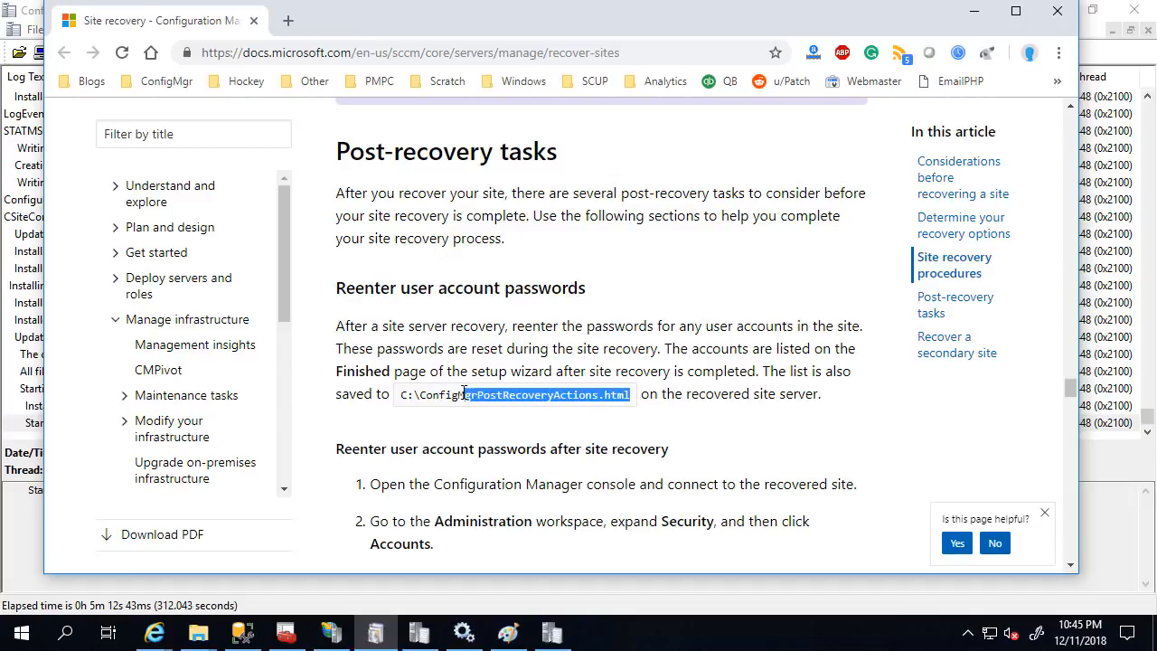
left_click_drag(422, 327, 420, 305)
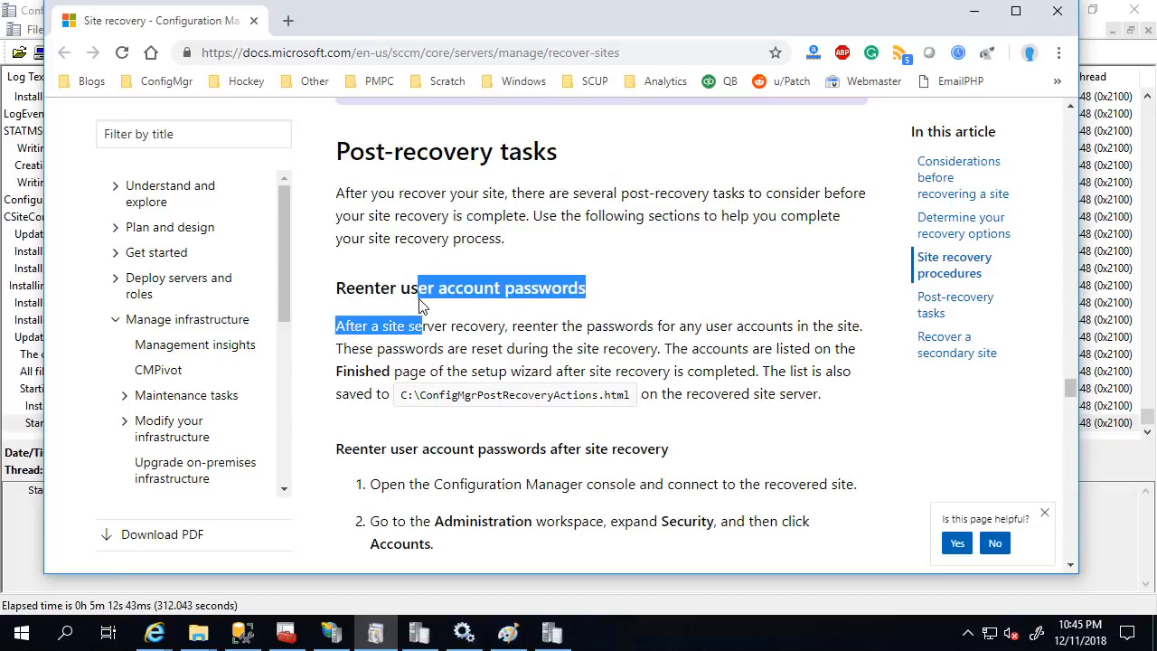
scroll(985, 43, "down", 1)
left_click(975, 20)
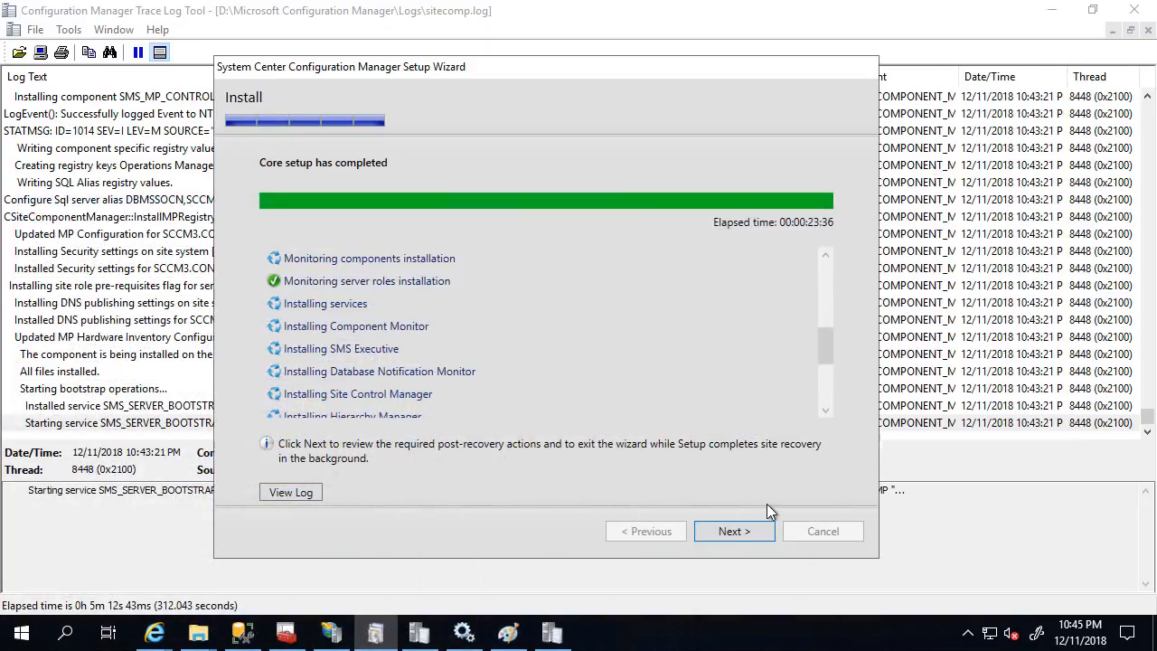
- Advance the setup wizard to the Finished page and review the accounts and hotfixes listed under Post-recovery actions
left_click(728, 533)
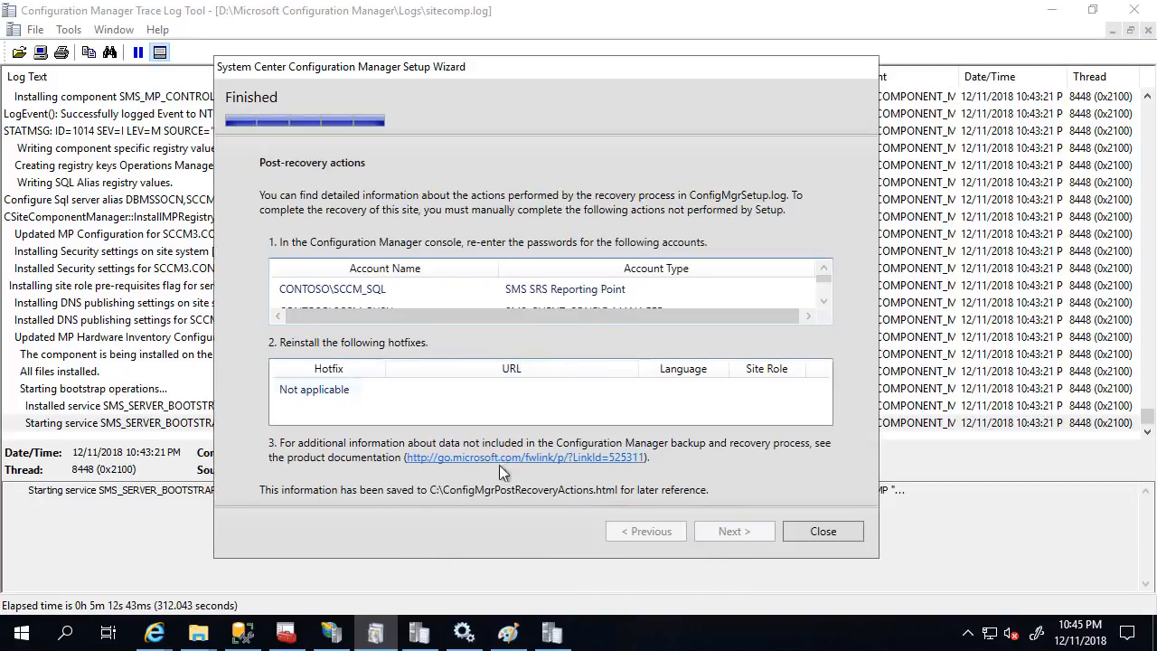
left_click(824, 302)
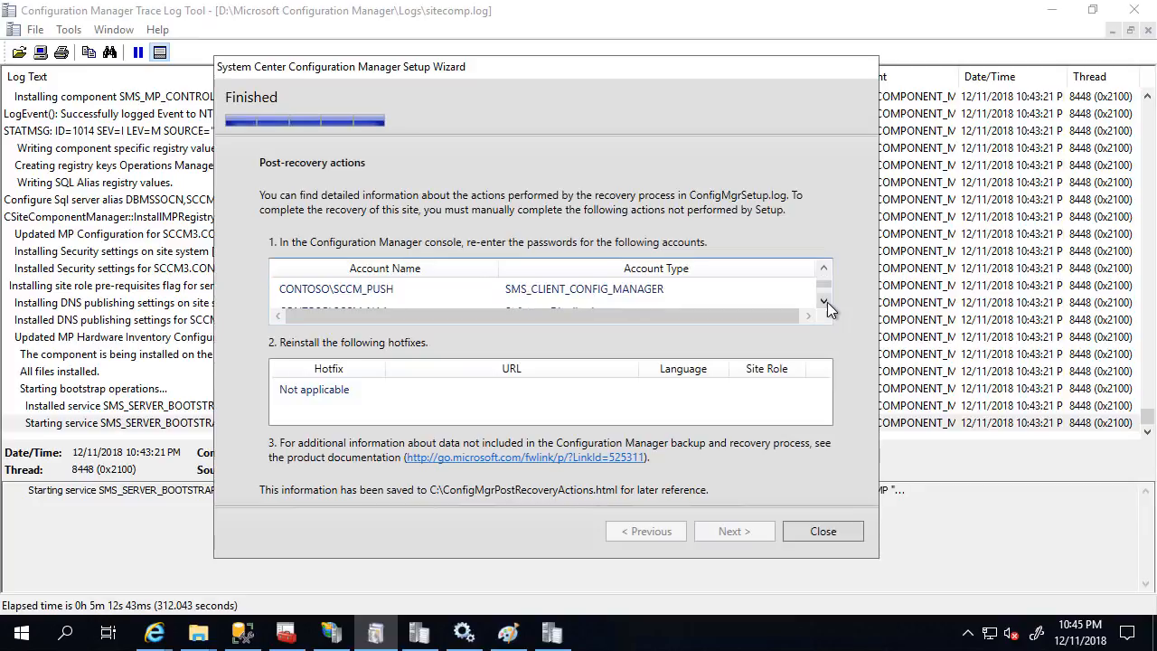
left_click(825, 302)
left_click(823, 273)
left_click(823, 273)
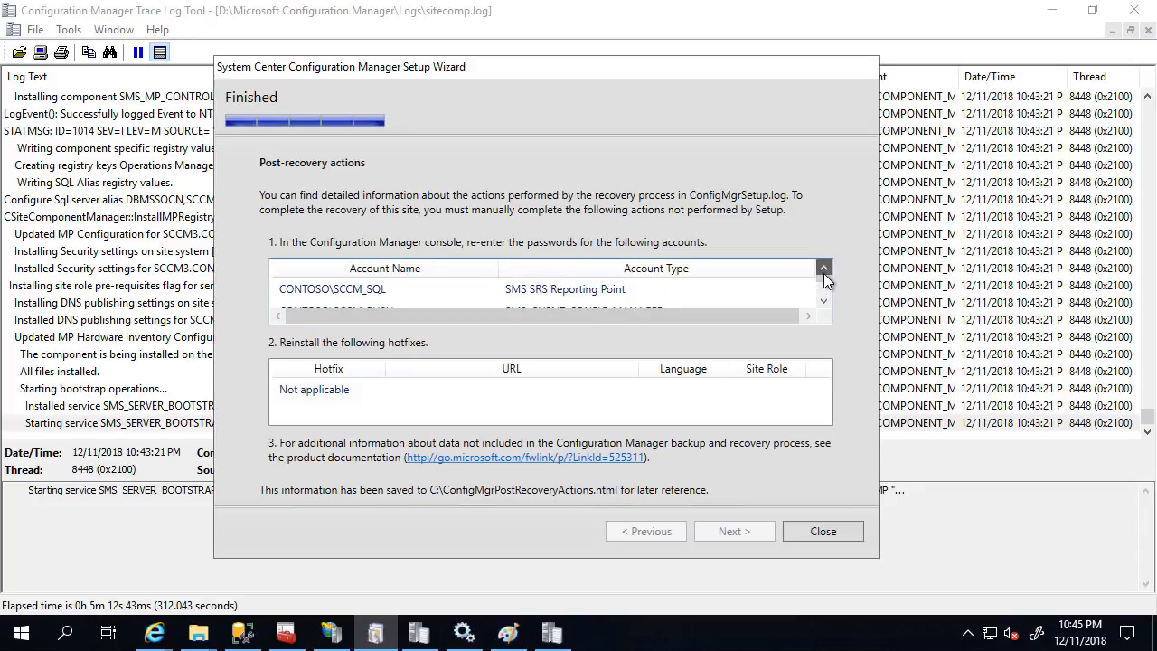
left_click(303, 391)
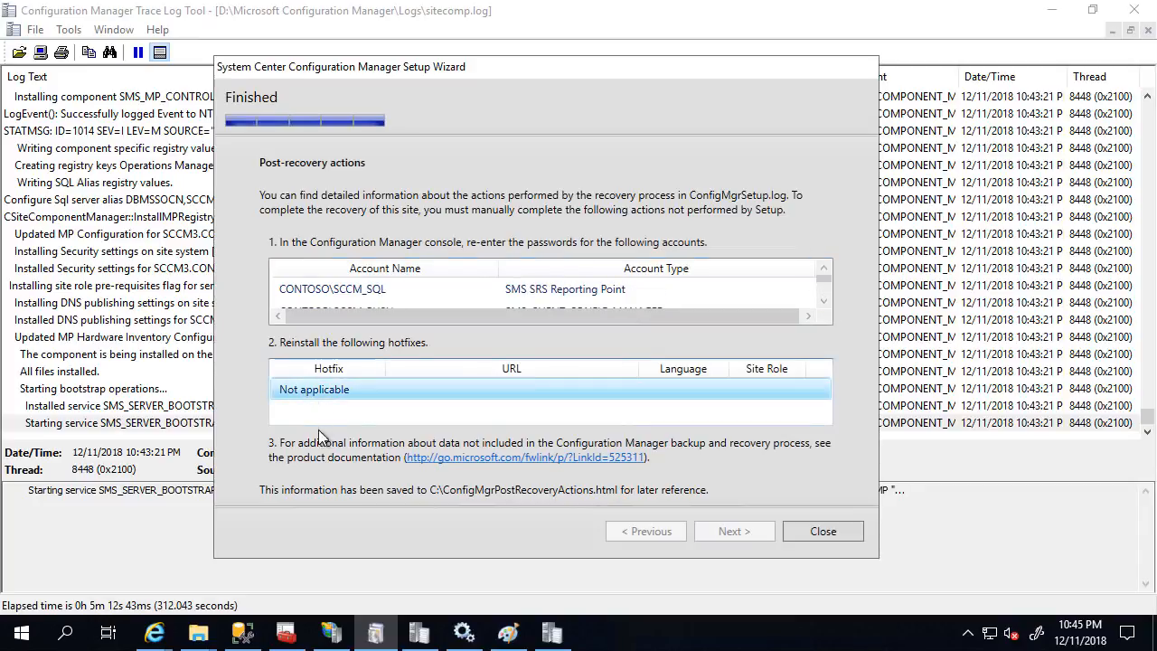
- Open ConfigMgrPostRecoveryActions.html from the C: drive and examine its account and hotfix tables
left_click(198, 633)
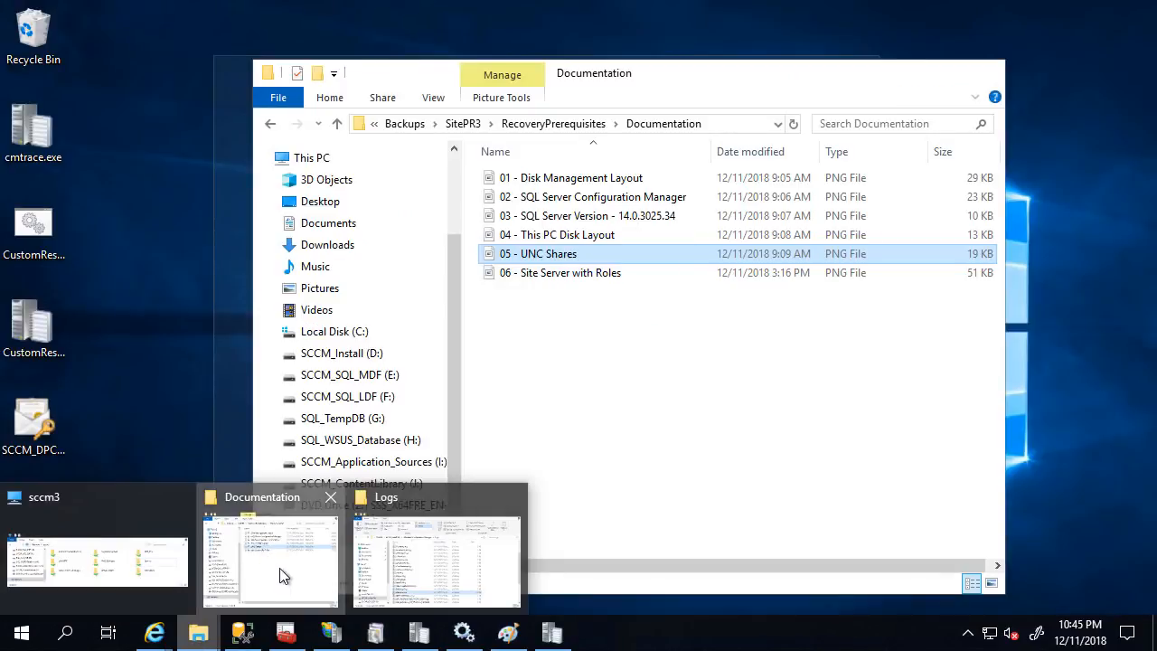
left_click(274, 578)
left_click(362, 354)
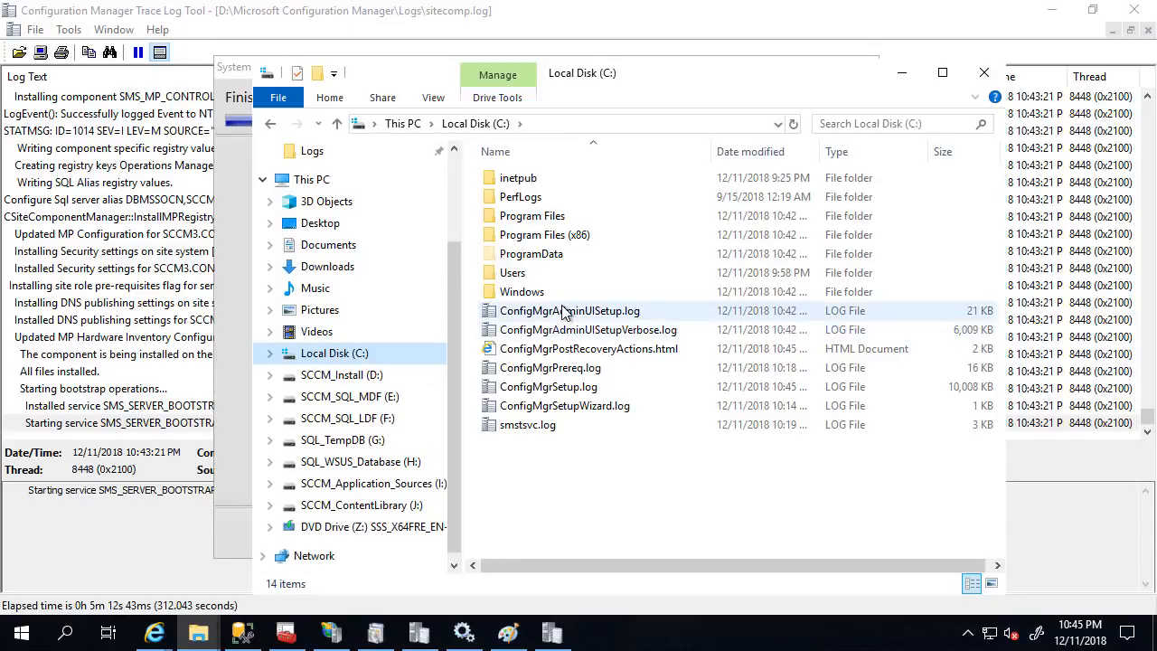
double_click(566, 351)
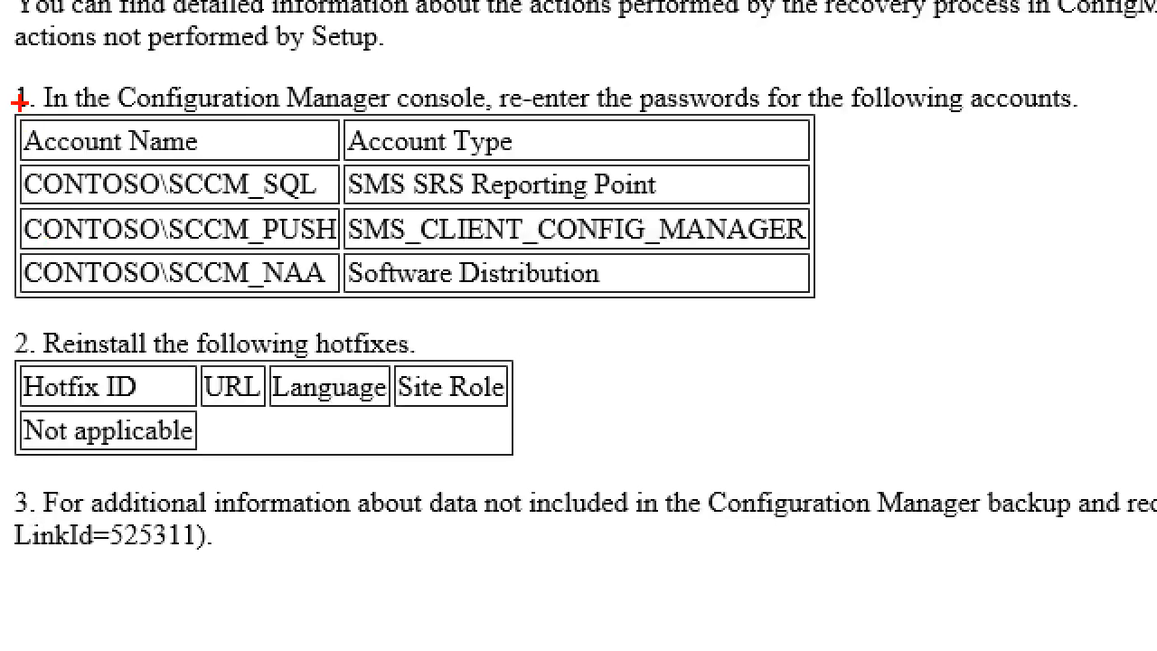
left_click_drag(19, 103, 843, 294)
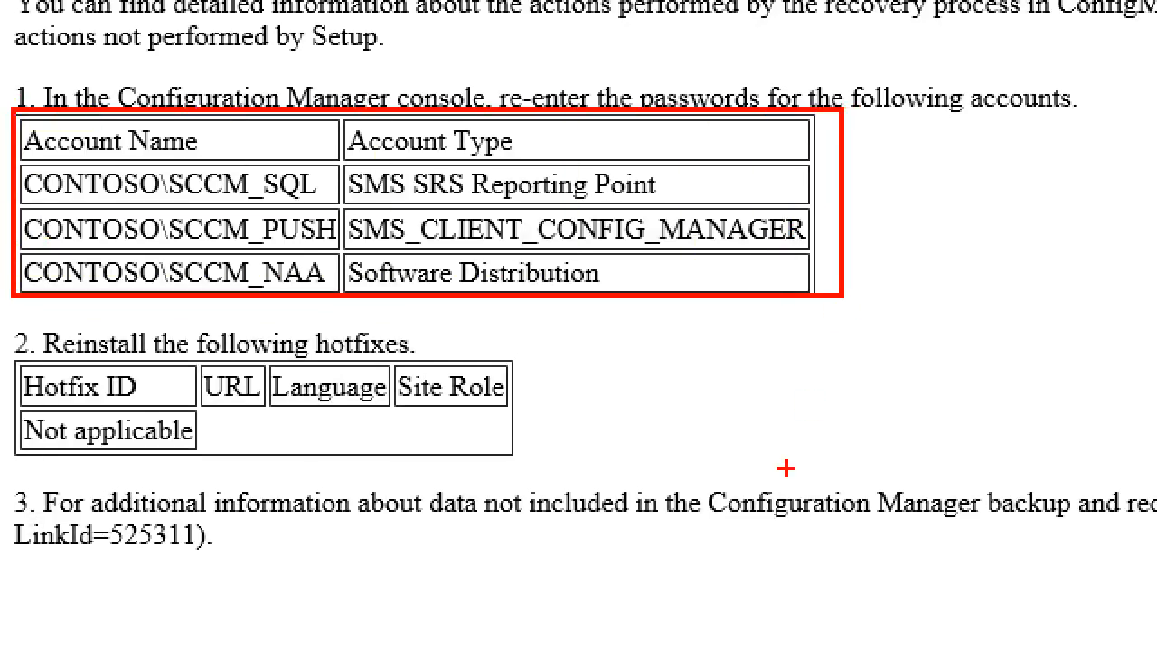
mouse_move(564, 455)
left_mouse_down()
mouse_move(5, 346)
mouse_move(3, 307)
mouse_move(2, 320)
left_mouse_up()
key("Escape")
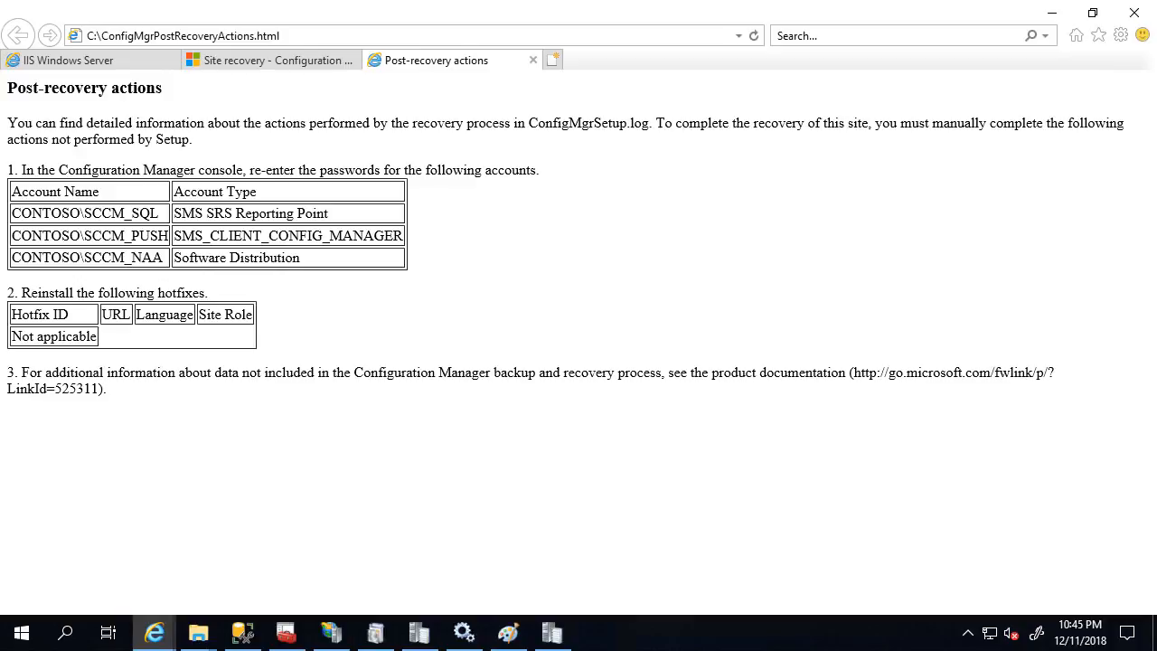
- Search for "config" and launch the Configuration Manager Console, checking sitecomp.log while it connects
left_click(21, 633)
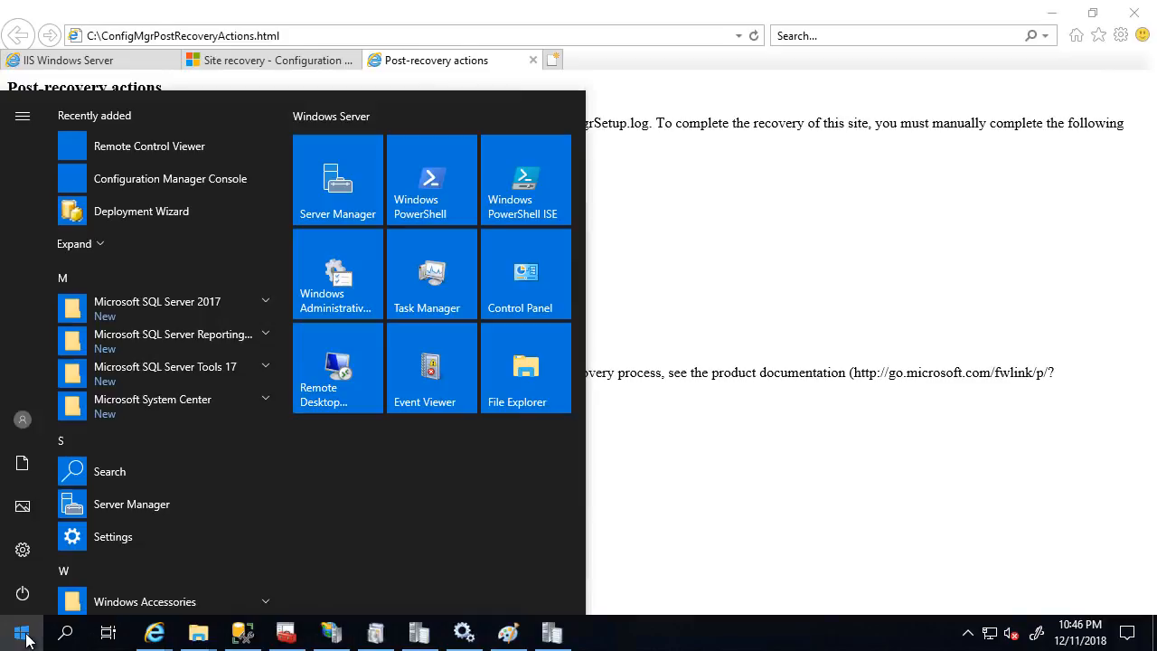
type("con")
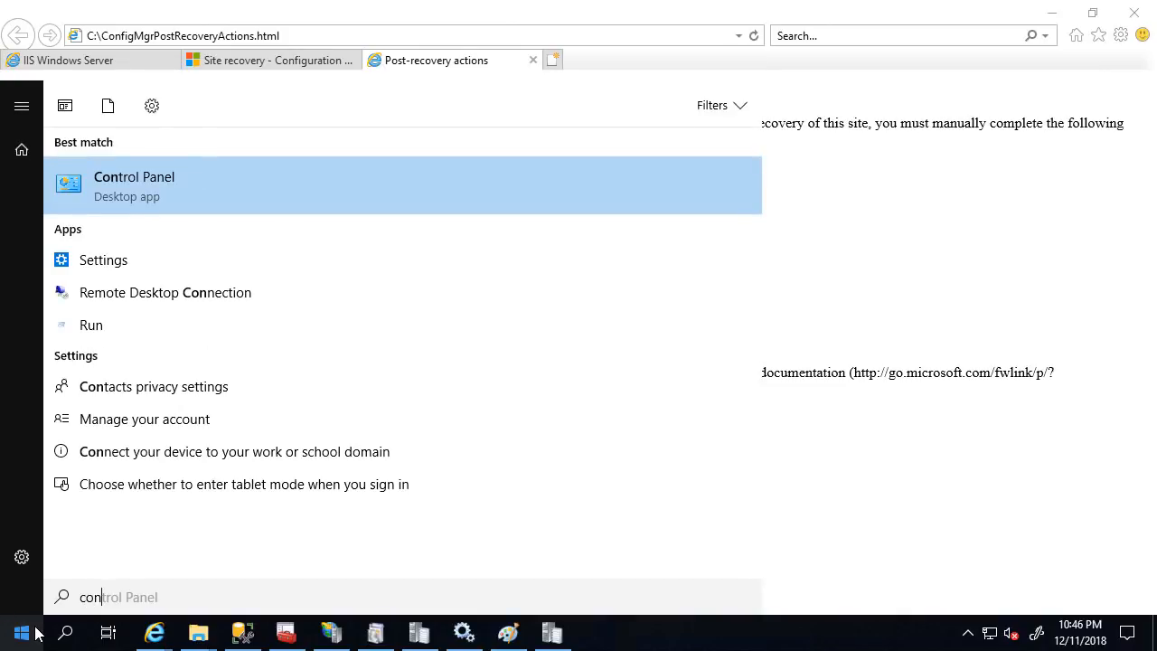
type("fig")
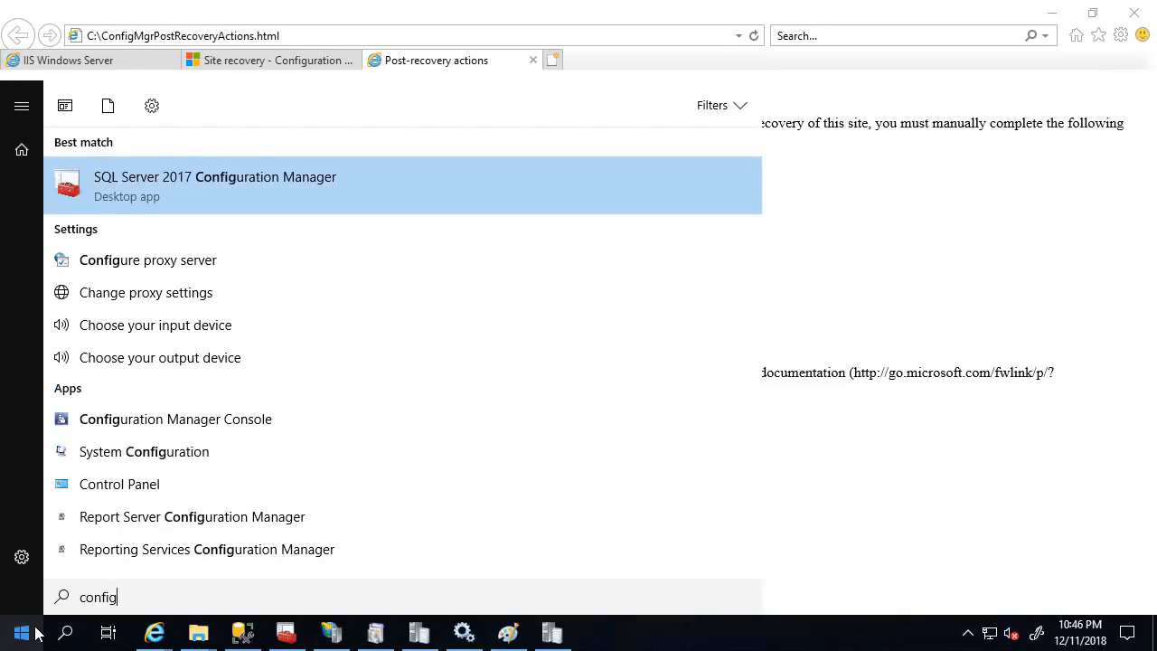
left_click(143, 428)
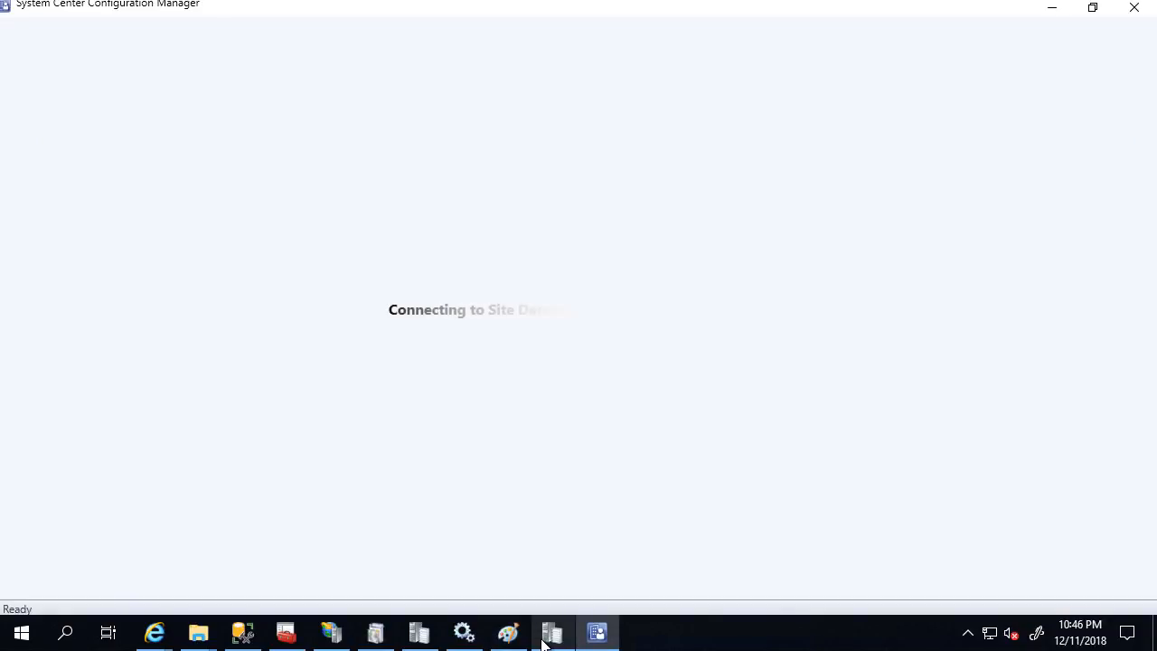
left_click(548, 638)
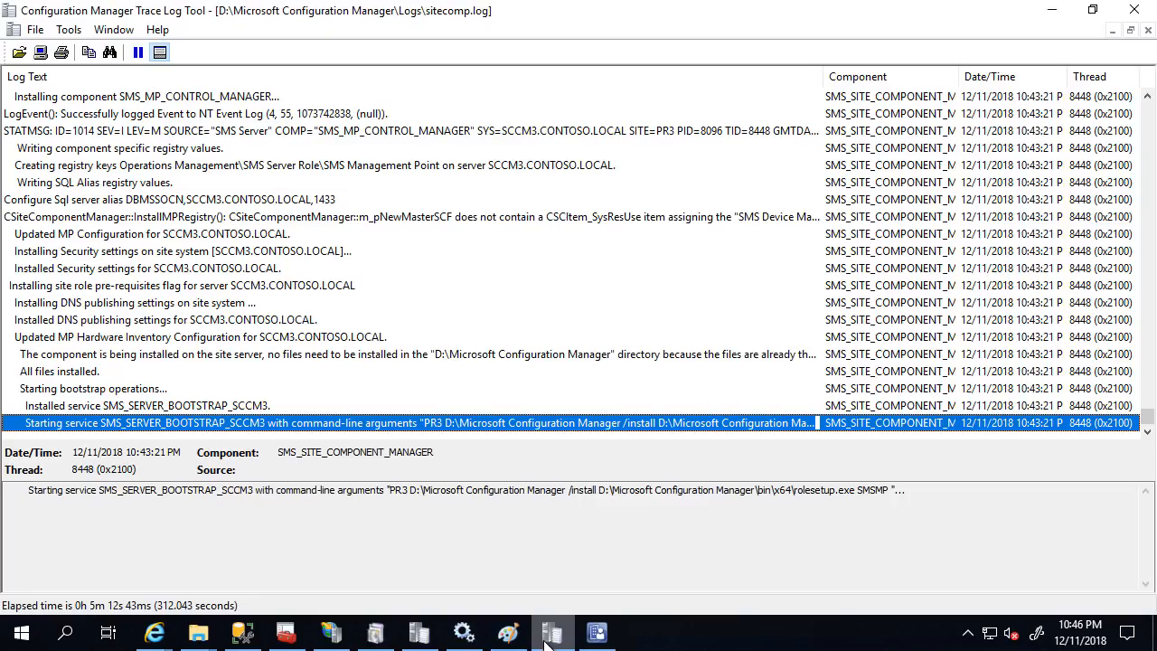
left_click(596, 633)
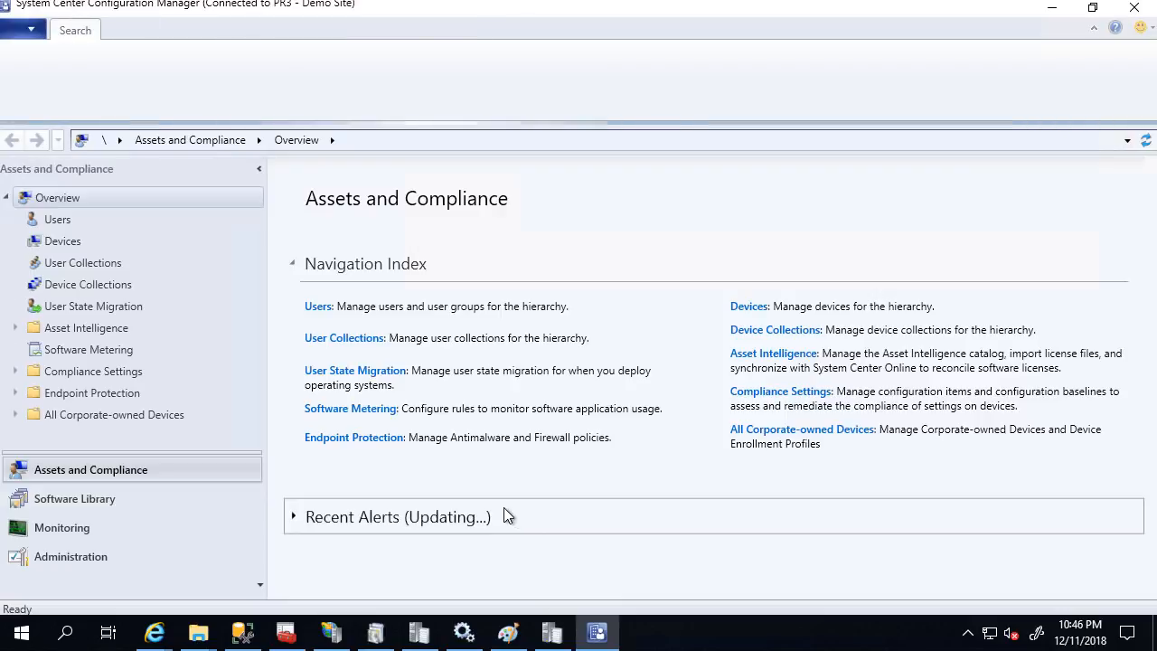
- Show the server's roles under Administration > Site Configuration > Servers and Site System Roles, and open the Reporting services point properties
left_click(90, 559)
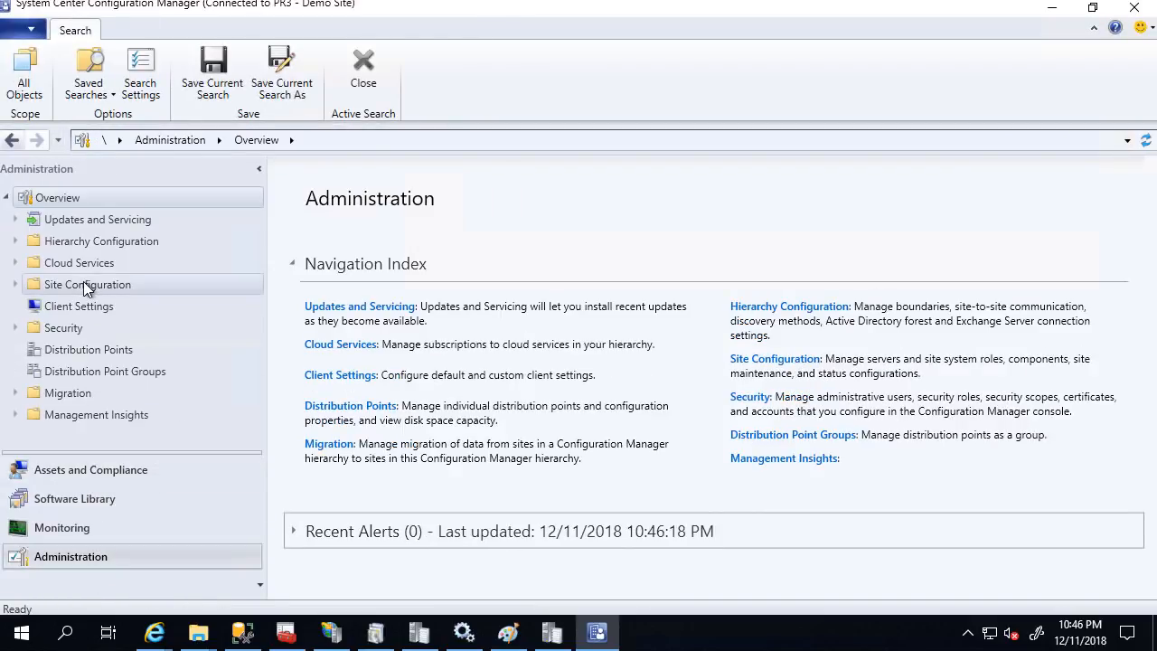
left_click(86, 285)
left_click(79, 328)
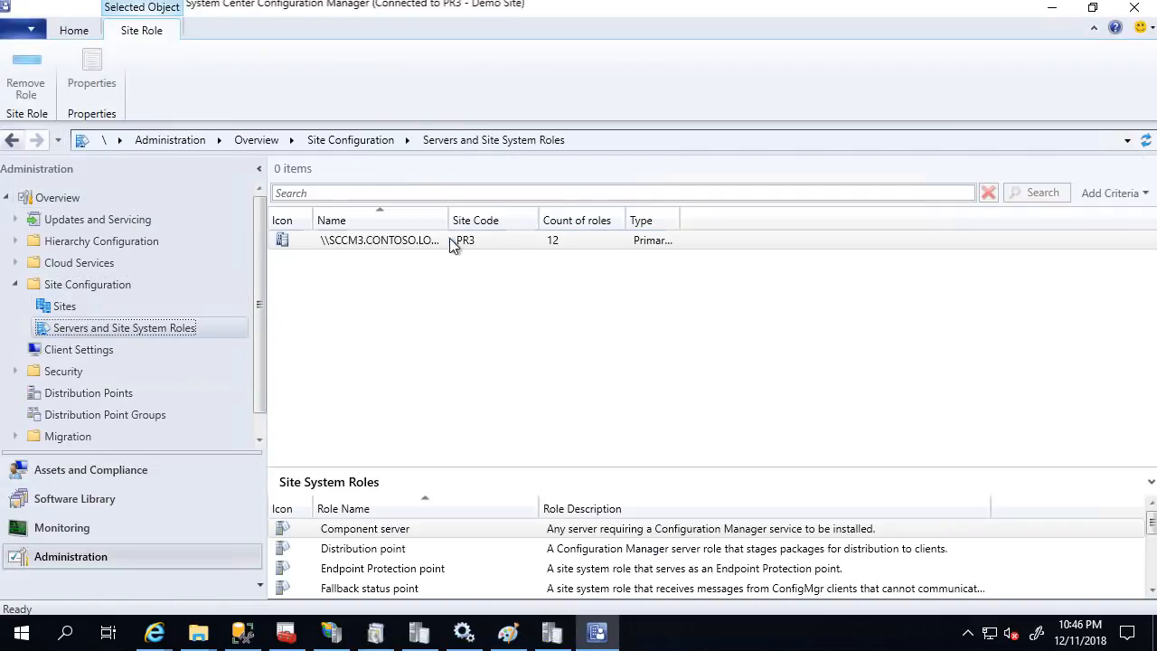
left_click_drag(439, 468, 439, 271)
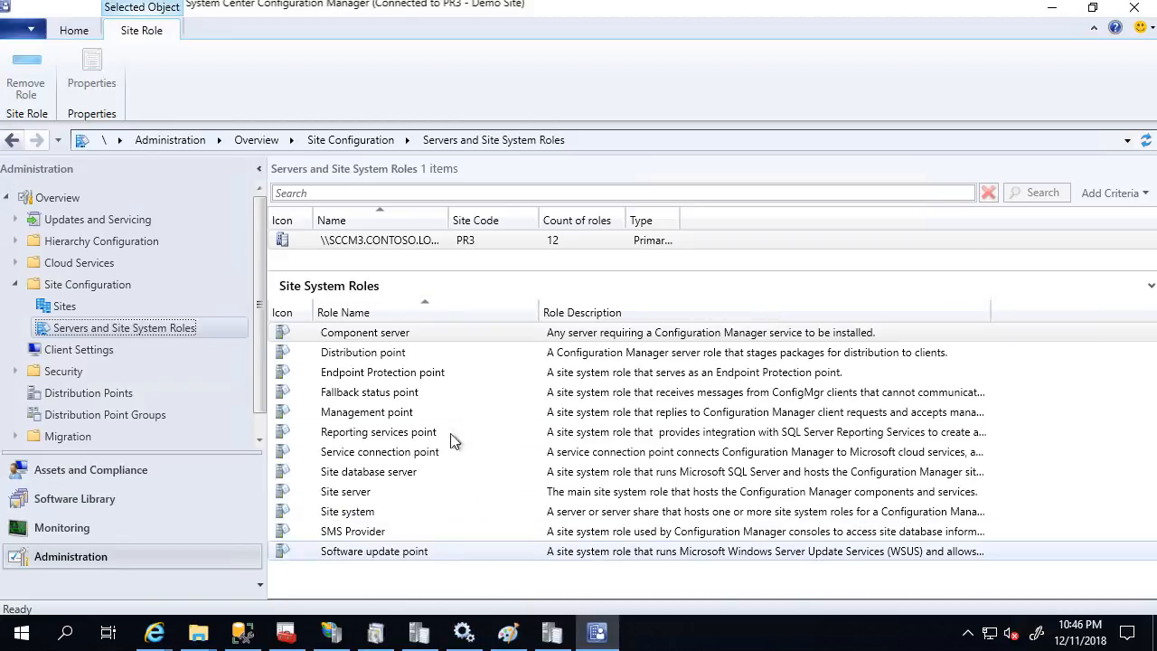
left_click(375, 436)
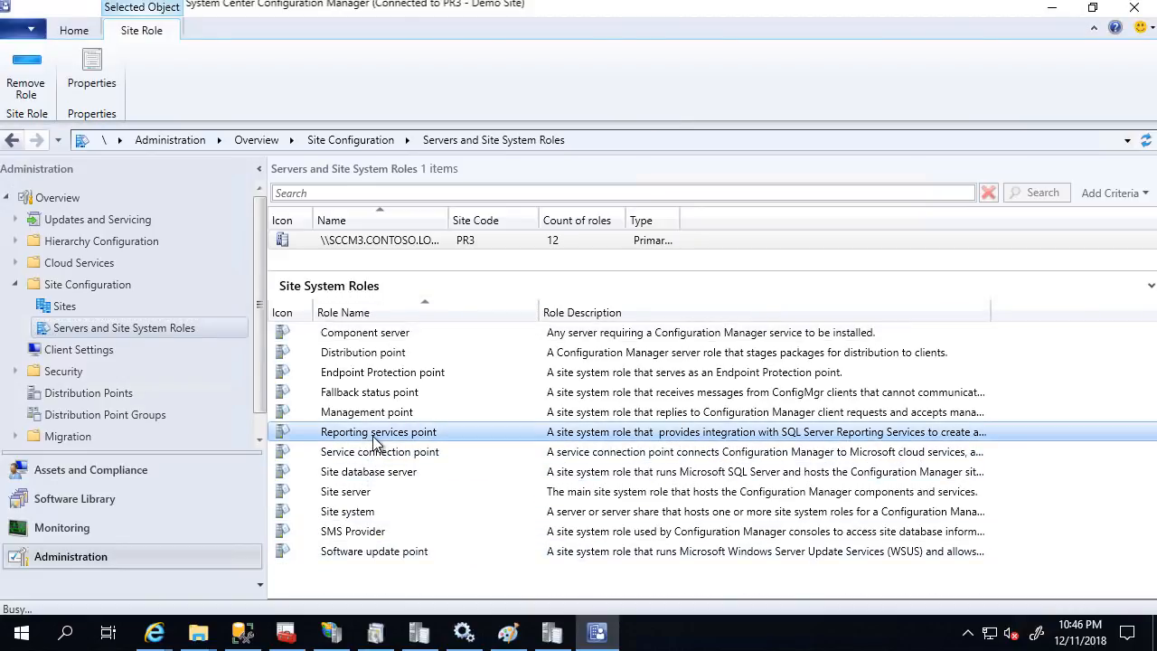
- Set a new account for the reporting services point, looking up the domain user CONTOSO\SCCM_SQL
left_click_drag(570, 439, 463, 439)
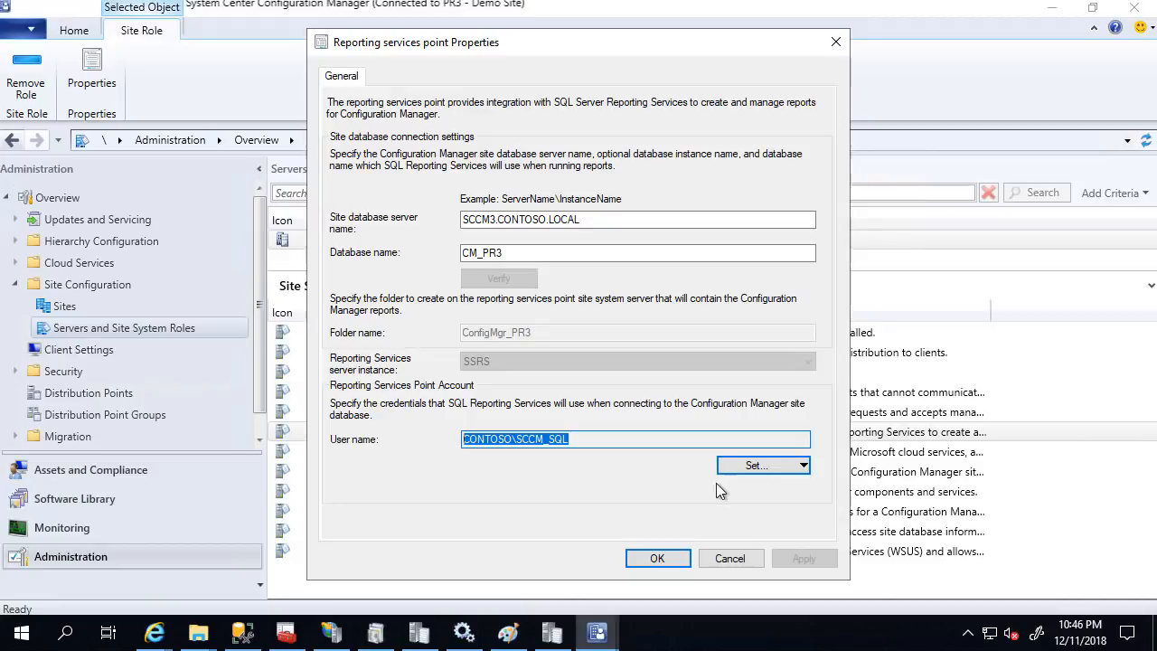
left_click(755, 466)
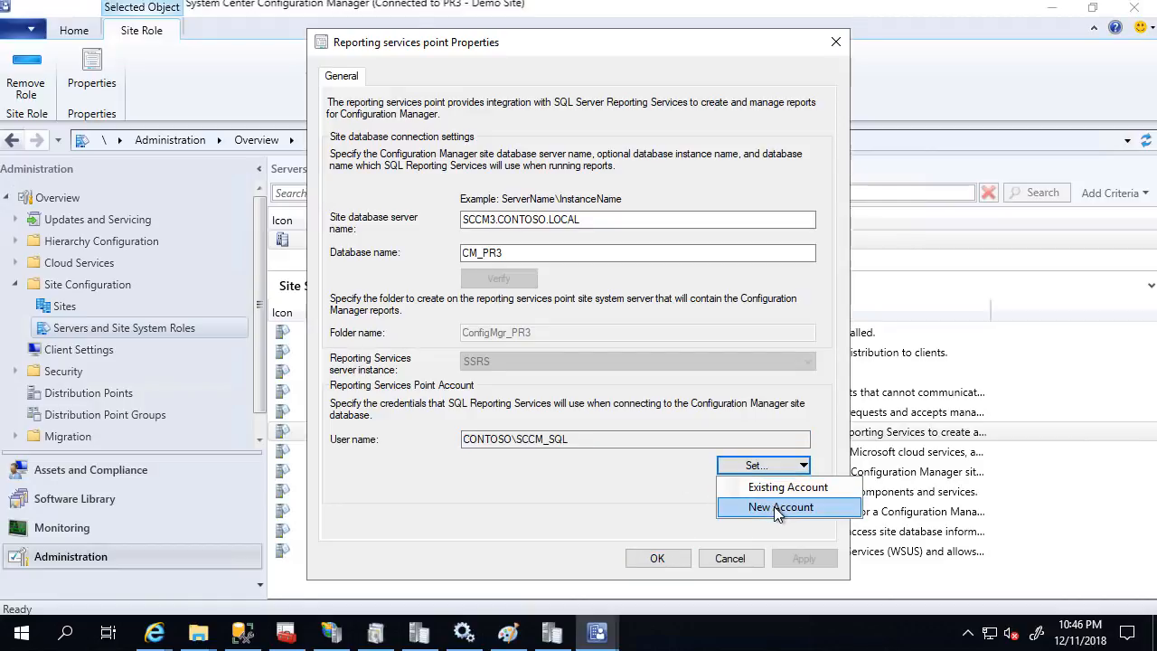
left_click(774, 506)
left_click(736, 186)
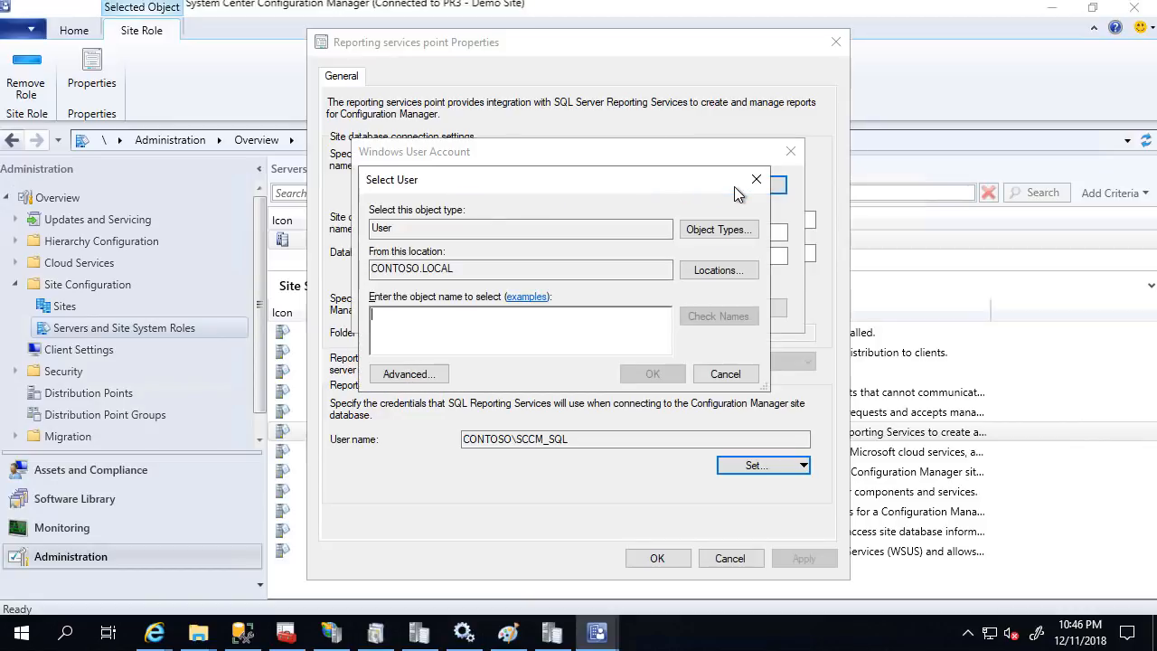
type("sccm_s")
key("Return")
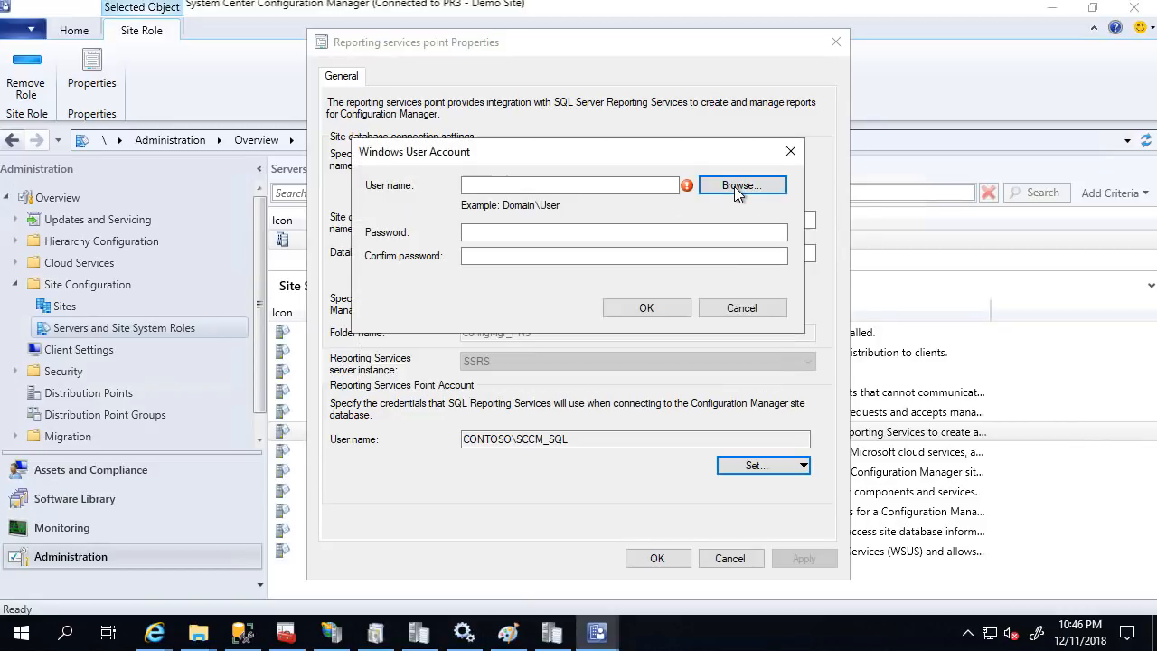
- Enter and confirm the password for the CONTOSO\SCCM_SQL account, and apply the Reporting services point change
left_click(585, 232)
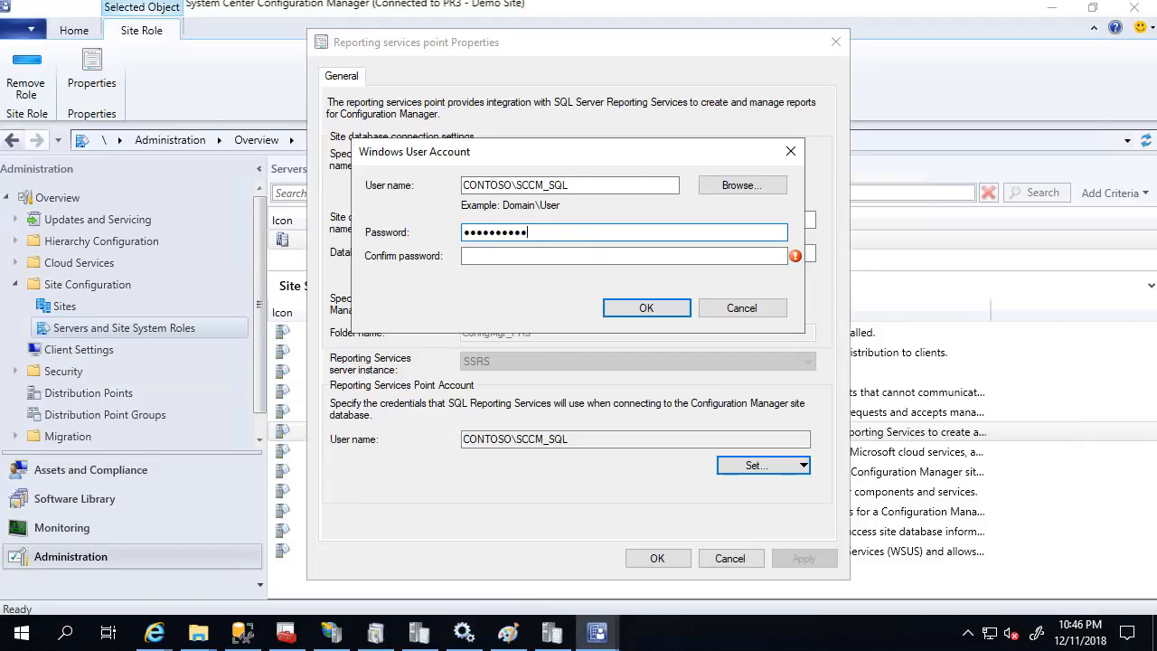
type("••")
left_click(589, 250)
type("•")
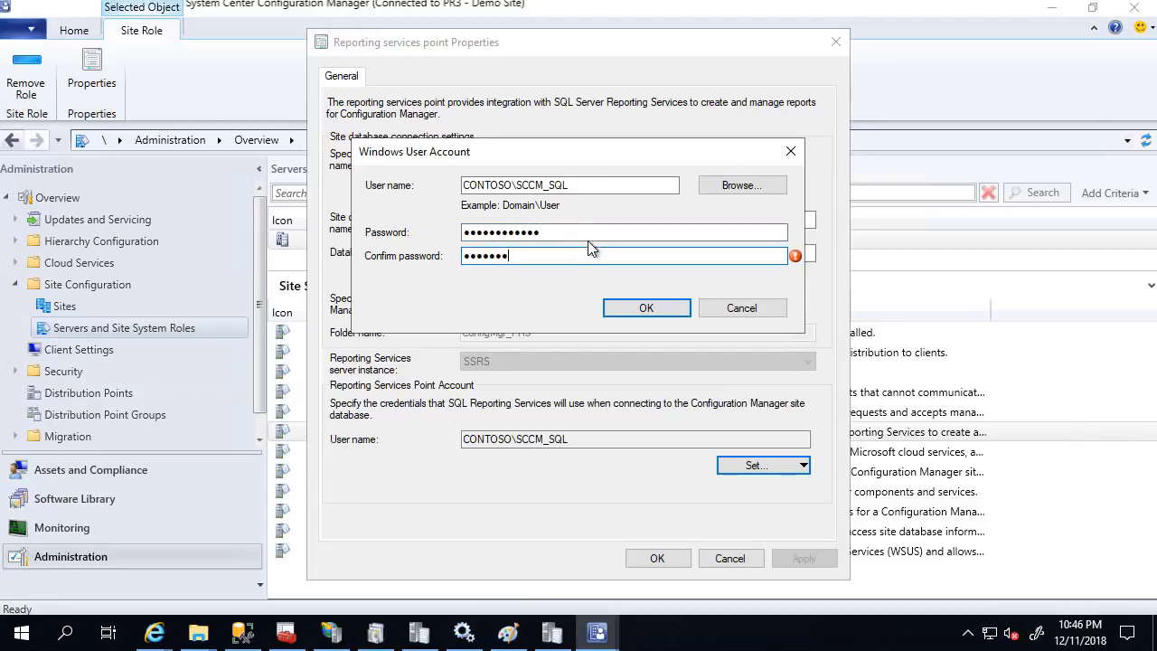
type("•••••••••••")
left_click(644, 310)
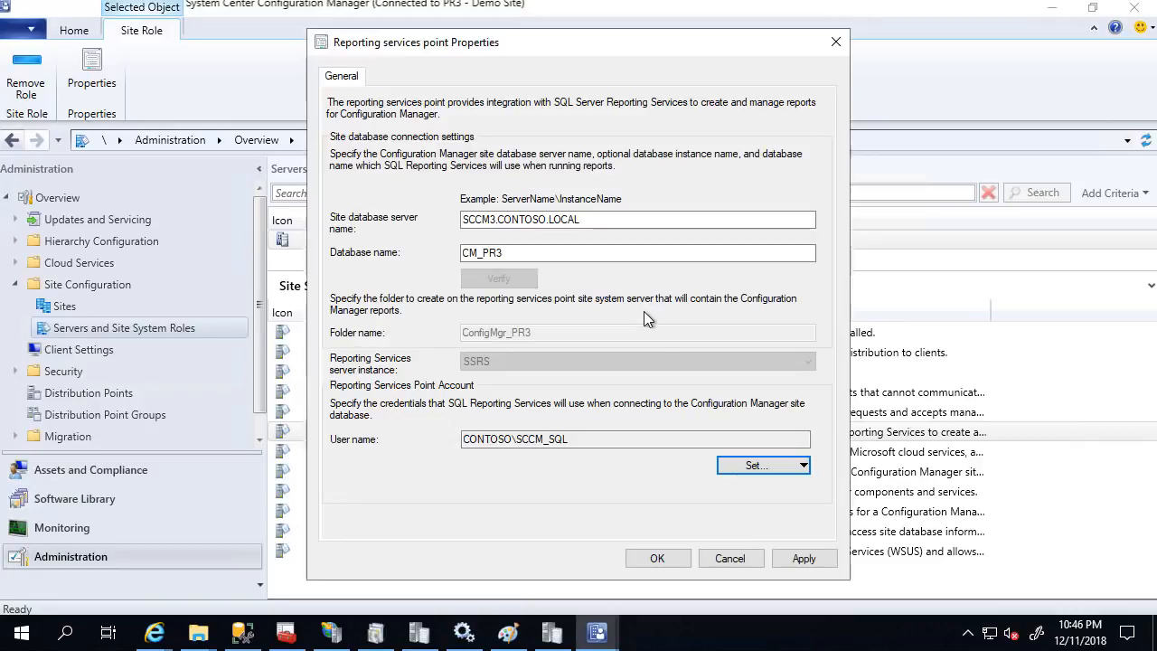
left_click(802, 559)
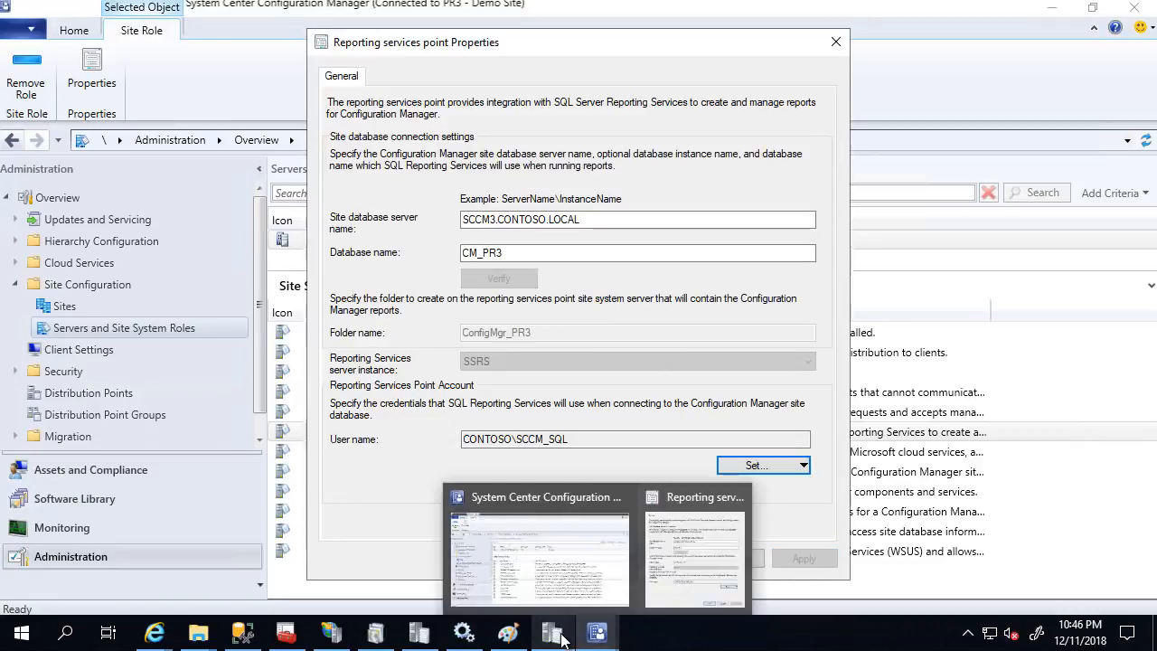
- Check the CONTOSO\SCCM_PUSH entry in the post-recovery actions report, and close the Reporting services point properties
mouse_move(155, 633)
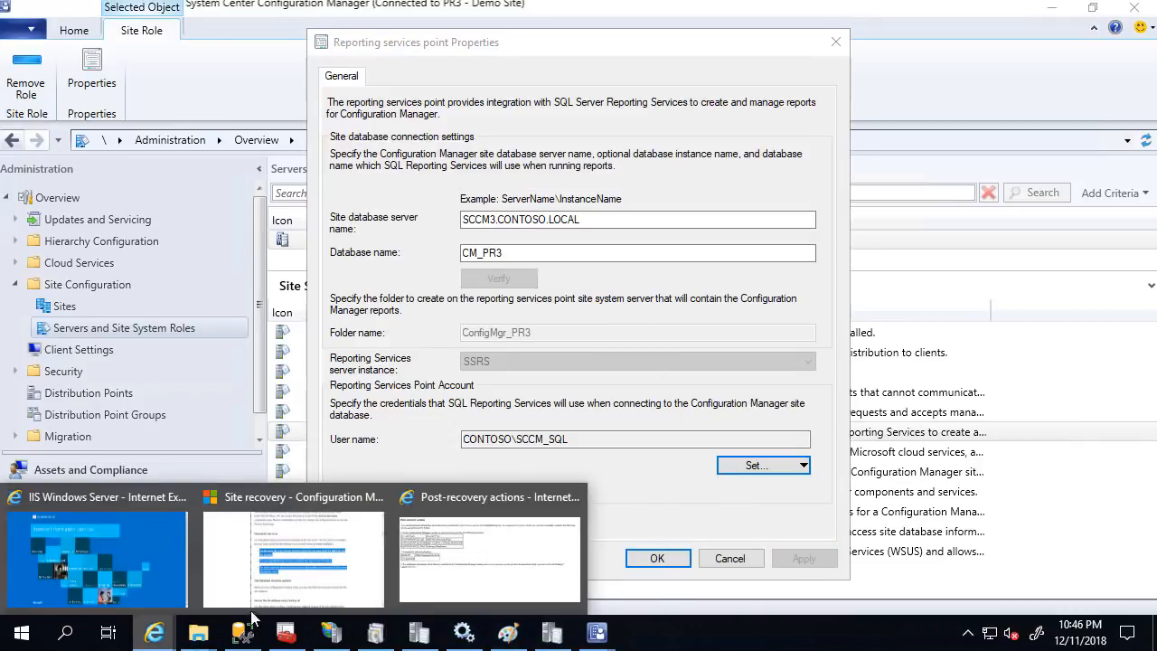
left_click(466, 553)
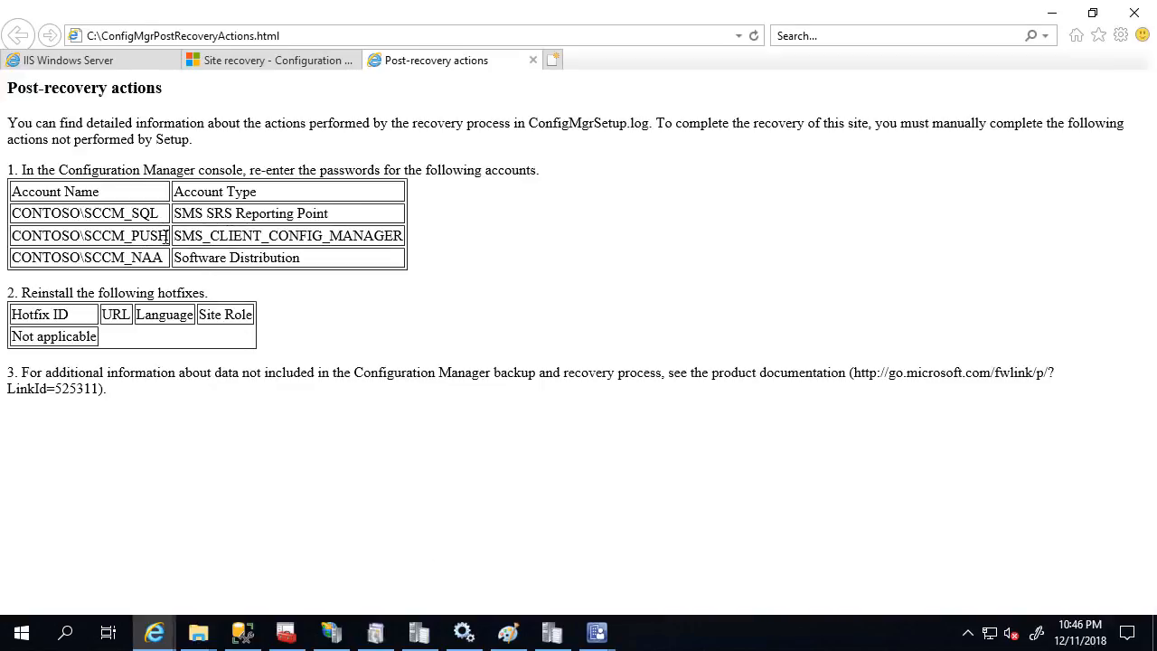
left_click_drag(166, 235, 35, 237)
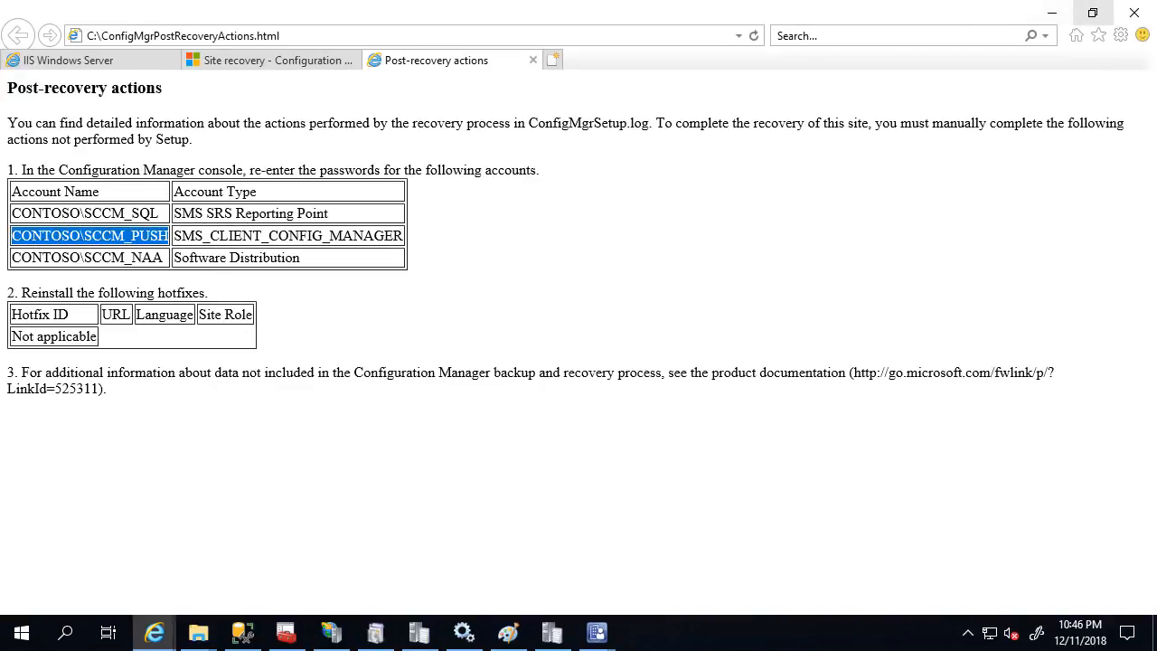
left_click(1051, 14)
left_click(665, 562)
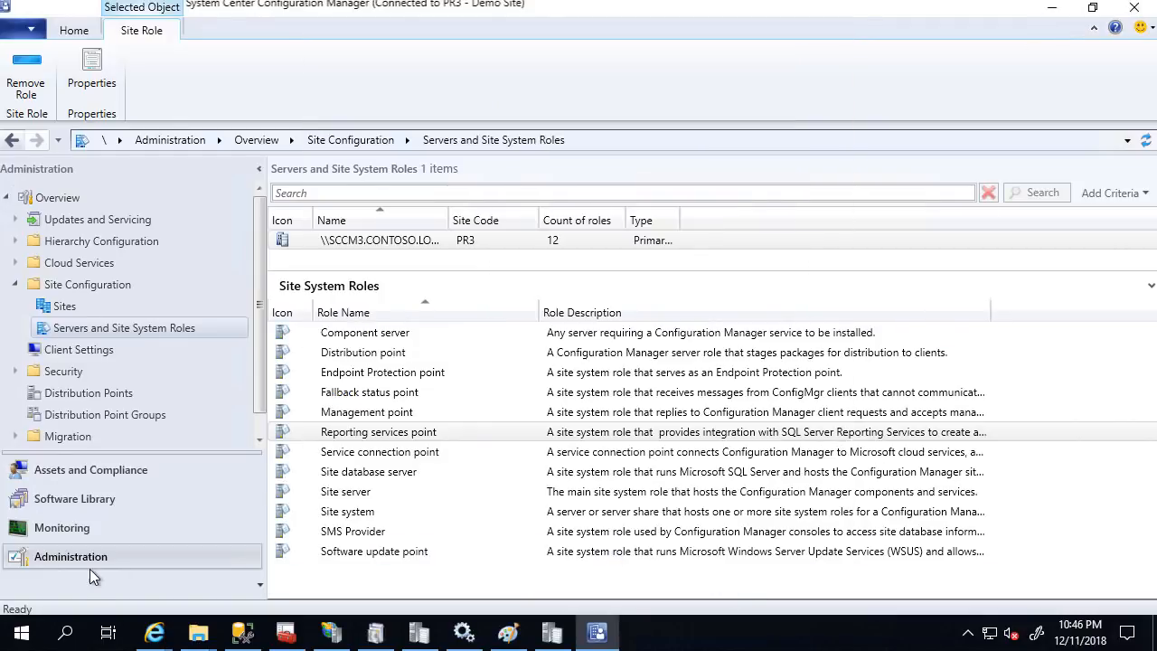
- Open the Client Push Installation properties for site PR3 and show its client push installation accounts
left_click(53, 306)
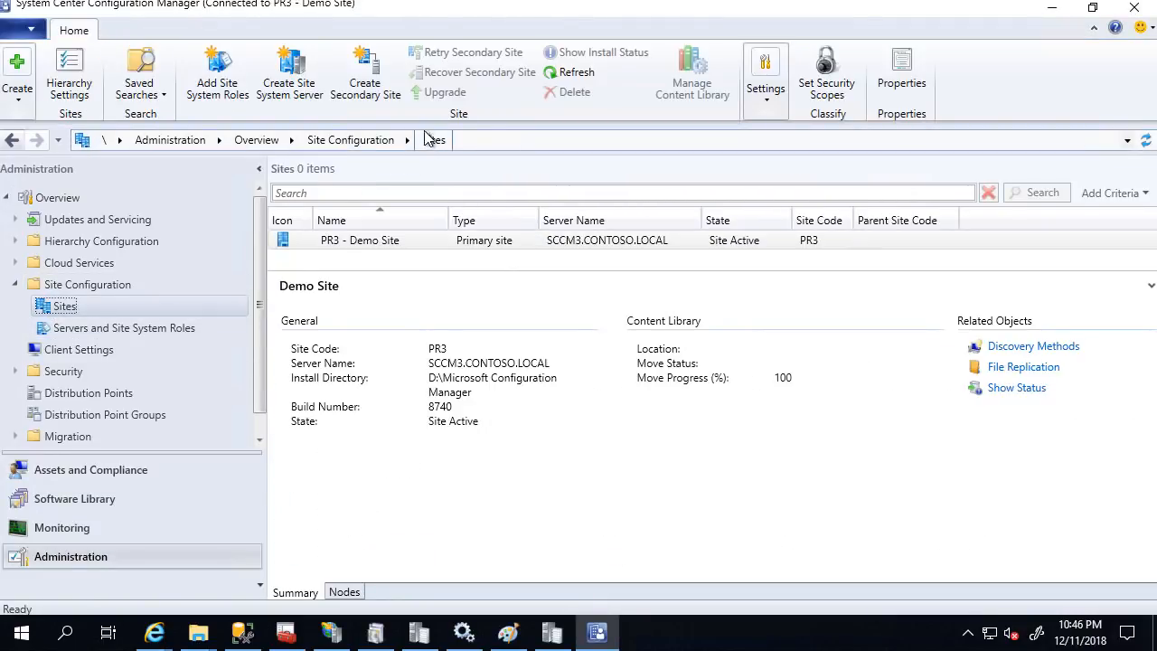
left_click(767, 100)
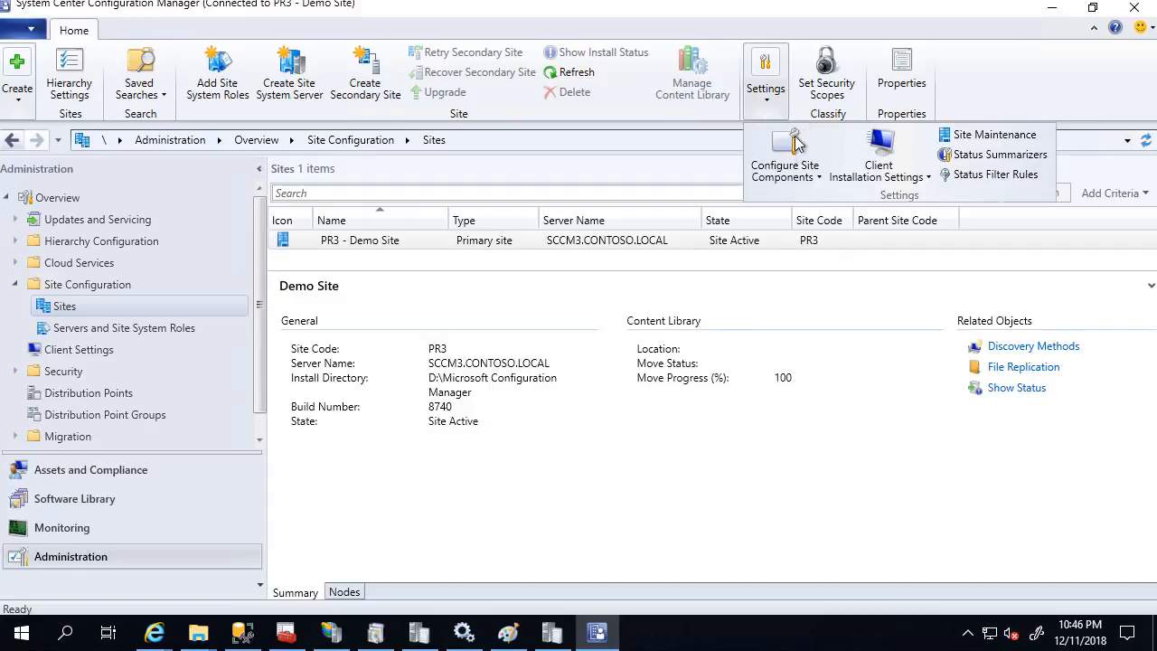
left_click(881, 155)
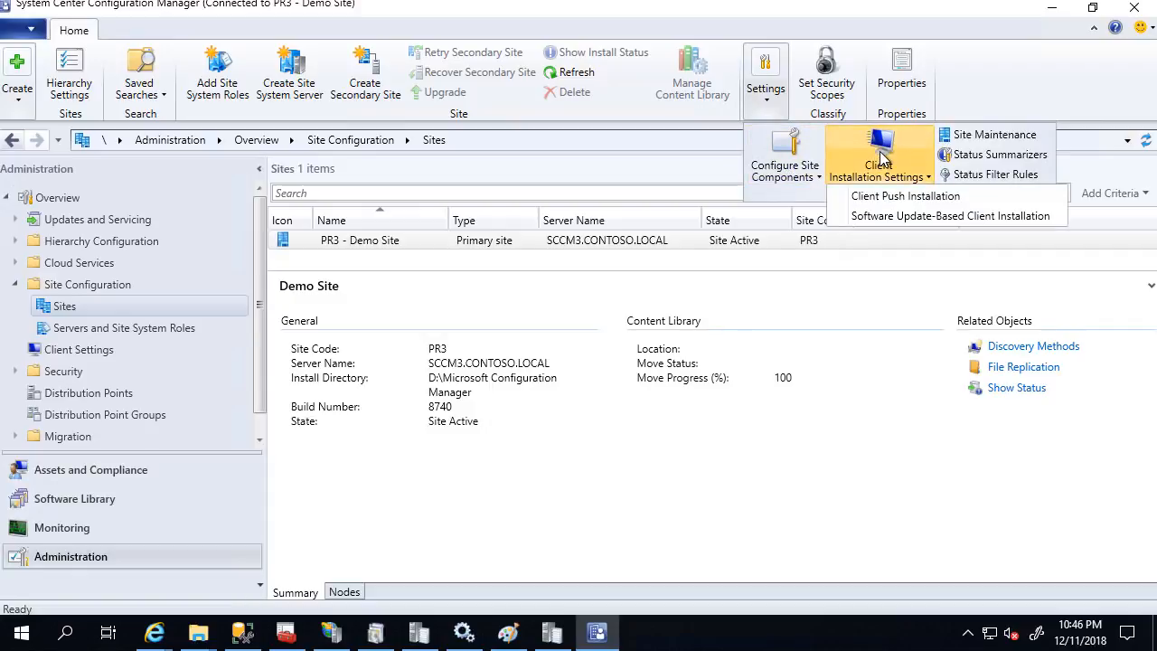
left_click(910, 197)
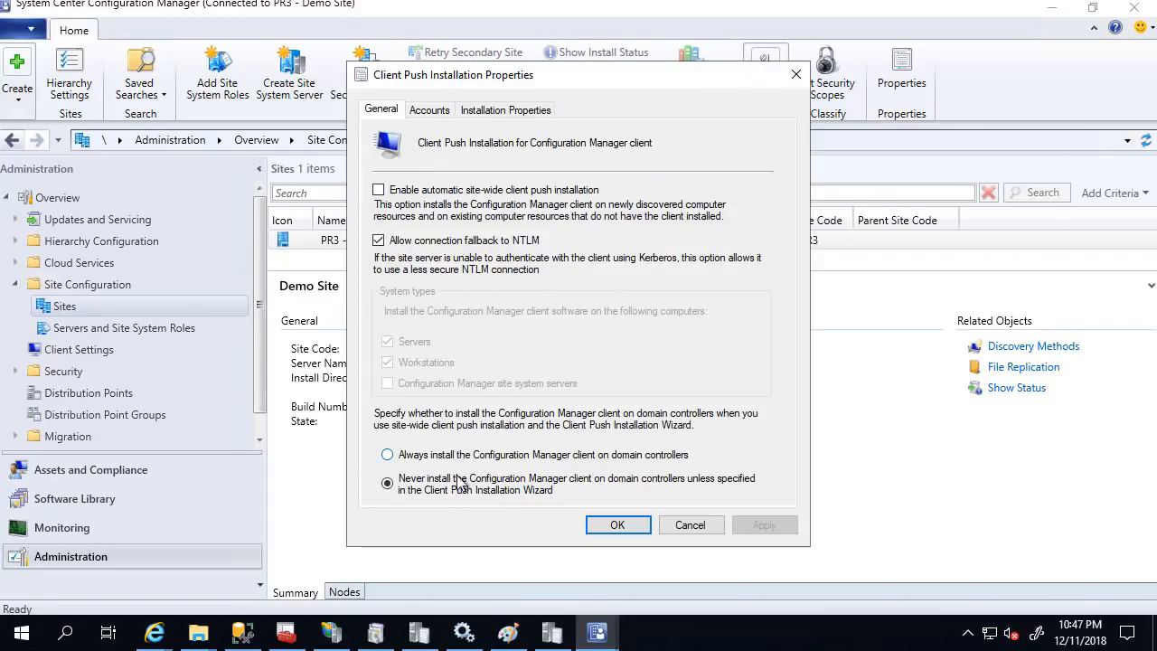
left_click(445, 114)
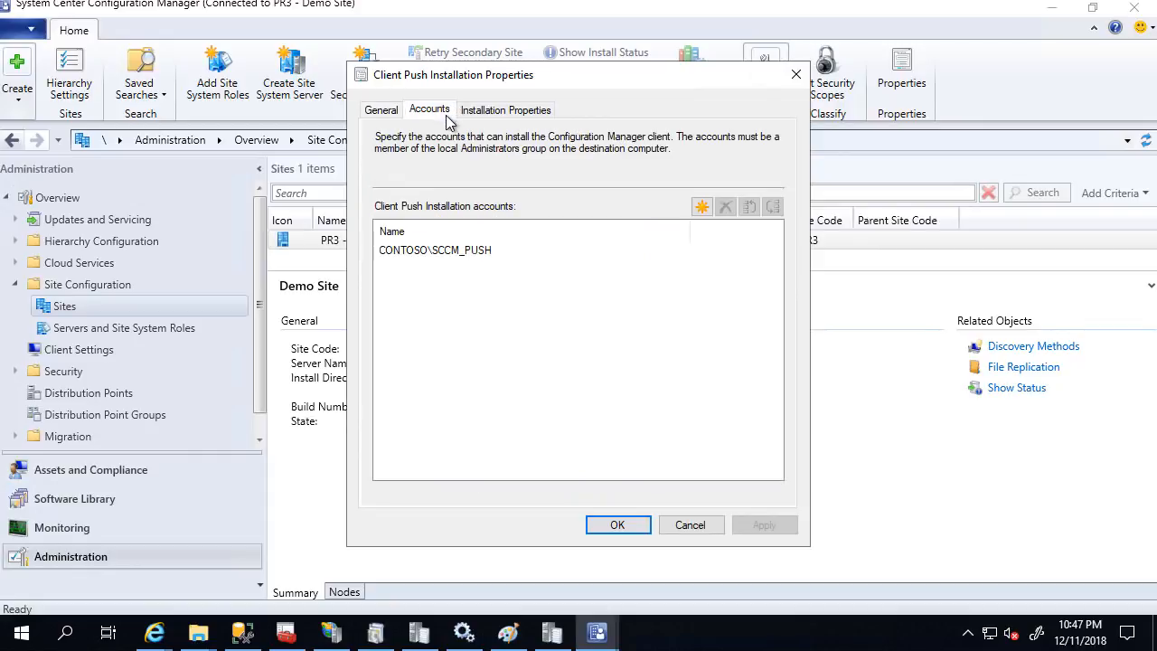
- Remove the CONTOSO\SCCM_PUSH account from the Client Push Installation accounts and confirm the removal
left_click(458, 256)
left_click(725, 207)
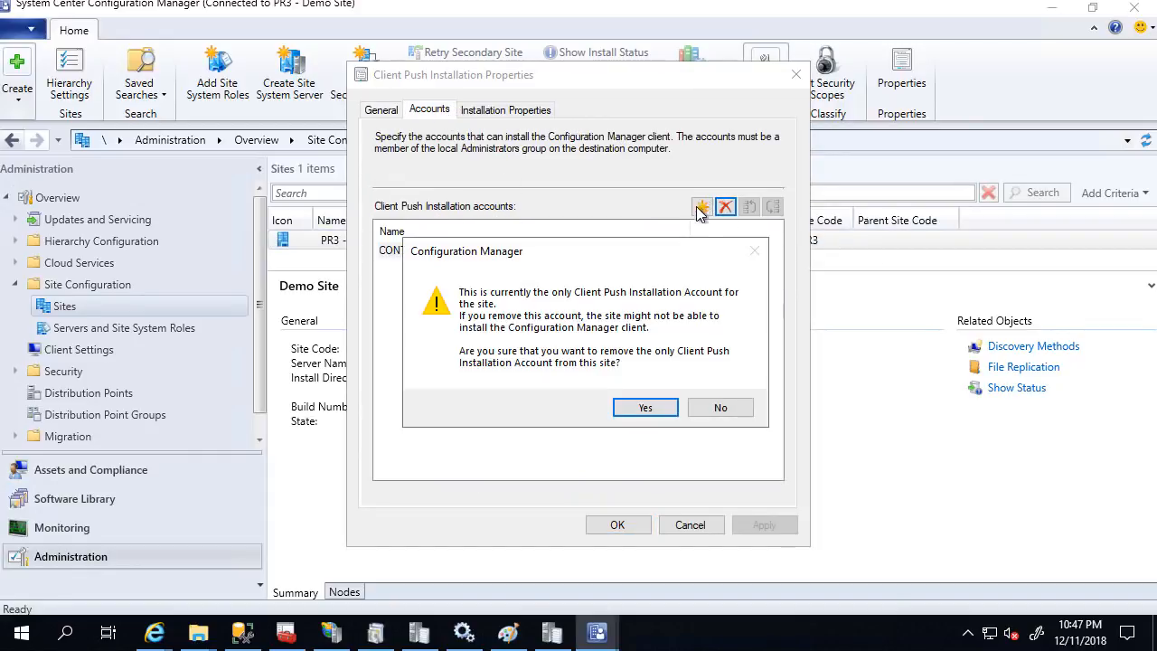
left_click(645, 408)
- Add a new client push installation account, looking up the domain user CONTOSO\SCCM_PUSH
left_click(703, 207)
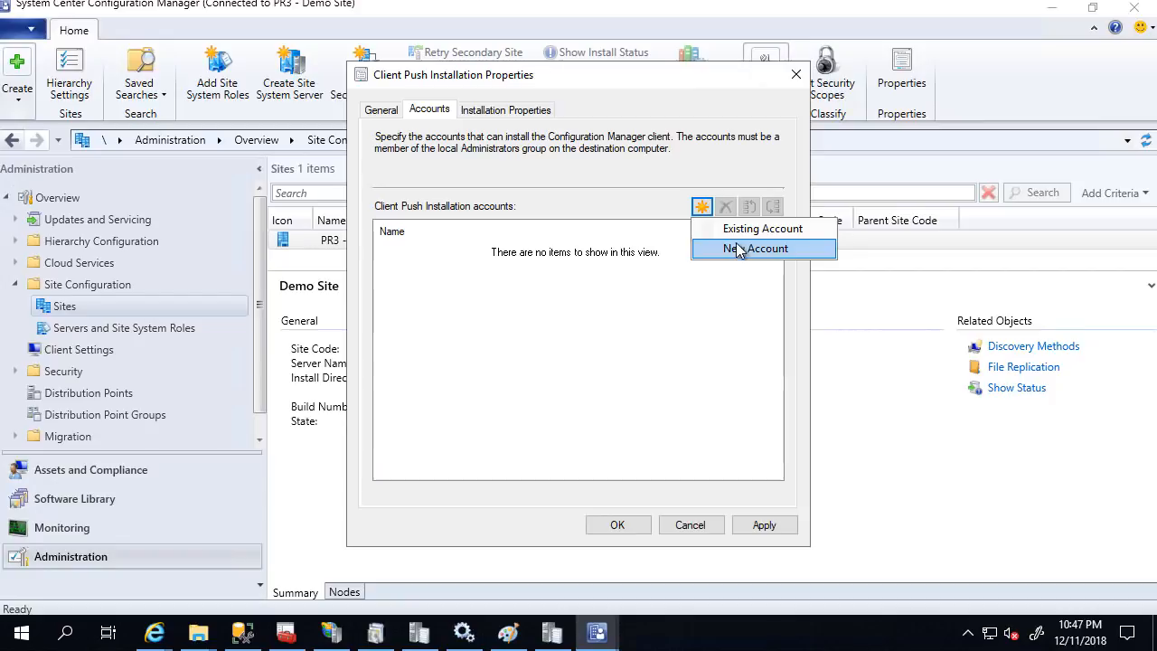
left_click(740, 250)
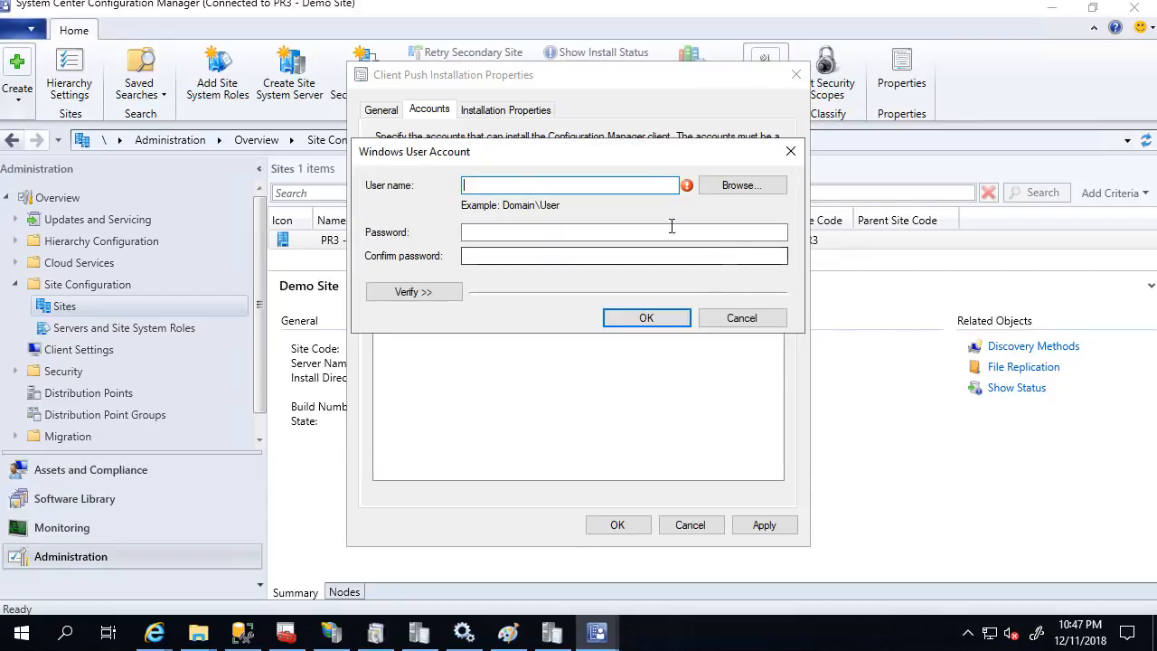
left_click(716, 181)
type("sccm_c")
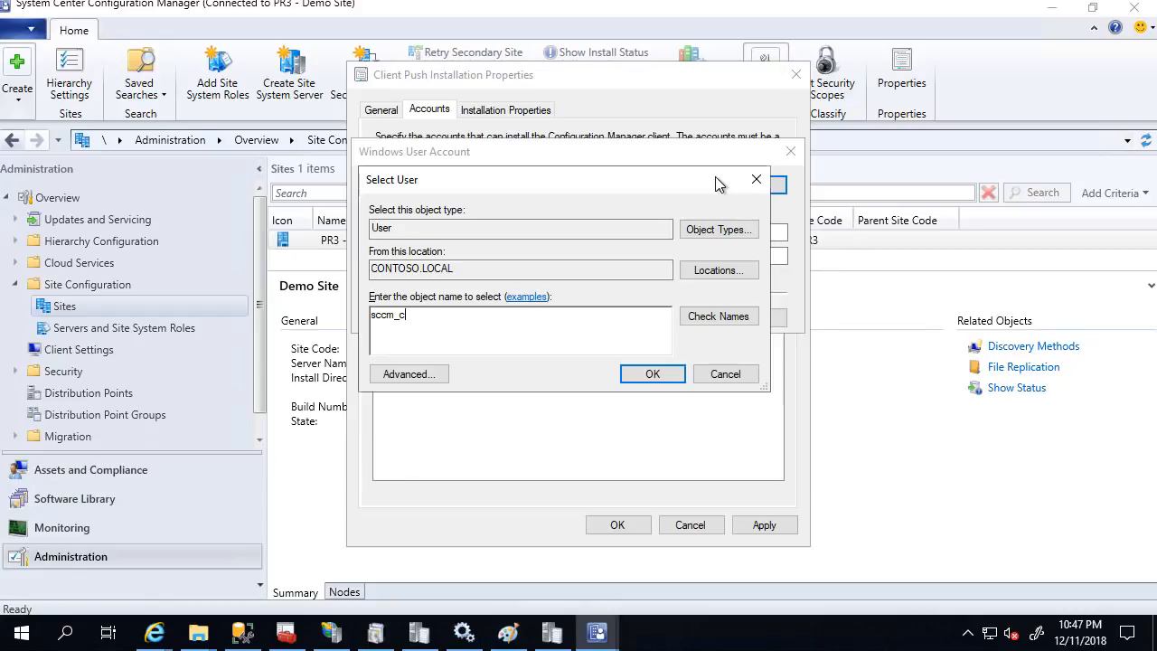
key("Return")
key("Return")
key("BackSpace")
type("p")
key("Return")
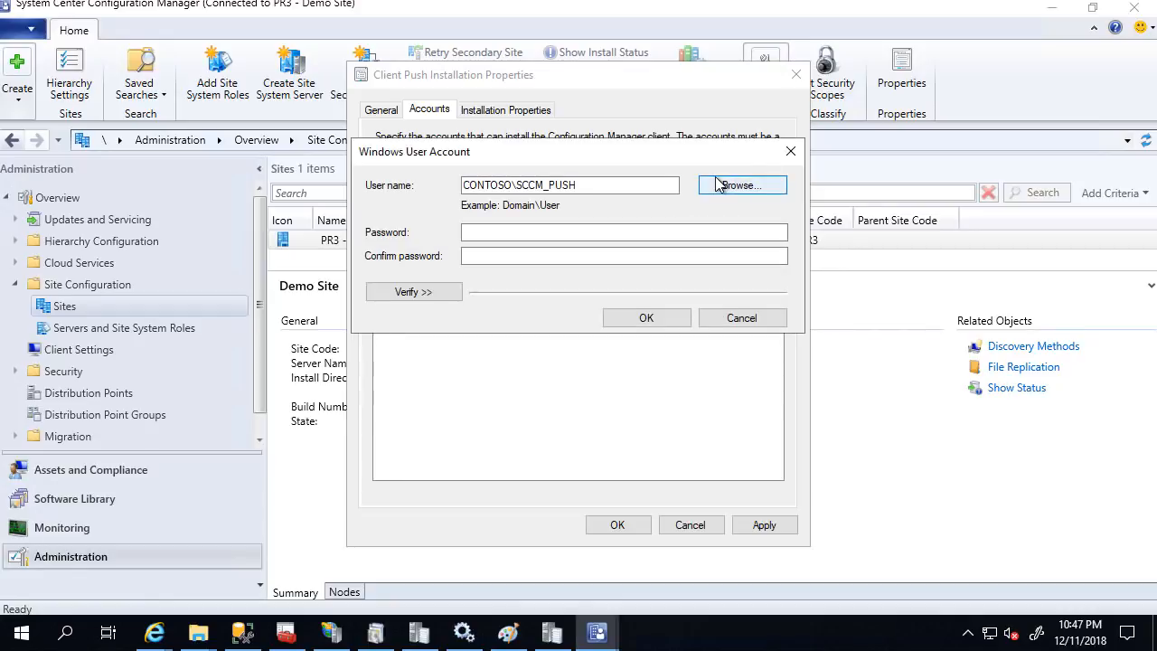
- Enter and confirm the password for the CONTOSO\SCCM_PUSH account, and save the Client Push Installation properties
left_click(520, 231)
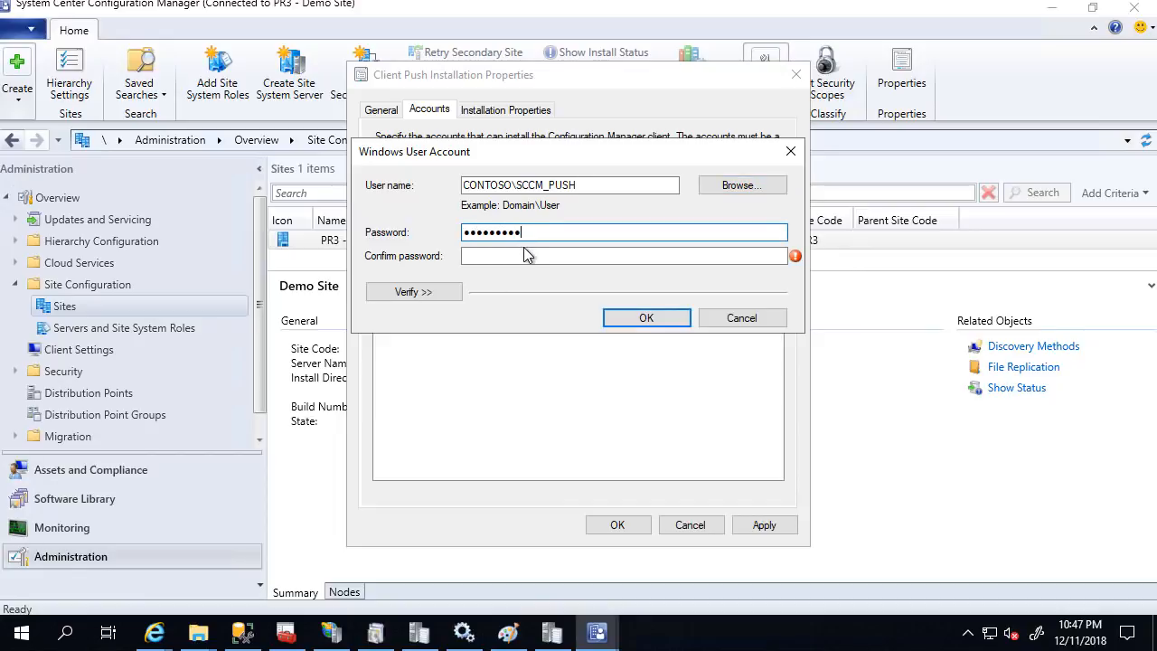
type("•••")
key("Tab")
type("•••••••")
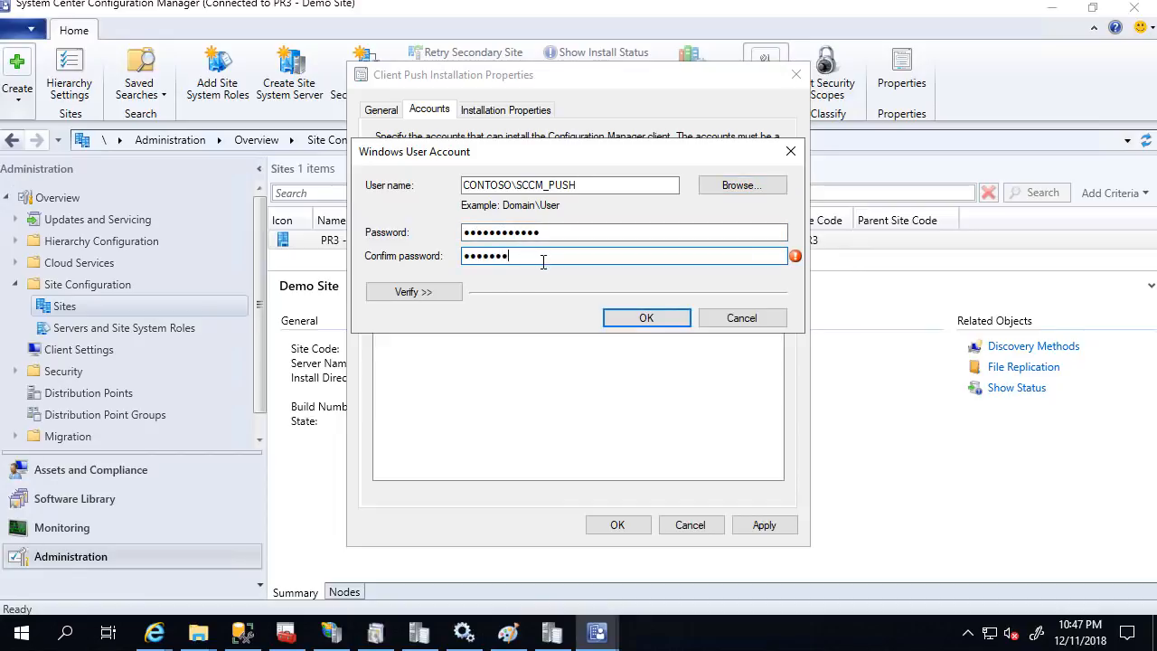
type("•••••")
left_click(646, 317)
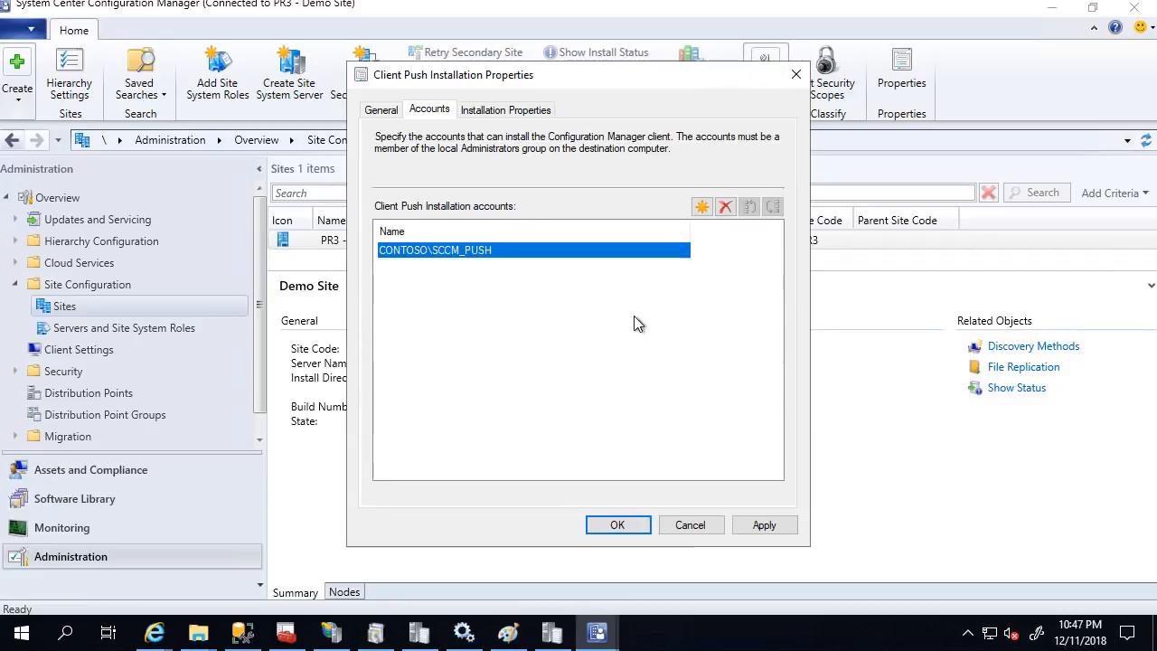
left_click(620, 525)
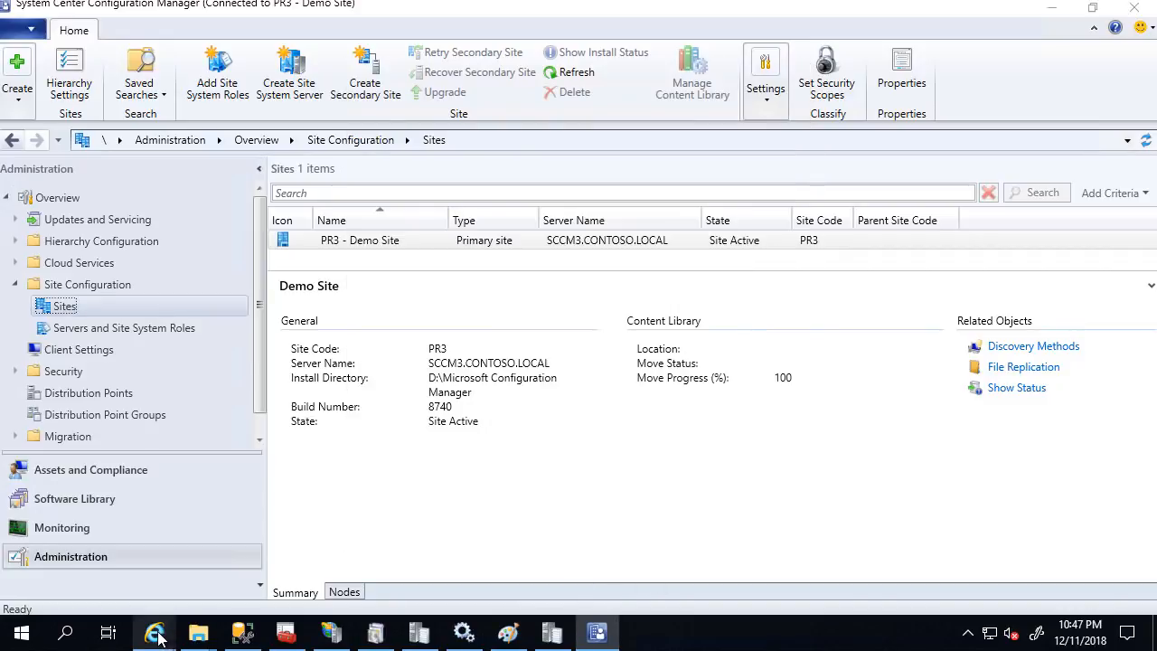
- Check the CONTOSO\SCCM_NAA entry and its account type in the post-recovery actions report in Internet Explorer
mouse_move(155, 633)
left_click(344, 555)
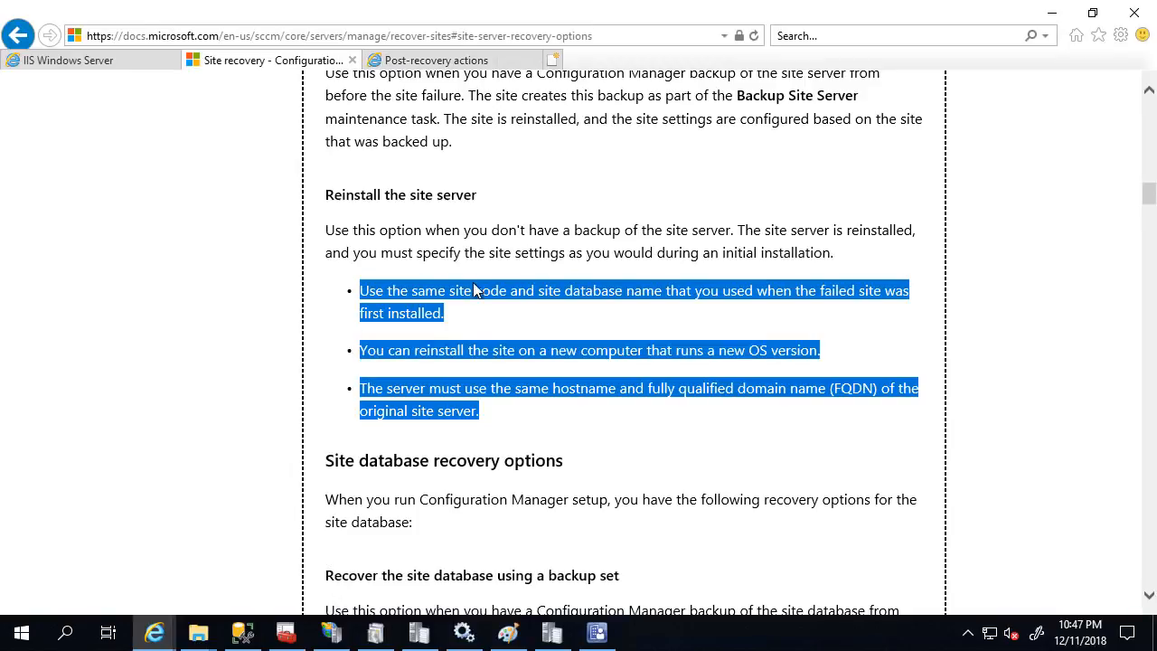
left_click(432, 59)
left_click_drag(329, 214, 235, 215)
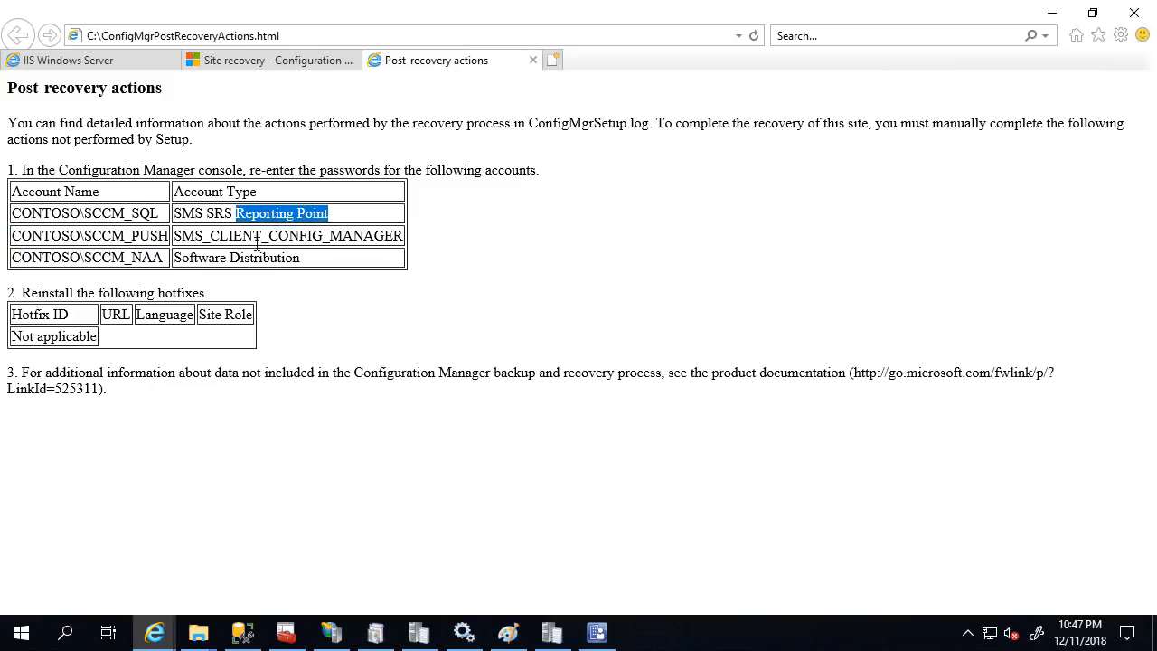
left_click_drag(312, 266, 111, 253)
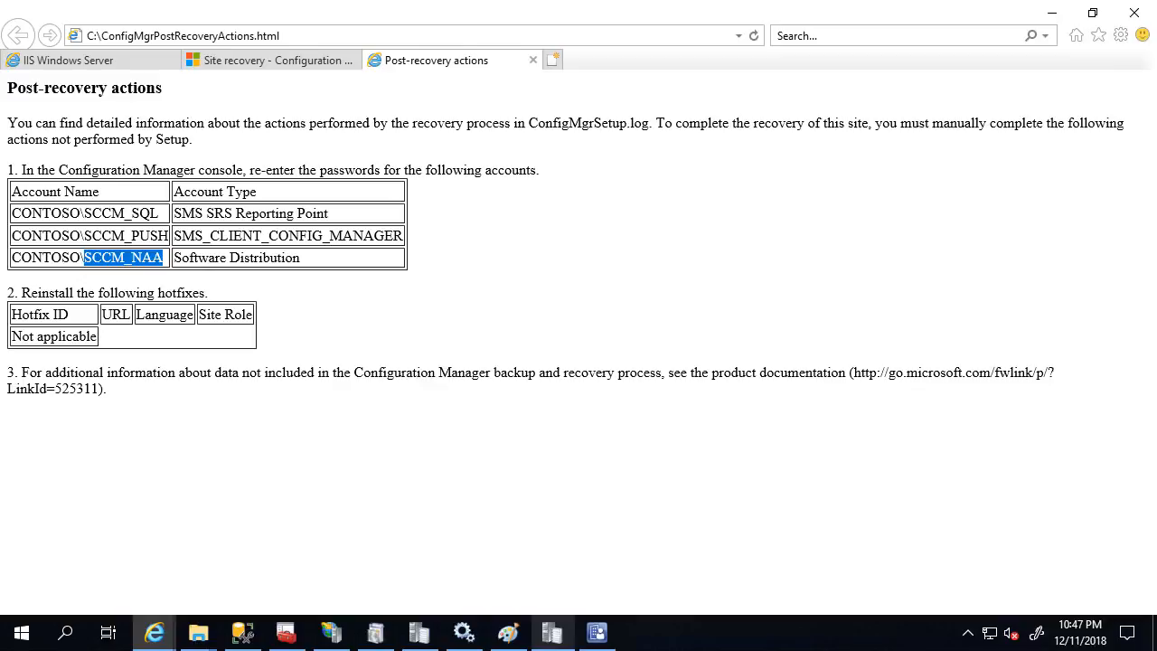
- Back in the Configuration Manager console, open the site's Software Distribution component properties and show the Network Access Account settings
left_click(597, 633)
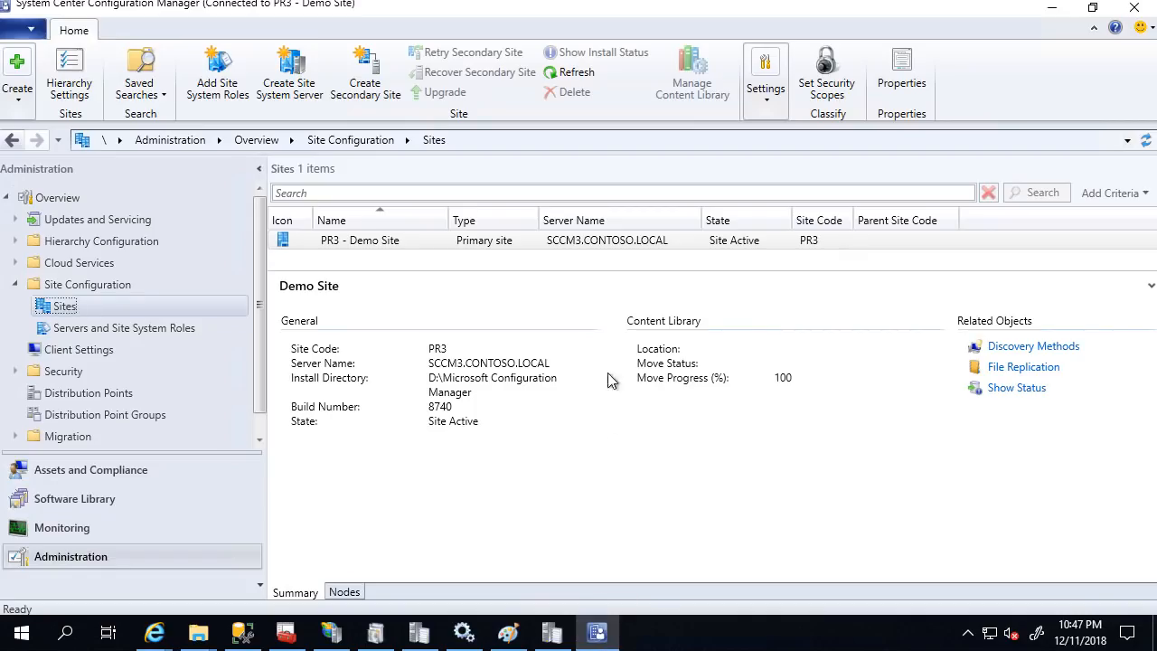
left_click(766, 90)
left_click(785, 152)
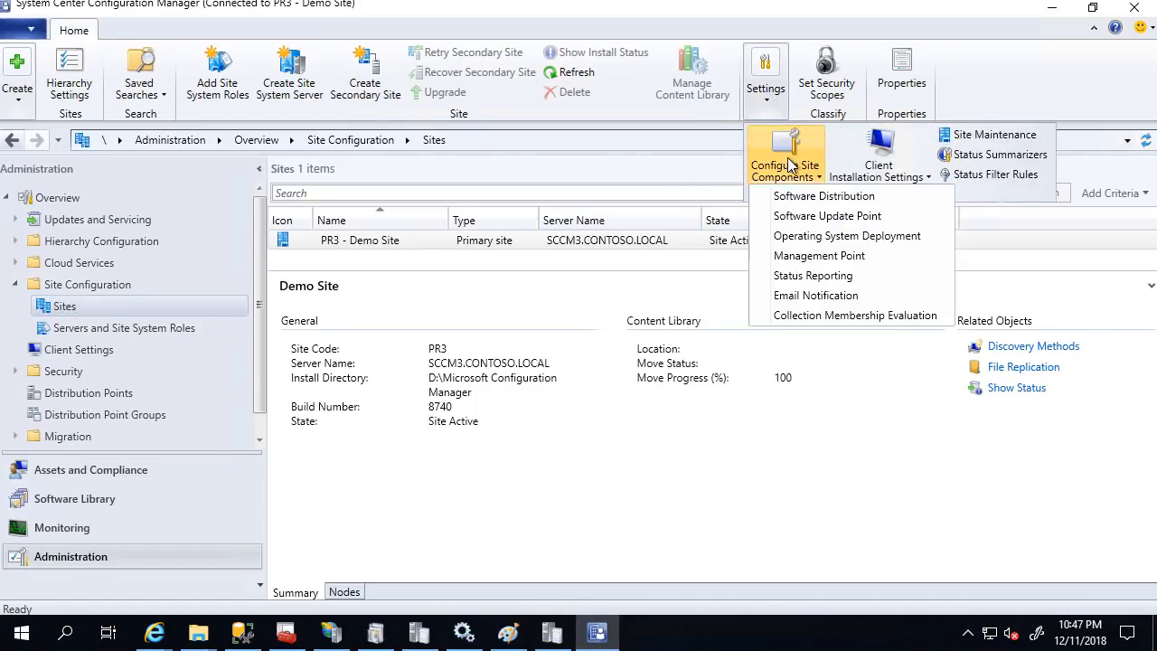
left_click(840, 199)
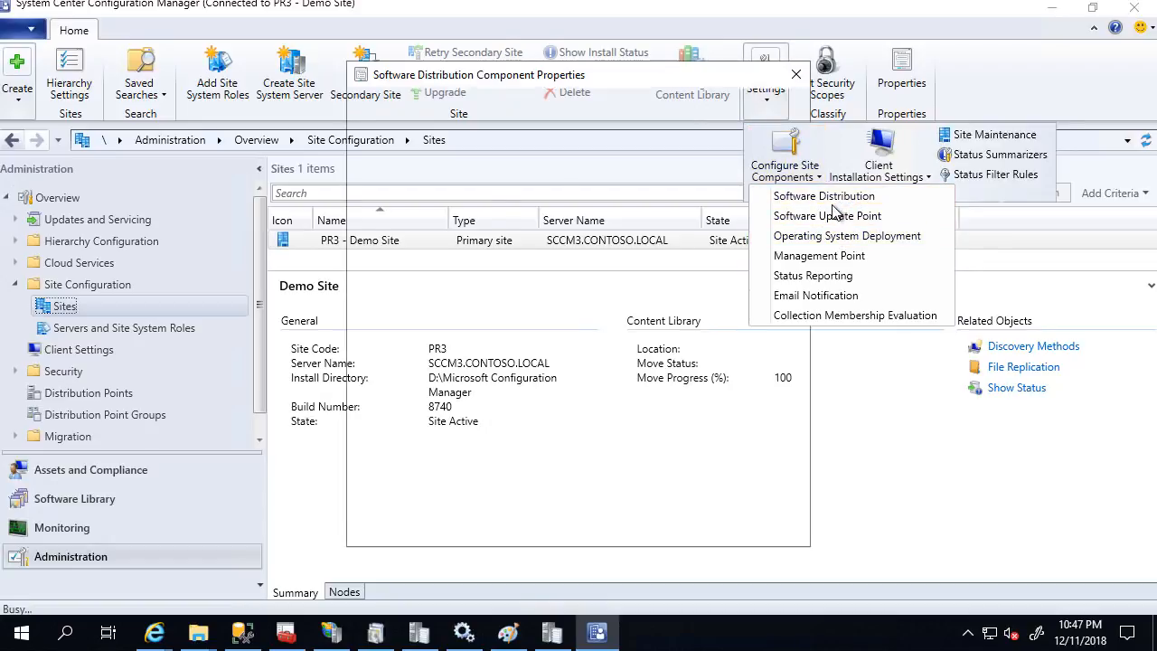
left_click(574, 110)
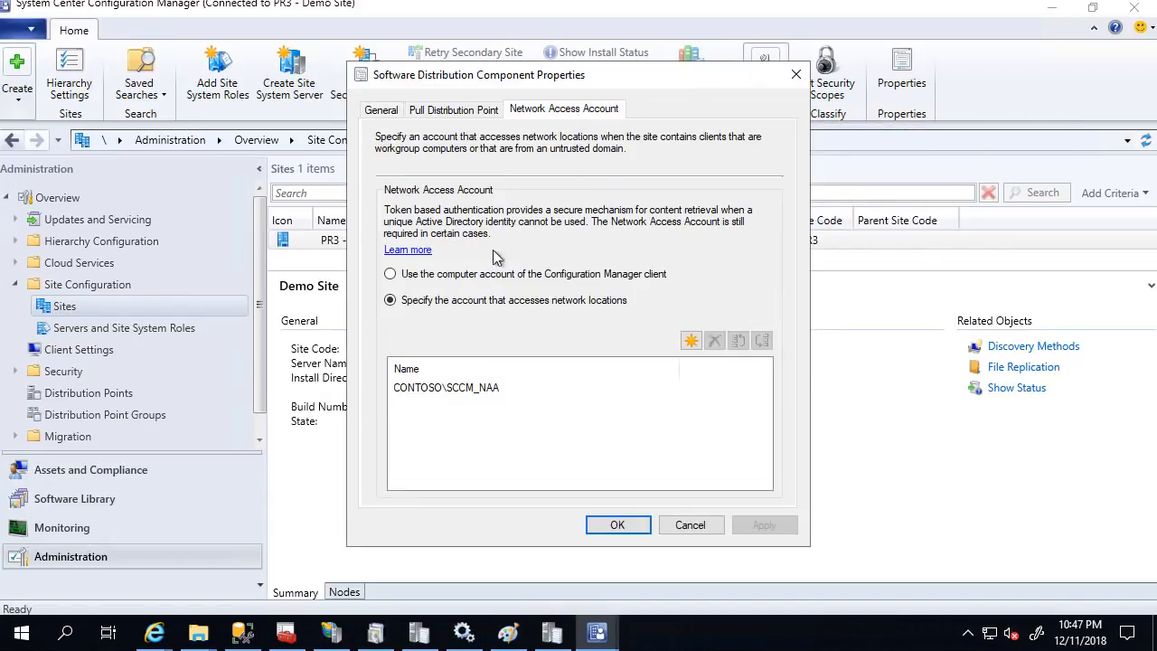
- Remove the CONTOSO\SCCM_NAA network access account and confirm the removal
left_click(463, 388)
left_click(714, 341)
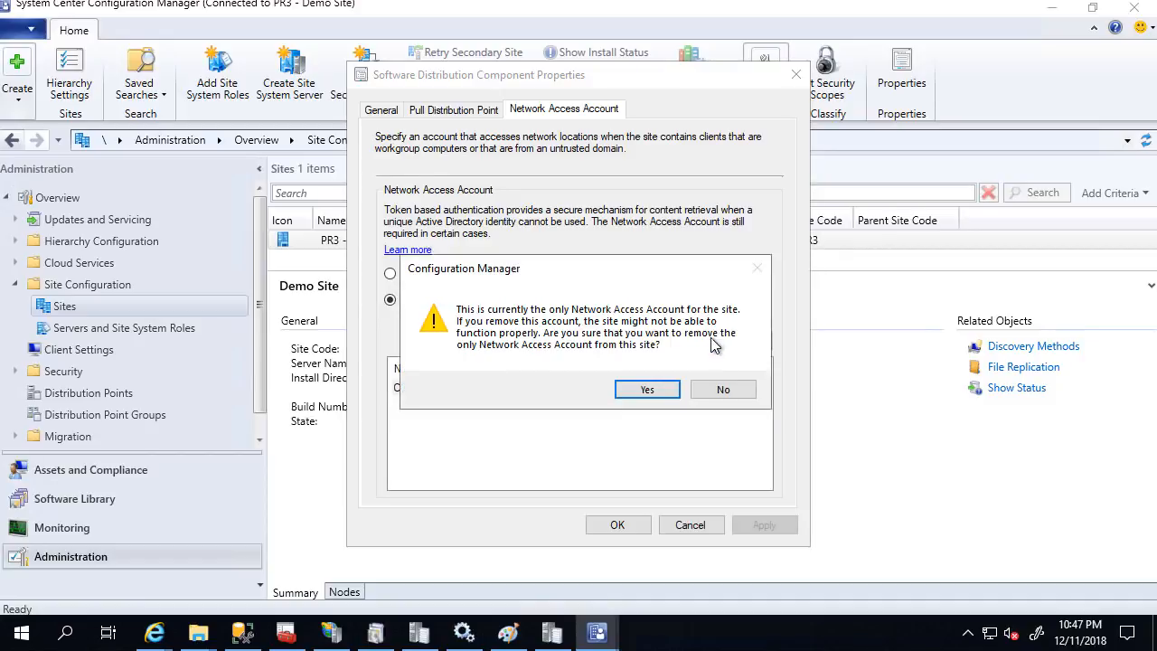
left_click(588, 391)
- Add a new network access account, looking up the domain user SCCM_NAA
left_click(691, 341)
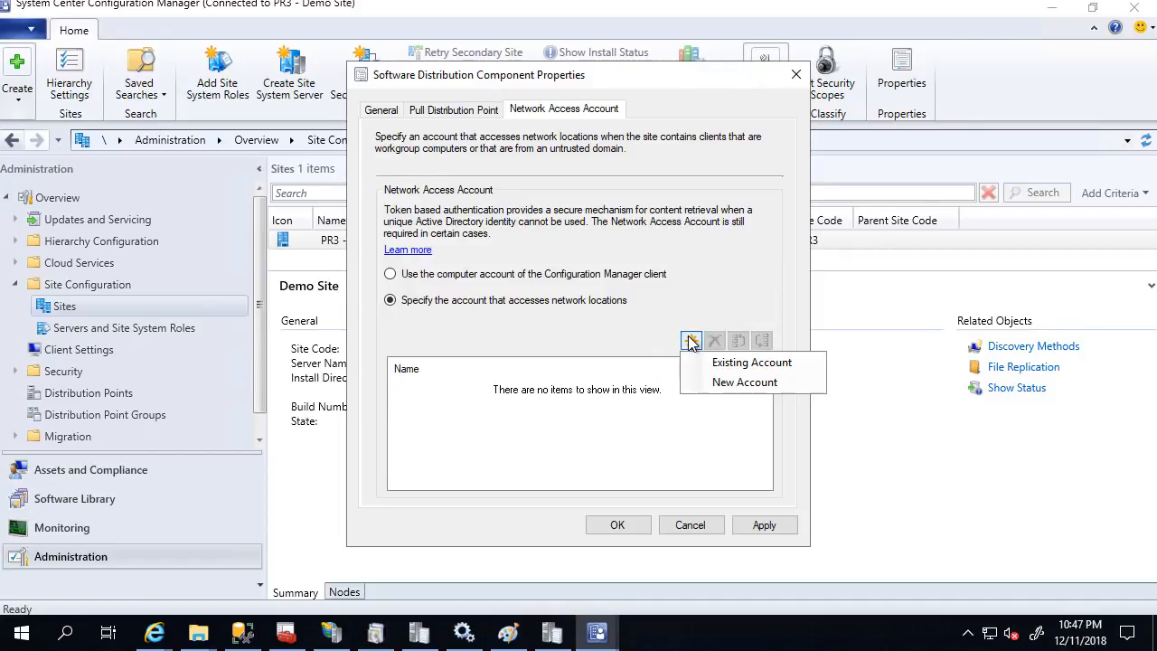
left_click(714, 383)
left_click(732, 185)
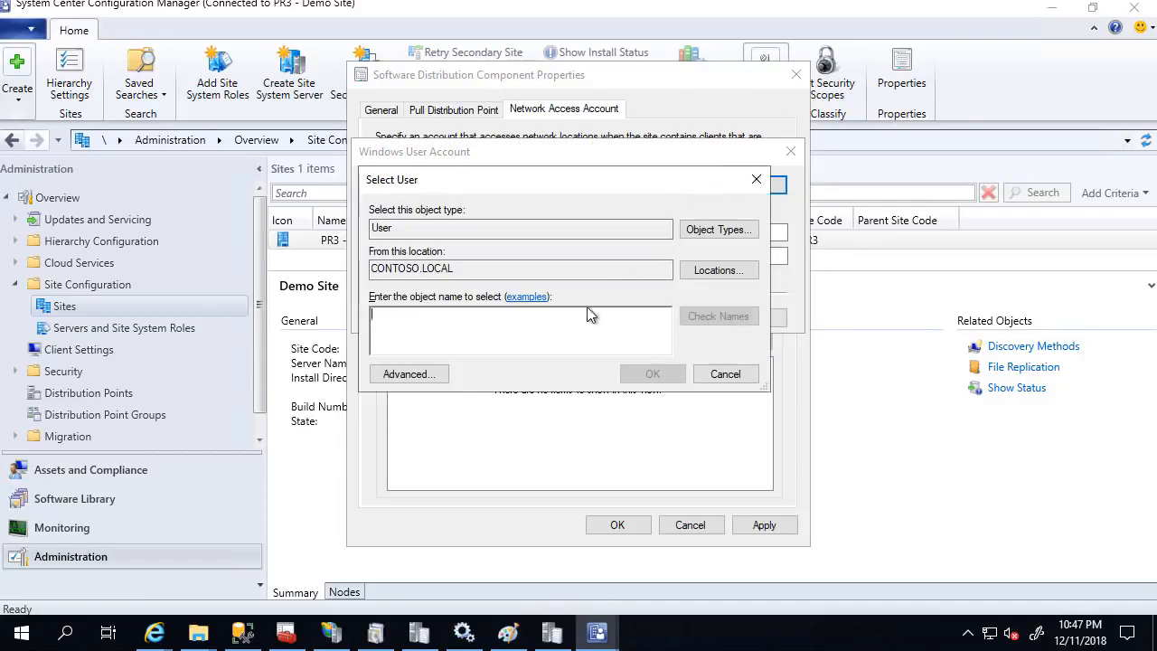
type("SCCM_NAA")
left_click(653, 370)
- Enter and confirm the password for the CONTOSO\SCCM_NAA account, and save the Software Distribution component properties
left_click(528, 232)
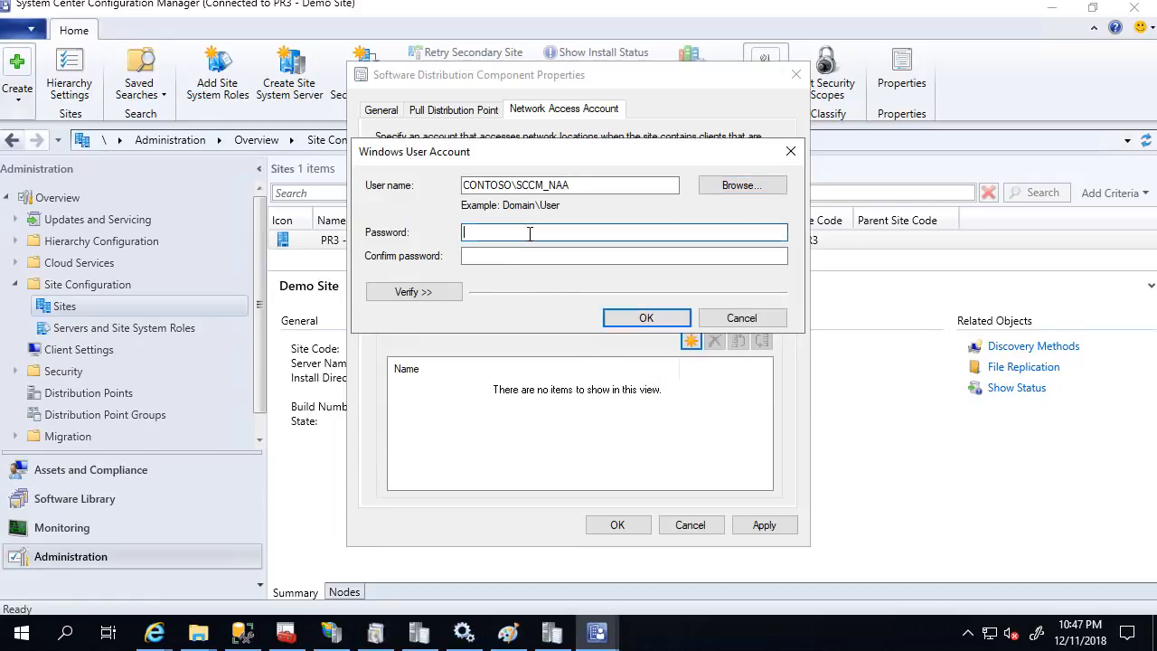
type("***")
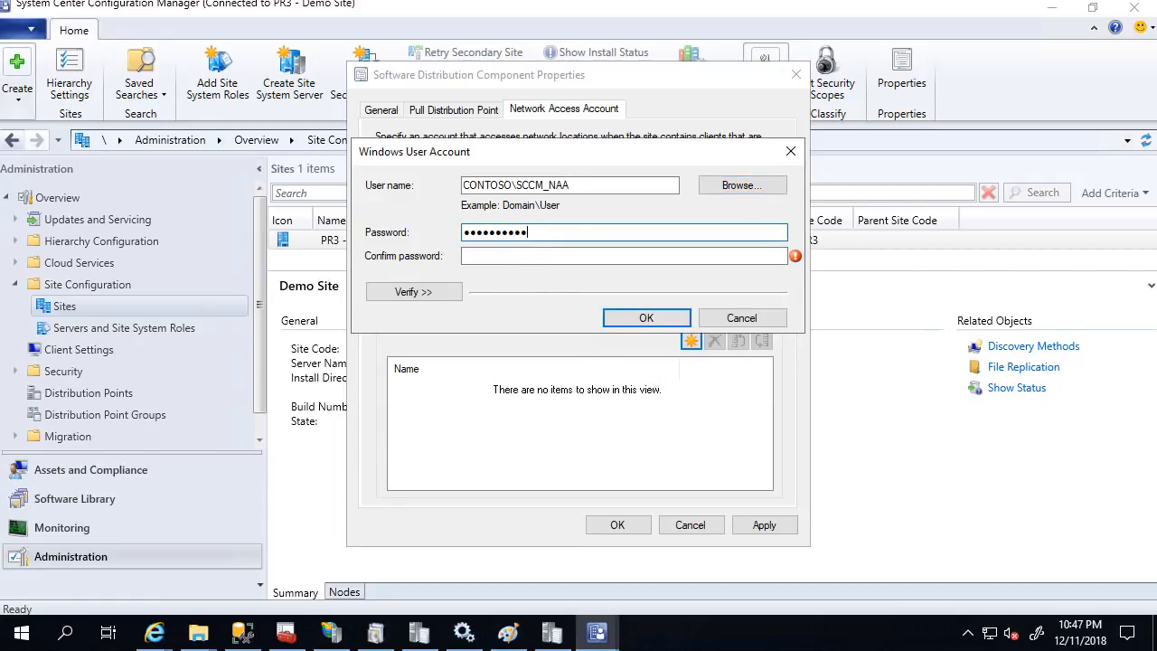
key("Tab")
type("*******")
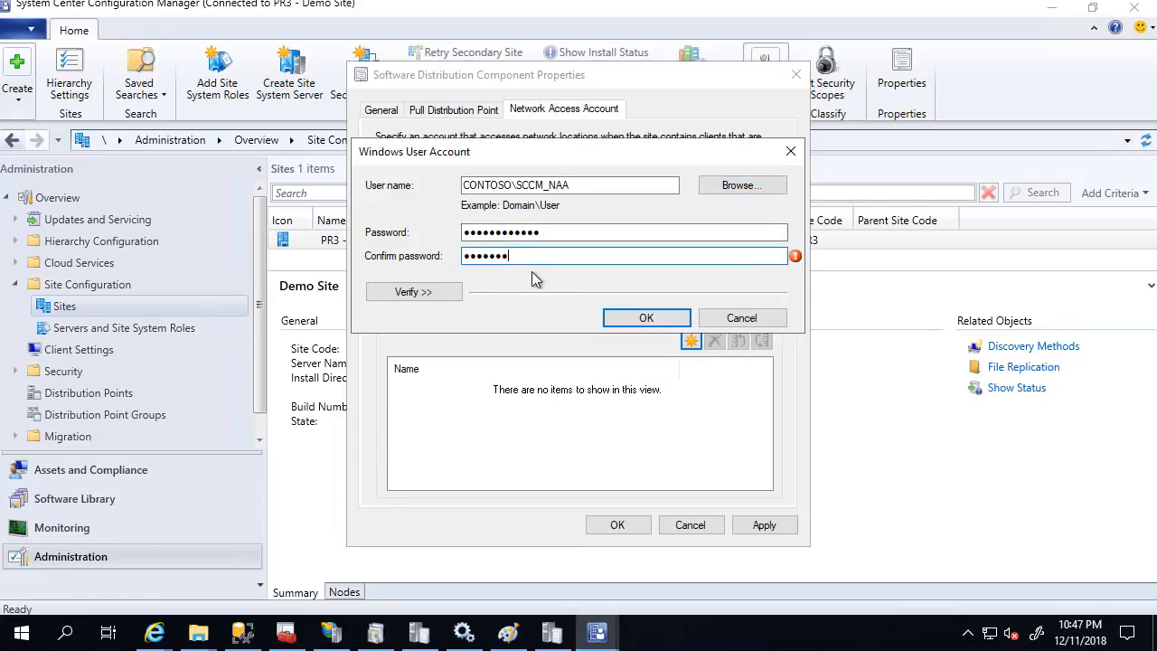
type("*****")
left_click(643, 319)
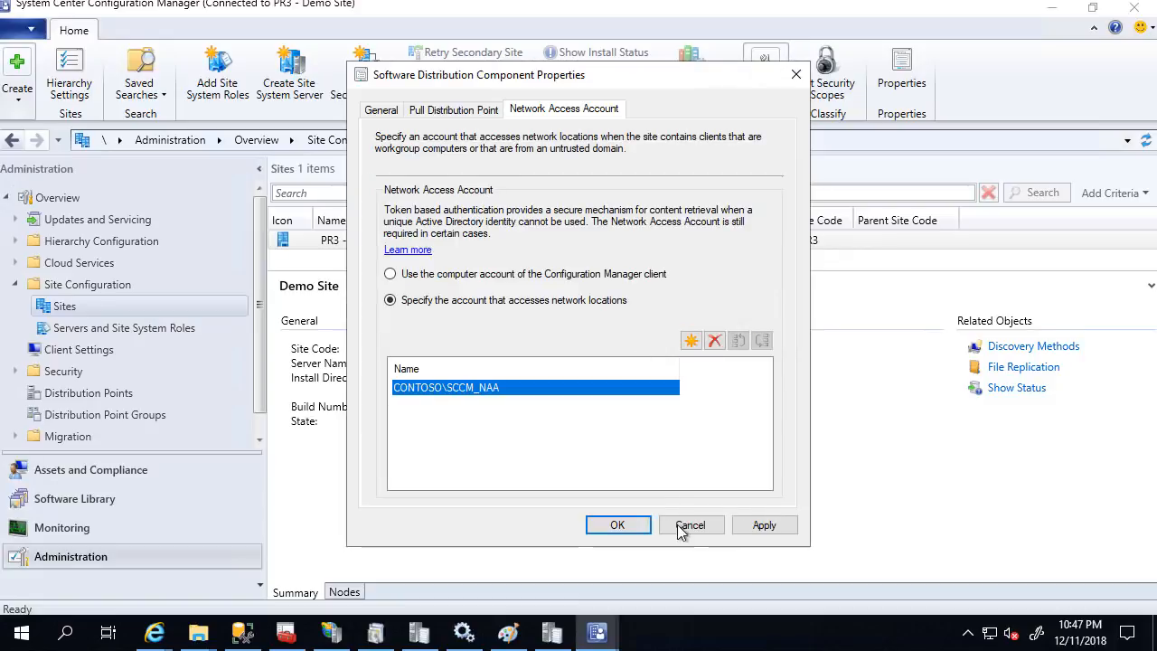
left_click(617, 525)
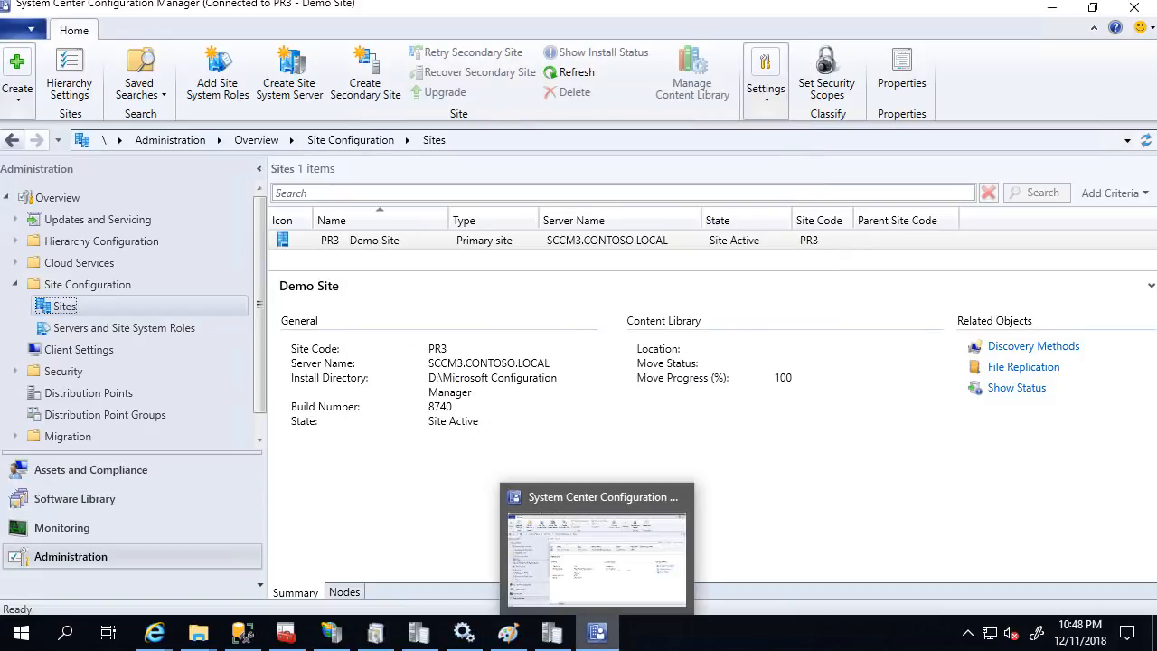
- Review the accounts listed for password re-entry in the post-recovery actions report, and minimize Internet Explorer
mouse_move(162, 637)
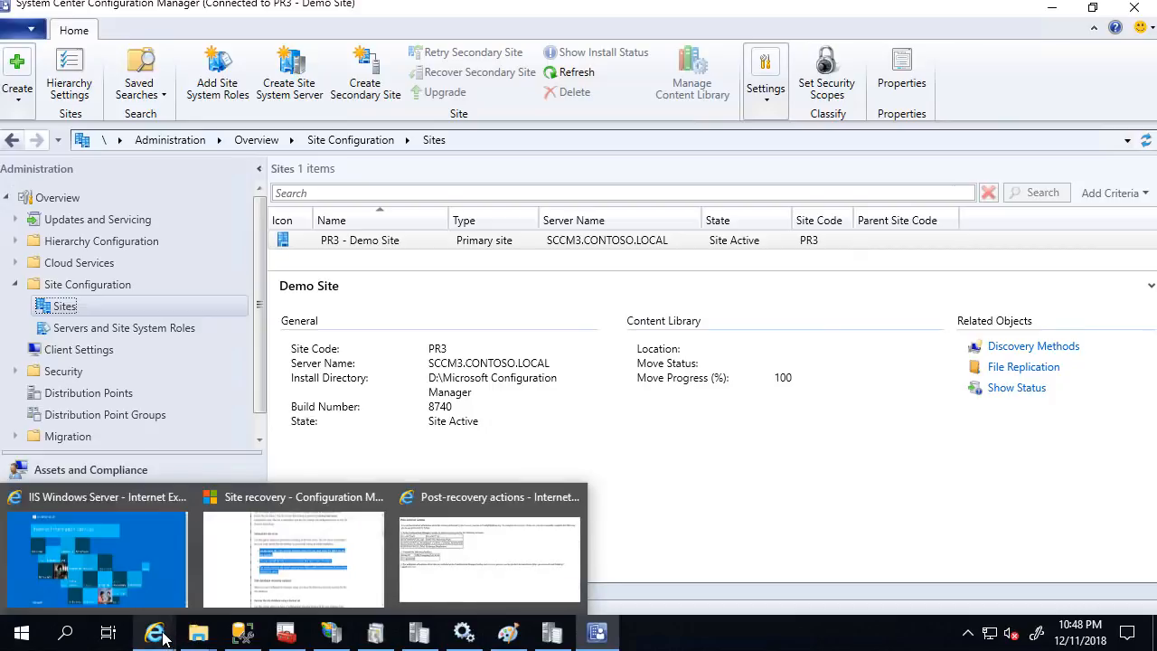
left_click(539, 570)
left_click_drag(317, 277, 25, 217)
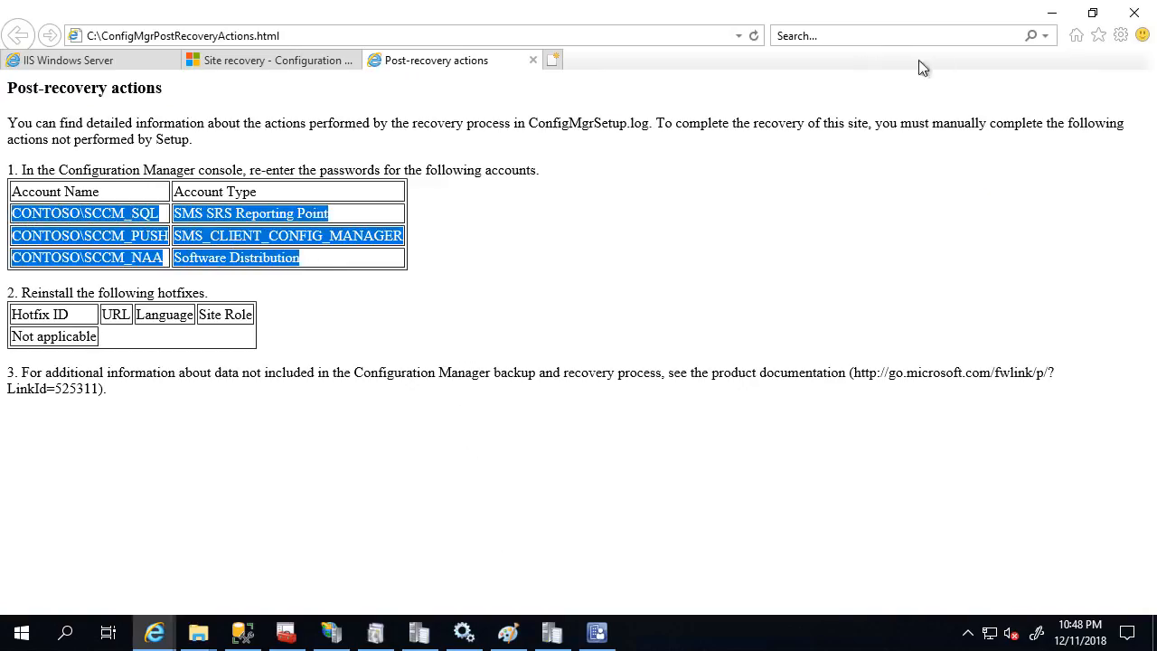
left_click(1062, 20)
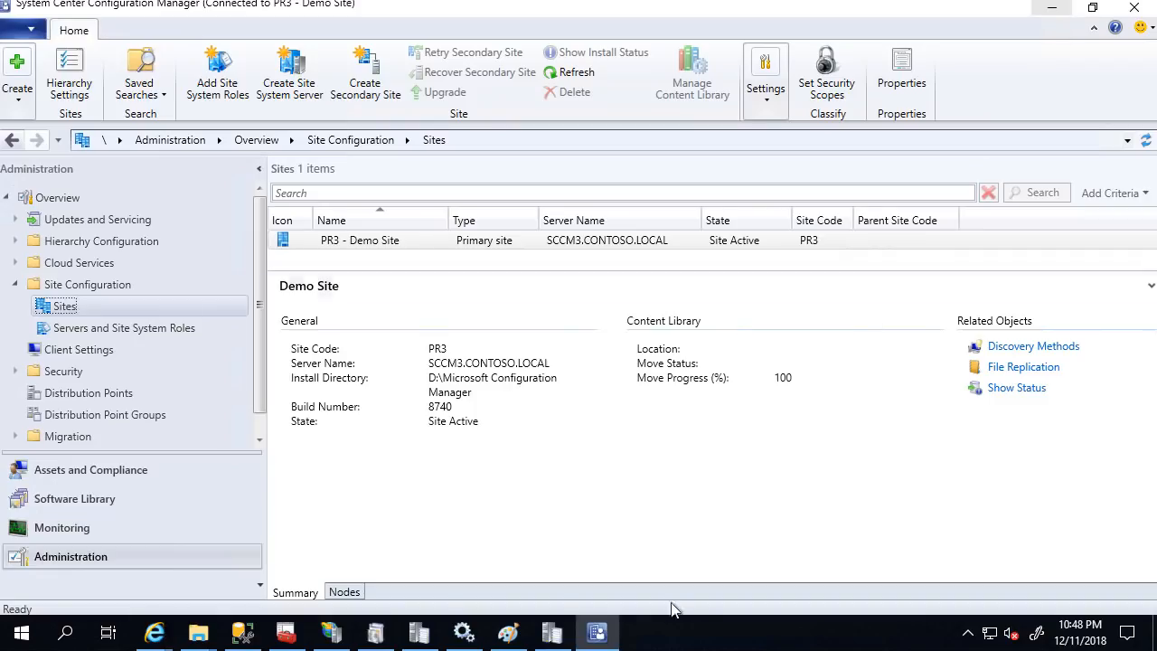
- Review the account list in the Setup Wizard's post-recovery actions, and close the wizard
left_click(375, 633)
scroll(427, 294, "down", 1)
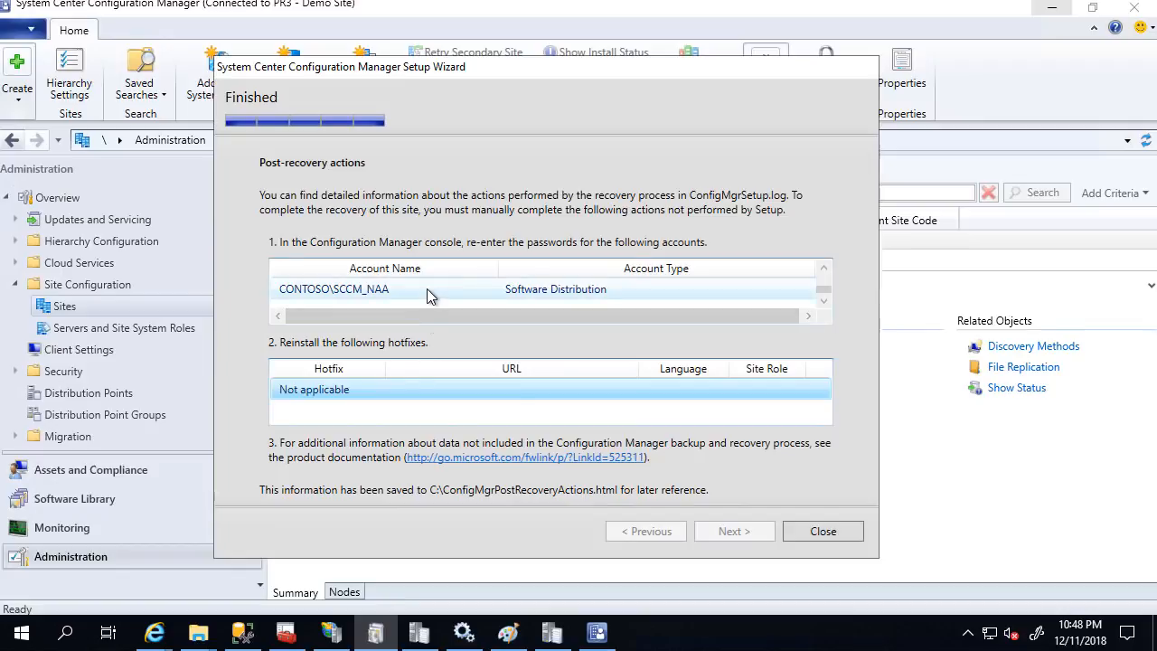
scroll(427, 288, "up", 1)
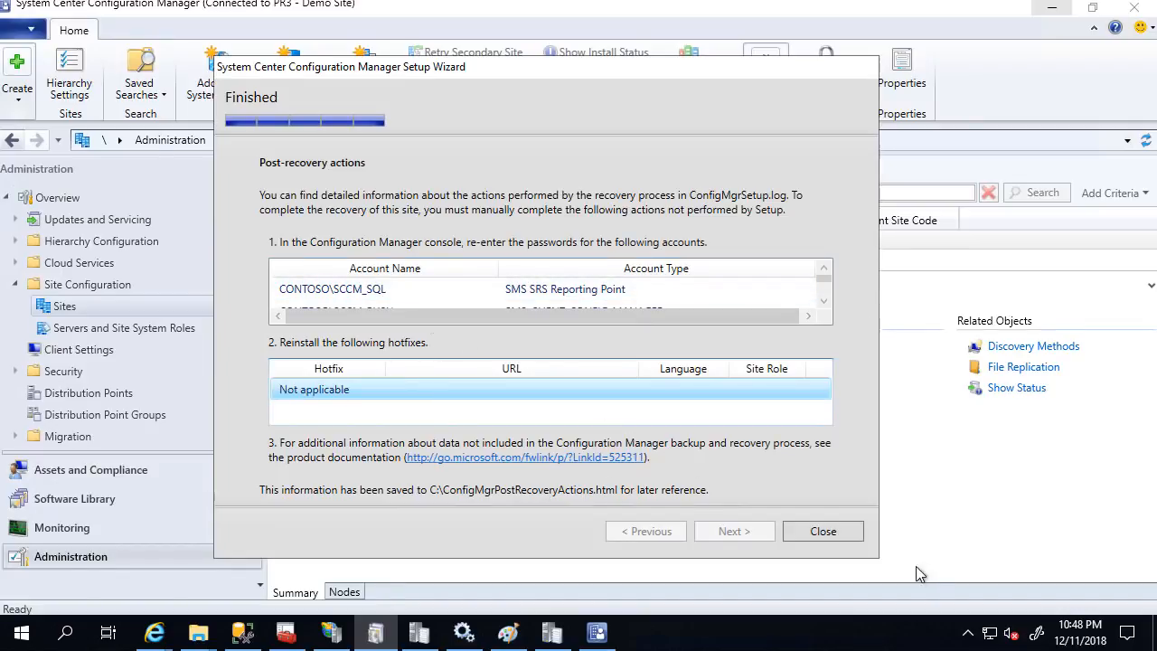
left_click(822, 532)
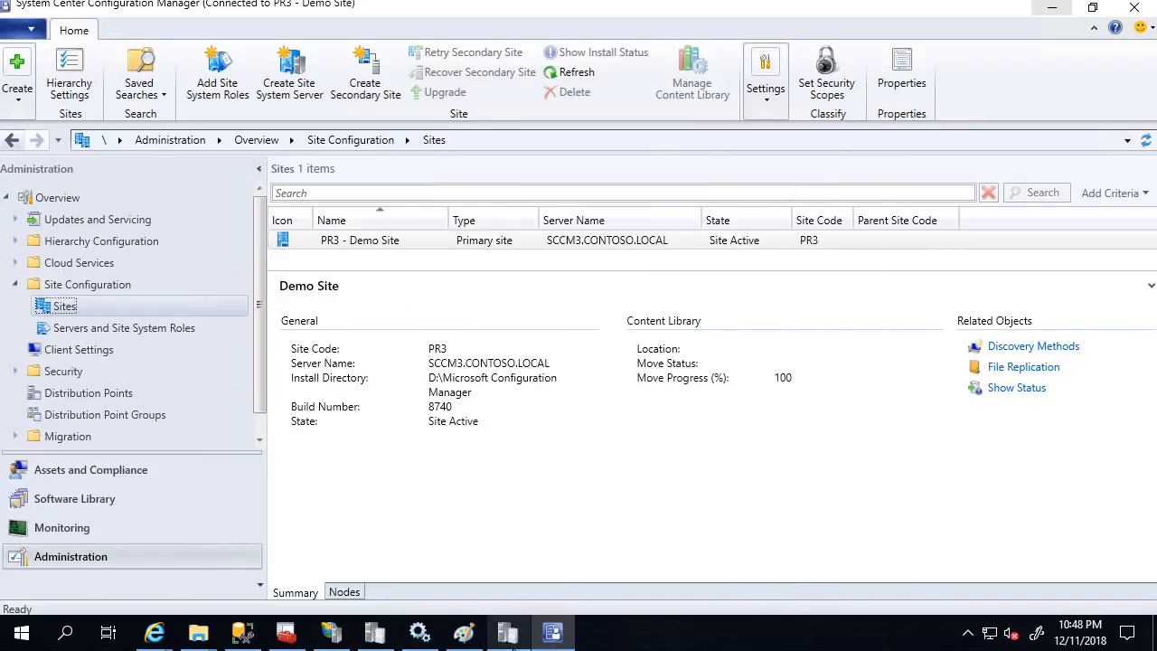
- Check the newest entries in sitecomp.log, and bring up the Microsoft Configuration Manager Logs folder
left_click(511, 638)
mouse_move(553, 632)
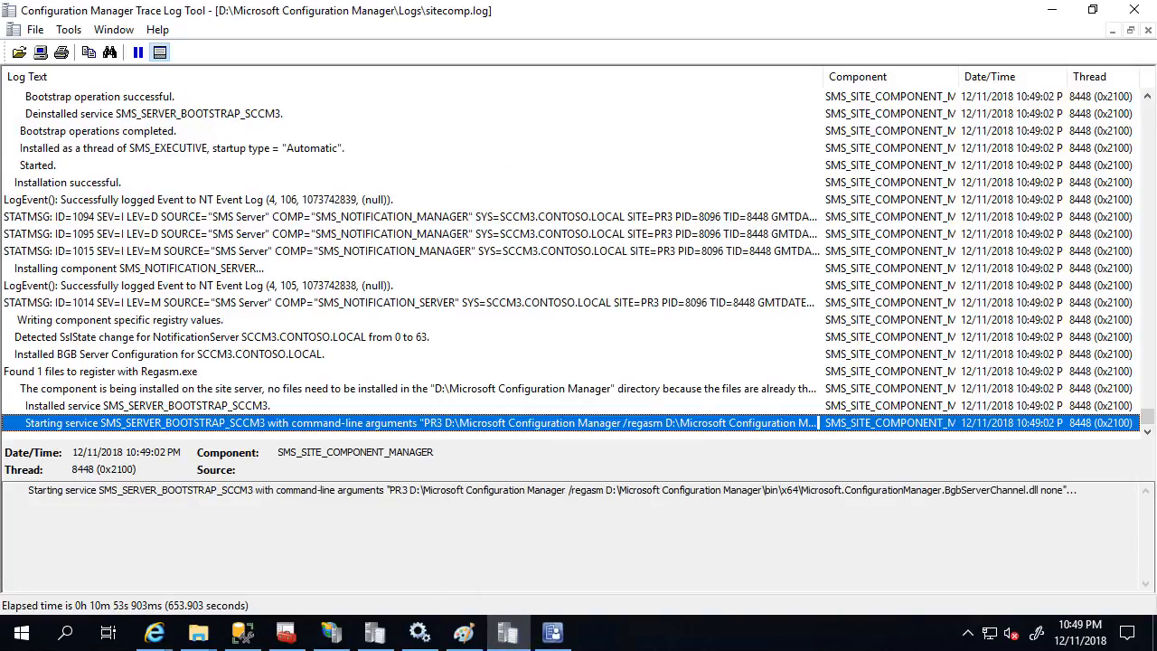
mouse_move(201, 636)
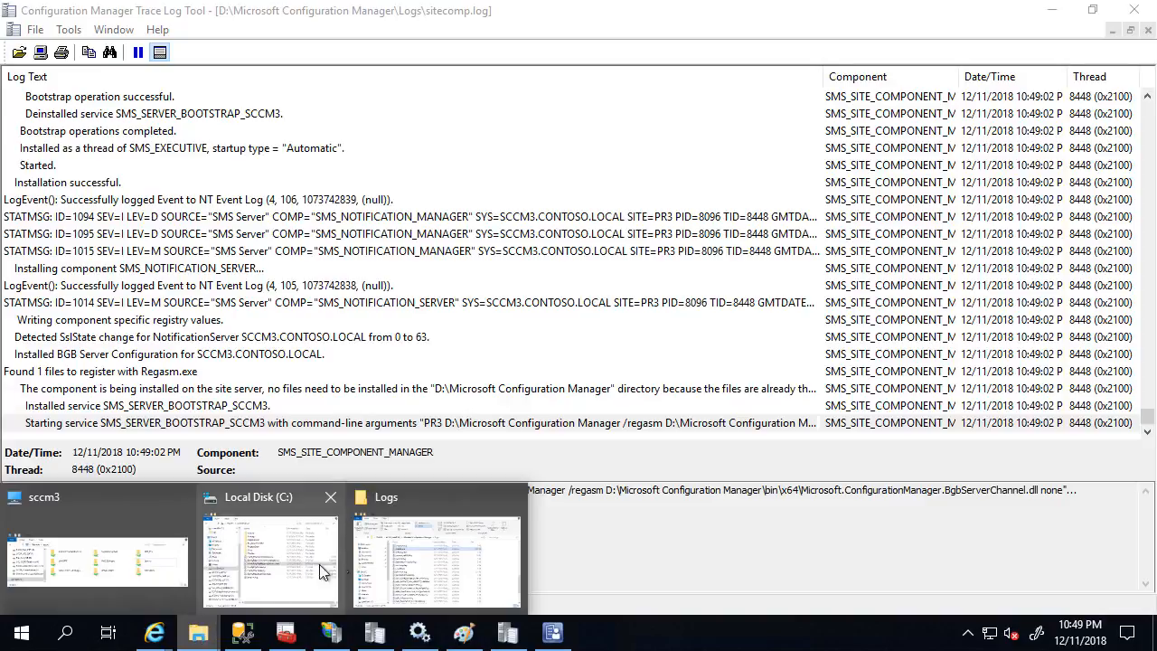
left_click(436, 536)
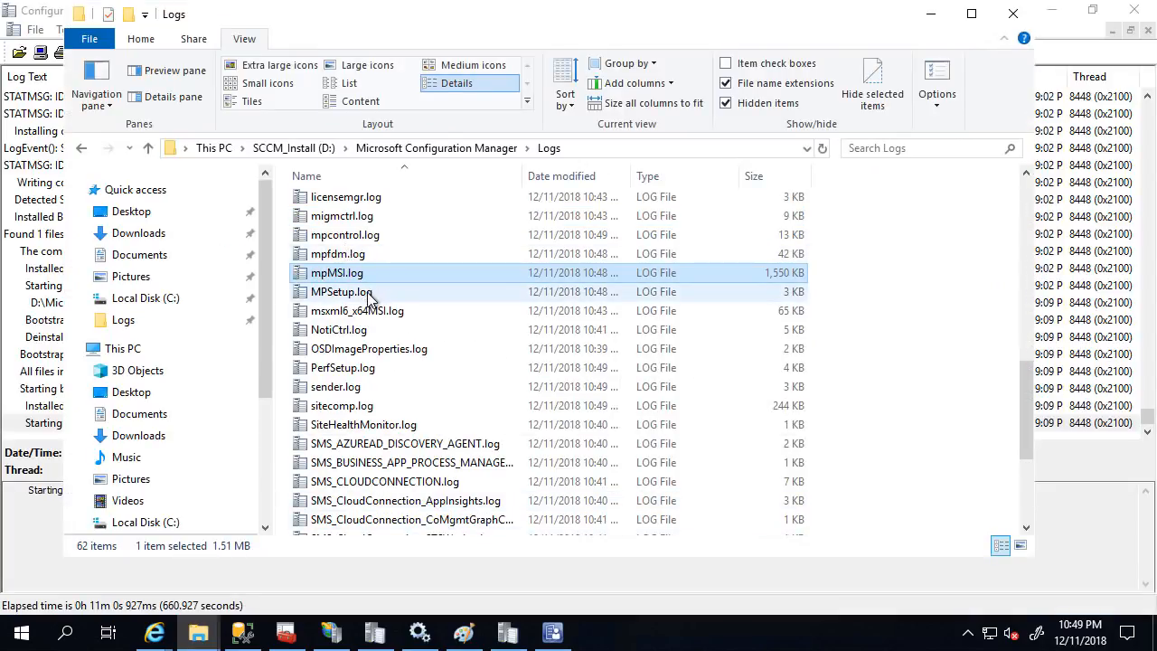
key("F2")
type("mps.log")
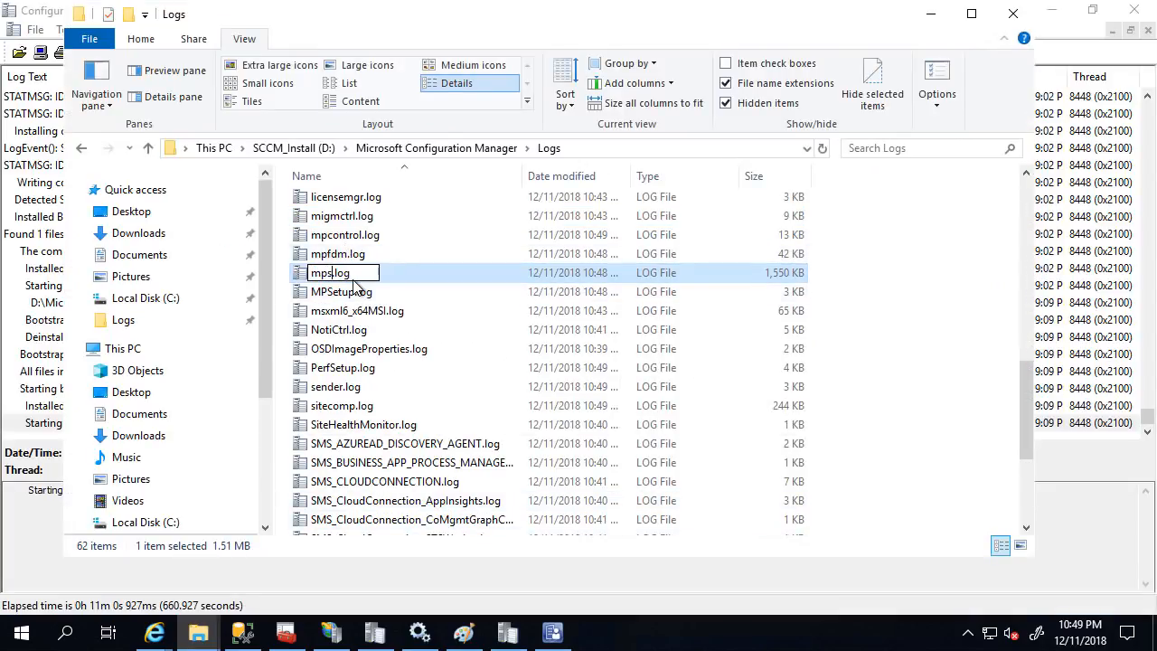
key("ctrl+z")
key("Escape")
- Open MPSetup.log, check the management point installation result, and close the log
double_click(355, 288)
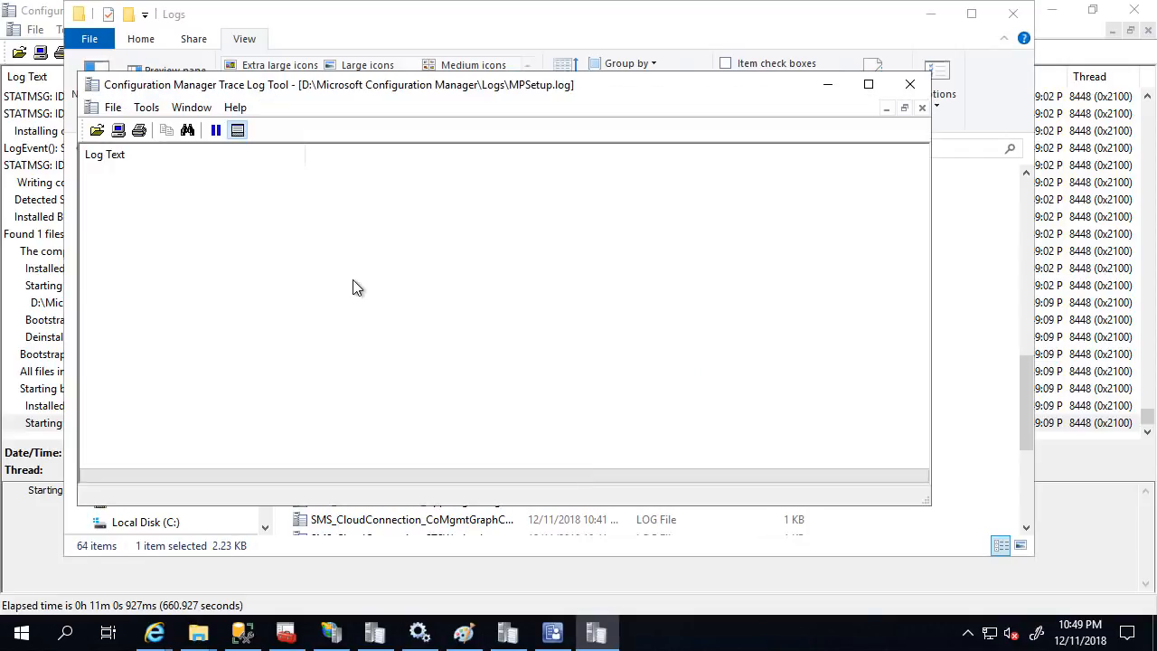
left_click(275, 306)
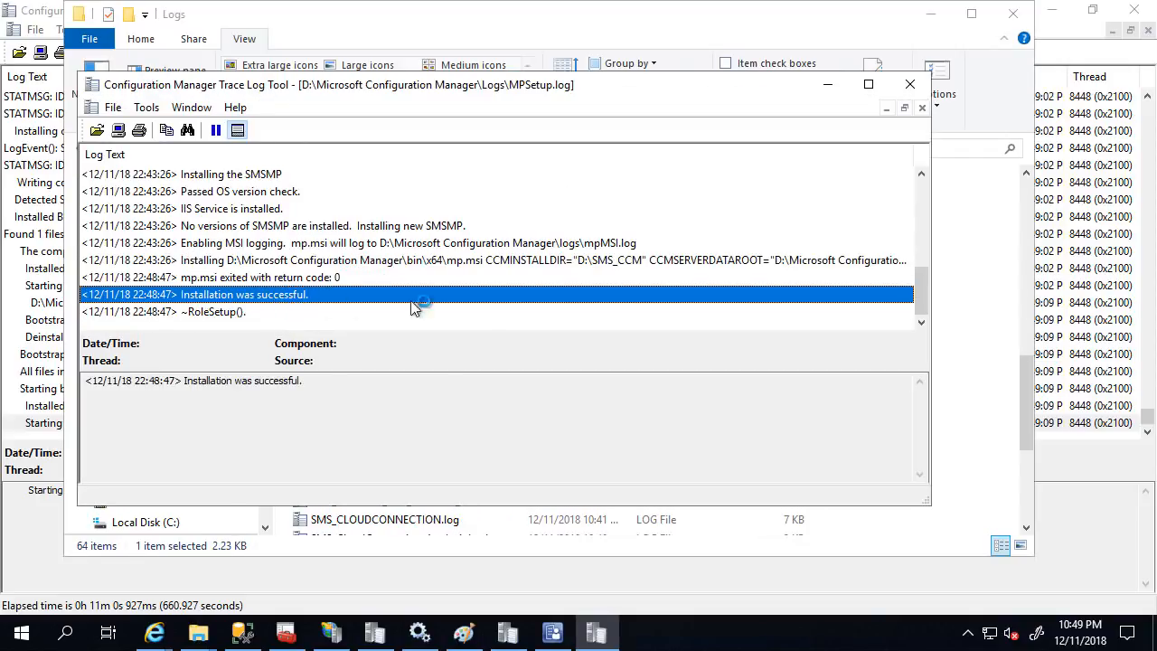
left_click(909, 84)
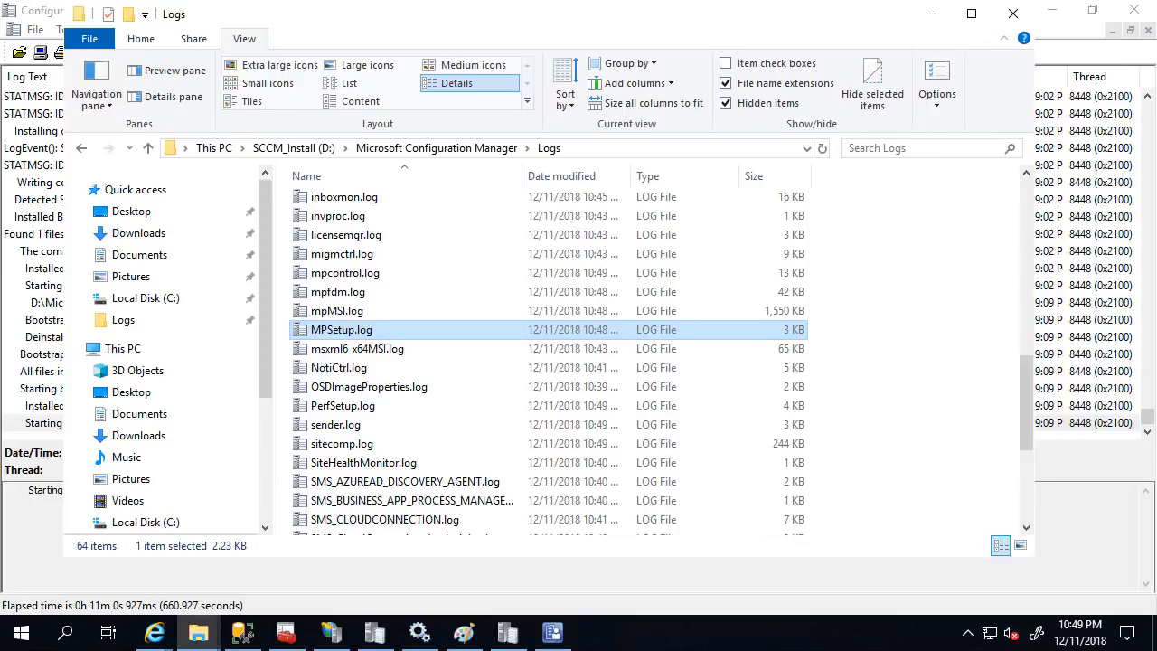
- Review the site system roles assigned to the SCCM3 server in the Configuration Manager console
left_click(561, 638)
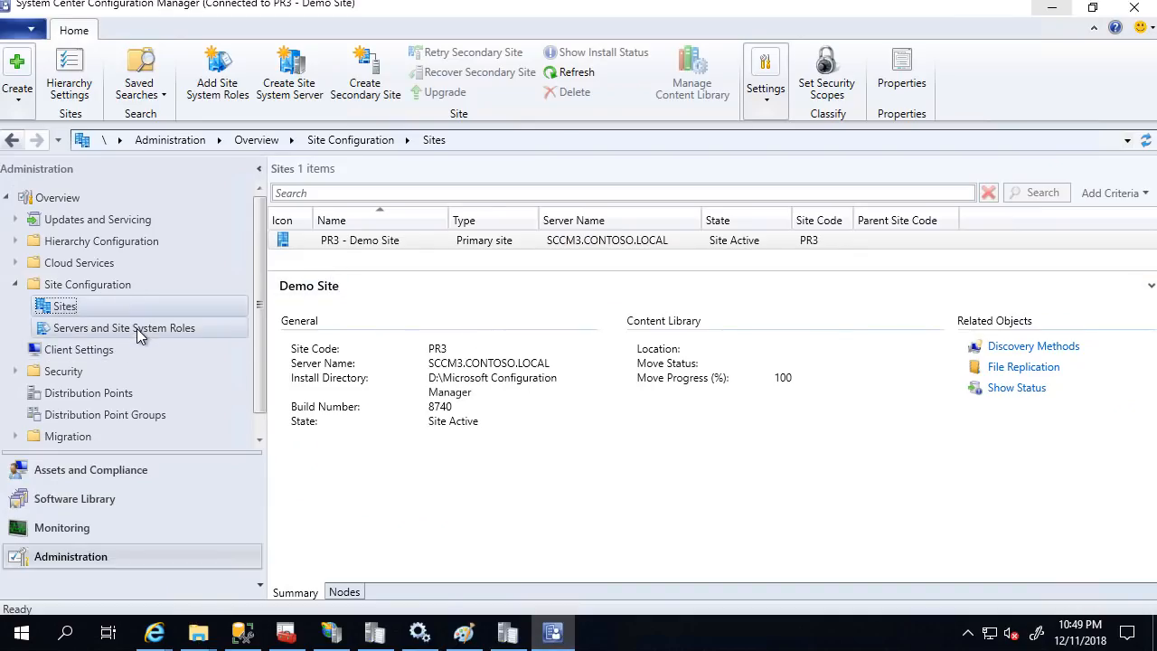
left_click(72, 328)
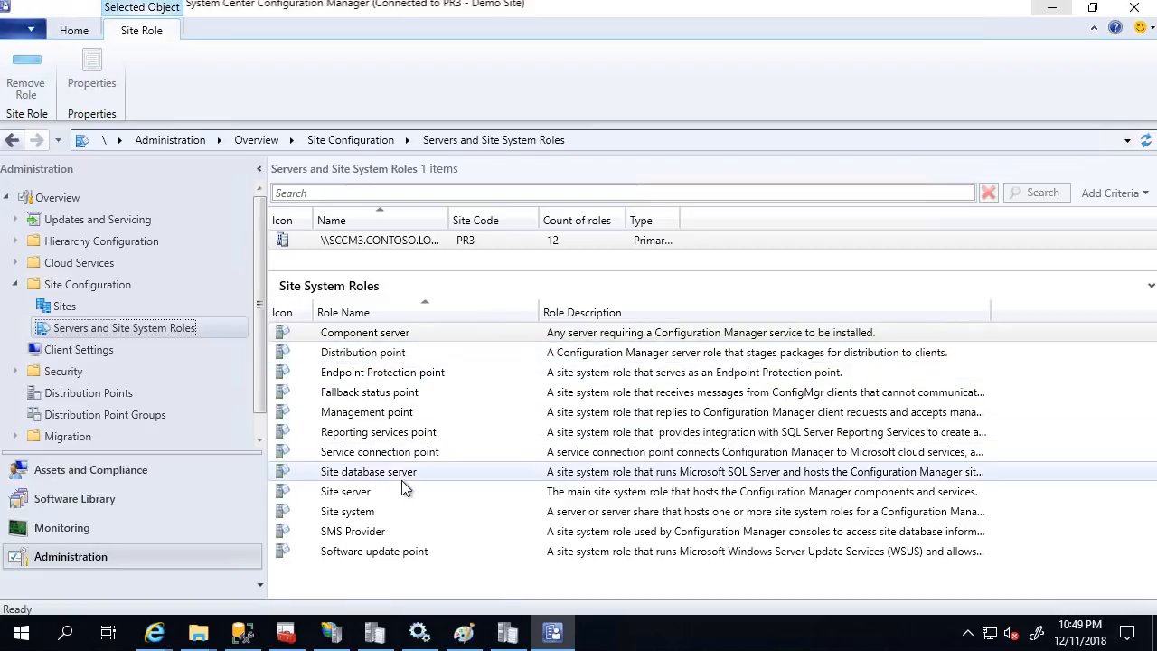
- Check the newest sitecomp.log entries, and switch to the Logs folder window
left_click(507, 633)
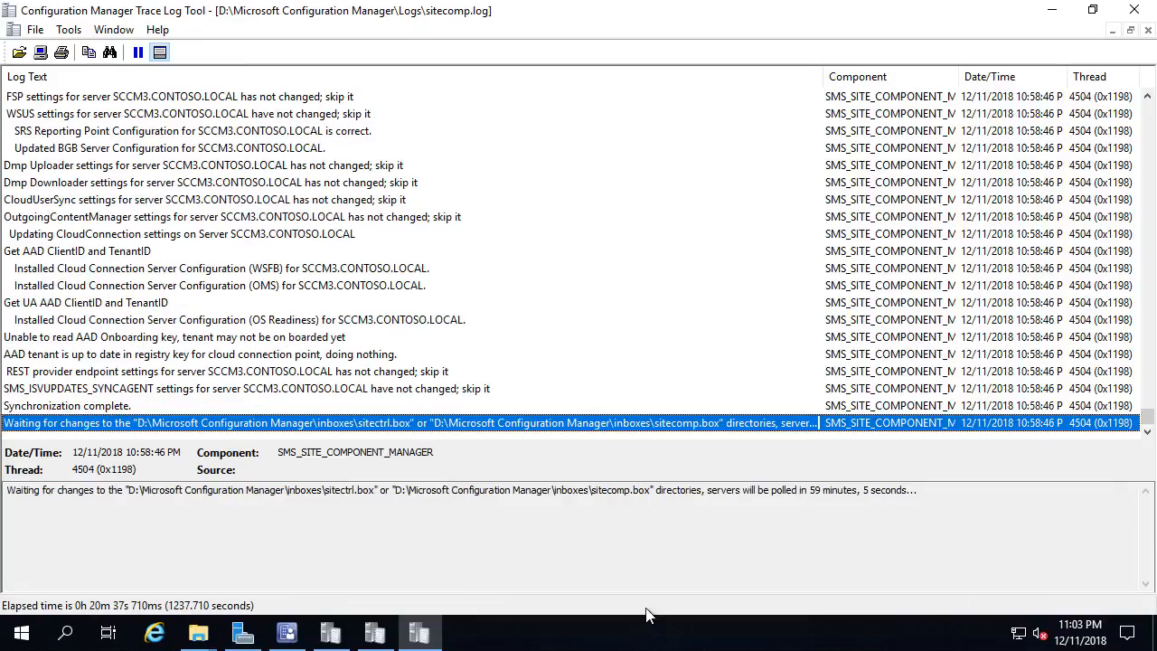
left_click(1052, 12)
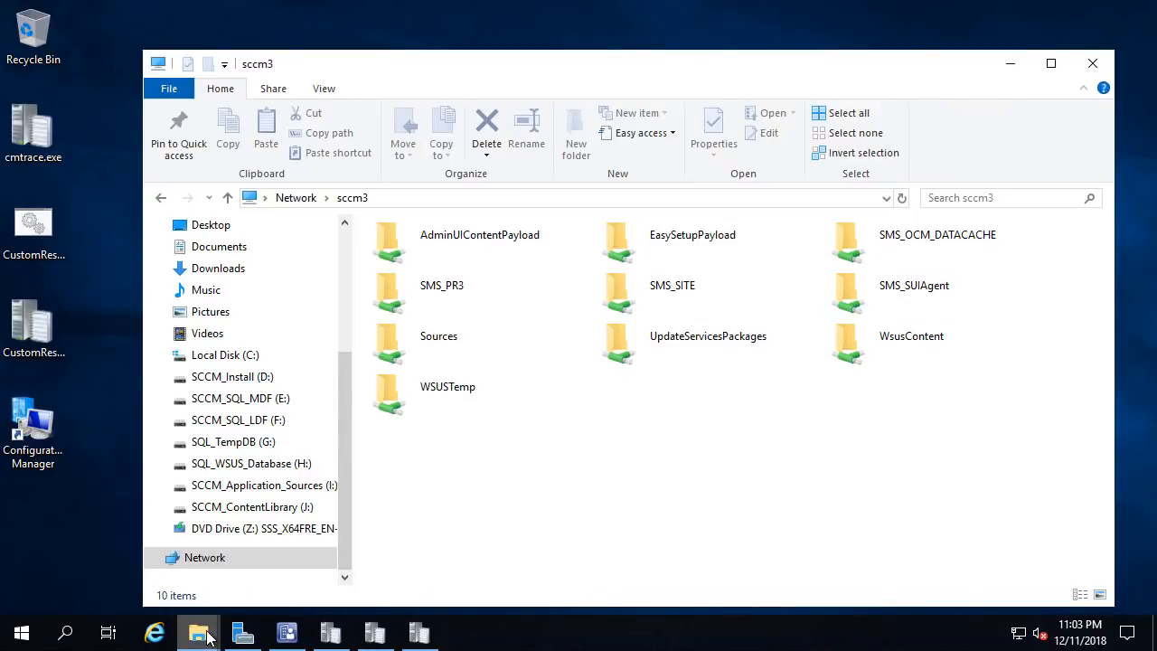
mouse_move(199, 633)
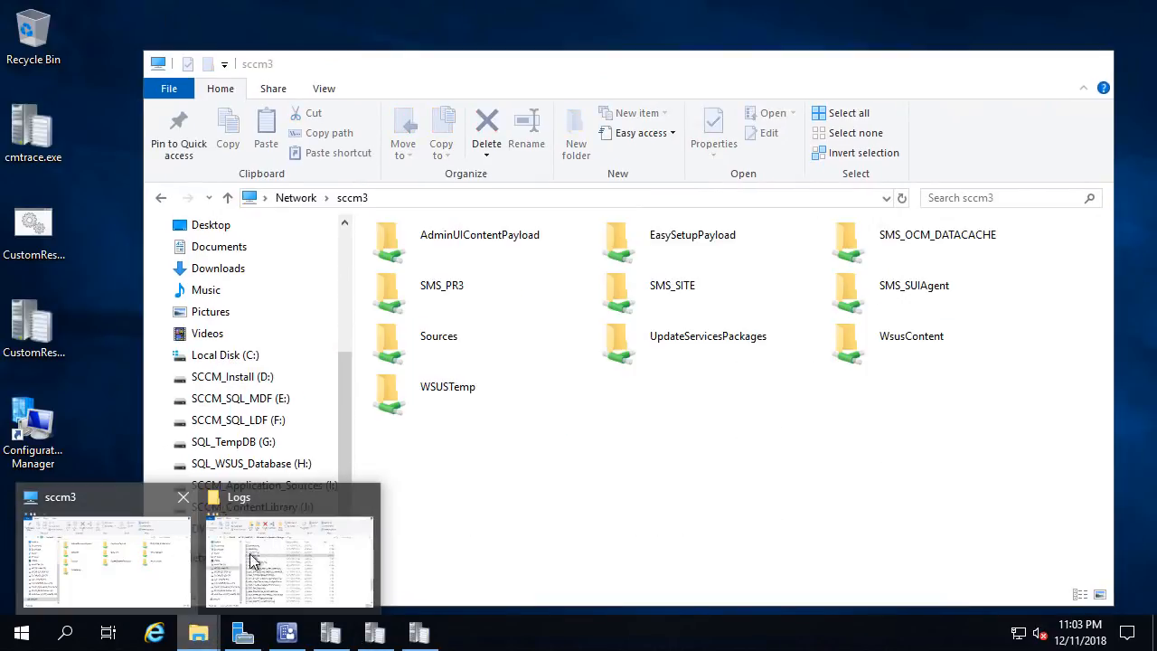
left_click(243, 558)
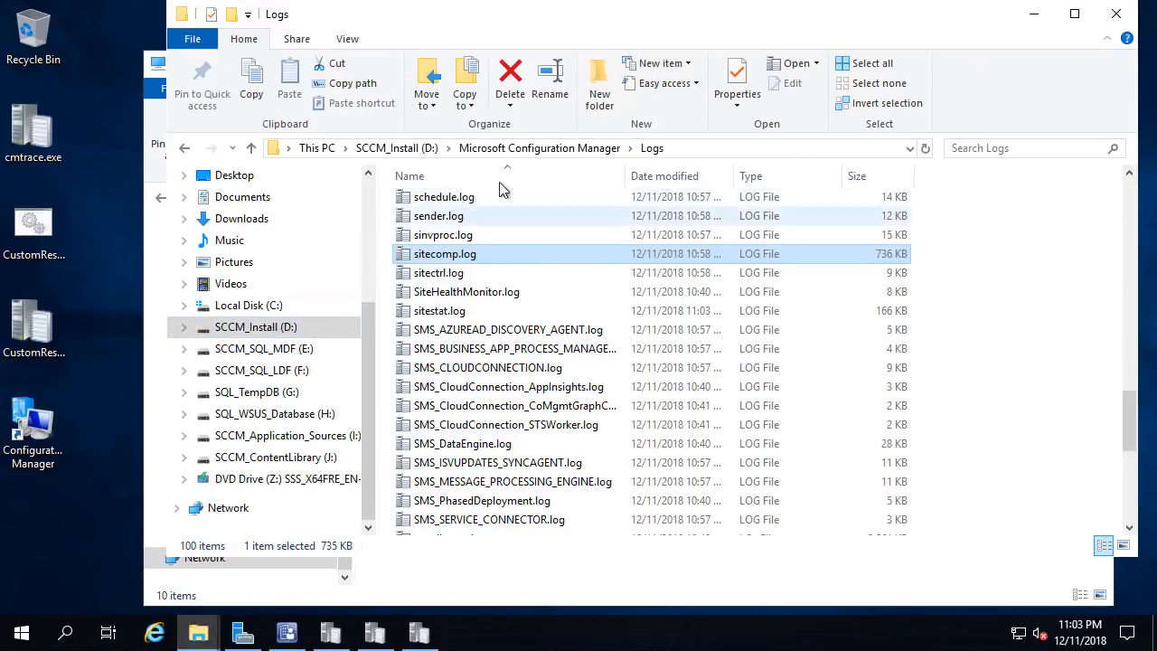
left_click(723, 152)
type("asis")
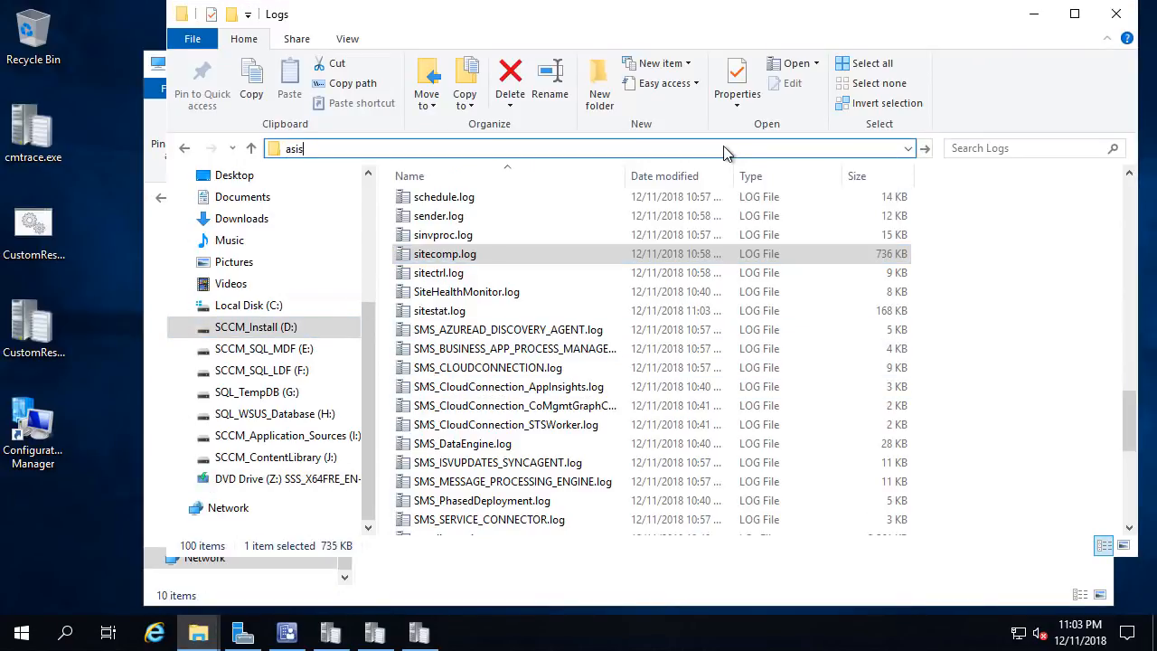
key("Return")
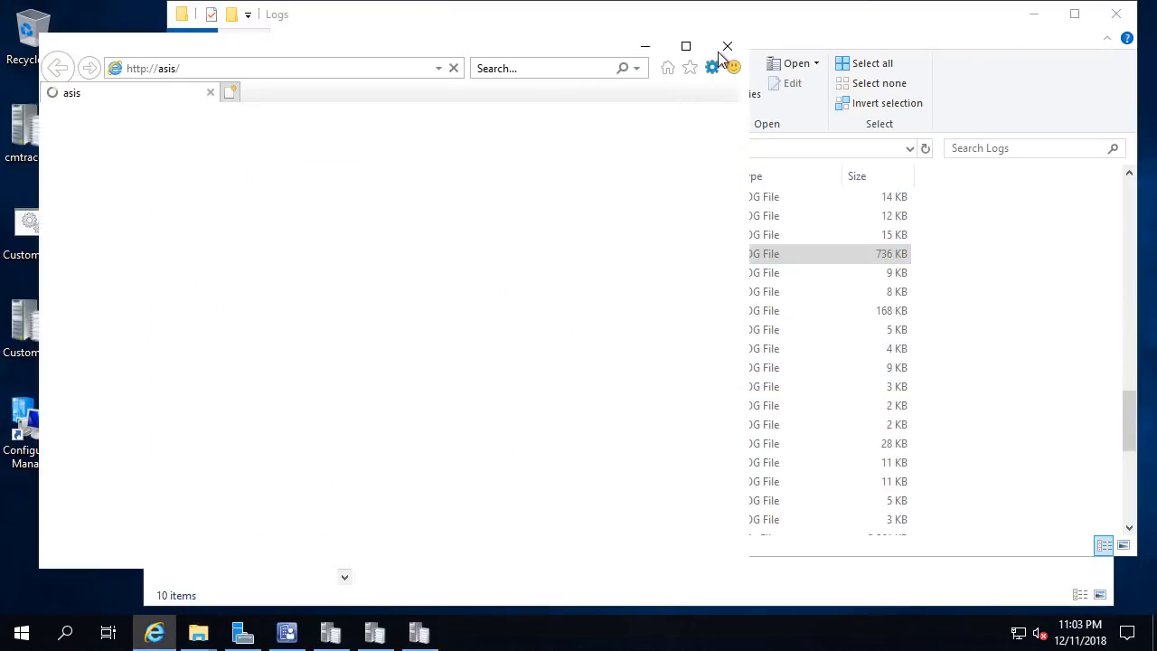
left_click(727, 46)
- Browse to the network folder \\asus\Backups\SitePR3\RecoveryPrerequisites\Documentation
left_click(676, 148)
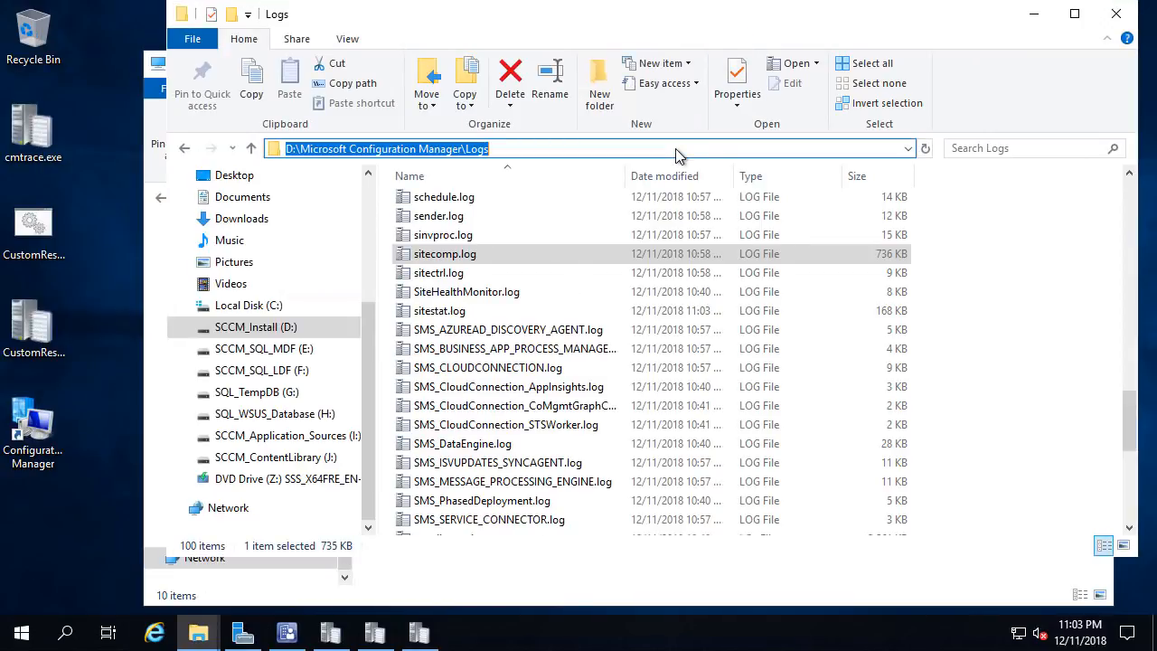
key("BackSpace")
type("\\\\asus")
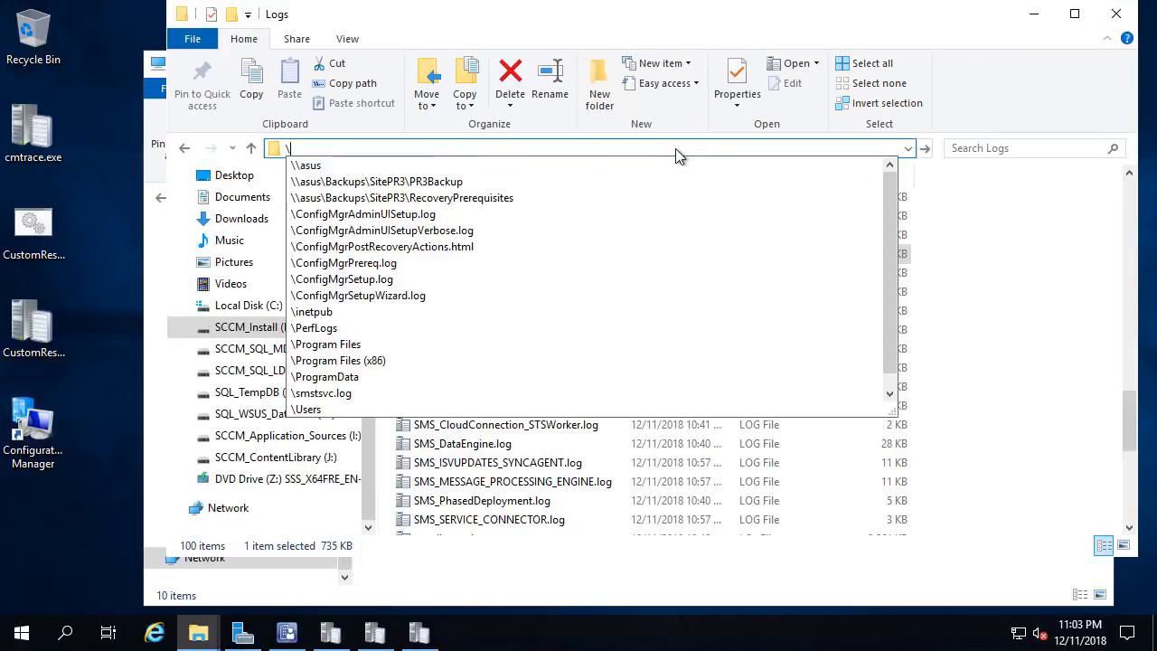
key("Return")
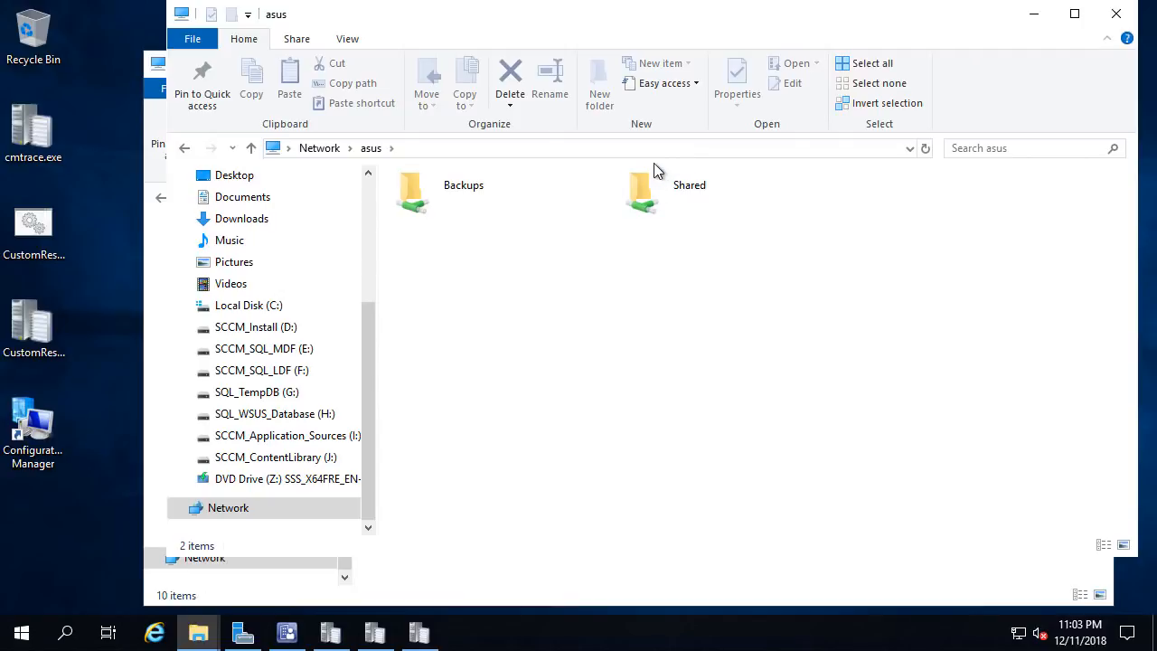
double_click(453, 201)
double_click(461, 202)
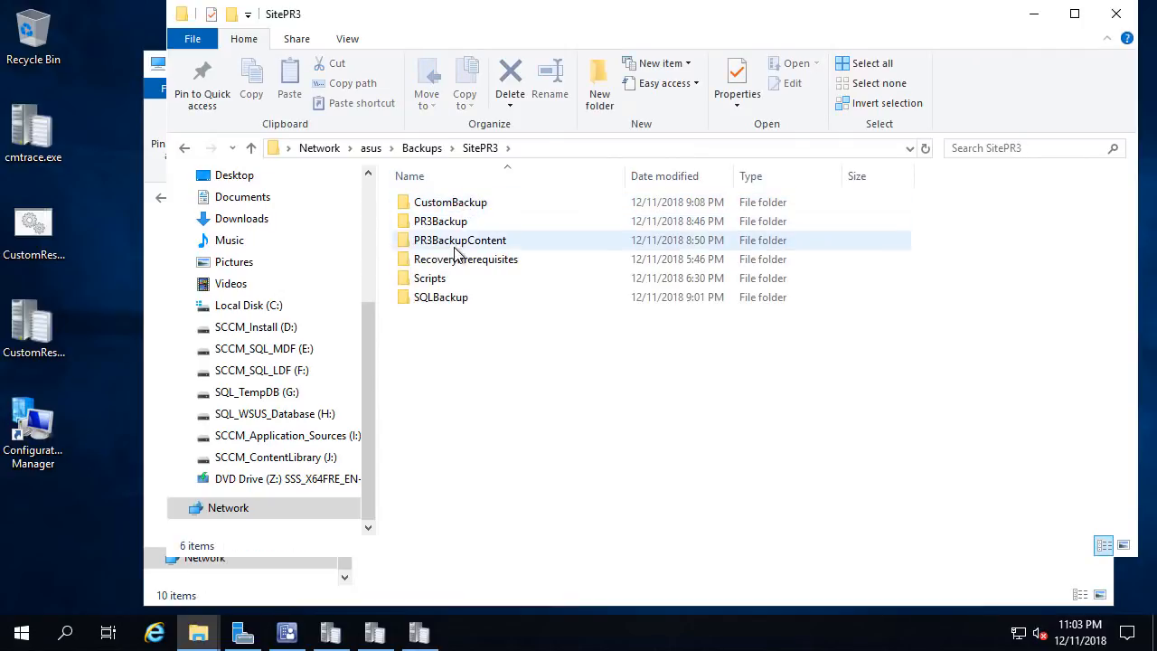
double_click(455, 260)
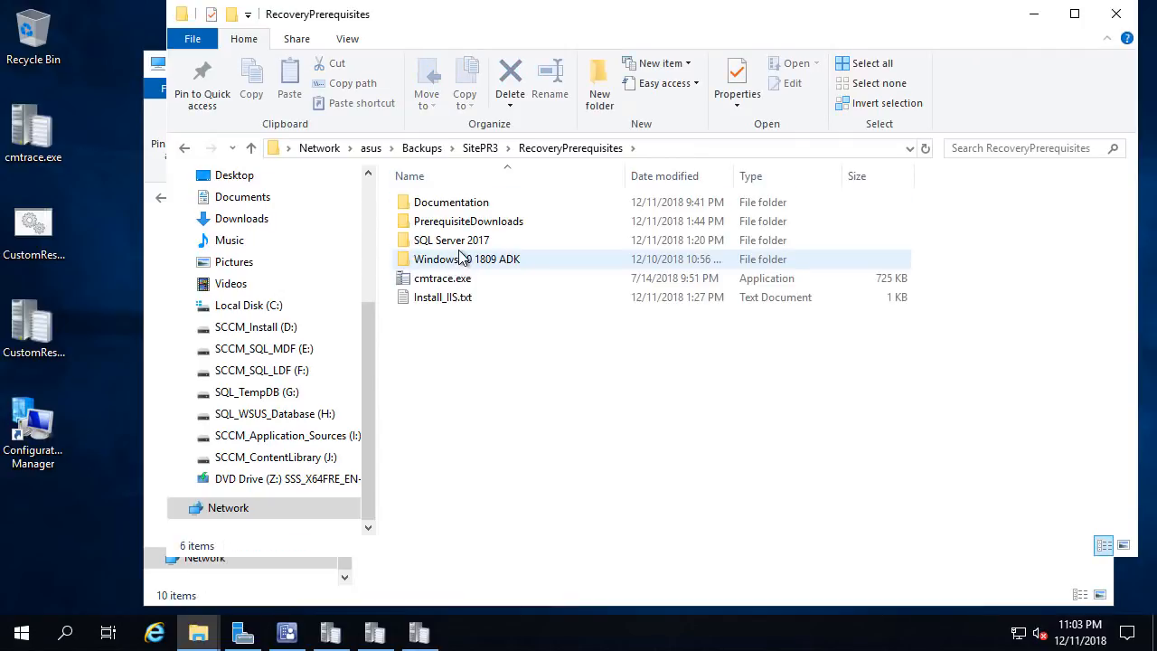
double_click(452, 203)
- Open the documentation image "05 - UNC Shares.PNG" and maximize its window
left_click(468, 280)
double_click(468, 281)
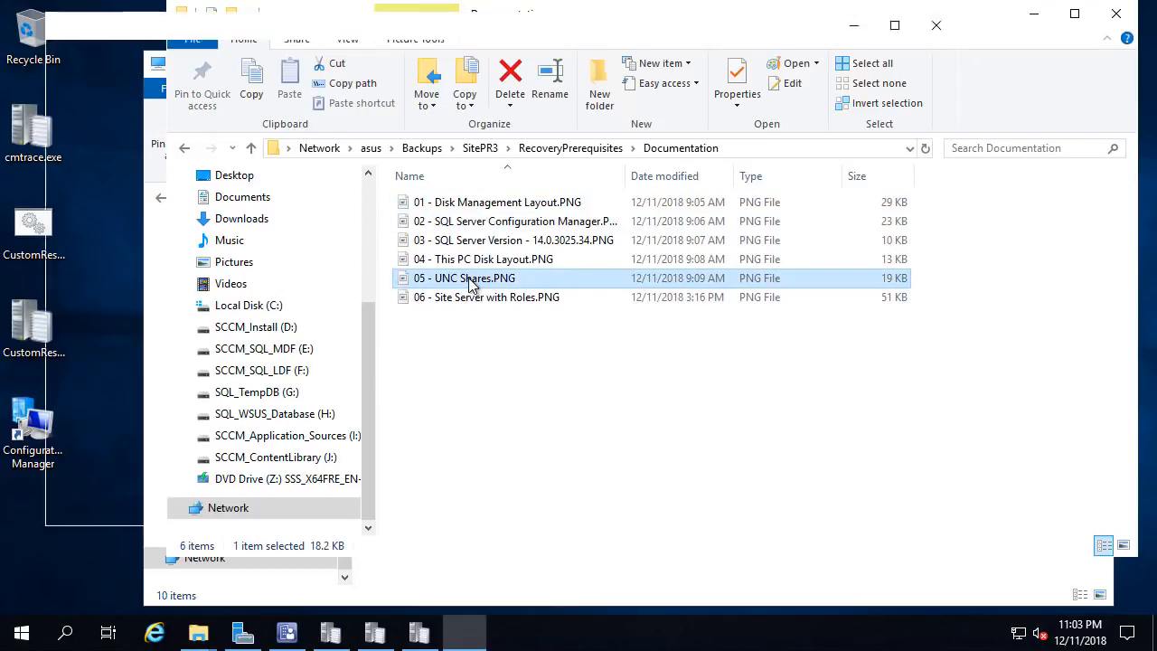
left_click(890, 33)
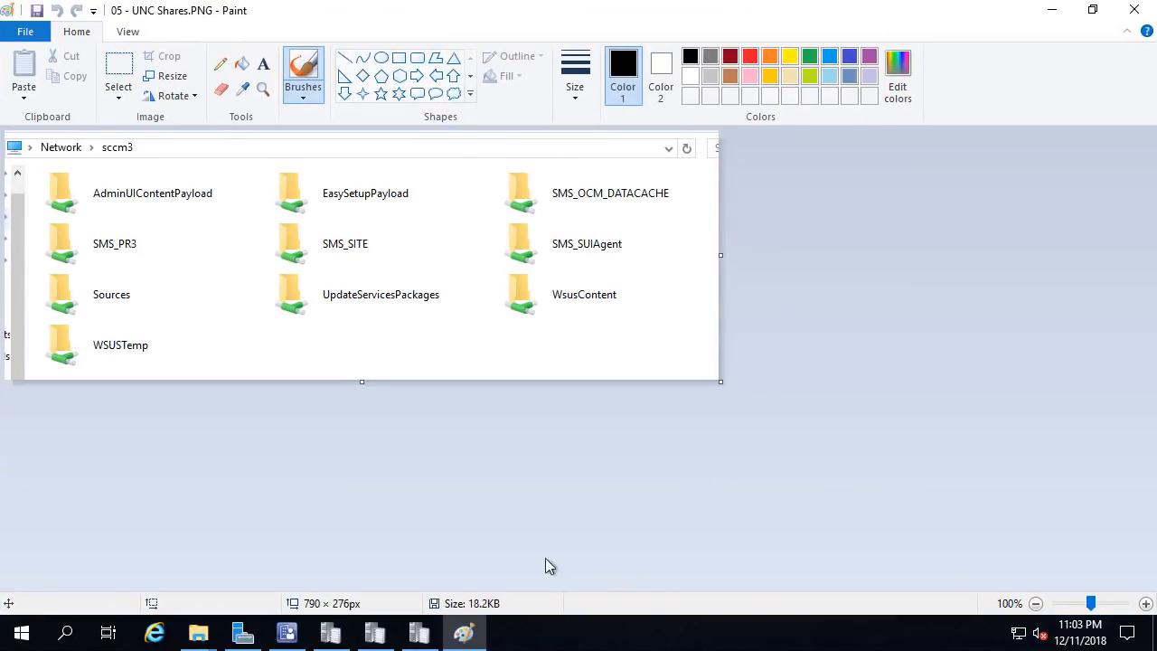
- Bring up the \\sccm3 window over the image and compare its shares with the documented ones
left_click(204, 635)
left_click(119, 551)
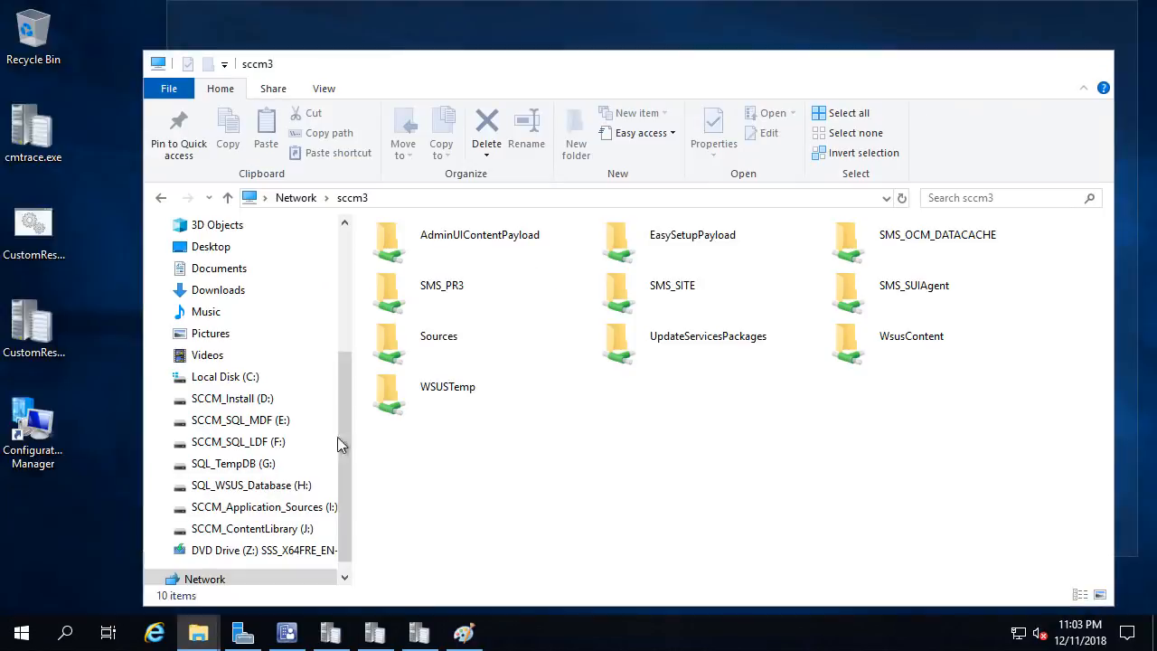
left_click(633, 198)
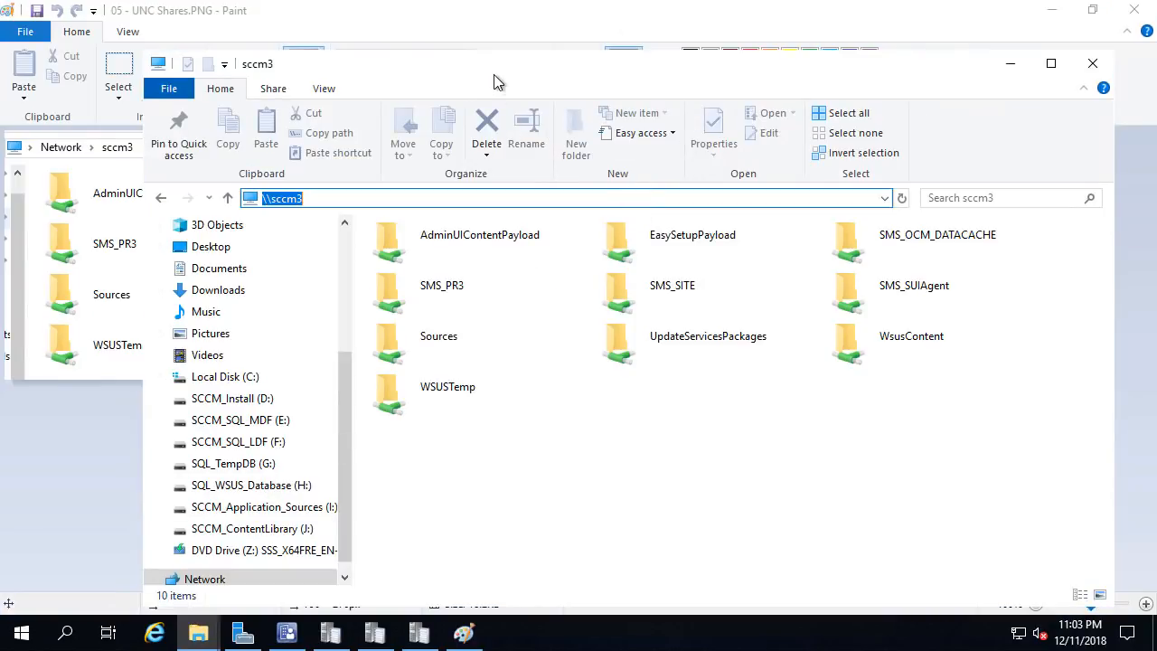
left_click_drag(500, 83, 464, 55)
- Check the contents of the Sources and WsusContent shares on \\sccm3, returning to the share list
double_click(422, 308)
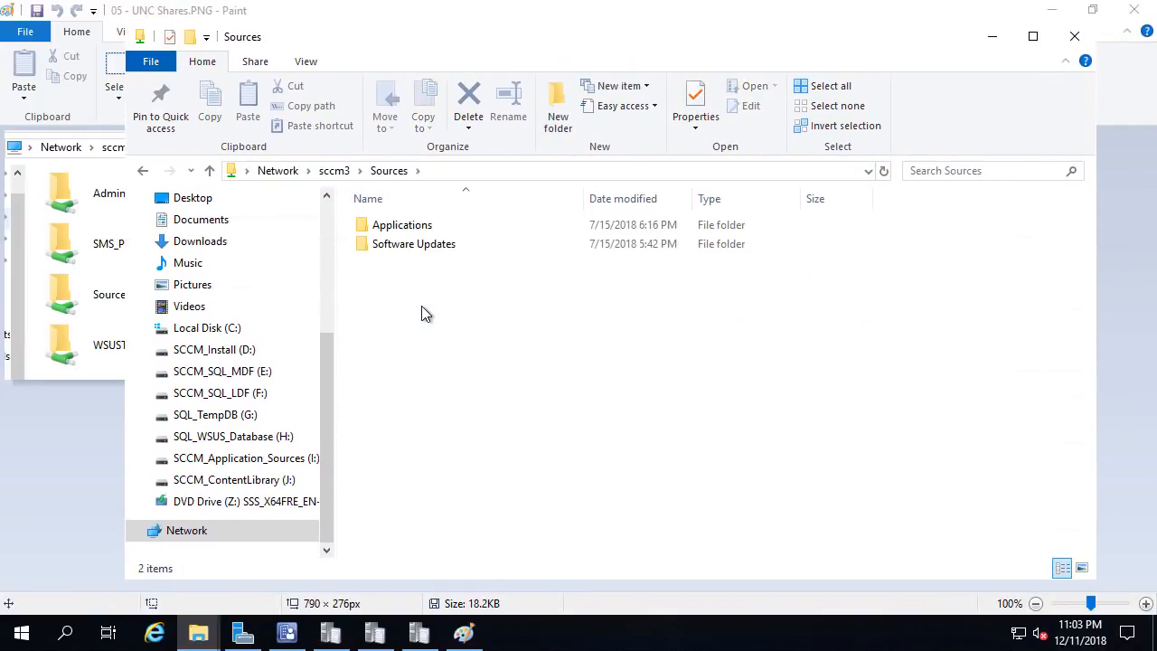
key("alt+Left")
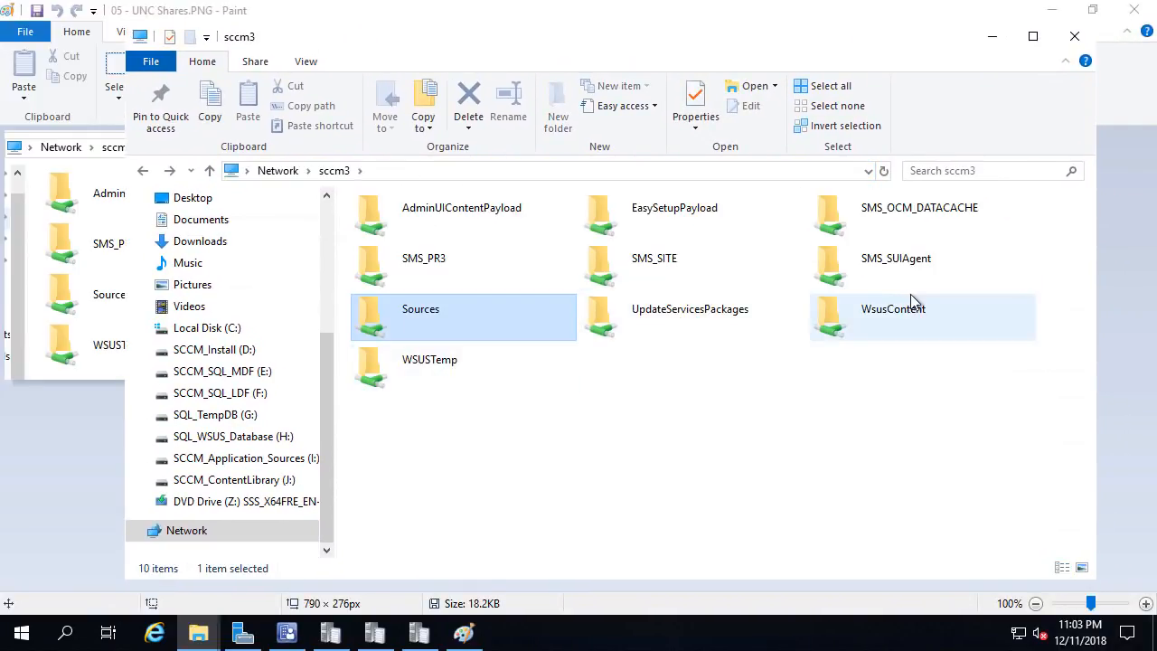
double_click(863, 312)
key("alt+Left")
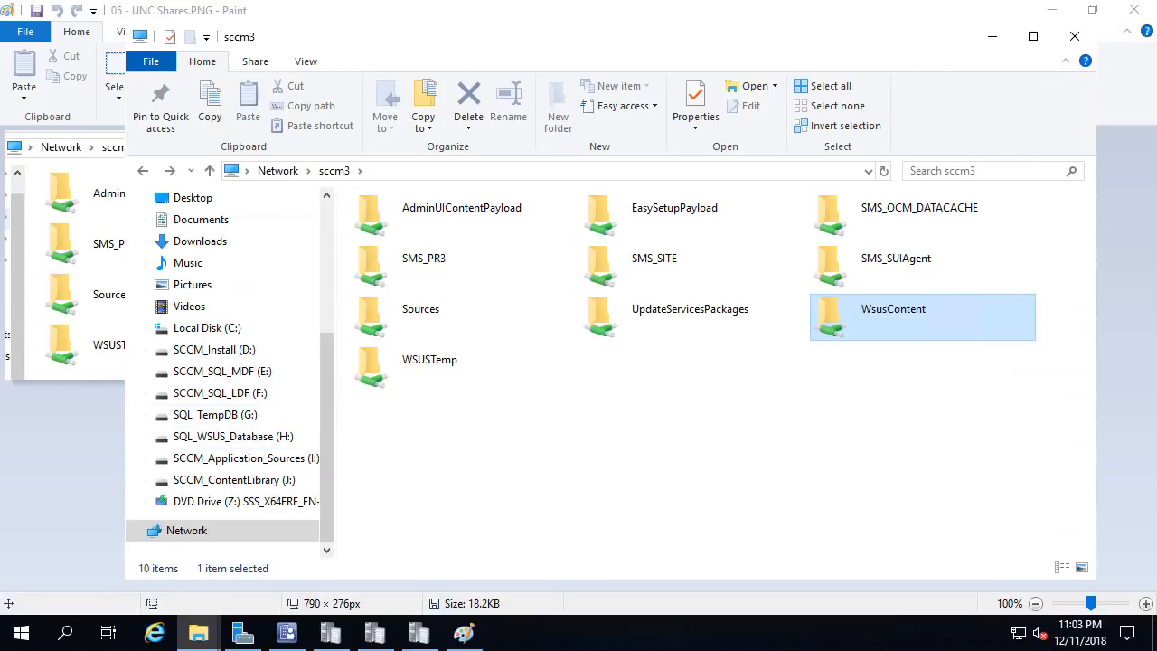
- Switch to the Configuration Manager console, refresh the Devices list, review the client details of its computers, and open Device Collections
left_click(286, 633)
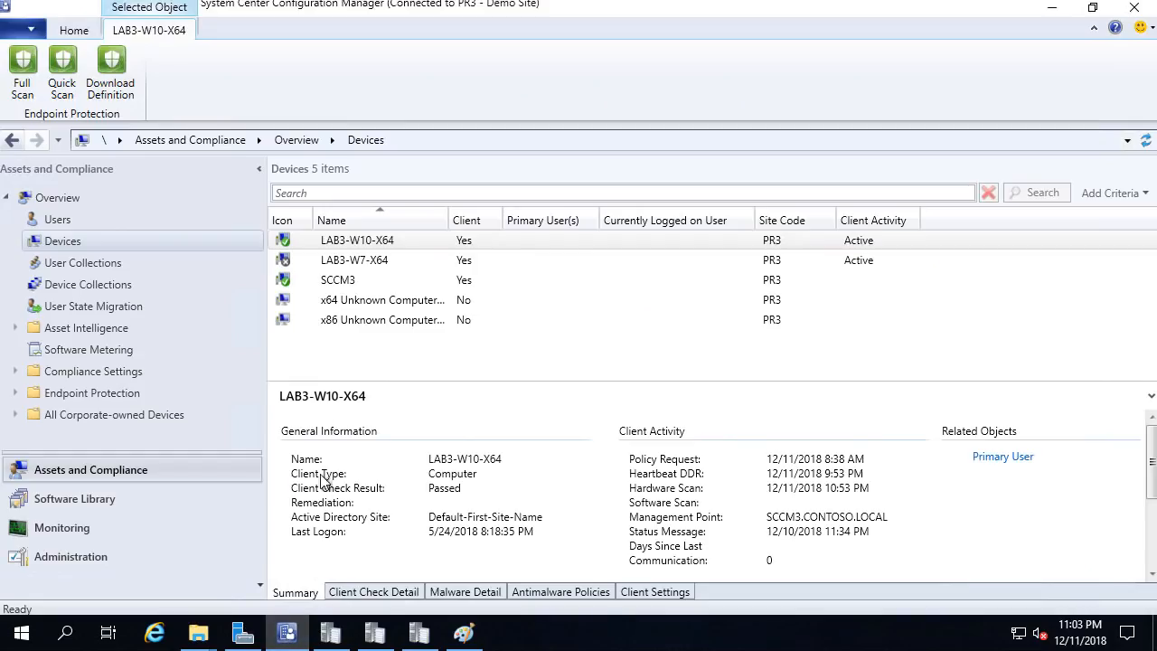
left_click(353, 260)
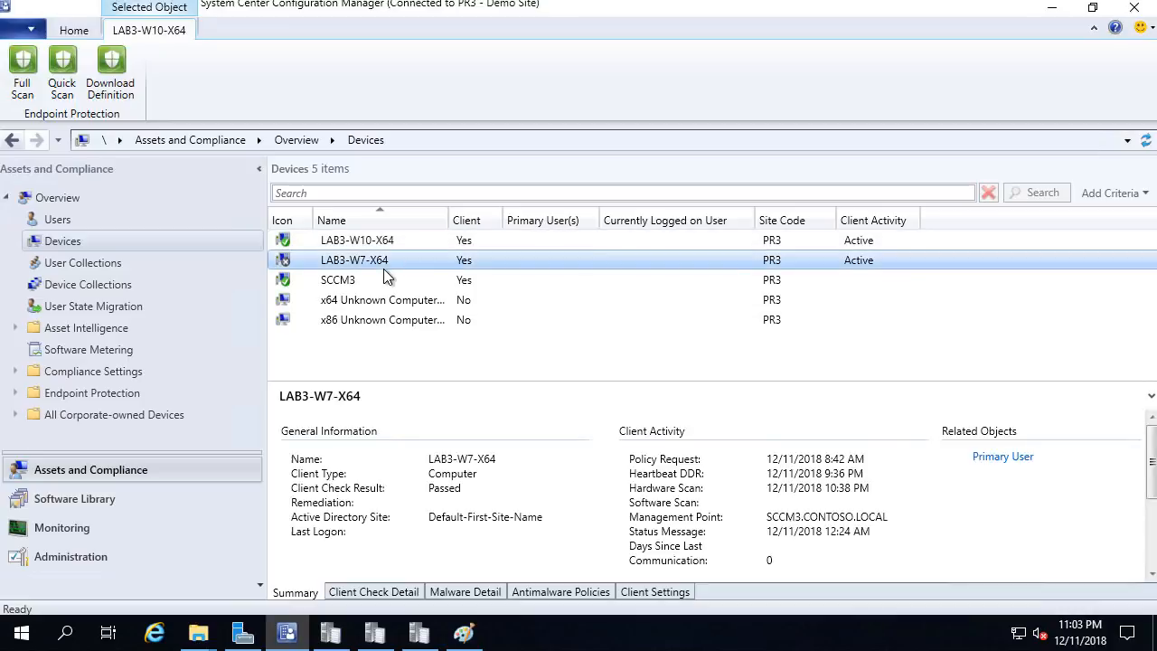
left_click(1145, 143)
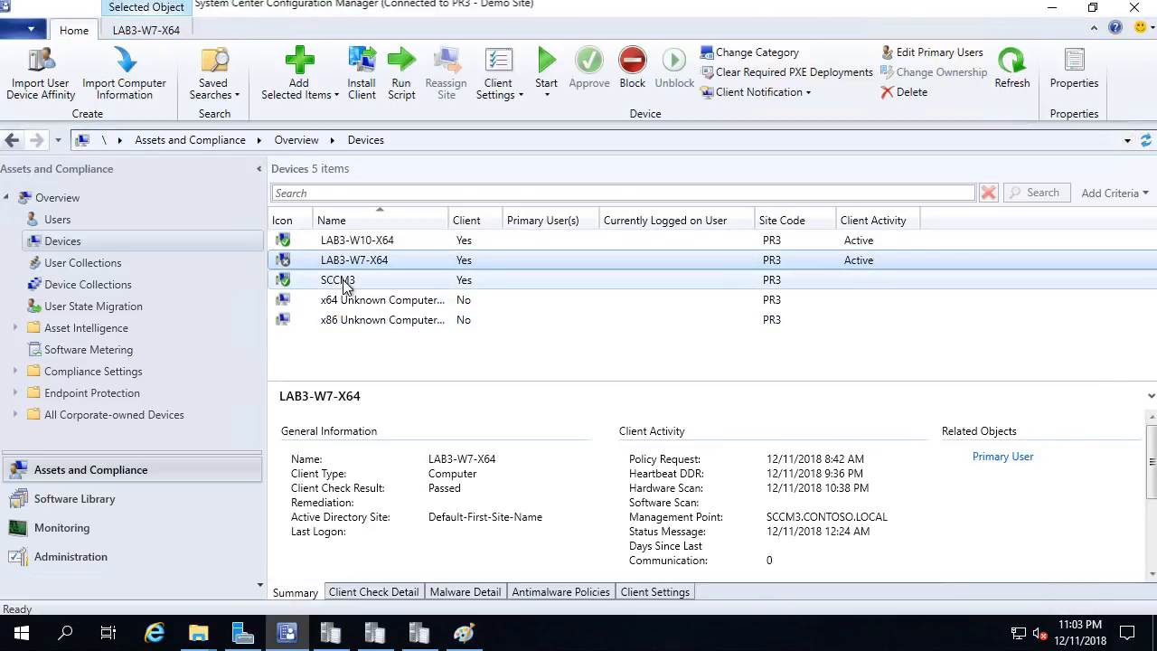
left_click(342, 282)
left_click(335, 240)
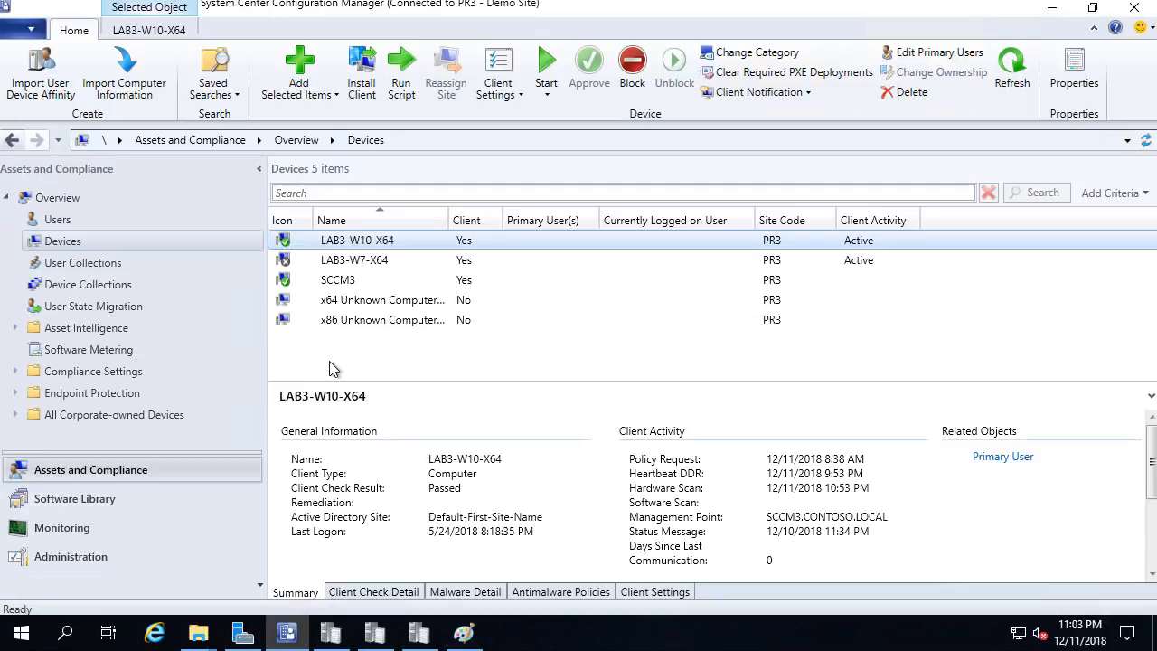
left_click(91, 285)
- Review the software update groups in the Software Library, widening the Name column to show full names
left_click(95, 502)
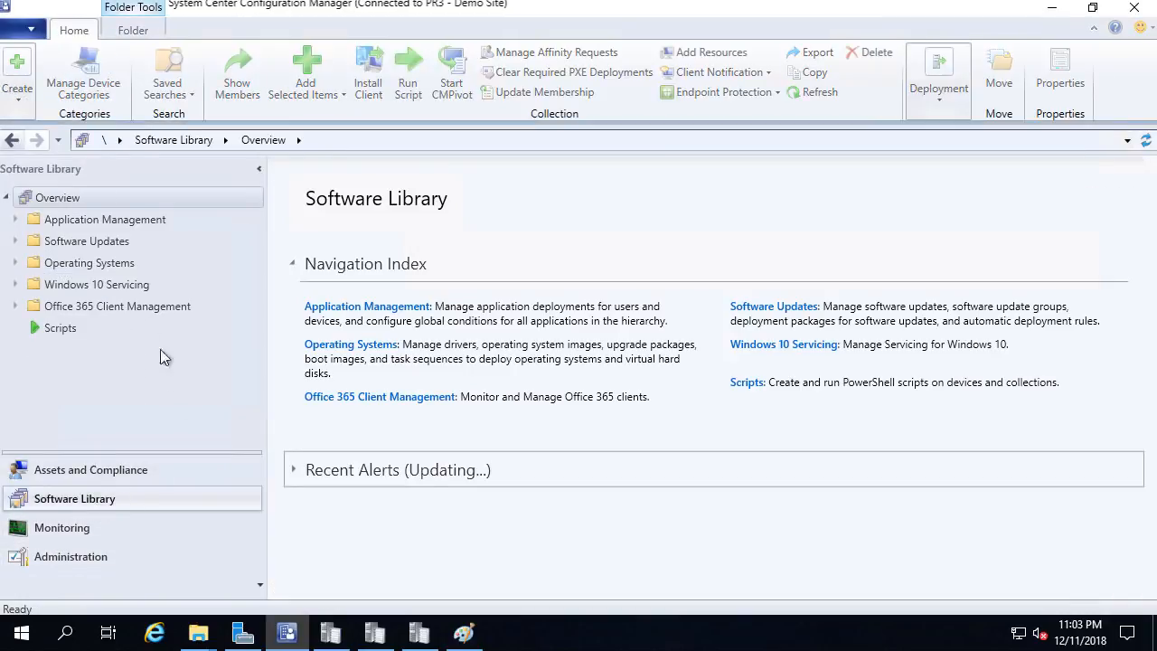
left_click(86, 242)
left_click(100, 284)
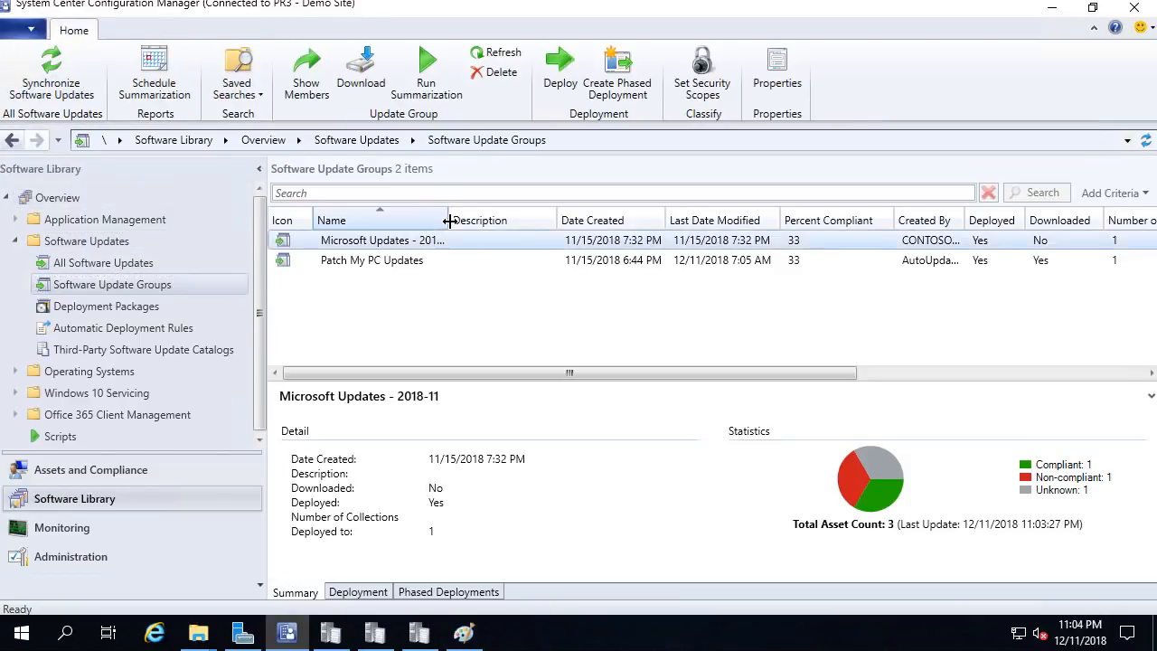
left_click_drag(450, 221, 483, 225)
- Examine the All Software Updates list, widening the Title column to read the update titles
left_click(158, 262)
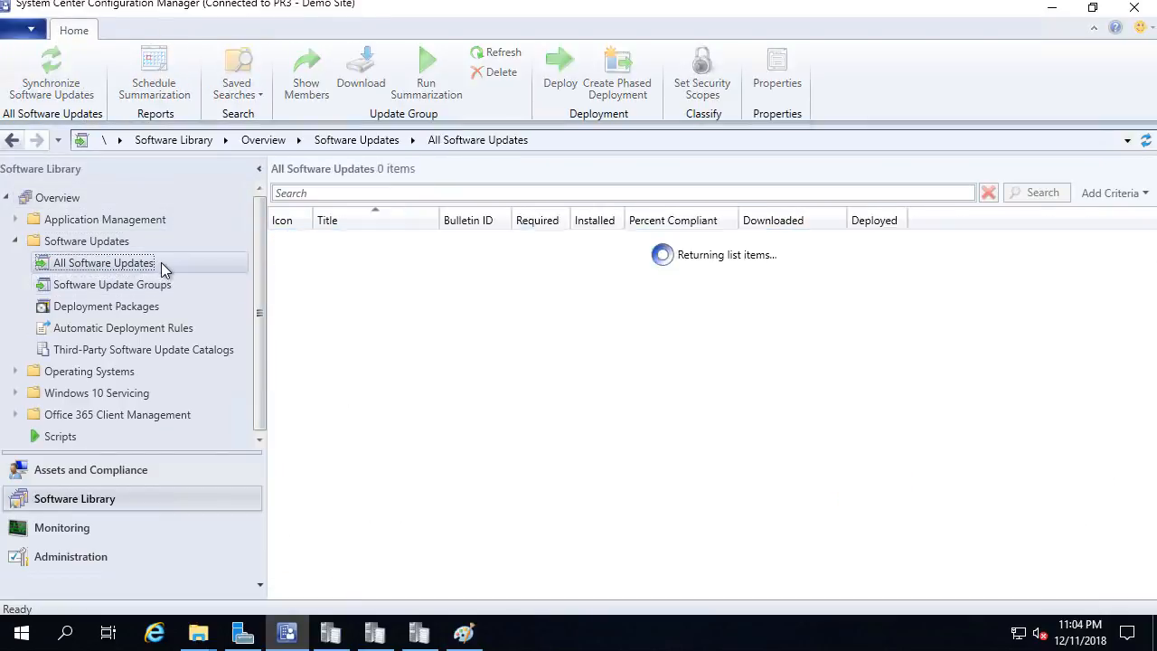
left_click_drag(438, 221, 541, 222)
scroll(512, 292, "down", 3)
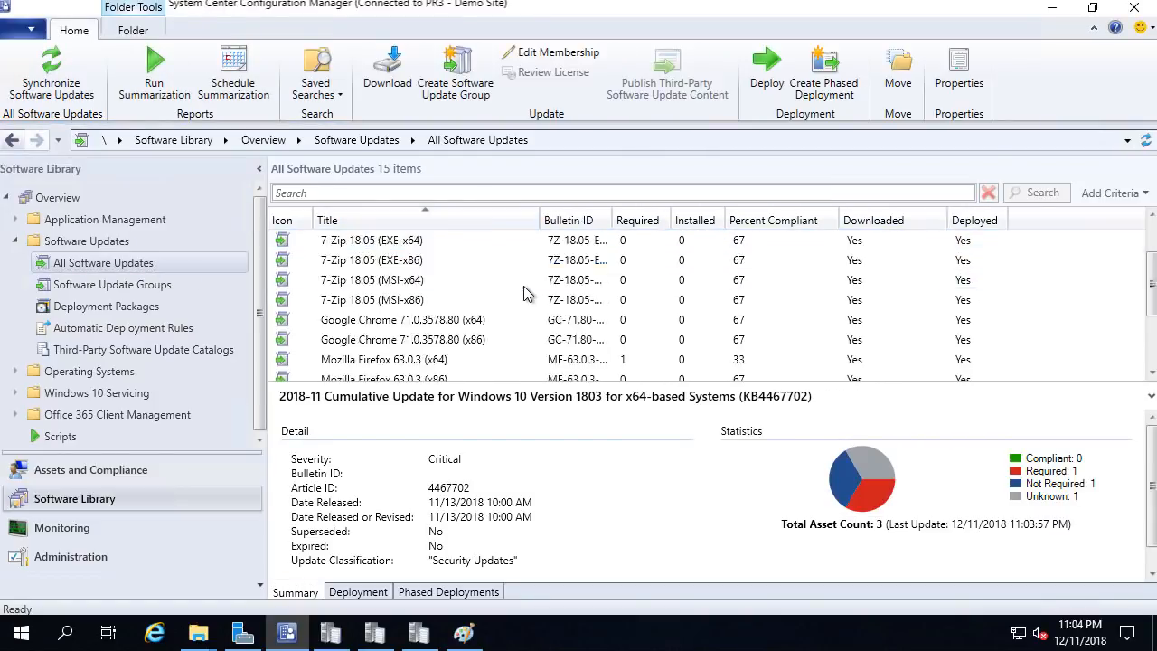
- Return to the start of the update list, and review the Applications list under Application Management in the Software Library
scroll(512, 292, "up", 3)
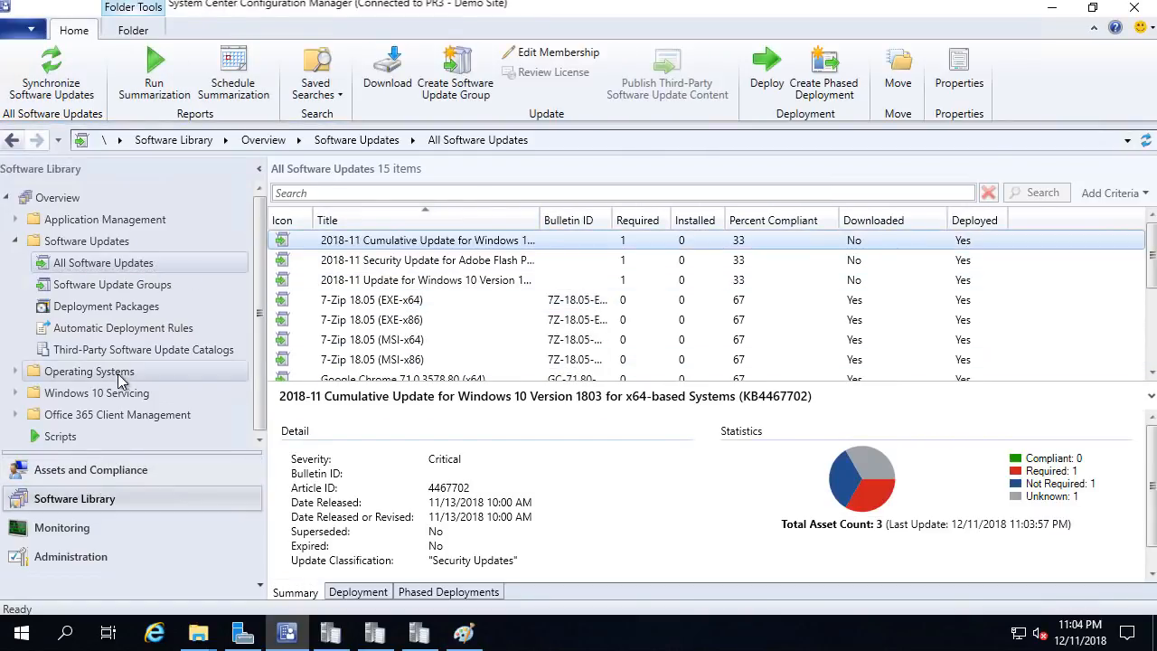
left_click(99, 222)
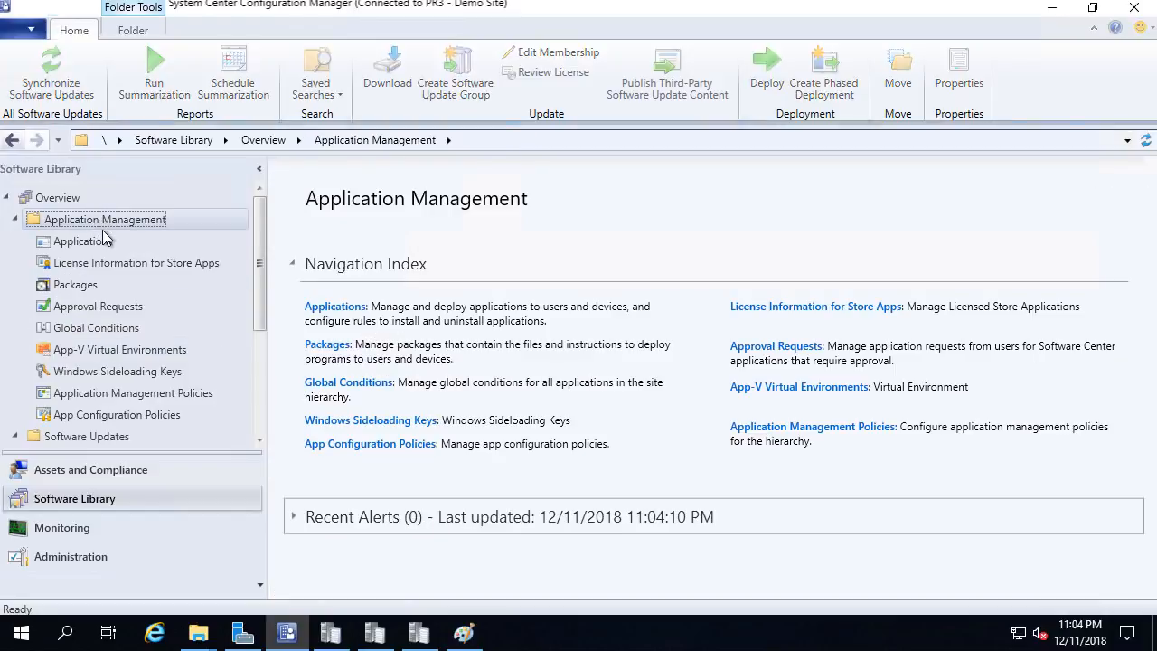
left_click(88, 246)
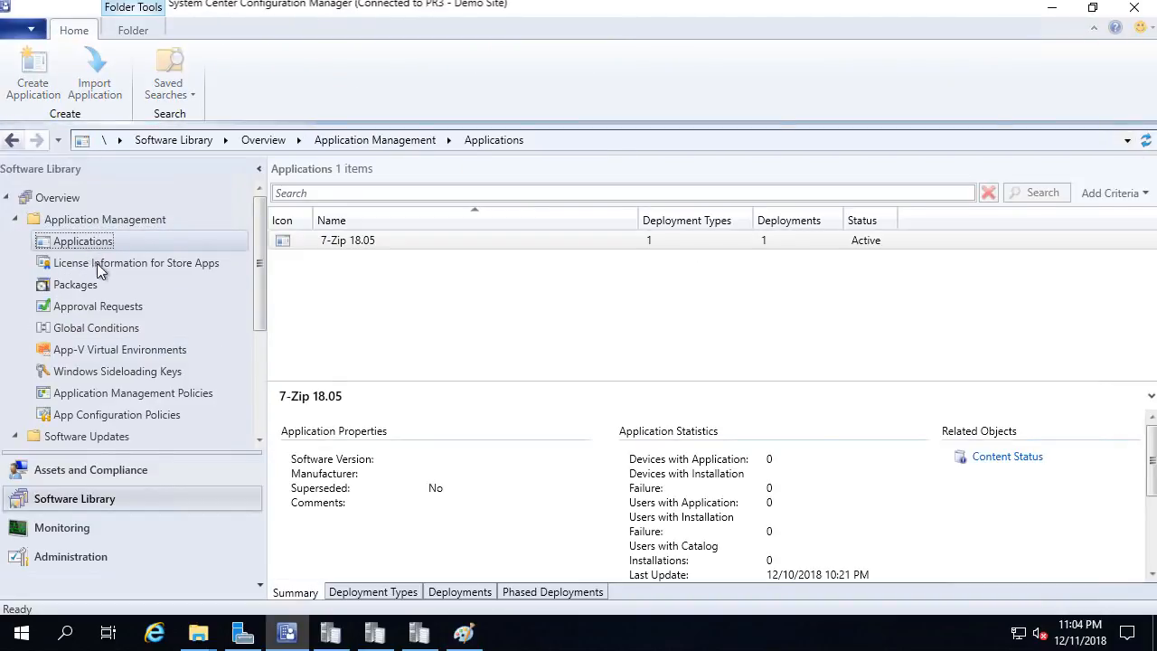
- Check the Site Status and Component Status lists under System Status in the Monitoring workspace
left_click(72, 529)
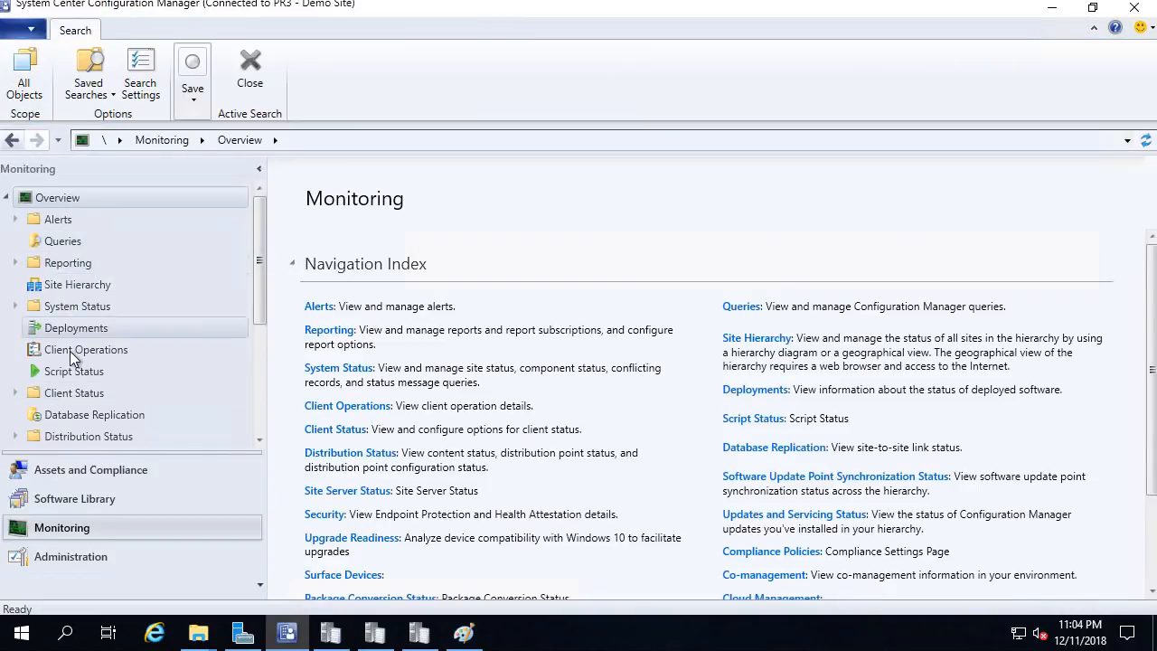
left_click(73, 307)
left_click(79, 328)
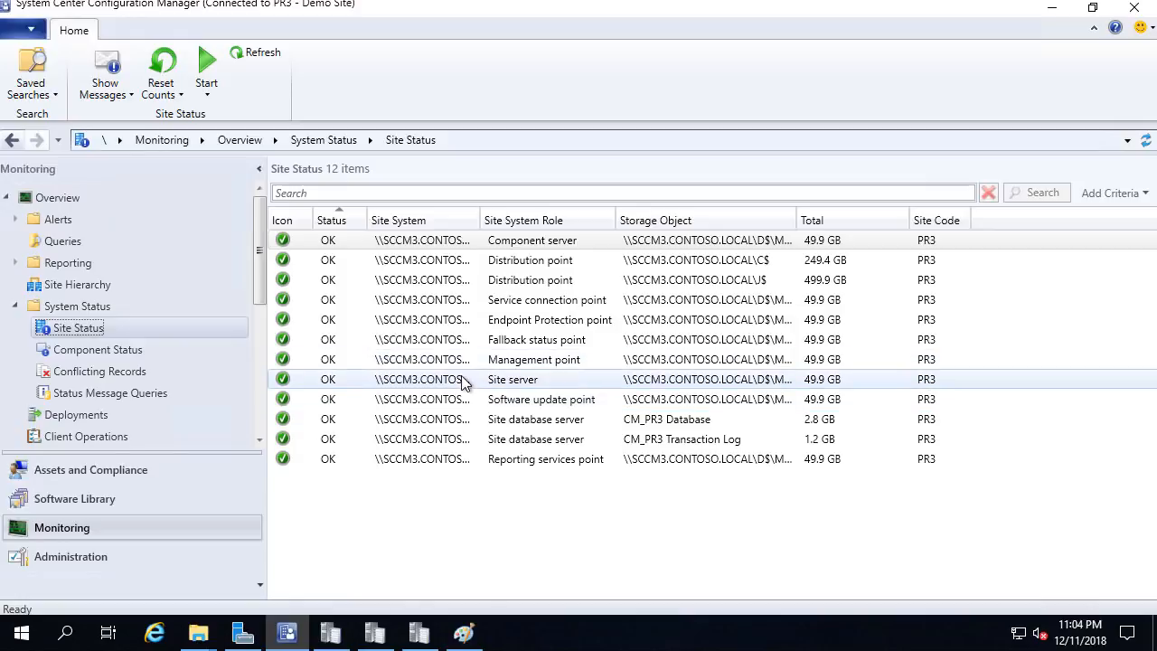
left_click(114, 354)
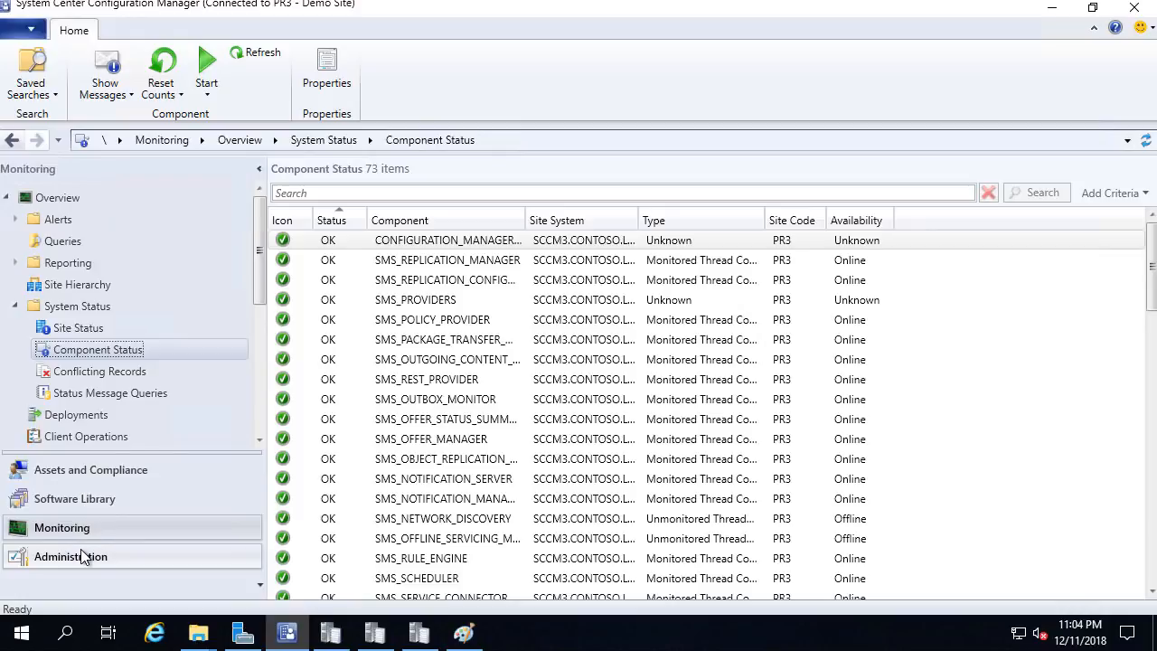
mouse_move(243, 633)
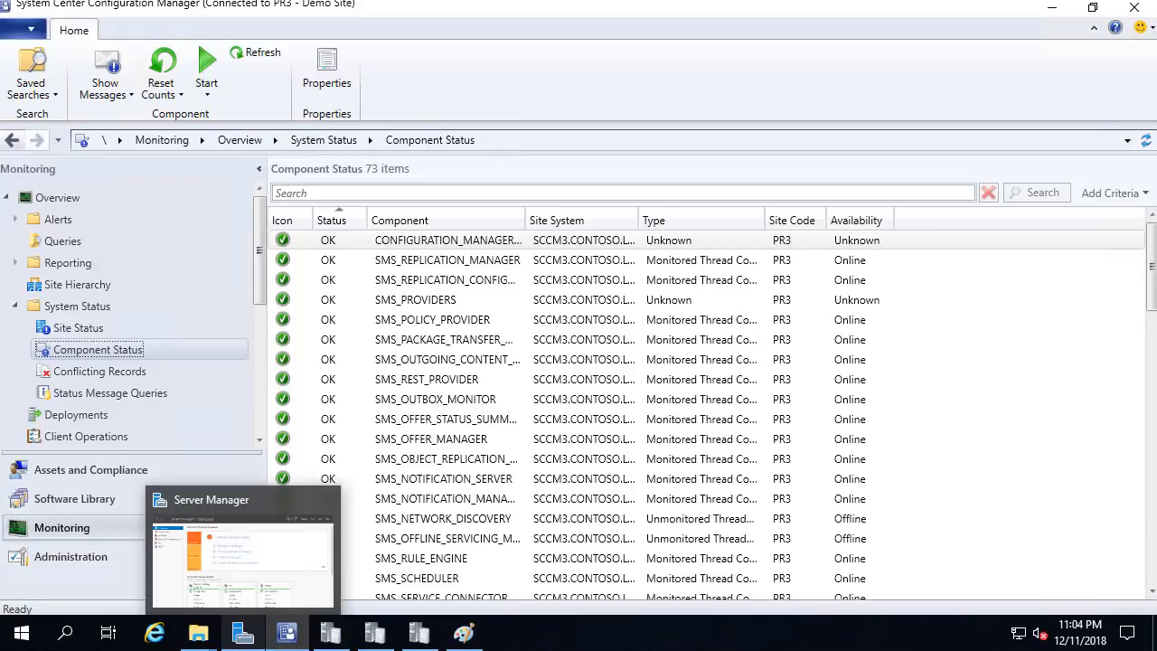